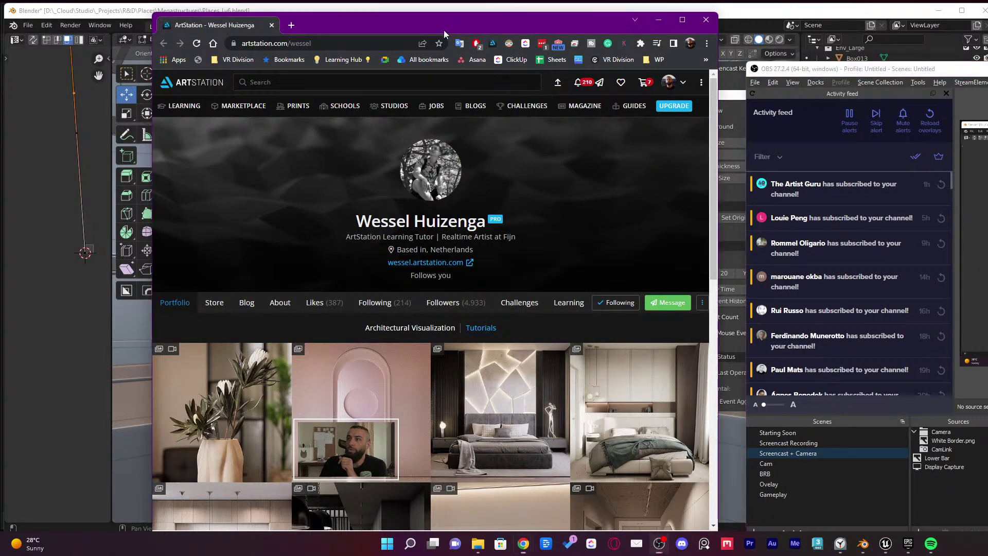
# Shift the ArtStation portfolio browser window slightly left over the Blender scene
pyautogui.moveTo(443, 29); pyautogui.dragTo(404, 26)
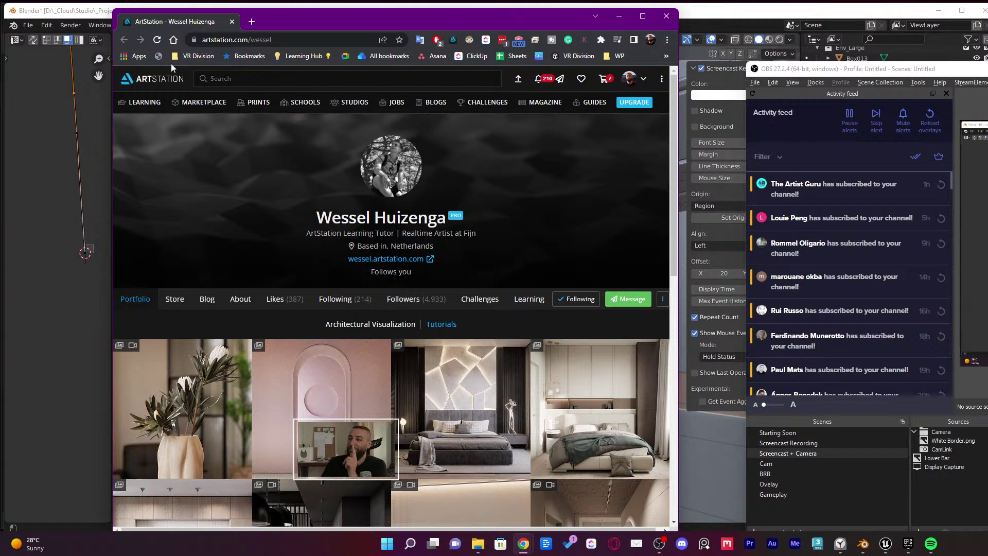
# Scroll up and down through the artist's grid of architectural interior renders
pyautogui.scroll(-2, 339, 231)
pyautogui.scroll(-2, 348, 233)
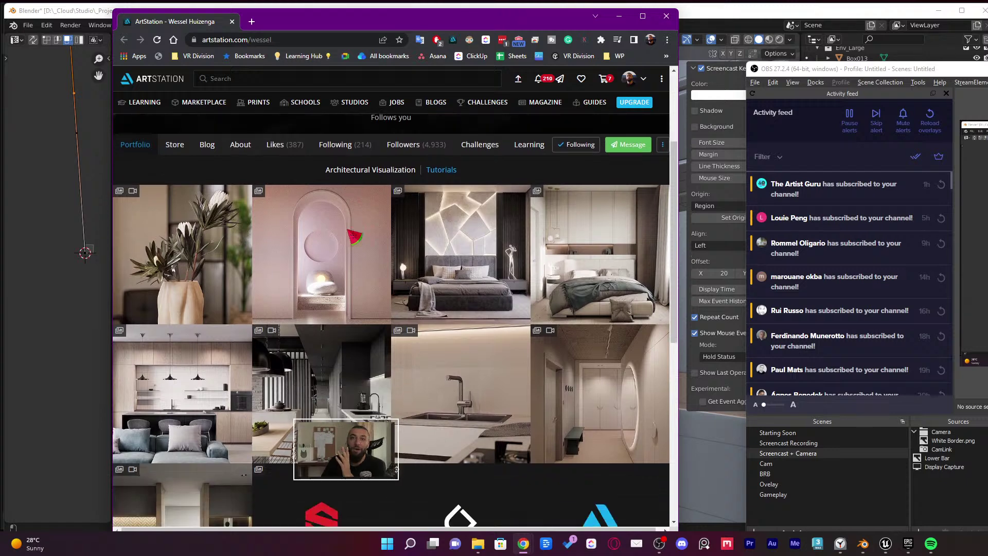
pyautogui.scroll(1, 371, 261)
pyautogui.scroll(3, 370, 259)
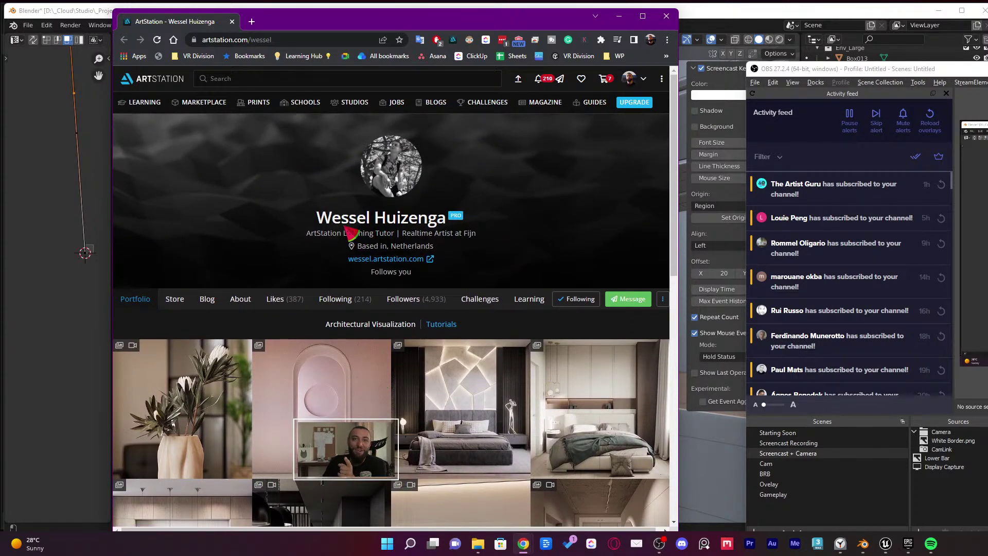
pyautogui.scroll(-2, 369, 244)
pyautogui.scroll(-2, 417, 198)
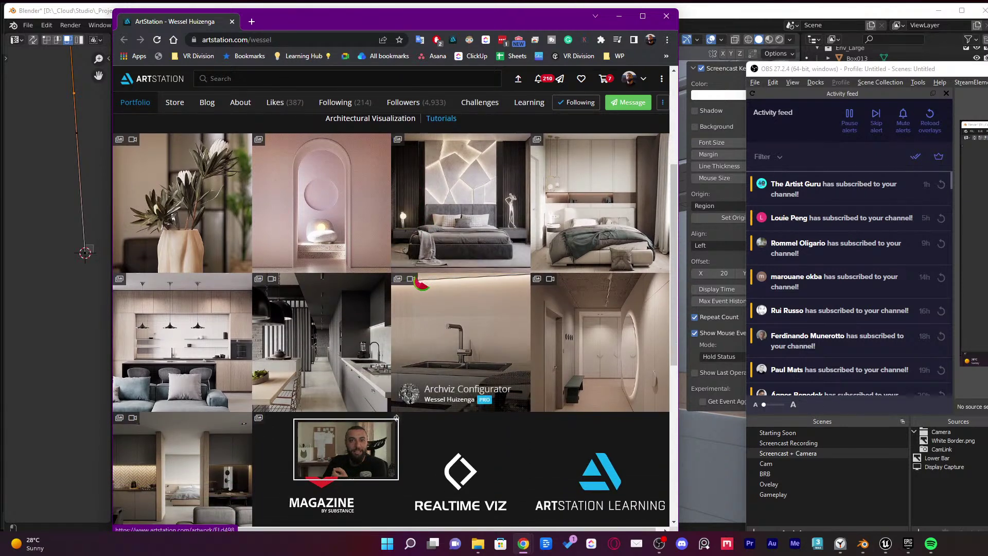
pyautogui.scroll(-1, 411, 310)
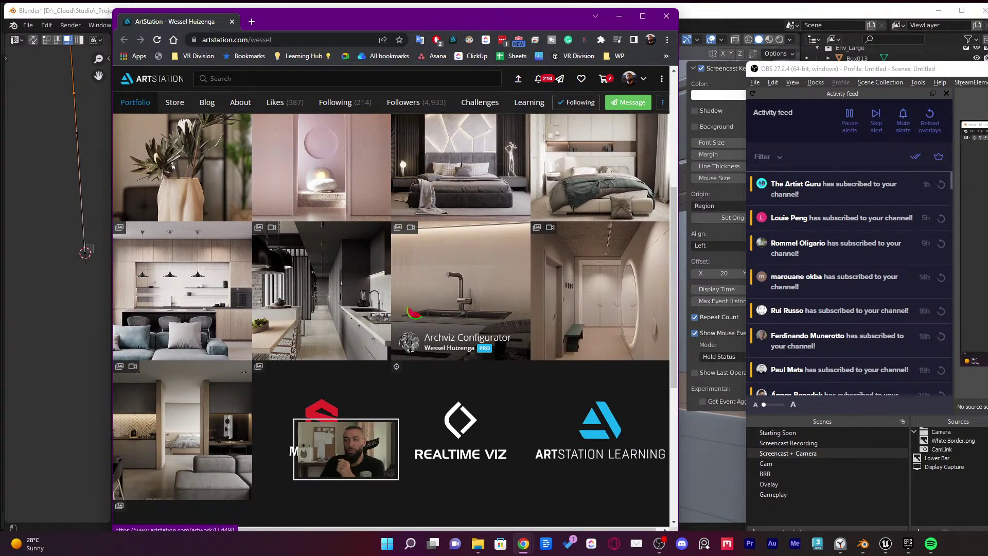
pyautogui.scroll(2, 414, 311)
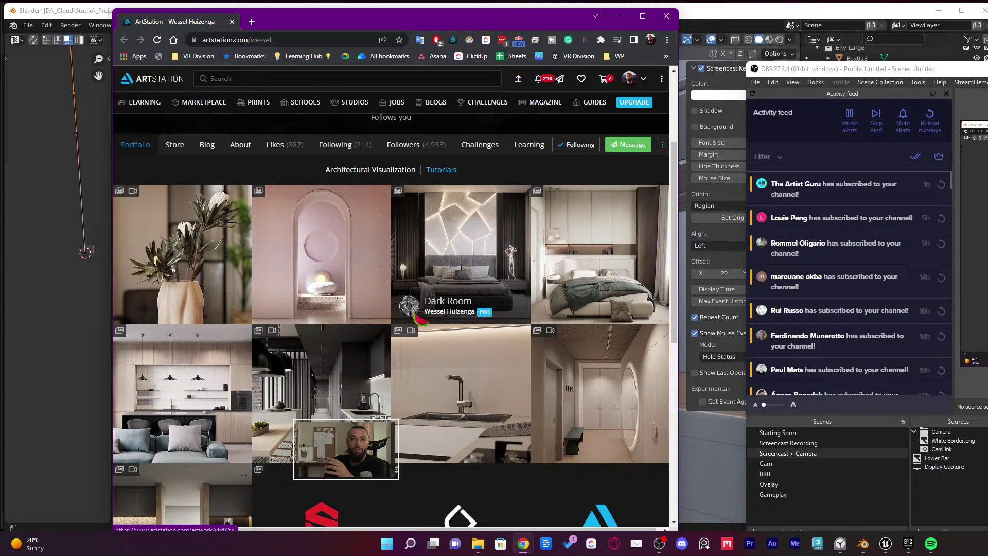
pyautogui.scroll(2, 426, 319)
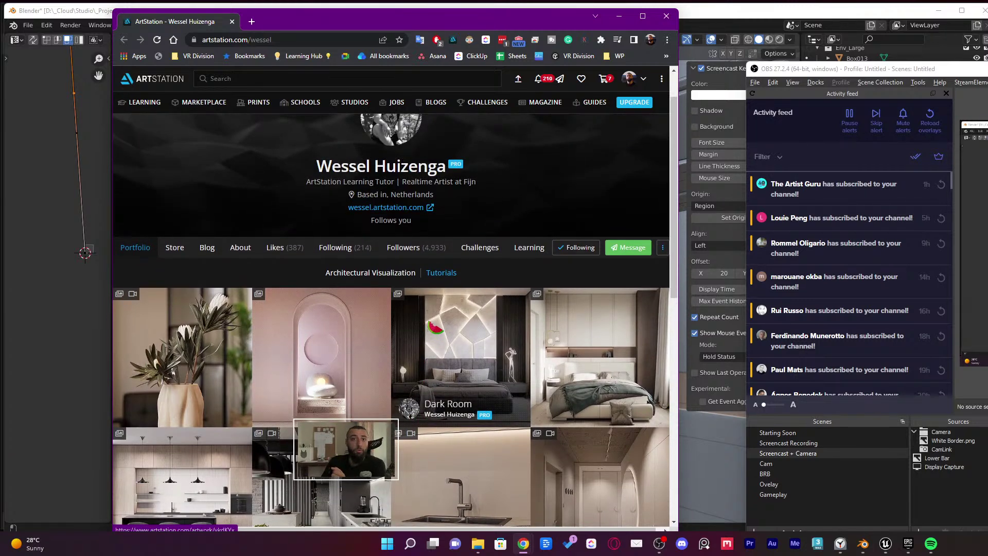
pyautogui.scroll(-1, 434, 328)
pyautogui.scroll(-2, 435, 328)
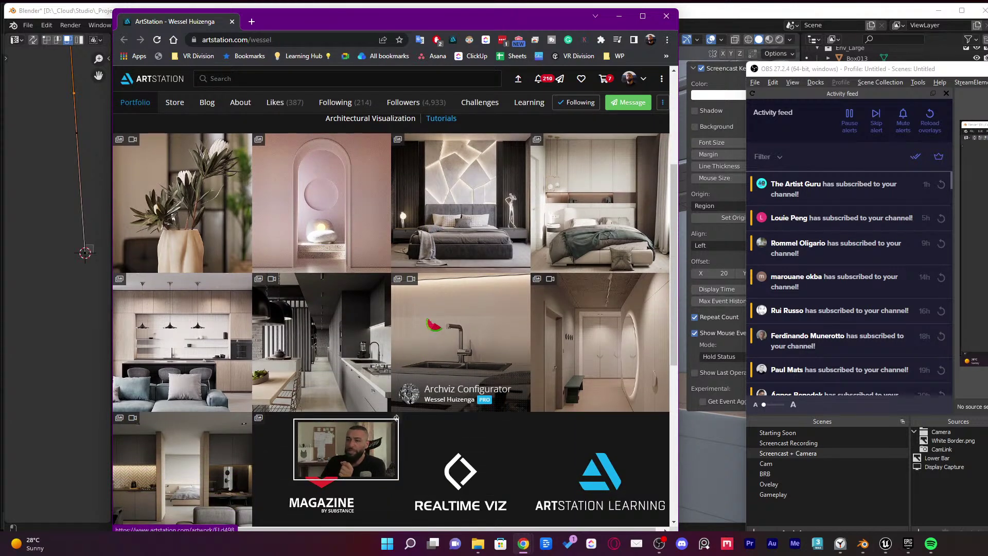
pyautogui.scroll(1, 427, 365)
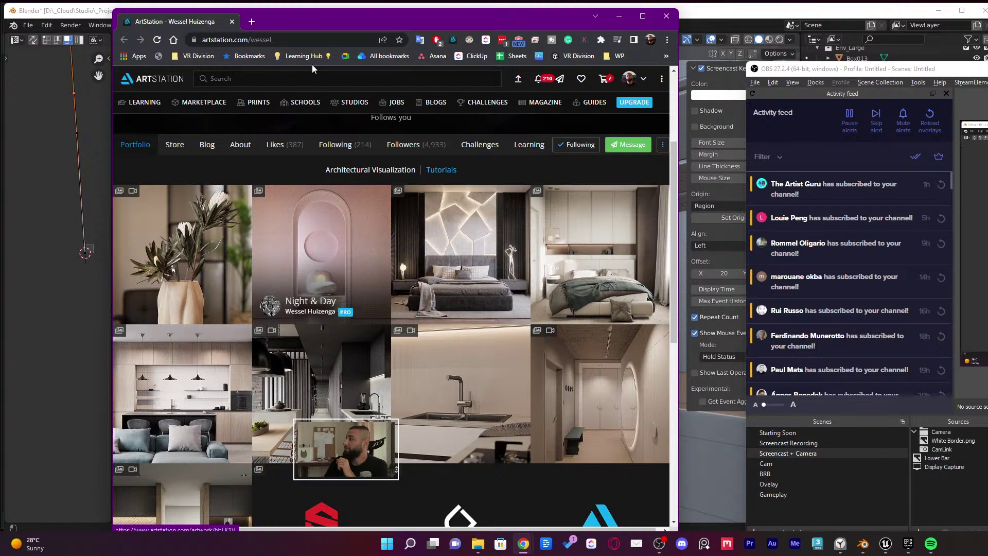
# Move the OBS recording window over the browser and minimize it out of the way
pyautogui.moveTo(987, 73); pyautogui.dragTo(869, 64)
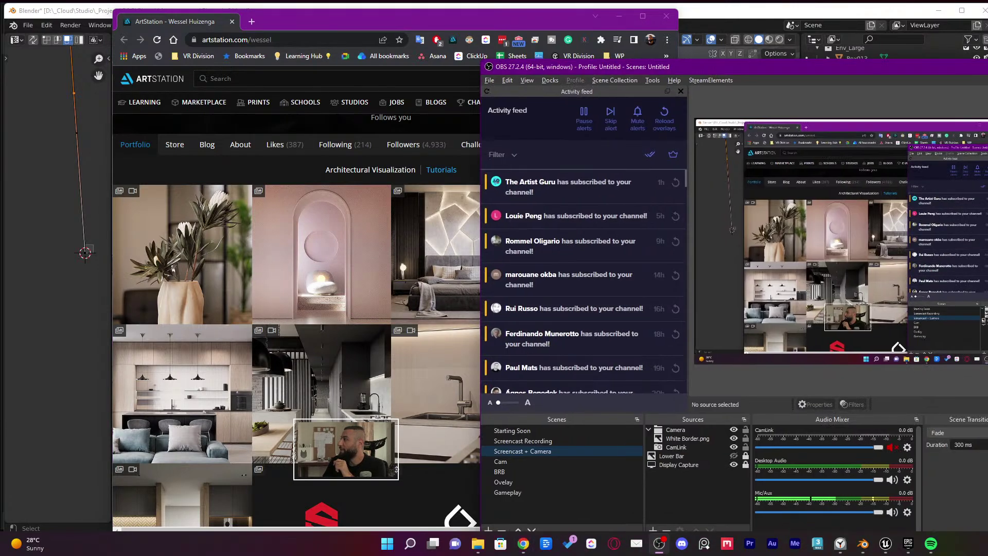
pyautogui.click(659, 544)
pyautogui.click(522, 549)
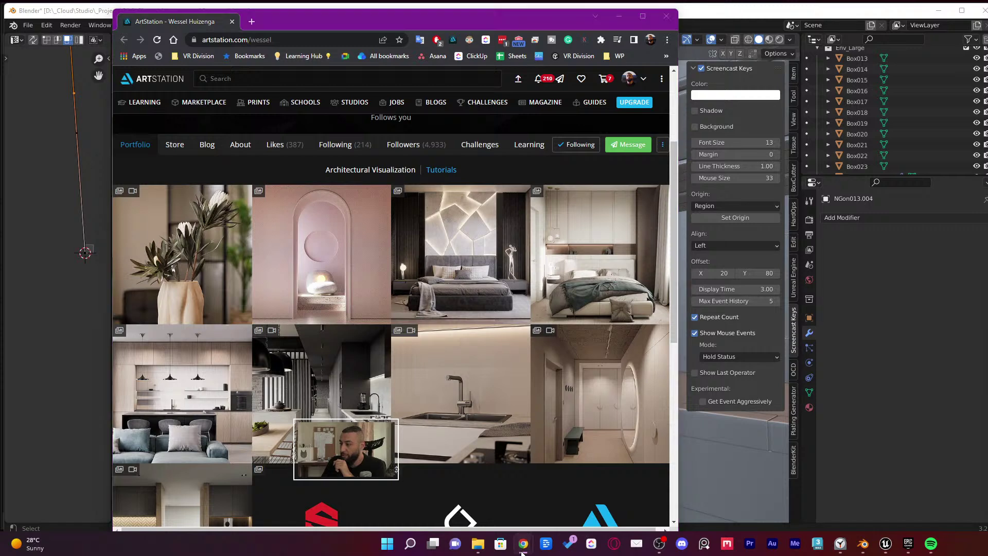
pyautogui.click(551, 505)
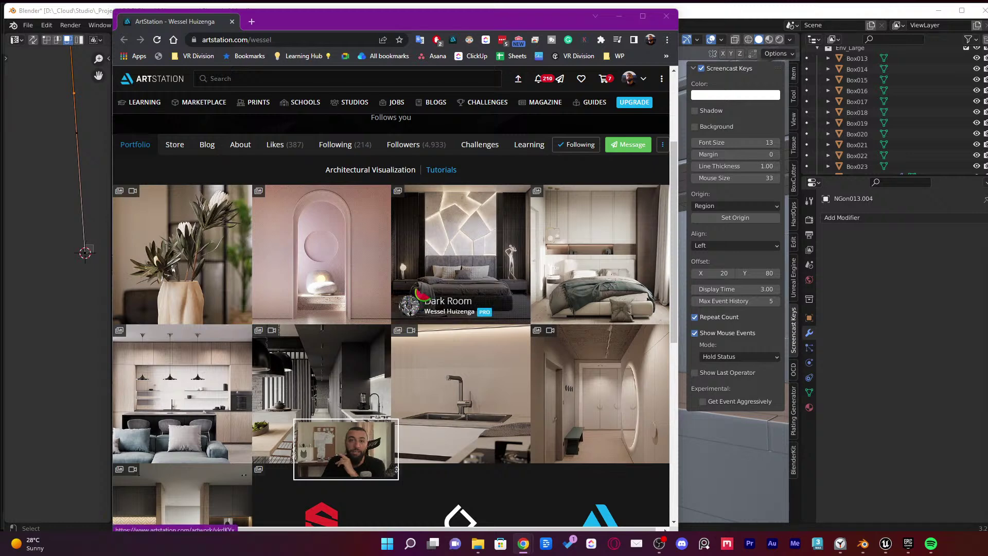
# Scroll the portfolio again and select the profile page's web address
pyautogui.scroll(-2, 452, 278)
pyautogui.scroll(-1, 455, 278)
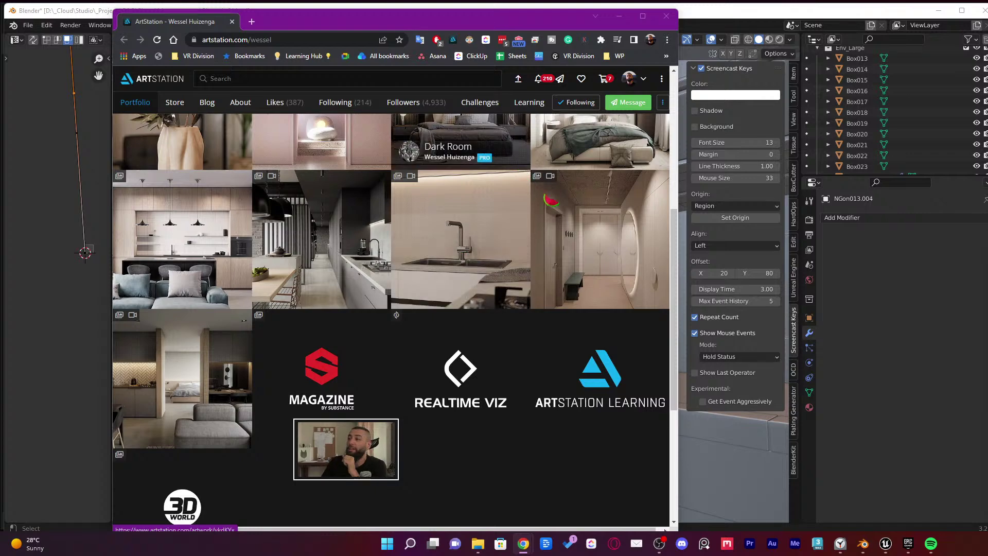
pyautogui.scroll(6, 469, 259)
pyautogui.click(236, 39)
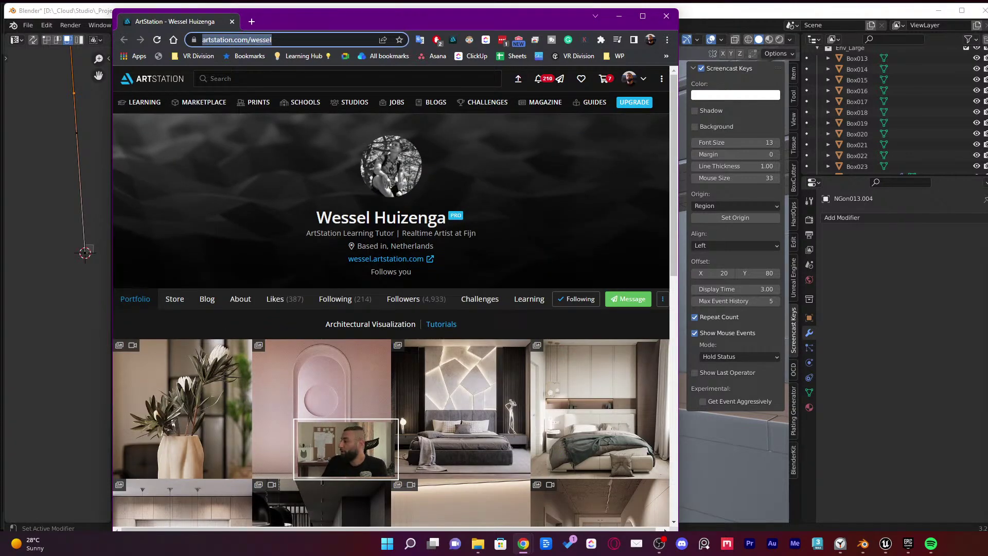
pyautogui.click(925, 305)
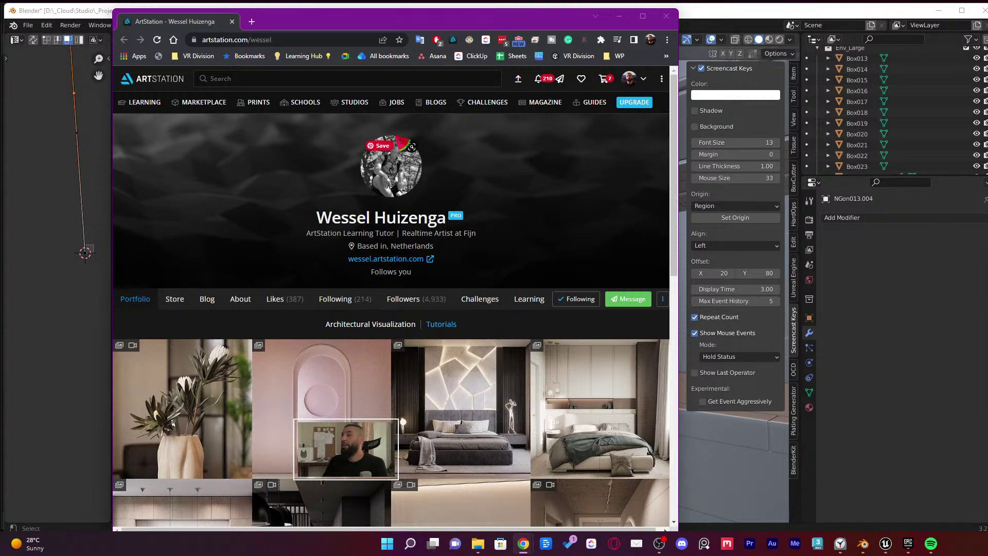
# Run a web search for 'UEF games' in a new browser tab
pyautogui.click(252, 21)
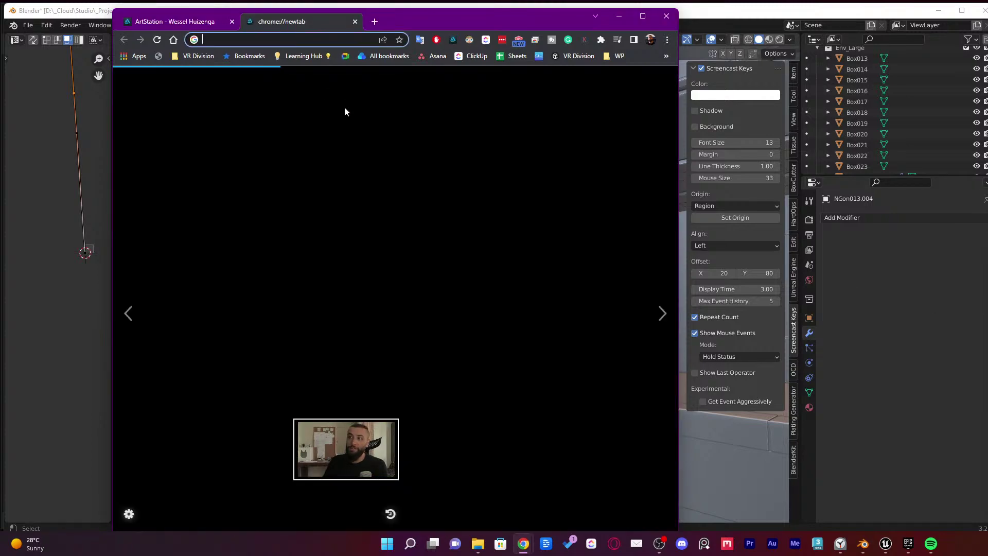
pyautogui.write('UEF games')
pyautogui.press('Return')
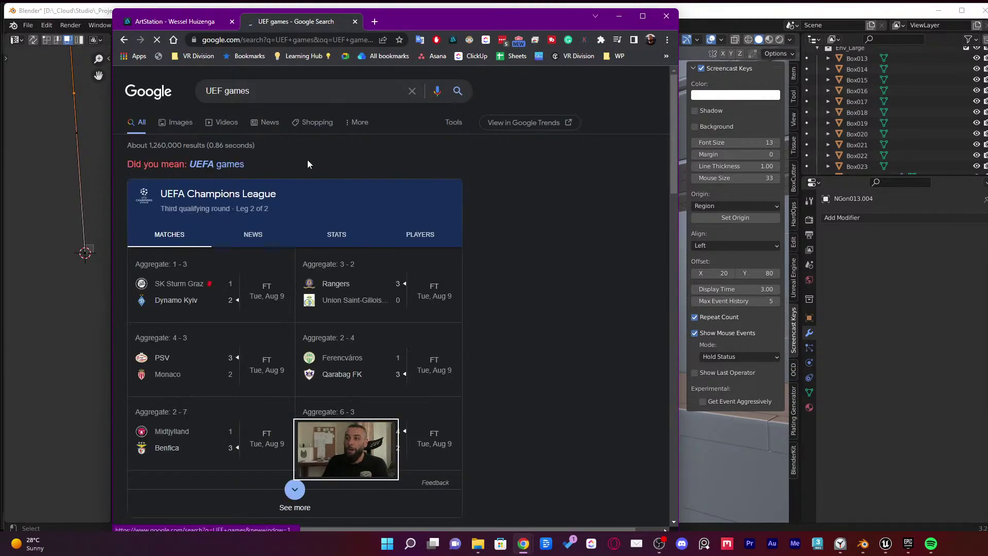
pyautogui.scroll(-15, 360, 164)
pyautogui.scroll(4, 418, 183)
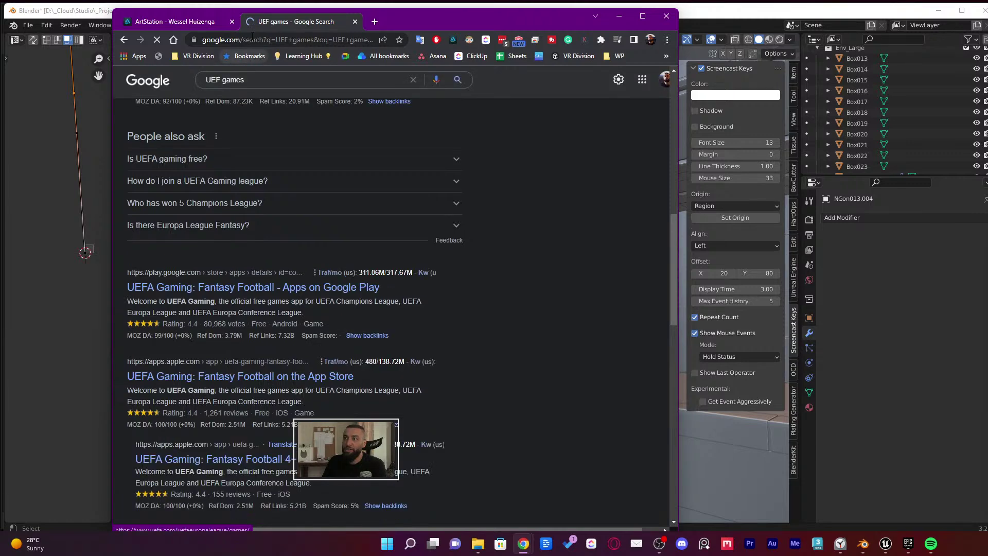
# Go to YouTube and search it for 'UEF games'
pyautogui.click(252, 39)
pyautogui.write('you')
pyautogui.press('Return')
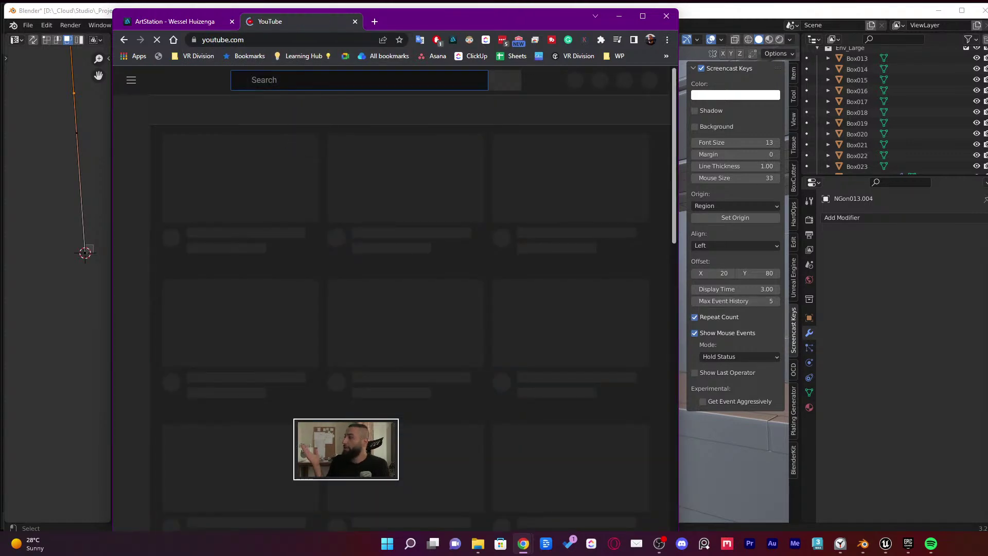
pyautogui.write('UEF games')
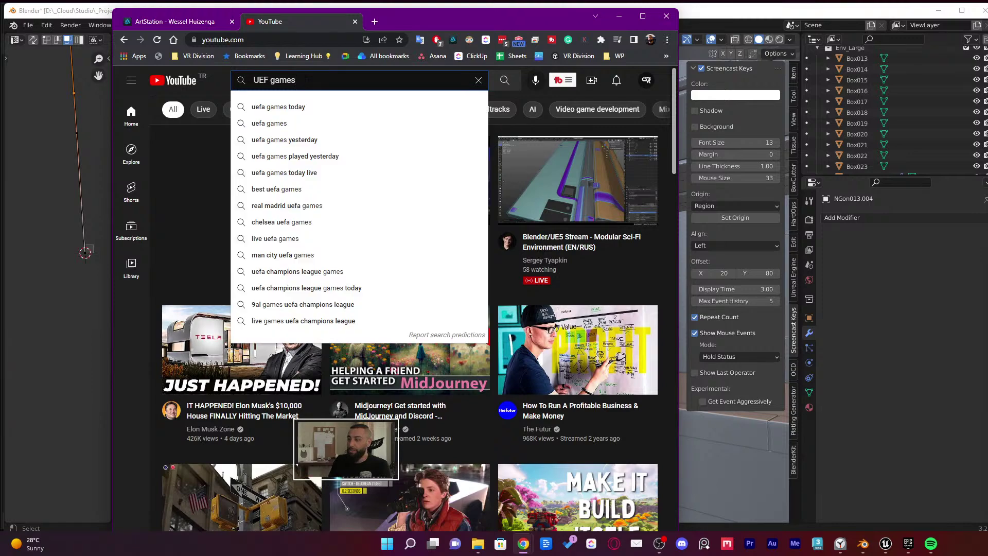
pyautogui.press('Return')
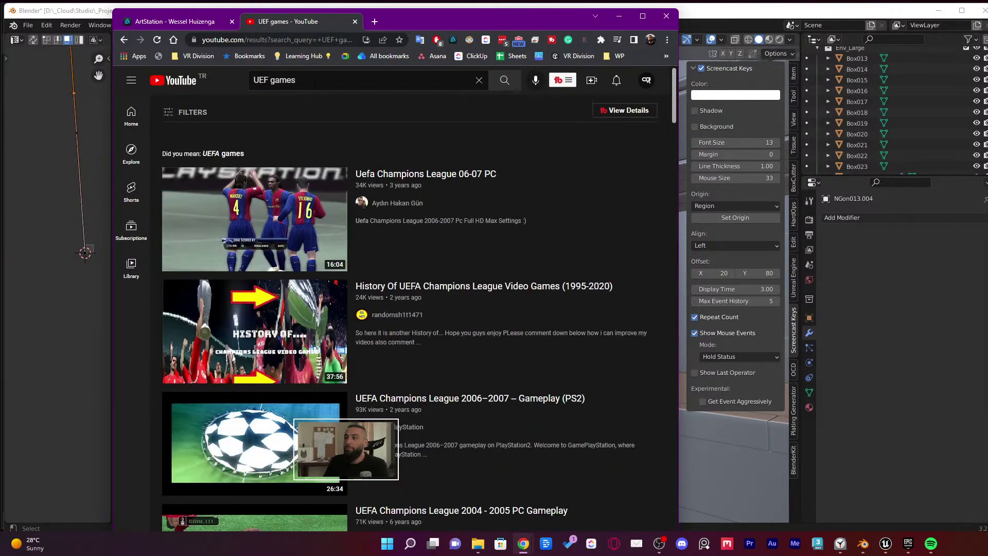
# Refine the YouTube search to 'UEF games unreal engine'
pyautogui.scroll(-10, 292, 146)
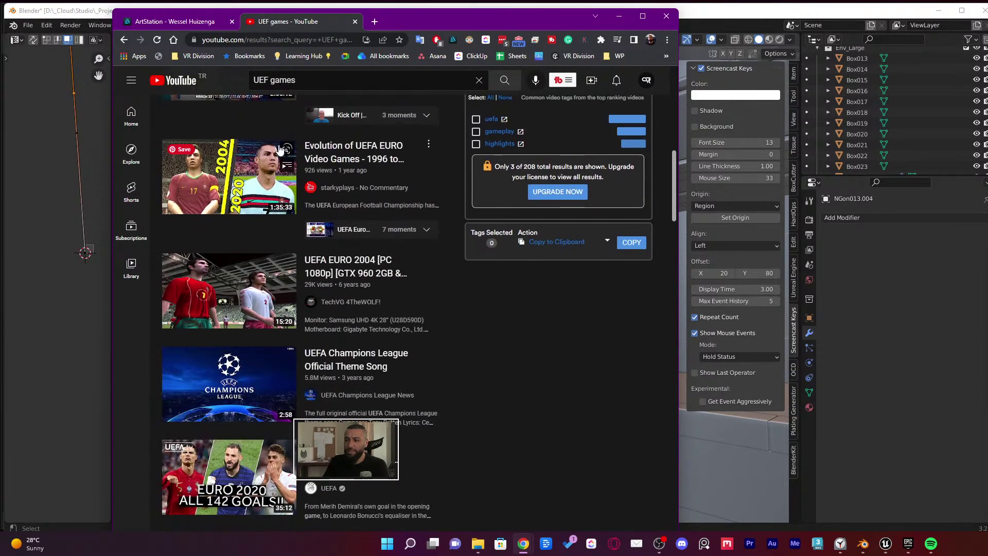
pyautogui.scroll(7, 288, 144)
pyautogui.click(310, 72)
pyautogui.write('unr')
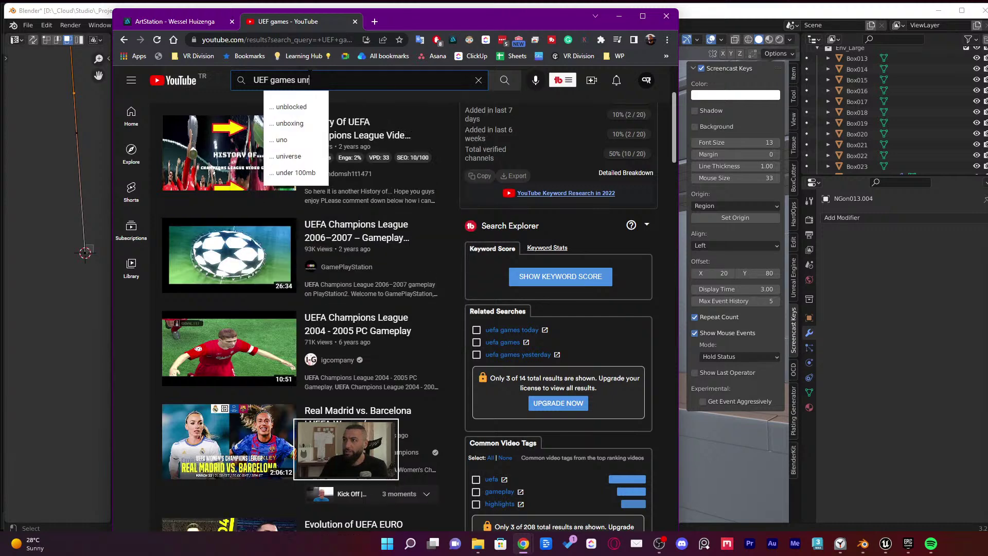
pyautogui.write('eal engine')
pyautogui.press('Return')
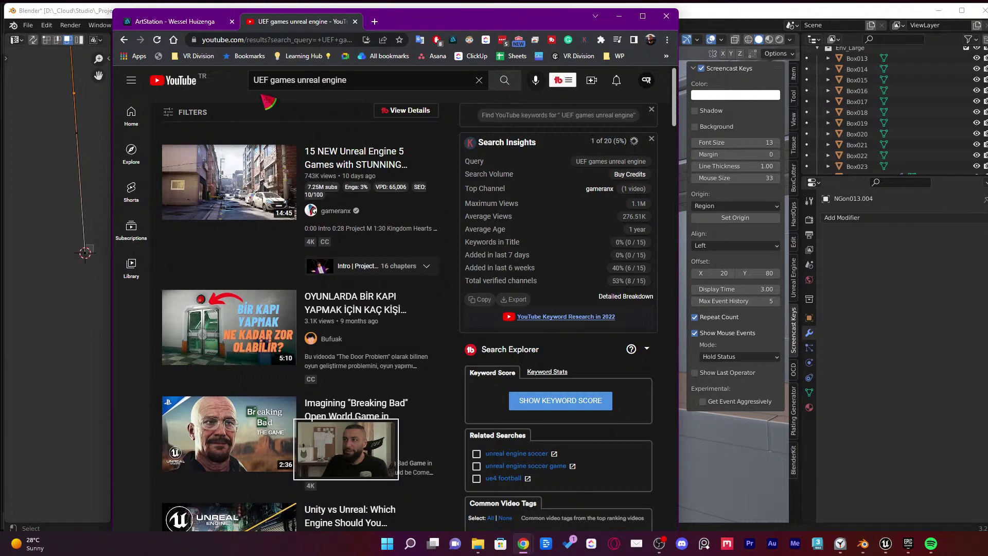
# Browse the Unreal Engine game results, then close the YouTube tab
pyautogui.scroll(-7, 366, 175)
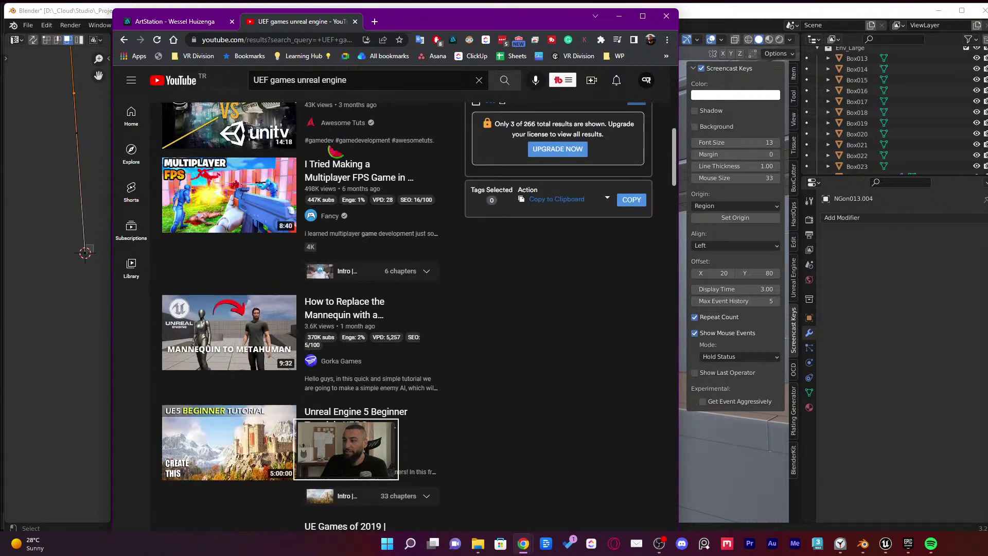
pyautogui.scroll(7, 367, 175)
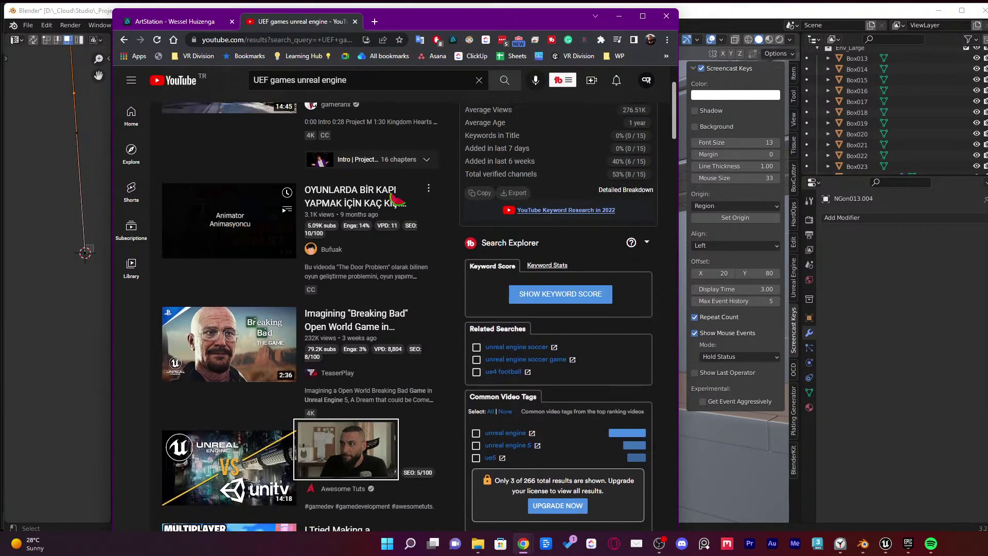
pyautogui.scroll(-4, 371, 188)
pyautogui.scroll(-7, 371, 192)
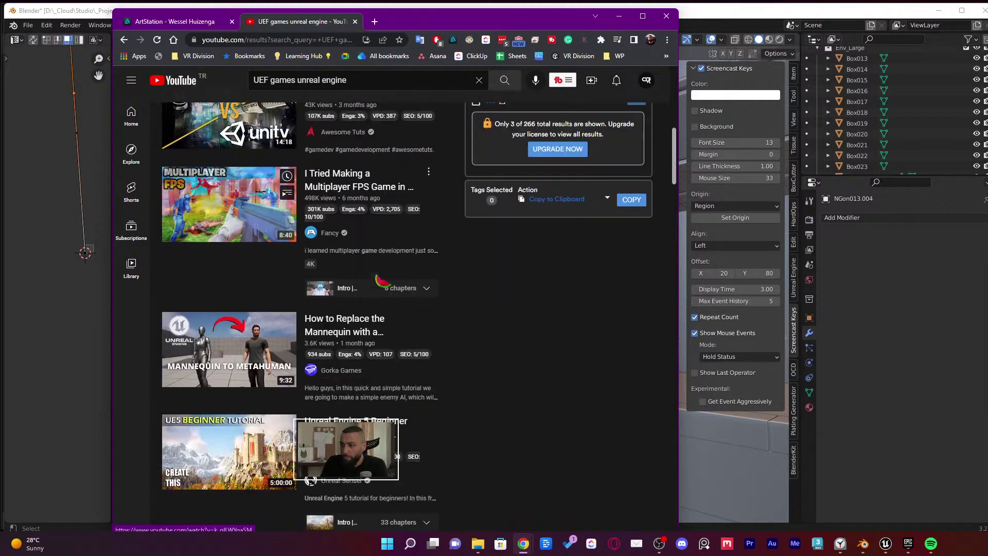
pyautogui.scroll(-10, 354, 329)
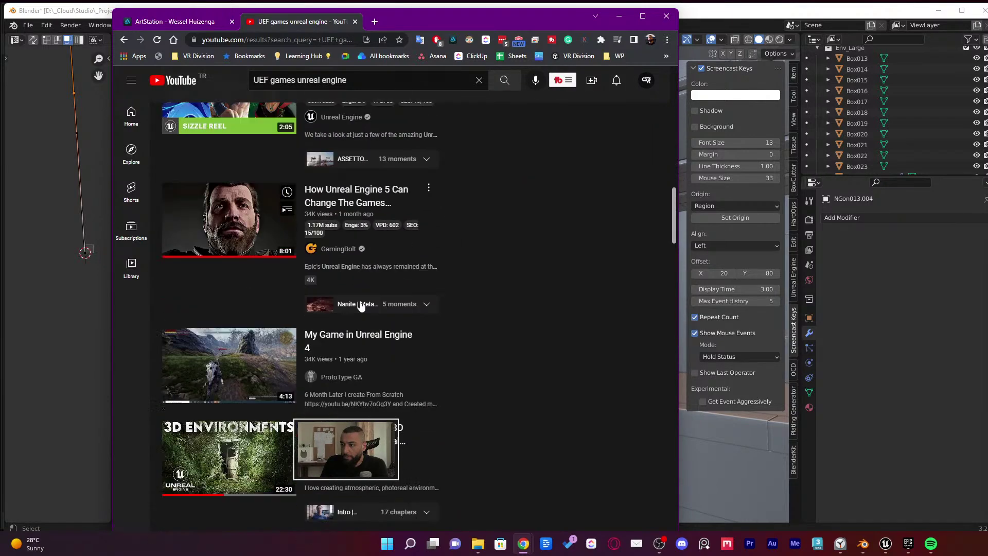
pyautogui.scroll(-10, 392, 309)
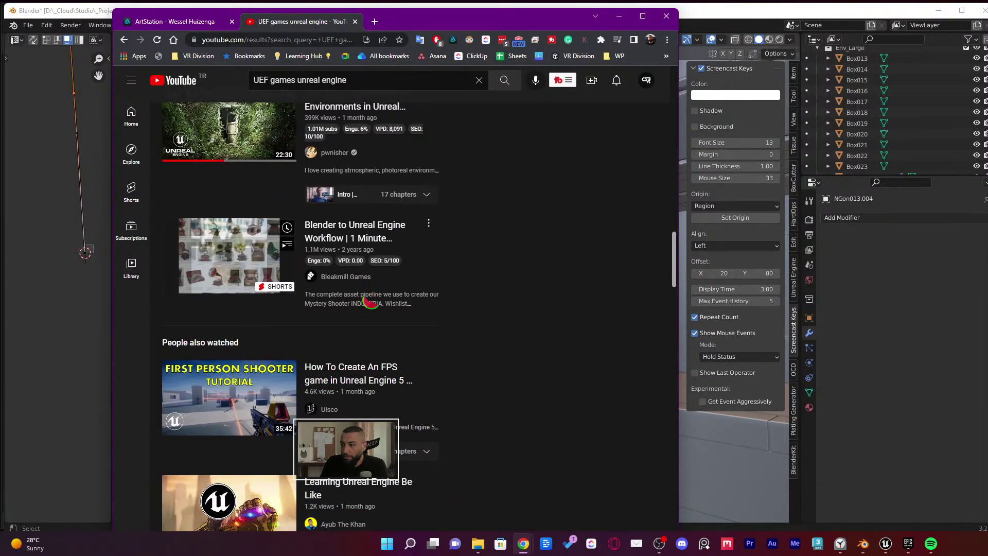
pyautogui.scroll(-7, 383, 309)
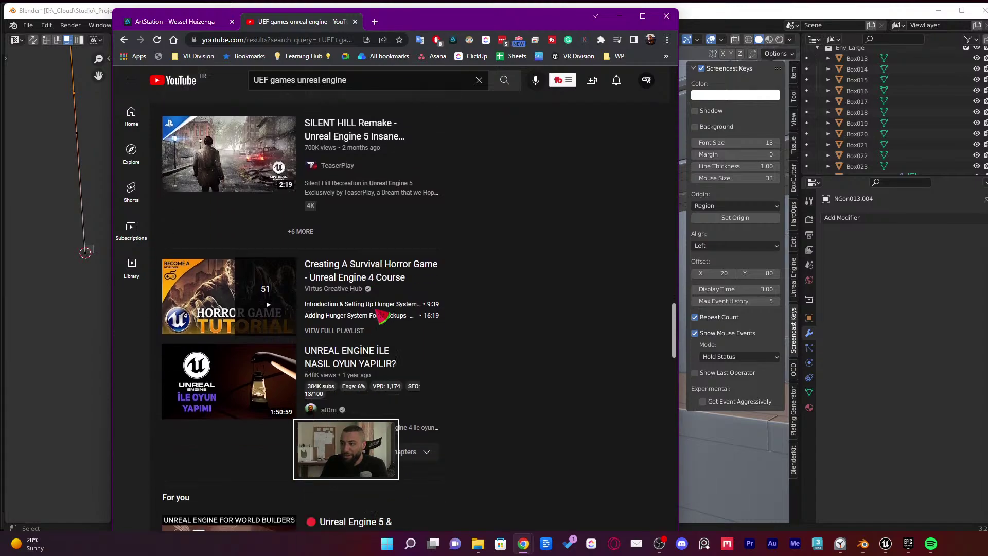
pyautogui.scroll(9, 360, 267)
pyautogui.scroll(20, 334, 223)
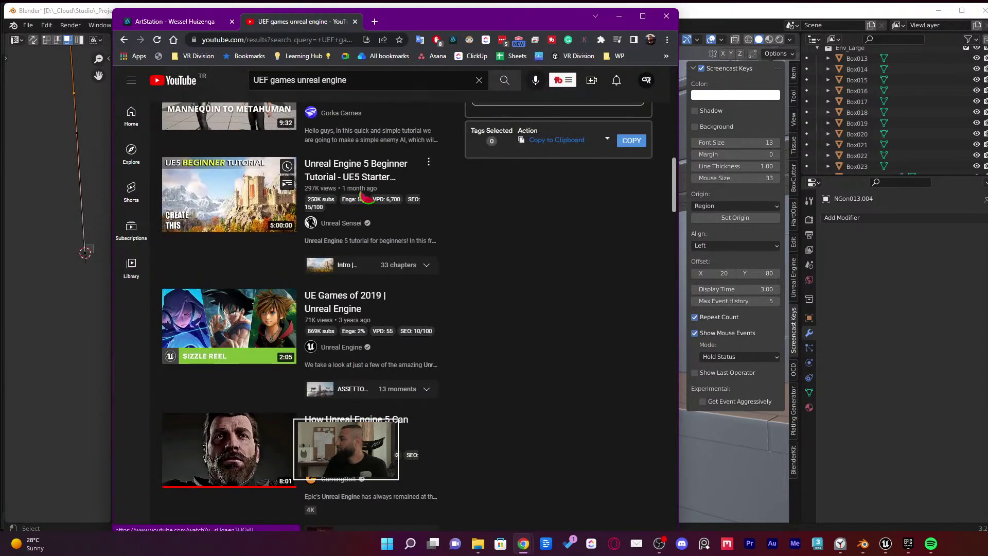
pyautogui.scroll(5, 363, 173)
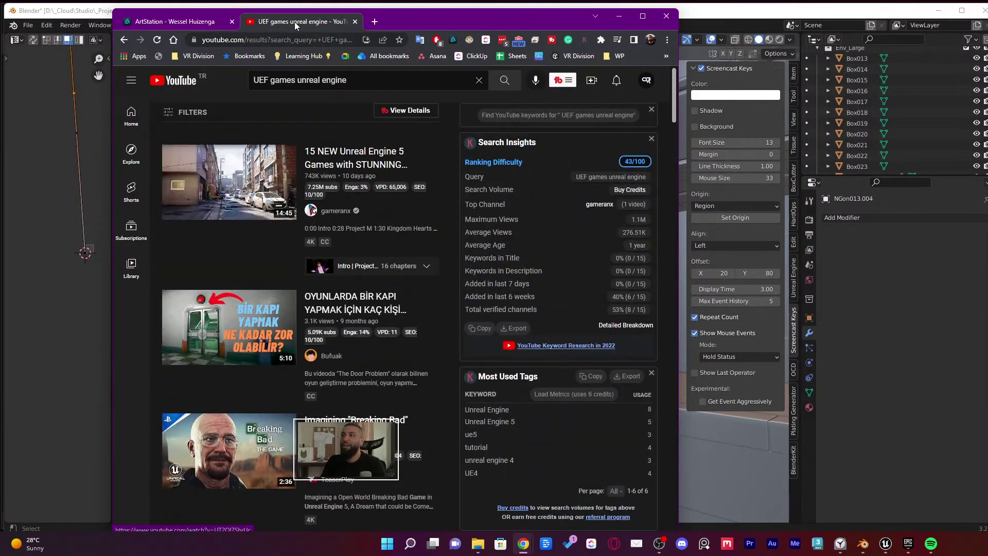
pyautogui.hotkey('ctrl', 'w')
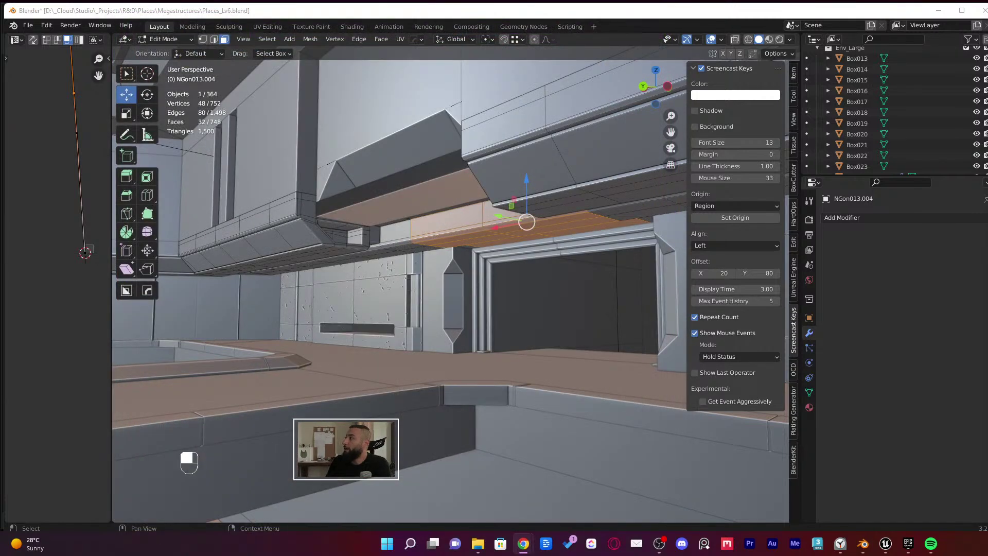
# Drag the Employee Application Form window onto the Blender screen and widen it to fit the page
pyautogui.moveTo(987, 121); pyautogui.dragTo(245, 43)
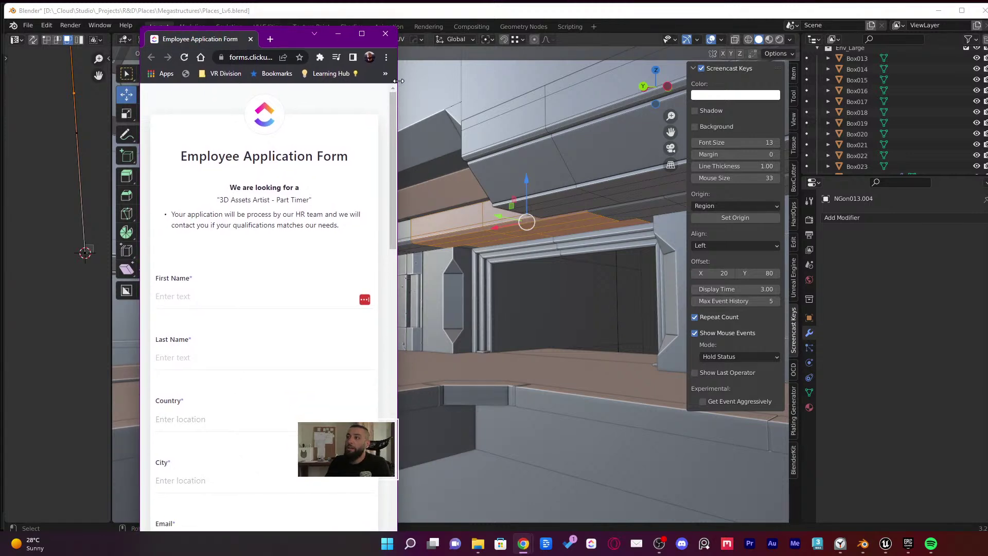
pyautogui.moveTo(397, 85); pyautogui.dragTo(667, 88)
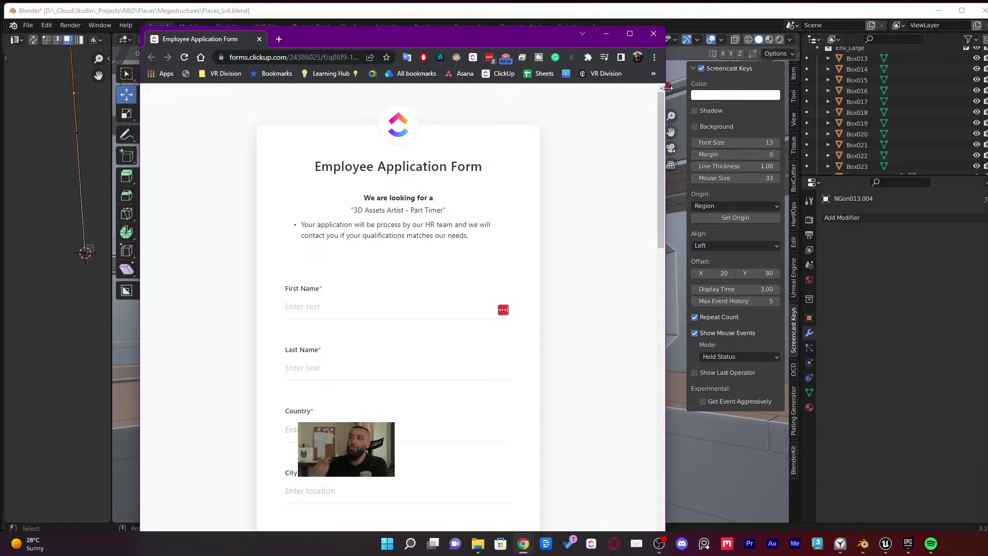
# Scroll through the 3D Assets Artist application form fields and back, then return to Blender
pyautogui.click(314, 57)
pyautogui.scroll(-1, 443, 219)
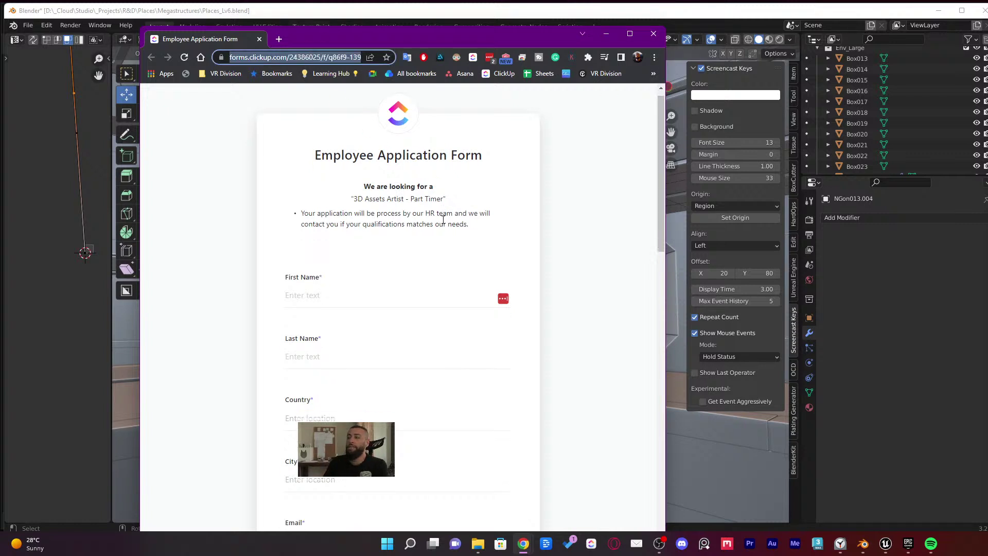
pyautogui.scroll(-10, 469, 243)
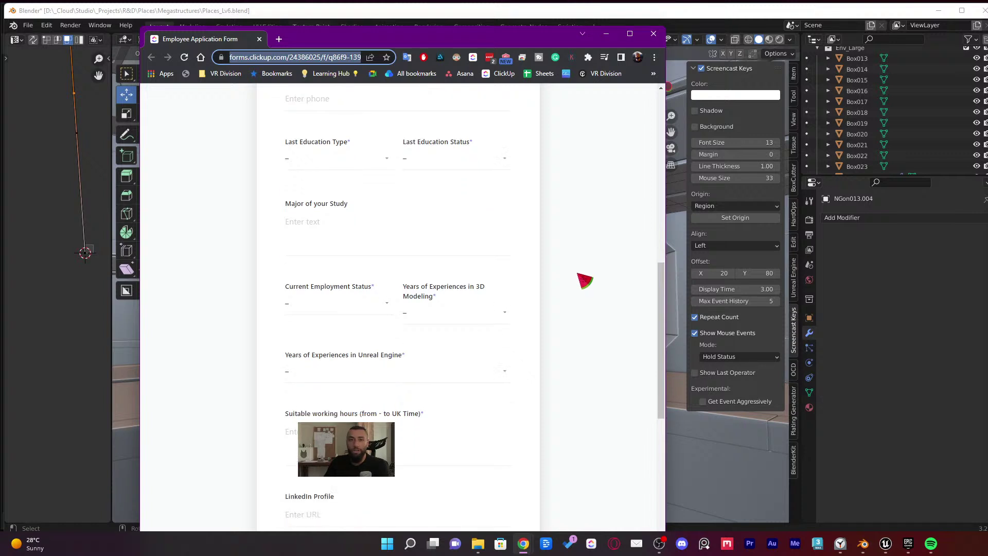
pyautogui.scroll(4, 584, 281)
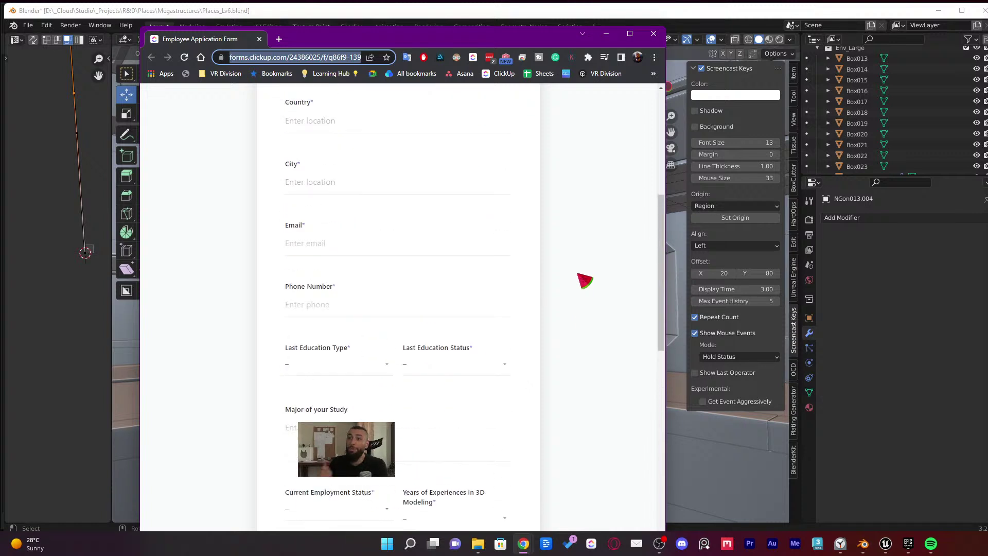
pyautogui.scroll(6, 585, 280)
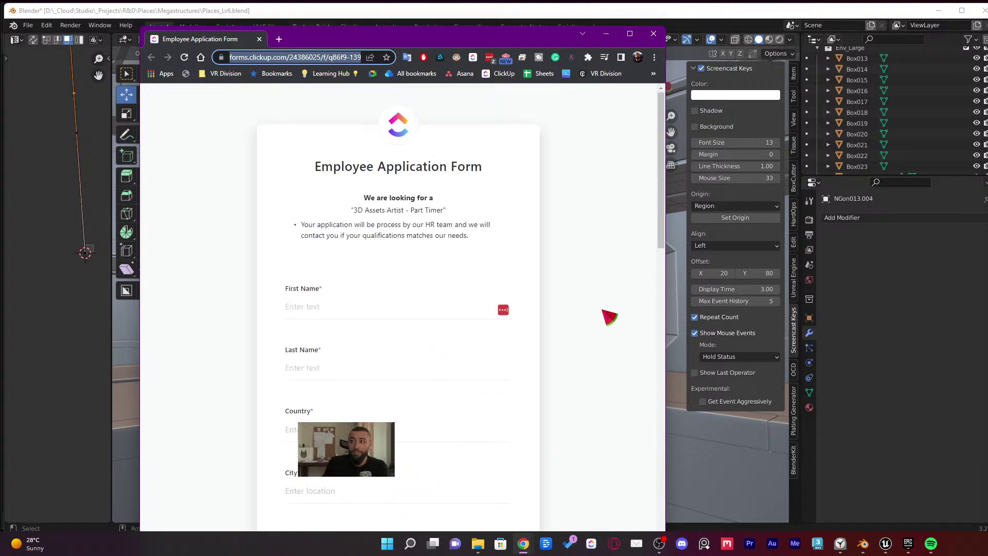
pyautogui.scroll(-12, 614, 335)
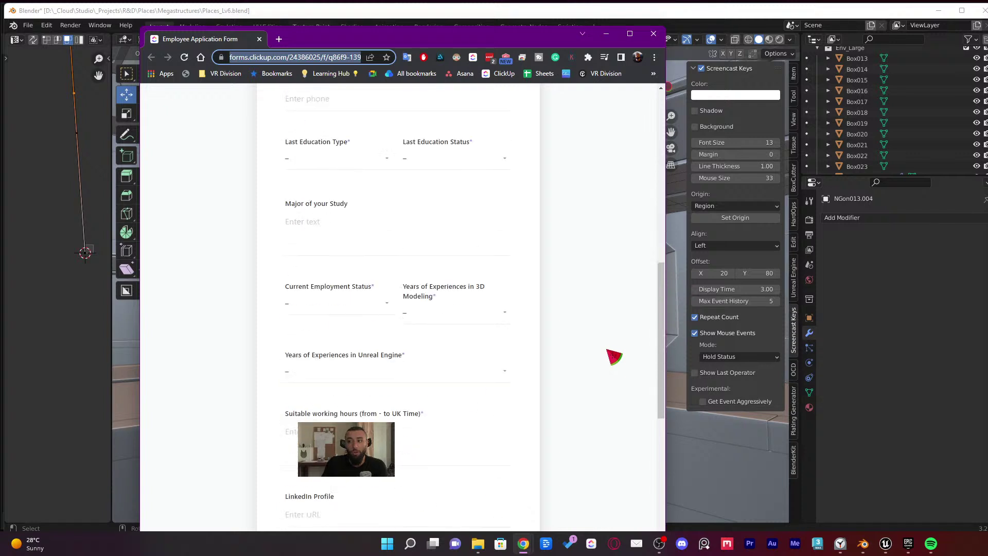
pyautogui.scroll(-4, 617, 359)
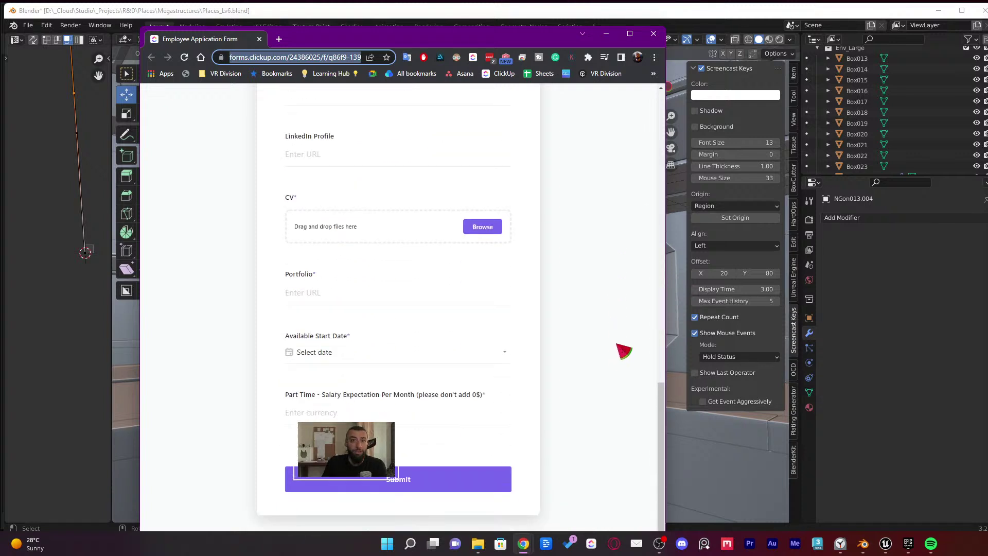
pyautogui.scroll(12, 618, 391)
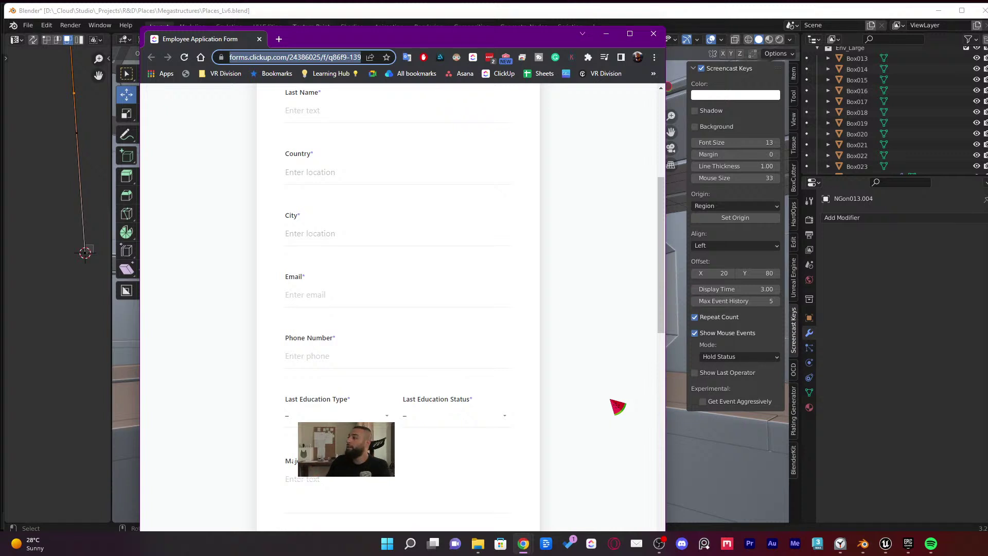
pyautogui.scroll(2, 576, 329)
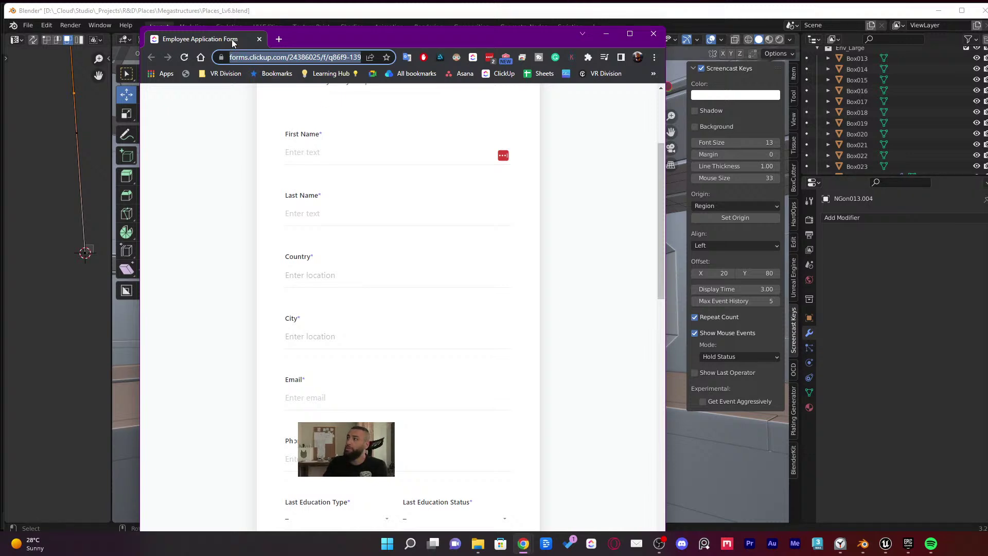
pyautogui.moveTo(231, 39); pyautogui.dragTo(234, 41)
pyautogui.hotkey('alt', 'Tab')
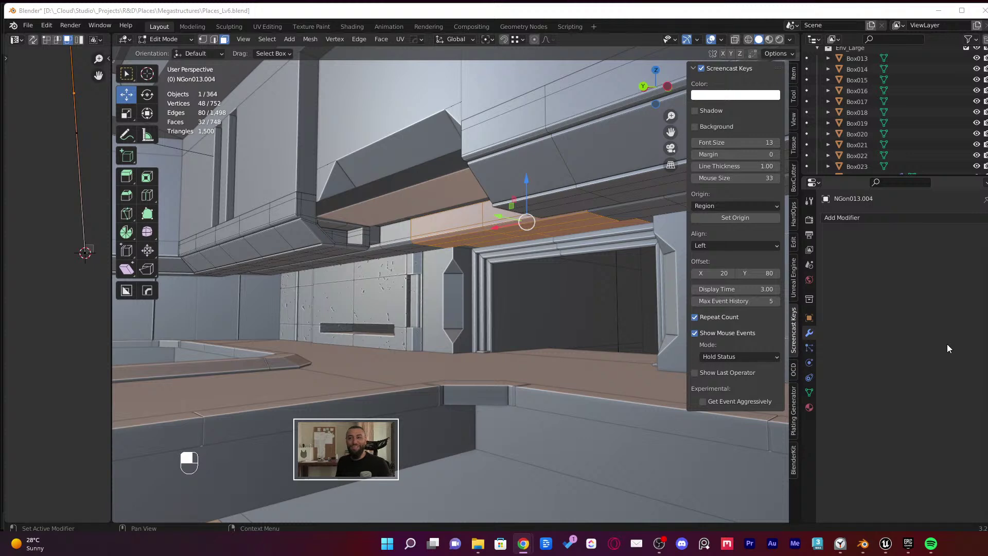
# Zoom and orbit around the orange ledge geometry, then switch to the Unreal Editor
pyautogui.keyDown('shift'); pyautogui.scroll(-2, 529, 300); pyautogui.keyUp('shift')
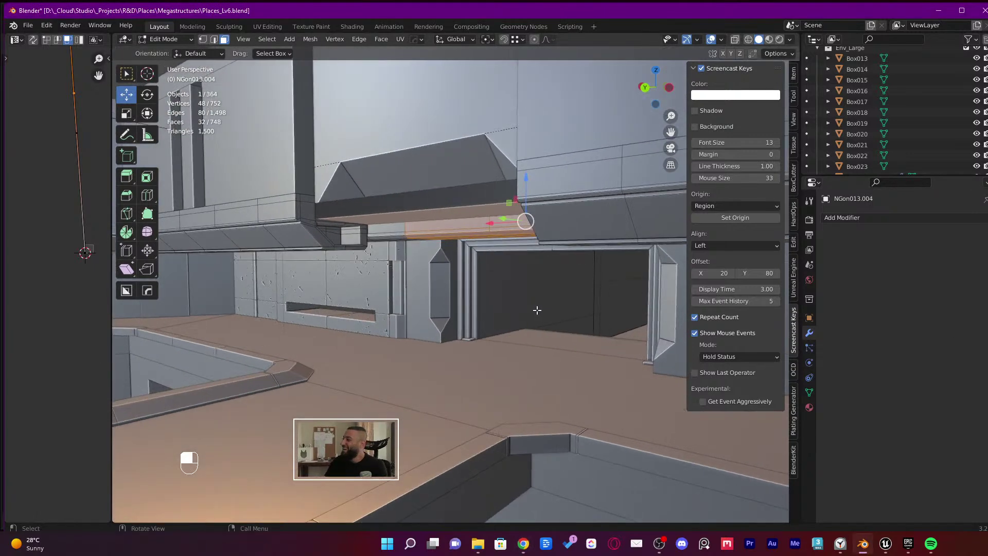
pyautogui.keyDown('shift'); pyautogui.scroll(-2, 510, 316); pyautogui.keyUp('shift')
pyautogui.moveTo(521, 323); pyautogui.dragTo(557, 330, button='middle')
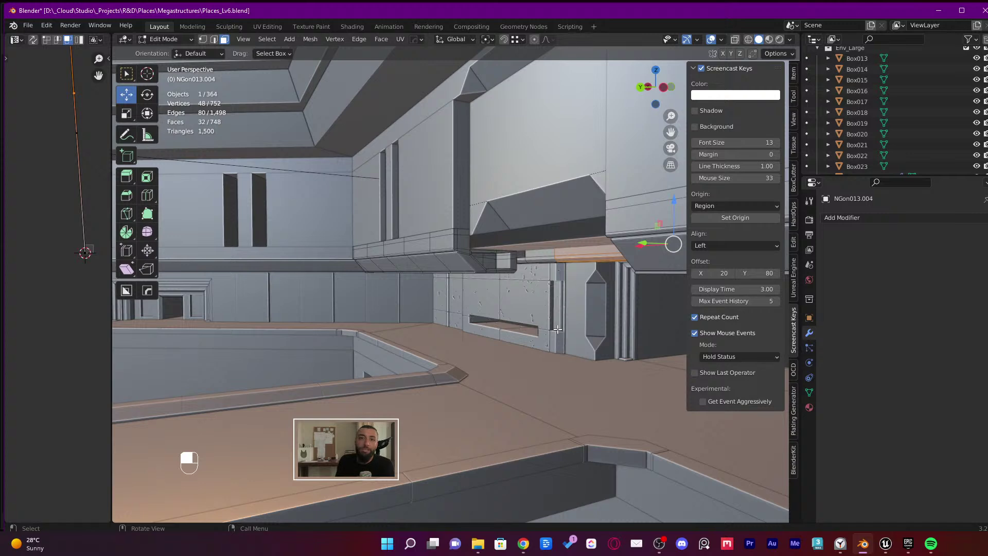
pyautogui.click(885, 543)
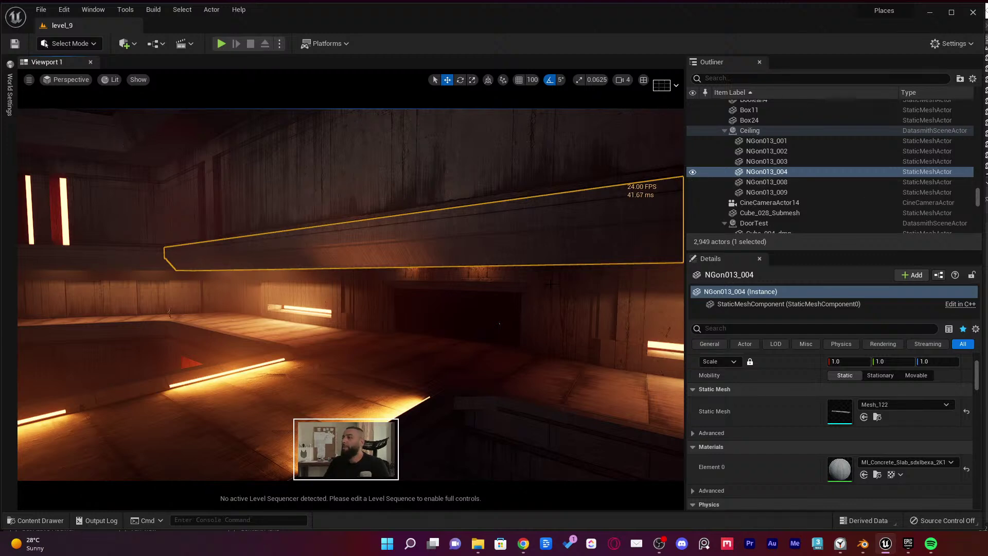
# Turn the Unreal camera toward the statue and stairs, then move the YouTube window onto this screen
pyautogui.moveTo(549, 286); pyautogui.dragTo(412, 286, button='right')
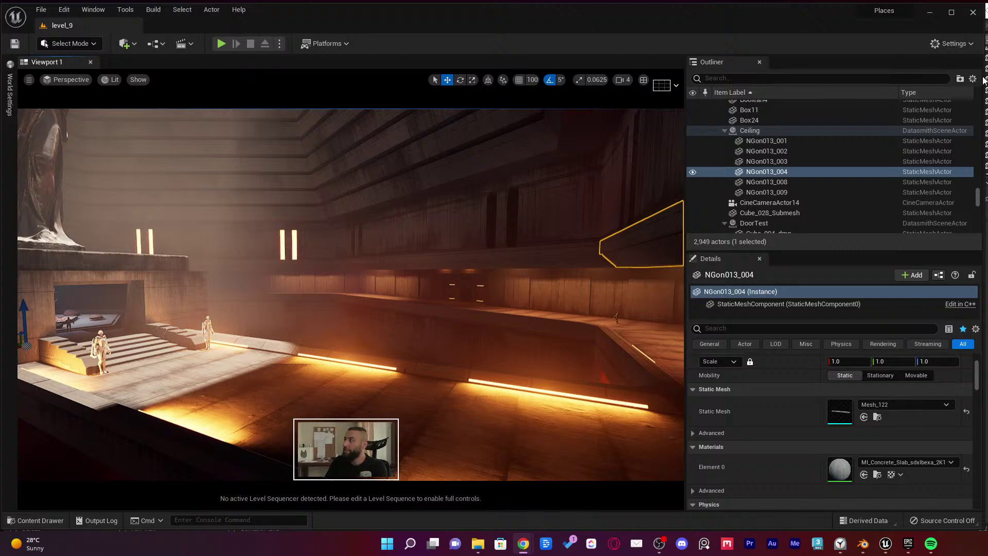
pyautogui.moveTo(987, 103); pyautogui.dragTo(200, 81)
# Widen the YouTube window and browse the VR Division channel's playlists
pyautogui.moveTo(386, 158); pyautogui.dragTo(754, 159)
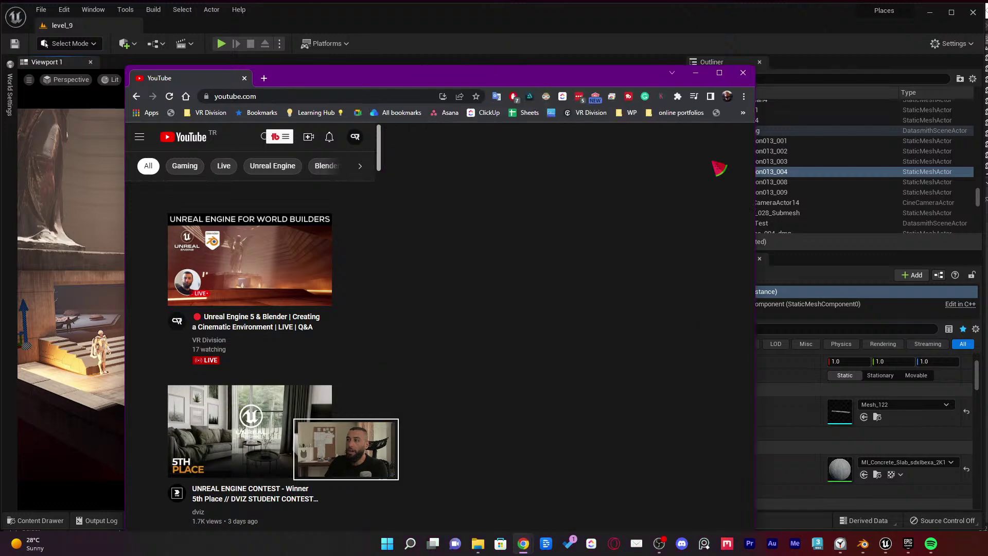
pyautogui.click(723, 136)
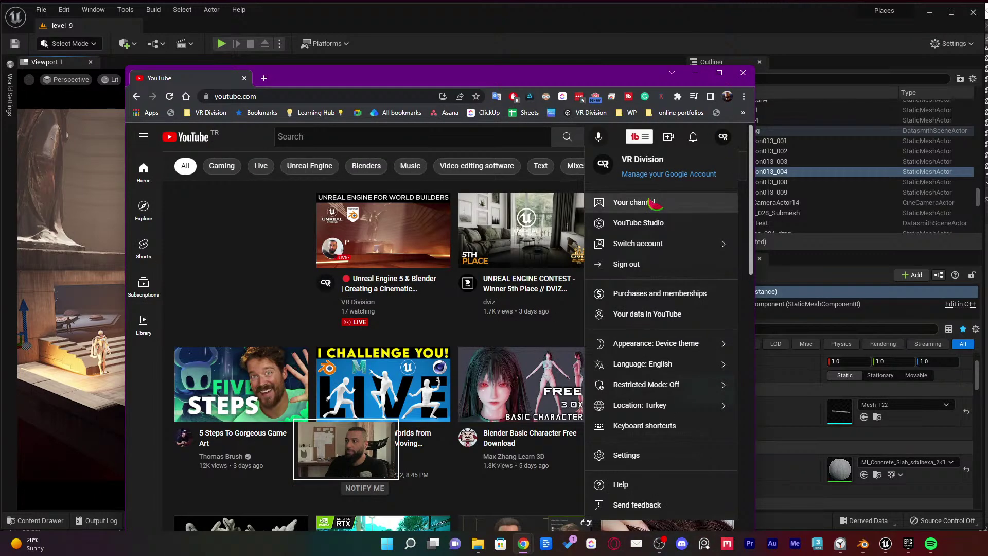
pyautogui.click(663, 197)
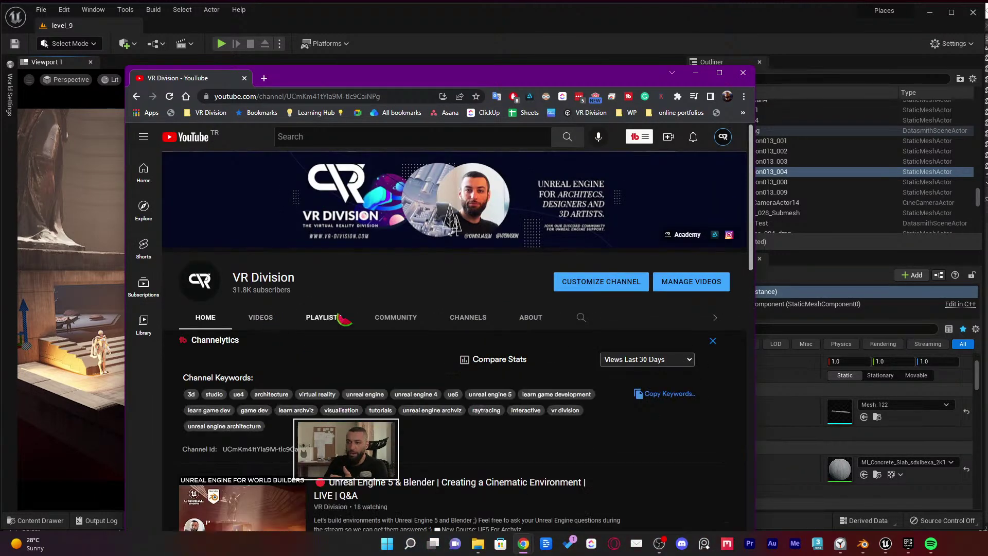
pyautogui.click(324, 318)
pyautogui.scroll(-5, 329, 330)
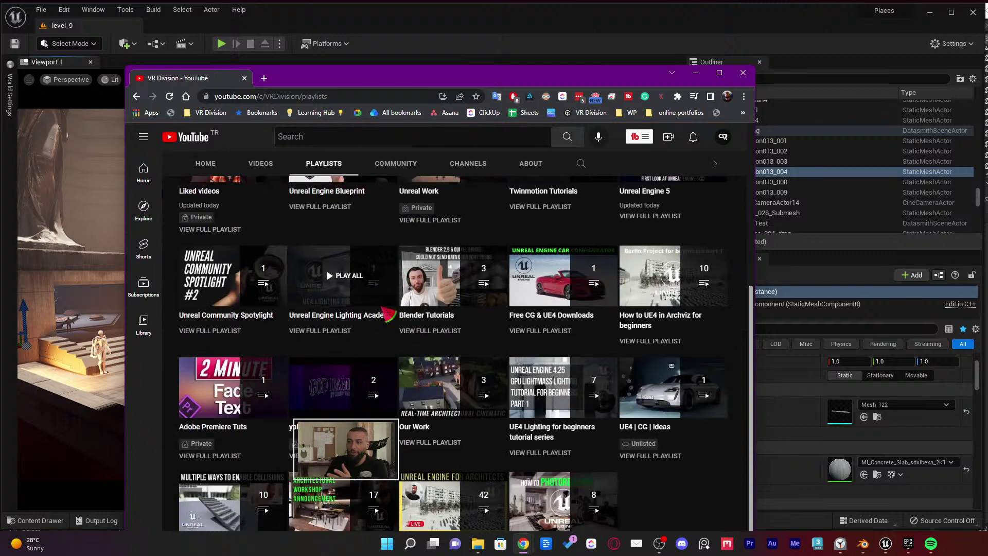
pyautogui.scroll(3, 288, 324)
pyautogui.scroll(1, 282, 322)
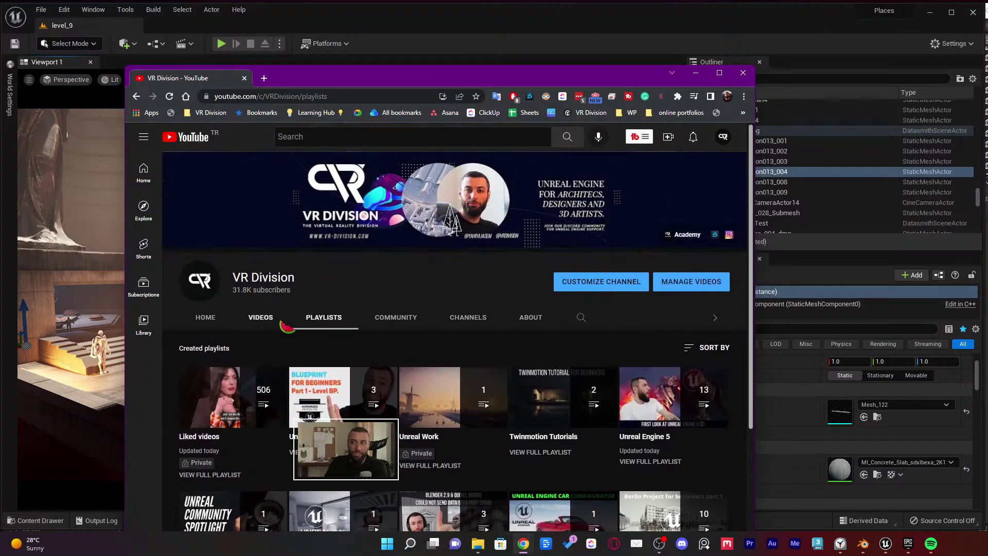
pyautogui.scroll(-3, 360, 309)
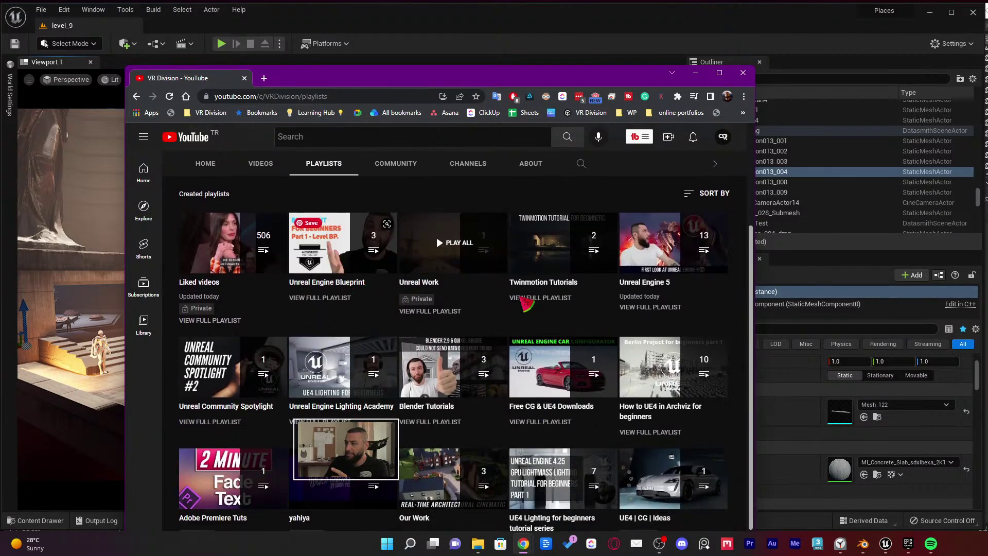
pyautogui.scroll(-1, 514, 306)
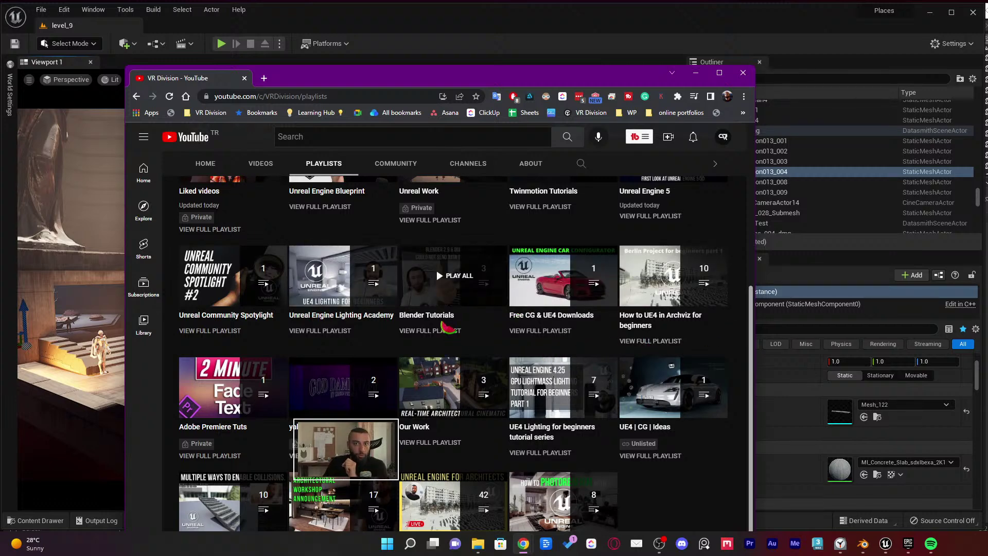
# Open the Unreal Engine 5 Archviz & Lighting Stream and jump to the 'About baked lighting' chapter
pyautogui.click(263, 168)
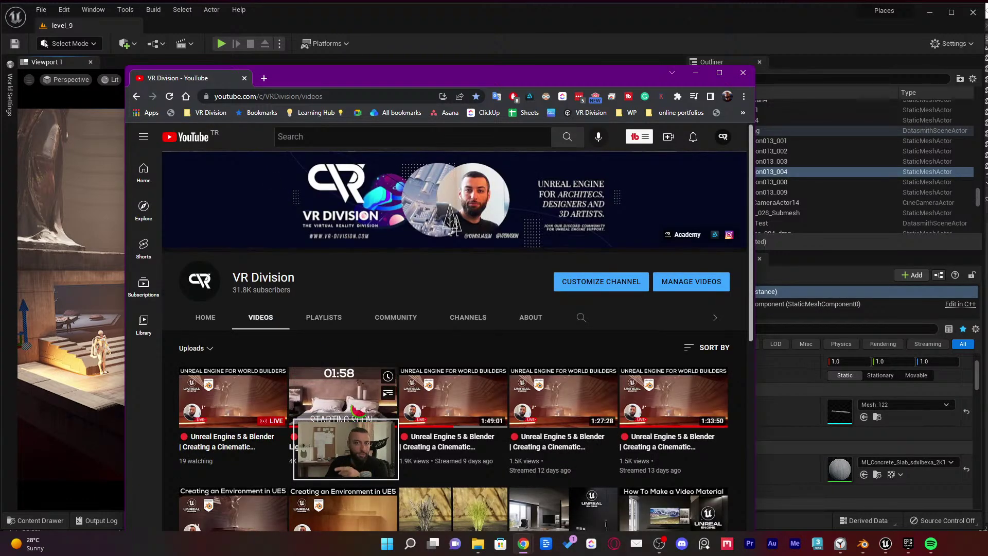
pyautogui.click(348, 407)
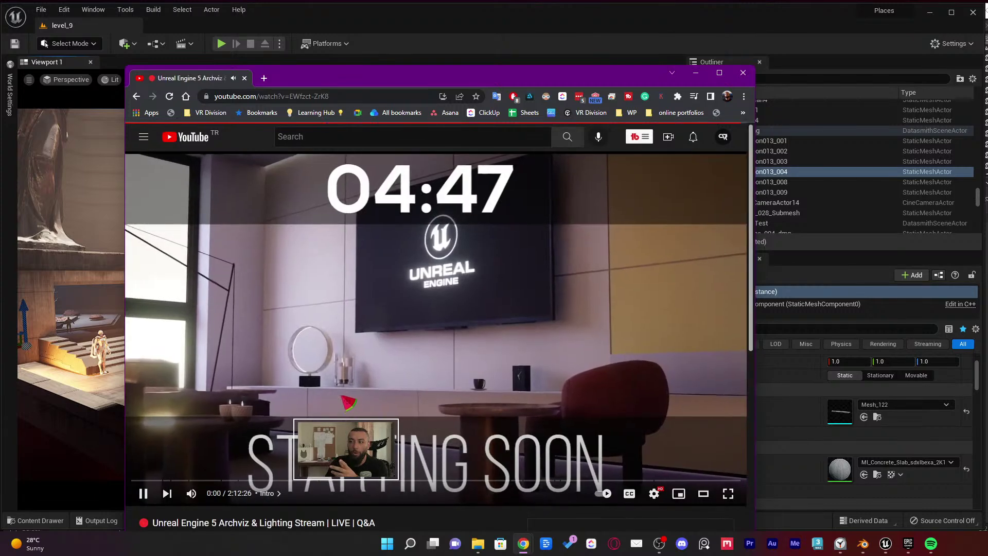
pyautogui.click(348, 407)
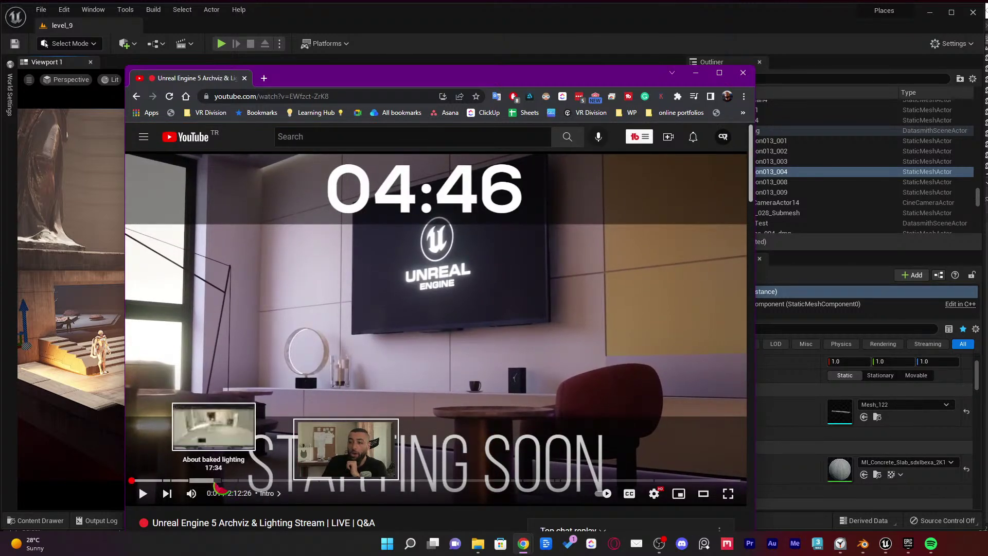
pyautogui.click(211, 480)
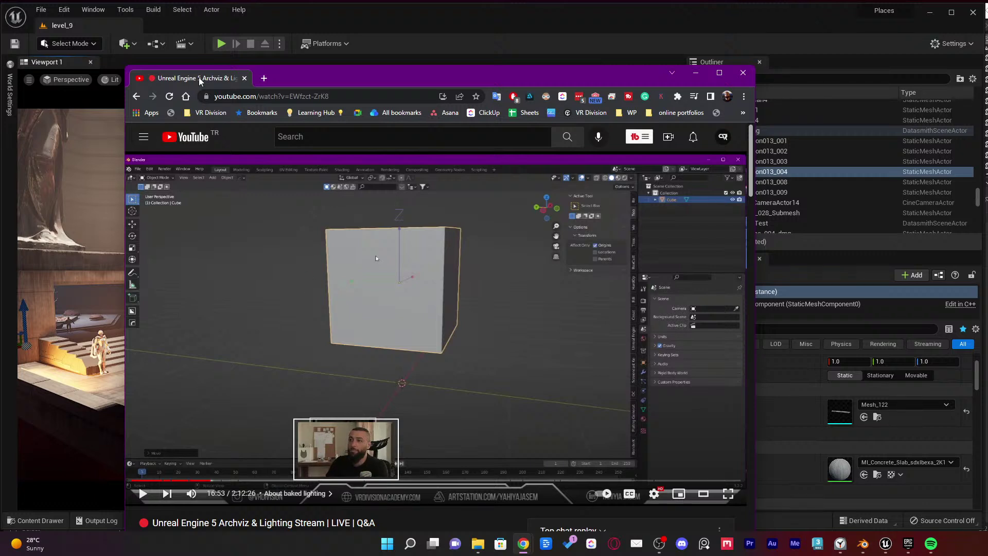
# Fly the Unreal view to the angel statue platform and clear the NGon013_004 selection
pyautogui.hotkey('alt', 'Tab')
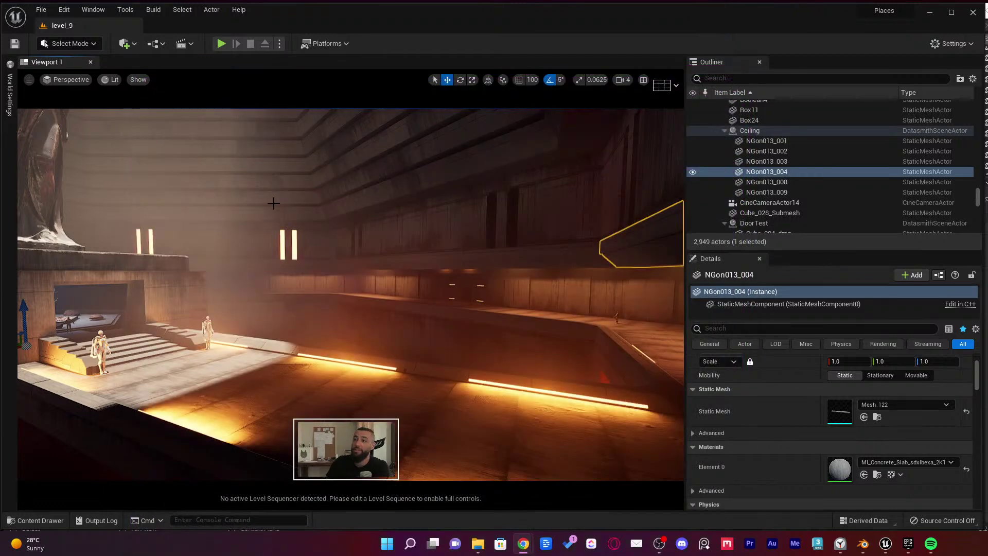
pyautogui.moveTo(317, 238); pyautogui.dragTo(315, 237, button='right')
pyautogui.press('w')
pyautogui.moveTo(380, 252); pyautogui.dragTo(419, 281, button='right')
pyautogui.press('Escape')
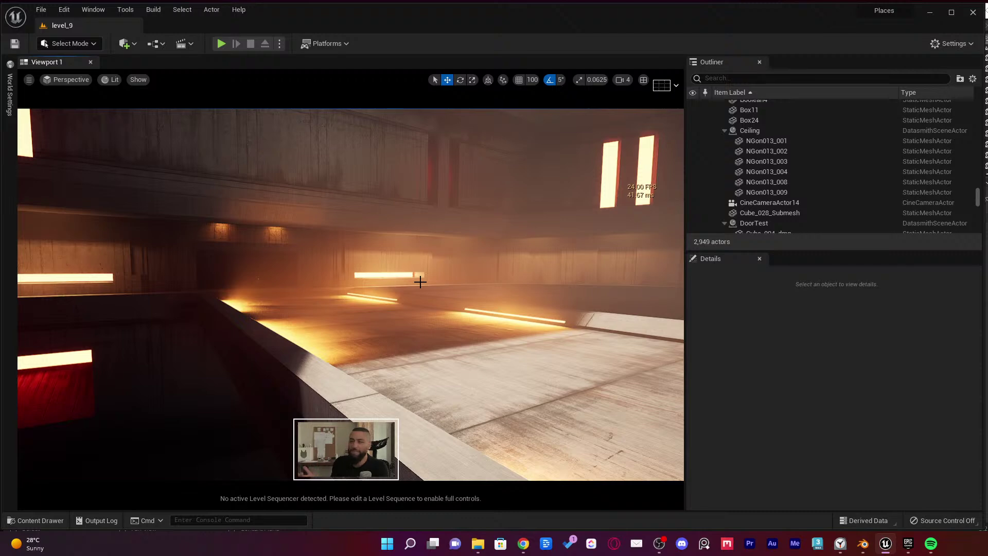
# Fly backward through the lit hall to frame a new view with both figures
pyautogui.hotkey('alt', 'Tab')
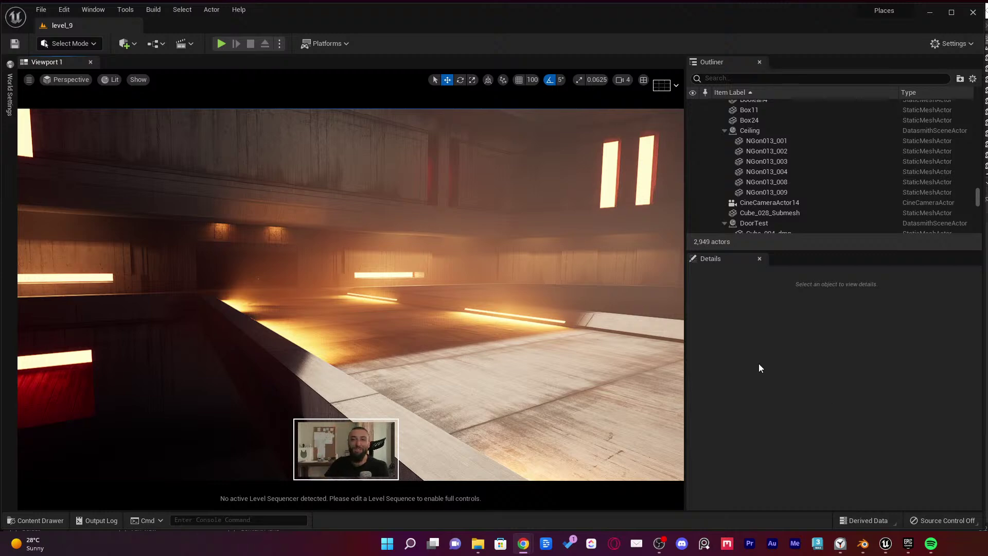
pyautogui.moveTo(390, 315); pyautogui.dragTo(399, 323, button='right')
pyautogui.press('s')
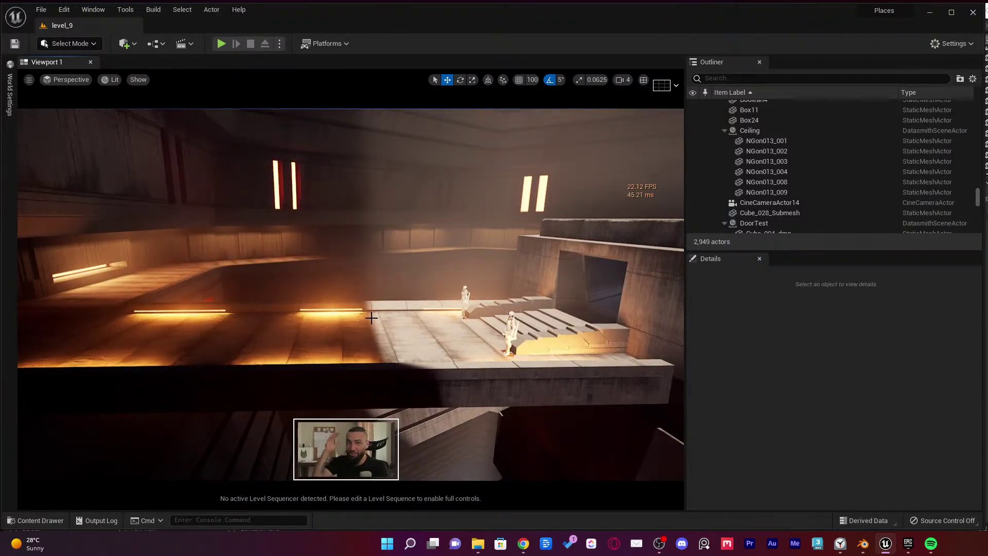
pyautogui.moveTo(344, 293); pyautogui.dragTo(340, 286, button='right')
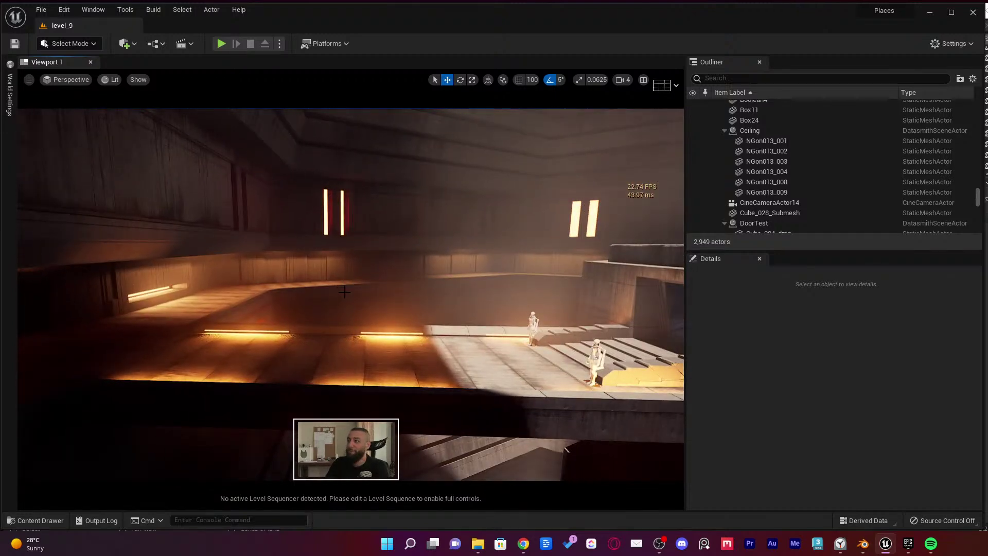
pyautogui.moveTo(380, 319); pyautogui.dragTo(393, 326, button='right')
# In Blender, switch to Object Mode and select the Ceiling.002 piece
pyautogui.click(863, 544)
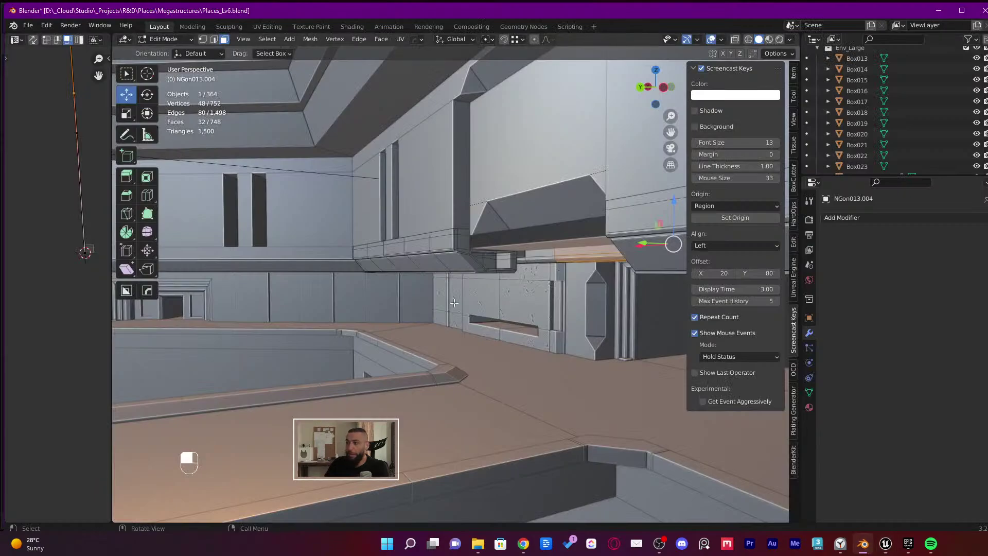
pyautogui.moveTo(436, 314); pyautogui.dragTo(526, 298, button='middle')
pyautogui.press('Tab')
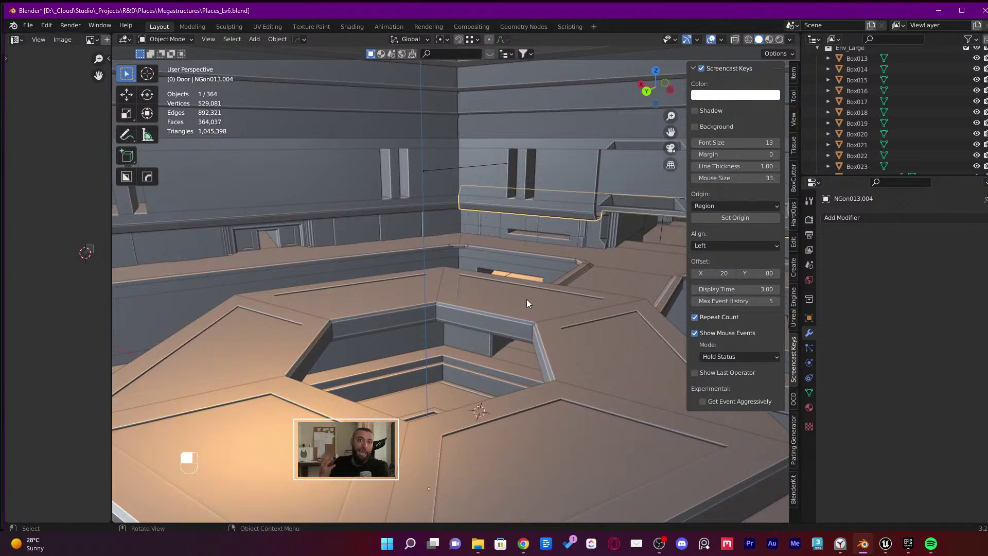
pyautogui.click(526, 313)
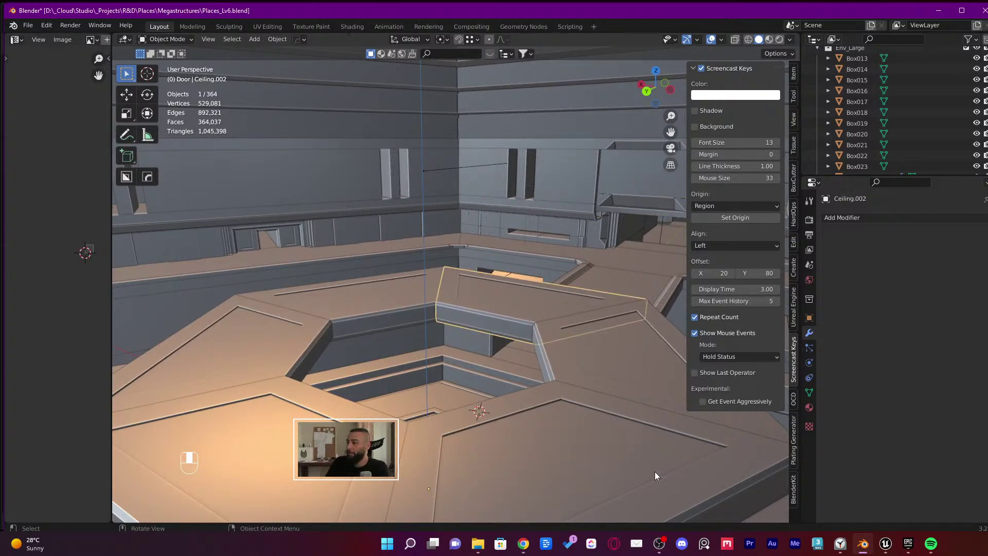
# Back in Unreal, fly toward the statue and look down over its platform
pyautogui.click(659, 544)
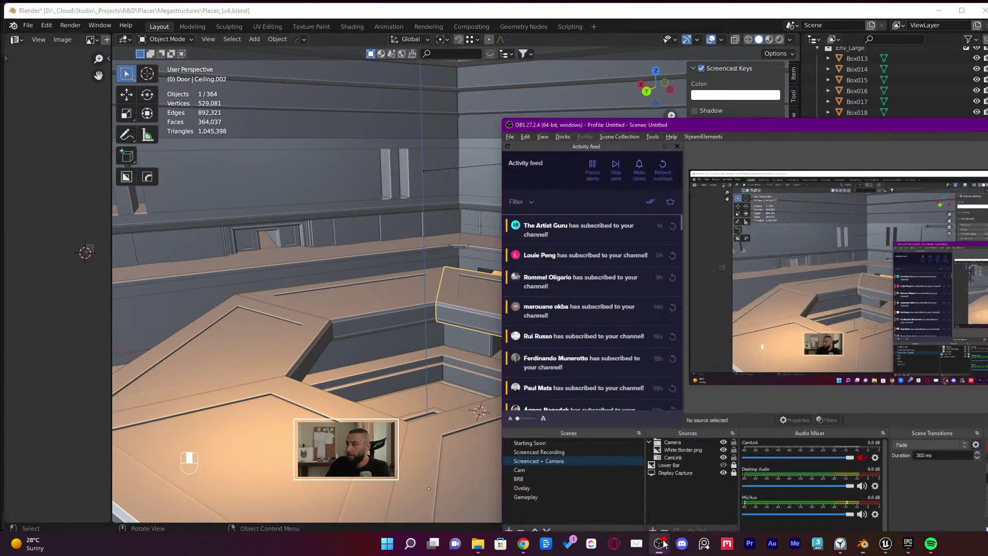
pyautogui.click(659, 543)
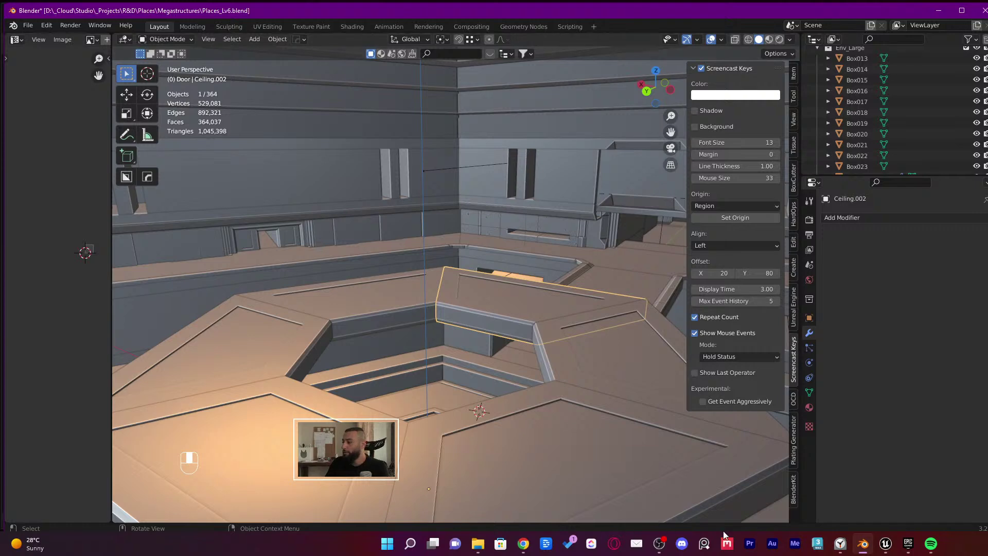
pyautogui.click(886, 545)
pyautogui.press('w')
pyautogui.moveTo(463, 320); pyautogui.dragTo(540, 352, button='right')
pyautogui.moveTo(387, 341)
pyautogui.mouseDown(button='right')
pyautogui.moveTo(422, 375)
pyautogui.moveTo(404, 345)
pyautogui.mouseUp(button='right')
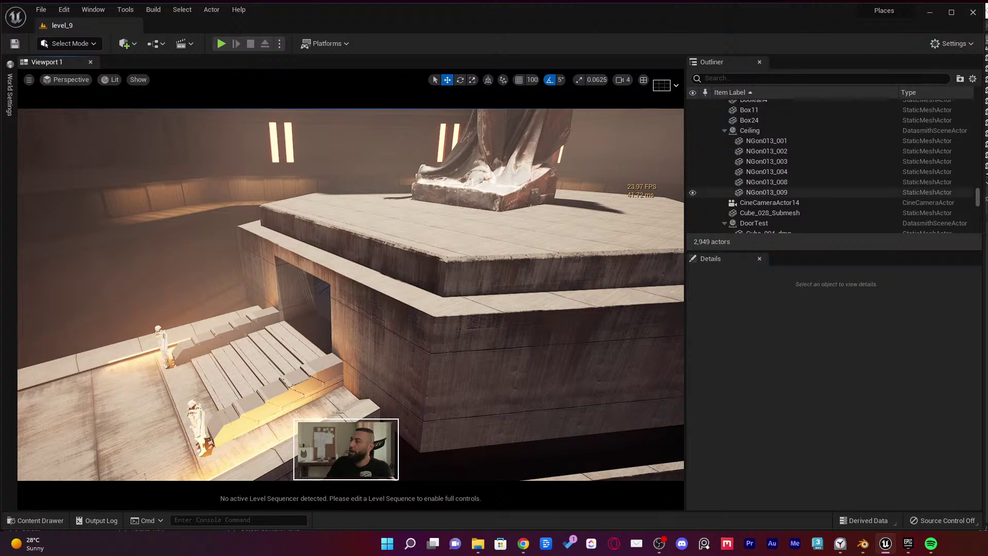
# Collapse folder 3 in the Unreal Outliner so the level's folders are listed, then return to Blender
pyautogui.moveTo(976, 195); pyautogui.dragTo(979, 87)
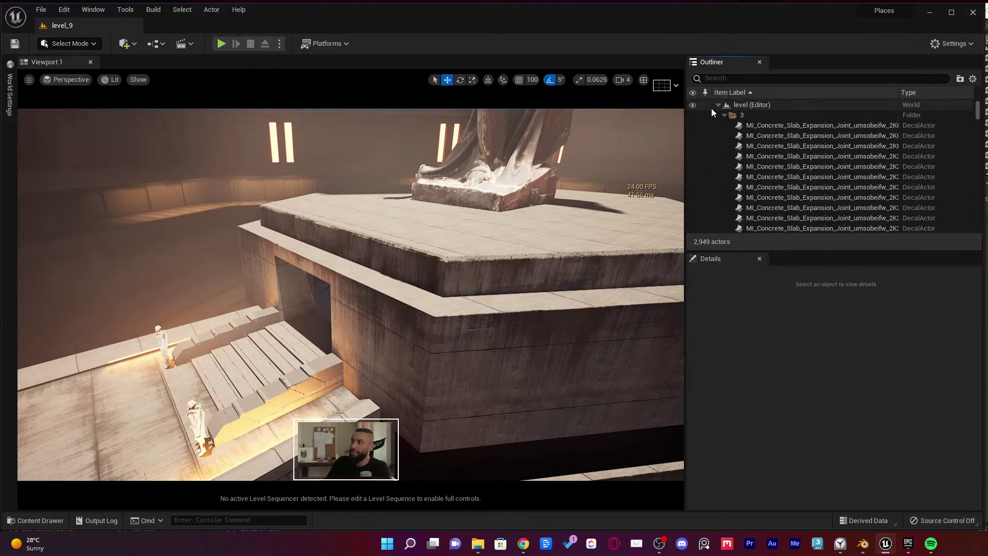
pyautogui.click(724, 114)
pyautogui.scroll(-1, 745, 139)
pyautogui.scroll(-5, 762, 174)
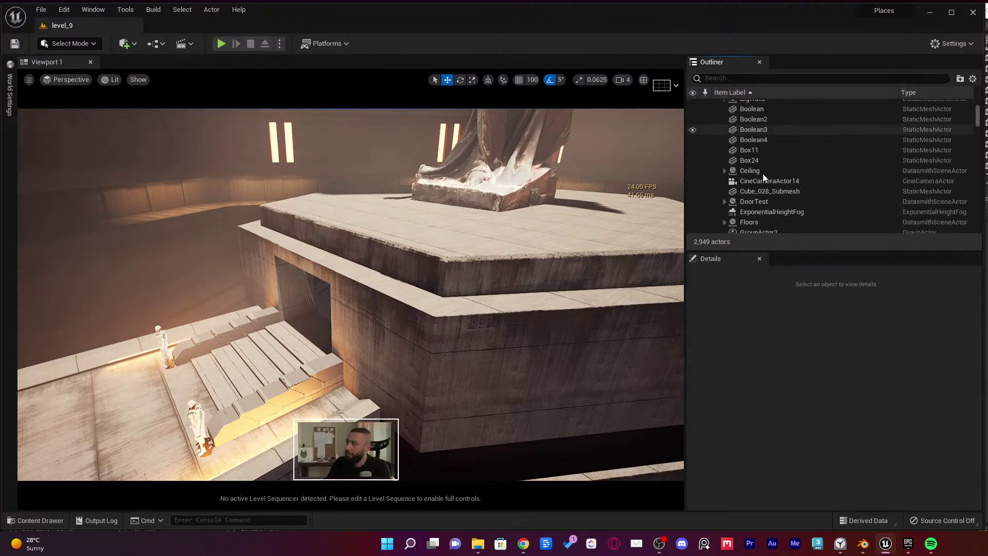
pyautogui.scroll(8, 764, 187)
pyautogui.scroll(-4, 760, 167)
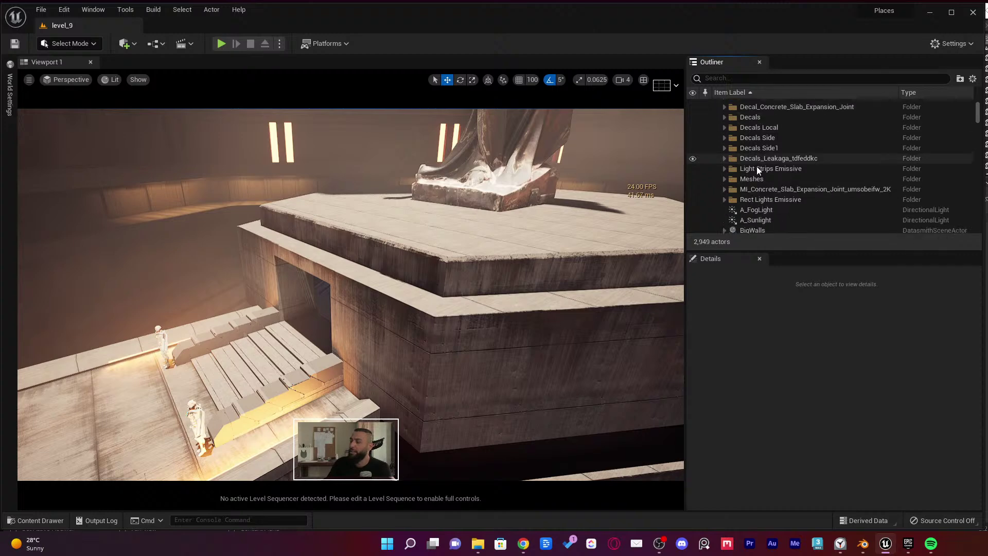
pyautogui.scroll(4, 756, 166)
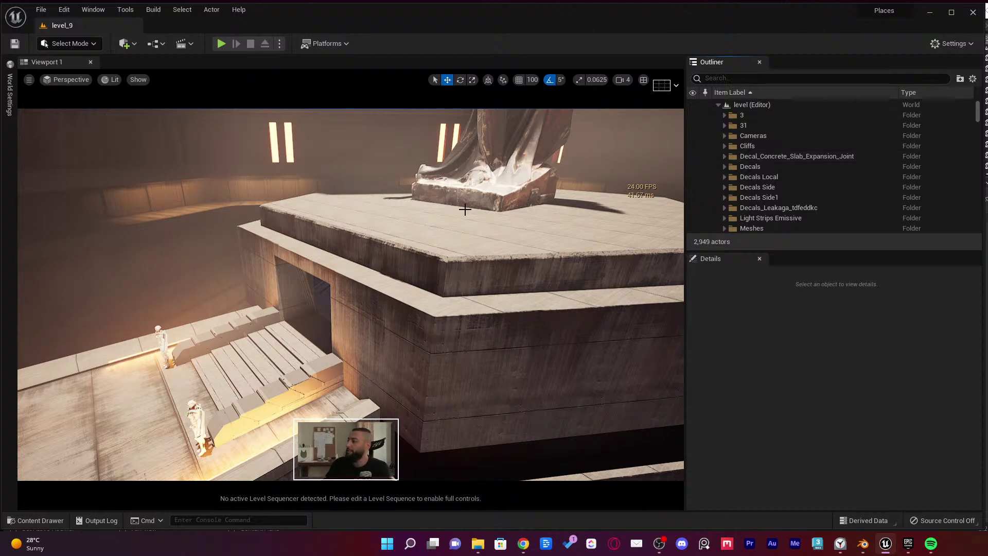
pyautogui.moveTo(465, 209); pyautogui.dragTo(524, 282, button='right')
pyautogui.hotkey('alt', 'Tab')
# Pan Blender's view up to the ceiling and select the NGon013.004 ledge piece
pyautogui.click(562, 188)
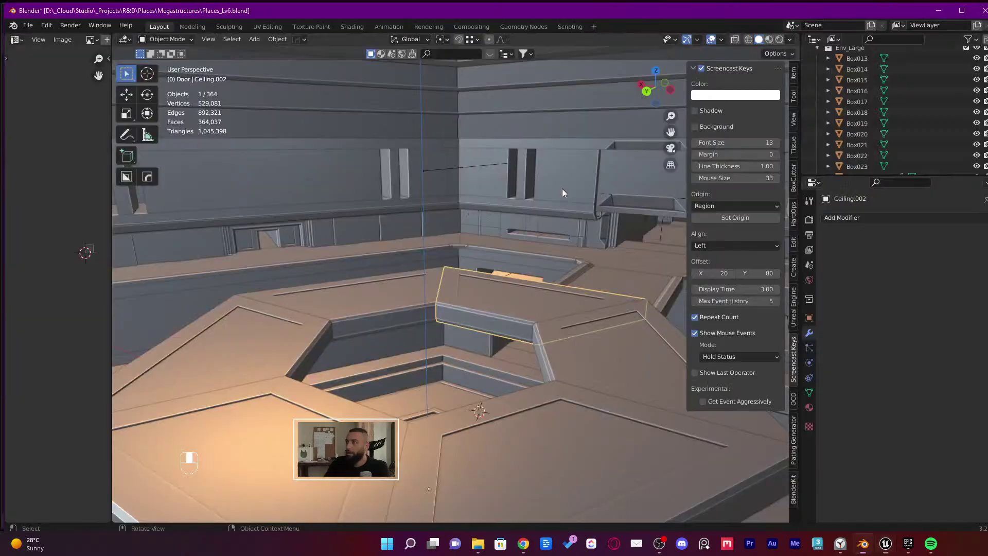
pyautogui.keyDown('shift'); pyautogui.moveTo(562, 188); pyautogui.dragTo(400, 262, button='middle'); pyautogui.keyUp('shift')
pyautogui.click(387, 240)
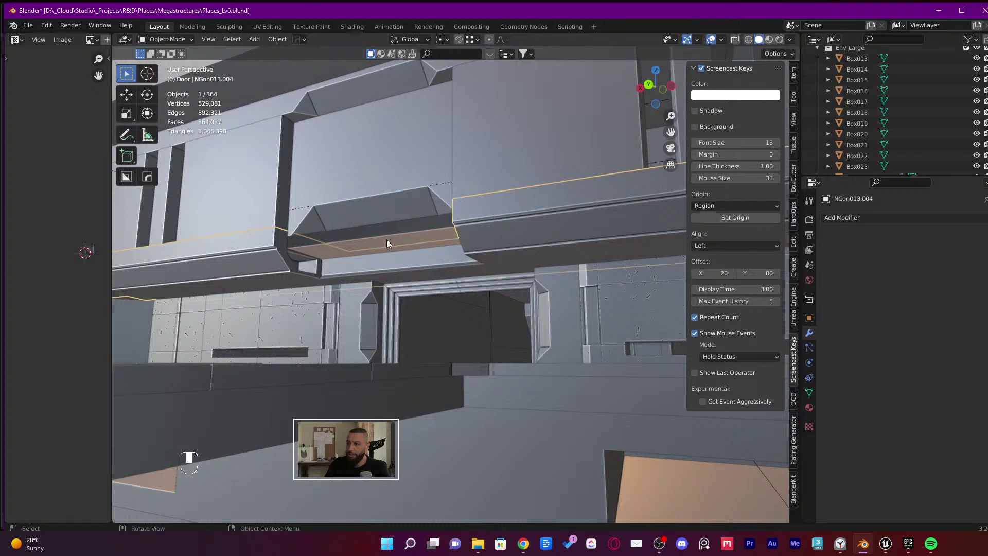
pyautogui.hotkey('alt', 'Tab')
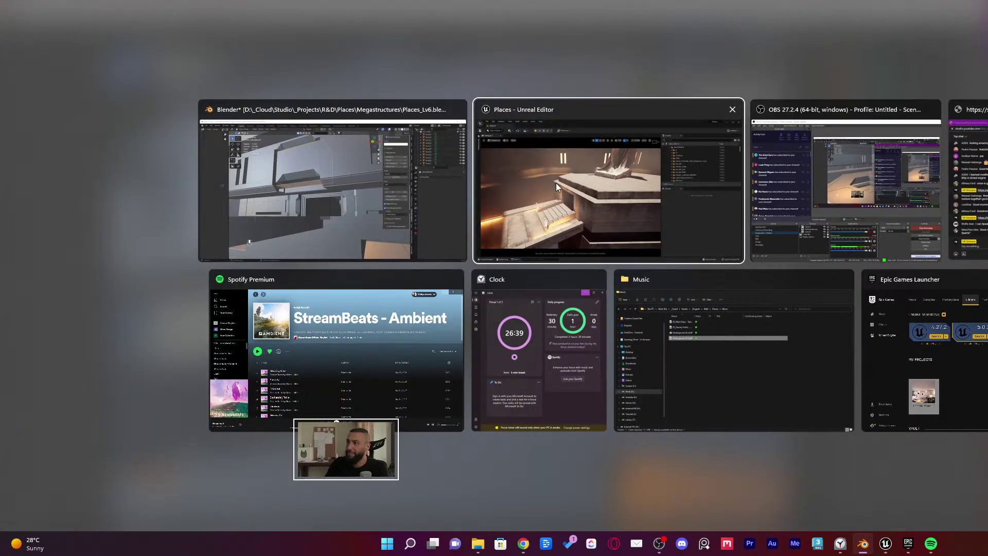
pyautogui.click(556, 183)
# Open the shot0010_01 level sequence from the Content Drawer
pyautogui.rightClick(307, 347)
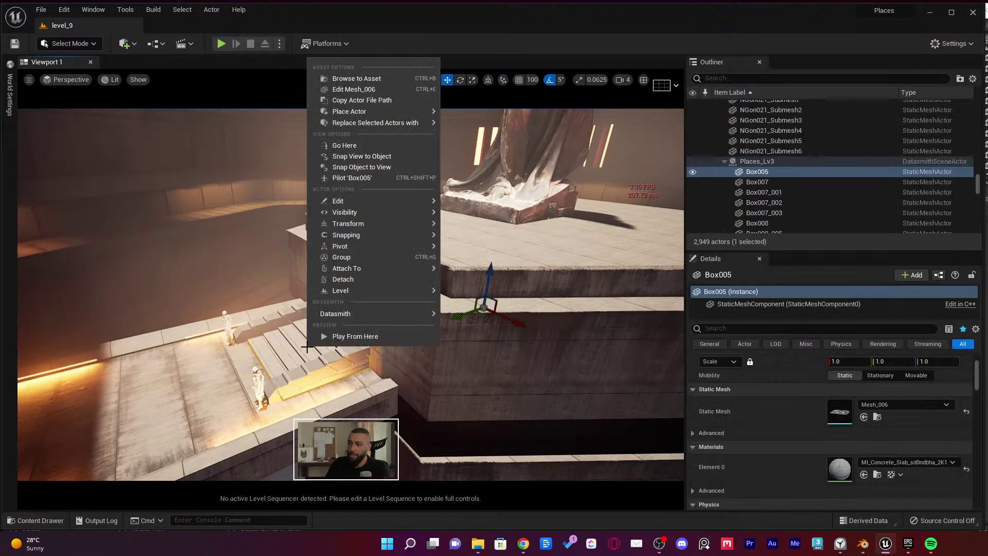
pyautogui.moveTo(307, 347); pyautogui.dragTo(295, 341, button='right')
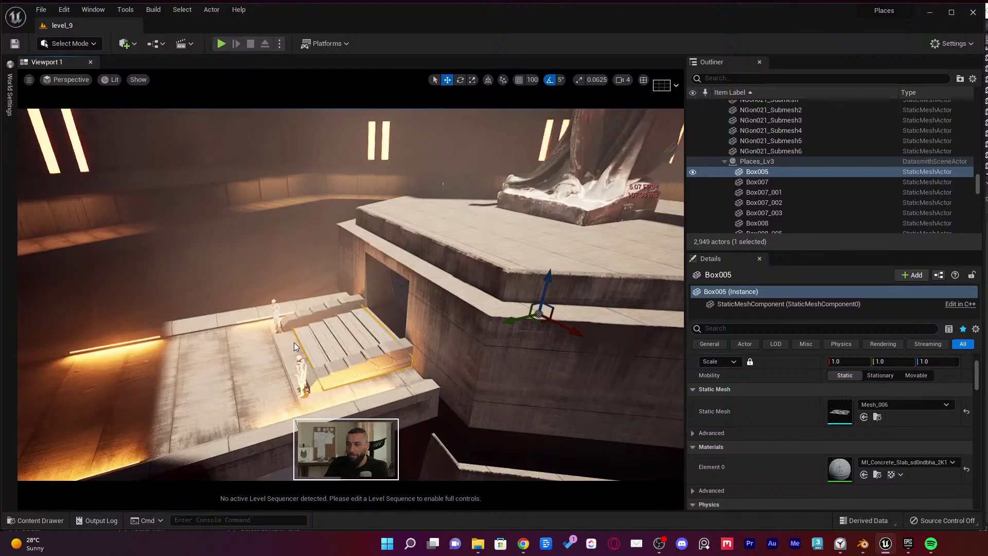
pyautogui.hotkey('ctrl', 'space')
pyautogui.doubleClick(193, 407)
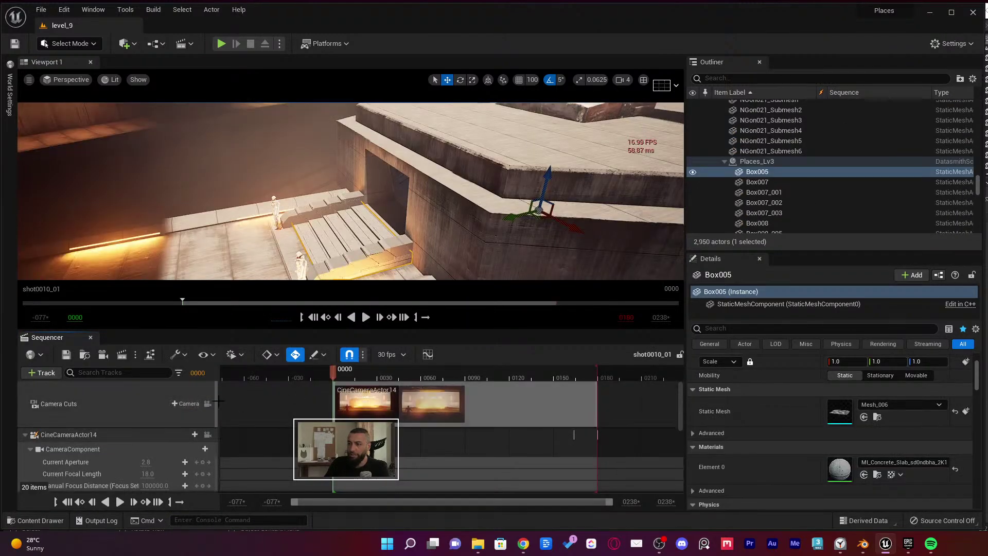
# Lock to the cine camera and play the altar push-in in full-screen immersive mode
pyautogui.click(208, 404)
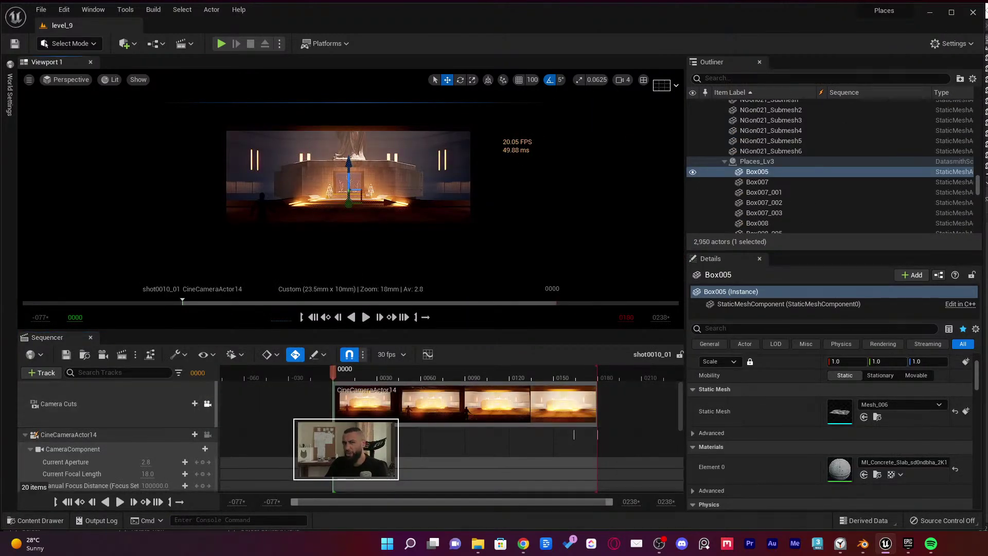
pyautogui.click(347, 251)
pyautogui.press('F11')
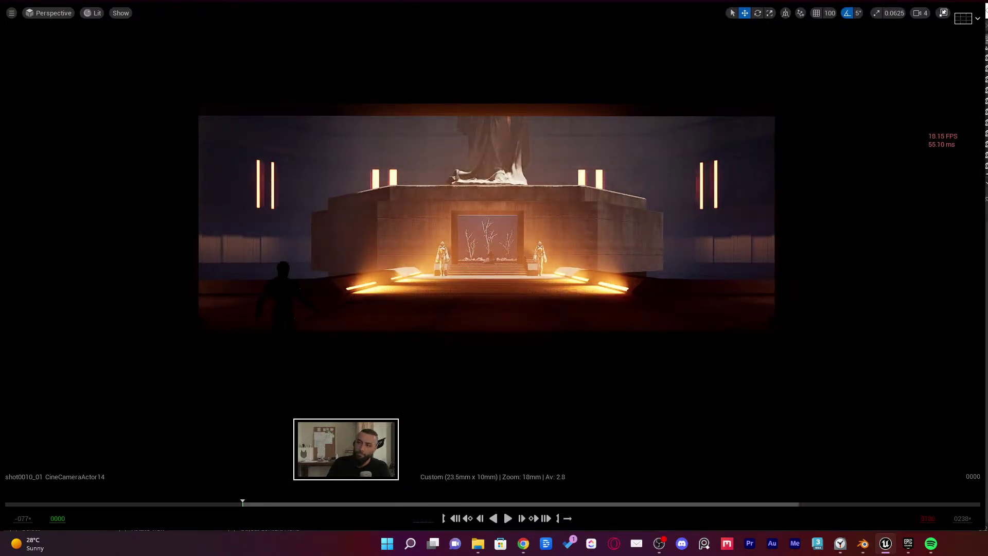
pyautogui.press('space')
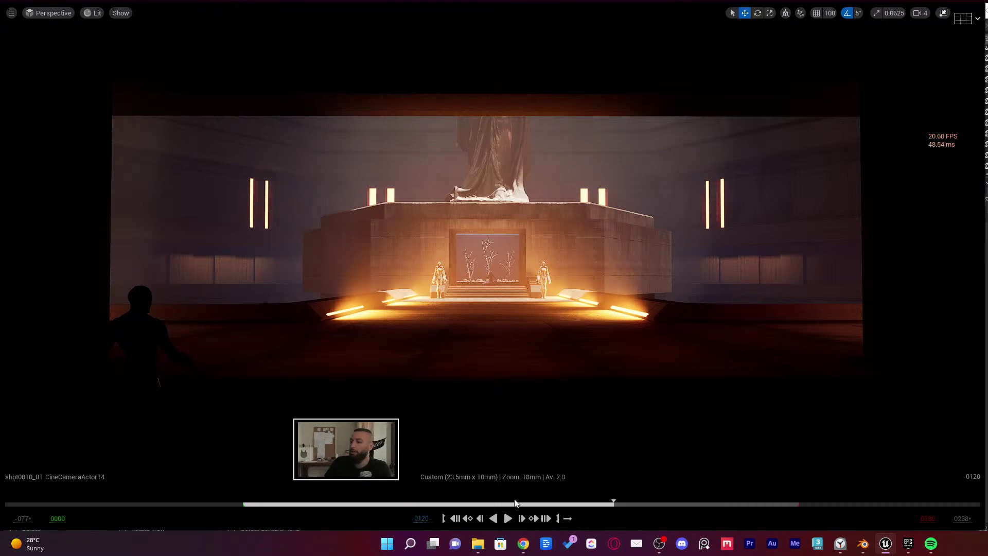
# In Blender, select the NGon013.004 ledge beam and isolate it in local view
pyautogui.click(862, 543)
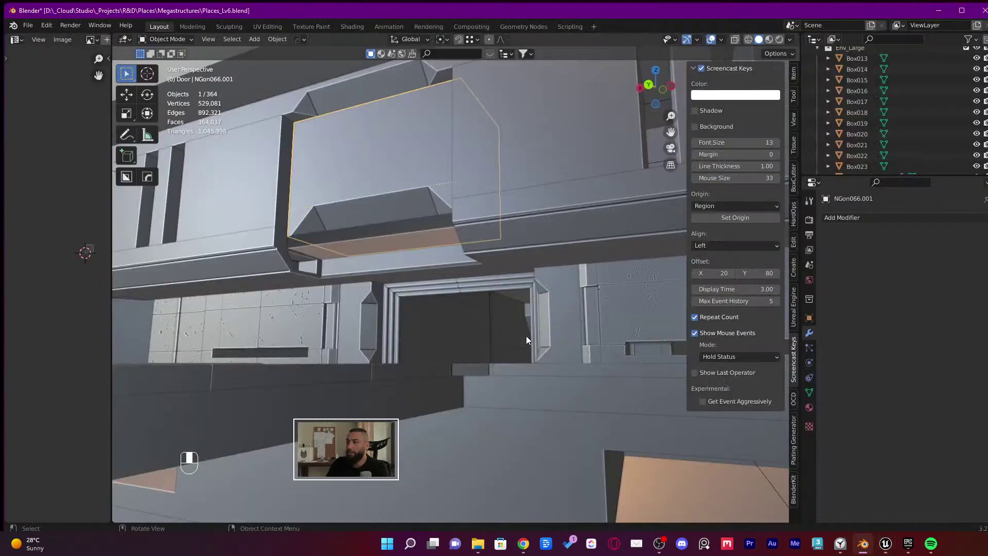
pyautogui.moveTo(452, 313); pyautogui.dragTo(502, 363, button='middle')
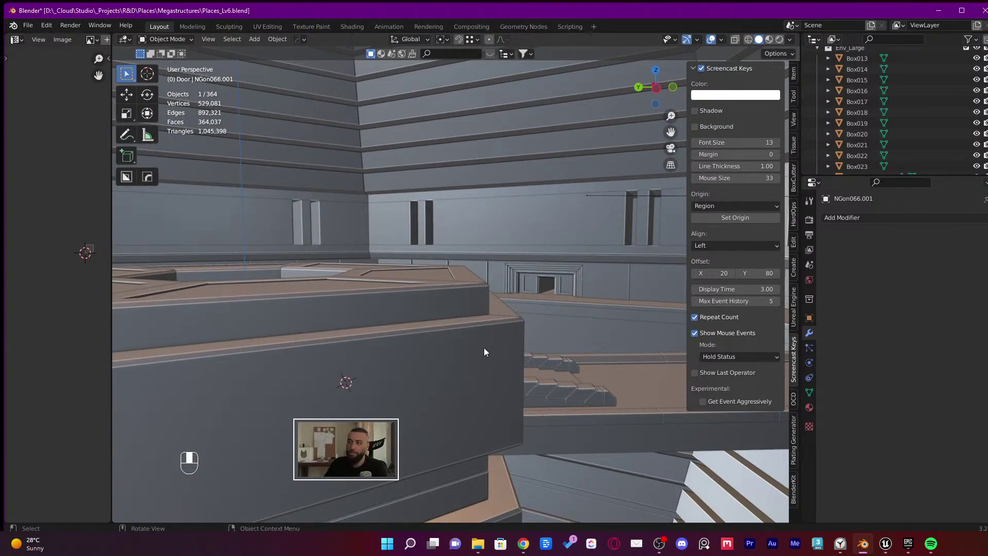
pyautogui.moveTo(485, 349); pyautogui.dragTo(438, 328, button='middle')
pyautogui.click(399, 311)
pyautogui.press('KP_Divide')
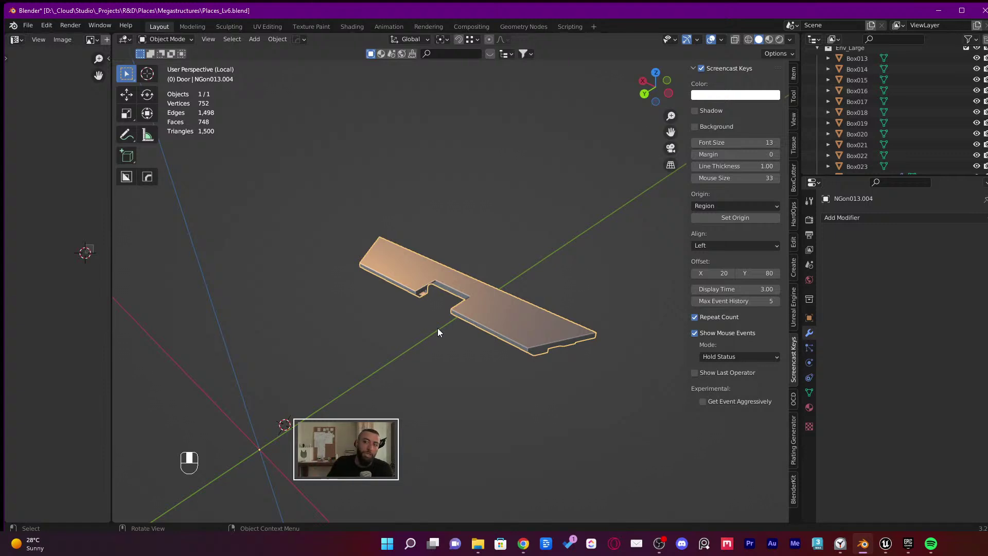
pyautogui.moveTo(465, 214); pyautogui.dragTo(459, 265, button='middle')
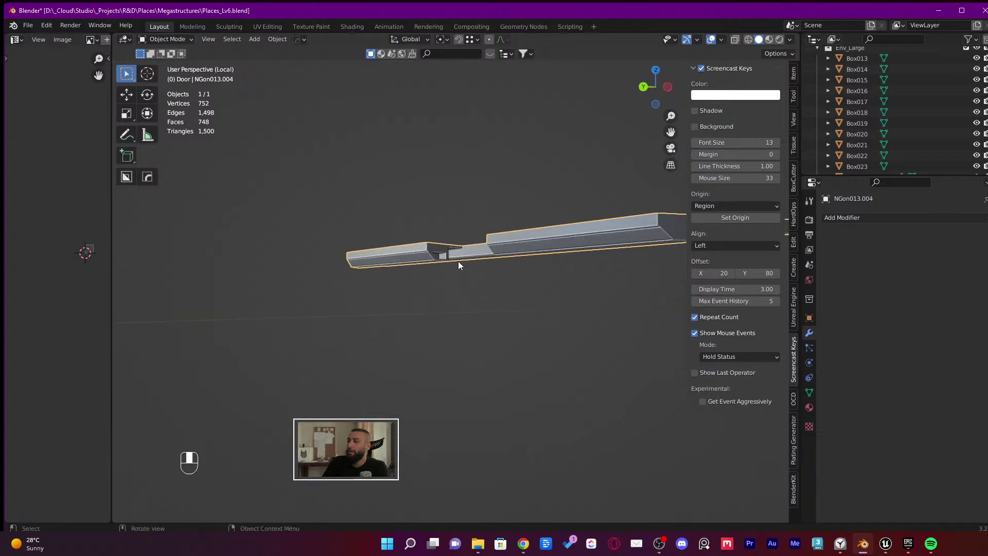
pyautogui.hotkey('alt', 'Tab')
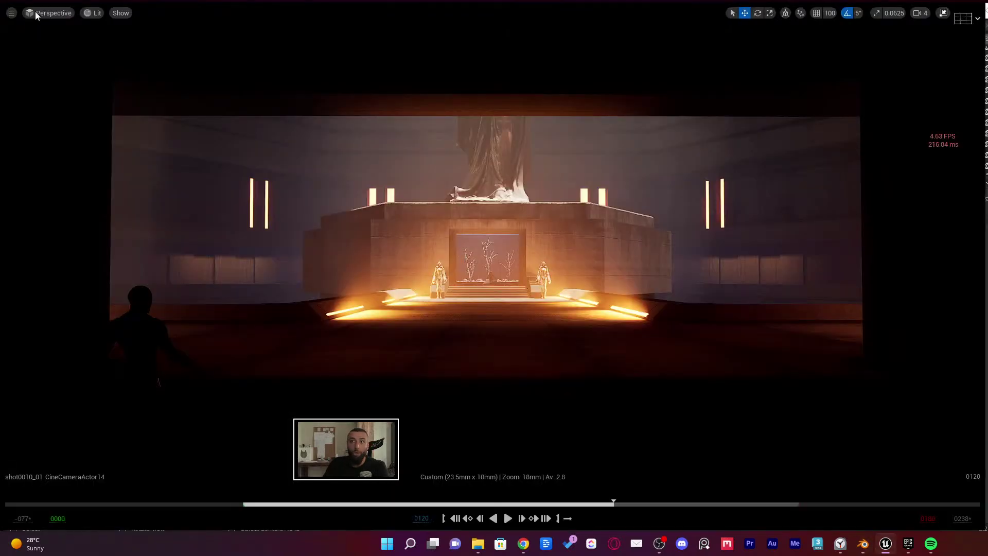
# Turn off game view and immersive mode, then lock the viewport to shot0010_01's Camera Cuts
pyautogui.click(49, 13)
pyautogui.click(91, 30)
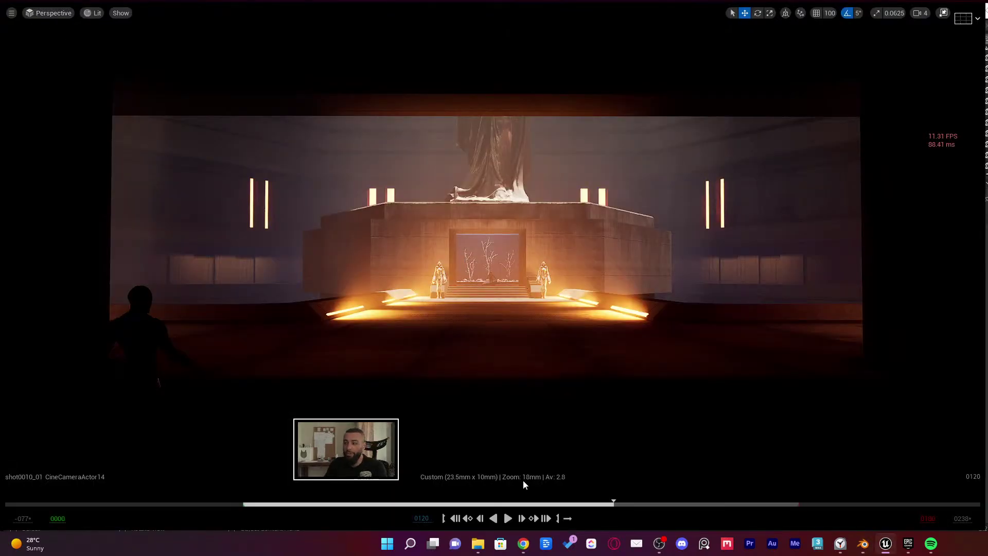
pyautogui.press('g')
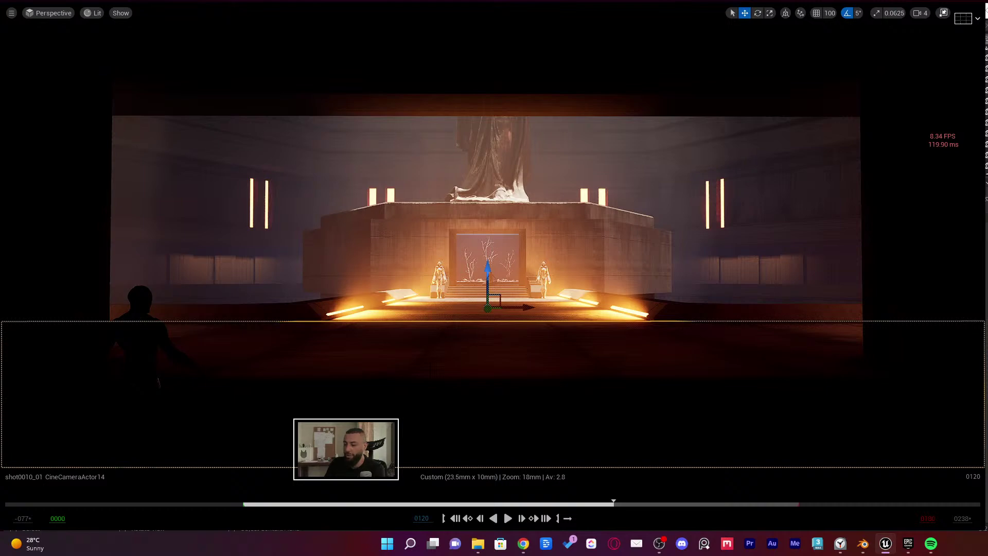
pyautogui.press('F11')
pyautogui.press('F11')
pyautogui.press('F11')
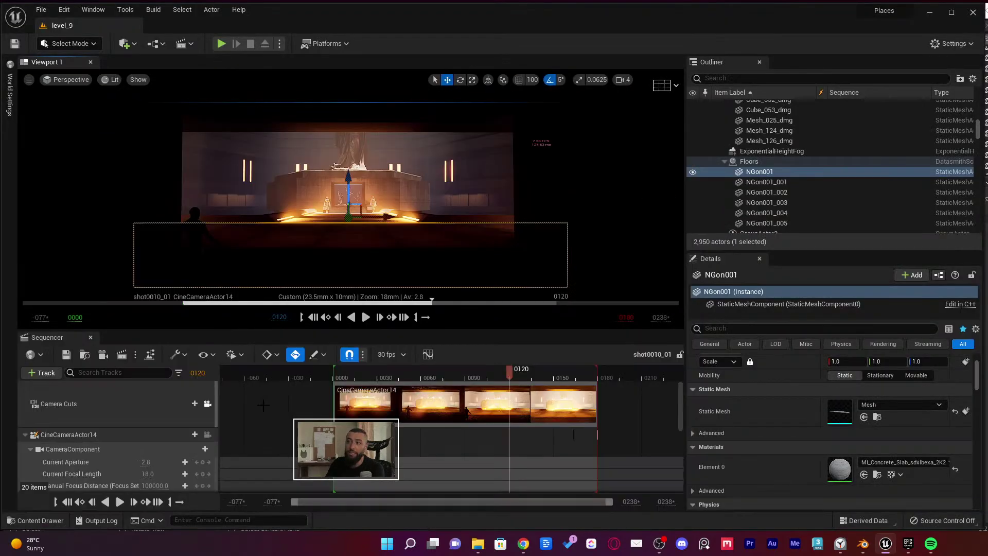
pyautogui.click(204, 407)
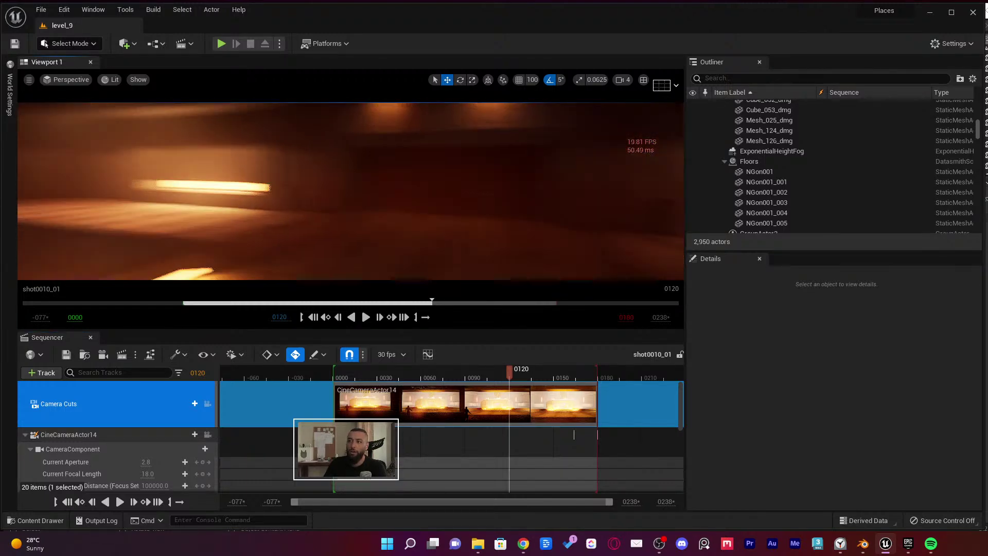
pyautogui.click(540, 209)
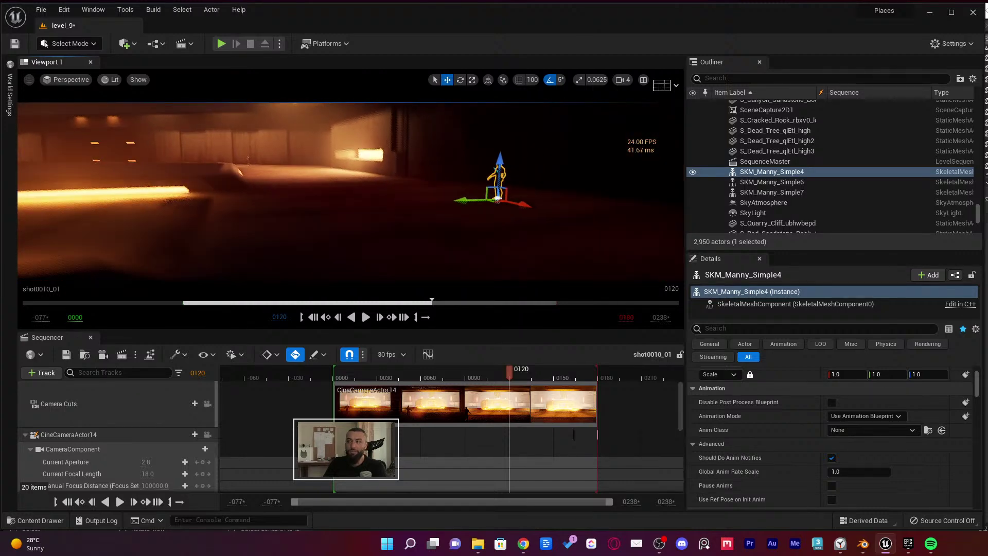
pyautogui.press('Escape')
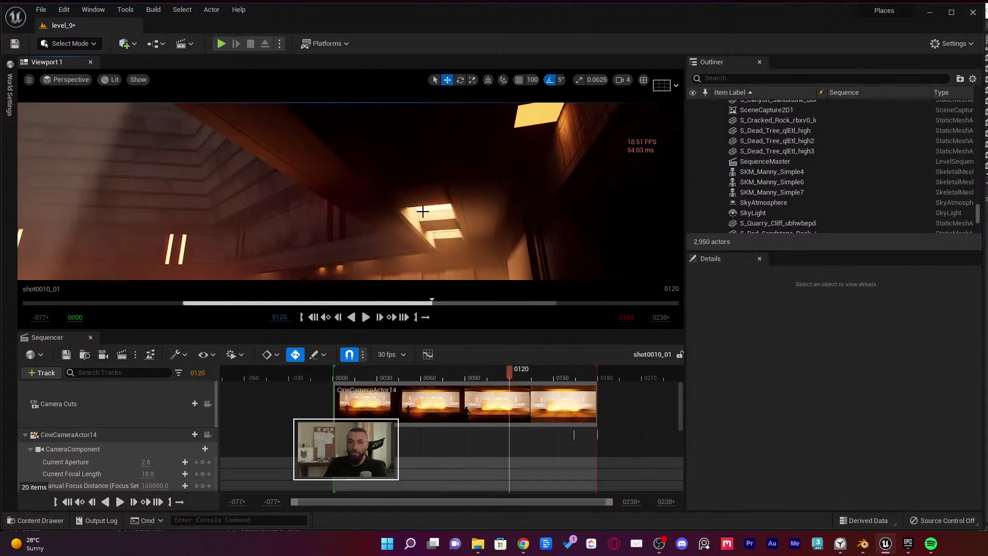
pyautogui.moveTo(381, 170)
pyautogui.mouseDown(button='right')
pyautogui.moveTo(350, 159)
pyautogui.moveTo(382, 173)
pyautogui.mouseUp(button='right')
pyautogui.click(381, 165)
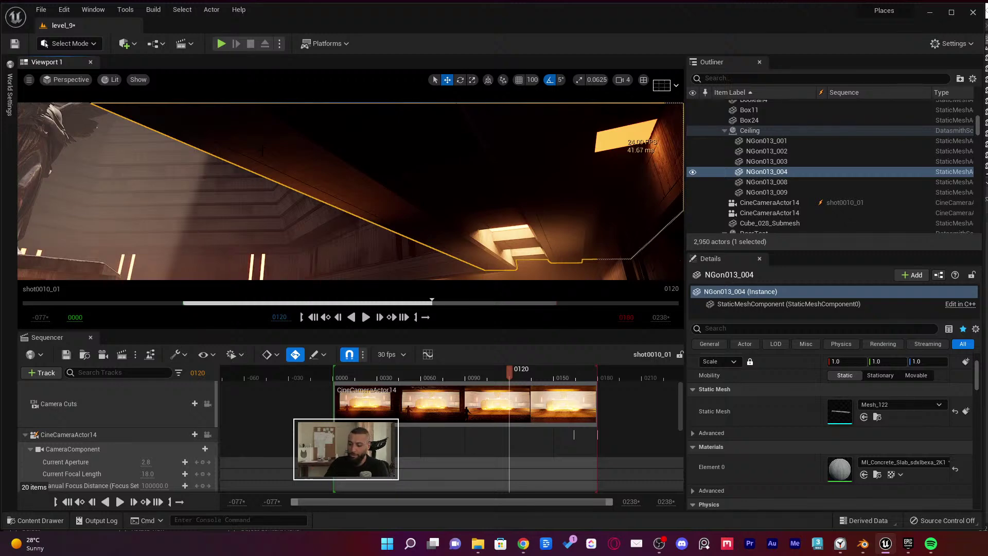
pyautogui.moveTo(381, 173); pyautogui.dragTo(227, 154, button='right')
pyautogui.click(412, 165)
pyautogui.moveTo(412, 164)
pyautogui.mouseDown(button='right')
pyautogui.moveTo(425, 156)
pyautogui.moveTo(411, 176)
pyautogui.moveTo(417, 168)
pyautogui.mouseUp(button='right')
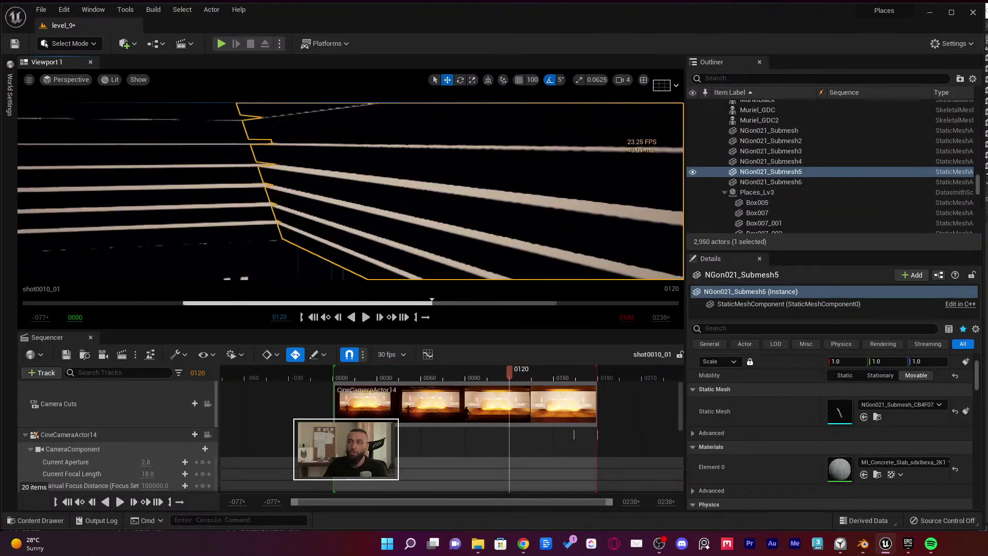
pyautogui.press('Escape')
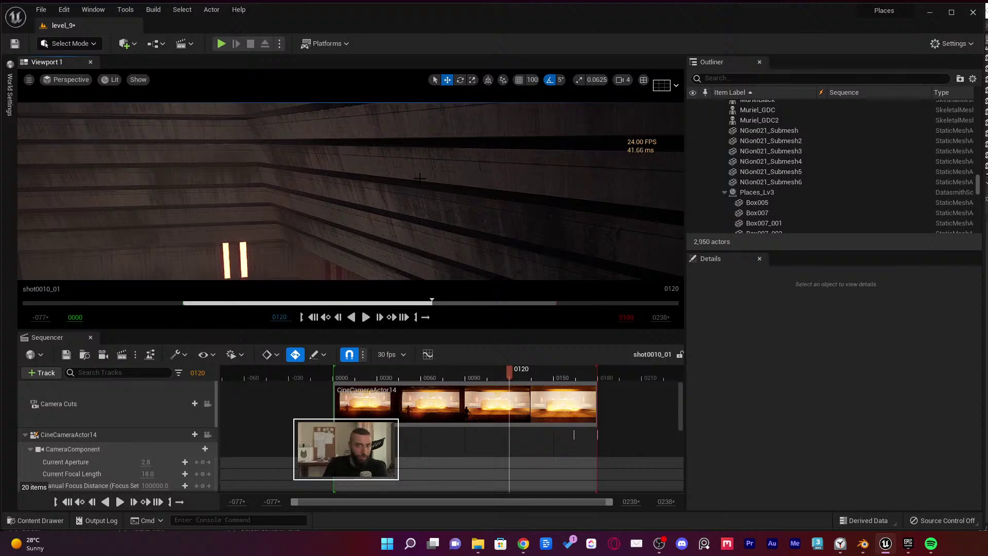
pyautogui.moveTo(419, 178); pyautogui.dragTo(419, 177, button='right')
pyautogui.click(419, 178)
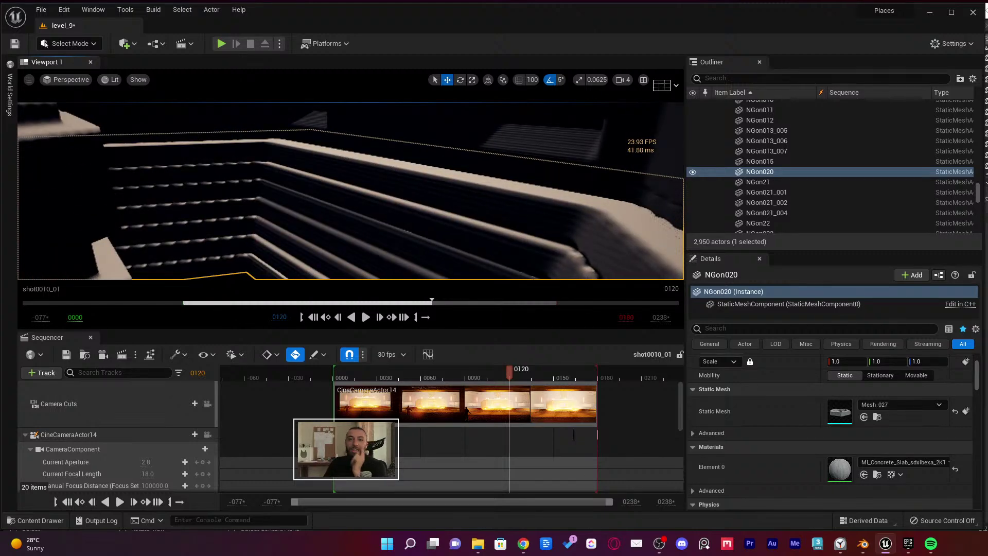
pyautogui.moveTo(419, 178); pyautogui.dragTo(419, 177, button='right')
pyautogui.moveTo(484, 195); pyautogui.dragTo(484, 195, button='right')
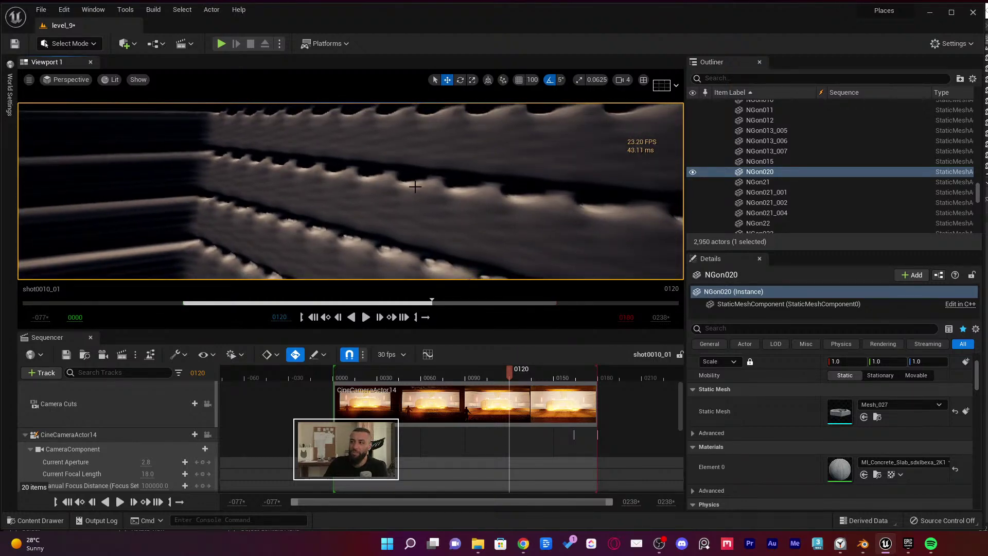
pyautogui.press('f')
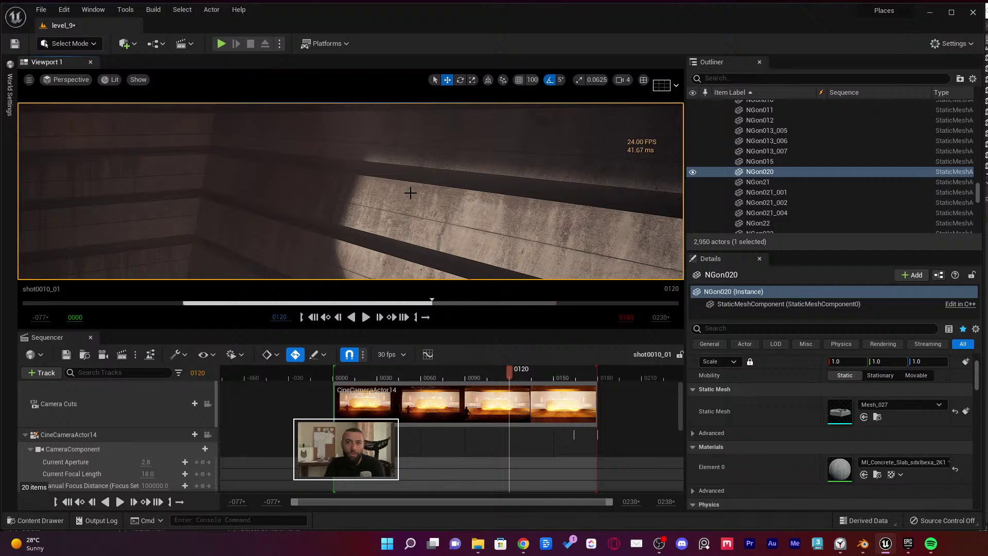
pyautogui.press('g')
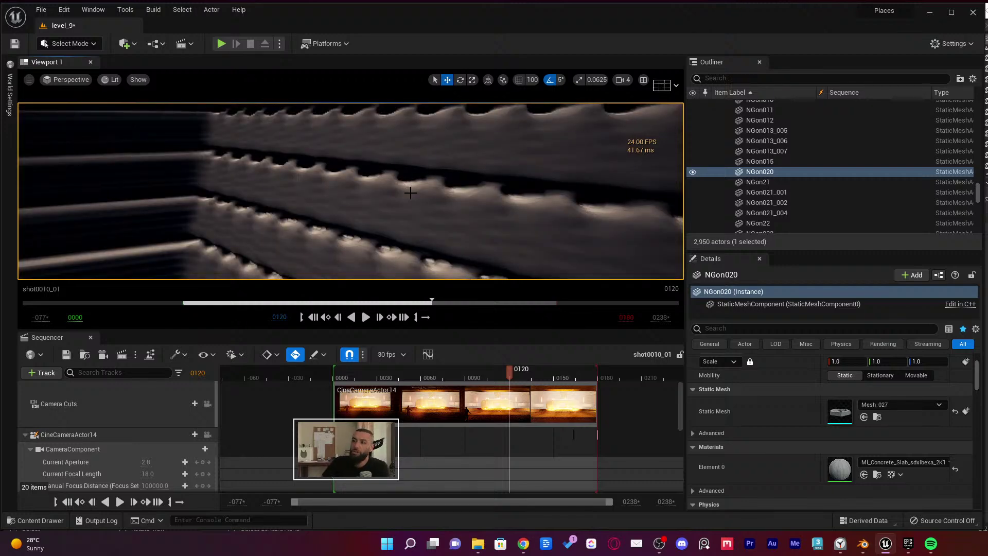
pyautogui.moveTo(410, 192); pyautogui.dragTo(370, 208, button='right')
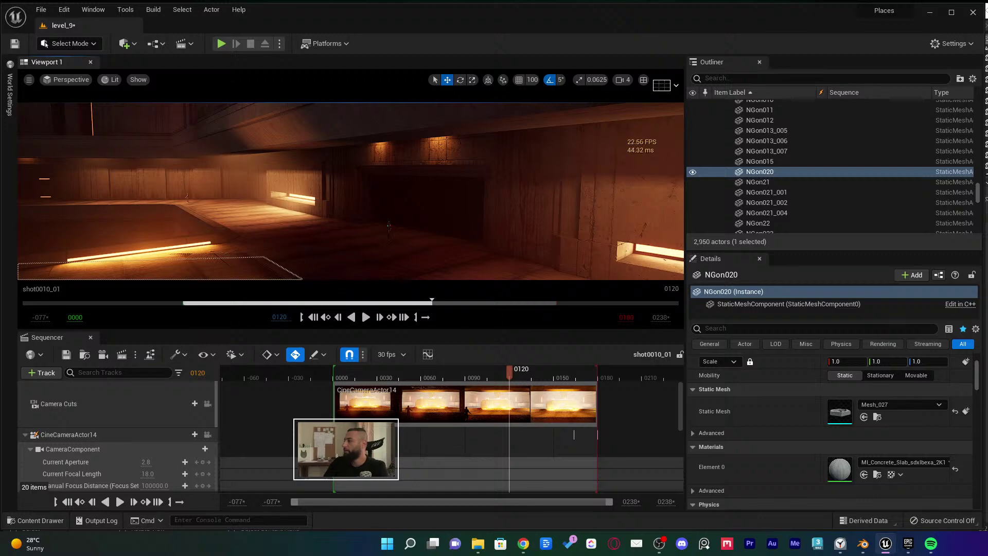
# Fly the Unreal viewport through the lit corridor to new viewing angles
pyautogui.moveTo(382, 190); pyautogui.dragTo(381, 191, button='right')
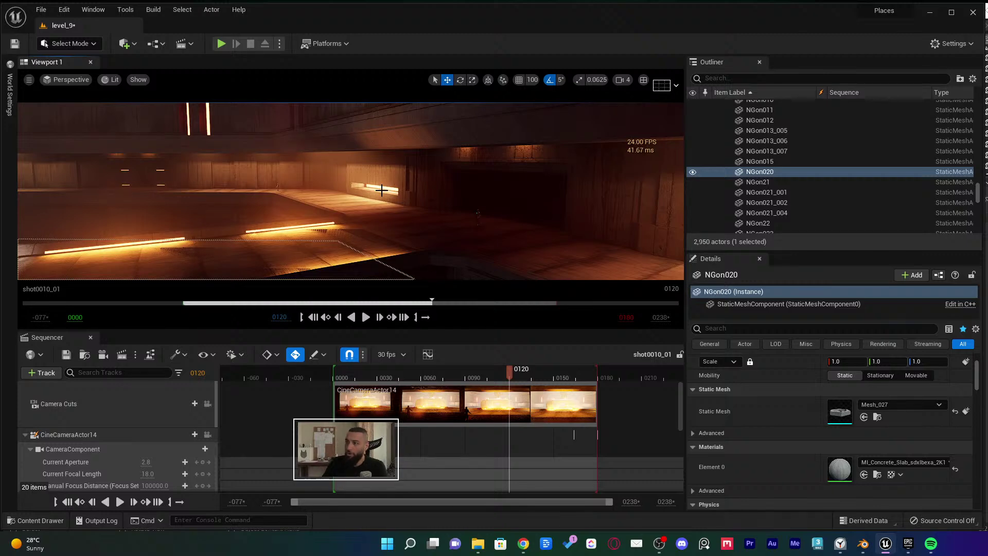
pyautogui.moveTo(329, 170); pyautogui.dragTo(334, 144, button='right')
# Fly the Unreal viewport around the hall to inspect the ceiling beams and skylights
pyautogui.press('super+Tab')
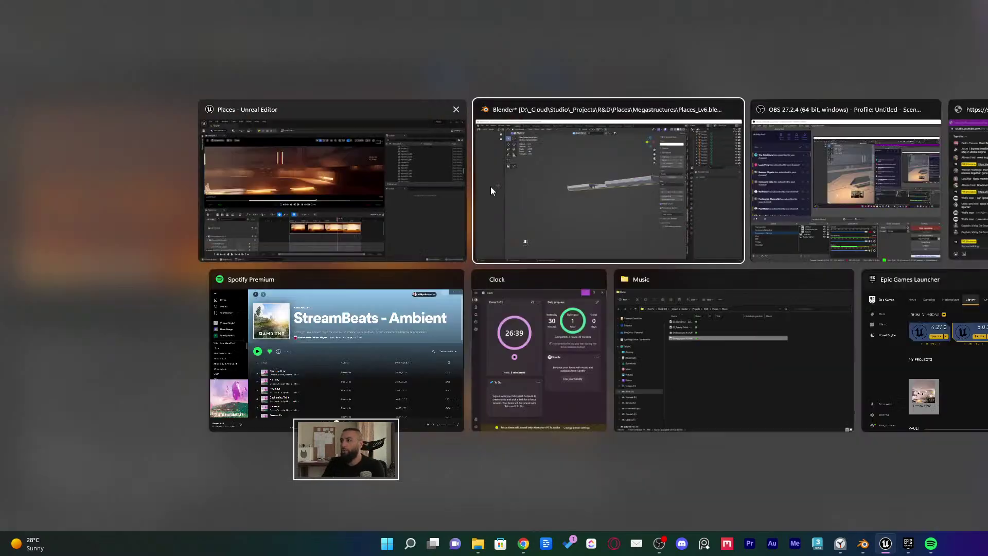
pyautogui.click(491, 190)
pyautogui.moveTo(569, 256); pyautogui.dragTo(518, 241, button='middle')
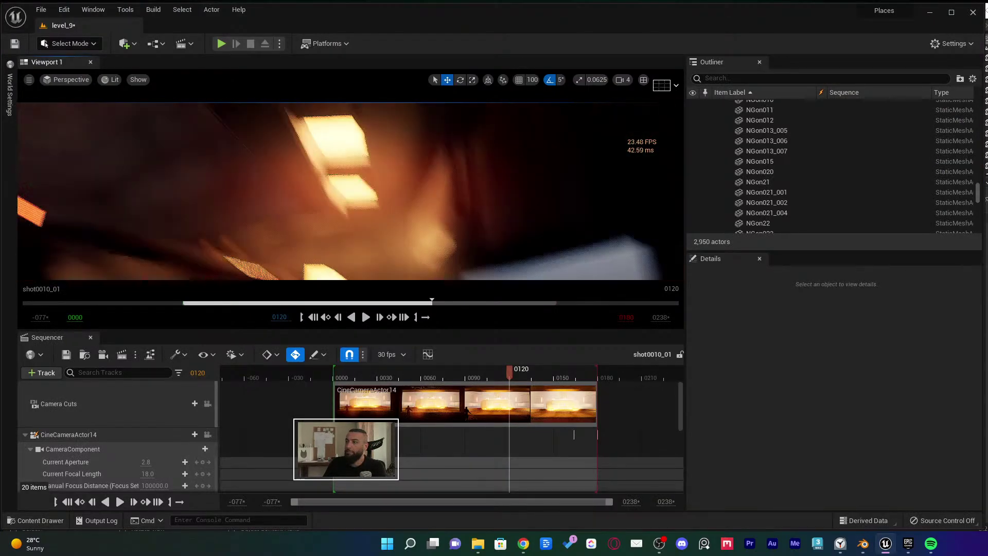
pyautogui.moveTo(505, 217); pyautogui.dragTo(505, 216, button='right')
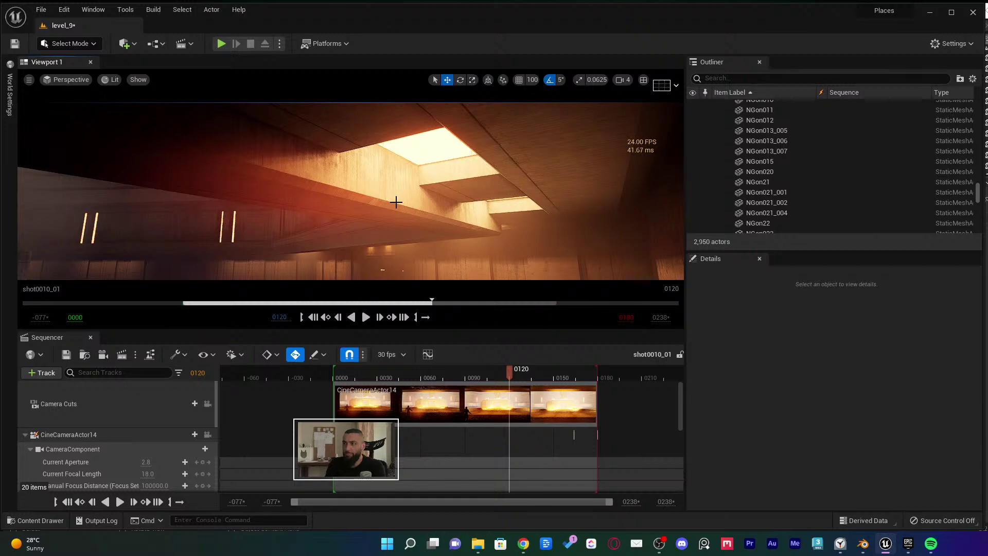
pyautogui.hotkey('ctrl', 'z')
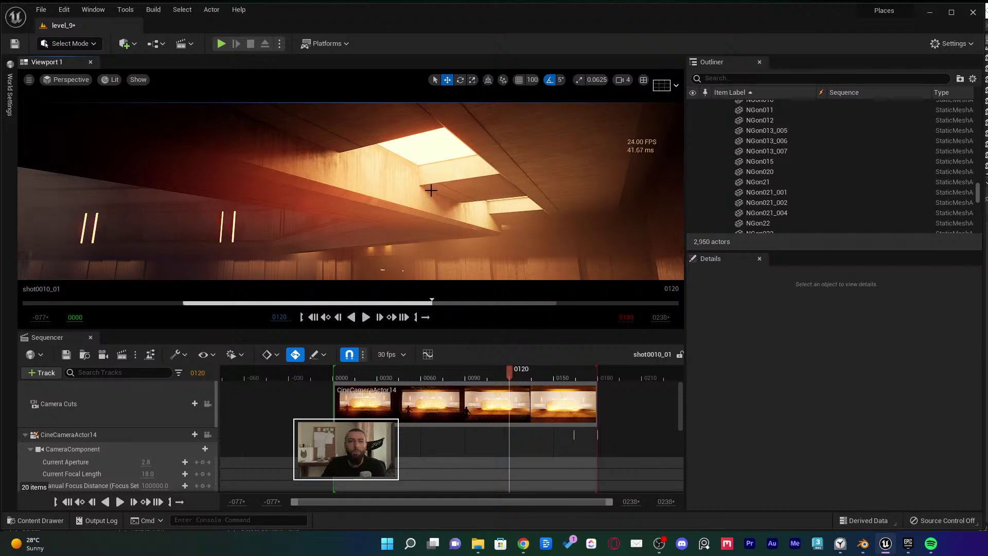
pyautogui.moveTo(350, 191); pyautogui.dragTo(378, 225, button='right')
pyautogui.hotkey('alt', 'Tab')
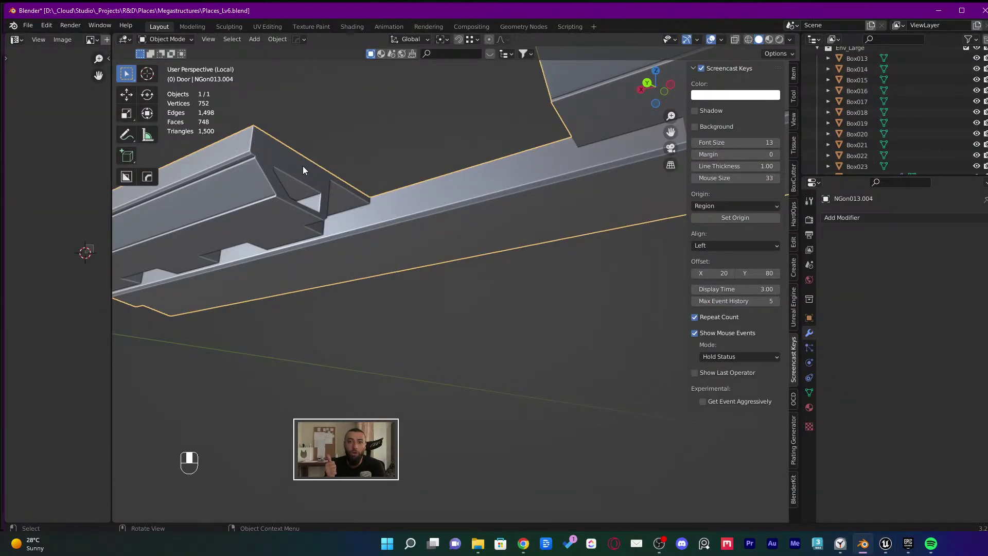
# Back in Blender, enter Edit Mode on NGon013.004 and orbit around its faces
pyautogui.hotkey('alt', 'Tab')
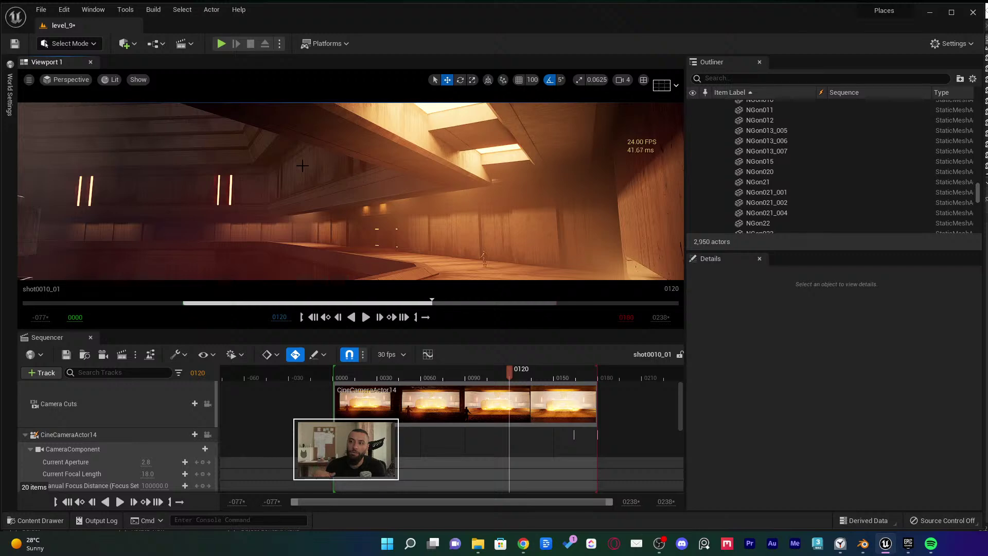
pyautogui.hotkey('alt', 'Tab')
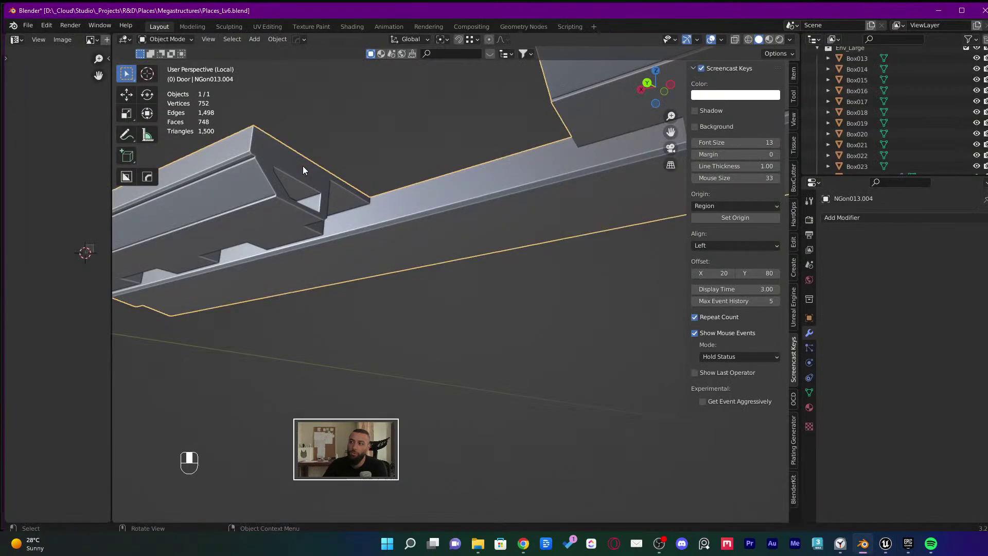
pyautogui.press('Tab')
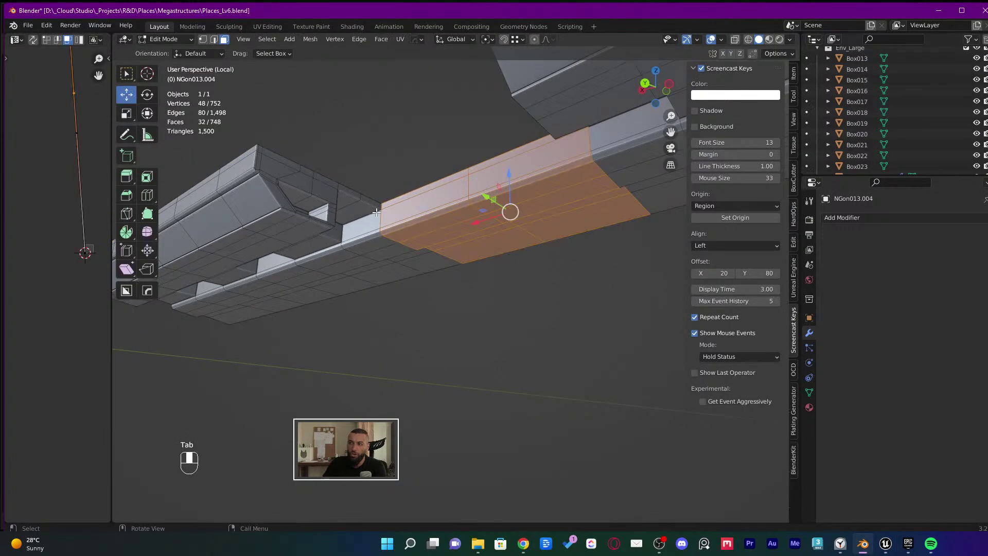
pyautogui.moveTo(374, 206); pyautogui.dragTo(717, 271, button='middle')
pyautogui.press('Tab')
pyautogui.press('Tab')
# Inspect the mesh in wireframe with the sidebar hidden and nothing selected, then return to solid shading
pyautogui.hotkey('shift', 'z')
pyautogui.press('n')
pyautogui.click(551, 271)
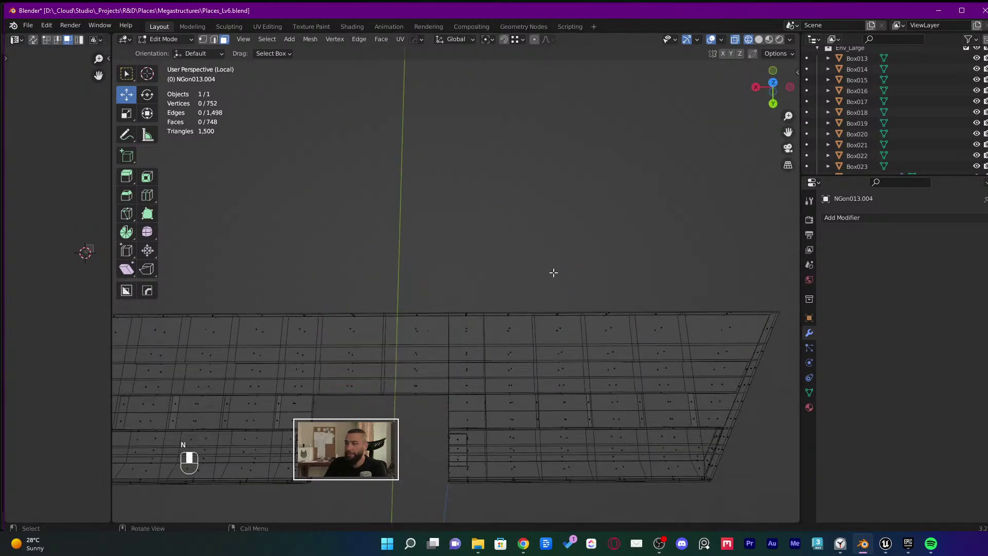
pyautogui.moveTo(551, 271); pyautogui.dragTo(377, 295, button='middle')
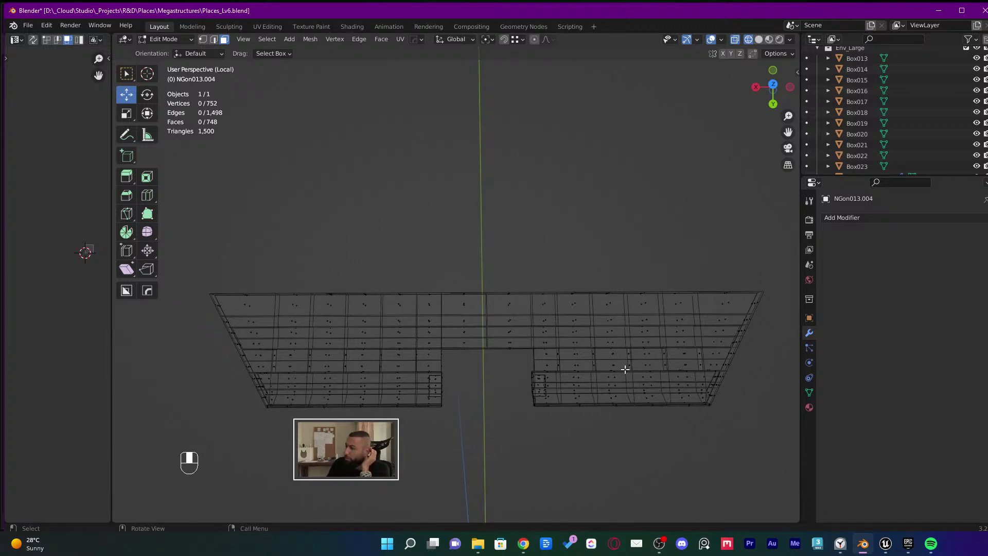
pyautogui.moveTo(563, 364)
pyautogui.mouseDown(button='middle')
pyautogui.moveTo(578, 190)
pyautogui.moveTo(408, 341)
pyautogui.mouseUp(button='middle')
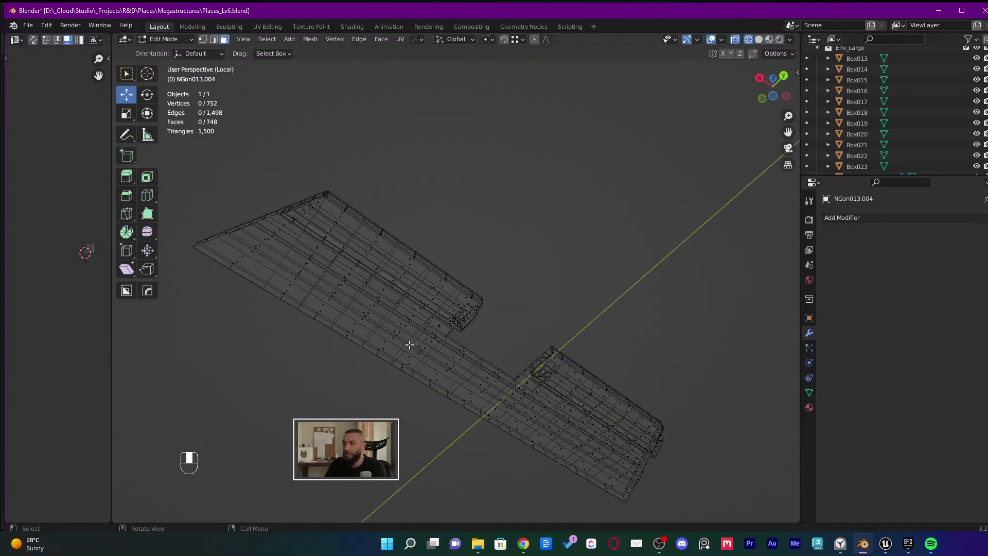
pyautogui.hotkey('shift', 'z')
pyautogui.scroll(5, 359, 264)
pyautogui.moveTo(360, 264); pyautogui.dragTo(260, 262, button='middle')
# Select two faces on the beam, then undo back to editing them
pyautogui.scroll(2, 307, 309)
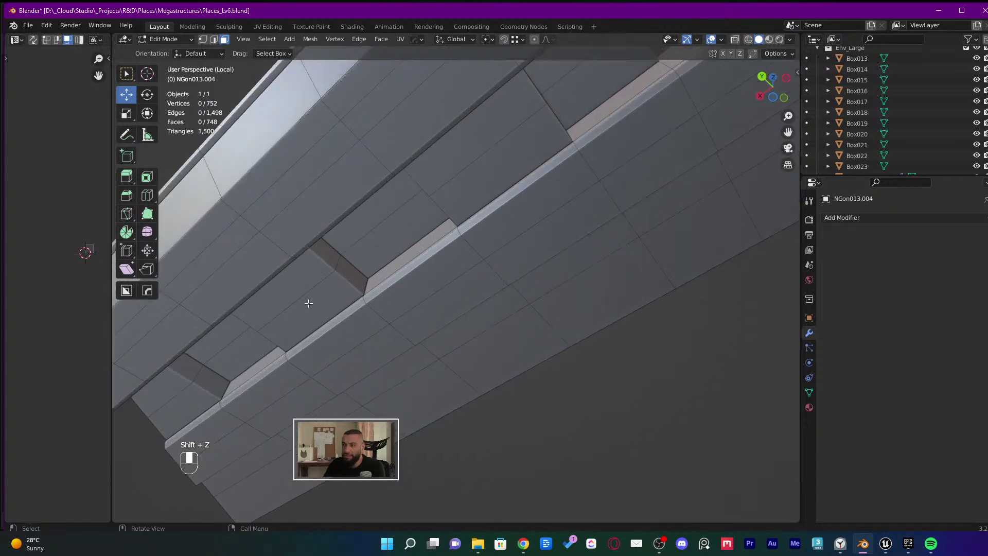
pyautogui.click(306, 304)
pyautogui.keyDown('shift'); pyautogui.click(293, 288); pyautogui.keyUp('shift')
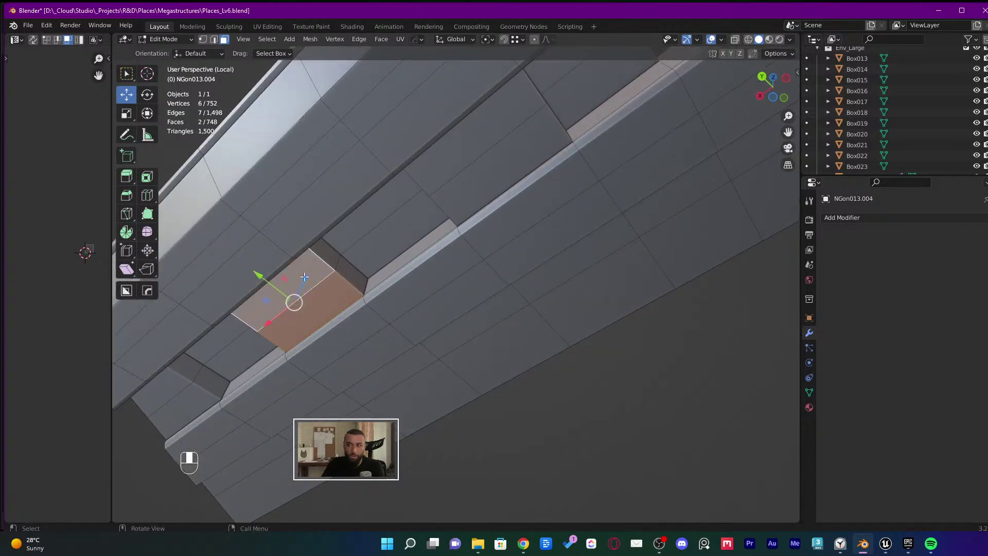
pyautogui.moveTo(304, 276); pyautogui.dragTo(278, 268, button='middle')
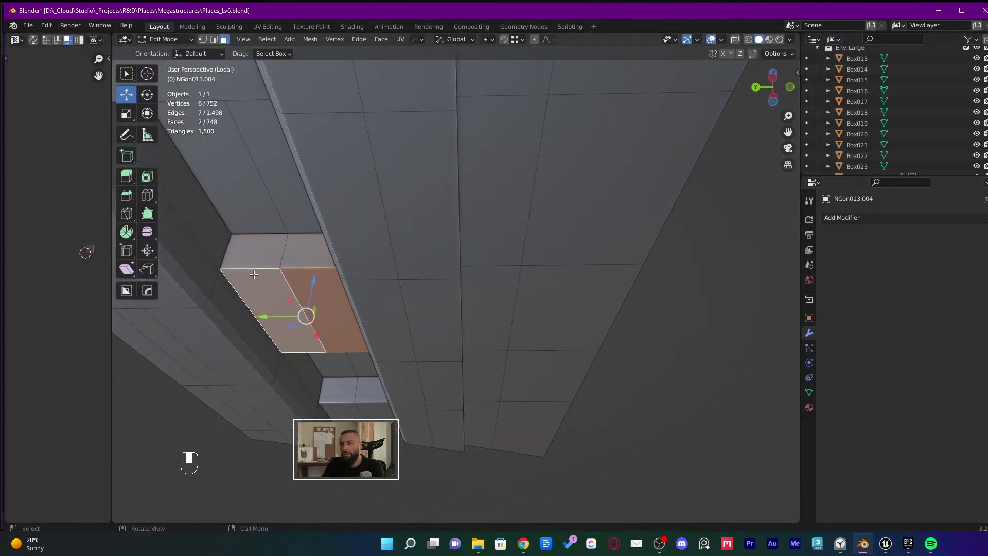
pyautogui.press('Tab')
pyautogui.press('2')
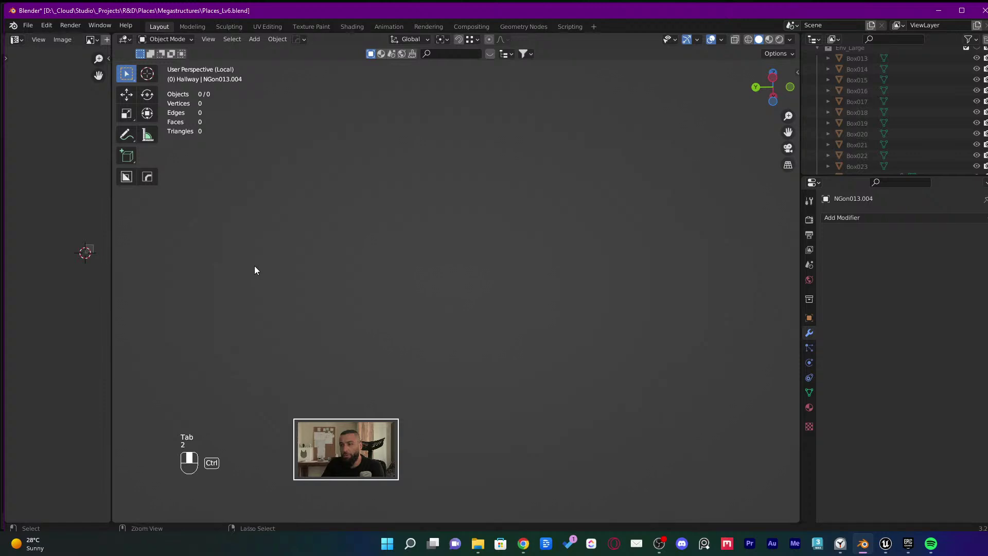
pyautogui.hotkey('ctrl', 'z')
# Trial-bevel a recess edge in edge select mode, then undo the bevel
pyautogui.press('2')
pyautogui.click(261, 267)
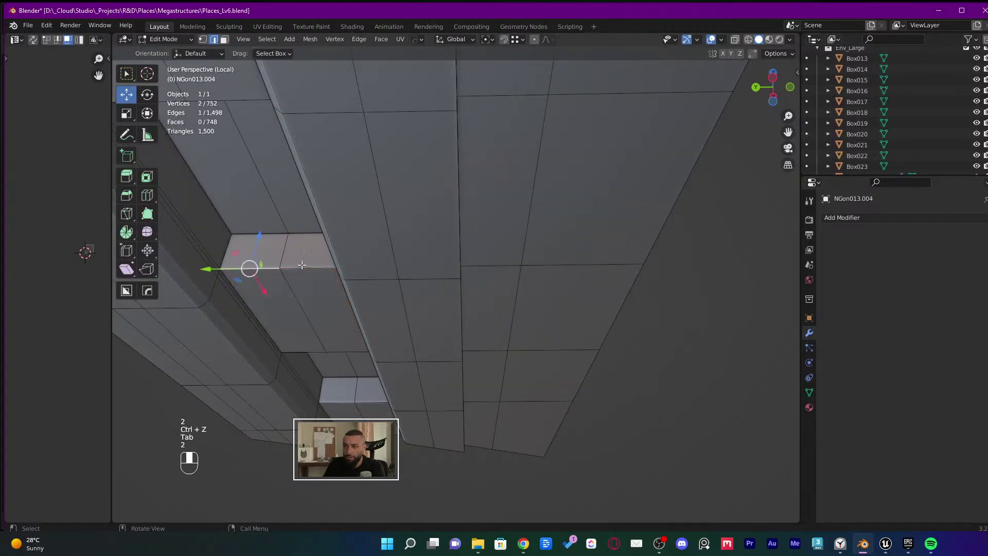
pyautogui.hotkey('ctrl', 'b')
pyautogui.click(264, 284)
pyautogui.moveTo(264, 284); pyautogui.dragTo(495, 223, button='middle')
pyautogui.hotkey('ctrl', 'z')
pyautogui.press('Tab')
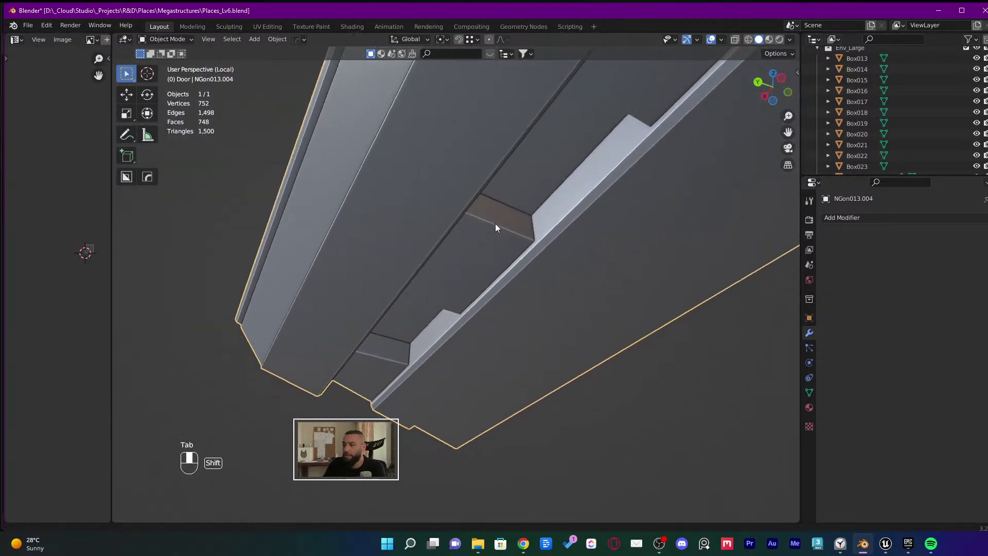
# Re-enter Edit Mode in face select and start picking the recessed notch faces
pyautogui.press('Tab')
pyautogui.press('3')
pyautogui.click(478, 257)
pyautogui.keyDown('shift'); pyautogui.click(451, 255); pyautogui.keyUp('shift')
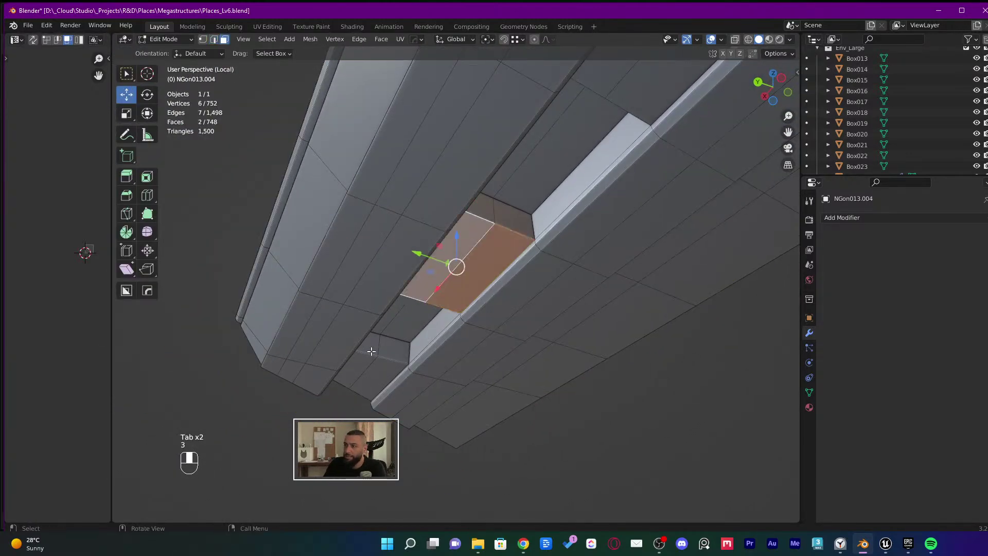
pyautogui.keyDown('shift'); pyautogui.click(376, 373); pyautogui.keyUp('shift')
pyautogui.keyDown('shift'); pyautogui.click(358, 366); pyautogui.keyUp('shift')
pyautogui.moveTo(367, 371); pyautogui.dragTo(203, 273, button='middle')
pyautogui.keyDown('shift'); pyautogui.click(381, 315); pyautogui.keyUp('shift')
pyautogui.keyDown('shift'); pyautogui.click(419, 321); pyautogui.keyUp('shift')
pyautogui.hotkey('ctrl', 'z')
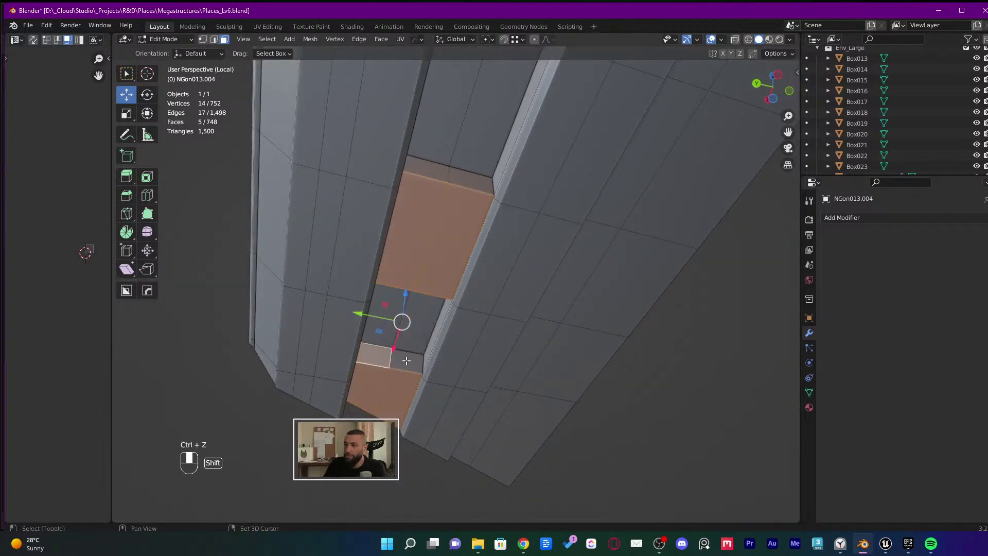
# Add the top face, both middle-block side faces and further recess faces to the selection
pyautogui.keyDown('shift'); pyautogui.click(443, 178); pyautogui.keyUp('shift')
pyautogui.moveTo(443, 177); pyautogui.dragTo(515, 265, button='middle')
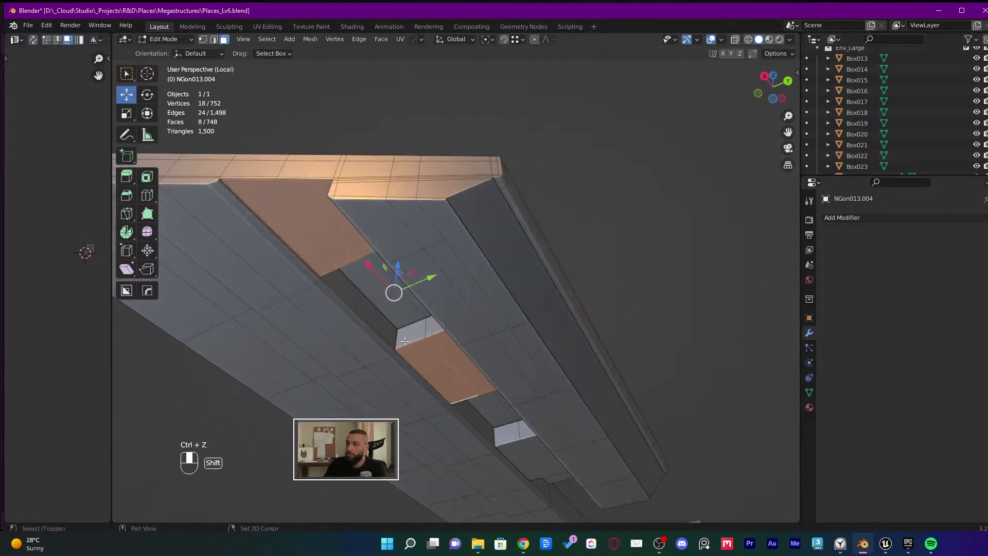
pyautogui.keyDown('shift'); pyautogui.click(411, 333); pyautogui.keyUp('shift')
pyautogui.keyDown('shift'); pyautogui.click(430, 328); pyautogui.keyUp('shift')
pyautogui.moveTo(488, 307); pyautogui.dragTo(610, 214, button='middle')
pyautogui.keyDown('shift'); pyautogui.moveTo(402, 377); pyautogui.dragTo(424, 328, button='middle'); pyautogui.keyUp('shift')
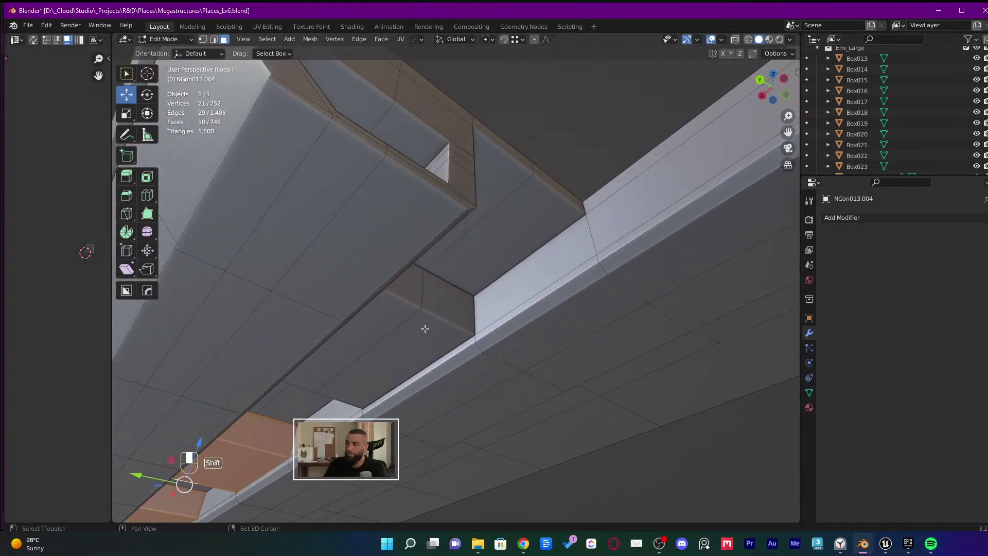
pyautogui.keyDown('shift'); pyautogui.click(412, 295); pyautogui.keyUp('shift')
pyautogui.moveTo(413, 295); pyautogui.dragTo(466, 336, button='middle')
pyautogui.moveTo(431, 367); pyautogui.dragTo(449, 332, button='middle')
pyautogui.scroll(3, 534, 273)
pyautogui.scroll(2, 534, 273)
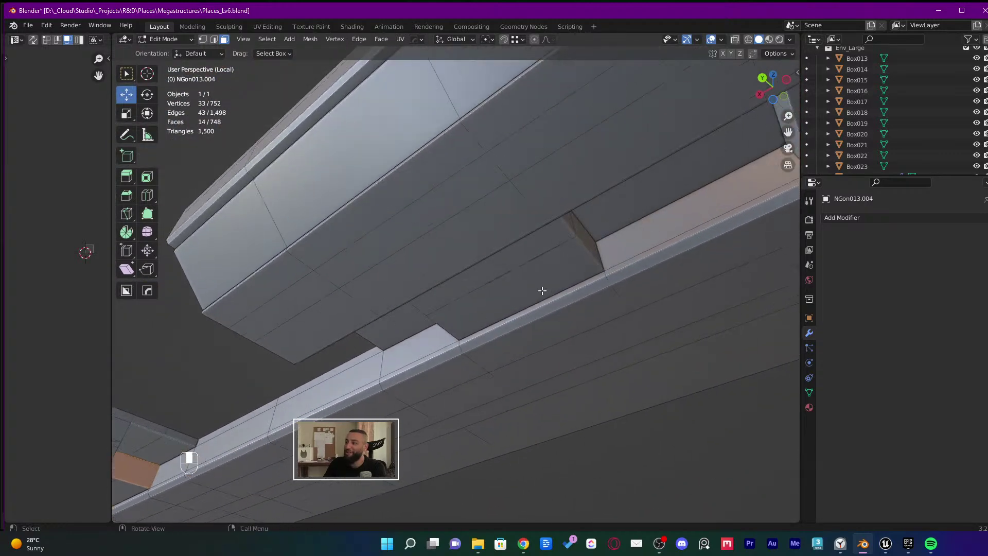
pyautogui.keyDown('shift'); pyautogui.click(540, 288); pyautogui.keyUp('shift')
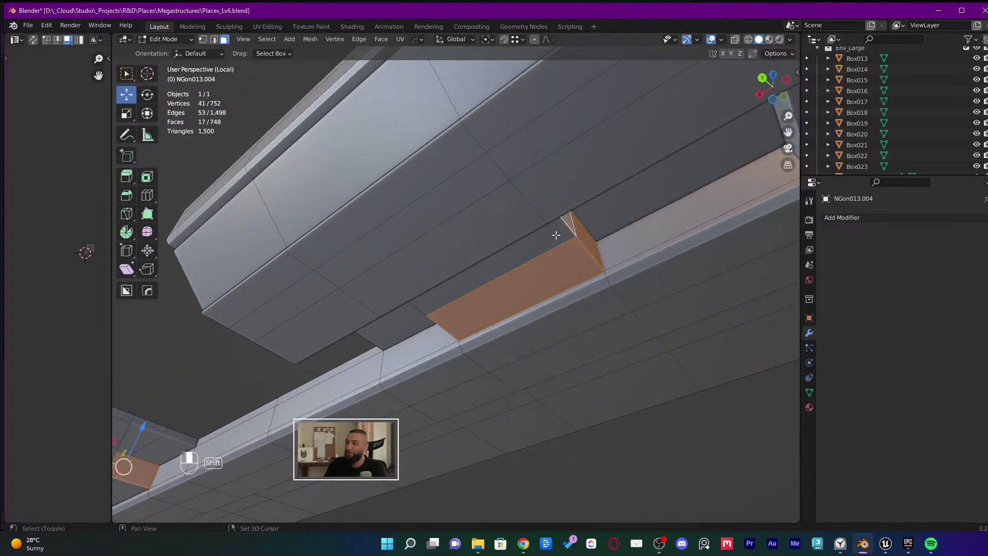
pyautogui.keyDown('shift'); pyautogui.click(556, 235); pyautogui.keyUp('shift')
pyautogui.scroll(-3, 497, 285)
pyautogui.moveTo(498, 285); pyautogui.dragTo(404, 290, button='middle')
# In orthographic view, add faces near the window opening and small recesses
pyautogui.press('KP_5')
pyautogui.scroll(4, 456, 394)
pyautogui.keyDown('shift'); pyautogui.click(404, 289); pyautogui.keyUp('shift')
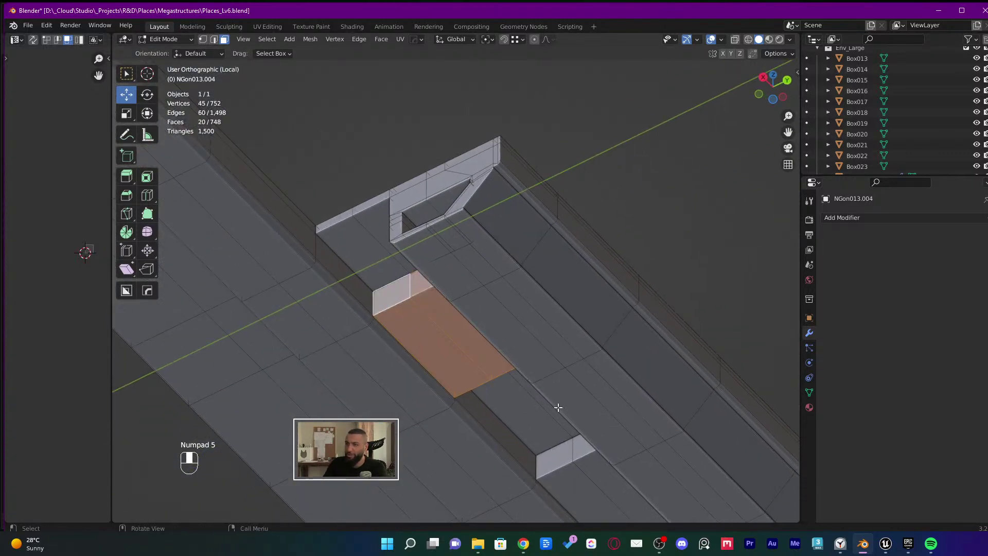
pyautogui.keyDown('shift'); pyautogui.moveTo(558, 407); pyautogui.dragTo(483, 220, button='middle'); pyautogui.keyUp('shift')
pyautogui.keyDown('shift'); pyautogui.click(557, 325); pyautogui.keyUp('shift')
pyautogui.keyDown('shift'); pyautogui.click(605, 374); pyautogui.keyUp('shift')
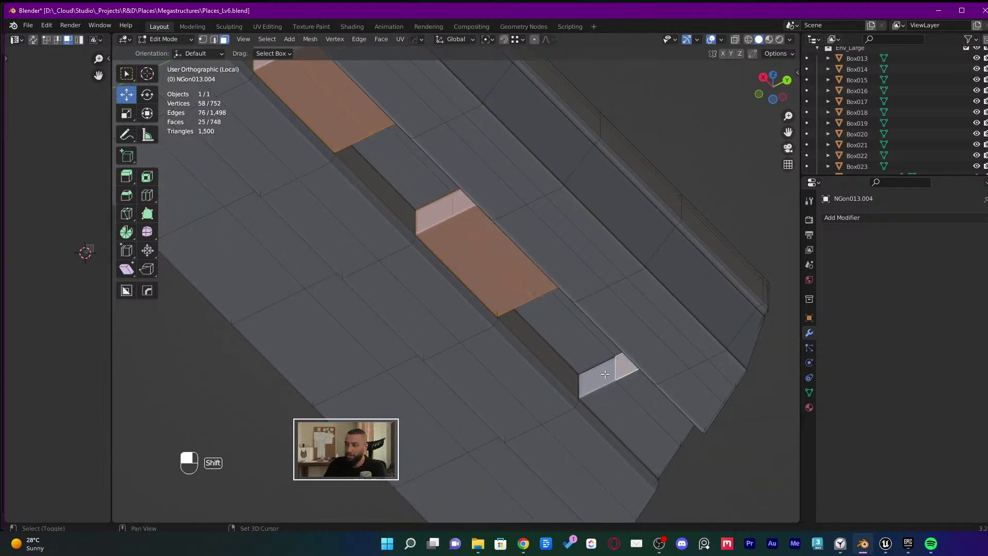
pyautogui.keyDown('shift'); pyautogui.click(627, 406); pyautogui.keyUp('shift')
pyautogui.moveTo(628, 407); pyautogui.dragTo(528, 349, button='middle')
pyautogui.press('KP_5')
pyautogui.press('KP_5')
pyautogui.press('KP_5')
pyautogui.press('KP_5')
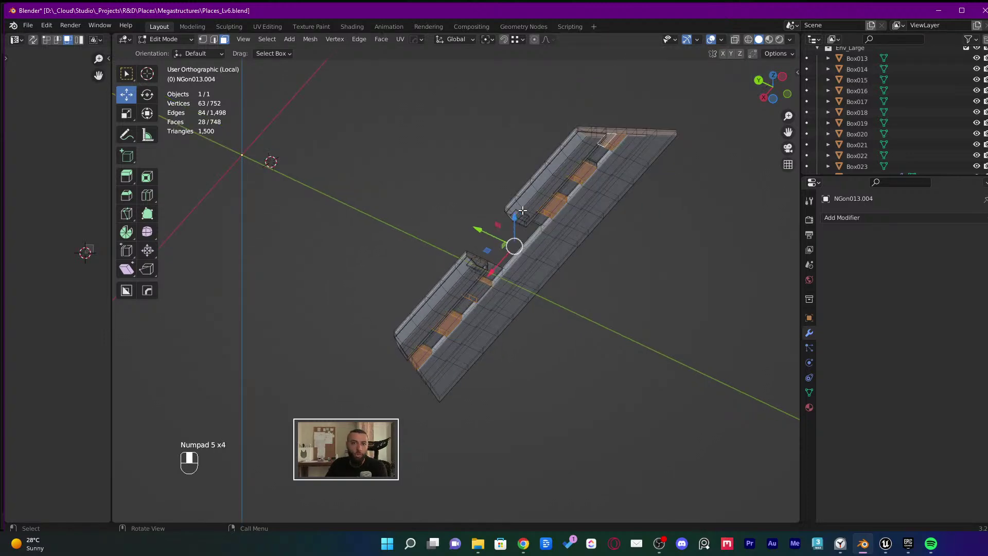
pyautogui.press('KP_5')
pyautogui.press('KP_5')
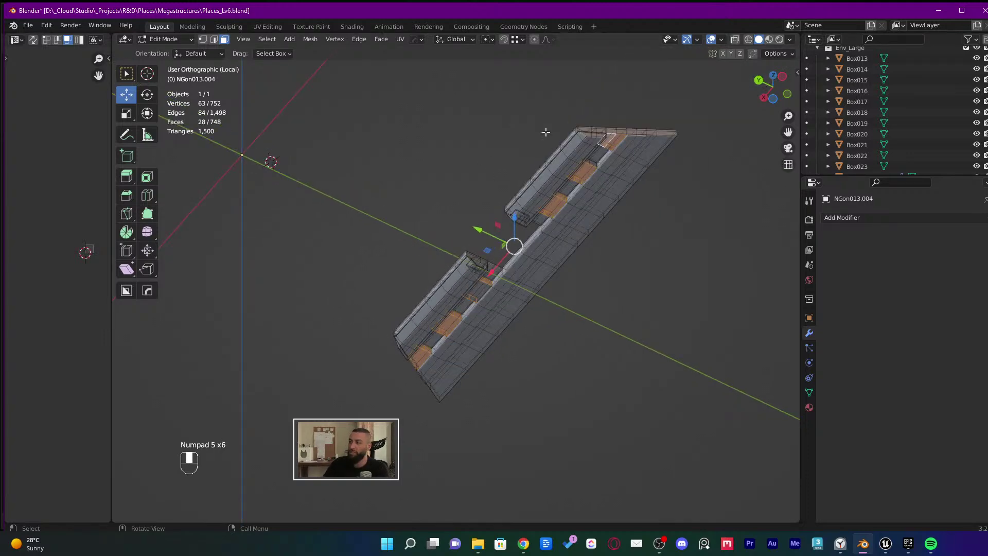
pyautogui.scroll(6, 546, 131)
pyautogui.scroll(-1, 591, 189)
# Add the last small notch faces, undo one stray pick, and call up Separate with P
pyautogui.keyDown('shift'); pyautogui.moveTo(591, 190); pyautogui.dragTo(412, 249, button='middle'); pyautogui.keyUp('shift')
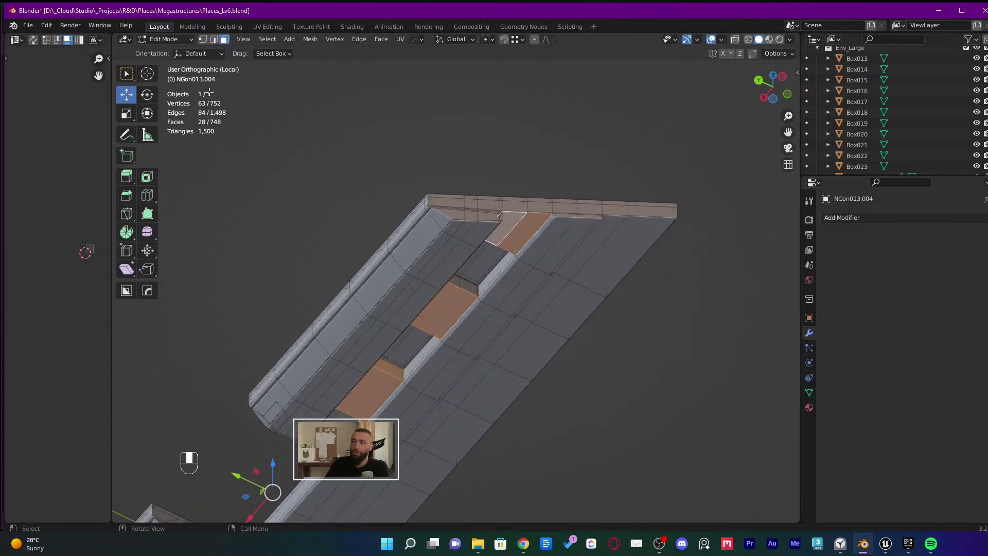
pyautogui.scroll(4, 473, 278)
pyautogui.keyDown('shift'); pyautogui.click(448, 275); pyautogui.keyUp('shift')
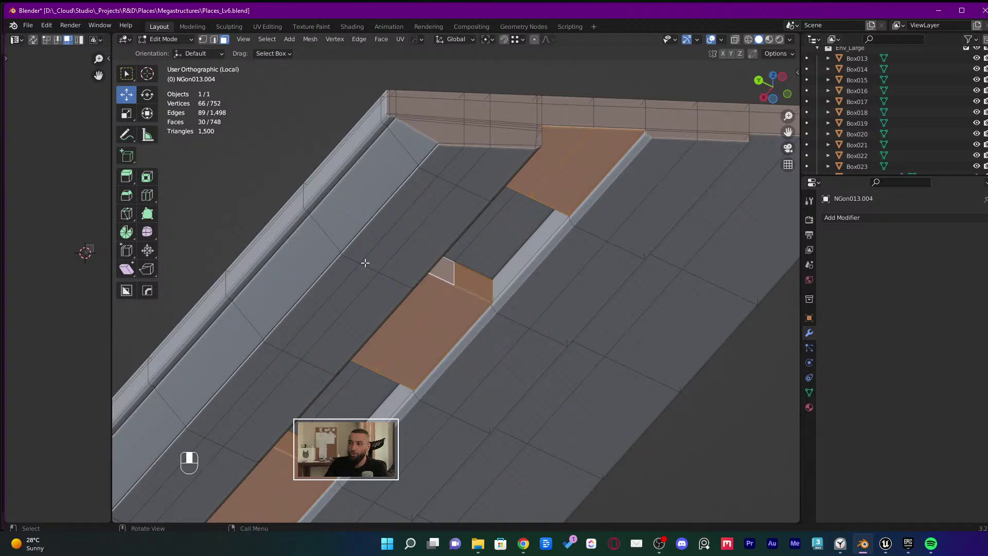
pyautogui.scroll(-2, 388, 288)
pyautogui.scroll(-3, 390, 269)
pyautogui.moveTo(399, 281); pyautogui.dragTo(480, 292, button='middle')
pyautogui.scroll(3, 480, 292)
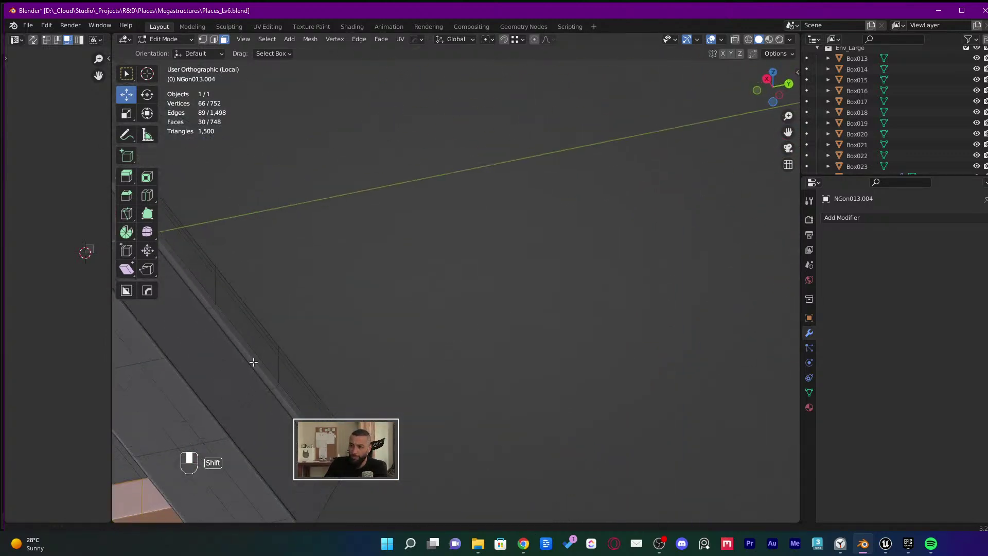
pyautogui.moveTo(428, 368); pyautogui.dragTo(354, 5, button='middle')
pyautogui.scroll(-3, 386, 229)
pyautogui.scroll(4, 308, 230)
pyautogui.keyDown('shift'); pyautogui.click(299, 225); pyautogui.keyUp('shift')
pyautogui.scroll(-4, 300, 224)
pyautogui.hotkey('ctrl', 'z')
pyautogui.keyDown('shift'); pyautogui.moveTo(379, 279); pyautogui.dragTo(391, 229, button='middle'); pyautogui.keyUp('shift')
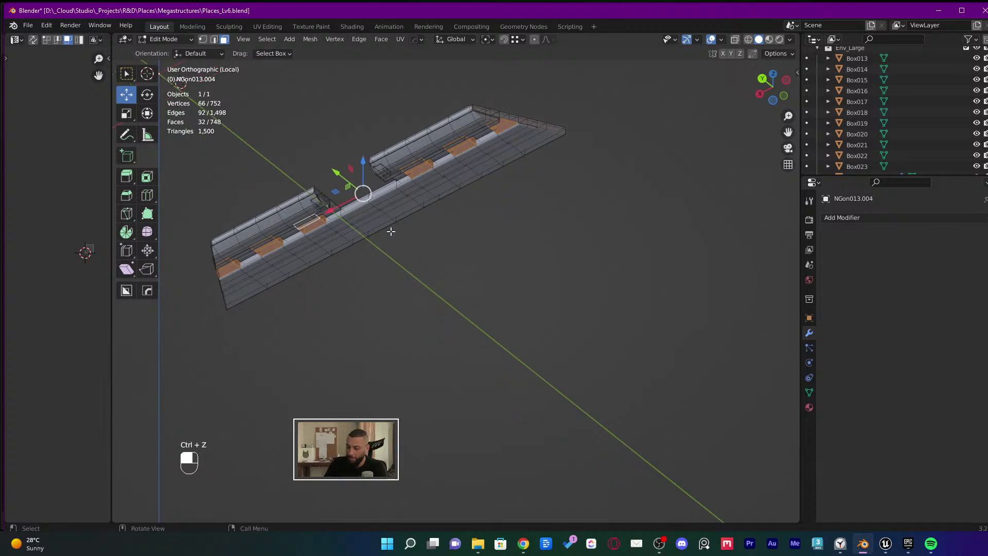
pyautogui.press('p')
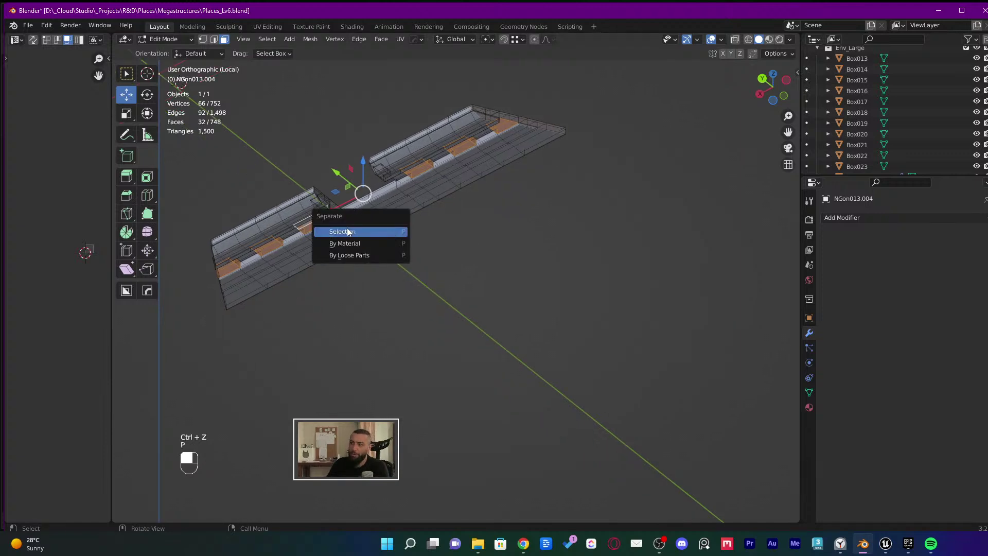
# Separate the chosen ledge faces into their own object and inspect the new pieces
pyautogui.click(345, 232)
pyautogui.scroll(1, 361, 203)
pyautogui.press('Tab')
pyautogui.scroll(1, 360, 221)
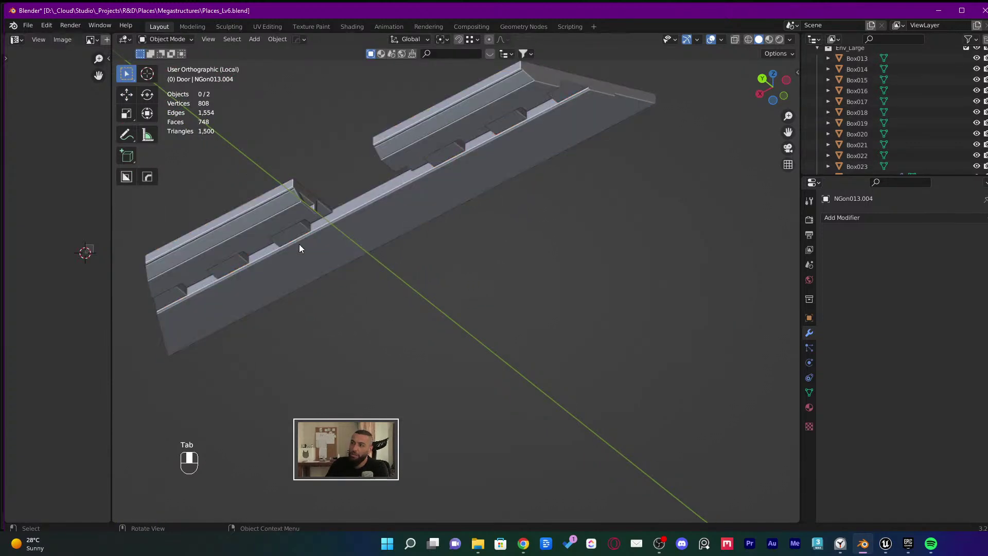
pyautogui.click(301, 241)
pyautogui.moveTo(447, 171); pyautogui.dragTo(560, 196, button='middle')
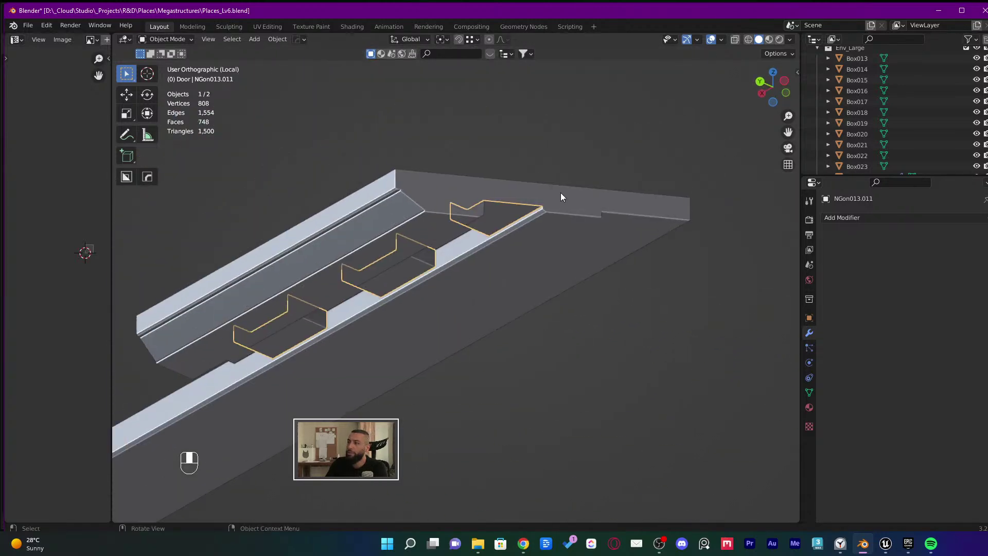
# Check the trim mesh and floor, then enter Edit Mode on the wall mesh
pyautogui.click(561, 195)
pyautogui.press('Tab')
pyautogui.scroll(3, 517, 176)
pyautogui.scroll(3, 517, 176)
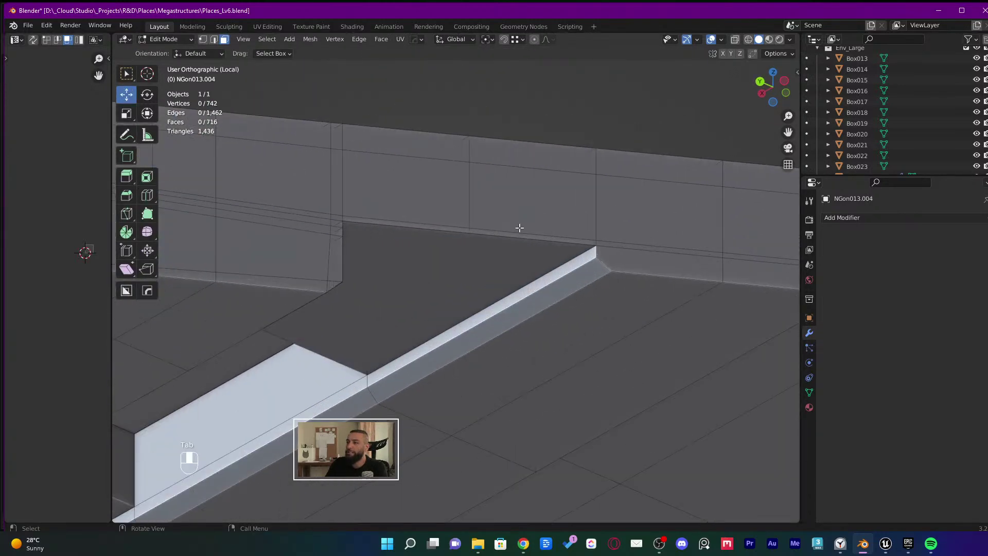
pyautogui.press('Tab')
pyautogui.click(465, 258)
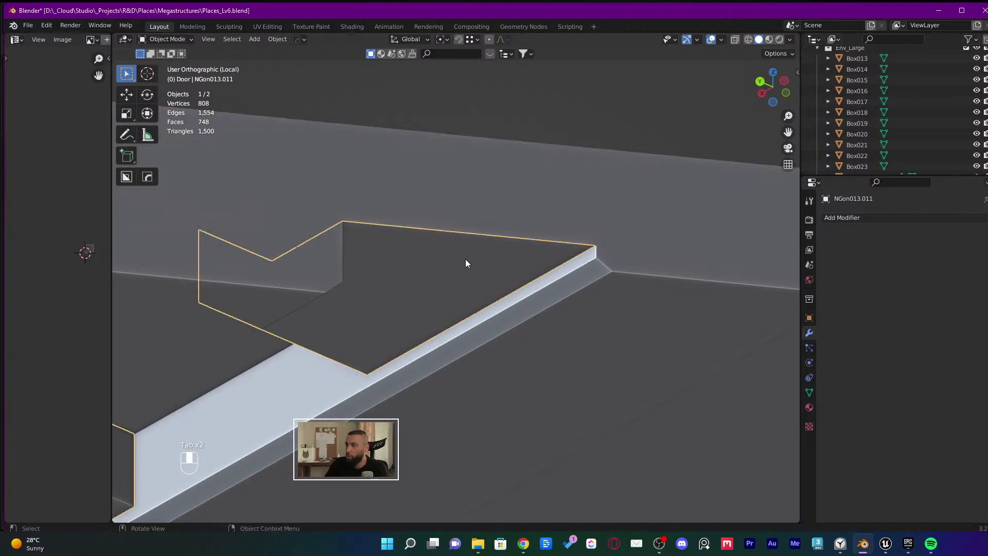
pyautogui.click(490, 212)
pyautogui.press('Tab')
# Separate the wall faces above the ledge strip into their own object
pyautogui.click(549, 233)
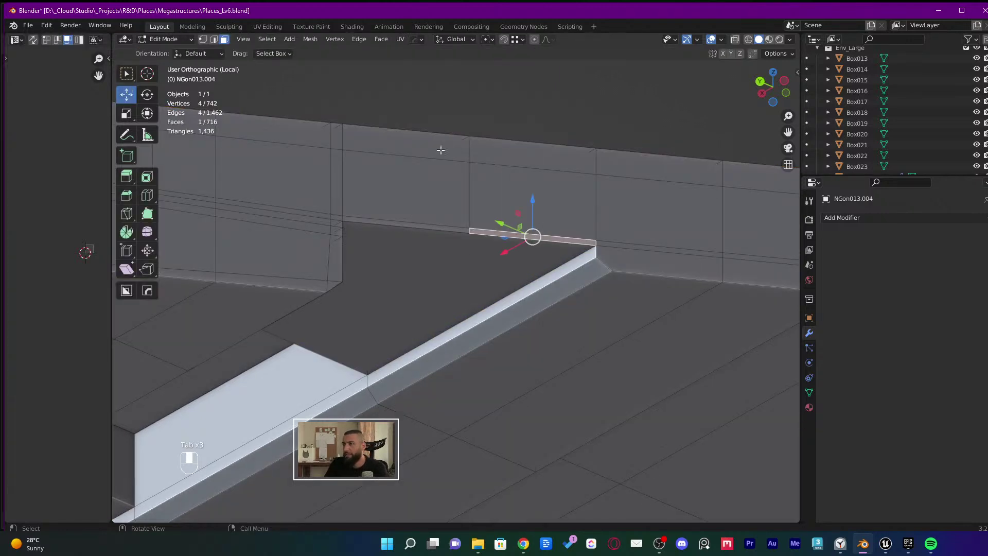
pyautogui.keyDown('ctrl'); pyautogui.keyDown('shift'); pyautogui.click(418, 153); pyautogui.keyUp('shift'); pyautogui.keyUp('ctrl')
pyautogui.click(517, 231)
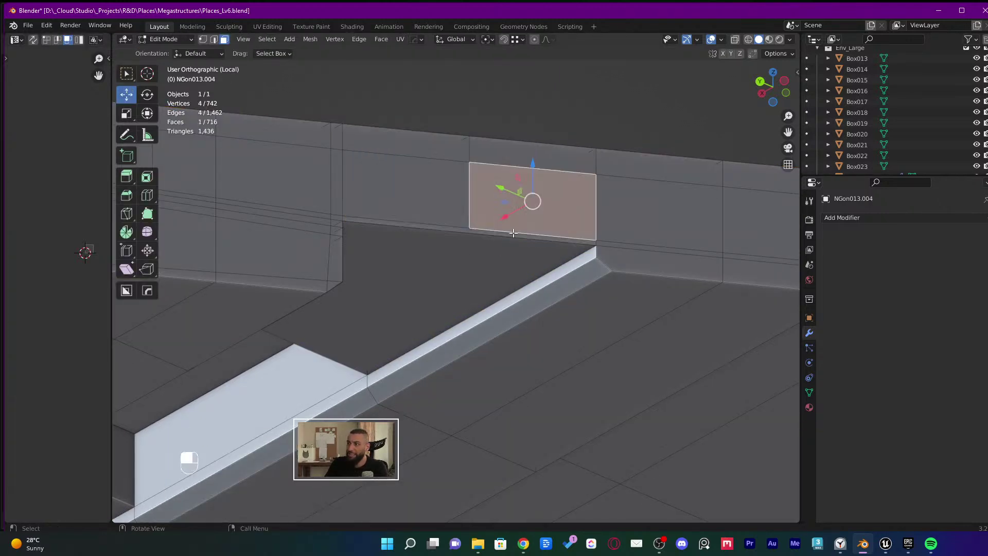
pyautogui.click(513, 234)
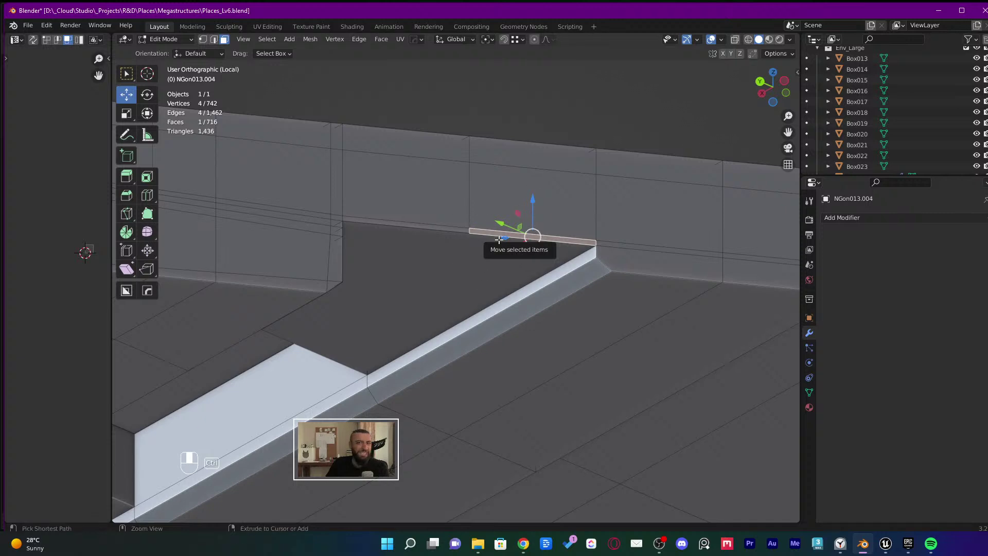
pyautogui.keyDown('ctrl'); pyautogui.keyDown('shift'); pyautogui.click(396, 143); pyautogui.keyUp('shift'); pyautogui.keyUp('ctrl')
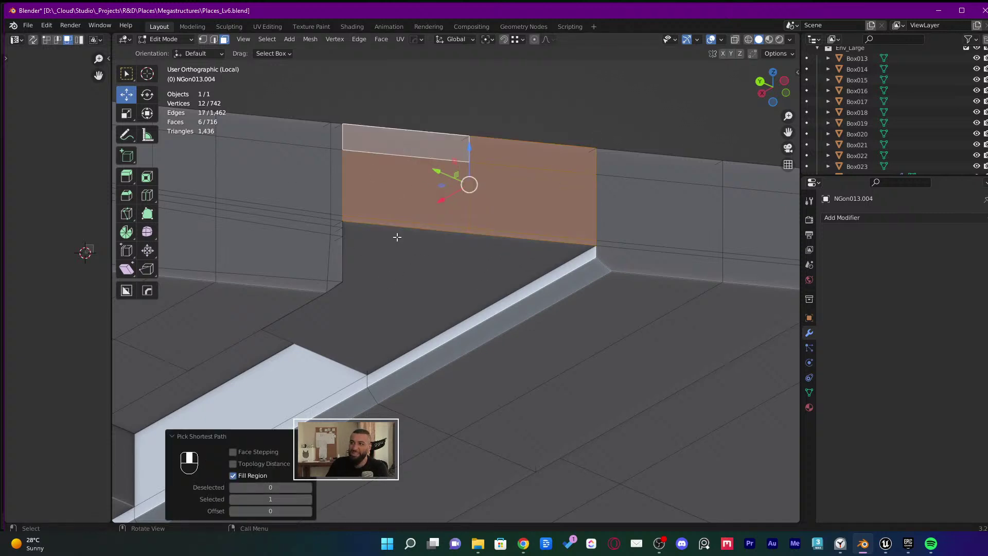
pyautogui.press('p')
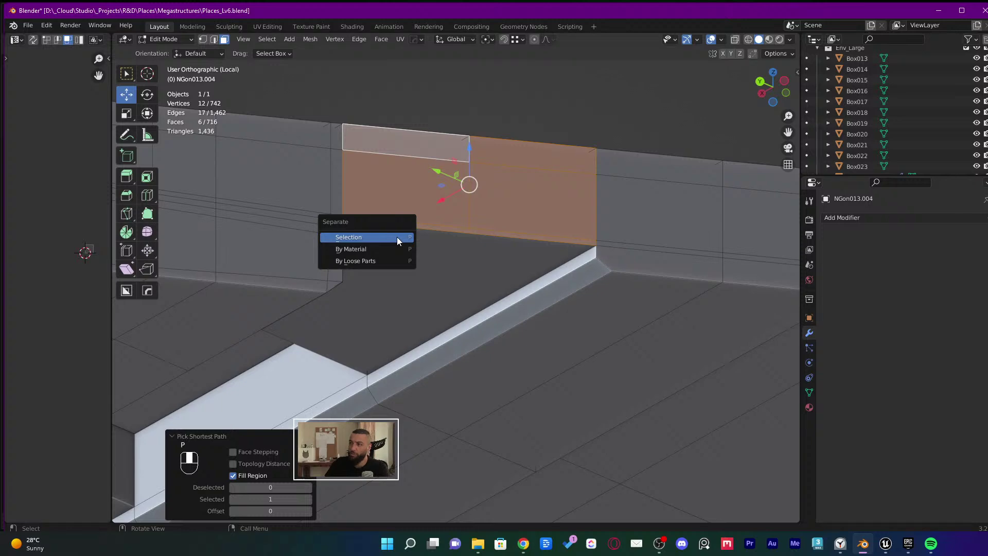
pyautogui.click(397, 237)
pyautogui.press('Tab')
pyautogui.moveTo(444, 267); pyautogui.dragTo(569, 292, button='middle')
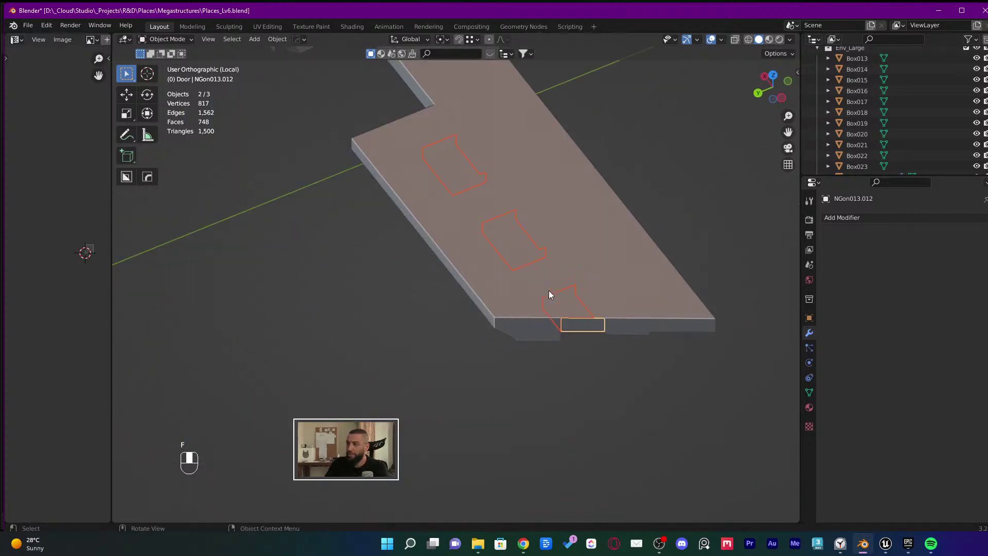
# Inspect the floor slab's mesh and the door cutter from several angles
pyautogui.moveTo(516, 249); pyautogui.dragTo(541, 362, button='middle')
pyautogui.click(541, 362)
pyautogui.press('Tab')
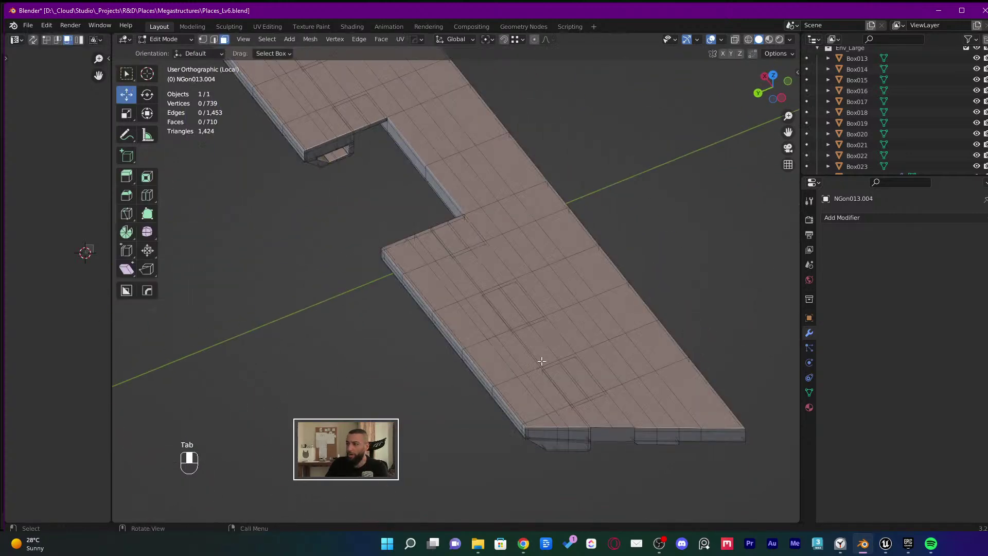
pyautogui.scroll(2, 550, 342)
pyautogui.scroll(2, 549, 343)
pyautogui.click(516, 303)
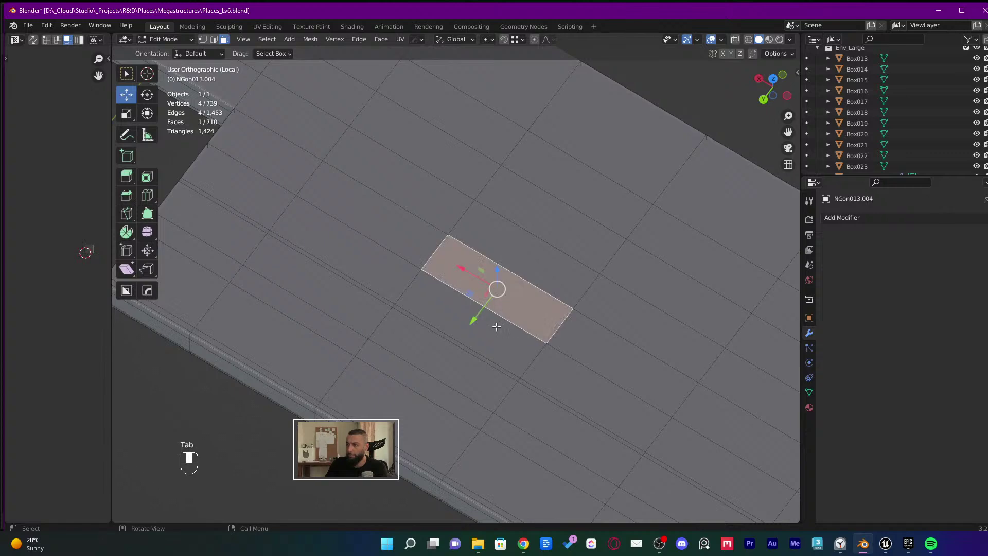
pyautogui.moveTo(497, 328); pyautogui.dragTo(589, 312, button='middle')
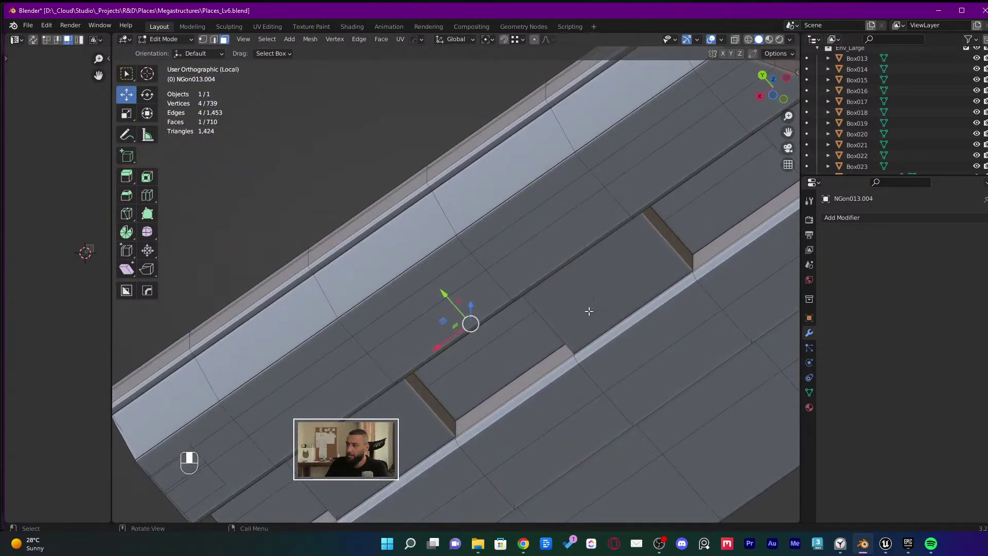
pyautogui.press('Tab')
pyautogui.moveTo(612, 253); pyautogui.dragTo(552, 264, button='middle')
pyautogui.scroll(-3, 619, 350)
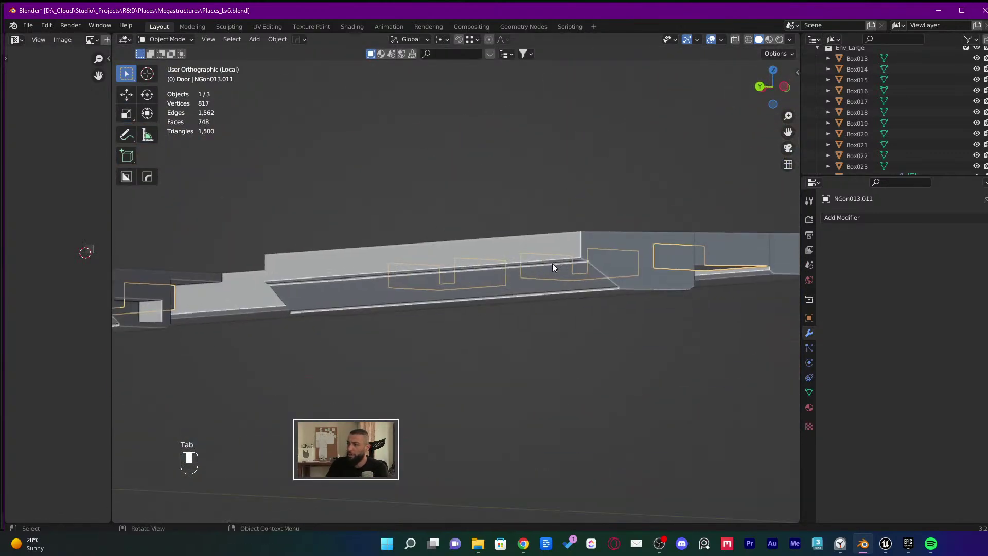
pyautogui.scroll(4, 552, 263)
pyautogui.click(509, 340)
pyautogui.scroll(-3, 509, 341)
pyautogui.moveTo(463, 313); pyautogui.dragTo(482, 256, button='middle')
# Isolate the long beam in Local View and fill its trim gap from a selected edge
pyautogui.click(575, 251)
pyautogui.press('KP_Divide')
pyautogui.press('KP_Divide')
pyautogui.scroll(4, 523, 211)
pyautogui.press('Tab')
pyautogui.press('2')
pyautogui.click(501, 294)
pyautogui.press('f')
pyautogui.press('f')
pyautogui.press('f')
pyautogui.press('f')
pyautogui.press('f')
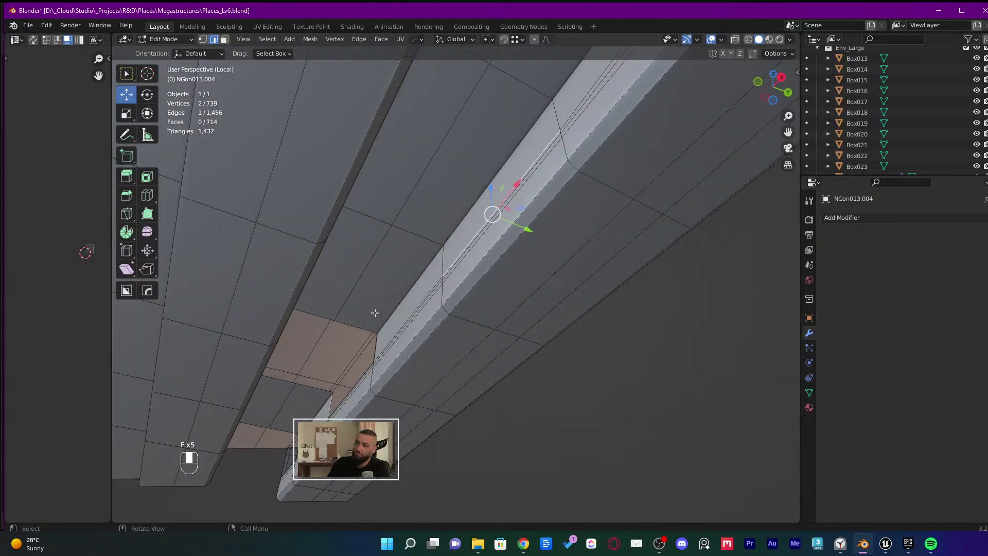
# Fill more faces along the beam's gap, then undo the unwanted fills
pyautogui.press('f')
pyautogui.moveTo(371, 367); pyautogui.dragTo(511, 281, button='middle')
pyautogui.press('f')
pyautogui.press('f')
pyautogui.press('f')
pyautogui.press('f')
pyautogui.moveTo(567, 316); pyautogui.dragTo(536, 258, button='middle')
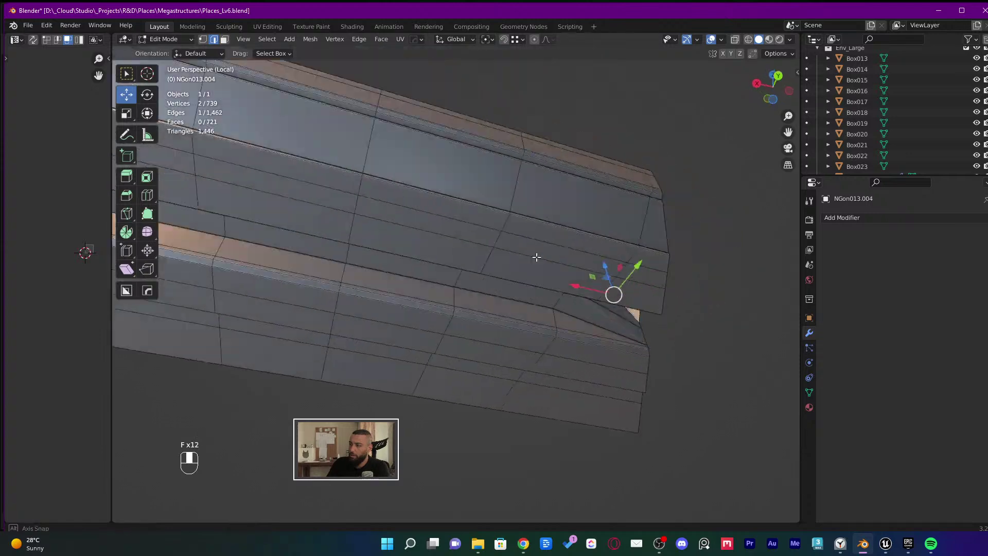
pyautogui.hotkey('ctrl', 'z')
pyautogui.moveTo(595, 326); pyautogui.dragTo(617, 317, button='middle')
pyautogui.hotkey('ctrl', 'z')
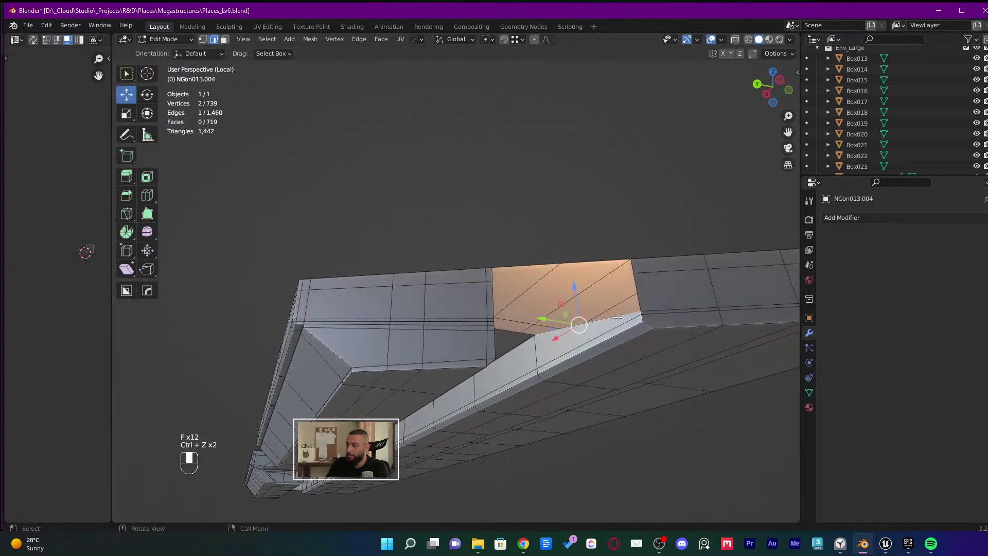
pyautogui.moveTo(565, 298); pyautogui.dragTo(607, 371, button='middle')
pyautogui.hotkey('ctrl', 'z')
# Select two faces on the beam's underside for deletion
pyautogui.press('3')
pyautogui.click(571, 321)
pyautogui.keyDown('shift'); pyautogui.click(525, 319); pyautogui.keyUp('shift')
pyautogui.moveTo(528, 325); pyautogui.dragTo(516, 273, button='middle')
pyautogui.press('x')
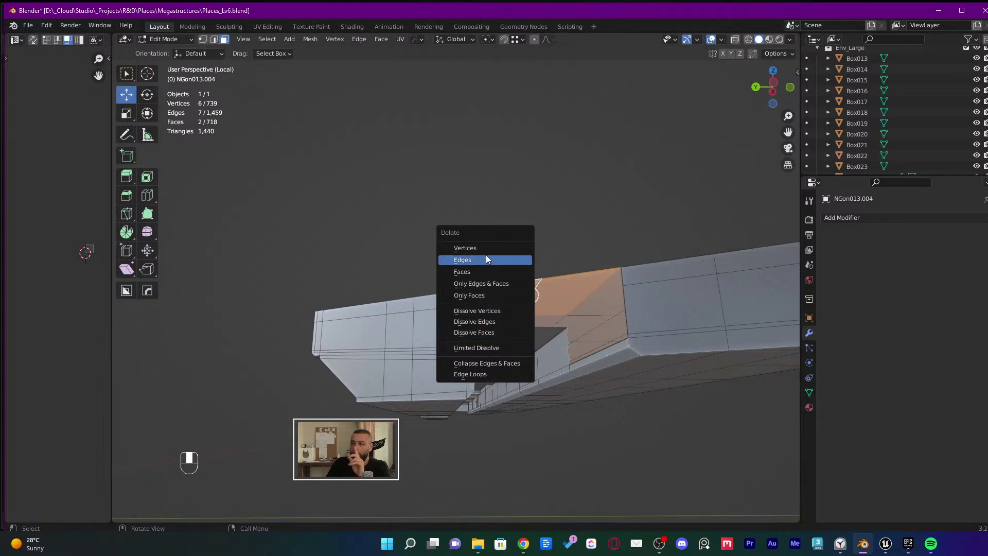
# Delete the two selected faces and fill the opening with a new face
pyautogui.click(481, 270)
pyautogui.moveTo(509, 276); pyautogui.dragTo(589, 286, button='middle')
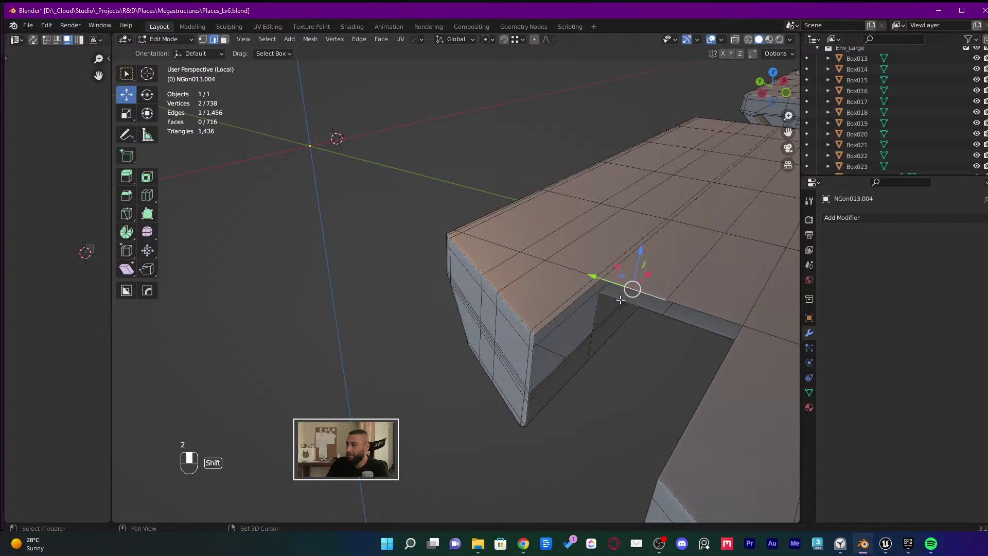
pyautogui.press('f')
pyautogui.moveTo(684, 305)
pyautogui.mouseDown(button='middle')
pyautogui.moveTo(629, 178)
pyautogui.moveTo(562, 223)
pyautogui.moveTo(518, 302)
pyautogui.moveTo(404, 316)
pyautogui.moveTo(482, 226)
pyautogui.moveTo(502, 295)
pyautogui.moveTo(463, 205)
pyautogui.moveTo(480, 252)
pyautogui.moveTo(480, 223)
pyautogui.moveTo(501, 287)
pyautogui.moveTo(481, 181)
pyautogui.moveTo(459, 146)
pyautogui.mouseUp(button='middle')
# Try a wireframe box selection of the wall faces, then clear it
pyautogui.click(518, 302)
pyautogui.hotkey('shift', 'z')
pyautogui.press('3')
pyautogui.moveTo(463, 165); pyautogui.dragTo(508, 419)
pyautogui.moveTo(508, 419); pyautogui.dragTo(472, 377, button='middle')
pyautogui.hotkey('alt', 'a')
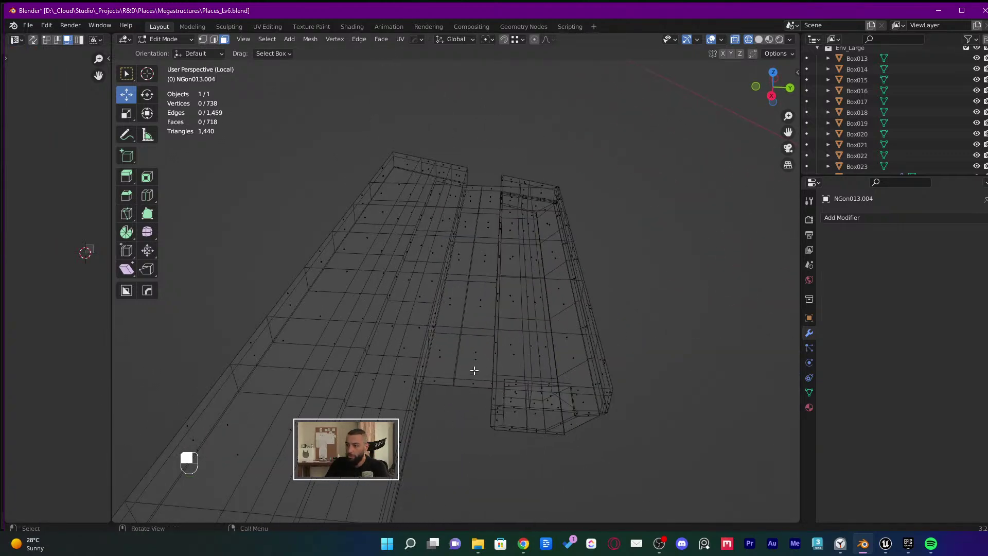
pyautogui.hotkey('shift', 'z')
# Select the two-column strip of faces along the block's top
pyautogui.click(473, 370)
pyautogui.scroll(3, 474, 369)
pyautogui.press('2')
pyautogui.click(441, 356)
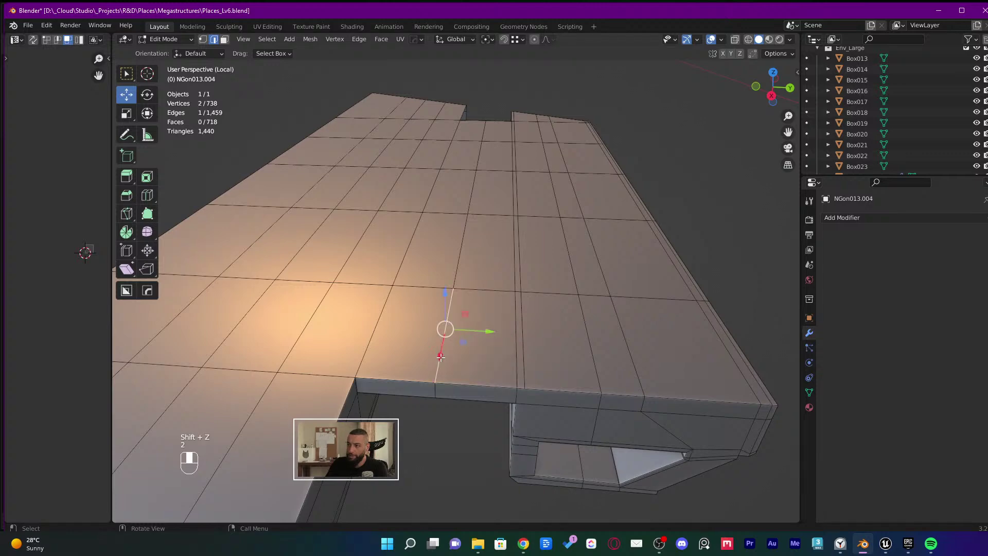
pyautogui.keyDown('ctrl'); pyautogui.click(224, 40); pyautogui.keyUp('ctrl')
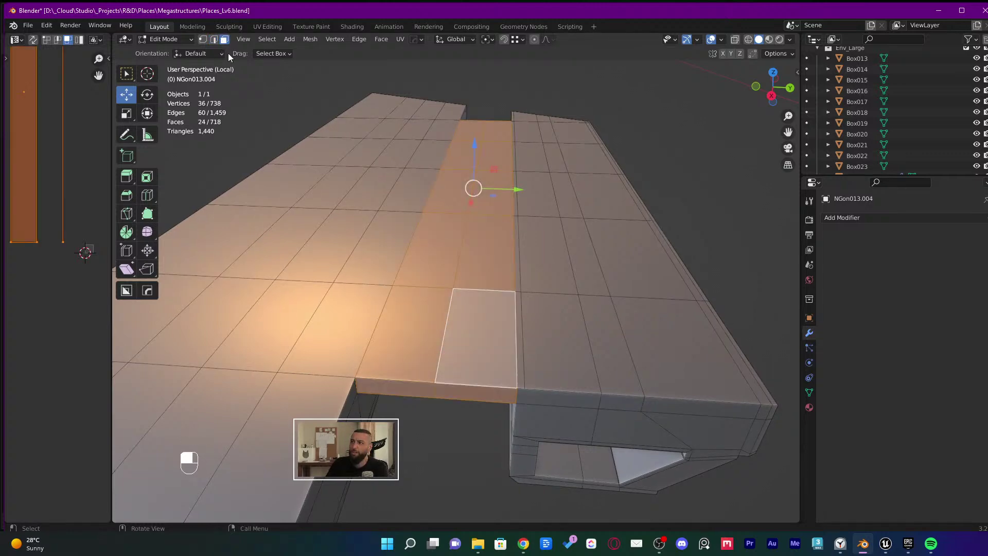
pyautogui.moveTo(229, 57); pyautogui.dragTo(455, 217, button='middle')
# Separate the top strip into its own object and start moving it aside
pyautogui.press('p')
pyautogui.click(456, 216)
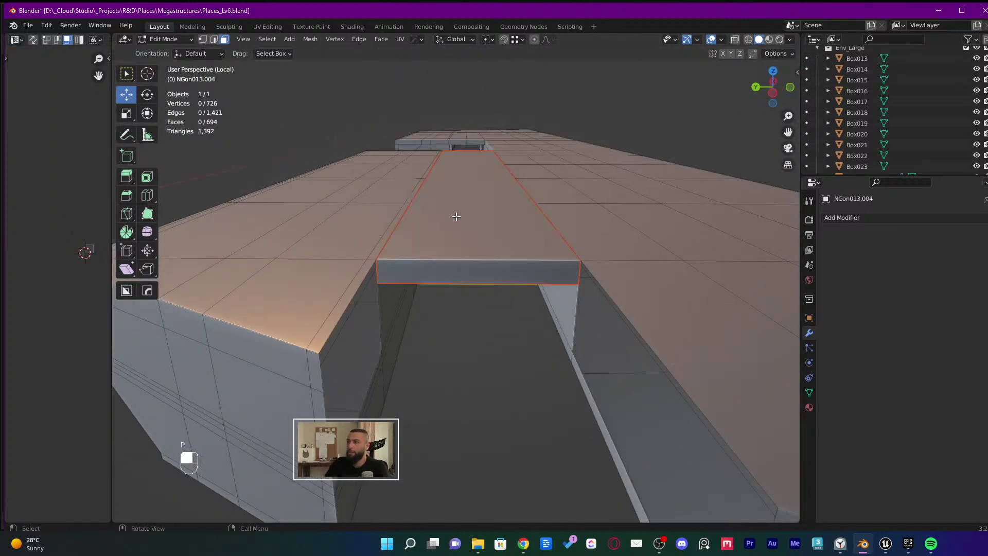
pyautogui.press('Tab')
pyautogui.click(457, 276)
pyautogui.scroll(-4, 456, 289)
pyautogui.moveTo(458, 293)
pyautogui.mouseDown(button='middle')
pyautogui.moveTo(425, 288)
pyautogui.moveTo(448, 281)
pyautogui.mouseUp(button='middle')
pyautogui.press('g')
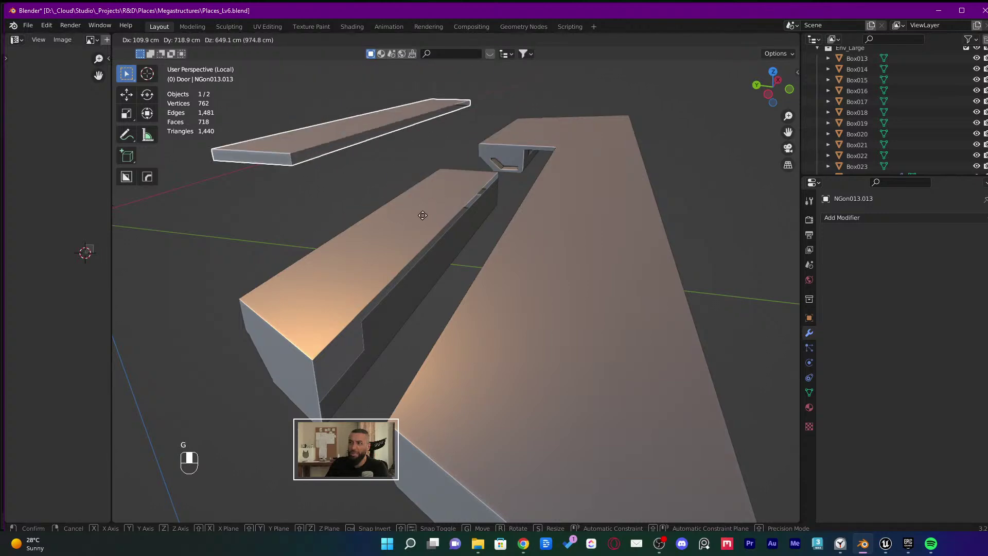
# Undo the strip's move and isolate it in Local View
pyautogui.click(419, 205)
pyautogui.moveTo(419, 205); pyautogui.dragTo(502, 277, button='middle')
pyautogui.hotkey('ctrl', 'z')
pyautogui.press('KP_Divide')
pyautogui.press('KP_Divide')
# Fill new faces along the strip's open side from an end edge
pyautogui.press('Tab')
pyautogui.press('2')
pyautogui.click(396, 270)
pyautogui.scroll(-3, 396, 270)
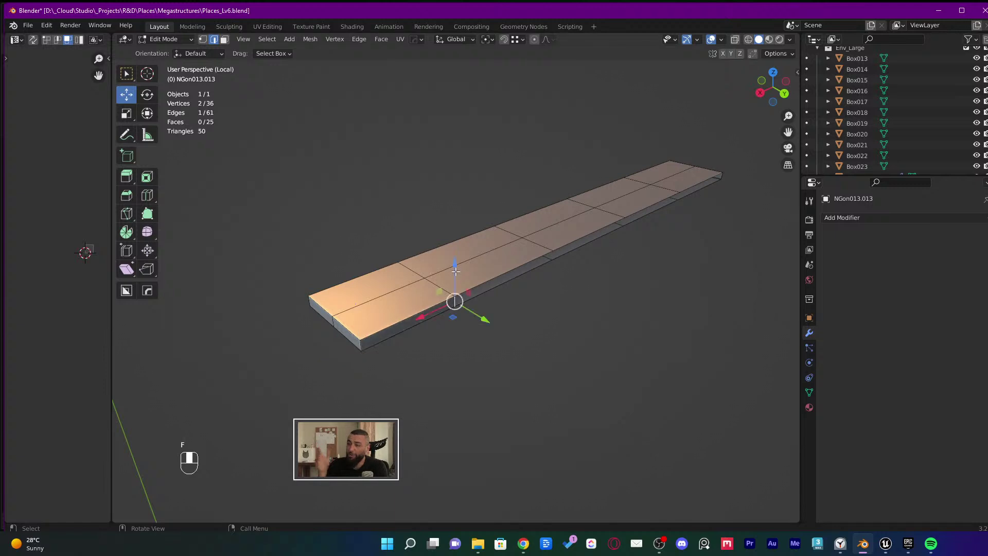
pyautogui.press('f')
pyautogui.press('f')
pyautogui.press('f')
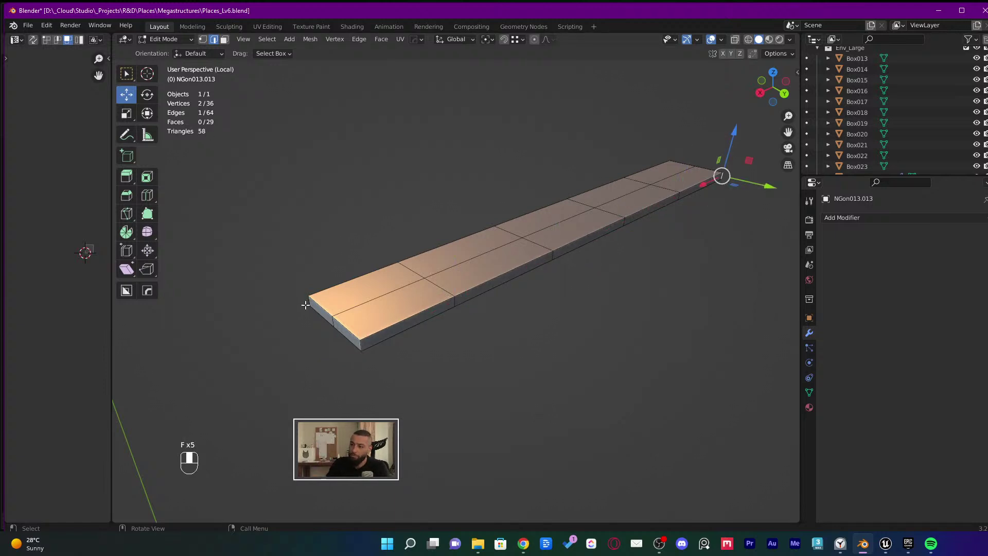
pyautogui.moveTo(306, 305)
pyautogui.mouseDown(button='middle')
pyautogui.moveTo(597, 344)
pyautogui.moveTo(557, 291)
pyautogui.moveTo(662, 278)
pyautogui.moveTo(647, 250)
pyautogui.moveTo(681, 263)
pyautogui.moveTo(585, 306)
pyautogui.moveTo(602, 293)
pyautogui.moveTo(586, 315)
pyautogui.mouseUp(button='middle')
pyautogui.press('f')
pyautogui.press('f')
pyautogui.press('f')
pyautogui.press('f')
pyautogui.press('f')
pyautogui.press('Tab')
# Leave Local View and isolate the beam beside the door in wireframe
pyautogui.press('KP_Divide')
pyautogui.click(556, 291)
pyautogui.press('KP_Divide')
pyautogui.scroll(3, 584, 310)
pyautogui.hotkey('shift', 'z')
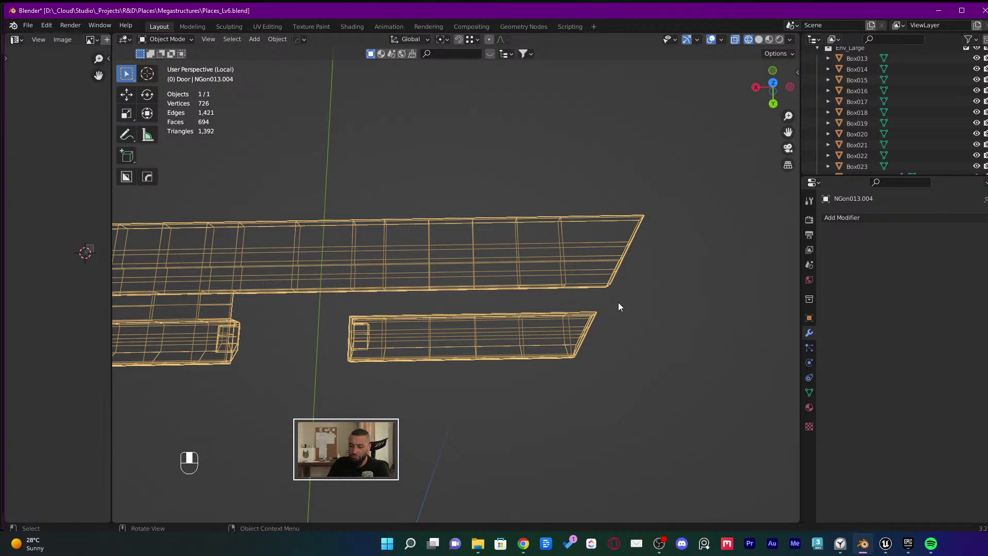
# Box-select the beam's lower trim section and separate it into its own object
pyautogui.hotkey('ctrl', 'z')
pyautogui.hotkey('ctrl', 'z')
pyautogui.hotkey('ctrl', 'z')
pyautogui.press('Tab')
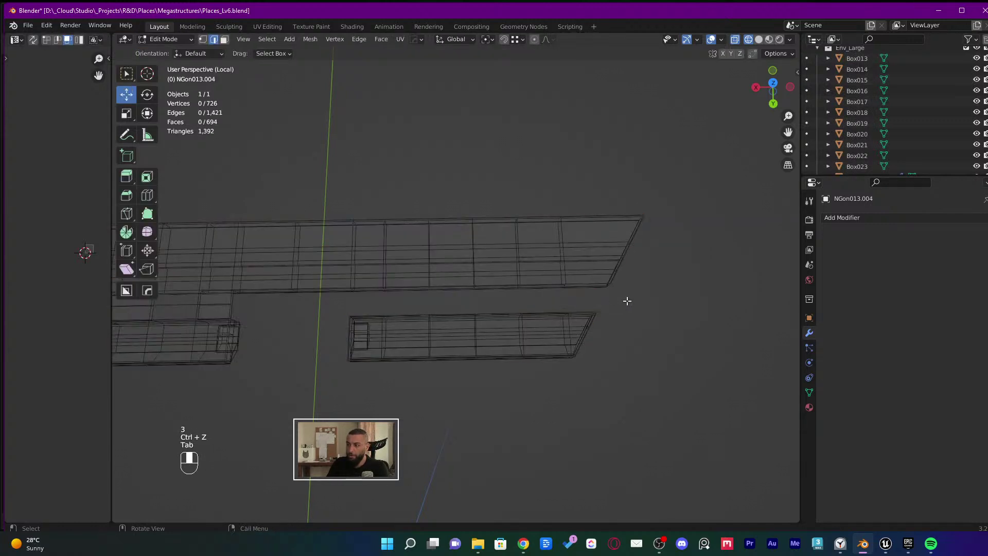
pyautogui.moveTo(630, 292); pyautogui.dragTo(651, 305)
pyautogui.click(364, 359)
pyautogui.moveTo(651, 306); pyautogui.dragTo(394, 359, button='middle')
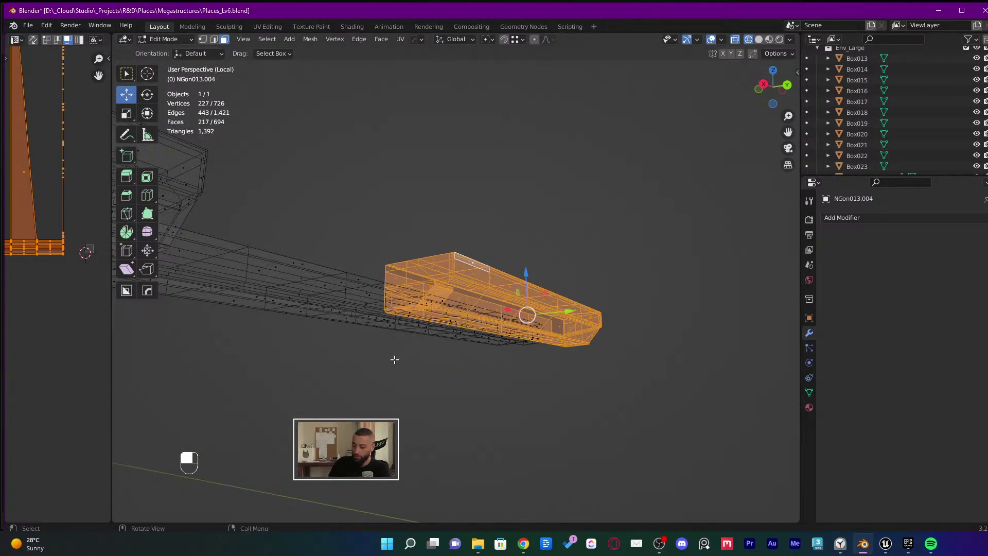
pyautogui.press('p')
pyautogui.click(394, 359)
pyautogui.press('Tab')
# Inspect the newly separated lower piece in solid shading
pyautogui.click(468, 297)
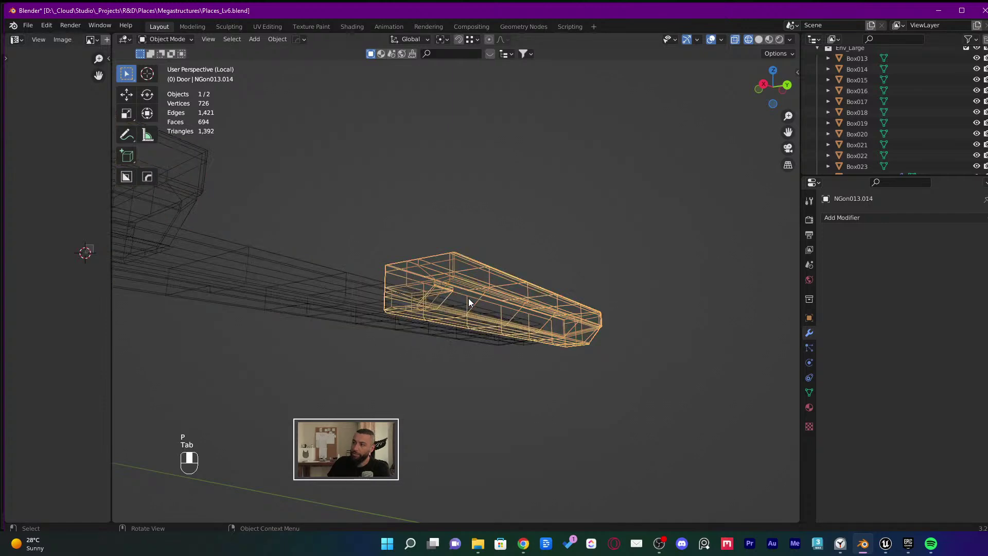
pyautogui.scroll(2, 463, 296)
pyautogui.scroll(1, 390, 308)
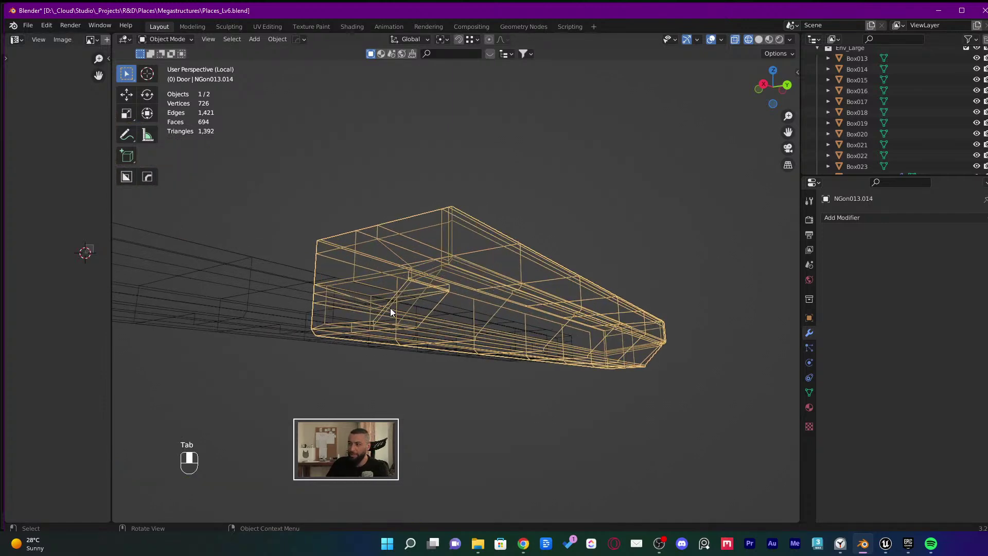
pyautogui.hotkey('shift', 'z')
pyautogui.scroll(2, 404, 281)
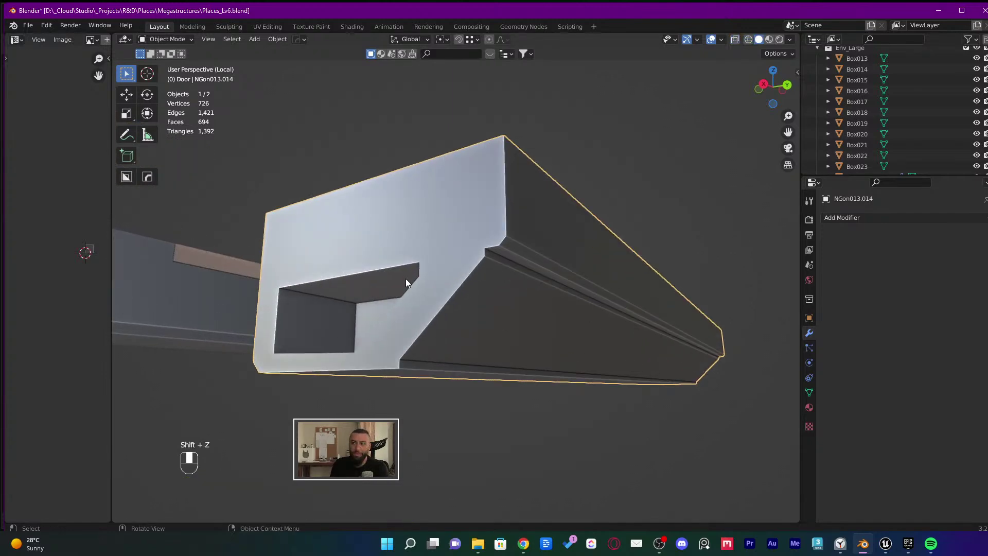
pyautogui.press('Tab')
pyautogui.keyDown('shift'); pyautogui.moveTo(494, 299); pyautogui.dragTo(431, 242, button='middle'); pyautogui.keyUp('shift')
pyautogui.press('Tab')
pyautogui.scroll(4, 676, 258)
pyautogui.moveTo(399, 173); pyautogui.dragTo(352, 246, button='middle')
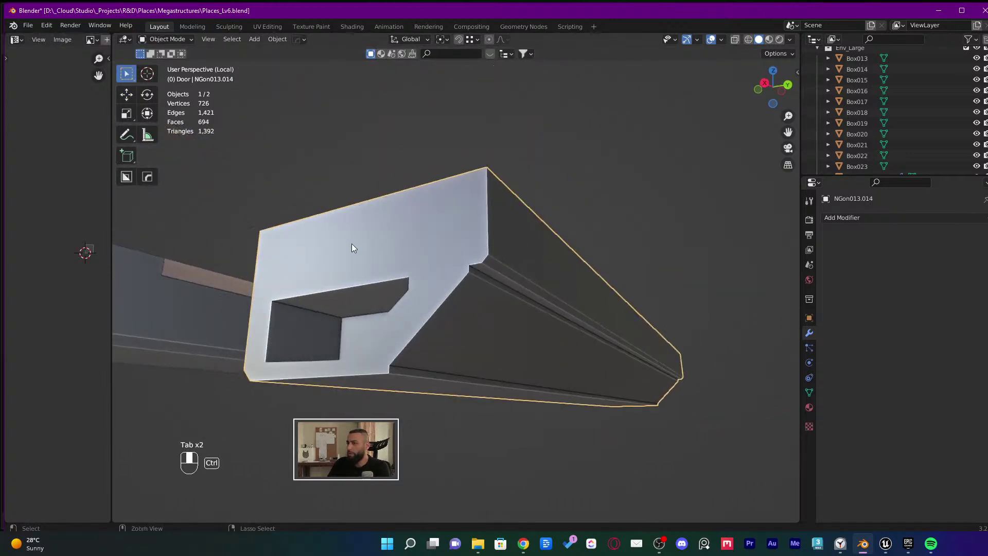
# Save Places_Lv6.blend, then isolate the ceiling beam in Local View
pyautogui.hotkey('ctrl', 's')
pyautogui.press('KP_Divide')
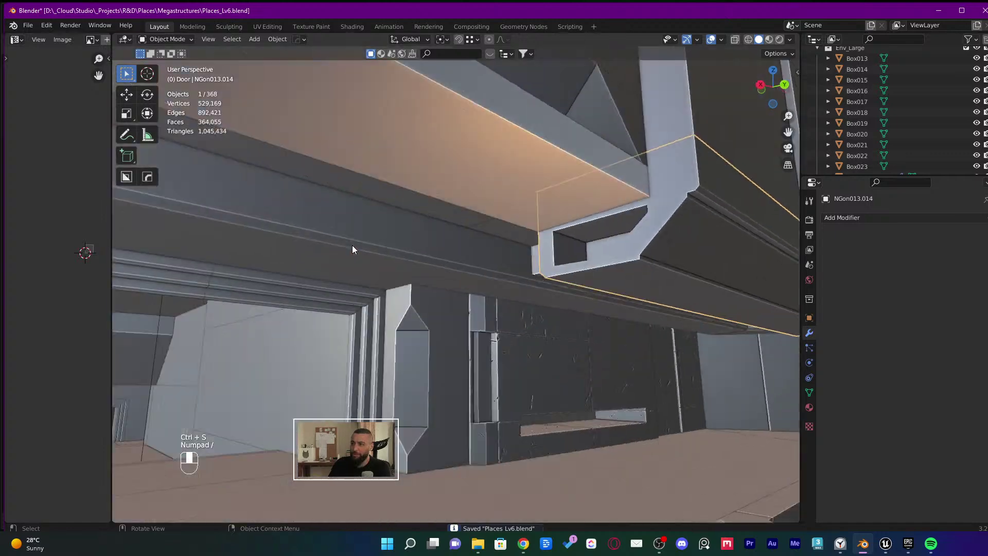
pyautogui.moveTo(529, 224); pyautogui.dragTo(634, 231, button='middle')
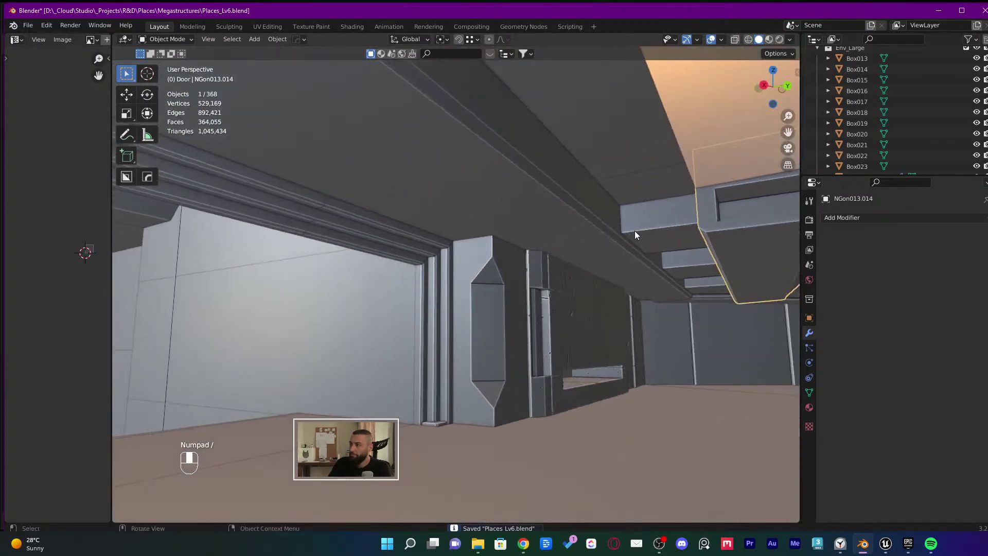
pyautogui.click(584, 201)
pyautogui.press('KP_Divide')
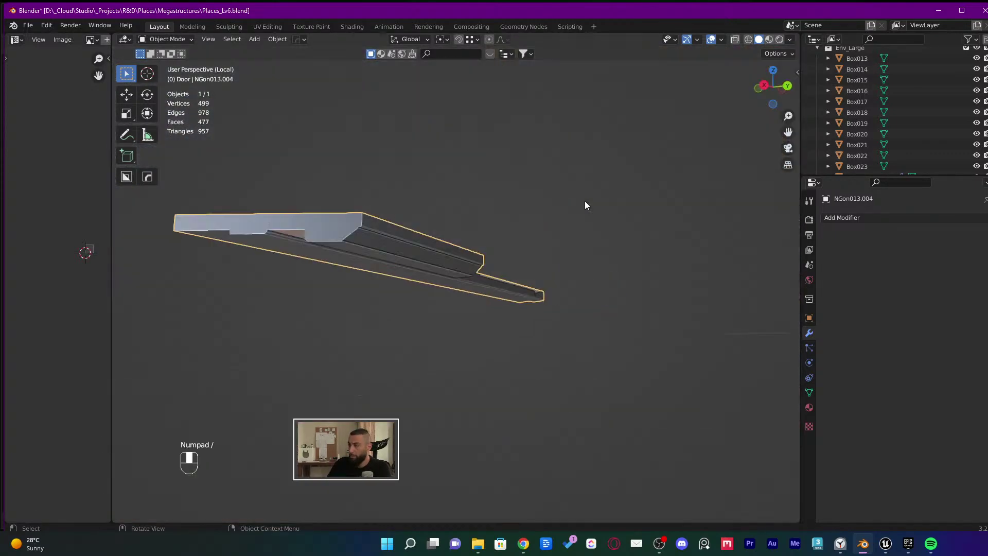
pyautogui.moveTo(584, 205); pyautogui.dragTo(472, 380, button='middle')
# Fill the ceiling beam's recess with new faces from a selected edge
pyautogui.press('Tab')
pyautogui.scroll(5, 388, 344)
pyautogui.press('2')
pyautogui.click(384, 355)
pyautogui.press('f')
pyautogui.press('f')
pyautogui.press('f')
pyautogui.press('f')
pyautogui.press('f')
pyautogui.moveTo(432, 428); pyautogui.dragTo(449, 387, button='middle')
pyautogui.press('f')
pyautogui.press('f')
pyautogui.press('f')
pyautogui.press('f')
pyautogui.press('f')
pyautogui.moveTo(540, 396); pyautogui.dragTo(421, 406, button='middle')
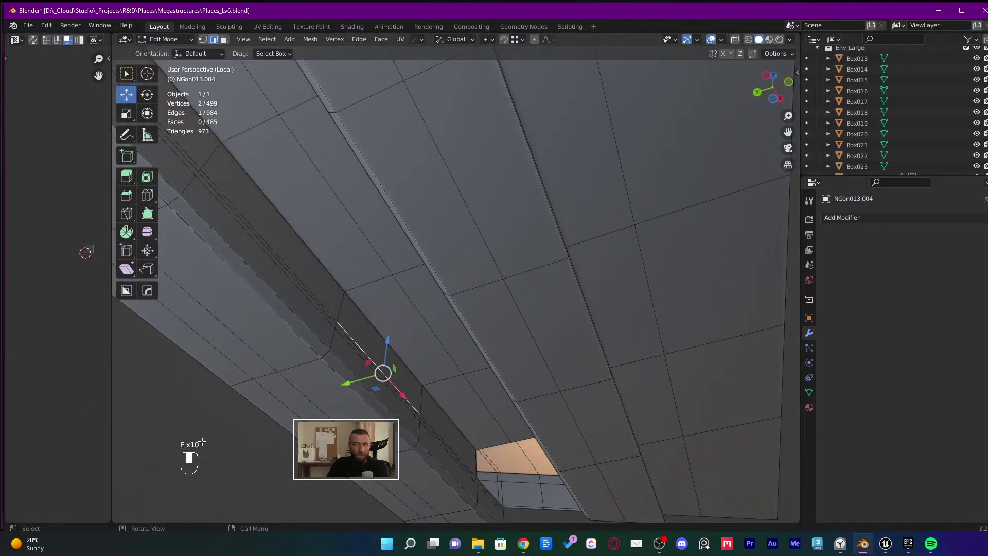
pyautogui.keyDown('shift'); pyautogui.moveTo(202, 441); pyautogui.dragTo(206, 366, button='middle'); pyautogui.keyUp('shift')
pyautogui.moveTo(421, 365); pyautogui.dragTo(451, 364, button='middle')
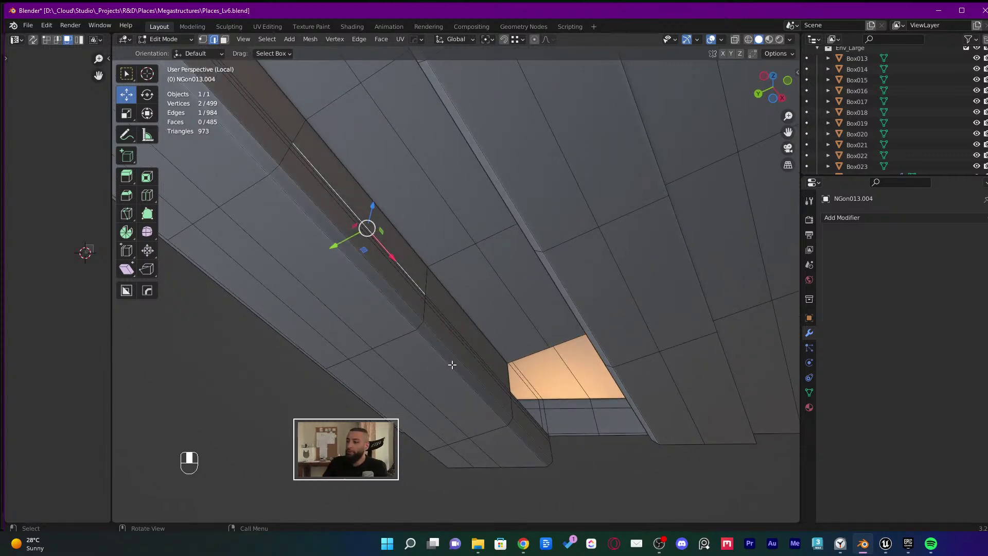
pyautogui.moveTo(451, 364); pyautogui.dragTo(491, 285, button='middle')
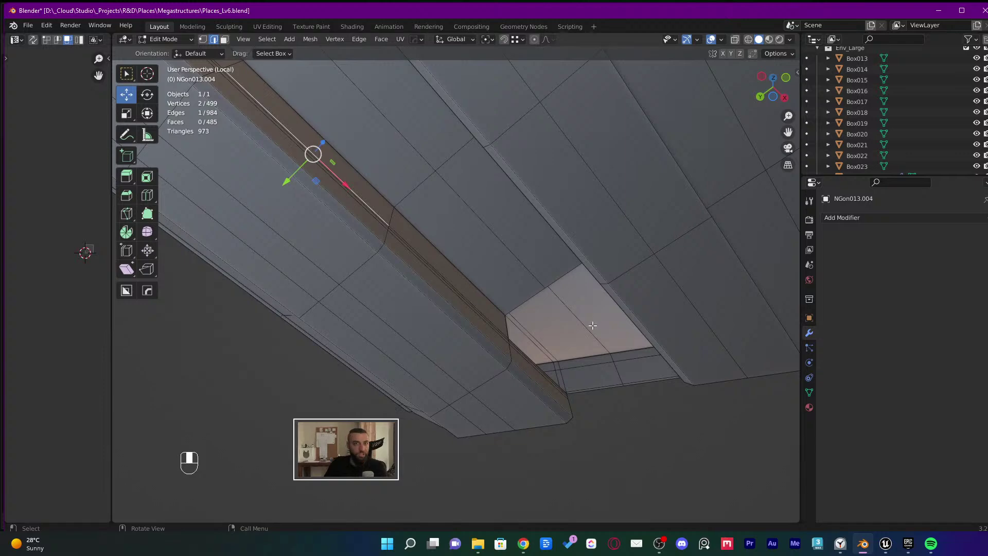
pyautogui.moveTo(592, 326); pyautogui.dragTo(545, 253, button='middle')
pyautogui.press('f')
pyautogui.hotkey('ctrl', 'z')
# Select the beam's front and top faces around the cut and delete them to open a gap
pyautogui.press('3')
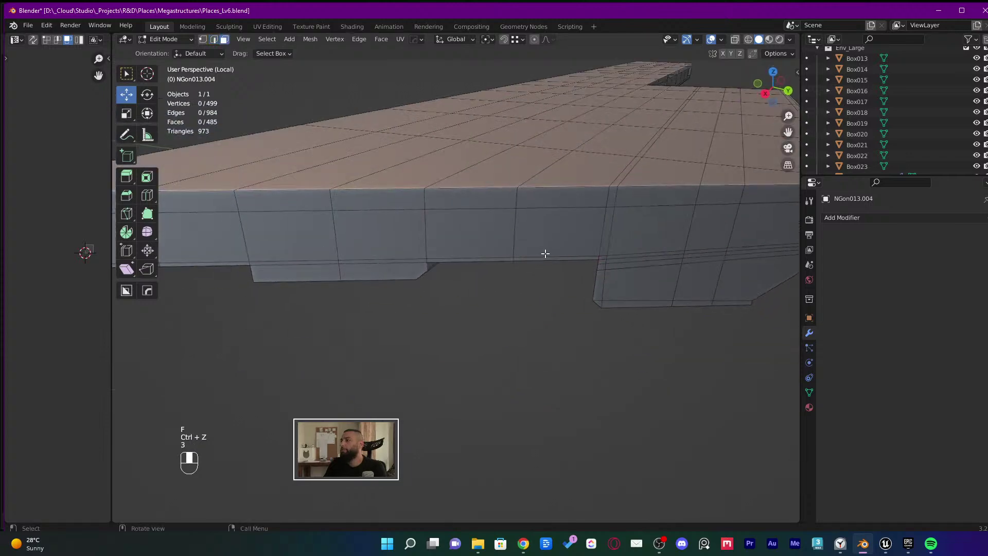
pyautogui.keyDown('shift'); pyautogui.click(542, 246); pyautogui.keyUp('shift')
pyautogui.keyDown('shift'); pyautogui.click(488, 252); pyautogui.keyUp('shift')
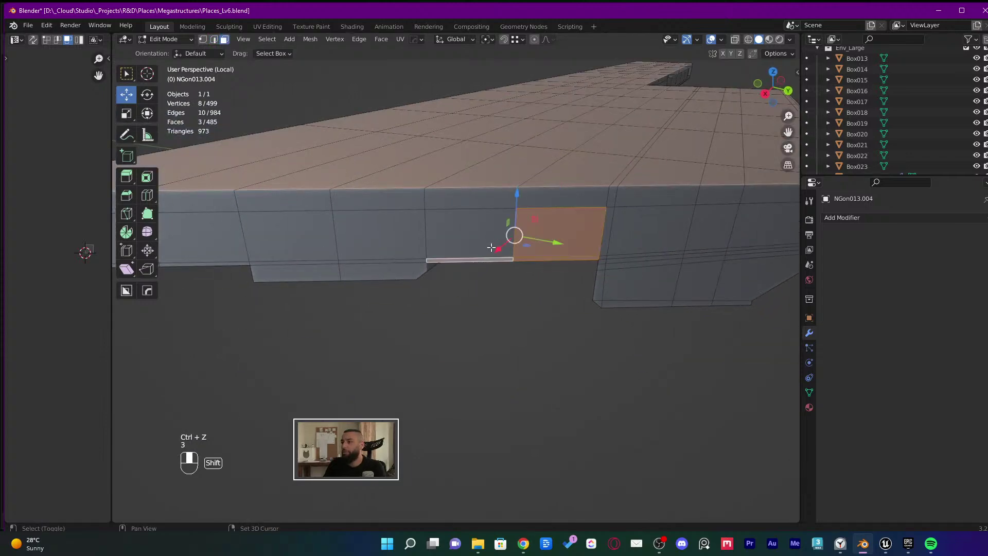
pyautogui.keyDown('shift'); pyautogui.click(499, 203); pyautogui.keyUp('shift')
pyautogui.keyDown('shift'); pyautogui.click(559, 196); pyautogui.keyUp('shift')
pyautogui.keyDown('shift'); pyautogui.click(559, 177); pyautogui.keyUp('shift')
pyautogui.keyDown('shift'); pyautogui.click(478, 177); pyautogui.keyUp('shift')
pyautogui.moveTo(479, 178); pyautogui.dragTo(491, 252, button='middle')
pyautogui.keyDown('shift'); pyautogui.click(539, 200); pyautogui.keyUp('shift')
pyautogui.hotkey('ctrl', 'z')
pyautogui.press('x')
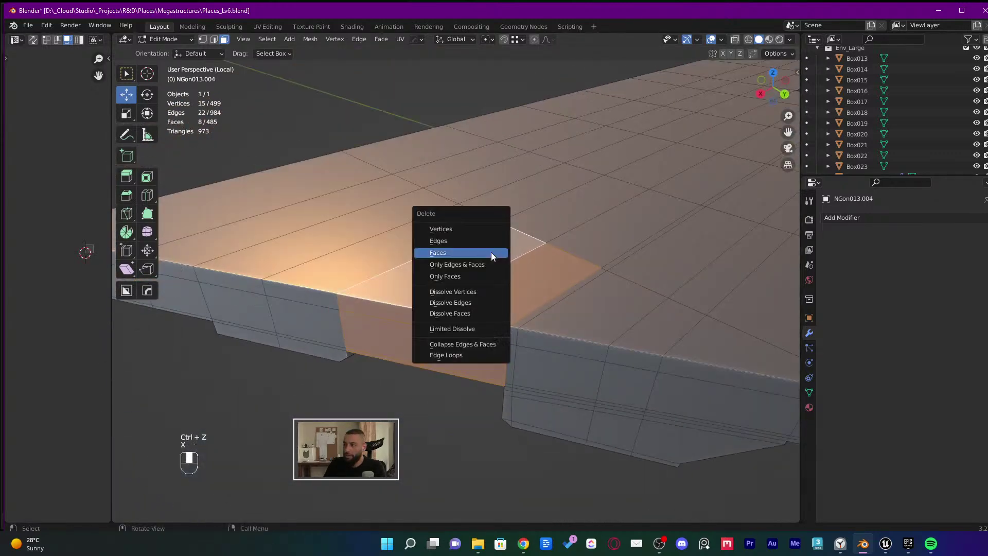
pyautogui.click(491, 252)
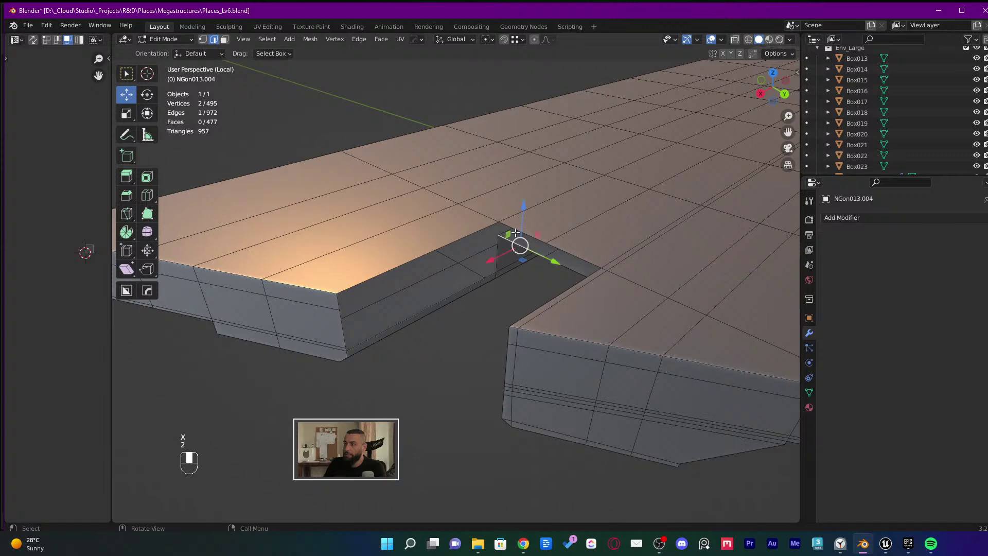
# Fill new faces across the gap's exposed edge, then grow an edge selection into a face strip
pyautogui.press('f')
pyautogui.press('f')
pyautogui.moveTo(566, 265); pyautogui.dragTo(572, 291, button='middle')
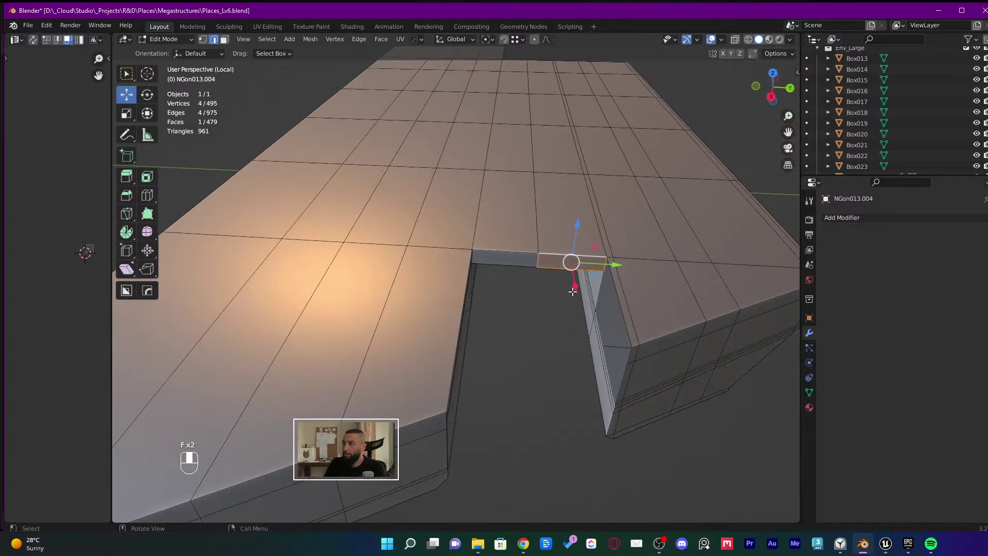
pyautogui.press('3')
pyautogui.hotkey('shift', 'z')
pyautogui.press('2')
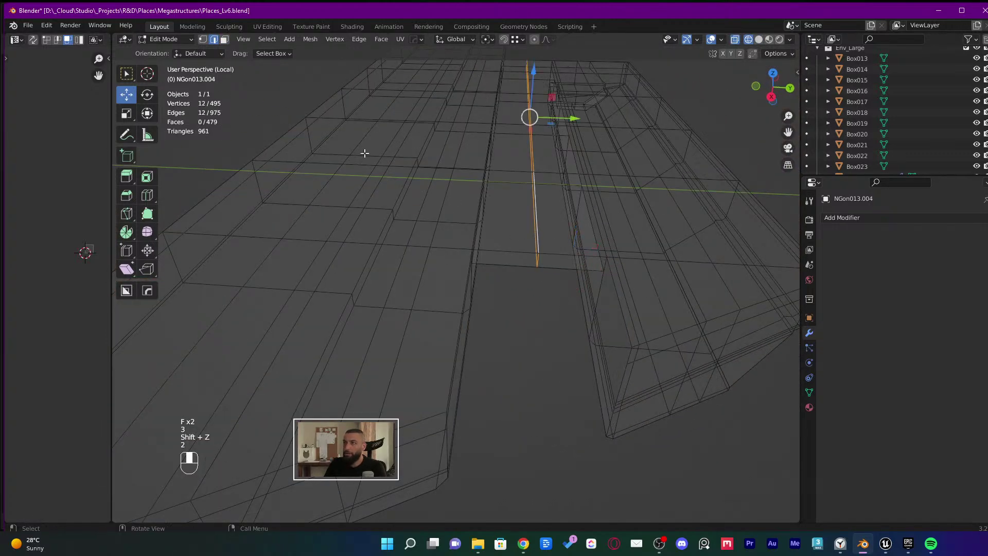
pyautogui.keyDown('ctrl'); pyautogui.click(224, 41); pyautogui.keyUp('ctrl')
pyautogui.press('Tab')
pyautogui.press('Tab')
pyautogui.hotkey('shift', 'z')
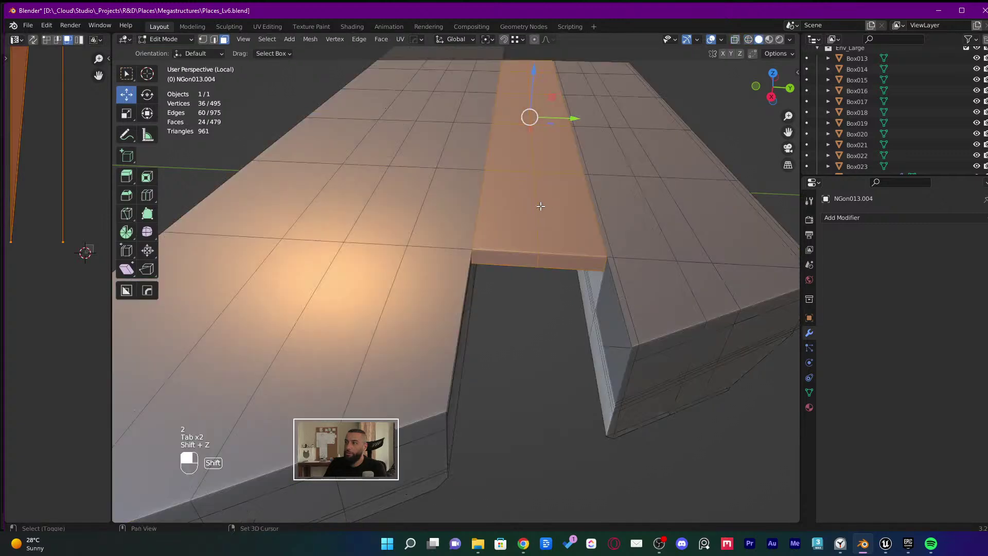
pyautogui.moveTo(538, 204); pyautogui.dragTo(480, 227, button='middle')
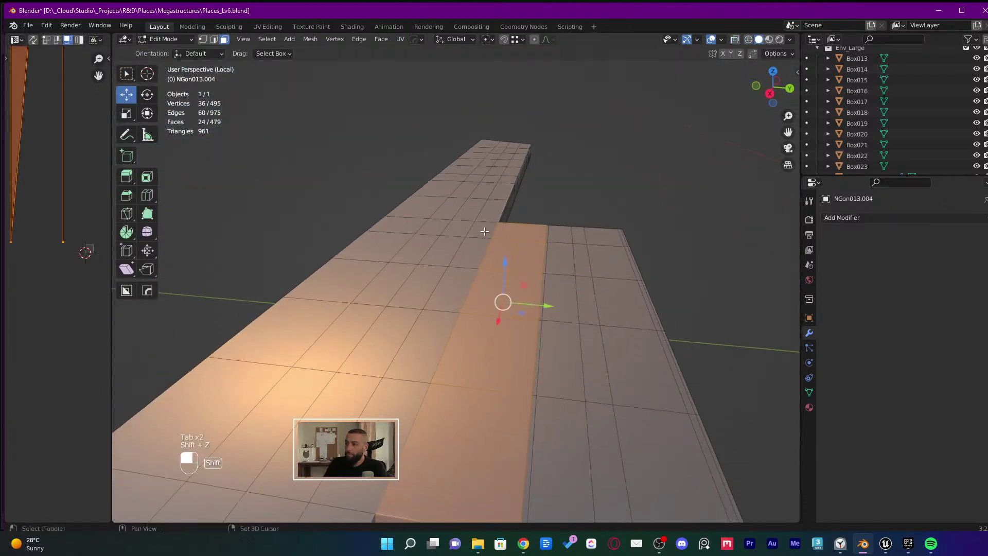
# Reselect the edge and grow it into a 24-face strip across the beam's top
pyautogui.press('2')
pyautogui.keyDown('shift'); pyautogui.moveTo(454, 424); pyautogui.dragTo(476, 406, button='middle'); pyautogui.keyUp('shift')
pyautogui.press('h')
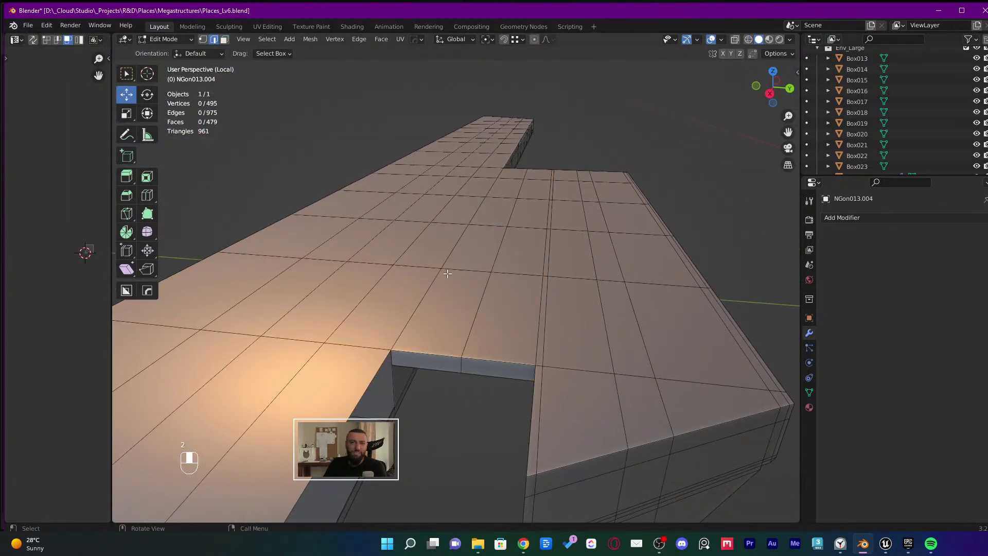
pyautogui.press('1')
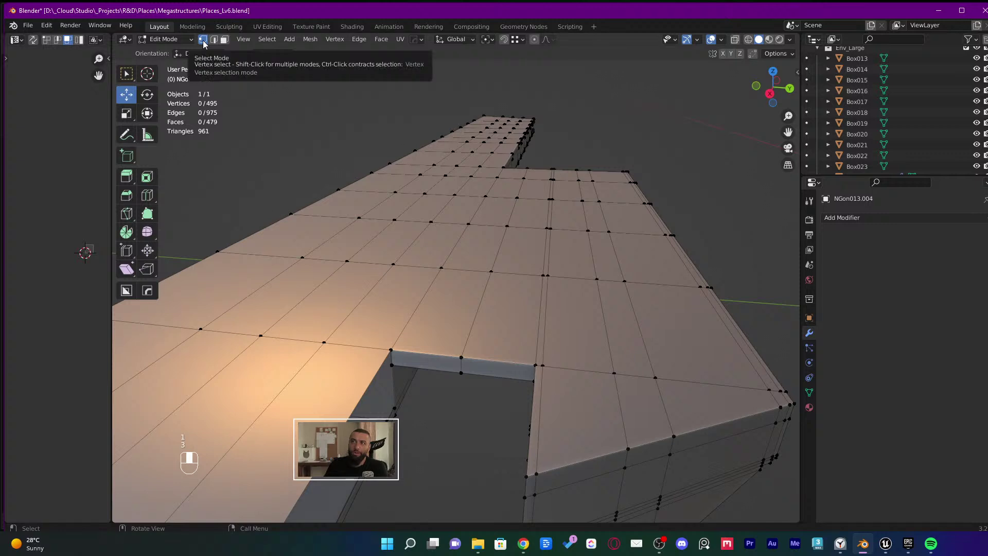
pyautogui.press('2')
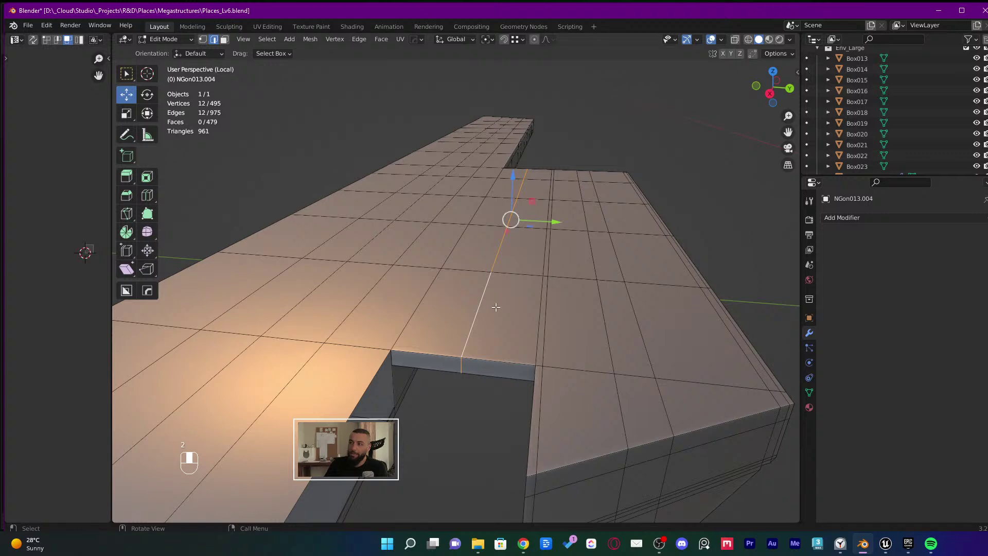
pyautogui.keyDown('ctrl'); pyautogui.click(225, 39); pyautogui.keyUp('ctrl')
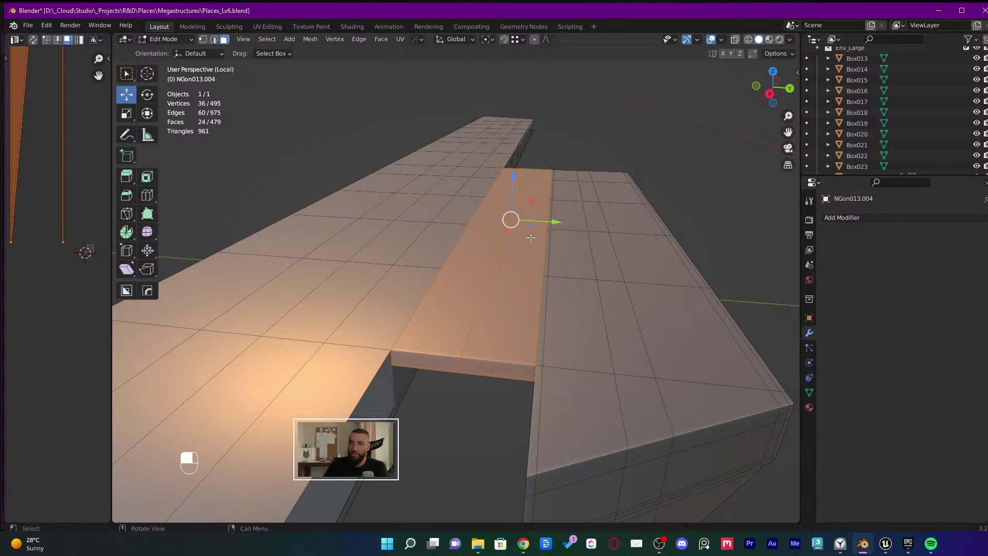
pyautogui.keyDown('shift'); pyautogui.moveTo(530, 237); pyautogui.dragTo(495, 275, button='middle'); pyautogui.keyUp('shift')
# Separate the selected strip into its own object and enter its mesh editing
pyautogui.press('p')
pyautogui.click(495, 275)
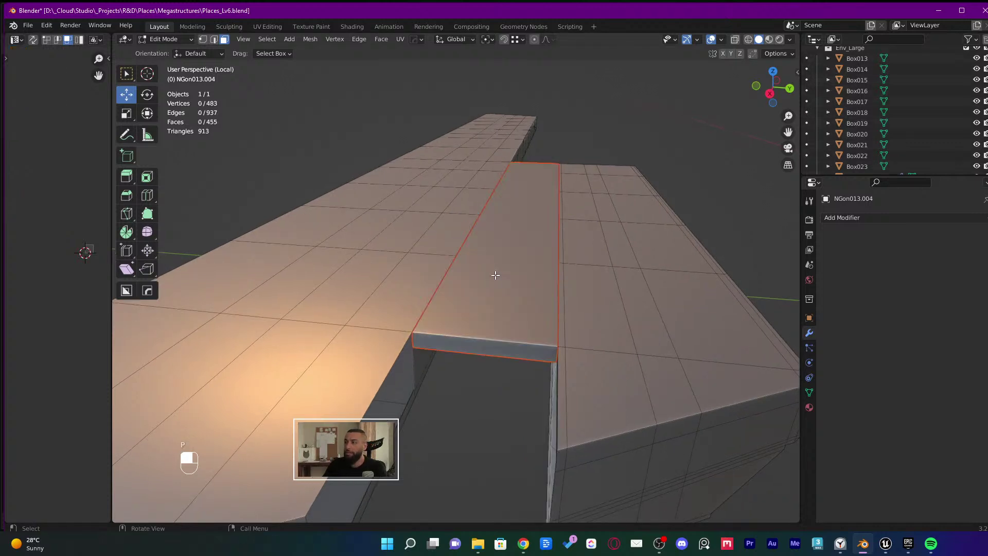
pyautogui.press('Tab')
pyautogui.click(504, 320)
pyautogui.press('Tab')
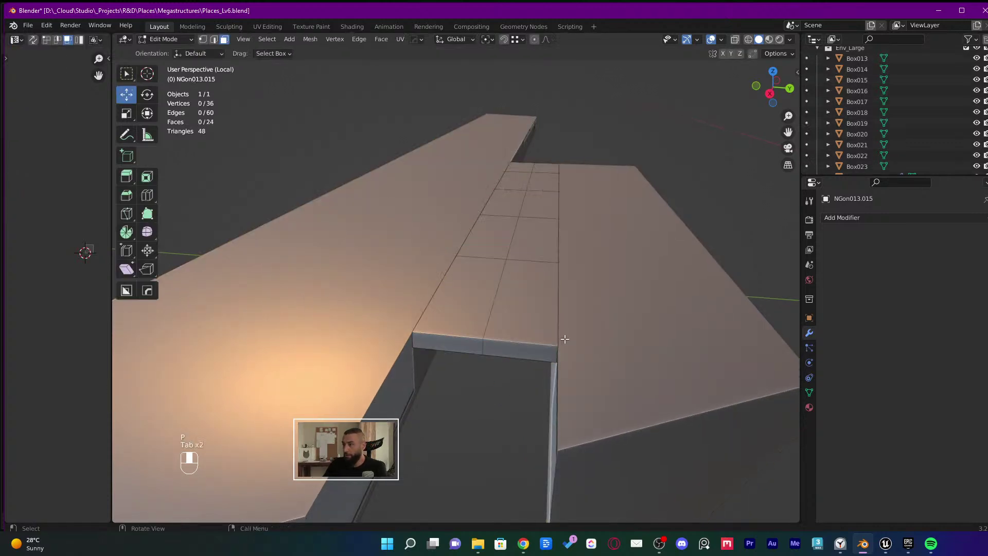
# Fill the separated strip's open side with new faces
pyautogui.moveTo(520, 332); pyautogui.dragTo(559, 357, button='middle')
pyautogui.press('2')
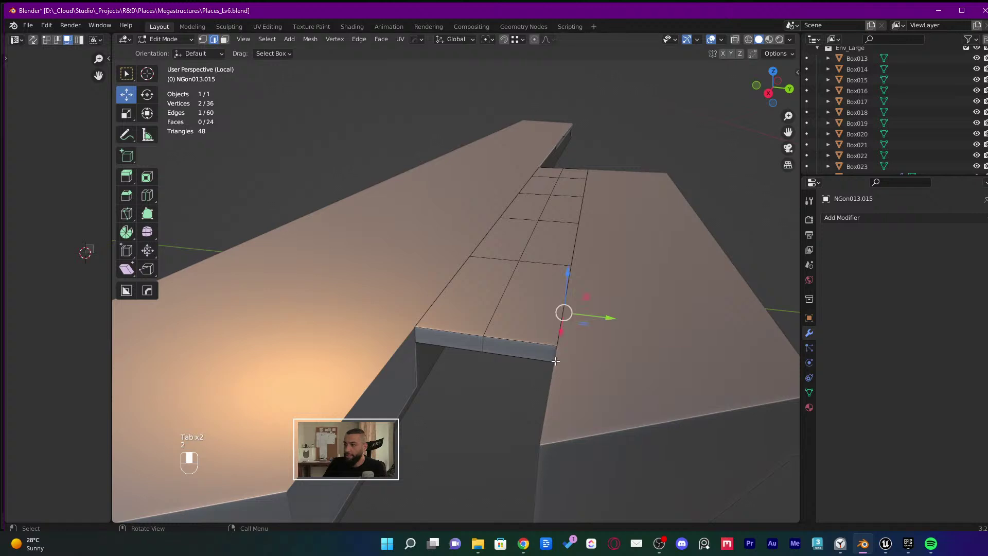
pyautogui.moveTo(557, 353); pyautogui.dragTo(585, 338, button='middle')
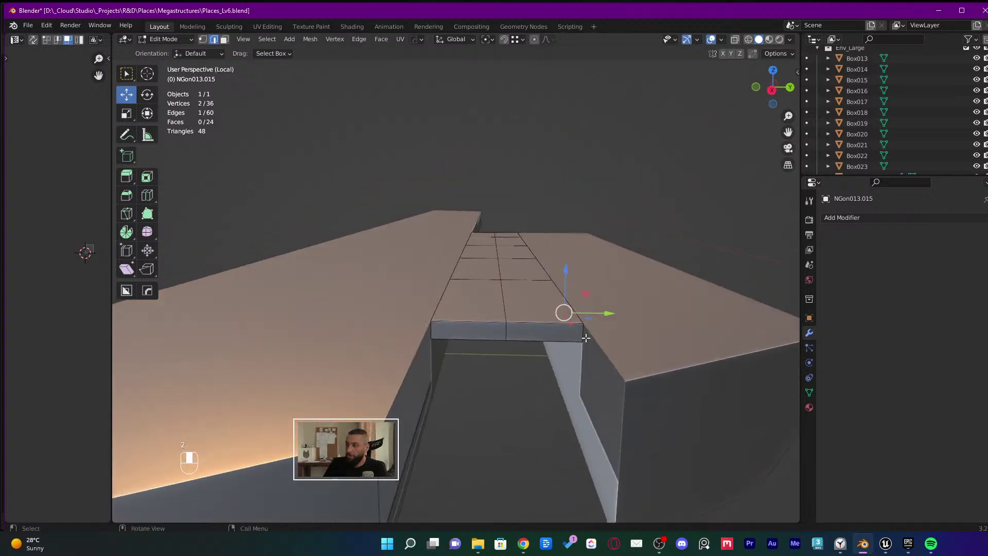
pyautogui.moveTo(637, 278); pyautogui.dragTo(538, 214, button='middle')
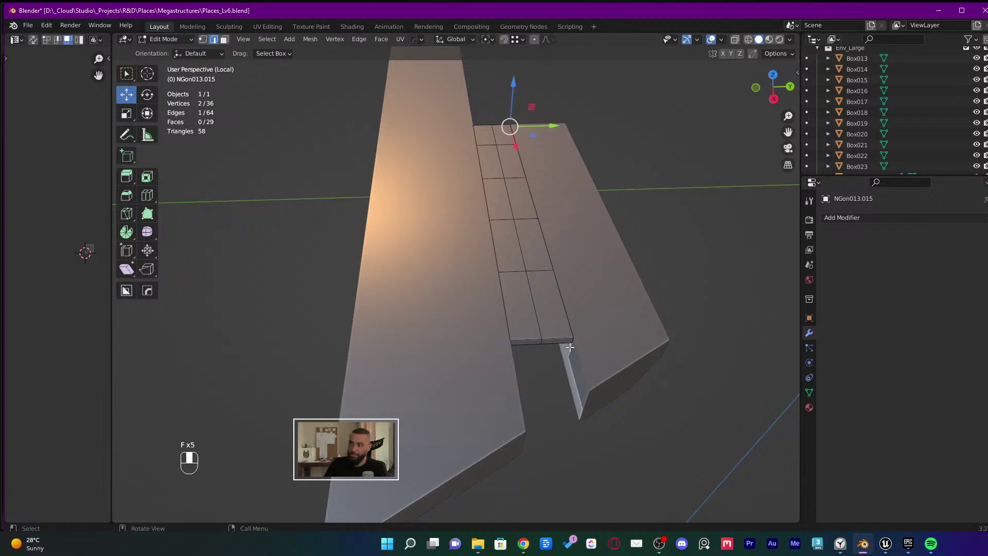
pyautogui.moveTo(517, 123); pyautogui.dragTo(358, 395, button='middle')
pyautogui.press('f')
pyautogui.press('f')
pyautogui.press('f')
pyautogui.press('f')
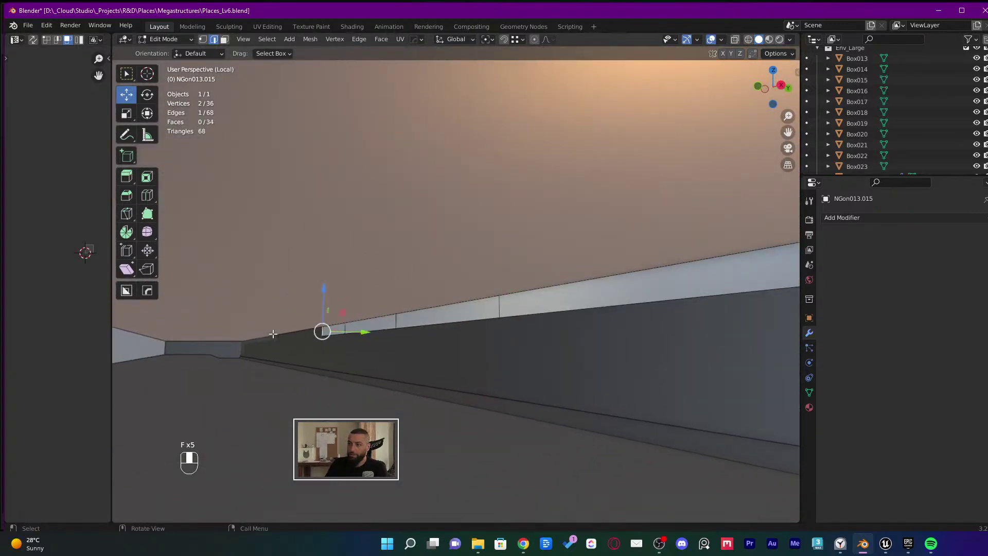
# Test-raise the strip object upward, then undo the move
pyautogui.press('Tab')
pyautogui.scroll(-5, 497, 342)
pyautogui.press('g')
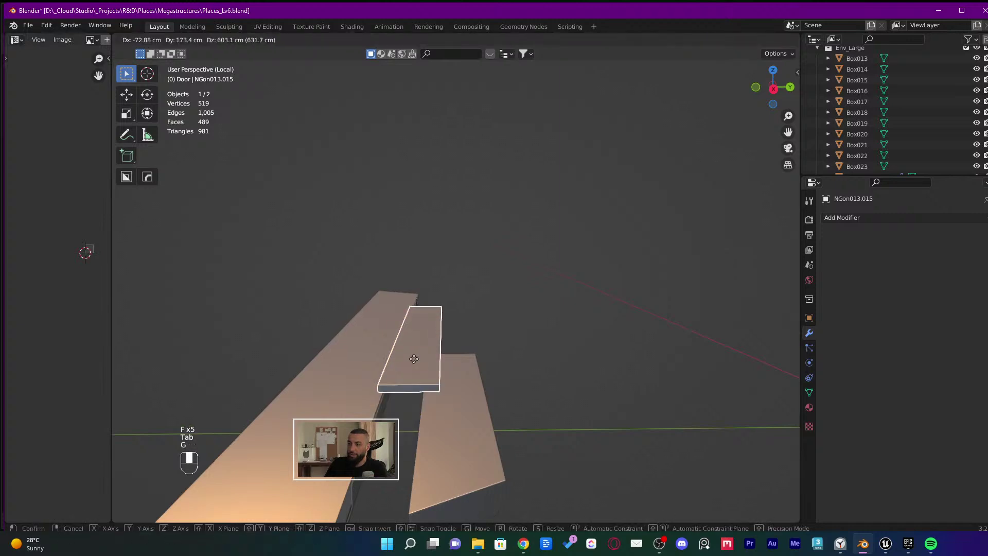
pyautogui.click(390, 311)
pyautogui.moveTo(390, 311); pyautogui.dragTo(525, 338, button='middle')
pyautogui.hotkey('ctrl', 'z')
# Save the scene to Places_Lv6.blend
pyautogui.hotkey('ctrl', 's')
pyautogui.moveTo(437, 376); pyautogui.dragTo(452, 275, button='middle')
pyautogui.hotkey('shift', 'z')
pyautogui.press('3')
pyautogui.hotkey('ctrl', 'z')
# Separate the ledge's lower strip into its own object, keeping the upper one selected
pyautogui.press('Tab')
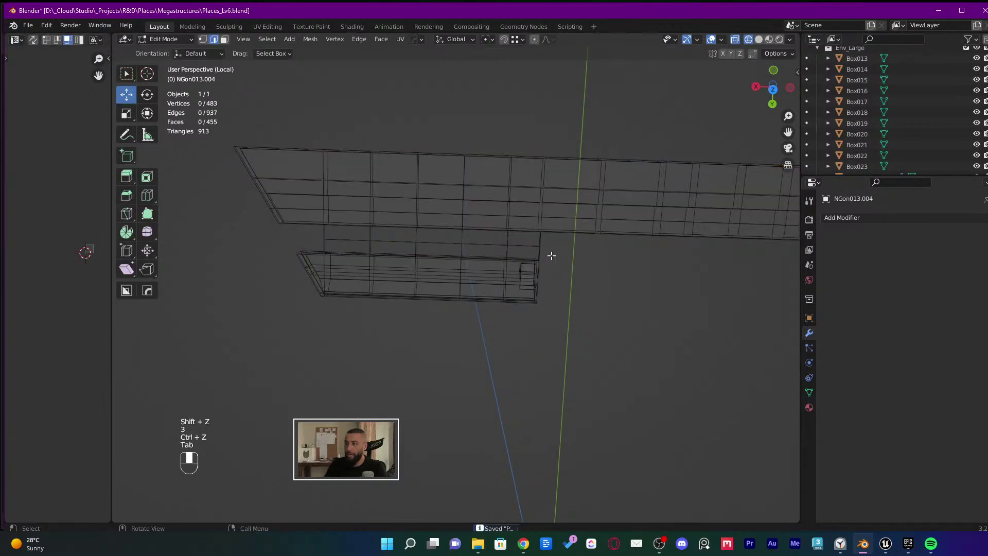
pyautogui.moveTo(562, 234); pyautogui.dragTo(202, 373)
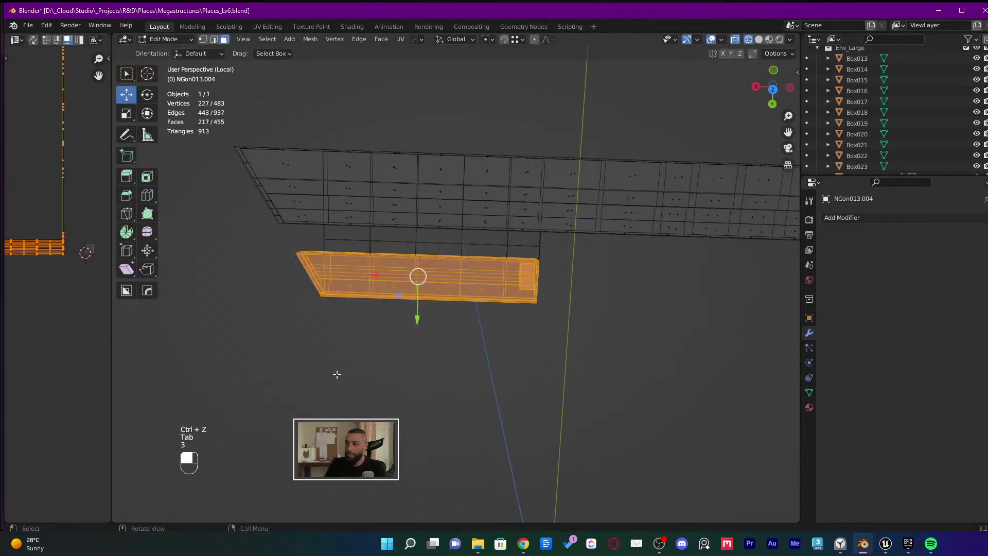
pyautogui.press('p')
pyautogui.click(345, 367)
pyautogui.moveTo(425, 337); pyautogui.dragTo(498, 353, button='middle')
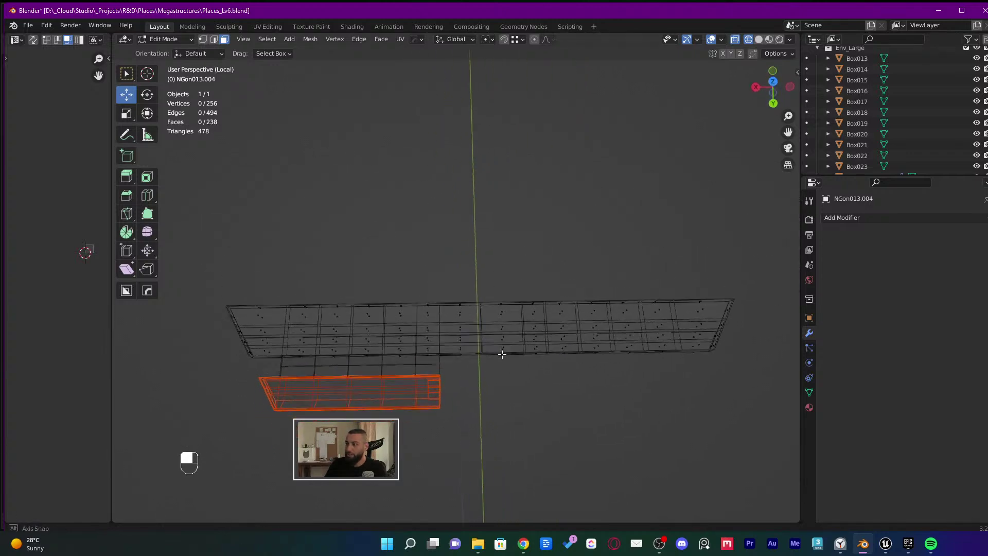
pyautogui.press('Tab')
pyautogui.click(650, 323)
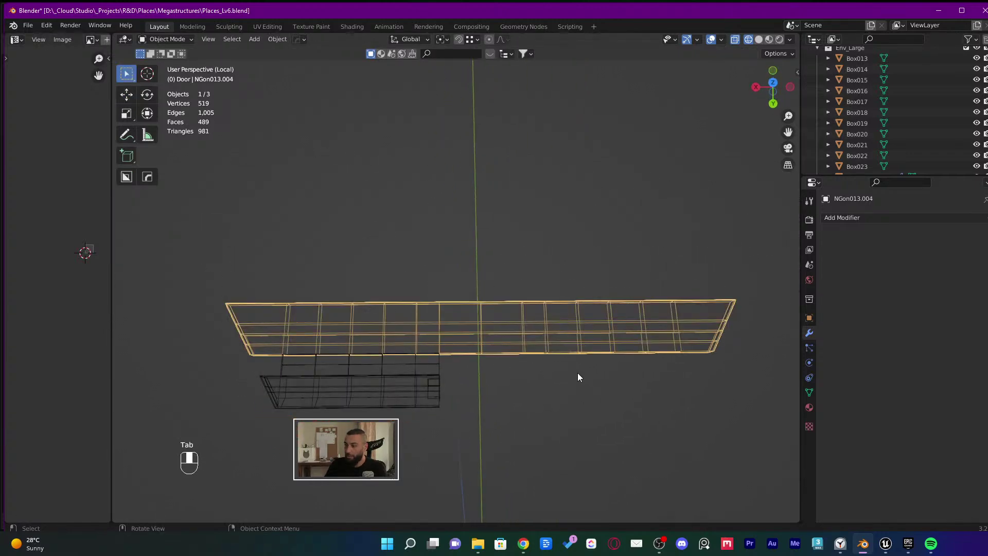
pyautogui.press('KP_Divide')
pyautogui.press('KP_Divide')
# Return to solid shading, edit the beam mesh, and select the edges at the beam end
pyautogui.press('Tab')
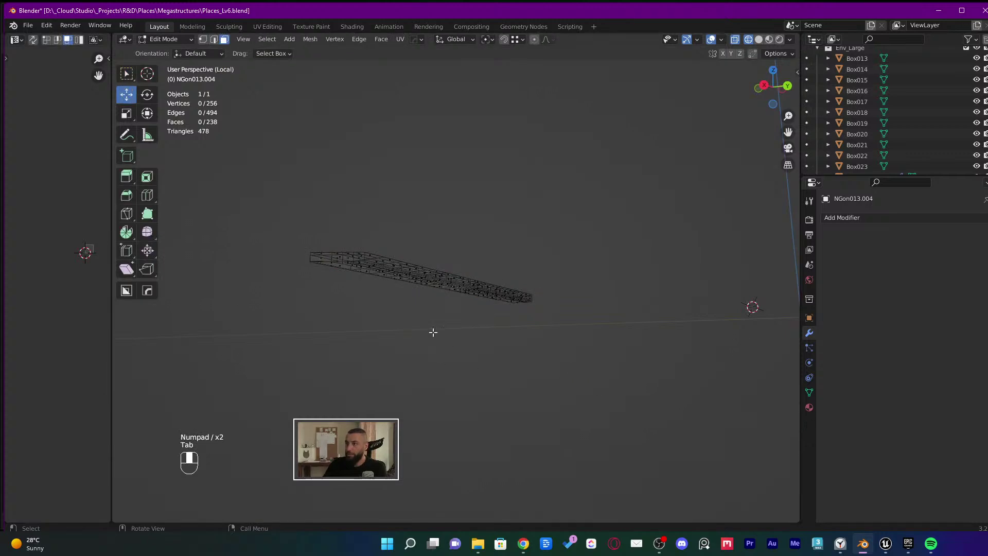
pyautogui.press('Tab')
pyautogui.moveTo(432, 332)
pyautogui.mouseDown(button='middle')
pyautogui.moveTo(425, 280)
pyautogui.moveTo(397, 257)
pyautogui.mouseUp(button='middle')
pyautogui.hotkey('shift', 'z')
pyautogui.scroll(5, 660, 273)
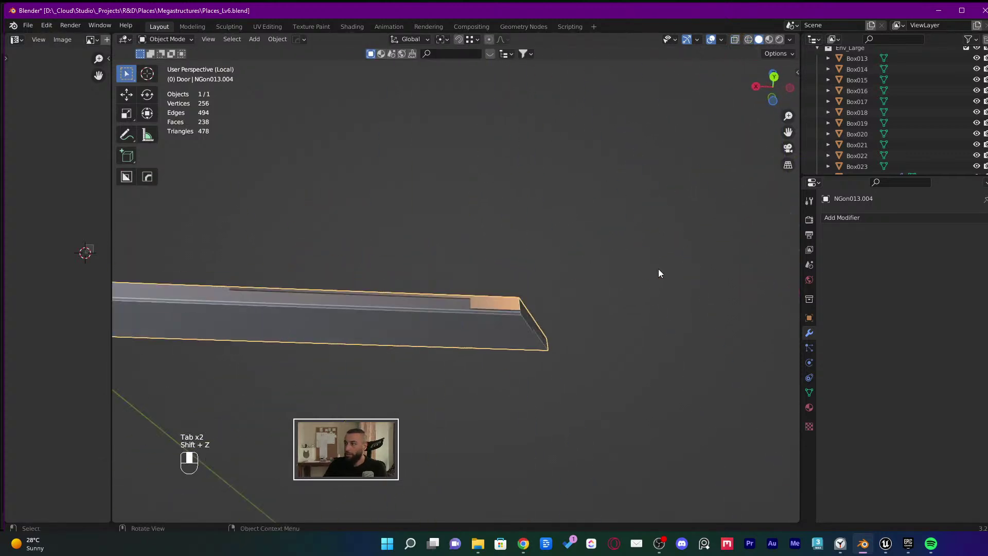
pyautogui.moveTo(658, 272); pyautogui.dragTo(422, 361, button='middle')
pyautogui.press('Tab')
pyautogui.press('2')
pyautogui.click(406, 359)
pyautogui.scroll(3, 391, 359)
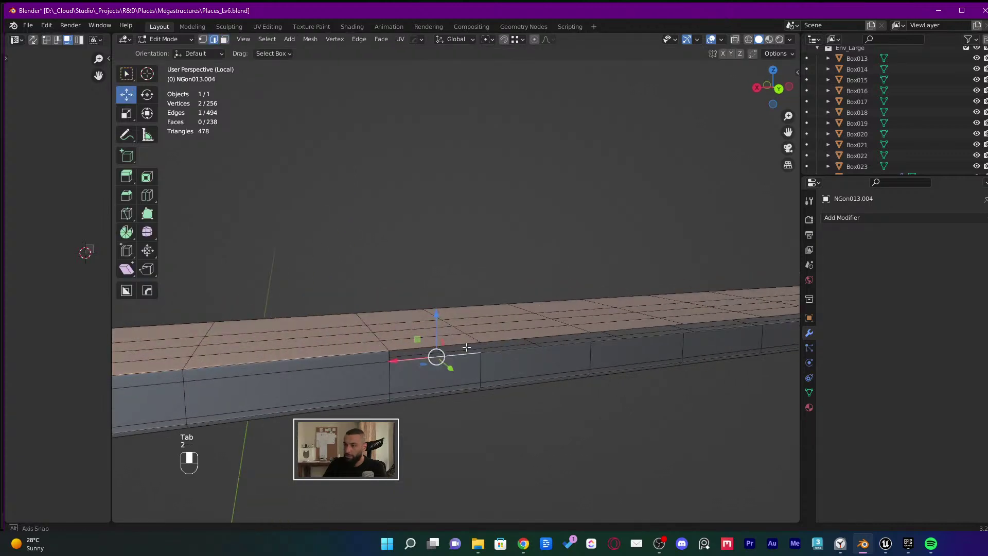
pyautogui.click(384, 349)
# Fill faces along the beam's open end, undoing the last two extra faces
pyautogui.press('f')
pyautogui.press('f')
pyautogui.press('f')
pyautogui.scroll(-3, 454, 366)
pyautogui.keyDown('shift'); pyautogui.moveTo(705, 379); pyautogui.dragTo(461, 386, button='middle'); pyautogui.keyUp('shift')
pyautogui.press('f')
pyautogui.press('f')
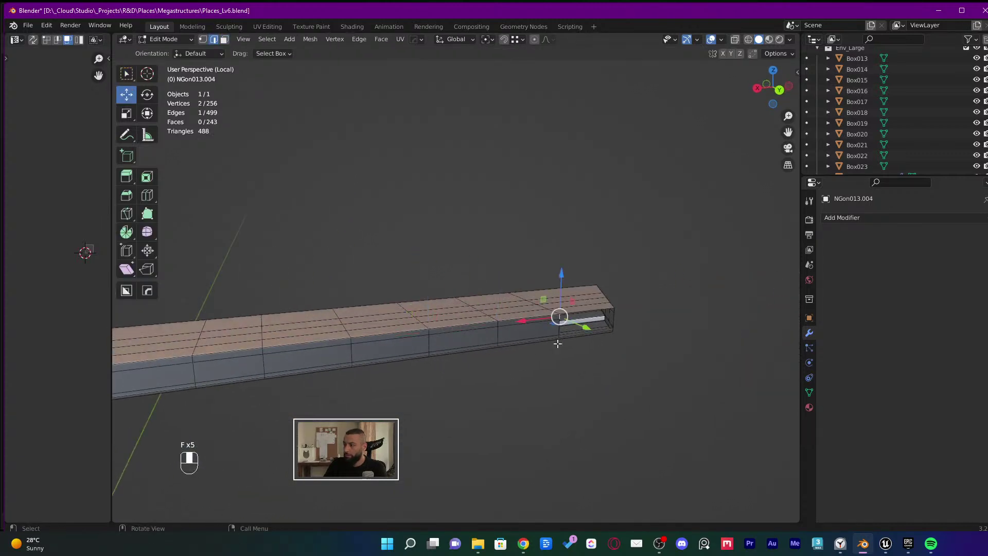
pyautogui.scroll(3, 557, 343)
pyautogui.moveTo(558, 343); pyautogui.dragTo(517, 337, button='middle')
pyautogui.press('f')
pyautogui.press('f')
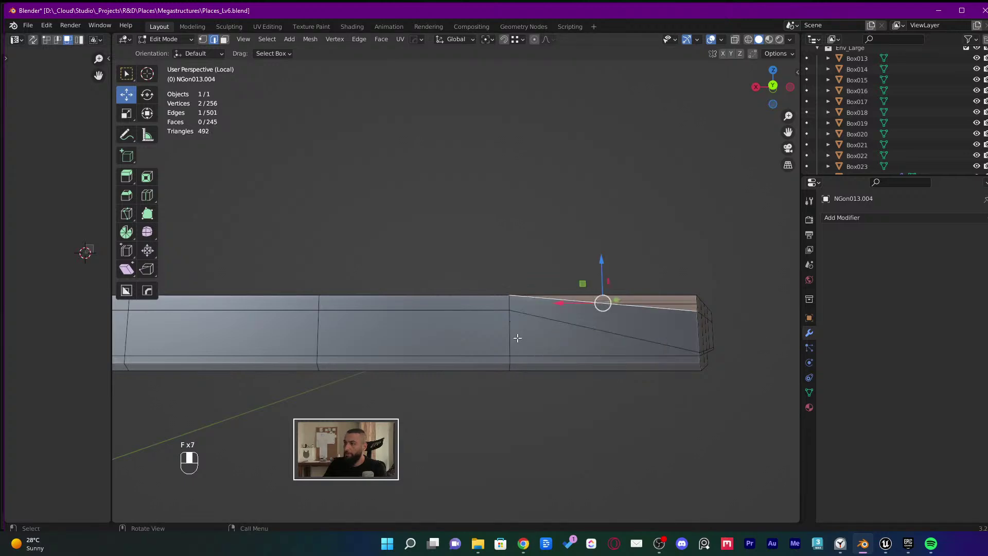
pyautogui.hotkey('ctrl', 'z')
pyautogui.hotkey('ctrl', 'z')
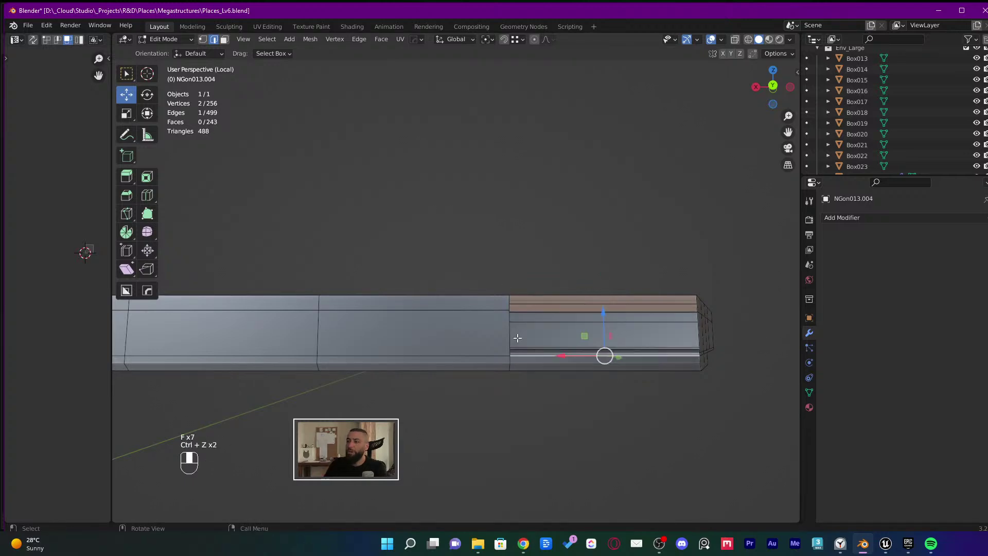
# Fill the remaining open gaps in the beam, then undo the extra face
pyautogui.moveTo(516, 338); pyautogui.dragTo(595, 292, button='middle')
pyautogui.press('f')
pyautogui.press('f')
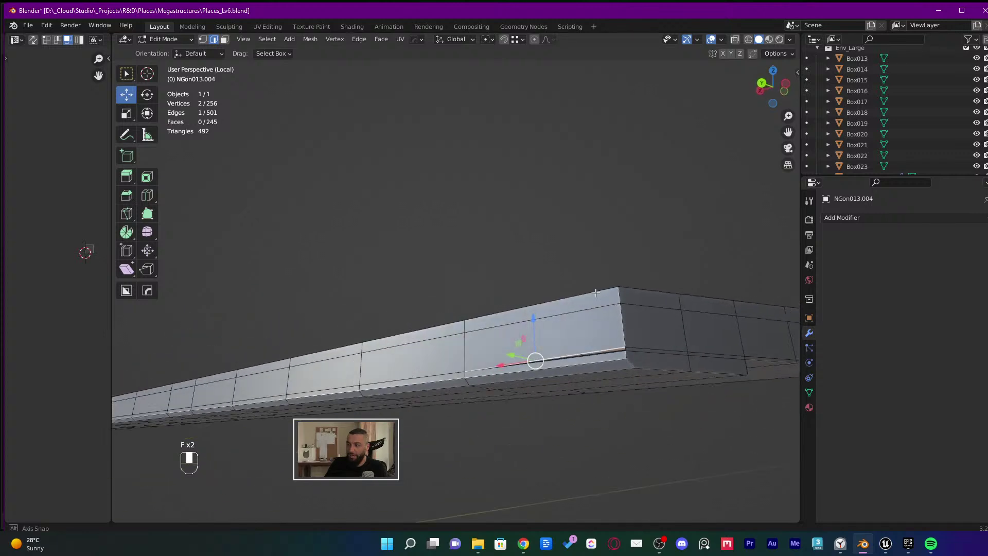
pyautogui.moveTo(569, 364); pyautogui.dragTo(610, 365, button='middle')
pyautogui.hotkey('ctrl', 'z')
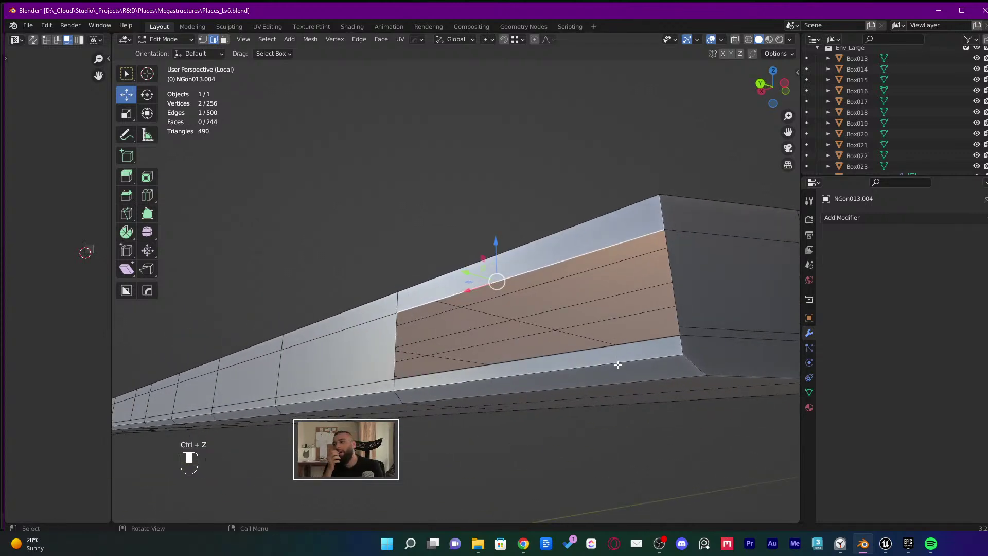
# Select the edge loop running along the ledge
pyautogui.click(885, 543)
pyautogui.click(863, 543)
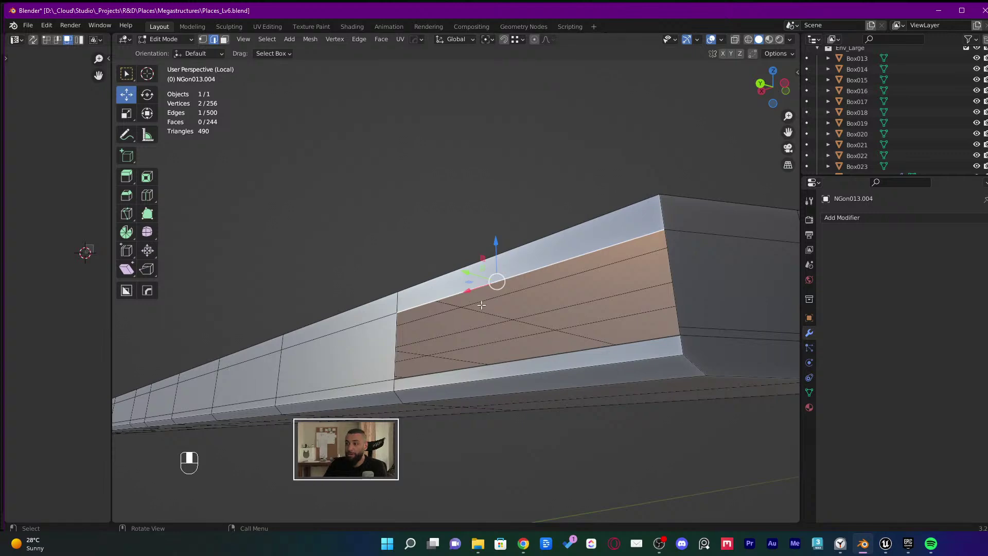
pyautogui.moveTo(481, 305); pyautogui.dragTo(539, 327, button='middle')
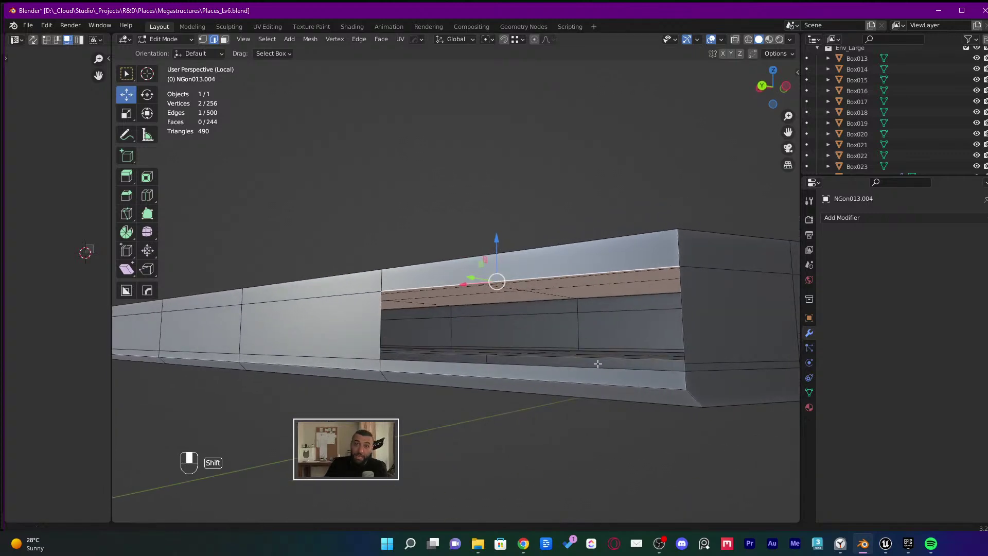
pyautogui.keyDown('shift'); pyautogui.moveTo(597, 364); pyautogui.dragTo(452, 326, button='middle'); pyautogui.keyUp('shift')
pyautogui.keyDown('alt'); pyautogui.click(617, 369); pyautogui.keyUp('alt')
# Dissolve the selected ledge edge loop using Dissolve Edges instead of Dissolve Vertices
pyautogui.press('x')
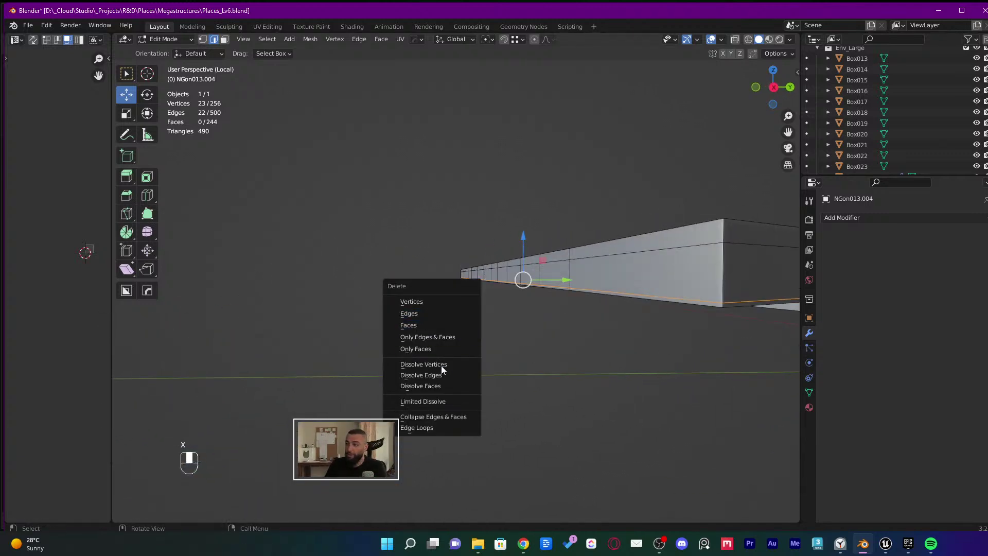
pyautogui.click(435, 364)
pyautogui.hotkey('ctrl', 'z')
pyautogui.press('x')
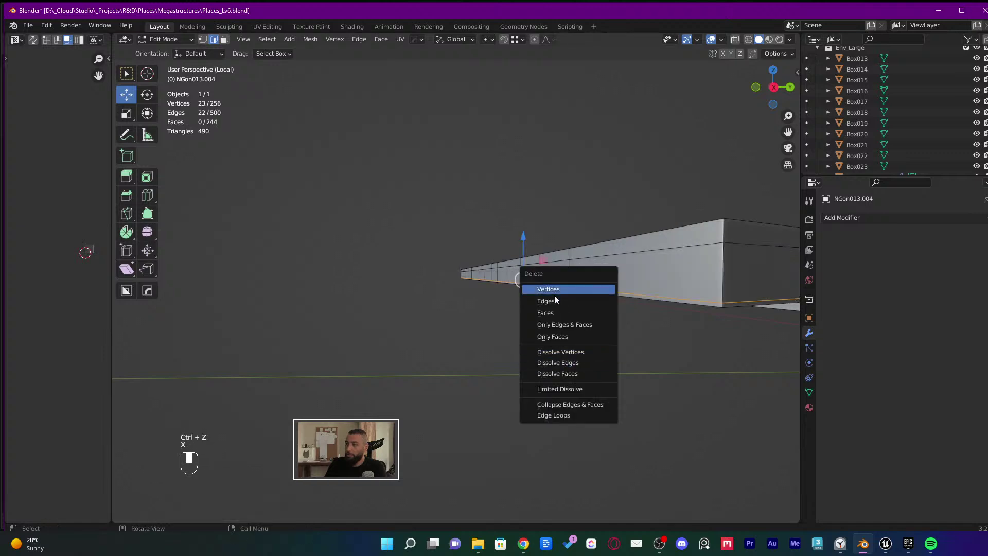
pyautogui.click(580, 363)
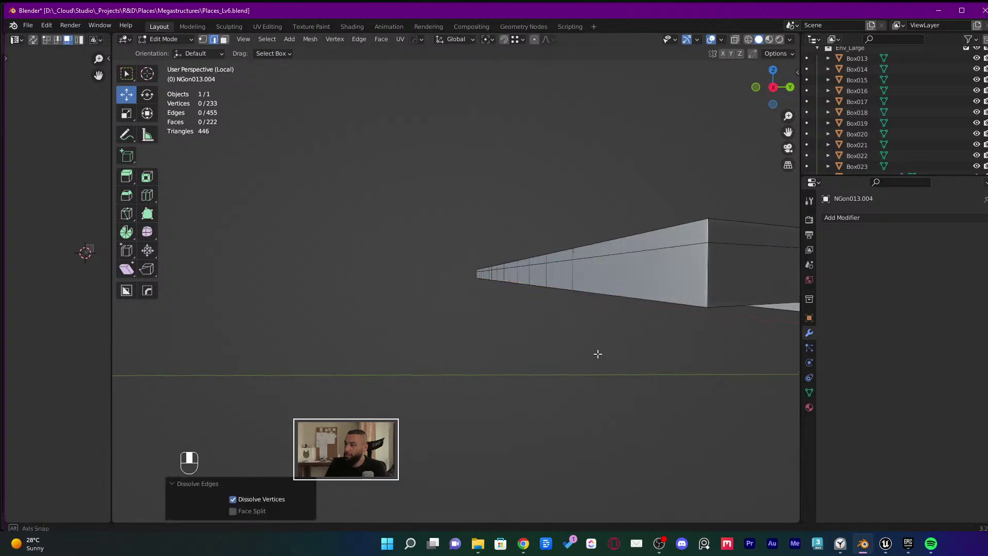
# Fill faces along the trim box's open side starting from an open edge
pyautogui.moveTo(597, 354); pyautogui.dragTo(470, 364, button='middle')
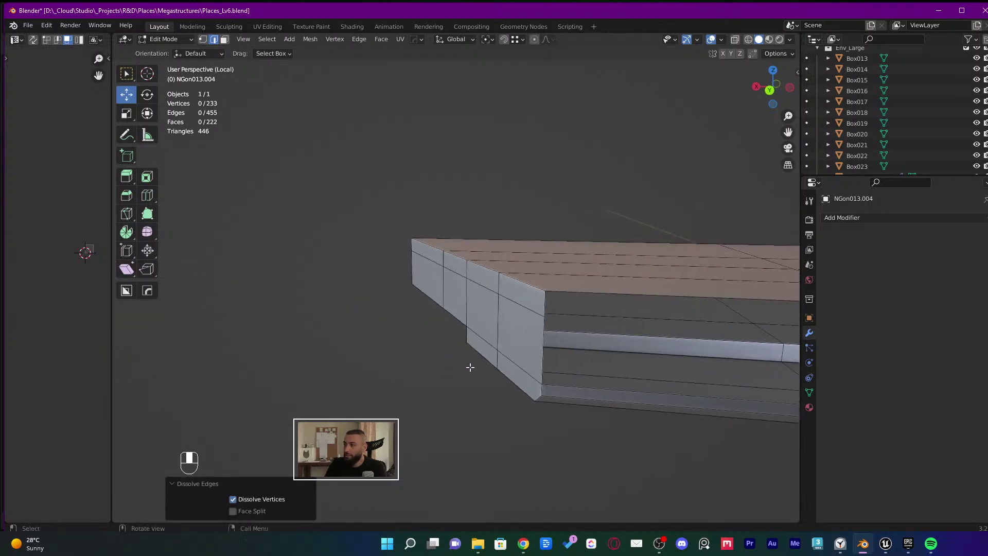
pyautogui.moveTo(578, 357); pyautogui.dragTo(476, 354, button='middle')
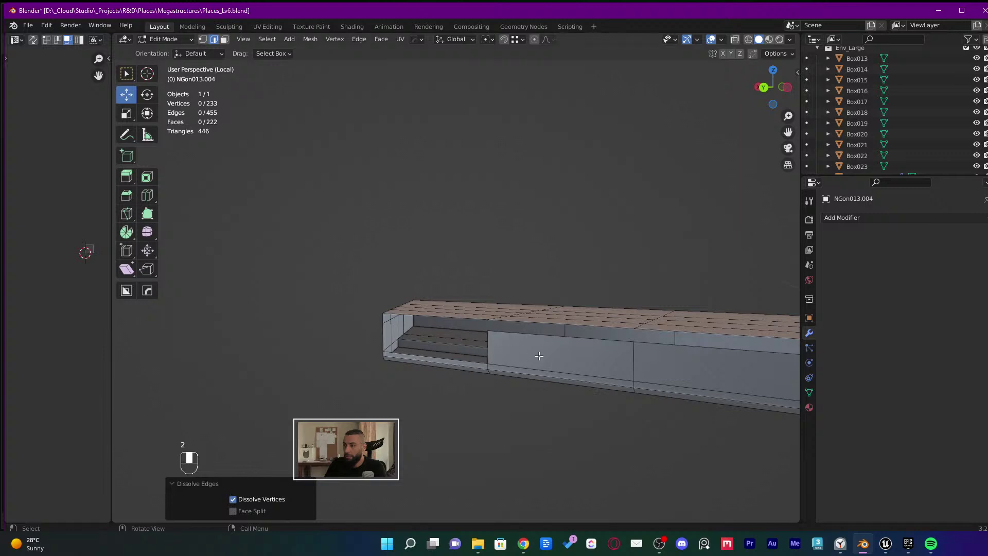
pyautogui.moveTo(538, 355); pyautogui.dragTo(611, 374, button='middle')
pyautogui.click(689, 383)
pyautogui.press('f')
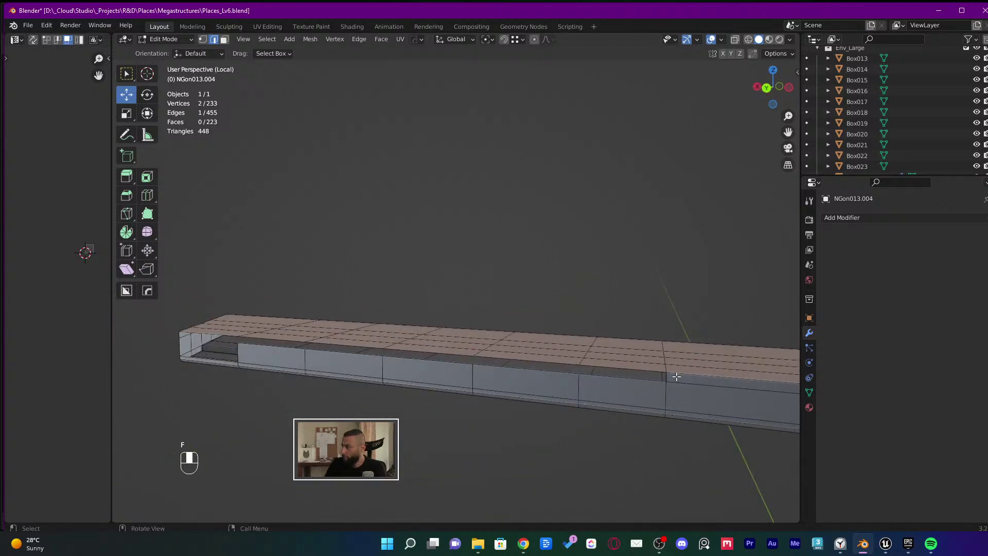
pyautogui.press('f')
pyautogui.press('f')
pyautogui.press('f')
pyautogui.press('f')
pyautogui.press('f')
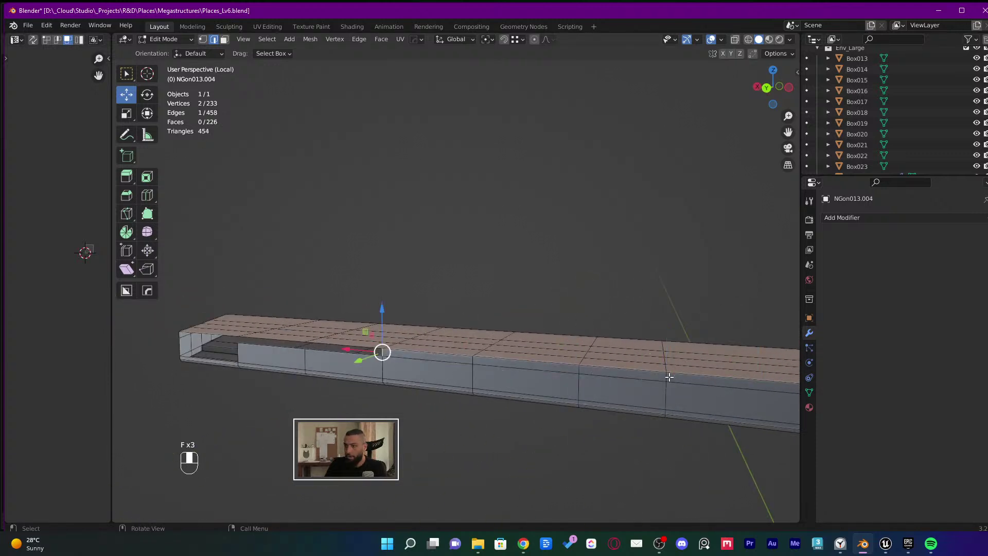
pyautogui.moveTo(664, 376); pyautogui.dragTo(528, 348, button='middle')
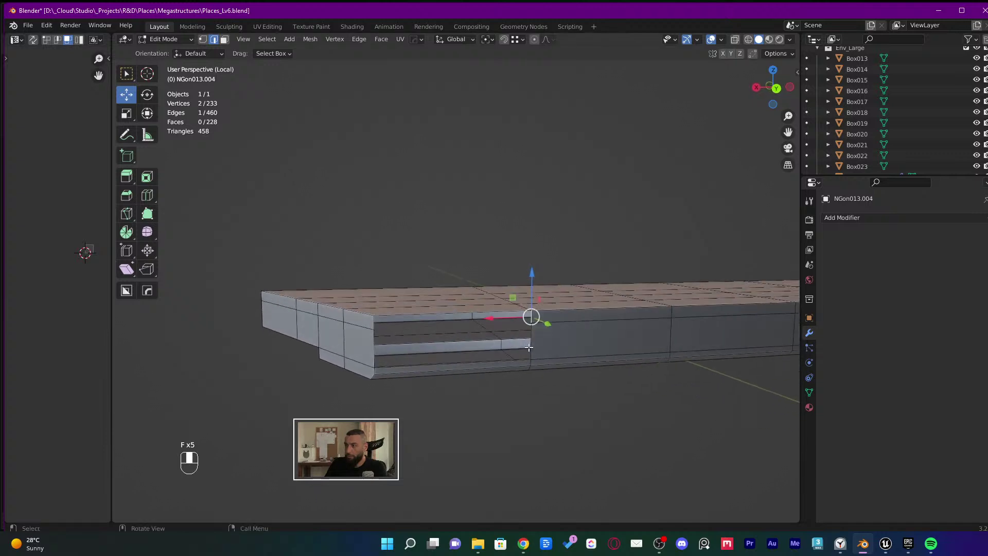
pyautogui.moveTo(468, 365); pyautogui.dragTo(552, 346, button='middle')
pyautogui.press('f')
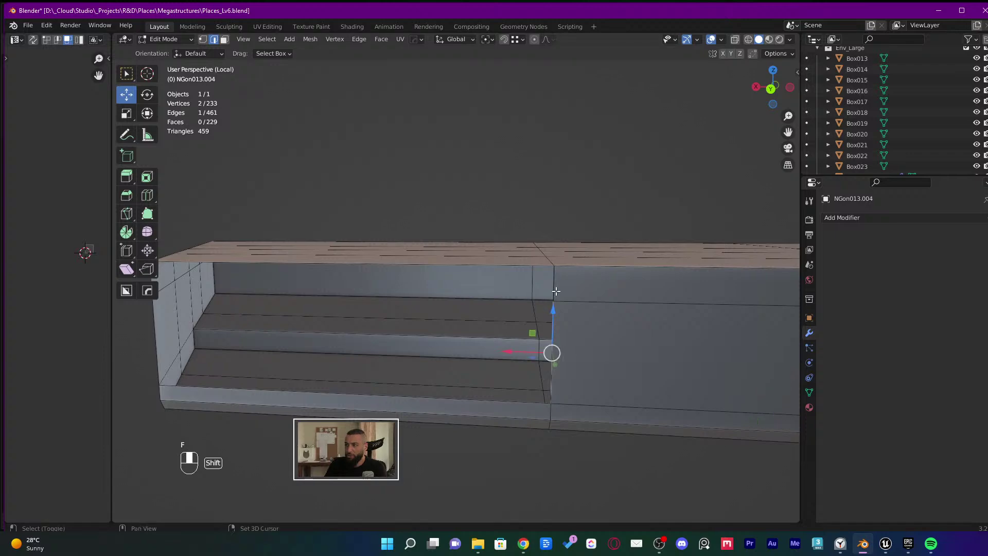
# Try sliding the box's vertical front edge along X, then undo it
pyautogui.keyDown('shift'); pyautogui.click(556, 291); pyautogui.keyUp('shift')
pyautogui.moveTo(556, 291); pyautogui.dragTo(648, 285, button='middle')
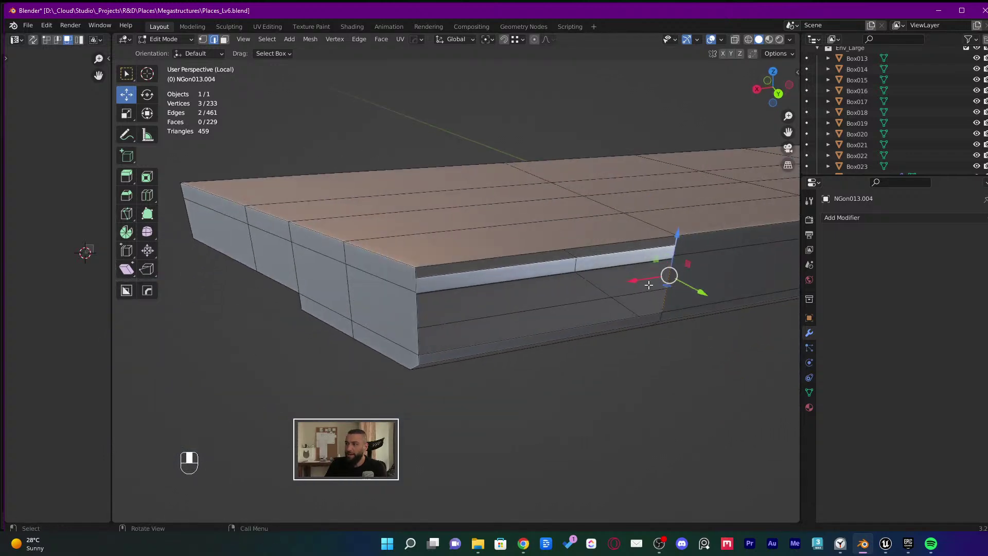
pyautogui.hotkey('ctrl', 'z')
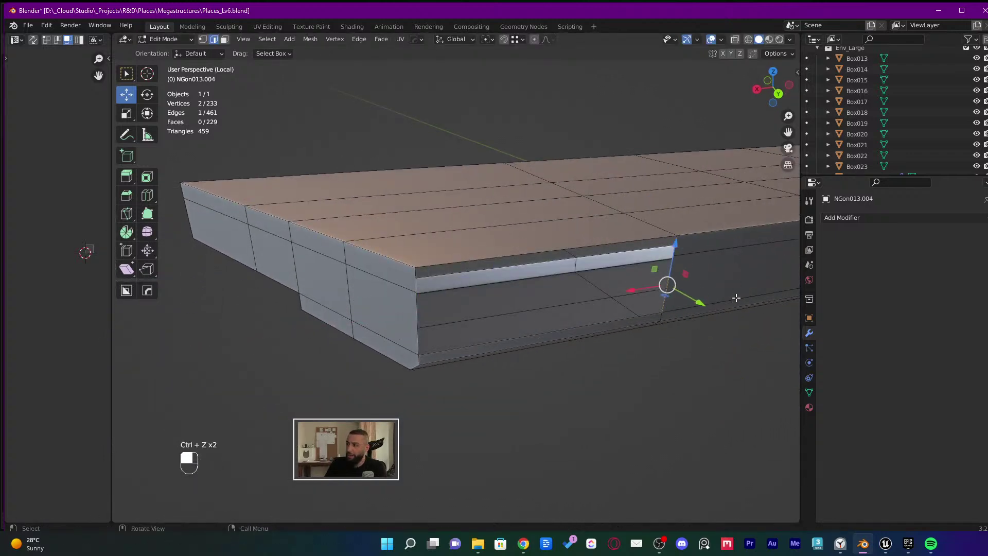
pyautogui.moveTo(736, 298); pyautogui.dragTo(675, 335, button='middle')
pyautogui.click(636, 295)
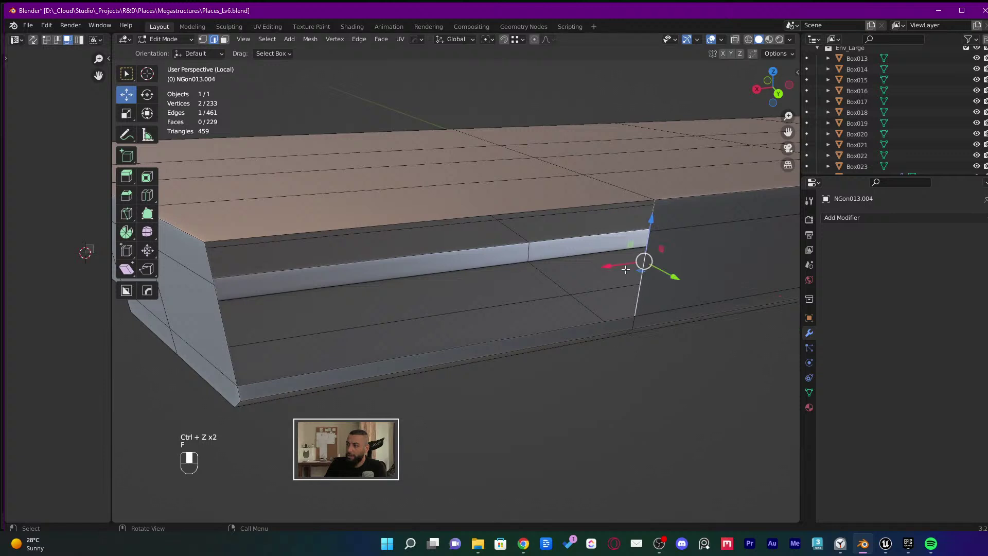
pyautogui.moveTo(612, 263); pyautogui.dragTo(478, 257)
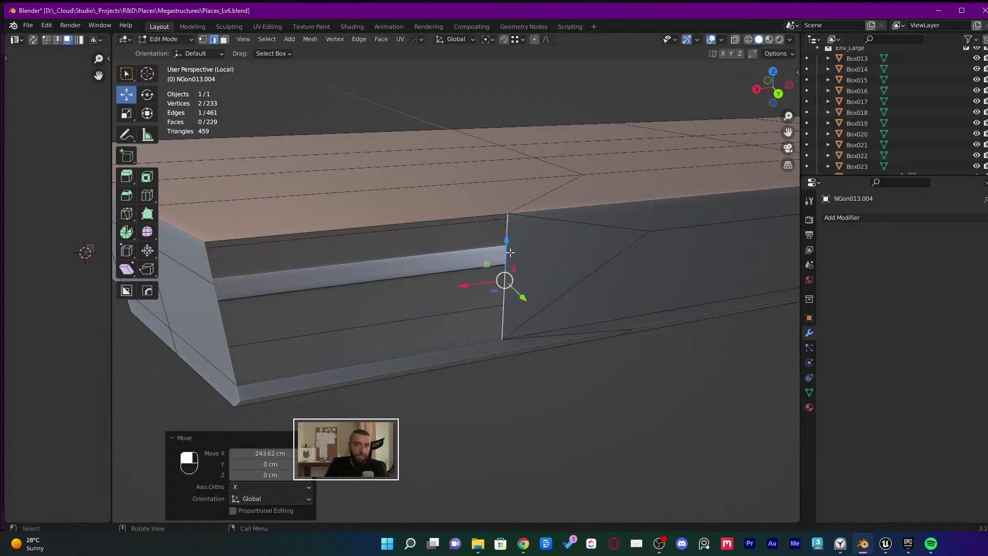
pyautogui.hotkey('ctrl', 'z')
pyautogui.hotkey('ctrl', 'z')
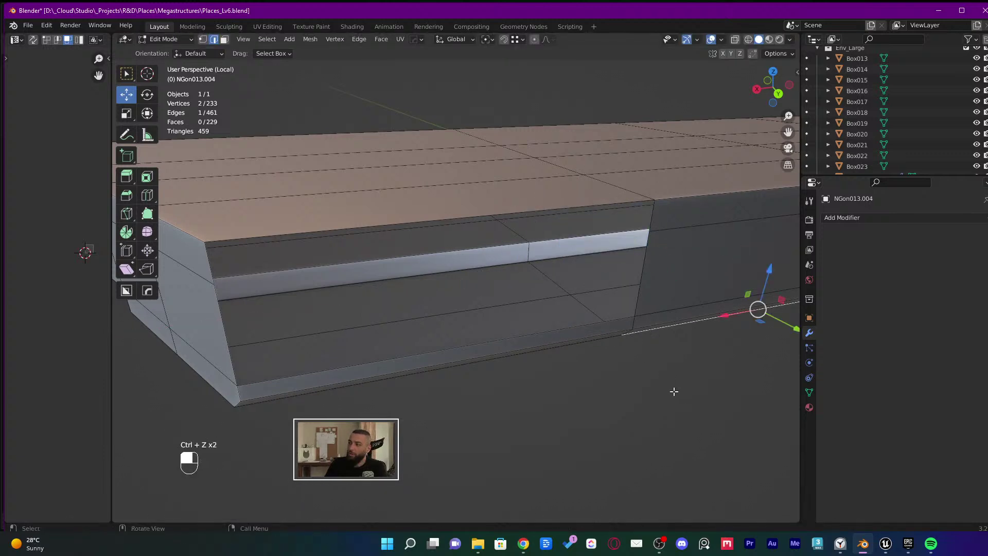
# Try filling the box front between its lower and vertical corner edges, undoing each attempt
pyautogui.click(555, 327)
pyautogui.moveTo(515, 334); pyautogui.dragTo(387, 364, button='middle')
pyautogui.press('f')
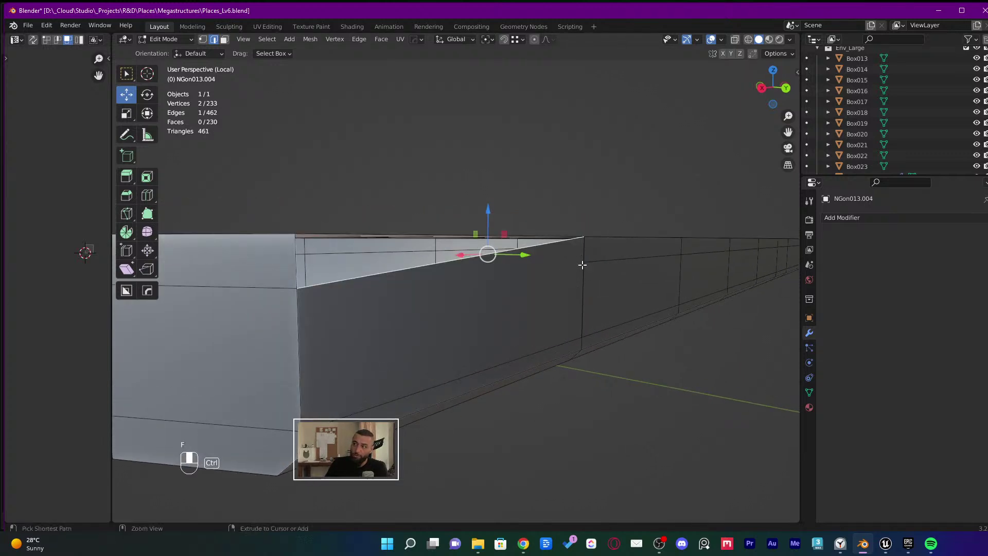
pyautogui.hotkey('ctrl', 'z')
pyautogui.hotkey('ctrl', 'z')
pyautogui.hotkey('ctrl', 'z')
pyautogui.hotkey('ctrl', 'z')
pyautogui.hotkey('ctrl', 'z')
pyautogui.hotkey('ctrl', 'z')
pyautogui.hotkey('ctrl', 'z')
pyautogui.hotkey('ctrl', 'z')
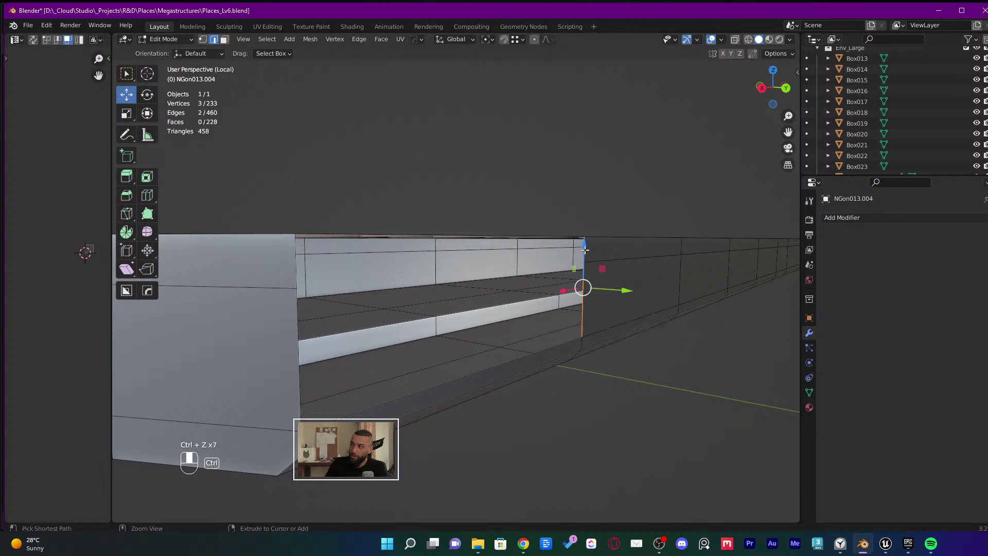
pyautogui.press('f')
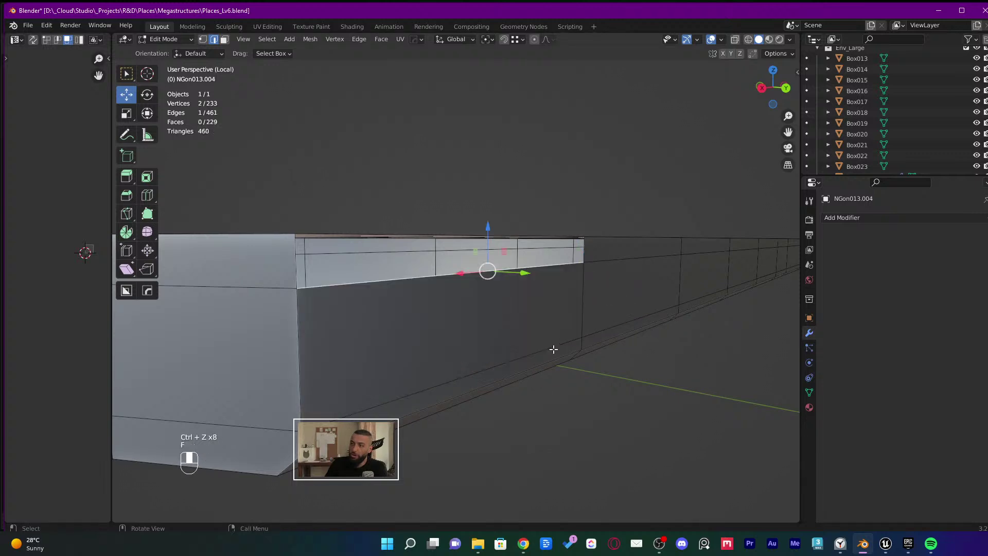
pyautogui.hotkey('ctrl', 'z')
pyautogui.keyDown('shift'); pyautogui.click(584, 250); pyautogui.keyUp('shift')
pyautogui.press('f')
pyautogui.moveTo(583, 250); pyautogui.dragTo(564, 298, button='middle')
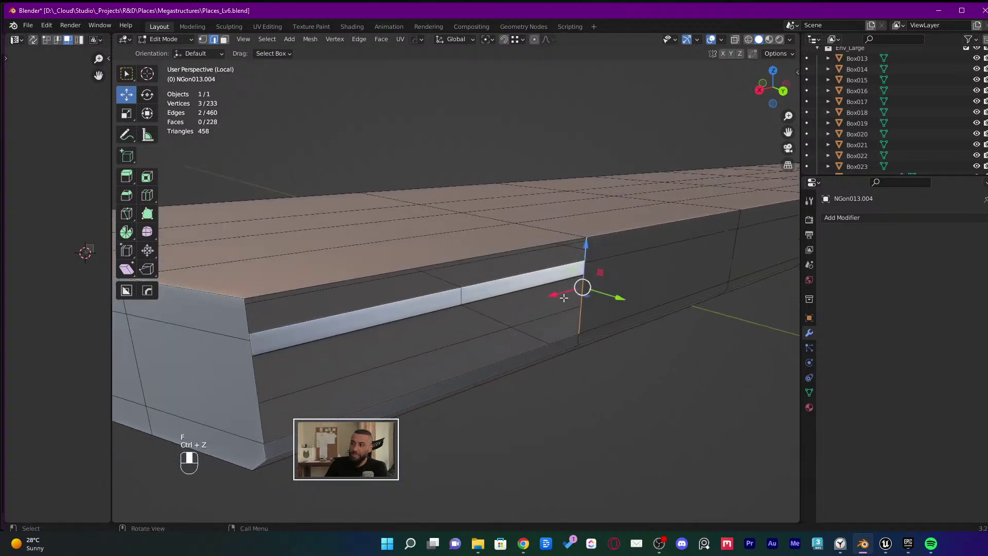
pyautogui.hotkey('ctrl', 'z')
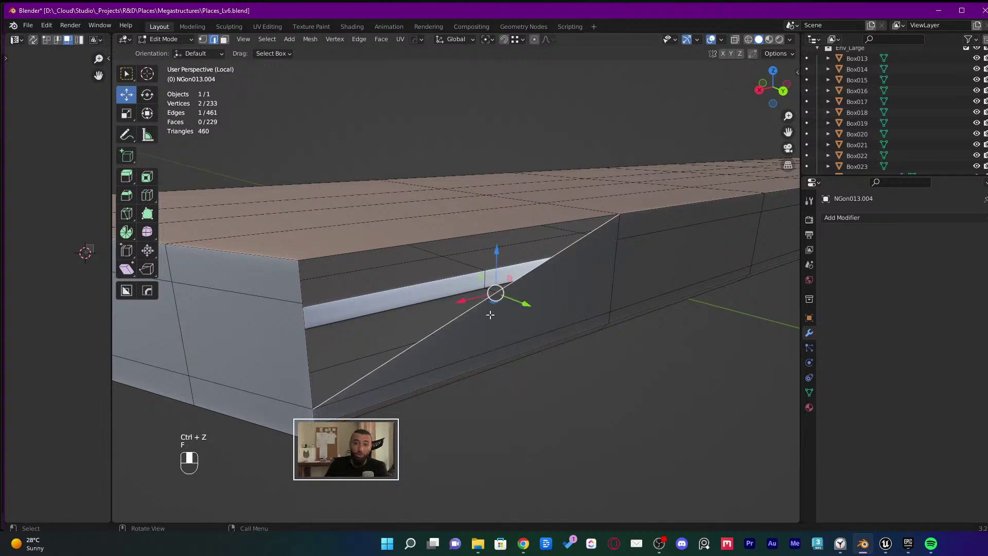
# Fill the box front with a new face and select its diagonal edge
pyautogui.press('f')
pyautogui.moveTo(489, 313); pyautogui.dragTo(534, 326, button='middle')
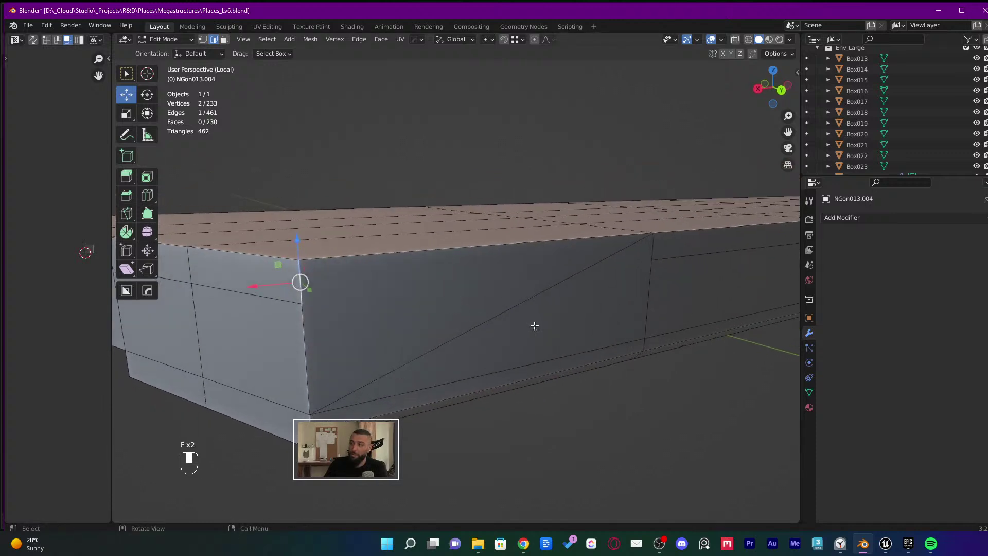
pyautogui.press('2')
pyautogui.click(512, 309)
# Dissolve the diagonal edge and join the two front corner vertices with a new edge
pyautogui.press('x')
pyautogui.click(512, 310)
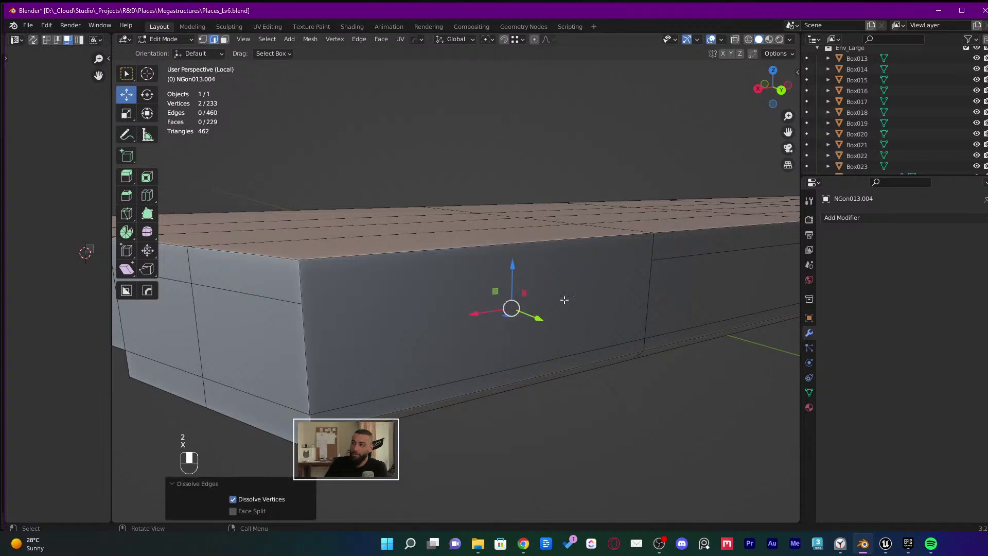
pyautogui.press('1')
pyautogui.click(649, 259)
pyautogui.keyDown('shift'); pyautogui.click(301, 303); pyautogui.keyUp('shift')
pyautogui.press('j')
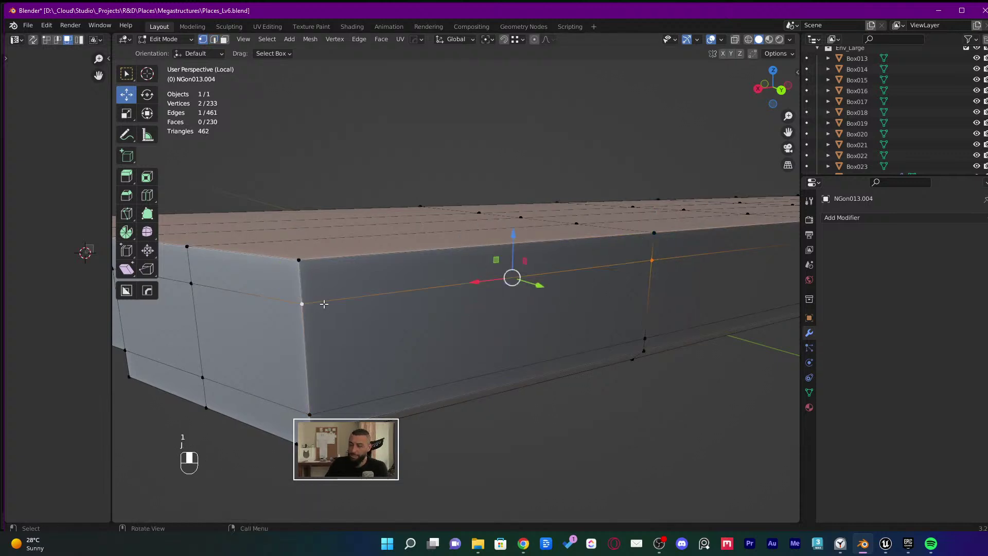
pyautogui.click(489, 435)
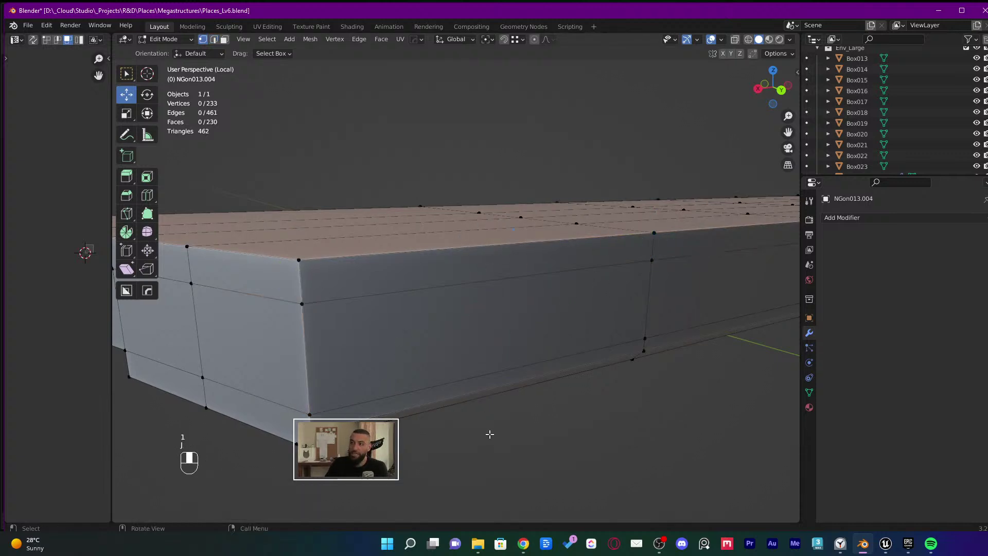
# Delete the two front faces of the ledge box
pyautogui.press('3')
pyautogui.click(414, 268)
pyautogui.keyDown('shift'); pyautogui.click(419, 335); pyautogui.keyUp('shift')
pyautogui.press('x')
pyautogui.click(397, 277)
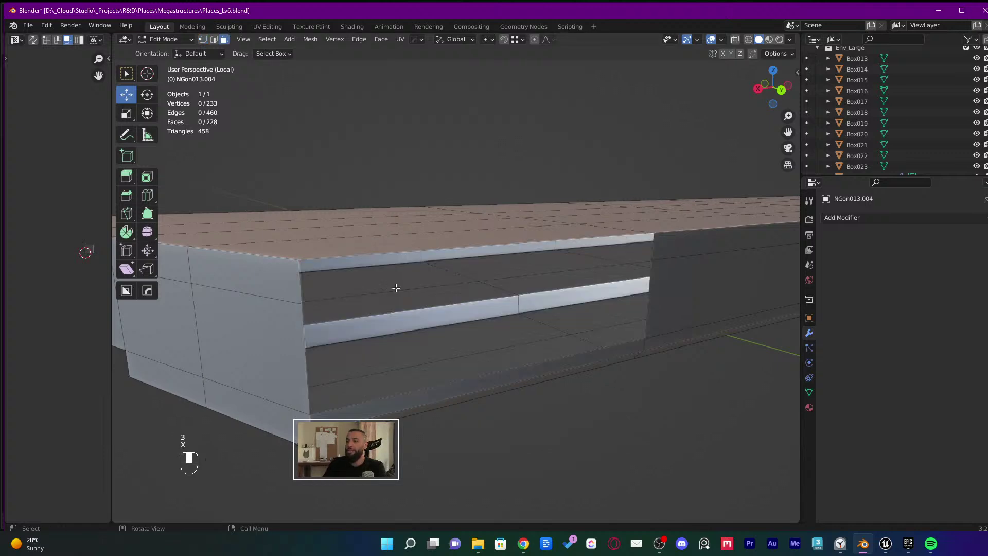
# Select the ledge edges around the gap, fill it with new faces, and return to Object Mode
pyautogui.press('2')
pyautogui.click(546, 365)
pyautogui.moveTo(520, 371); pyautogui.dragTo(509, 361, button='middle')
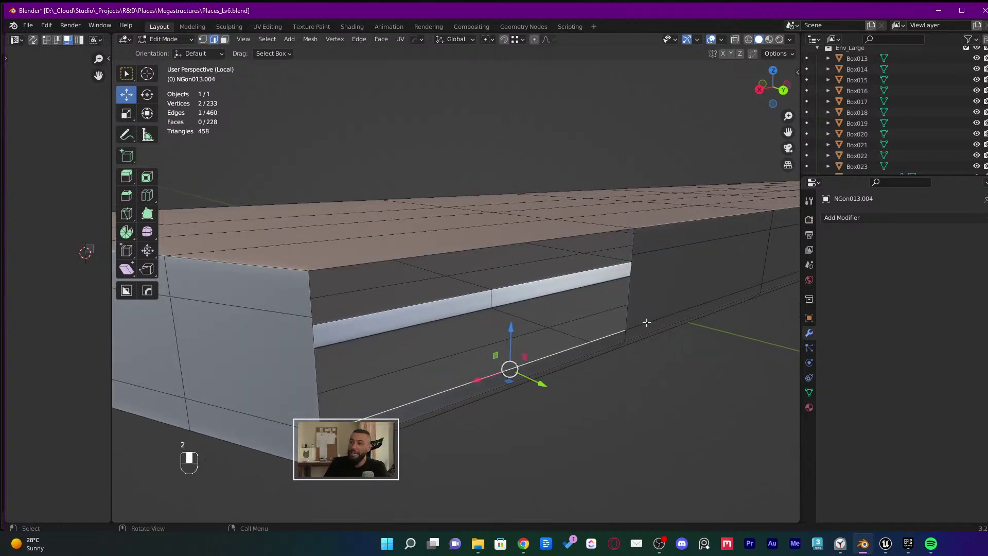
pyautogui.click(632, 250)
pyautogui.keyDown('shift'); pyautogui.click(632, 271); pyautogui.keyUp('shift')
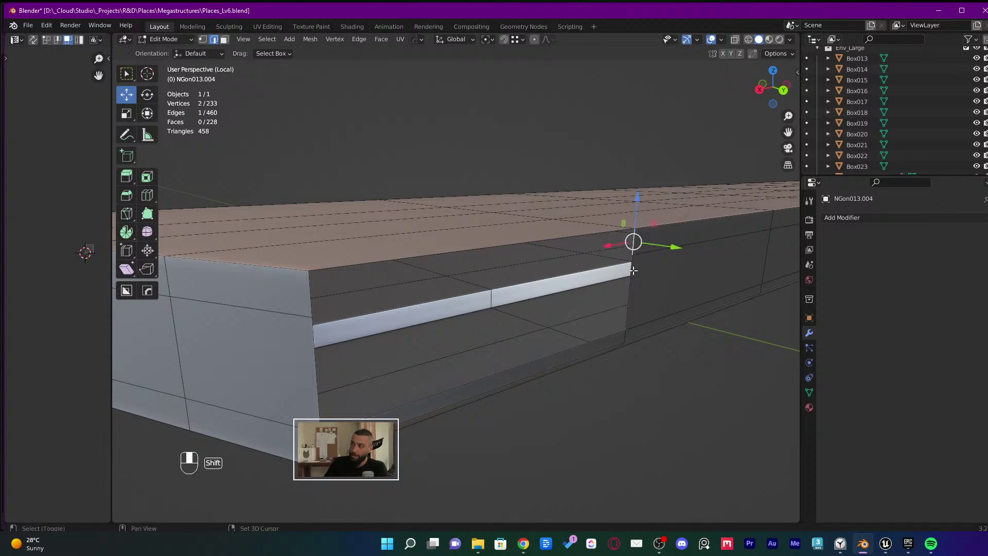
pyautogui.moveTo(631, 271); pyautogui.dragTo(635, 286, button='middle')
pyautogui.click(505, 340)
pyautogui.moveTo(504, 340); pyautogui.dragTo(518, 376, button='middle')
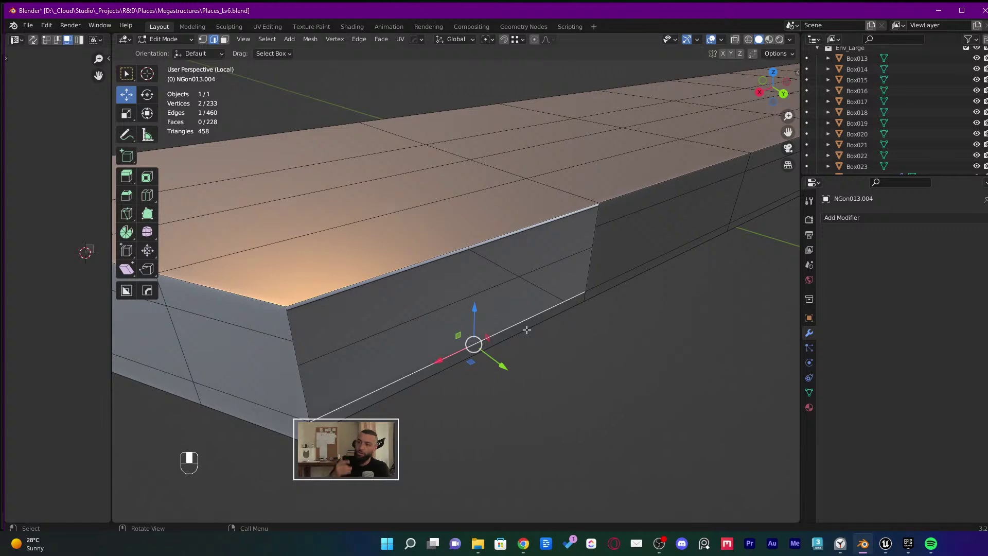
pyautogui.press('f')
pyautogui.press('f')
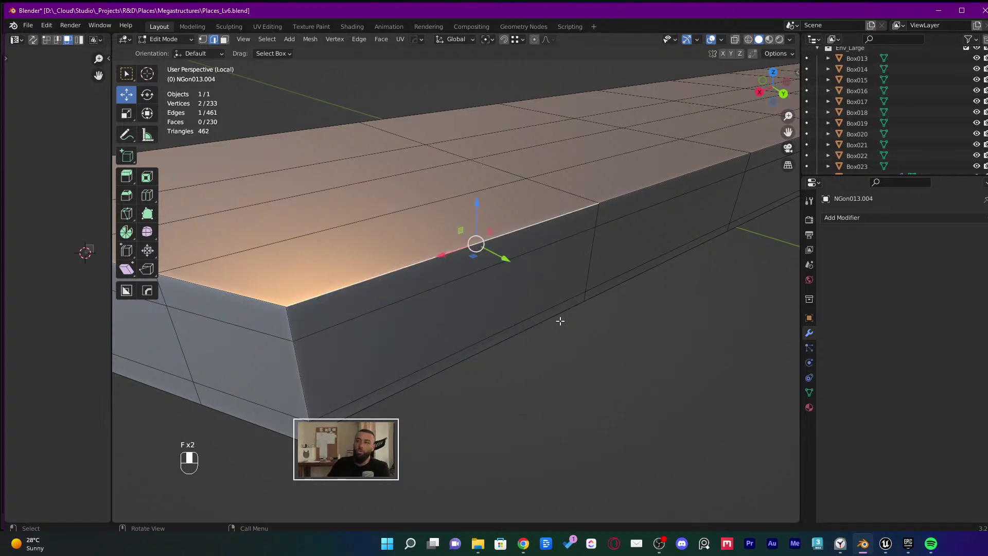
pyautogui.scroll(-4, 558, 322)
pyautogui.press('Tab')
pyautogui.moveTo(590, 370); pyautogui.dragTo(406, 304, button='middle')
# Save the scene and exit local view to show the whole interior
pyautogui.hotkey('ctrl', 's')
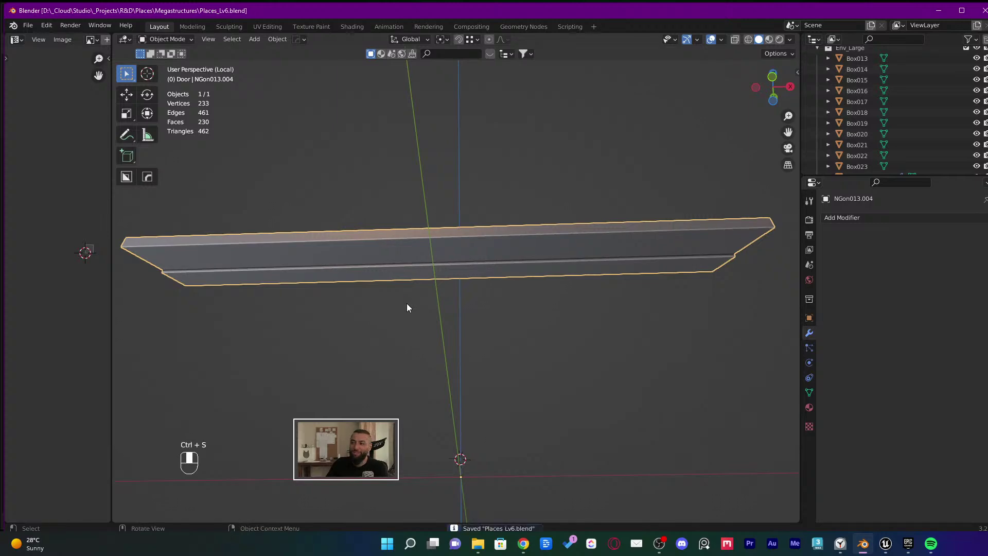
pyautogui.moveTo(485, 208); pyautogui.dragTo(482, 245, button='middle')
pyautogui.press('KP_Divide')
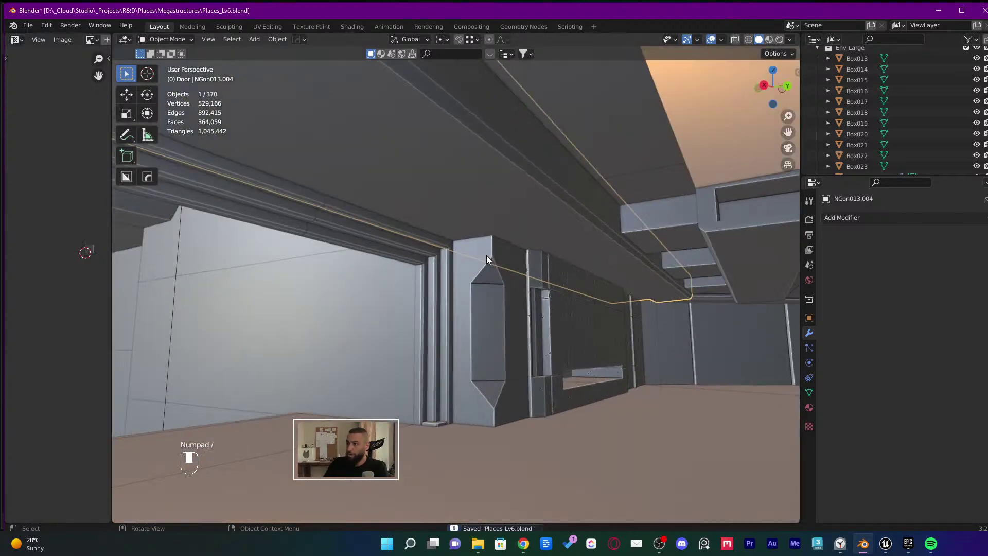
# Isolate and inspect the stepped trim pieces under the beam, save, then exit local view
pyautogui.click(680, 239)
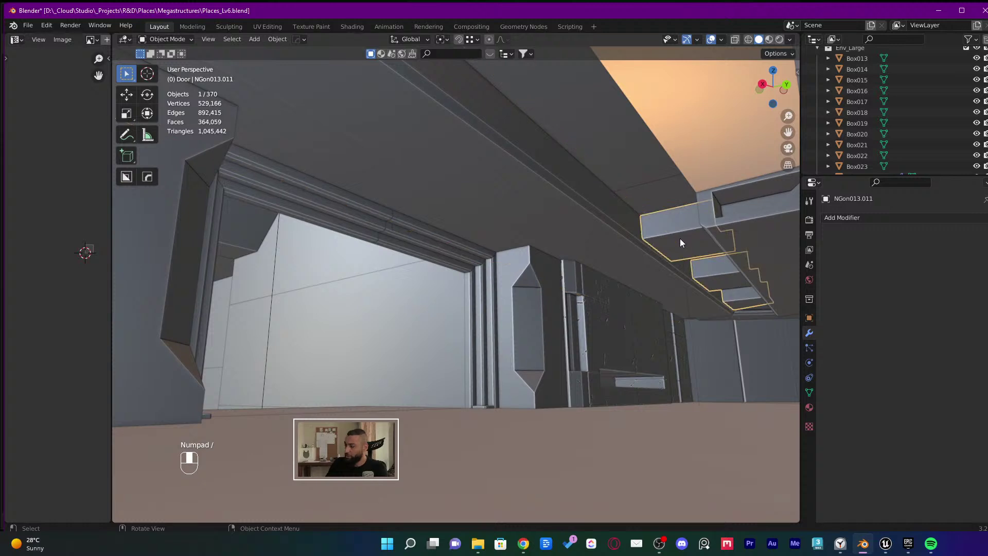
pyautogui.press('KP_Divide')
pyautogui.moveTo(680, 239); pyautogui.dragTo(517, 275, button='middle')
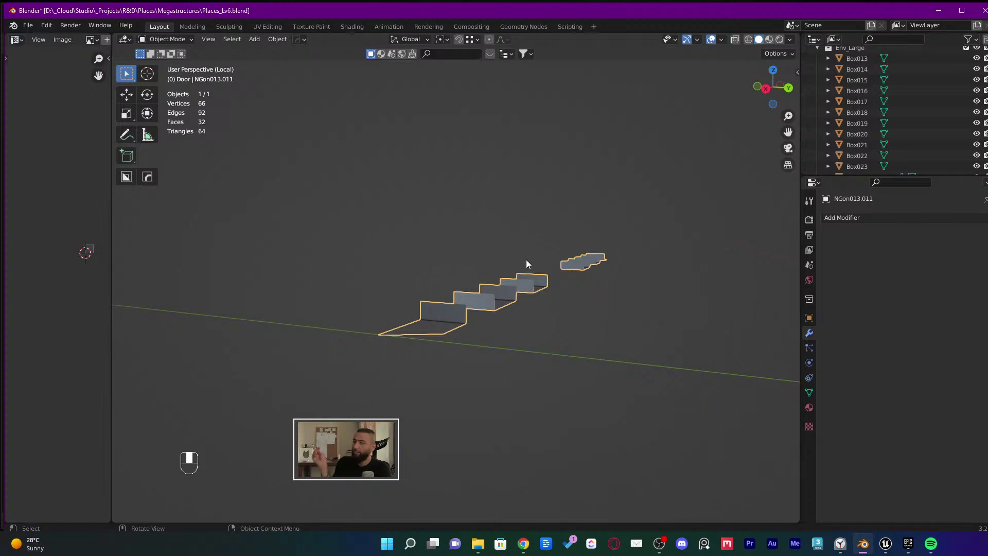
pyautogui.hotkey('ctrl', 's')
pyautogui.press('KP_Divide')
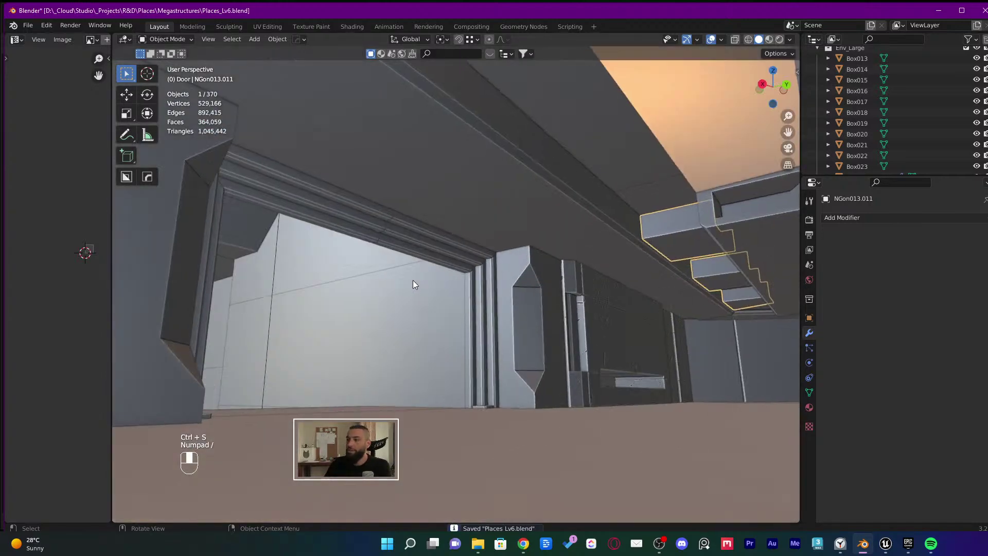
pyautogui.keyDown('shift'); pyautogui.moveTo(585, 244); pyautogui.dragTo(517, 276, button='middle'); pyautogui.keyUp('shift')
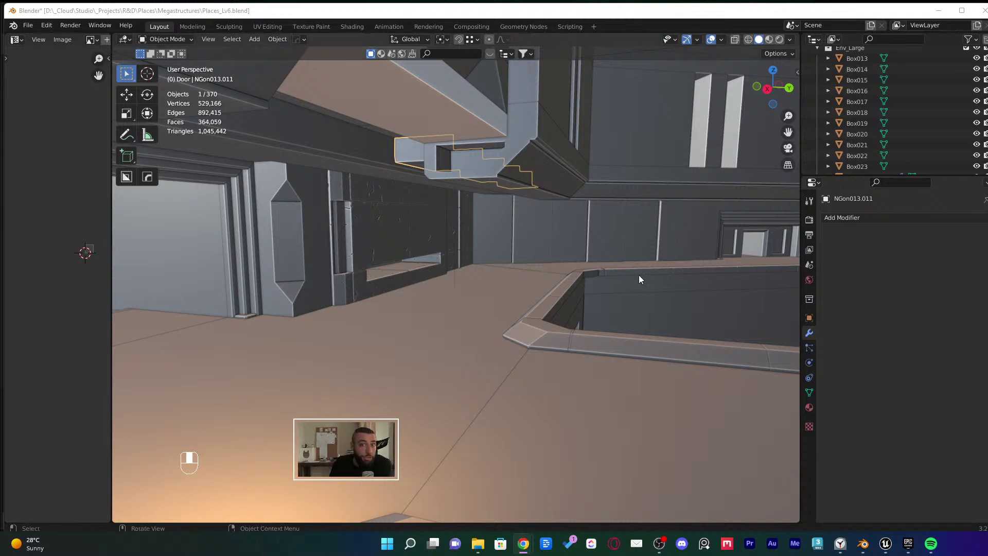
# Bring the YouTube browser window over the Blender interior scene
pyautogui.moveTo(523, 543)
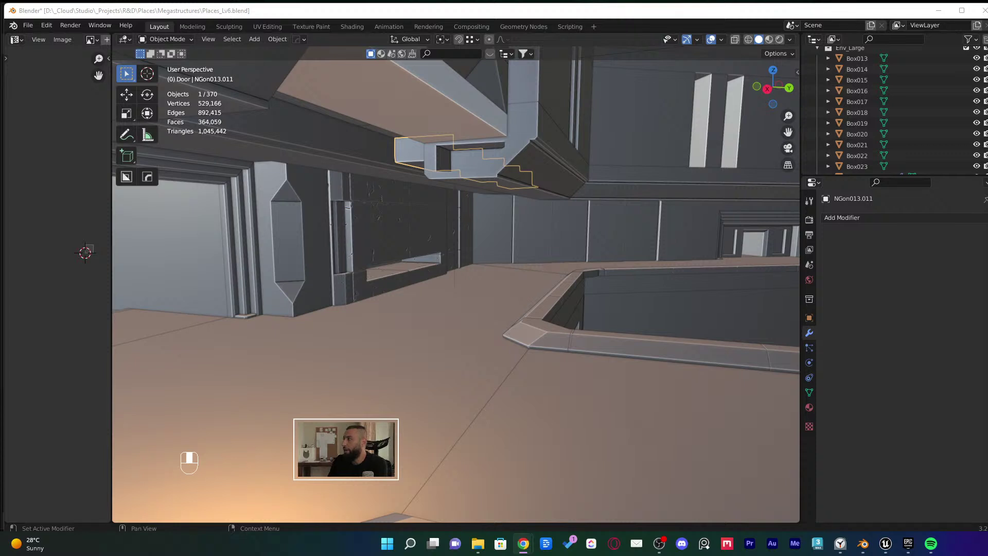
pyautogui.moveTo(677, 132); pyautogui.dragTo(343, 56)
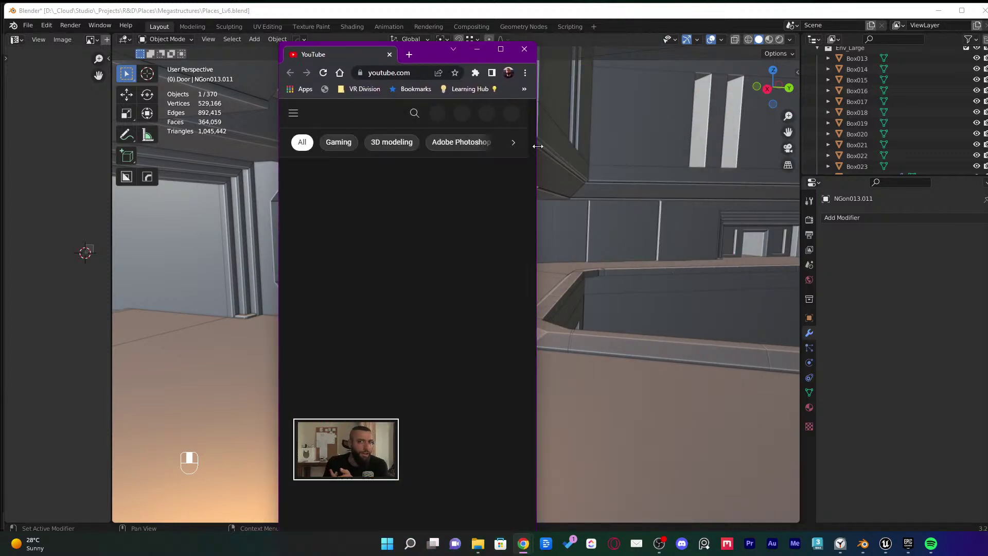
# Widen the browser and open the VR Division channel's Videos tab
pyautogui.moveTo(535, 143); pyautogui.dragTo(877, 135)
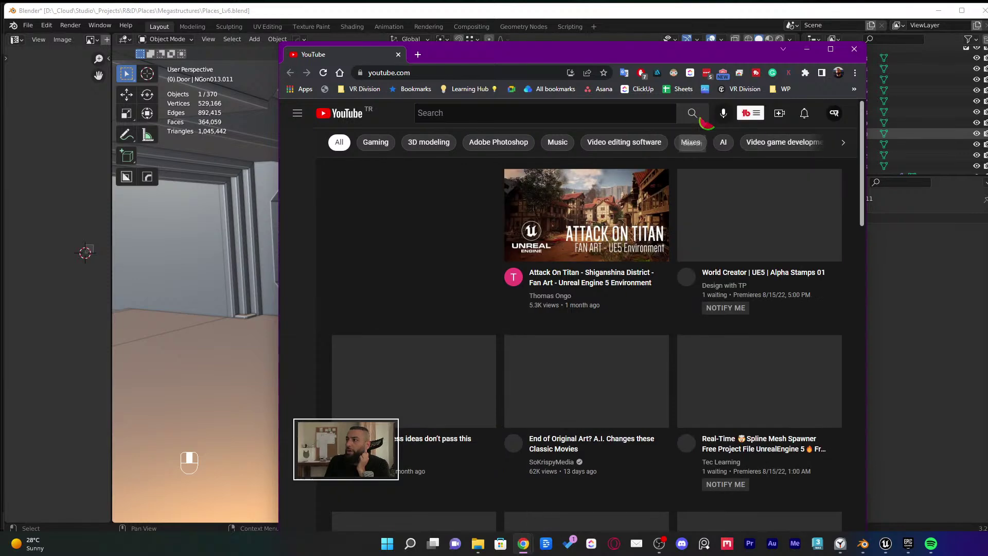
pyautogui.click(834, 112)
pyautogui.click(745, 179)
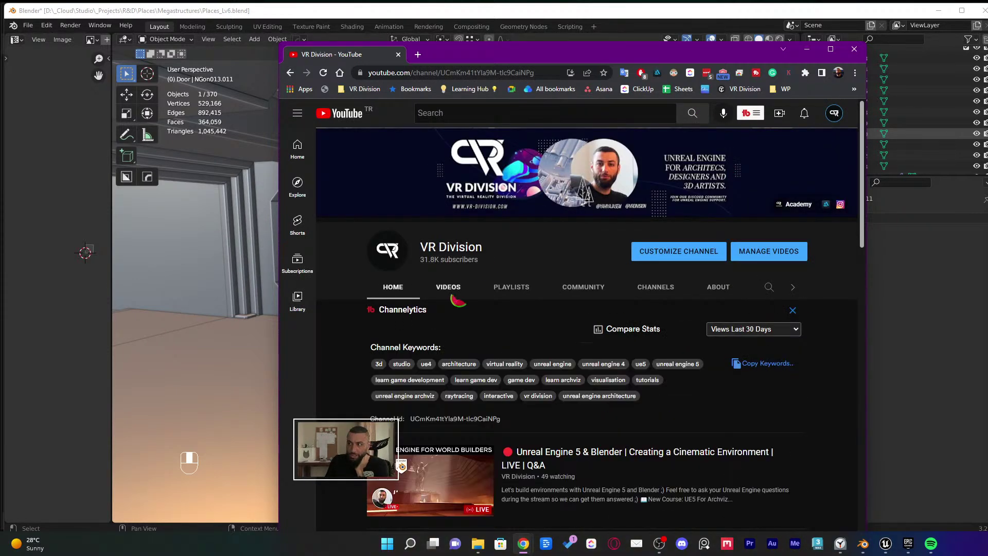
pyautogui.click(460, 281)
pyautogui.scroll(-2, 515, 334)
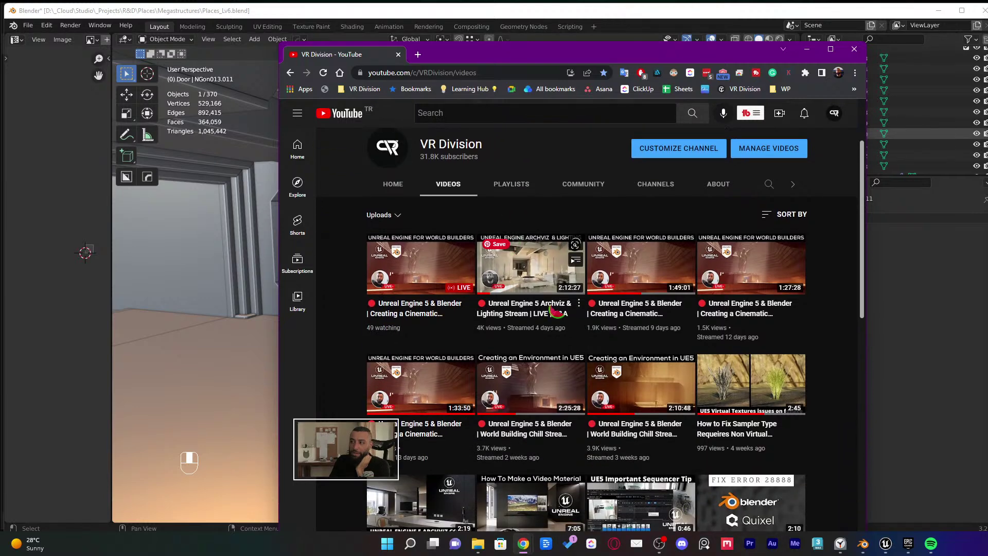
pyautogui.moveTo(537, 272)
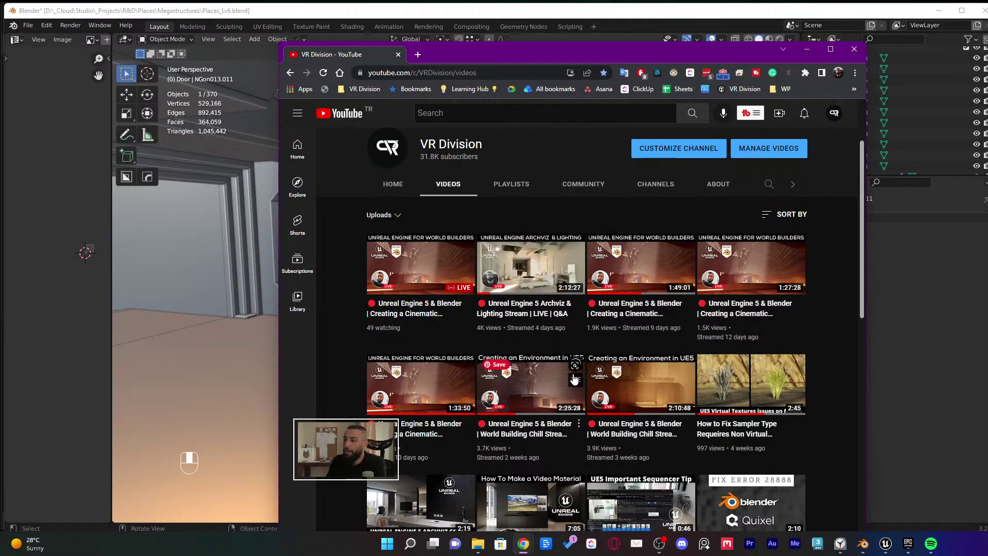
# Browse the uploaded videos, then bring up the Clock focus session window
pyautogui.scroll(-3, 641, 370)
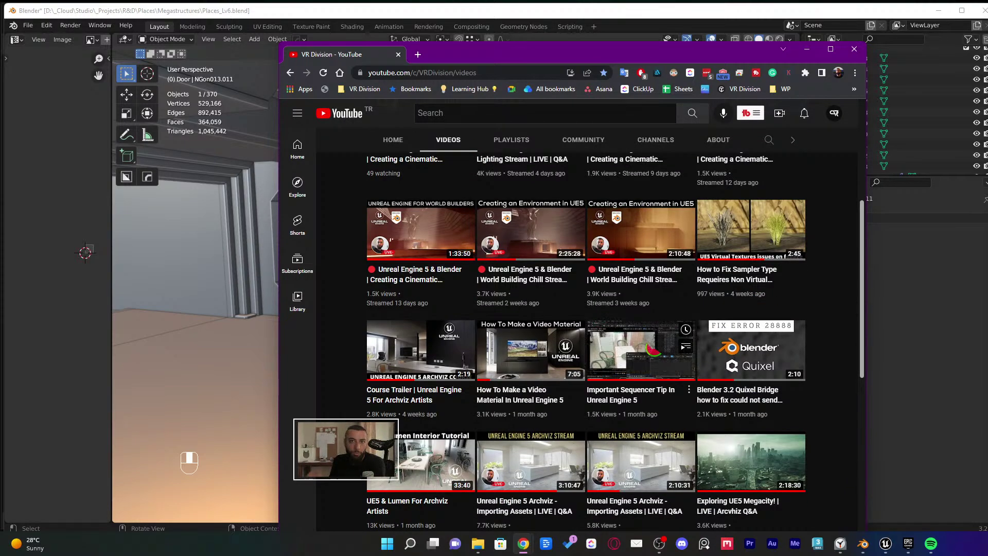
pyautogui.scroll(5, 640, 360)
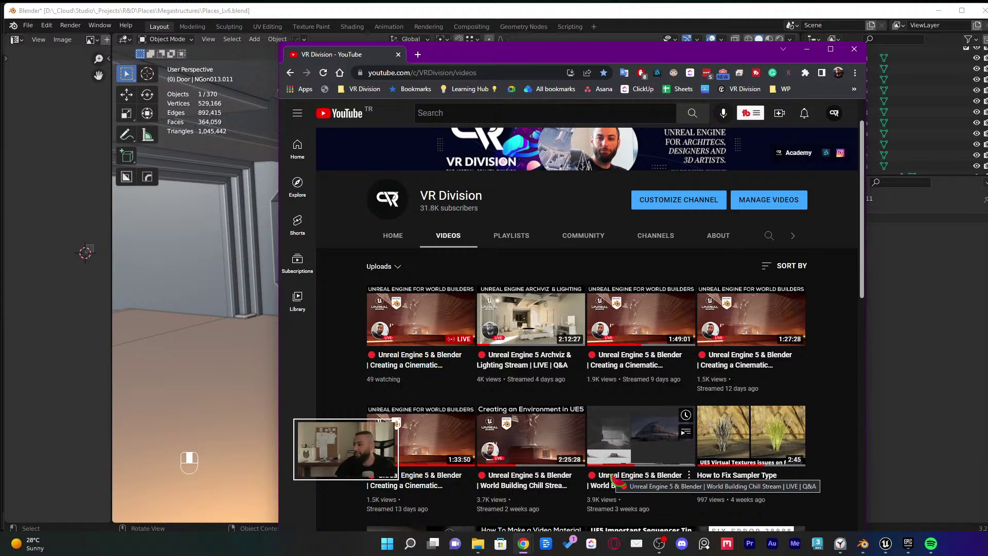
pyautogui.click(840, 544)
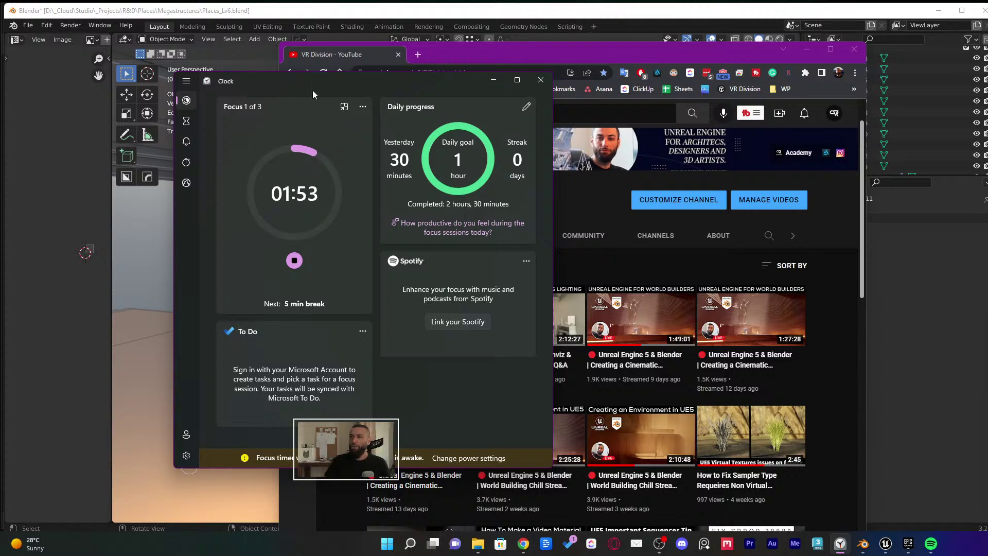
# Check the Clock timers page, return to the focus session, and bring OBS Studio forward
pyautogui.moveTo(313, 90); pyautogui.dragTo(353, 87)
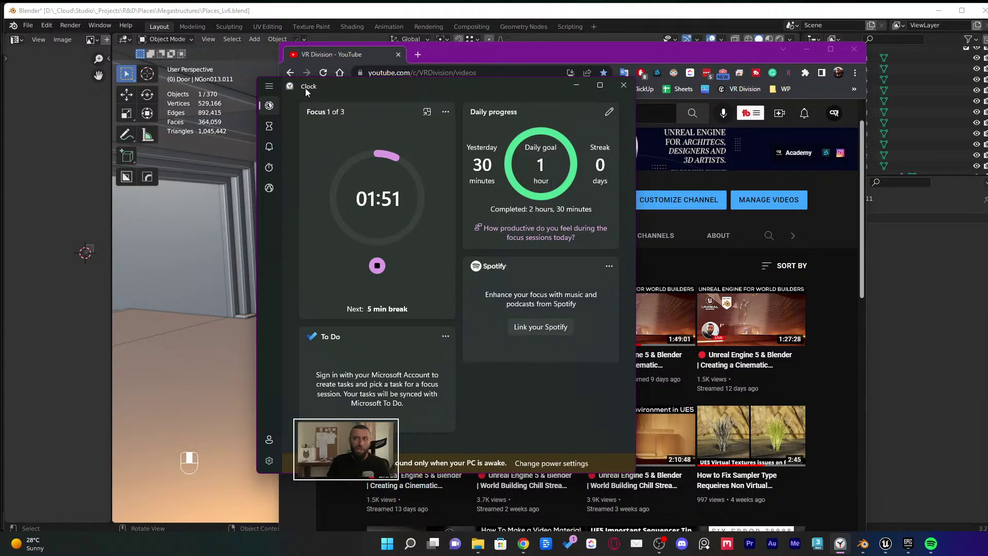
pyautogui.click(269, 126)
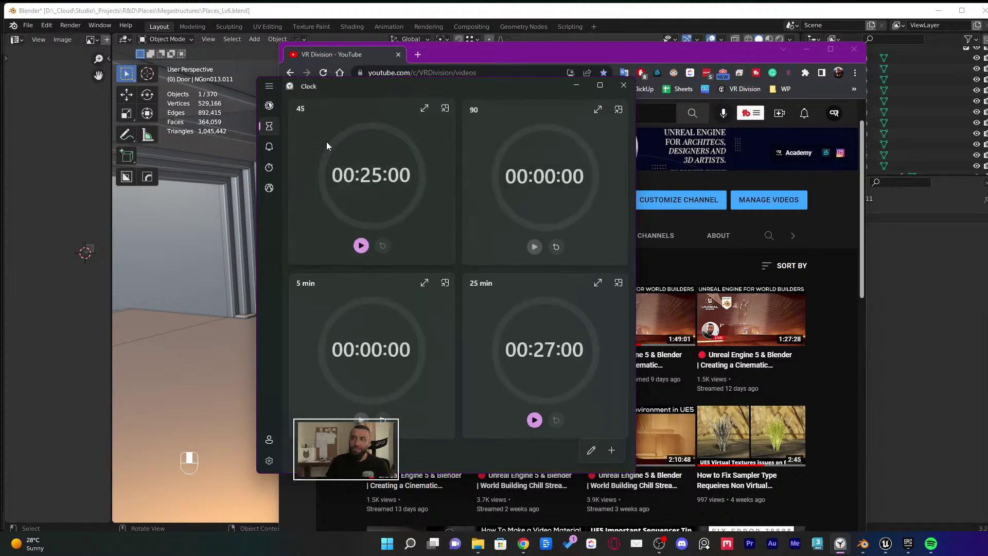
pyautogui.click(269, 106)
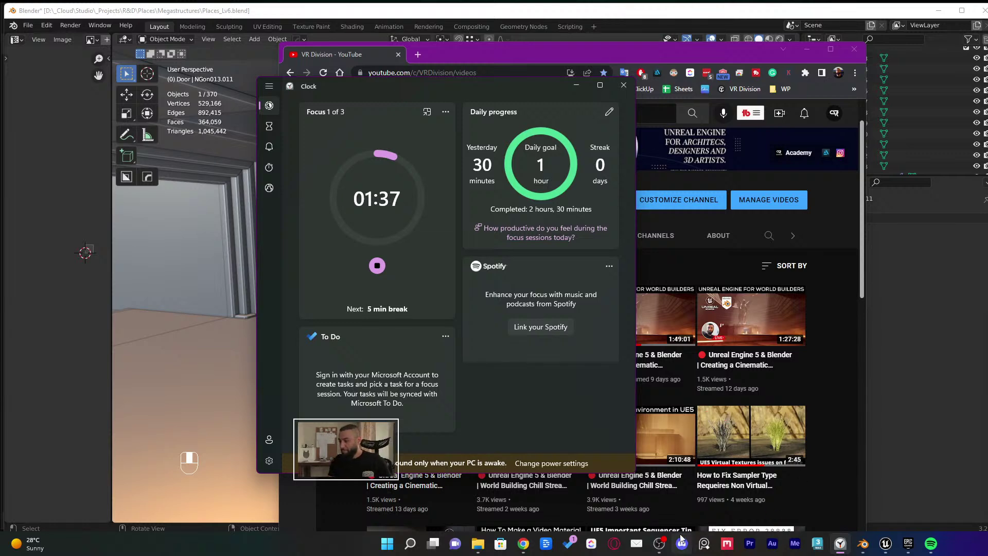
pyautogui.click(663, 543)
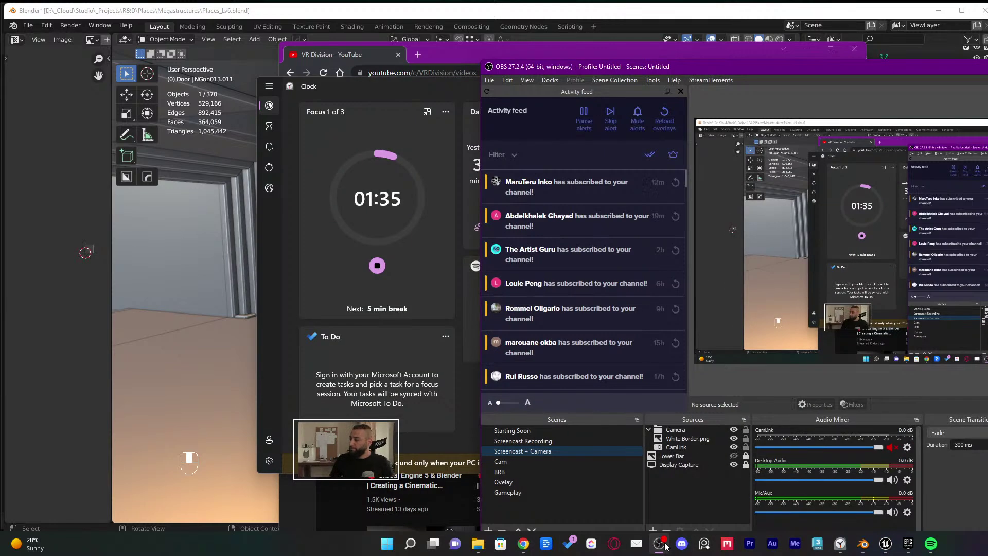
# Reposition the OBS window and switch the stream to the full-screen Cam scene
pyautogui.moveTo(825, 67); pyautogui.dragTo(686, 7)
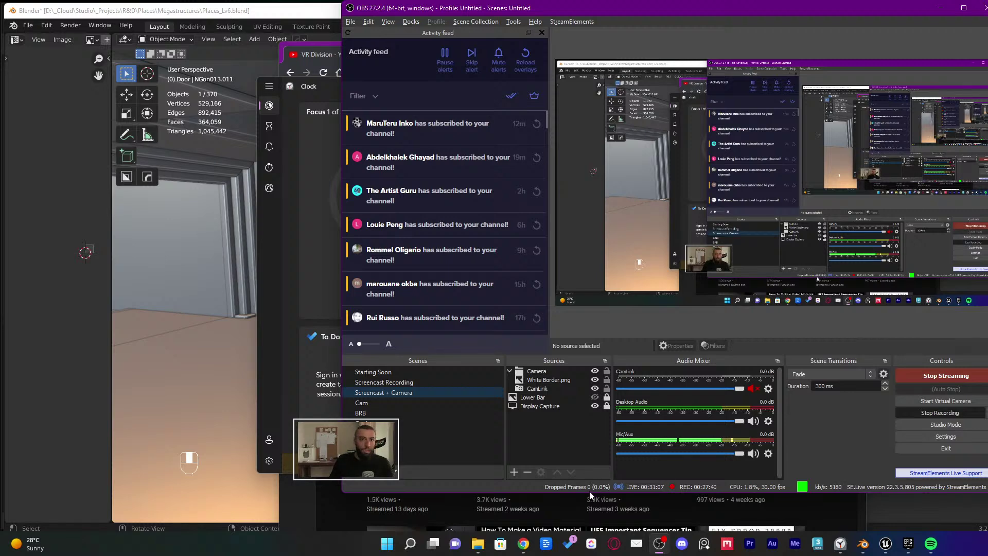
pyautogui.click(940, 7)
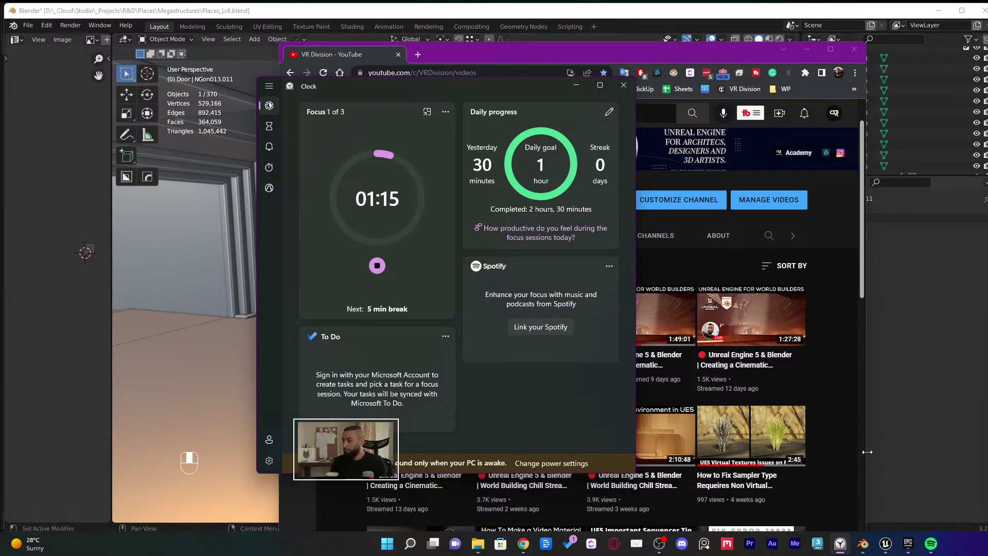
pyautogui.click(659, 547)
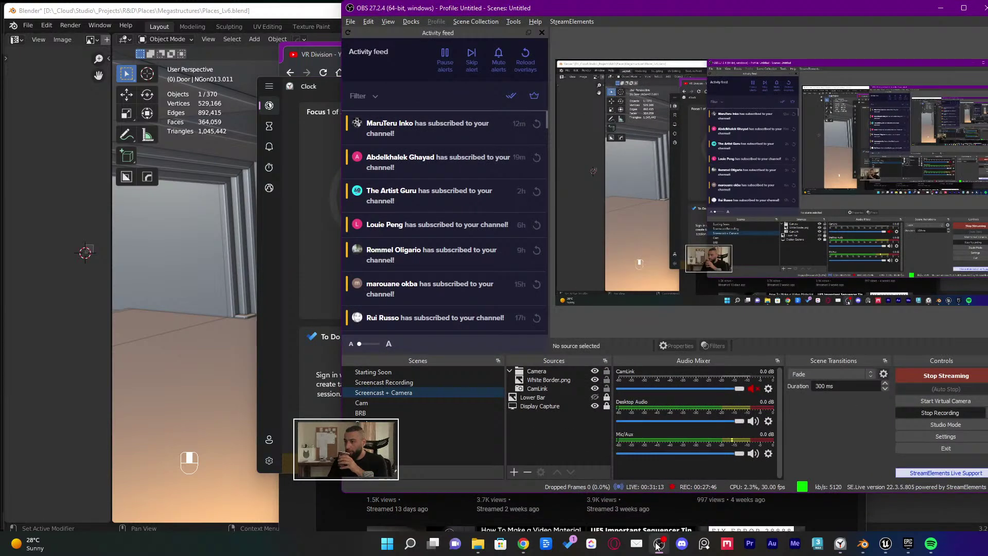
pyautogui.click(417, 425)
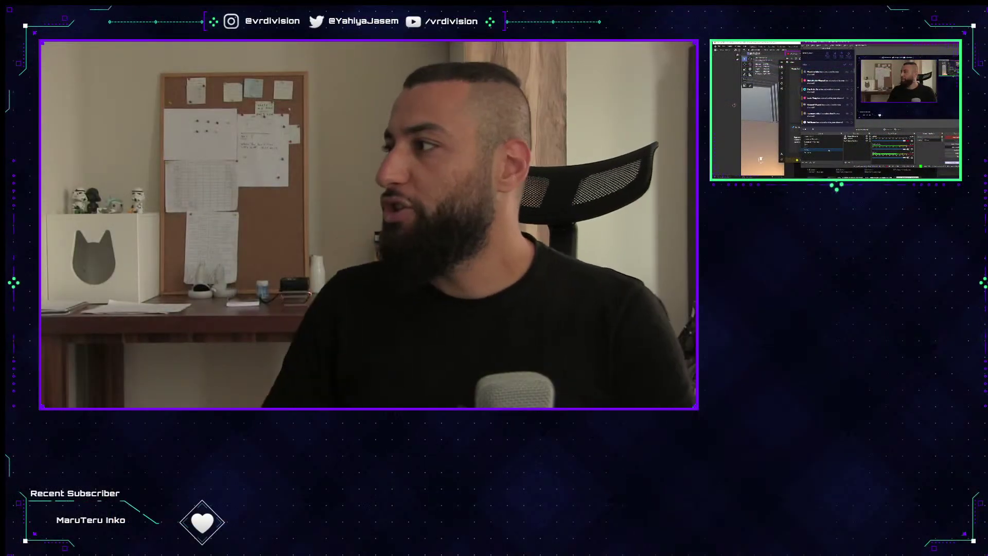
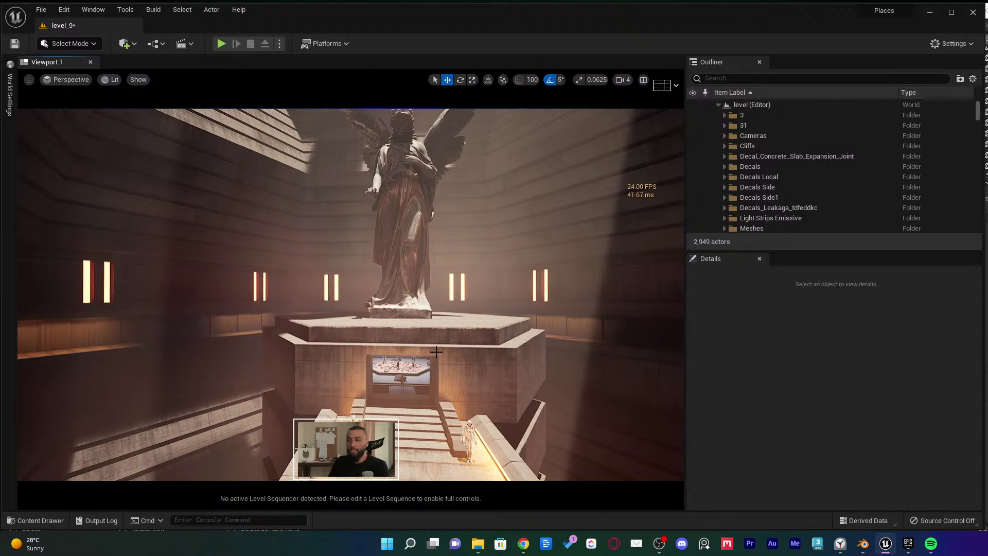
# Bring up the Content Drawer over the lit level_9 statue hall
pyautogui.hotkey('ctrl', 'space')
# Open level_2 from the Places folder, saving level_9 first
pyautogui.click(20, 488)
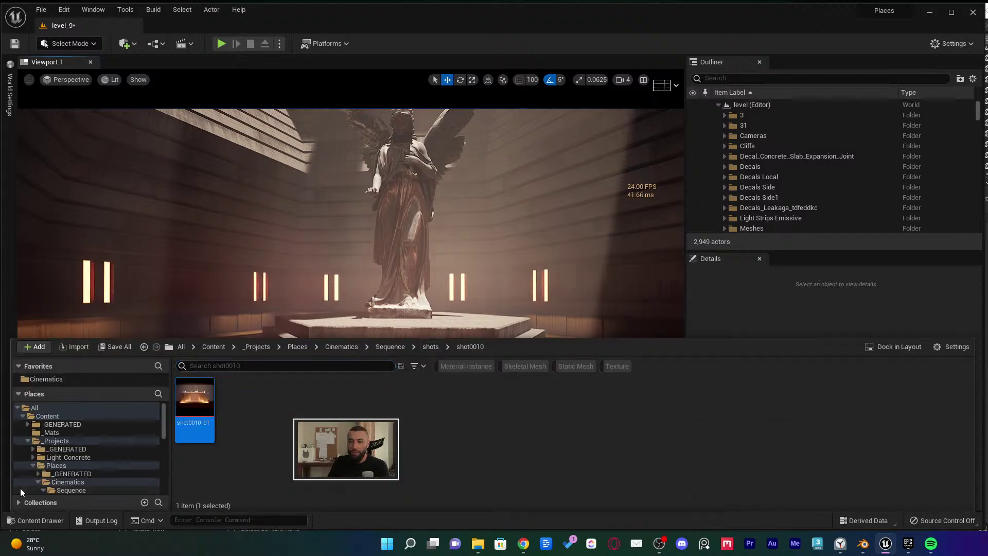
pyautogui.click(57, 465)
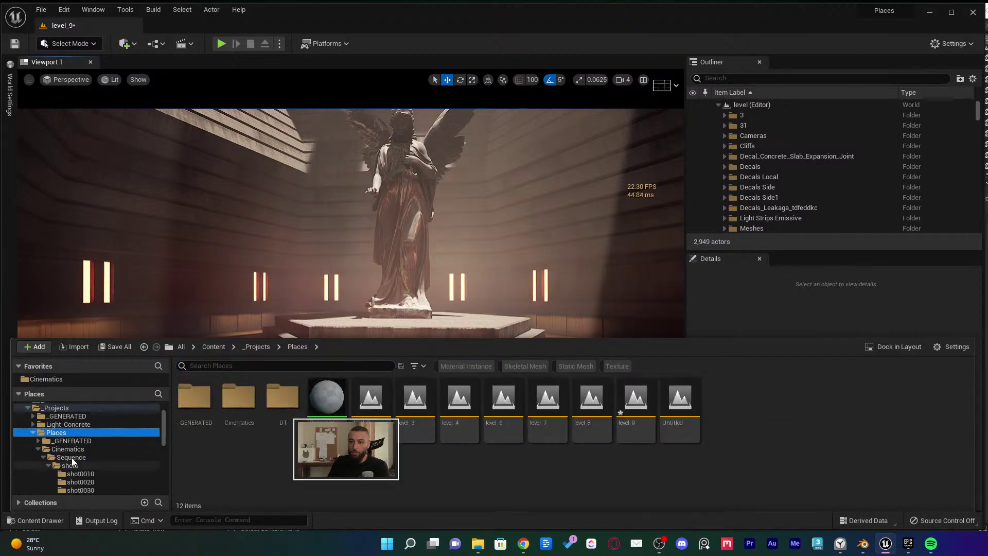
pyautogui.doubleClick(375, 406)
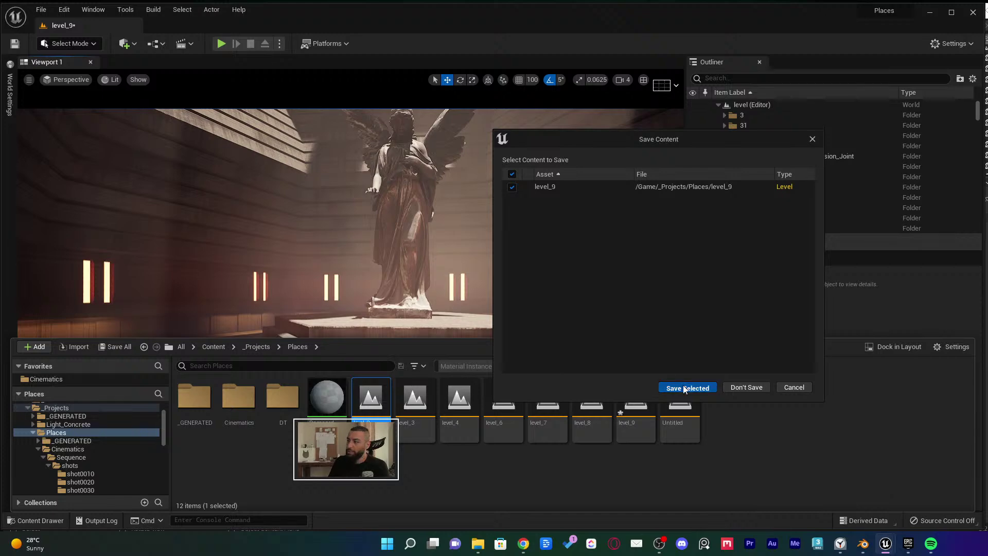
pyautogui.click(684, 387)
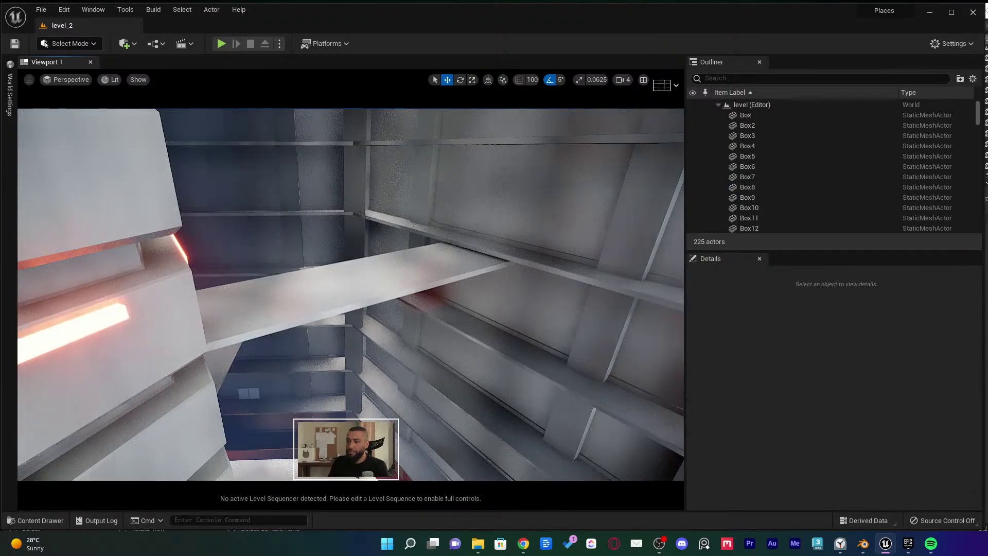
# Look around the red-lit tower and toggle the viewport's Realtime rendering off and back on
pyautogui.moveTo(349, 288); pyautogui.dragTo(440, 383, button='right')
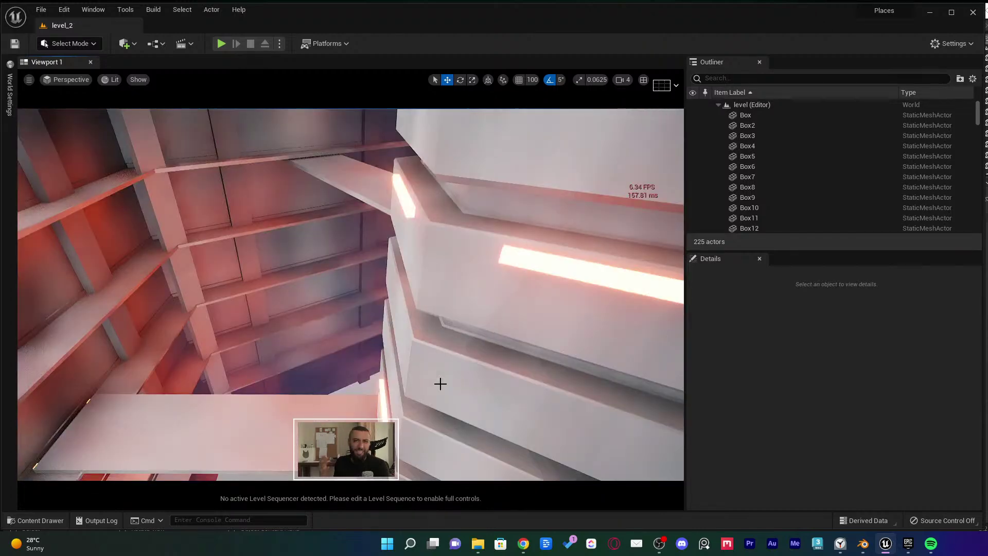
pyautogui.moveTo(440, 383); pyautogui.dragTo(625, 201, button='right')
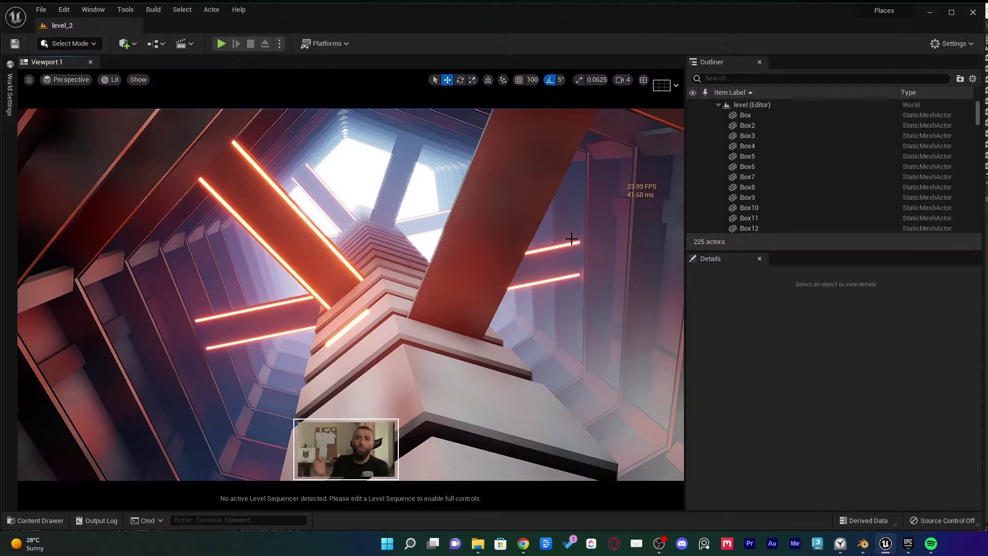
pyautogui.click(29, 80)
pyautogui.click(54, 117)
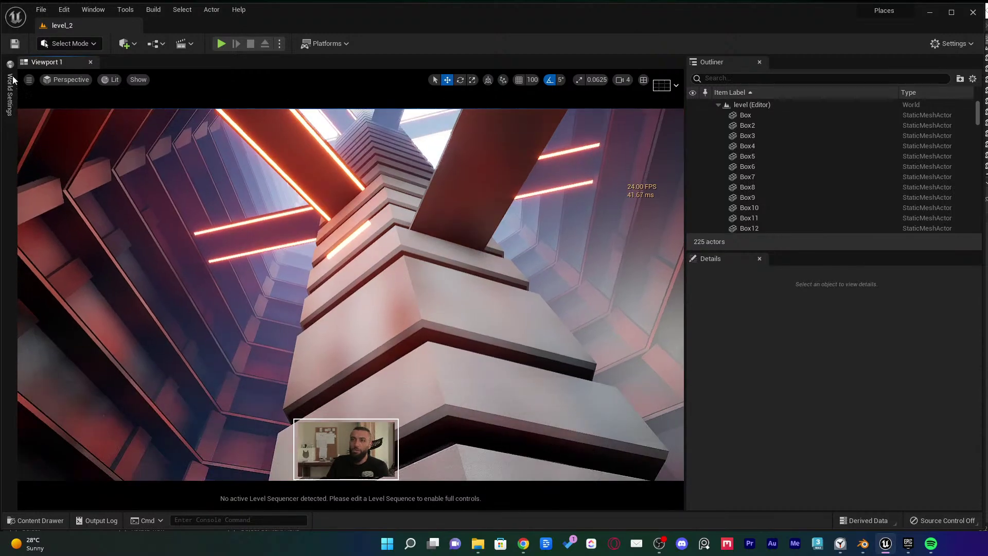
pyautogui.click(30, 79)
pyautogui.click(52, 102)
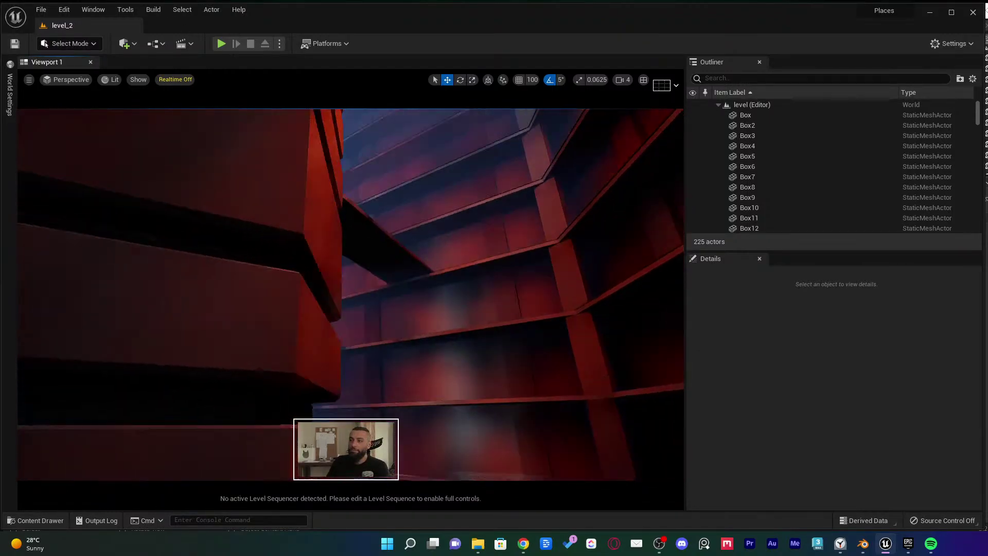
pyautogui.click(175, 80)
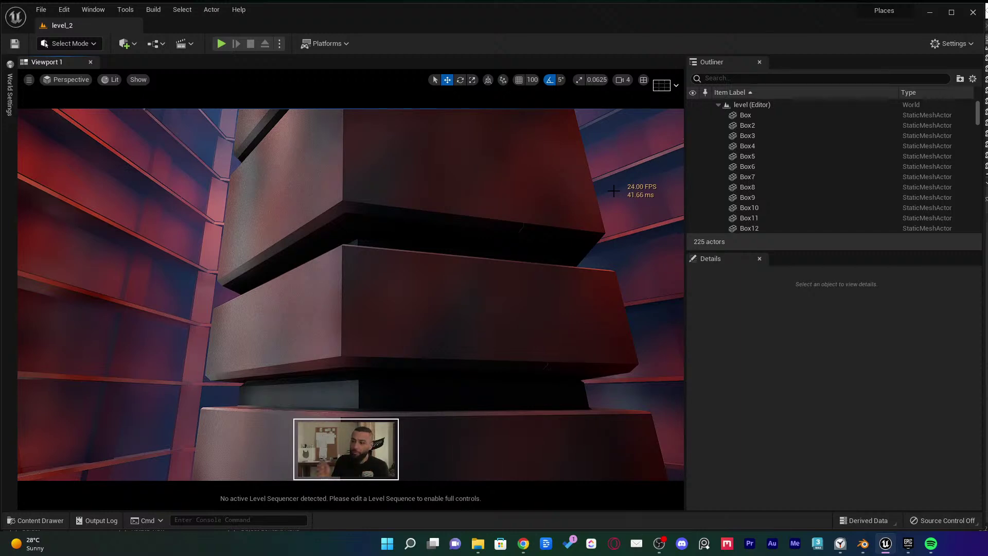
# Limit the frame rate with t.MaxFPS 12, then change it to t.MaxFPS 24
pyautogui.write('t.MaxFPS')
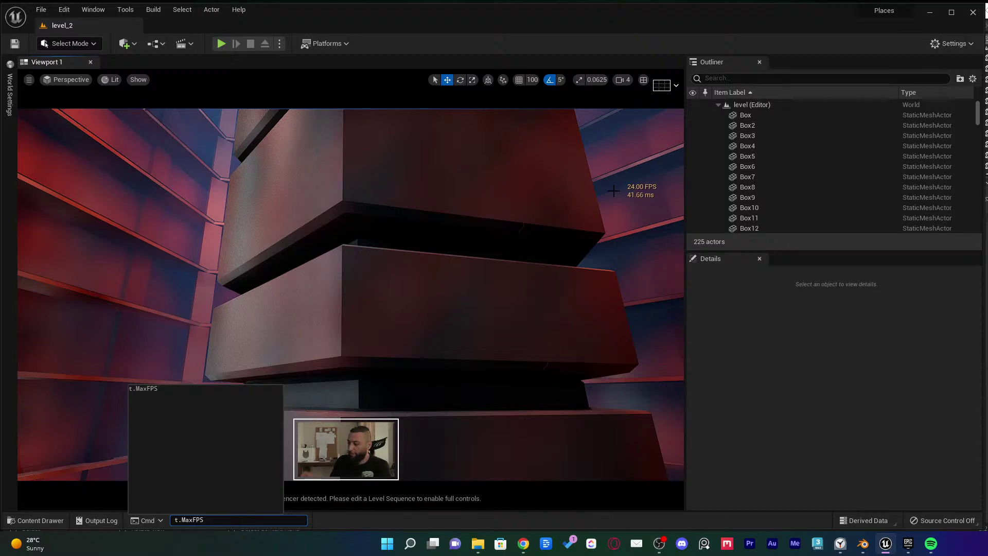
pyautogui.write(' 1')
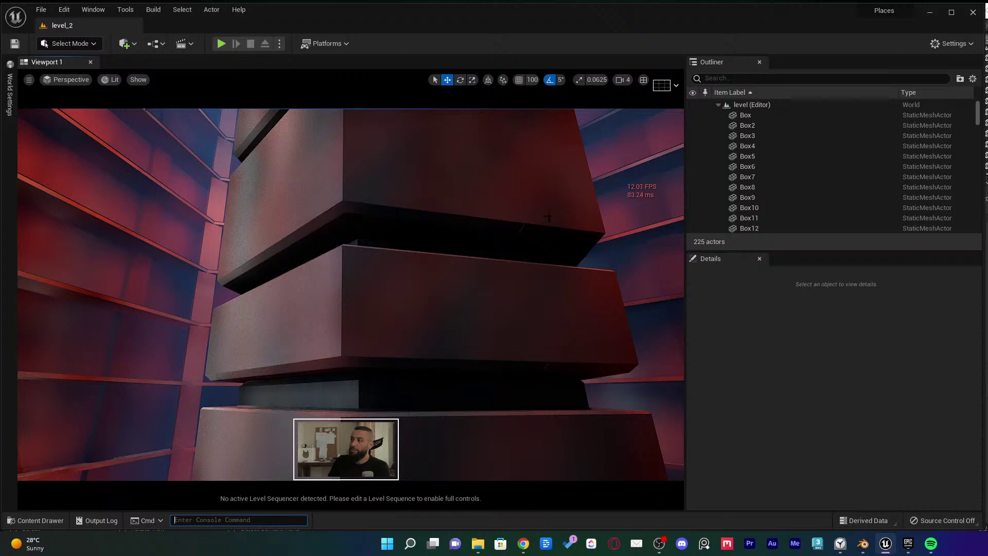
pyautogui.moveTo(548, 218); pyautogui.dragTo(474, 233, button='right')
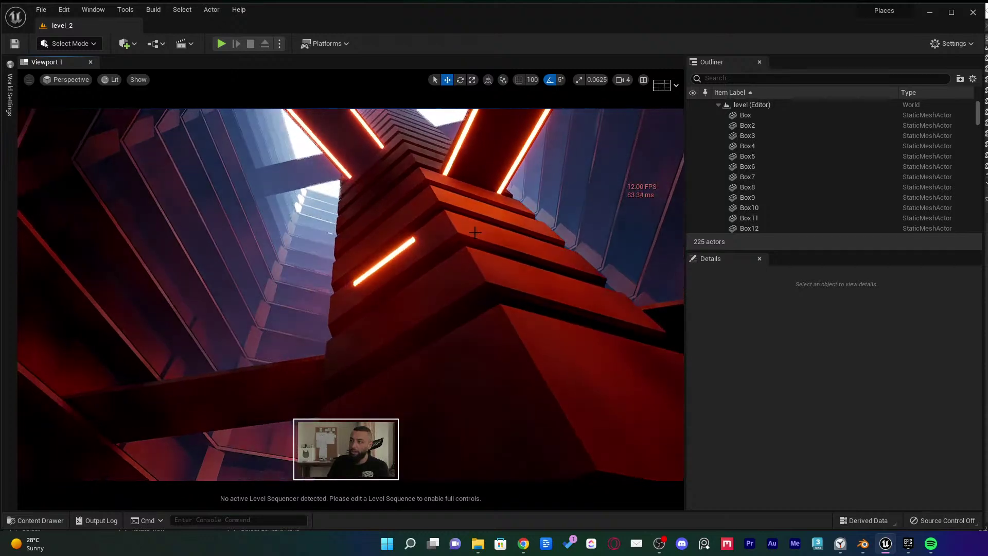
pyautogui.press('`')
pyautogui.press('Up')
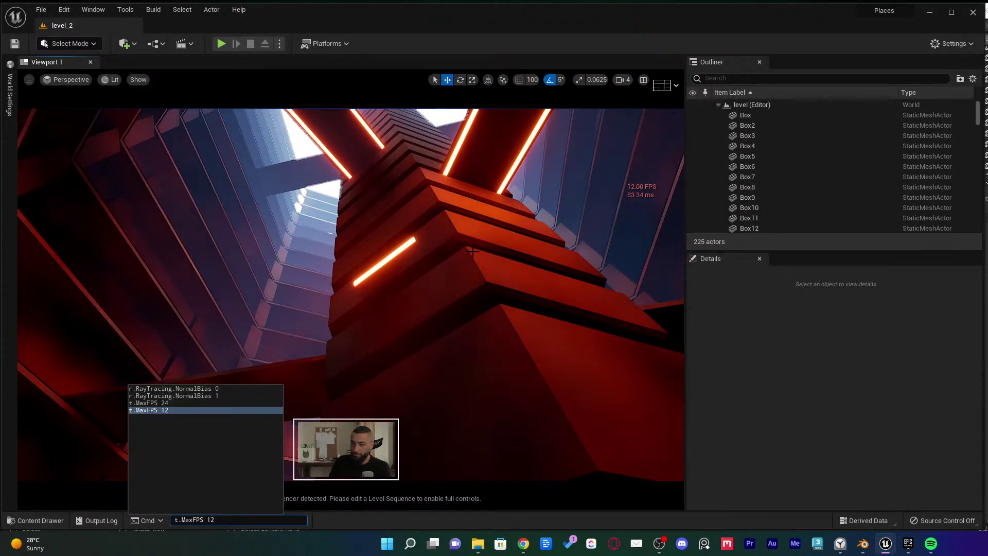
pyautogui.press('BackSpace')
pyautogui.press('BackSpace')
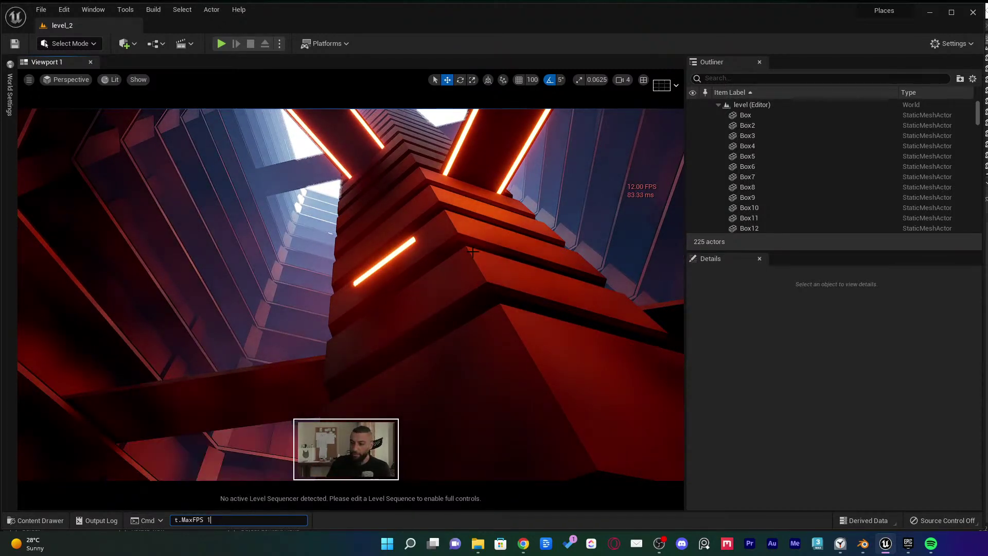
pyautogui.write('24')
pyautogui.moveTo(486, 251); pyautogui.dragTo(427, 449, button='right')
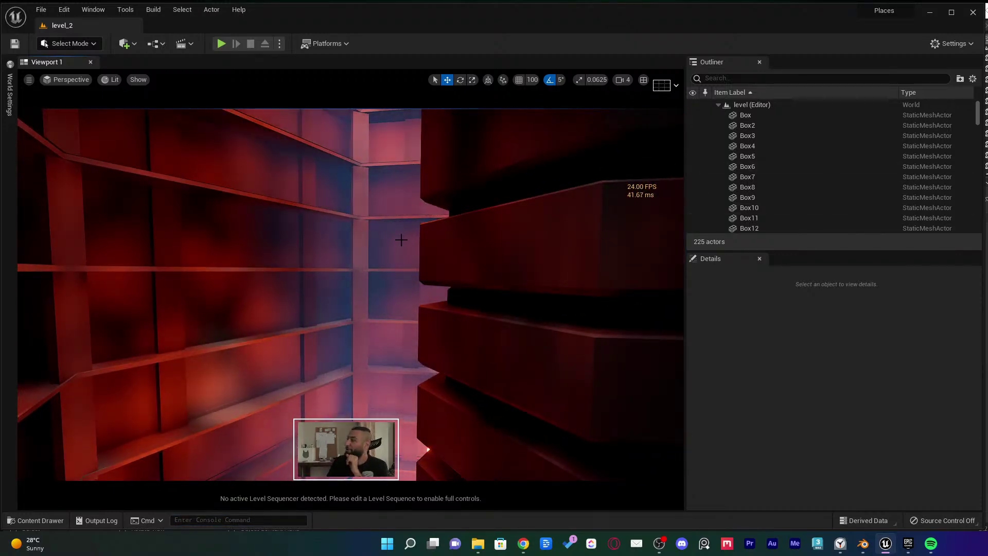
pyautogui.moveTo(380, 249); pyautogui.dragTo(479, 247, button='right')
# Open level_3 and then level_4 from Places, looking around each scene
pyautogui.hotkey('ctrl', 'space')
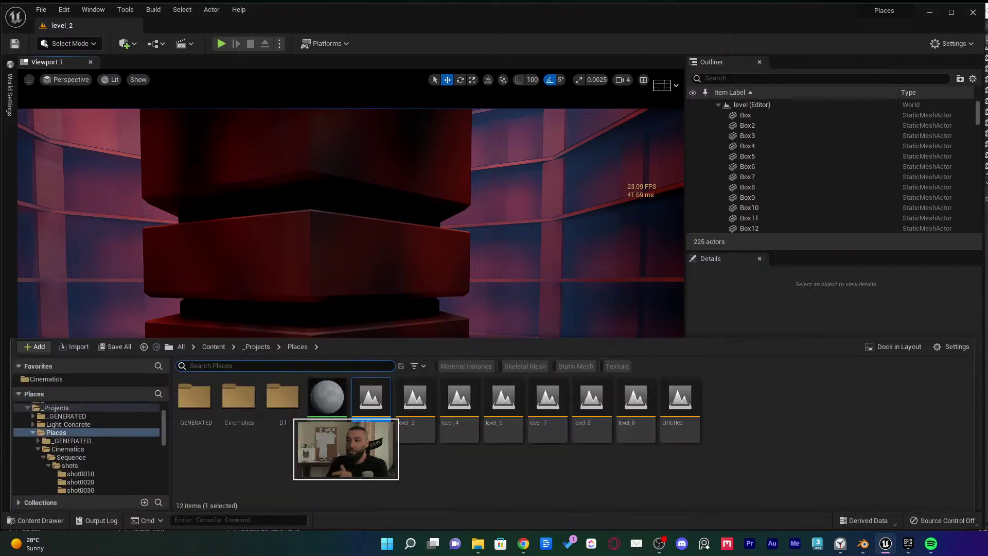
pyautogui.click(415, 399)
pyautogui.doubleClick(421, 391)
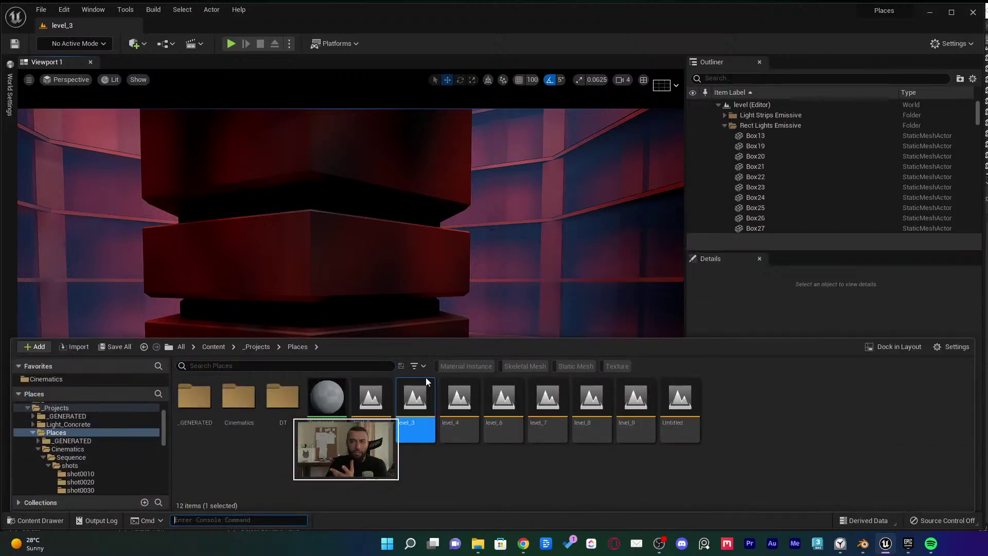
pyautogui.moveTo(430, 265); pyautogui.dragTo(380, 255, button='right')
pyautogui.hotkey('ctrl', 'space')
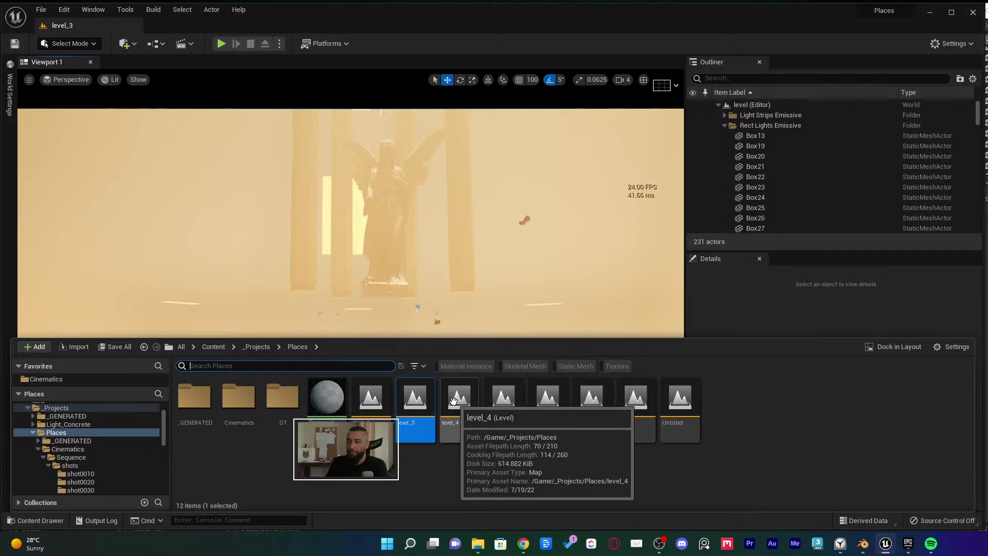
pyautogui.doubleClick(452, 414)
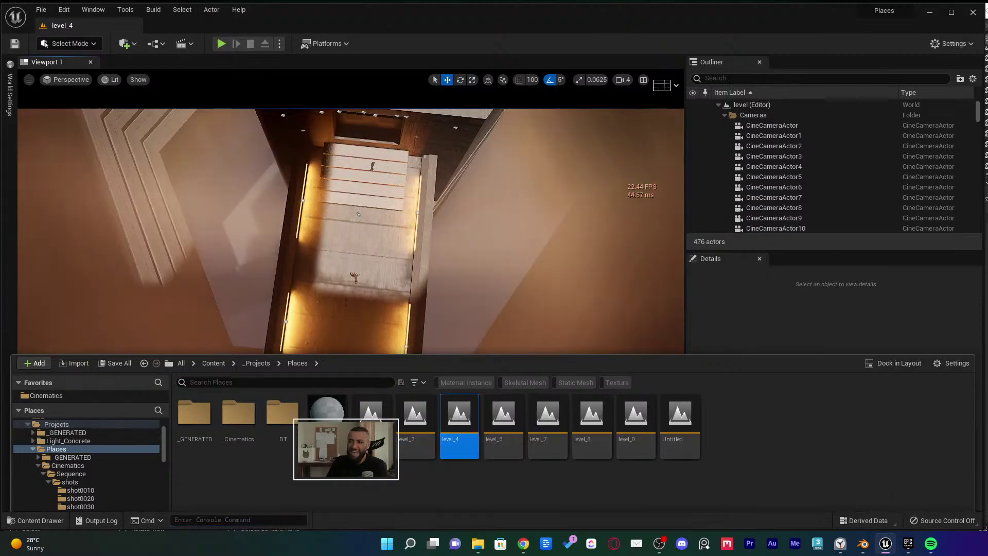
pyautogui.hotkey('ctrl', 'space')
pyautogui.moveTo(391, 229); pyautogui.dragTo(278, 434, button='right')
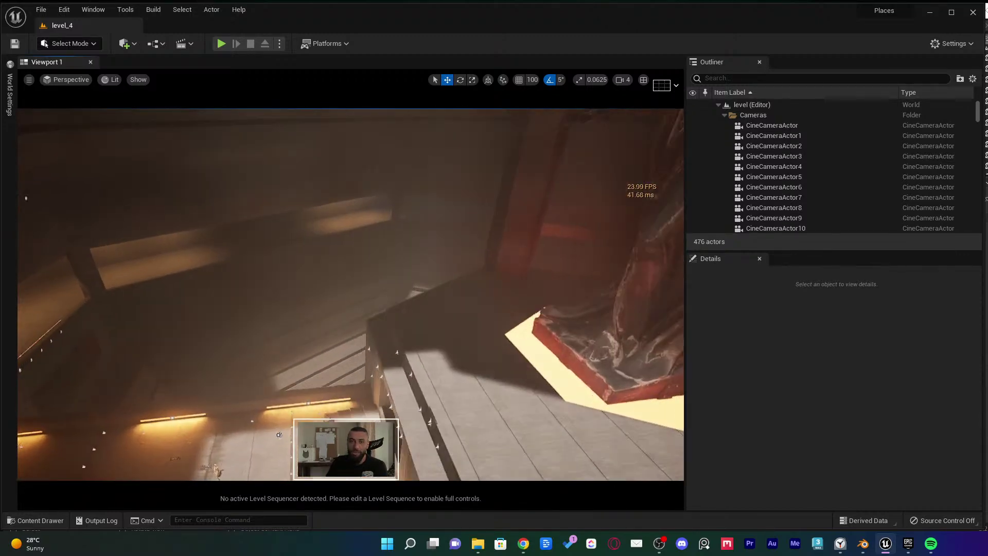
pyautogui.moveTo(498, 286); pyautogui.dragTo(383, 293, button='right')
# Open level_7 to fly around its statue, then reopen level_9
pyautogui.hotkey('ctrl', 'space')
pyautogui.hotkey('ctrl', 'space')
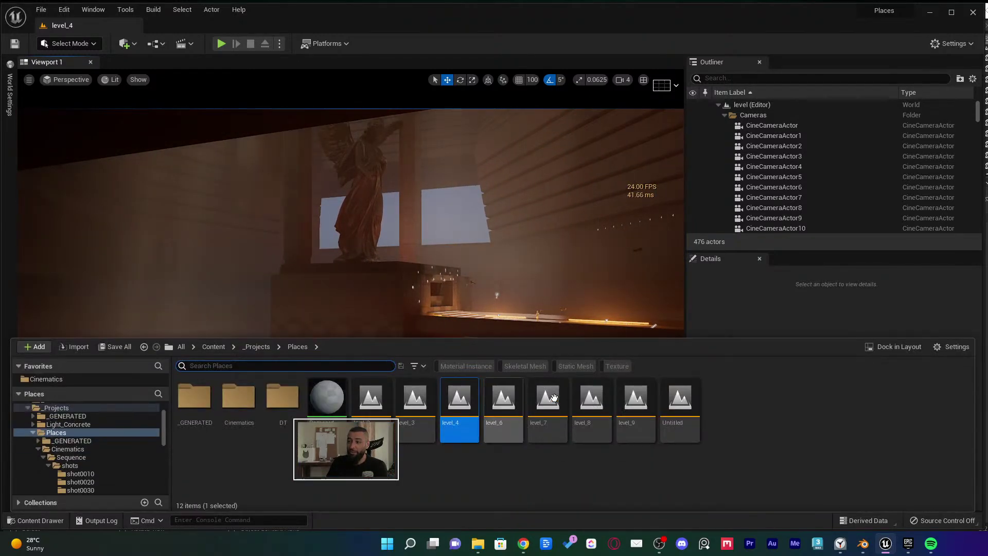
pyautogui.doubleClick(548, 399)
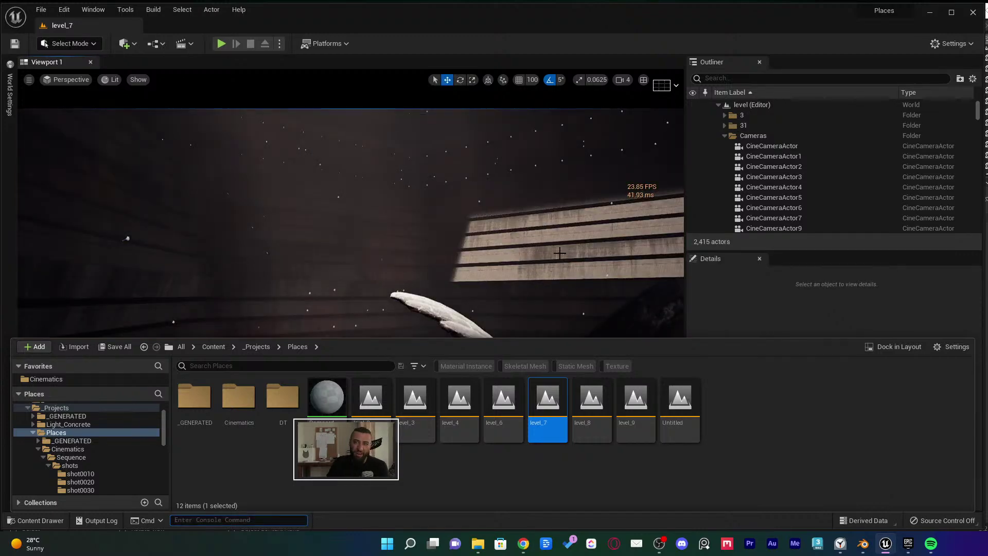
pyautogui.moveTo(560, 253); pyautogui.dragTo(473, 283, button='right')
pyautogui.hotkey('ctrl', 'space')
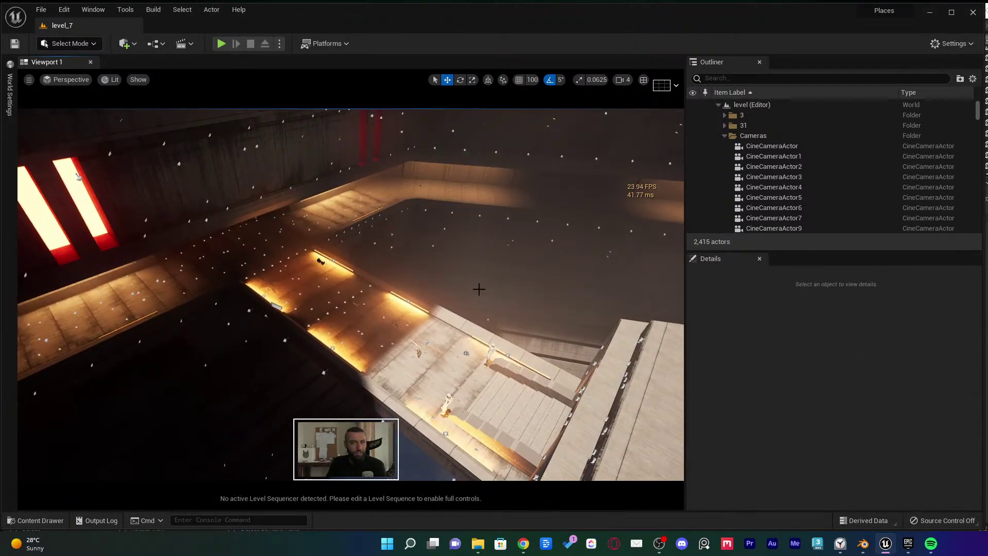
pyautogui.hotkey('ctrl', 'space')
pyautogui.doubleClick(636, 407)
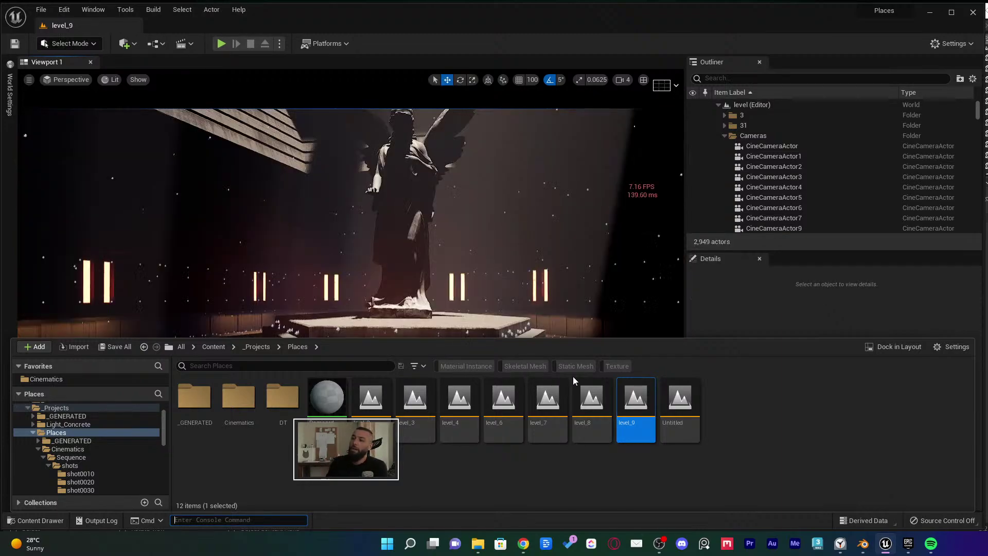
pyautogui.moveTo(572, 309); pyautogui.dragTo(385, 263, button='right')
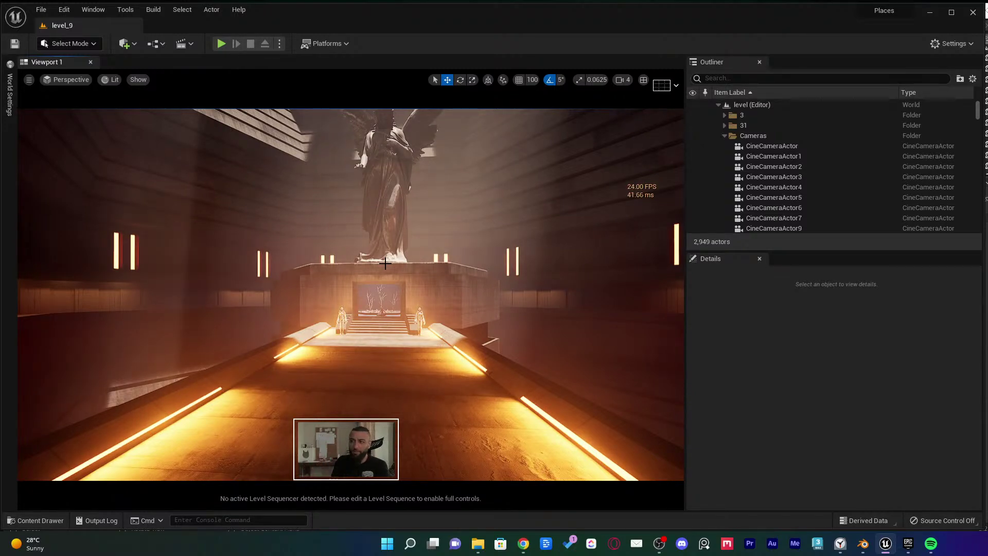
pyautogui.moveTo(397, 267); pyautogui.dragTo(394, 226, button='right')
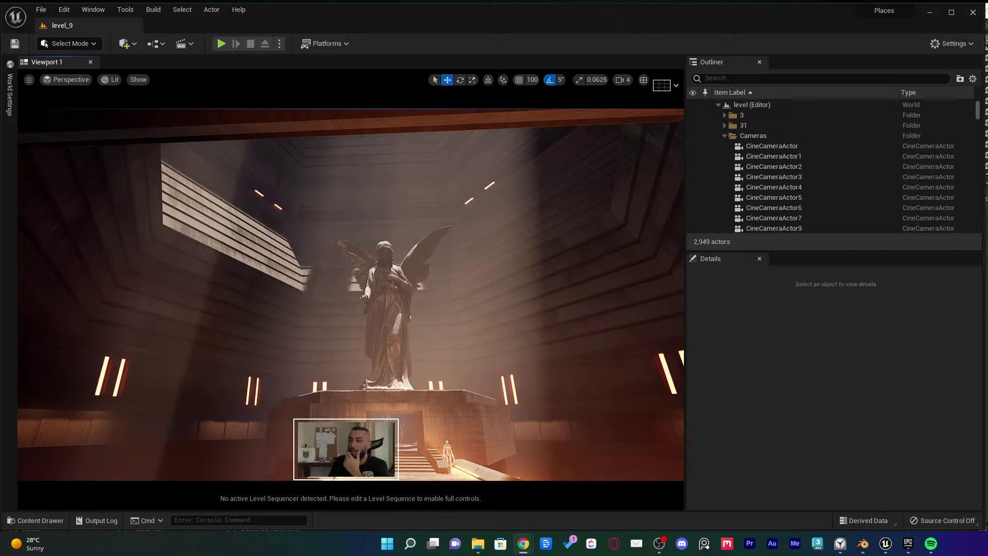
pyautogui.press('d')
pyautogui.moveTo(560, 225); pyautogui.dragTo(525, 257, button='right')
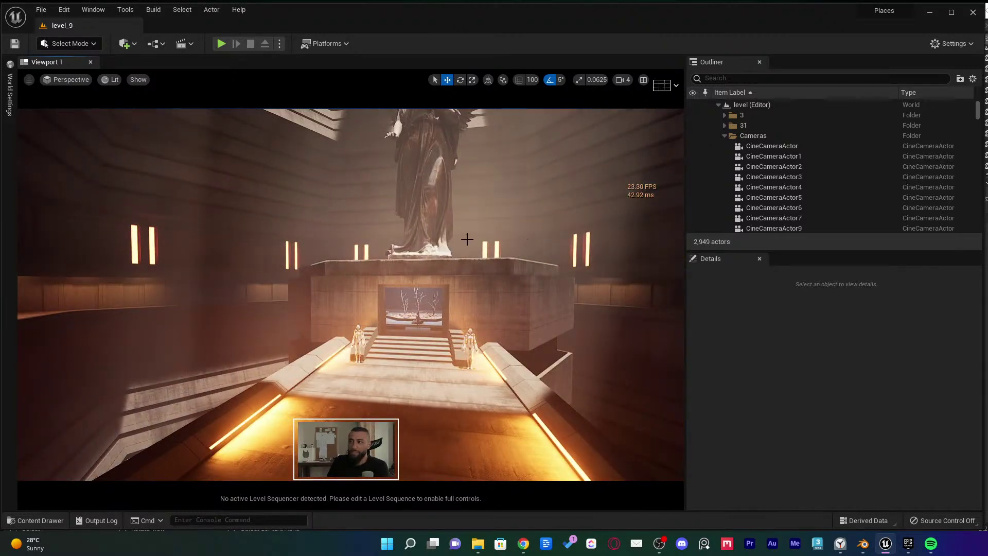
pyautogui.moveTo(466, 239); pyautogui.dragTo(467, 238, button='right')
pyautogui.press('g')
pyautogui.press('g')
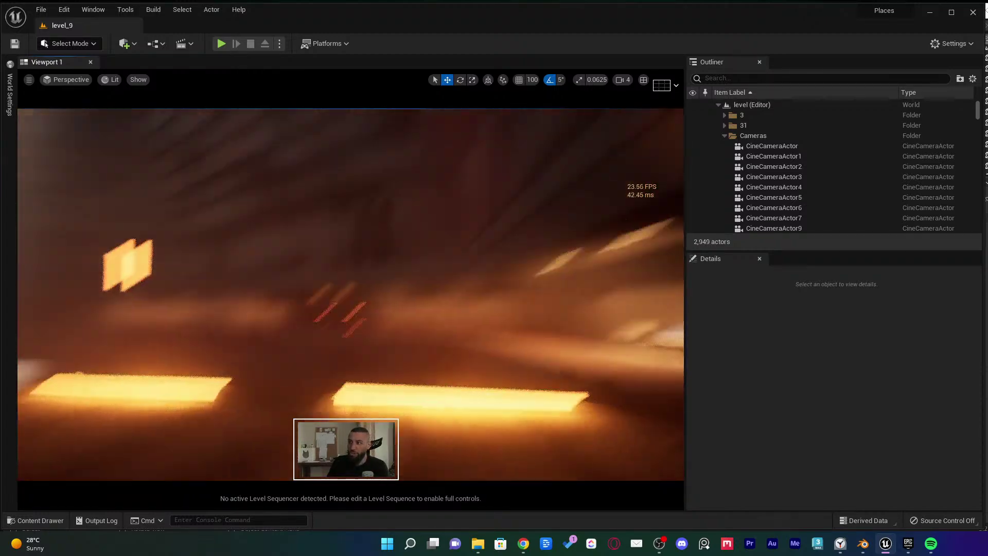
pyautogui.moveTo(455, 275); pyautogui.dragTo(456, 275, button='right')
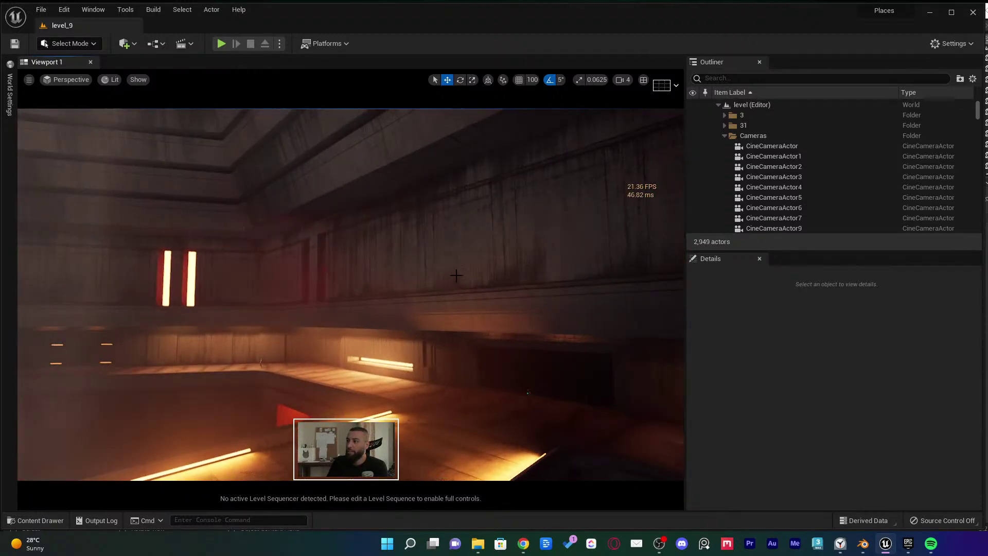
# Select all 2,321 MI_Leakage decals from one wall decal and hide them, checking in game view
pyautogui.click(406, 306)
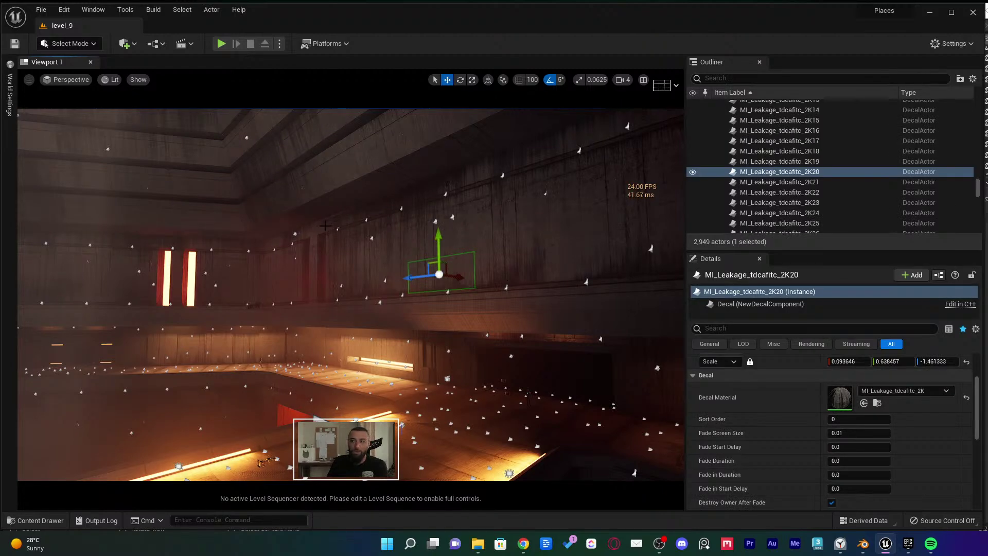
pyautogui.hotkey('ctrl', 'shift', 'a')
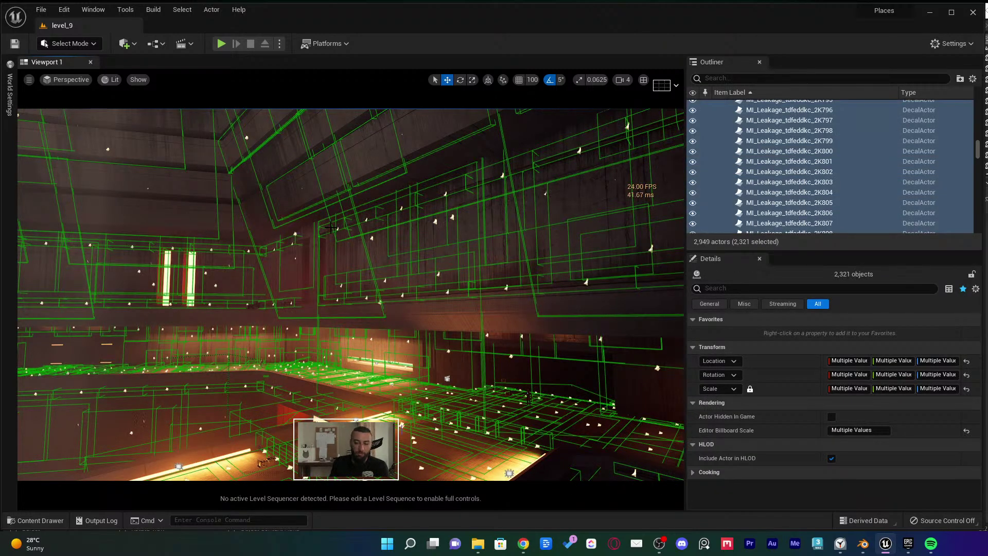
pyautogui.press('g')
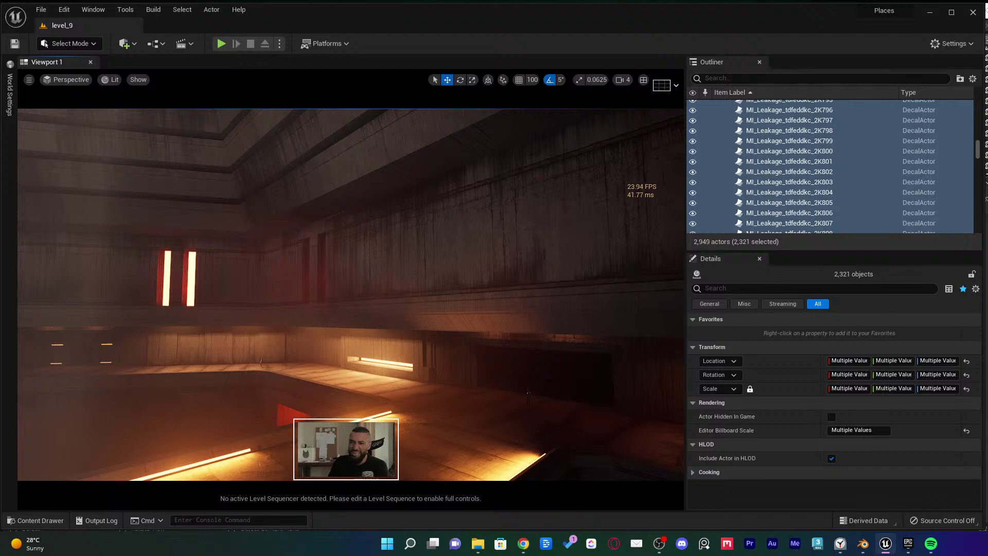
pyautogui.moveTo(365, 216); pyautogui.dragTo(374, 268, button='right')
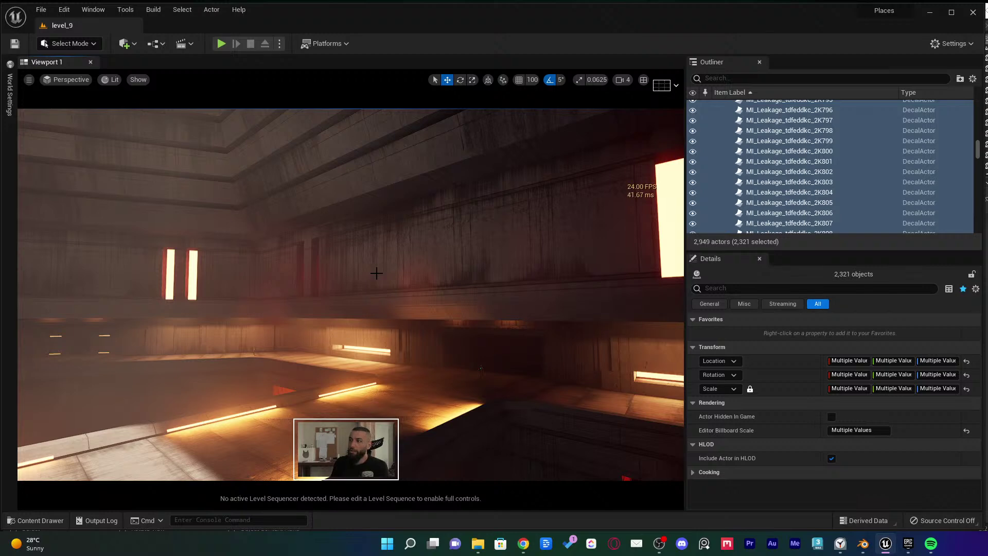
pyautogui.moveTo(376, 273); pyautogui.dragTo(383, 273, button='right')
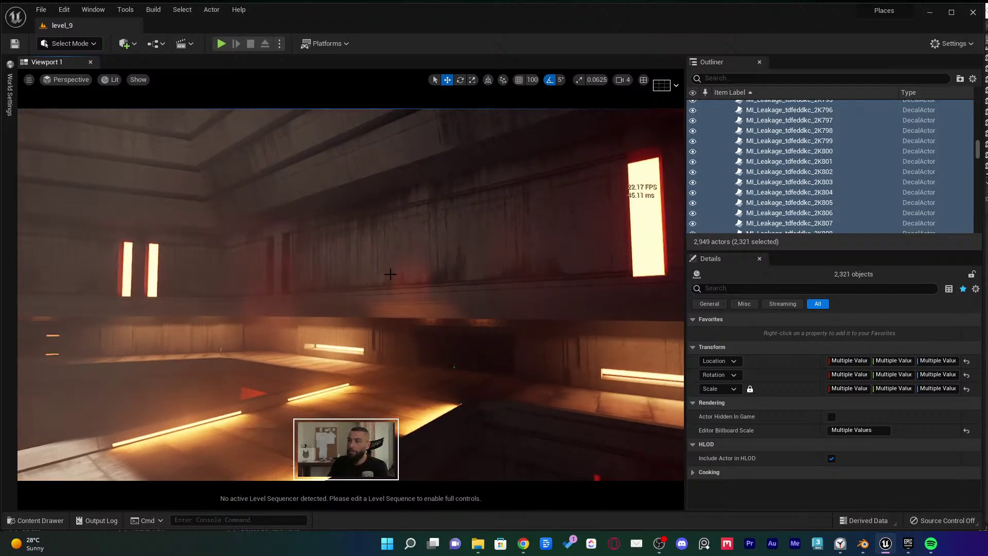
pyautogui.press('Escape')
pyautogui.moveTo(391, 275)
pyautogui.mouseDown(button='right')
pyautogui.moveTo(371, 216)
pyautogui.moveTo(399, 280)
pyautogui.mouseUp(button='right')
pyautogui.moveTo(503, 340)
pyautogui.mouseDown(button='right')
pyautogui.moveTo(506, 371)
pyautogui.moveTo(507, 336)
pyautogui.mouseUp(button='right')
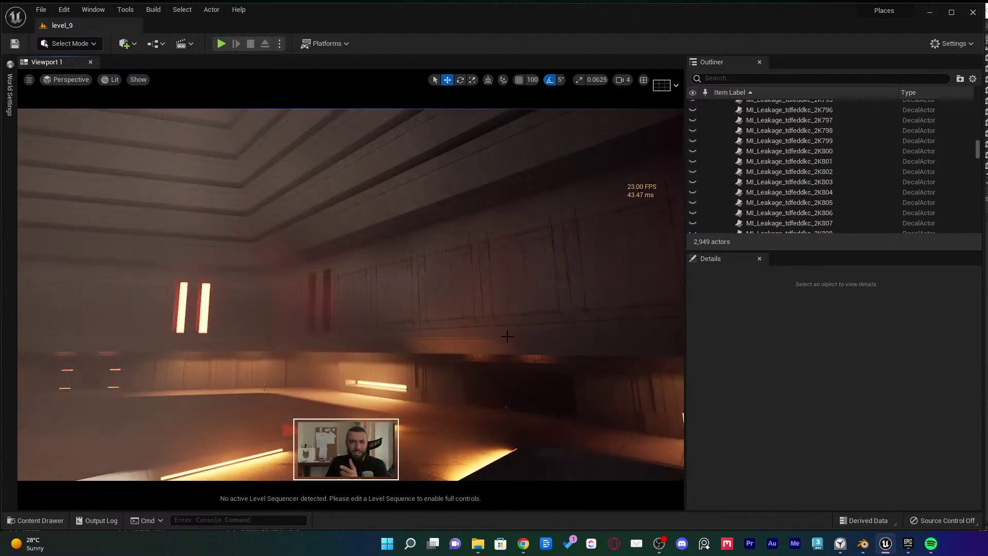
# Check the wall mesh's Visibility options and the Edit menu, then look around the corridor
pyautogui.rightClick(477, 293)
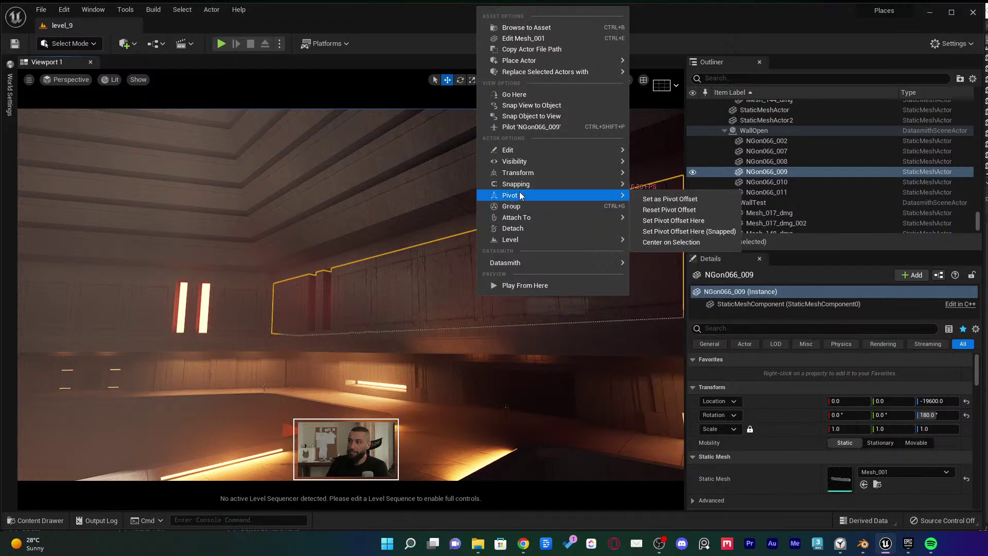
pyautogui.moveTo(522, 164)
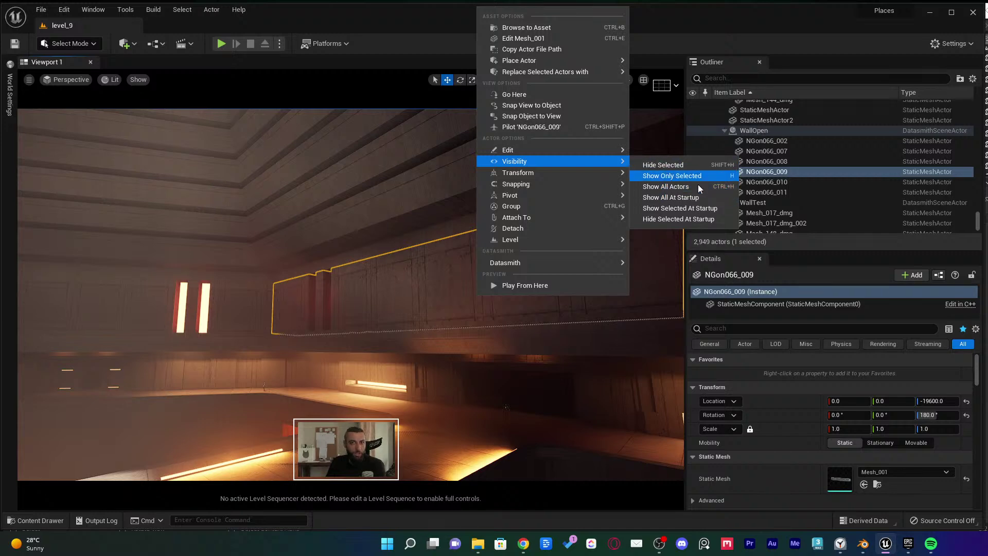
pyautogui.click(64, 9)
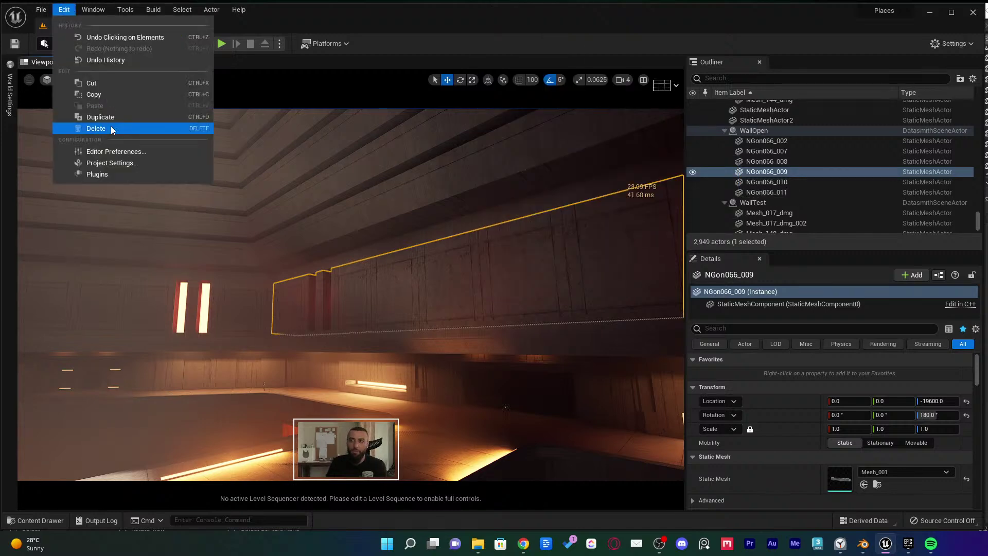
pyautogui.moveTo(309, 232); pyautogui.dragTo(494, 252, button='right')
pyautogui.press('Escape')
# Restore the decal selection with Ctrl+Z and fly along the corridor to the statue's plinth
pyautogui.click(494, 252)
pyautogui.press('Escape')
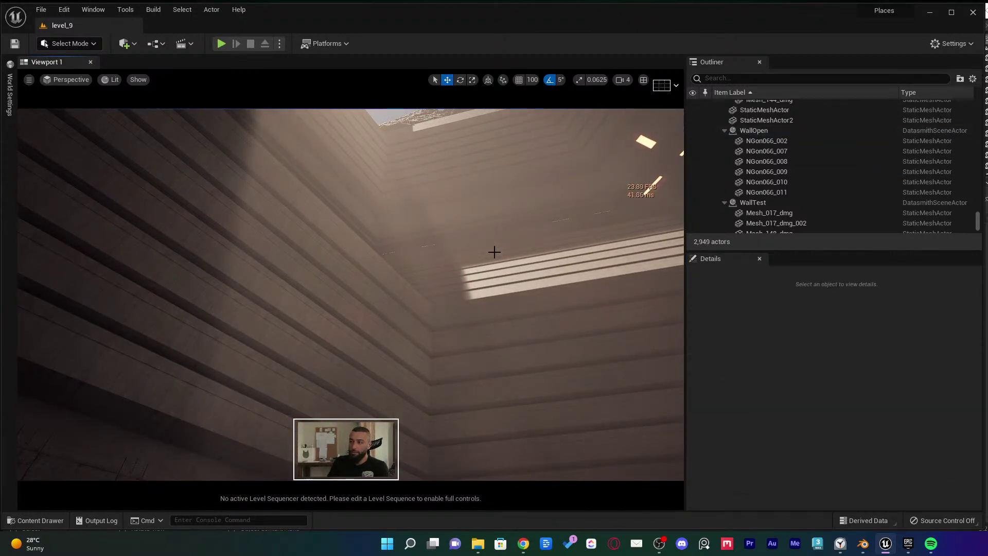
pyautogui.hotkey('ctrl', 'a')
pyautogui.moveTo(494, 252); pyautogui.dragTo(513, 264, button='right')
pyautogui.press('Escape')
pyautogui.hotkey('ctrl', 'z')
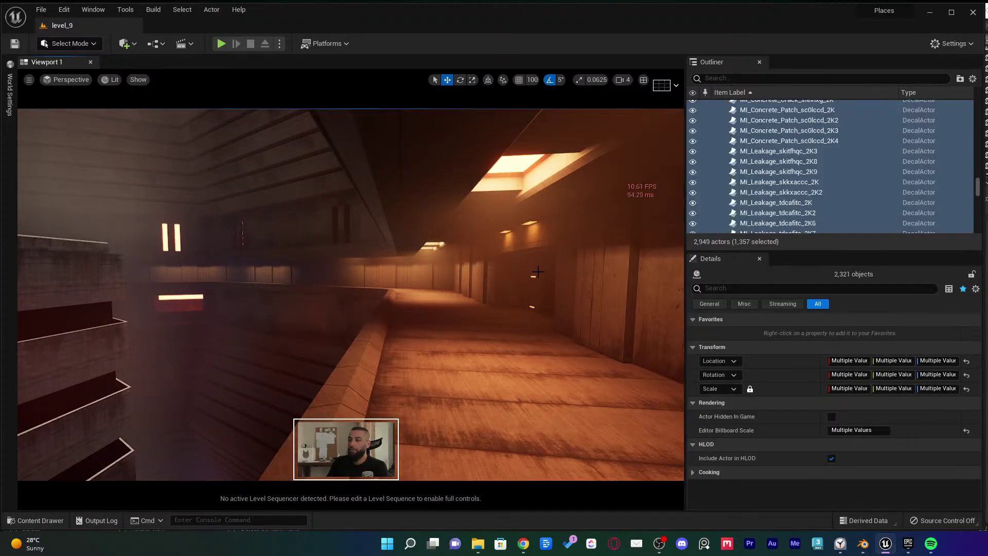
pyautogui.moveTo(349, 293); pyautogui.dragTo(309, 288, button='right')
pyautogui.moveTo(529, 268)
pyautogui.mouseDown(button='right')
pyautogui.moveTo(522, 280)
pyautogui.moveTo(533, 282)
pyautogui.mouseUp(button='right')
# Toggle the decals hidden and shown while flying around the statue and stairs, leaving them hidden
pyautogui.press('Escape')
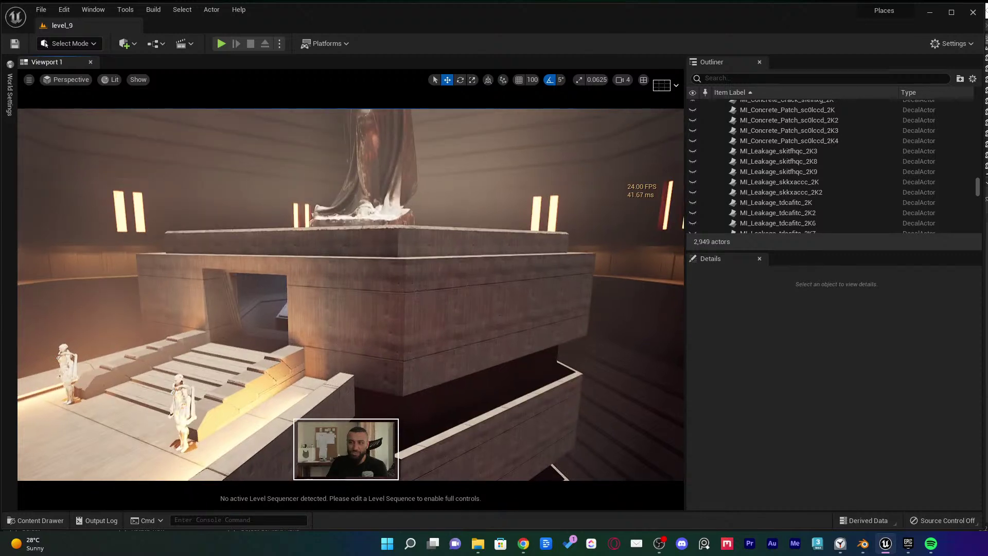
pyautogui.hotkey('ctrl', 'z')
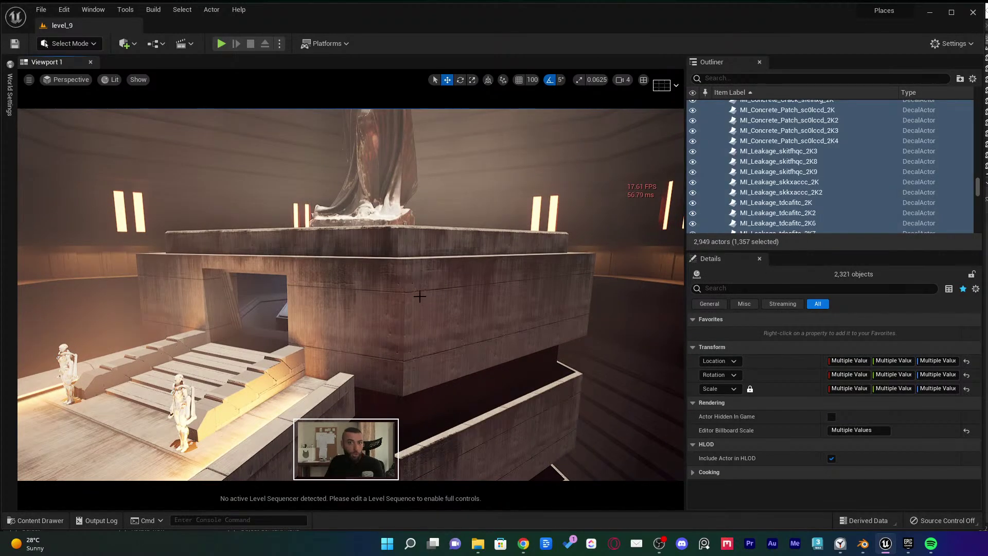
pyautogui.press('Escape')
pyautogui.moveTo(419, 296)
pyautogui.mouseDown(button='right')
pyautogui.moveTo(419, 258)
pyautogui.moveTo(435, 299)
pyautogui.moveTo(434, 289)
pyautogui.mouseUp(button='right')
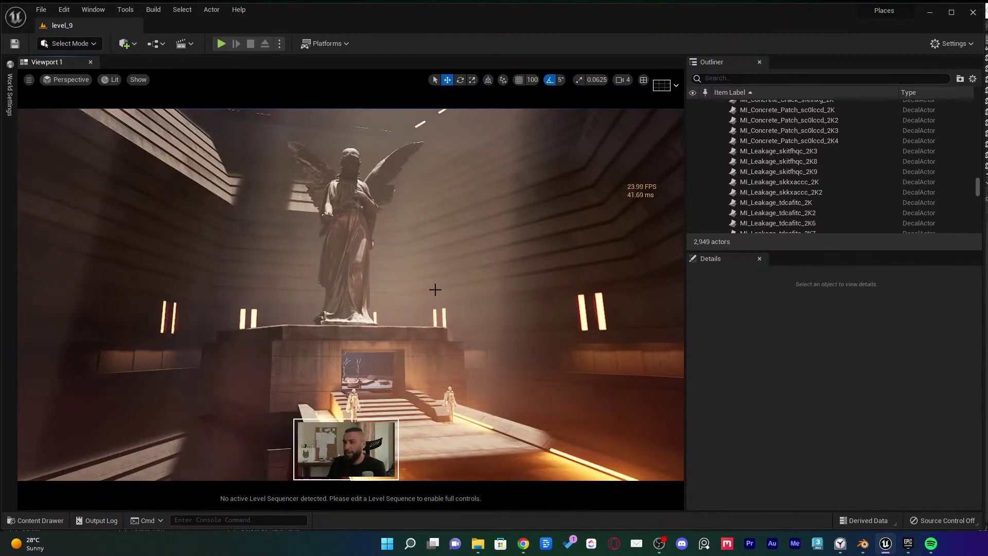
pyautogui.moveTo(422, 237); pyautogui.dragTo(428, 267, button='right')
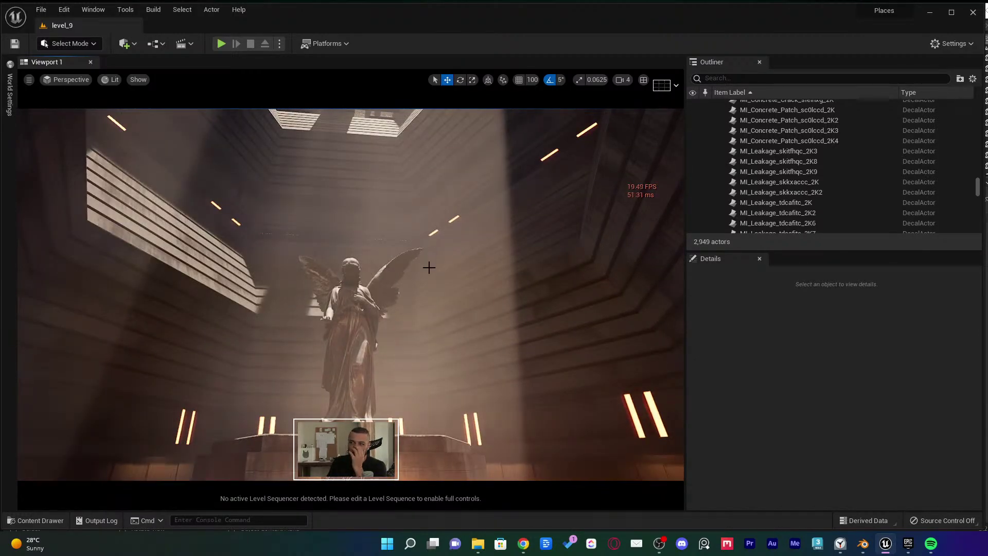
pyautogui.moveTo(422, 193); pyautogui.dragTo(379, 295, button='right')
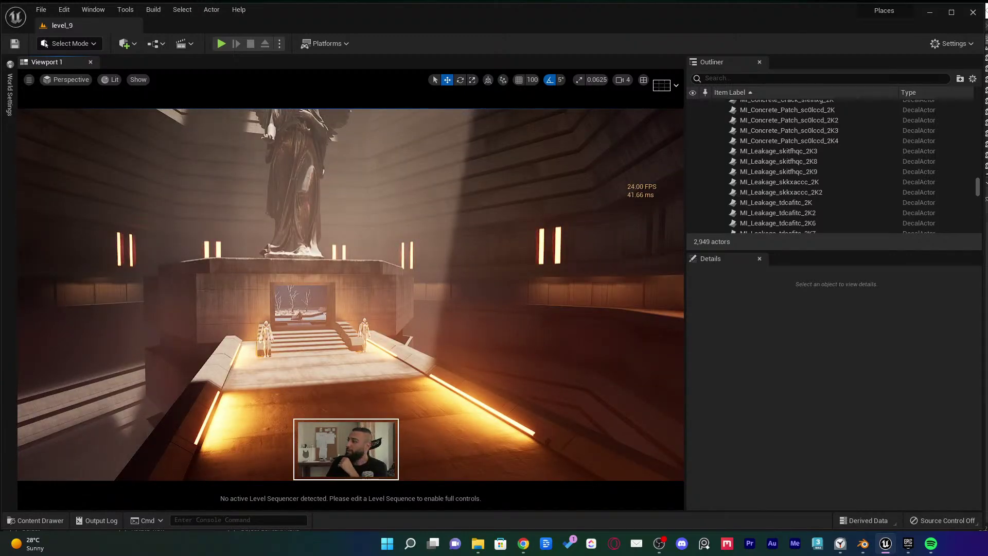
pyautogui.moveTo(374, 331); pyautogui.dragTo(355, 329, button='right')
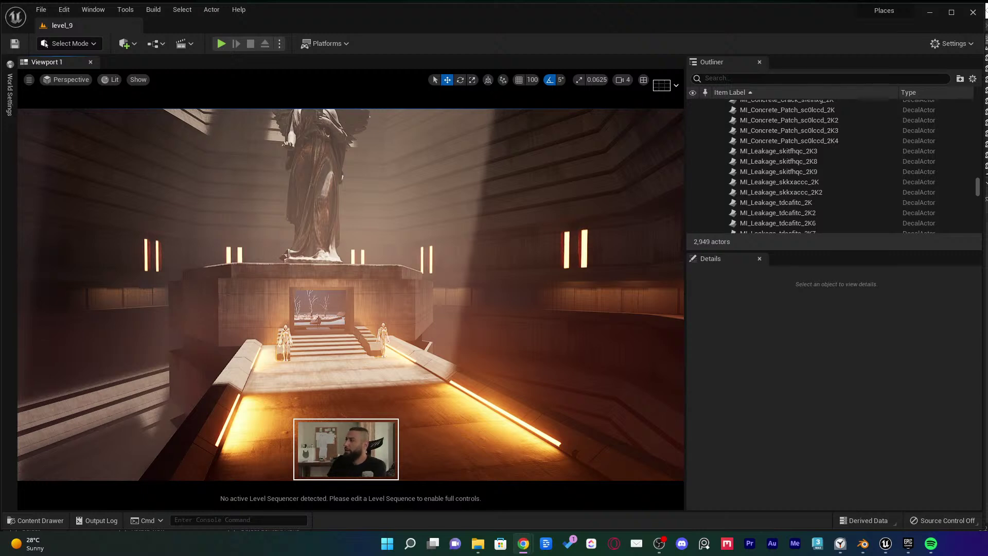
# In Blender, isolate the NGon013.011 step pieces and select the top piece's two end edges in Edit Mode
pyautogui.click(863, 543)
pyautogui.moveTo(477, 177); pyautogui.dragTo(521, 174, button='middle')
pyautogui.press('KP_Divide')
pyautogui.scroll(3, 547, 202)
pyautogui.scroll(1, 548, 202)
pyautogui.press('Tab')
pyautogui.scroll(4, 545, 181)
pyautogui.click(544, 191)
pyautogui.keyDown('shift'); pyautogui.click(566, 216); pyautogui.keyUp('shift')
# Extrude the selected edges 150 cm upward and select the opposite wall's top edges
pyautogui.scroll(2, 520, 174)
pyautogui.write('e')
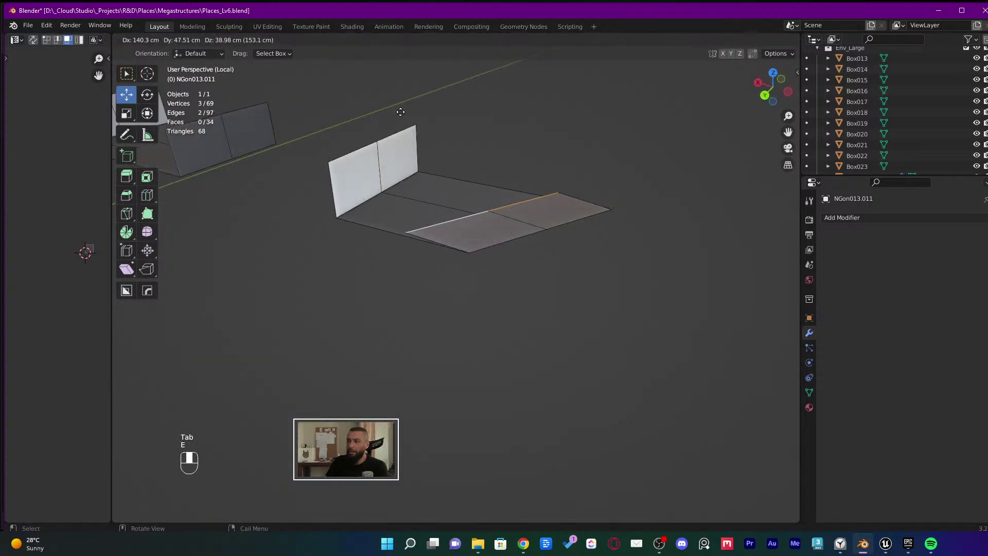
pyautogui.write('150')
pyautogui.press('Return')
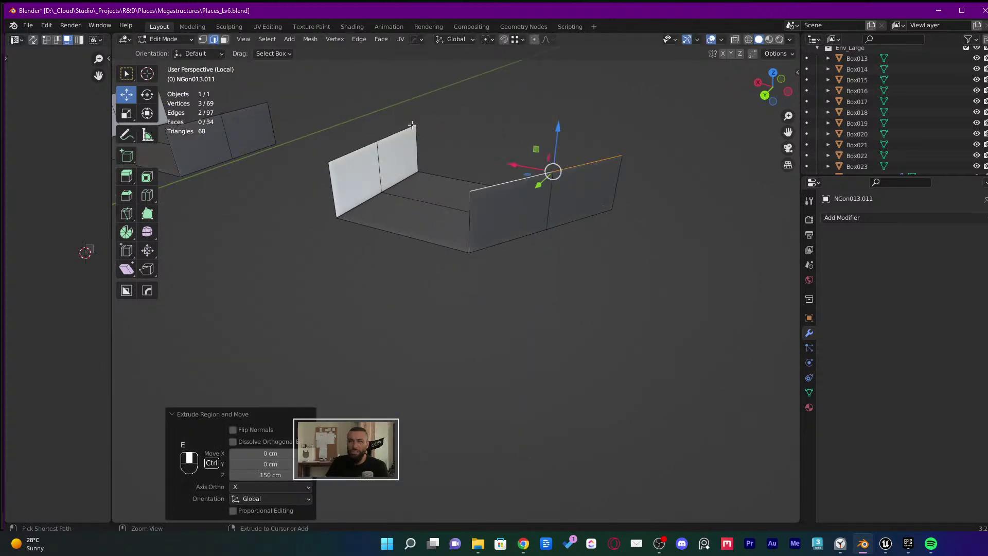
pyautogui.keyDown('shift'); pyautogui.moveTo(380, 114); pyautogui.dragTo(448, 211, button='middle'); pyautogui.keyUp('shift')
pyautogui.keyDown('shift'); pyautogui.click(451, 213); pyautogui.keyUp('shift')
pyautogui.keyDown('shift'); pyautogui.click(414, 235); pyautogui.keyUp('shift')
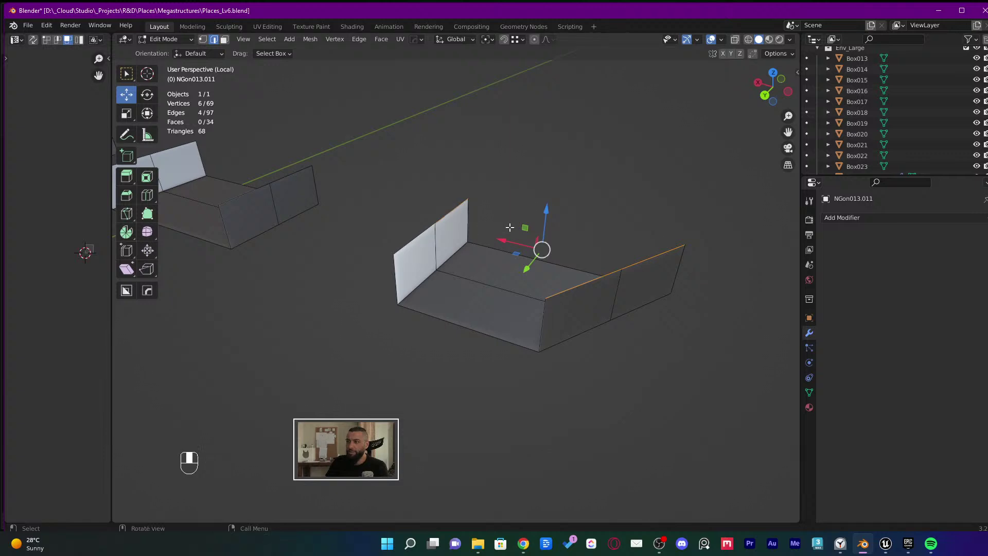
pyautogui.moveTo(509, 225); pyautogui.dragTo(460, 210, button='middle')
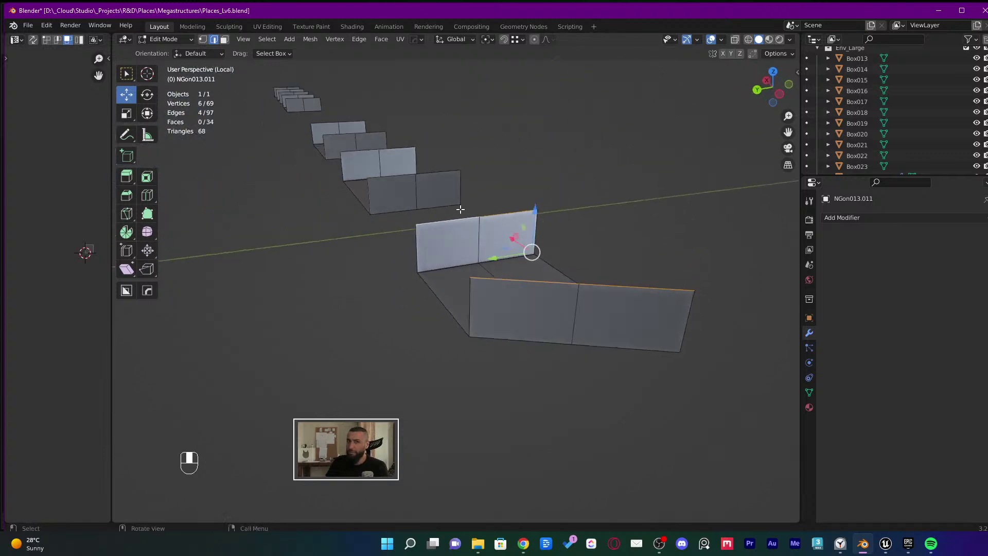
# Bridge the edges with LoopTools, using Strength 0 and 1 segment for a flat top
pyautogui.rightClick(492, 232)
pyautogui.moveTo(478, 30)
pyautogui.click(538, 31)
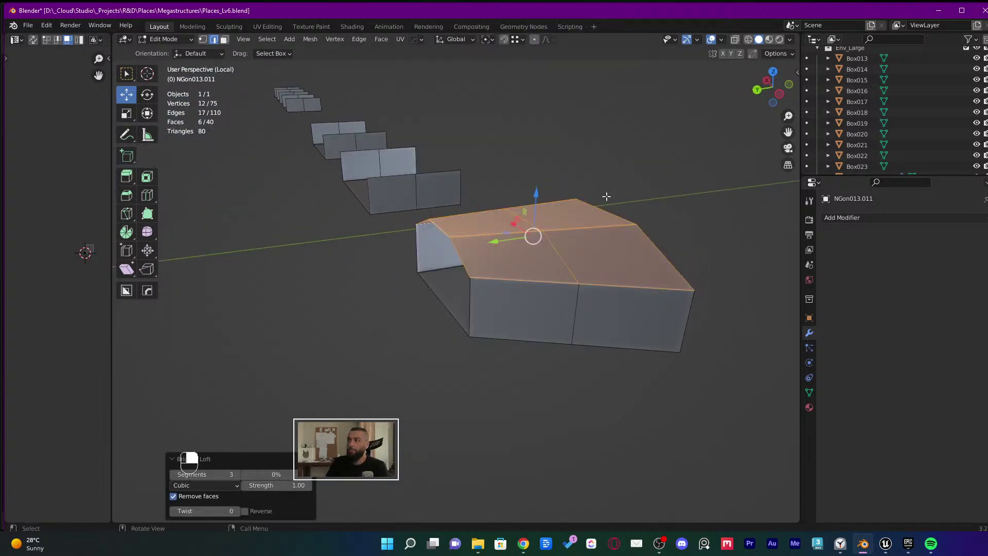
pyautogui.moveTo(606, 196); pyautogui.dragTo(612, 227, button='middle')
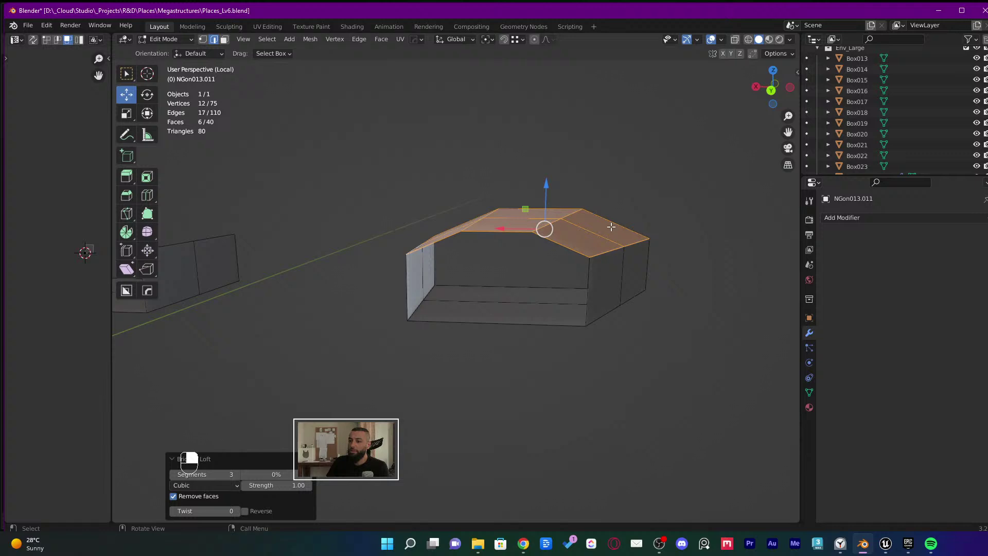
pyautogui.click(275, 485)
pyautogui.write('-0.38')
pyautogui.press('Return')
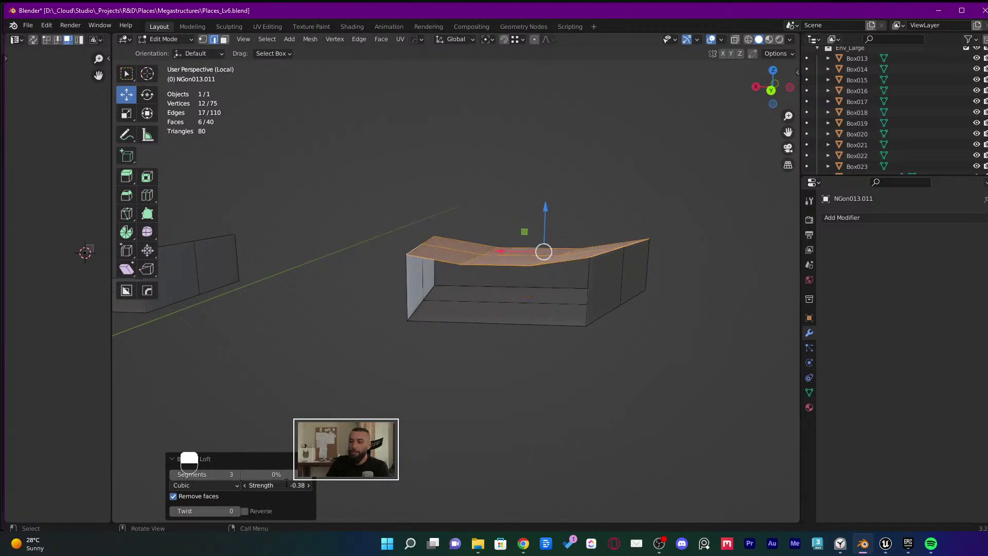
pyautogui.click(277, 484)
pyautogui.write('0')
pyautogui.press('Return')
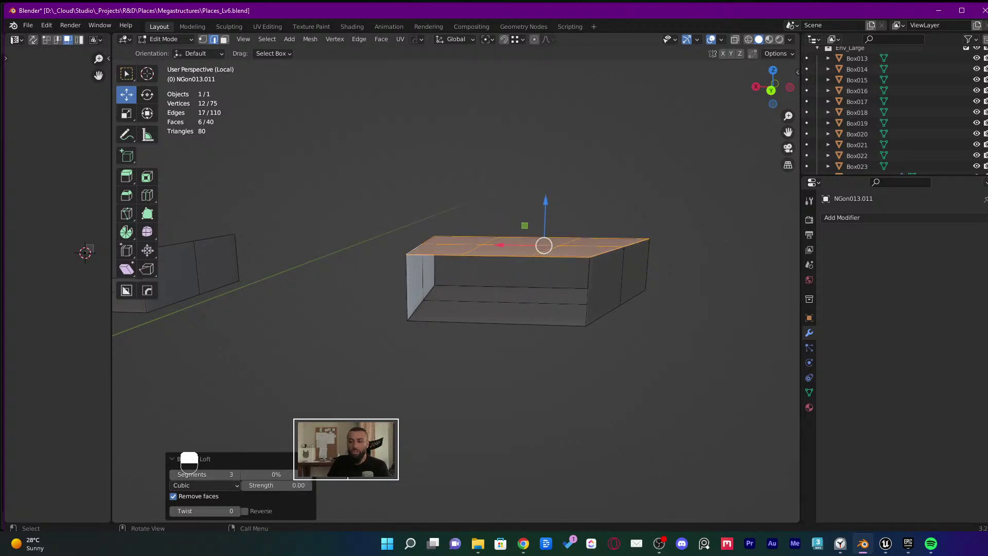
pyautogui.moveTo(211, 475); pyautogui.dragTo(187, 476)
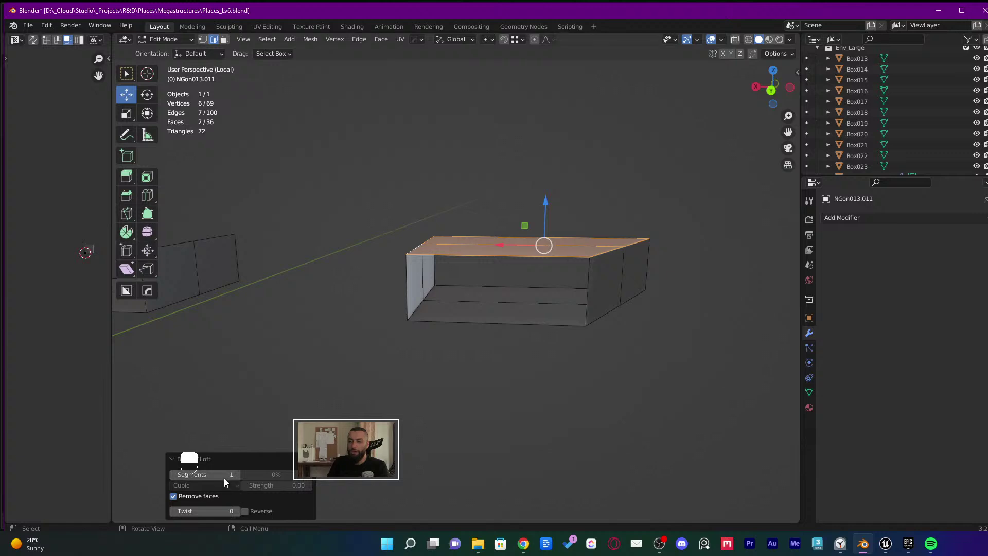
pyautogui.moveTo(386, 341); pyautogui.dragTo(467, 366, button='middle')
pyautogui.click(465, 339)
# Fill the block's open front faces and bridge two edge chains with LoopTools
pyautogui.press('f')
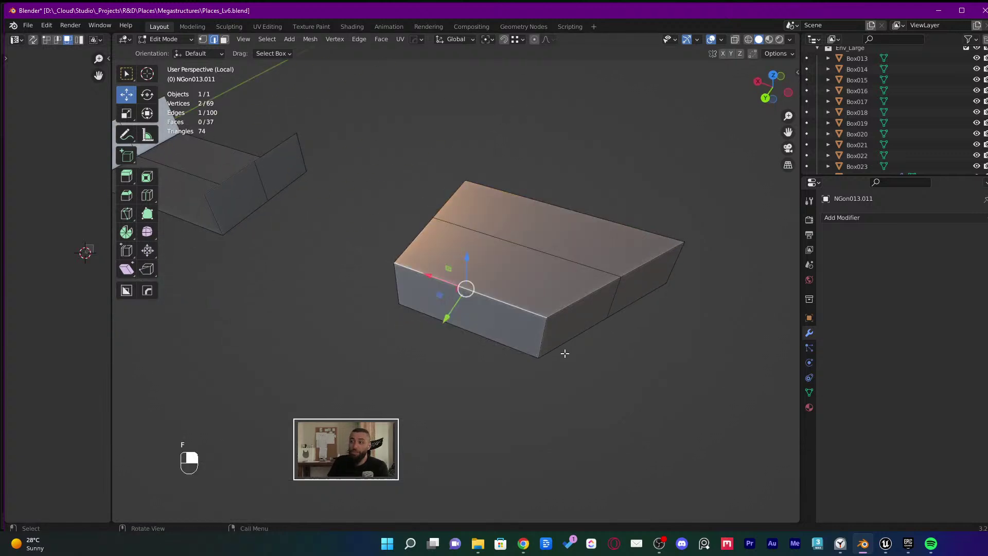
pyautogui.moveTo(564, 353); pyautogui.dragTo(428, 327, button='middle')
pyautogui.press('f')
pyautogui.moveTo(478, 344); pyautogui.dragTo(435, 316, button='middle')
pyautogui.keyDown('shift'); pyautogui.click(433, 314); pyautogui.keyUp('shift')
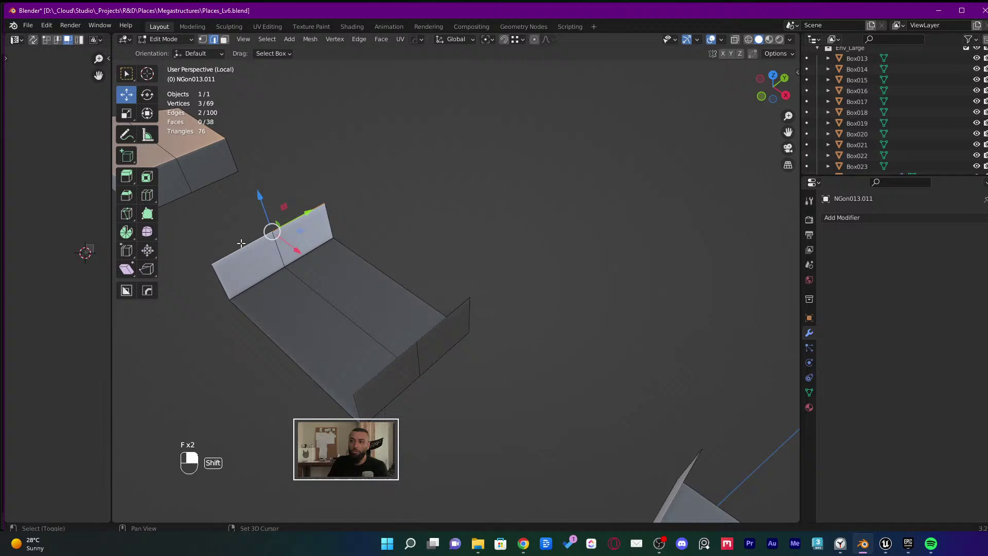
pyautogui.keyDown('alt'); pyautogui.keyDown('shift'); pyautogui.click(430, 329); pyautogui.keyUp('shift'); pyautogui.keyUp('alt')
pyautogui.rightClick(411, 343)
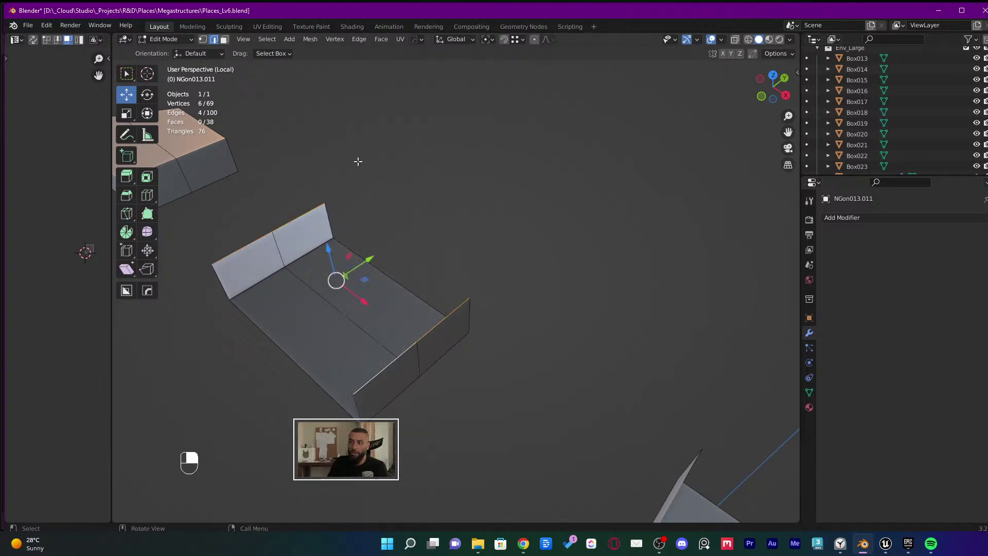
pyautogui.rightClick(363, 203)
pyautogui.moveTo(370, 167)
pyautogui.click(436, 171)
pyautogui.moveTo(437, 171); pyautogui.dragTo(400, 265, button='middle')
# Fill the remaining gaps between the stepped boxes with faces, undoing one extra face
pyautogui.click(346, 349)
pyautogui.press('f')
pyautogui.press('f')
pyautogui.click(400, 264)
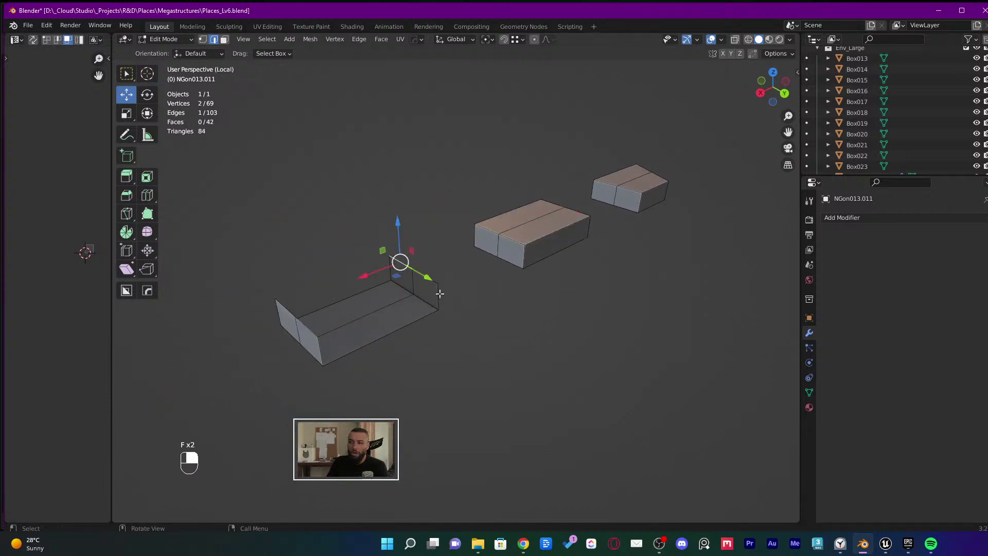
pyautogui.click(430, 314)
pyautogui.press('f')
pyautogui.press('f')
pyautogui.moveTo(408, 330); pyautogui.dragTo(558, 322, button='middle')
pyautogui.press('f')
pyautogui.press('f')
pyautogui.press('f')
pyautogui.press('f')
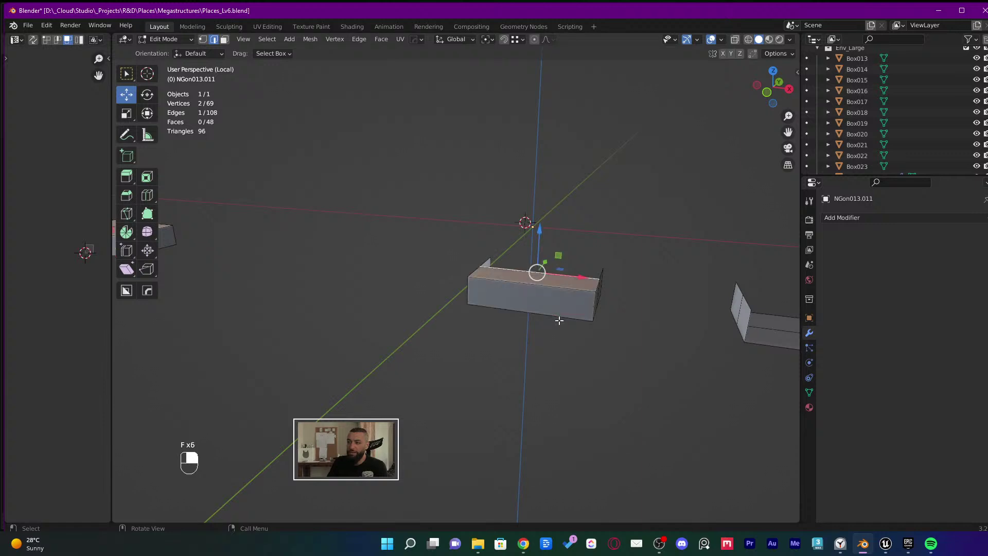
pyautogui.keyDown('shift'); pyautogui.moveTo(644, 352); pyautogui.dragTo(514, 329, button='middle'); pyautogui.keyUp('shift')
pyautogui.press('f')
pyautogui.press('f')
pyautogui.press('f')
pyautogui.press('f')
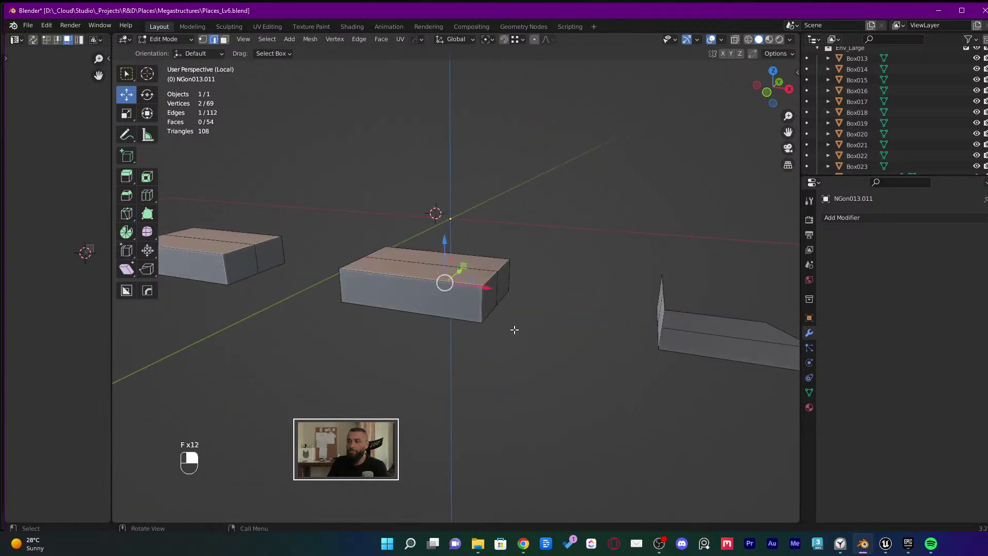
pyautogui.press('f')
pyautogui.moveTo(763, 364); pyautogui.dragTo(312, 281, button='middle')
pyautogui.hotkey('ctrl', 'z')
# Select the lower tray's two bottom edges and start extruding them into a wall
pyautogui.click(399, 313)
pyautogui.click(329, 344)
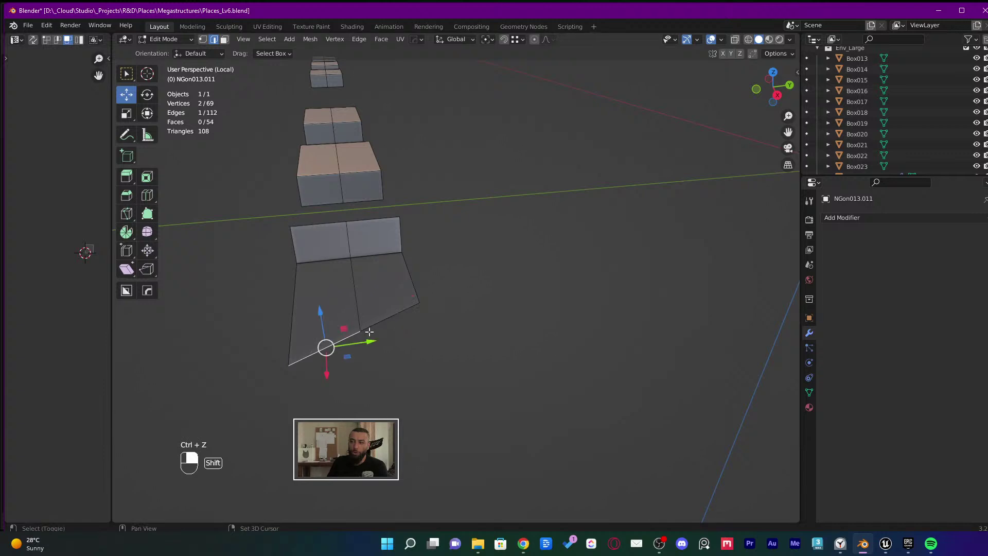
pyautogui.keyDown('shift'); pyautogui.click(344, 330); pyautogui.keyUp('shift')
pyautogui.moveTo(333, 331); pyautogui.dragTo(422, 247, button='middle')
pyautogui.press('e')
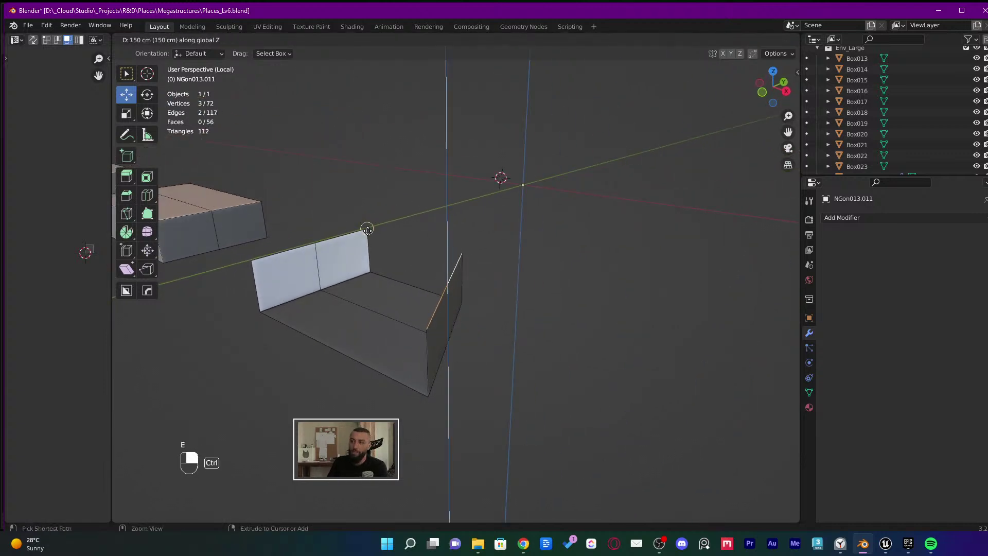
# Select both wall top edges and join them with a face using LoopTools Bridge
pyautogui.click(366, 227)
pyautogui.moveTo(366, 226); pyautogui.dragTo(330, 259, button='middle')
pyautogui.keyDown('alt'); pyautogui.keyDown('shift'); pyautogui.click(324, 223); pyautogui.keyUp('shift'); pyautogui.keyUp('alt')
pyautogui.moveTo(324, 223); pyautogui.dragTo(439, 234, button='middle')
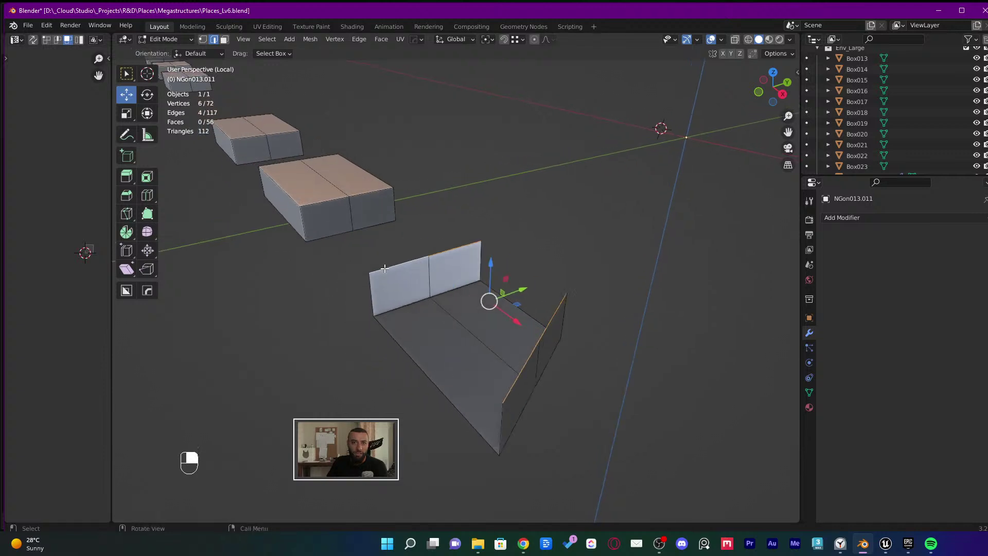
pyautogui.rightClick(439, 234)
pyautogui.moveTo(419, 167)
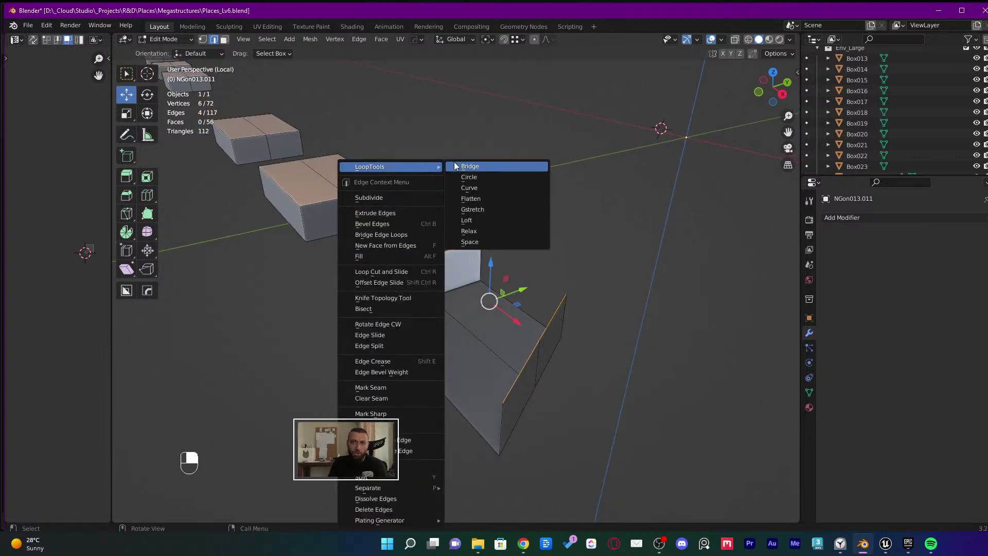
pyautogui.moveTo(304, 236); pyautogui.dragTo(476, 198, button='middle')
pyautogui.keyDown('alt'); pyautogui.keyDown('shift'); pyautogui.click(574, 293); pyautogui.keyUp('shift'); pyautogui.keyUp('alt')
pyautogui.keyDown('alt'); pyautogui.keyDown('shift'); pyautogui.click(574, 294); pyautogui.keyUp('shift'); pyautogui.keyUp('alt')
pyautogui.rightClick(476, 198)
pyautogui.moveTo(484, 170)
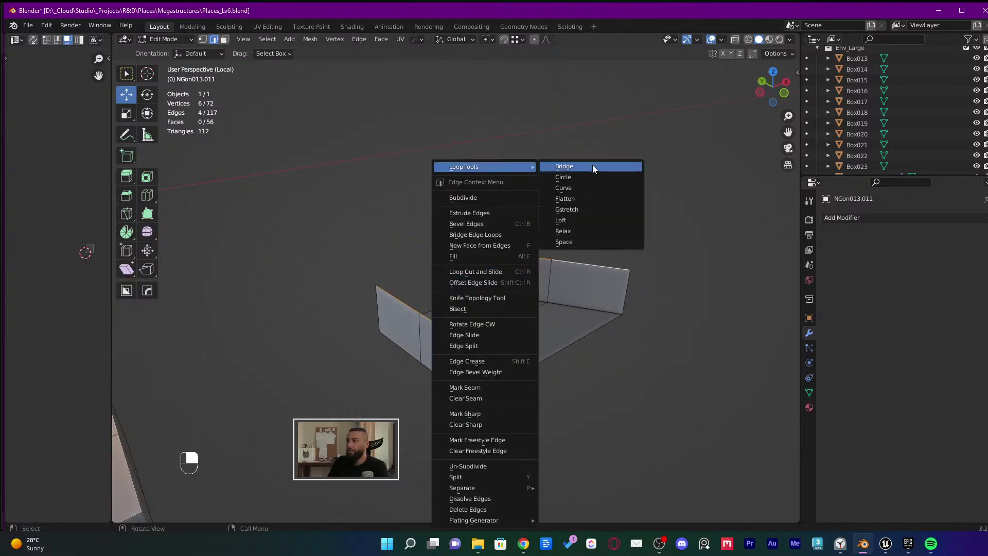
pyautogui.click(595, 169)
# Fill the open holes on the boxes with F, return to Object Mode and save
pyautogui.click(622, 202)
pyautogui.moveTo(622, 202); pyautogui.dragTo(533, 338, button='middle')
pyautogui.click(532, 277)
pyautogui.press('f')
pyautogui.press('f')
pyautogui.hotkey('ctrl', 's')
pyautogui.scroll(-3, 591, 301)
pyautogui.press('Tab')
pyautogui.hotkey('ctrl', 's')
pyautogui.moveTo(646, 287); pyautogui.dragTo(542, 336, button='middle')
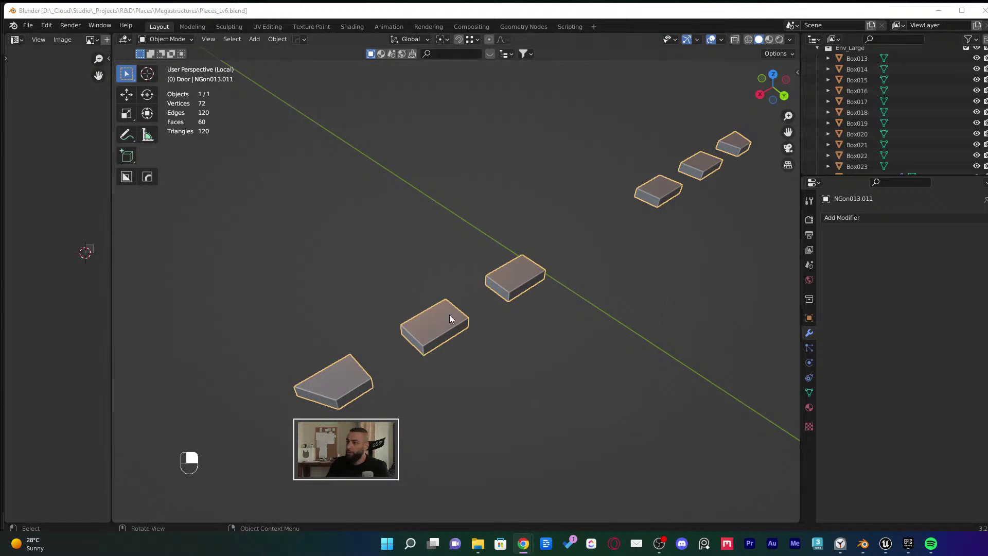
# Place the 3D cursor on the middle slab, add a cube there and raise it along Z
pyautogui.rightClick(502, 273)
pyautogui.click(508, 246)
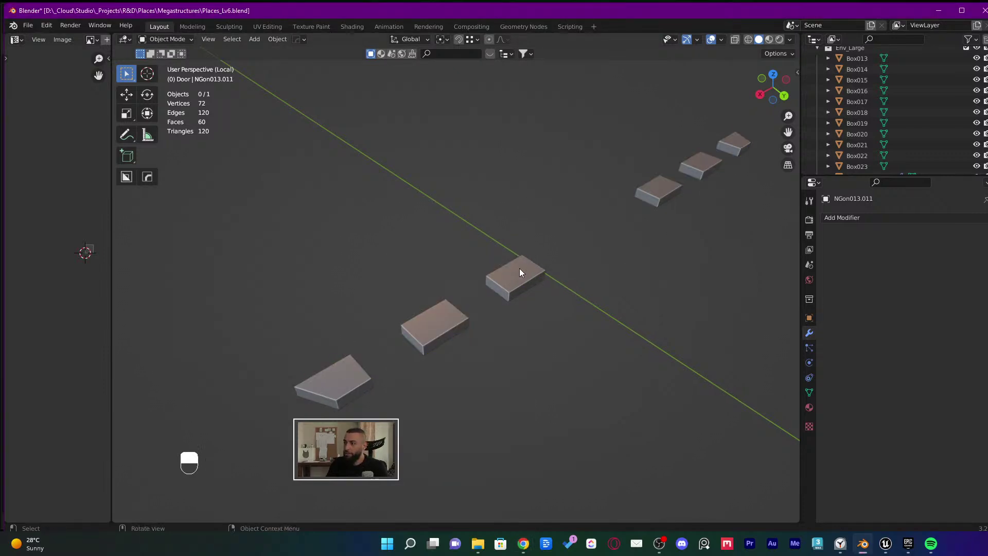
pyautogui.click(520, 269)
pyautogui.keyDown('shift'); pyautogui.moveTo(519, 268); pyautogui.dragTo(520, 274, button='right'); pyautogui.keyUp('shift')
pyautogui.scroll(5, 528, 275)
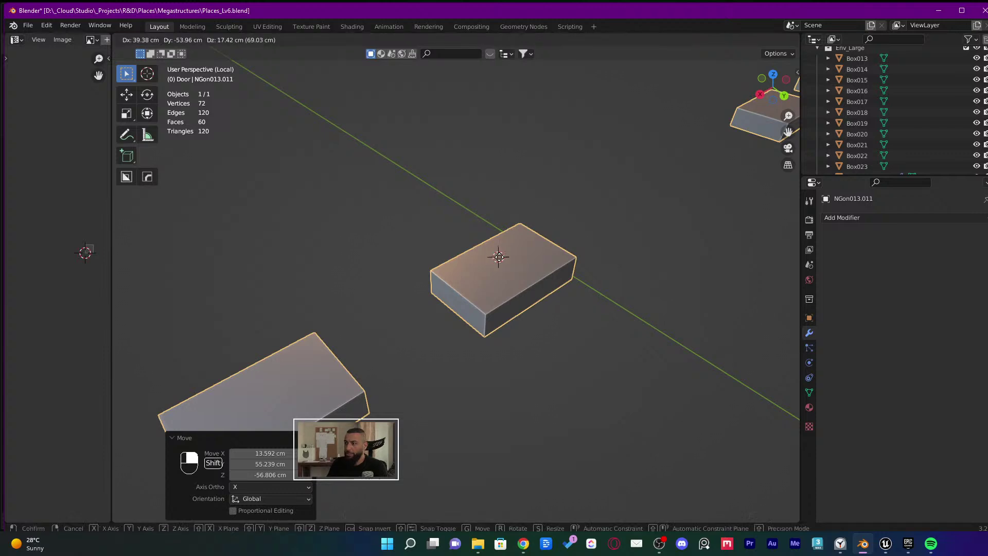
pyautogui.hotkey('shift', 'a')
pyautogui.moveTo(510, 256)
pyautogui.click(560, 267)
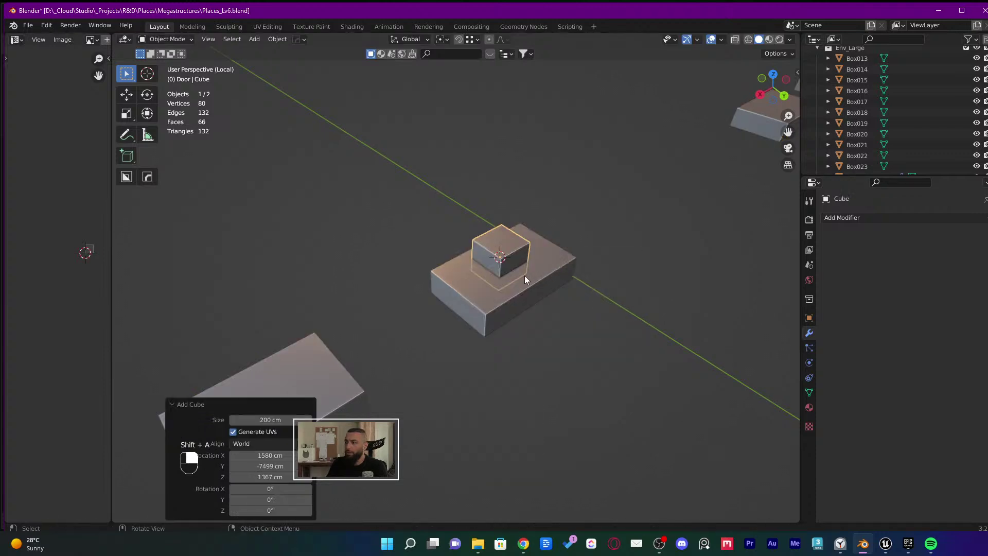
pyautogui.scroll(2, 524, 276)
pyautogui.press('g')
pyautogui.press('z')
pyautogui.click(512, 154)
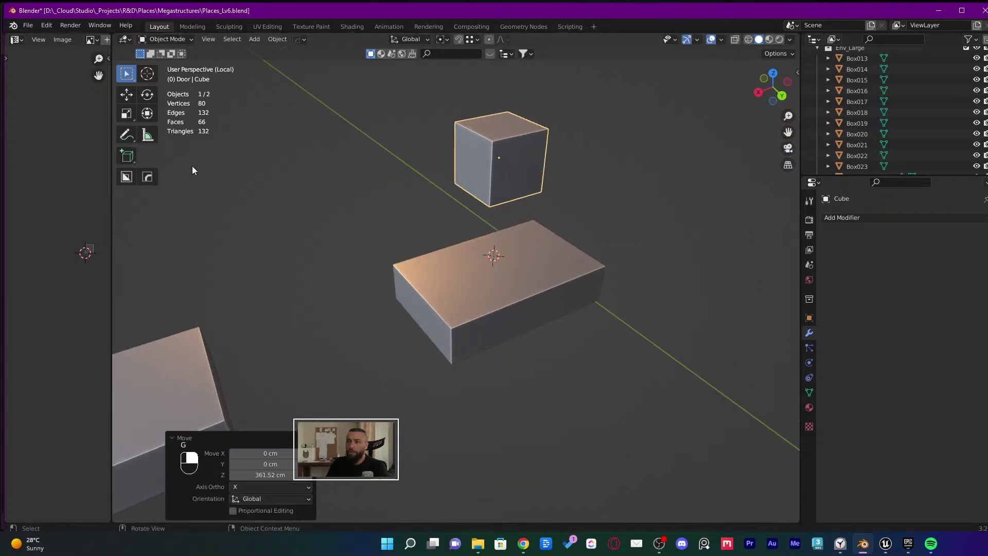
# In the cube's Edit Mode, switch to face selection and select its top face
pyautogui.press('Tab')
pyautogui.click(511, 193)
pyautogui.moveTo(510, 193); pyautogui.dragTo(508, 178, button='middle')
pyautogui.press('3')
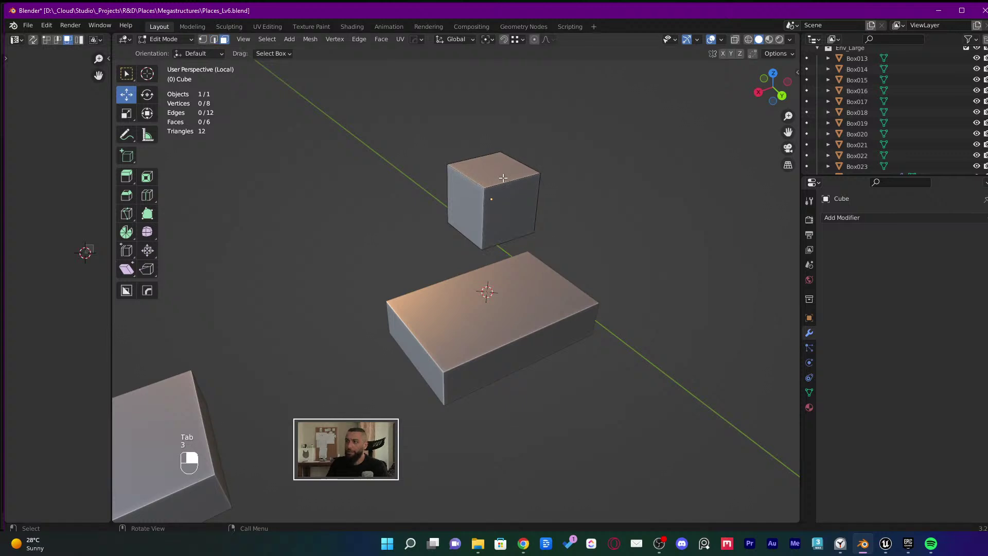
pyautogui.moveTo(128, 178); pyautogui.dragTo(161, 200)
pyautogui.click(512, 167)
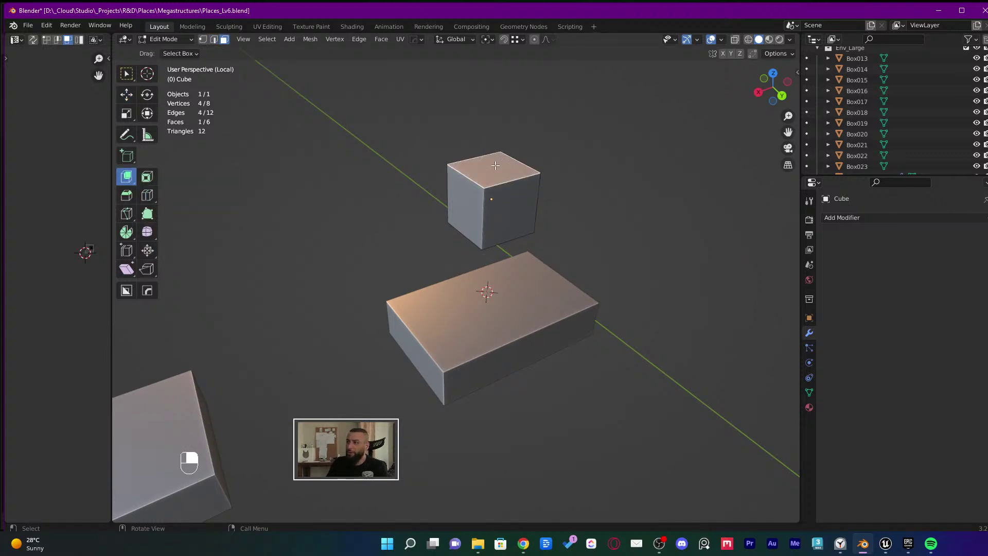
pyautogui.press('KP_Decimal')
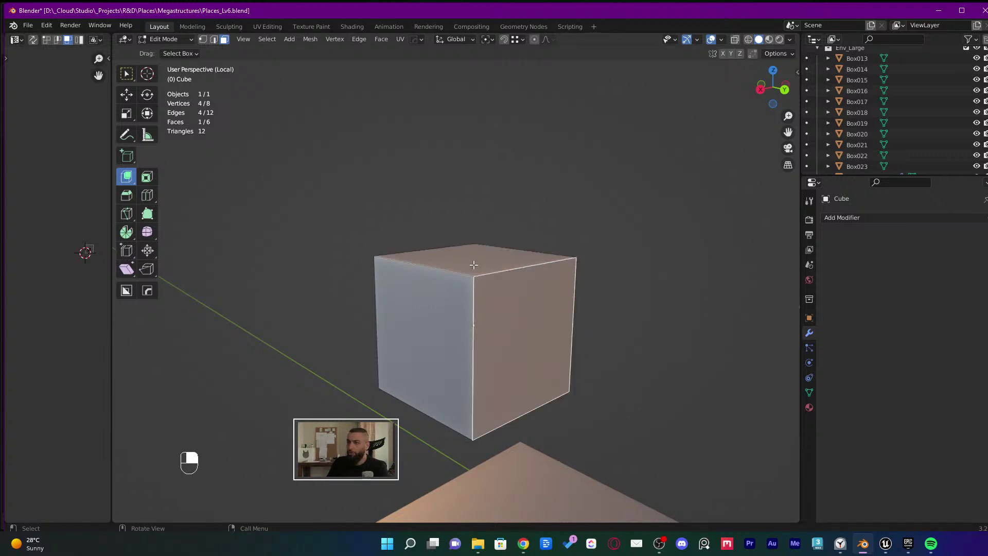
# Try Extrude Manifold on the cube's right face, undo it, and return to Object Mode
pyautogui.click(487, 295)
pyautogui.moveTo(126, 176); pyautogui.dragTo(187, 200)
pyautogui.moveTo(562, 353); pyautogui.dragTo(772, 335)
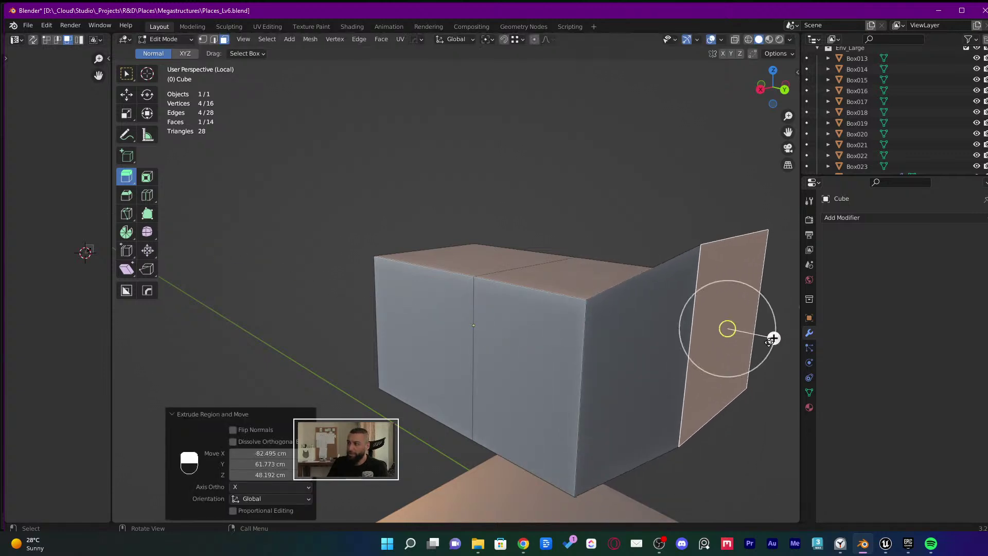
pyautogui.moveTo(131, 179); pyautogui.dragTo(183, 212)
pyautogui.moveTo(488, 264); pyautogui.dragTo(378, 272, button='middle')
pyautogui.hotkey('ctrl', 'z')
pyautogui.hotkey('ctrl', 'z')
pyautogui.press('Tab')
pyautogui.moveTo(504, 288); pyautogui.dragTo(462, 298, button='middle')
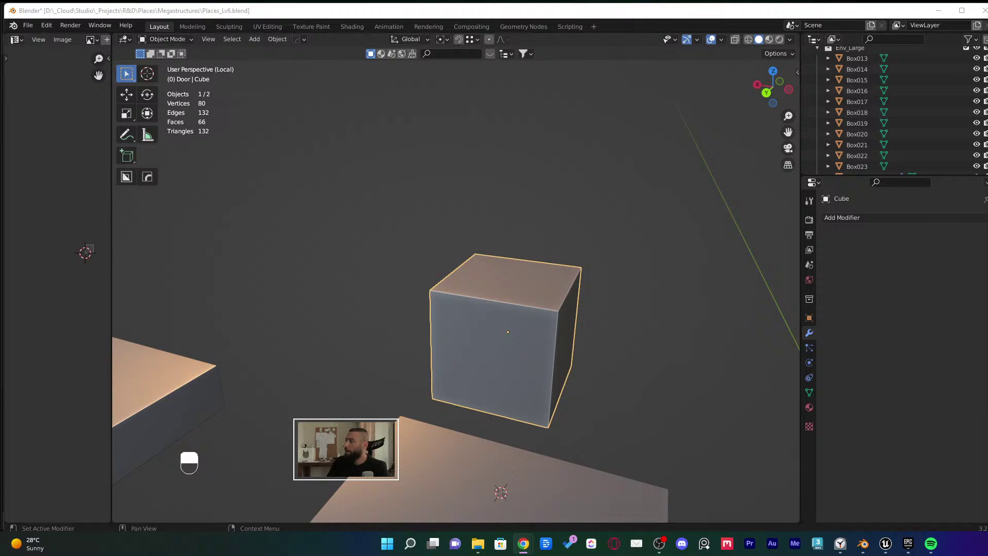
# Open the 3D viewport's Object menu for the new cube
pyautogui.moveTo(478, 223); pyautogui.dragTo(489, 242, button='middle')
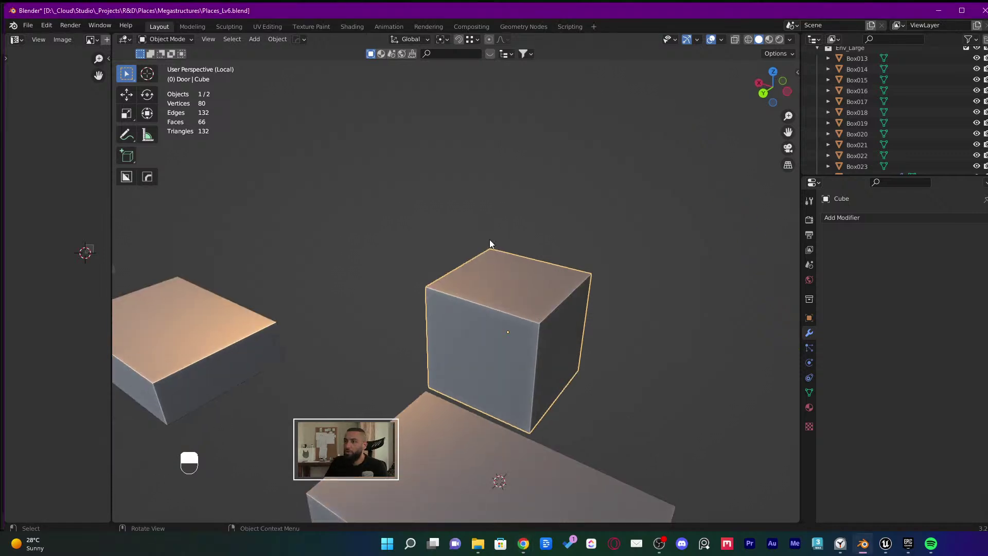
pyautogui.click(274, 42)
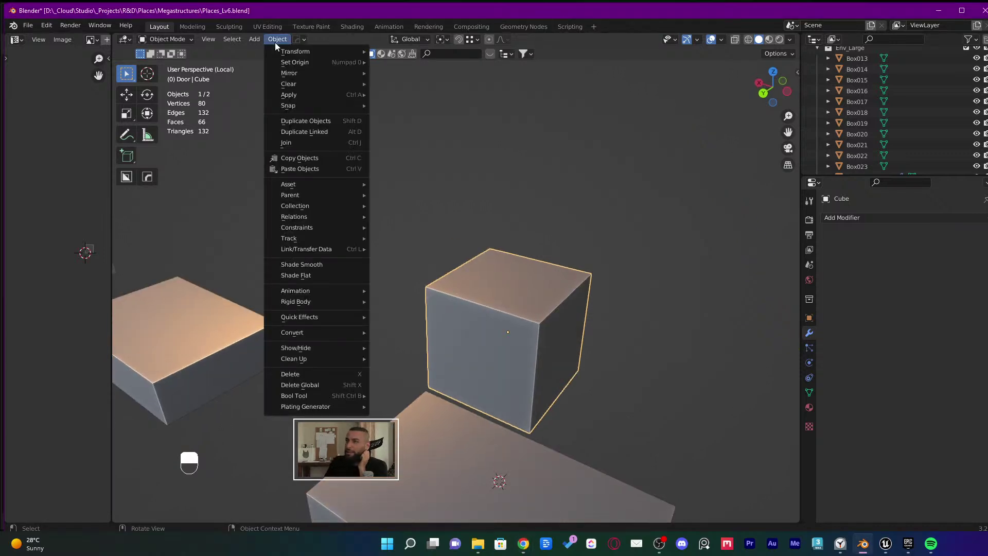
pyautogui.moveTo(255, 40)
pyautogui.moveTo(209, 40)
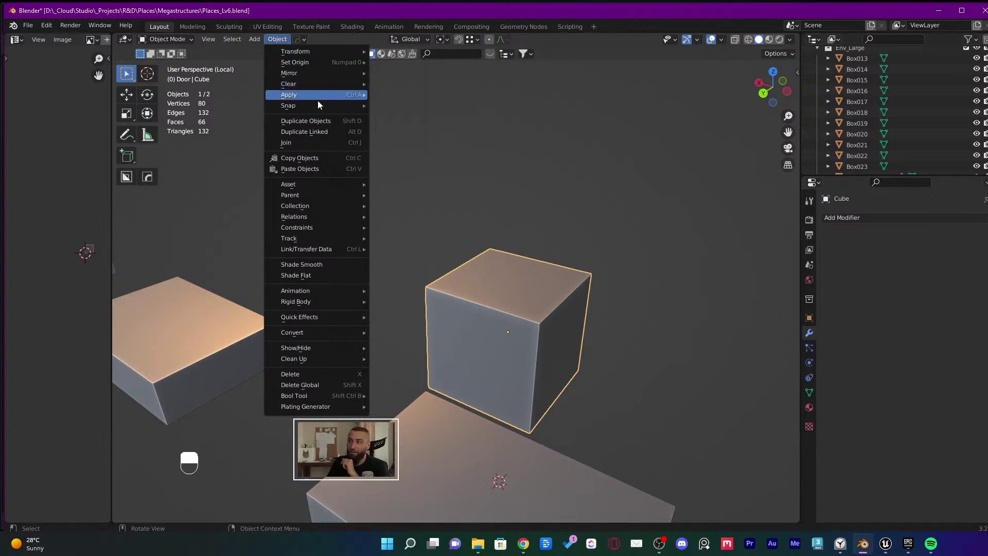
pyautogui.moveTo(317, 106)
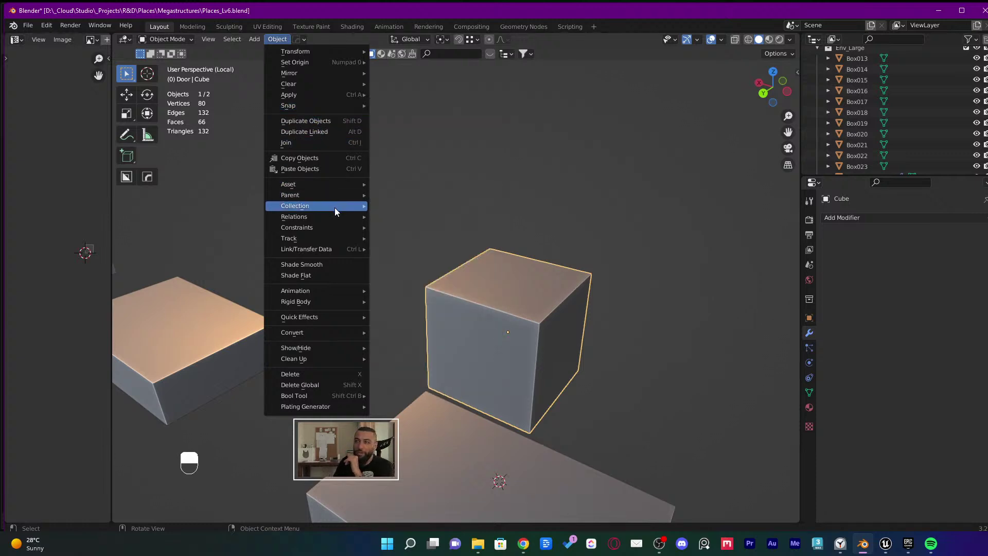
pyautogui.moveTo(331, 221)
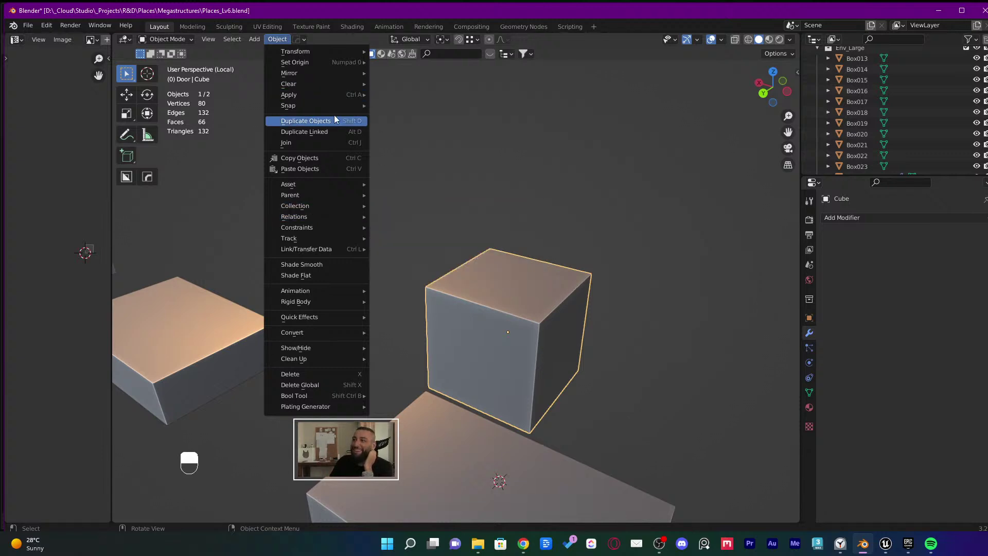
pyautogui.moveTo(344, 63)
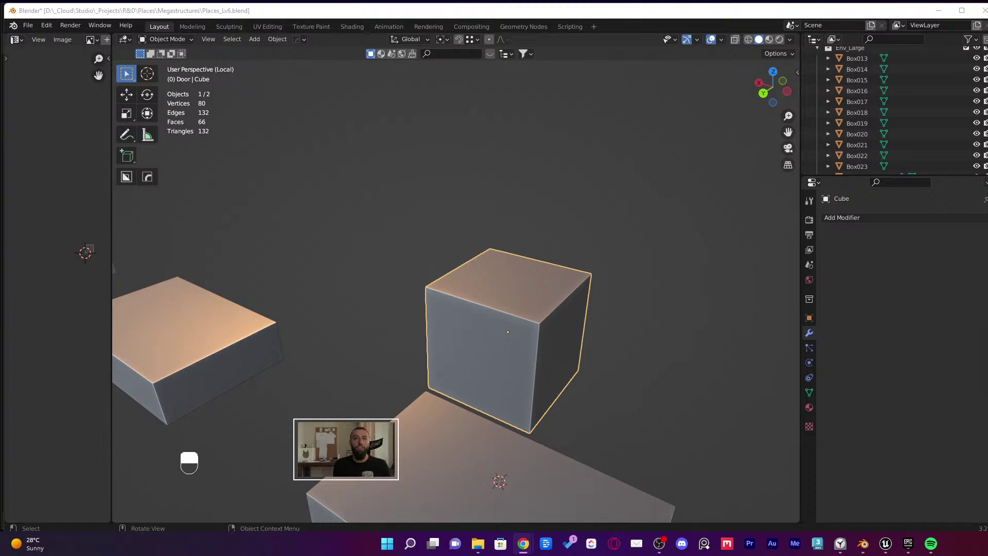
# In the Unreal temple level, locate the stone block's mesh and browse up to the DT folder
pyautogui.click(885, 544)
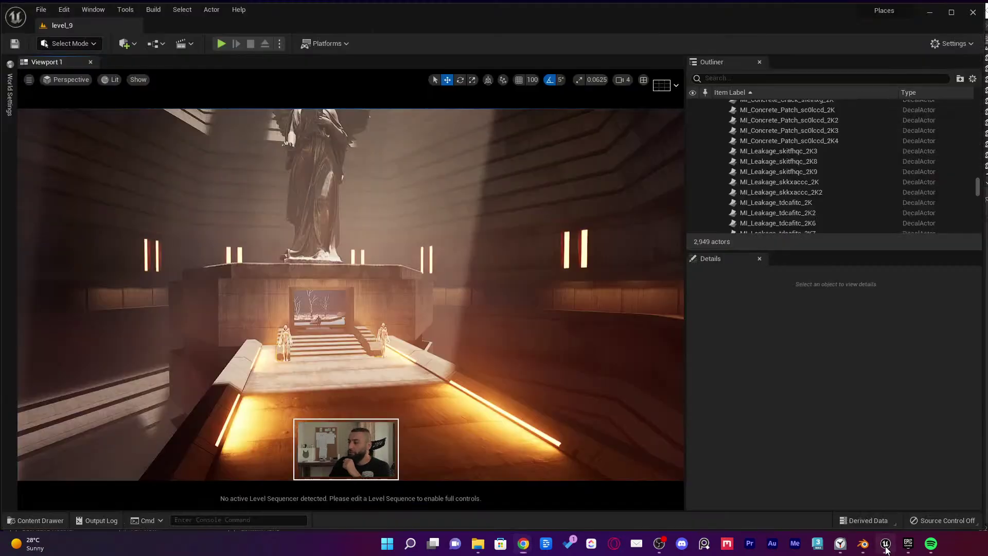
pyautogui.scroll(5, 508, 389)
pyautogui.hotkey('ctrl', 'space')
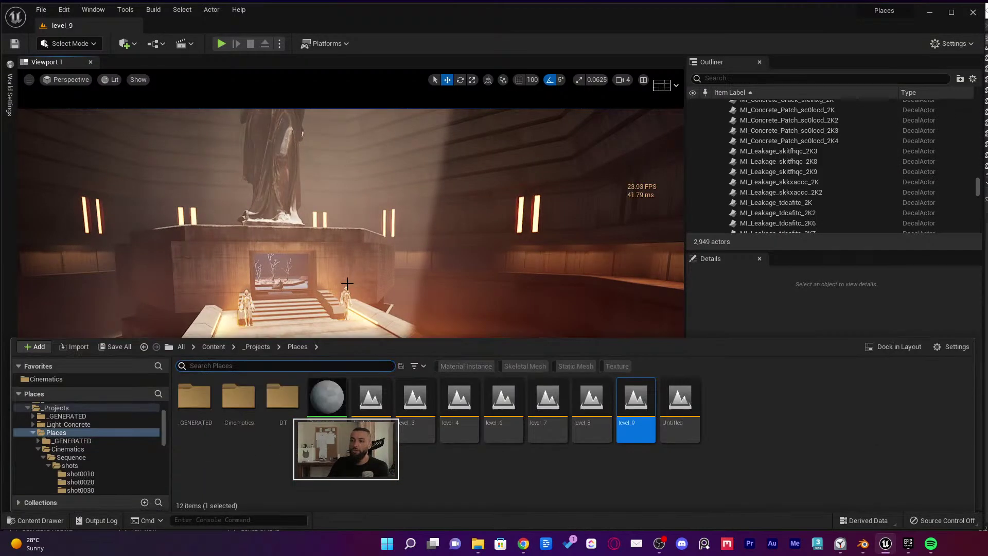
pyautogui.click(347, 283)
pyautogui.hotkey('ctrl', 'b')
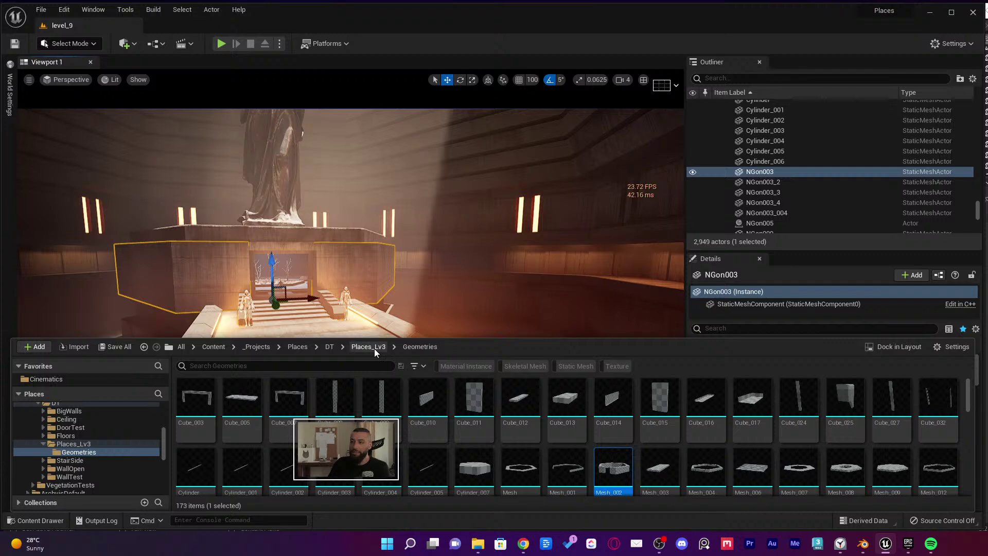
pyautogui.click(354, 350)
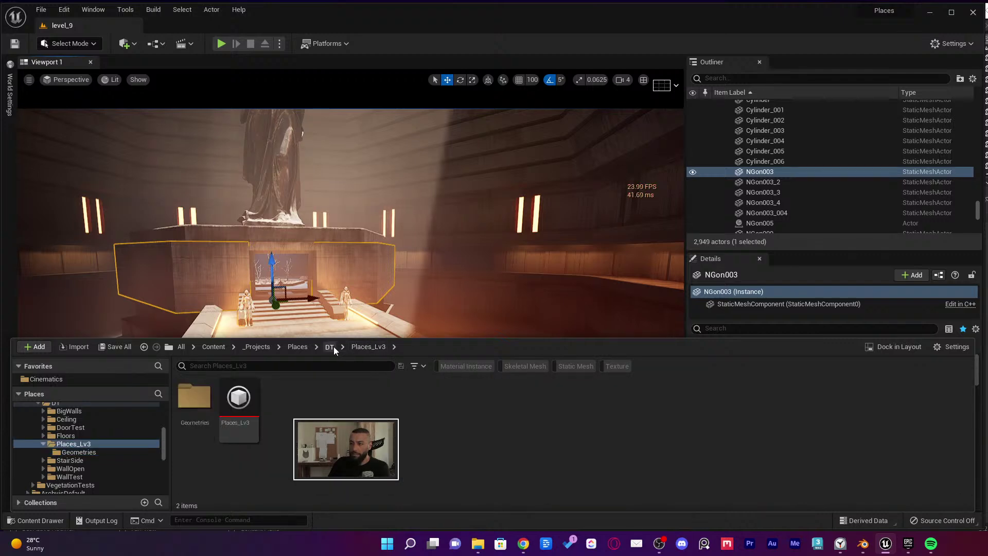
pyautogui.click(330, 347)
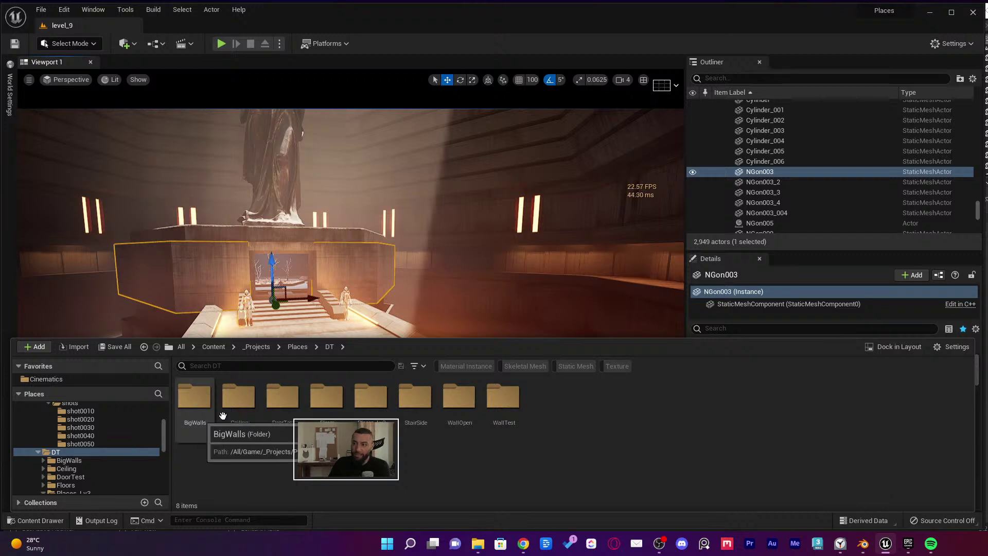
# Open the Ceiling folder and reimport the Ceiling asset from its source file
pyautogui.doubleClick(248, 414)
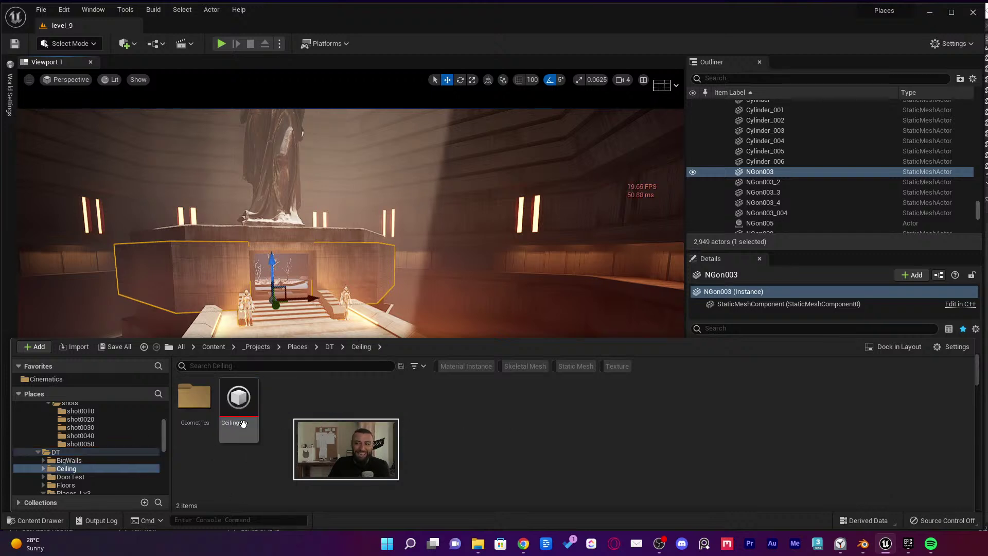
pyautogui.rightClick(239, 407)
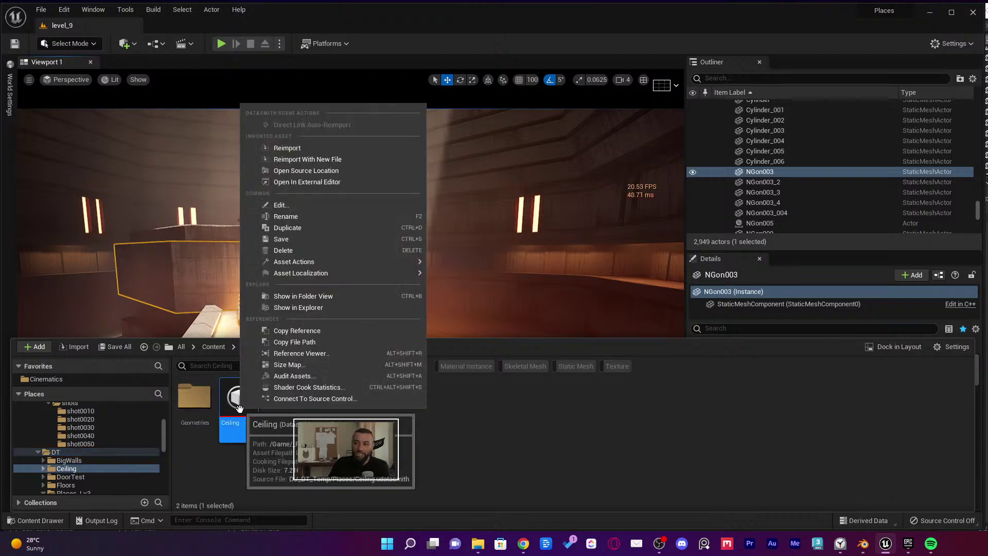
pyautogui.click(303, 149)
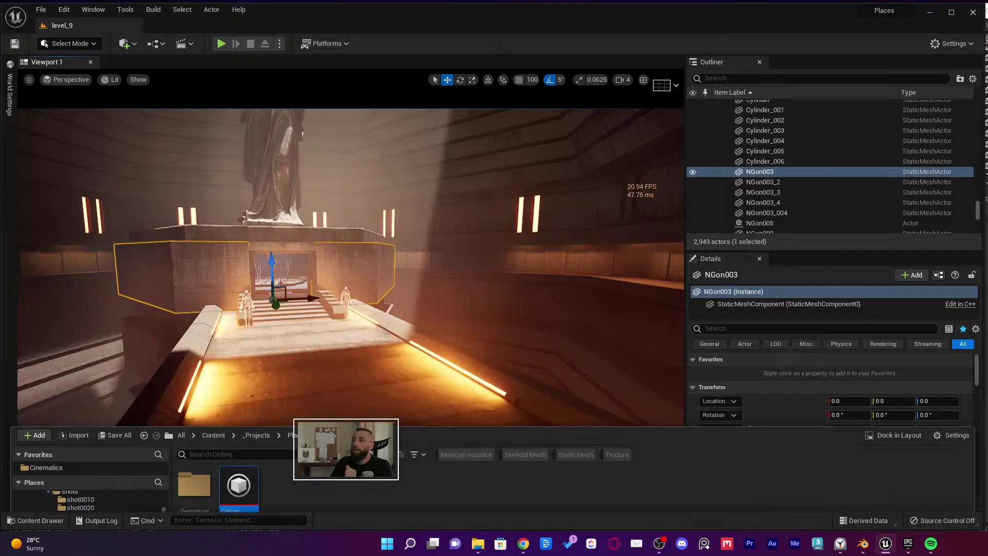
pyautogui.hotkey('ctrl', 'space')
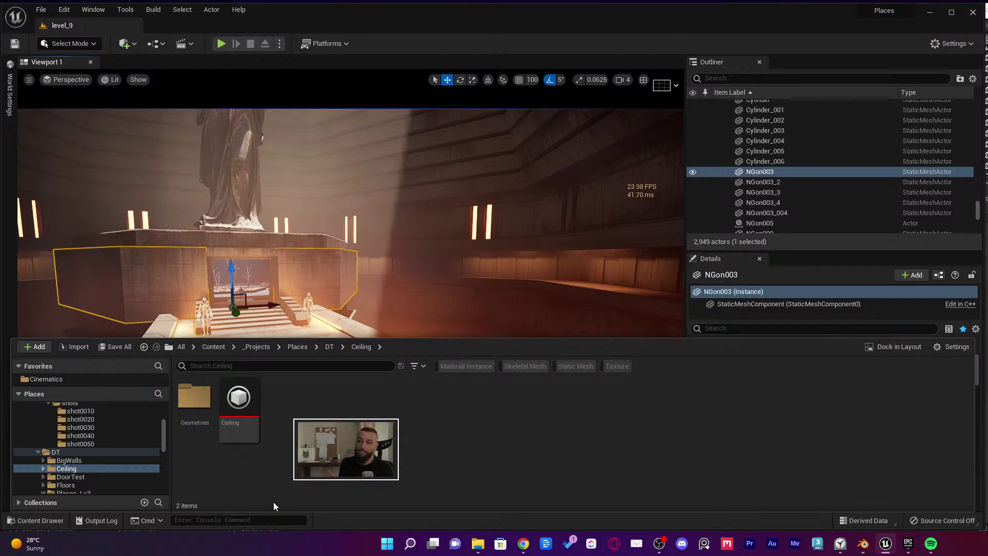
pyautogui.click(862, 543)
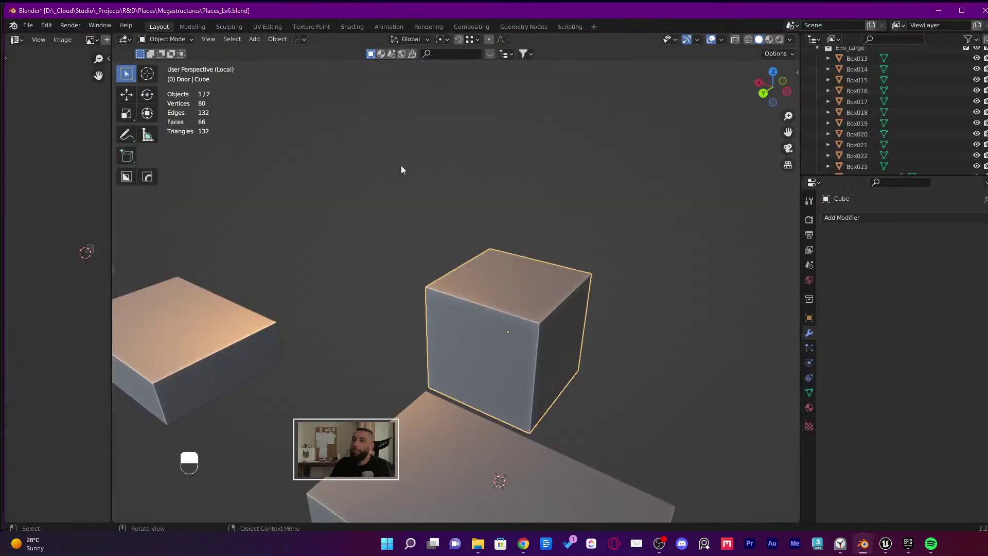
pyautogui.click(46, 27)
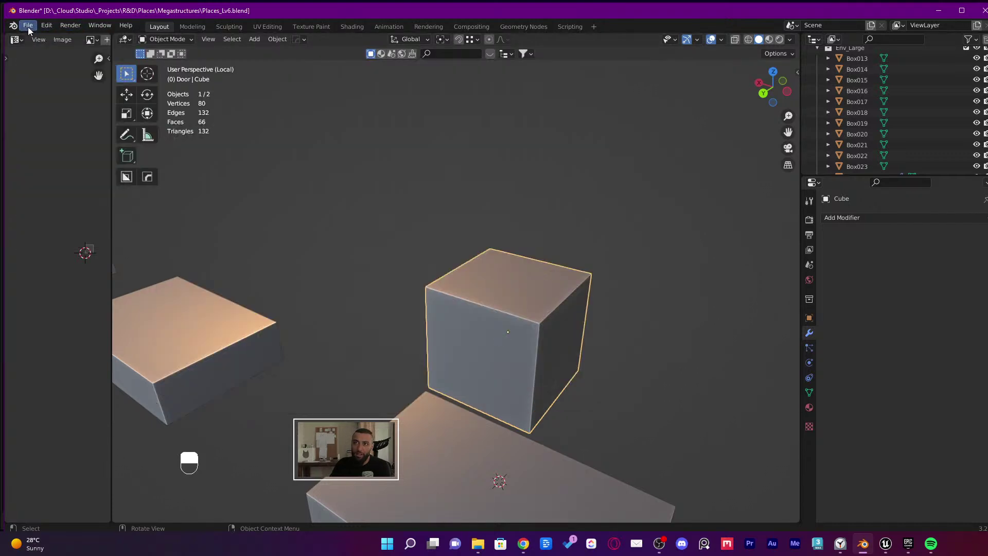
pyautogui.click(27, 27)
pyautogui.moveTo(84, 181)
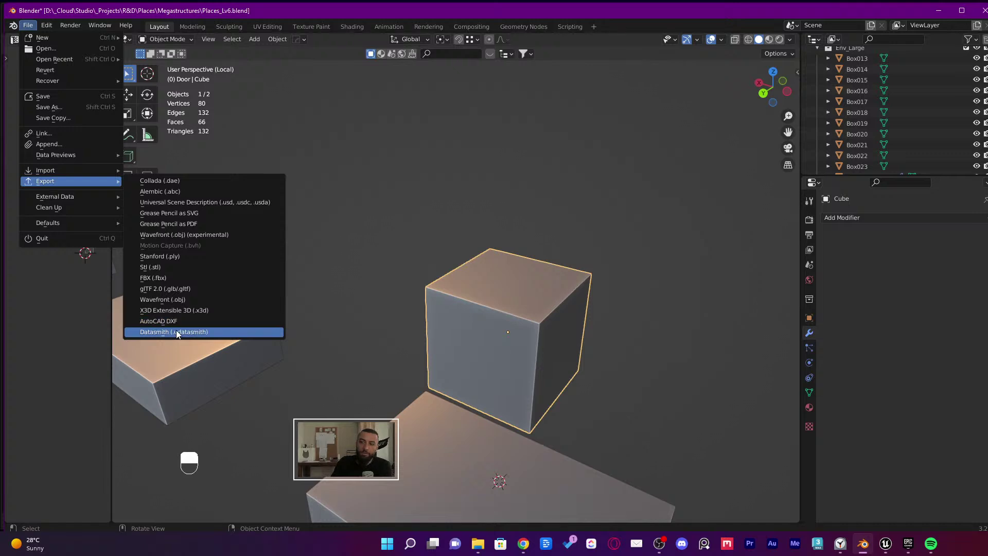
pyautogui.scroll(-3, 361, 394)
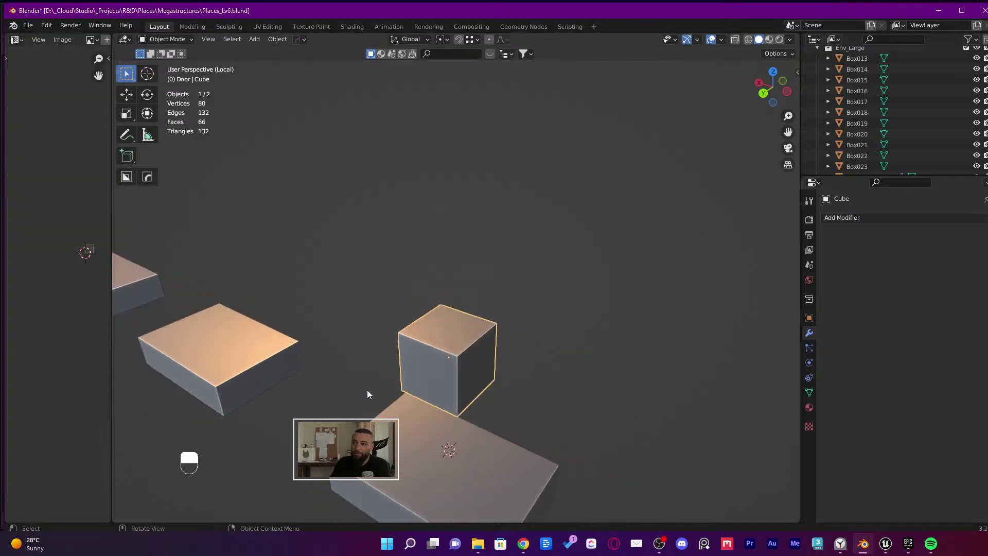
pyautogui.moveTo(366, 390)
pyautogui.mouseDown(button='middle')
pyautogui.moveTo(353, 368)
pyautogui.moveTo(358, 378)
pyautogui.mouseUp(button='middle')
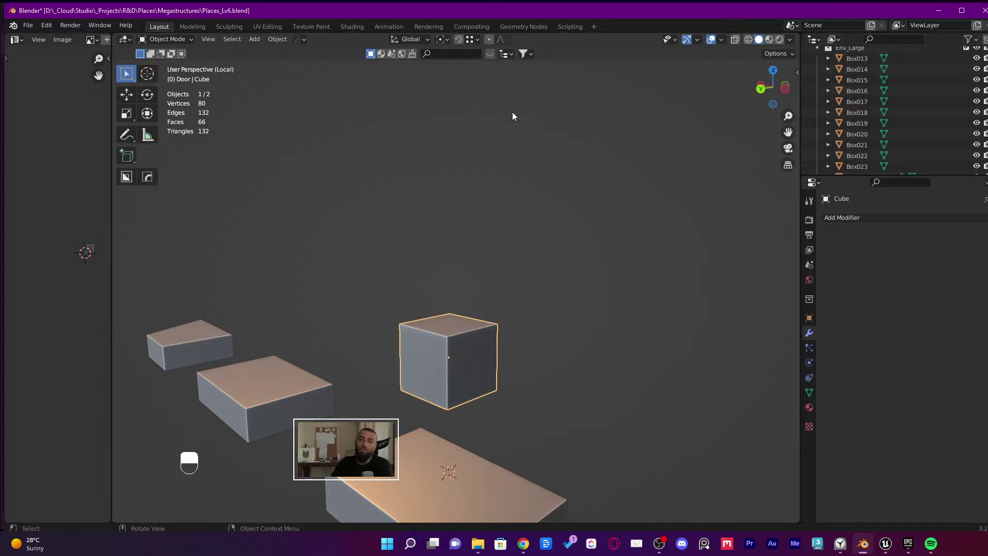
# Minimise Blender so Unreal's statue hall and the Places/DT/Ceiling folder show again
pyautogui.click(935, 11)
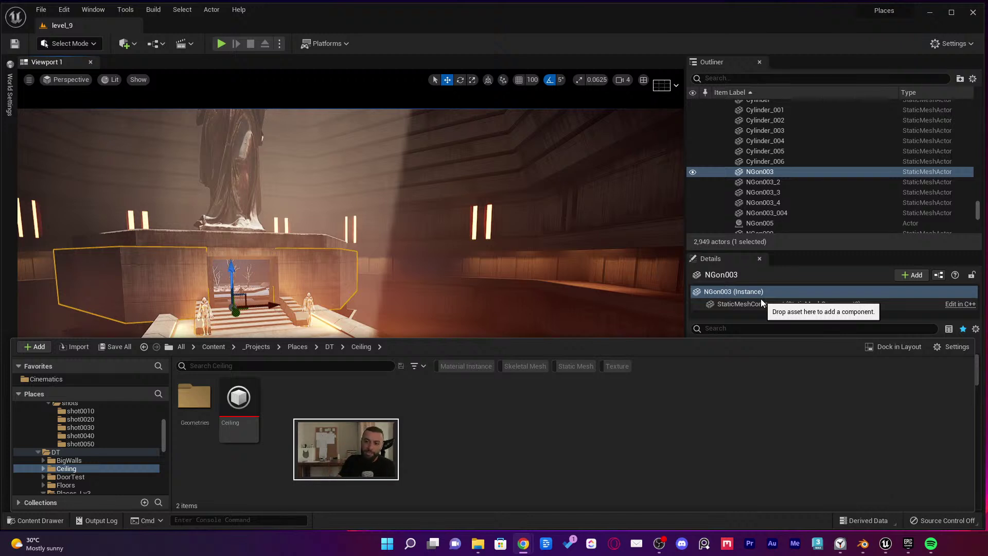
# Expand Places_Lv3 in the Content Drawer, then close the drawer so the temple level fills the editor
pyautogui.scroll(-2, 115, 451)
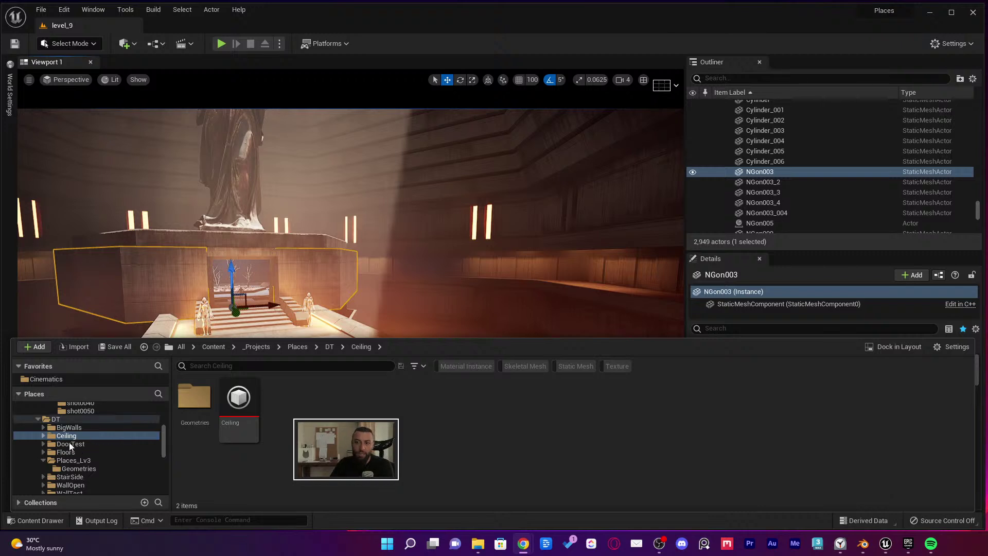
pyautogui.click(43, 459)
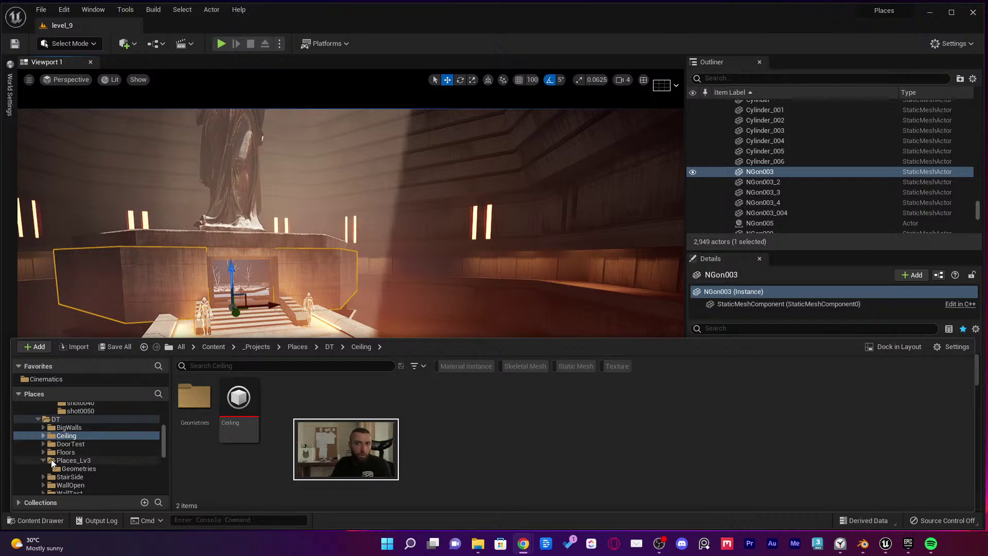
pyautogui.moveTo(260, 406)
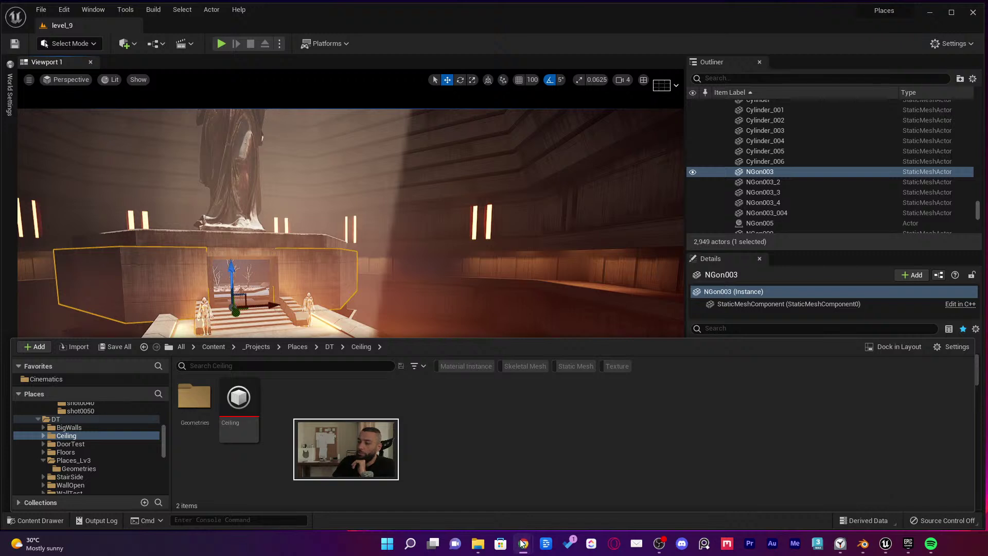
pyautogui.moveTo(523, 543)
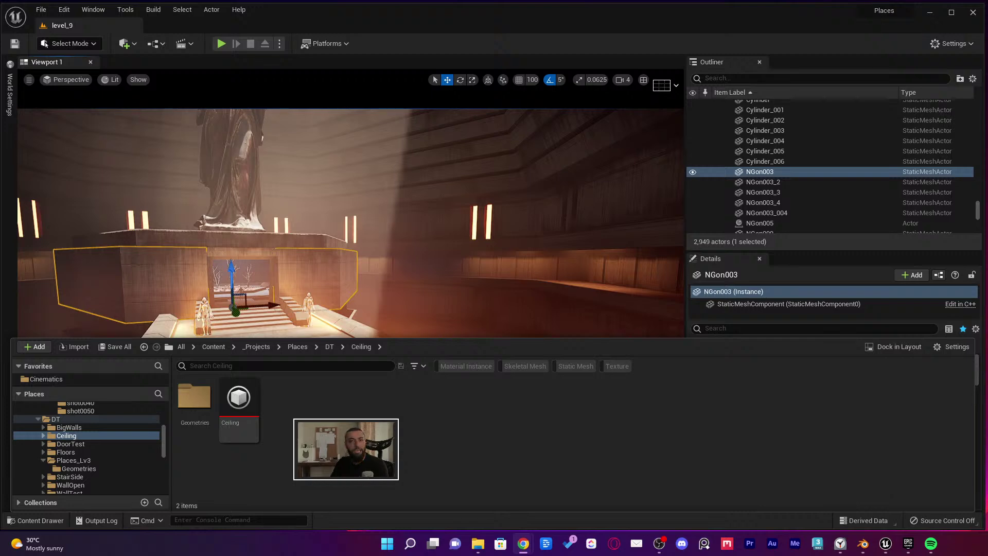
pyautogui.click(554, 234)
pyautogui.scroll(3, 555, 234)
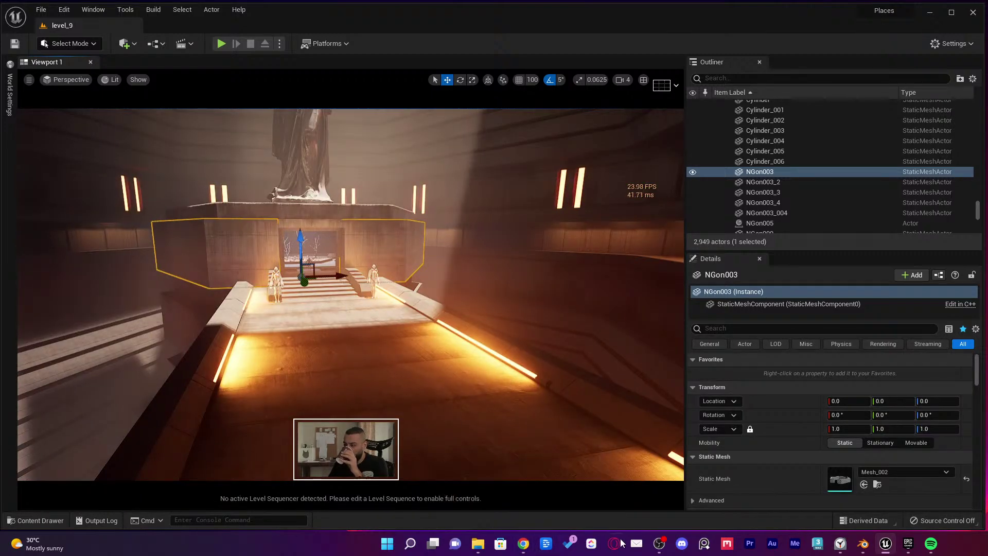
pyautogui.moveTo(523, 543)
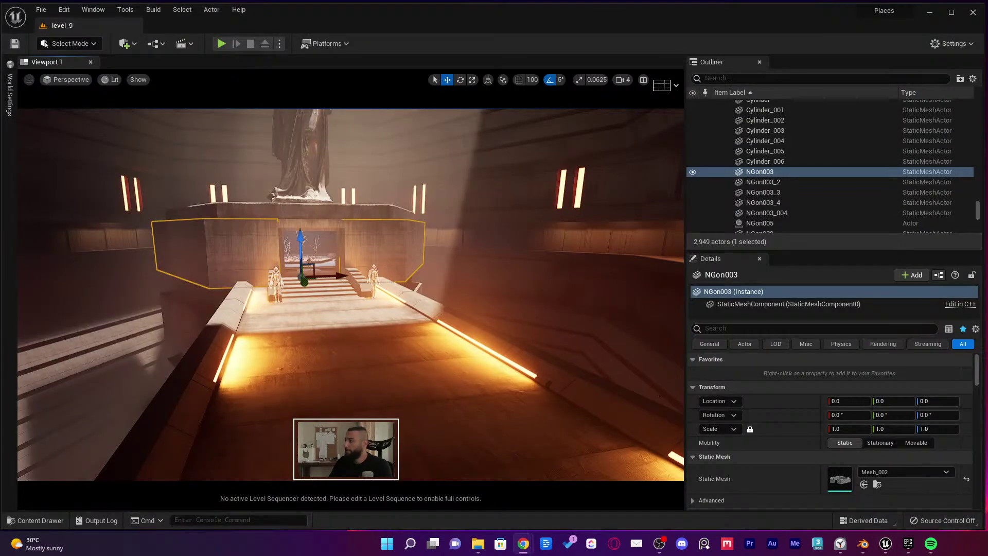
pyautogui.scroll(5, 491, 294)
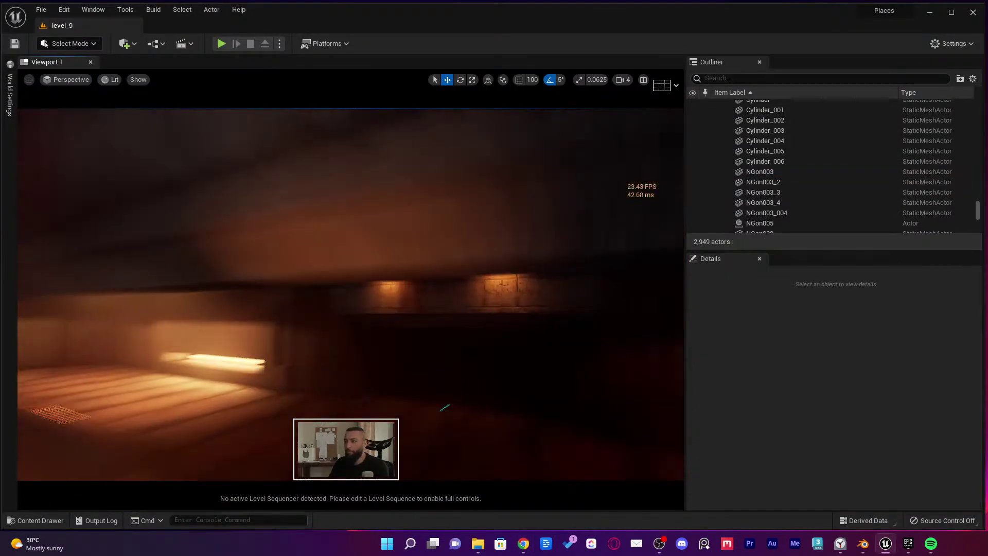
pyautogui.press('super+Tab')
# Back in Blender, delete the small cube
pyautogui.click(782, 180)
pyautogui.scroll(-4, 465, 317)
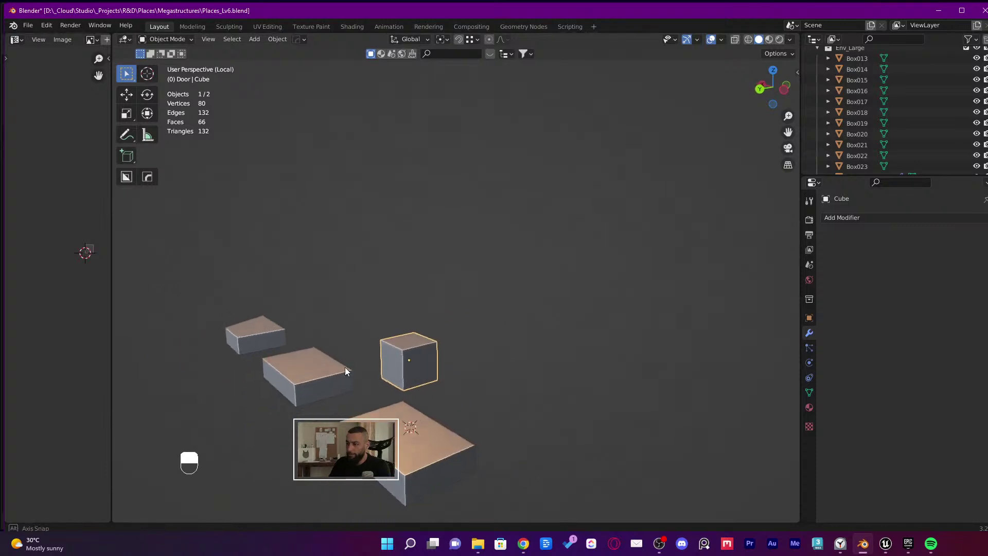
pyautogui.press('x')
pyautogui.click(415, 354)
# Separate the three left step blocks into their own object with P > Selection
pyautogui.scroll(-6, 411, 391)
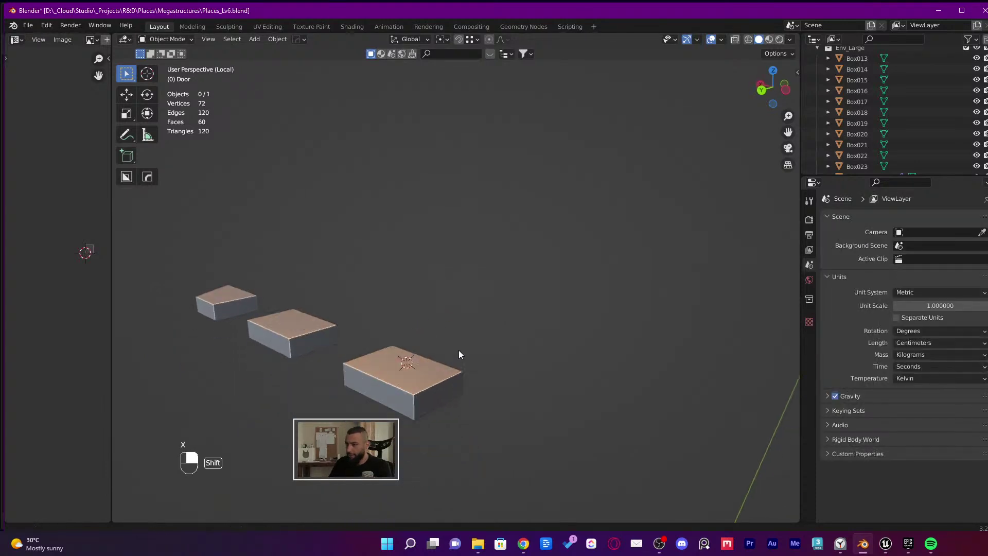
pyautogui.click(449, 383)
pyautogui.scroll(-5, 473, 421)
pyautogui.hotkey('shift', 'z')
pyautogui.press('3')
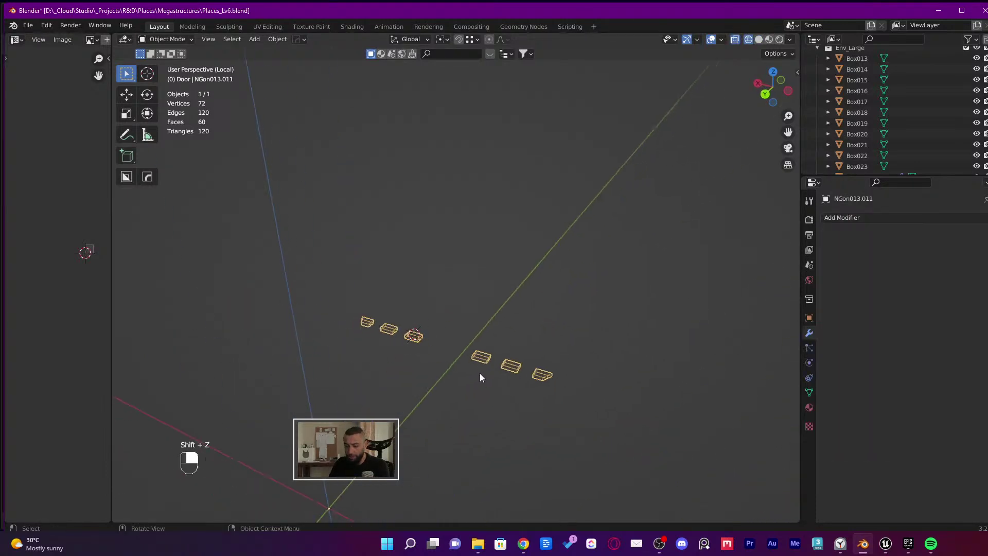
pyautogui.hotkey('ctrl', 'z')
pyautogui.hotkey('ctrl', 'z')
pyautogui.press('Tab')
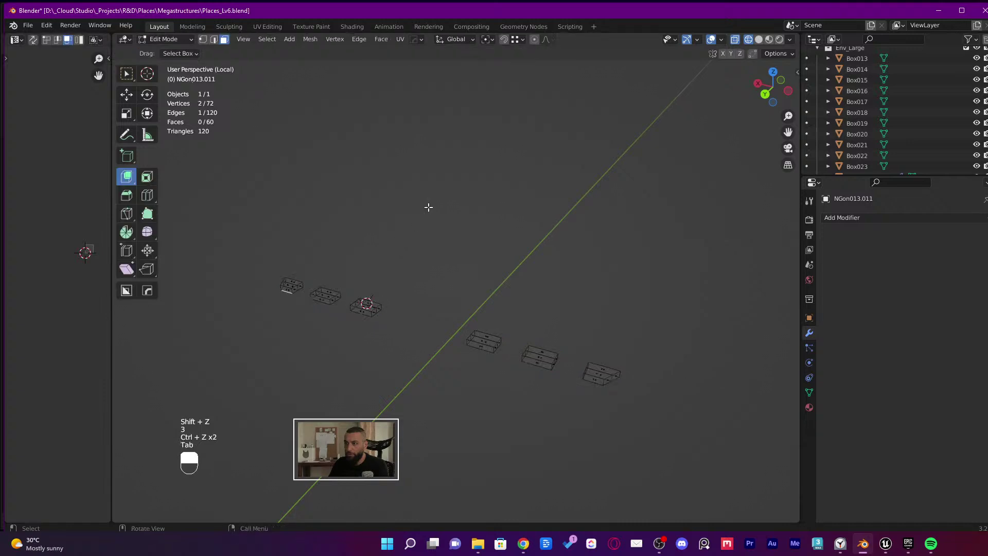
pyautogui.press('p')
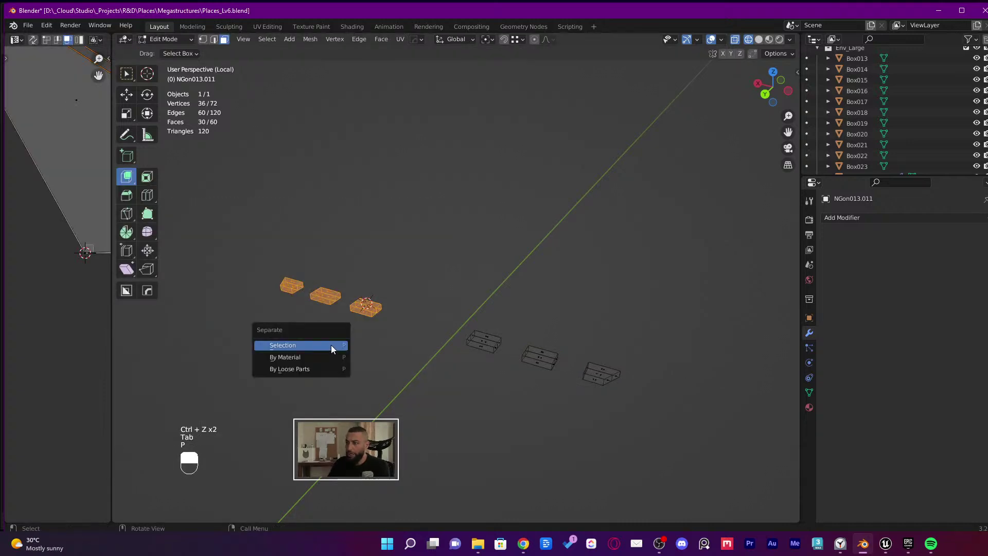
pyautogui.click(332, 345)
pyautogui.press('Tab')
# Save Places_Lv6.blend, leave local view, and return to solid shading
pyautogui.click(354, 311)
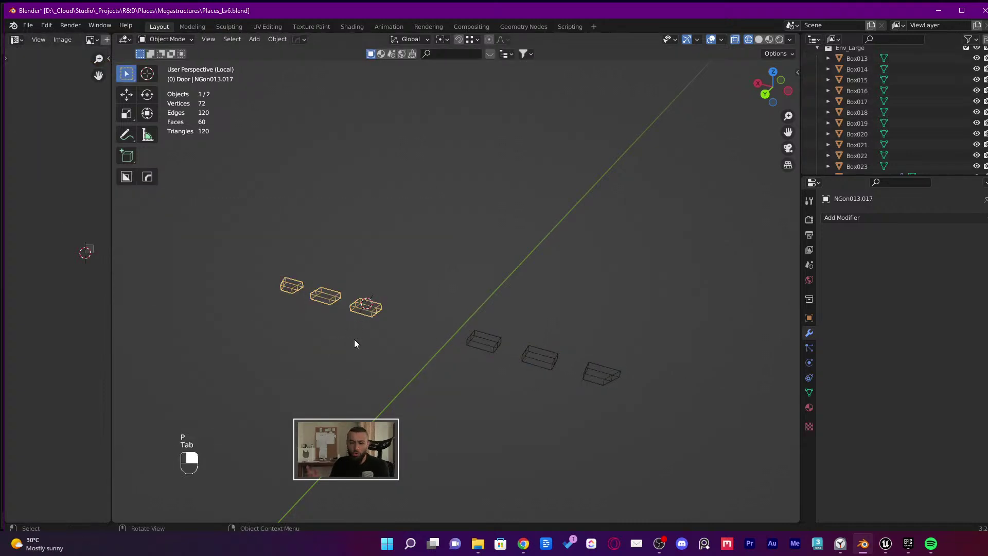
pyautogui.hotkey('ctrl', 's')
pyautogui.press('KP_Divide')
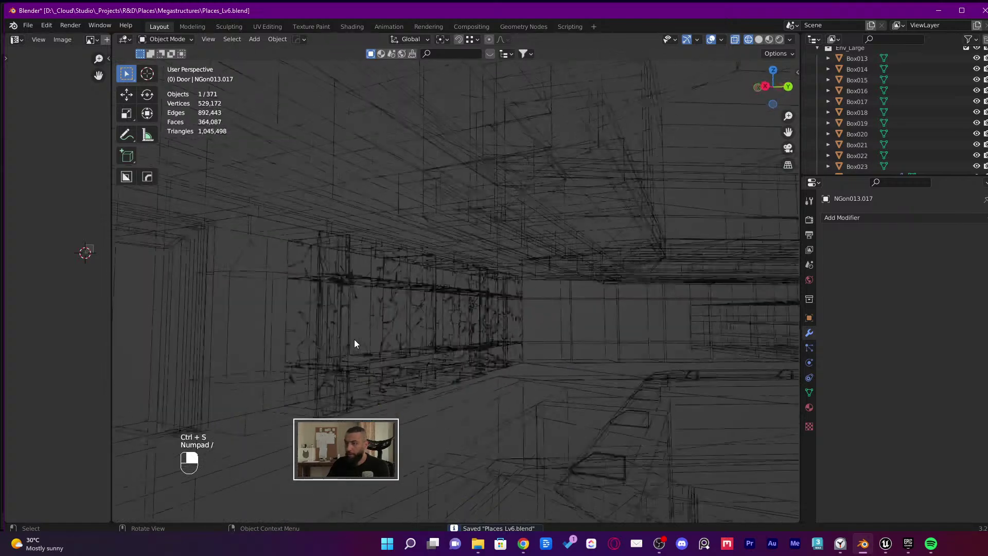
pyautogui.moveTo(434, 324)
pyautogui.keyDown('shift'); pyautogui.mouseDown(button='middle')
pyautogui.moveTo(575, 329)
pyautogui.moveTo(427, 320)
pyautogui.moveTo(310, 297)
pyautogui.mouseUp(button='middle'); pyautogui.keyUp('shift')
pyautogui.hotkey('shift', 'z')
# Gather several overhead beams into the selection, trying a test move and undoing it
pyautogui.keyDown('shift'); pyautogui.click(310, 189); pyautogui.keyUp('shift')
pyautogui.press('KP_Decimal')
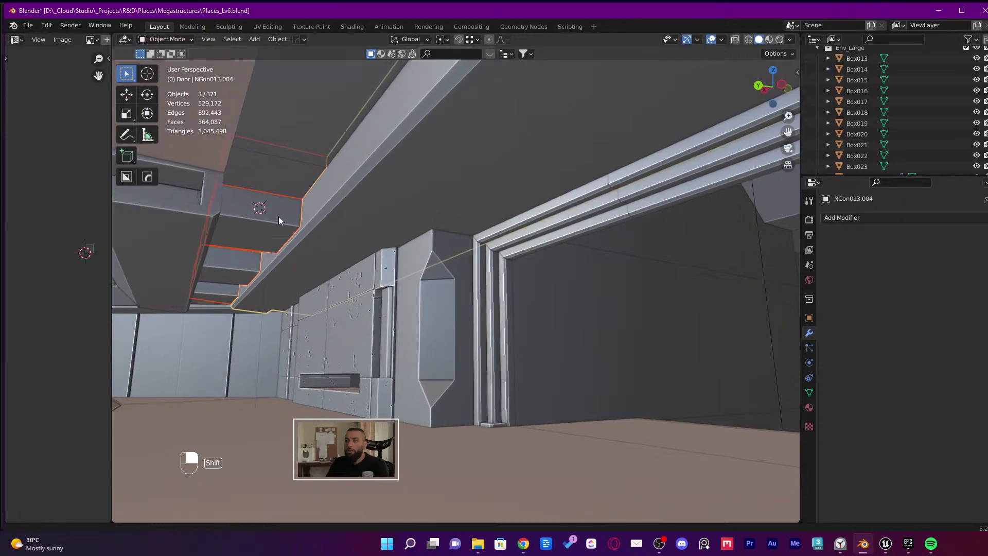
pyautogui.moveTo(300, 214); pyautogui.dragTo(388, 298, button='middle')
pyautogui.keyDown('shift'); pyautogui.click(387, 298); pyautogui.keyUp('shift')
pyautogui.press('g')
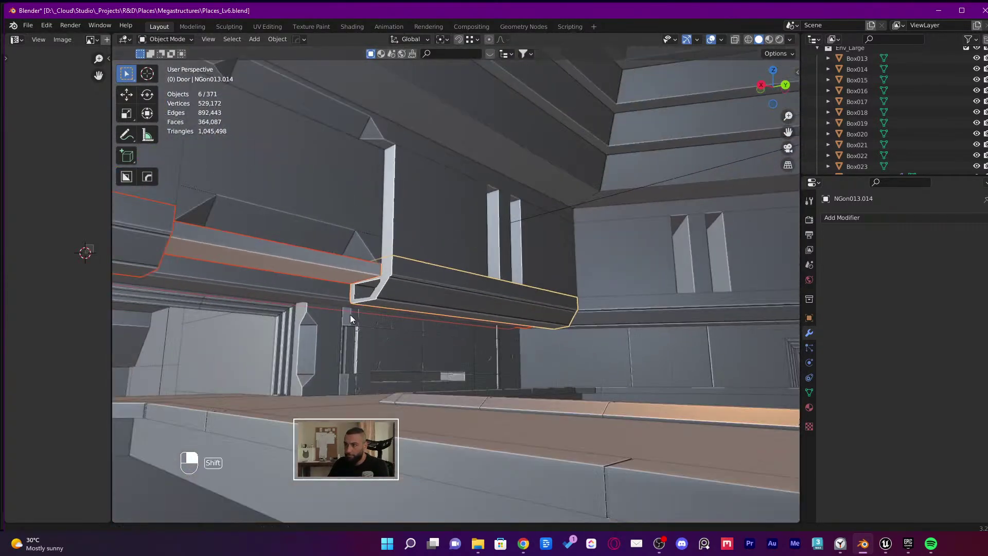
pyautogui.click(569, 235)
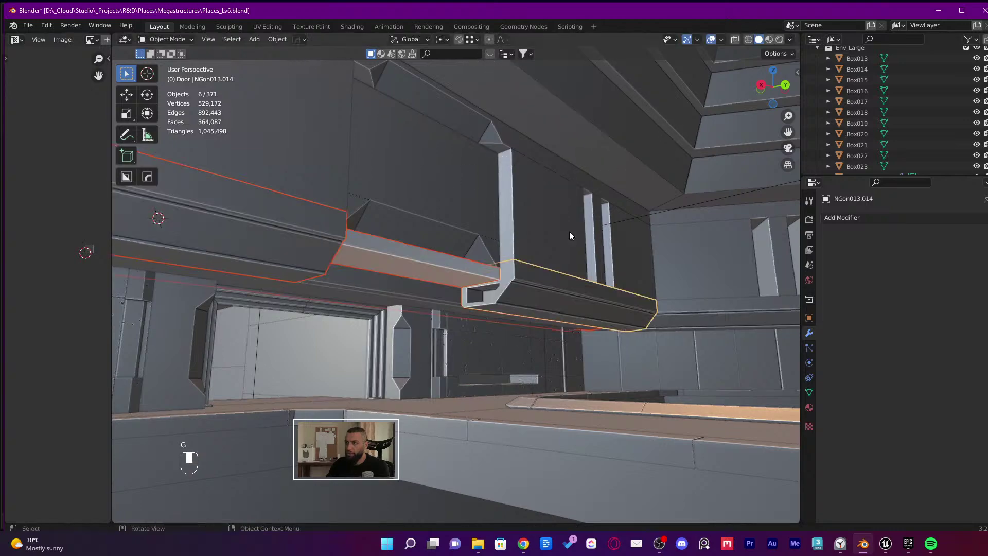
pyautogui.moveTo(479, 314); pyautogui.dragTo(418, 273, button='middle')
pyautogui.keyDown('shift'); pyautogui.click(513, 325); pyautogui.keyUp('shift')
pyautogui.press('g')
pyautogui.click(301, 319)
pyautogui.hotkey('ctrl', 'z')
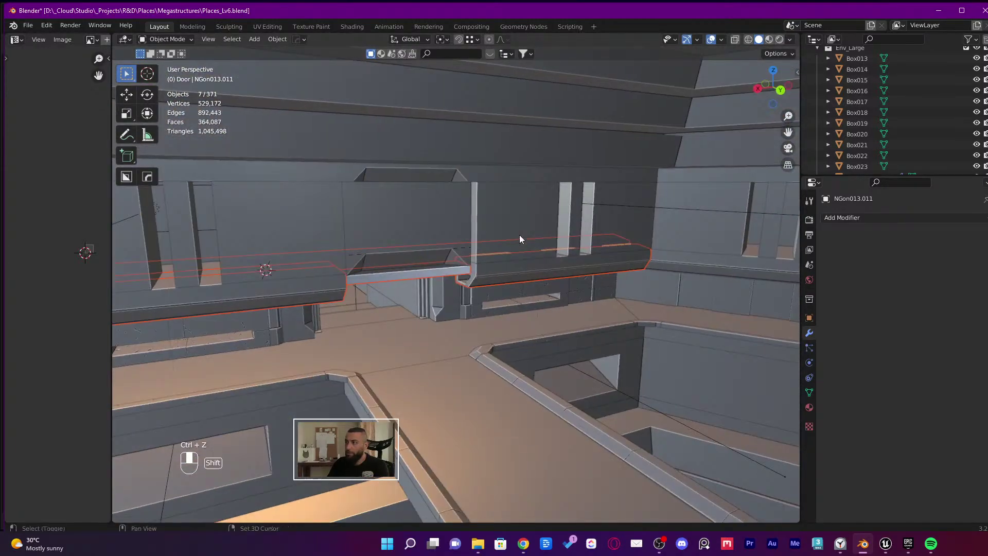
# Add NGon066.009, the middle recess block and more wall pieces to the beam selection
pyautogui.keyDown('shift'); pyautogui.click(505, 242); pyautogui.keyUp('shift')
pyautogui.keyDown('shift'); pyautogui.click(418, 232); pyautogui.keyUp('shift')
pyautogui.moveTo(417, 233); pyautogui.dragTo(406, 193, button='middle')
pyautogui.keyDown('shift'); pyautogui.click(421, 202); pyautogui.keyUp('shift')
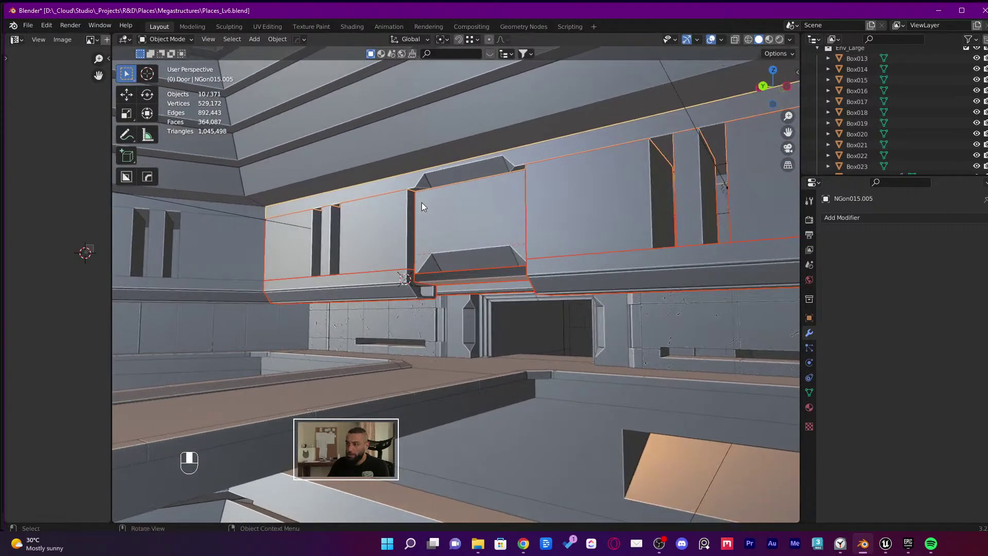
pyautogui.press('g')
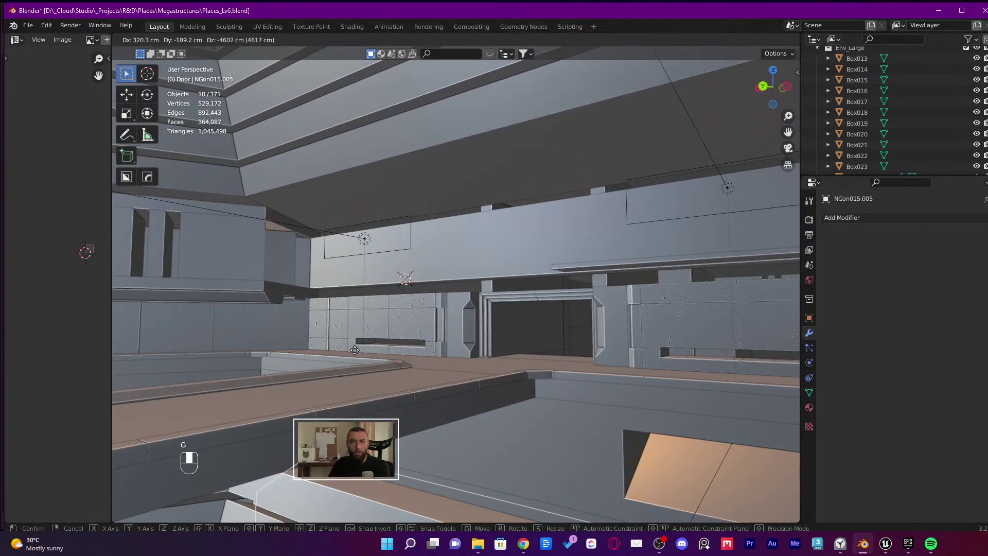
pyautogui.moveTo(494, 307); pyautogui.dragTo(427, 283, button='middle')
pyautogui.hotkey('ctrl', 'z')
pyautogui.keyDown('shift'); pyautogui.click(387, 216); pyautogui.keyUp('shift')
pyautogui.press('f')
pyautogui.press('g')
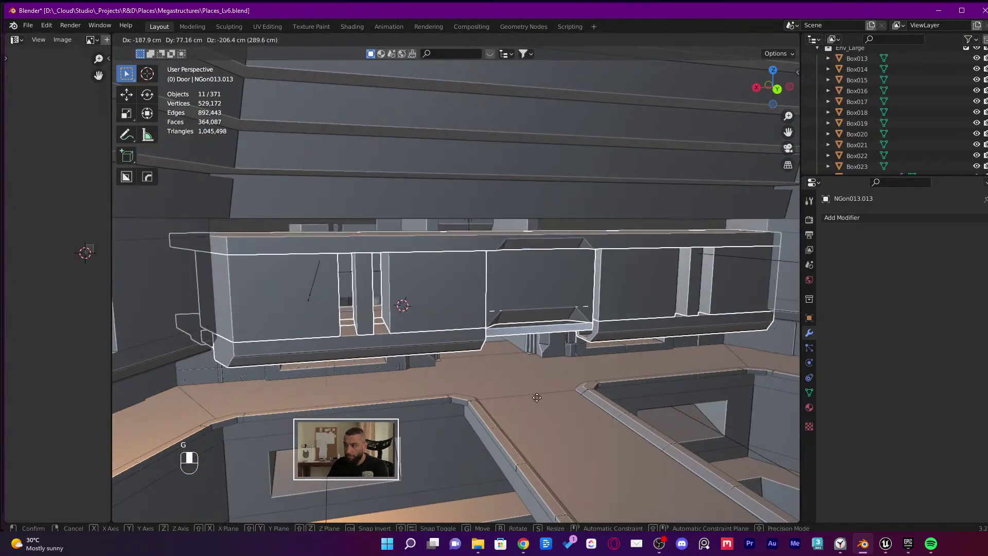
pyautogui.rightClick(489, 344)
# Move the selected beam pieces into a new collection named New Export
pyautogui.press('m')
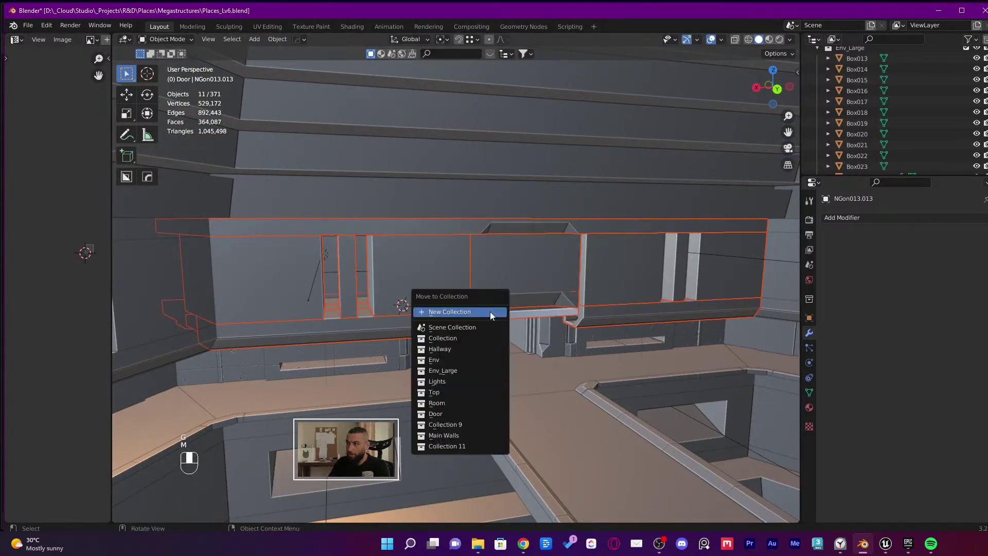
pyautogui.click(490, 311)
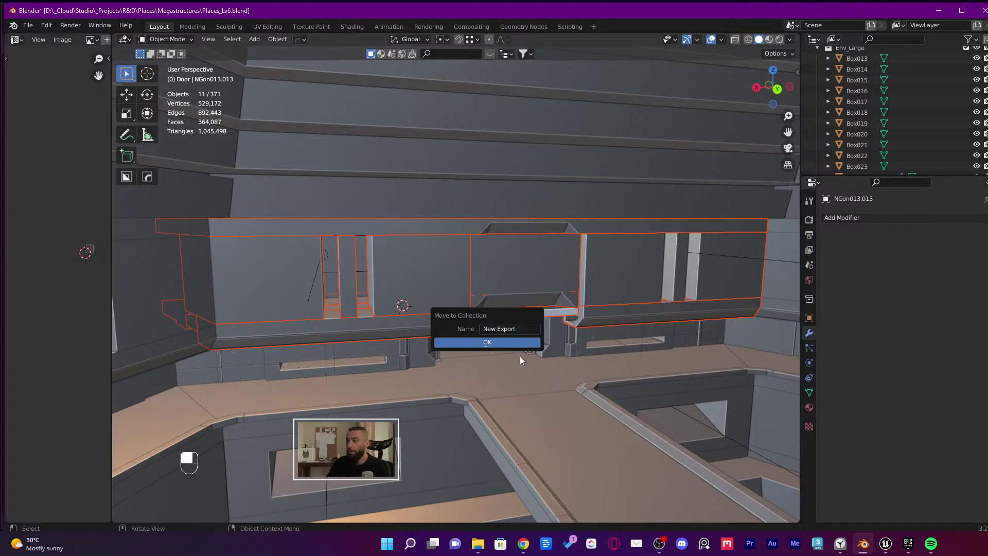
pyautogui.click(533, 342)
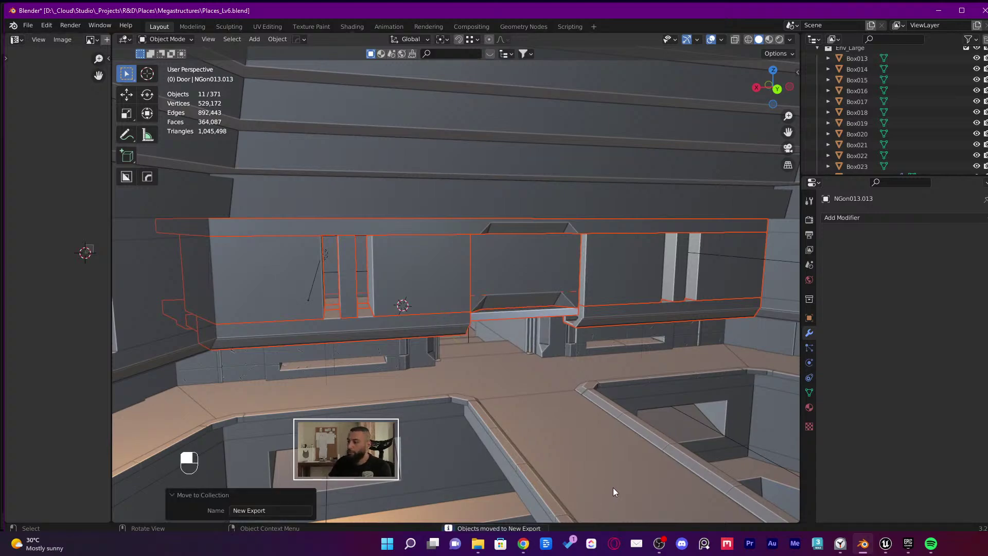
# Fly the view along the corridor back to the hexagonal platform
pyautogui.click(658, 543)
pyautogui.click(658, 543)
pyautogui.moveTo(468, 323); pyautogui.dragTo(496, 355, button='middle')
pyautogui.click(567, 404)
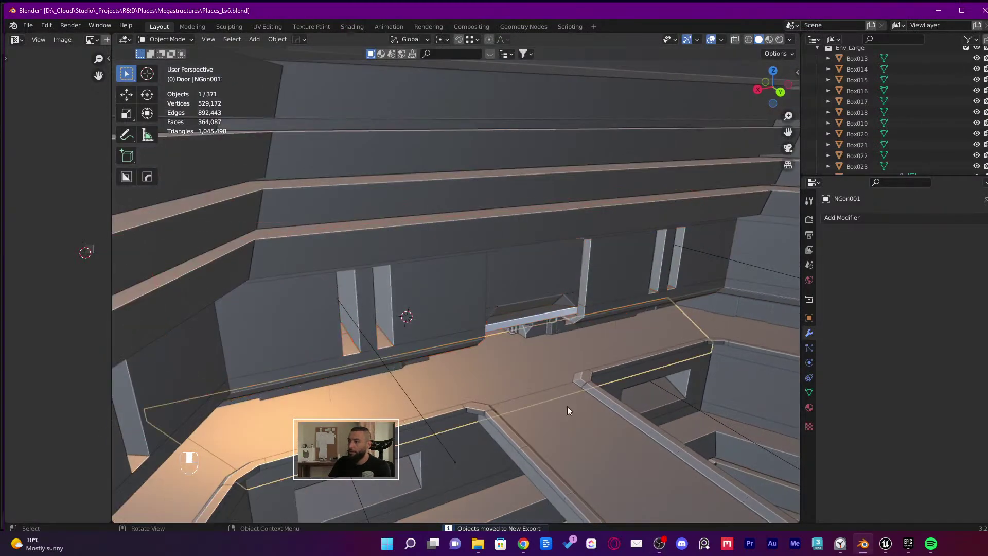
pyautogui.moveTo(568, 410); pyautogui.dragTo(532, 381, button='middle')
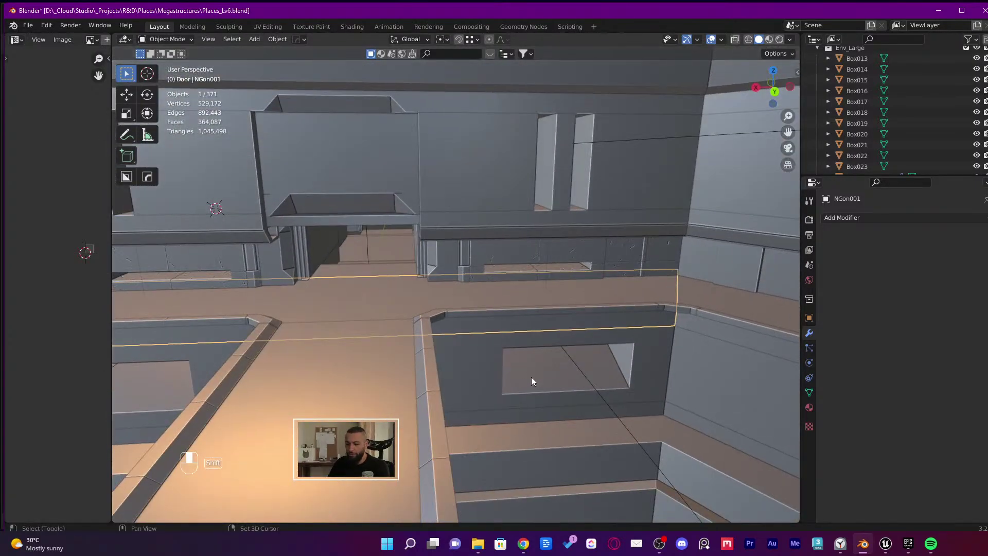
pyautogui.hotkey('shift', '`')
pyautogui.click(455, 291)
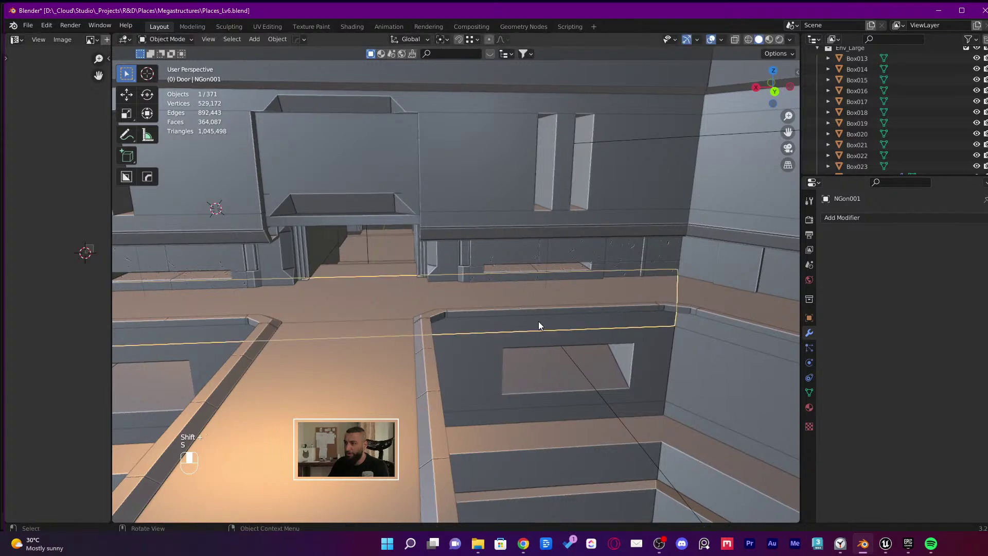
pyautogui.hotkey('ctrl', 'z')
pyautogui.hotkey('ctrl', 'z')
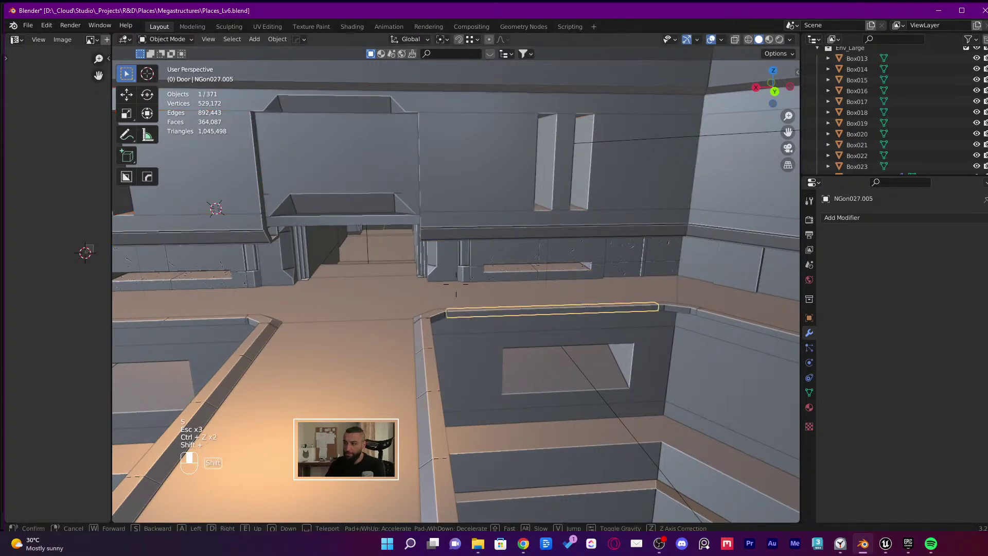
pyautogui.hotkey('shift', '`')
pyautogui.press('s')
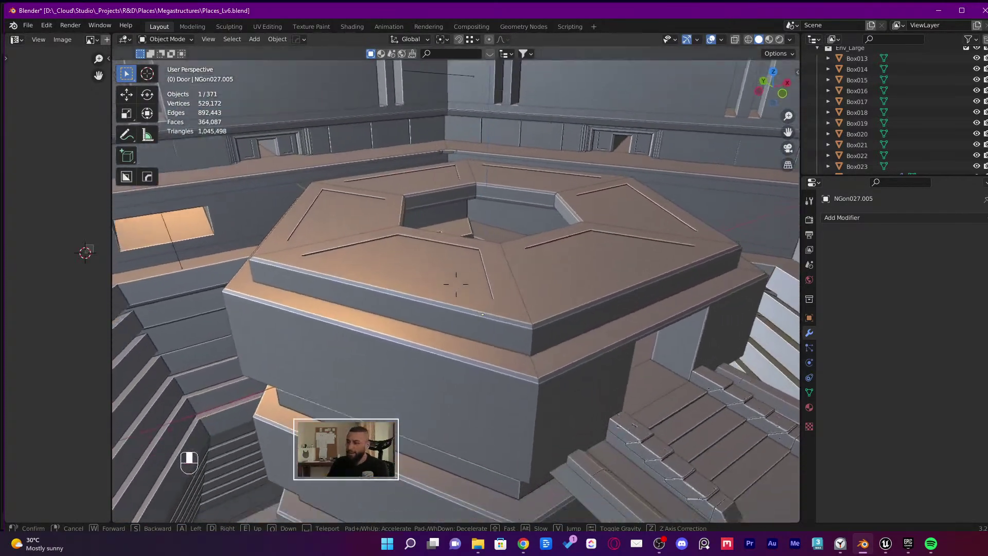
pyautogui.click(456, 283)
# Select the right, left and other hexagonal platform sections
pyautogui.click(569, 283)
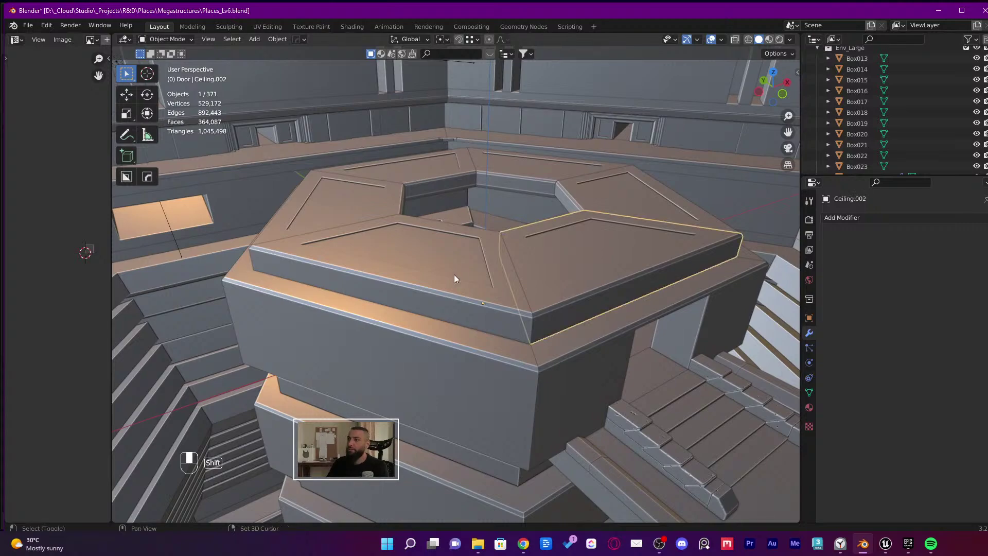
pyautogui.keyDown('shift'); pyautogui.click(454, 274); pyautogui.keyUp('shift')
pyautogui.keyDown('shift'); pyautogui.click(308, 196); pyautogui.keyUp('shift')
pyautogui.keyDown('shift'); pyautogui.click(435, 162); pyautogui.keyUp('shift')
pyautogui.keyDown('shift'); pyautogui.click(529, 166); pyautogui.keyUp('shift')
pyautogui.moveTo(535, 175); pyautogui.dragTo(612, 263, button='middle')
pyautogui.press('g')
pyautogui.press('Escape')
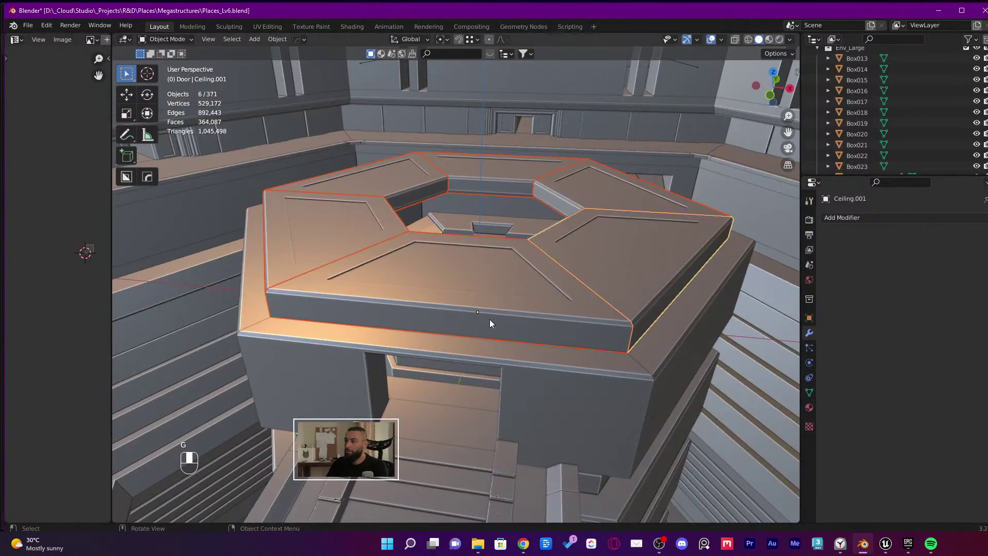
# Add the platform base, ending with the eight-piece platform selection
pyautogui.keyDown('shift'); pyautogui.click(502, 349); pyautogui.keyUp('shift')
pyautogui.moveTo(501, 345)
pyautogui.mouseDown(button='middle')
pyautogui.moveTo(635, 329)
pyautogui.moveTo(513, 340)
pyautogui.mouseUp(button='middle')
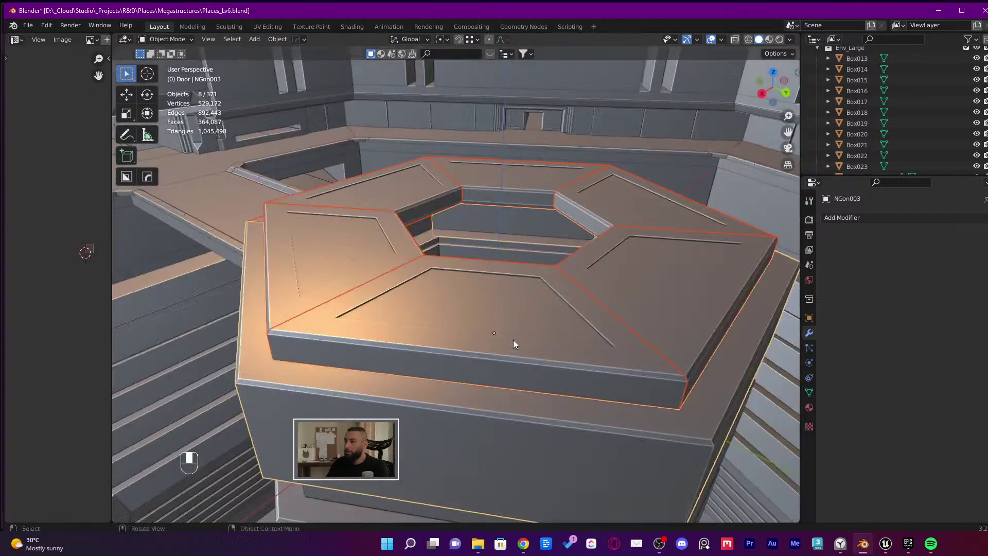
pyautogui.keyDown('shift'); pyautogui.click(609, 408); pyautogui.keyUp('shift')
pyautogui.hotkey('ctrl', 'z')
pyautogui.moveTo(598, 407); pyautogui.dragTo(467, 396, button='middle')
pyautogui.press('g')
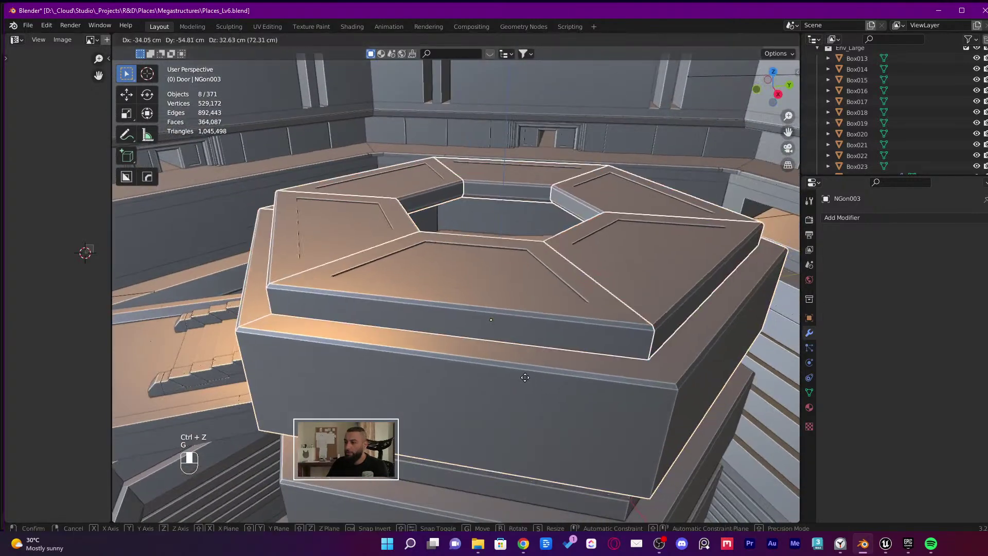
pyautogui.rightClick(407, 160)
# Isolate the platform pieces in local view, then undo a test raise of the outer wall ring
pyautogui.press('KP_Divide')
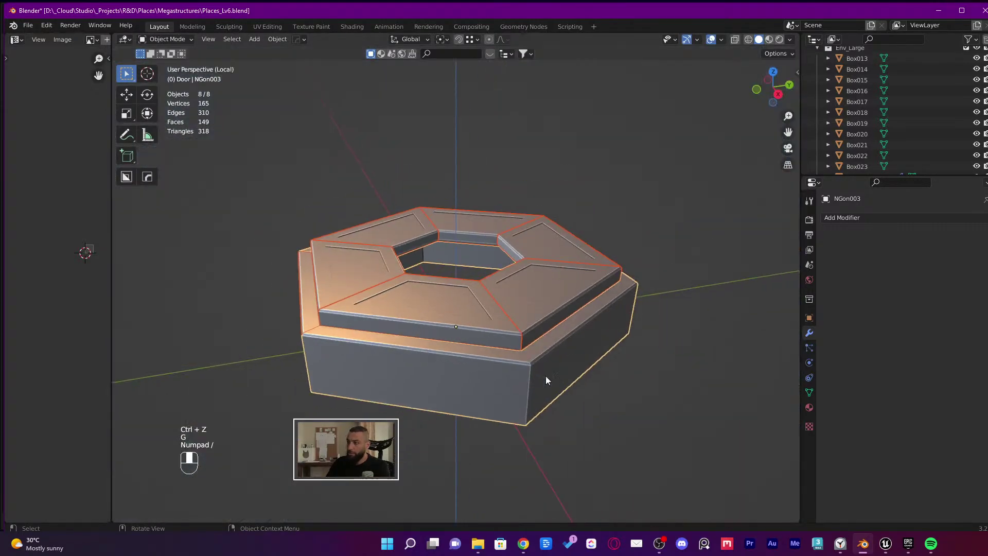
pyautogui.click(397, 371)
pyautogui.press('g')
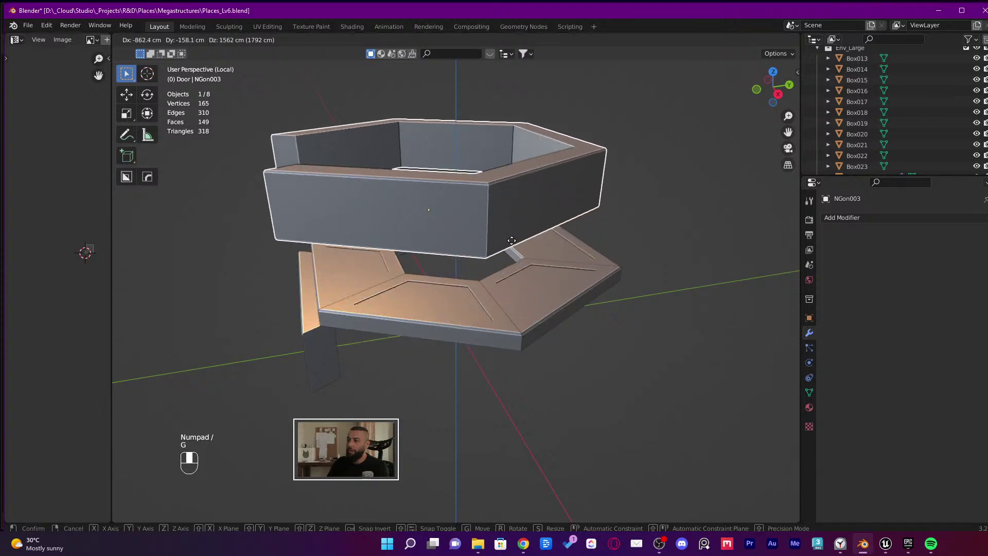
pyautogui.click(467, 190)
pyautogui.moveTo(462, 178); pyautogui.dragTo(566, 276, button='middle')
pyautogui.hotkey('ctrl', 'z')
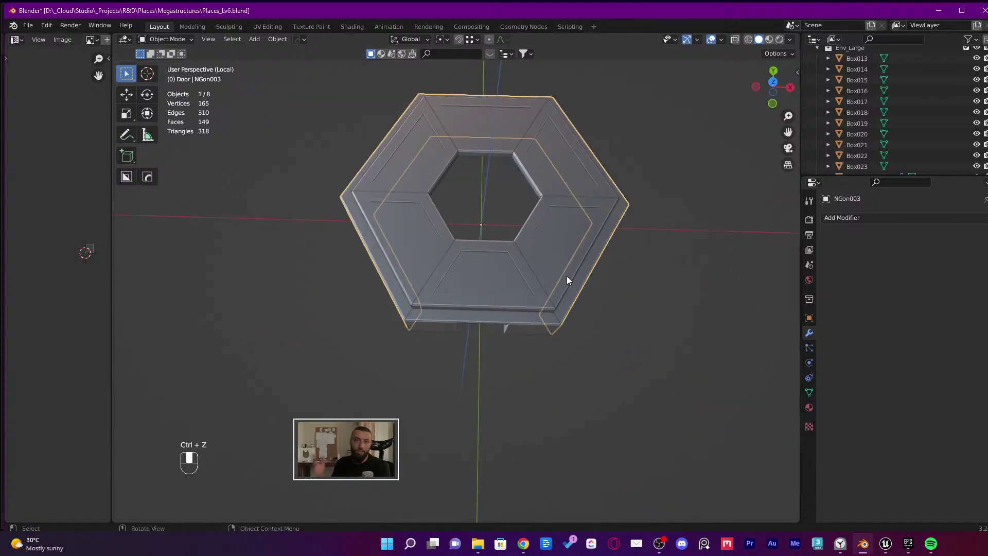
# Save the file
pyautogui.hotkey('ctrl', 's')
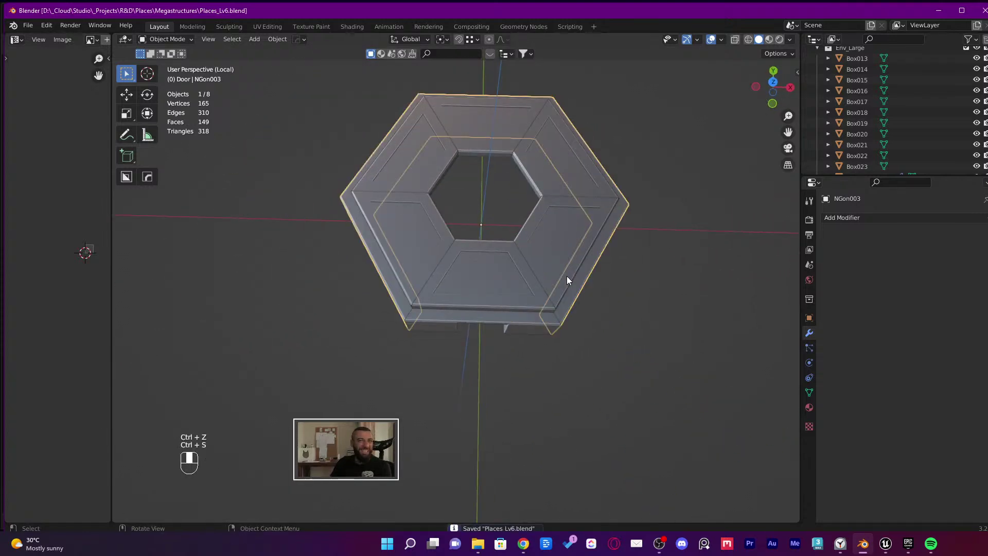
pyautogui.moveTo(618, 228); pyautogui.dragTo(579, 240, button='middle')
pyautogui.scroll(2, 582, 242)
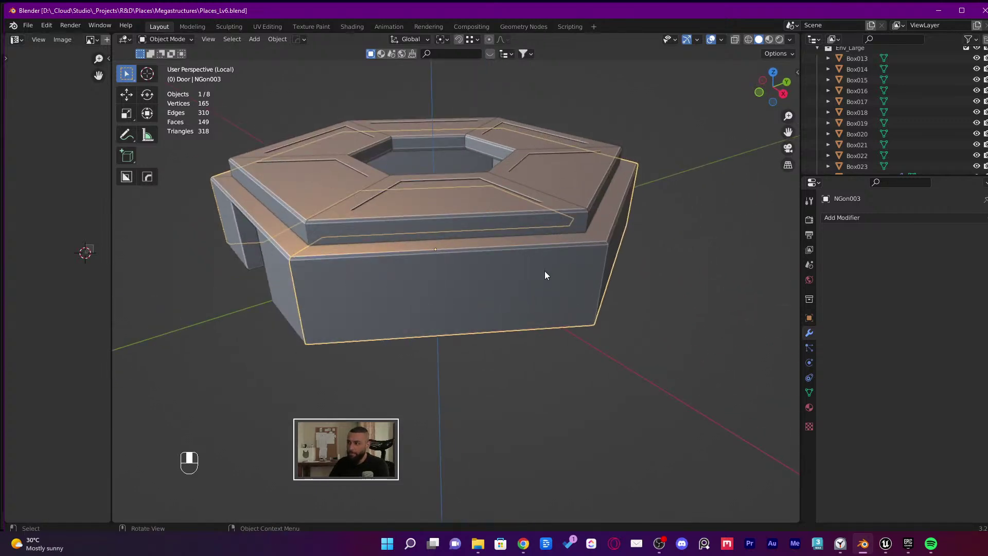
pyautogui.moveTo(560, 301); pyautogui.dragTo(534, 316, button='middle')
# Isolate NGon003 and box-select its bottom segment's faces in Edit Mode with X-ray on
pyautogui.press('KP_Divide')
pyautogui.press('KP_Divide')
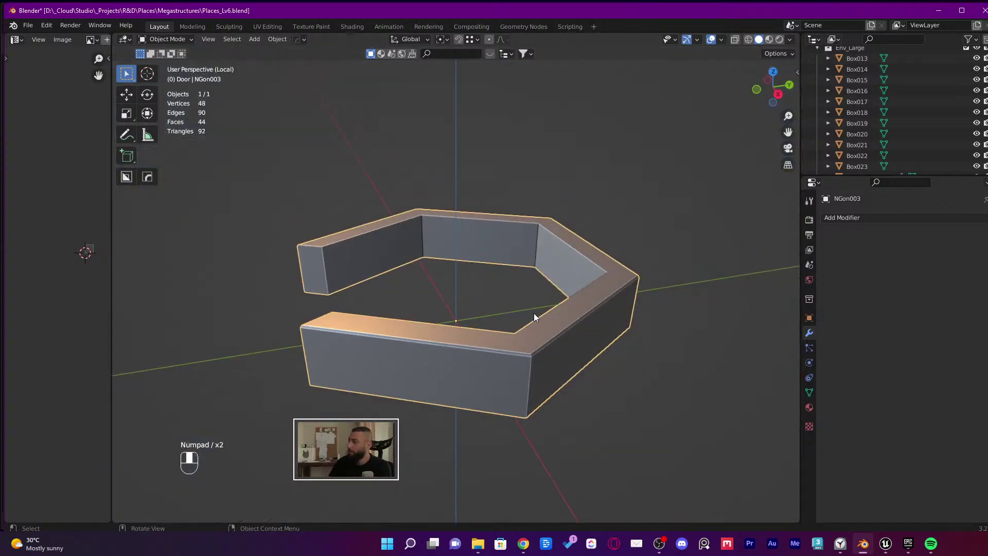
pyautogui.press('Tab')
pyautogui.moveTo(455, 303); pyautogui.dragTo(285, 282, button='middle')
pyautogui.press('3')
pyautogui.moveTo(243, 269); pyautogui.dragTo(470, 432)
pyautogui.hotkey('shift', 'z')
pyautogui.scroll(-2, 489, 390)
pyautogui.moveTo(470, 433); pyautogui.dragTo(469, 403, button='middle')
# Separate the ring's bottom, bottom-right, right and top-right segments into their own objects
pyautogui.press('p')
pyautogui.click(490, 396)
pyautogui.moveTo(470, 403); pyautogui.dragTo(498, 391)
pyautogui.press('p')
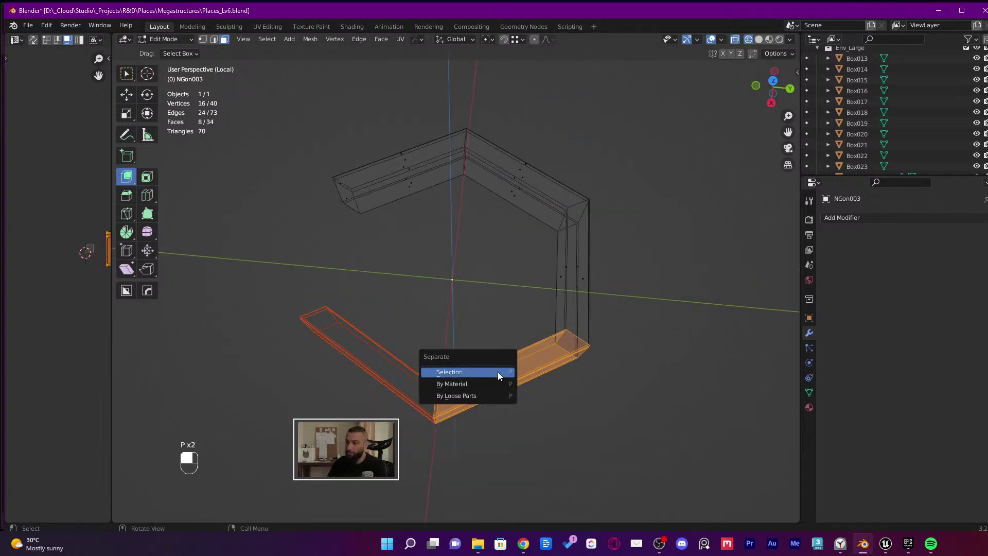
pyautogui.click(498, 372)
pyautogui.moveTo(646, 247); pyautogui.dragTo(413, 431)
pyautogui.press('p')
pyautogui.click(399, 431)
pyautogui.moveTo(650, 143); pyautogui.dragTo(494, 277)
pyautogui.press('p')
pyautogui.click(494, 278)
pyautogui.scroll(2, 499, 152)
pyautogui.moveTo(504, 227); pyautogui.dragTo(541, 139, button='middle')
# Select the split wall segments in Object Mode and save Places_Lv6.blend
pyautogui.press('Tab')
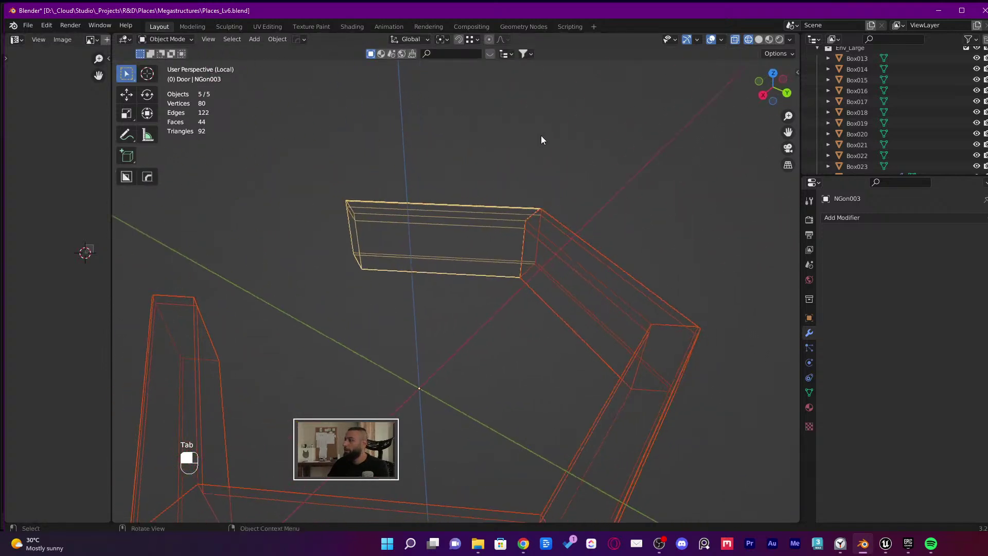
pyautogui.moveTo(533, 223); pyautogui.dragTo(510, 249, button='middle')
pyautogui.click(546, 309)
pyautogui.keyDown('shift'); pyautogui.click(511, 249); pyautogui.keyUp('shift')
pyautogui.keyDown('shift'); pyautogui.click(664, 297); pyautogui.keyUp('shift')
pyautogui.keyDown('shift'); pyautogui.click(659, 370); pyautogui.keyUp('shift')
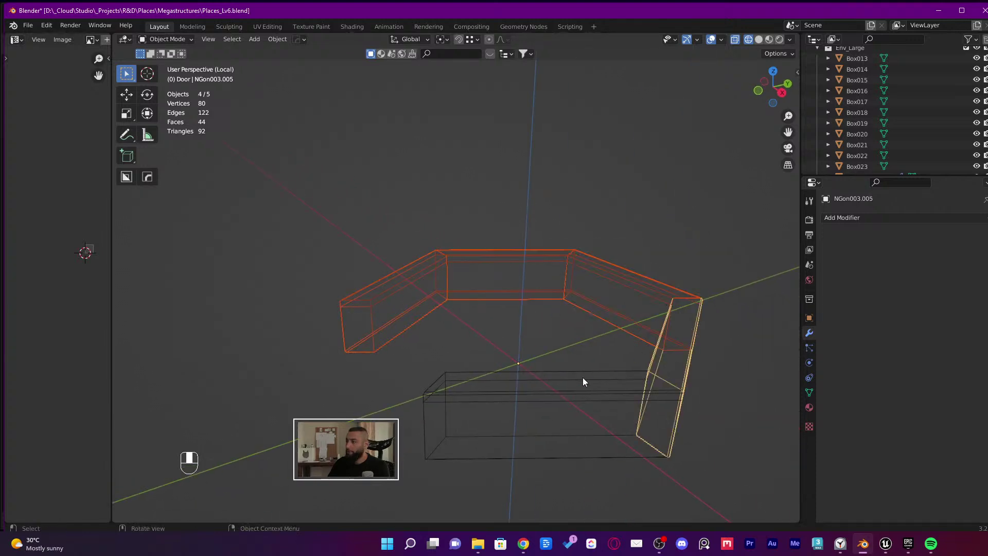
pyautogui.keyDown('shift'); pyautogui.click(547, 384); pyautogui.keyUp('shift')
pyautogui.moveTo(547, 384); pyautogui.dragTo(457, 326, button='middle')
pyautogui.hotkey('ctrl', 's')
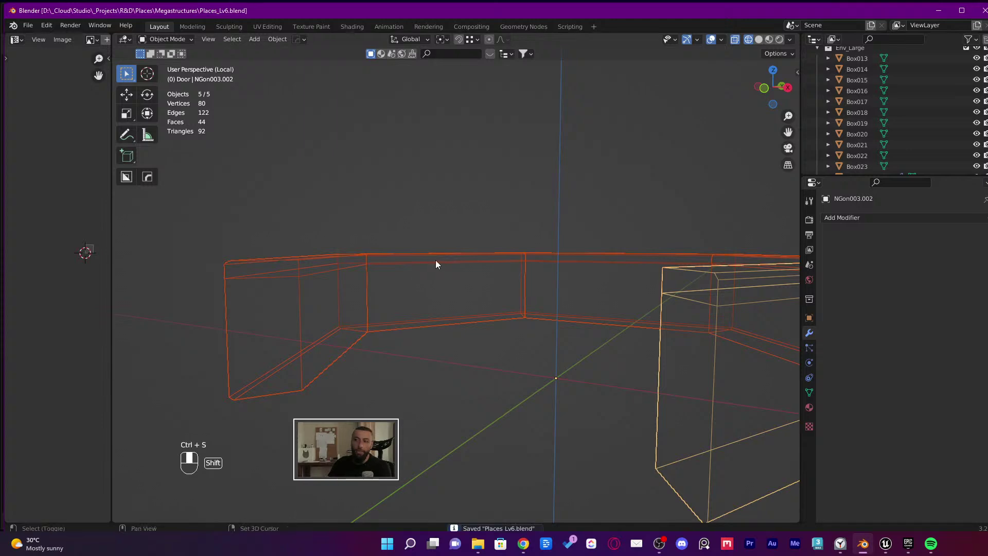
# Enter Edit Mode on the wall segments and select an edge along the wall top
pyautogui.moveTo(435, 262); pyautogui.dragTo(478, 275, button='middle')
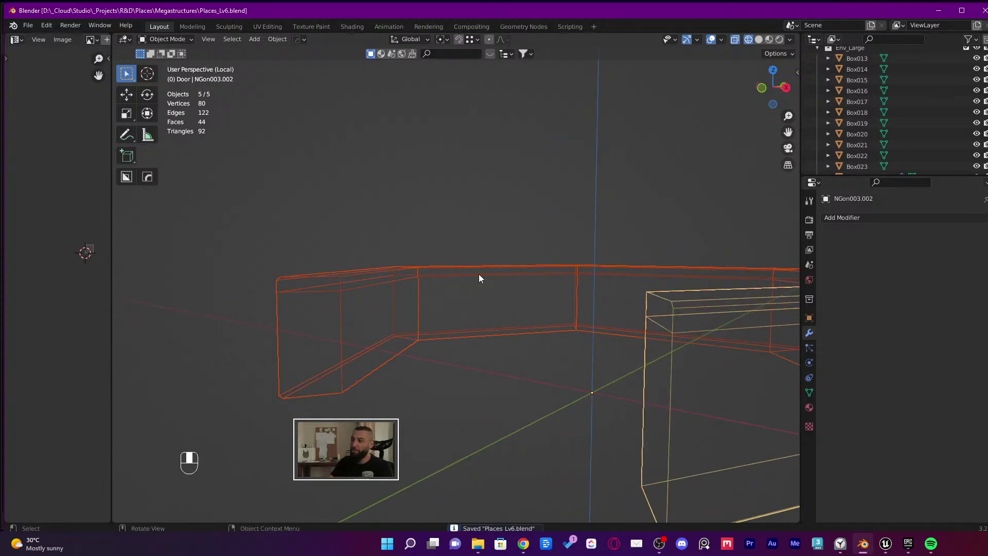
pyautogui.moveTo(478, 278); pyautogui.dragTo(449, 355, button='middle')
pyautogui.press('Tab')
pyautogui.click(523, 314)
# Select the edge loops along the wall pieces, including the back wall's top loop
pyautogui.keyDown('alt'); pyautogui.click(509, 349); pyautogui.keyUp('alt')
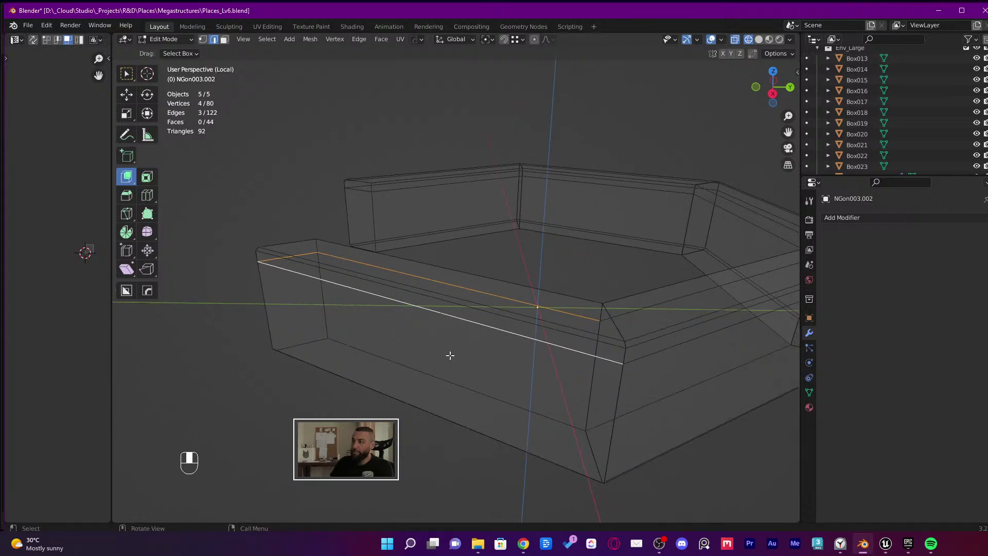
pyautogui.moveTo(521, 340); pyautogui.dragTo(483, 337, button='middle')
pyautogui.keyDown('alt'); pyautogui.keyDown('shift'); pyautogui.click(498, 321); pyautogui.keyUp('shift'); pyautogui.keyUp('alt')
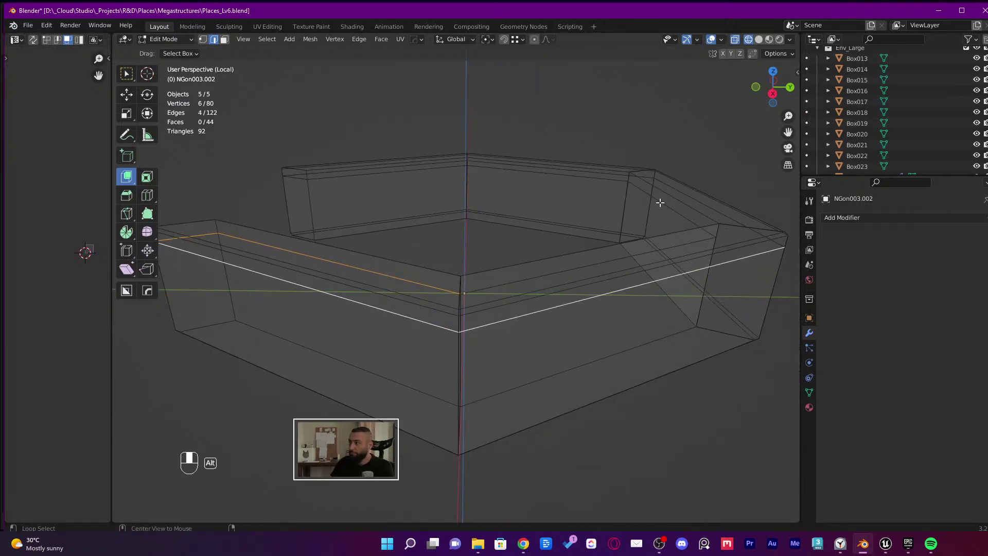
pyautogui.keyDown('alt'); pyautogui.keyDown('shift'); pyautogui.click(416, 177); pyautogui.keyUp('shift'); pyautogui.keyUp('alt')
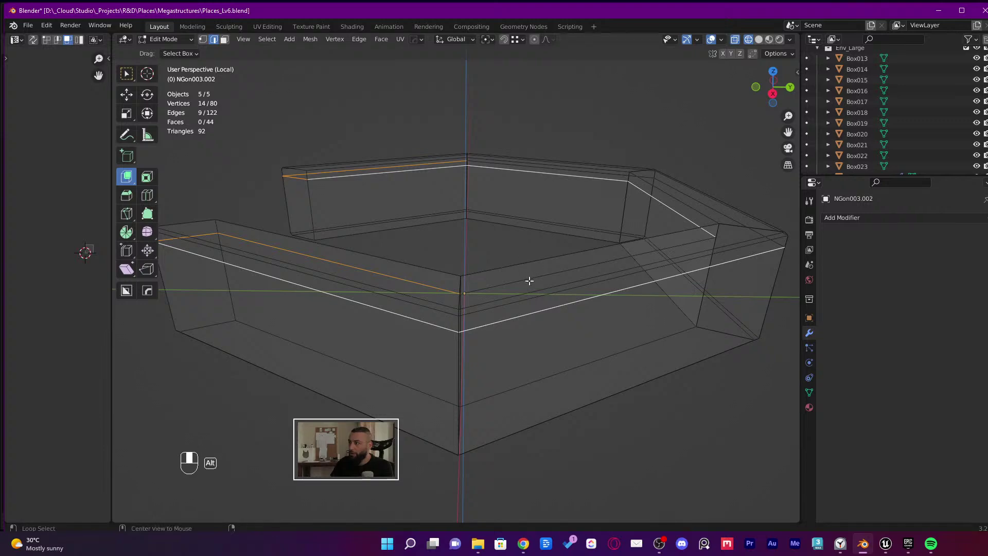
pyautogui.moveTo(527, 279)
pyautogui.mouseDown(button='middle')
pyautogui.moveTo(436, 296)
pyautogui.moveTo(489, 273)
pyautogui.moveTo(584, 378)
pyautogui.mouseUp(button='middle')
# Select the angled corner wall segment in Object Mode and return to solid shading
pyautogui.press('Tab')
pyautogui.click(443, 288)
pyautogui.scroll(-2, 436, 297)
pyautogui.click(442, 299)
pyautogui.hotkey('shift', 'z')
pyautogui.click(788, 40)
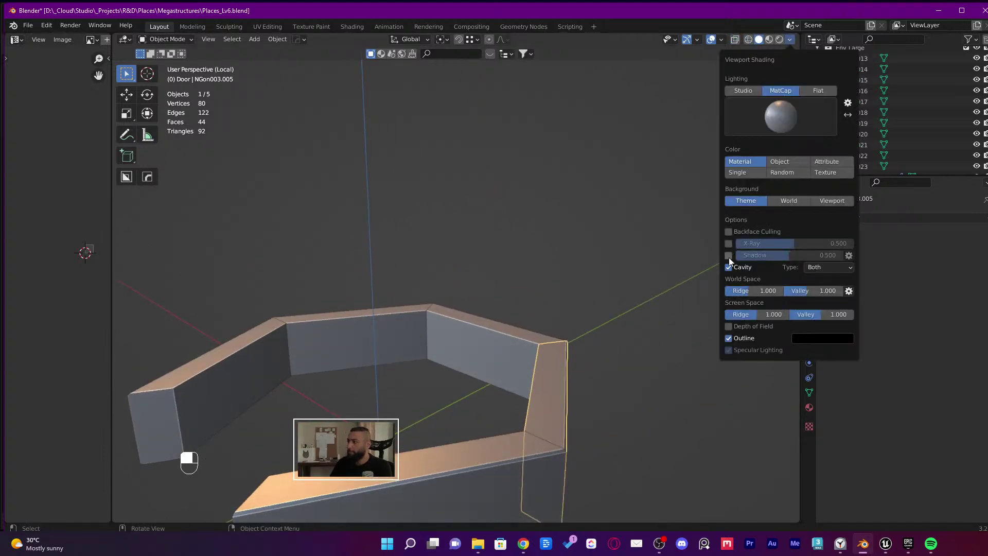
# Select the ring wall segment and briefly enter and leave Edit Mode
pyautogui.click(544, 392)
pyautogui.press('Tab')
pyautogui.press('Tab')
pyautogui.press('Tab')
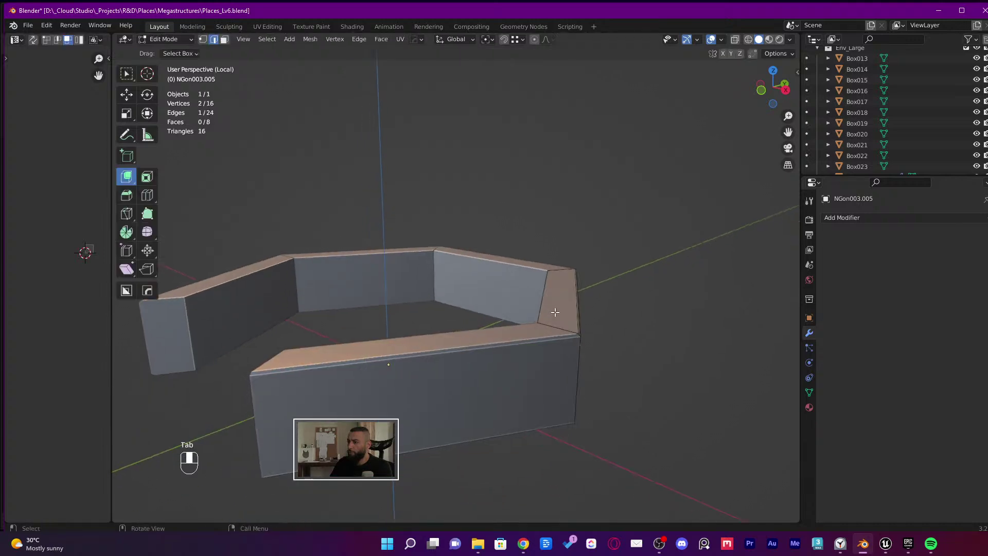
pyautogui.moveTo(540, 369); pyautogui.dragTo(543, 392, button='middle')
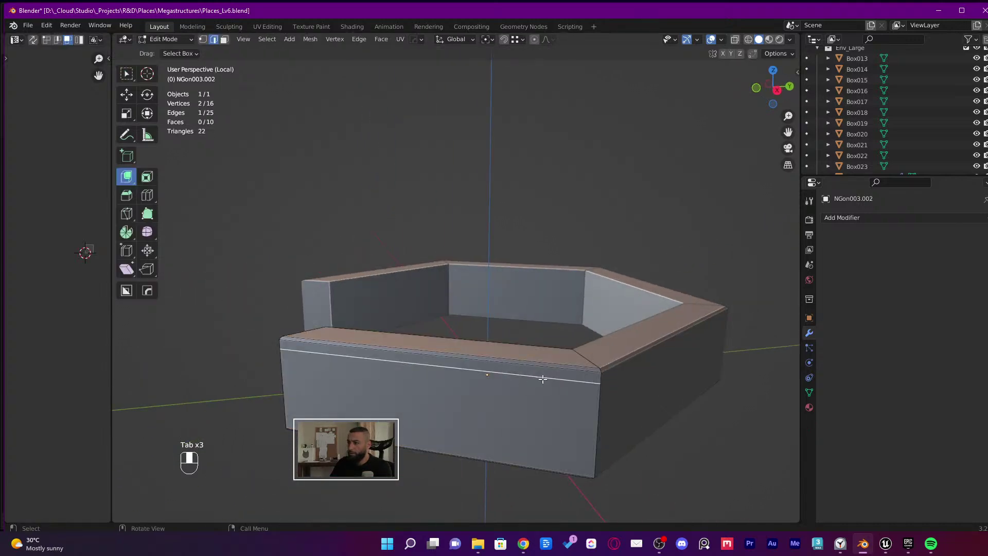
pyautogui.moveTo(324, 363); pyautogui.dragTo(536, 349, button='middle')
pyautogui.press('Tab')
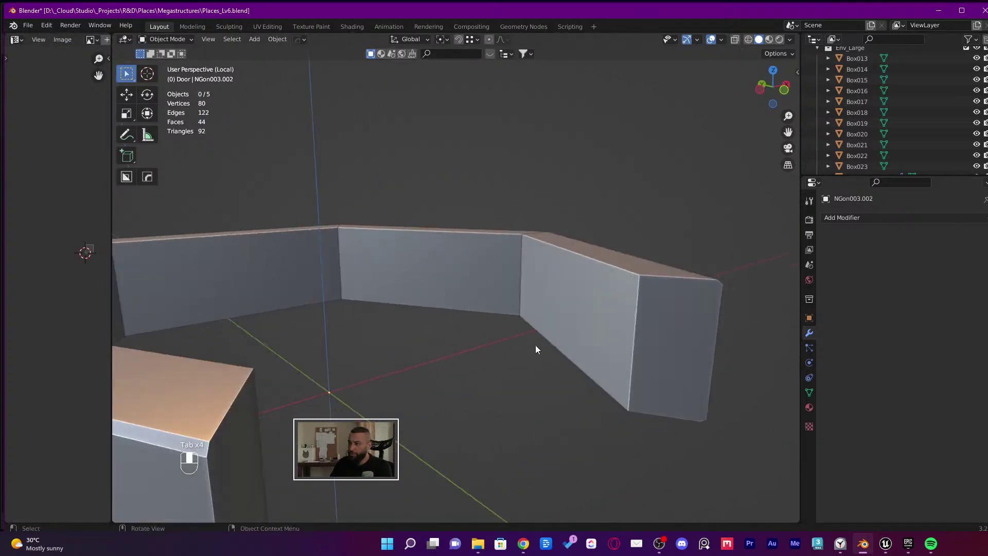
# Test Viewport Shading options, keep outlines on, and enable the Wireframe overlay
pyautogui.click(790, 39)
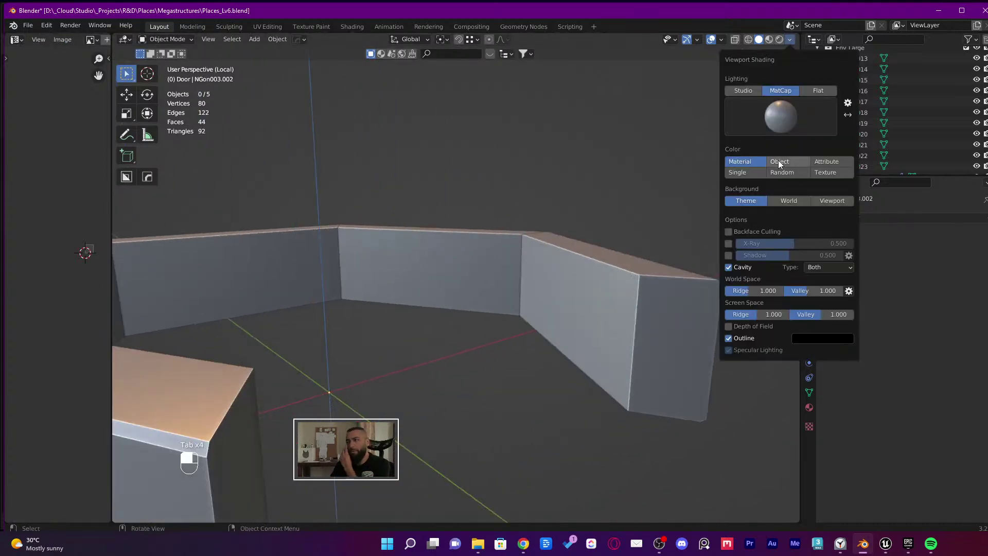
pyautogui.click(729, 254)
pyautogui.click(728, 254)
pyautogui.click(728, 255)
pyautogui.click(729, 254)
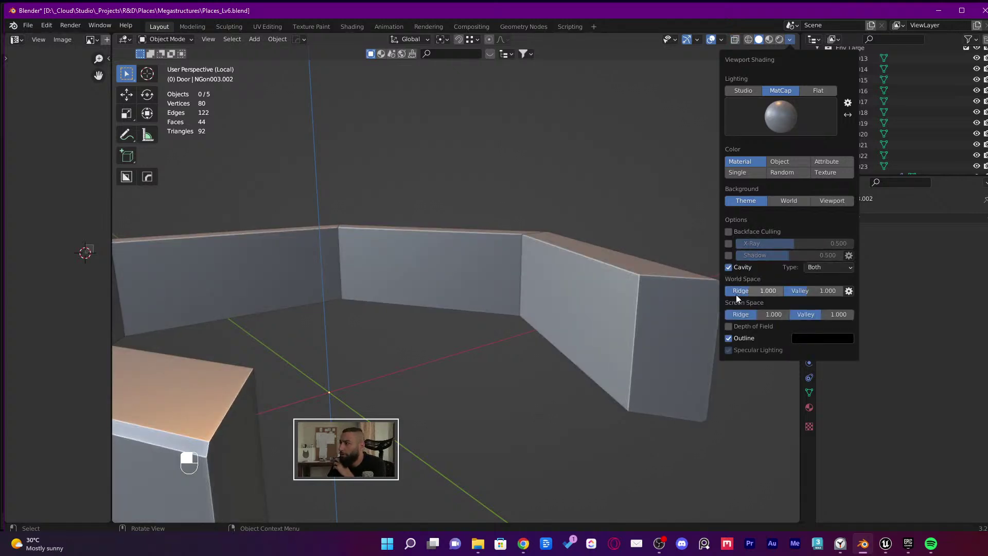
pyautogui.click(728, 338)
pyautogui.click(728, 338)
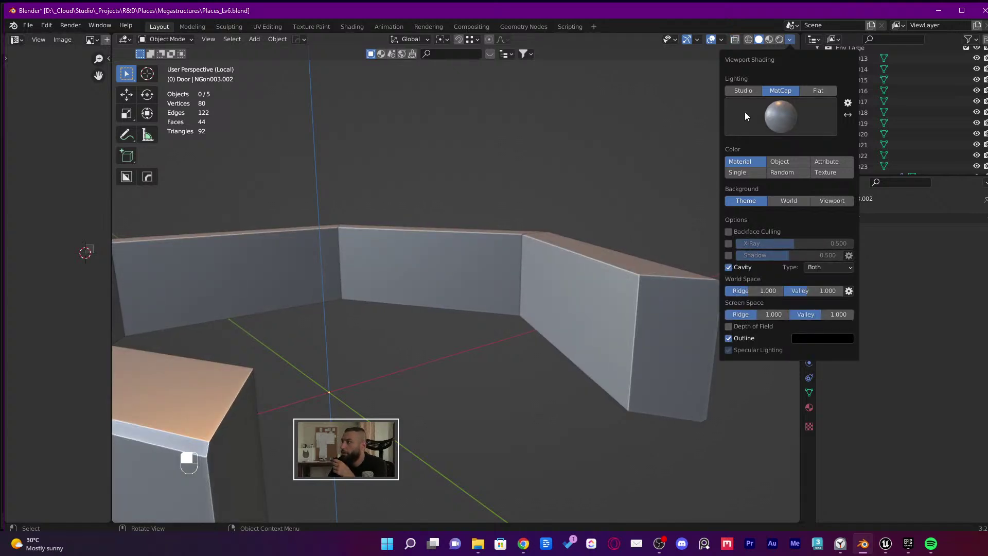
pyautogui.click(722, 39)
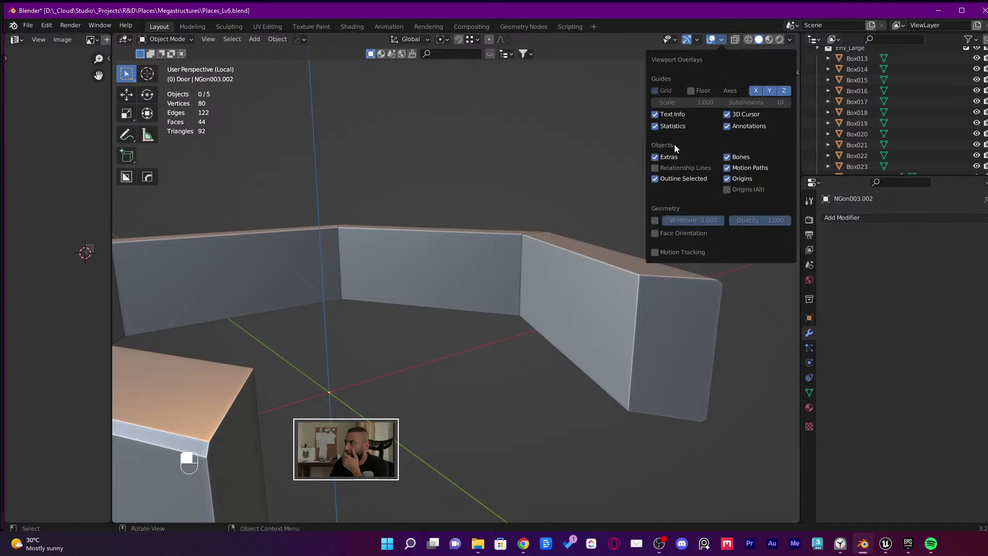
pyautogui.click(655, 222)
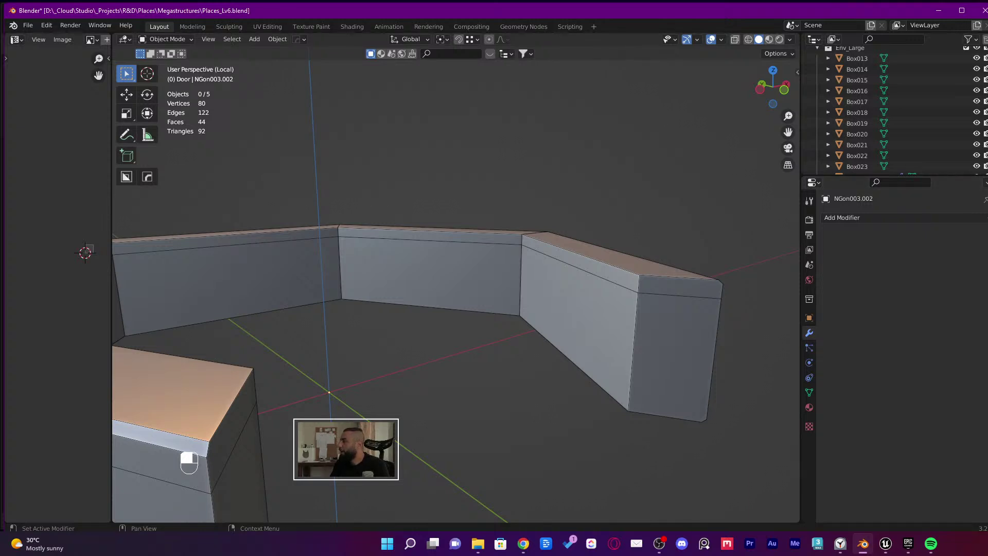
pyautogui.hotkey('alt', 'Tab')
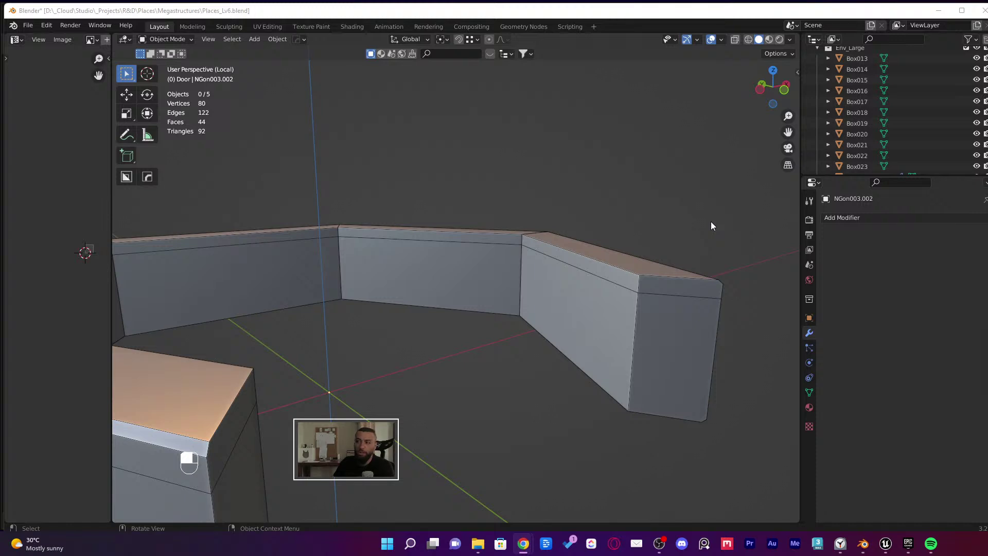
# Select the straight wall slab NGon003.002 and isolate it in local view
pyautogui.click(634, 301)
pyautogui.moveTo(637, 285); pyautogui.dragTo(555, 293, button='middle')
pyautogui.scroll(-3, 554, 293)
pyautogui.press('g')
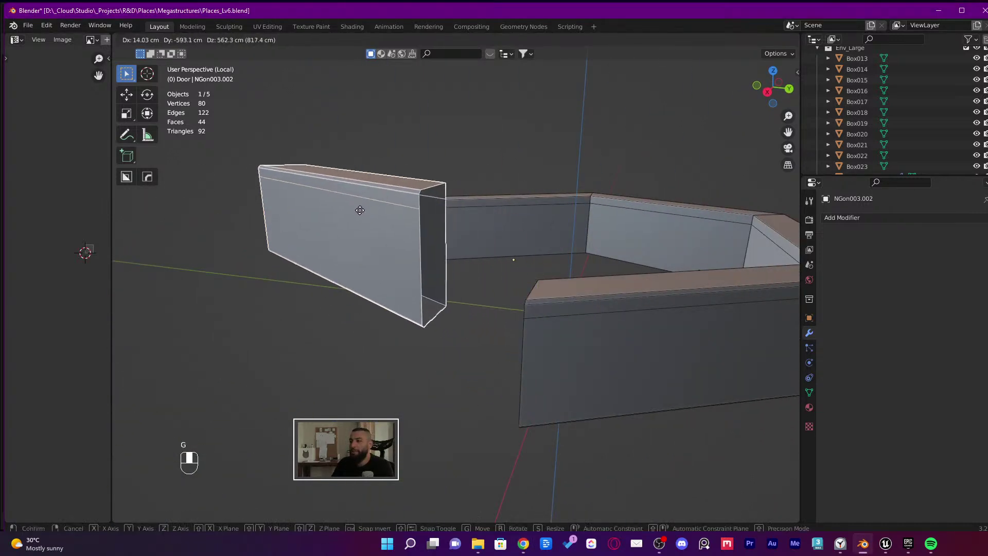
pyautogui.rightClick(446, 258)
pyautogui.scroll(3, 449, 268)
pyautogui.press('Tab')
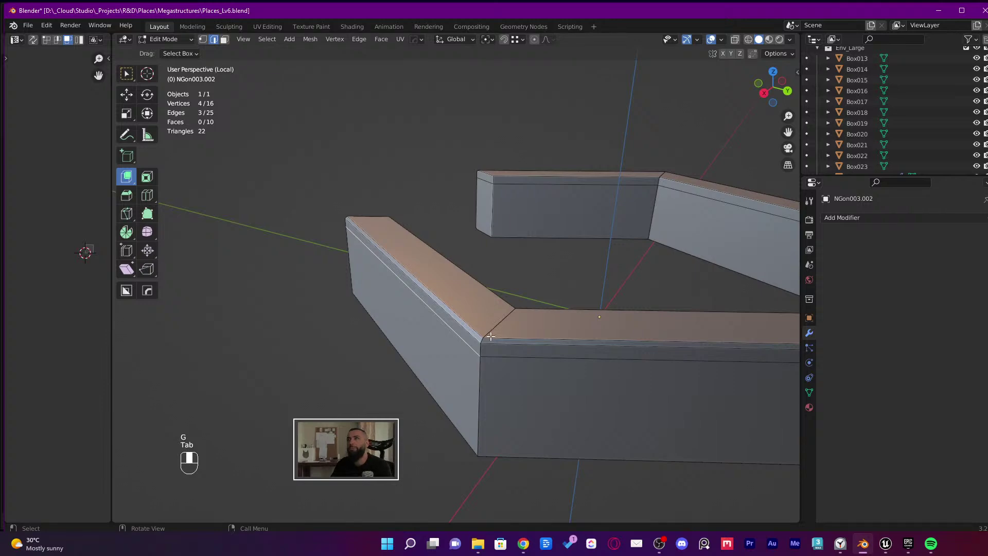
pyautogui.press('Tab')
pyautogui.moveTo(492, 335); pyautogui.dragTo(497, 372, button='middle')
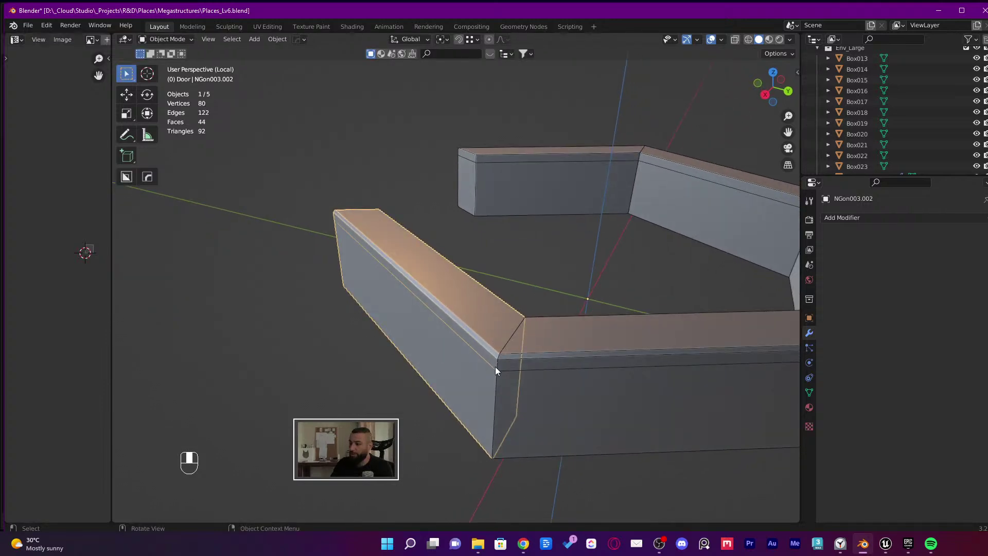
pyautogui.press('KP_Divide')
pyautogui.press('KP_Divide')
pyautogui.moveTo(538, 326); pyautogui.dragTo(505, 256, button='middle')
# Restore the hidden wall piece and dissolve its bevel edge in Edit Mode
pyautogui.press('2')
pyautogui.hotkey('ctrl', 'z')
pyautogui.press('Tab')
pyautogui.keyDown('ctrl'); pyautogui.click(505, 266); pyautogui.keyUp('ctrl')
pyautogui.press('x')
pyautogui.press('Escape')
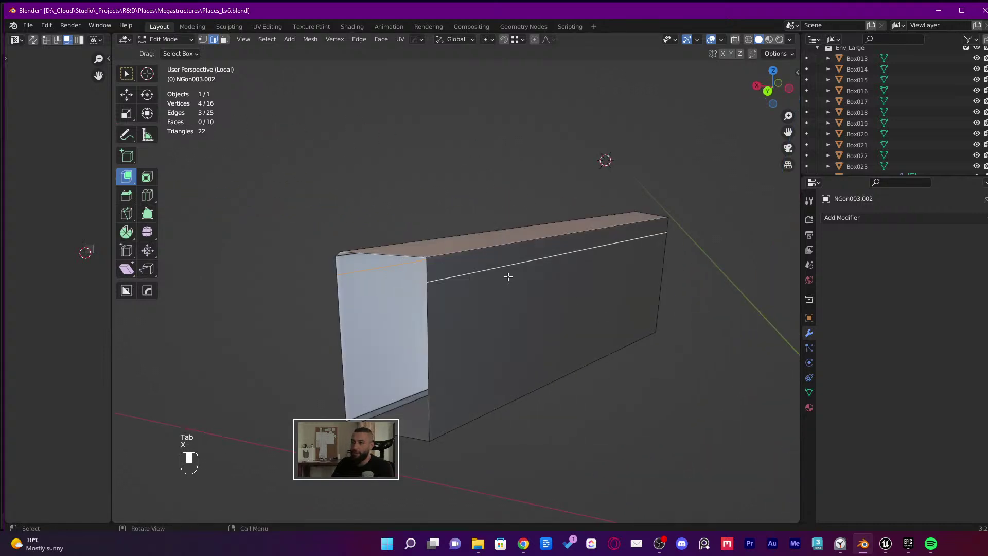
pyautogui.hotkey('ctrl', 'z')
pyautogui.press('x')
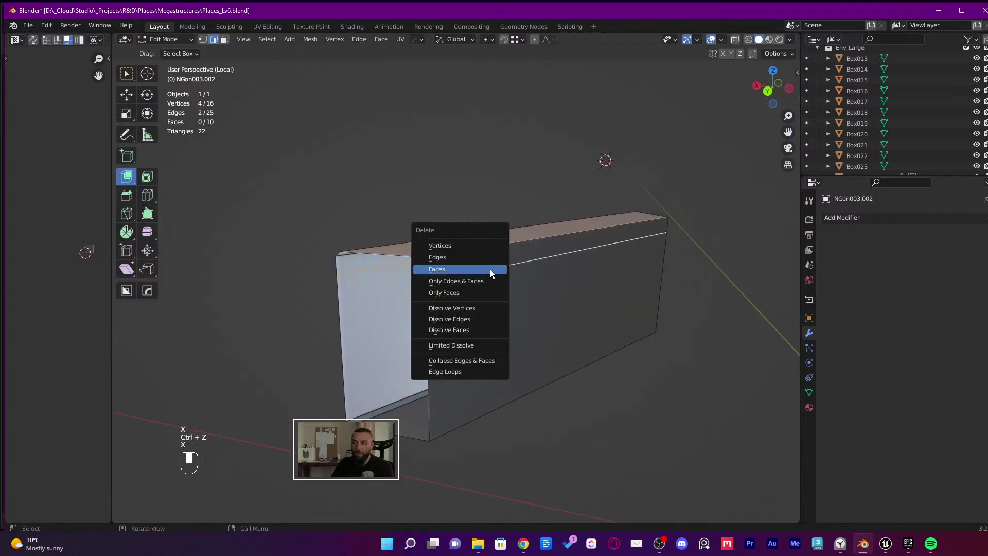
pyautogui.click(484, 257)
pyautogui.press('x')
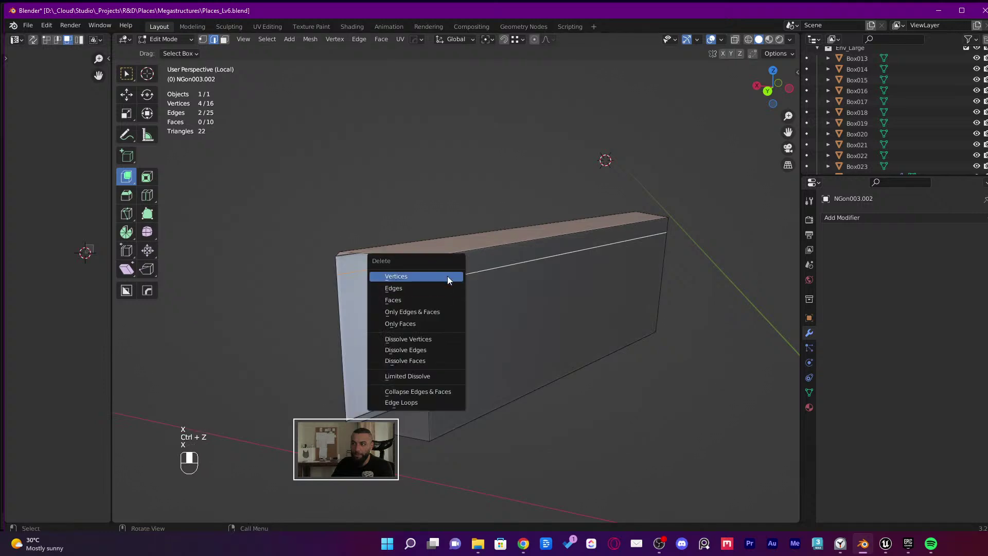
pyautogui.click(406, 349)
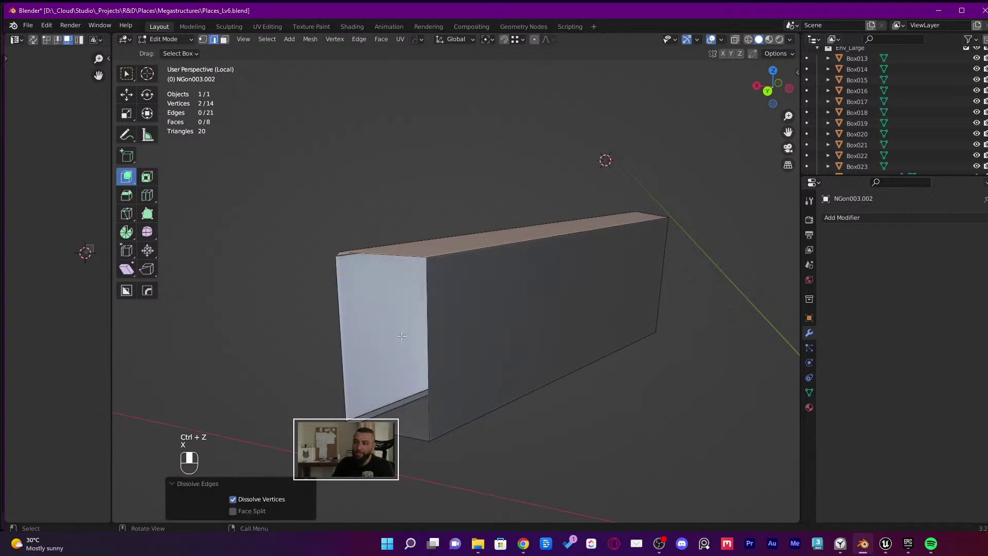
pyautogui.moveTo(405, 351); pyautogui.dragTo(416, 321, button='middle')
pyautogui.keyDown('shift'); pyautogui.moveTo(481, 363); pyautogui.dragTo(572, 344, button='middle'); pyautogui.keyUp('shift')
# Delete the slab's thin bevel strip face and its front end face
pyautogui.press('f')
pyautogui.press('f')
pyautogui.moveTo(460, 343); pyautogui.dragTo(506, 347, button='middle')
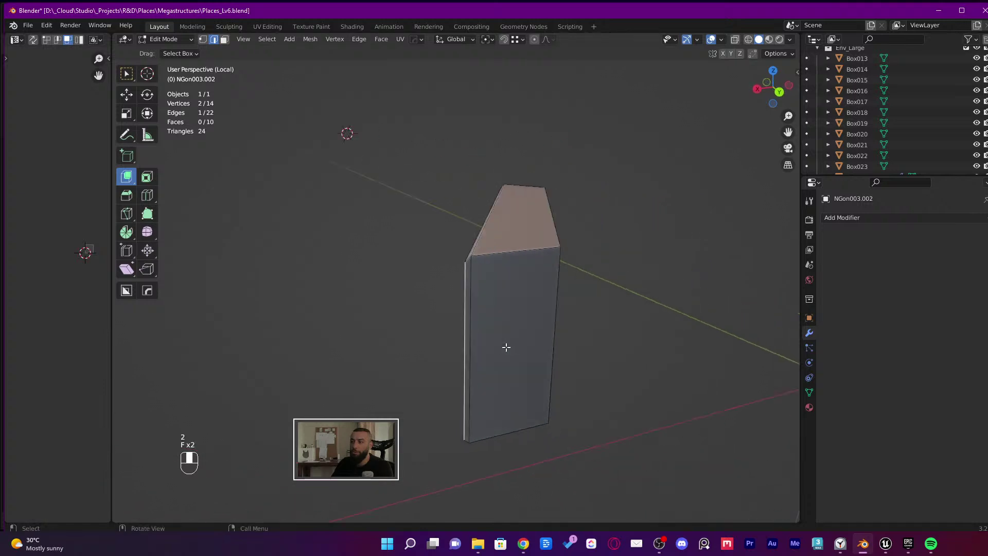
pyautogui.moveTo(424, 343); pyautogui.dragTo(545, 348, button='middle')
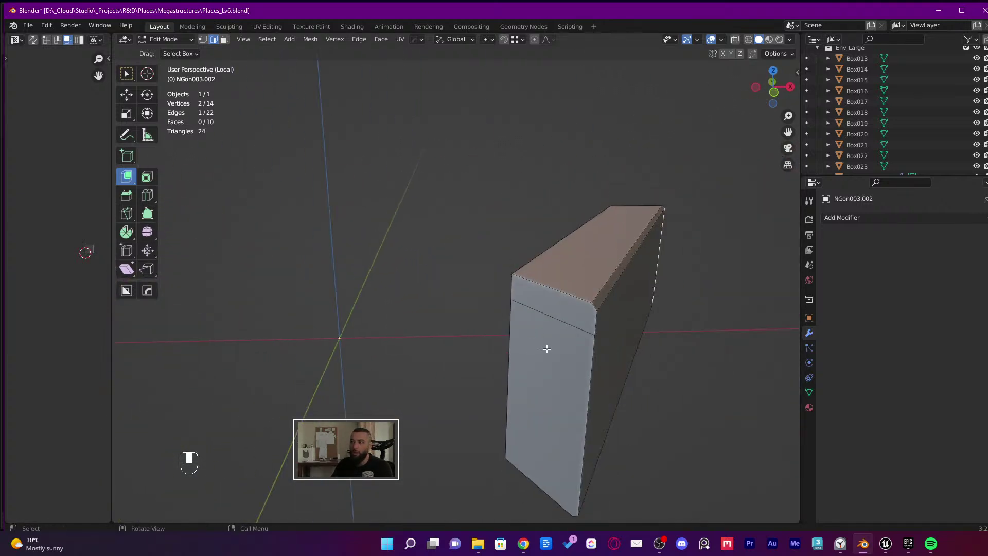
pyautogui.moveTo(646, 320); pyautogui.dragTo(638, 320, button='middle')
pyautogui.press('3')
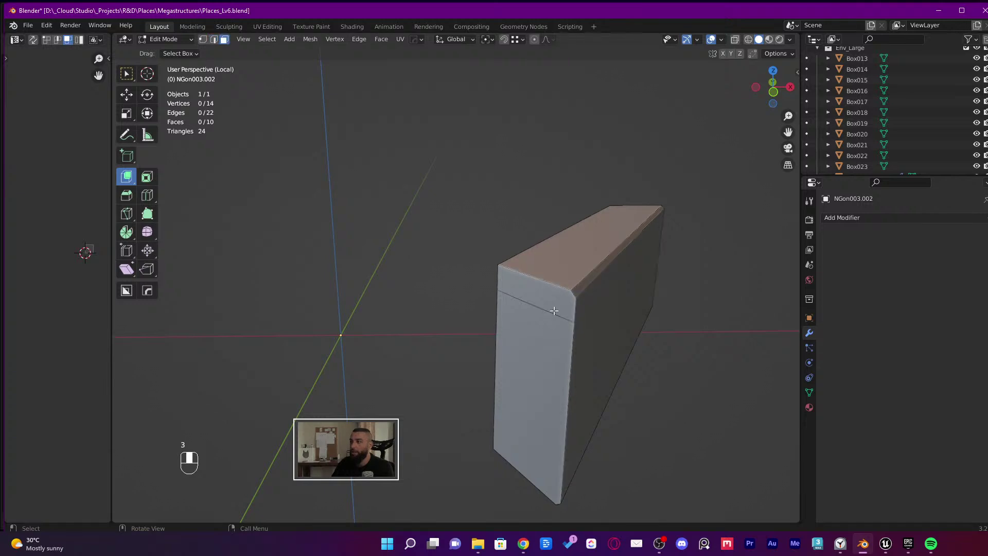
pyautogui.keyDown('shift'); pyautogui.click(551, 308); pyautogui.keyUp('shift')
pyautogui.keyDown('shift'); pyautogui.click(546, 338); pyautogui.keyUp('shift')
pyautogui.press('x')
pyautogui.click(546, 336)
pyautogui.hotkey('ctrl', 'z')
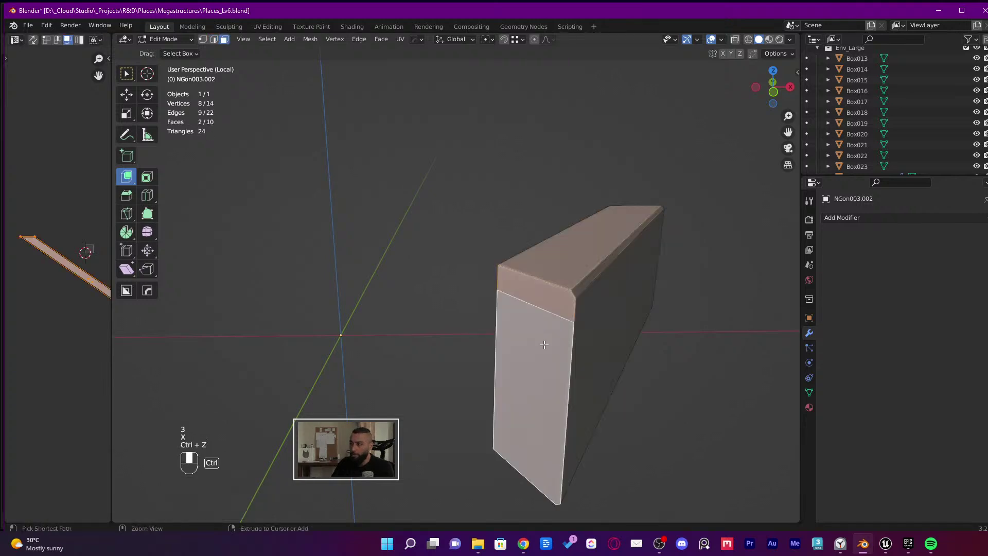
pyautogui.press('x')
pyautogui.click(532, 295)
# Dissolve the two leftover corner vertices and fill the open end with one clean face
pyautogui.press('2')
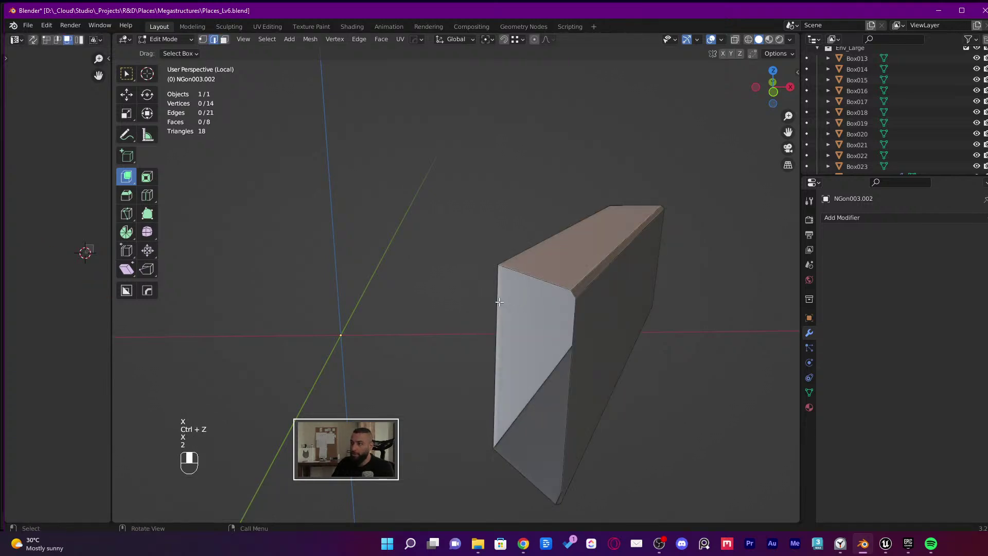
pyautogui.click(498, 305)
pyautogui.press('f')
pyautogui.press('2')
pyautogui.moveTo(517, 290); pyautogui.dragTo(492, 282, button='middle')
pyautogui.press('1')
pyautogui.click(509, 293)
pyautogui.keyDown('shift'); pyautogui.click(592, 282); pyautogui.keyUp('shift')
pyautogui.press('x')
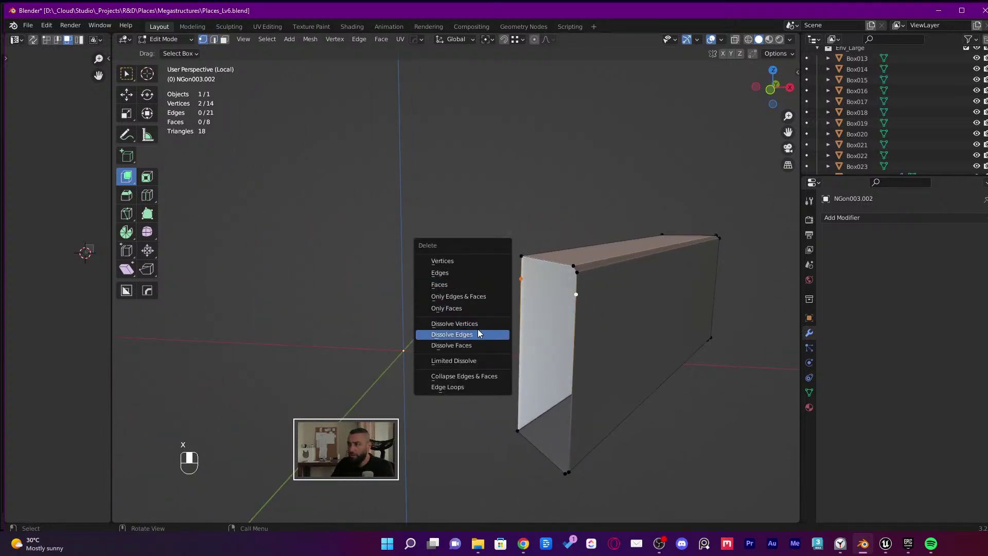
pyautogui.click(477, 324)
pyautogui.press('2')
pyautogui.press('f')
pyautogui.press('f')
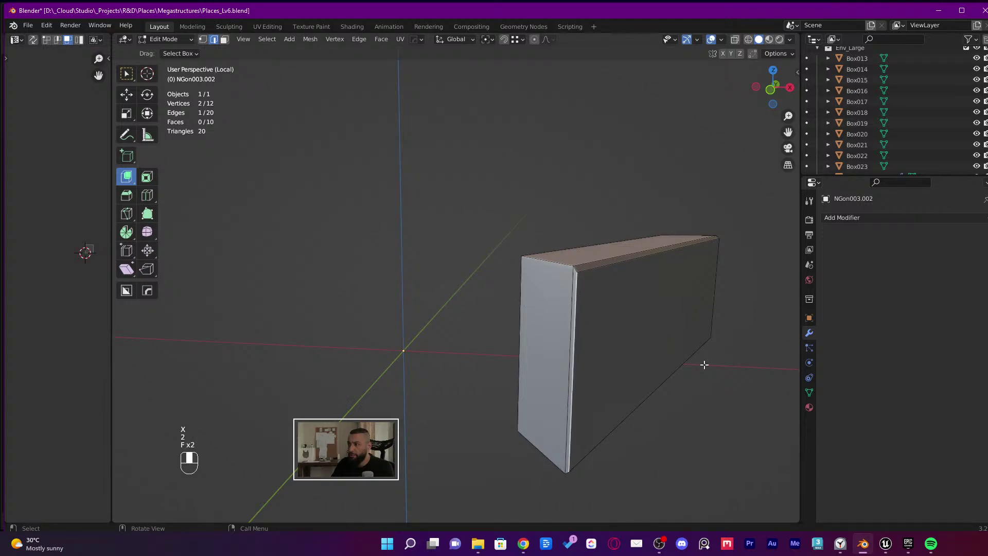
pyautogui.press('Tab')
# Save Places_Lv6.blend and leave local view to show the whole scene
pyautogui.moveTo(712, 392); pyautogui.dragTo(446, 396, button='middle')
pyautogui.hotkey('ctrl', 's')
pyautogui.press('KP_Divide')
# Select the five ring wall segments and isolate them in local view
pyautogui.moveTo(508, 396); pyautogui.dragTo(577, 398, button='middle')
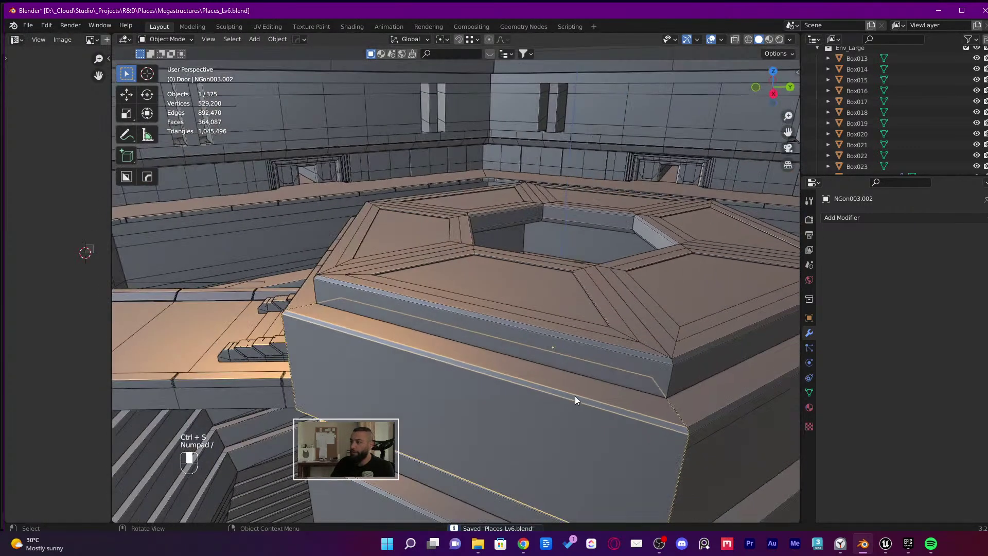
pyautogui.keyDown('shift'); pyautogui.click(780, 422); pyautogui.keyUp('shift')
pyautogui.moveTo(781, 422); pyautogui.dragTo(535, 363, button='middle')
pyautogui.keyDown('shift'); pyautogui.click(611, 355); pyautogui.keyUp('shift')
pyautogui.keyDown('shift'); pyautogui.click(692, 394); pyautogui.keyUp('shift')
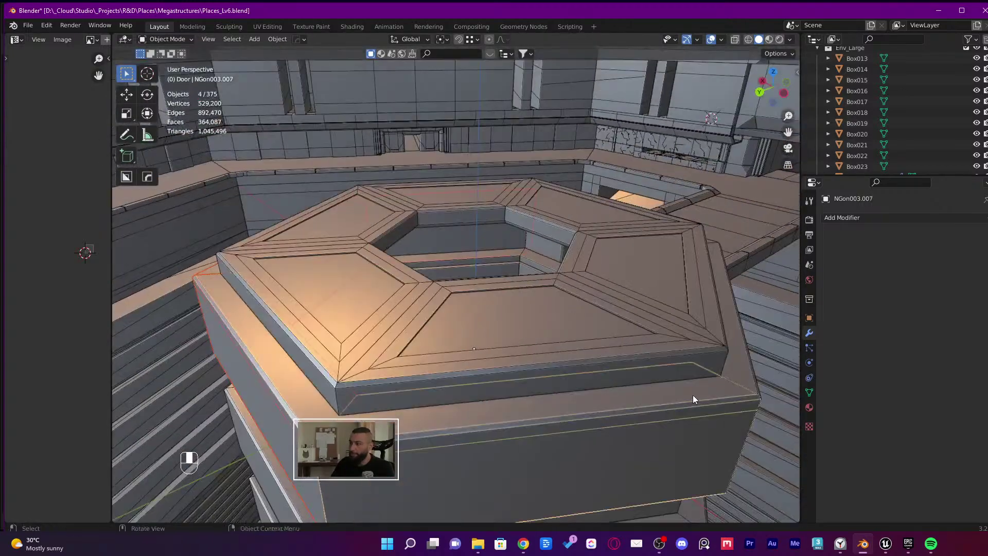
pyautogui.moveTo(693, 394); pyautogui.dragTo(558, 309, button='middle')
pyautogui.keyDown('shift'); pyautogui.click(572, 397); pyautogui.keyUp('shift')
pyautogui.moveTo(628, 365); pyautogui.dragTo(486, 230, button='middle')
pyautogui.press('KP_Divide')
# Delete the four other wall pieces and make a linked duplicate of the reworked one
pyautogui.moveTo(513, 130); pyautogui.dragTo(234, 413)
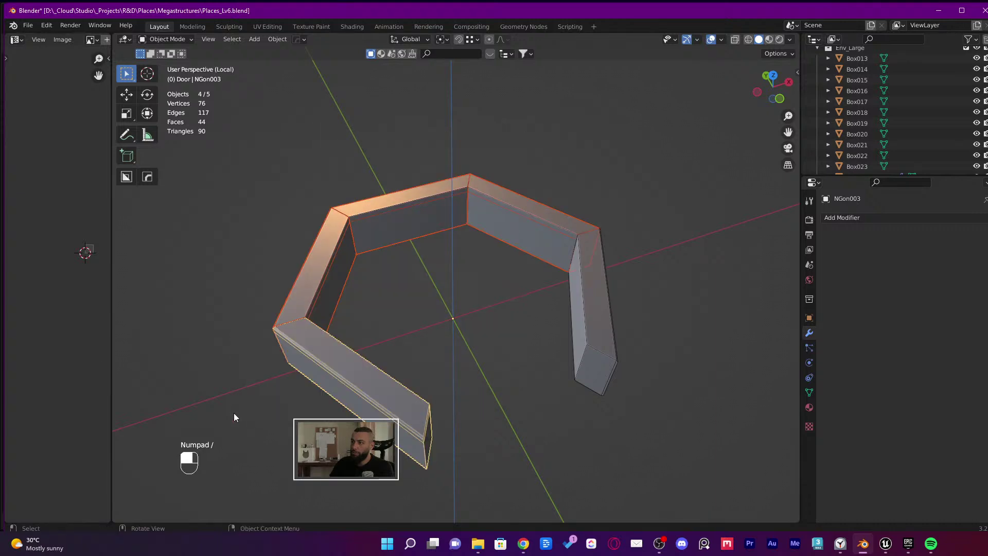
pyautogui.press('x')
pyautogui.click(311, 335)
pyautogui.click(587, 300)
pyautogui.moveTo(548, 320); pyautogui.dragTo(441, 309, button='middle')
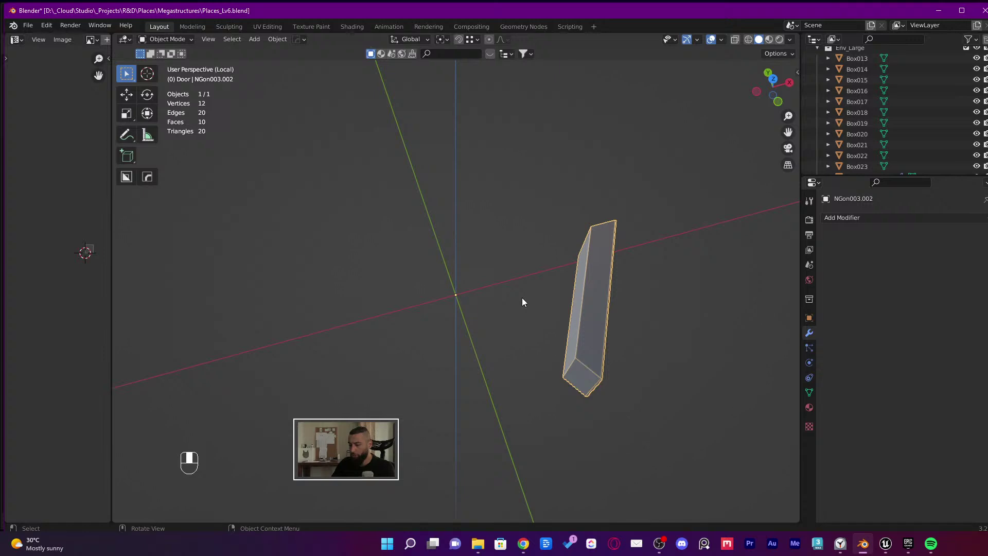
pyautogui.hotkey('alt', 'd')
# Rotate the in-place linked copy 60° about Z to form a V, then switch to Unreal
pyautogui.rightClick(459, 151)
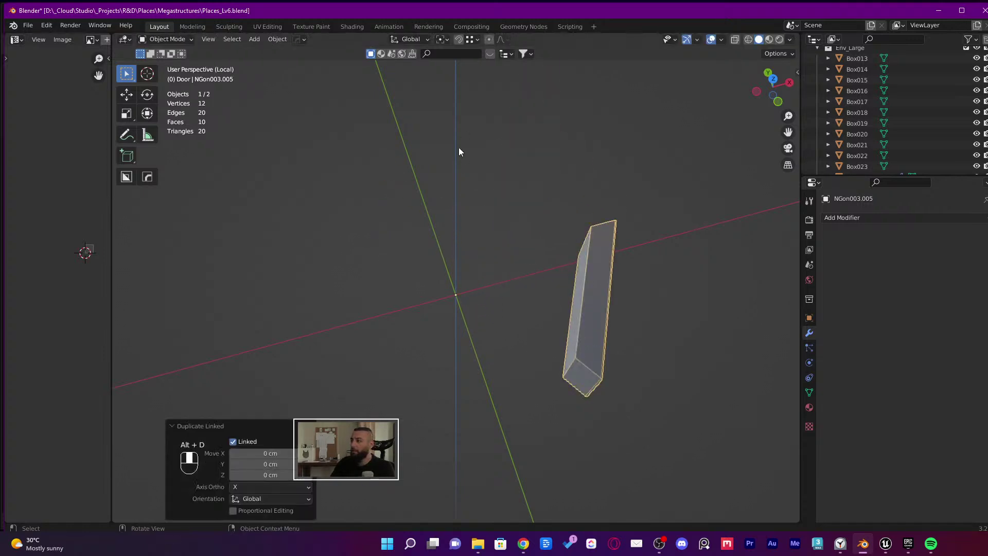
pyautogui.write('r')
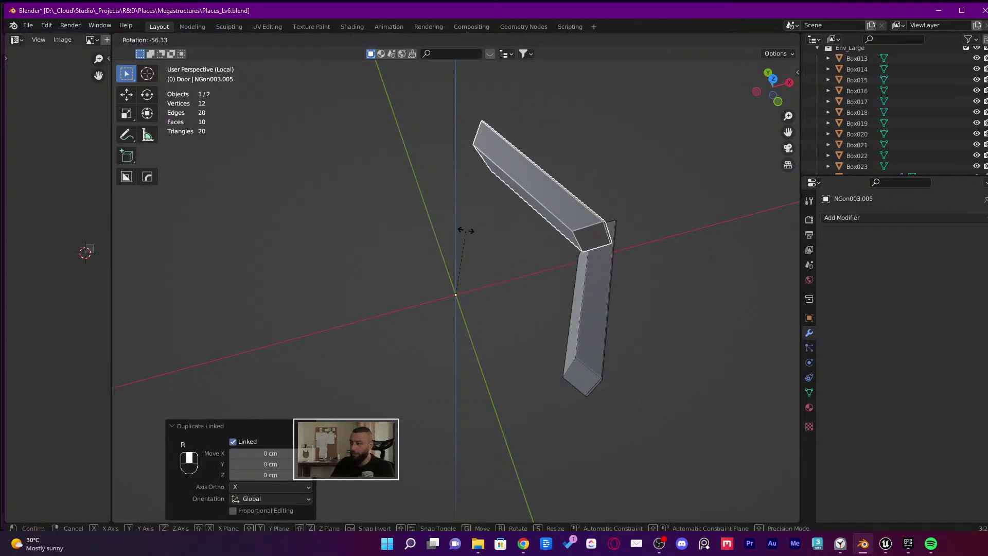
pyautogui.write('60')
pyautogui.press('-')
pyautogui.press('z')
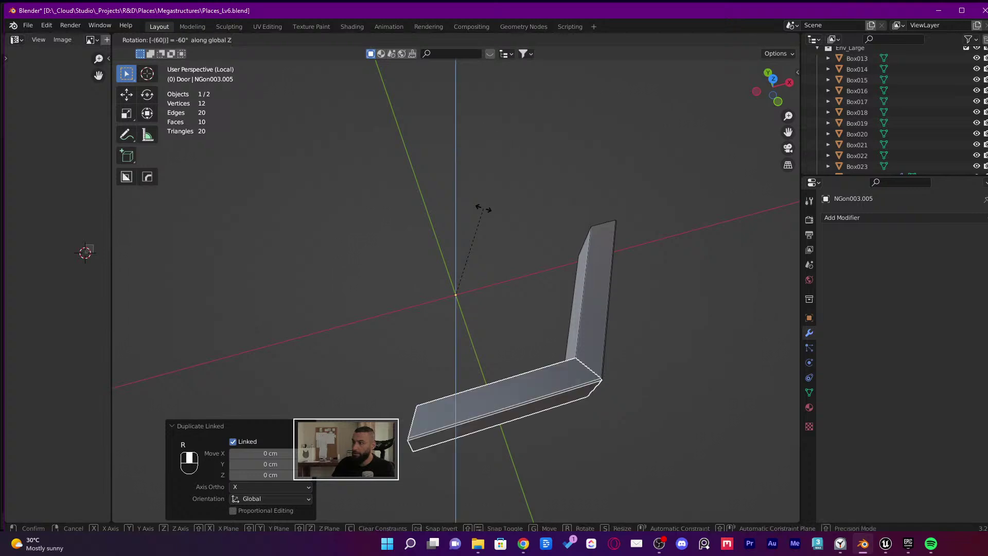
pyautogui.press('-')
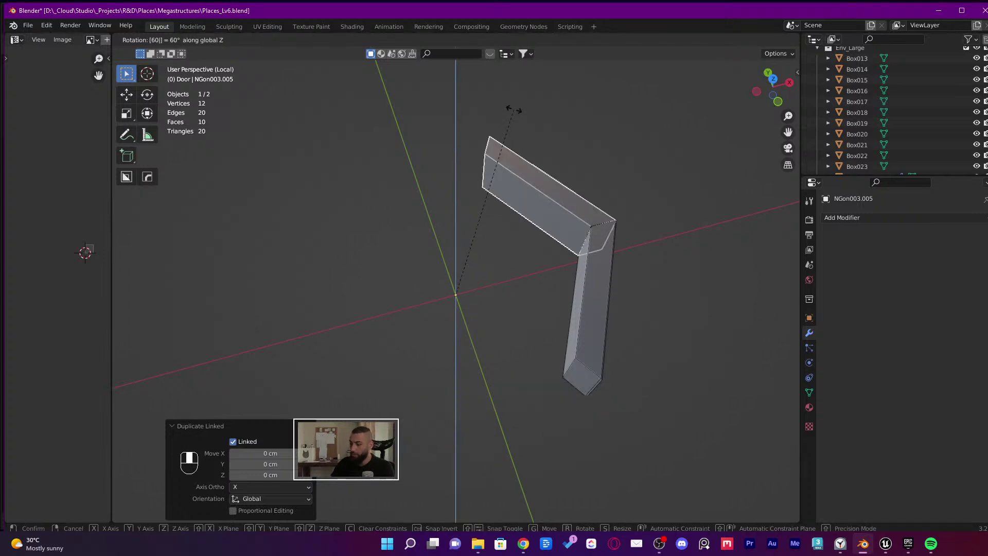
pyautogui.click(514, 110)
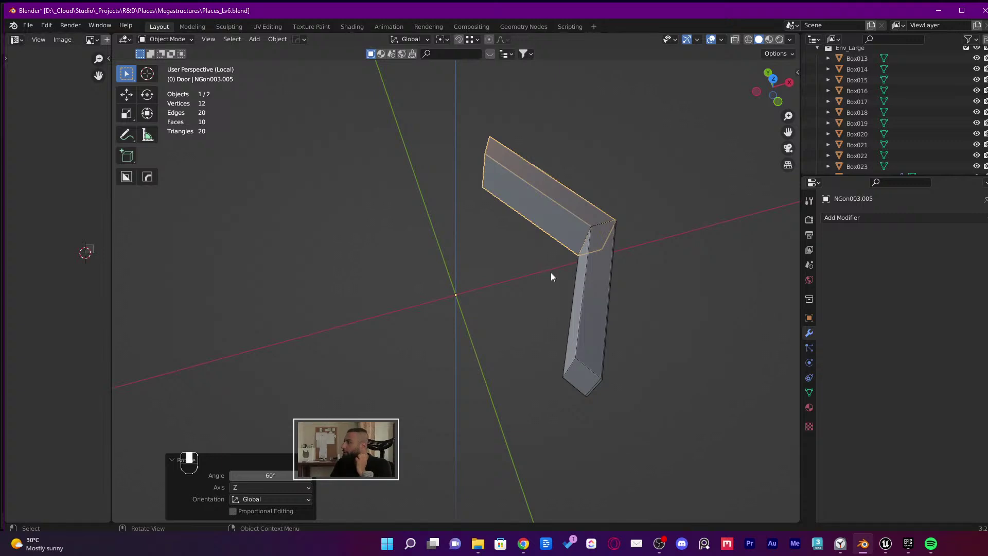
pyautogui.click(886, 544)
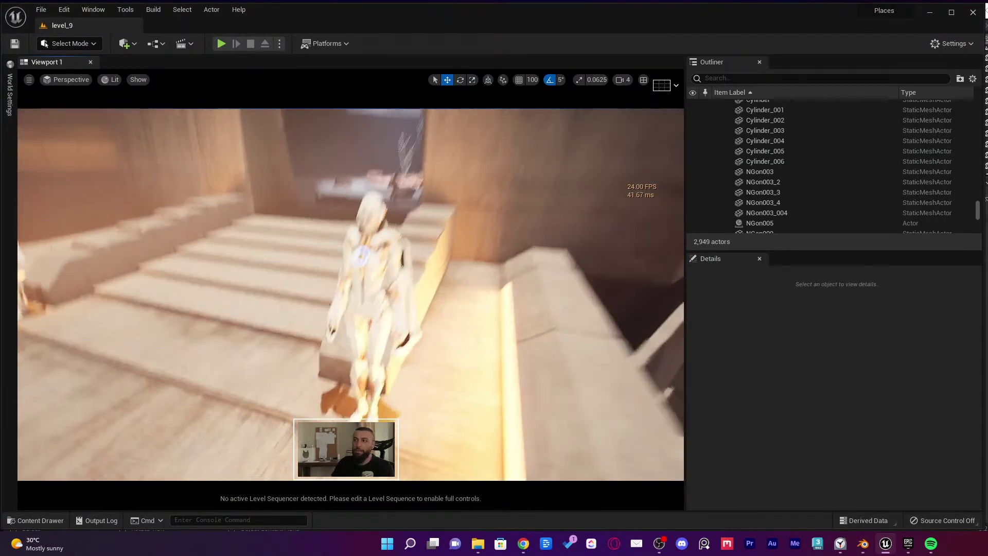
# Frame the white Muriel_GDC statue on the stairs and zoom in to inspect it
pyautogui.click(381, 298)
pyautogui.press('f')
pyautogui.press('Escape')
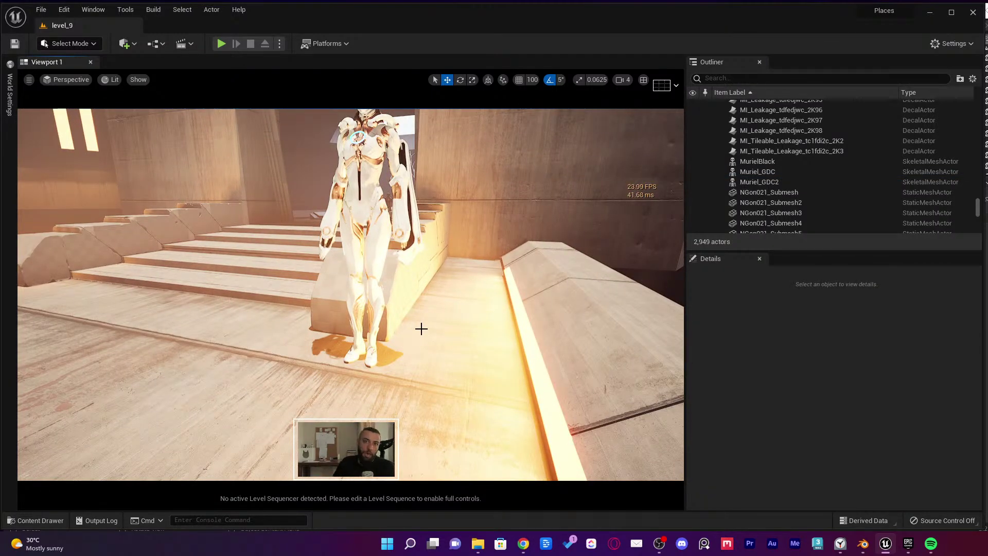
pyautogui.scroll(3, 428, 271)
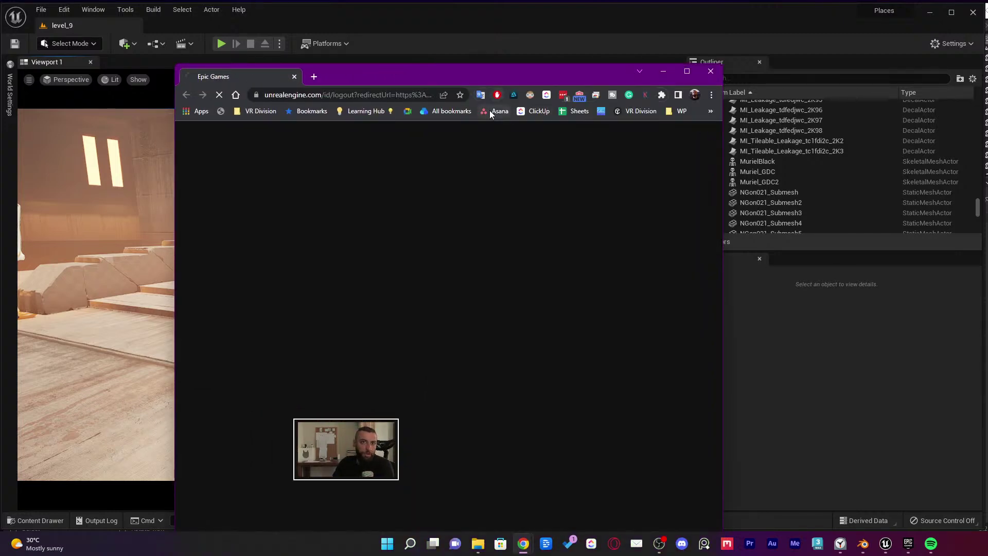
# Search the Marketplace products for 'paragon' and browse the results
pyautogui.moveTo(408, 70); pyautogui.dragTo(365, 24)
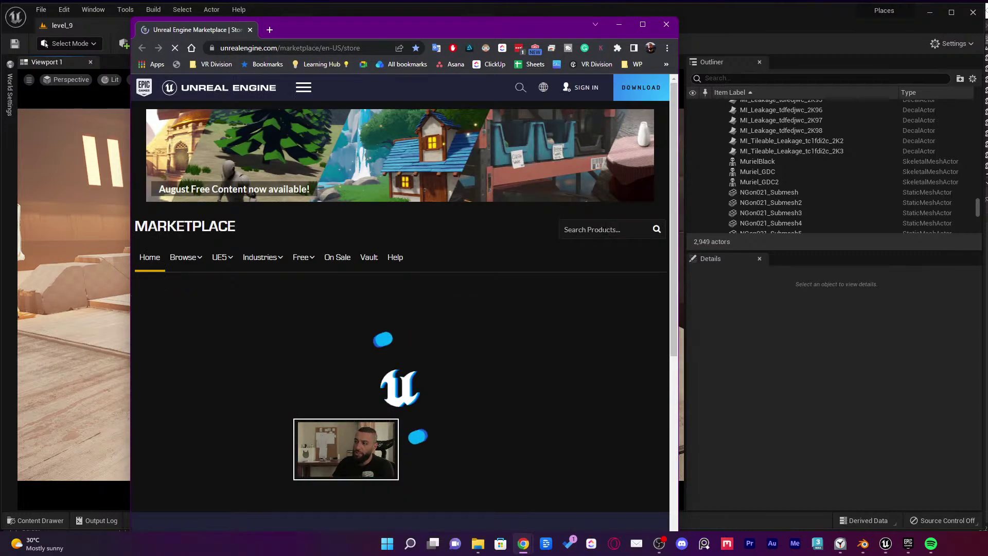
pyautogui.click(623, 228)
pyautogui.write('paragon')
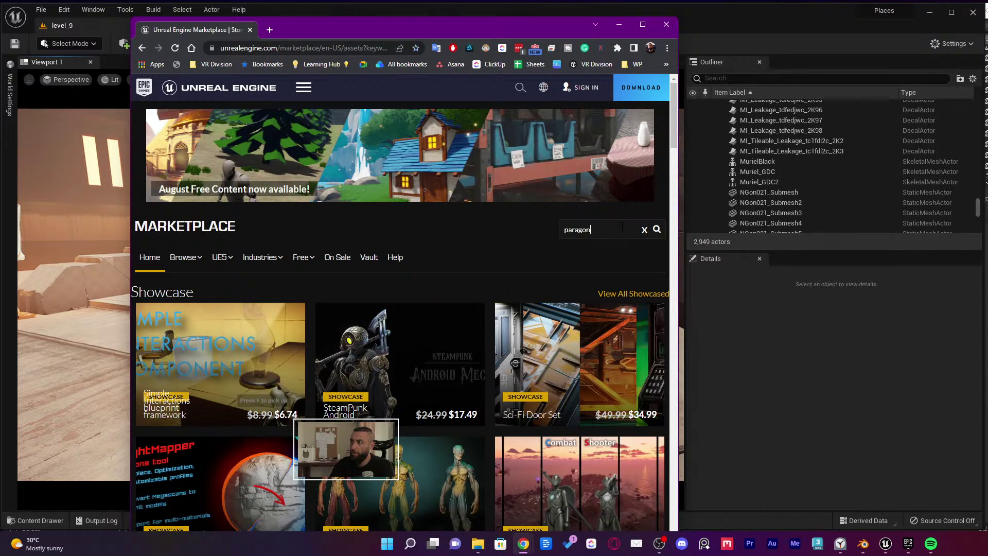
pyautogui.press('Return')
pyautogui.scroll(-20, 469, 288)
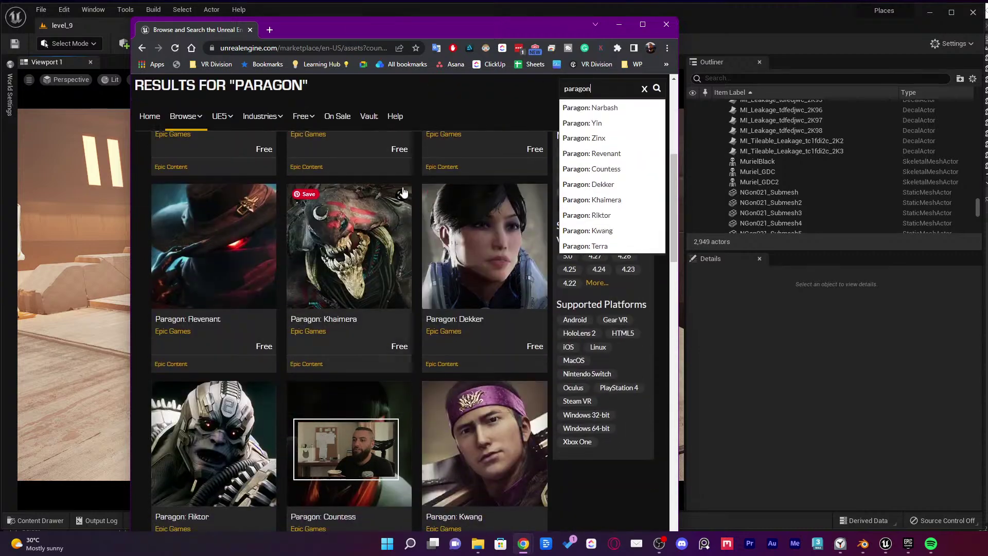
pyautogui.scroll(5, 553, 300)
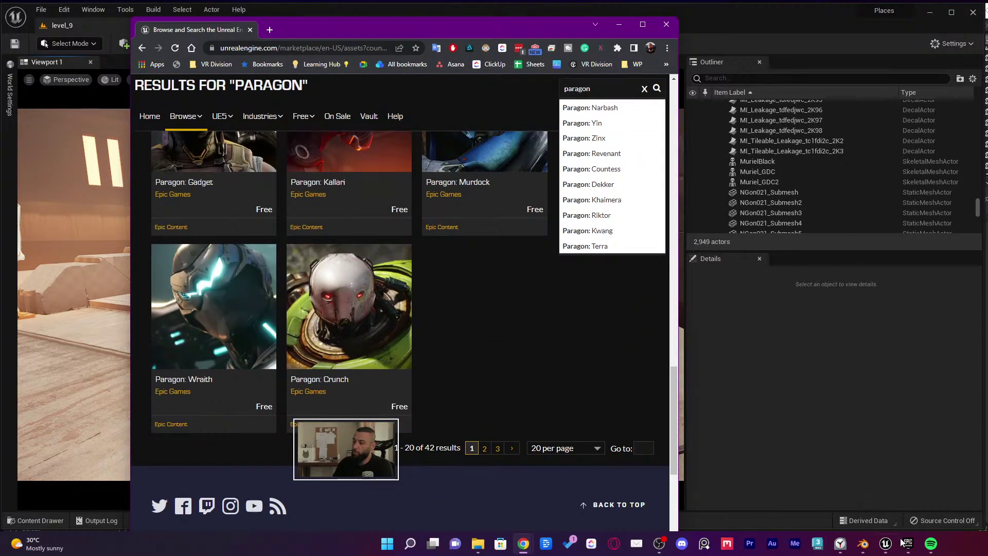
pyautogui.scroll(6, 498, 375)
pyautogui.scroll(5, 442, 282)
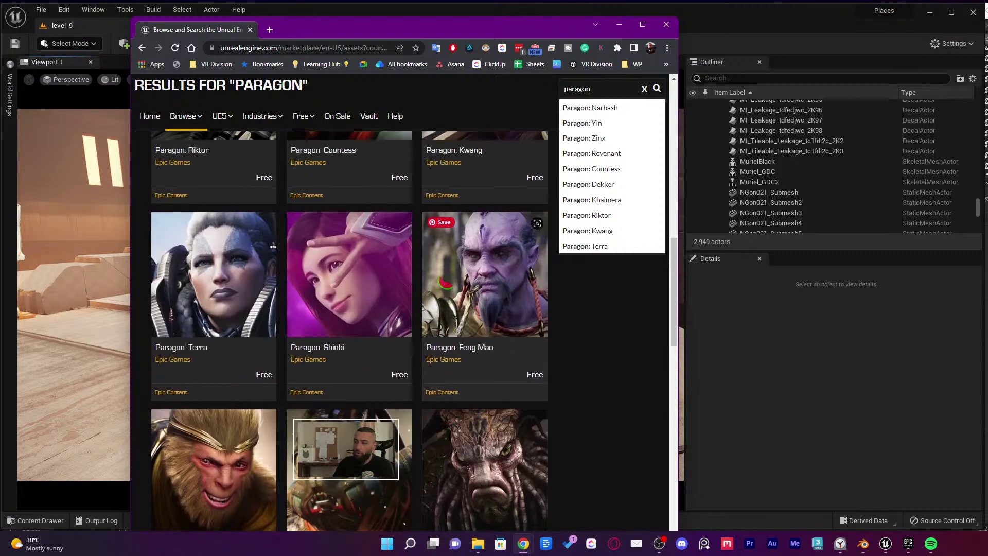
pyautogui.scroll(4, 443, 283)
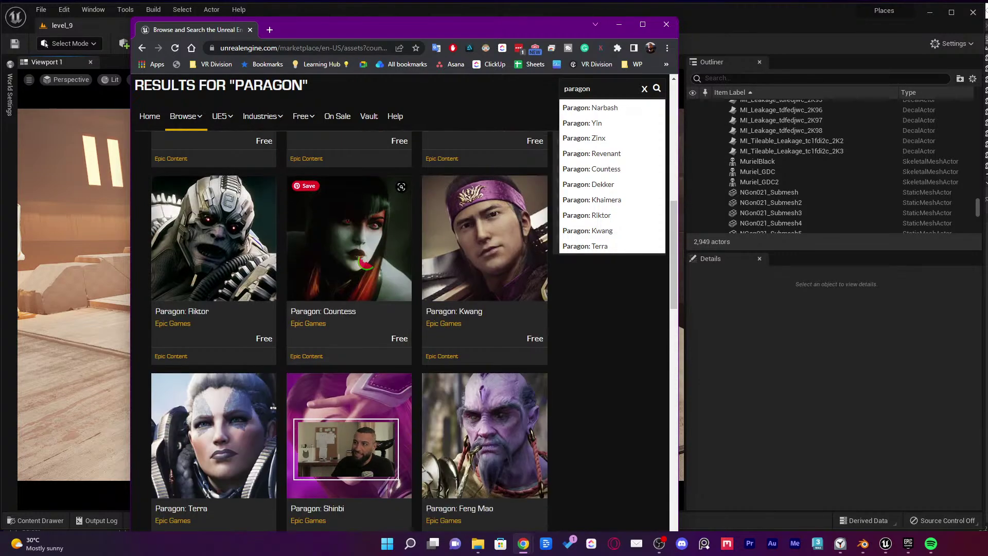
# Open the Paragon: Countess page, then bring up the Epic Games Launcher library
pyautogui.click(363, 238)
pyautogui.scroll(-3, 493, 288)
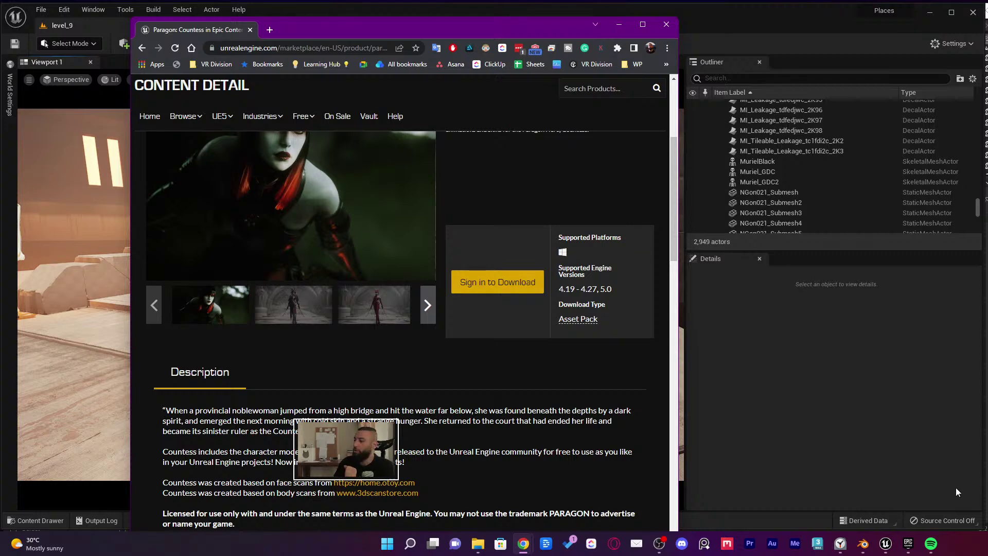
pyautogui.click(908, 543)
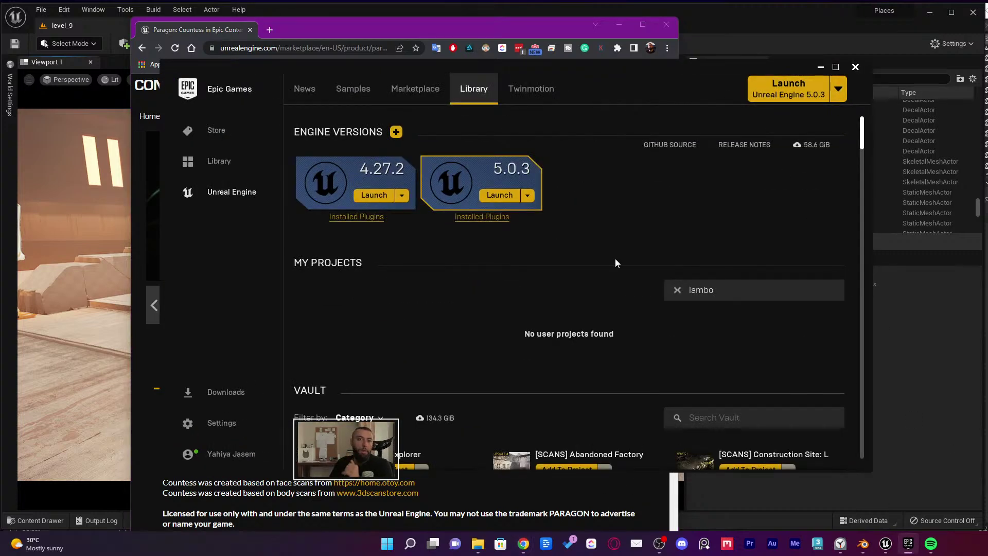
# Search the vault for 'parag', start Add To Project on a pack, then choose Don't Add
pyautogui.scroll(-1, 616, 259)
pyautogui.scroll(-1, 446, 205)
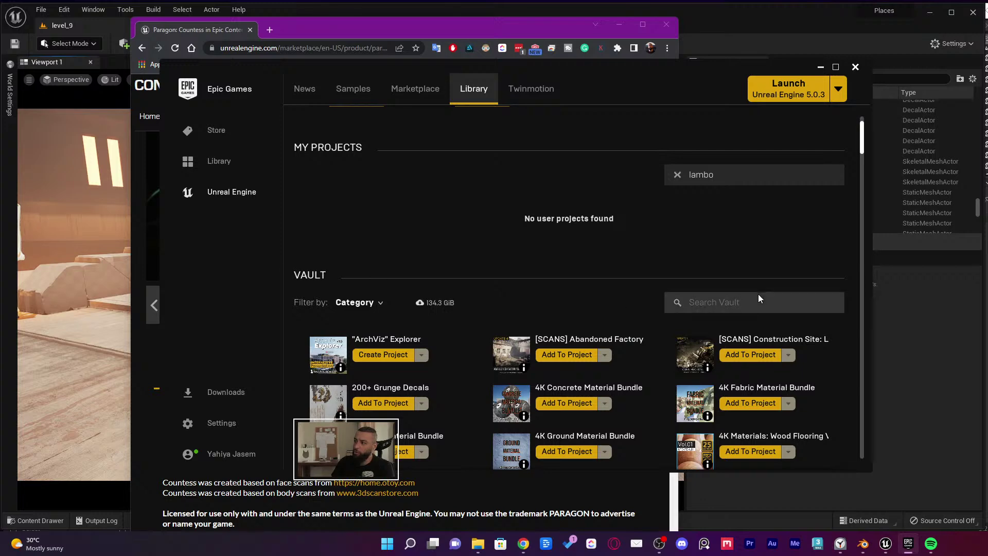
pyautogui.write('ag')
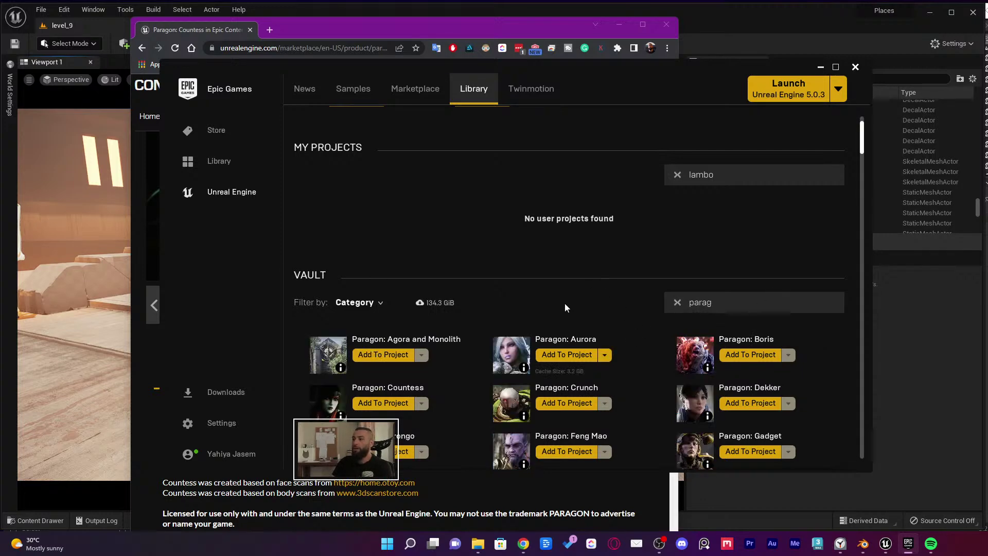
pyautogui.scroll(-2, 565, 308)
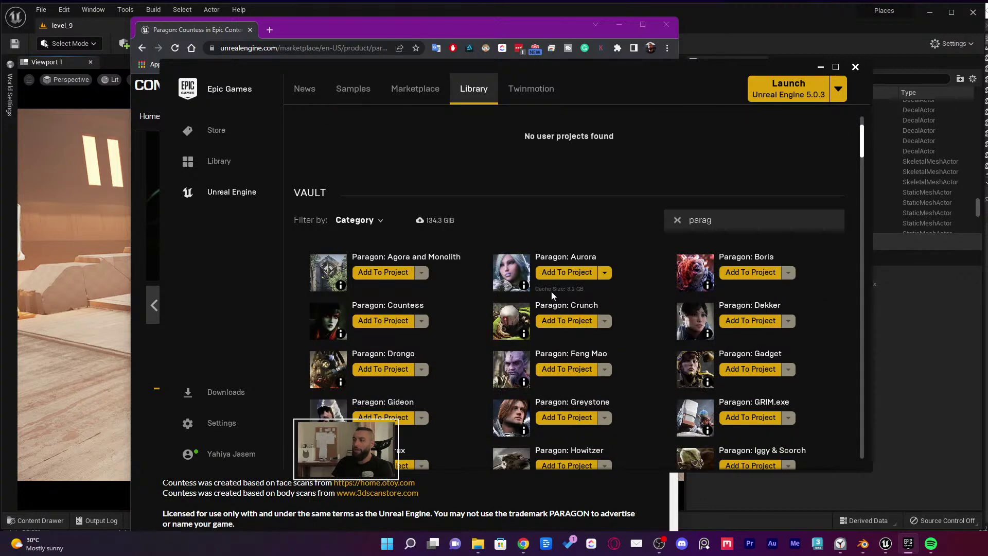
pyautogui.click(575, 323)
pyautogui.scroll(-4, 499, 265)
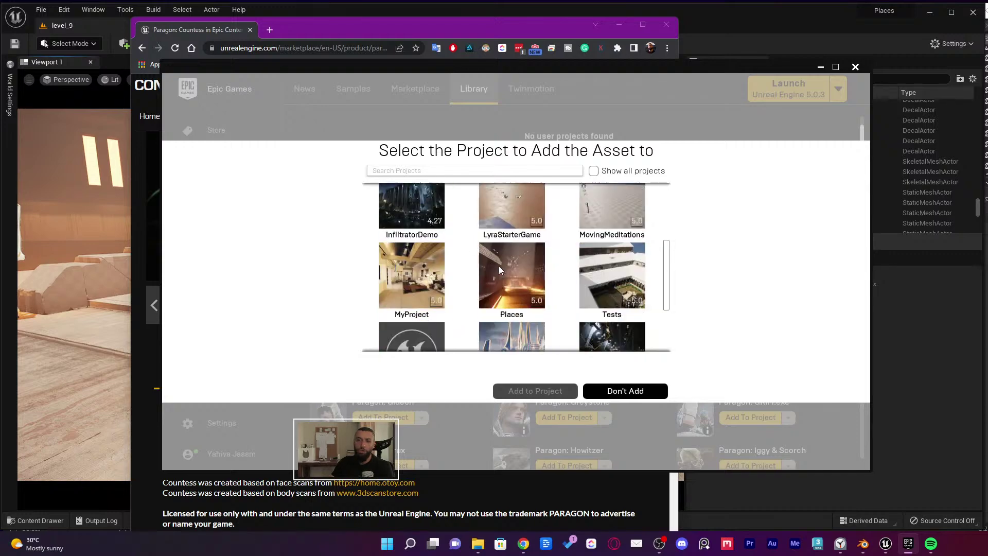
pyautogui.scroll(2, 501, 265)
pyautogui.click(616, 390)
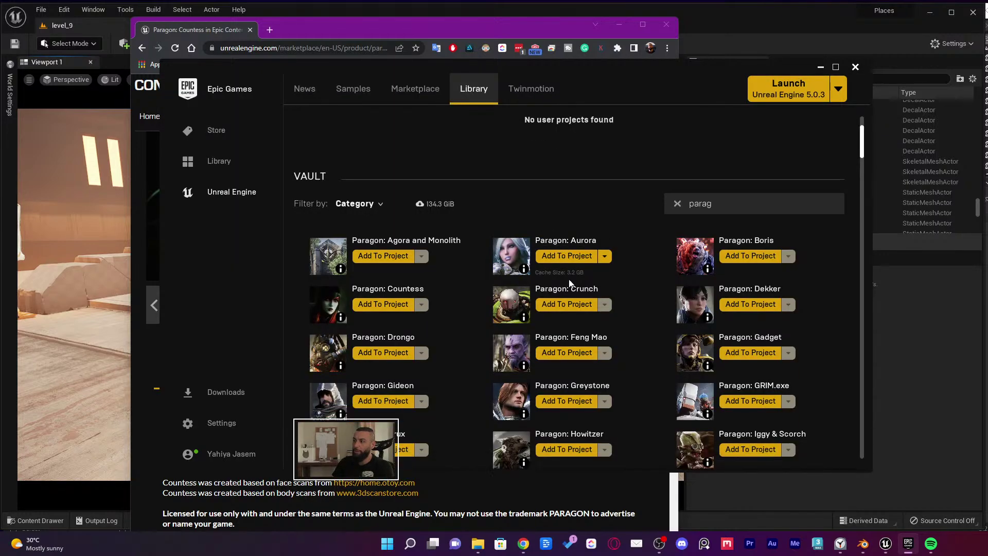
# Minimize the Epic Games Launcher and bring the Unreal editor back in front
pyautogui.scroll(-5, 596, 288)
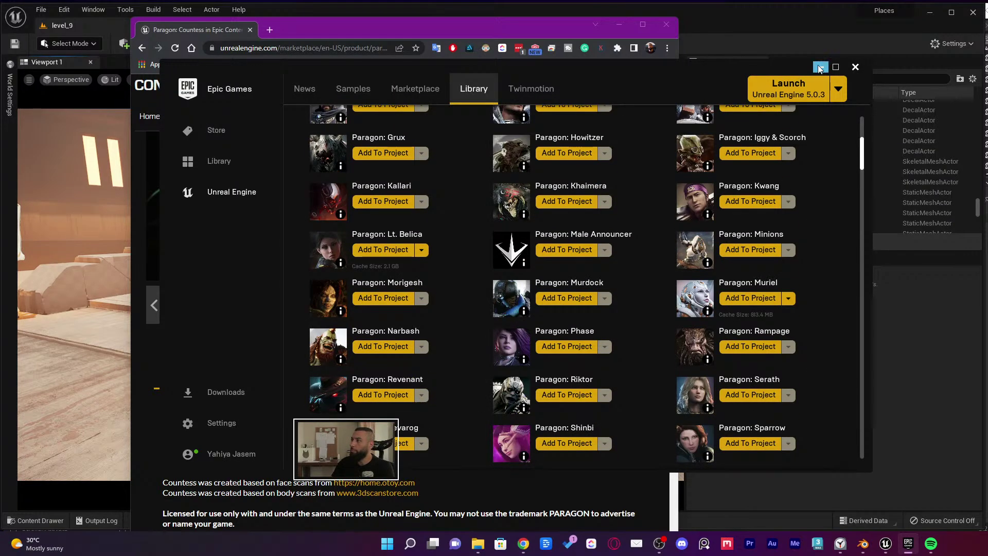
pyautogui.click(820, 67)
pyautogui.click(41, 267)
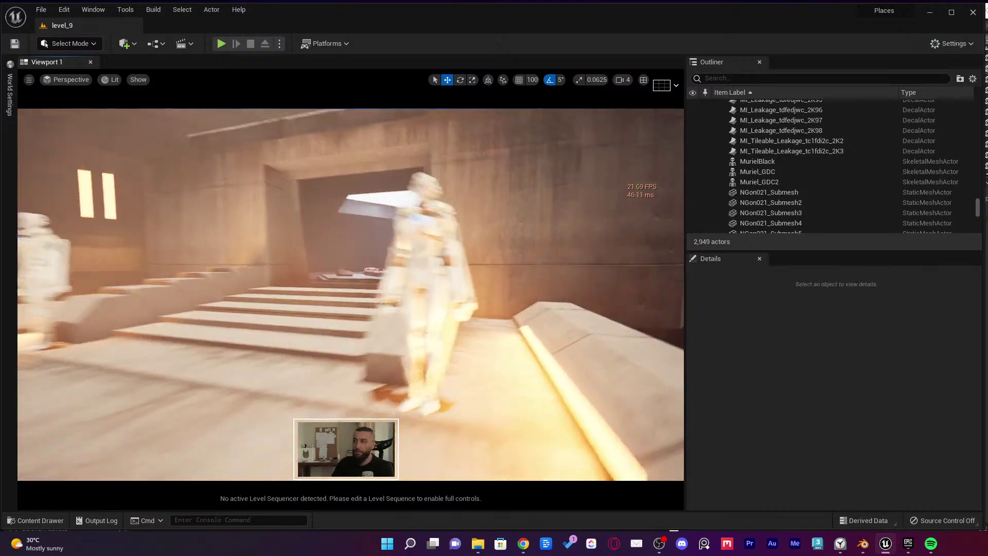
# Pull the camera back to frame the lit entrance and both statues, then bring up the Clock timer
pyautogui.moveTo(218, 283)
pyautogui.mouseDown()
pyautogui.moveTo(218, 298)
pyautogui.moveTo(218, 284)
pyautogui.mouseUp()
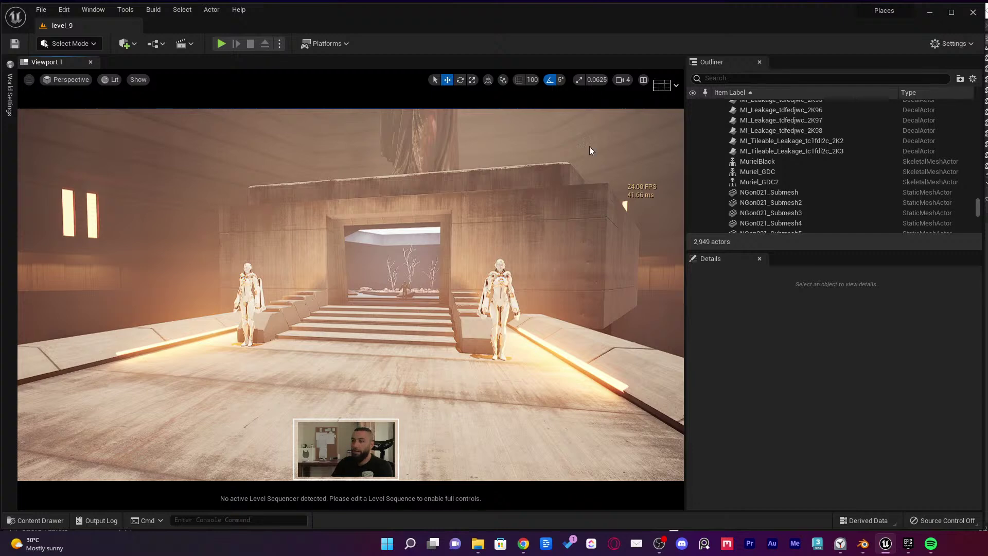
pyautogui.hotkey('alt', 'Tab')
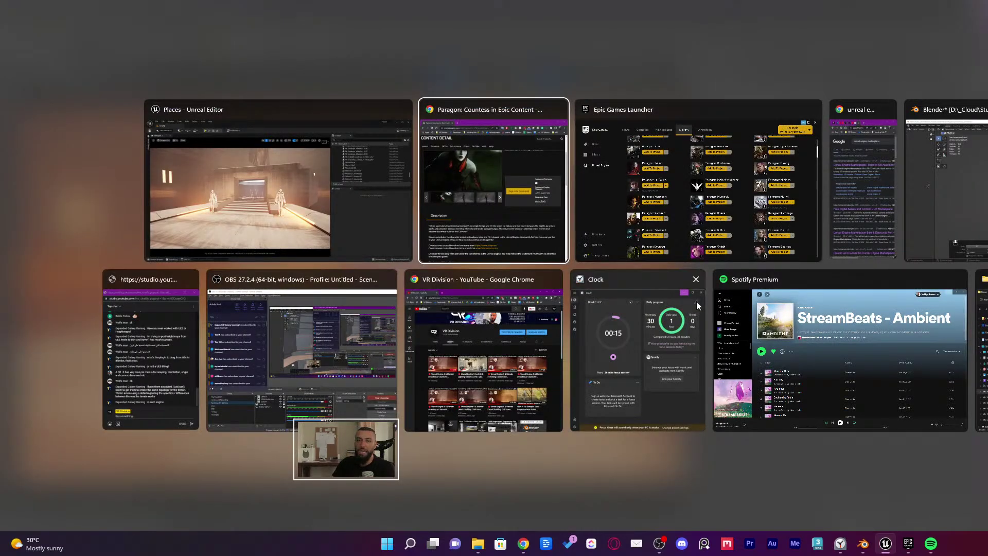
pyautogui.click(606, 341)
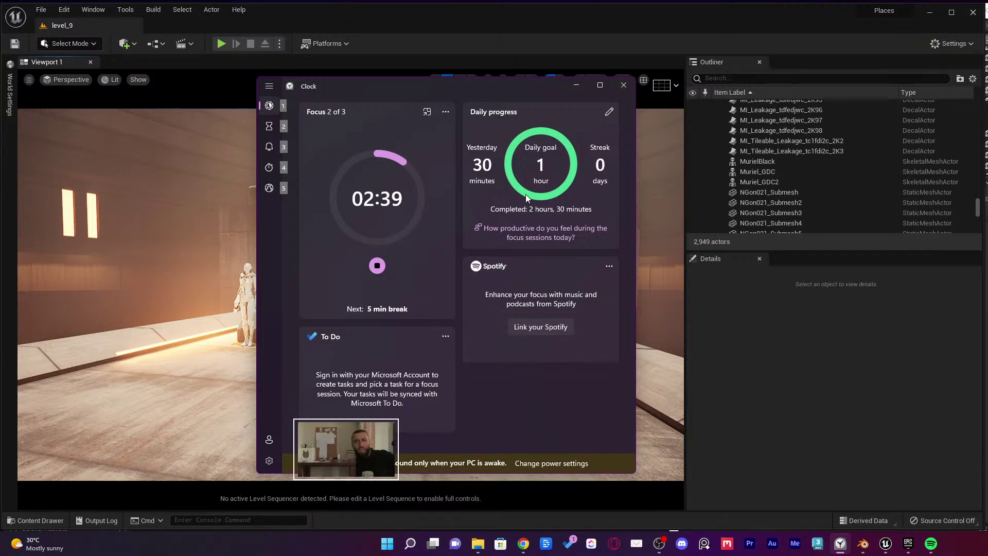
pyautogui.click(546, 545)
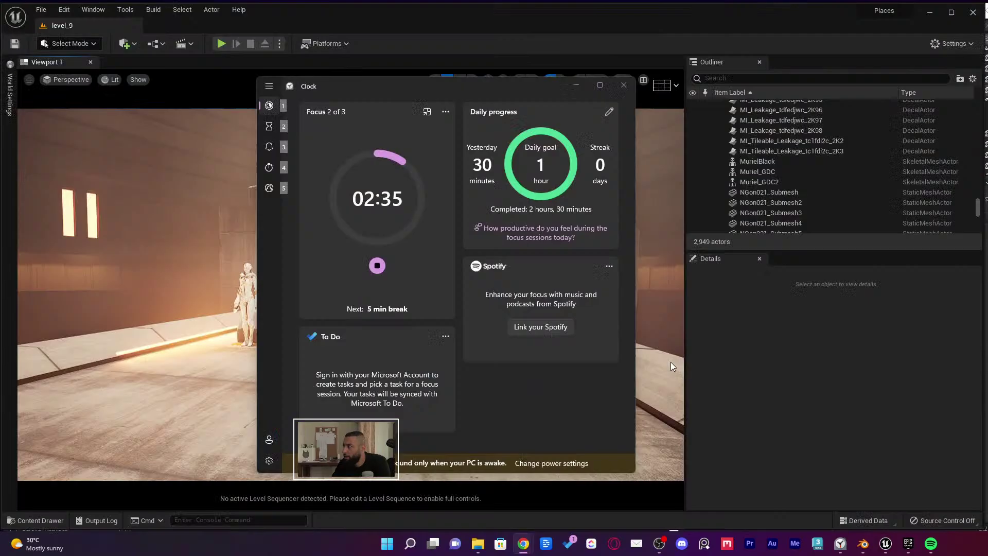
# Minimize the Clock timer and switch OBS to the full-screen webcam scene
pyautogui.click(581, 87)
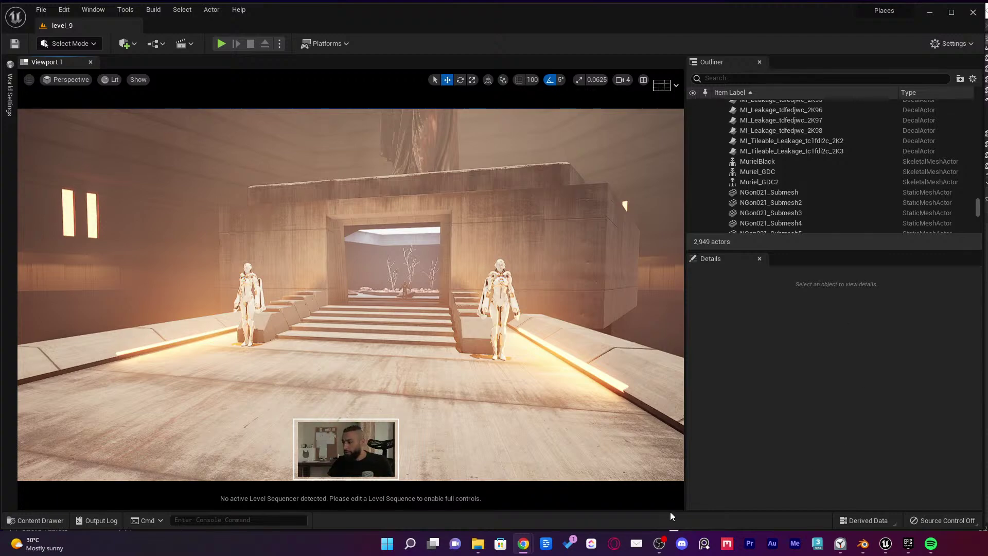
pyautogui.click(658, 543)
pyautogui.click(404, 423)
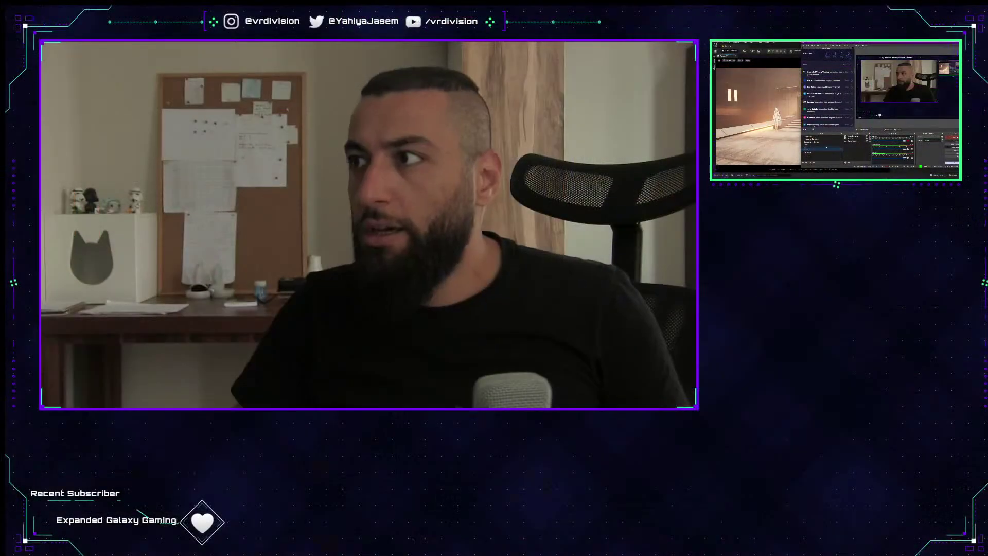
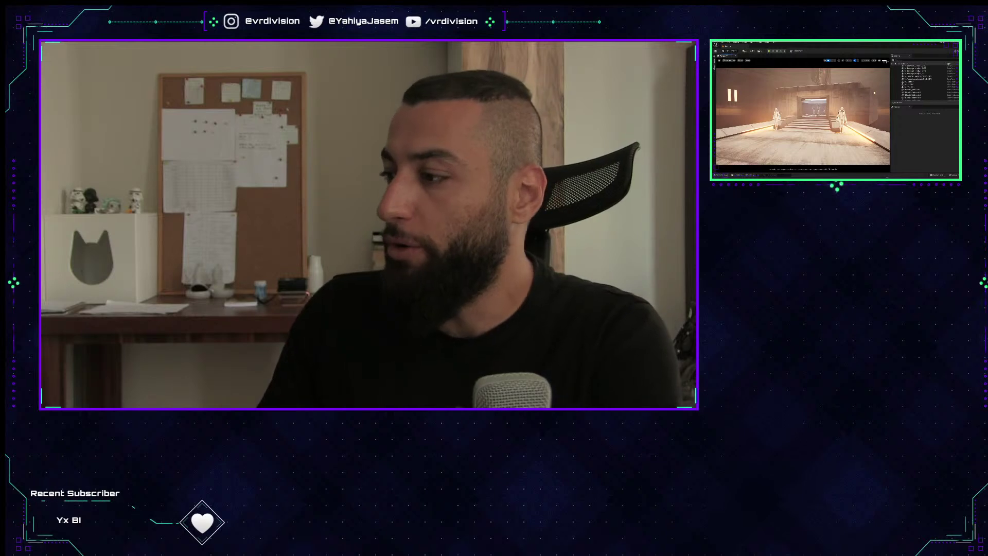
# Switch to Blender, orbit around the bent beam model, then bring the OBS window forward
pyautogui.hotkey('alt', 'Tab')
pyautogui.moveTo(866, 136)
pyautogui.mouseDown(button='middle')
pyautogui.moveTo(861, 106)
pyautogui.moveTo(857, 119)
pyautogui.mouseUp(button='middle')
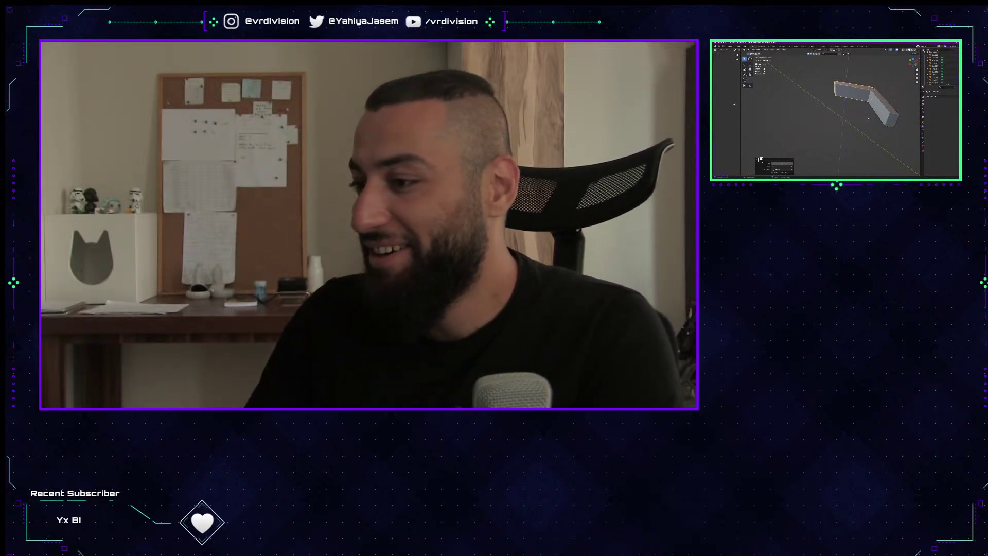
pyautogui.hotkey('alt', 'Tab')
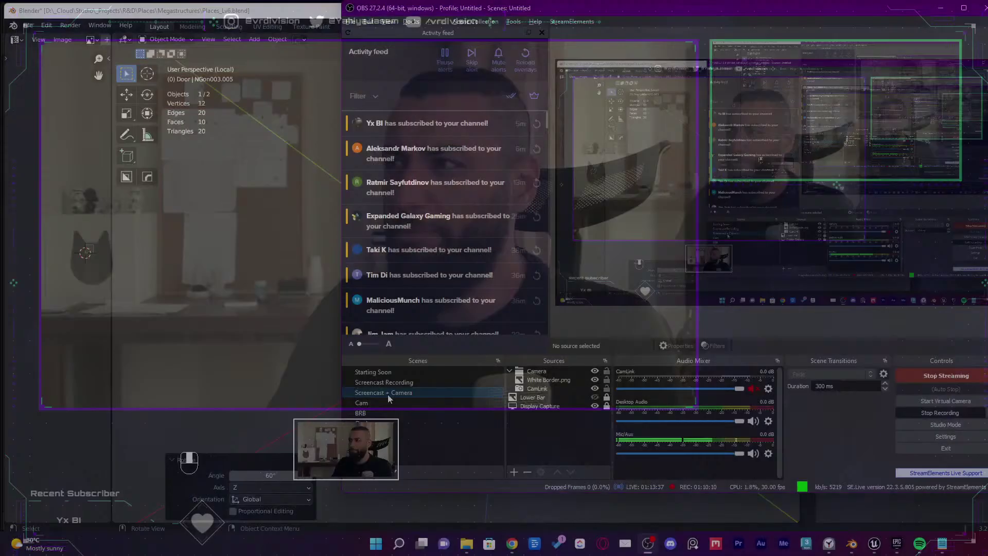
# Switch the stream to Screencast + Camera, search Chrome for 'unreal megajam', and open the 2022 MegaJam article
pyautogui.click(387, 394)
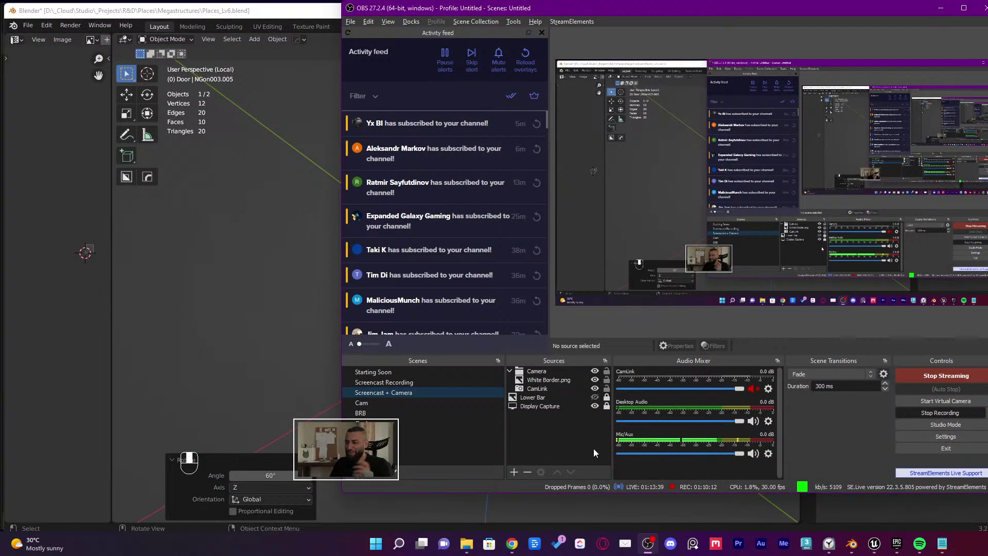
pyautogui.click(506, 548)
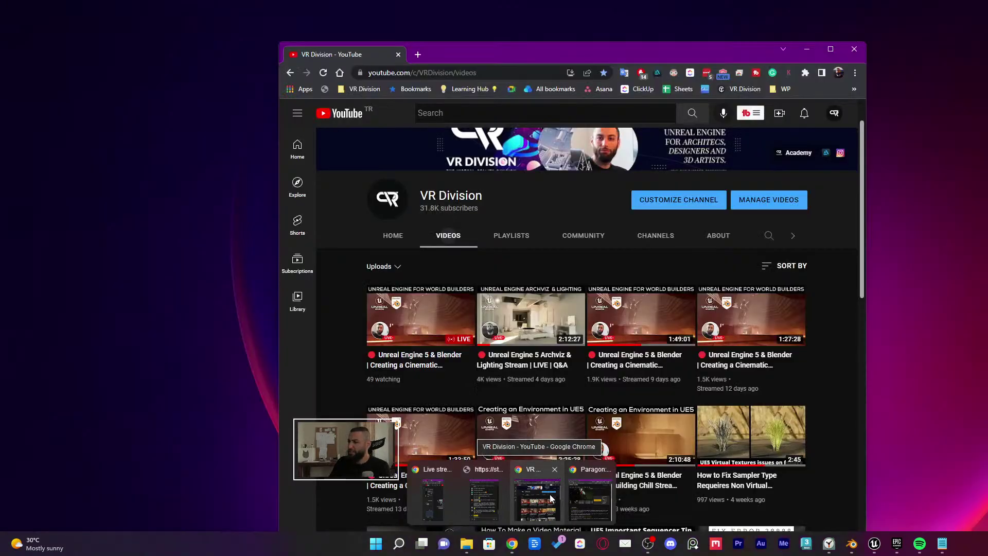
pyautogui.click(551, 494)
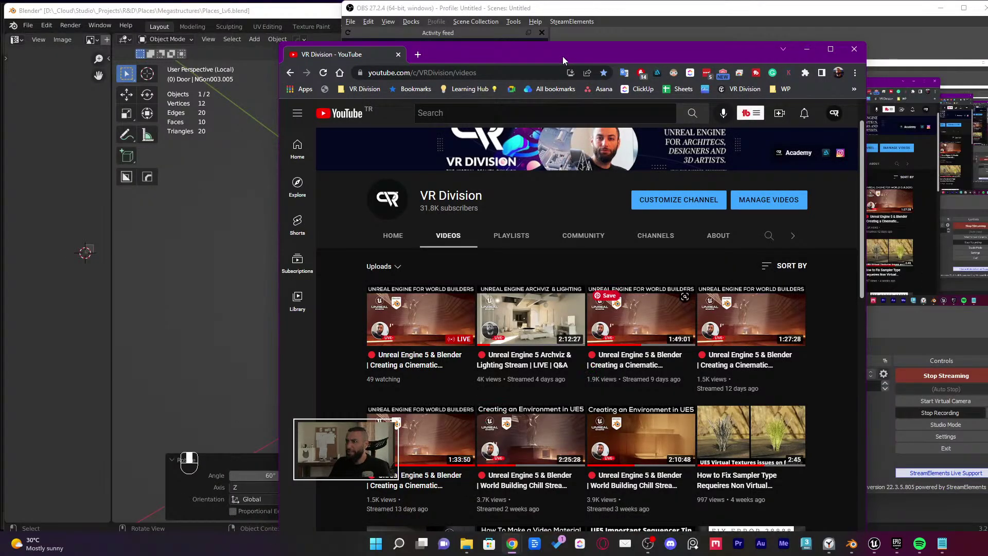
pyautogui.hotkey('ctrl', 't')
pyautogui.write('unreal e')
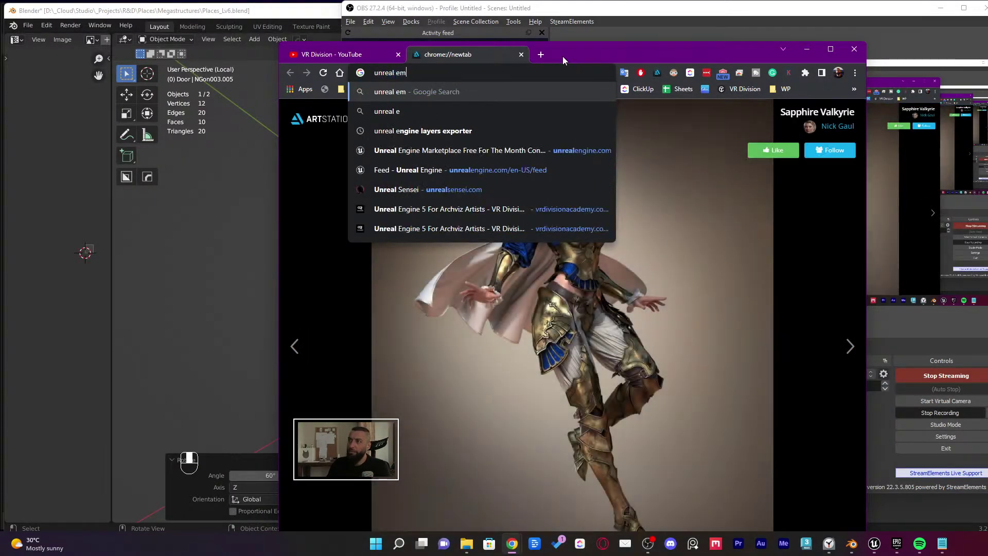
pyautogui.press('BackSpace')
pyautogui.write('megajam')
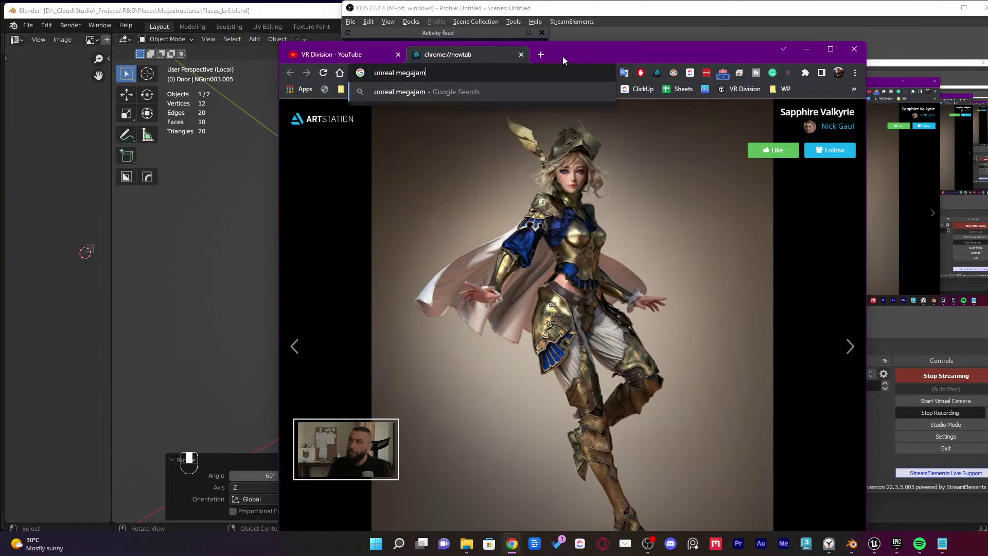
pyautogui.press('Return')
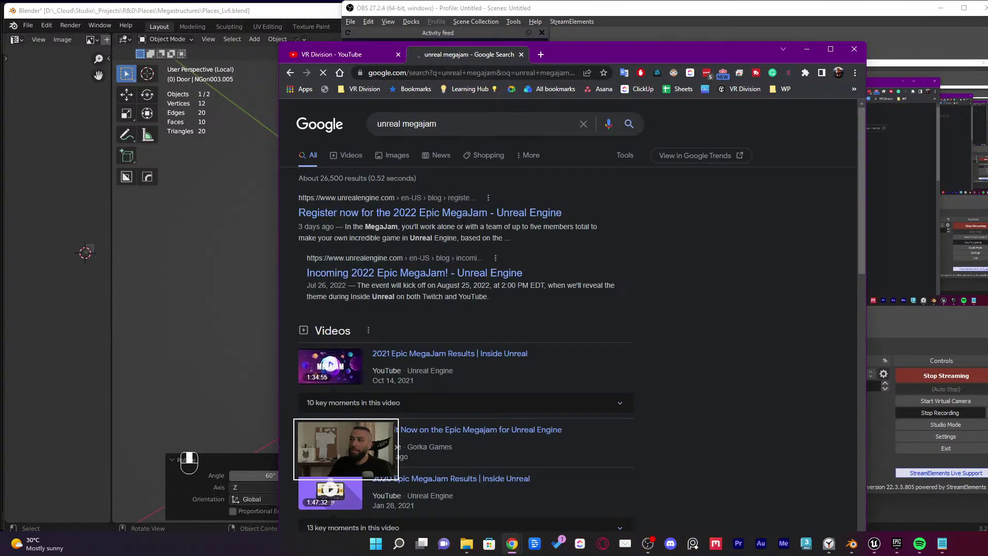
pyautogui.click(467, 213)
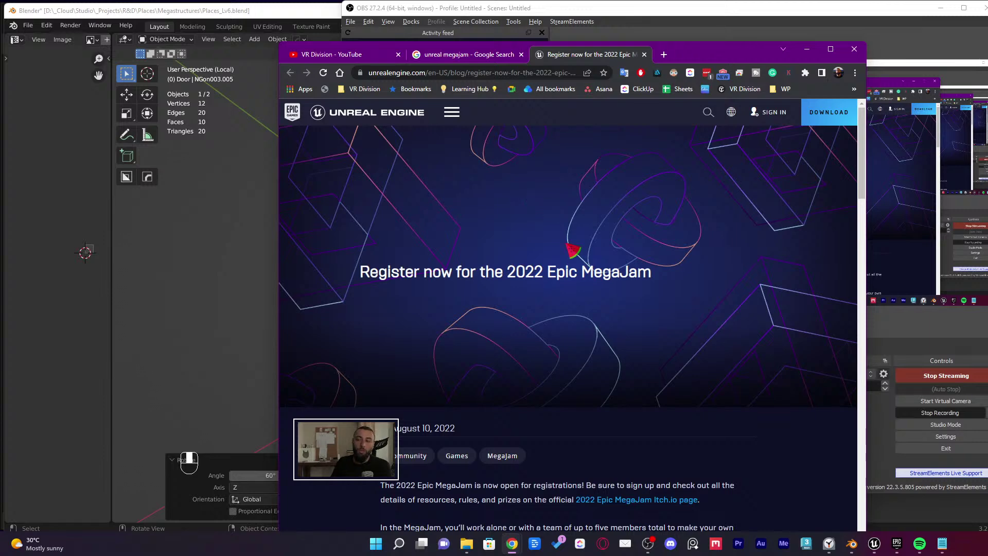
# Scroll through the MegaJam registration article, select its web address, and minimize the streaming software
pyautogui.scroll(-5, 614, 319)
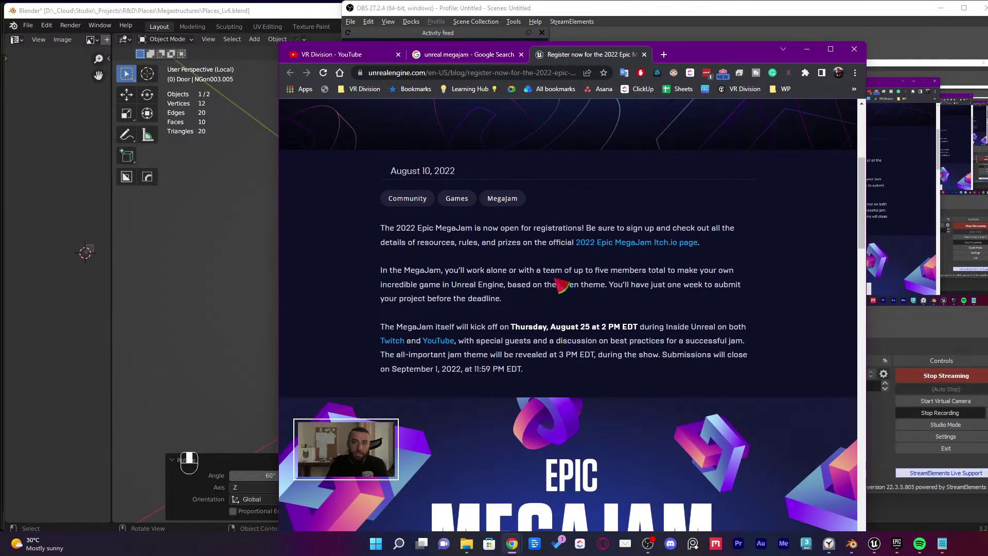
pyautogui.scroll(-6, 562, 284)
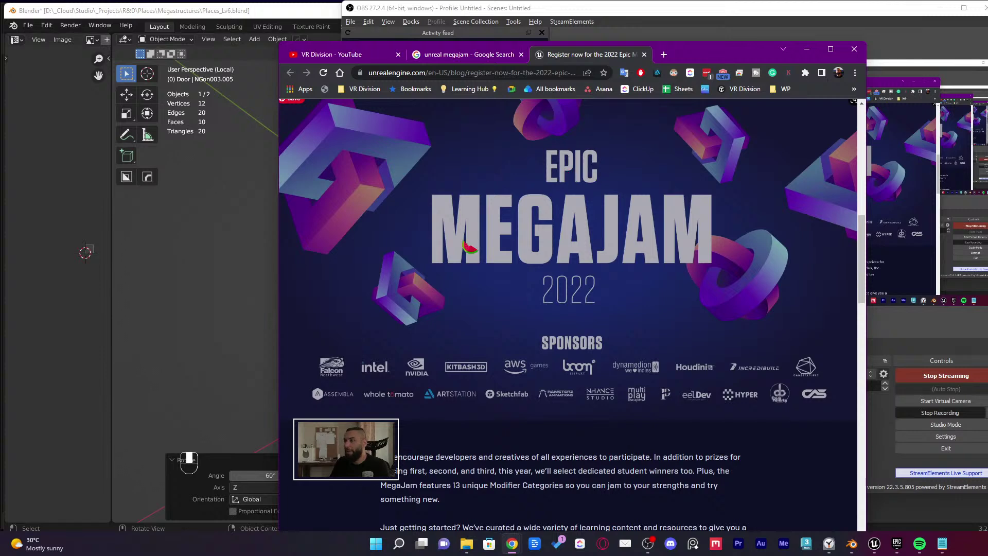
pyautogui.scroll(-10, 564, 264)
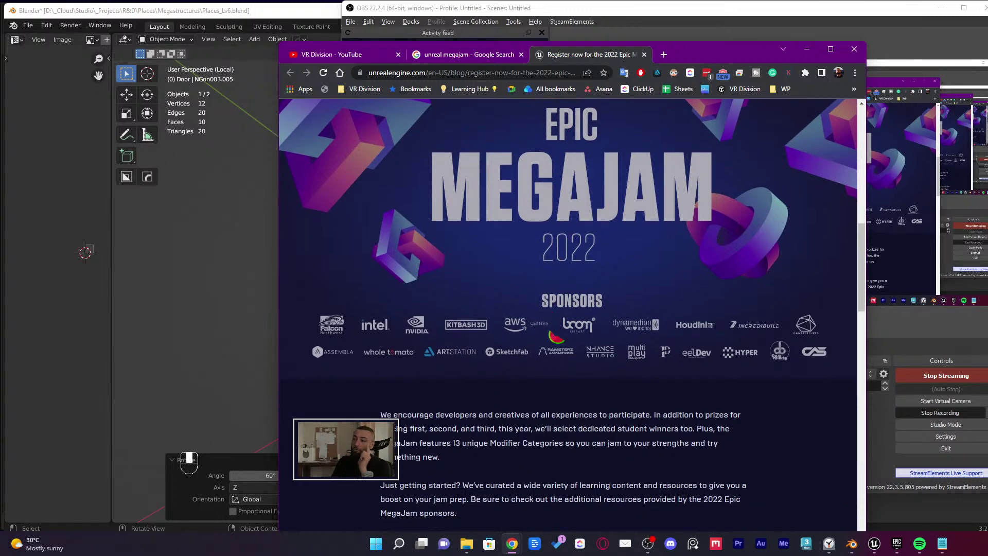
pyautogui.scroll(3, 658, 317)
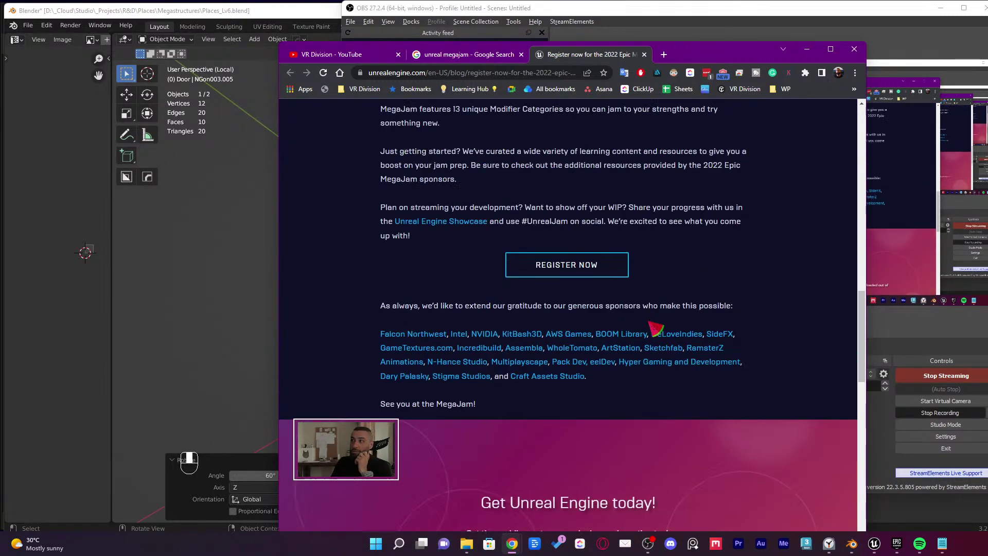
pyautogui.click(430, 72)
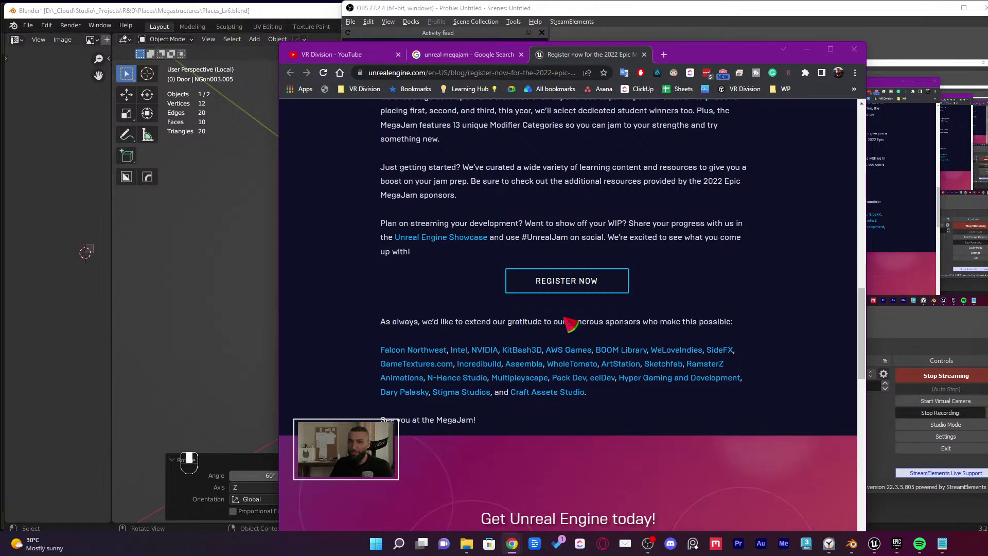
pyautogui.click(648, 542)
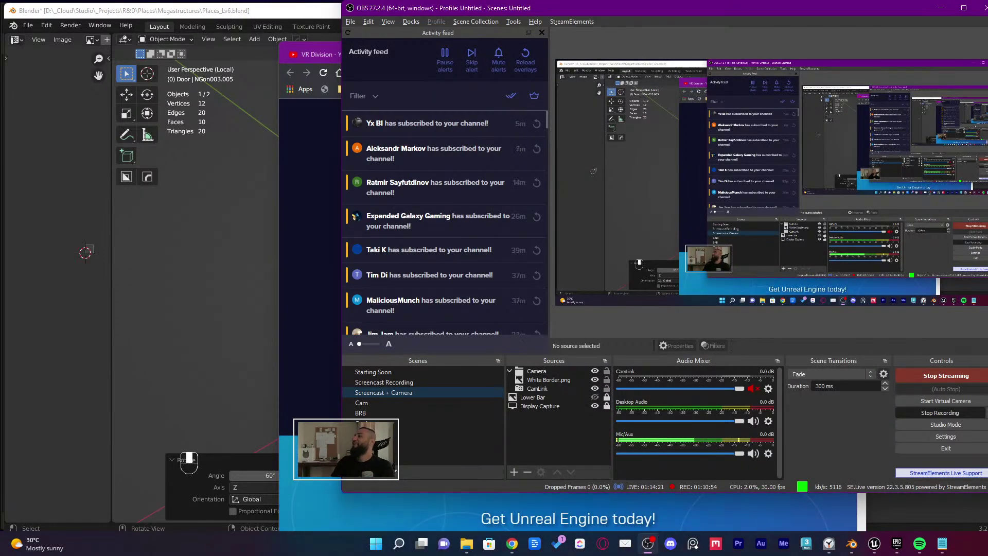
pyautogui.click(940, 8)
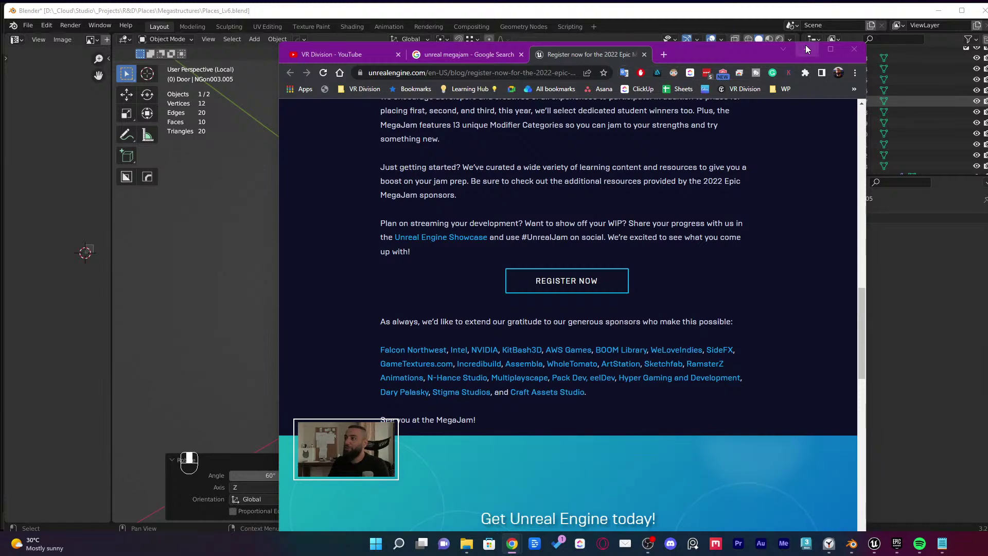
# Back in Blender, make a linked copy of the upper box piece rotated 60° about Z
pyautogui.click(805, 47)
pyautogui.moveTo(682, 181); pyautogui.dragTo(657, 202, button='middle')
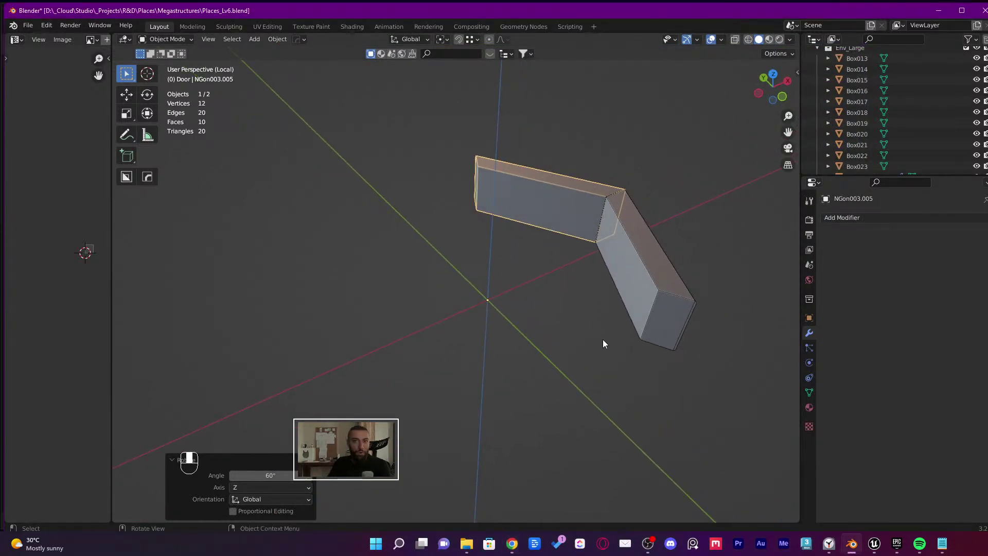
pyautogui.click(590, 270)
pyautogui.click(548, 205)
pyautogui.hotkey('alt', 'd')
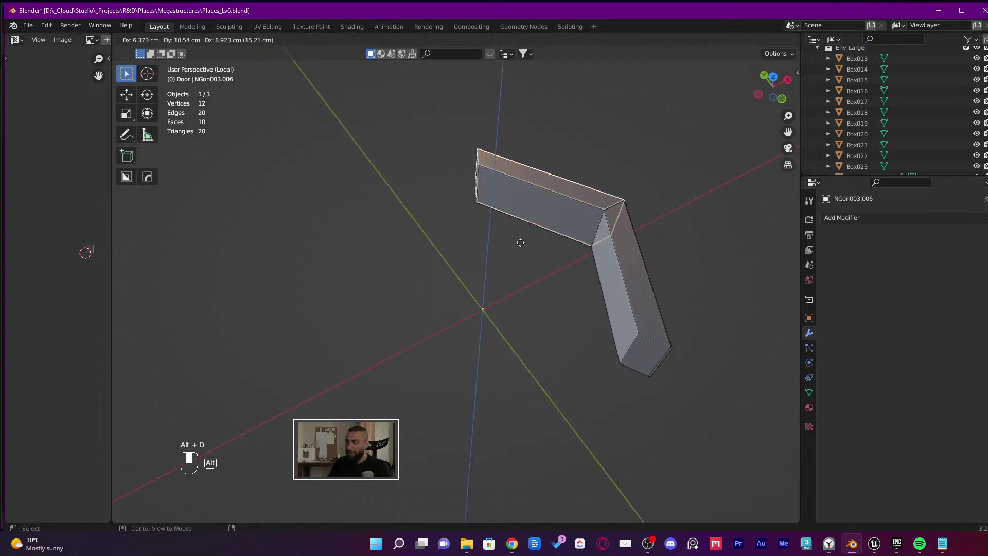
pyautogui.write('r60')
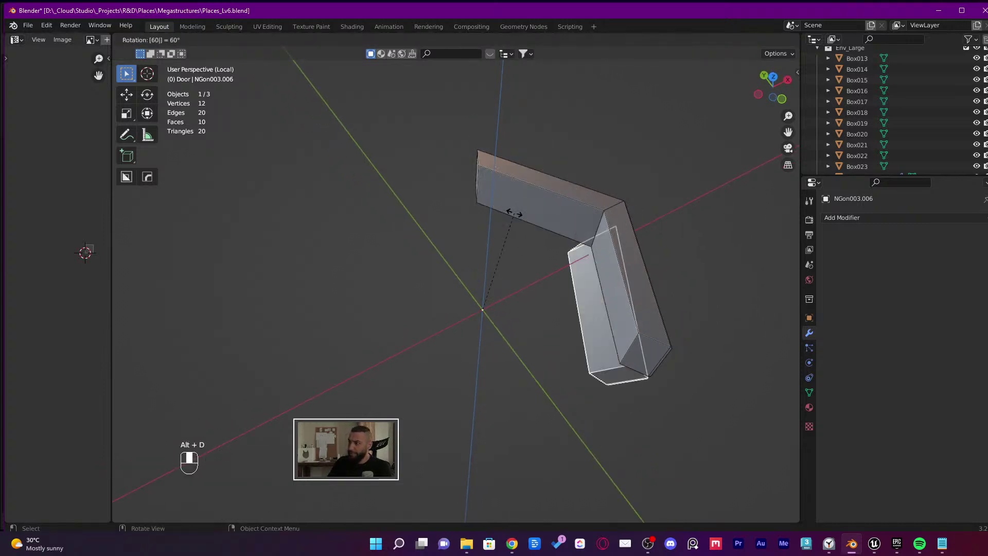
pyautogui.press('-')
pyautogui.press('z')
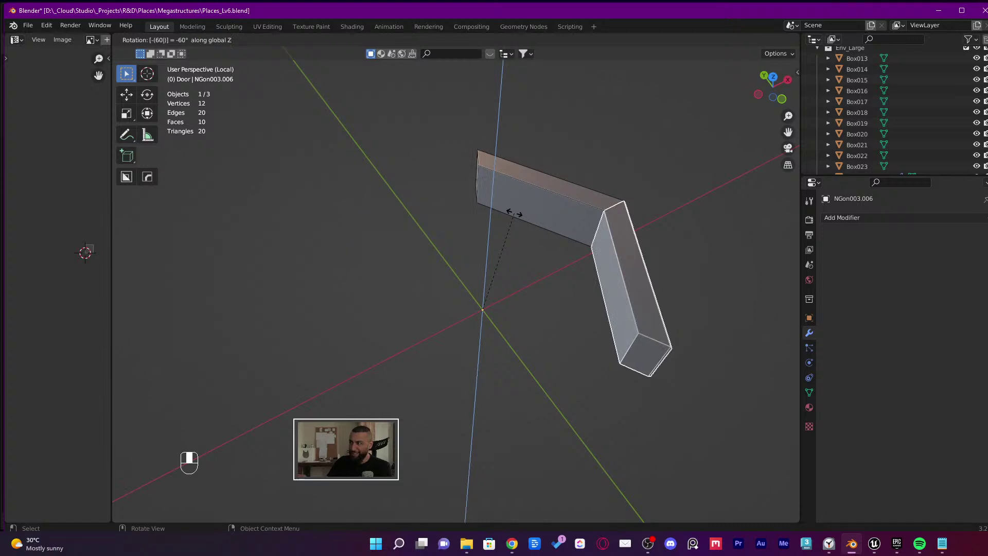
pyautogui.press('-')
pyautogui.click(514, 213)
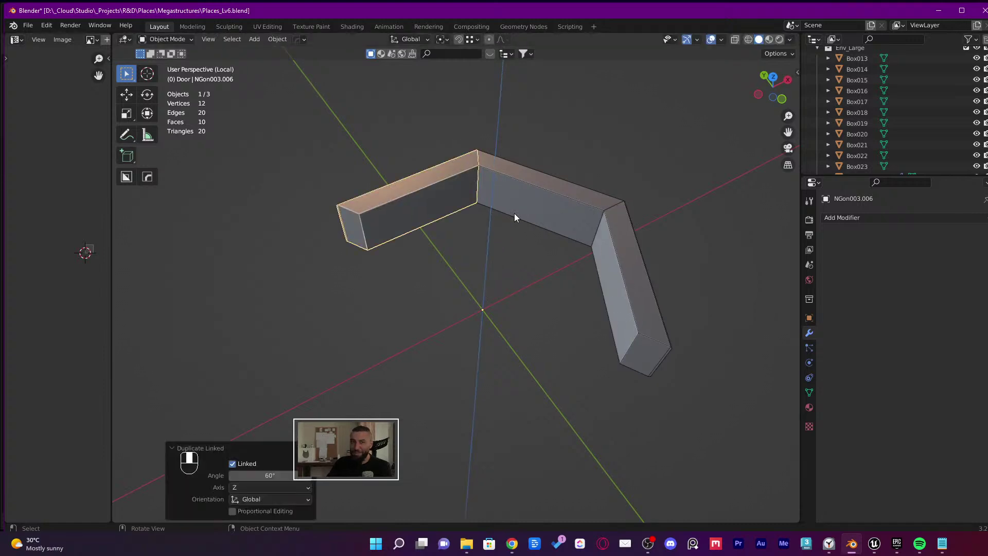
# Delete an accidental extra copy and move the top box piece against the bent beam
pyautogui.moveTo(523, 211); pyautogui.dragTo(467, 196, button='middle')
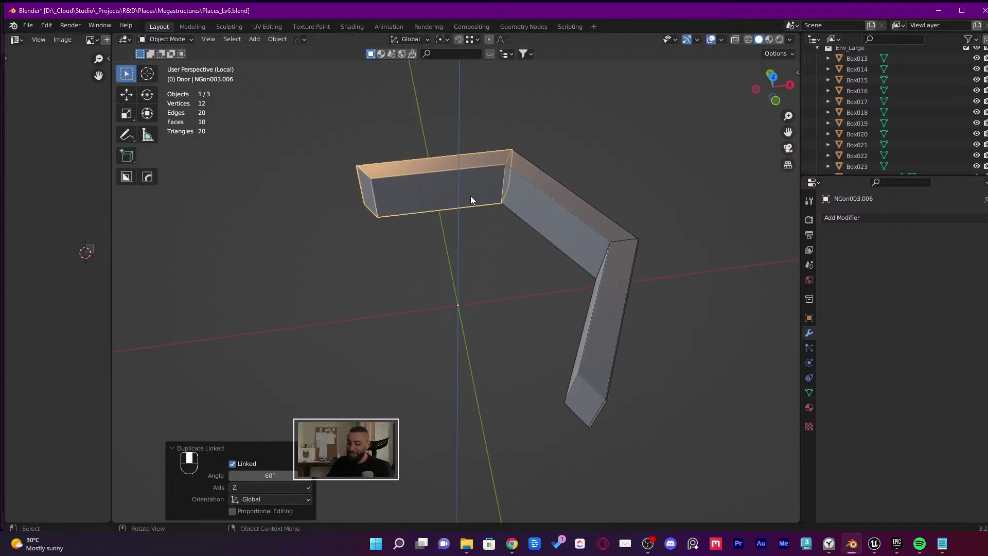
pyautogui.hotkey('alt', 'd')
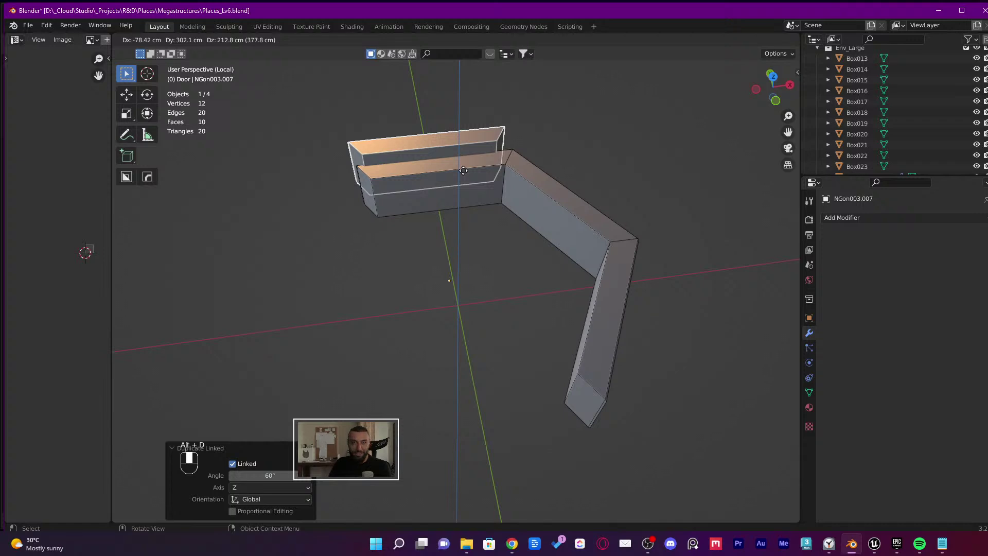
pyautogui.click(474, 162)
pyautogui.press('x')
pyautogui.click(473, 163)
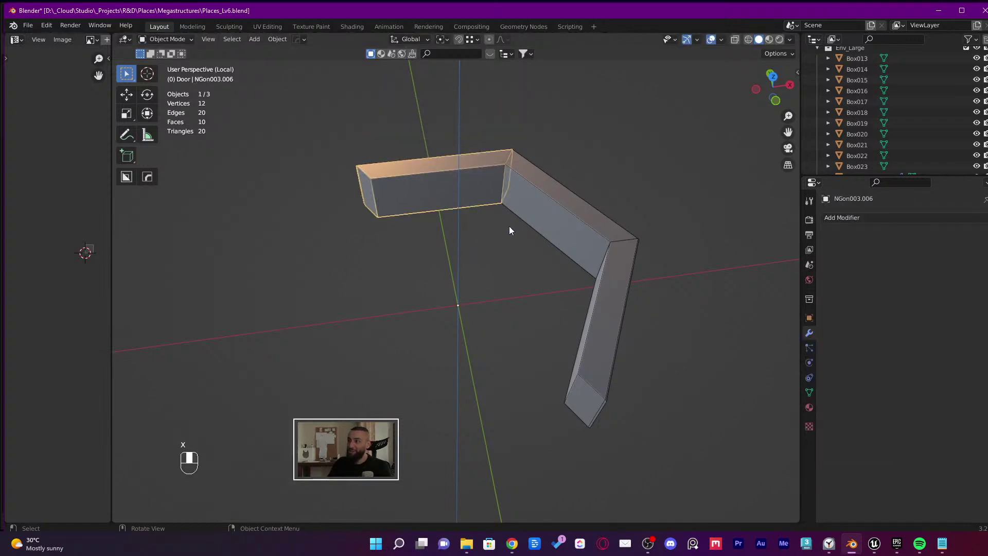
pyautogui.press('g')
pyautogui.click(366, 201)
pyautogui.moveTo(353, 216); pyautogui.dragTo(251, 297, button='middle')
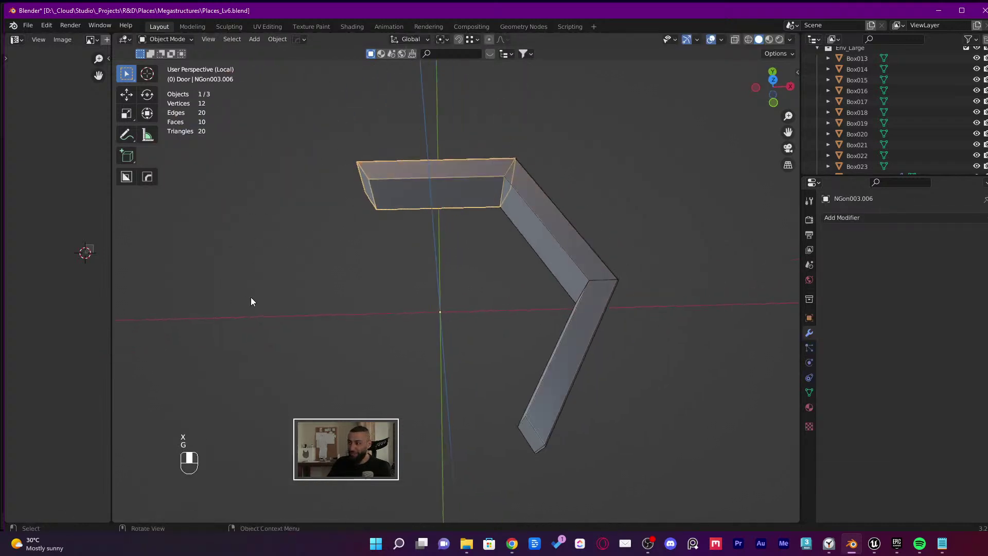
pyautogui.moveTo(444, 307); pyautogui.dragTo(483, 314, button='middle')
# Add two more linked copies of the wall piece, each rotated 60° about Z
pyautogui.hotkey('alt', 'd')
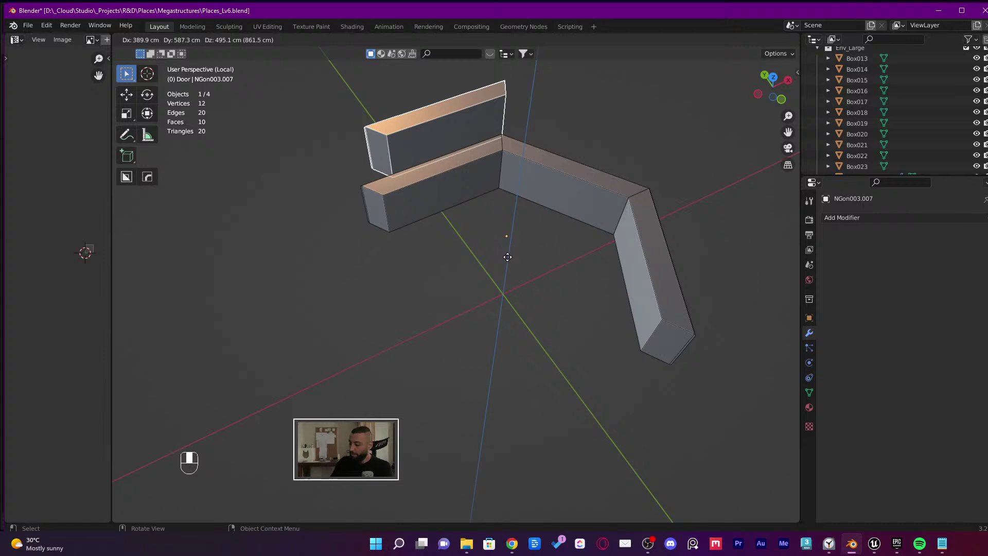
pyautogui.press('z')
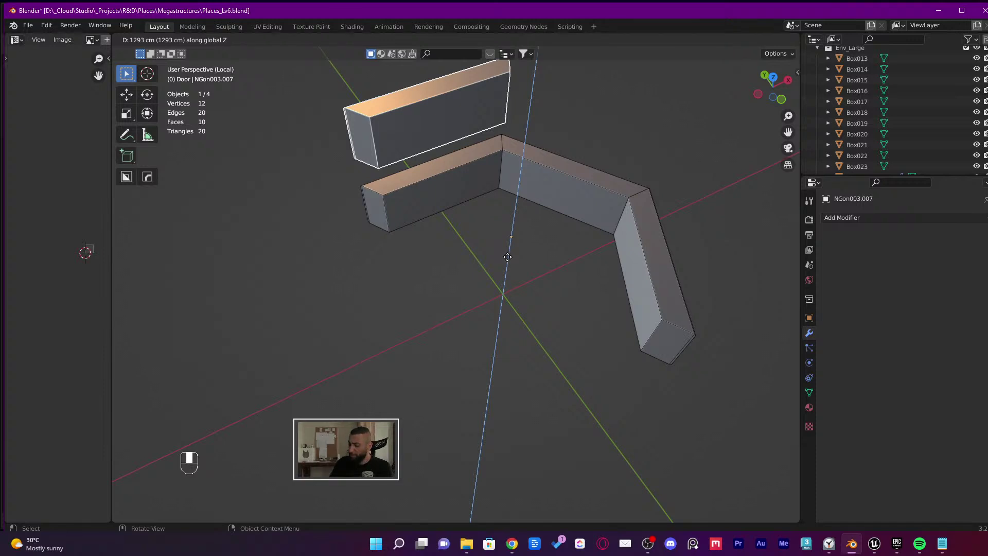
pyautogui.write('60')
pyautogui.write('r')
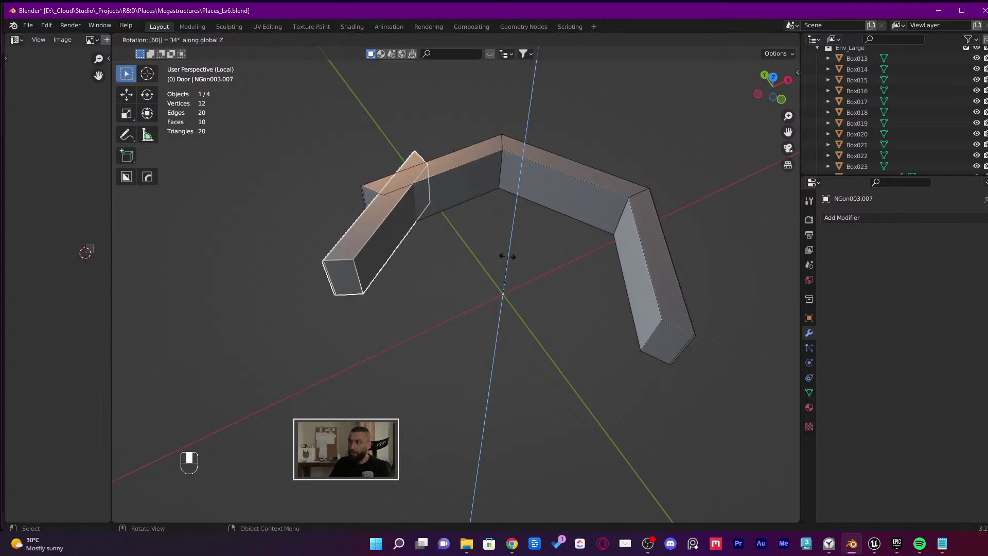
pyautogui.write('60')
pyautogui.press('-')
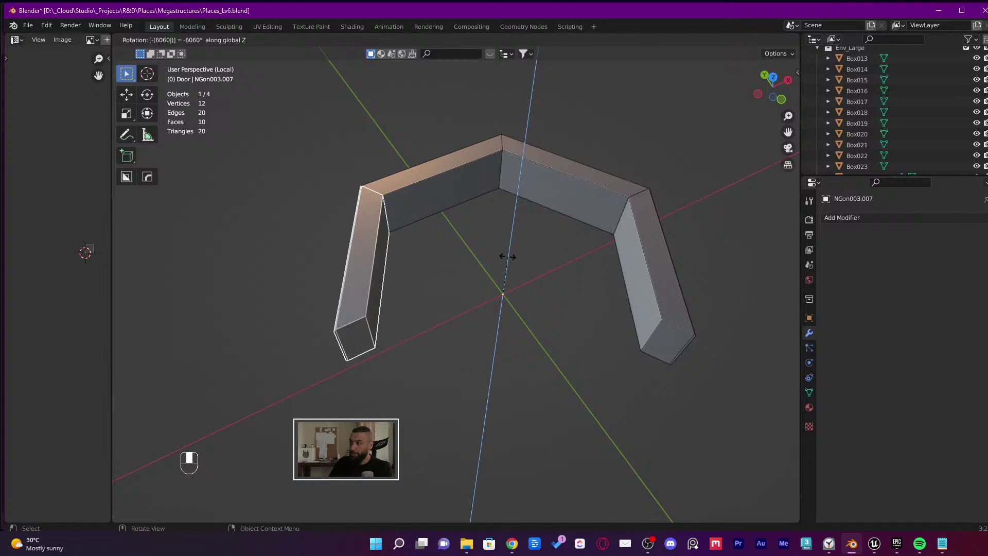
pyautogui.press('Return')
pyautogui.moveTo(523, 233); pyautogui.dragTo(423, 259, button='middle')
pyautogui.hotkey('alt', 'd')
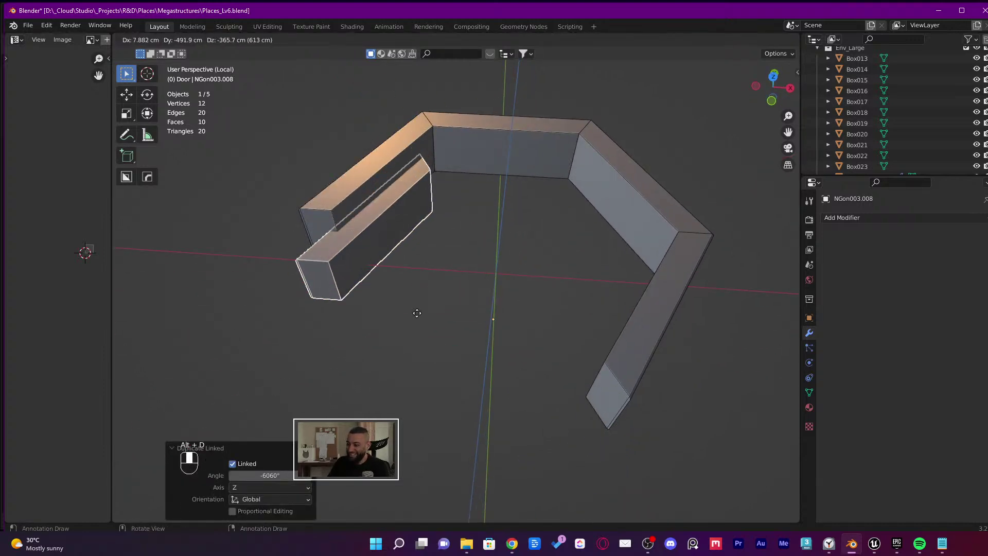
pyautogui.write('r60')
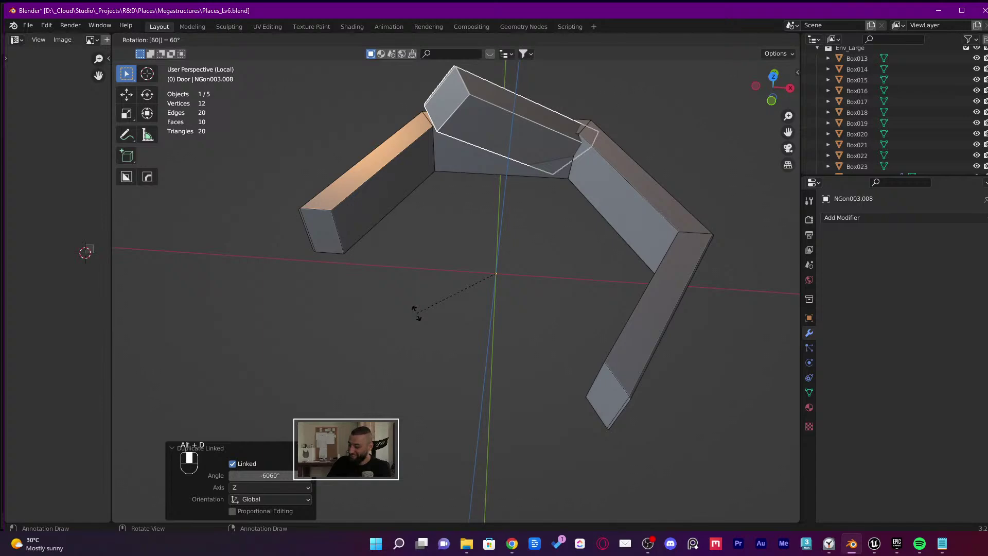
pyautogui.write('z')
pyautogui.click(416, 313)
pyautogui.moveTo(417, 313); pyautogui.dragTo(589, 477, button='middle')
# Save Places_Lv6.blend and leave local view to show the whole hexagonal ring
pyautogui.hotkey('ctrl', 's')
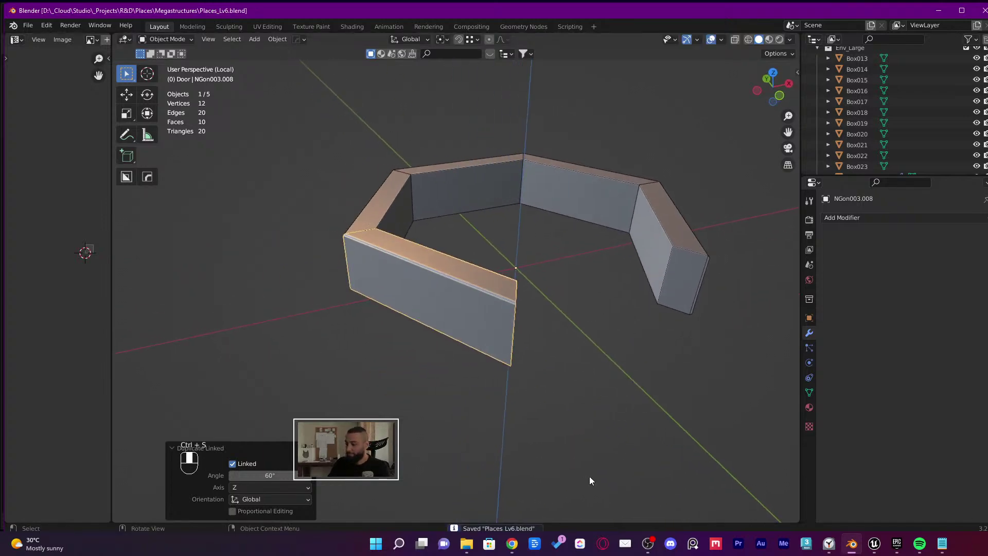
pyautogui.press('KP_Divide')
pyautogui.moveTo(678, 412); pyautogui.dragTo(636, 392, button='middle')
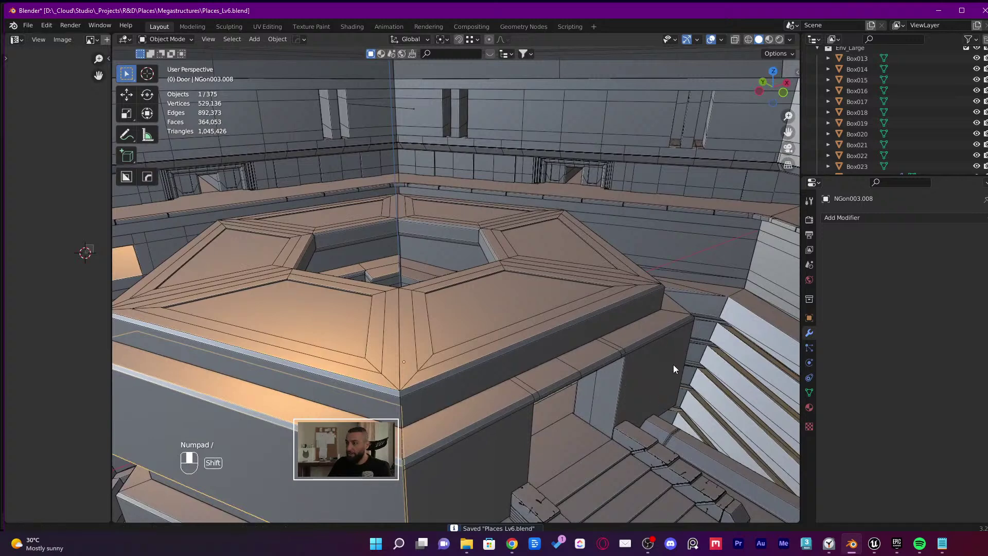
# Select the NGon003.003 door piece, isolate it in local view, and enter Edit Mode
pyautogui.moveTo(673, 364); pyautogui.dragTo(534, 308, button='middle')
pyautogui.click(491, 304)
pyautogui.click(558, 338)
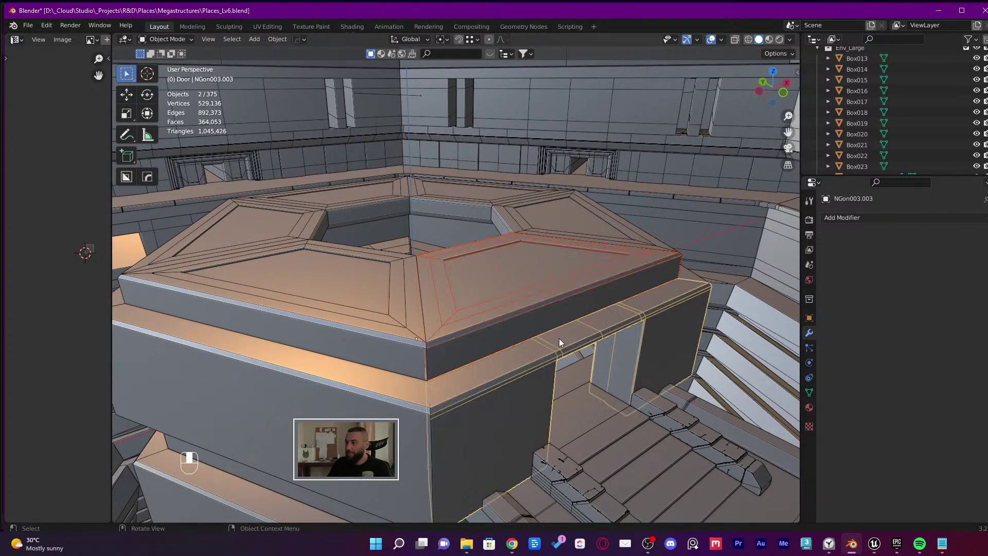
pyautogui.click(501, 419)
pyautogui.press('KP_Divide')
pyautogui.moveTo(501, 418); pyautogui.dragTo(485, 289, button='middle')
pyautogui.press('Tab')
pyautogui.press('Tab')
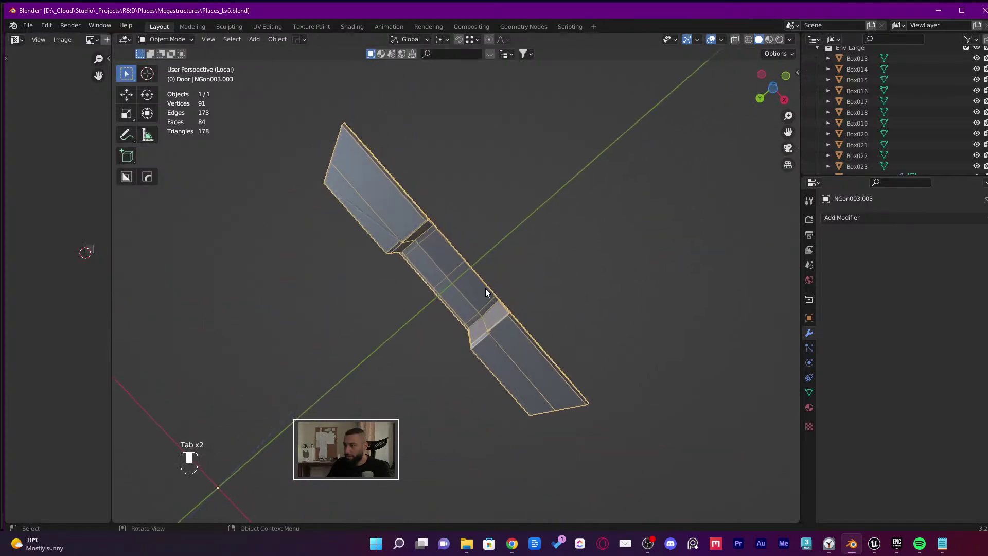
pyautogui.scroll(4, 530, 459)
pyautogui.keyDown('shift'); pyautogui.moveTo(529, 459); pyautogui.dragTo(435, 286, button='middle'); pyautogui.keyUp('shift')
pyautogui.scroll(2, 435, 285)
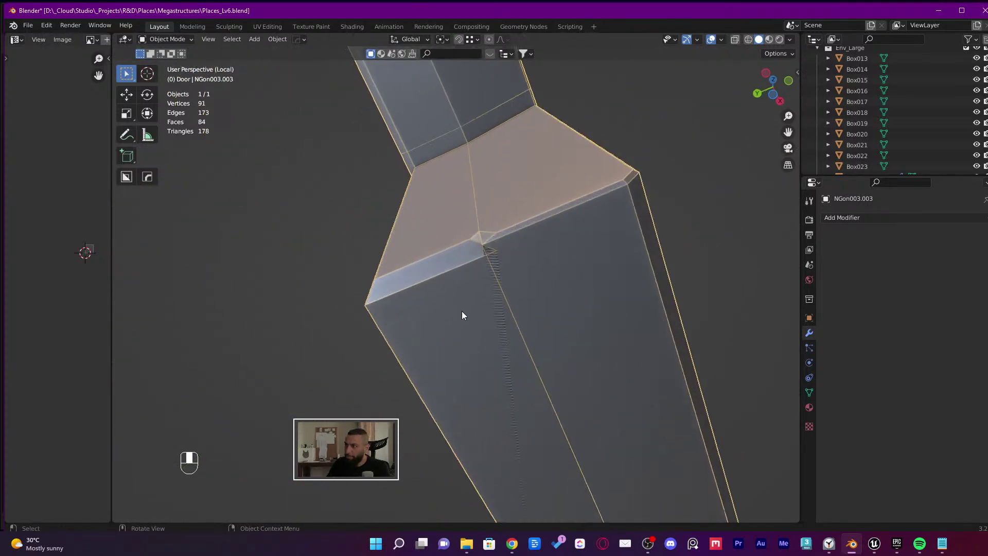
pyautogui.press('Tab')
# Switch to wireframe shading and vertex select, then line up an orthographic side view of the door
pyautogui.click(540, 294)
pyautogui.moveTo(540, 293); pyautogui.dragTo(437, 370, button='middle')
pyautogui.scroll(-2, 365, 381)
pyautogui.scroll(2, 436, 370)
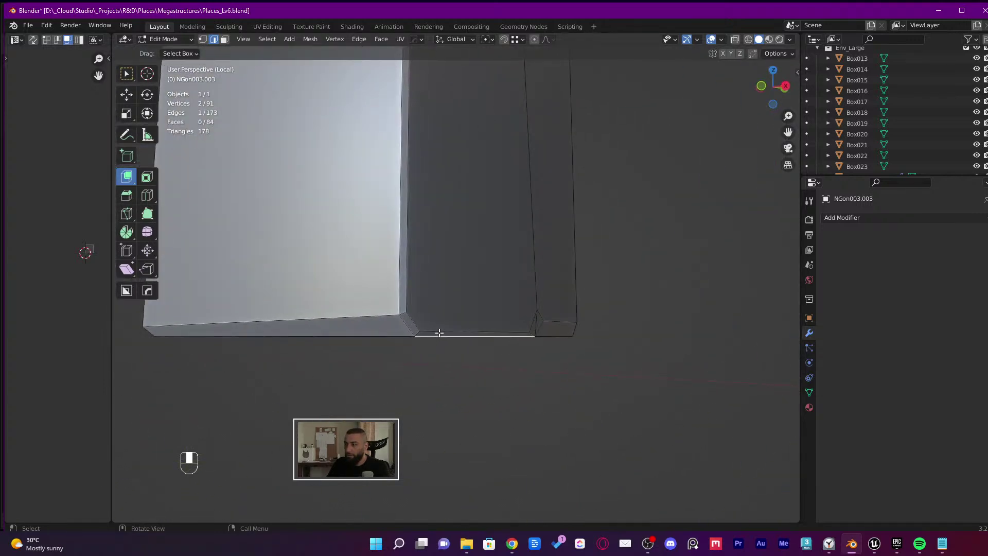
pyautogui.moveTo(438, 333)
pyautogui.mouseDown(button='middle')
pyautogui.moveTo(403, 322)
pyautogui.moveTo(381, 330)
pyautogui.moveTo(365, 295)
pyautogui.moveTo(517, 308)
pyautogui.moveTo(511, 353)
pyautogui.moveTo(431, 372)
pyautogui.moveTo(522, 386)
pyautogui.mouseUp(button='middle')
pyautogui.hotkey('shift', 'z')
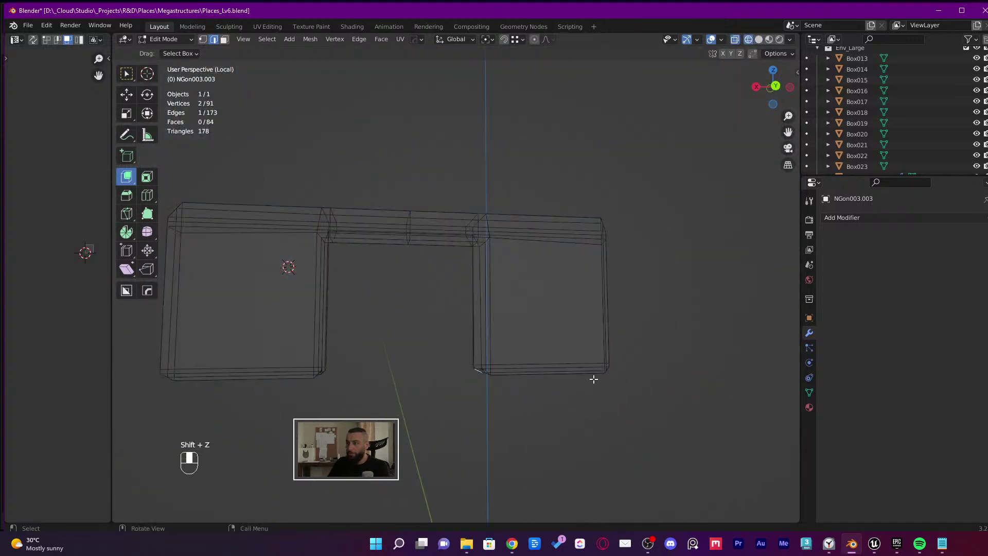
pyautogui.press('1')
pyautogui.moveTo(644, 354); pyautogui.dragTo(639, 349, button='middle')
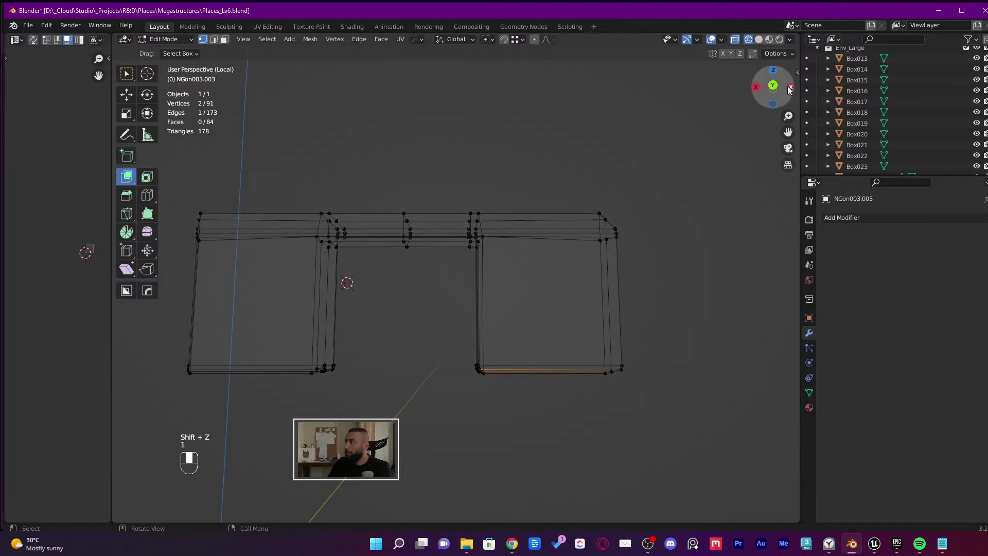
pyautogui.click(773, 87)
pyautogui.click(697, 361)
pyautogui.scroll(5, 542, 396)
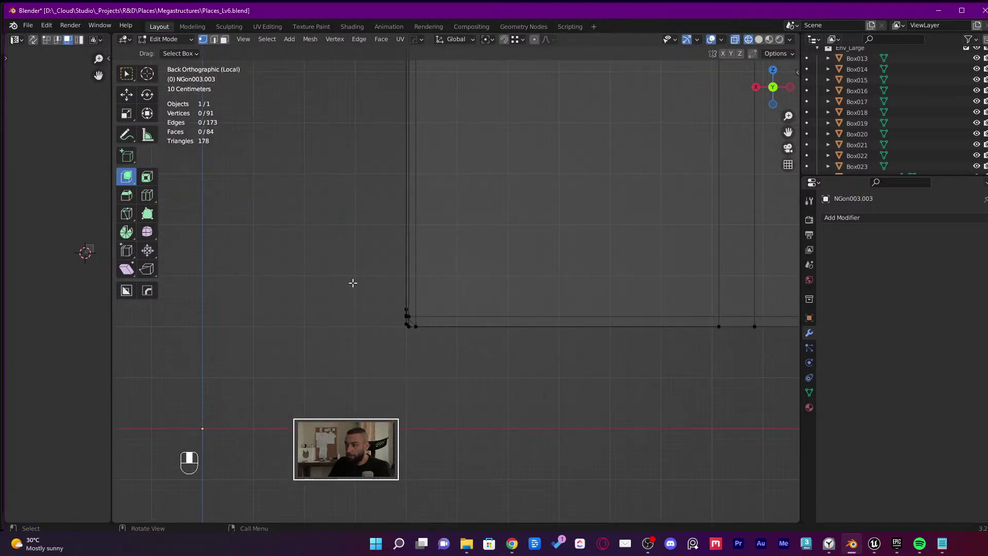
pyautogui.moveTo(352, 282); pyautogui.dragTo(338, 337, button='middle')
pyautogui.press('Tab')
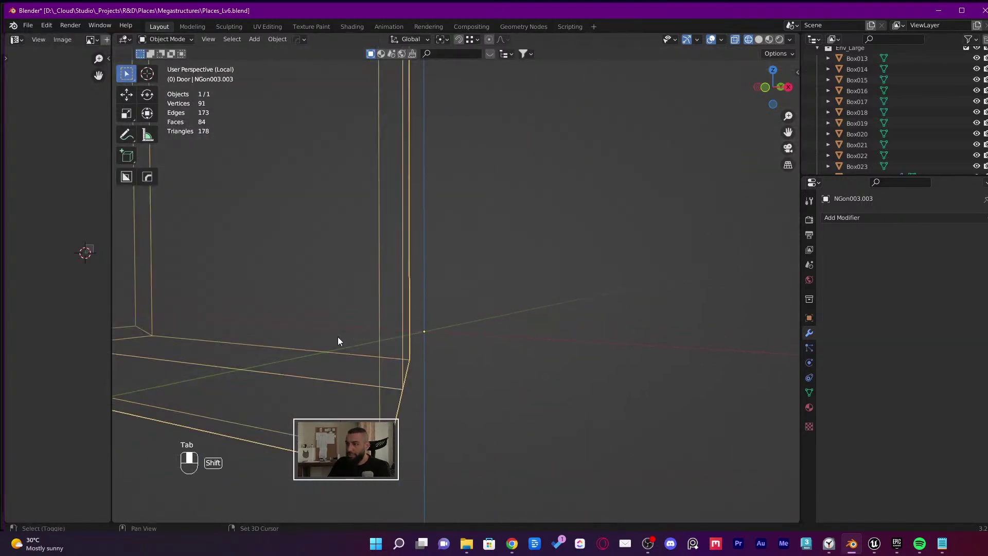
pyautogui.press('Tab')
pyautogui.scroll(-8, 498, 402)
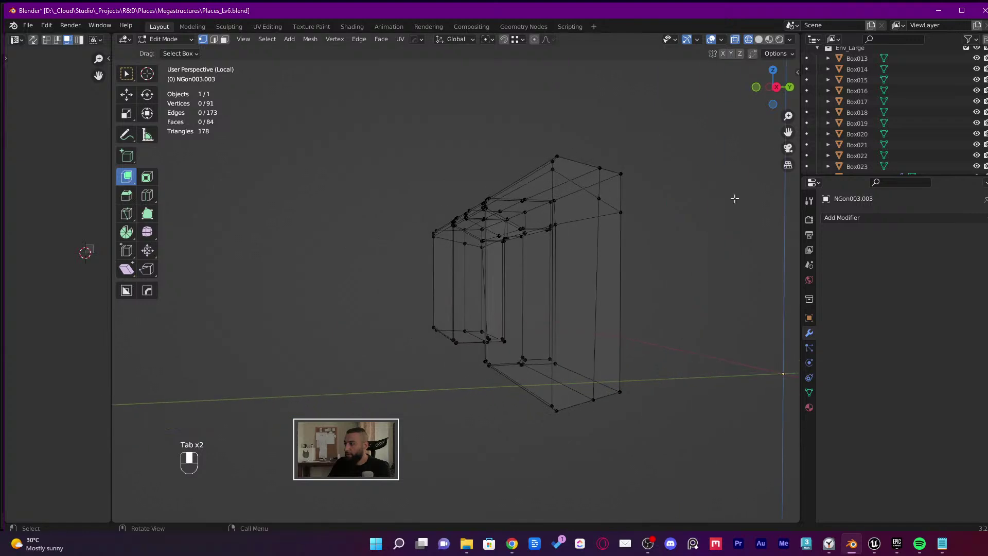
pyautogui.click(776, 86)
# Box-select the 32 bottom vertices and flatten them with a Z scale of 0
pyautogui.moveTo(734, 360); pyautogui.dragTo(510, 405)
pyautogui.moveTo(510, 404); pyautogui.dragTo(469, 344, button='middle')
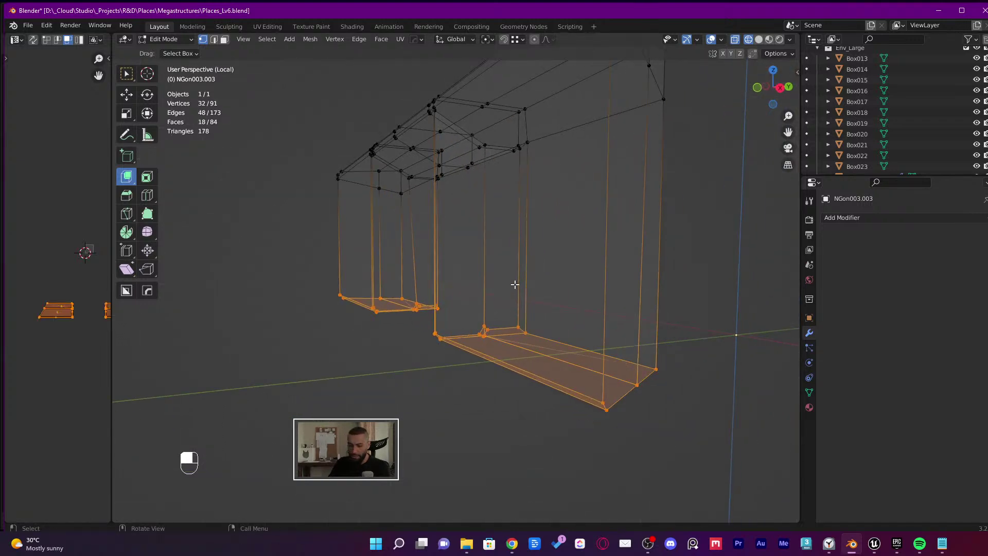
pyautogui.press('z')
pyautogui.moveTo(513, 282); pyautogui.dragTo(494, 289, button='middle')
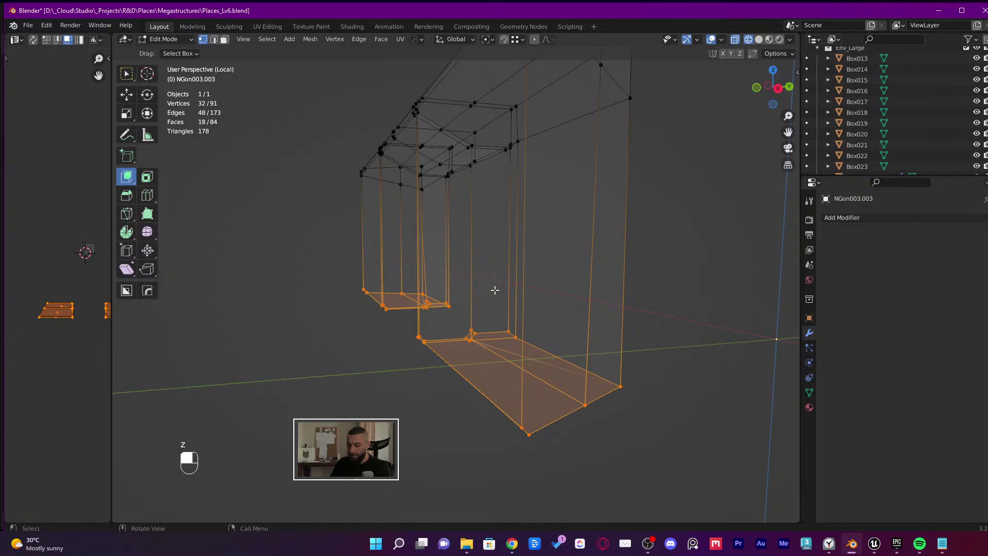
pyautogui.press('s')
pyautogui.press('z')
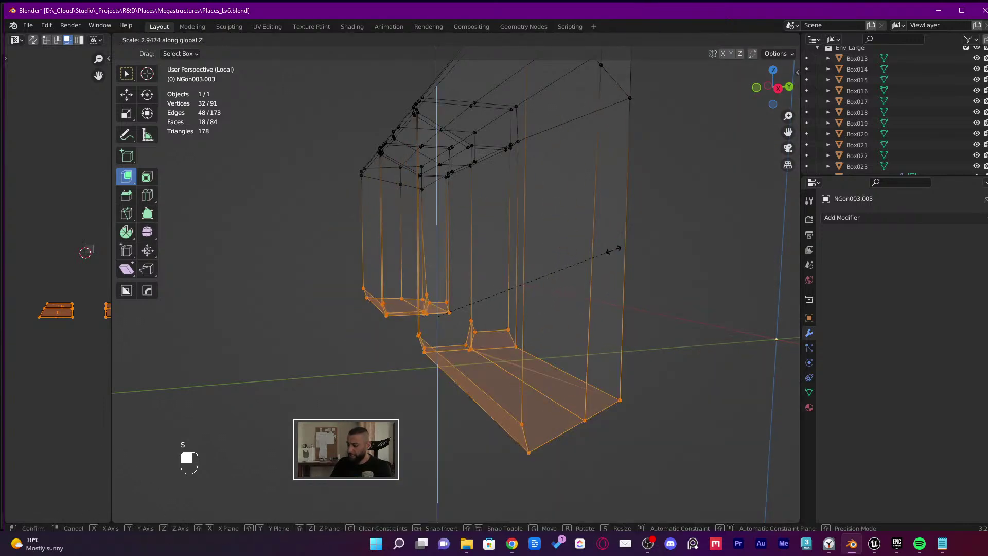
pyautogui.write('0')
pyautogui.click(614, 250)
pyautogui.moveTo(614, 250); pyautogui.dragTo(567, 267, button='middle')
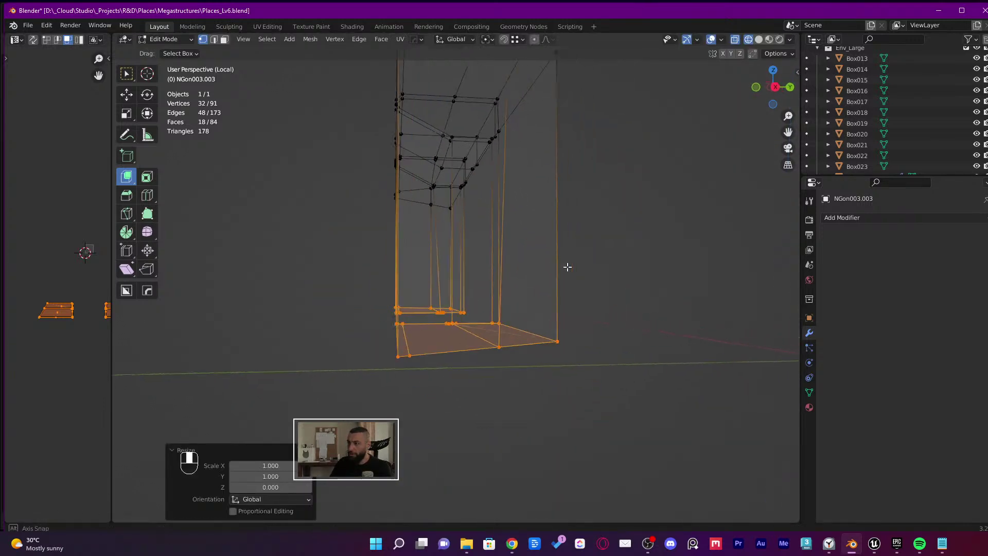
# Delete the selected bottom faces and return to solid shading
pyautogui.press('x')
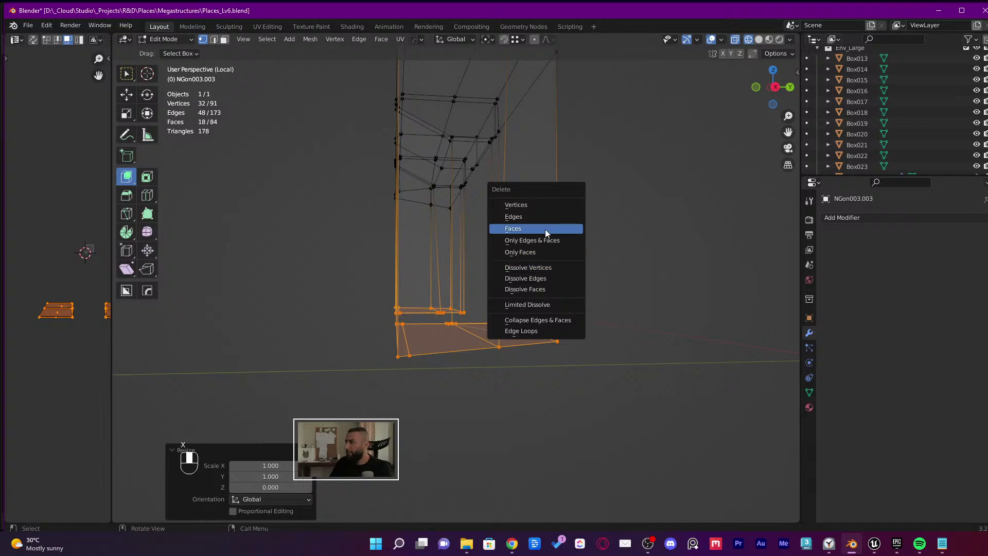
pyautogui.click(545, 229)
pyautogui.moveTo(548, 287)
pyautogui.mouseDown(button='middle')
pyautogui.moveTo(558, 247)
pyautogui.moveTo(501, 322)
pyautogui.moveTo(523, 341)
pyautogui.moveTo(465, 389)
pyautogui.moveTo(567, 408)
pyautogui.moveTo(531, 338)
pyautogui.moveTo(463, 331)
pyautogui.moveTo(445, 313)
pyautogui.moveTo(597, 295)
pyautogui.mouseUp(button='middle')
pyautogui.press('Tab')
pyautogui.press('Tab')
pyautogui.hotkey('shift', 'z')
# Select the bottom corner vertices of the wall opening
pyautogui.press('1')
pyautogui.keyDown('shift'); pyautogui.click(424, 313); pyautogui.keyUp('shift')
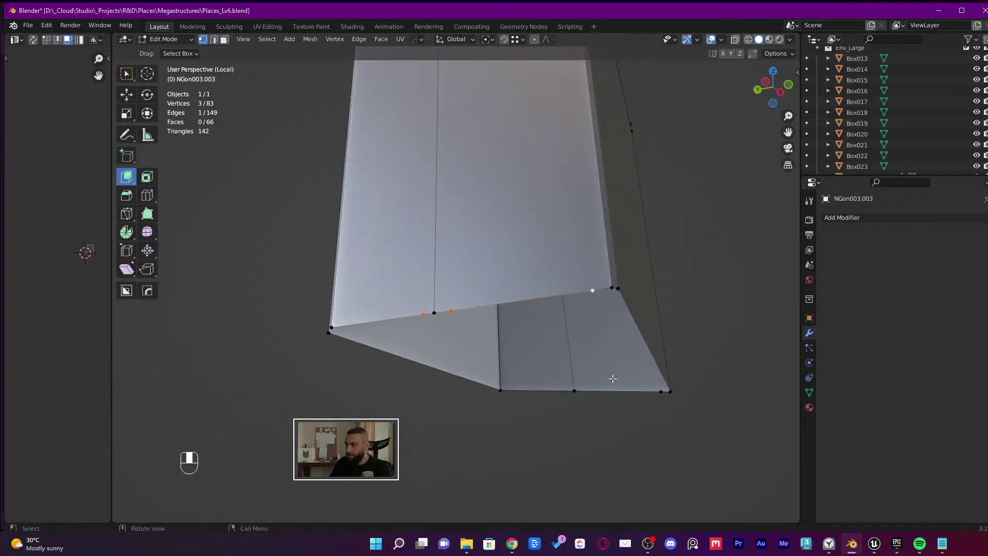
pyautogui.keyDown('shift'); pyautogui.click(660, 391); pyautogui.keyUp('shift')
pyautogui.moveTo(662, 393); pyautogui.dragTo(399, 370, button='middle')
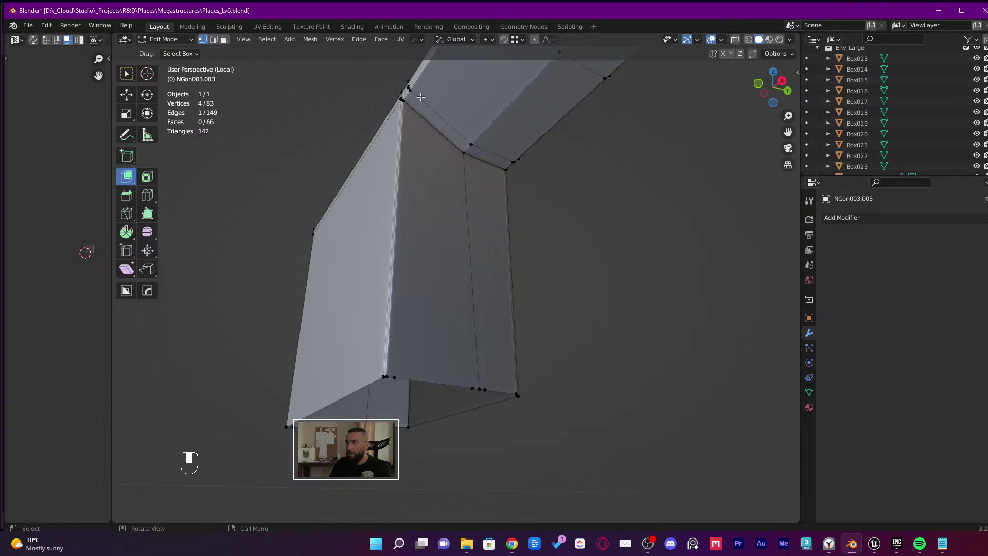
pyautogui.scroll(4, 415, 116)
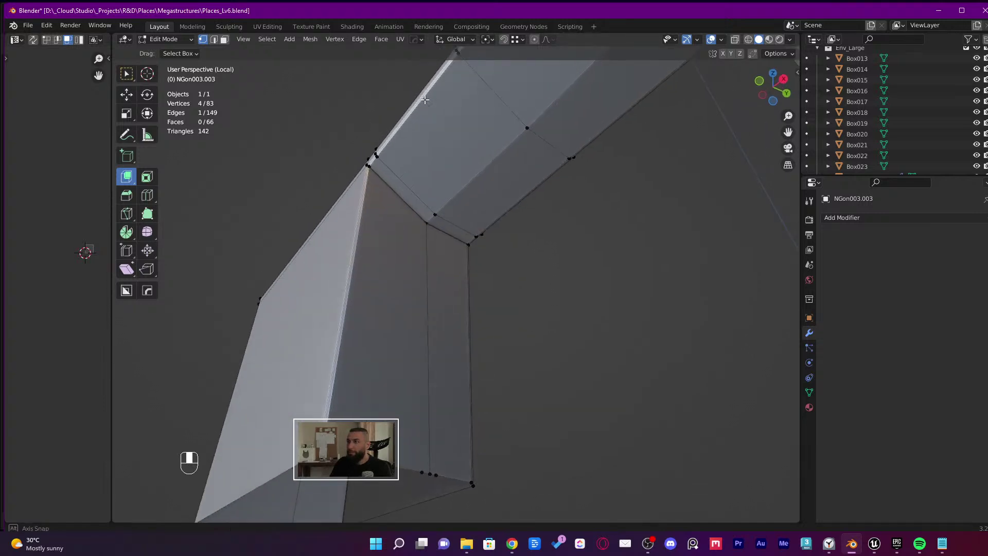
# Add a loop cut near the door's top corner, redoing it once after an undo
pyautogui.hotkey('ctrl', 'r')
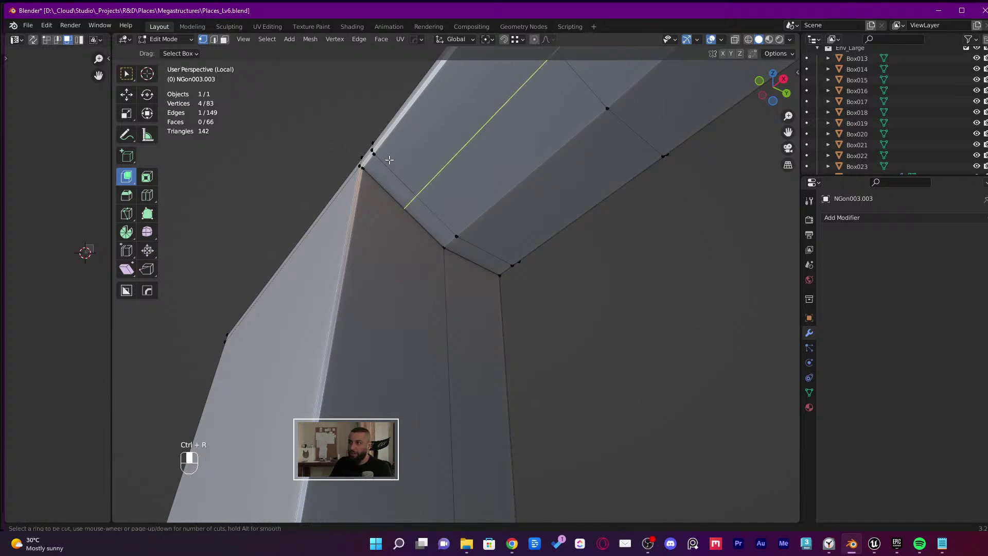
pyautogui.click(398, 169)
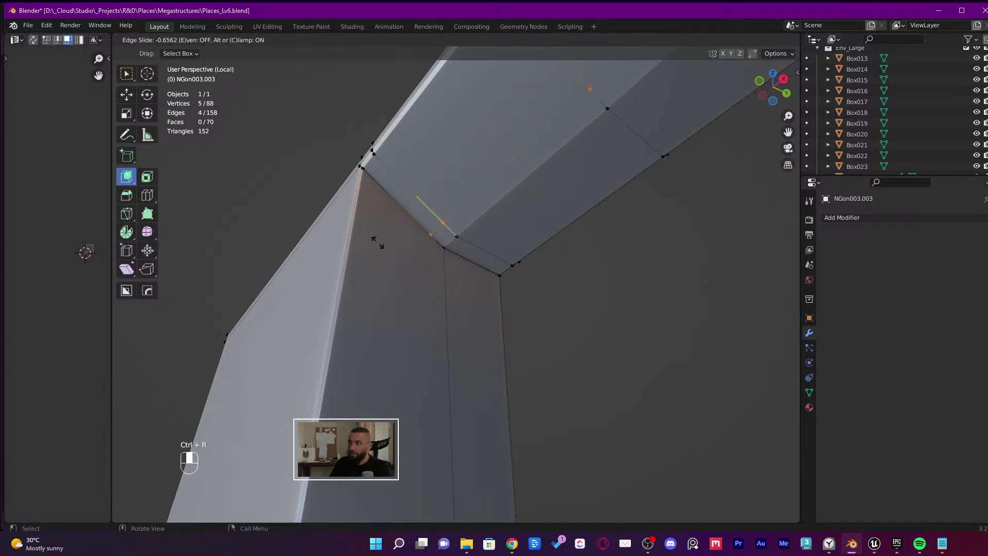
pyautogui.click(337, 183)
pyautogui.moveTo(337, 183); pyautogui.dragTo(436, 109, button='middle')
pyautogui.hotkey('ctrl', 'z')
pyautogui.hotkey('shift', 'r')
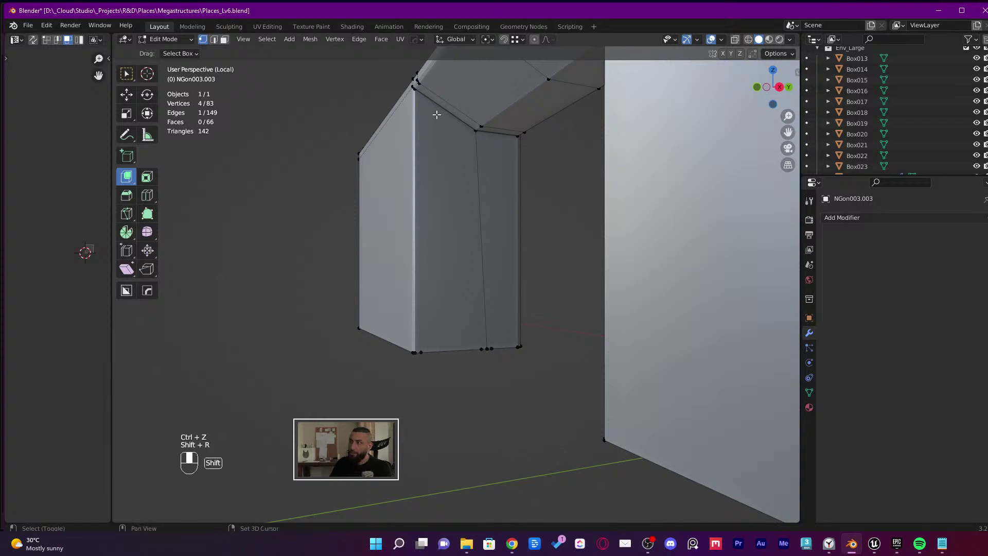
pyautogui.hotkey('ctrl', 'r')
pyautogui.click(451, 105)
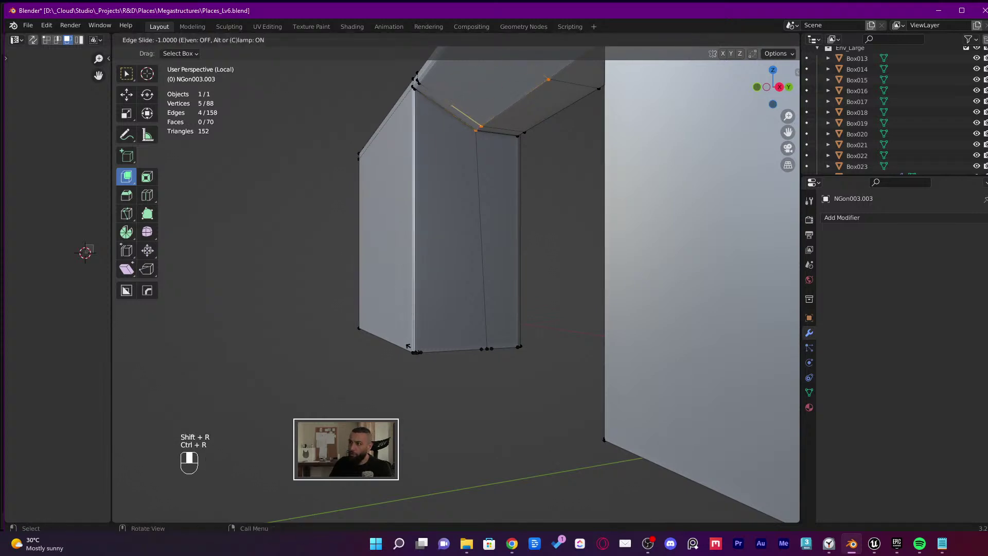
pyautogui.click(429, 106)
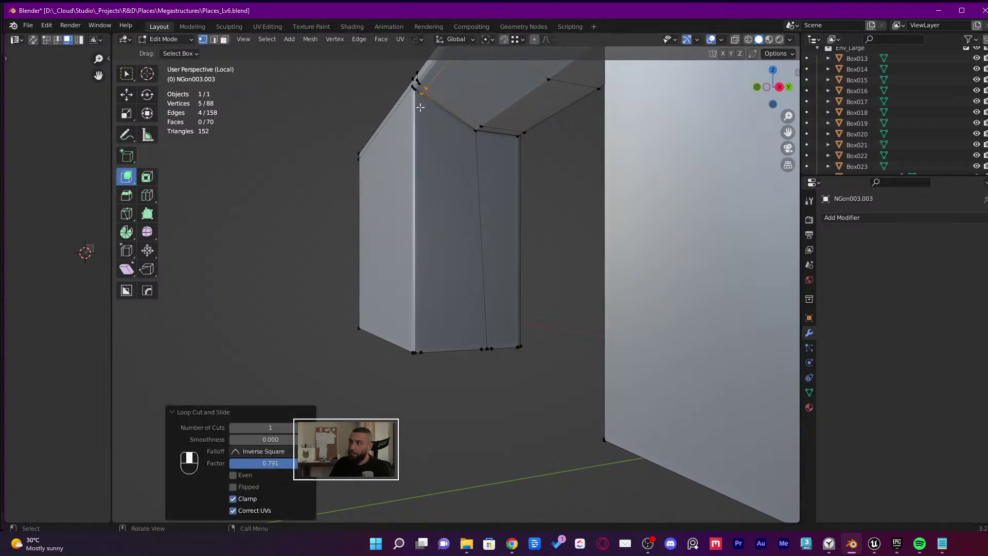
# Select the corner edge's vertices and raise them 9.78 cm along Z
pyautogui.press('1')
pyautogui.click(421, 93)
pyautogui.keyDown('shift'); pyautogui.click(422, 352); pyautogui.keyUp('shift')
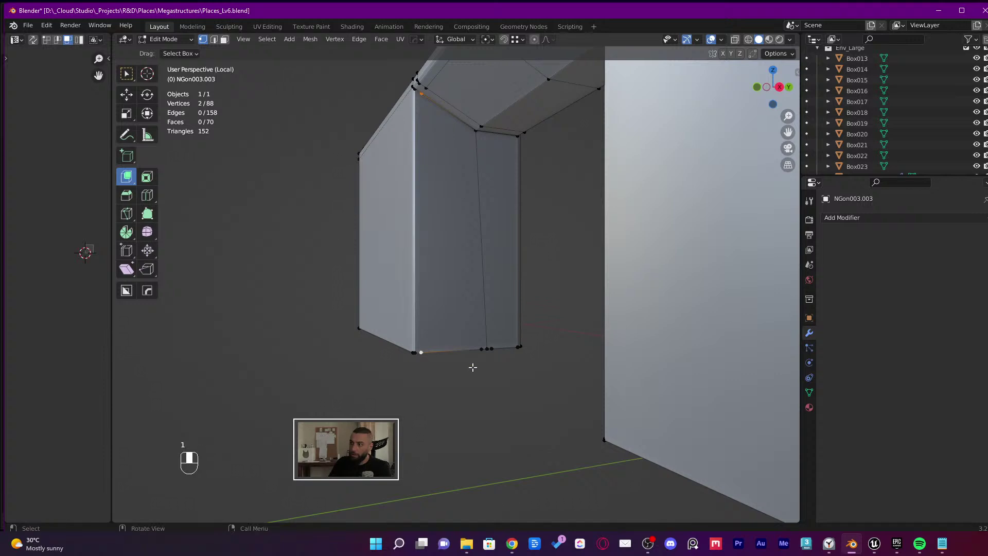
pyautogui.scroll(3, 405, 170)
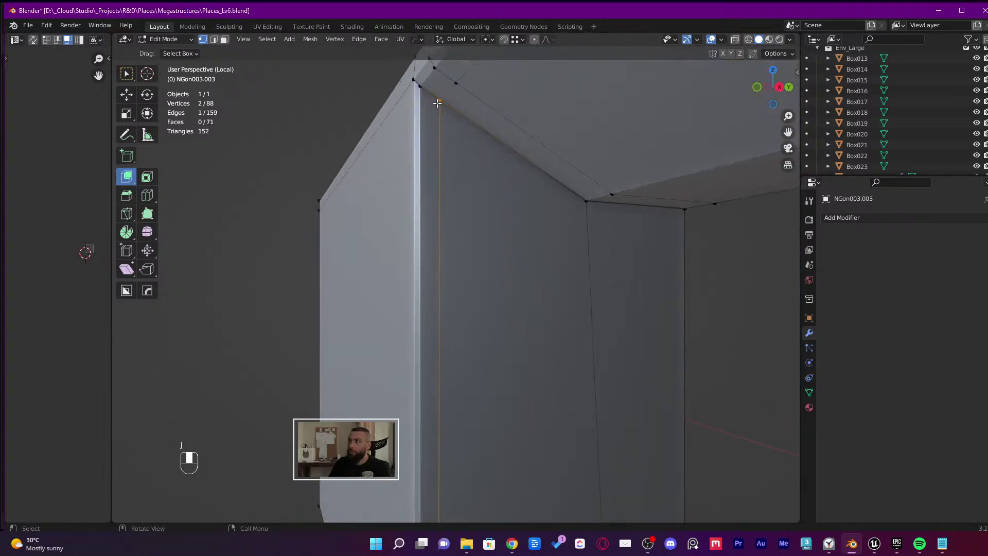
pyautogui.keyDown('shift'); pyautogui.click(456, 84); pyautogui.keyUp('shift')
pyautogui.moveTo(456, 84); pyautogui.dragTo(449, 82, button='middle')
pyautogui.press('g')
pyautogui.middleClick(450, 82)
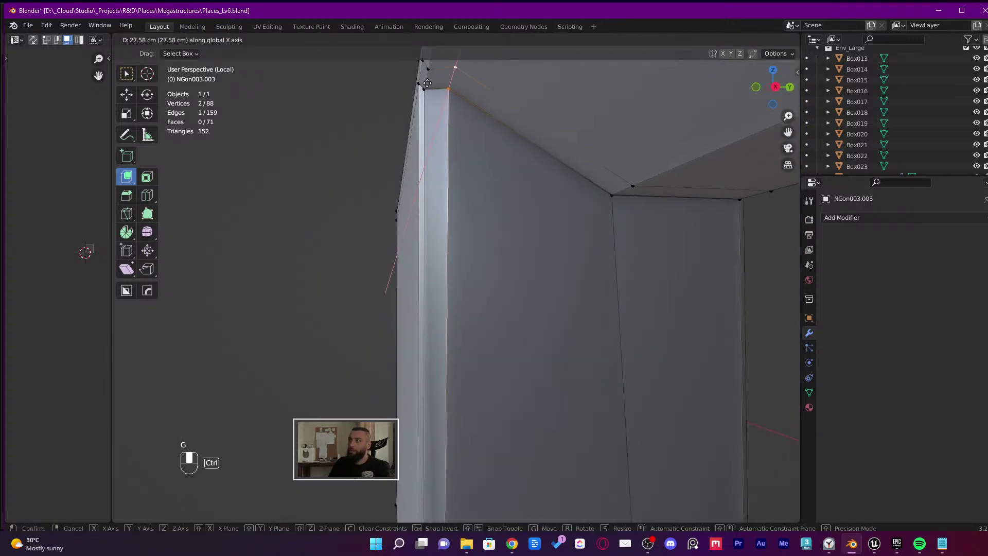
pyautogui.press('z')
pyautogui.click(426, 84)
pyautogui.moveTo(428, 84); pyautogui.dragTo(595, 254, button='middle')
# Undo the recent door edits and switch out of Edit Mode
pyautogui.press('Tab')
pyautogui.press('Tab')
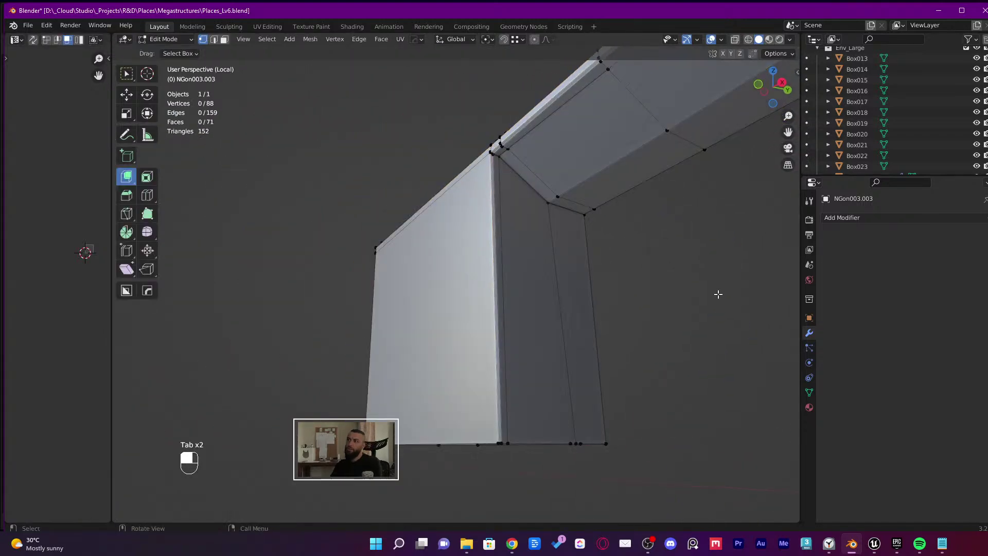
pyautogui.press('Tab')
pyautogui.moveTo(703, 297); pyautogui.dragTo(499, 172, button='middle')
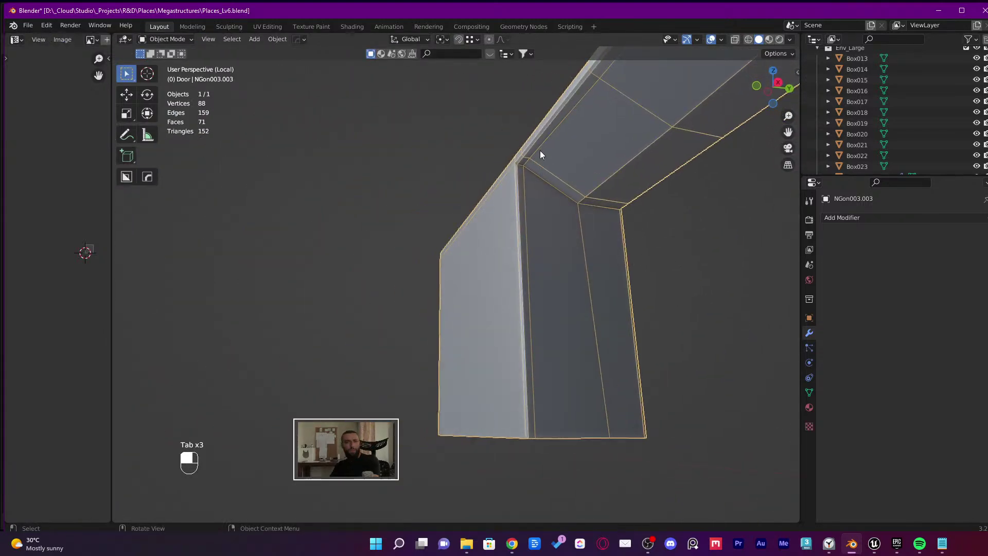
pyautogui.hotkey('ctrl', 'z')
pyautogui.hotkey('ctrl', 'z')
pyautogui.hotkey('ctrl', 'z')
pyautogui.hotkey('ctrl', 'z')
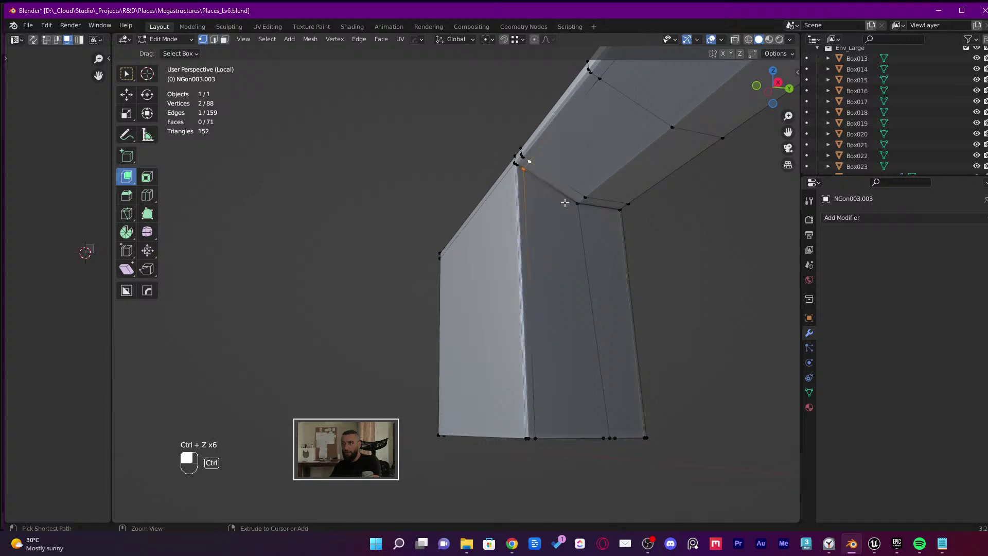
pyautogui.press('Tab')
pyautogui.press('Tab')
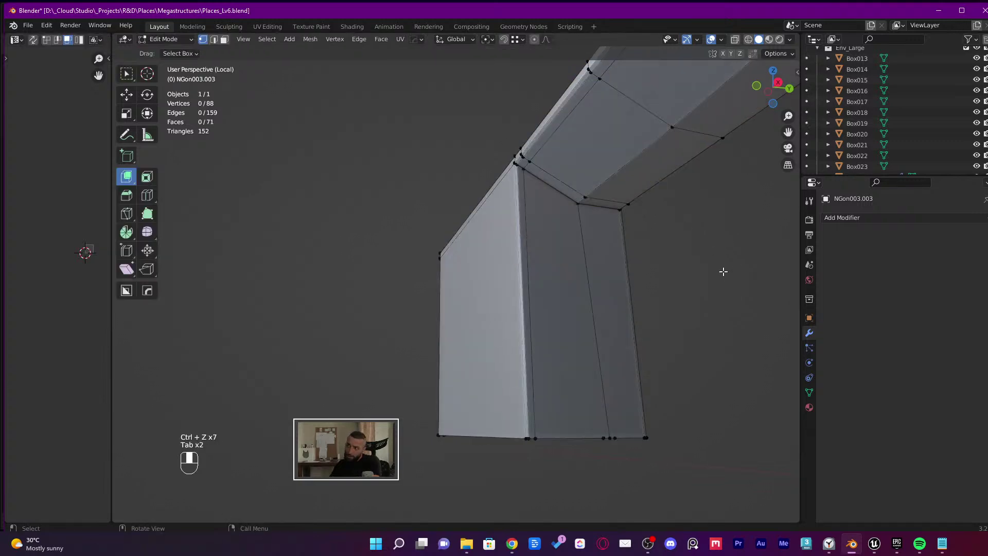
pyautogui.press('Tab')
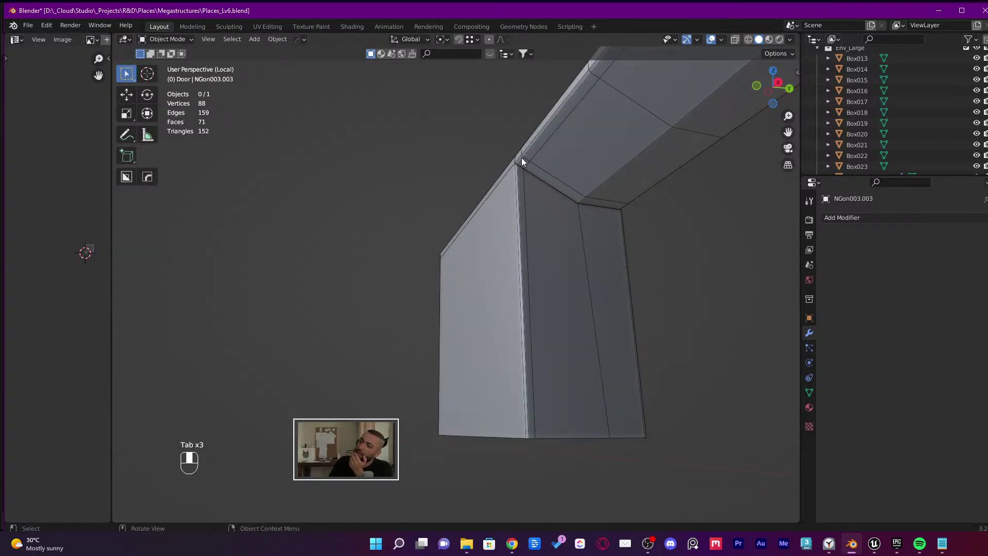
pyautogui.moveTo(590, 204); pyautogui.dragTo(662, 303, button='middle')
# Undo again to restore the door mesh, re-enter Edit Mode, and view the door from the side
pyautogui.press('1')
pyautogui.hotkey('ctrl', 'z')
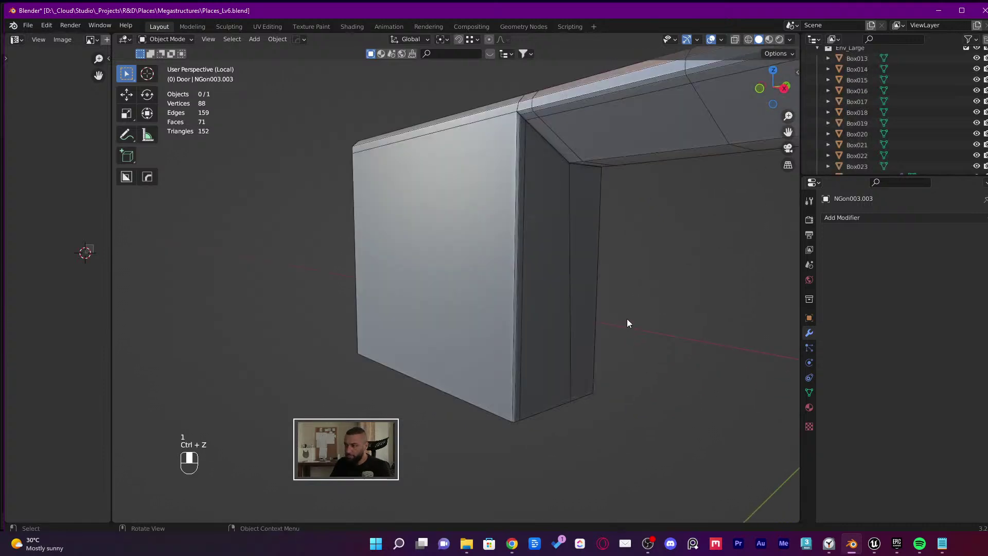
pyautogui.press('Tab')
pyautogui.press('q')
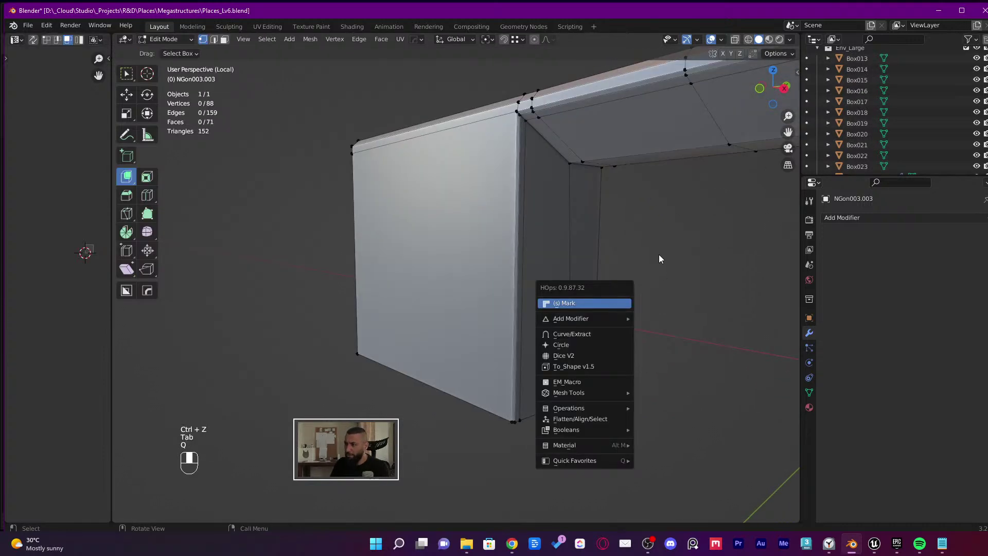
pyautogui.press('Tab')
pyautogui.press('Tab')
pyautogui.moveTo(524, 117); pyautogui.dragTo(662, 127, button='middle')
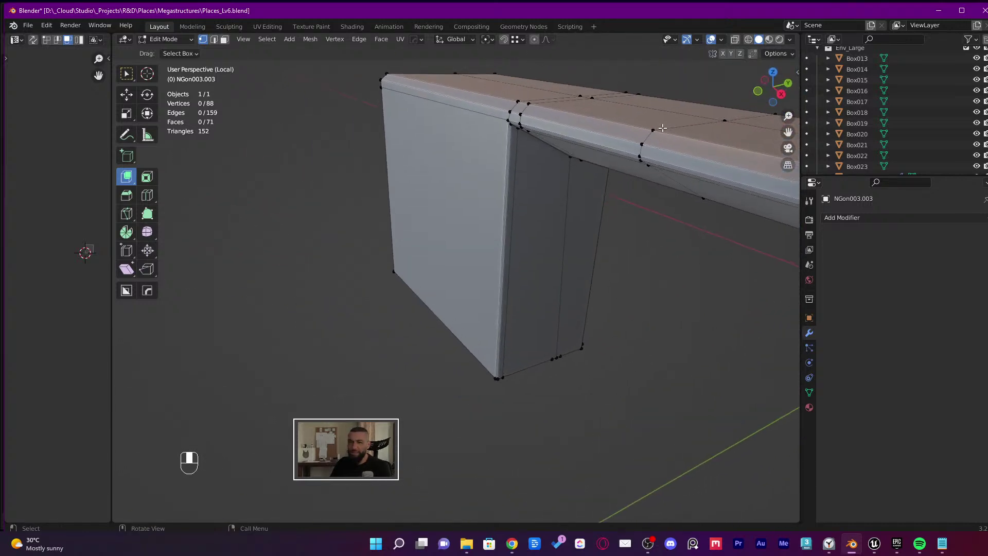
pyautogui.moveTo(625, 161); pyautogui.dragTo(596, 179, button='middle')
pyautogui.click(46, 26)
pyautogui.click(104, 177)
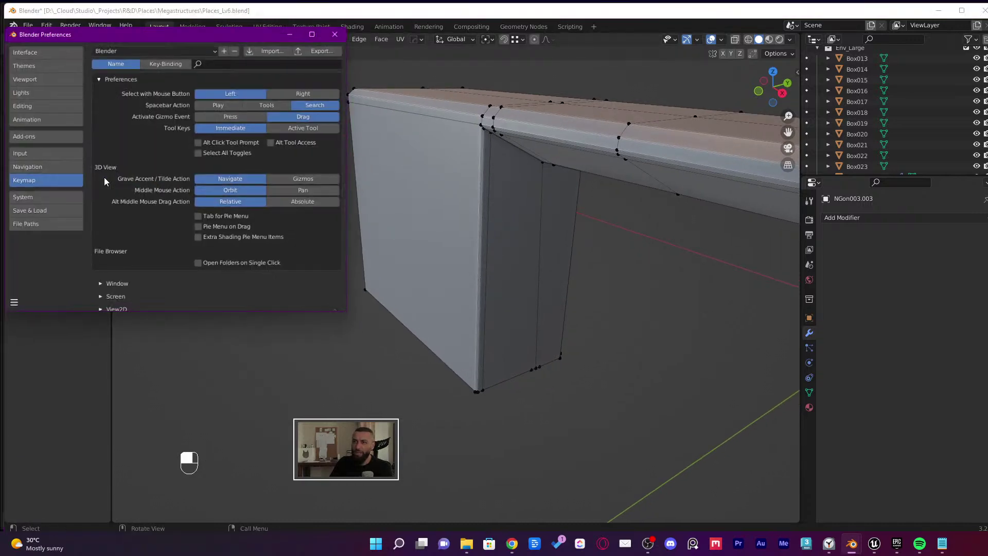
pyautogui.moveTo(197, 36); pyautogui.dragTo(302, 58)
pyautogui.click(127, 99)
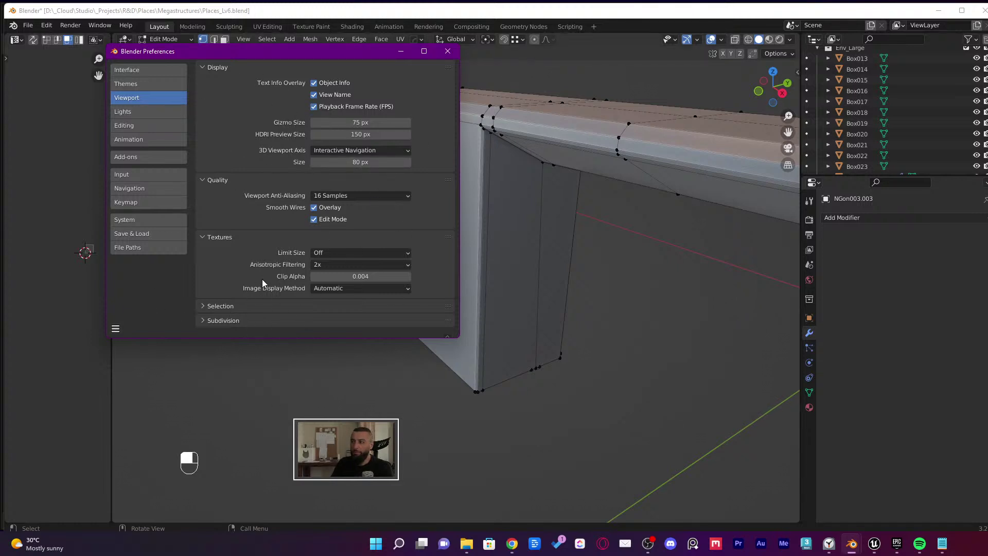
pyautogui.click(228, 307)
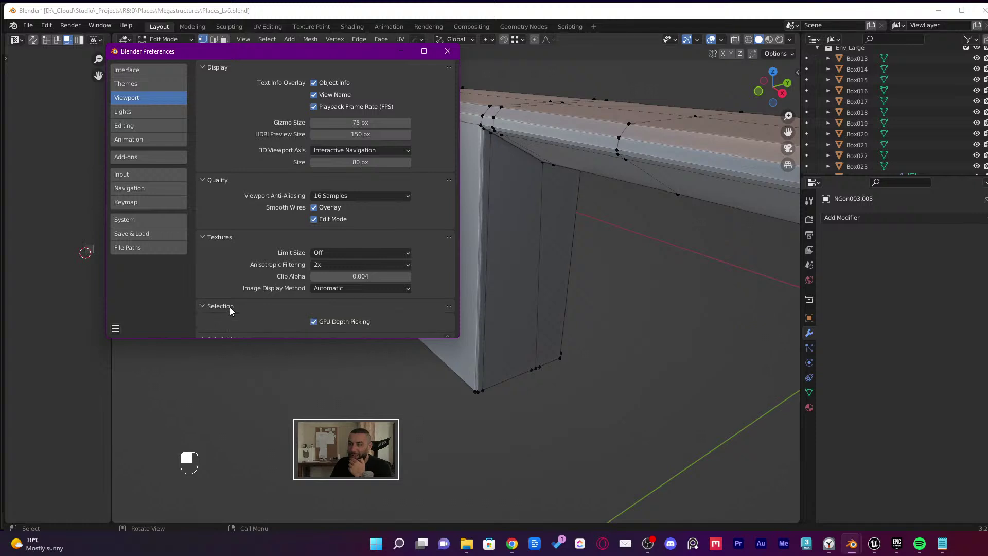
pyautogui.scroll(-1, 228, 314)
pyautogui.click(223, 329)
pyautogui.click(217, 296)
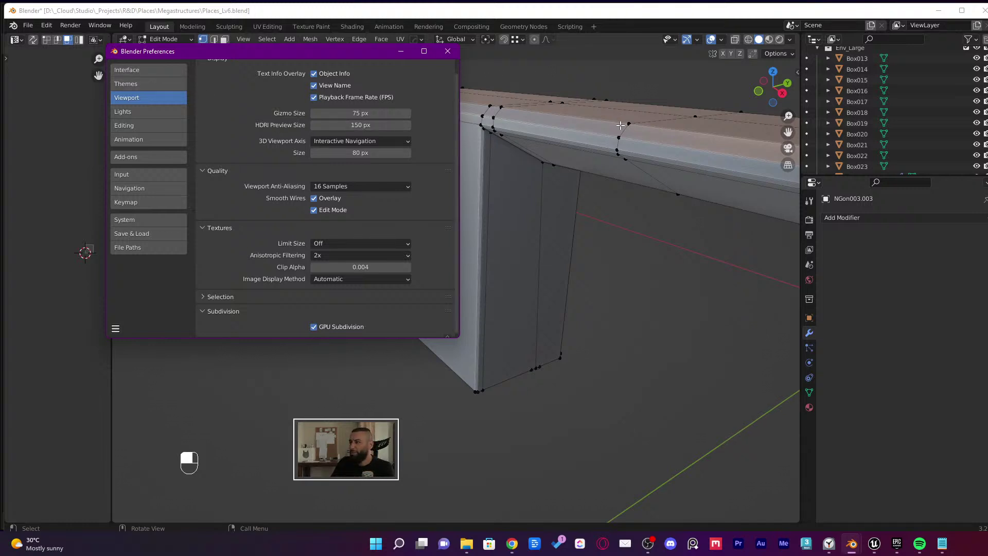
pyautogui.moveTo(620, 125); pyautogui.dragTo(625, 120, button='middle')
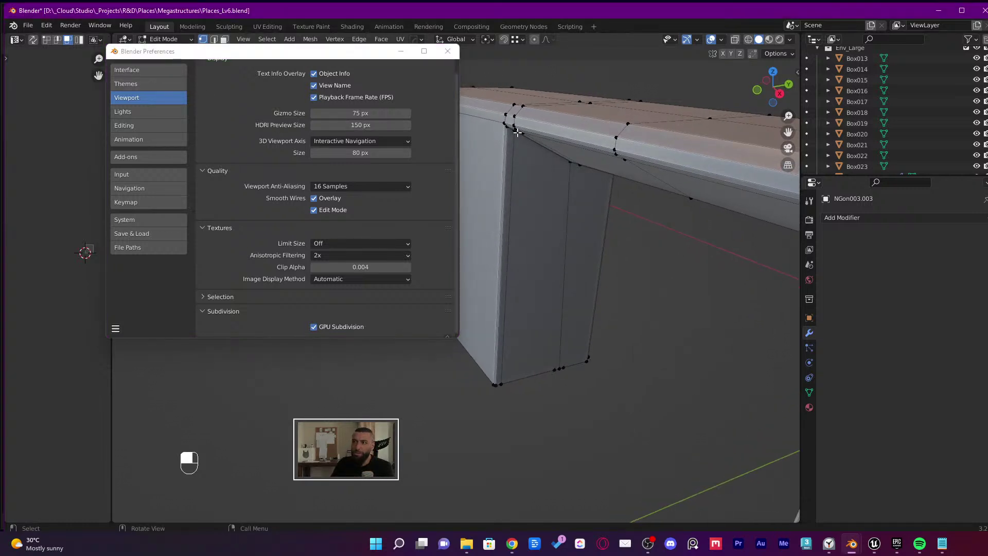
pyautogui.moveTo(517, 133); pyautogui.dragTo(561, 149, button='middle')
pyautogui.moveTo(355, 153); pyautogui.dragTo(342, 153)
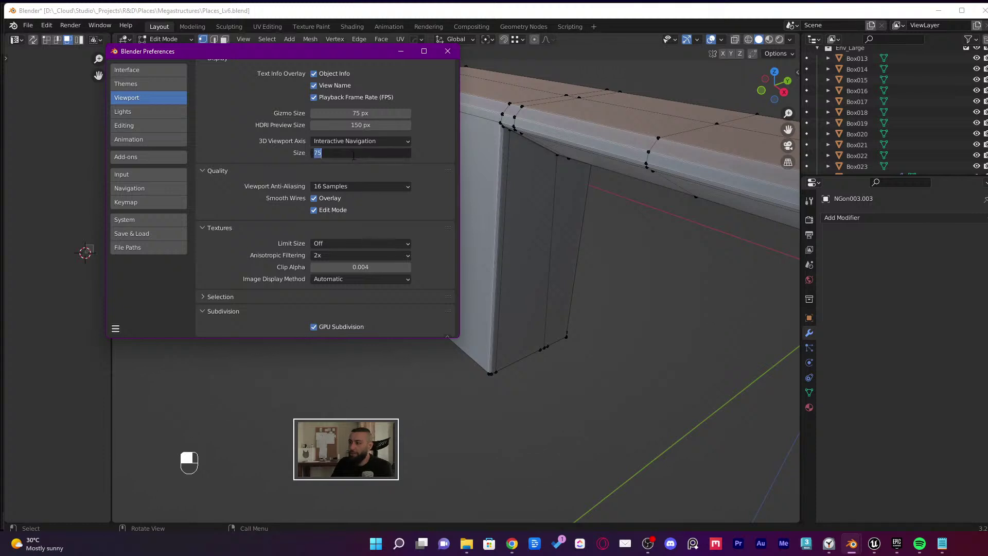
pyautogui.press('Return')
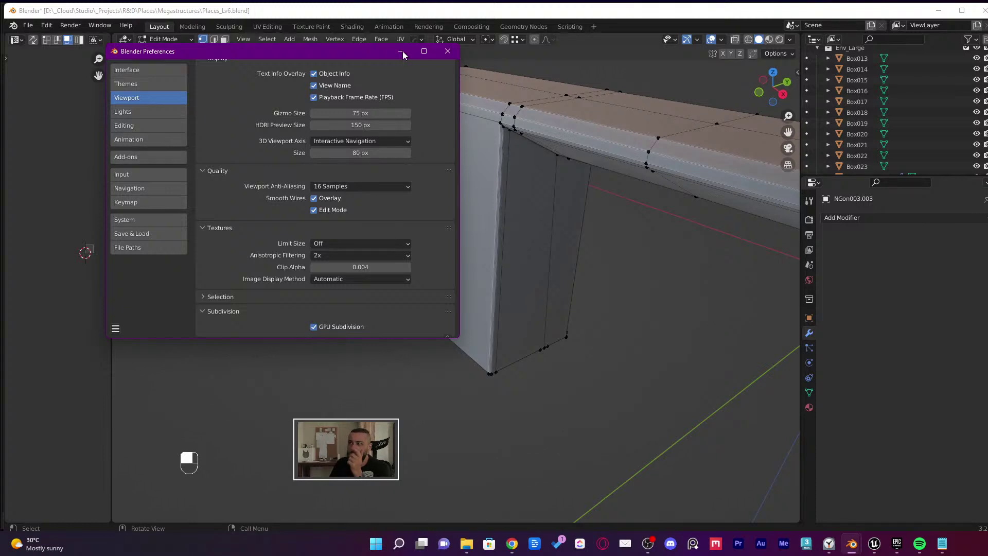
pyautogui.click(442, 51)
pyautogui.moveTo(561, 170); pyautogui.dragTo(585, 430, button='middle')
pyautogui.click(585, 430)
pyautogui.keyDown('shift'); pyautogui.click(597, 434); pyautogui.keyUp('shift')
pyautogui.keyDown('shift'); pyautogui.moveTo(579, 471); pyautogui.dragTo(571, 319, button='middle'); pyautogui.keyUp('shift')
# Select the stray lower-edge vertices, including the corner one, and dissolve them
pyautogui.moveTo(571, 318); pyautogui.dragTo(563, 311, button='middle')
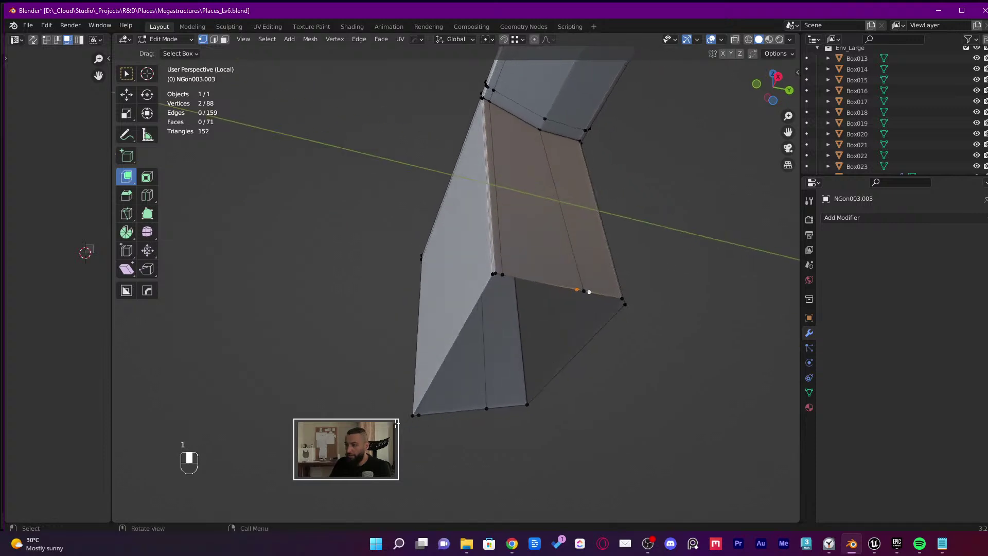
pyautogui.moveTo(430, 413); pyautogui.dragTo(426, 191, button='middle')
pyautogui.keyDown('shift'); pyautogui.click(440, 415); pyautogui.keyUp('shift')
pyautogui.scroll(4, 656, 350)
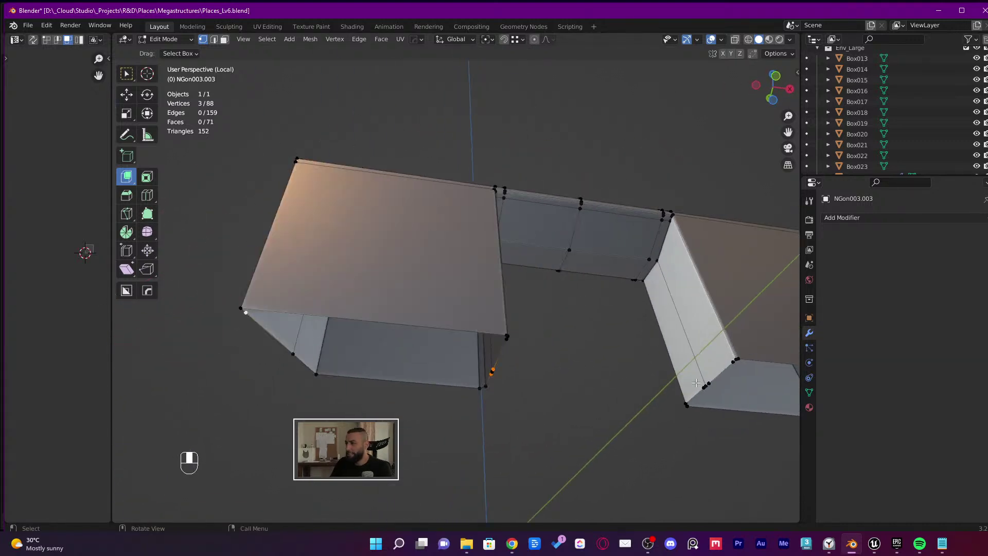
pyautogui.keyDown('shift'); pyautogui.click(705, 383); pyautogui.keyUp('shift')
pyautogui.scroll(5, 511, 340)
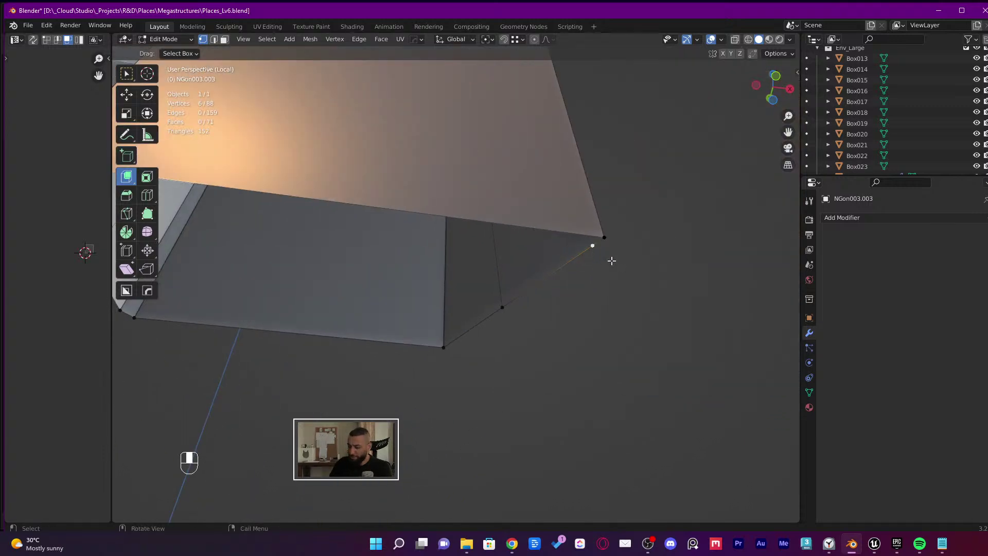
pyautogui.press('x')
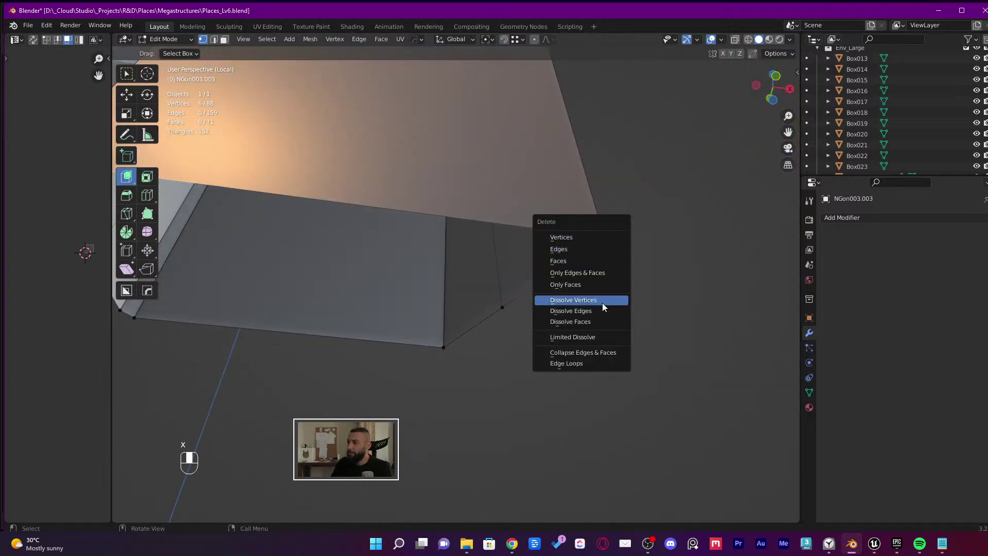
pyautogui.click(605, 301)
# Undo the unwanted filled face and dissolve the leftover corner vertex
pyautogui.scroll(-5, 604, 297)
pyautogui.moveTo(604, 298); pyautogui.dragTo(545, 316, button='middle')
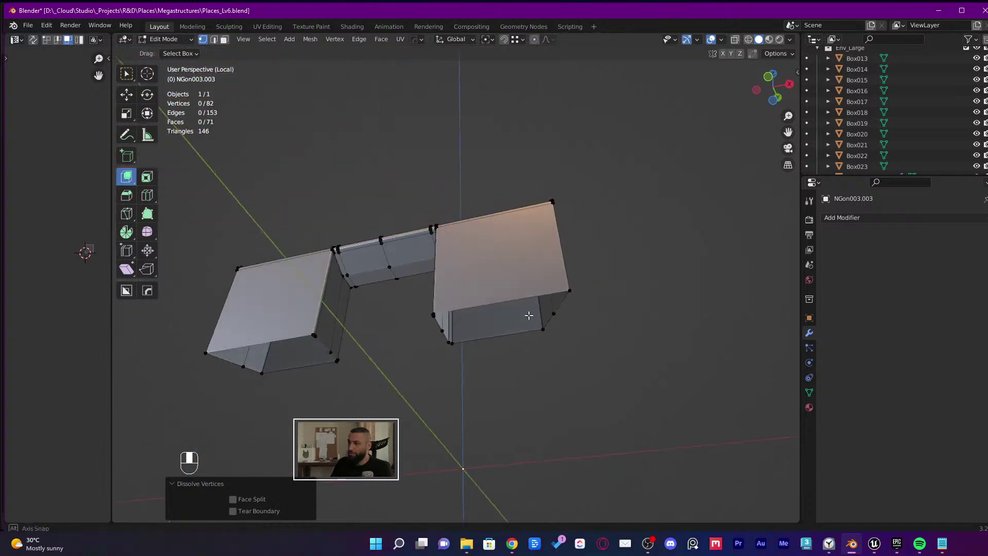
pyautogui.press('3')
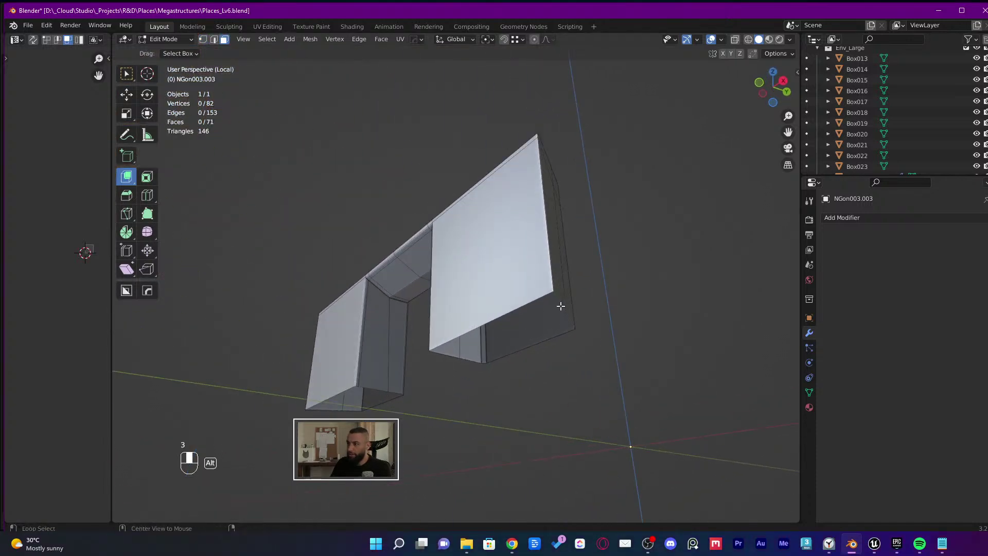
pyautogui.press('2')
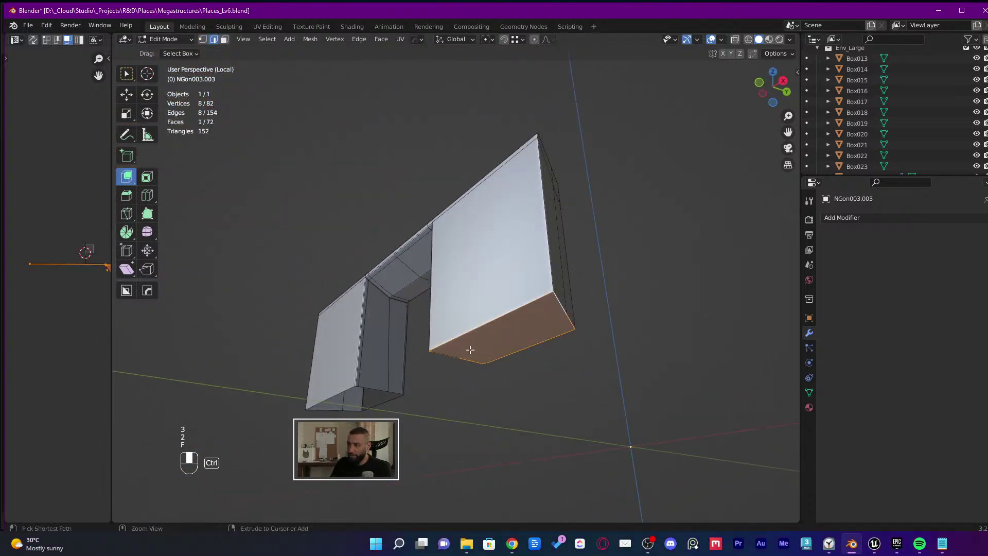
pyautogui.hotkey('ctrl', 'z')
pyautogui.scroll(5, 468, 348)
pyautogui.press('1')
pyautogui.click(458, 362)
pyautogui.scroll(4, 404, 351)
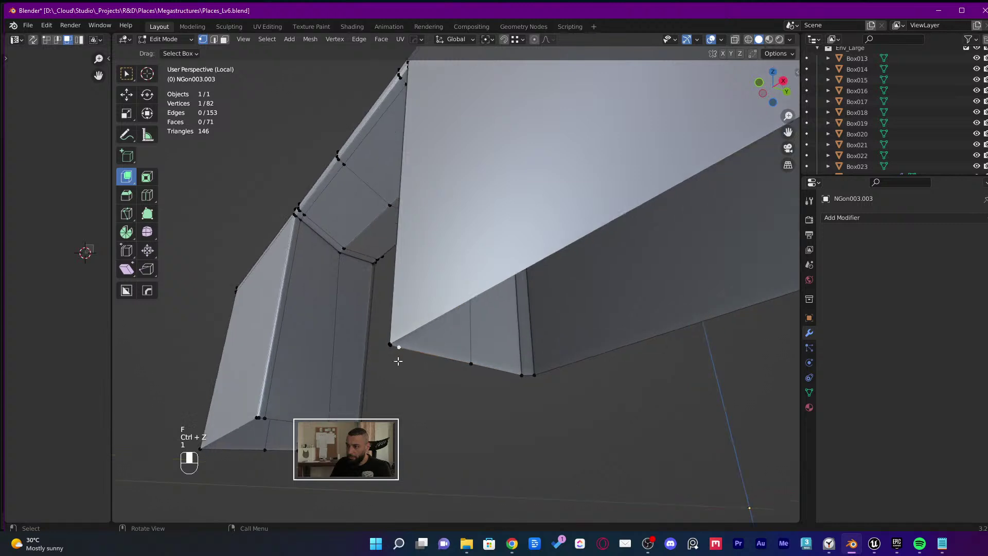
pyautogui.press('x')
pyautogui.click(403, 351)
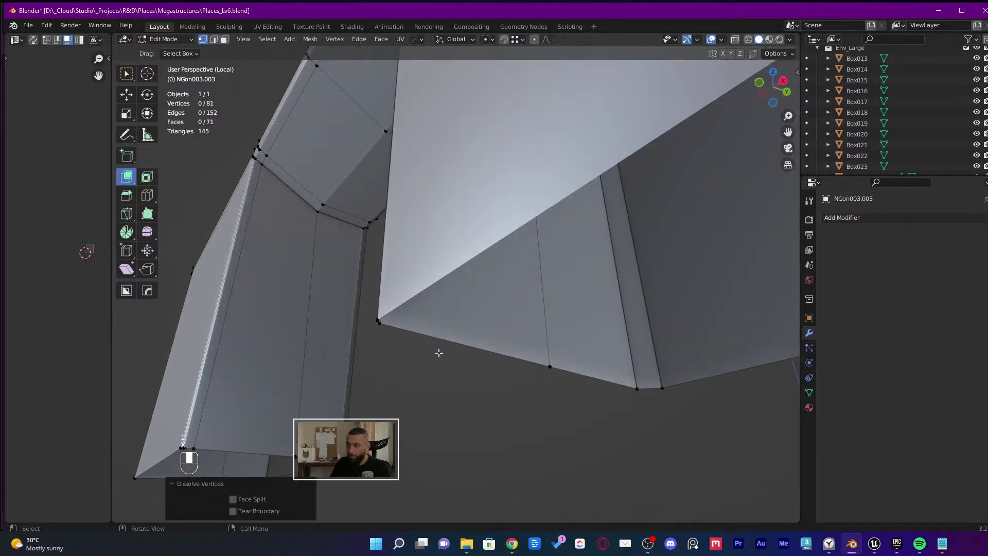
# Select the edge loop along the lower rim and inspect the whole bench, now 81 vertices
pyautogui.press('2')
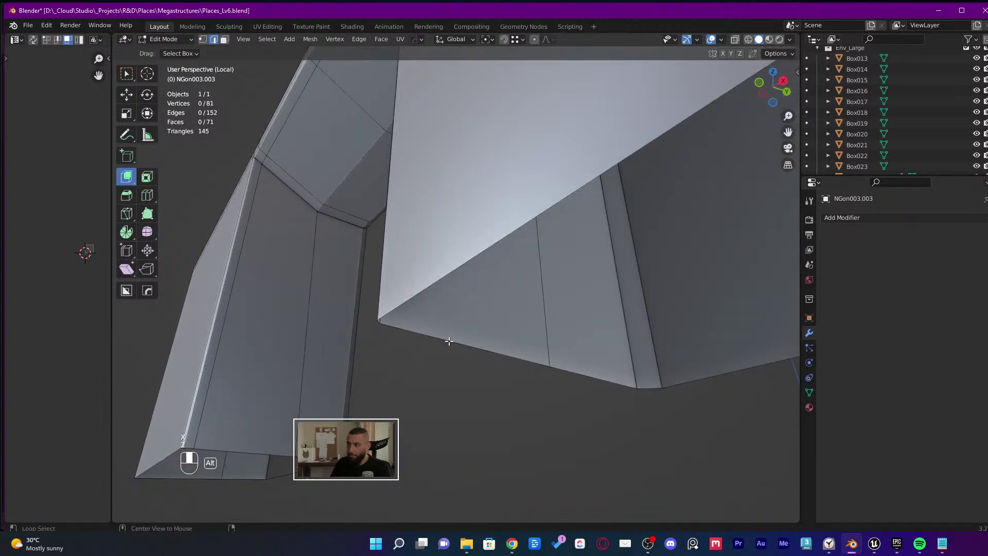
pyautogui.keyDown('alt'); pyautogui.click(448, 339); pyautogui.keyUp('alt')
pyautogui.moveTo(448, 338); pyautogui.dragTo(473, 314, button='middle')
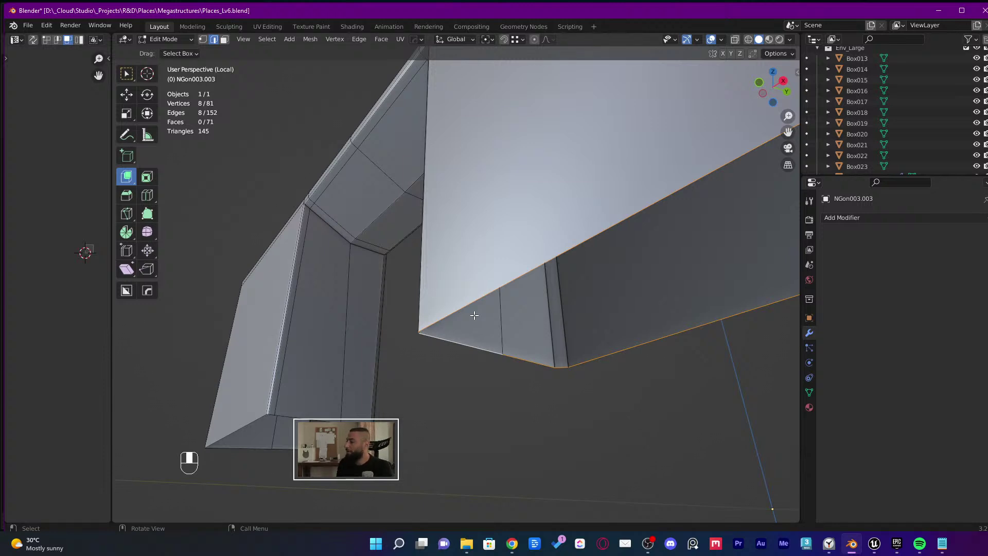
pyautogui.moveTo(474, 315); pyautogui.dragTo(408, 230, button='middle')
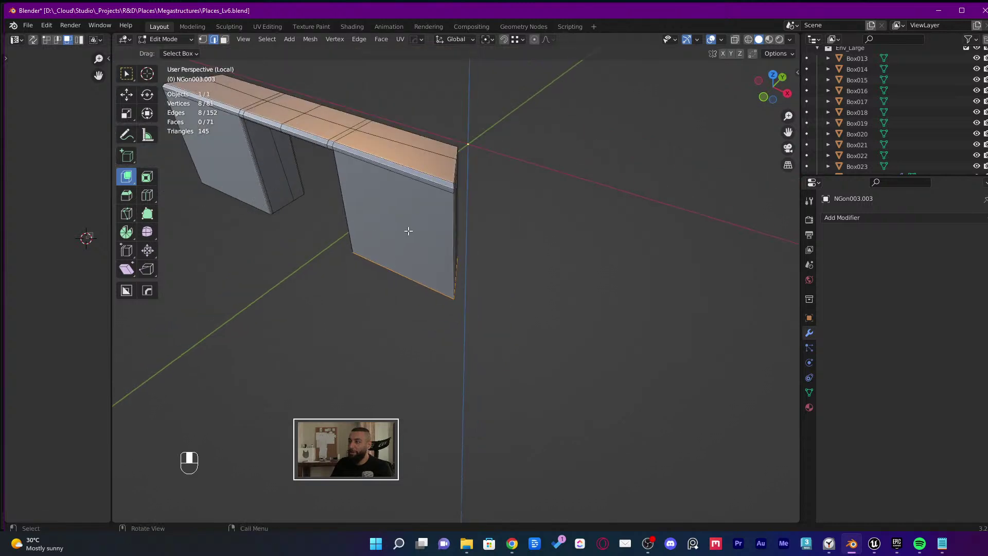
pyautogui.keyDown('shift'); pyautogui.moveTo(439, 160); pyautogui.dragTo(448, 265, button='middle'); pyautogui.keyUp('shift')
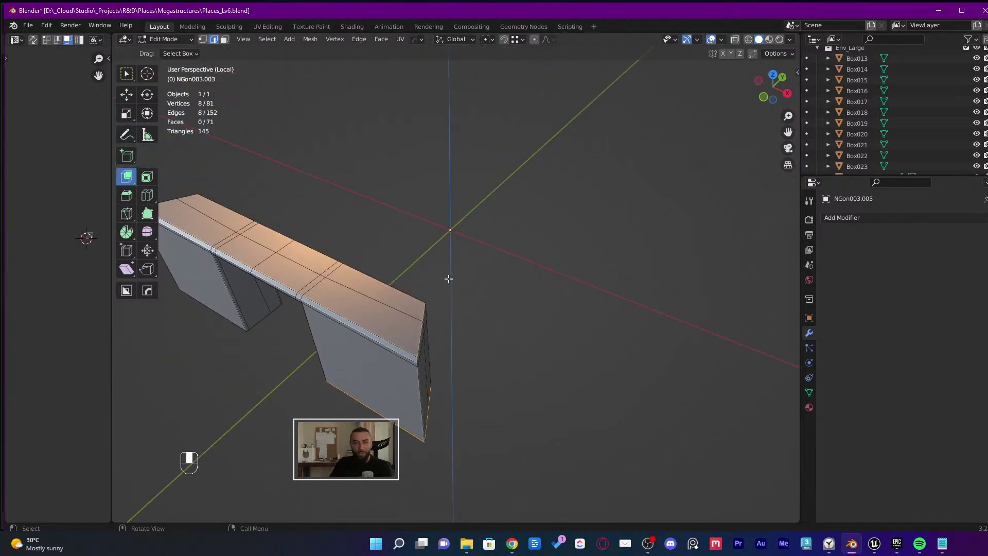
# Leave Edit Mode, save the blend file, and view the bench from below
pyautogui.press('Tab')
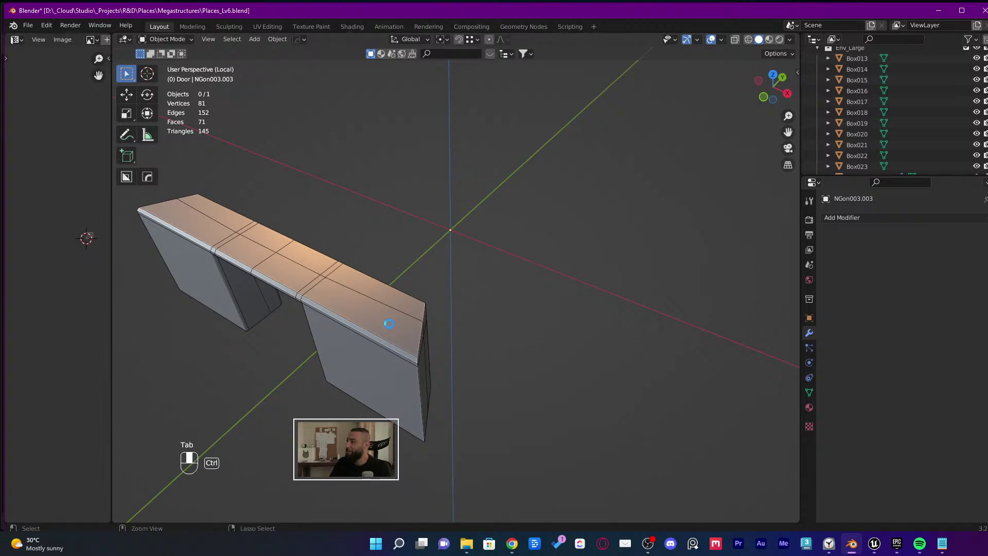
pyautogui.hotkey('ctrl', 's')
pyautogui.moveTo(385, 323); pyautogui.dragTo(595, 271, button='middle')
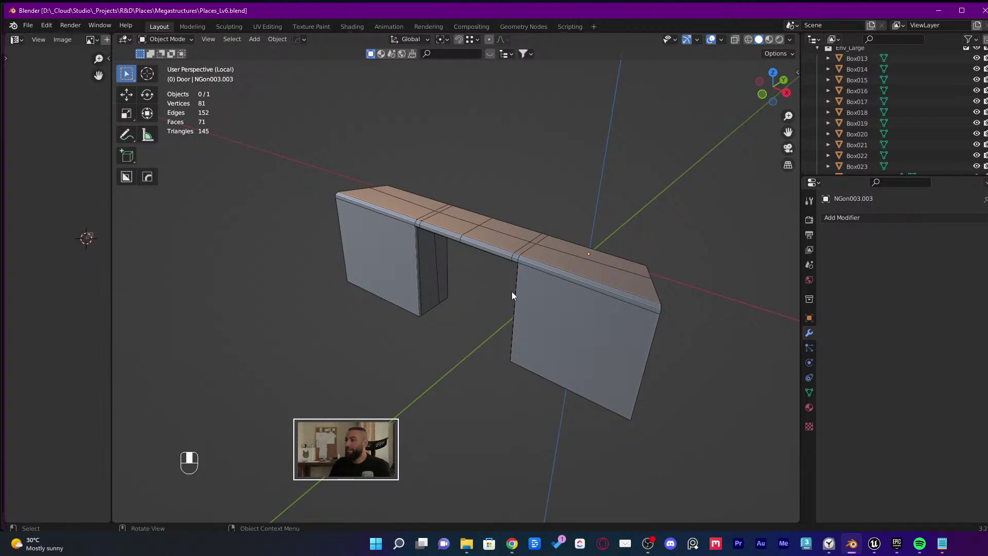
pyautogui.moveTo(511, 291); pyautogui.dragTo(440, 260, button='middle')
# Back in Edit Mode, undo recent edits and dissolve the selected vertex with Ctrl+X
pyautogui.press('Tab')
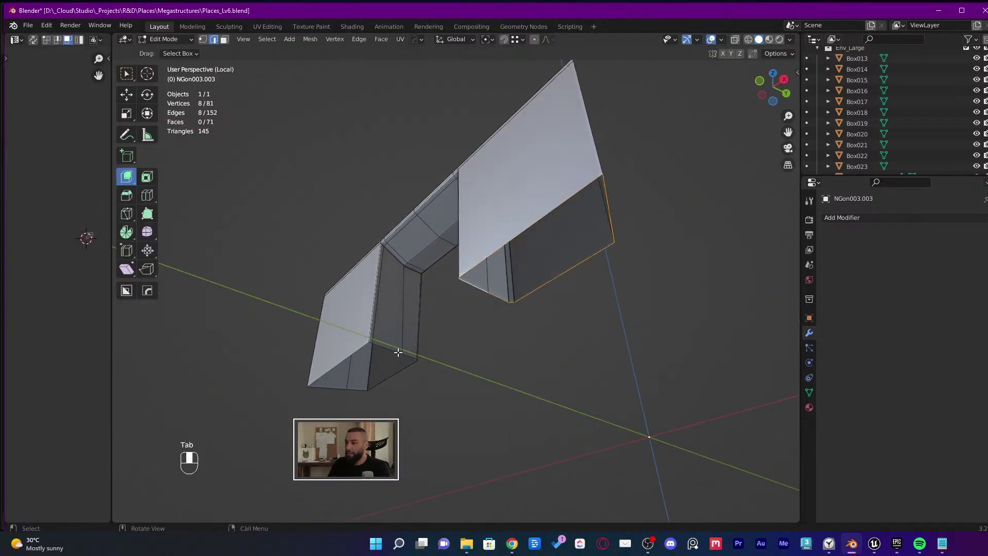
pyautogui.keyDown('ctrl'); pyautogui.moveTo(397, 348); pyautogui.dragTo(399, 353, button='middle'); pyautogui.keyUp('ctrl')
pyautogui.hotkey('ctrl', 'z')
pyautogui.hotkey('ctrl', 'z')
pyautogui.hotkey('ctrl', 'z')
pyautogui.hotkey('ctrl', 'z')
pyautogui.hotkey('ctrl', 'z')
pyautogui.hotkey('ctrl', 'z')
pyautogui.hotkey('ctrl', 'z')
pyautogui.hotkey('ctrl', 'z')
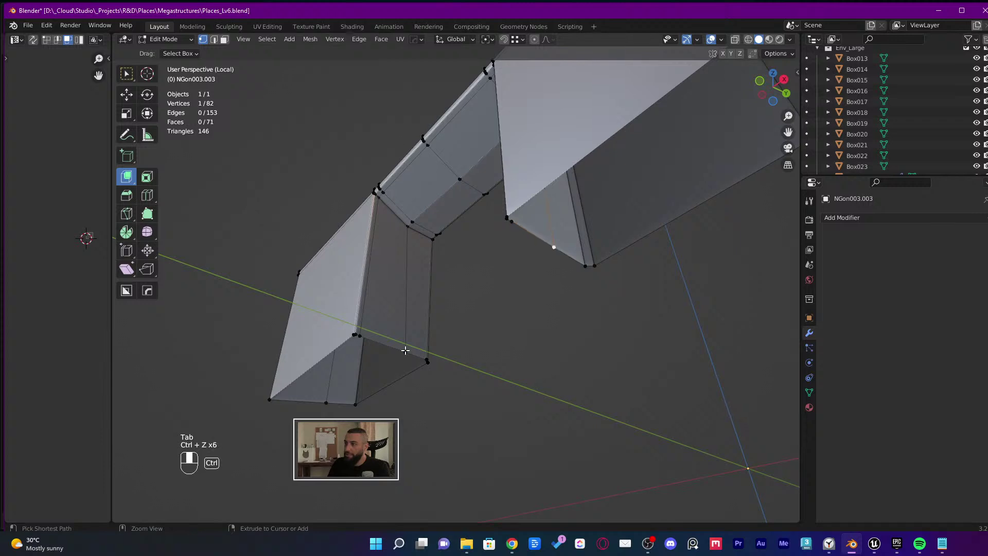
pyautogui.hotkey('ctrl', 'z')
pyautogui.press('1')
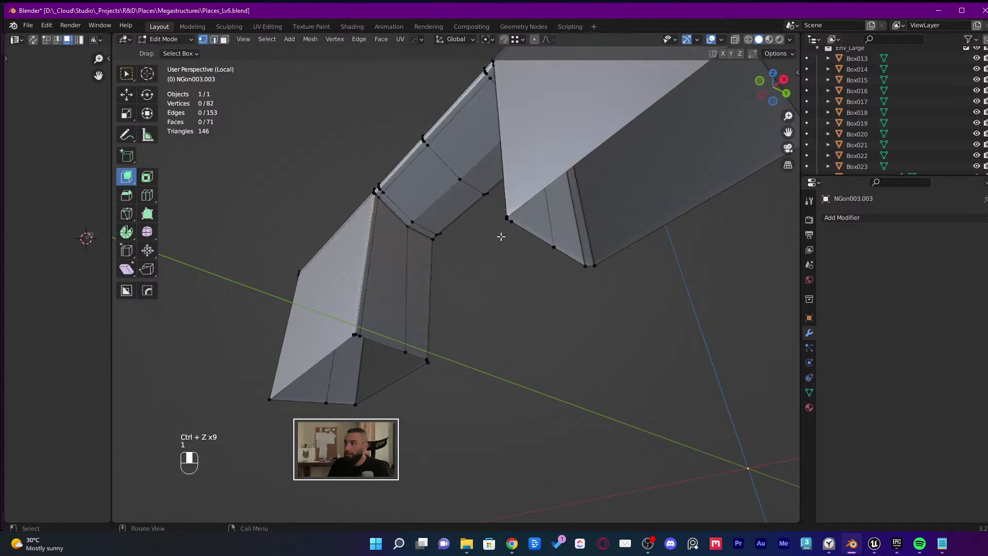
pyautogui.press('x')
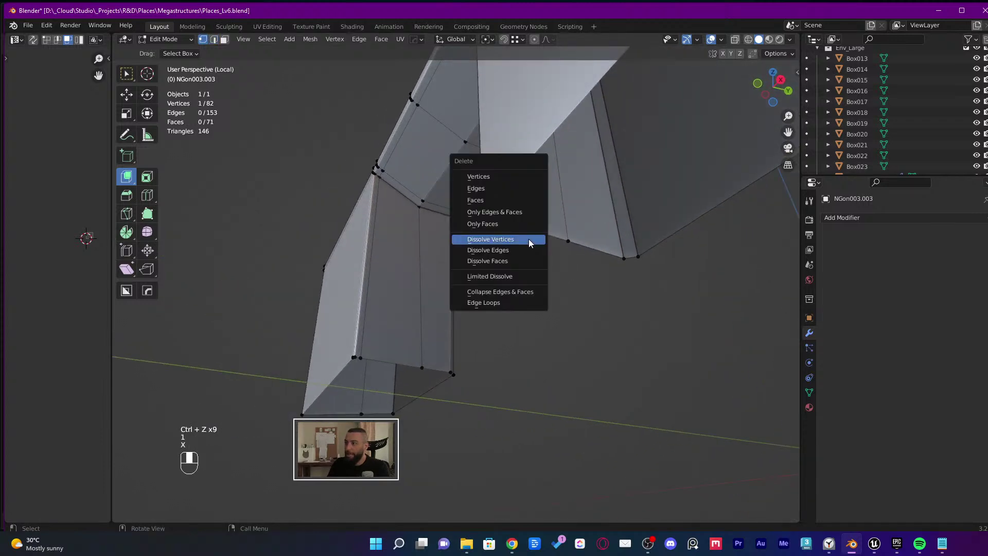
pyautogui.click(529, 239)
pyautogui.hotkey('ctrl', 'z')
pyautogui.press('x')
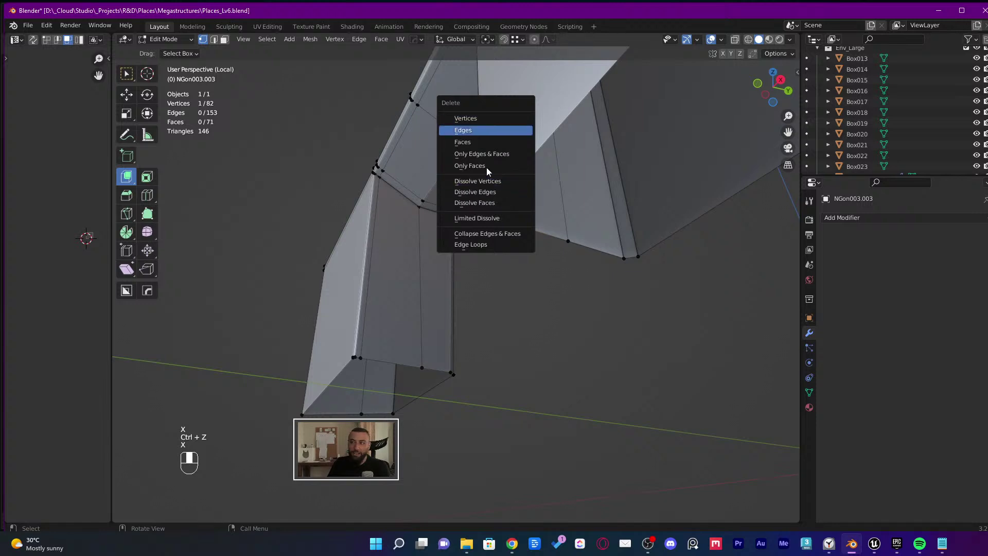
pyautogui.press('x')
pyautogui.click(536, 238)
pyautogui.hotkey('ctrl', 'z')
pyautogui.hotkey('ctrl', 'x')
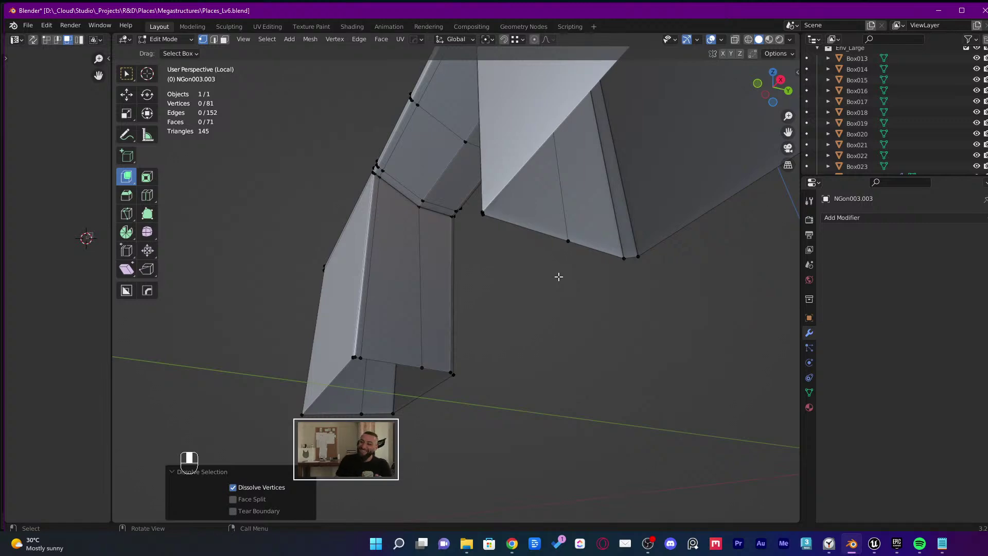
# Select the edge loop along the box's lower corner, try dissolving it, then undo
pyautogui.scroll(3, 362, 356)
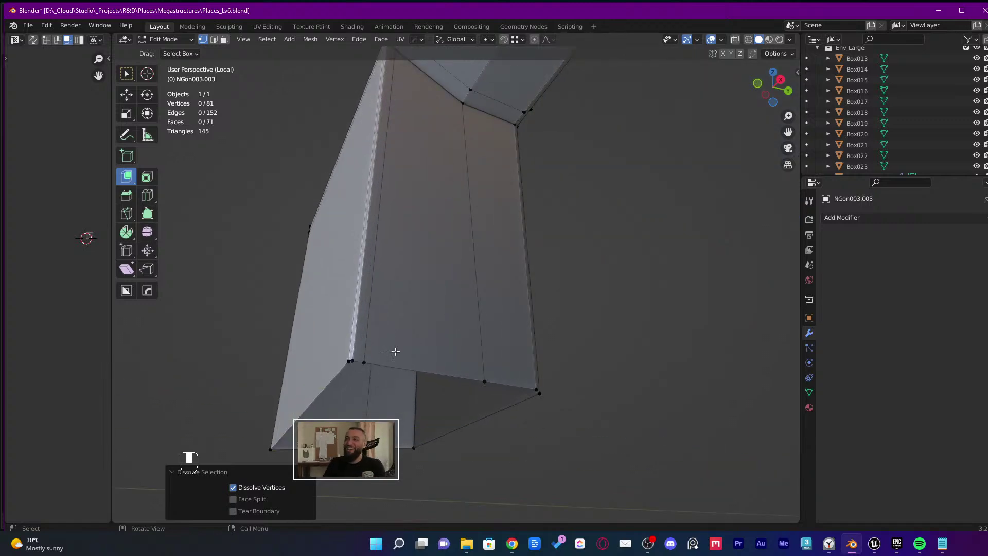
pyautogui.keyDown('shift'); pyautogui.moveTo(424, 255); pyautogui.dragTo(470, 225, button='middle'); pyautogui.keyUp('shift')
pyautogui.press('2')
pyautogui.keyDown('alt'); pyautogui.click(431, 177); pyautogui.keyUp('alt')
pyautogui.press('x')
pyautogui.hotkey('ctrl', 'x')
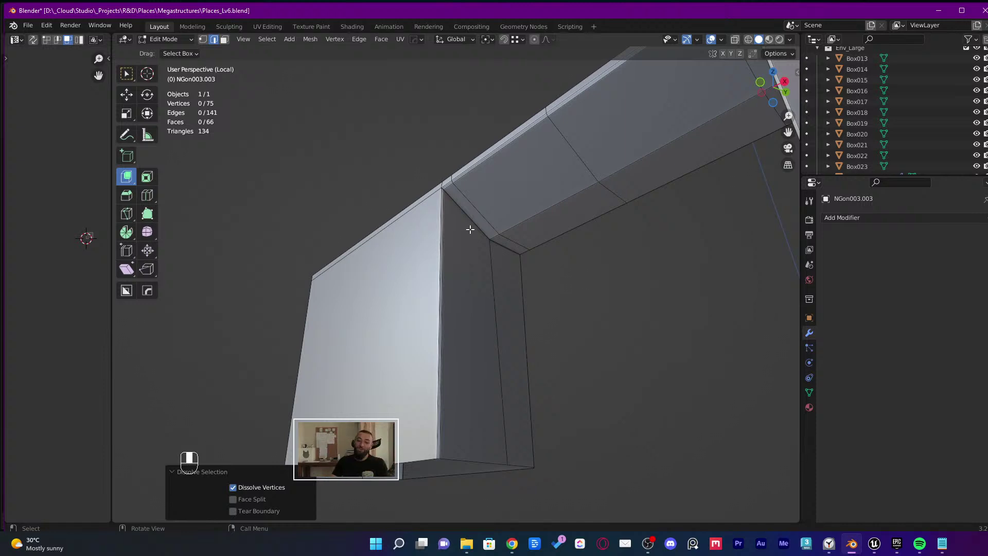
pyautogui.hotkey('ctrl', 'z')
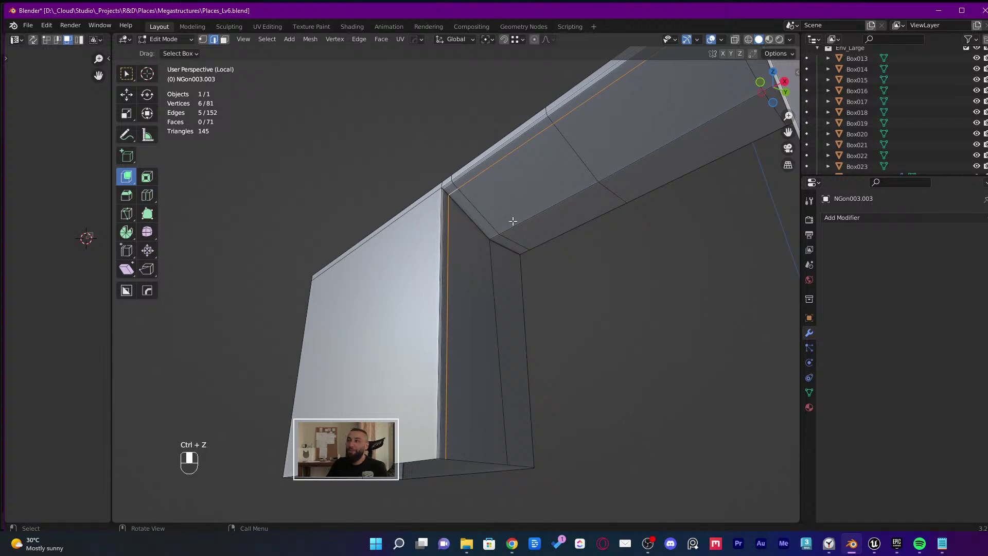
# Dissolve the corner edges with Ctrl+X, leaving the mesh at 66 faces
pyautogui.moveTo(513, 220); pyautogui.dragTo(494, 209, button='middle')
pyautogui.press('x')
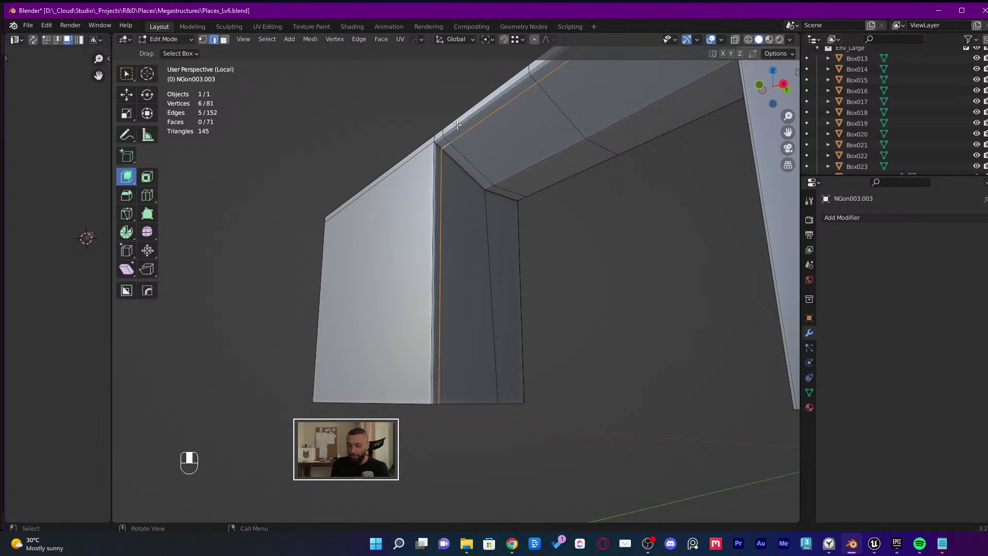
pyautogui.scroll(2, 484, 121)
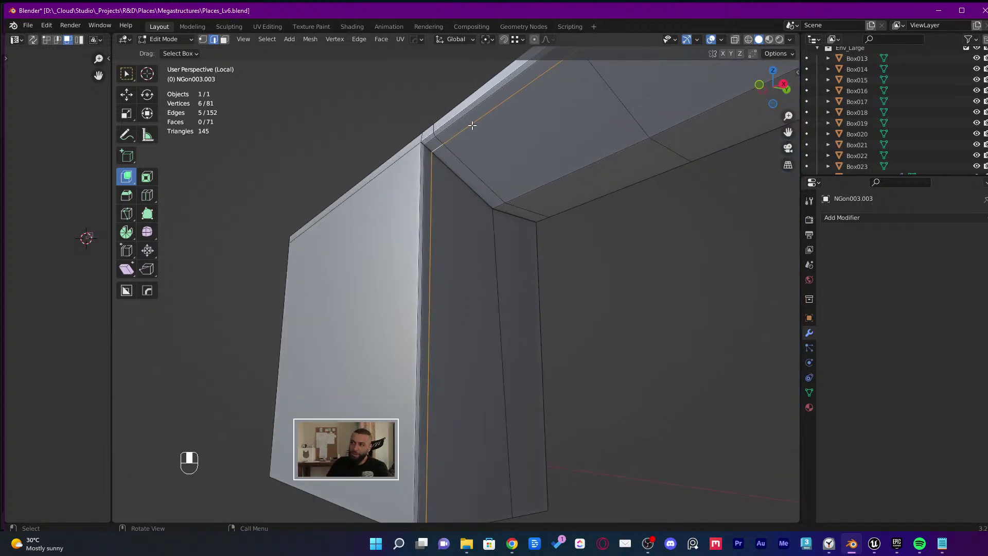
pyautogui.scroll(2, 448, 141)
pyautogui.press('1')
pyautogui.press('2')
pyautogui.scroll(-2, 463, 139)
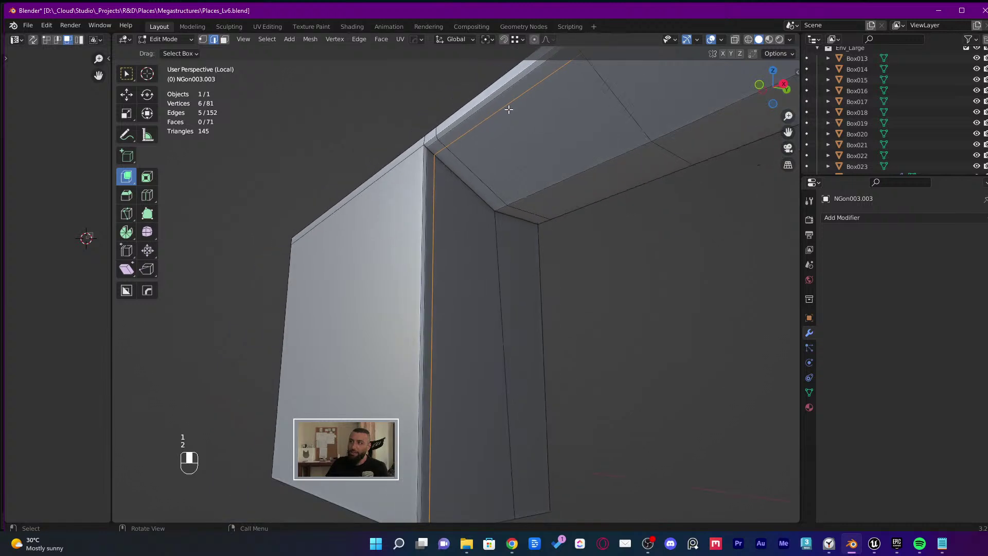
pyautogui.press('x')
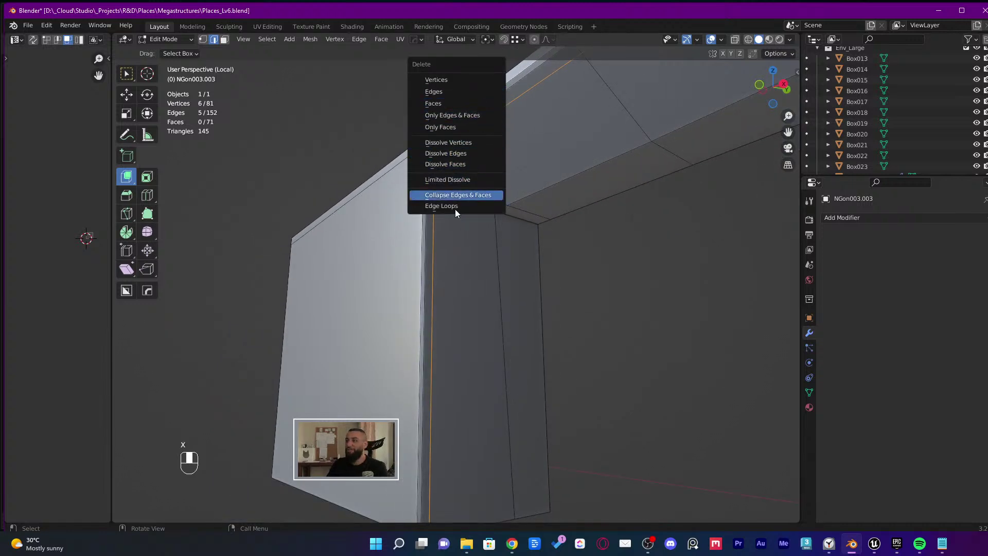
pyautogui.click(458, 153)
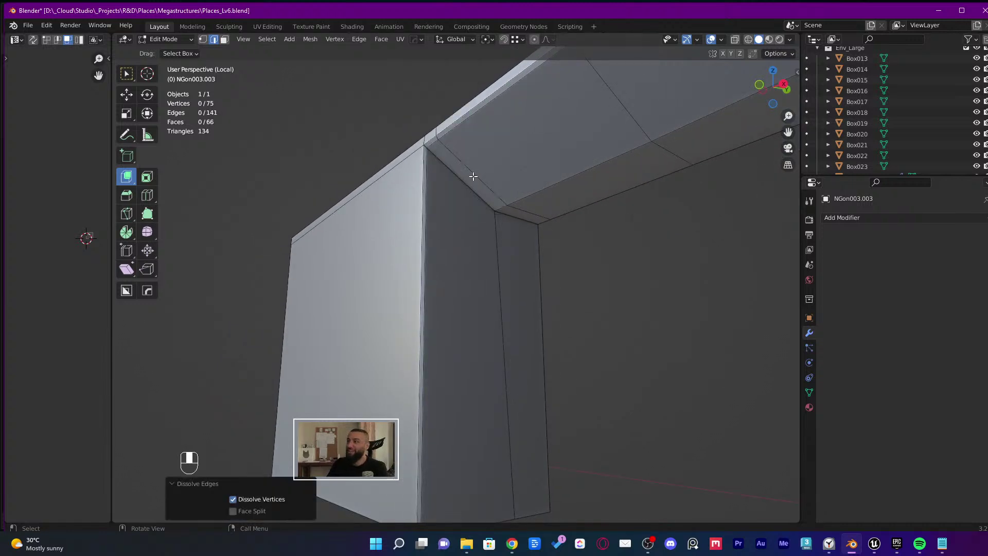
pyautogui.hotkey('ctrl', 'z')
pyautogui.hotkey('ctrl', 'x')
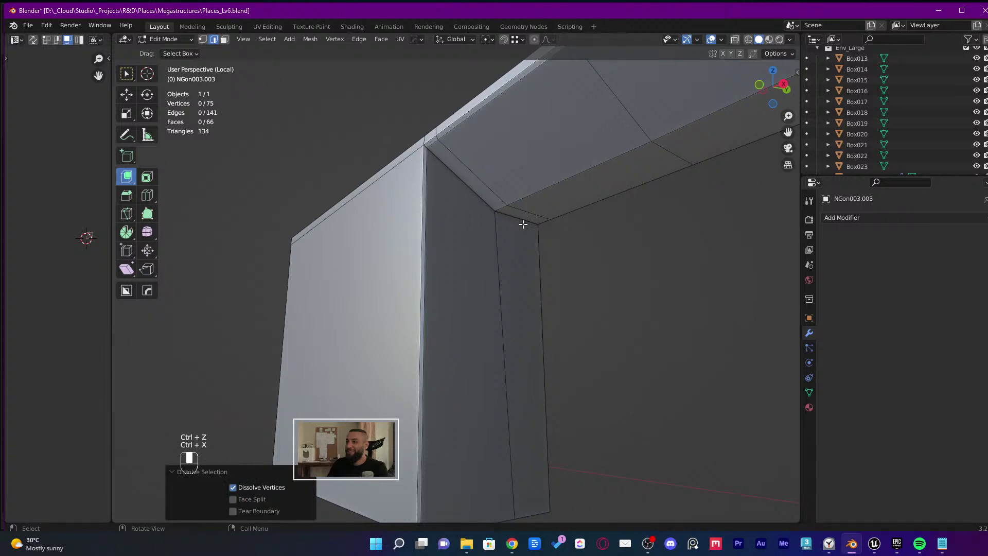
pyautogui.keyDown('shift'); pyautogui.scroll(-3, 509, 167); pyautogui.keyUp('shift')
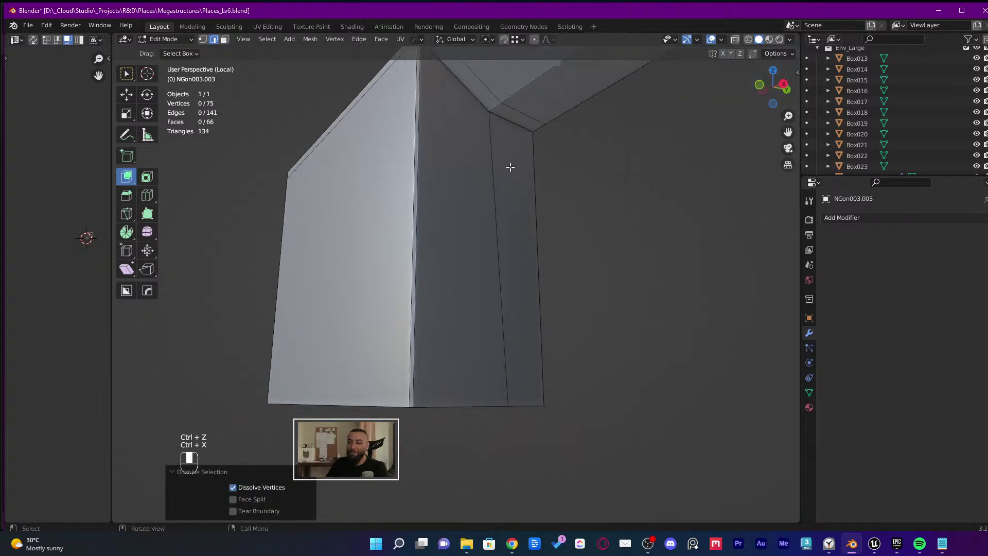
pyautogui.scroll(-3, 510, 167)
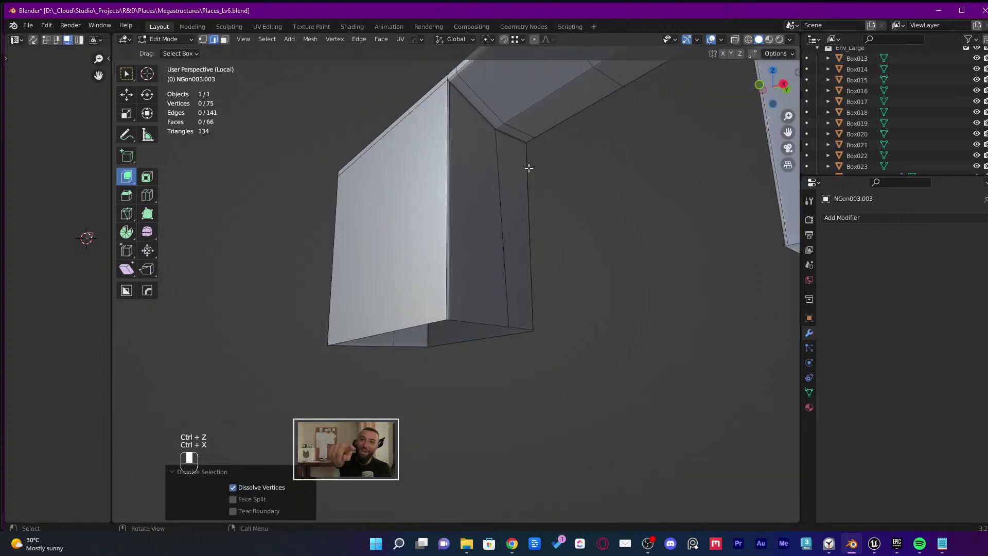
pyautogui.moveTo(528, 167); pyautogui.dragTo(586, 273, button='middle')
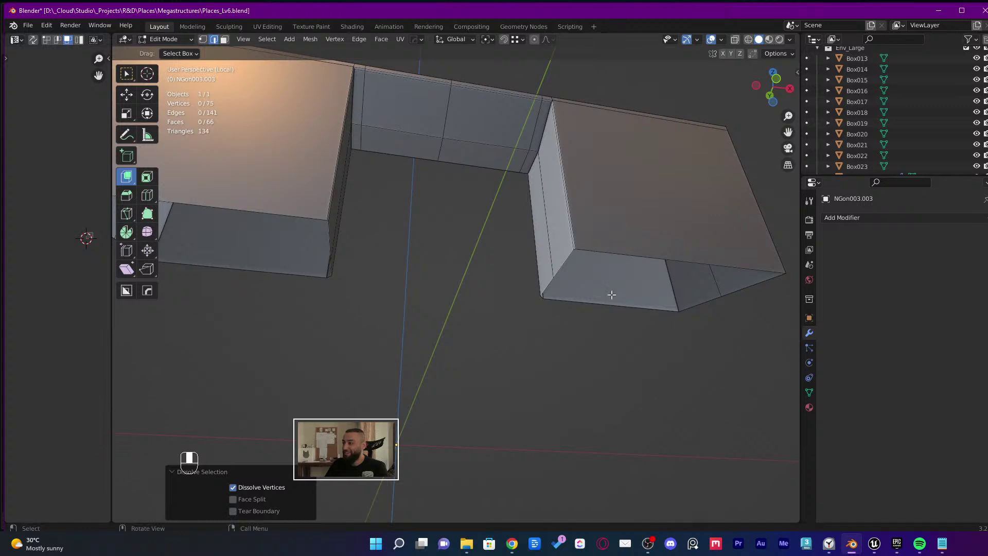
# Fill the open boundary loops of the right and left boxes with new faces
pyautogui.click(750, 287)
pyautogui.moveTo(750, 287); pyautogui.dragTo(659, 257, button='middle')
pyautogui.press('f')
pyautogui.press('f')
pyautogui.hotkey('ctrl', 'z')
pyautogui.hotkey('ctrl', 'z')
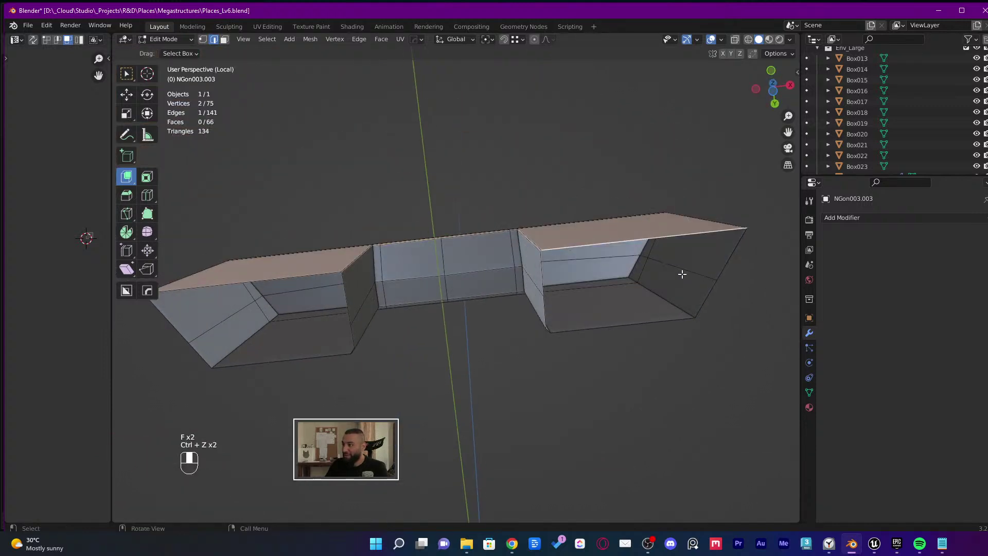
pyautogui.press('3')
pyautogui.moveTo(705, 294); pyautogui.dragTo(620, 236, button='middle')
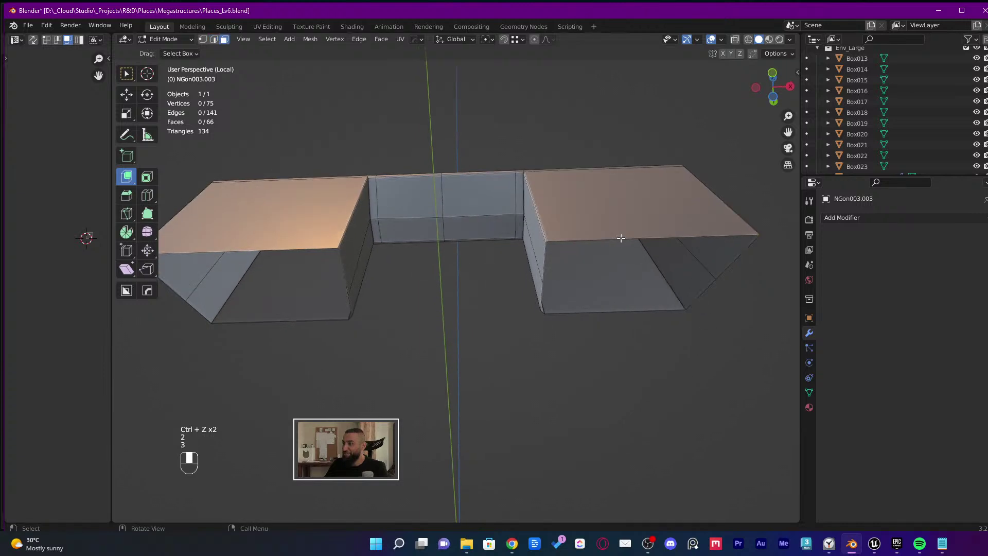
pyautogui.press('2')
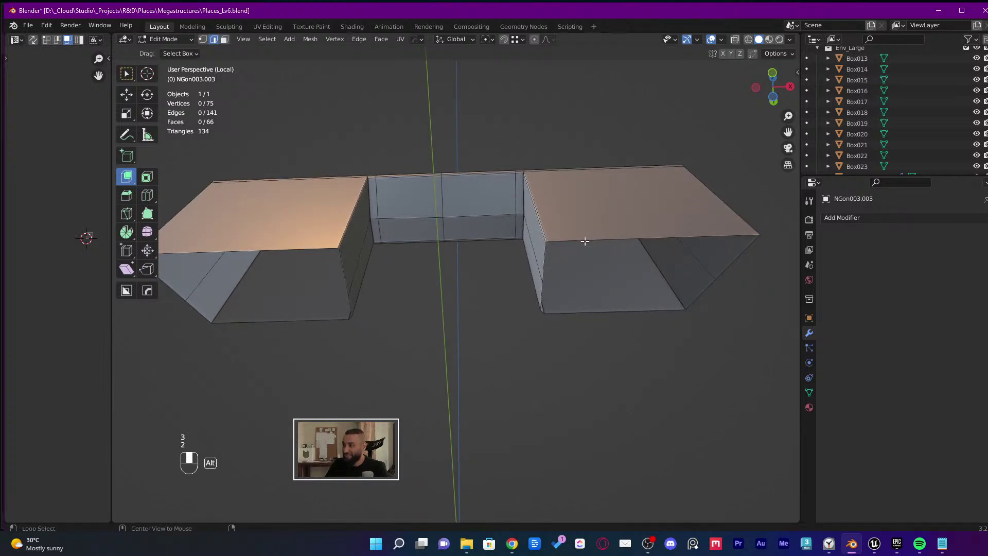
pyautogui.keyDown('alt'); pyautogui.click(585, 238); pyautogui.keyUp('alt')
pyautogui.press('f')
pyautogui.keyDown('alt'); pyautogui.click(302, 248); pyautogui.keyUp('alt')
pyautogui.press('f')
pyautogui.moveTo(303, 248); pyautogui.dragTo(573, 348, button='middle')
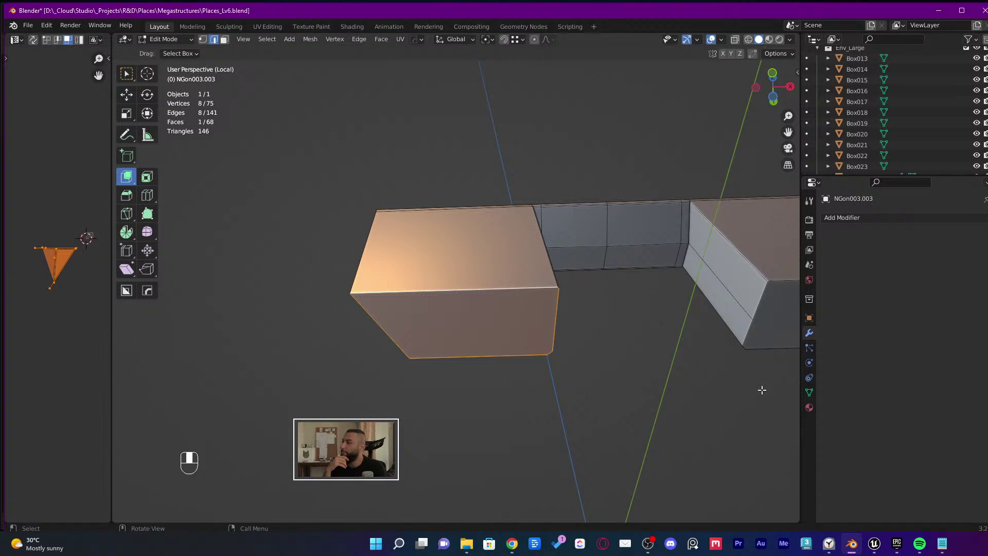
# Save Places_Lv6.blend and return to Object Mode
pyautogui.moveTo(746, 381); pyautogui.dragTo(626, 353, button='middle')
pyautogui.hotkey('ctrl', 's')
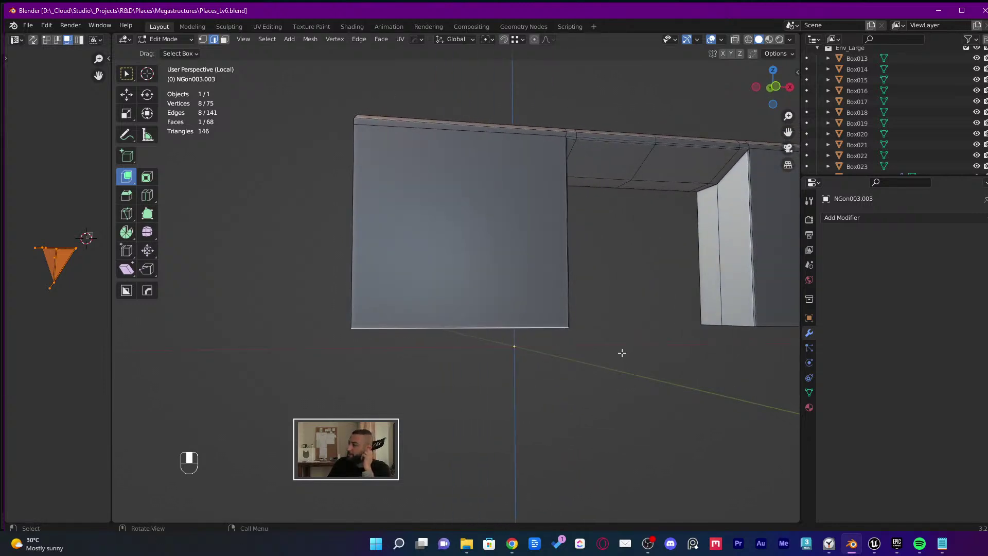
pyautogui.moveTo(626, 344)
pyautogui.mouseDown(button='middle')
pyautogui.moveTo(639, 326)
pyautogui.moveTo(626, 332)
pyautogui.mouseUp(button='middle')
pyautogui.hotkey('ctrl', 's')
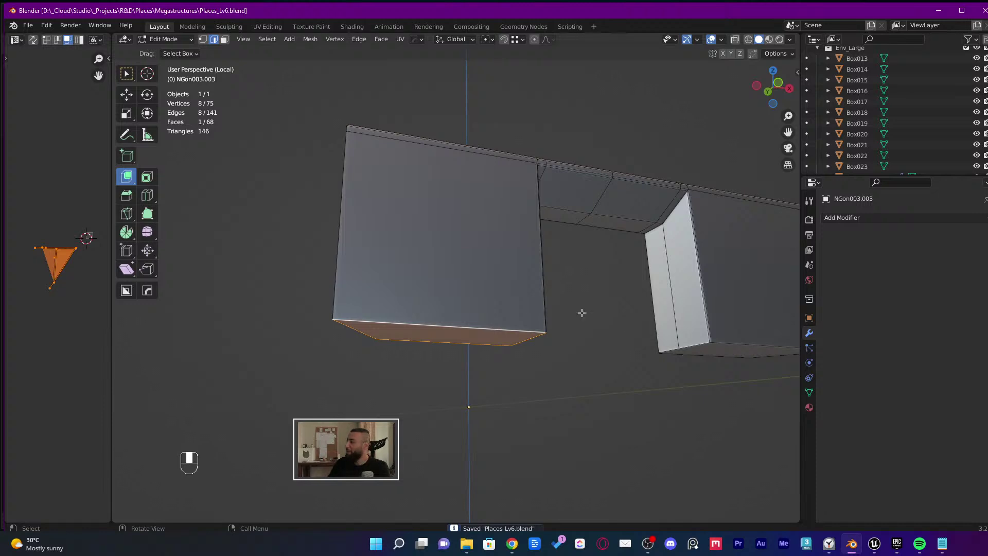
pyautogui.moveTo(505, 313); pyautogui.dragTo(485, 364, button='middle')
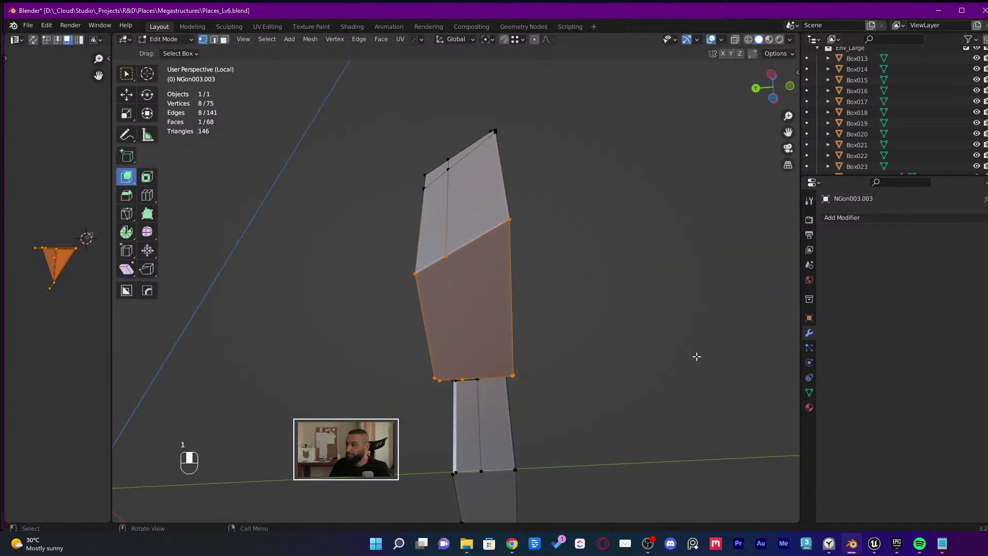
pyautogui.moveTo(571, 355); pyautogui.dragTo(531, 386, button='middle')
pyautogui.press('Tab')
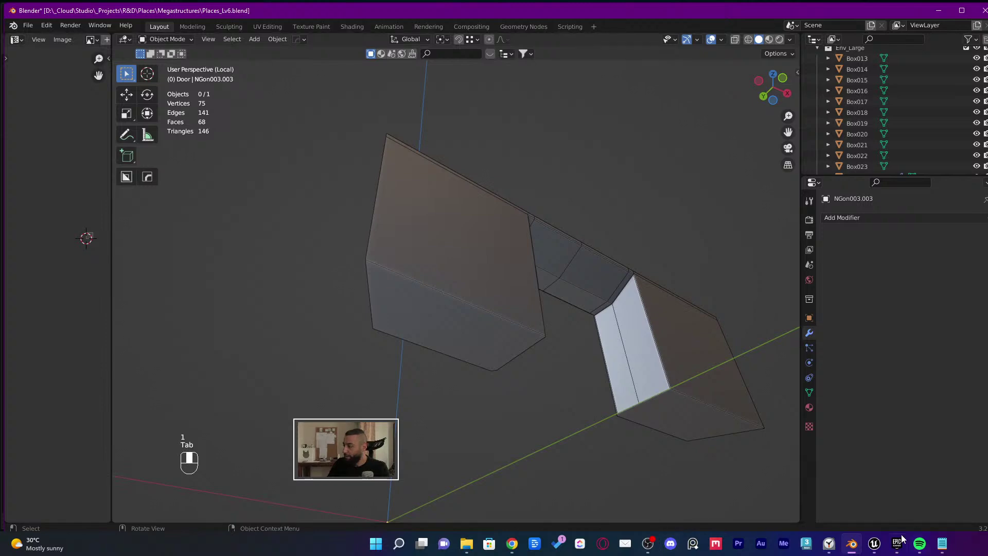
# Switch to Unreal, save the level_9 map, and browse the Content folder
pyautogui.click(874, 542)
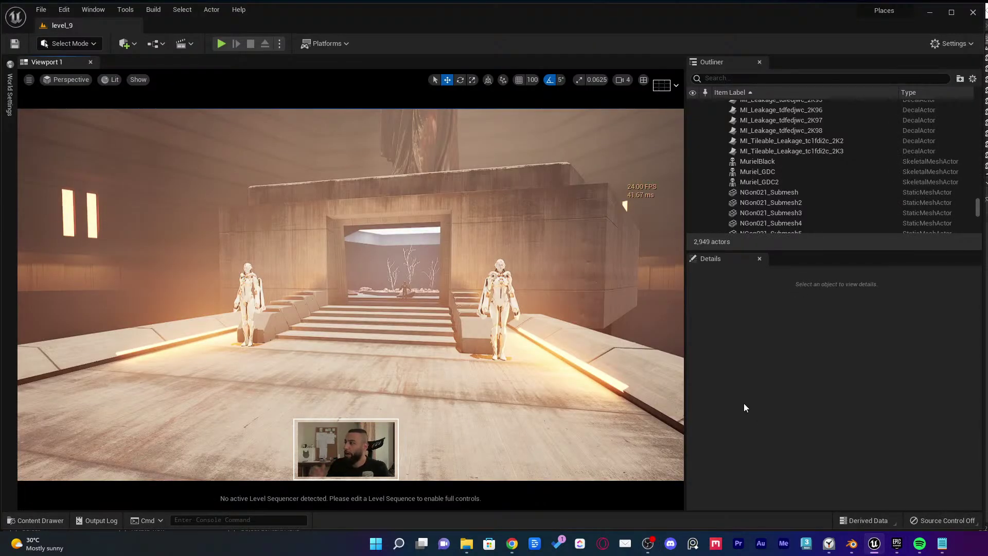
pyautogui.hotkey('ctrl', 's')
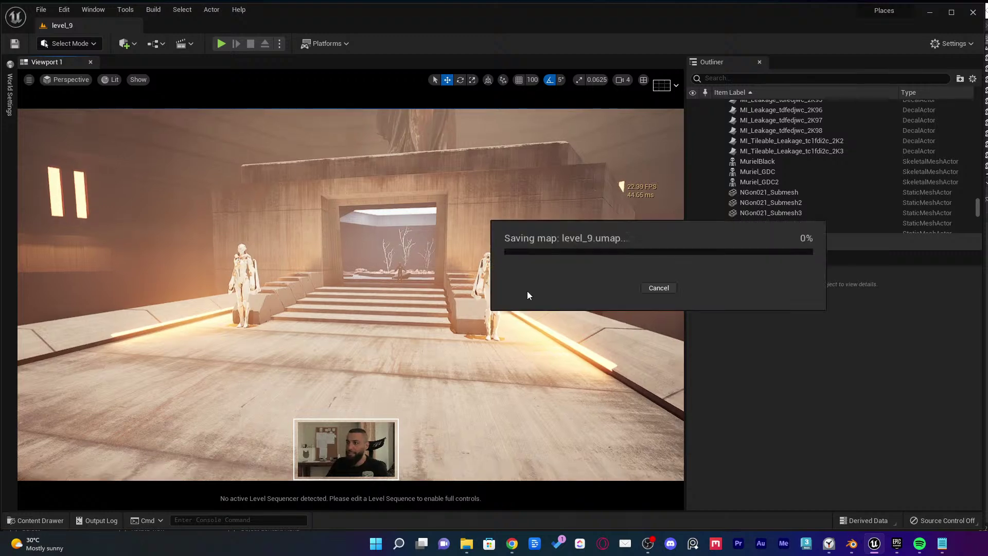
pyautogui.hotkey('ctrl', 'space')
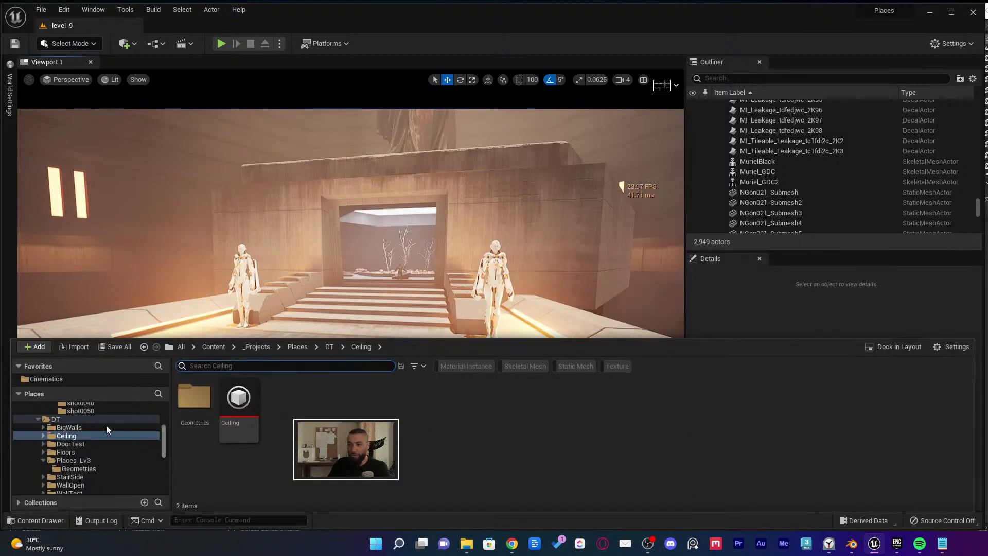
pyautogui.scroll(10, 79, 427)
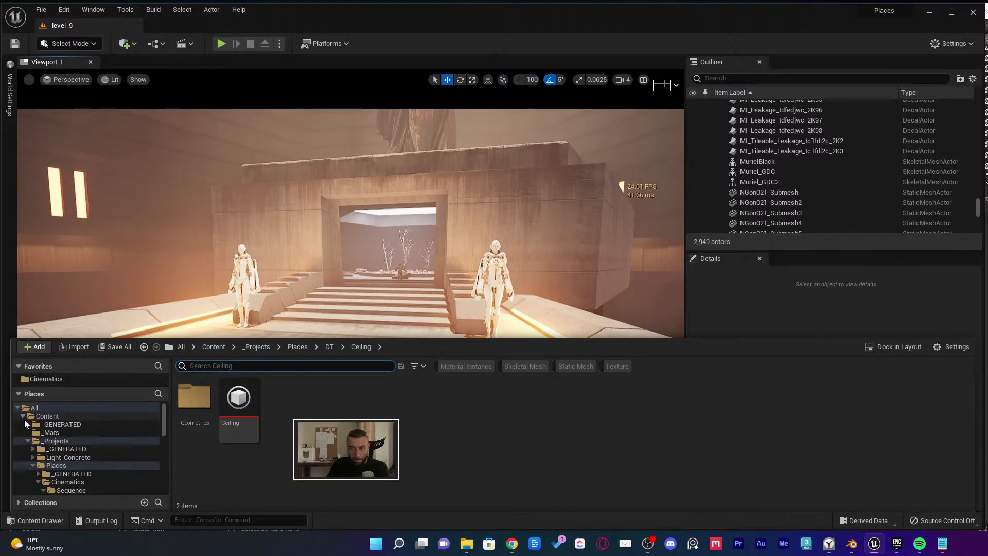
pyautogui.click(23, 418)
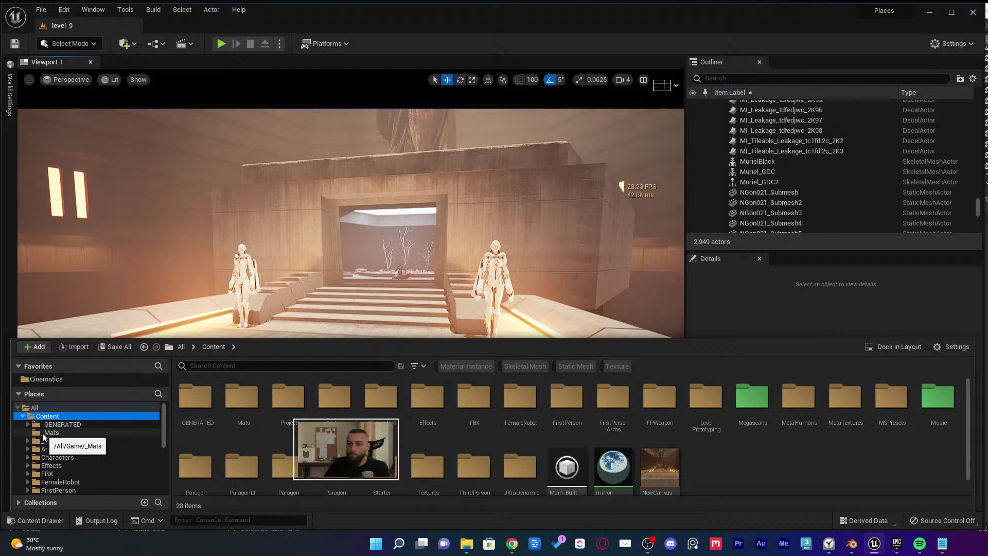
# Create a new folder named Studio inside _Projects
pyautogui.click(51, 441)
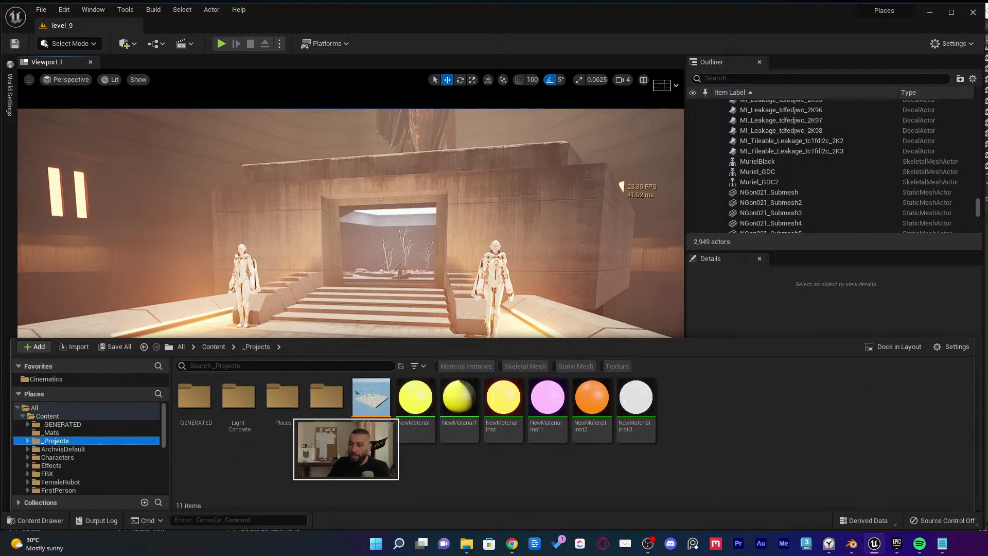
pyautogui.rightClick(370, 460)
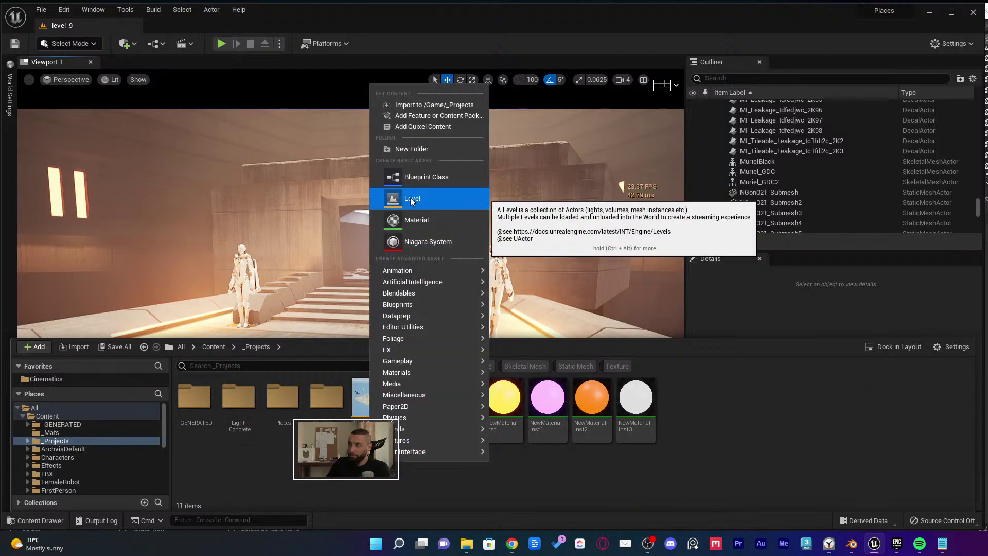
pyautogui.click(412, 149)
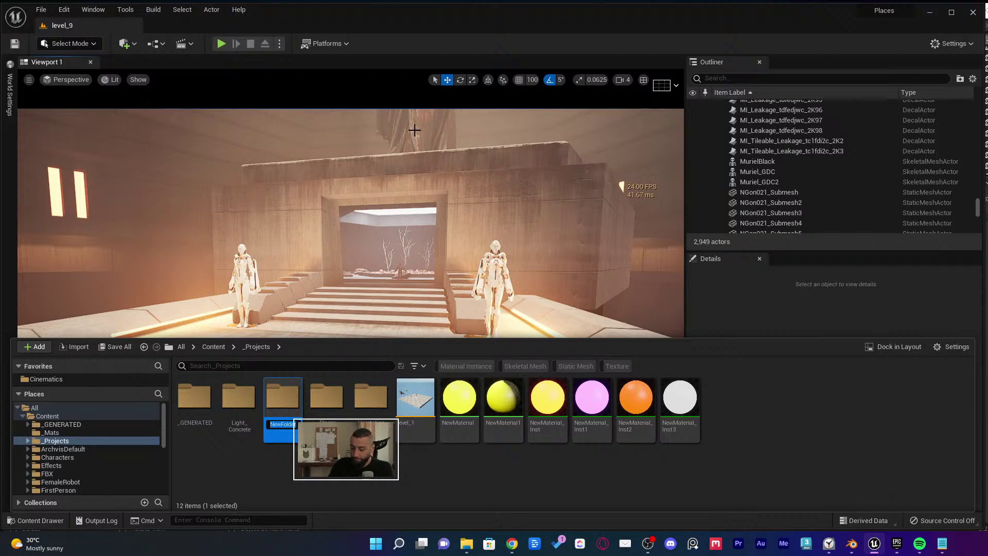
pyautogui.press('Return')
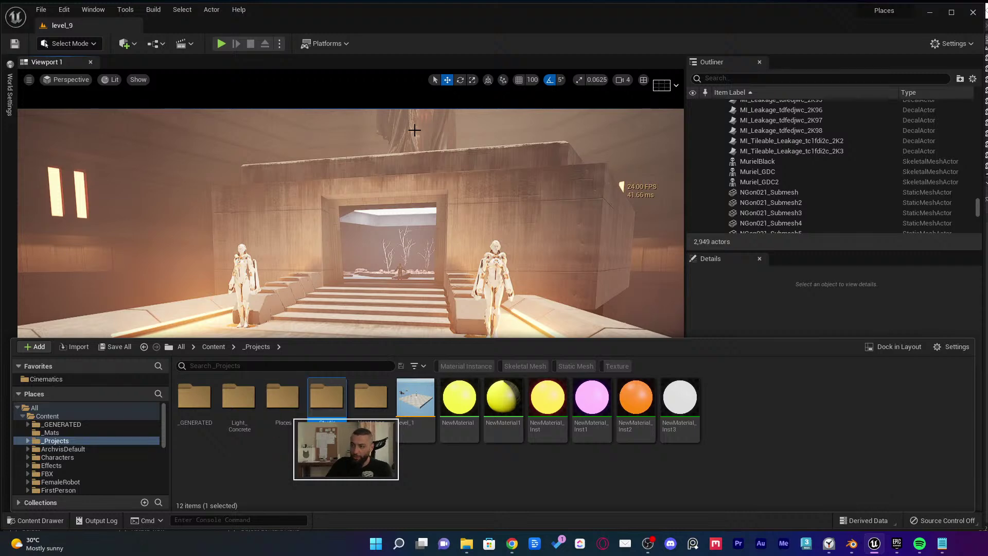
# Create a new level asset named Studio inside the Studio folder
pyautogui.doubleClick(323, 400)
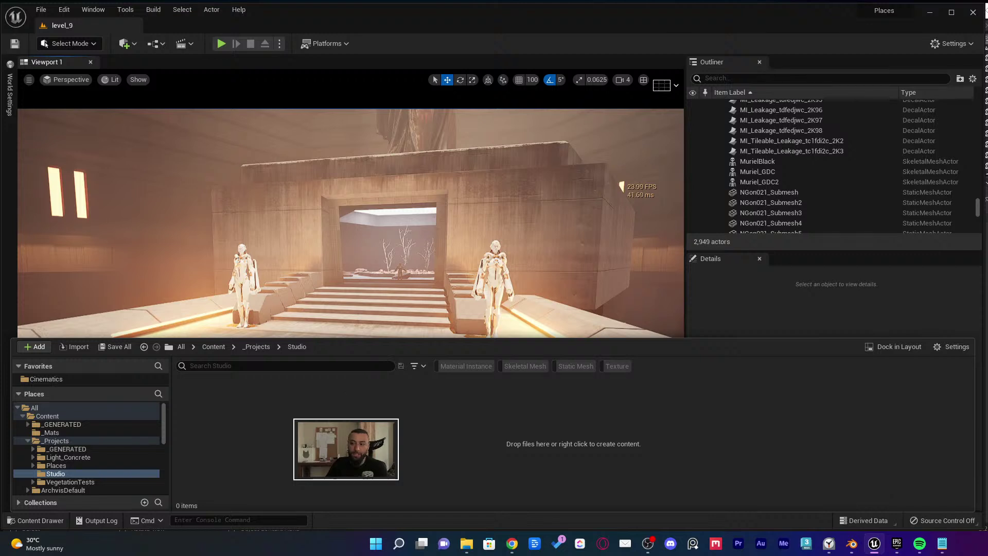
pyautogui.rightClick(323, 400)
pyautogui.click(366, 168)
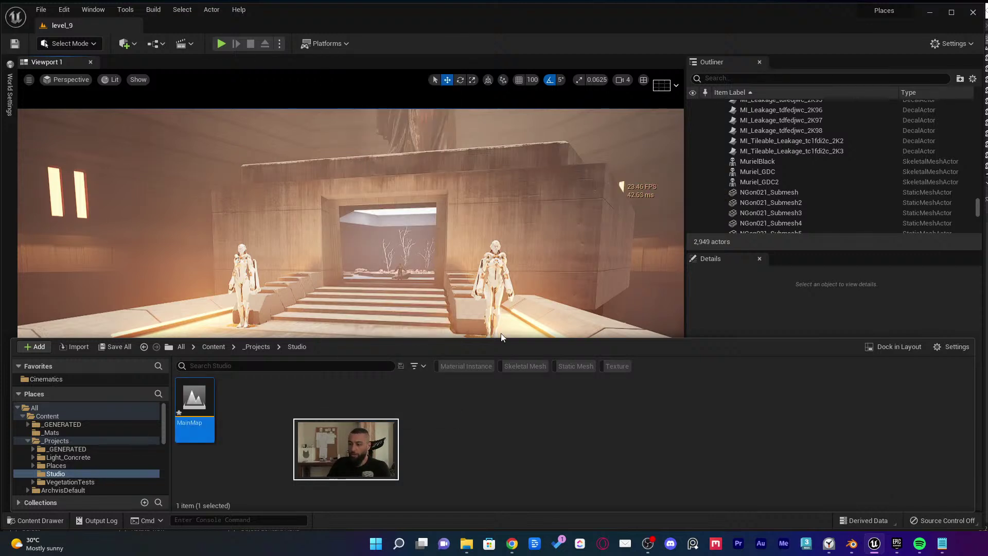
pyautogui.press('Return')
pyautogui.press('Return')
# Add a Maps folder in Studio and move the Studio map into it
pyautogui.rightClick(510, 358)
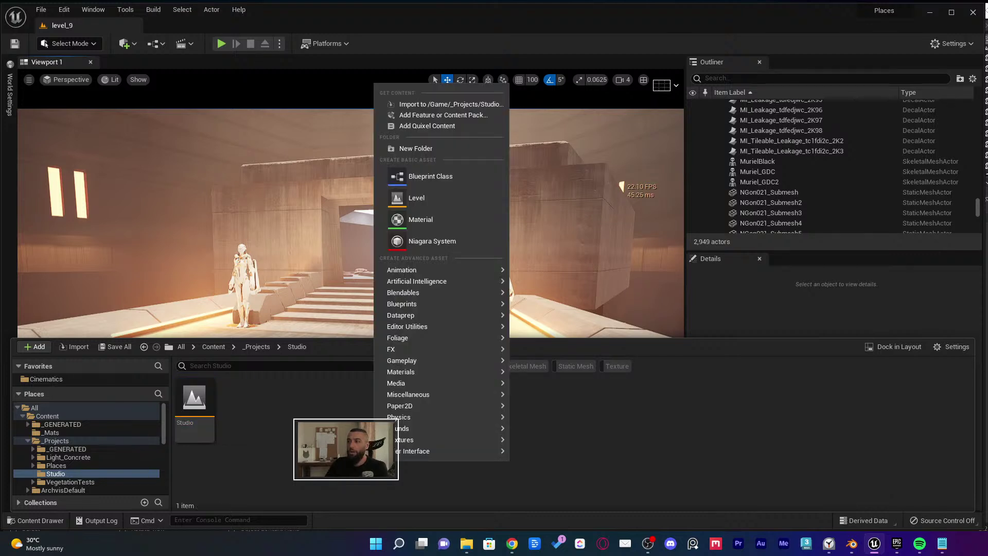
pyautogui.click(429, 175)
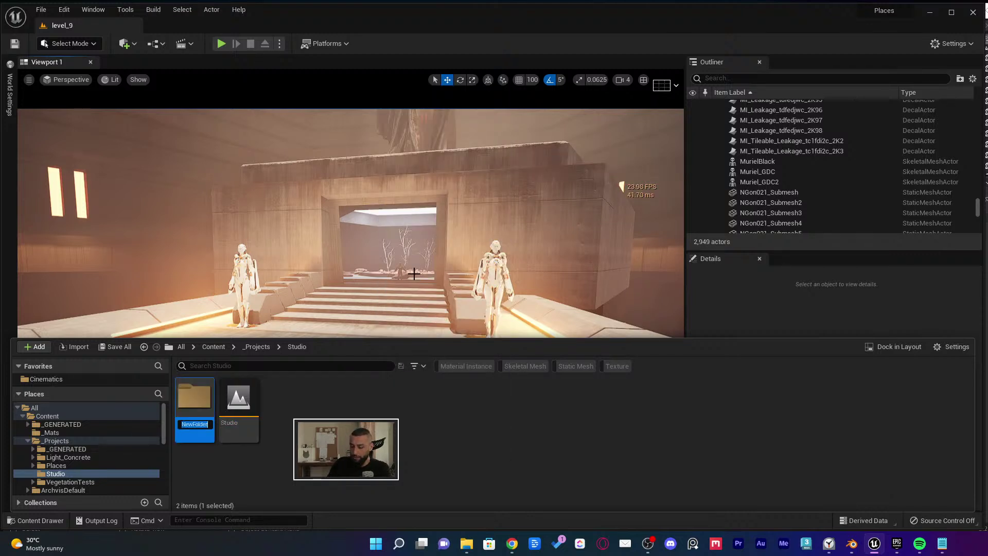
pyautogui.moveTo(239, 396); pyautogui.dragTo(196, 418)
pyautogui.click(227, 423)
# Open the empty Studio level from the Maps folder
pyautogui.doubleClick(208, 401)
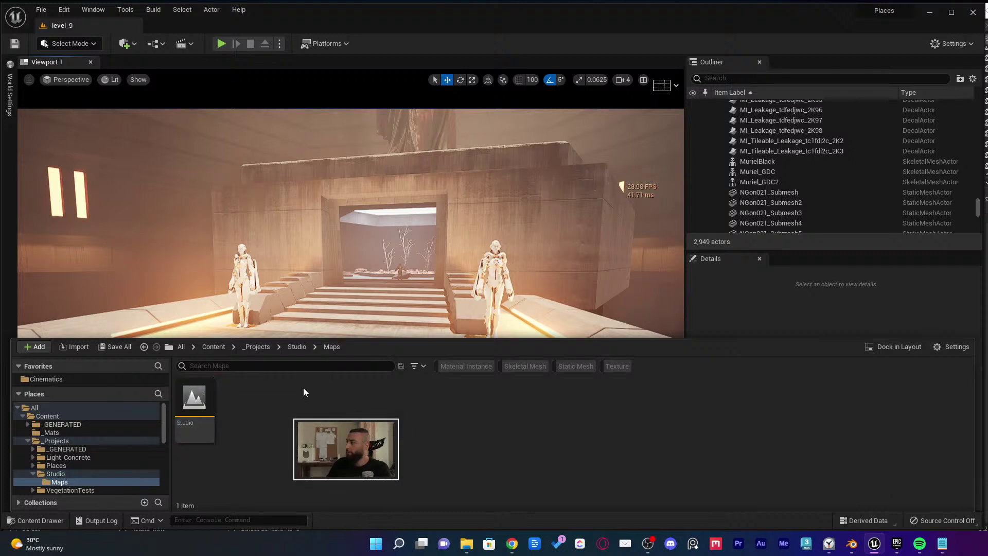
pyautogui.doubleClick(195, 397)
pyautogui.click(470, 228)
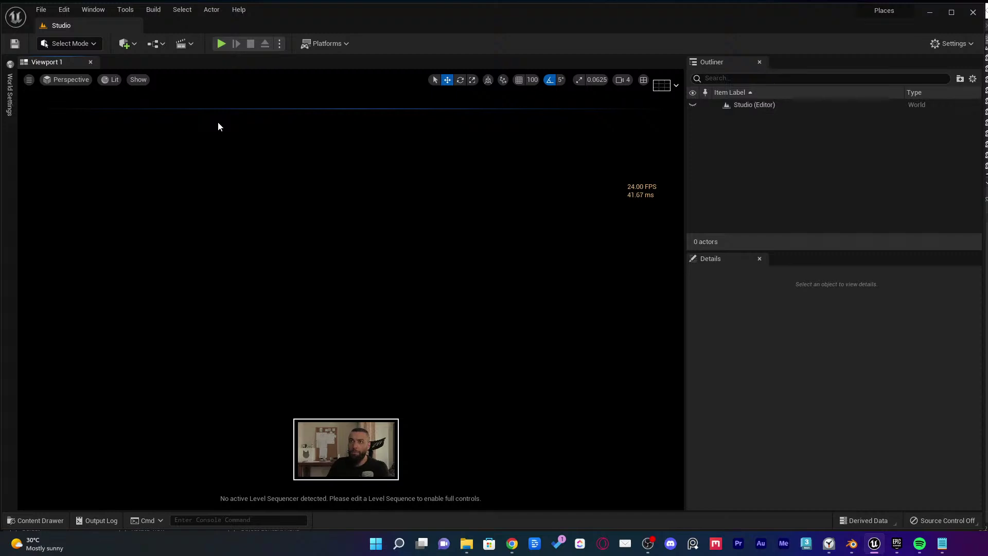
# In Modeling Mode, place a rectangle plane with width and depth 1000
pyautogui.hotkey('shift', '5')
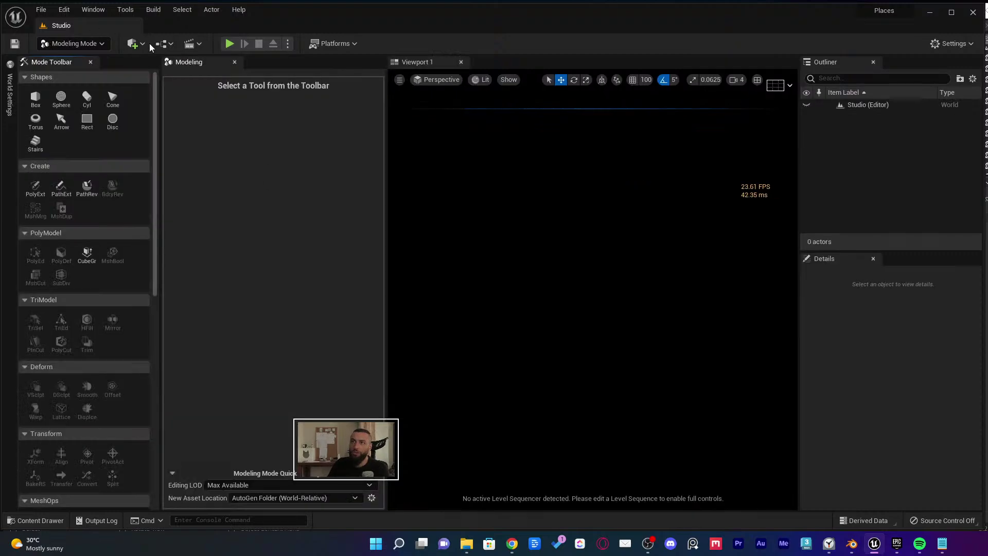
pyautogui.click(84, 129)
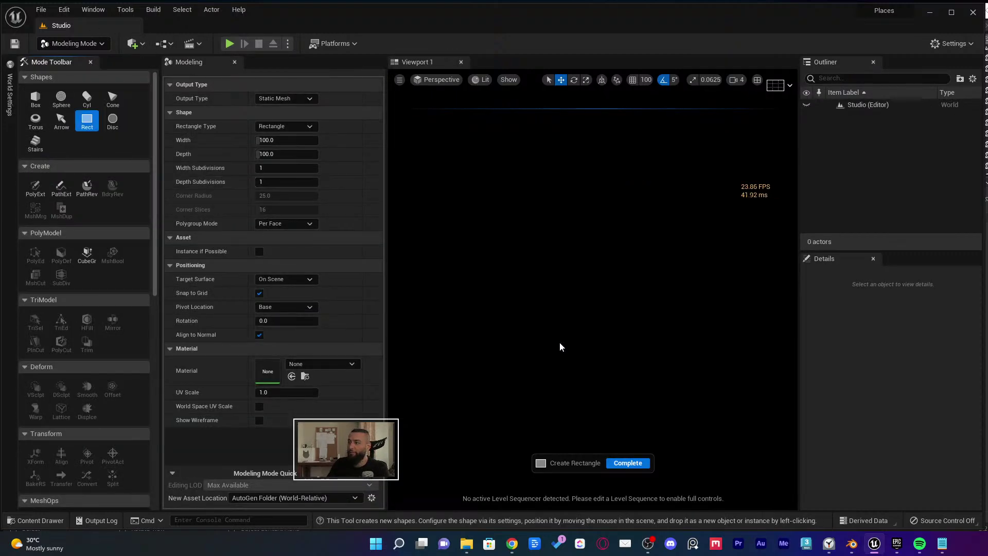
pyautogui.click(566, 391)
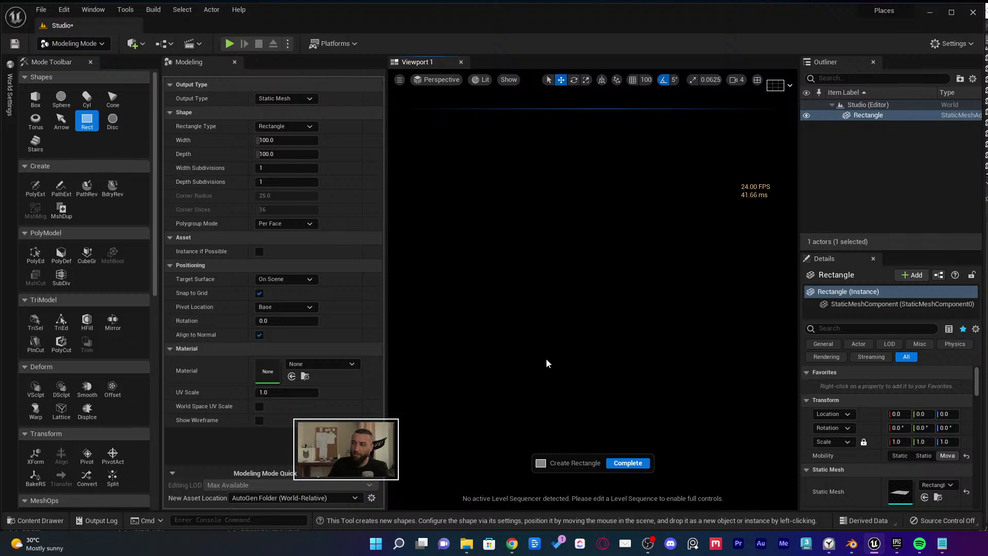
pyautogui.click(278, 140)
pyautogui.click(271, 140)
pyautogui.write('0')
pyautogui.press('Tab')
pyautogui.write('1000.0')
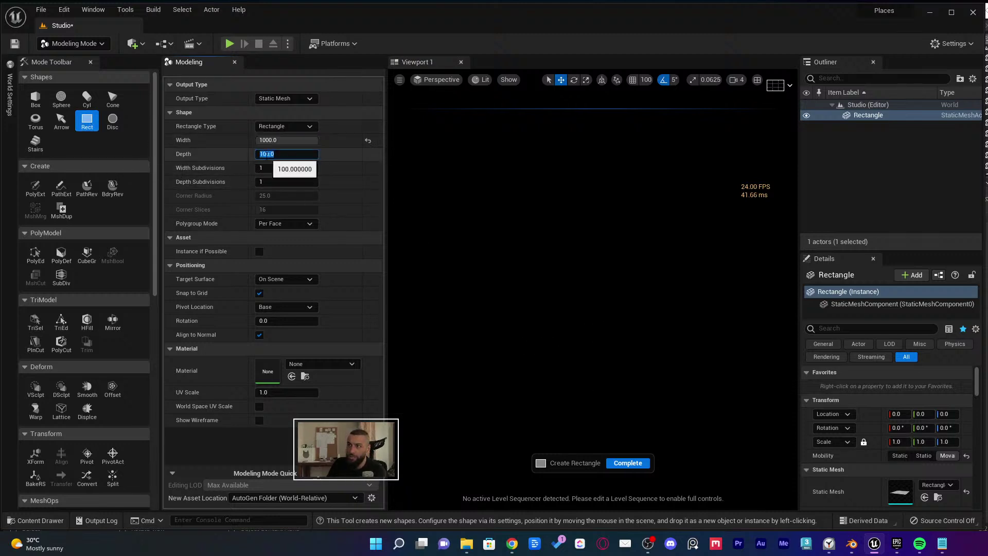
pyautogui.press('Return')
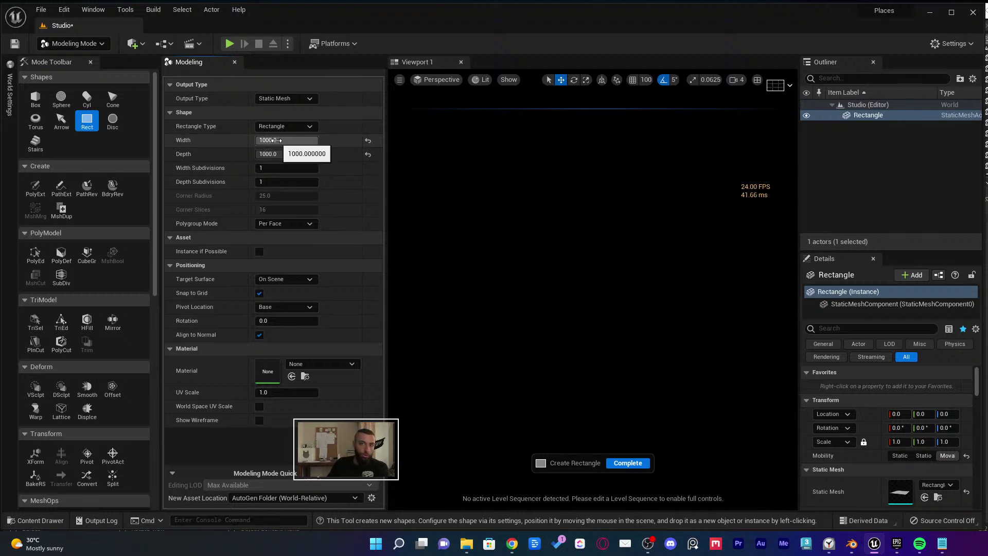
pyautogui.click(481, 318)
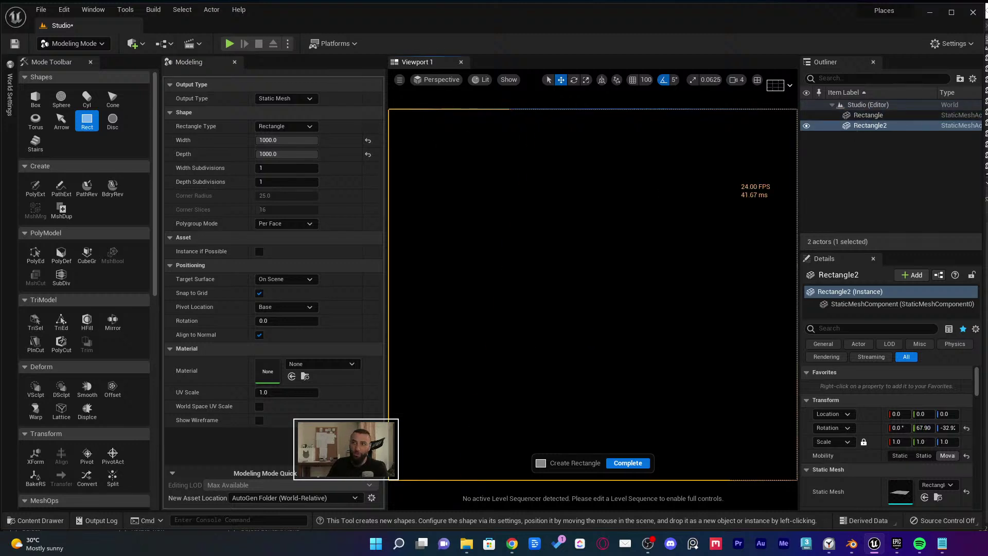
# Place a default Box, accept it, and return to Select Mode
pyautogui.click(41, 103)
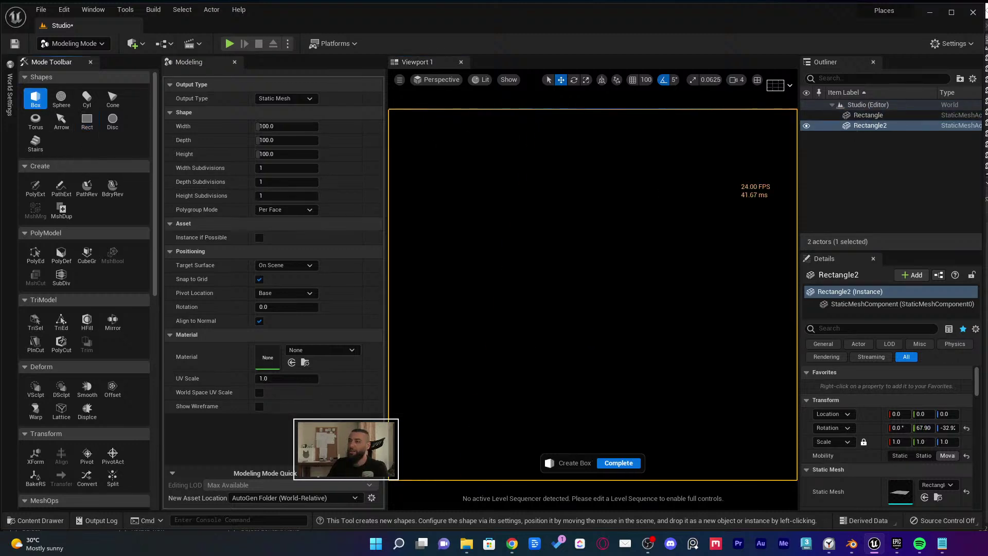
pyautogui.click(535, 319)
pyautogui.moveTo(535, 319); pyautogui.dragTo(561, 280, button='right')
pyautogui.click(618, 462)
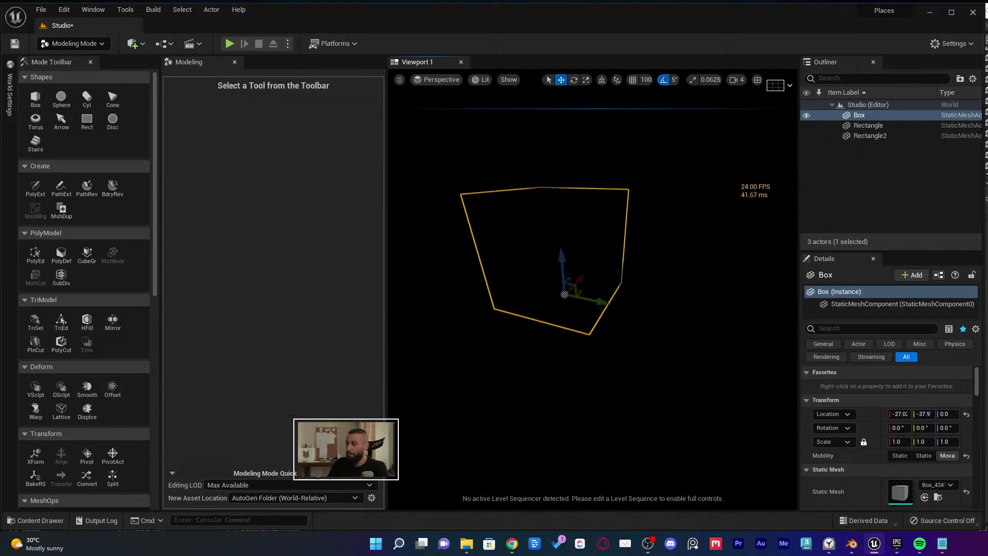
pyautogui.hotkey('shift', '1')
pyautogui.click(772, 128)
# Delete the extra Rectangle and set the Box's Y location to 0
pyautogui.press('Delete')
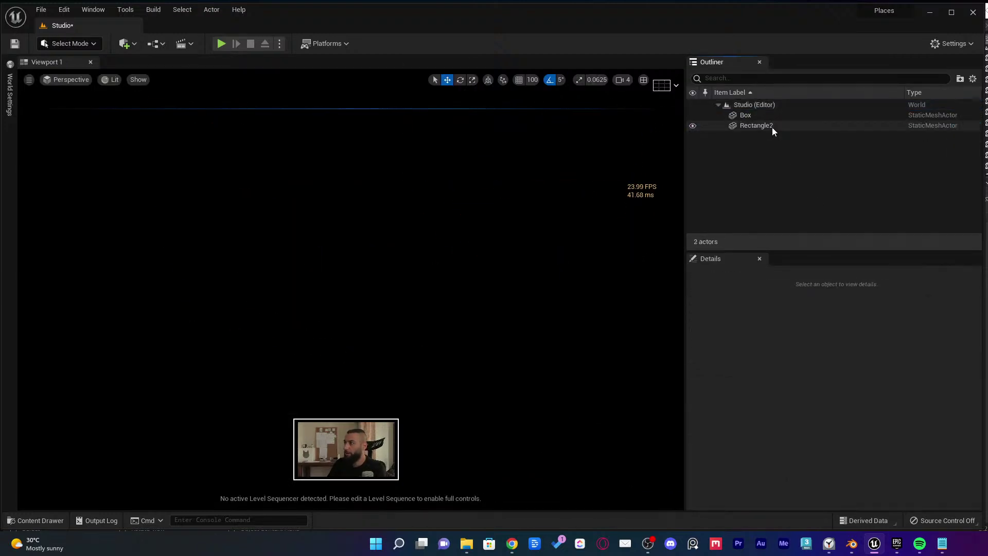
pyautogui.click(771, 126)
pyautogui.click(773, 115)
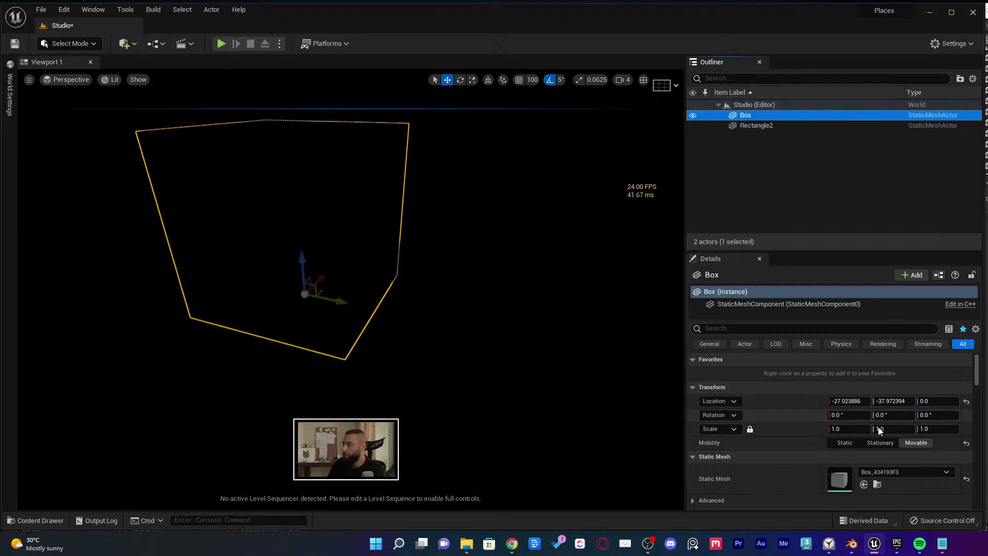
pyautogui.click(892, 400)
pyautogui.write('0')
pyautogui.press('Return')
pyautogui.press('Escape')
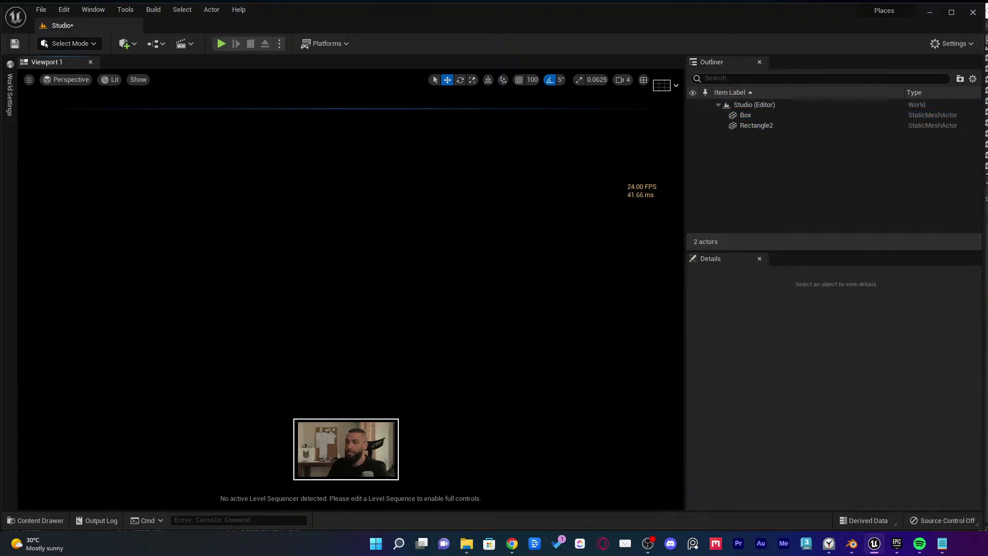
# Add a Rect Light from Quickly Add > Lights and move it toward the box
pyautogui.click(126, 47)
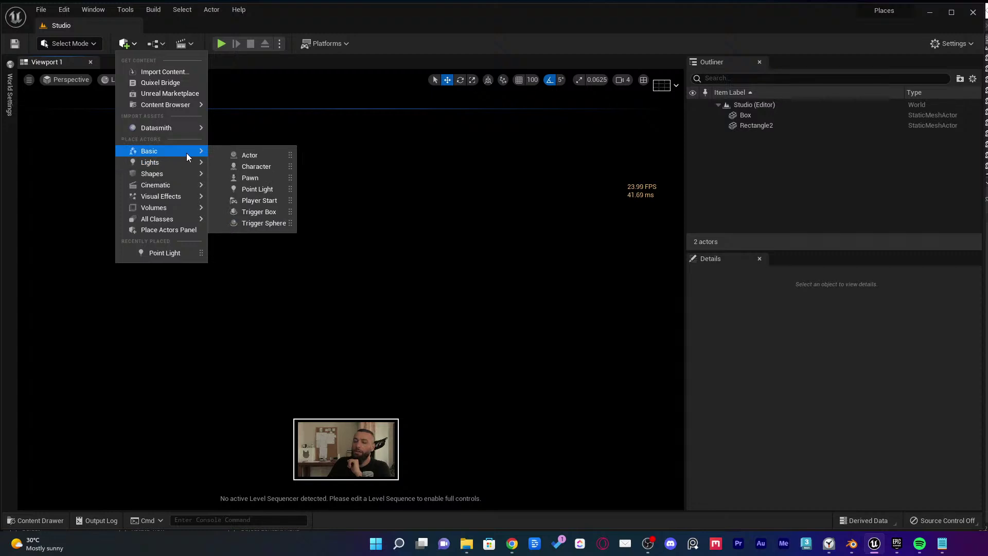
pyautogui.moveTo(189, 163)
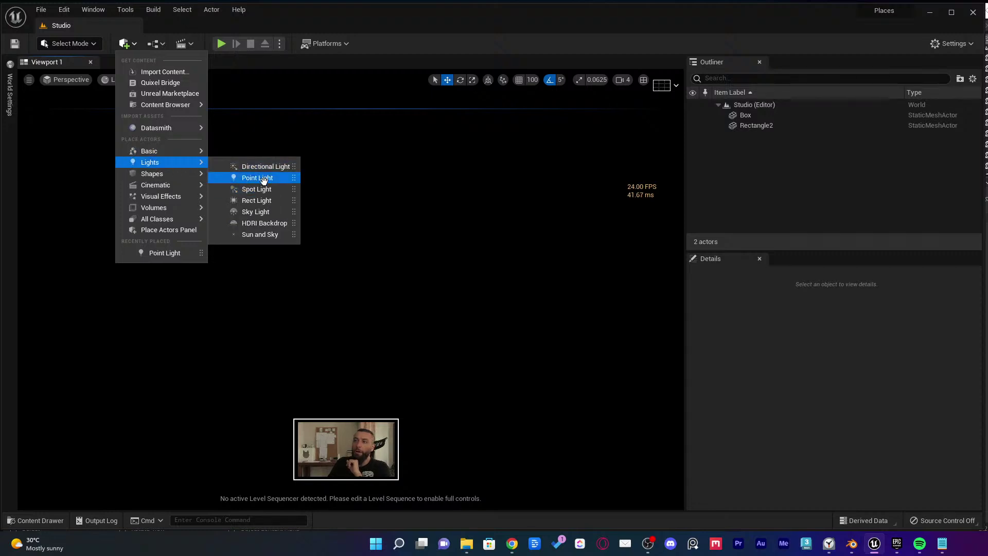
pyautogui.moveTo(255, 200); pyautogui.dragTo(507, 398)
pyautogui.scroll(-5, 507, 398)
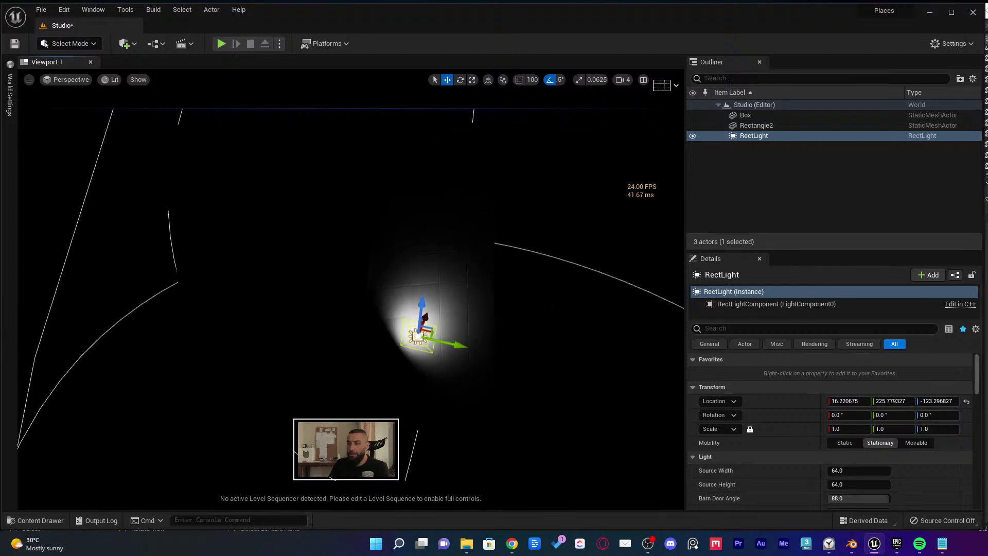
pyautogui.keyDown('alt'); pyautogui.moveTo(517, 327); pyautogui.dragTo(517, 327); pyautogui.keyUp('alt')
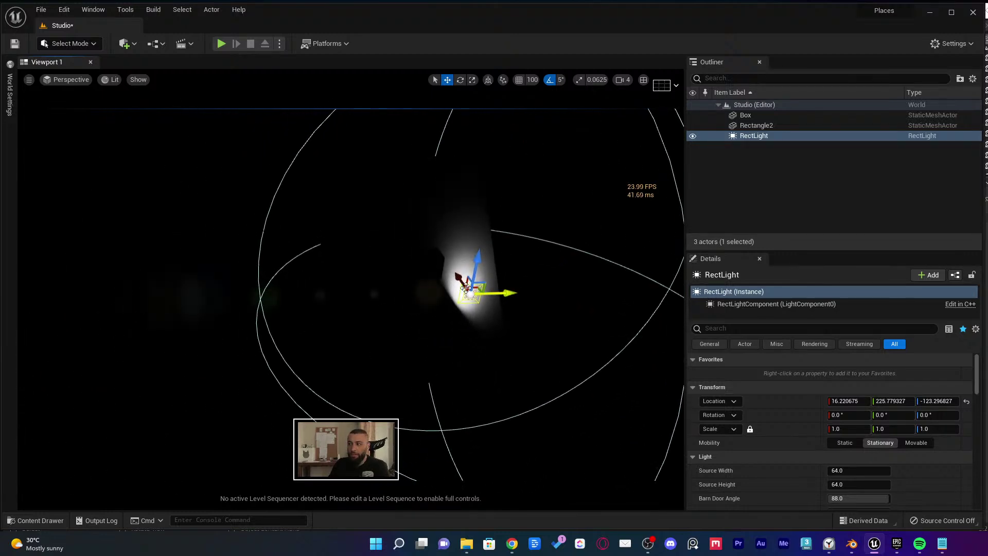
pyautogui.moveTo(456, 279); pyautogui.dragTo(517, 354)
pyautogui.press('f')
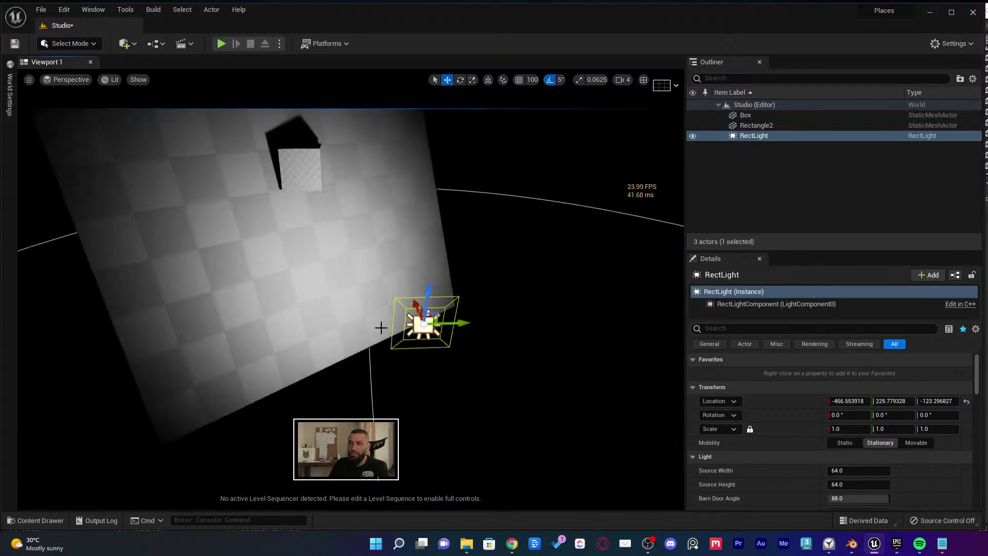
# Reset Rectangle2's rotation to zero so the floor plane lies flat
pyautogui.keyDown('alt'); pyautogui.moveTo(448, 341); pyautogui.dragTo(447, 340); pyautogui.keyUp('alt')
pyautogui.keyDown('alt'); pyautogui.moveTo(506, 322); pyautogui.dragTo(506, 322); pyautogui.keyUp('alt')
pyautogui.click(505, 322)
pyautogui.click(966, 415)
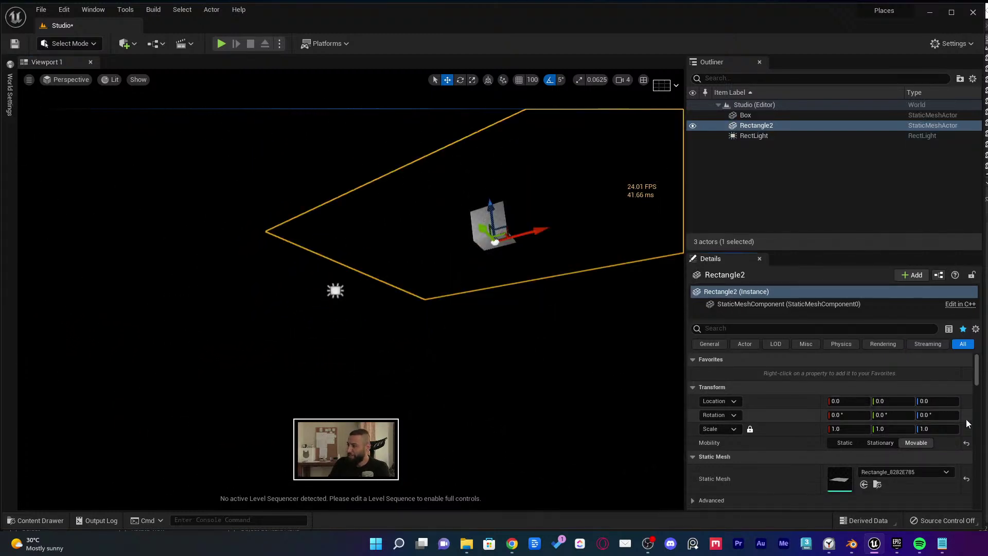
pyautogui.keyDown('alt'); pyautogui.moveTo(589, 320); pyautogui.dragTo(589, 320); pyautogui.keyUp('alt')
# Raise the RectLight above the floor and position it over the box
pyautogui.click(445, 200)
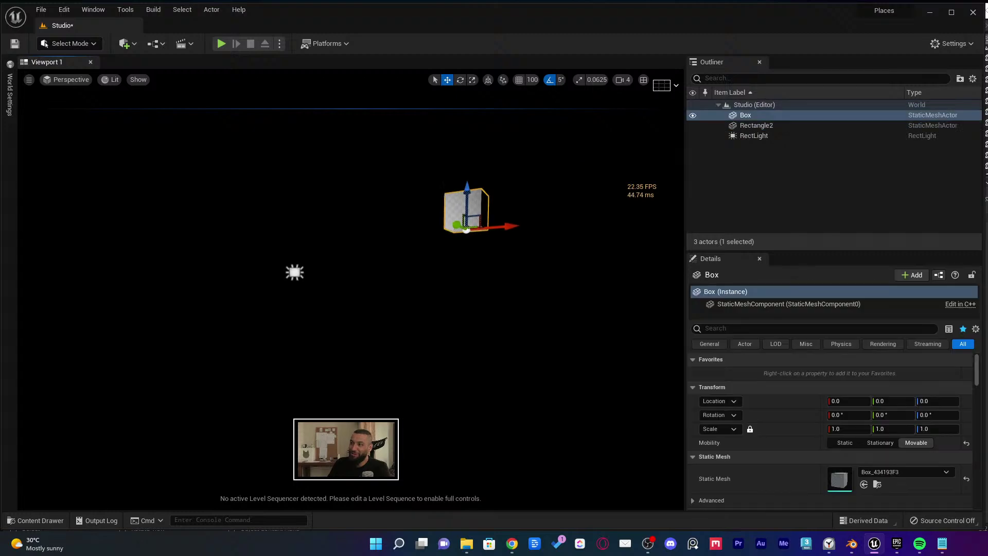
pyautogui.keyDown('alt'); pyautogui.moveTo(445, 200); pyautogui.dragTo(445, 200); pyautogui.keyUp('alt')
pyautogui.moveTo(449, 349); pyautogui.dragTo(453, 315)
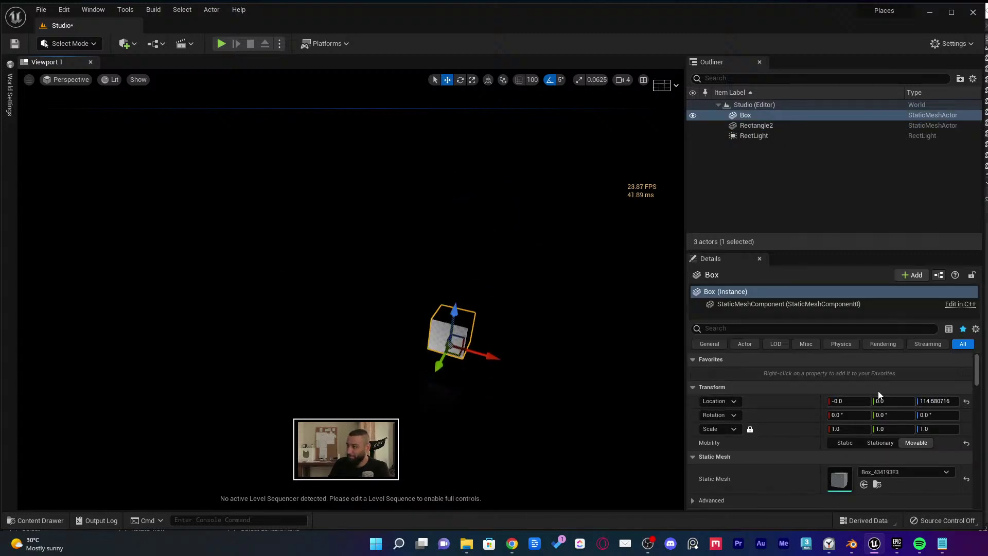
pyautogui.hotkey('ctrl', 'z')
pyautogui.click(753, 135)
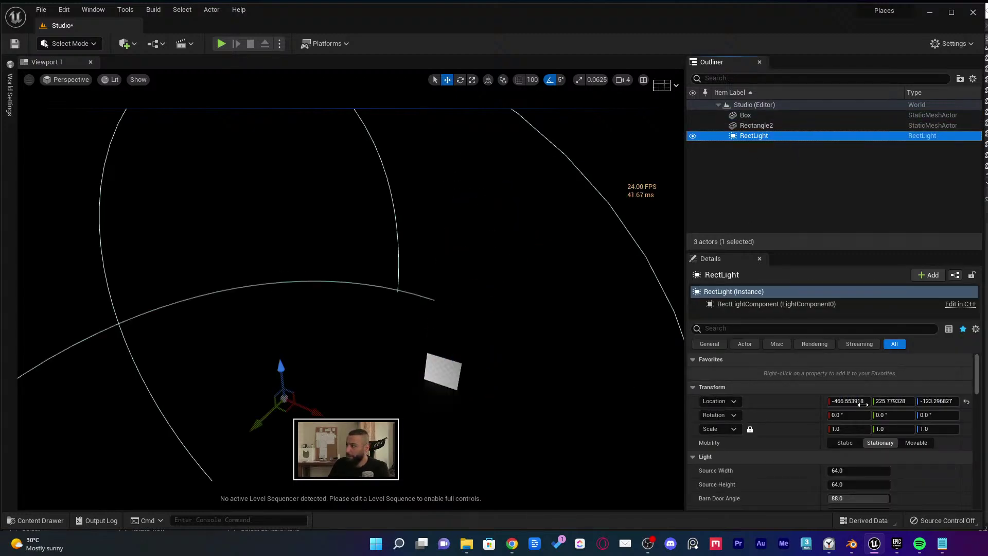
pyautogui.moveTo(285, 369); pyautogui.dragTo(395, 280)
pyautogui.moveTo(394, 280); pyautogui.dragTo(396, 281, button='right')
pyautogui.moveTo(241, 191); pyautogui.dragTo(257, 190)
pyautogui.moveTo(310, 187); pyautogui.dragTo(324, 196, button='right')
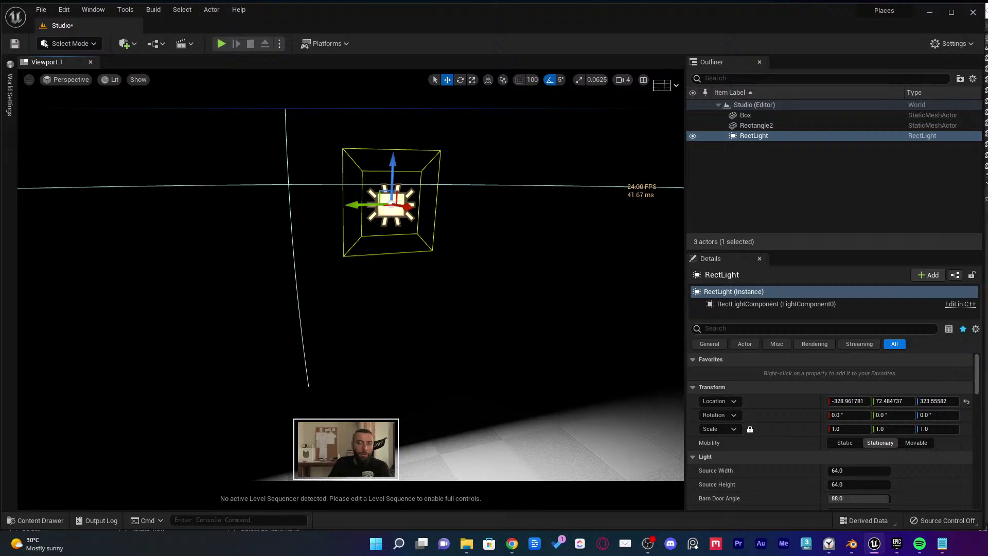
# Fly the viewport camera around the lit box to inspect its shadow
pyautogui.moveTo(428, 241); pyautogui.dragTo(520, 331, button='right')
pyautogui.scroll(6, 520, 330)
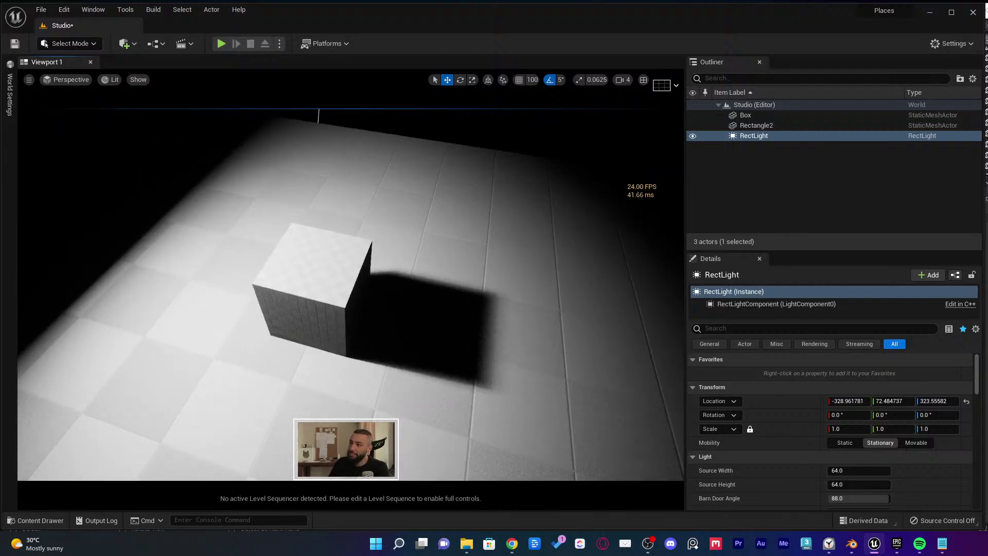
pyautogui.scroll(-5, 511, 317)
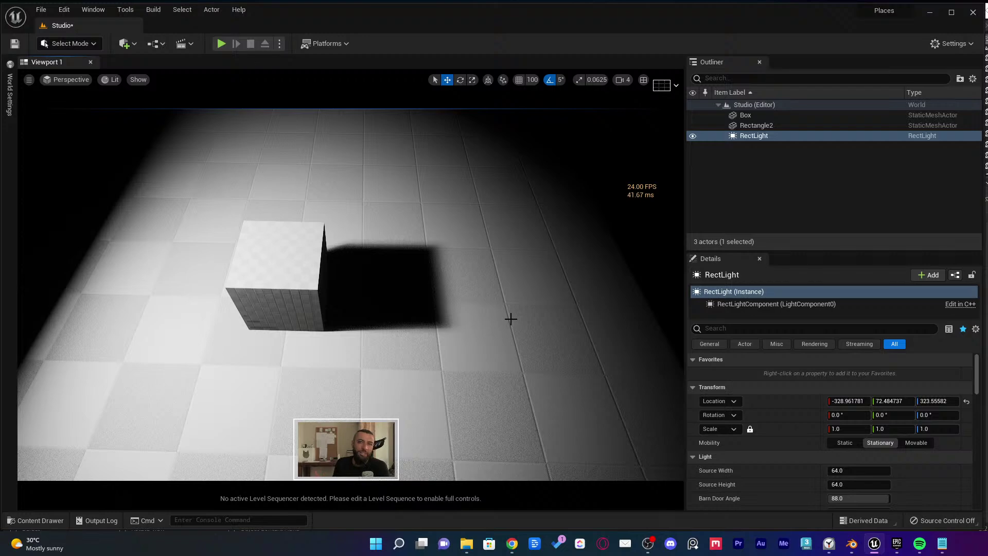
pyautogui.press('s')
pyautogui.moveTo(491, 278); pyautogui.dragTo(417, 305, button='right')
pyautogui.press('w')
pyautogui.press('w')
pyautogui.press('s')
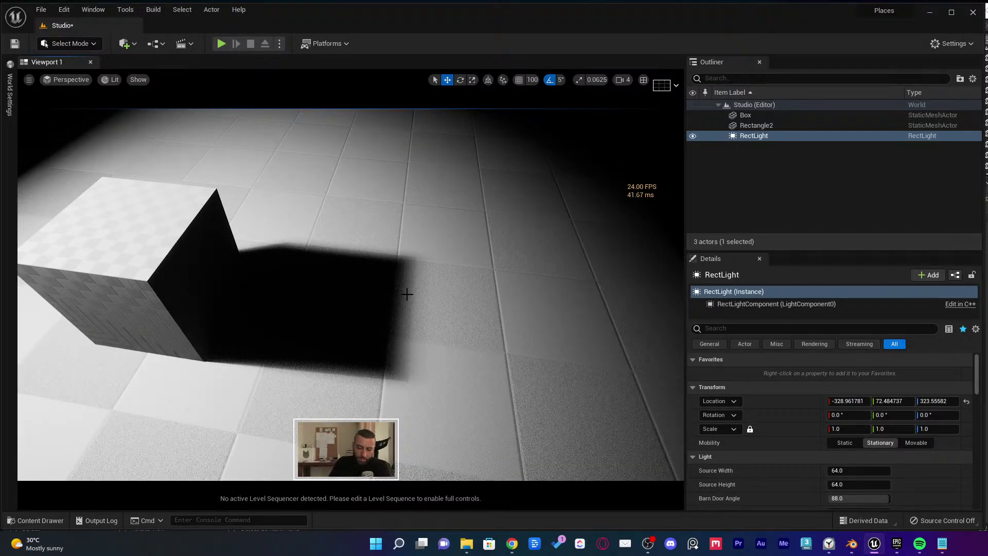
# Open Project Settings from the Settings menu
pyautogui.click(930, 46)
pyautogui.click(978, 90)
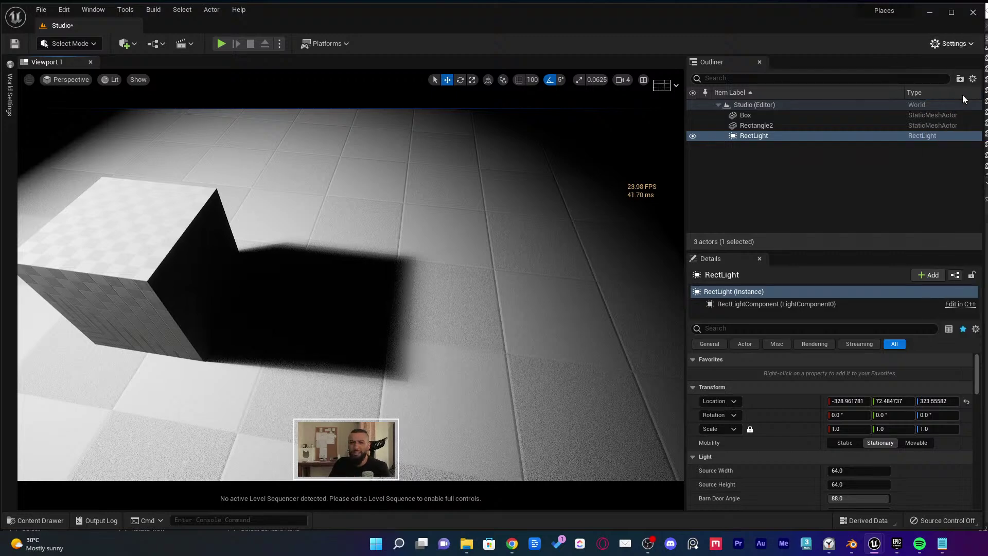
pyautogui.moveTo(361, 232); pyautogui.dragTo(344, 129)
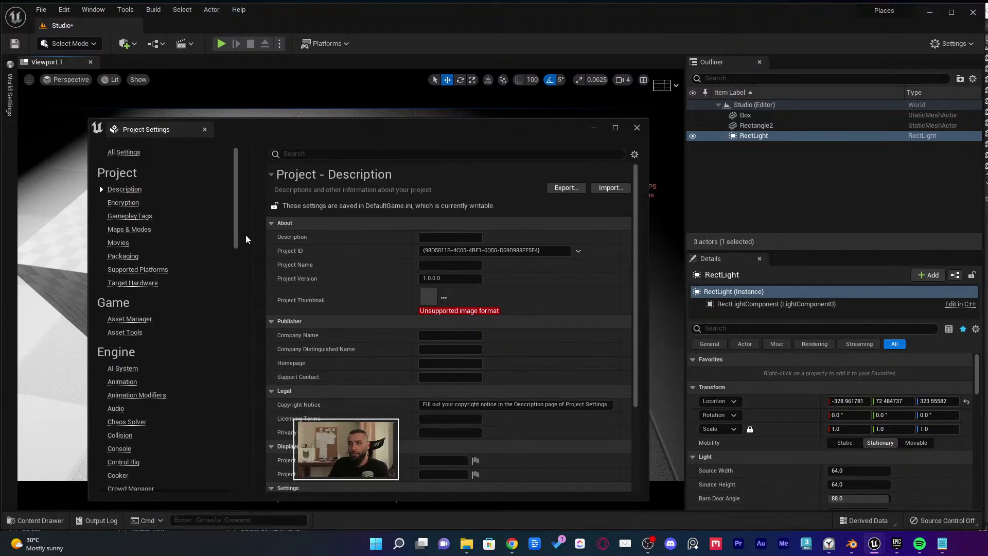
# Show the Rendering shadow settings and move the window aside to reveal the box
pyautogui.scroll(-5, 161, 326)
pyautogui.scroll(-3, 154, 381)
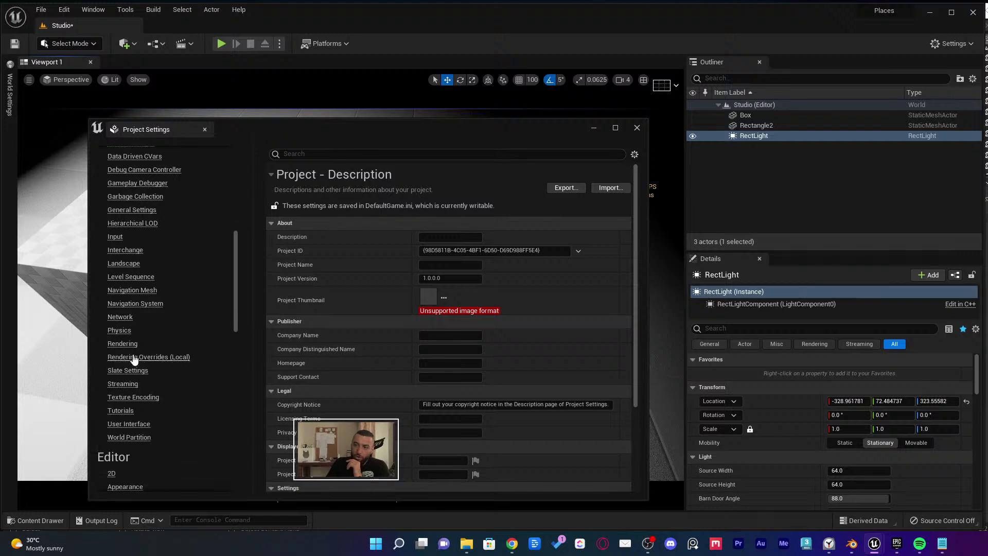
pyautogui.click(123, 343)
pyautogui.scroll(-5, 407, 338)
pyautogui.scroll(-10, 406, 334)
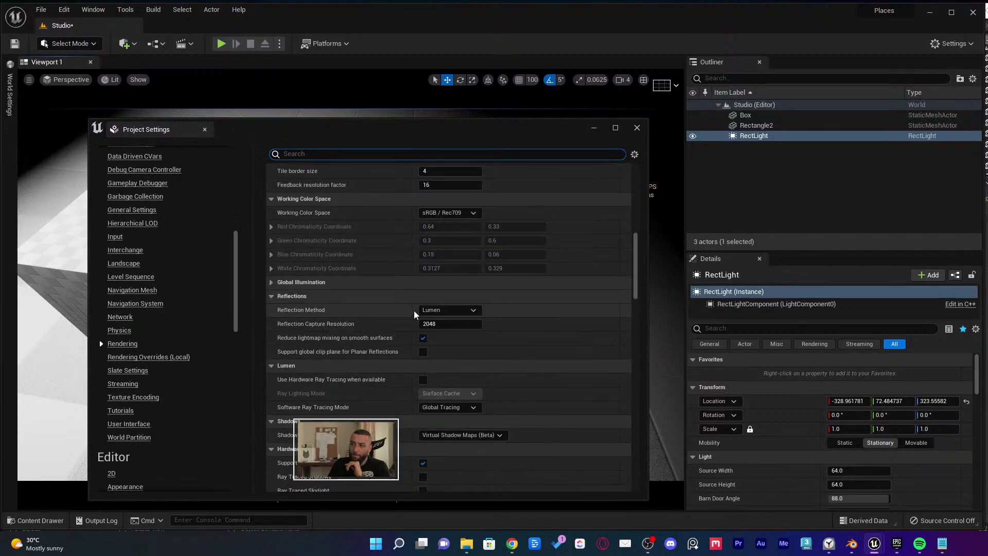
pyautogui.scroll(-3, 422, 280)
pyautogui.scroll(-2, 424, 288)
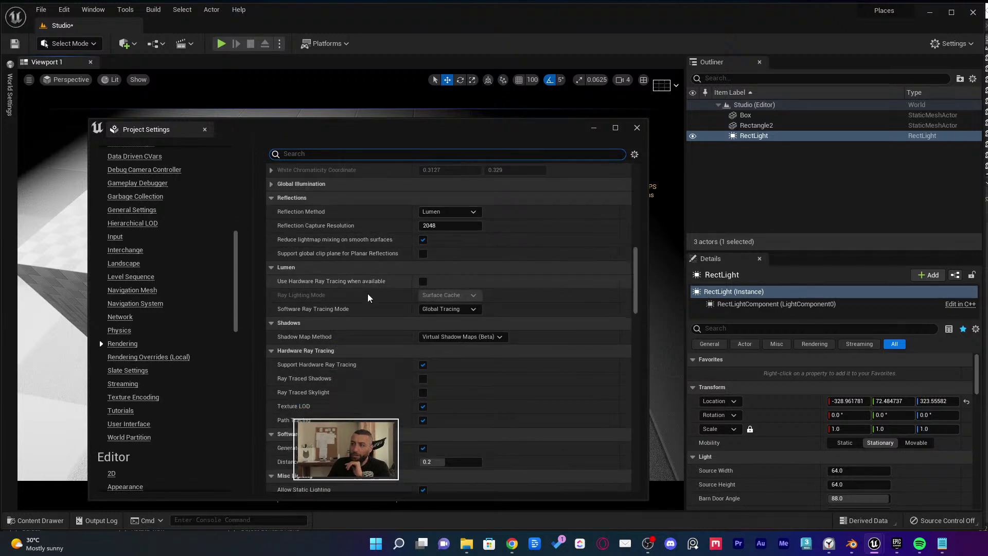
pyautogui.moveTo(479, 130); pyautogui.dragTo(786, 173)
pyautogui.moveTo(157, 192); pyautogui.dragTo(98, 144, button='right')
pyautogui.moveTo(126, 185); pyautogui.dragTo(169, 216, button='right')
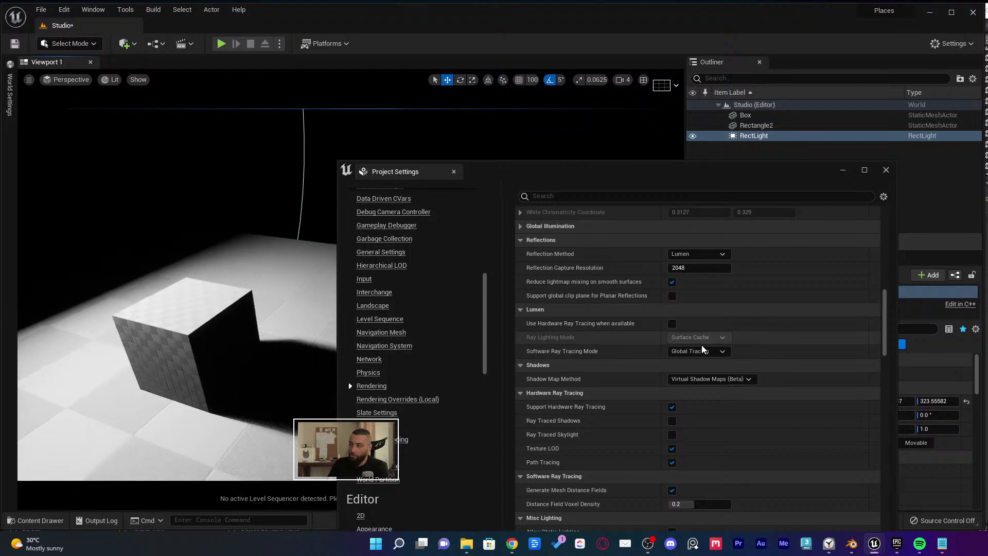
# Switch Shadow Map Method to Shadow Maps and inspect the box's shadow
pyautogui.click(721, 379)
pyautogui.click(689, 389)
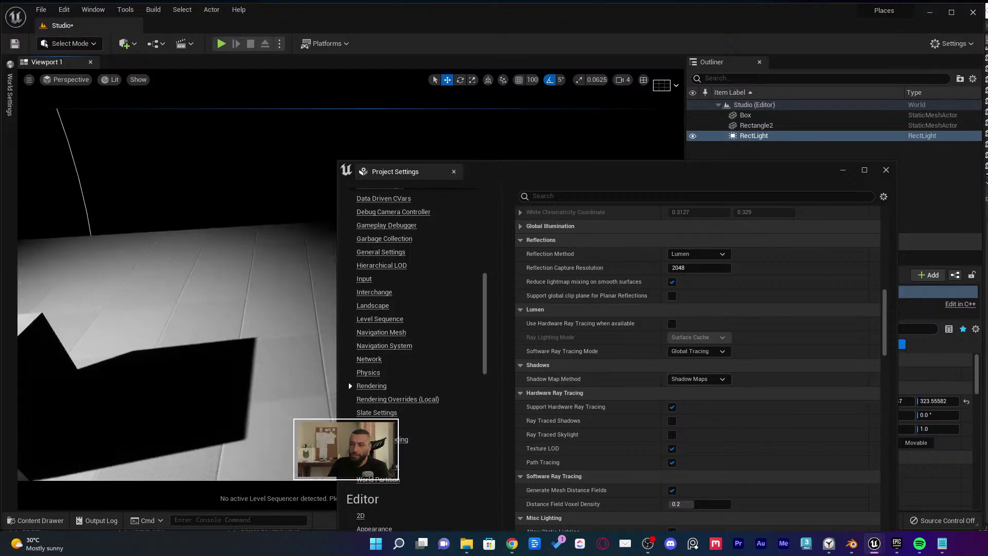
pyautogui.moveTo(259, 364); pyautogui.dragTo(285, 332, button='right')
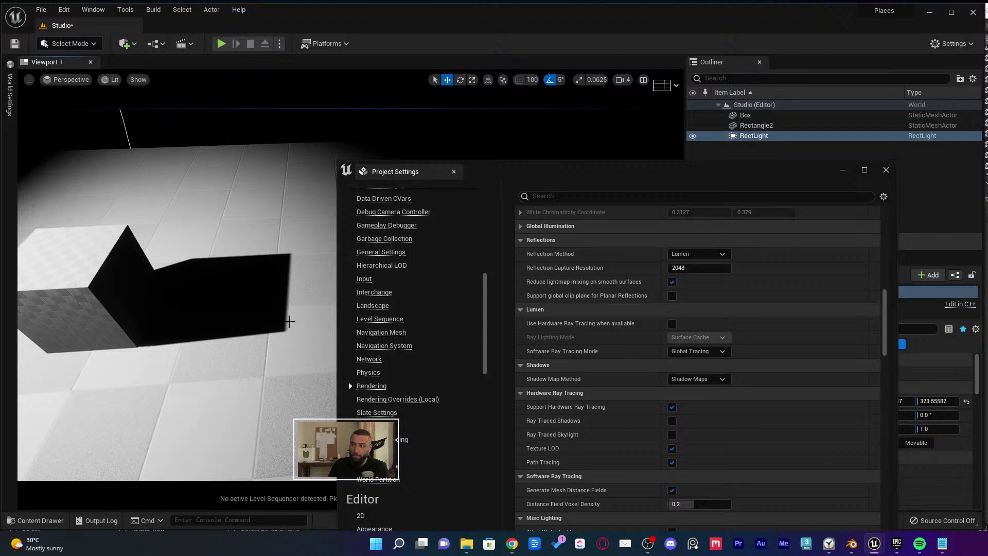
pyautogui.moveTo(291, 287); pyautogui.dragTo(290, 276, button='right')
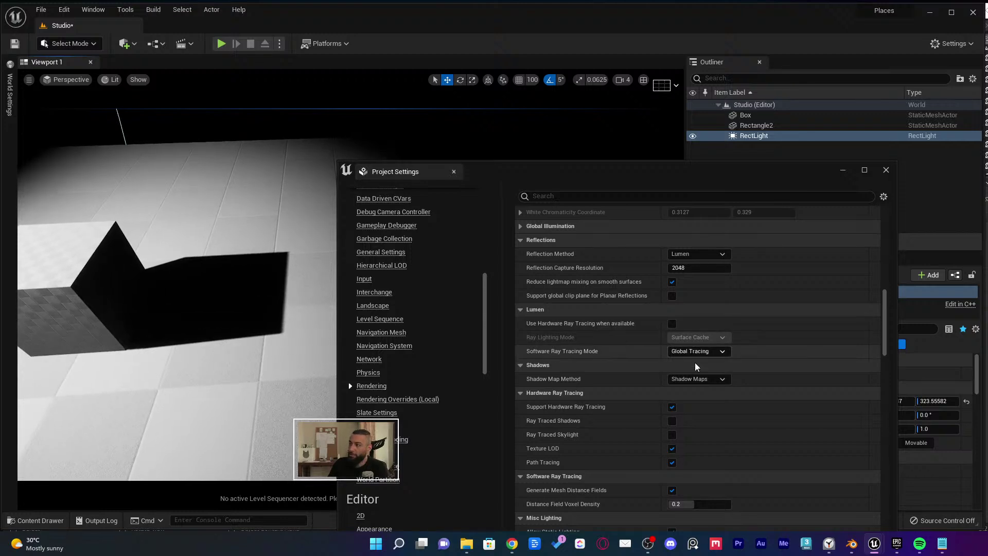
# Set Shadow Map Method back to Virtual Shadow Maps (Beta) and close Project Settings
pyautogui.click(699, 379)
pyautogui.click(694, 398)
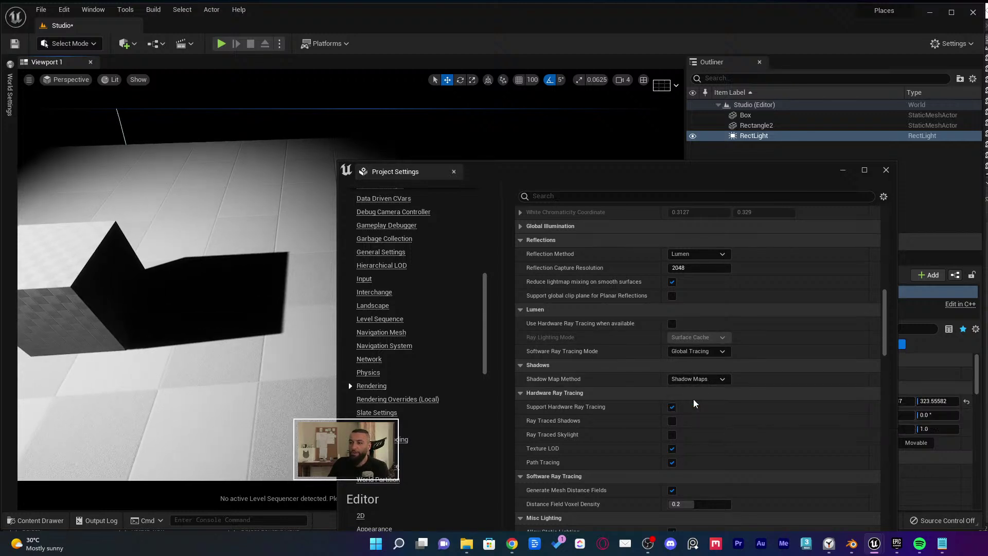
pyautogui.moveTo(236, 342); pyautogui.dragTo(284, 345, button='right')
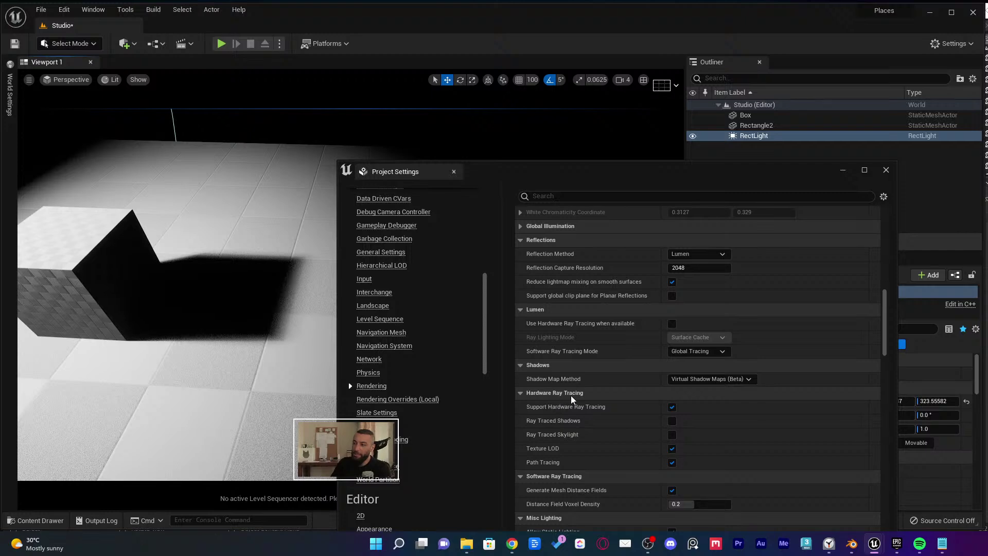
pyautogui.scroll(10, 454, 390)
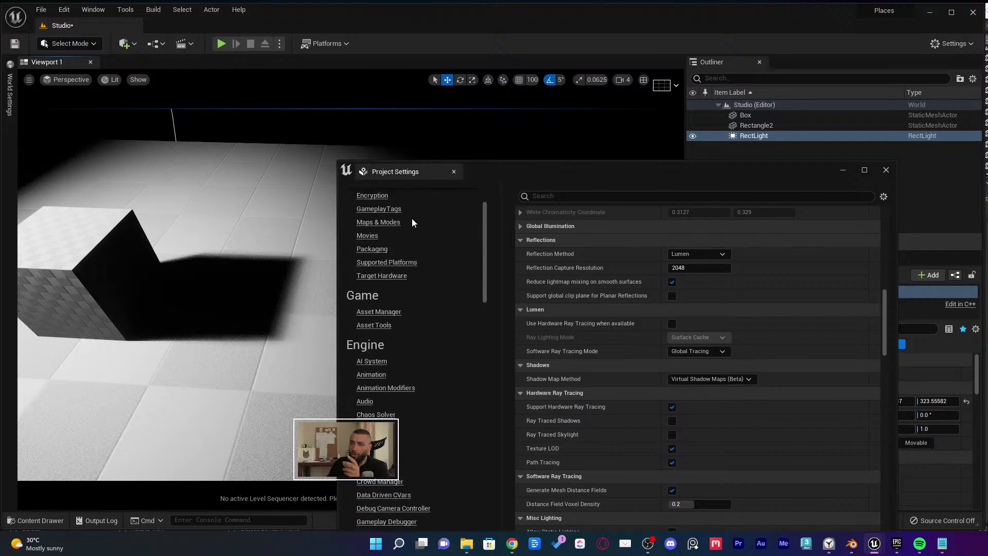
pyautogui.scroll(-5, 411, 231)
pyautogui.click(453, 172)
# Open Project Settings from Edit, dock it as a tab, and show Engine > Rendering
pyautogui.click(64, 9)
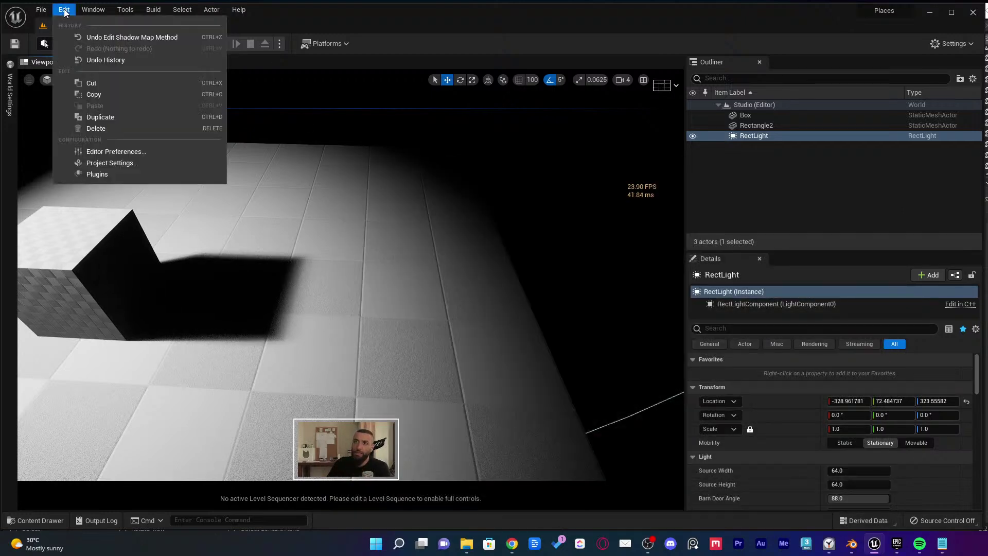
pyautogui.click(104, 164)
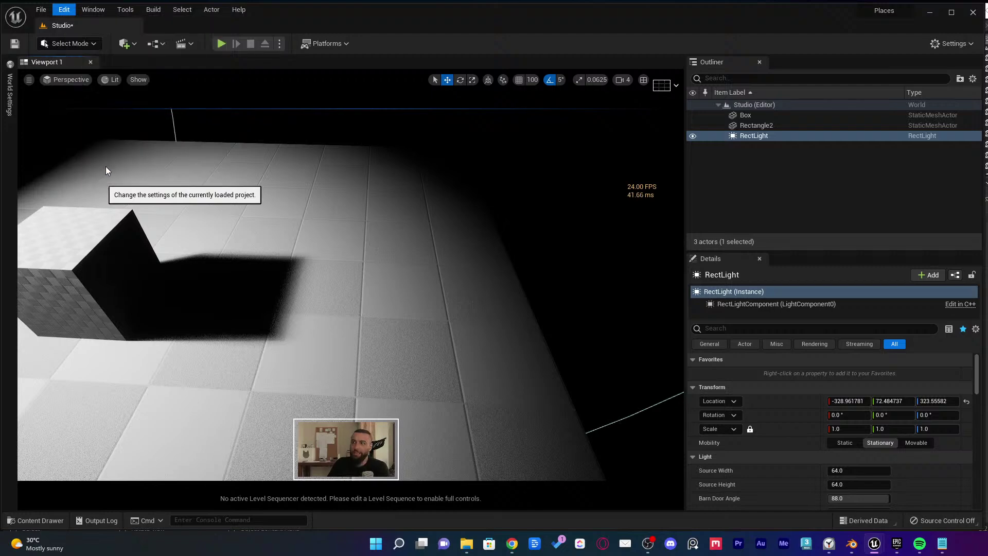
pyautogui.moveTo(251, 77); pyautogui.dragTo(212, 29)
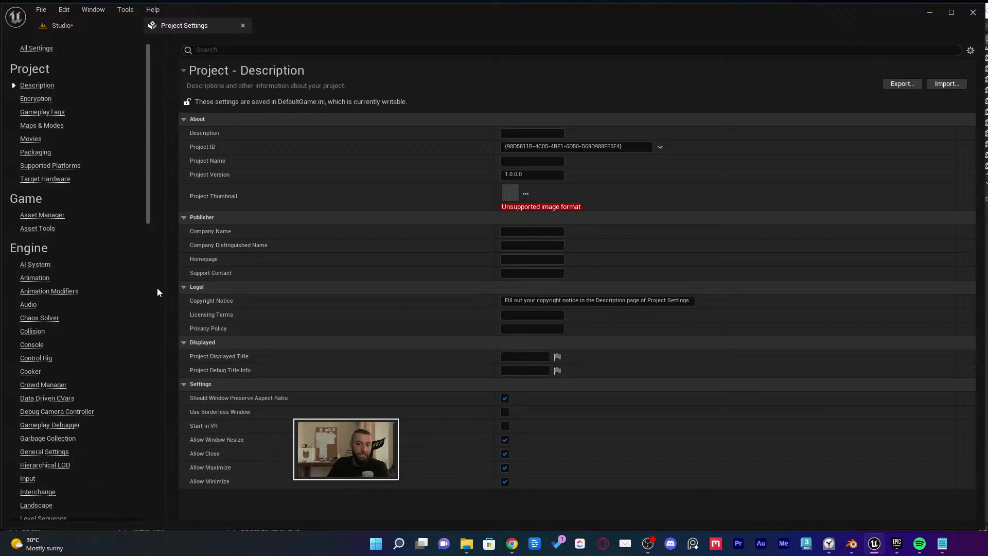
pyautogui.scroll(-6, 143, 282)
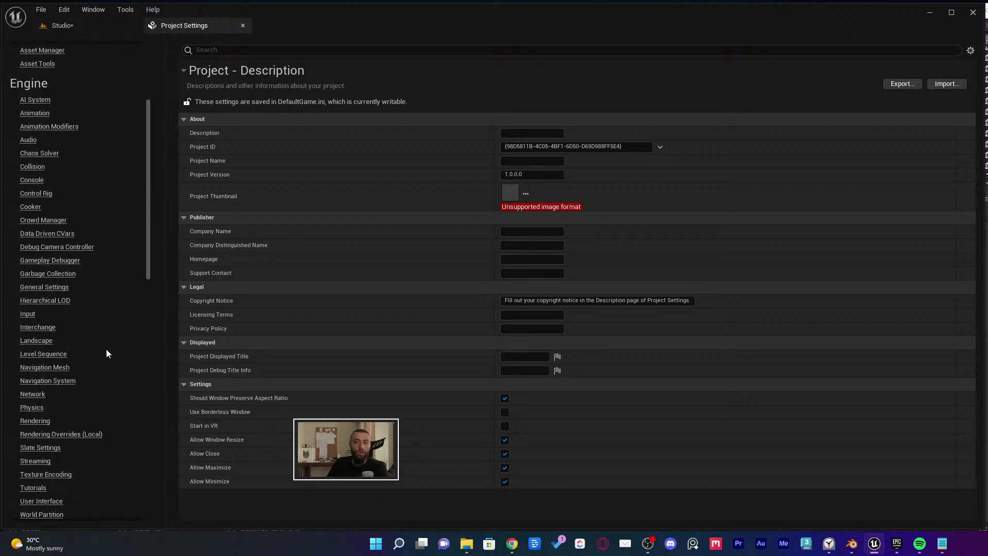
pyautogui.click(25, 421)
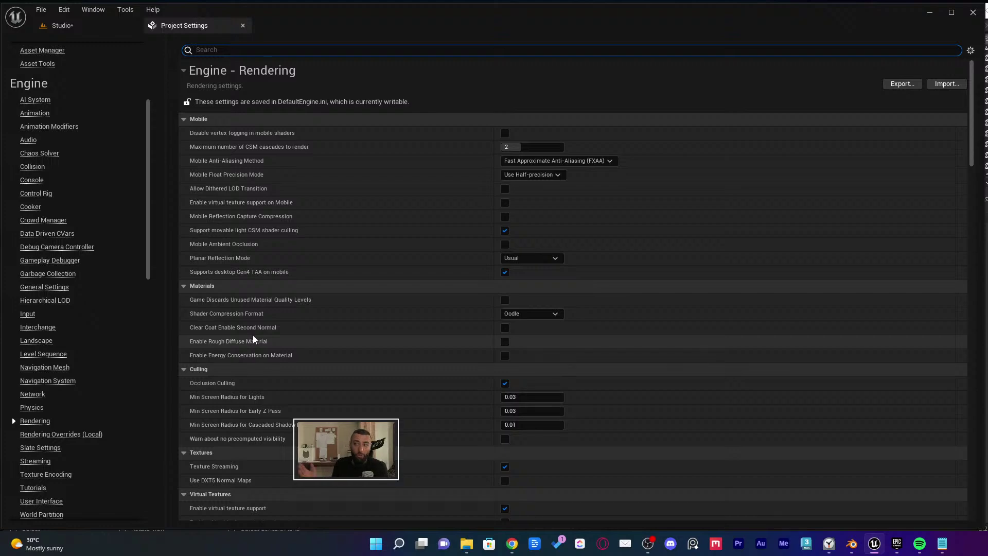
pyautogui.scroll(-3, 510, 248)
pyautogui.scroll(3, 282, 185)
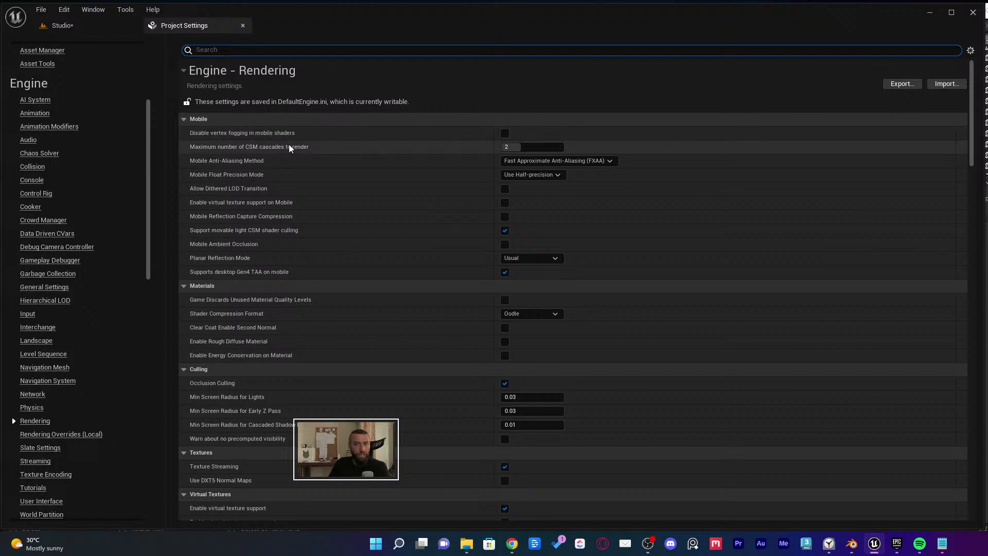
# Tick Lumen's Use Hardware Ray Tracing when available, then return to the Studio tab
pyautogui.click(181, 72)
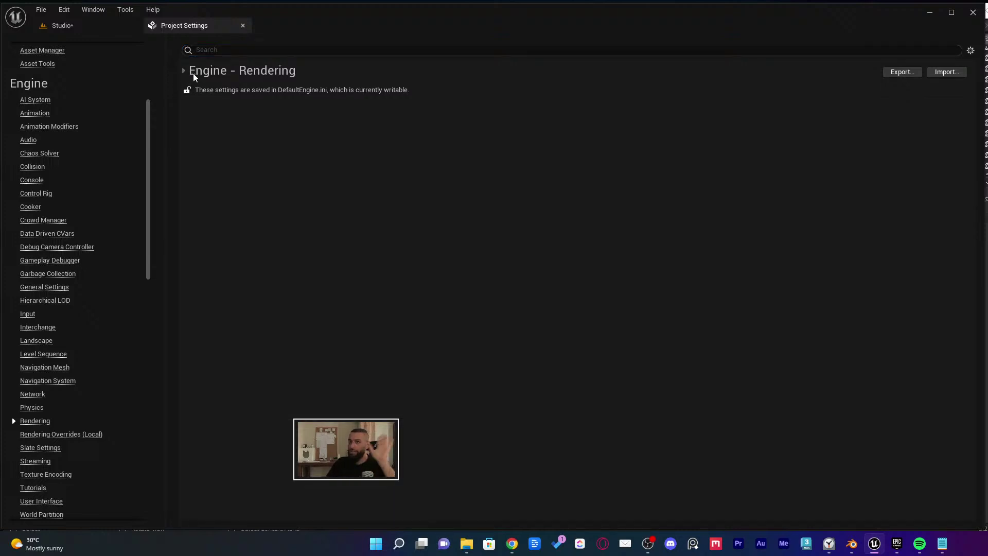
pyautogui.click(186, 72)
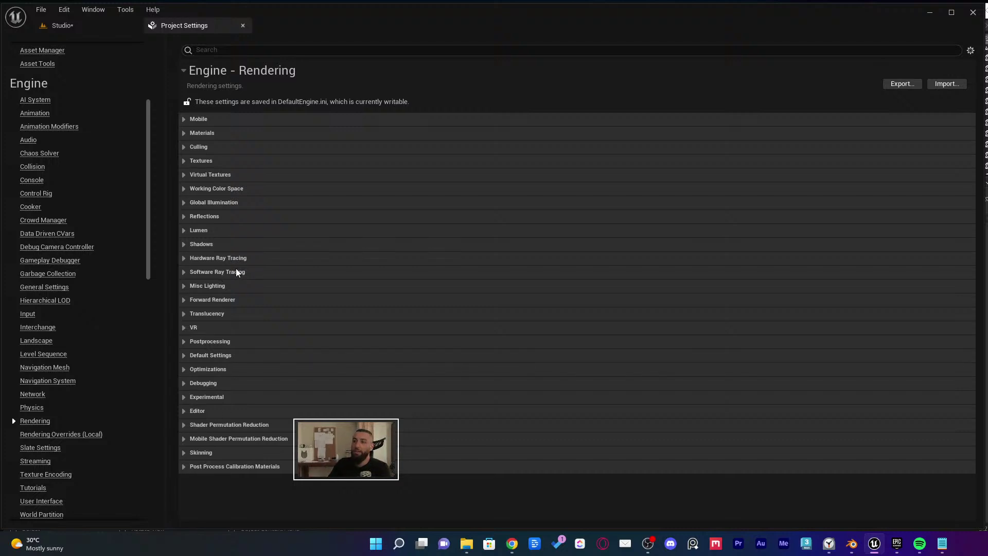
pyautogui.click(201, 245)
pyautogui.click(202, 232)
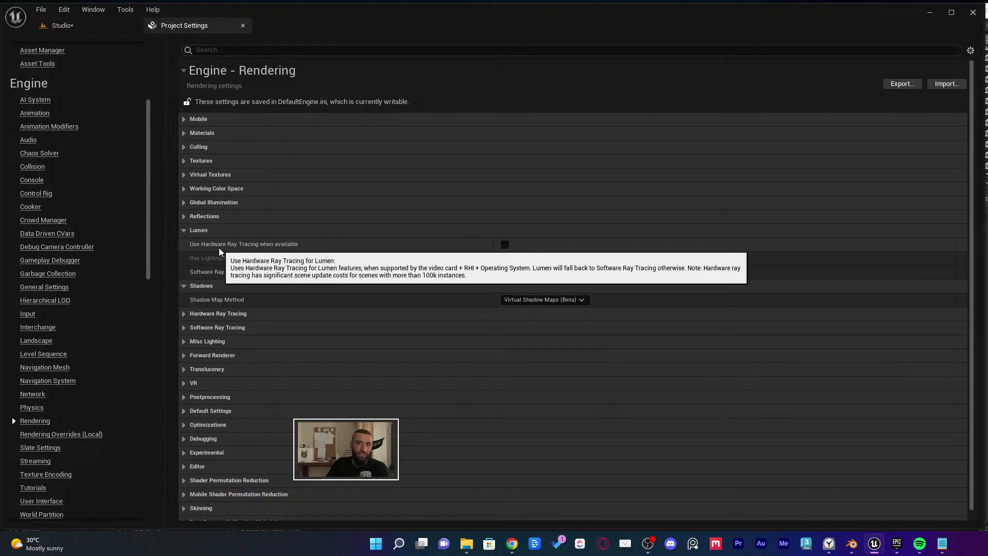
pyautogui.click(504, 245)
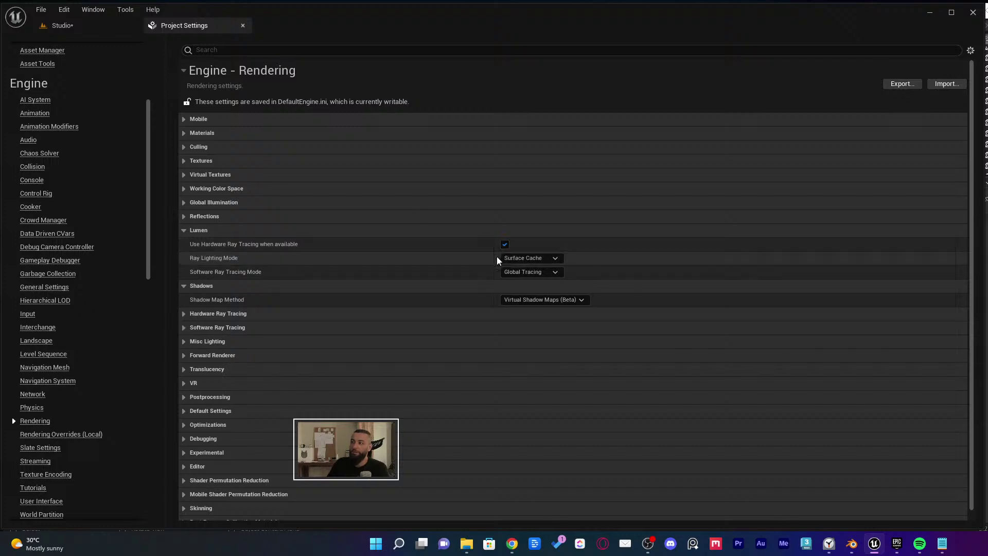
pyautogui.click(89, 25)
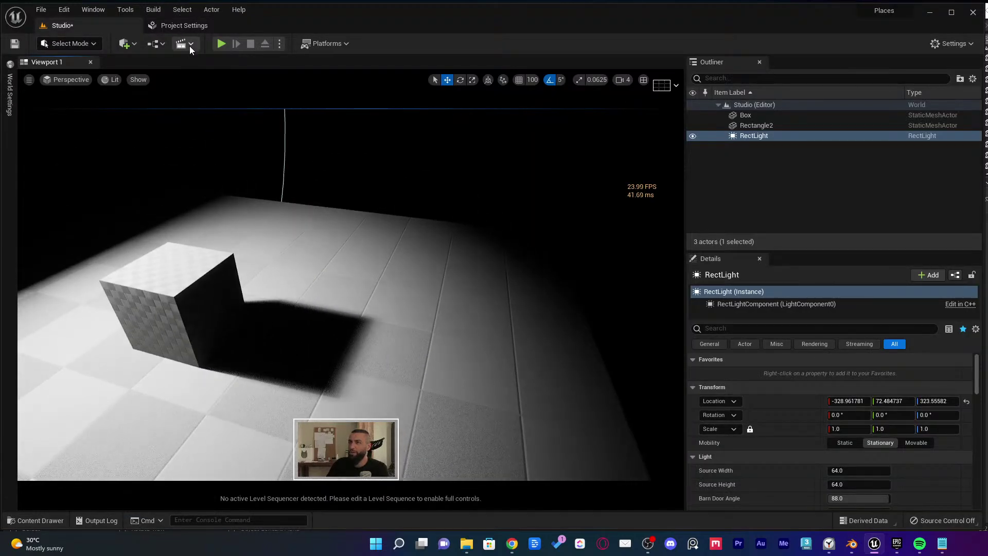
# Float Project Settings over the viewport and toggle Lumen hardware ray tracing off and on
pyautogui.click(195, 27)
pyautogui.moveTo(194, 27); pyautogui.dragTo(388, 209)
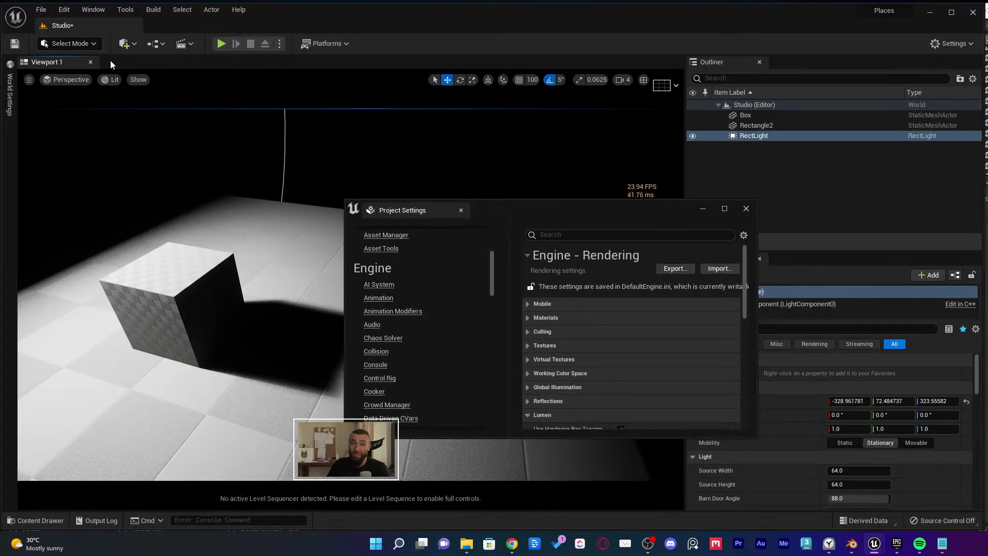
pyautogui.moveTo(207, 176); pyautogui.dragTo(170, 201)
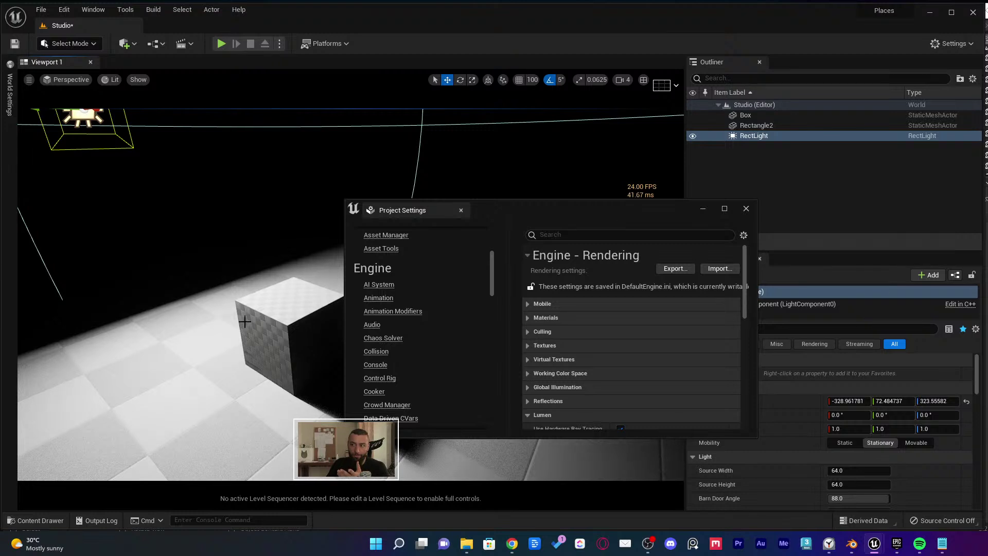
pyautogui.scroll(-5, 601, 376)
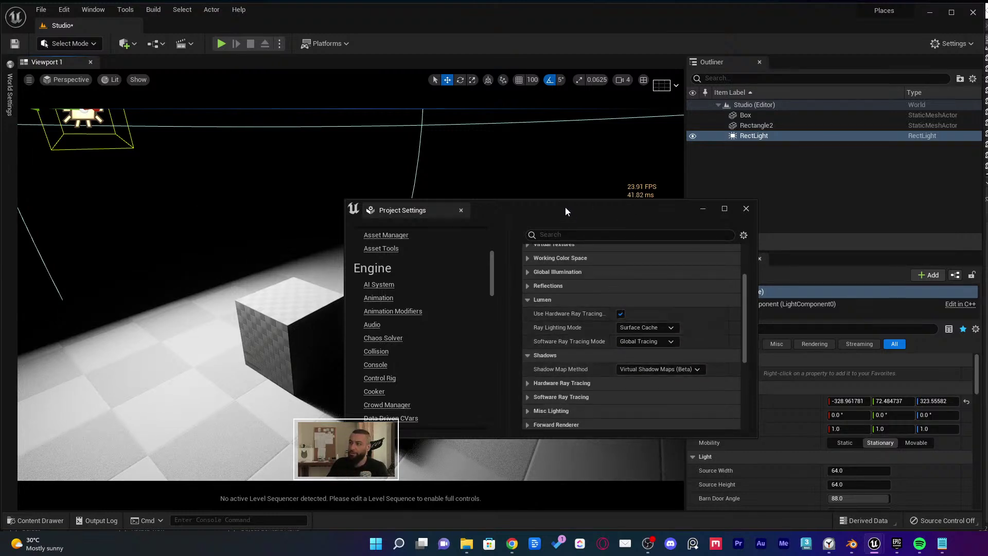
pyautogui.moveTo(565, 209); pyautogui.dragTo(769, 167)
pyautogui.click(825, 271)
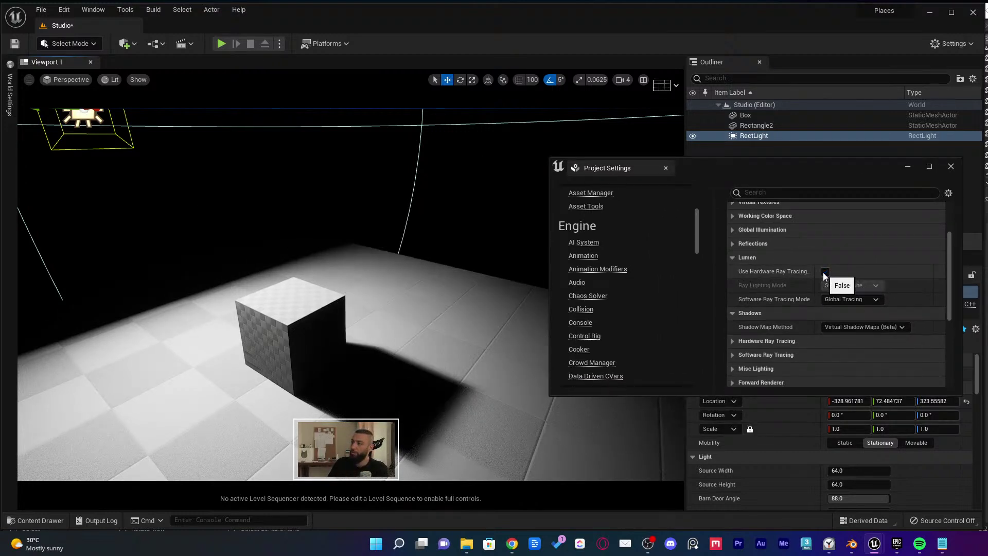
pyautogui.click(826, 271)
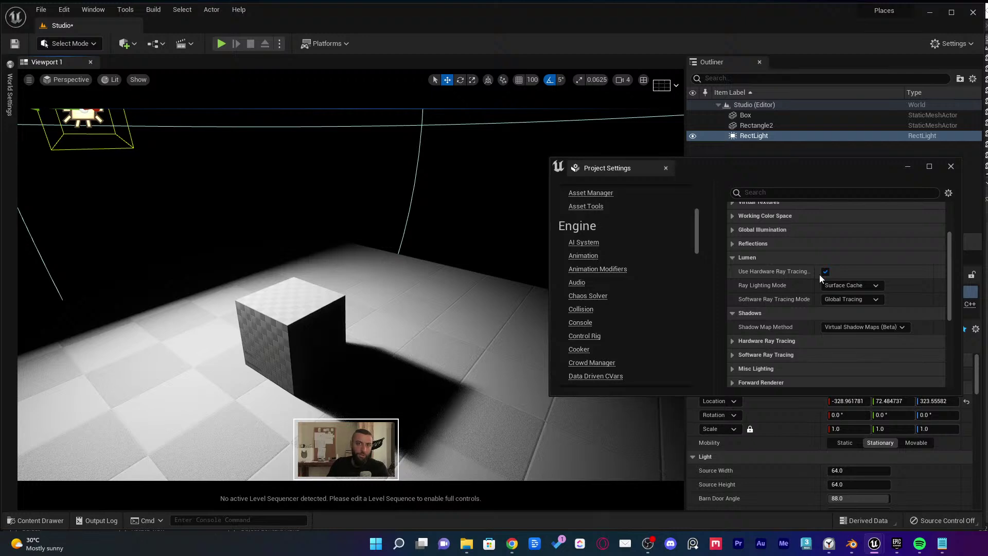
# Enable Ray Traced Shadows under Hardware Ray Tracing, comparing it off and on
pyautogui.scroll(-2, 916, 294)
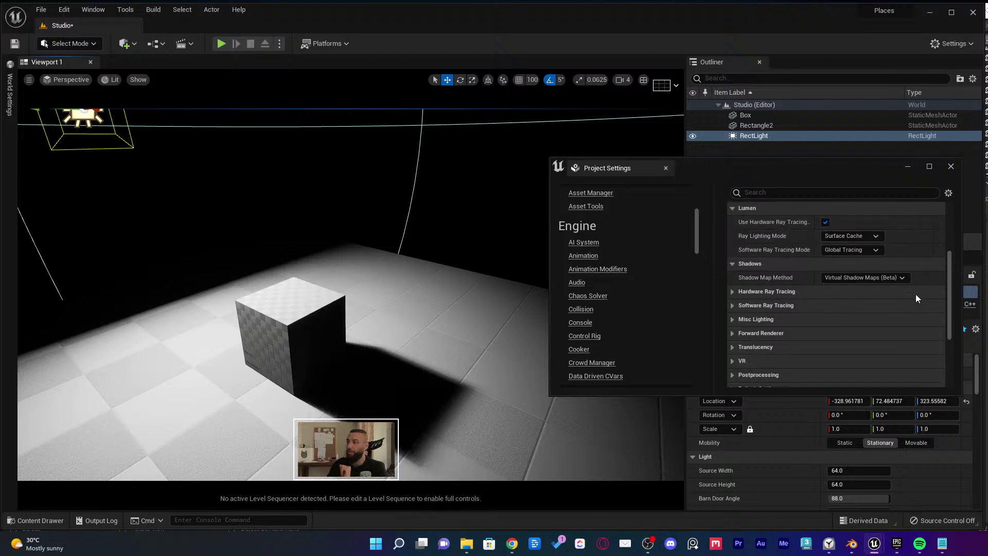
pyautogui.scroll(-1, 915, 295)
pyautogui.click(772, 259)
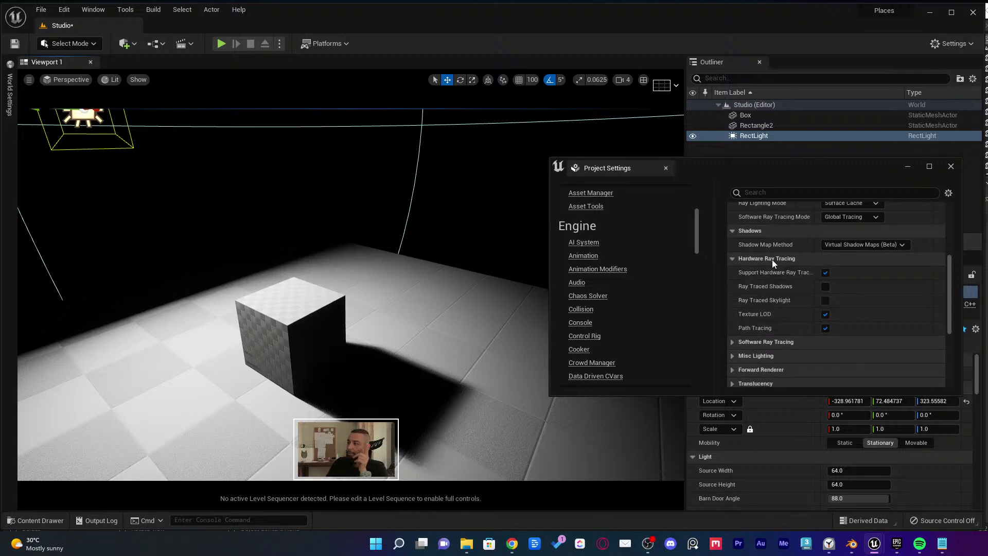
pyautogui.click(824, 287)
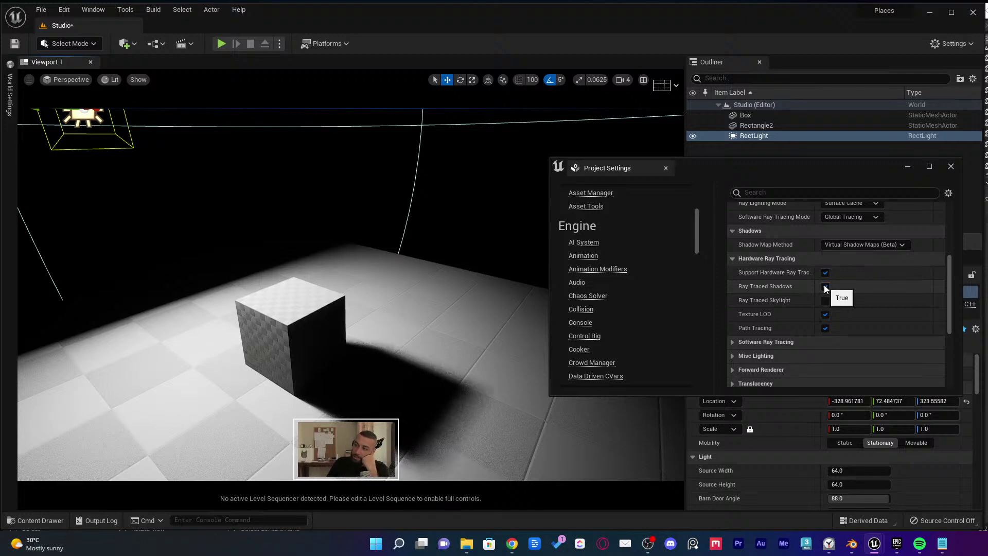
pyautogui.click(824, 287)
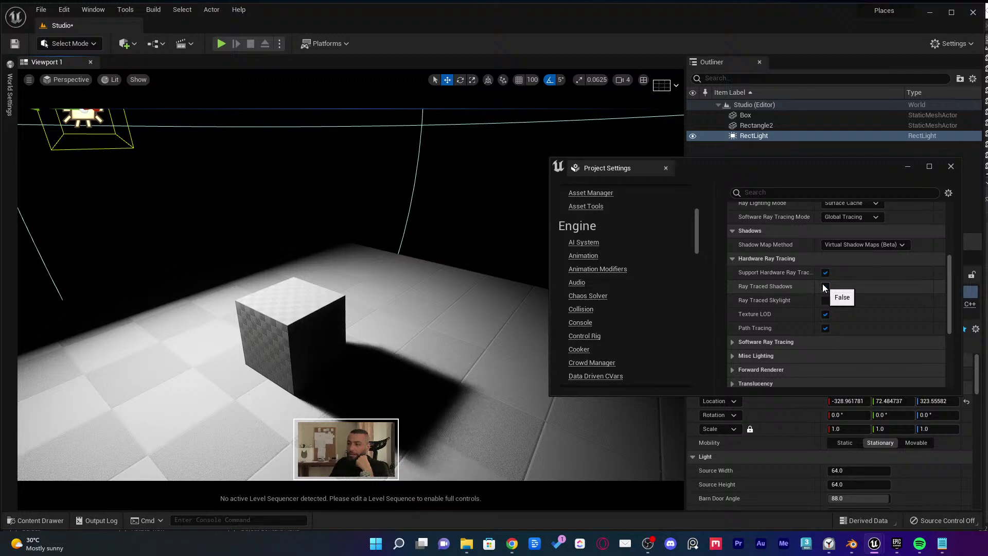
pyautogui.click(822, 287)
pyautogui.moveTo(216, 221); pyautogui.dragTo(186, 199, button='right')
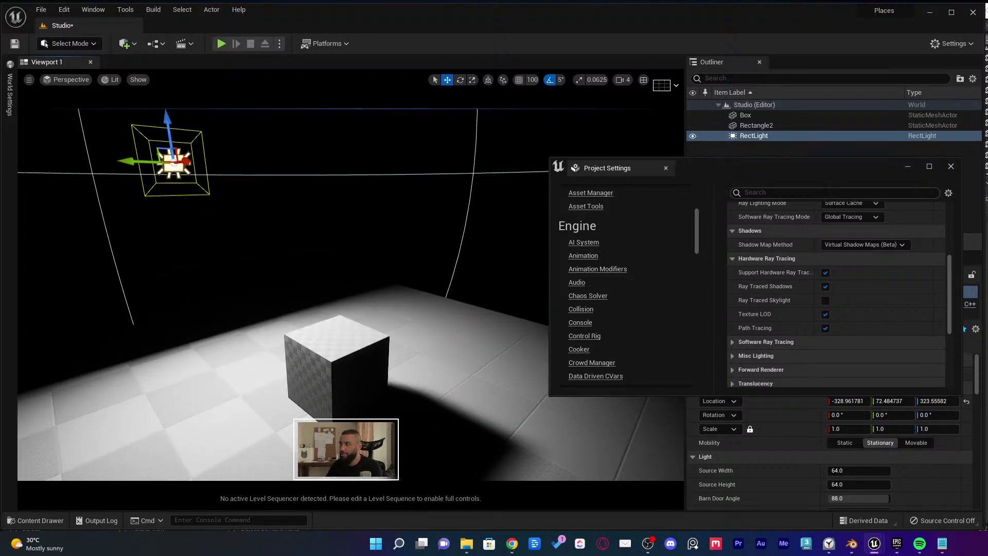
# Close Project Settings and set the RectLight's Source Width to 10
pyautogui.click(665, 168)
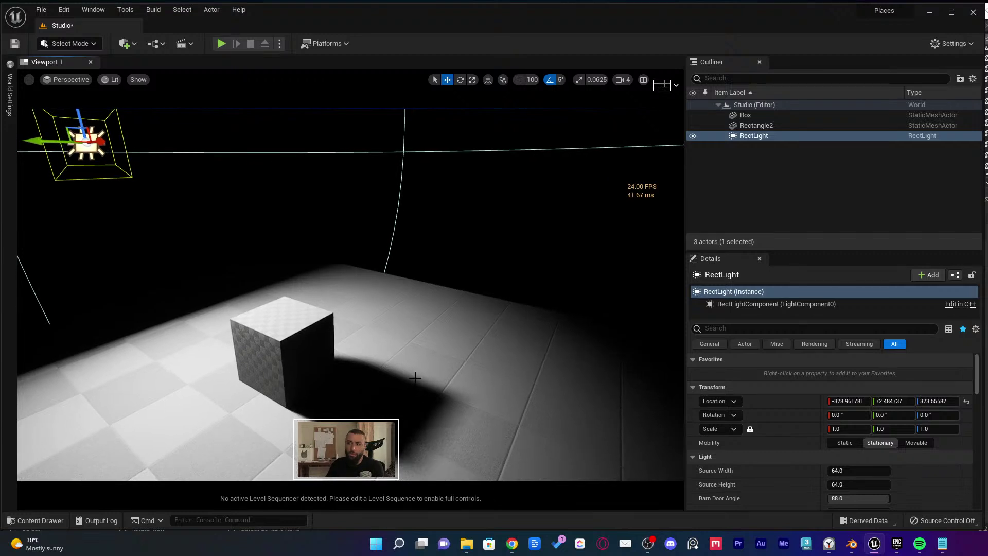
pyautogui.click(843, 470)
pyautogui.write('10')
pyautogui.click(846, 484)
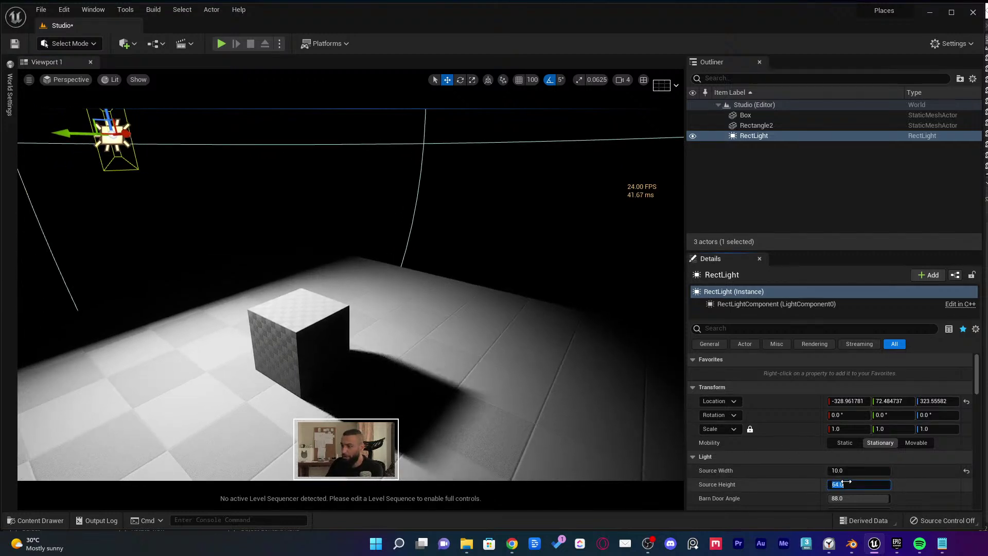
pyautogui.write('10')
pyautogui.press('Return')
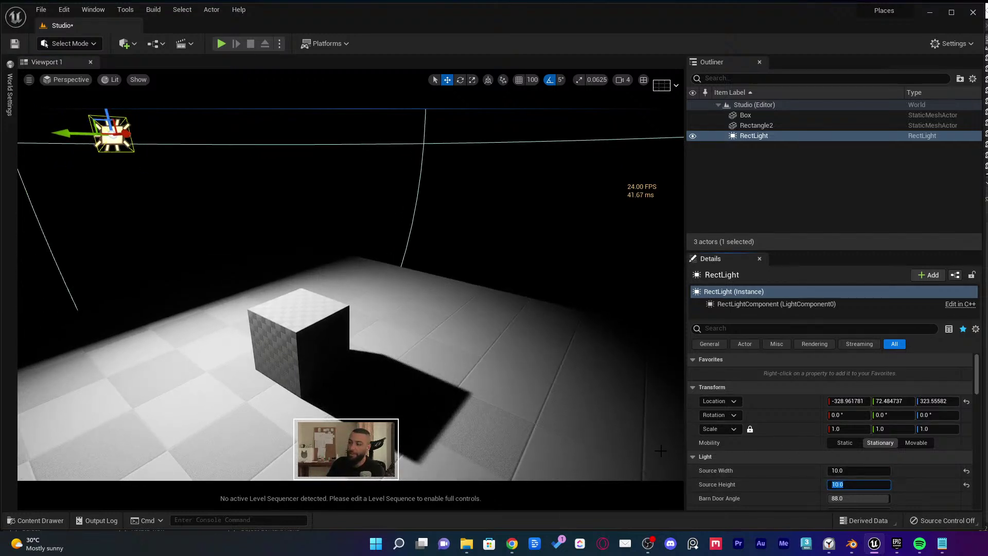
pyautogui.click(865, 457)
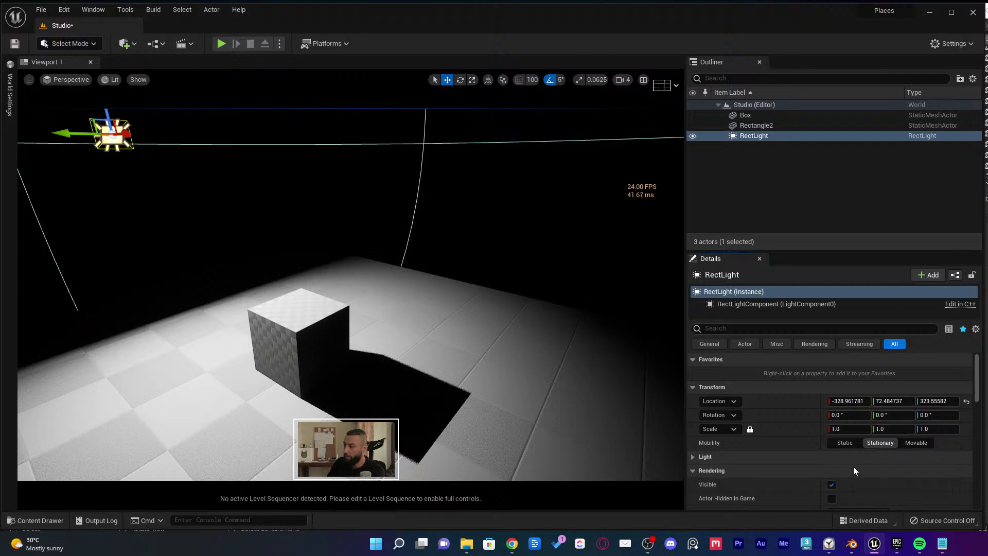
pyautogui.click(841, 457)
pyautogui.click(846, 471)
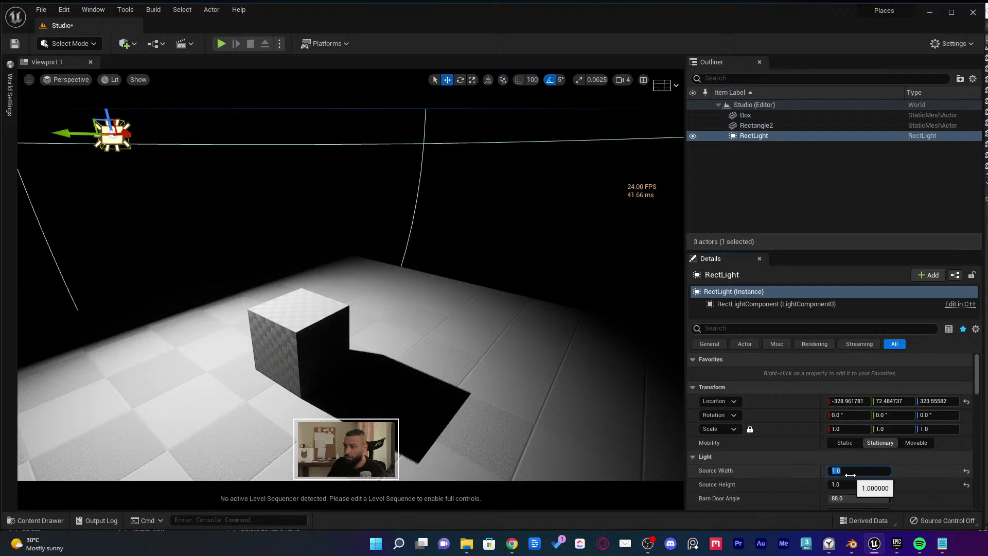
pyautogui.moveTo(593, 416); pyautogui.dragTo(622, 443, button='right')
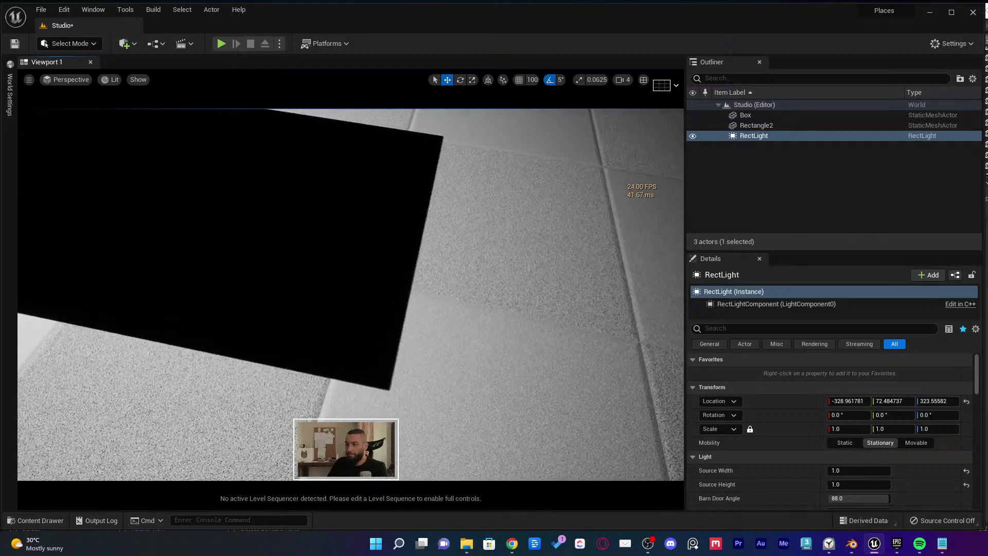
pyautogui.moveTo(421, 380)
pyautogui.mouseDown(button='right')
pyautogui.moveTo(375, 370)
pyautogui.moveTo(424, 381)
pyautogui.mouseUp(button='right')
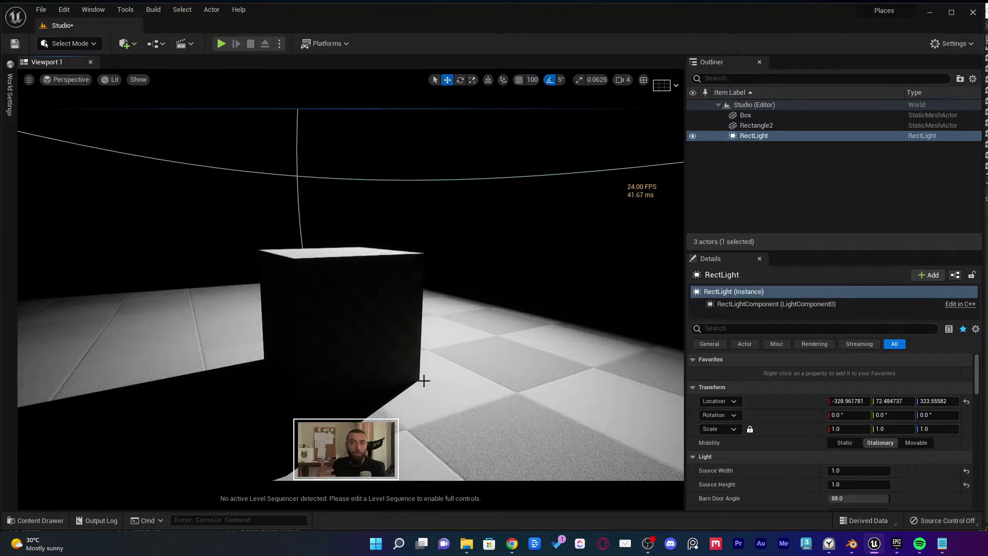
pyautogui.scroll(-6, 471, 343)
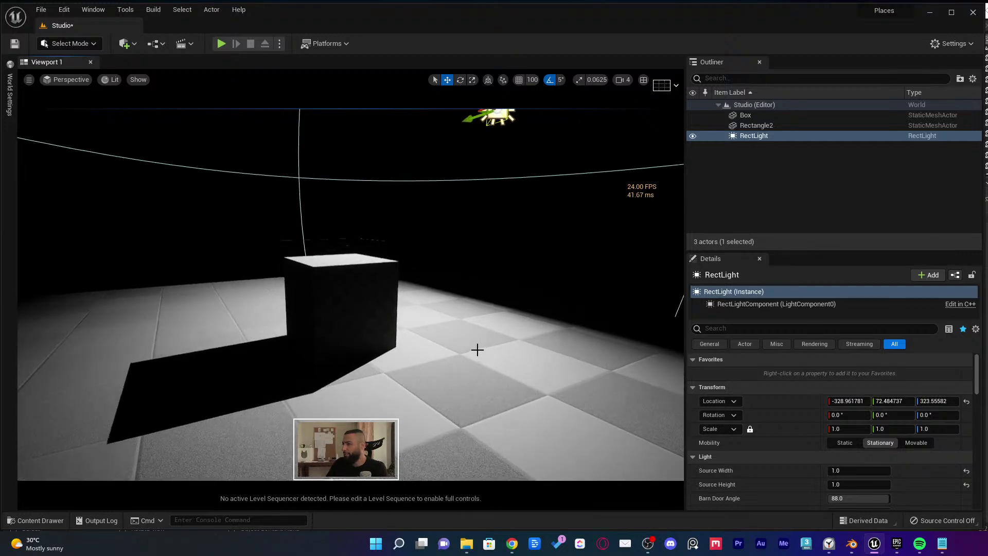
pyautogui.hotkey('ctrl', 'space')
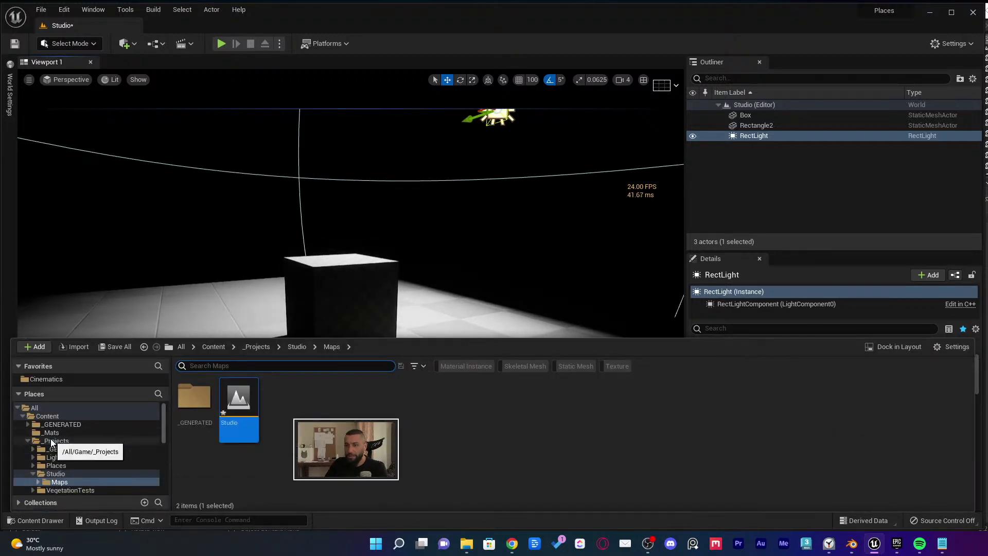
# From the _Mats folder, apply MI_Red1 to the floor and MI_Red to the box
pyautogui.click(51, 432)
pyautogui.moveTo(289, 409); pyautogui.dragTo(473, 309)
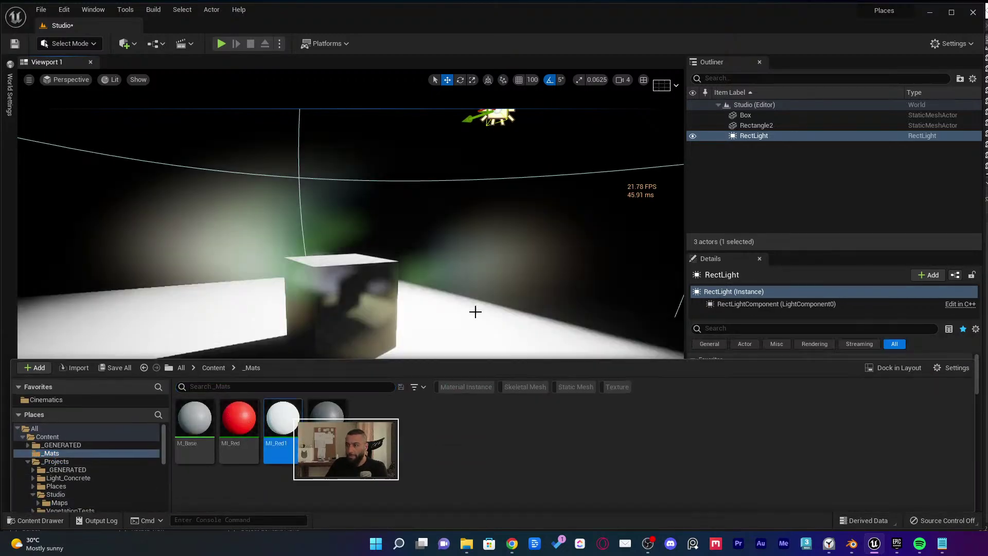
pyautogui.moveTo(239, 482); pyautogui.dragTo(342, 299)
pyautogui.scroll(2, 342, 299)
pyautogui.hotkey('ctrl', 'space')
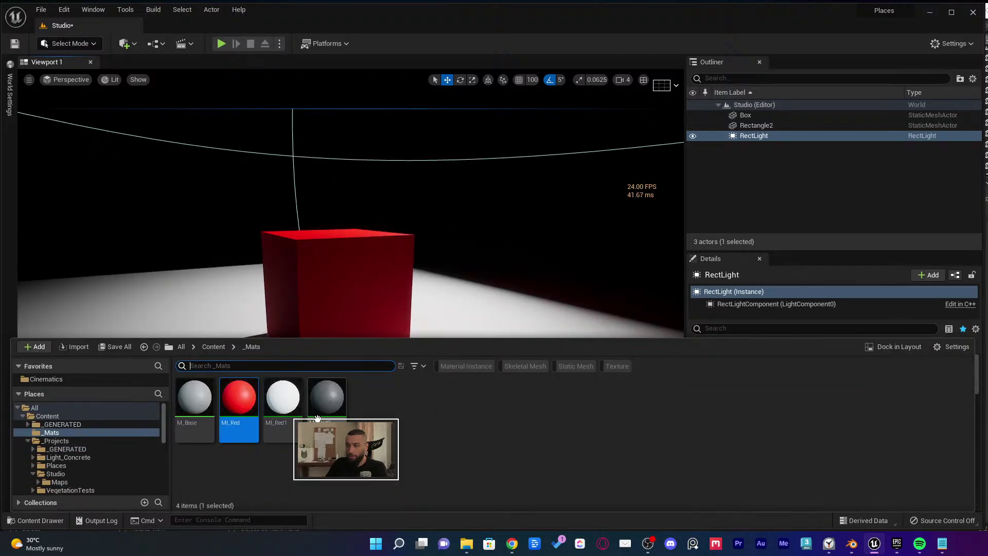
pyautogui.moveTo(327, 396)
pyautogui.mouseDown()
pyautogui.moveTo(430, 371)
pyautogui.moveTo(318, 403)
pyautogui.mouseUp()
pyautogui.click(284, 409)
pyautogui.moveTo(214, 323); pyautogui.dragTo(317, 338, button='right')
# Deselect the rect light and save the Studio level with Ctrl+S
pyautogui.press('Escape')
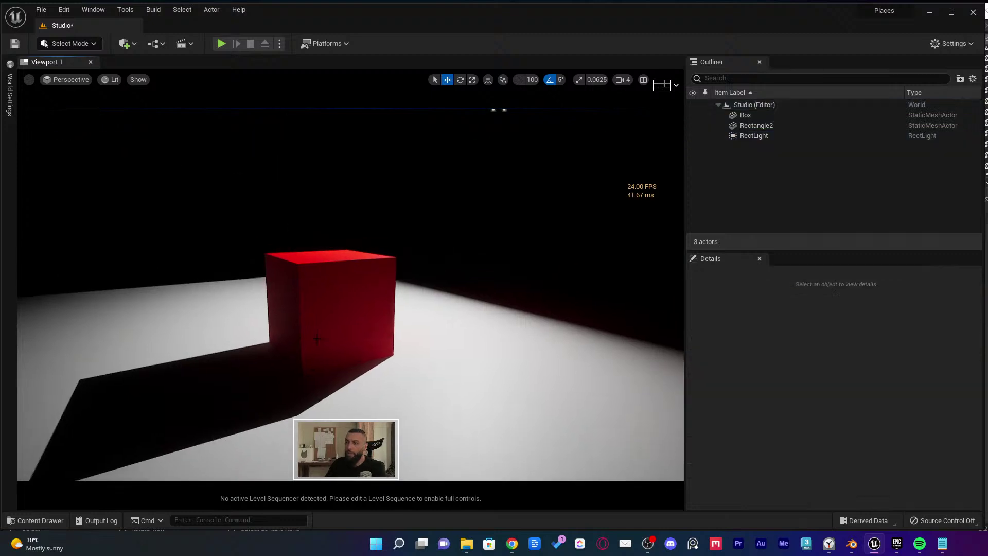
pyautogui.hotkey('ctrl', 's')
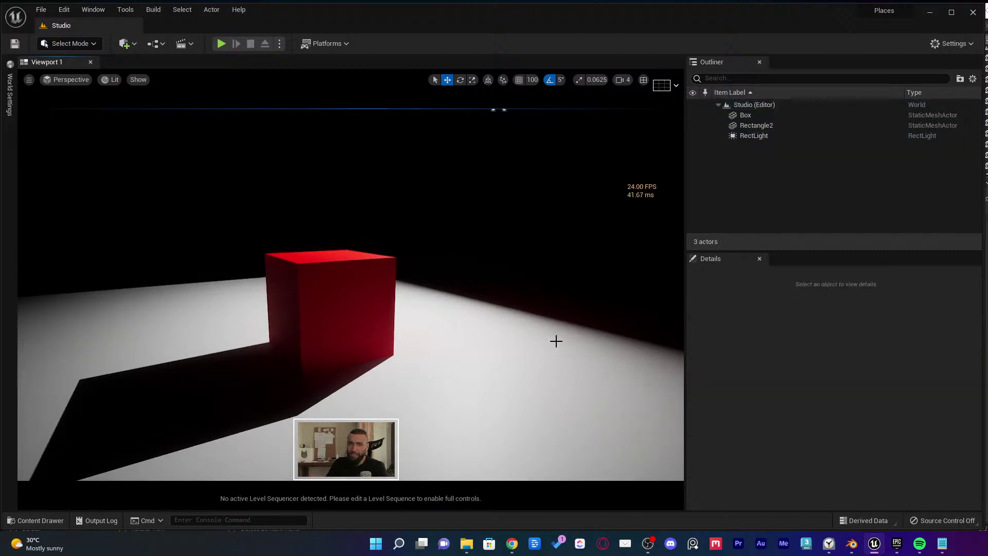
pyautogui.moveTo(560, 341); pyautogui.dragTo(553, 335, button='right')
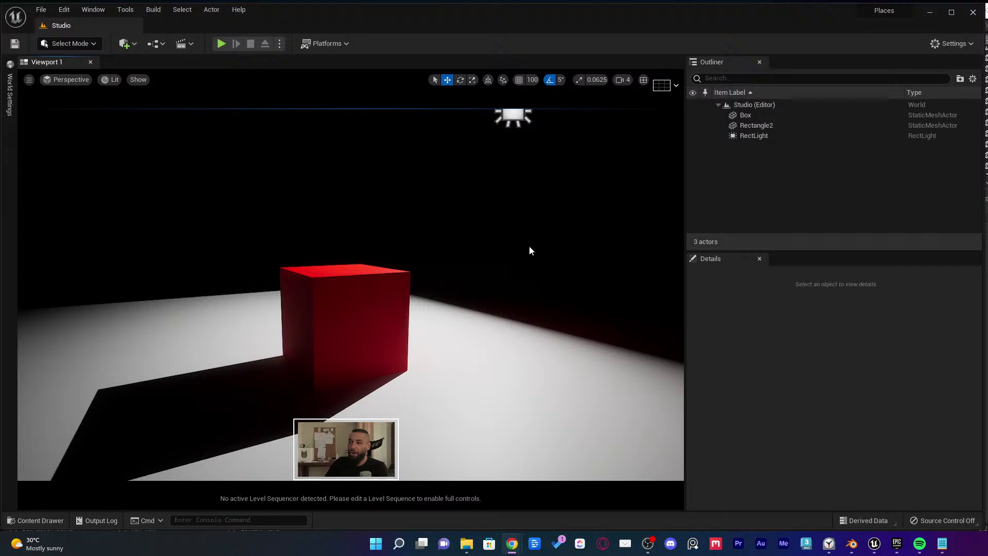
# Glance at the Plugins window, then open Project Settings
pyautogui.click(952, 43)
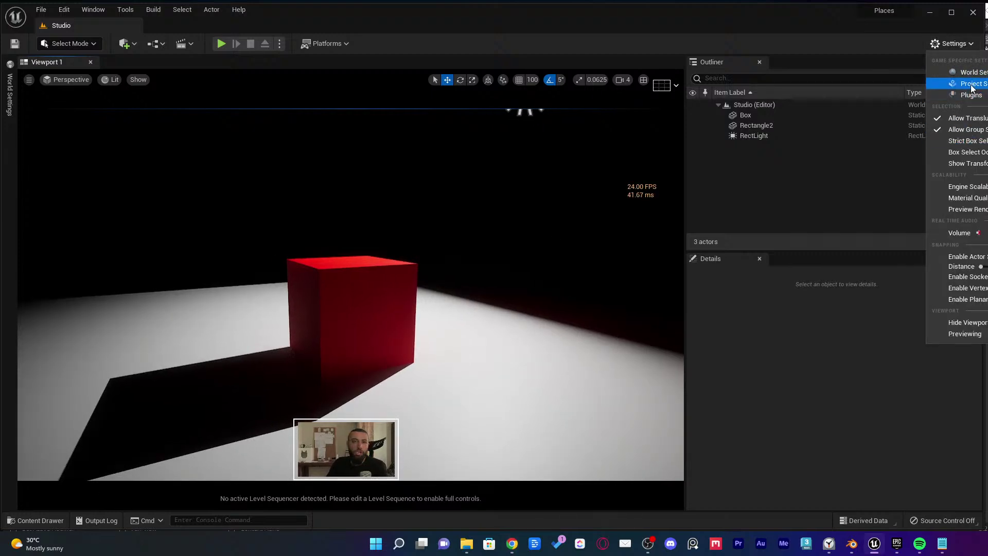
pyautogui.click(970, 95)
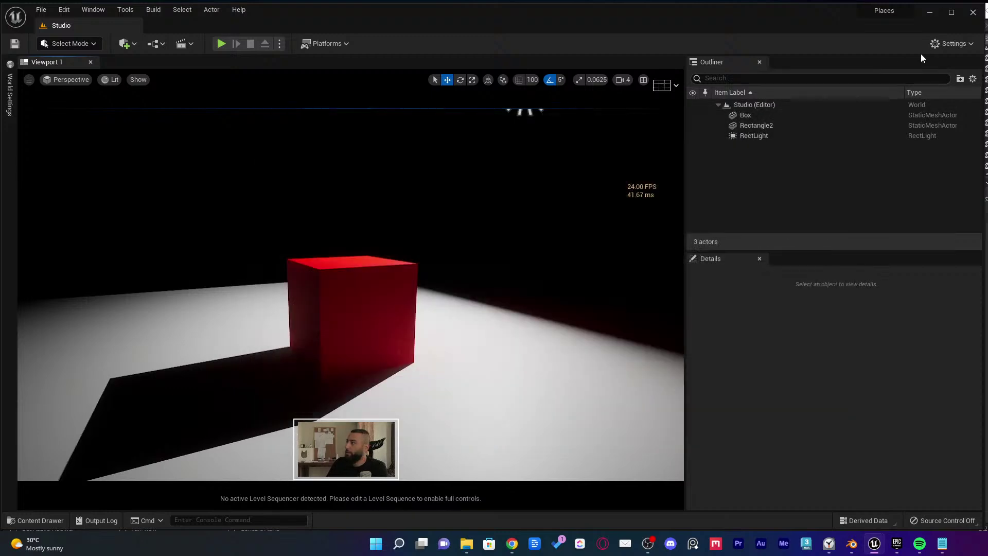
pyautogui.click(952, 44)
pyautogui.click(962, 83)
# Scroll the settings categories toward Engine and orbit around the red cube
pyautogui.scroll(-5, 657, 267)
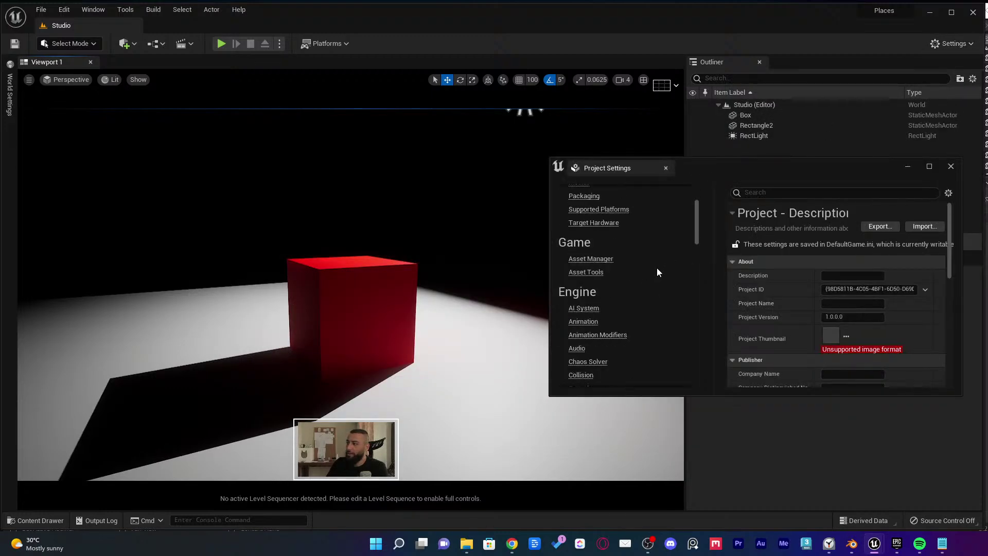
pyautogui.scroll(-2, 671, 267)
pyautogui.moveTo(507, 255); pyautogui.dragTo(507, 256, button='right')
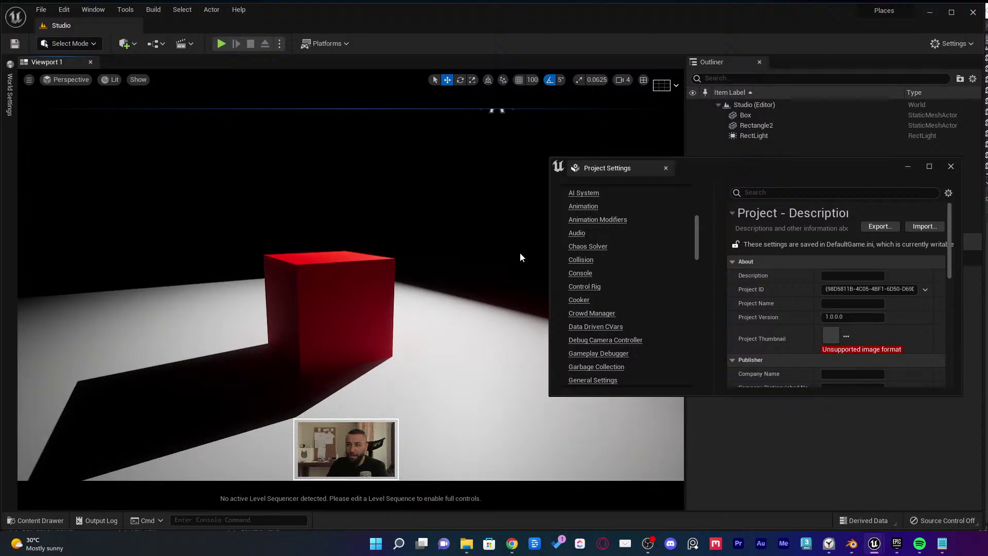
pyautogui.moveTo(508, 258); pyautogui.dragTo(508, 259, button='right')
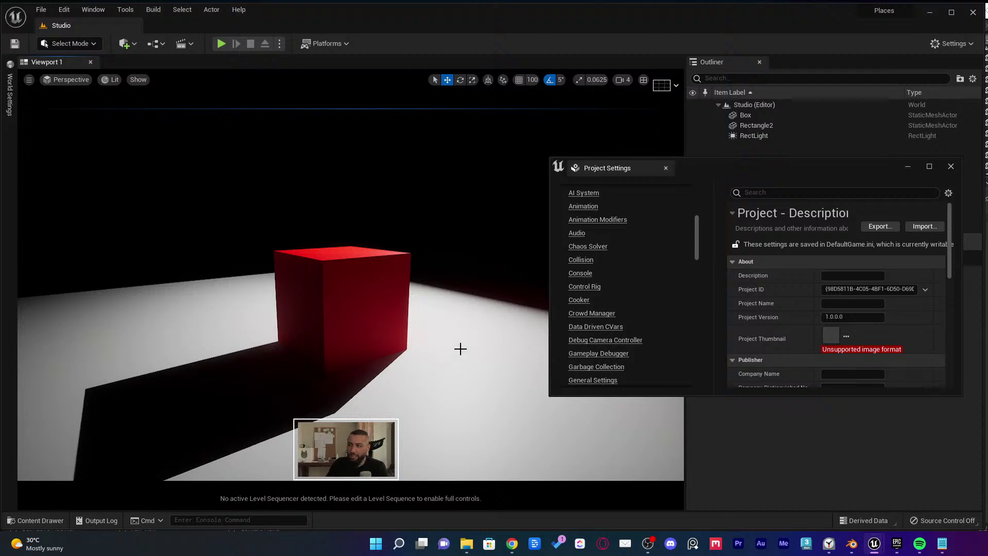
pyautogui.moveTo(460, 349); pyautogui.dragTo(393, 345, button='right')
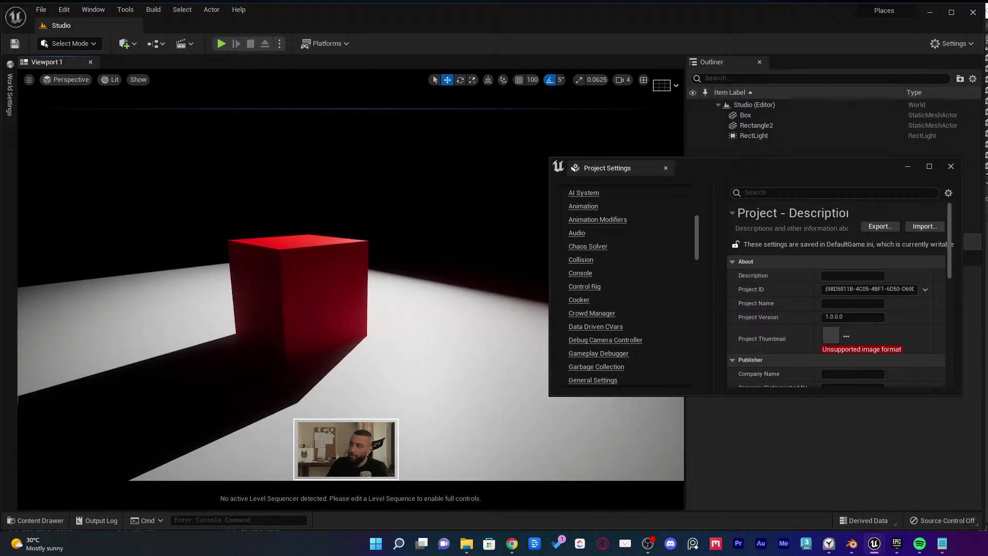
pyautogui.scroll(-6, 632, 300)
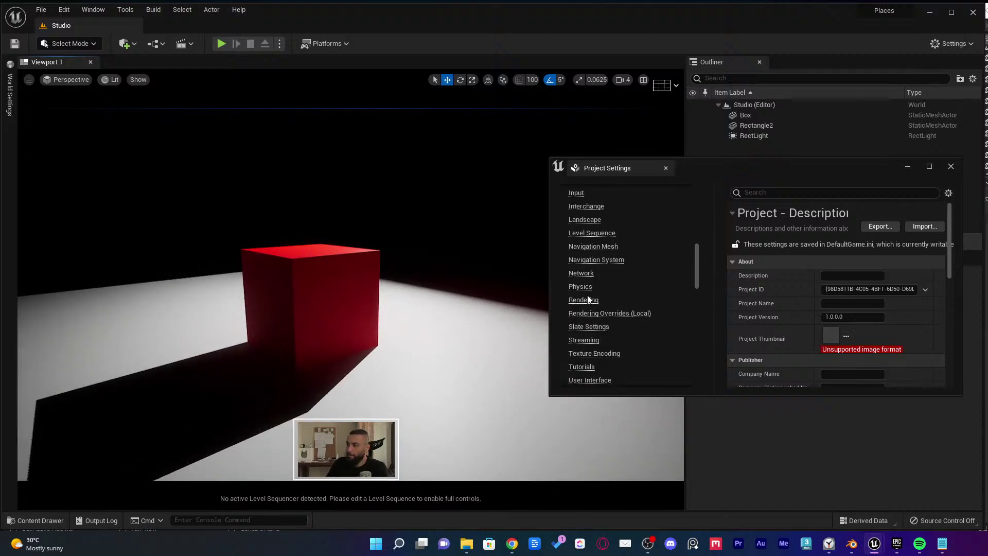
# On the Rendering page, collapse Lumen, Shadows and Hardware Ray Tracing, and expand Global Illumination
pyautogui.click(583, 297)
pyautogui.scroll(-5, 800, 313)
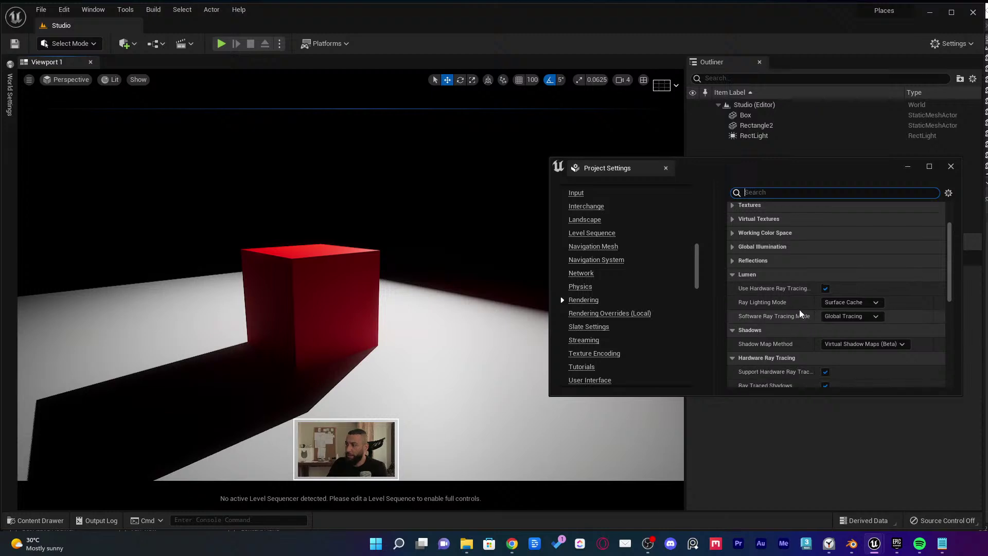
pyautogui.click(764, 276)
pyautogui.click(759, 288)
pyautogui.click(753, 303)
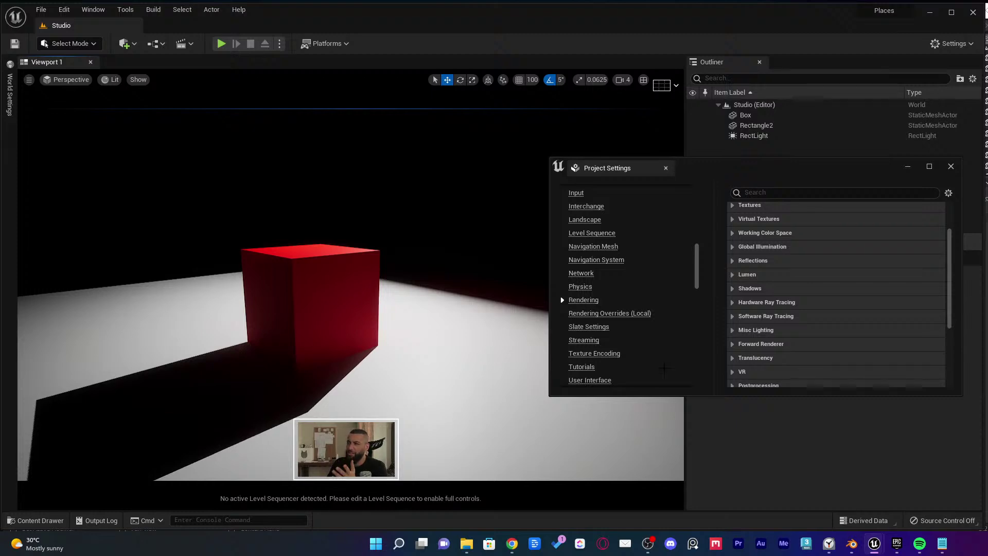
pyautogui.click(751, 275)
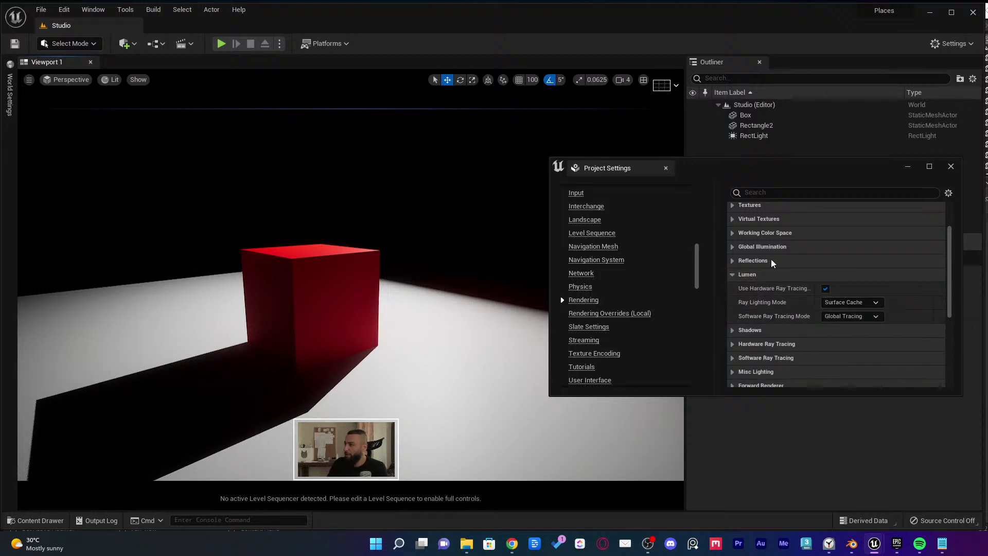
pyautogui.click(750, 274)
pyautogui.click(758, 248)
# Try Dynamic Global Illumination set to None, then Screen Space (Beta), inspecting the red box
pyautogui.click(875, 261)
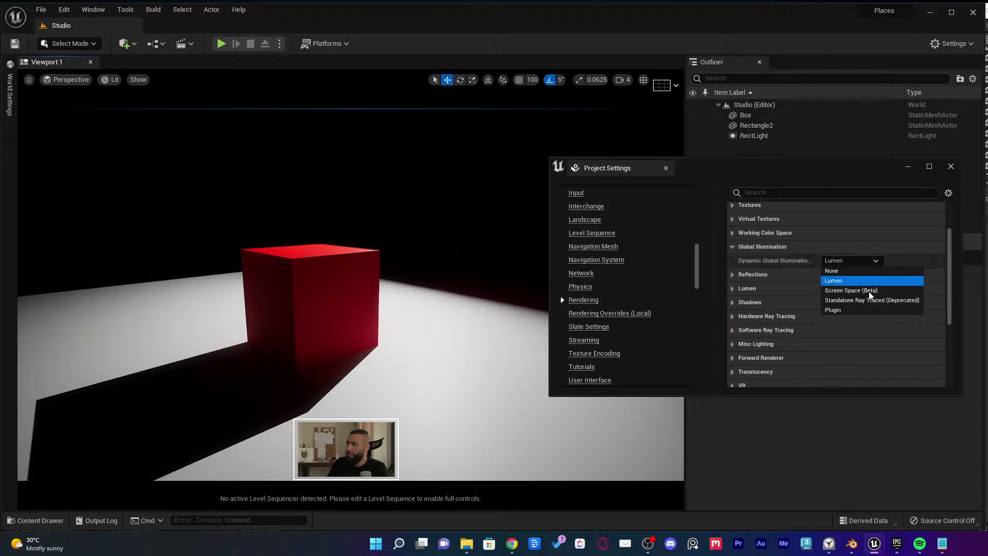
pyautogui.click(850, 271)
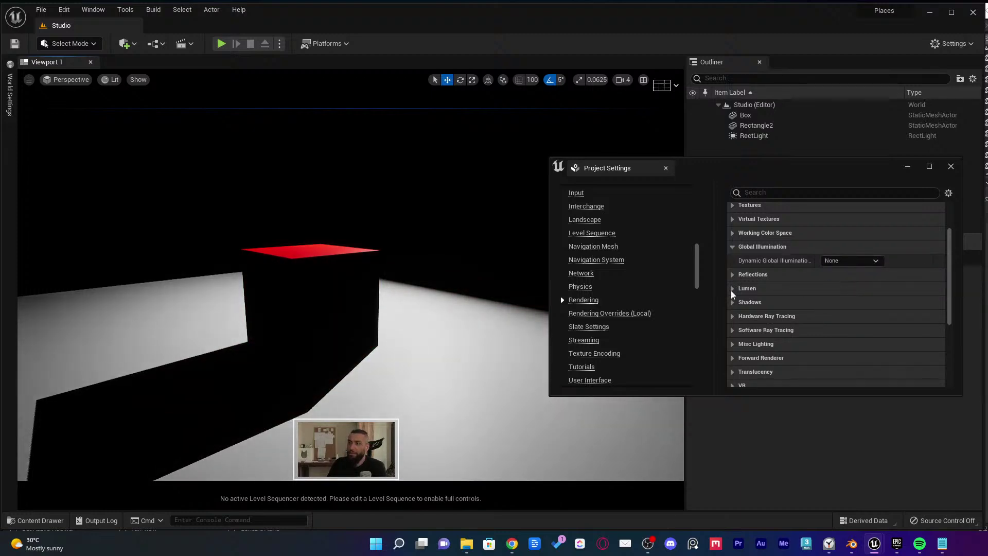
pyautogui.moveTo(339, 277); pyautogui.dragTo(360, 273, button='right')
pyautogui.click(855, 260)
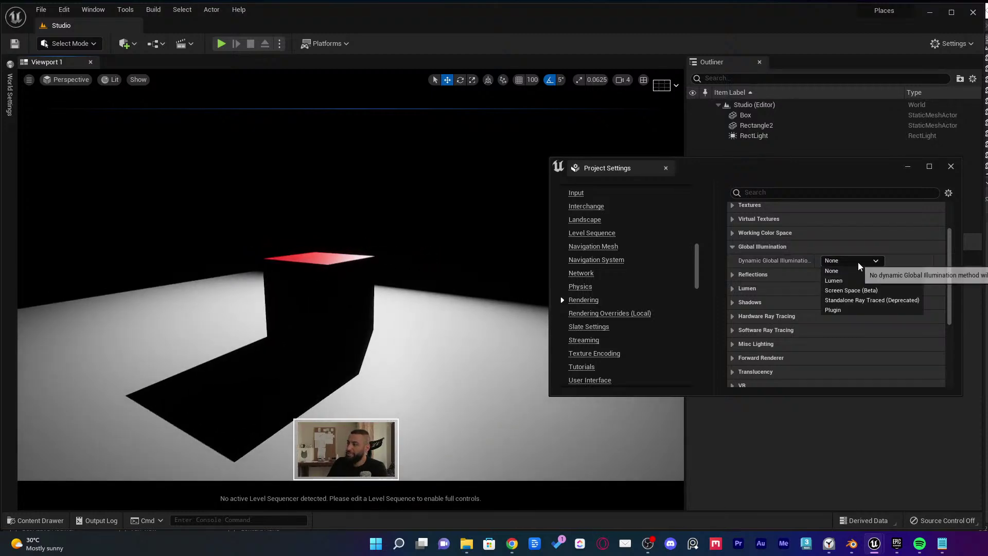
pyautogui.click(854, 290)
pyautogui.moveTo(409, 328); pyautogui.dragTo(360, 340, button='right')
pyautogui.moveTo(349, 293); pyautogui.dragTo(327, 300, button='right')
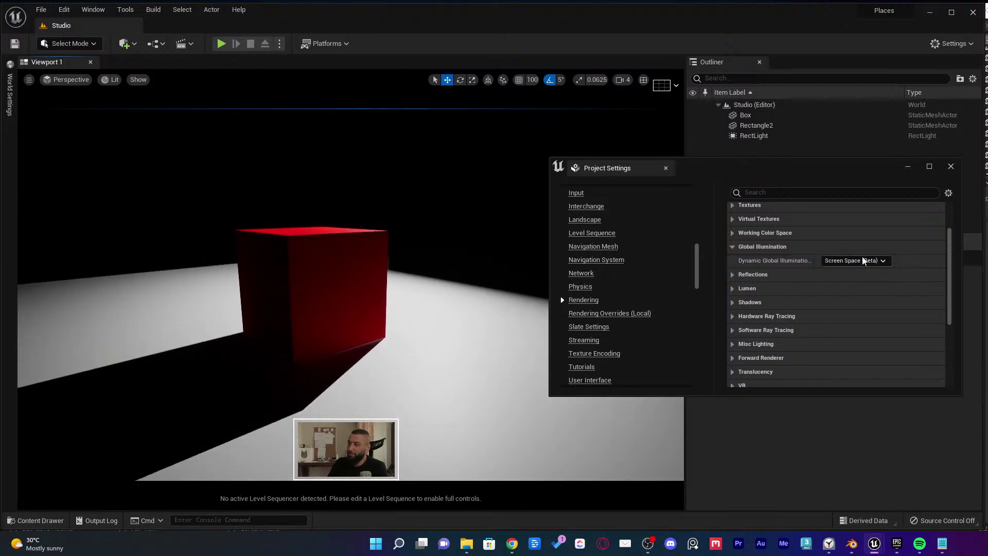
# Try Standalone Ray Traced and None again, then settle on Lumen and return to the viewport
pyautogui.click(863, 261)
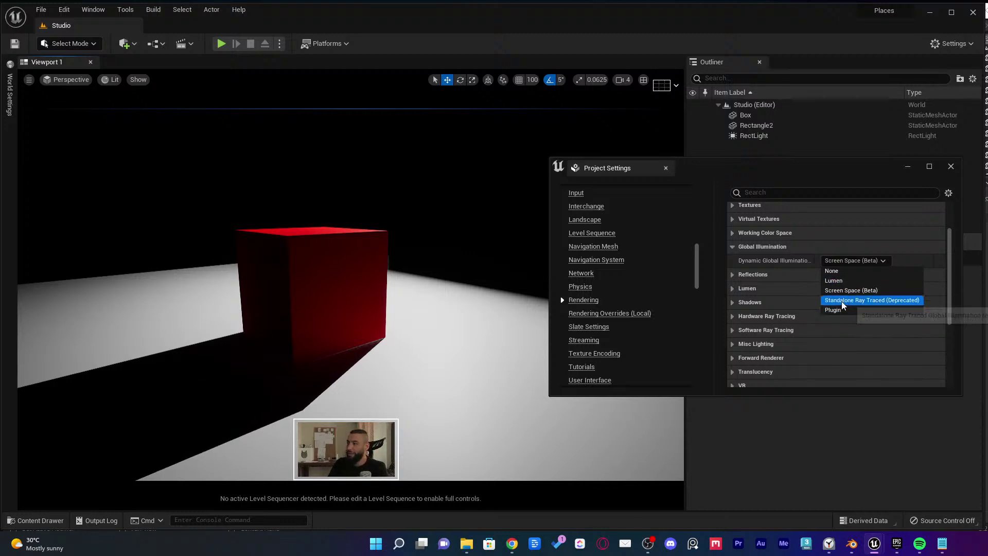
pyautogui.click(842, 301)
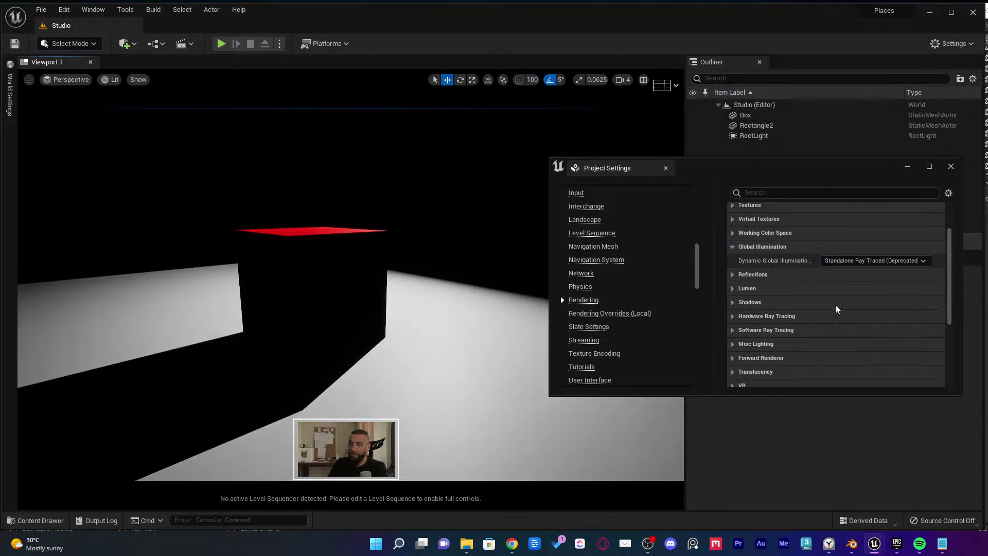
pyautogui.click(880, 262)
pyautogui.click(838, 279)
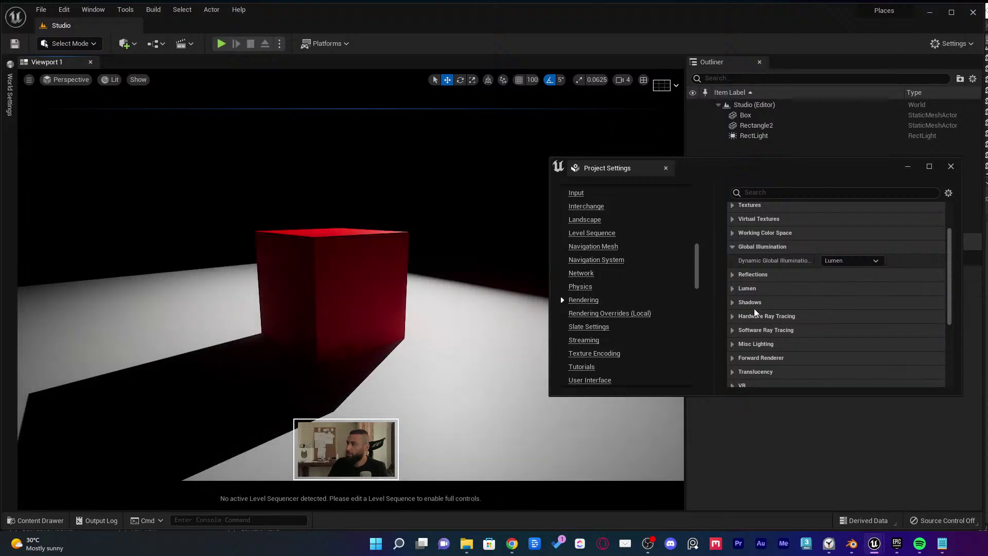
pyautogui.click(850, 260)
pyautogui.click(847, 270)
pyautogui.click(849, 261)
pyautogui.click(838, 279)
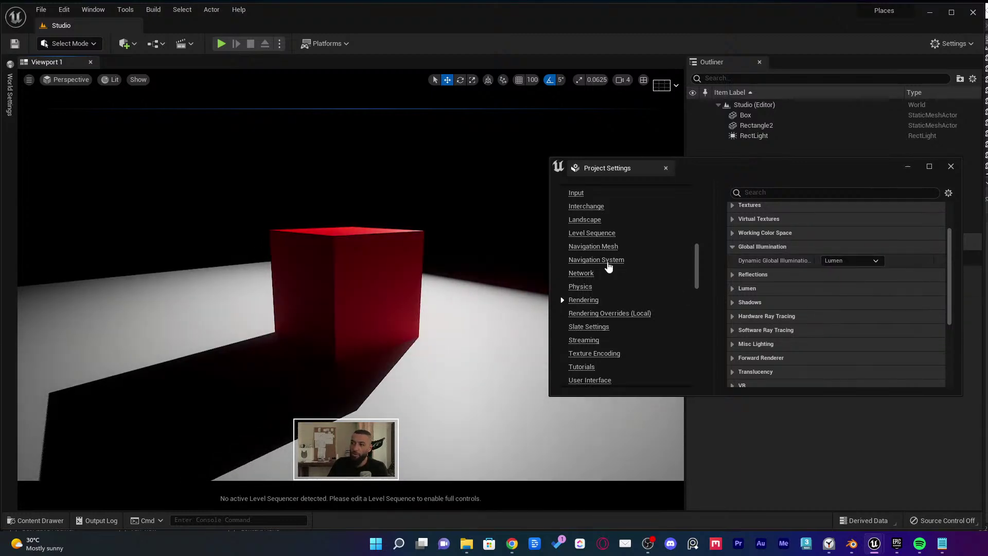
pyautogui.click(432, 243)
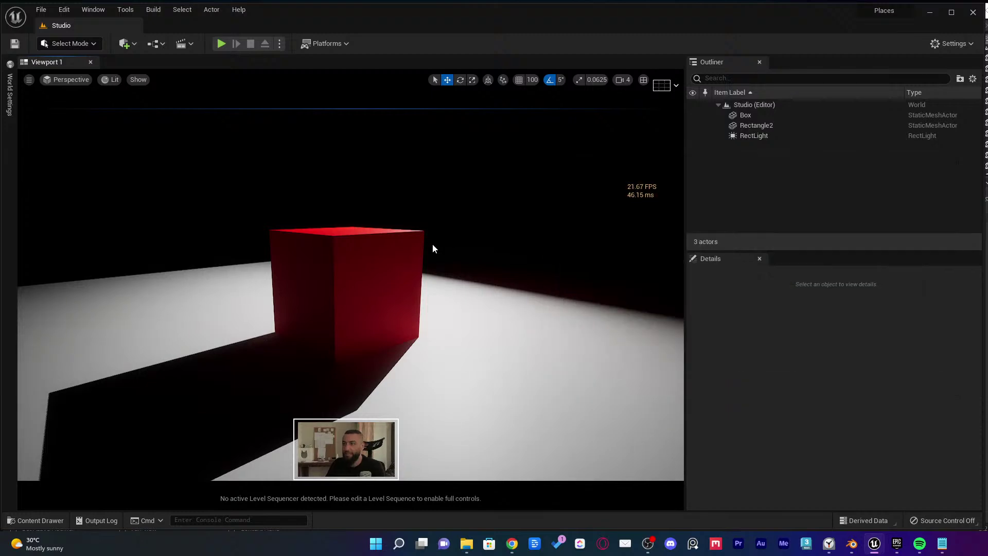
pyautogui.moveTo(432, 243)
pyautogui.mouseDown(button='right')
pyautogui.moveTo(473, 241)
pyautogui.moveTo(468, 231)
pyautogui.moveTo(422, 242)
pyautogui.mouseUp(button='right')
# Set the RectLight's Source Width and Source Height to 5
pyautogui.click(421, 269)
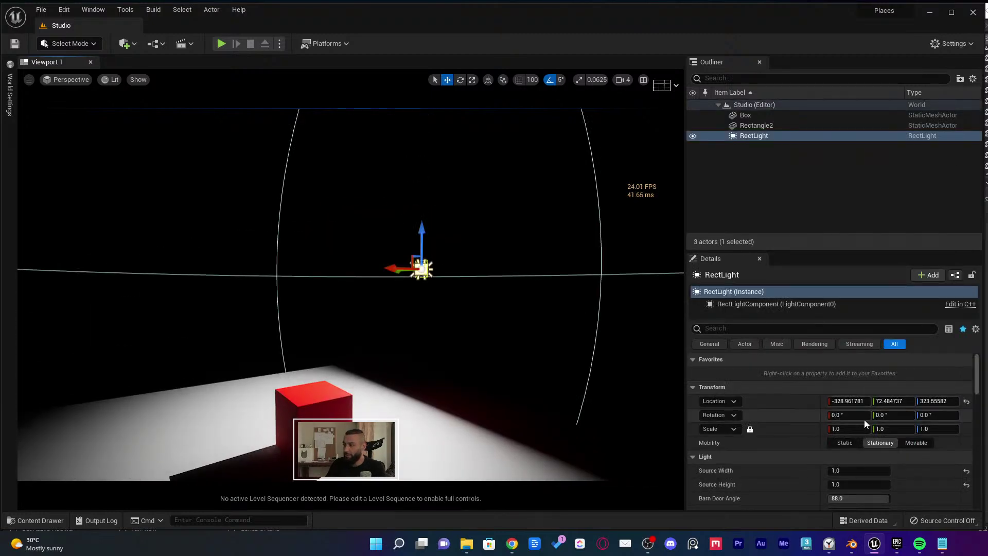
pyautogui.moveTo(556, 340); pyautogui.dragTo(555, 350, button='right')
pyautogui.click(858, 470)
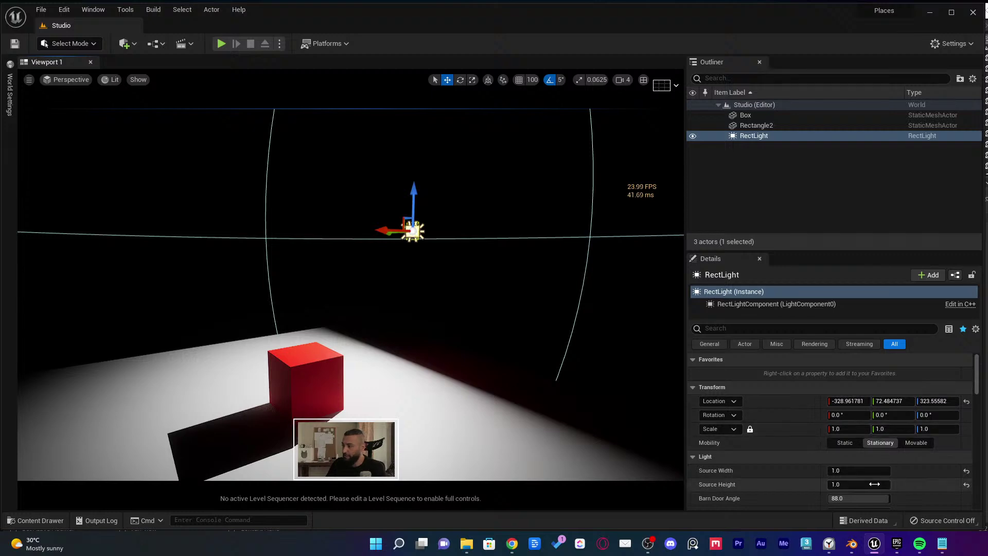
pyautogui.write('50')
pyautogui.press('Tab')
pyautogui.hotkey('shift', 'Tab')
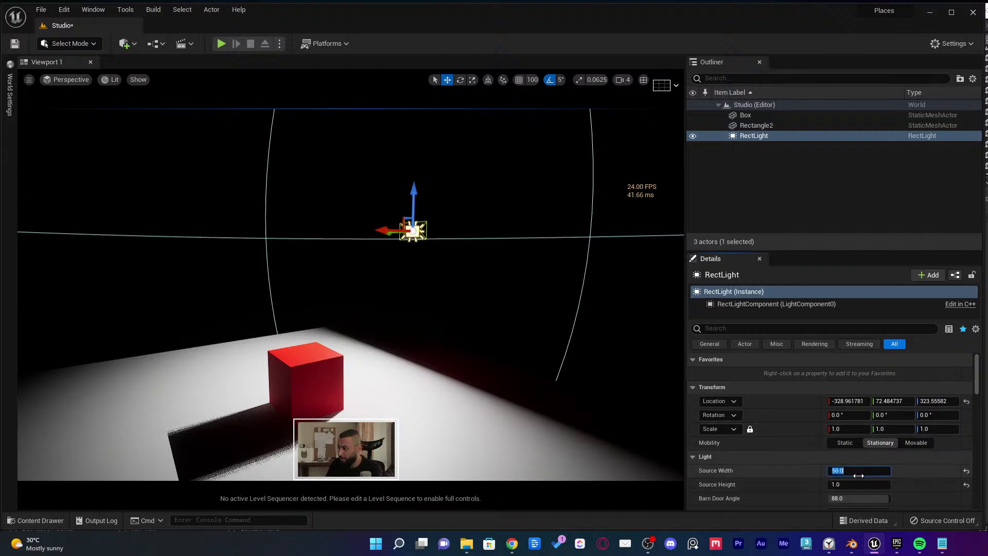
pyautogui.write('5')
pyautogui.press('Tab')
pyautogui.write('5')
pyautogui.press('Return')
# Slide the red cube about 145 units along X, then alt-drag a duplicate box
pyautogui.moveTo(533, 341); pyautogui.dragTo(468, 345, button='right')
pyautogui.click(357, 317)
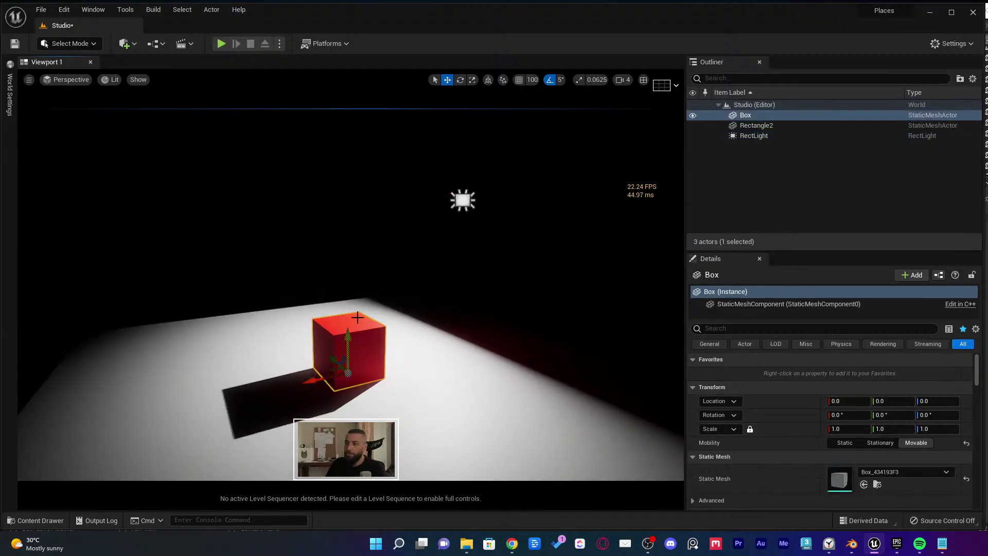
pyautogui.moveTo(318, 381); pyautogui.dragTo(315, 379)
pyautogui.moveTo(315, 379); pyautogui.dragTo(325, 374, button='right')
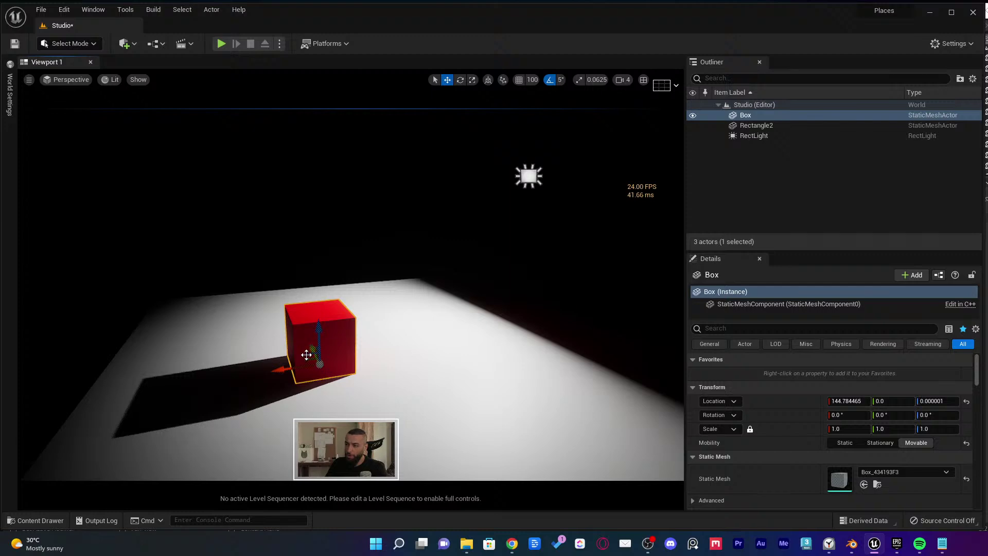
pyautogui.keyDown('alt'); pyautogui.moveTo(306, 355); pyautogui.dragTo(446, 268); pyautogui.keyUp('alt')
# Make the copied box a thin slab tilted -25° in Y, placed at about X -350
pyautogui.press('w')
pyautogui.press('e')
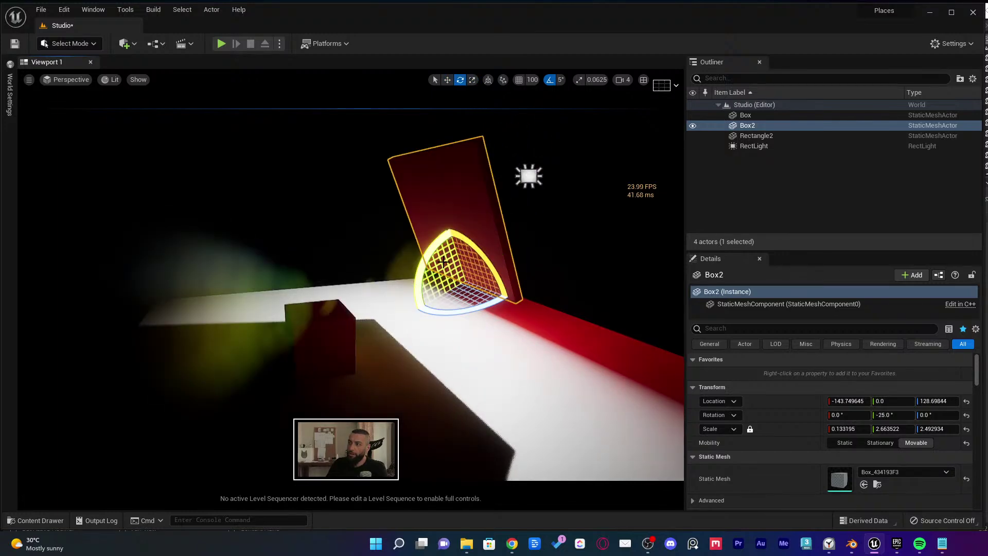
pyautogui.press('w')
pyautogui.hotkey('ctrl', '`')
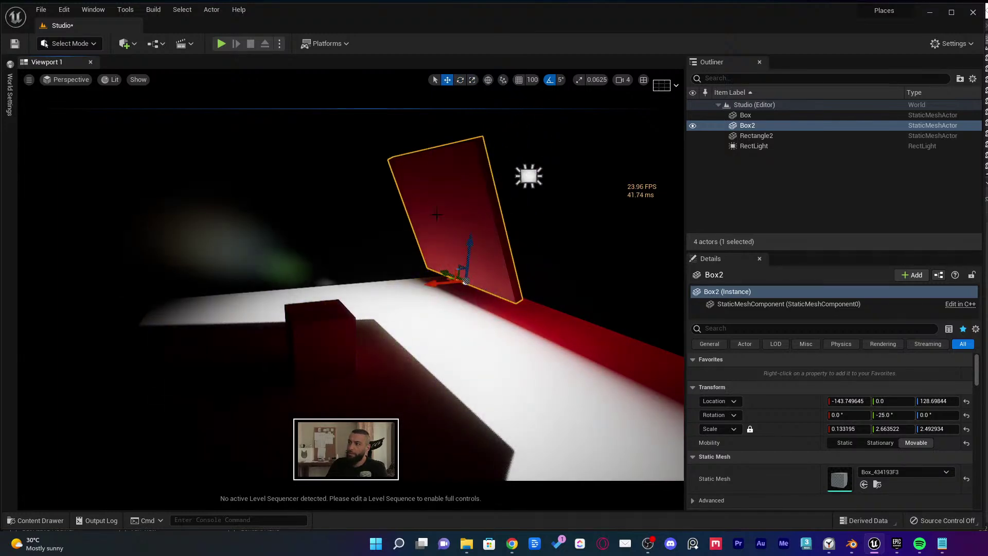
pyautogui.moveTo(433, 285); pyautogui.dragTo(483, 342)
# Apply the MI_Red1 material from the Content Drawer to the slab
pyautogui.hotkey('ctrl', 'space')
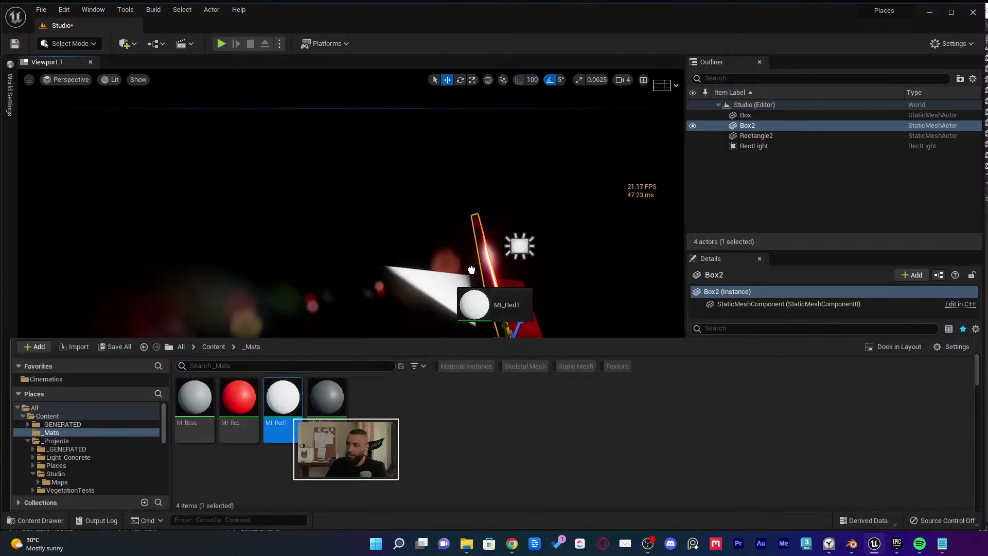
pyautogui.moveTo(471, 269); pyautogui.dragTo(507, 267)
pyautogui.click(520, 245)
# Lower the rect light, turn it to -180° in Z, and centre it over the floor
pyautogui.press('f')
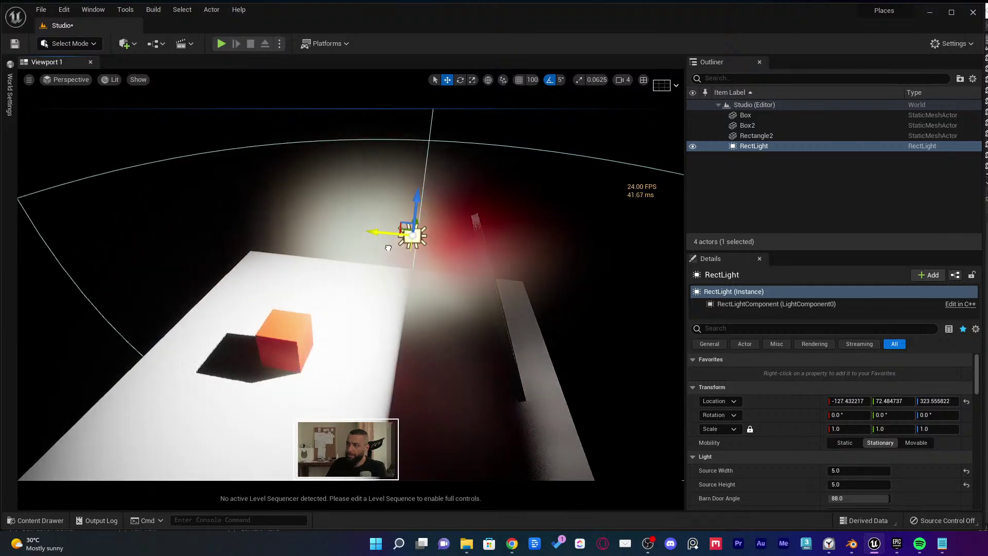
pyautogui.moveTo(417, 206); pyautogui.dragTo(417, 239)
pyautogui.press('e')
pyautogui.moveTo(463, 267); pyautogui.dragTo(411, 322)
pyautogui.press('w')
pyautogui.keyDown('alt'); pyautogui.moveTo(360, 288); pyautogui.dragTo(272, 243); pyautogui.keyUp('alt')
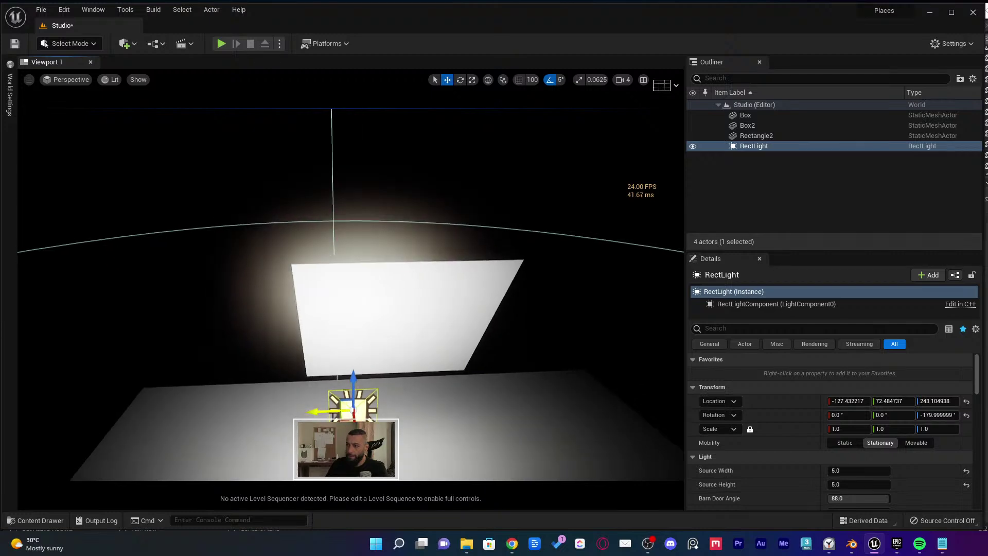
pyautogui.moveTo(353, 409); pyautogui.dragTo(351, 254)
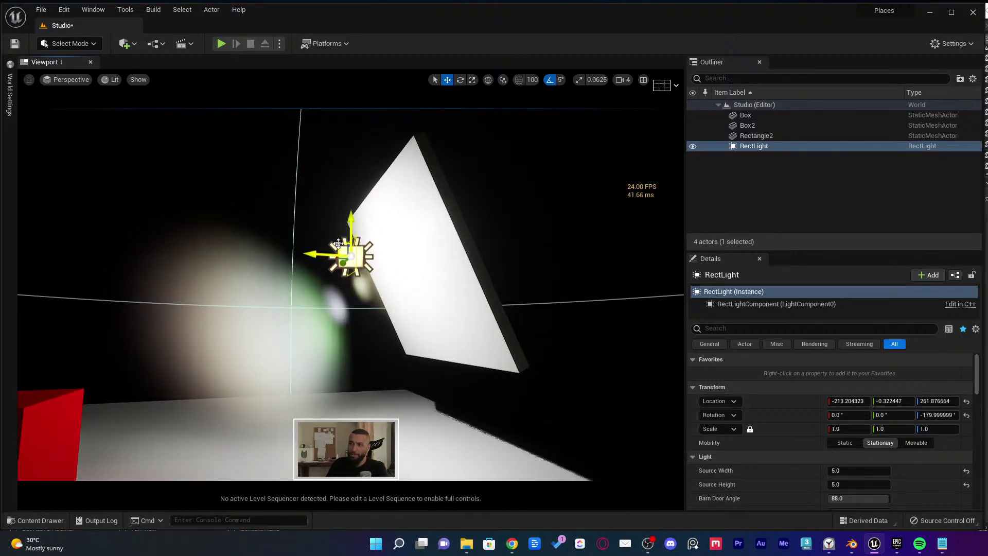
# Pitch the rect light 35° down toward the red cube and view it full-screen
pyautogui.press('e')
pyautogui.moveTo(330, 296); pyautogui.dragTo(288, 303)
pyautogui.press('w')
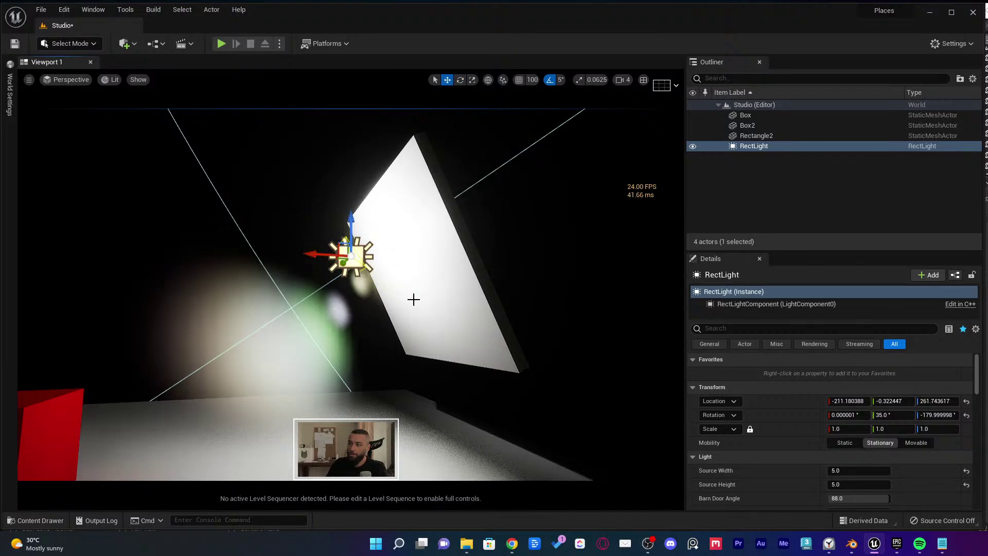
pyautogui.moveTo(412, 298); pyautogui.dragTo(455, 313, button='right')
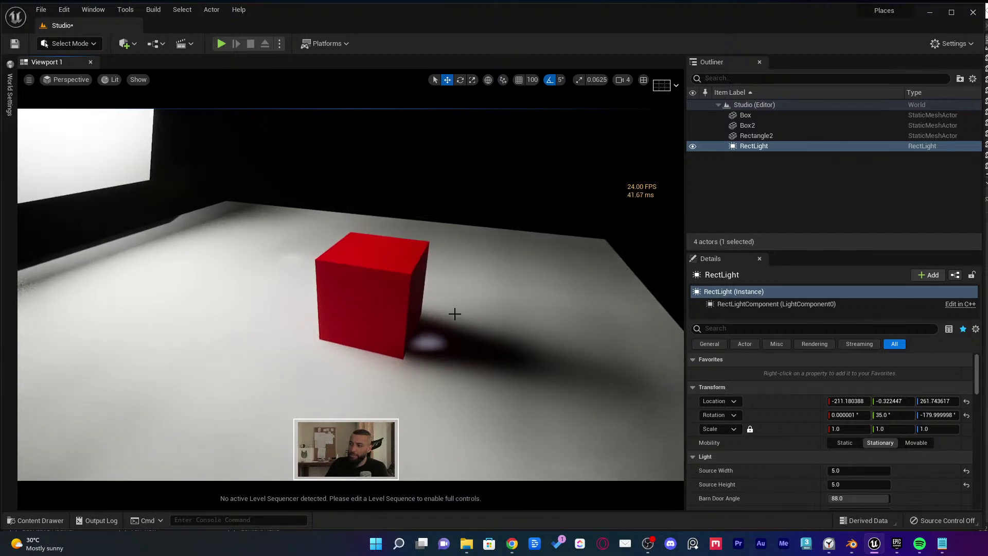
pyautogui.moveTo(541, 347); pyautogui.dragTo(515, 309, button='right')
pyautogui.press('F11')
# Slide the white light panel to the left
pyautogui.click(434, 212)
pyautogui.click(405, 175)
pyautogui.moveTo(405, 174); pyautogui.dragTo(437, 174, button='right')
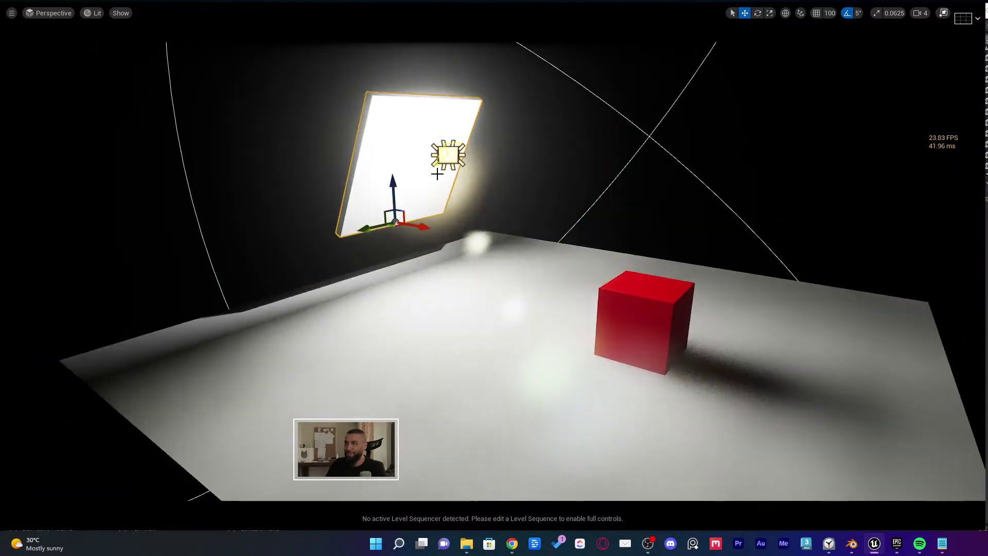
pyautogui.moveTo(417, 225); pyautogui.dragTo(357, 208)
pyautogui.moveTo(547, 289)
pyautogui.mouseDown(button='right')
pyautogui.moveTo(529, 285)
pyautogui.moveTo(547, 289)
pyautogui.mouseUp(button='right')
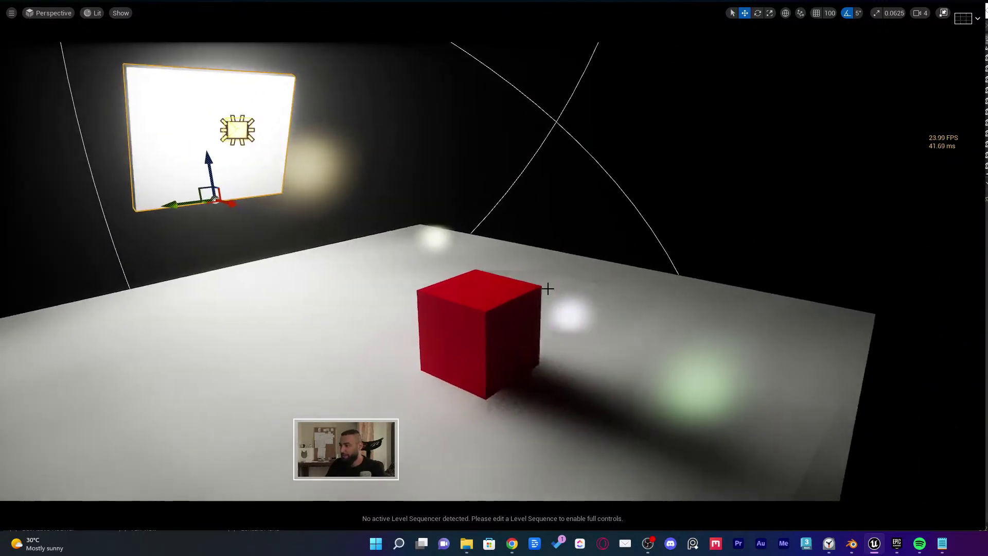
pyautogui.press('Escape')
# Try squashing the red cube along Y, then undo the change
pyautogui.click(533, 346)
pyautogui.press('f')
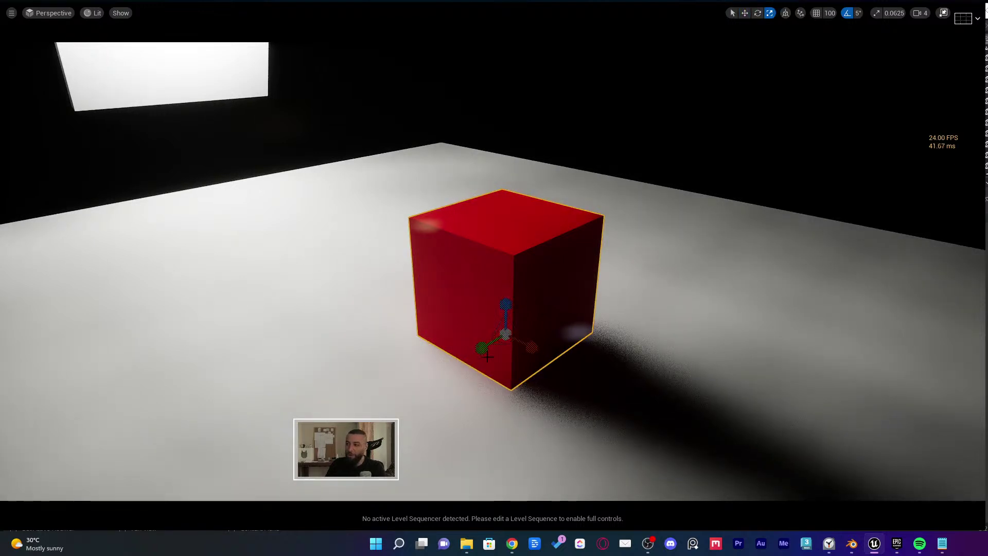
pyautogui.moveTo(487, 356); pyautogui.dragTo(502, 345)
pyautogui.moveTo(504, 350); pyautogui.dragTo(576, 355, button='right')
pyautogui.press('w')
pyautogui.hotkey('ctrl', 'z')
pyautogui.scroll(-2, 563, 371)
pyautogui.press('Escape')
# Inspect the light and wall panels from above, then restore the normal editor layout
pyautogui.click(382, 176)
pyautogui.moveTo(382, 176); pyautogui.dragTo(406, 175, button='right')
pyautogui.click(185, 216)
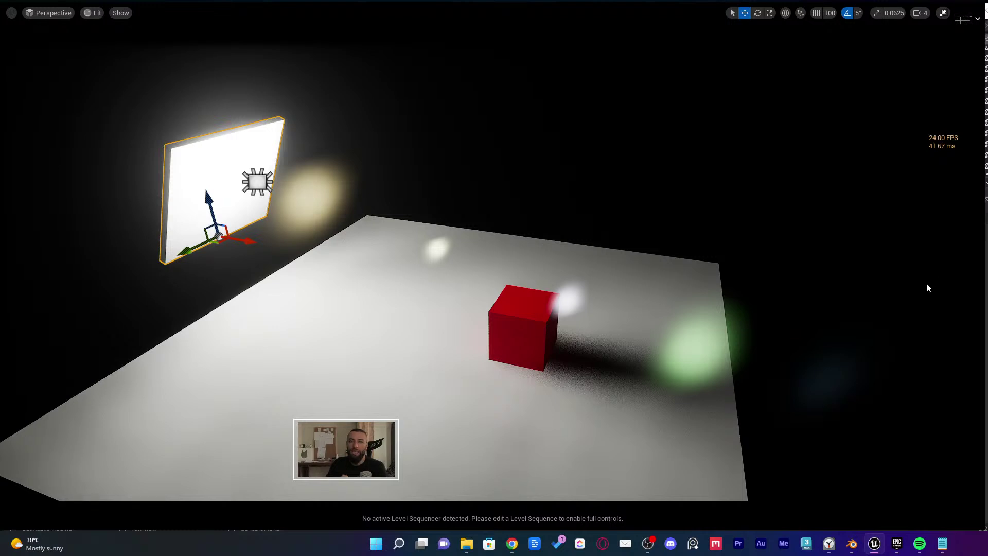
pyautogui.moveTo(750, 260); pyautogui.dragTo(595, 254, button='right')
pyautogui.press('Escape')
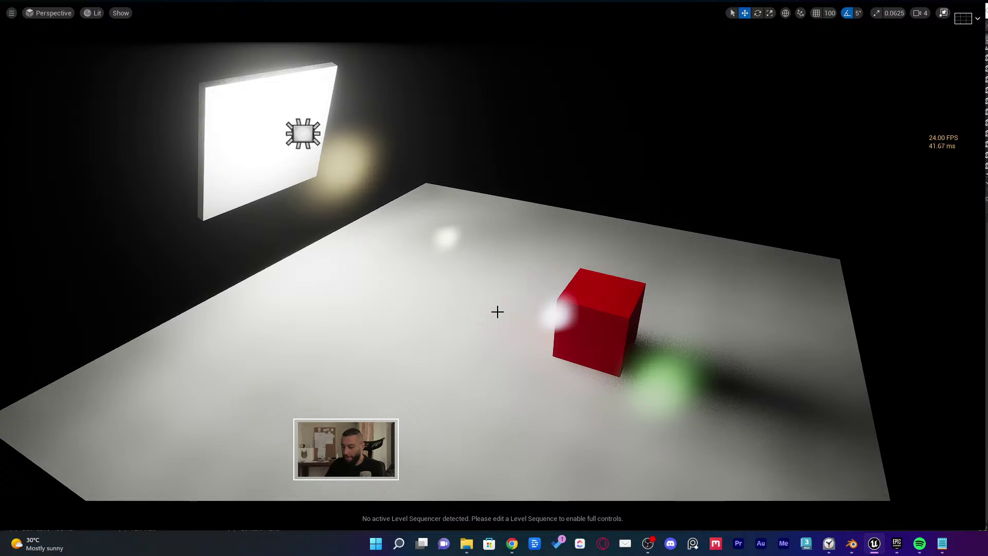
pyautogui.press('F11')
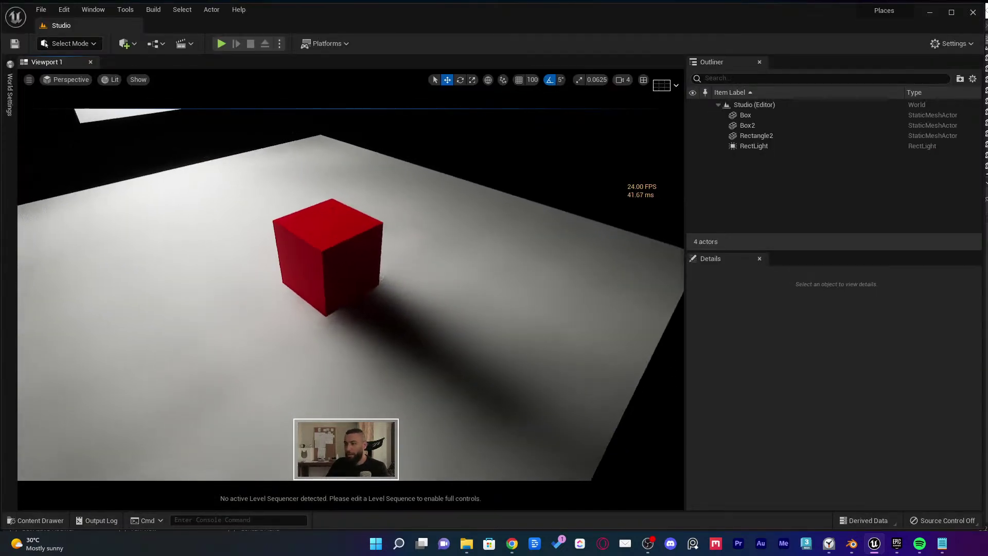
# Browse the Quick Add menu, then switch from Select Mode to Modeling Mode with Shift+5
pyautogui.moveTo(312, 318); pyautogui.dragTo(342, 327, button='right')
pyautogui.press('w')
pyautogui.press('s')
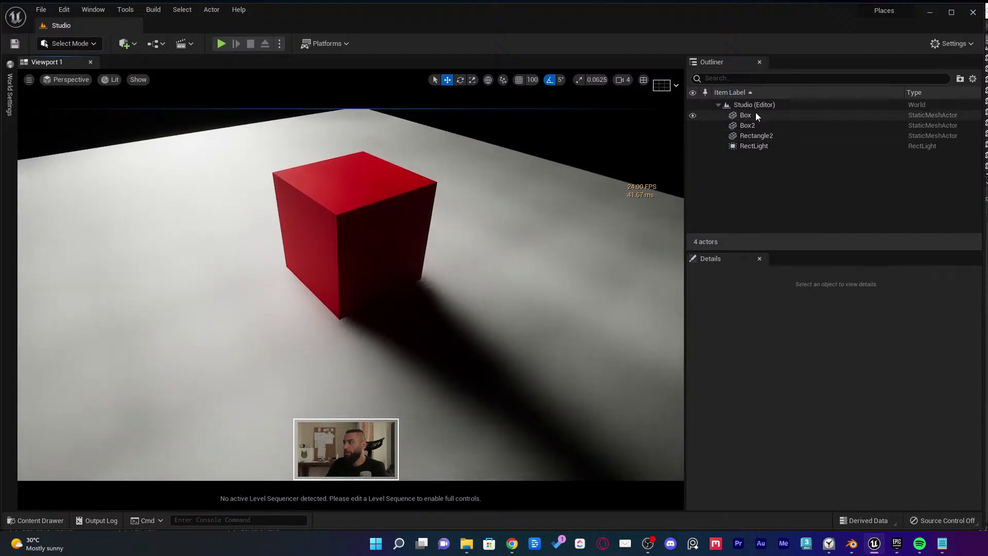
pyautogui.click(129, 49)
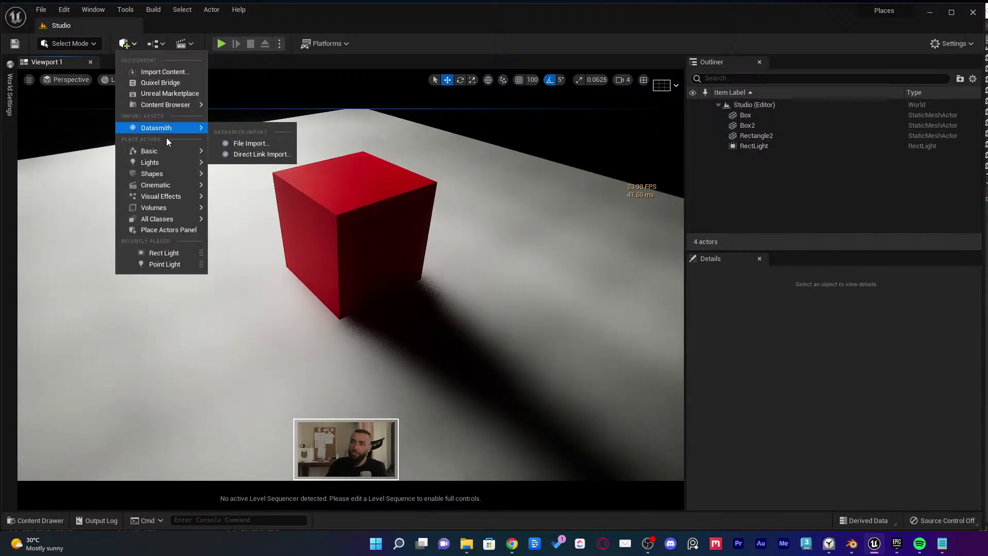
pyautogui.moveTo(360, 257); pyautogui.dragTo(399, 223, button='right')
pyautogui.hotkey('shift', '5')
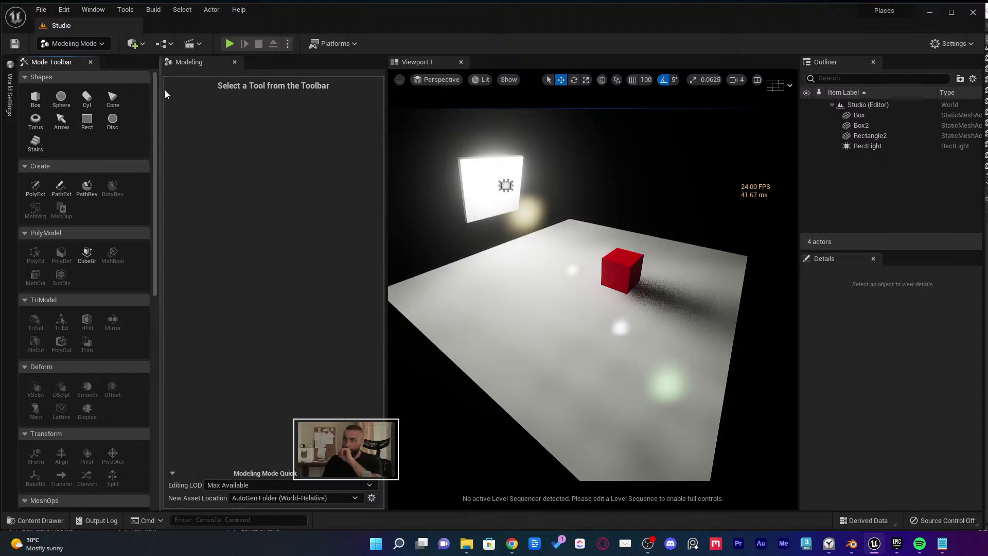
# Place a test rectangle on the floor, raise it, then delete it
pyautogui.click(87, 121)
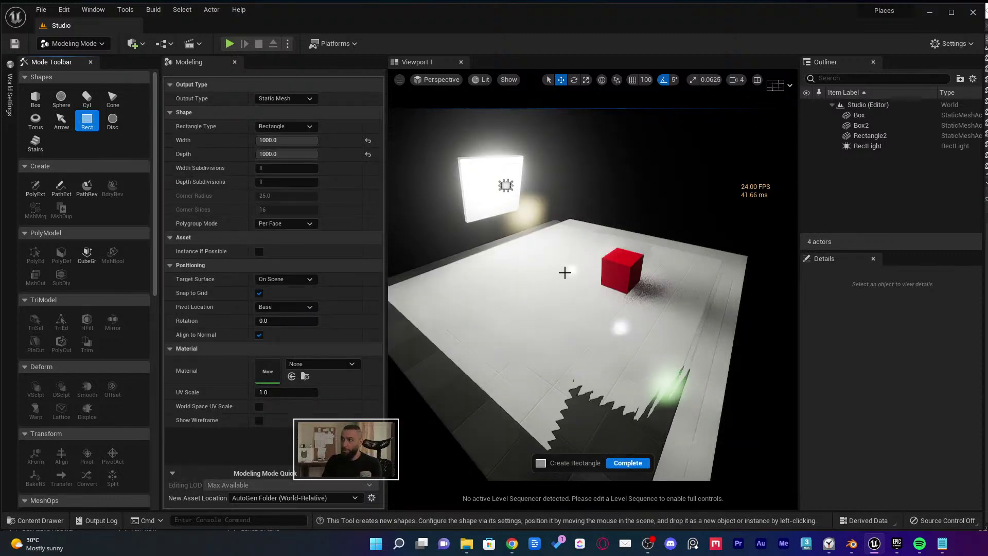
pyautogui.click(576, 329)
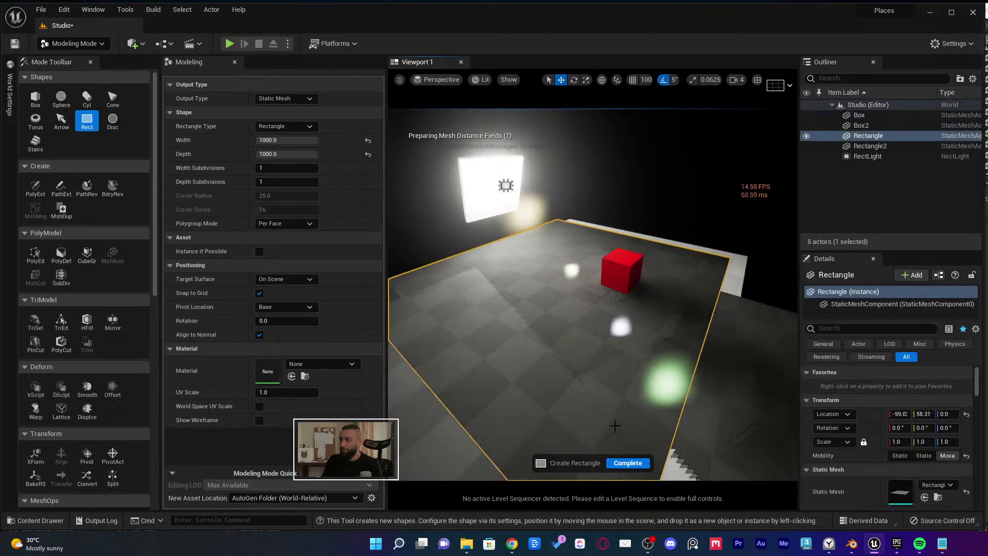
pyautogui.click(627, 463)
pyautogui.moveTo(564, 242); pyautogui.dragTo(553, 218)
pyautogui.press('Delete')
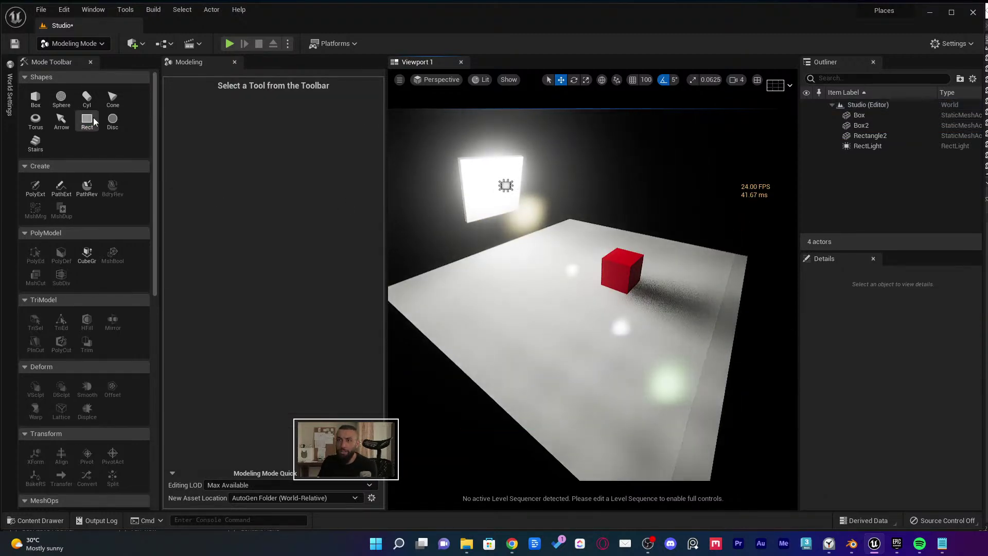
# Create a 250 × 250 Rectangle tile on the floor
pyautogui.click(87, 121)
pyautogui.click(283, 140)
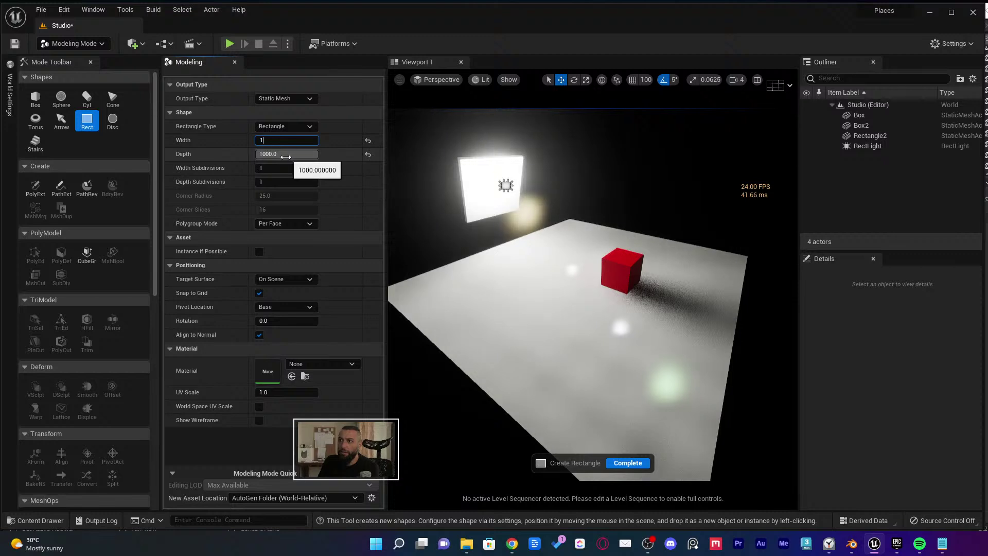
pyautogui.write('100')
pyautogui.press('Return')
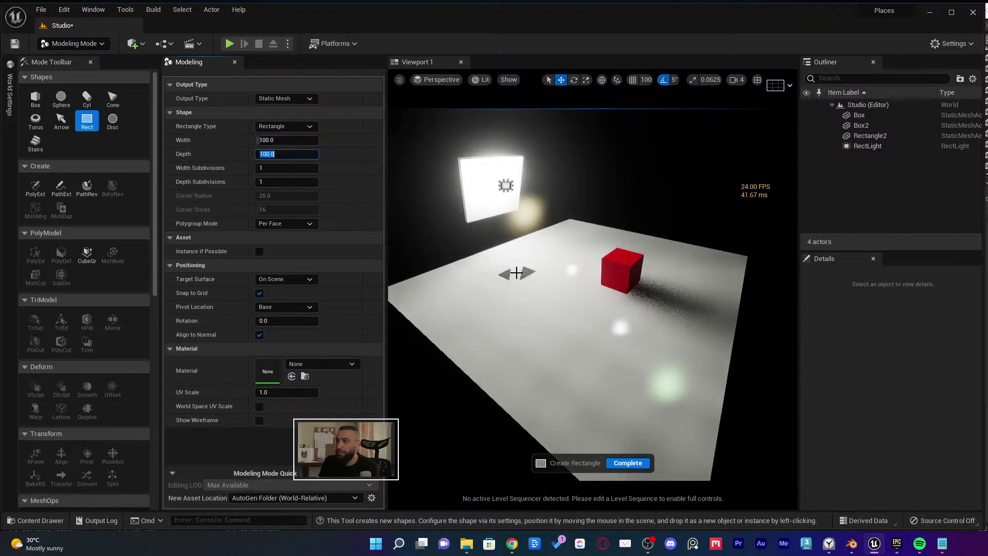
pyautogui.write('250')
pyautogui.press('Return')
pyautogui.write('250')
pyautogui.press('Return')
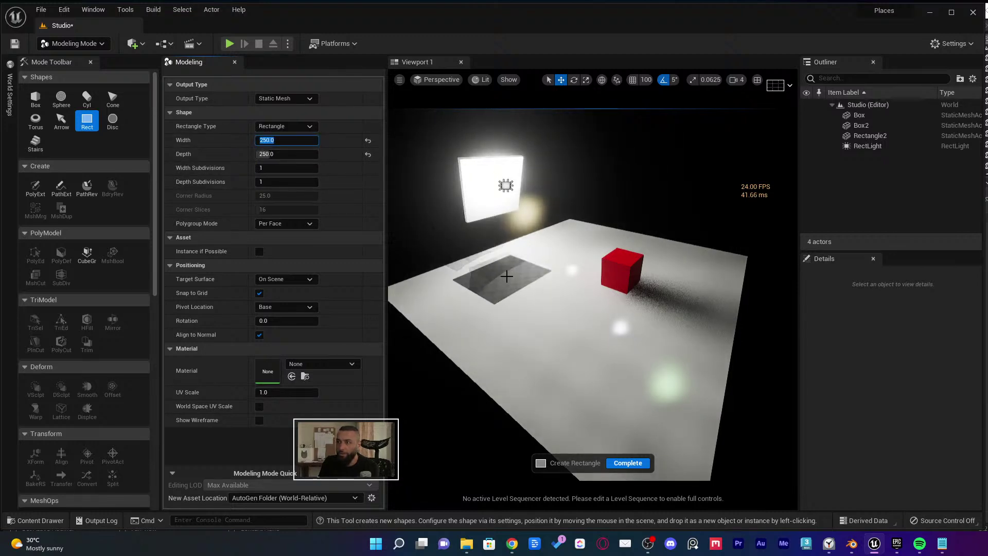
pyautogui.click(502, 278)
pyautogui.moveTo(503, 277); pyautogui.dragTo(478, 260, button='right')
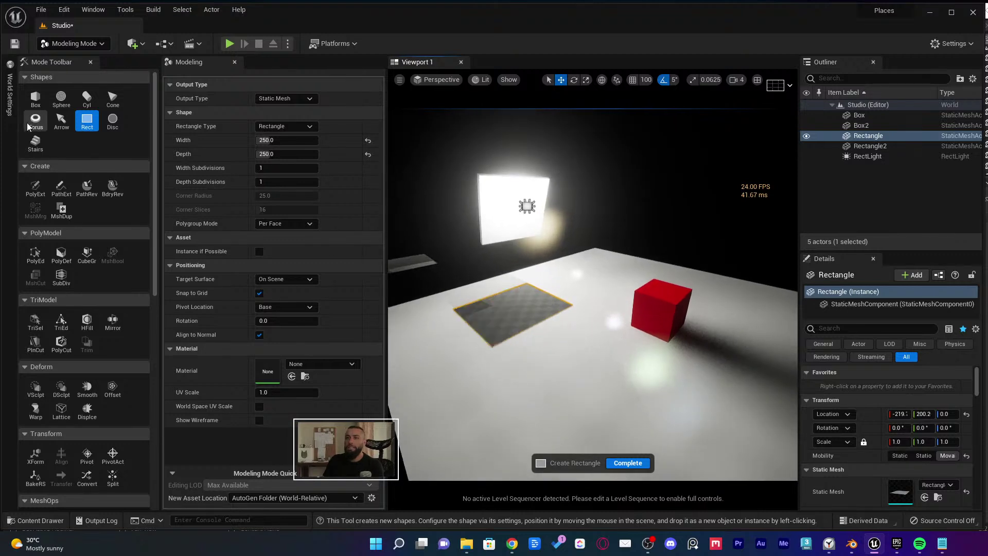
# Create a flat 250-wide Box with Height 0.2 on the floor
pyautogui.click(35, 98)
pyautogui.click(287, 126)
pyautogui.write('250')
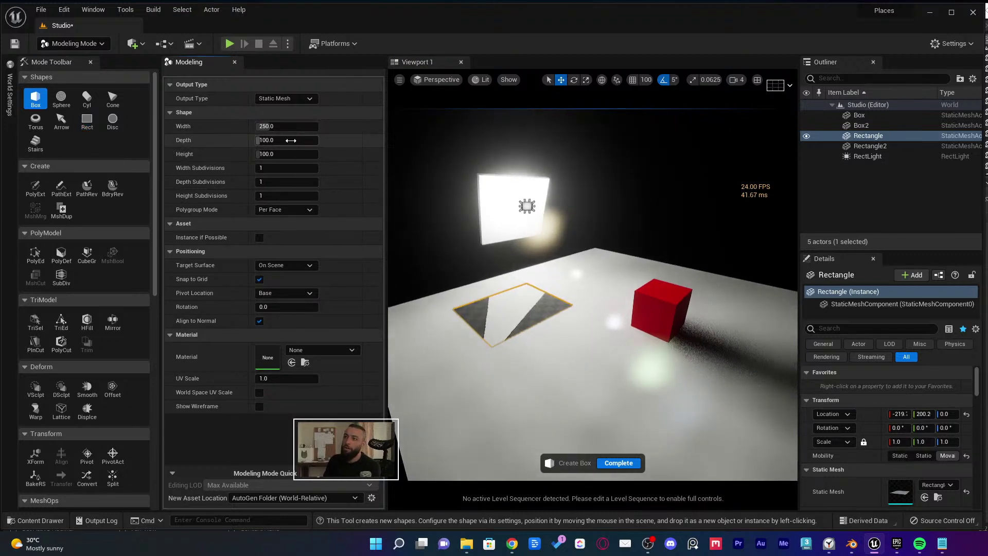
pyautogui.press('Tab')
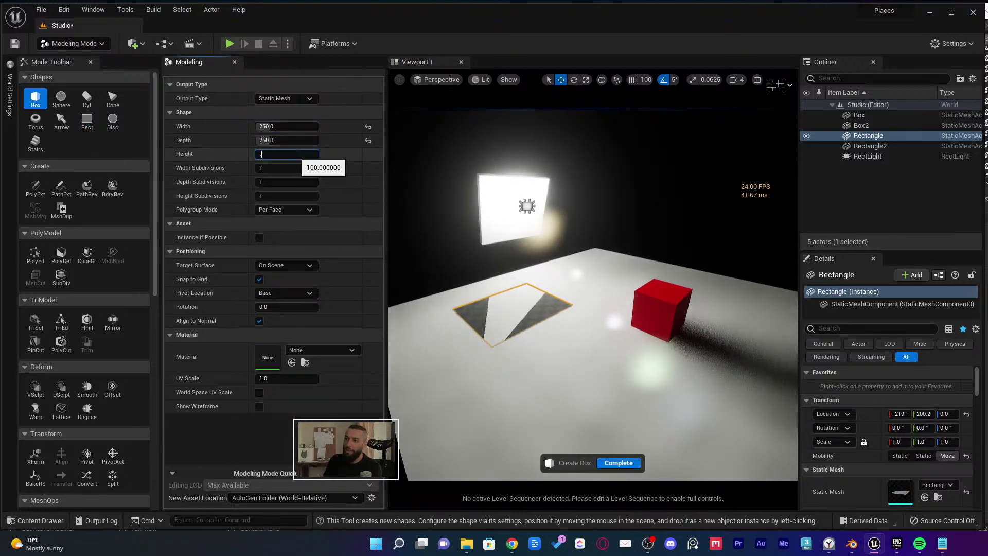
pyautogui.write('0.2')
pyautogui.click(566, 339)
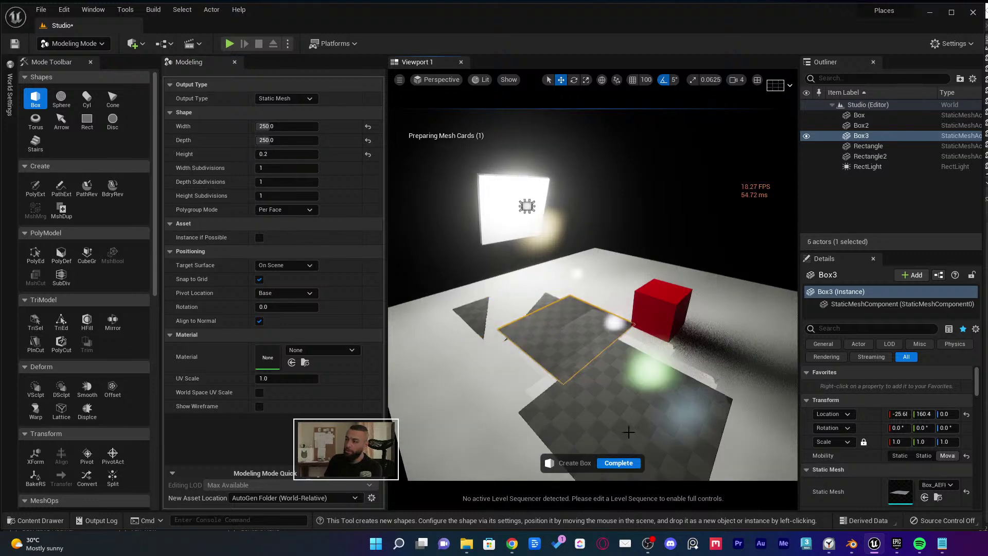
pyautogui.press('Escape')
# Raise both tiles, spread the Rectangle tile across the floor, and save the level
pyautogui.keyDown('ctrl'); pyautogui.click(497, 289); pyautogui.keyUp('ctrl')
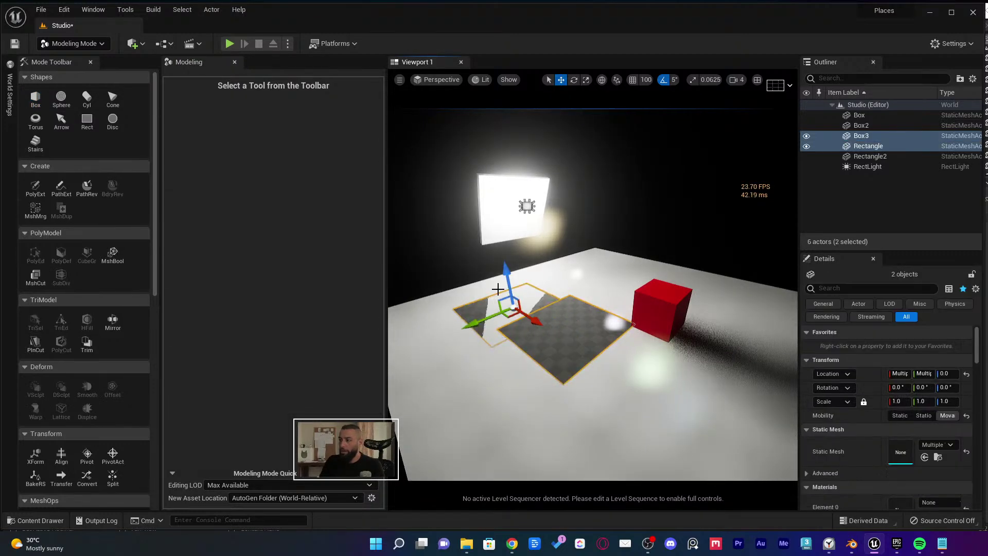
pyautogui.moveTo(506, 280); pyautogui.dragTo(503, 264)
pyautogui.click(478, 300)
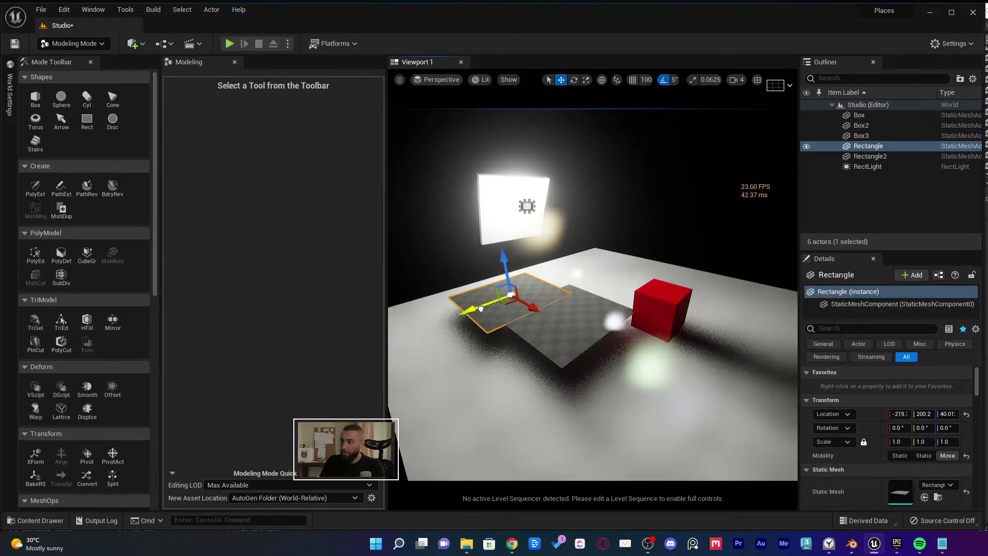
pyautogui.moveTo(472, 311); pyautogui.dragTo(395, 341)
pyautogui.moveTo(497, 313); pyautogui.dragTo(479, 317, button='right')
pyautogui.moveTo(485, 319); pyautogui.dragTo(549, 336)
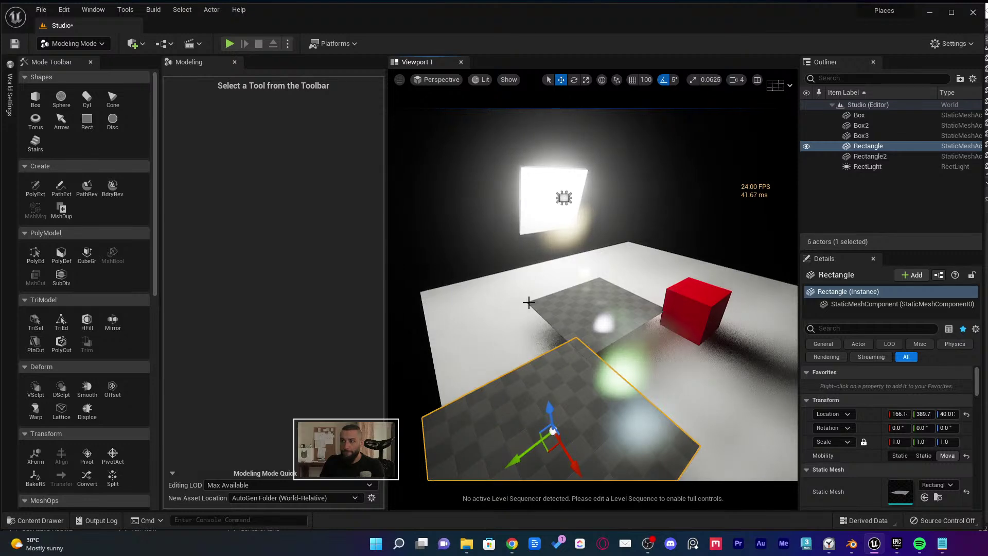
pyautogui.hotkey('shift', '1')
pyautogui.press('f')
pyautogui.moveTo(343, 363); pyautogui.dragTo(279, 278)
pyautogui.hotkey('ctrl', 's')
pyautogui.hotkey('ctrl', 'space')
# Create NewMaterial in the _Mats folder and dock its editor beside the Studio level
pyautogui.rightClick(446, 449)
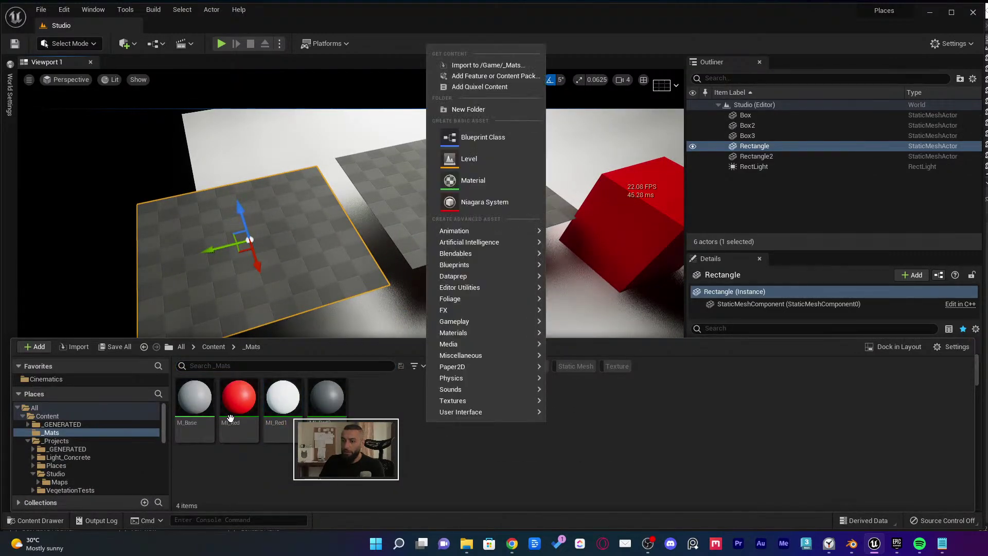
pyautogui.click(78, 415)
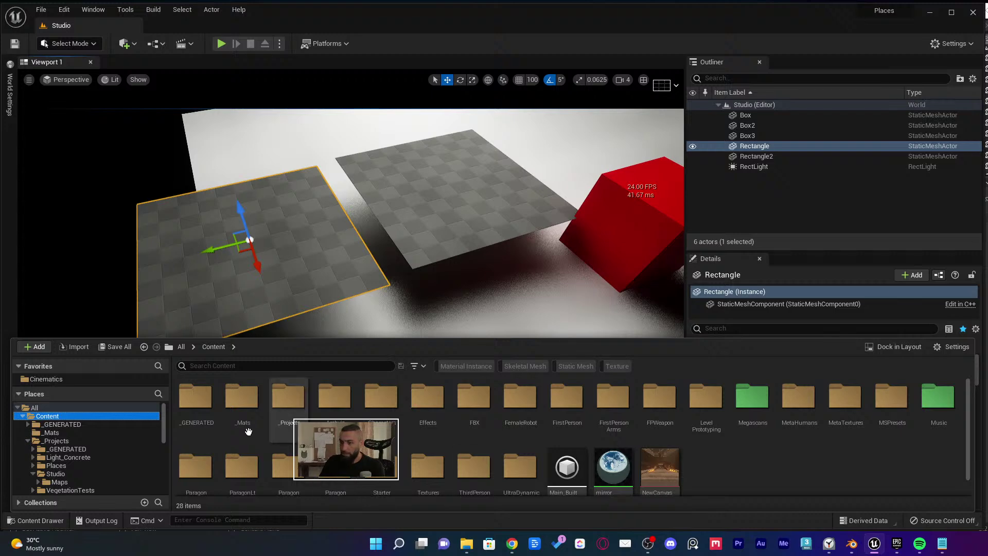
pyautogui.click(72, 433)
pyautogui.rightClick(464, 436)
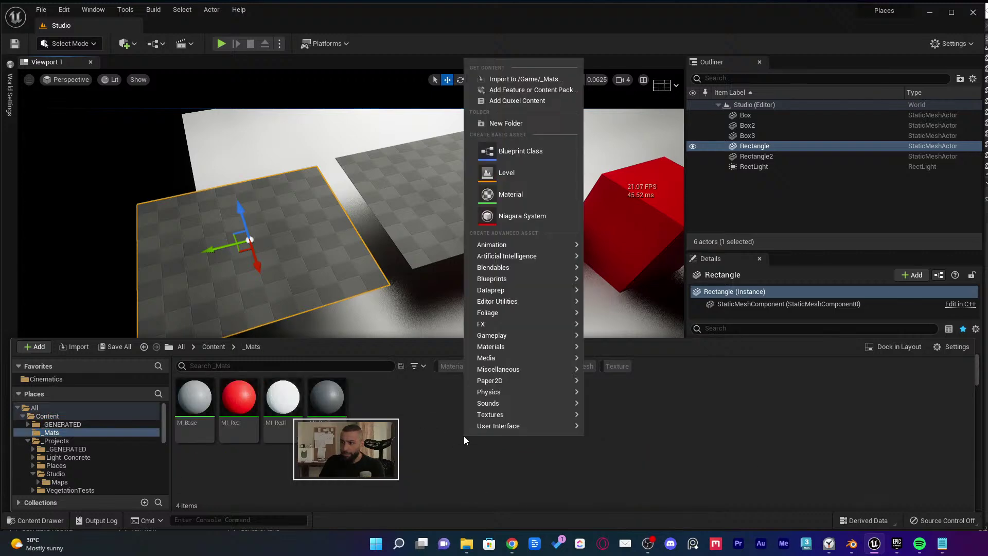
pyautogui.click(519, 198)
pyautogui.doubleClick(372, 404)
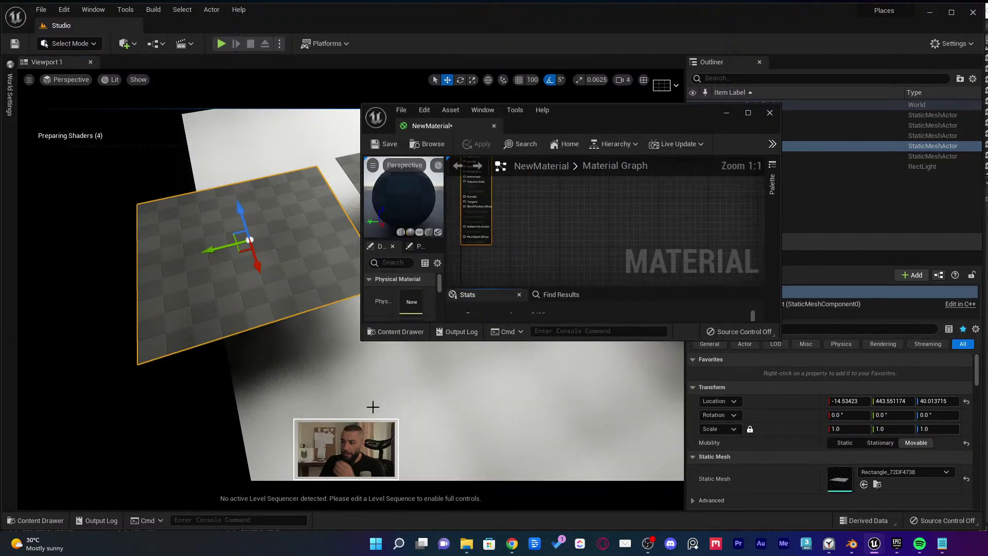
pyautogui.moveTo(432, 126); pyautogui.dragTo(381, 26)
# Add a Vector Parameter node named Color to the material graph
pyautogui.scroll(5, 458, 185)
pyautogui.press('v')
pyautogui.click(385, 169)
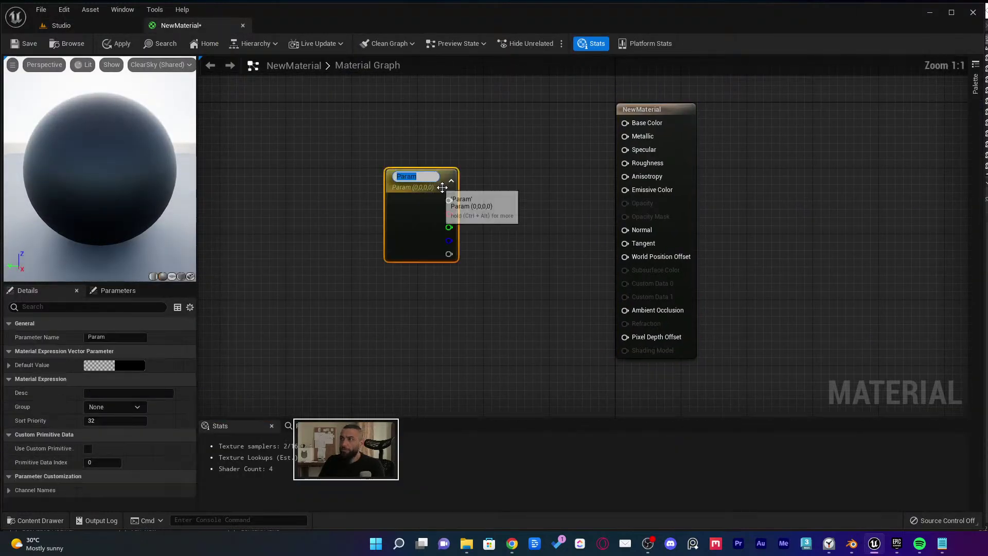
pyautogui.write('Color')
pyautogui.press('Return')
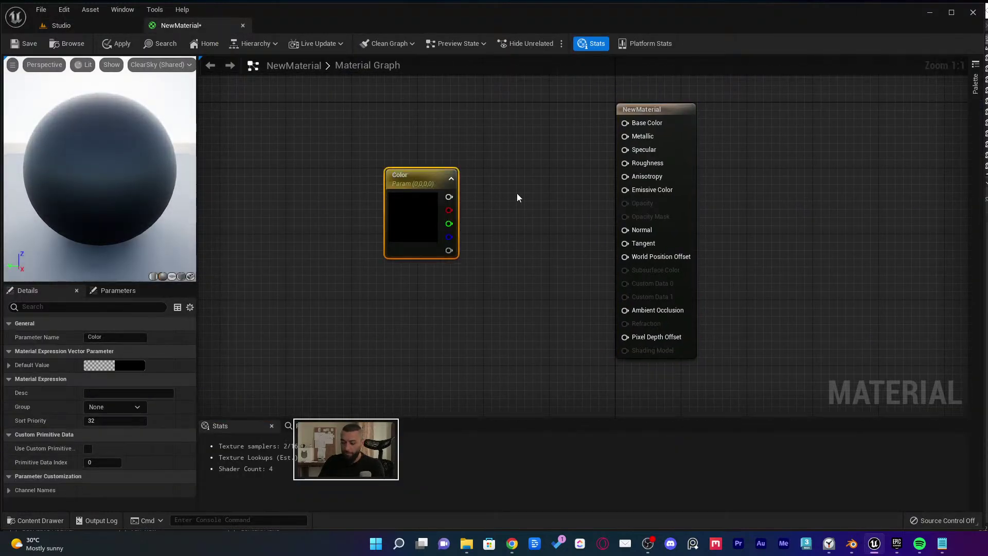
pyautogui.click(526, 160)
# Remove a spare parameter node and reposition the Color node up and left
pyautogui.press('v')
pyautogui.click(465, 114)
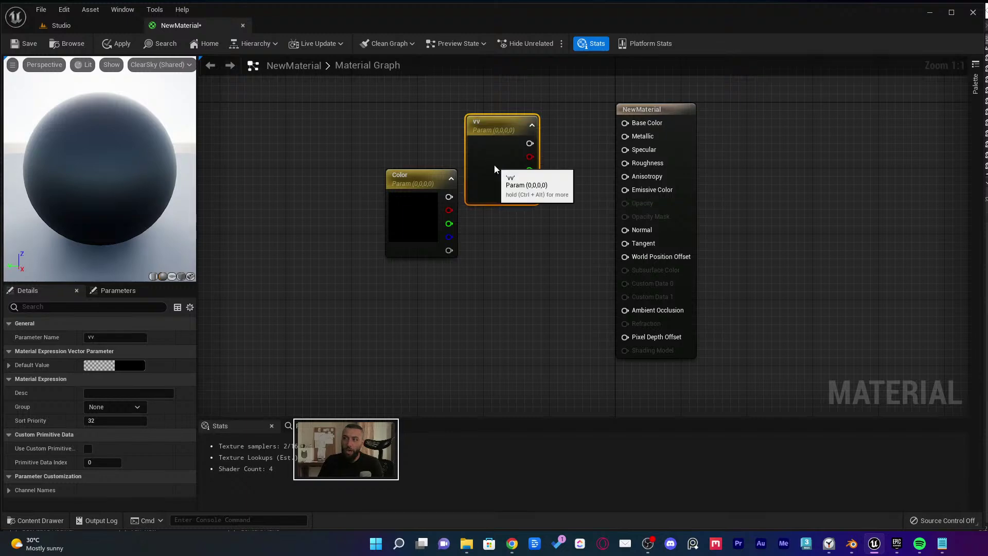
pyautogui.press('Delete')
pyautogui.moveTo(406, 186); pyautogui.dragTo(372, 151)
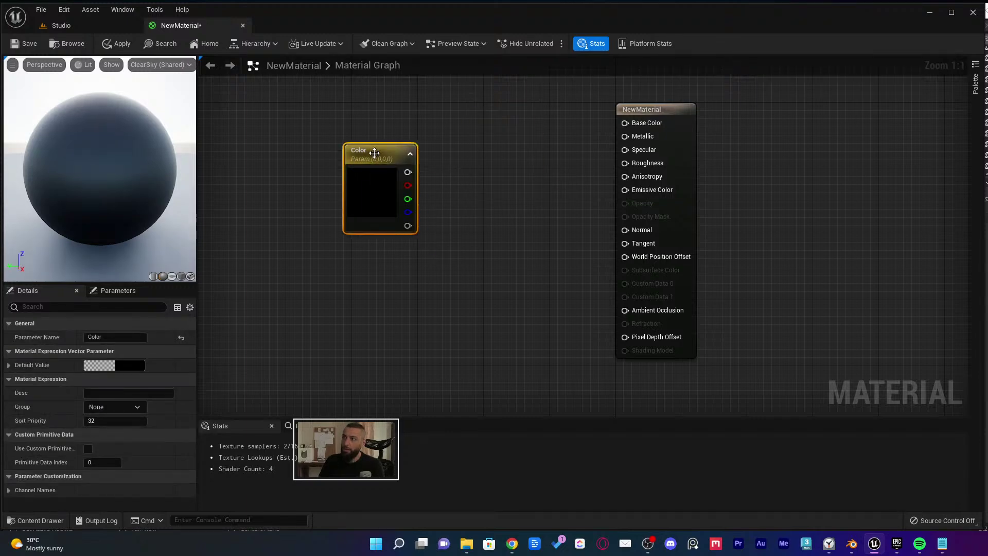
pyautogui.doubleClick(381, 146)
pyautogui.click(382, 185)
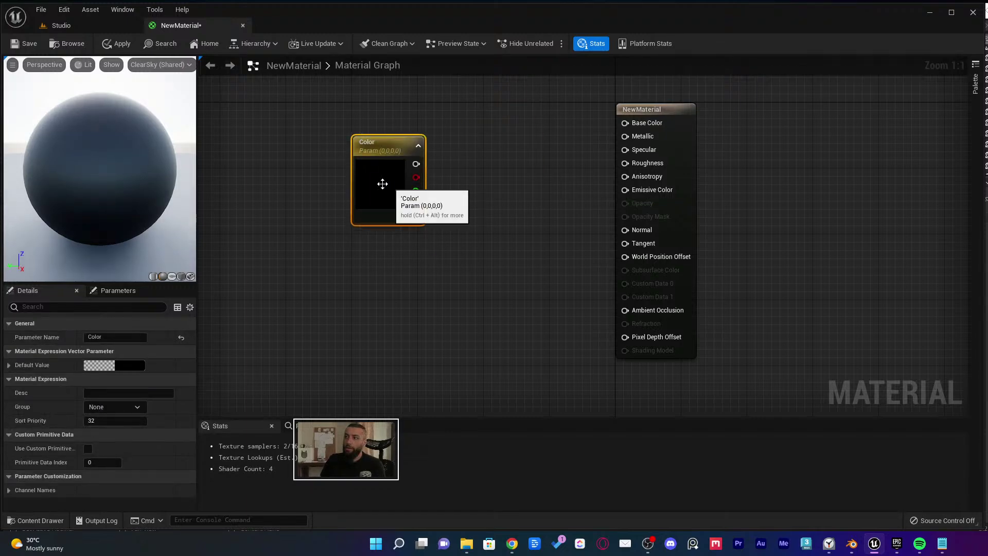
# Try a purple default value for Color, then discard the change
pyautogui.click(125, 365)
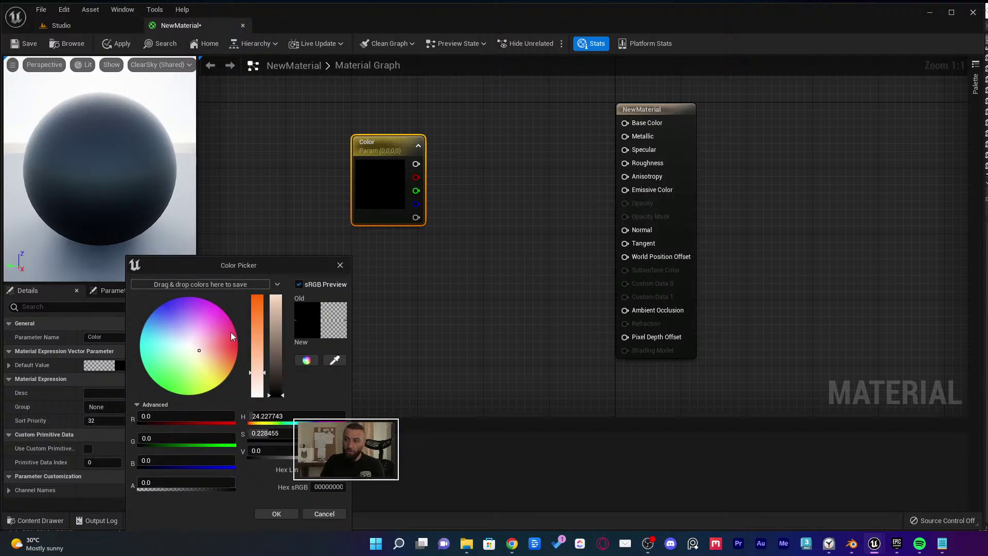
pyautogui.click(189, 333)
pyautogui.click(324, 514)
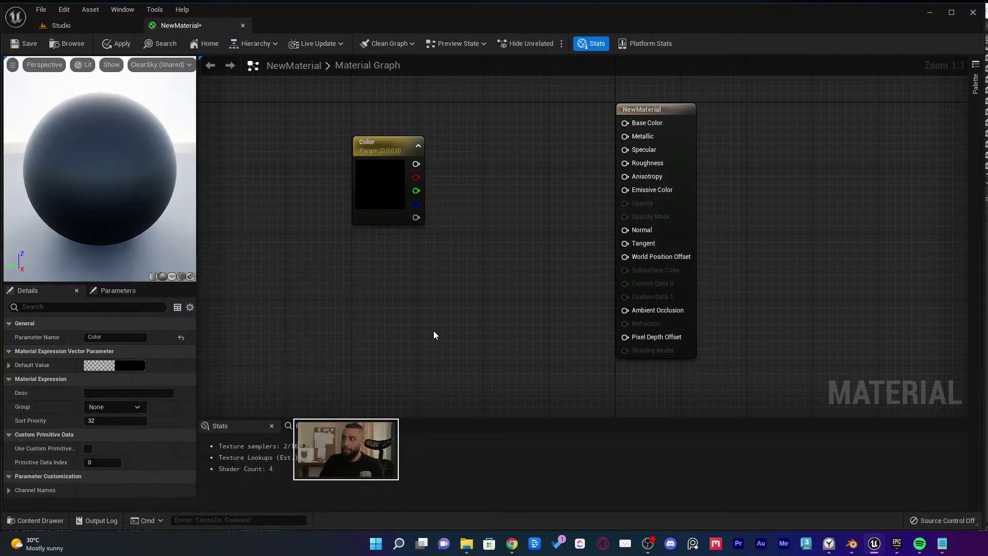
pyautogui.click(433, 330)
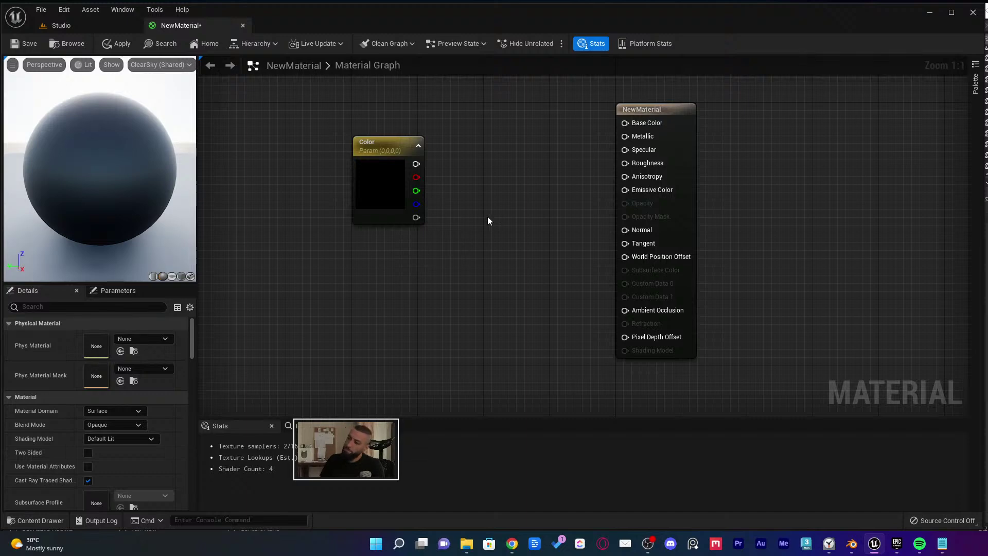
# Connect the Color node to Base Color and set the Shading Model to Cloth
pyautogui.moveTo(416, 163); pyautogui.dragTo(525, 176)
pyautogui.moveTo(641, 122); pyautogui.dragTo(639, 123)
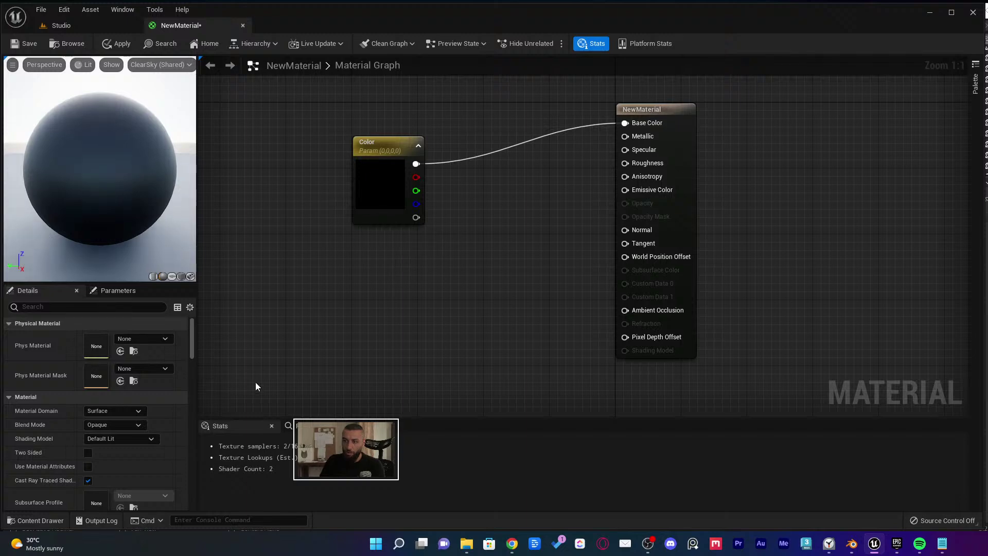
pyautogui.click(110, 437)
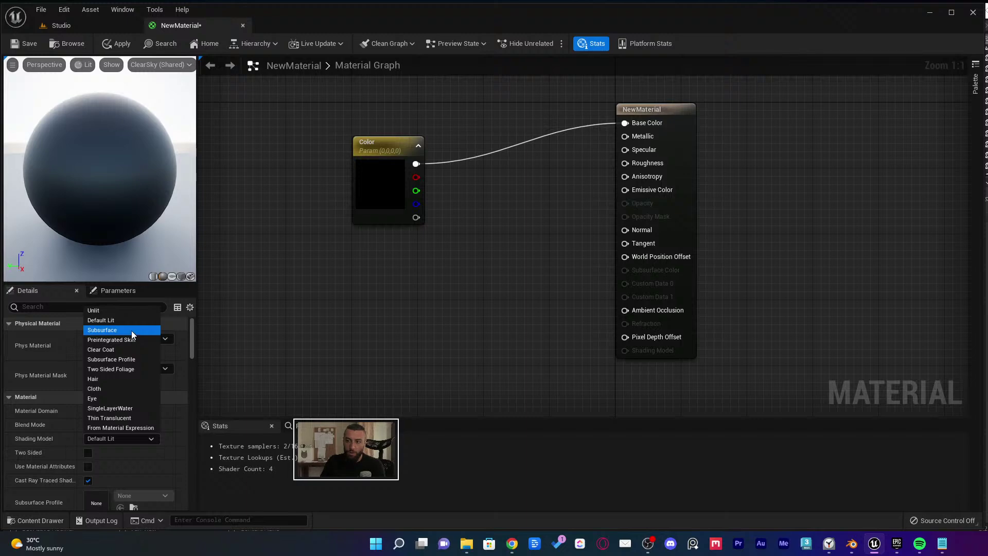
pyautogui.click(113, 390)
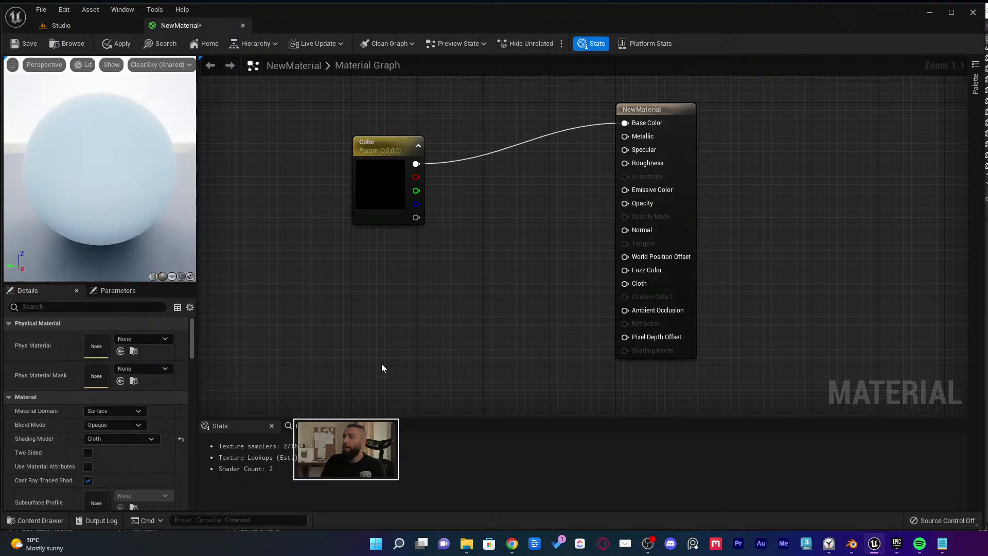
# Try the Default Lit shading model, then return it to Cloth
pyautogui.click(118, 438)
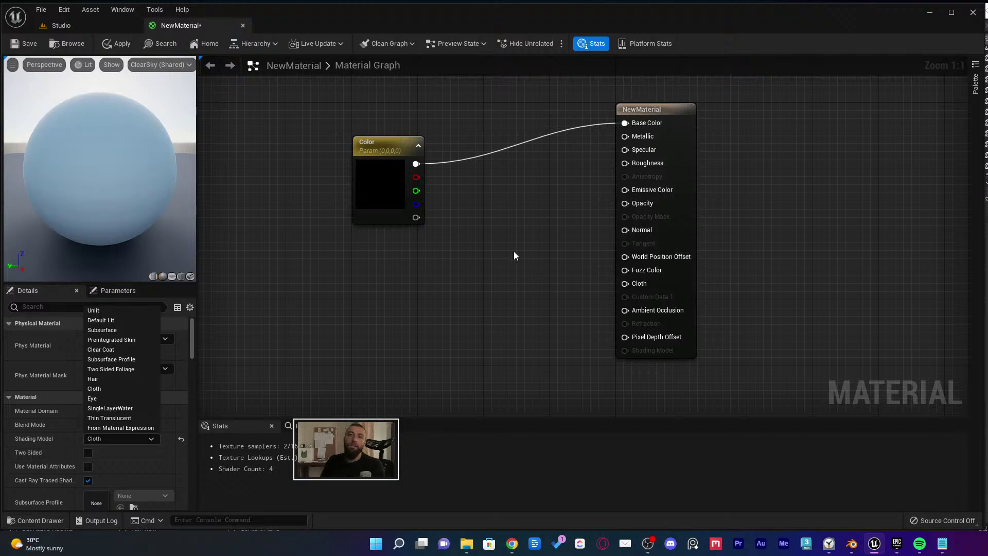
pyautogui.click(122, 319)
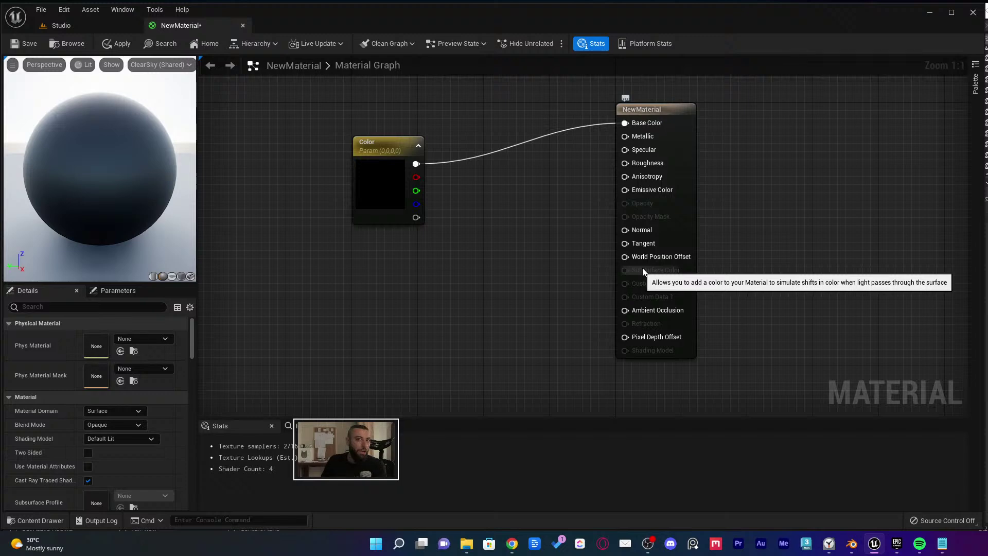
pyautogui.click(144, 440)
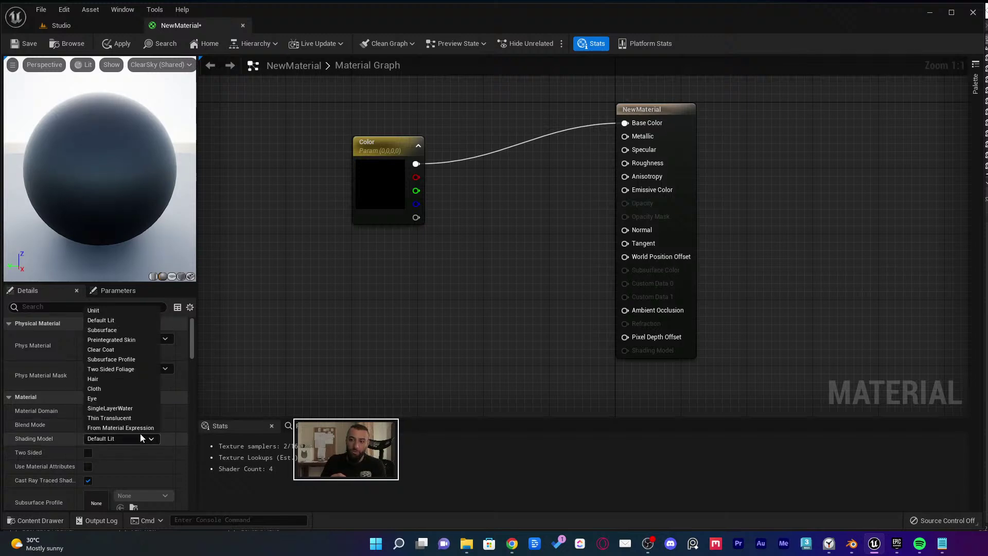
pyautogui.click(128, 389)
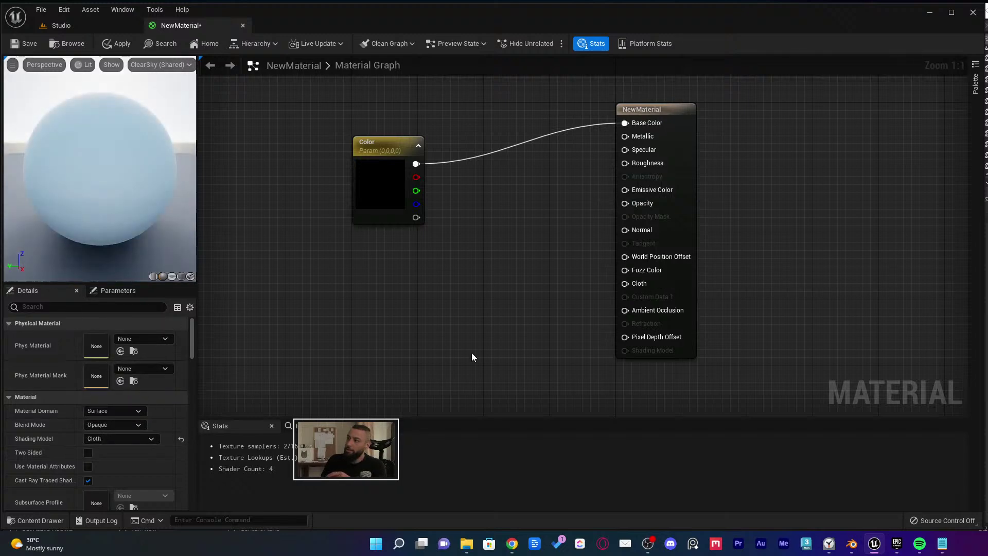
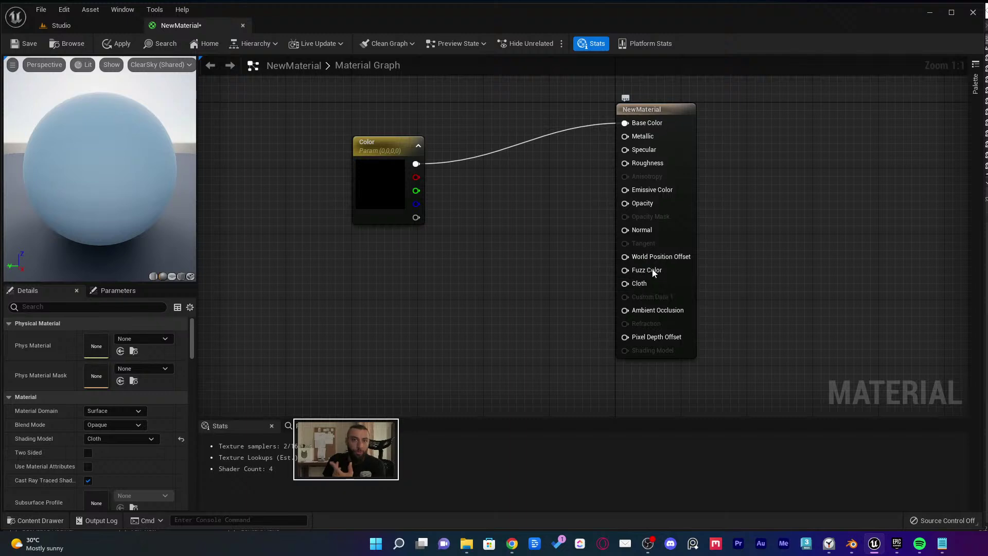
# Wire the Color parameter's RGB into the Cloth input too, and add a new Vector Parameter node
pyautogui.moveTo(416, 164); pyautogui.dragTo(641, 284)
pyautogui.moveTo(387, 188); pyautogui.dragTo(364, 187)
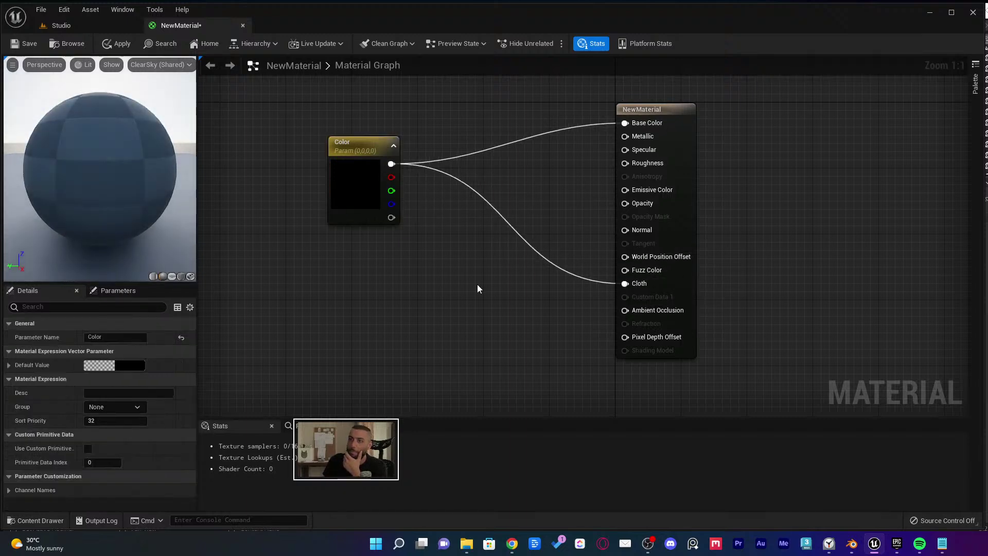
pyautogui.click(477, 284)
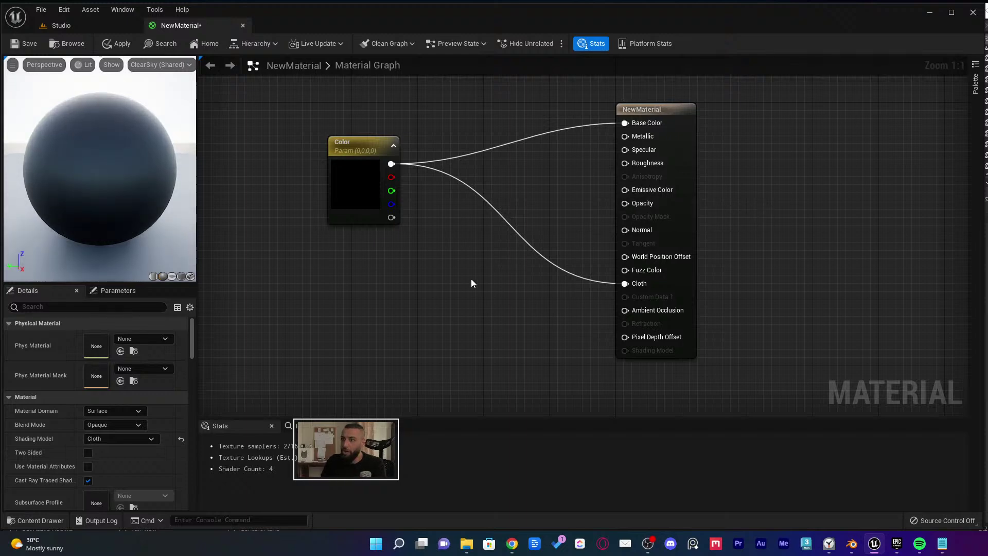
pyautogui.click(434, 289)
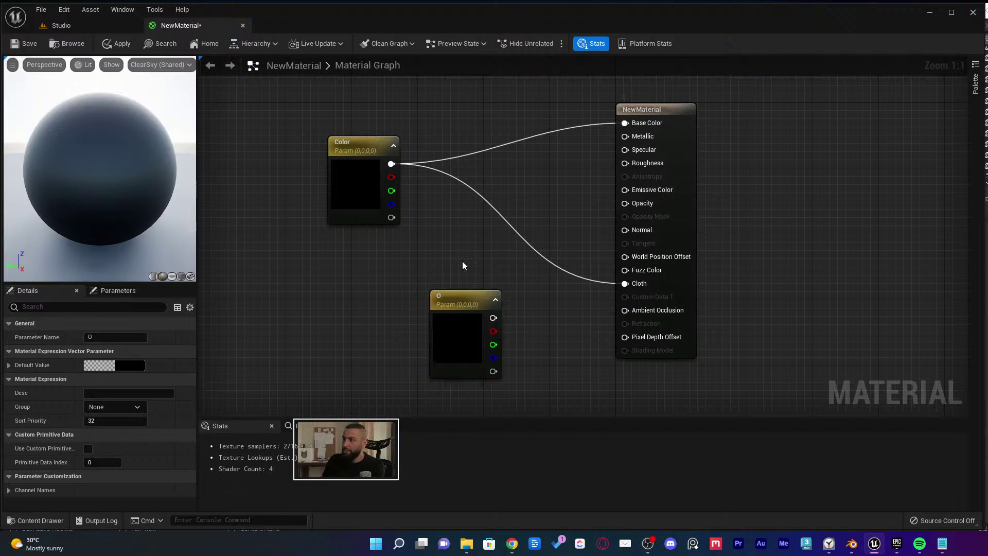
# Delete the extra vector node and add a scalar parameter named Opacity
pyautogui.press('Delete')
pyautogui.click(351, 181)
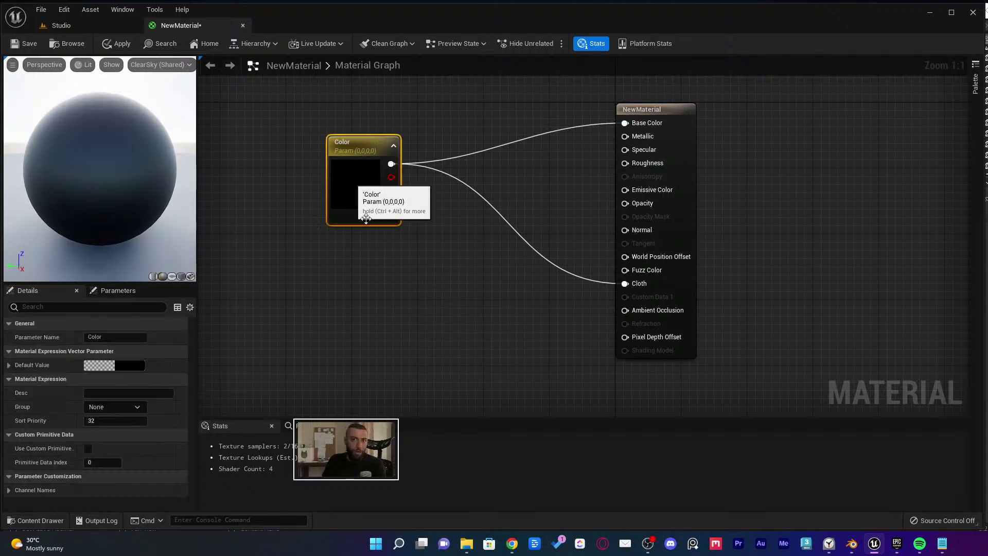
pyautogui.click(426, 298)
pyautogui.click(426, 297)
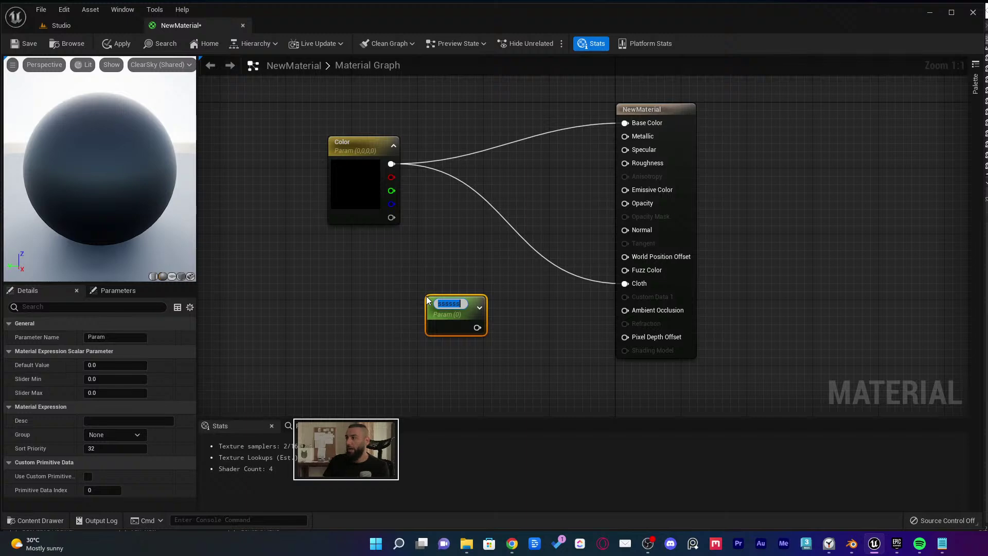
pyautogui.write('P')
pyautogui.write('pacity')
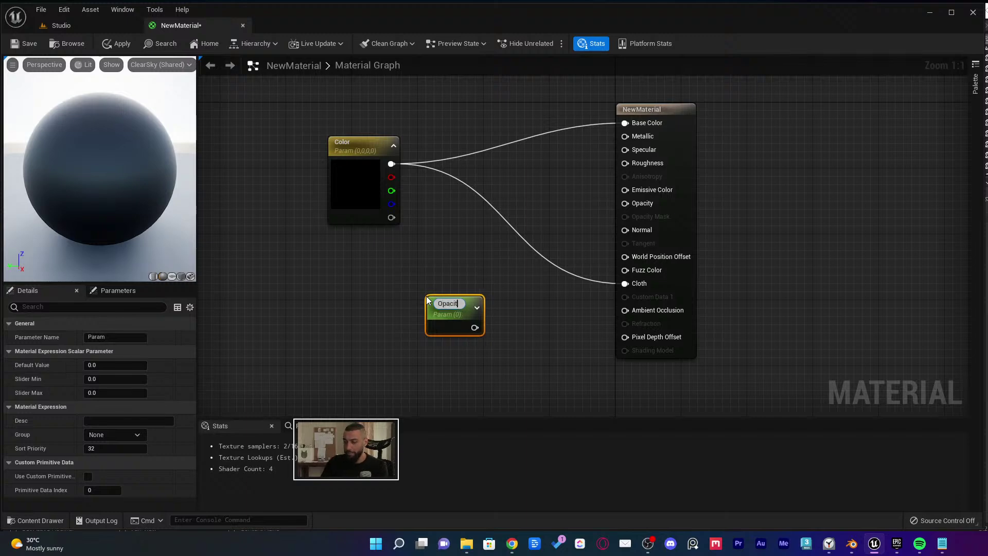
pyautogui.press('Return')
pyautogui.moveTo(435, 305); pyautogui.dragTo(435, 310)
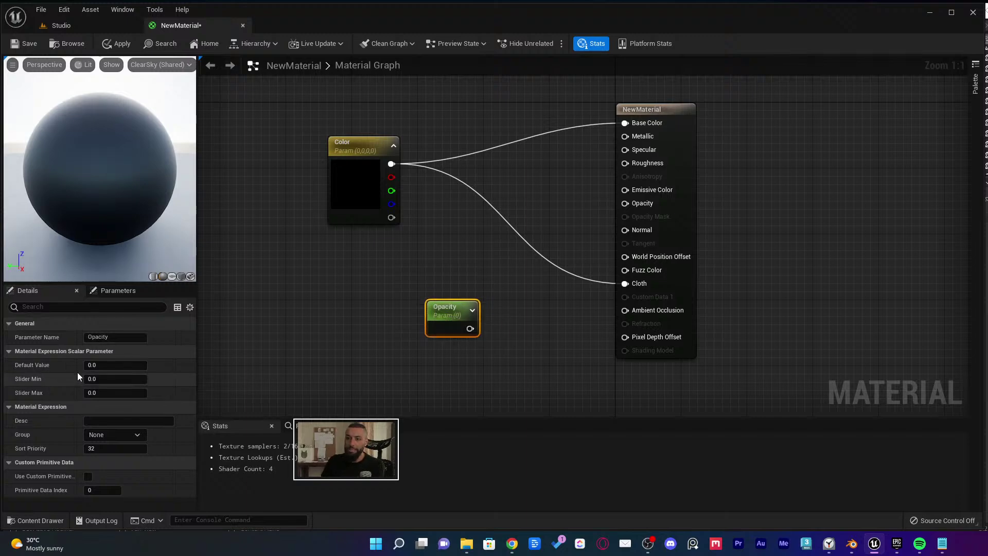
# Give Opacity a default value of 0.9, then open the Color parameter's default colour picker
pyautogui.click(108, 365)
pyautogui.write('0.9')
pyautogui.press('Return')
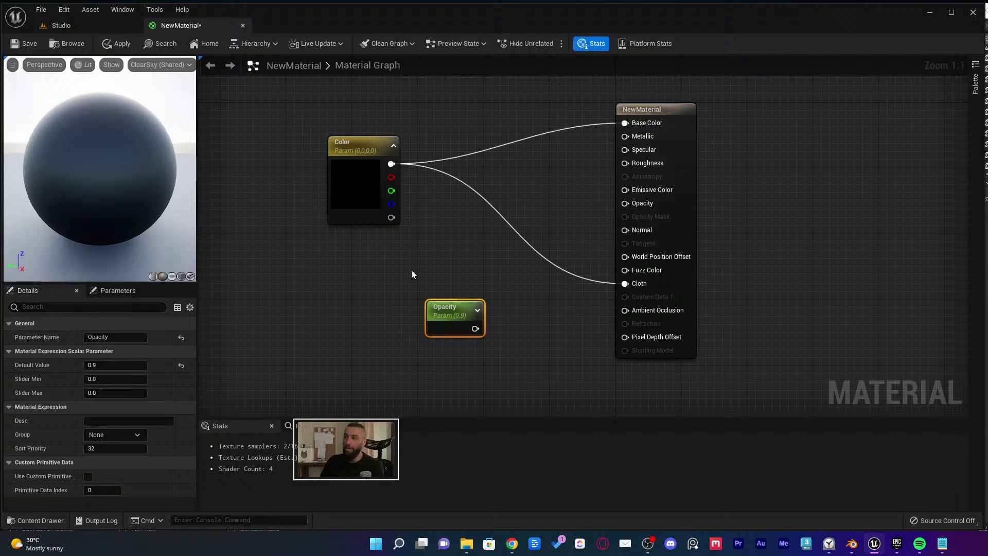
pyautogui.click(360, 180)
pyautogui.click(135, 365)
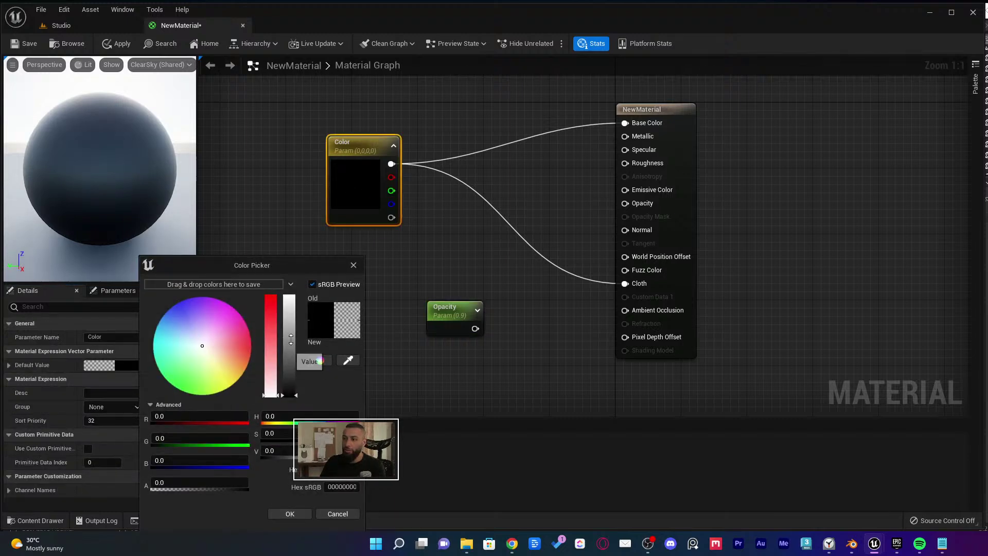
# Set the Color default to a light grey with Value 0.9 and accept it
pyautogui.moveTo(290, 339); pyautogui.dragTo(290, 296)
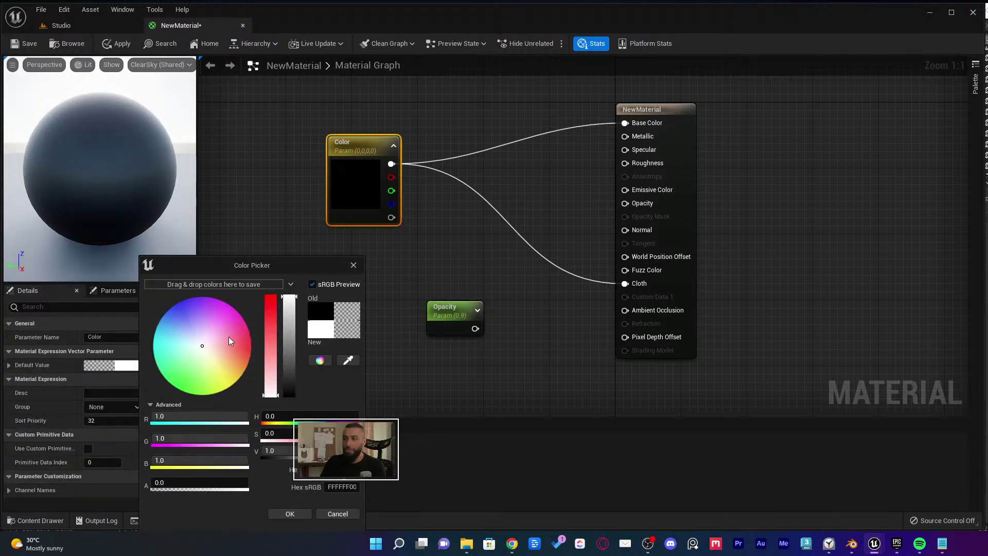
pyautogui.click(289, 307)
pyautogui.moveTo(288, 307); pyautogui.dragTo(289, 296)
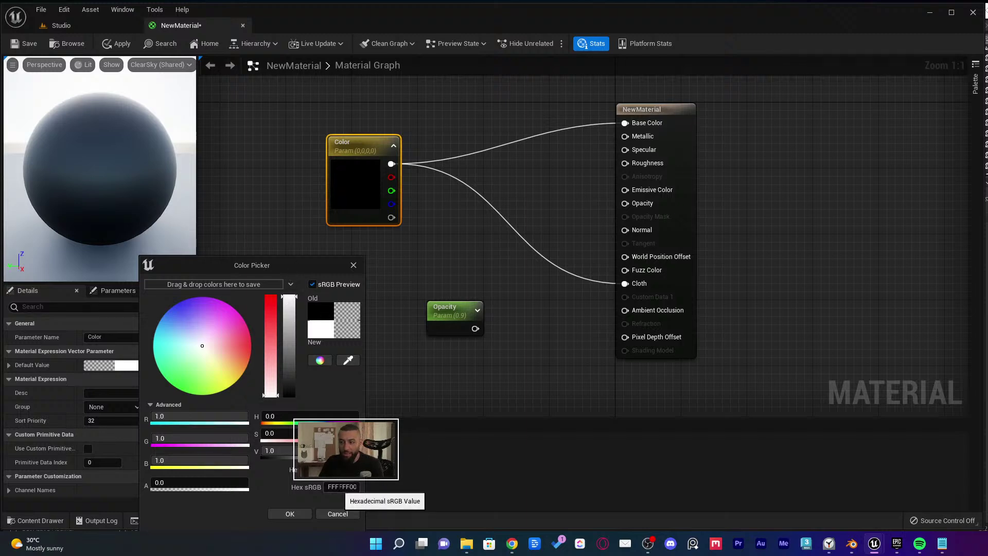
pyautogui.click(335, 486)
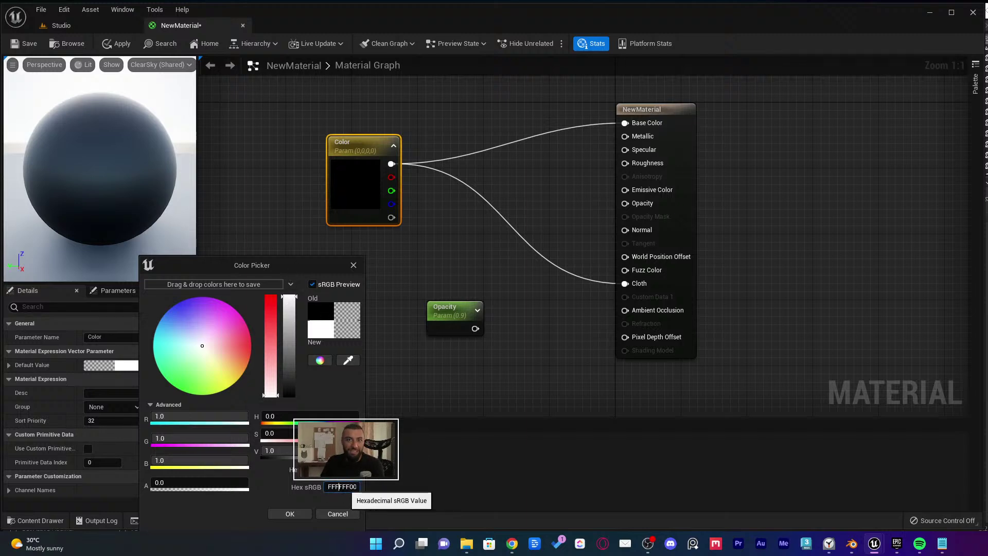
pyautogui.moveTo(280, 267); pyautogui.dragTo(522, 112)
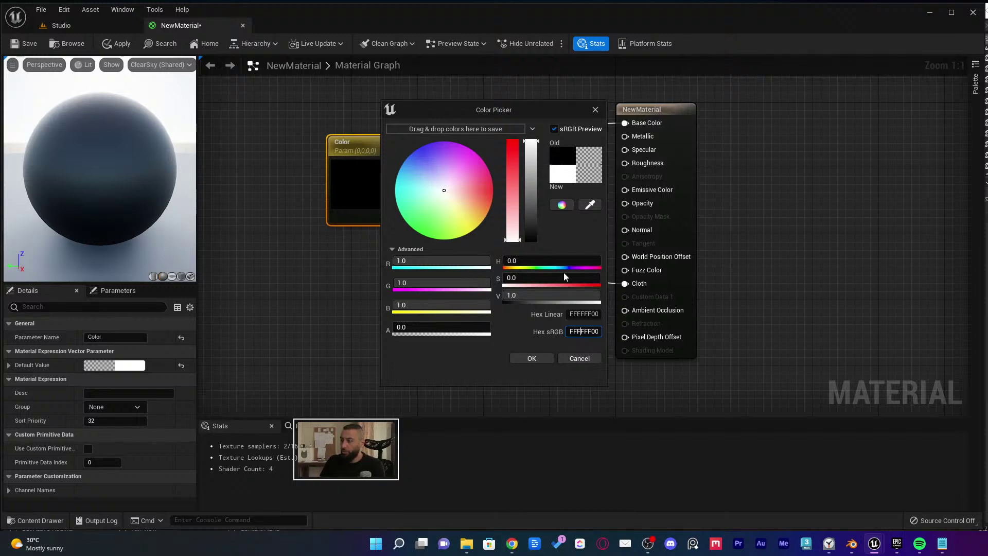
pyautogui.click(550, 295)
pyautogui.write('0.9')
pyautogui.press('Return')
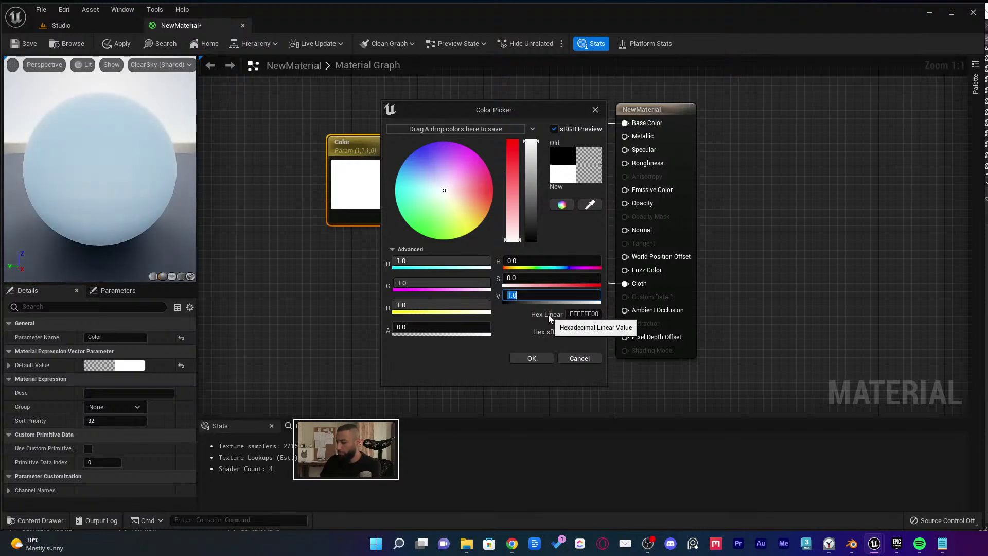
pyautogui.click(538, 357)
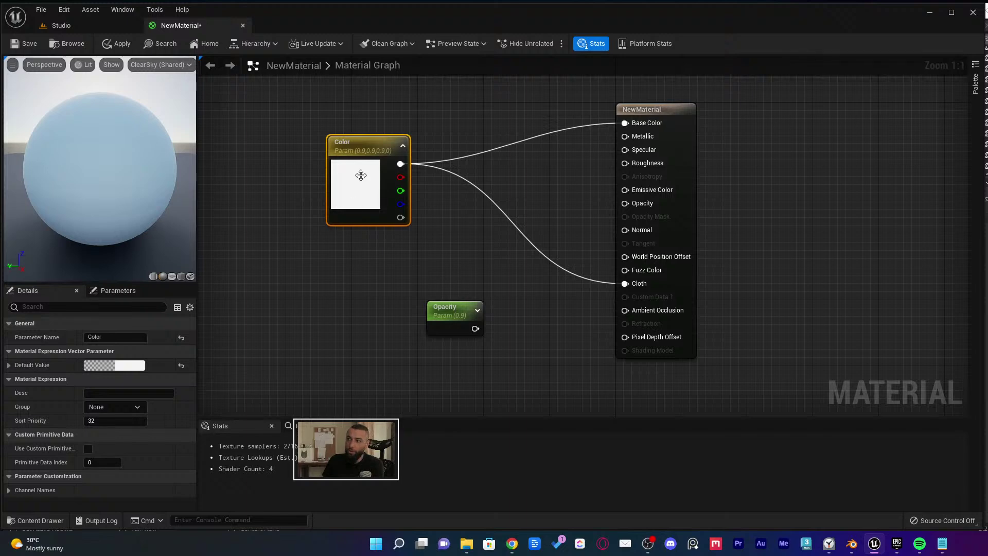
# Reopen the colour picker to verify the 0.9 grey, then cancel without changes
pyautogui.click(129, 364)
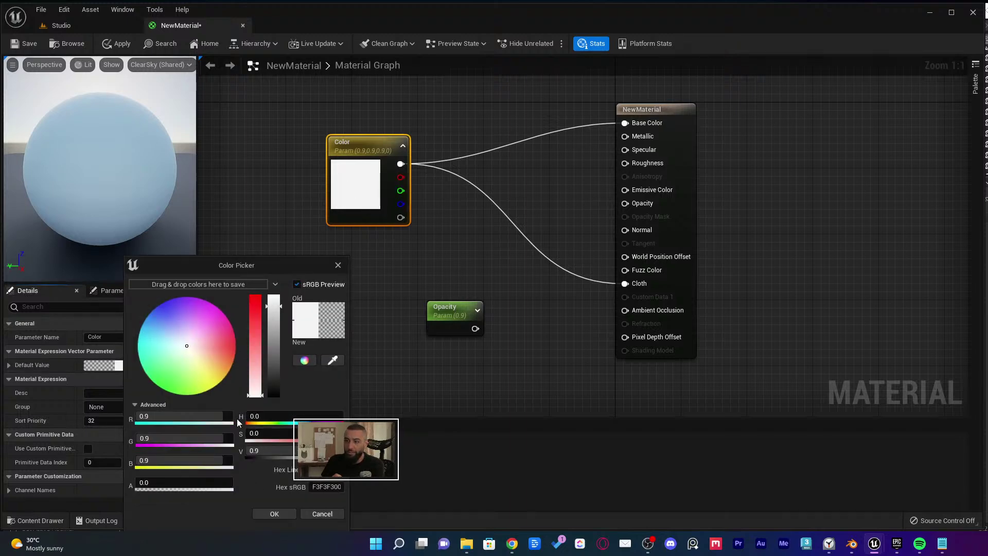
pyautogui.moveTo(215, 266); pyautogui.dragTo(525, 93)
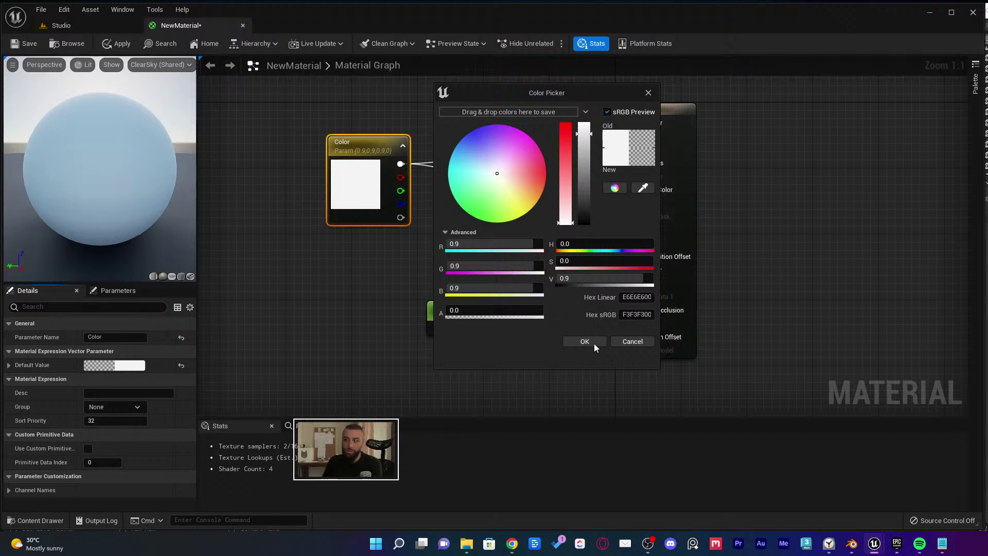
pyautogui.click(619, 341)
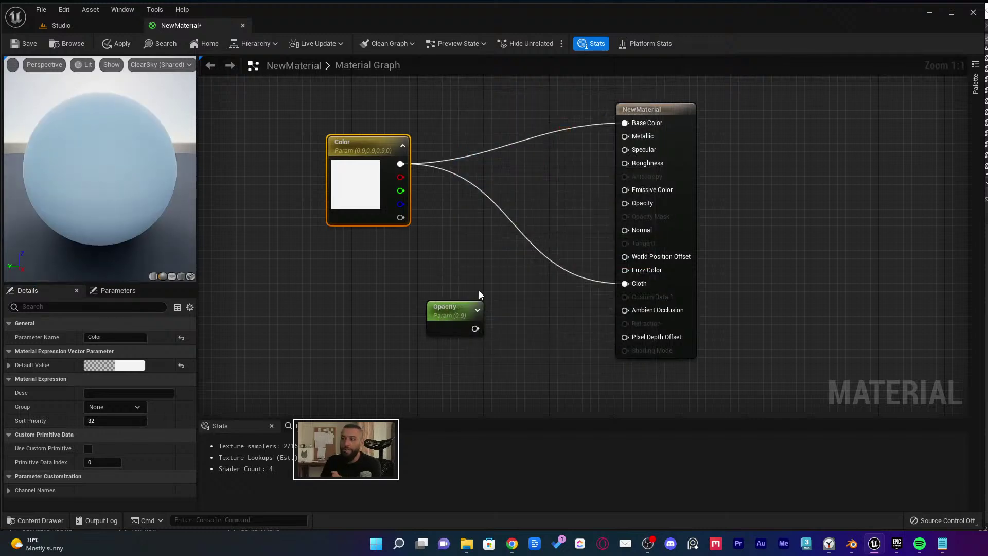
pyautogui.click(482, 292)
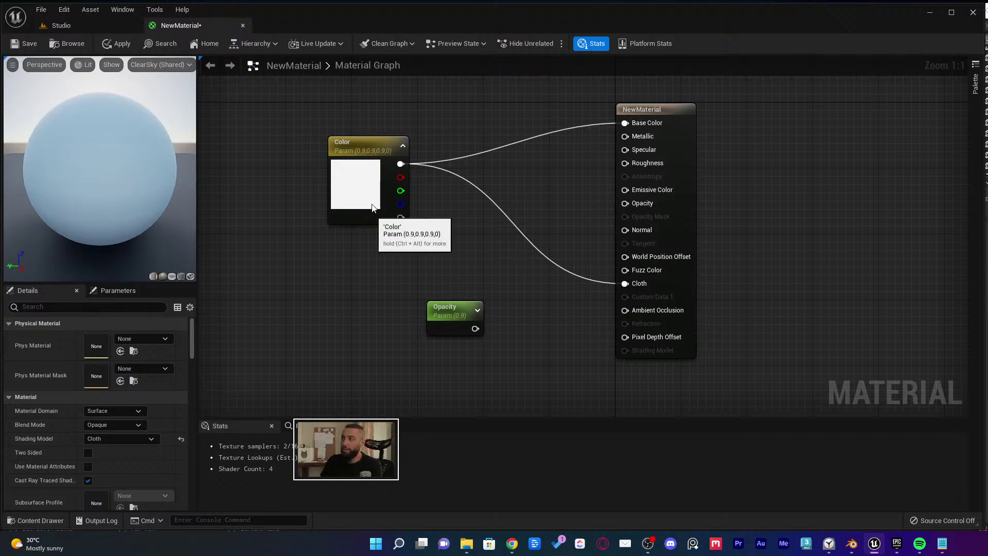
# Plug the Opacity parameter into the material's Opacity input and save NewMaterial
pyautogui.moveTo(376, 212); pyautogui.dragTo(376, 196)
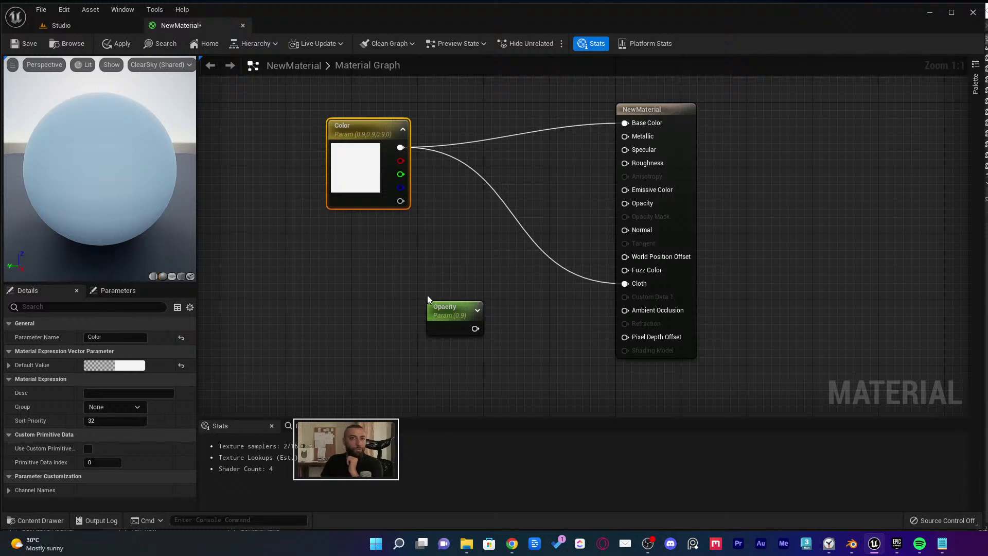
pyautogui.moveTo(448, 312); pyautogui.dragTo(633, 202)
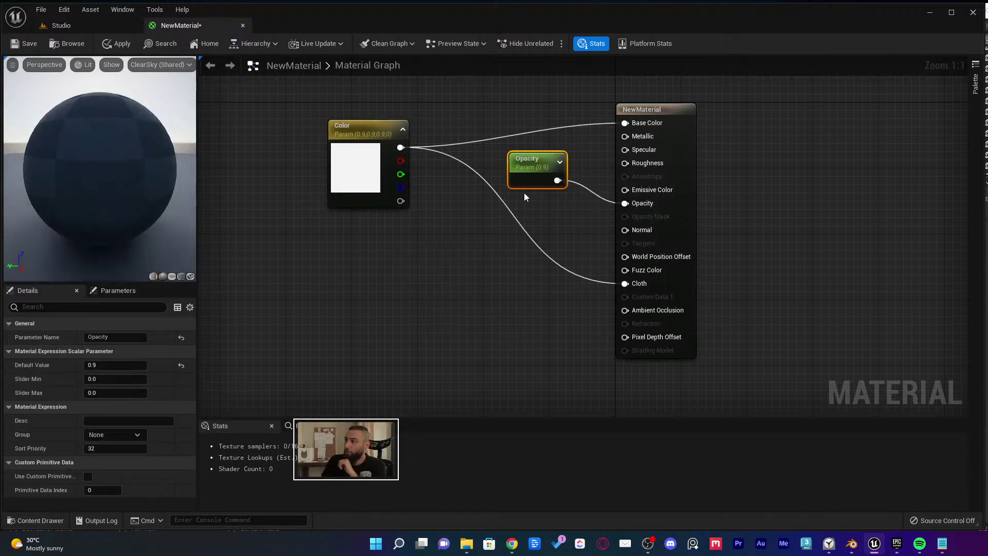
pyautogui.click(518, 324)
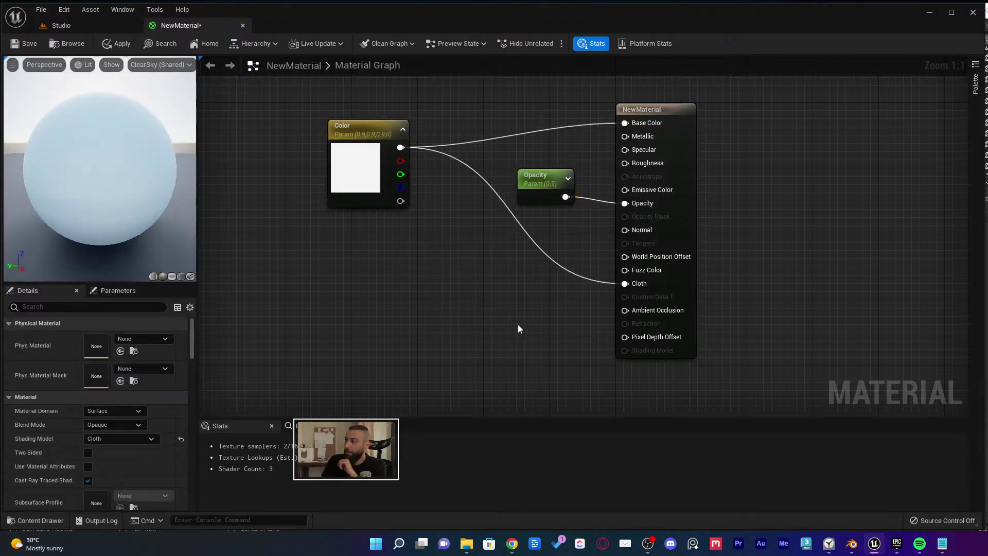
pyautogui.click(25, 46)
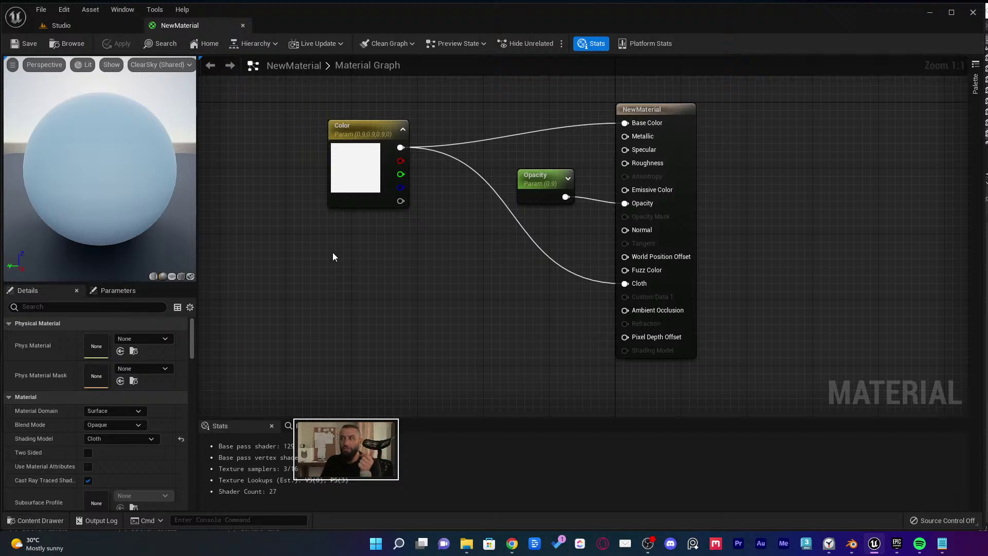
pyautogui.moveTo(330, 107); pyautogui.dragTo(350, 127, button='right')
pyautogui.click(375, 149)
# Place a TexCoord[0] node in the graph, then widen Blender's image editor beside the viewport
pyautogui.click(409, 282)
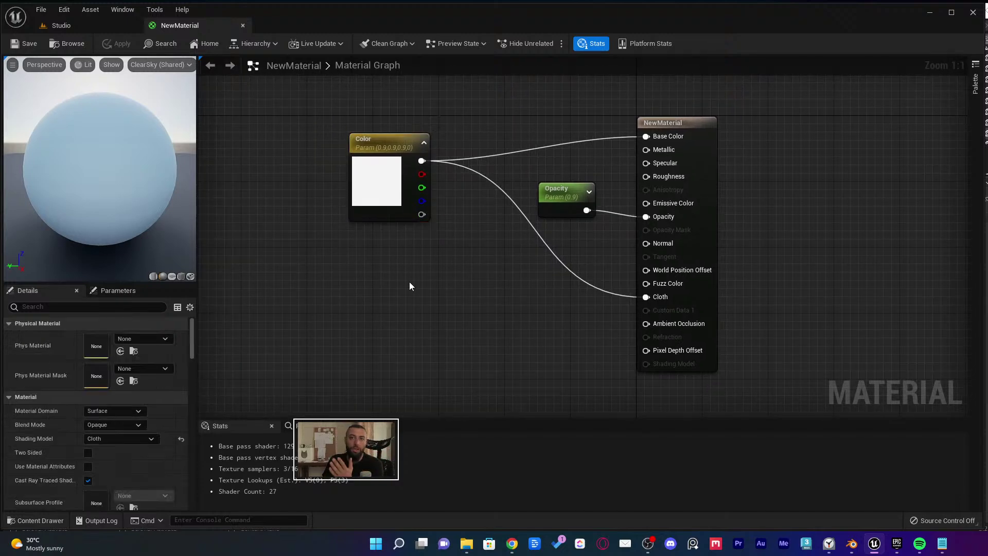
pyautogui.moveTo(340, 302); pyautogui.dragTo(378, 288, button='right')
pyautogui.click(384, 316)
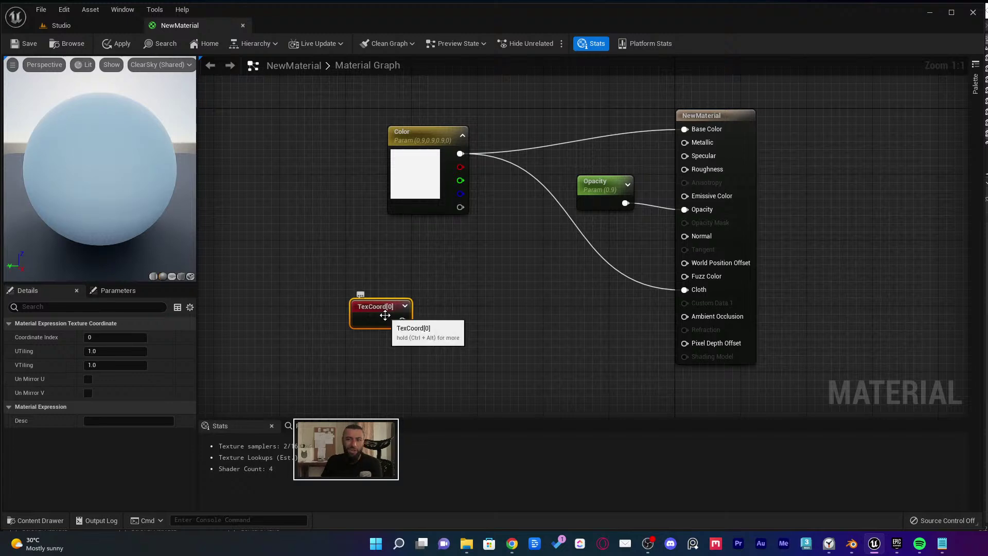
pyautogui.moveTo(384, 318); pyautogui.dragTo(379, 294)
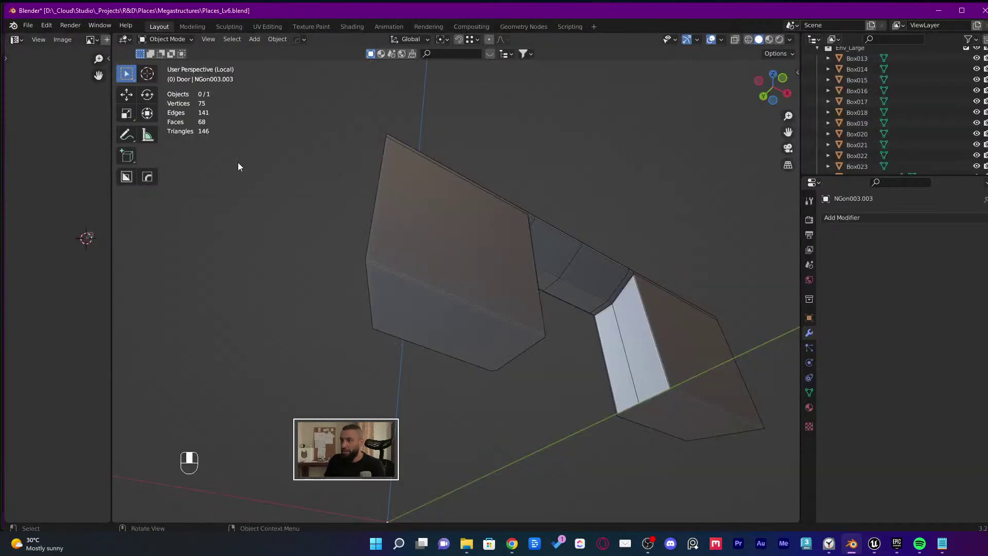
pyautogui.moveTo(112, 180); pyautogui.dragTo(394, 180)
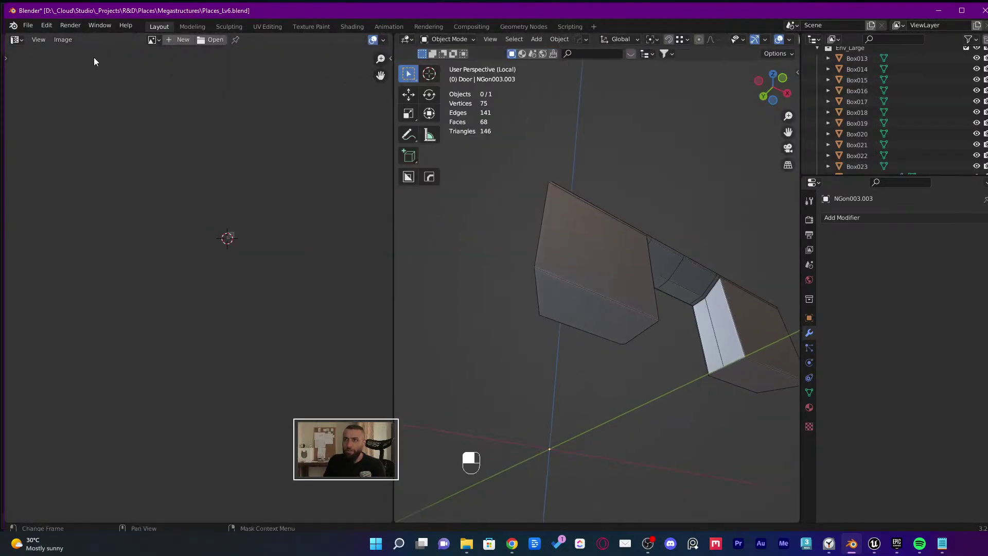
# In the Shading workspace, try adding a UV Map node, then delete it
pyautogui.click(357, 27)
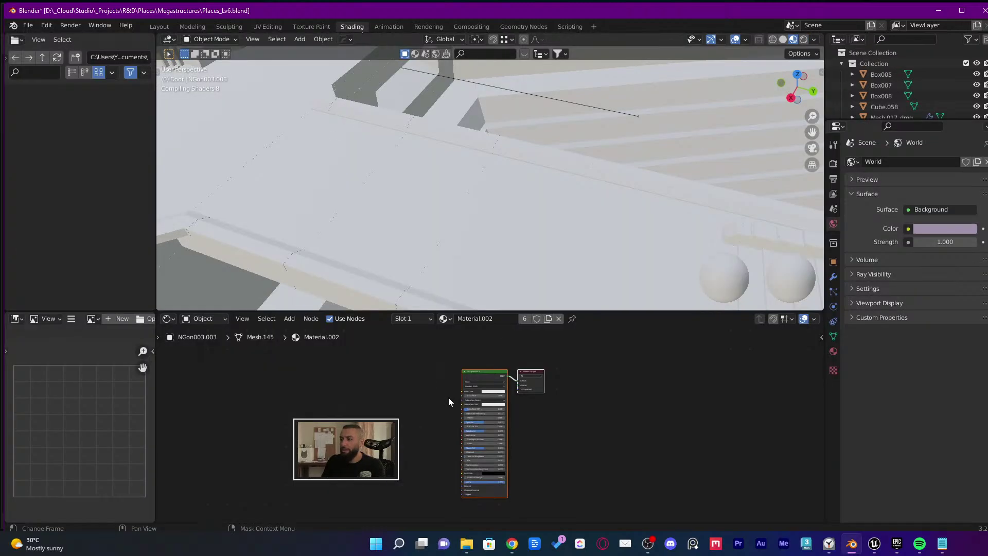
pyautogui.rightClick(381, 417)
pyautogui.scroll(-1, 402, 408)
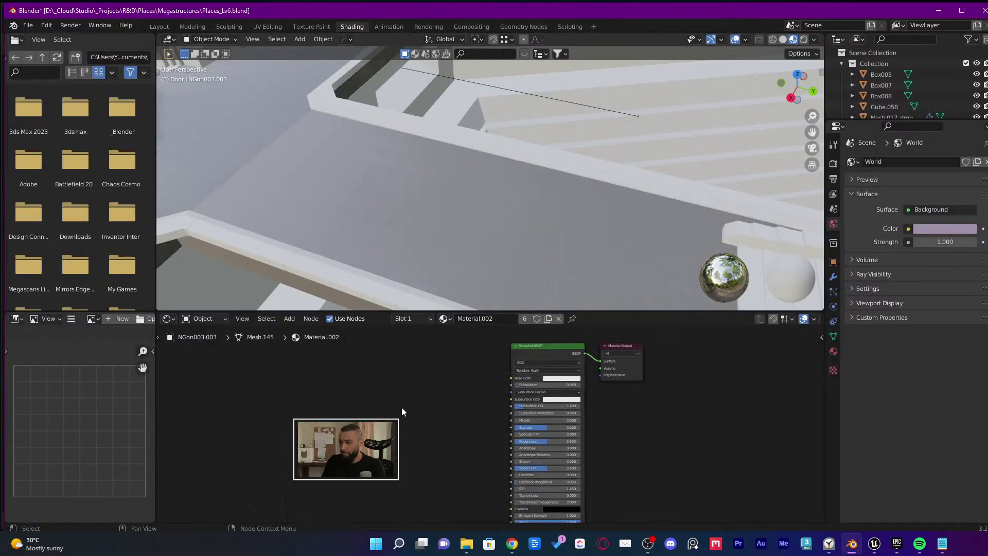
pyautogui.rightClick(388, 409)
pyautogui.moveTo(411, 420); pyautogui.dragTo(489, 404, button='middle')
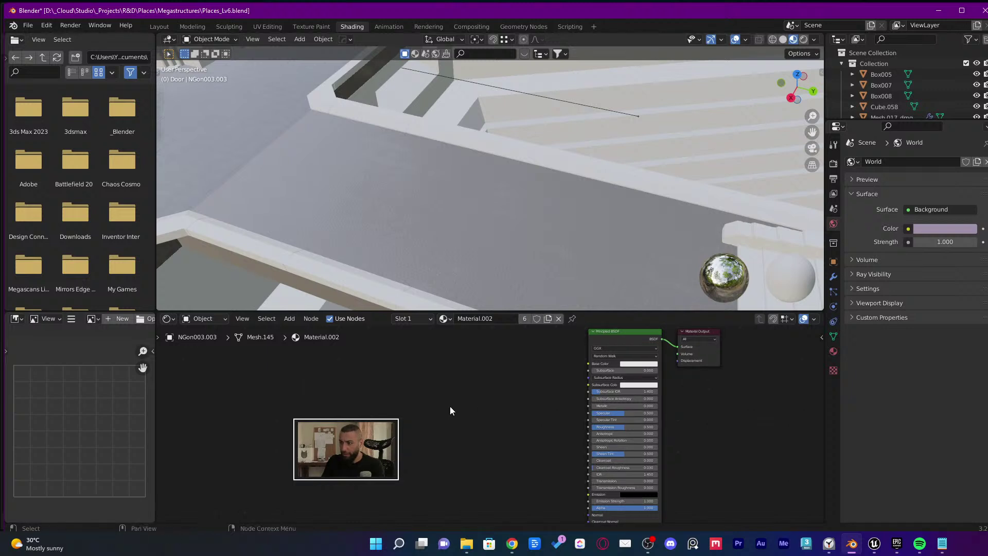
pyautogui.hotkey('shift', 'a')
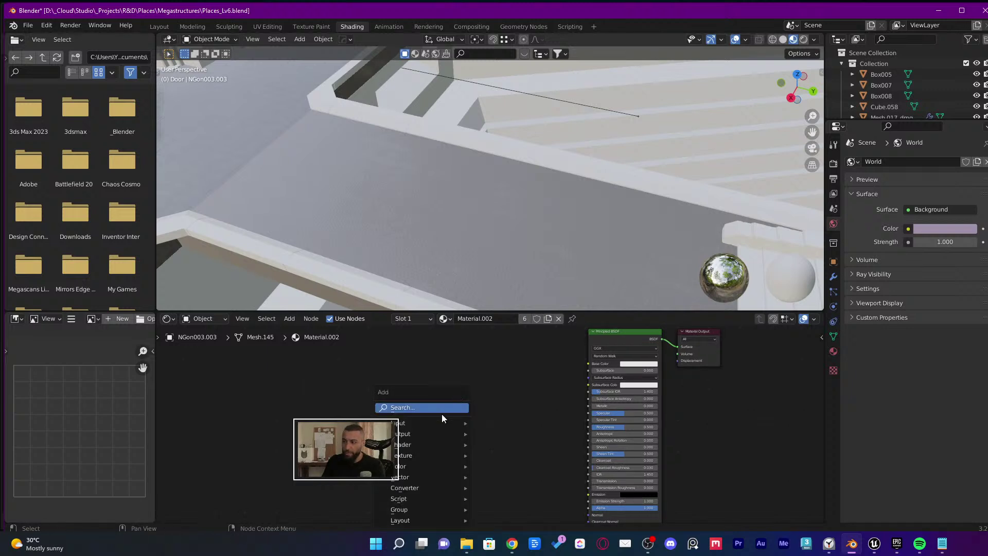
pyautogui.click(441, 409)
pyautogui.write('uv')
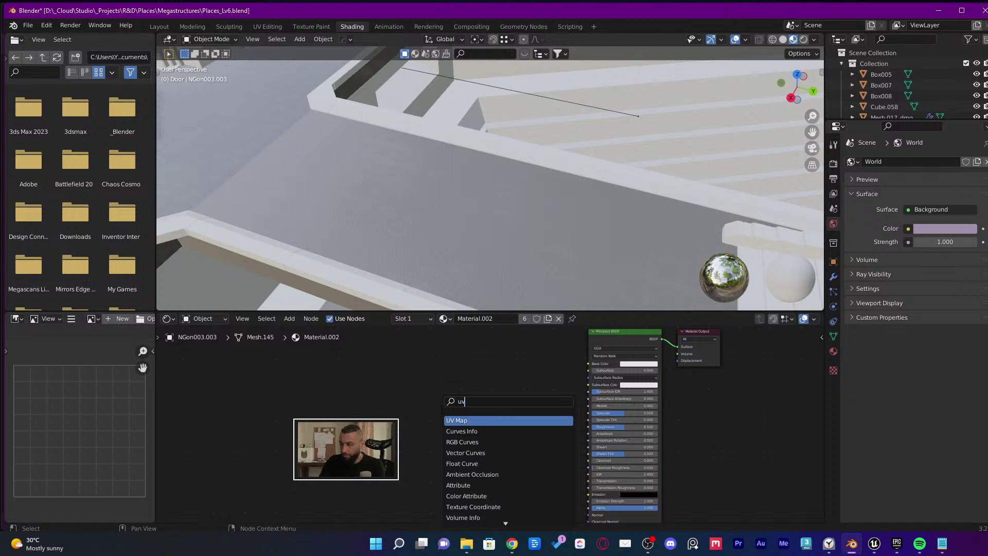
pyautogui.press('Return')
pyautogui.click(441, 410)
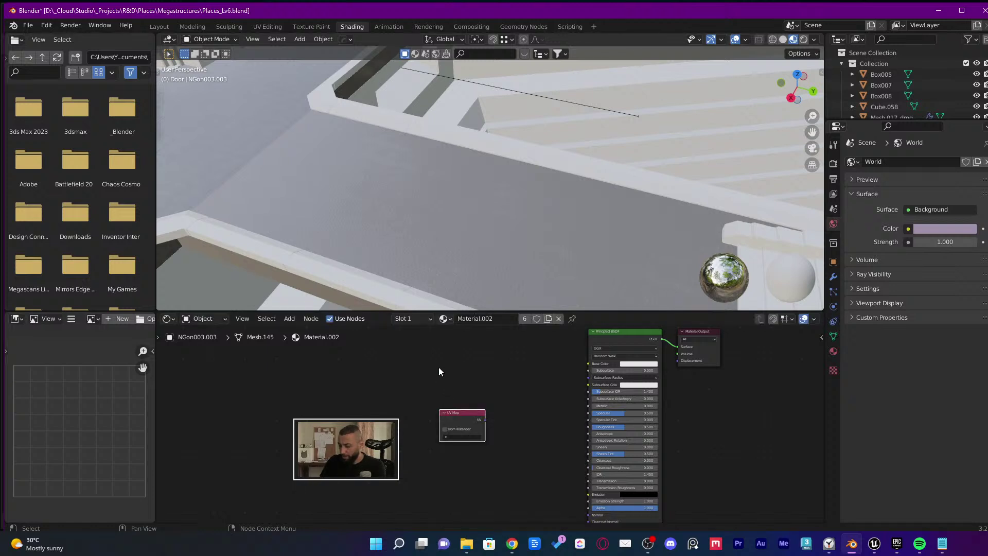
pyautogui.press('Delete')
# Add a Mapping node to Material.002's node tree via the 'mapp' search
pyautogui.hotkey('shift', 'a')
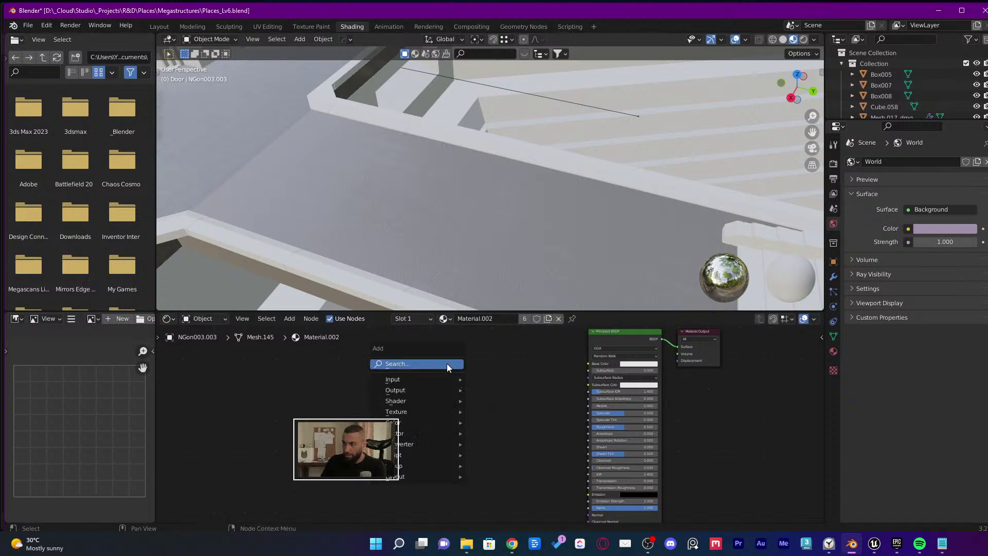
pyautogui.click(446, 363)
pyautogui.write('mapp')
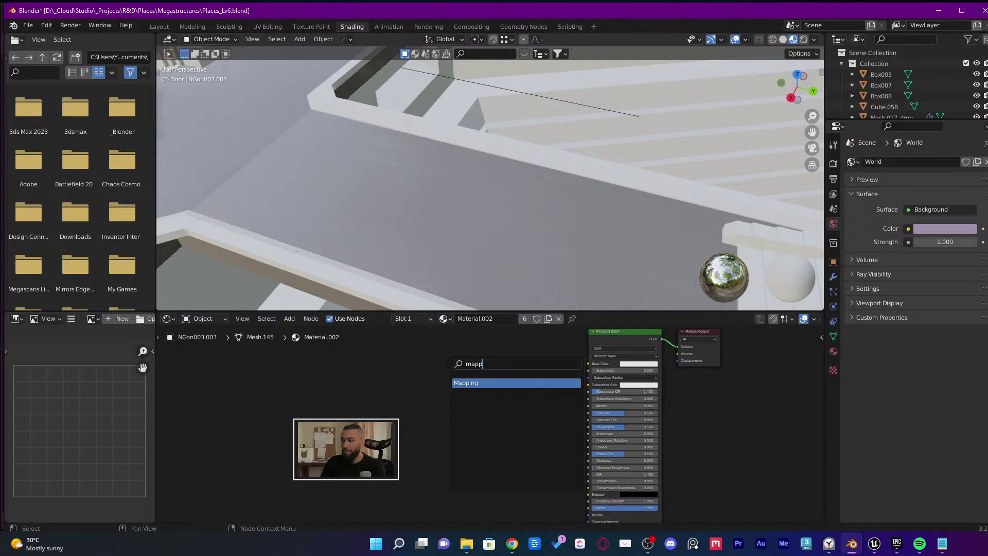
pyautogui.press('Return')
pyautogui.click(447, 364)
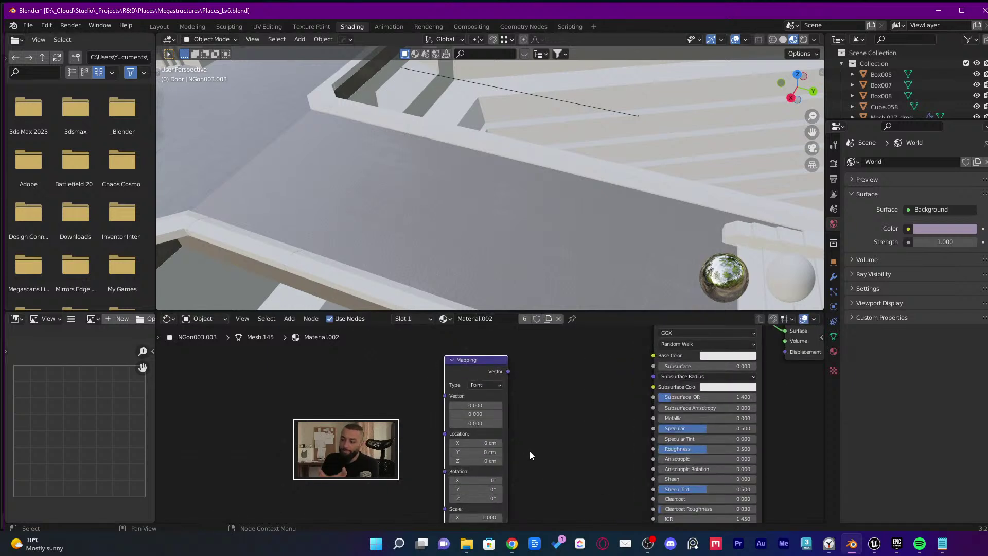
pyautogui.moveTo(529, 451)
pyautogui.mouseDown(button='middle')
pyautogui.moveTo(518, 447)
pyautogui.moveTo(523, 467)
pyautogui.mouseUp(button='middle')
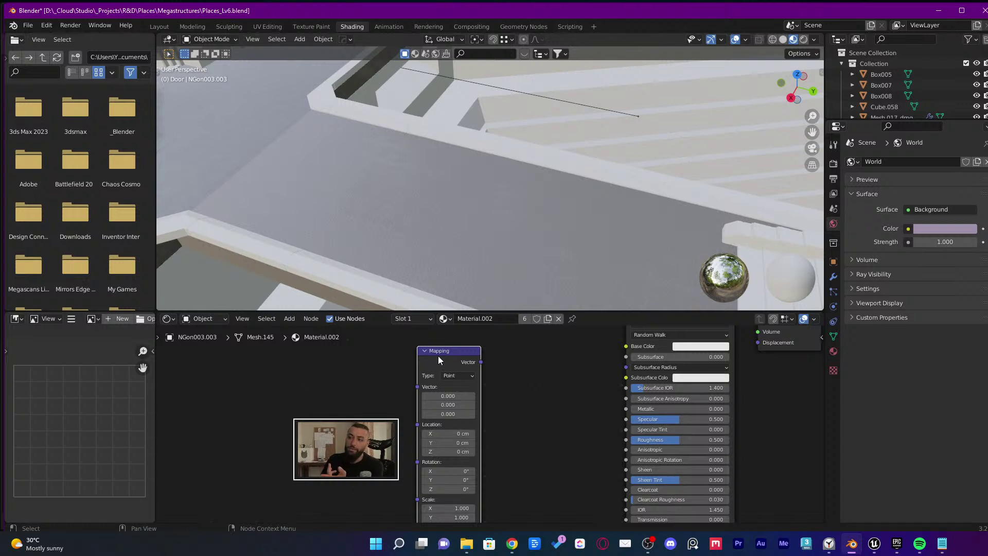
# Set the Mapping node's type to Texture and compare it with Unreal's graph
pyautogui.click(466, 376)
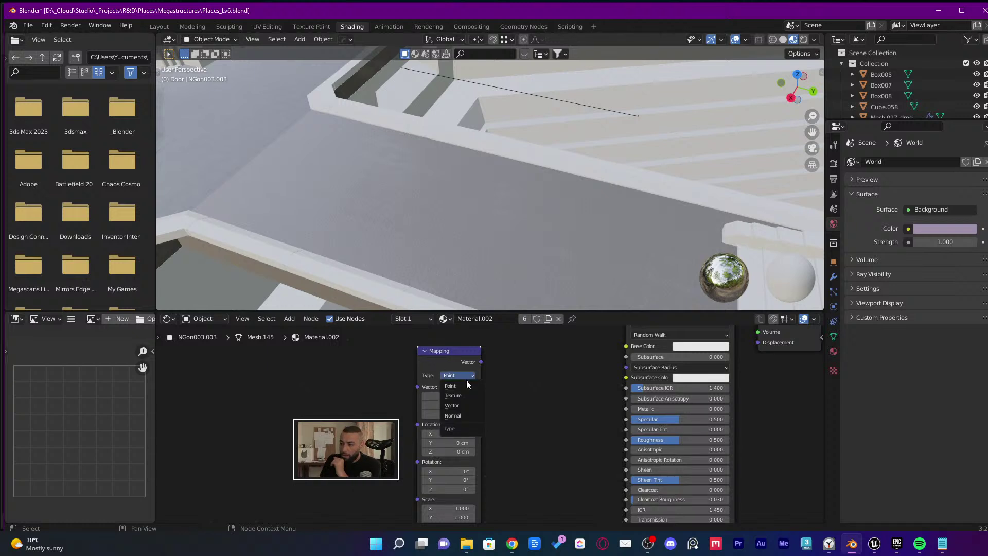
pyautogui.click(453, 395)
pyautogui.click(468, 376)
pyautogui.click(452, 395)
pyautogui.click(465, 376)
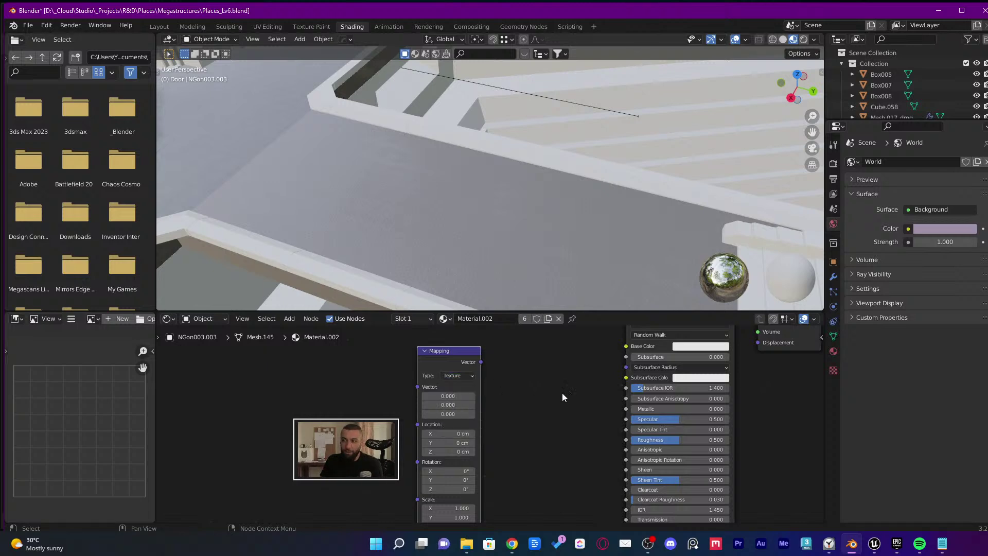
pyautogui.hotkey('alt', 'Tab')
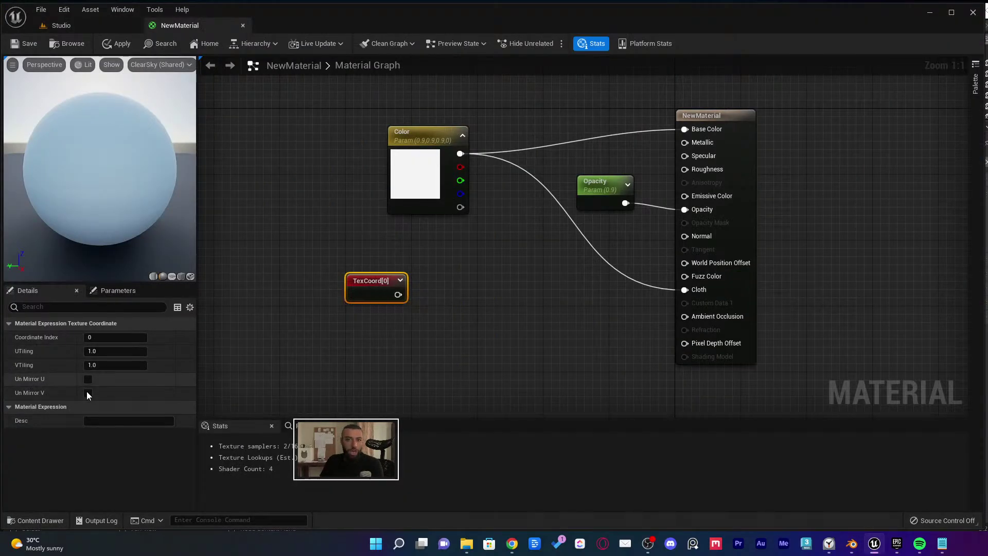
pyautogui.hotkey('alt', 'Tab')
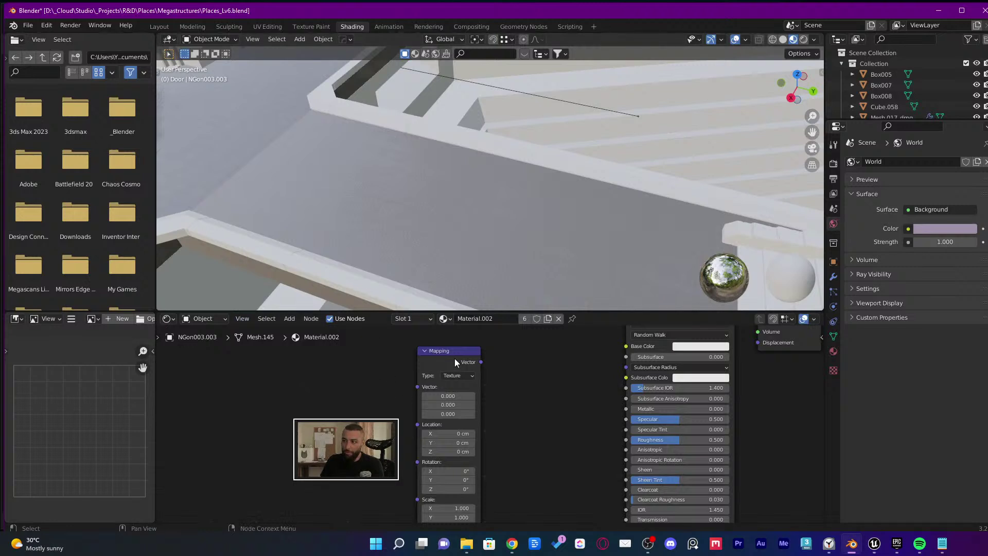
# Inspect the Mapping node's Scale values in Blender's node editor
pyautogui.rightClick(455, 360)
pyautogui.press('Escape')
pyautogui.scroll(-2, 449, 421)
pyautogui.scroll(3, 490, 496)
pyautogui.moveTo(484, 497); pyautogui.dragTo(479, 438, button='middle')
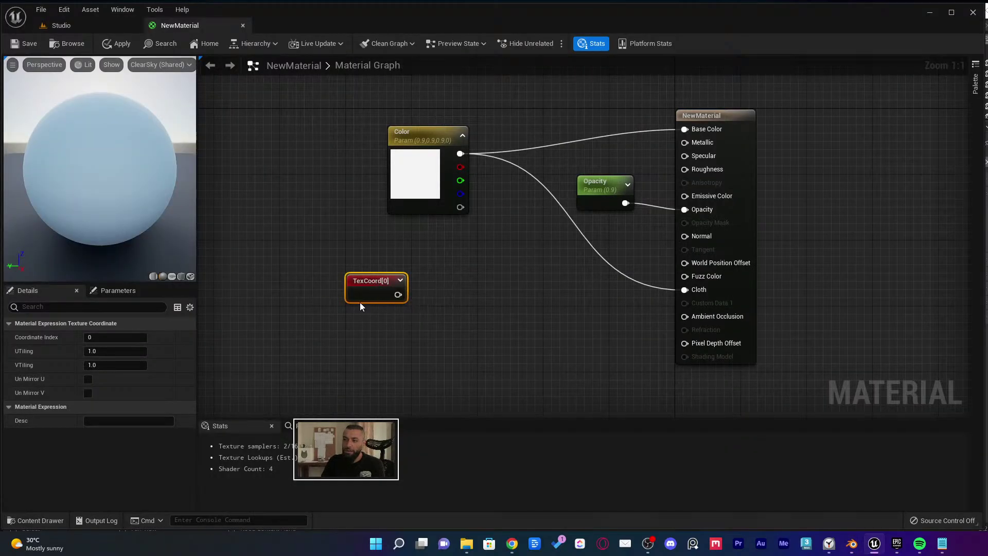
# Add a Texture Sample node and rearrange it and the TexCoord node
pyautogui.click(431, 320)
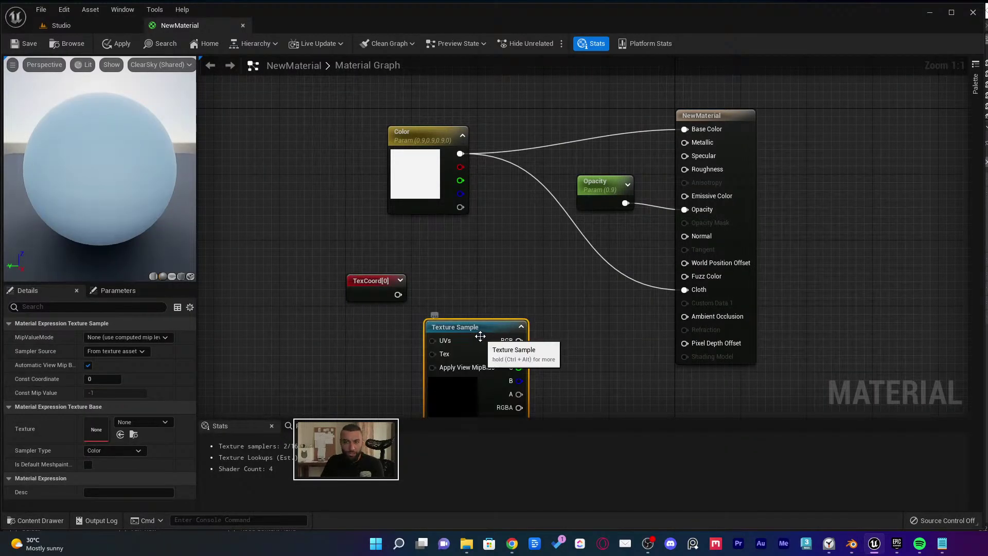
pyautogui.moveTo(480, 331); pyautogui.dragTo(548, 285)
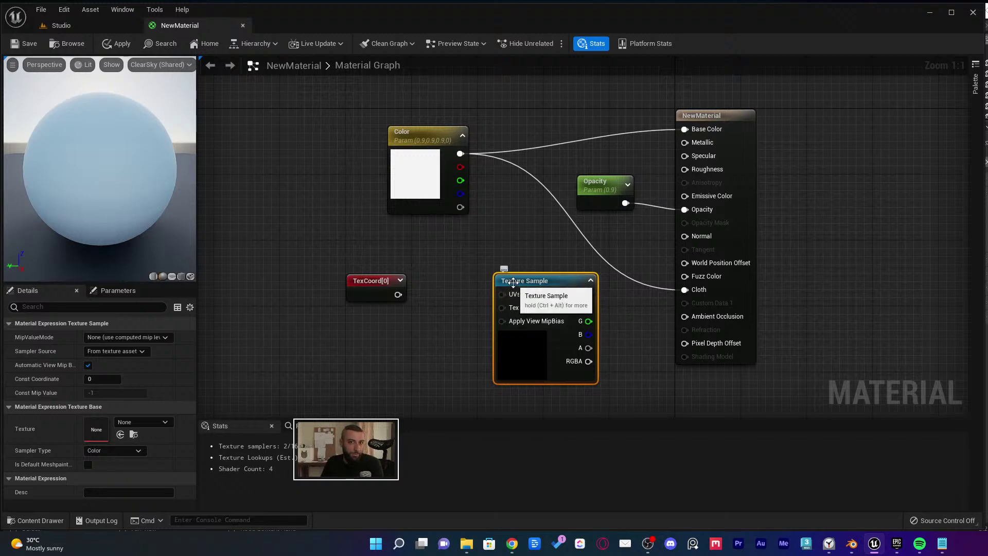
pyautogui.moveTo(384, 282); pyautogui.dragTo(476, 250, button='right')
pyautogui.moveTo(475, 250); pyautogui.dragTo(410, 250)
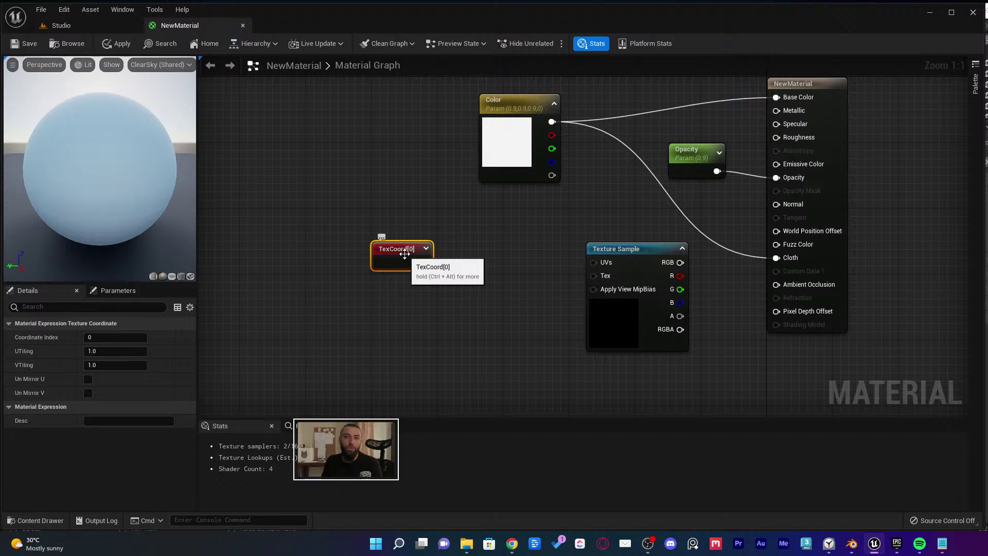
# Add a CustomRotator node and connect TexCoord[0] to its UVs input
pyautogui.rightClick(437, 298)
pyautogui.write('custo')
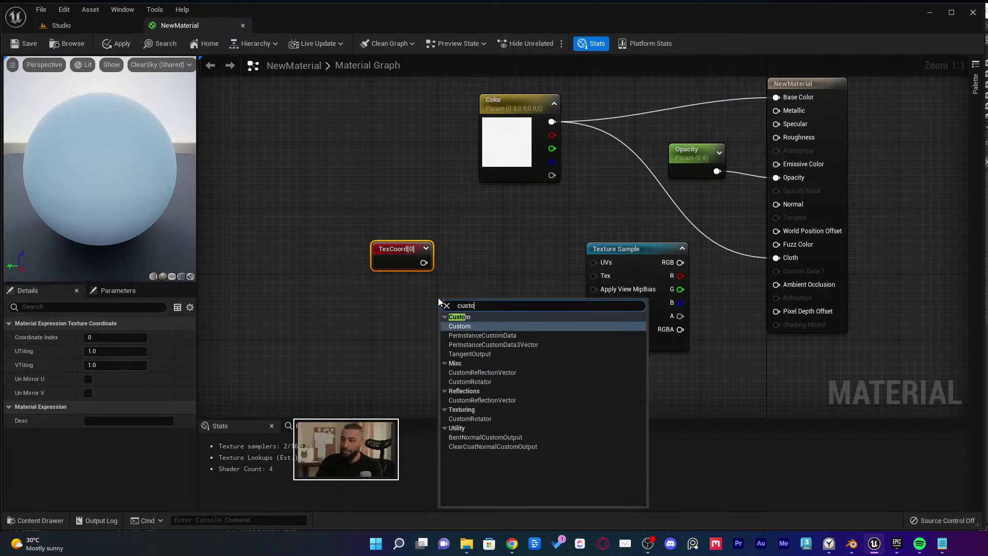
pyautogui.write('mr')
pyautogui.press('Down')
pyautogui.press('Return')
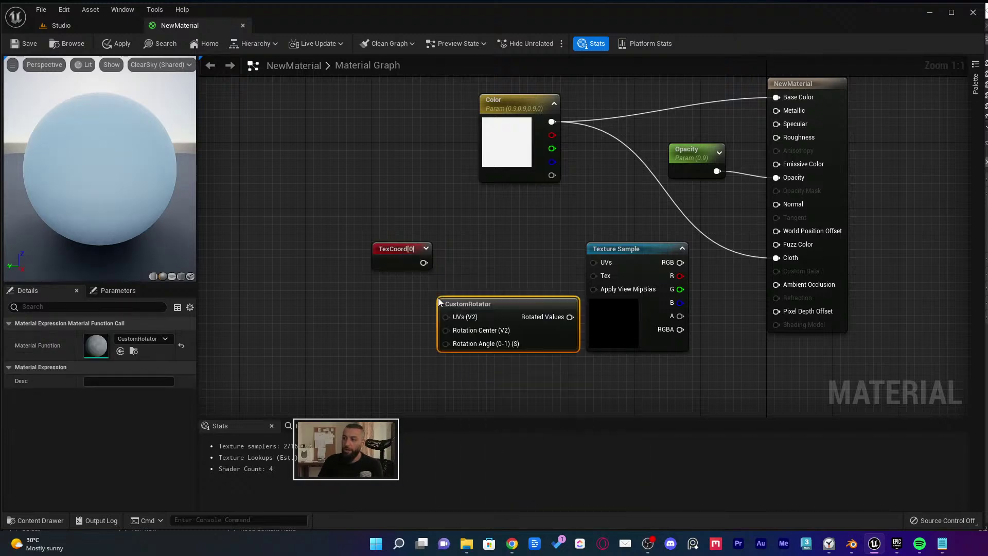
pyautogui.moveTo(439, 301); pyautogui.dragTo(340, 264)
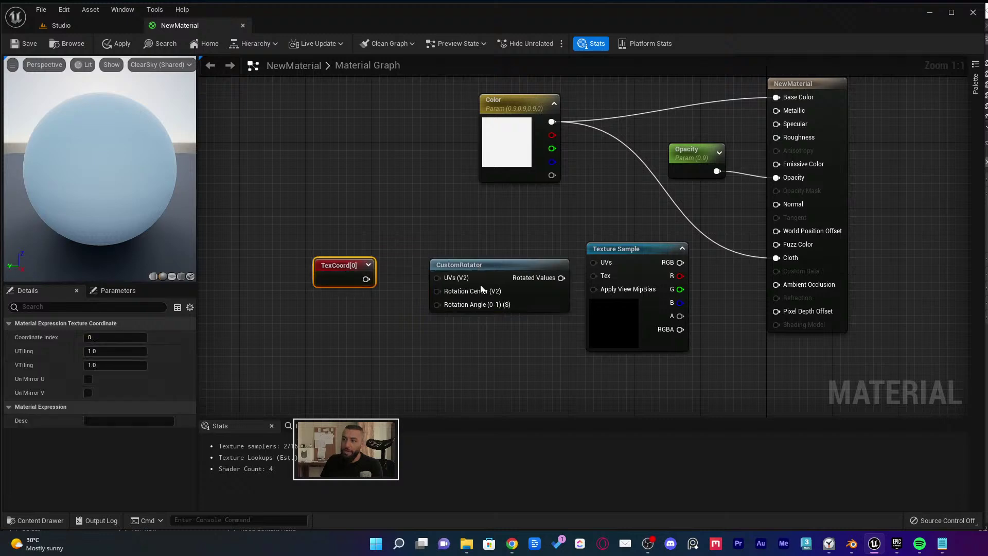
pyautogui.moveTo(481, 289); pyautogui.dragTo(473, 281)
pyautogui.moveTo(366, 279); pyautogui.dragTo(430, 270)
pyautogui.click(336, 277)
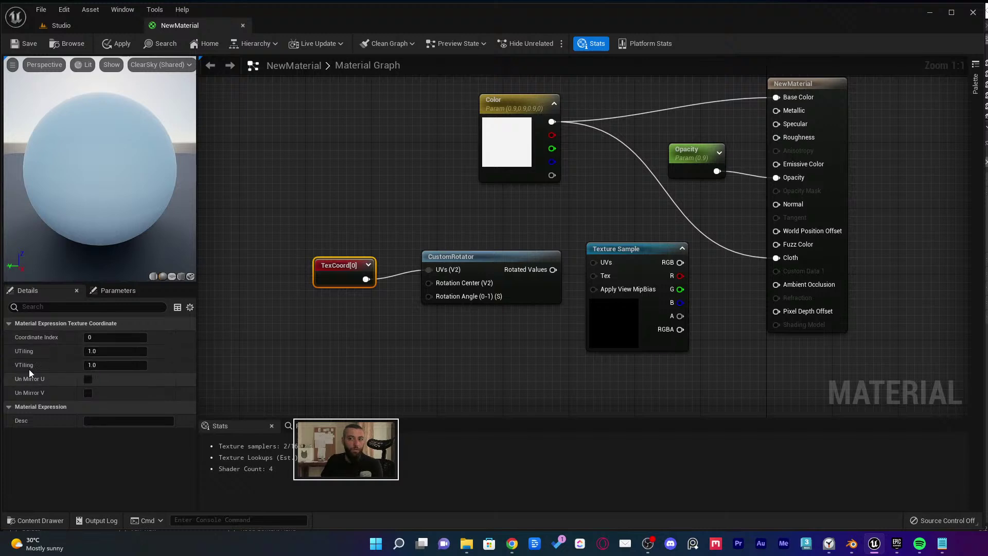
pyautogui.click(487, 282)
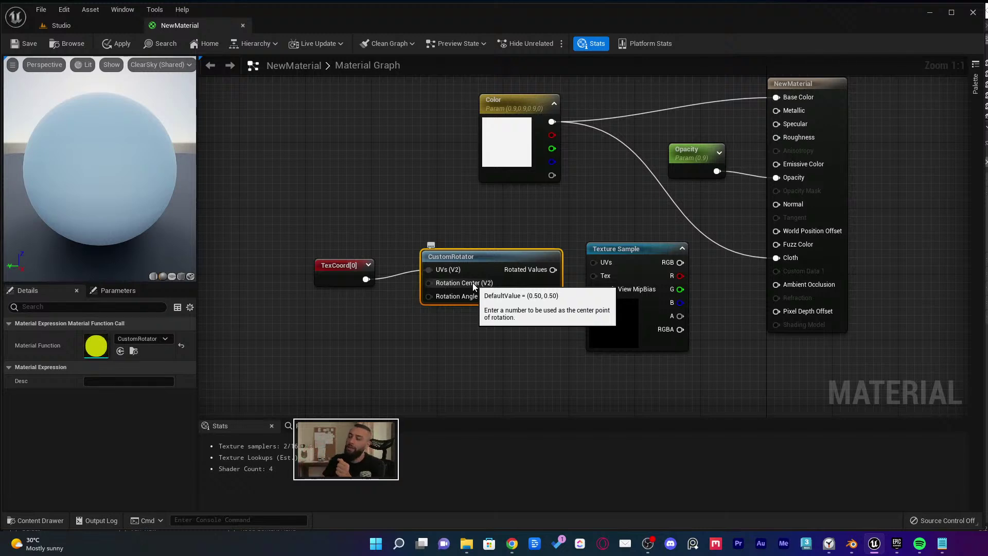
pyautogui.click(494, 348)
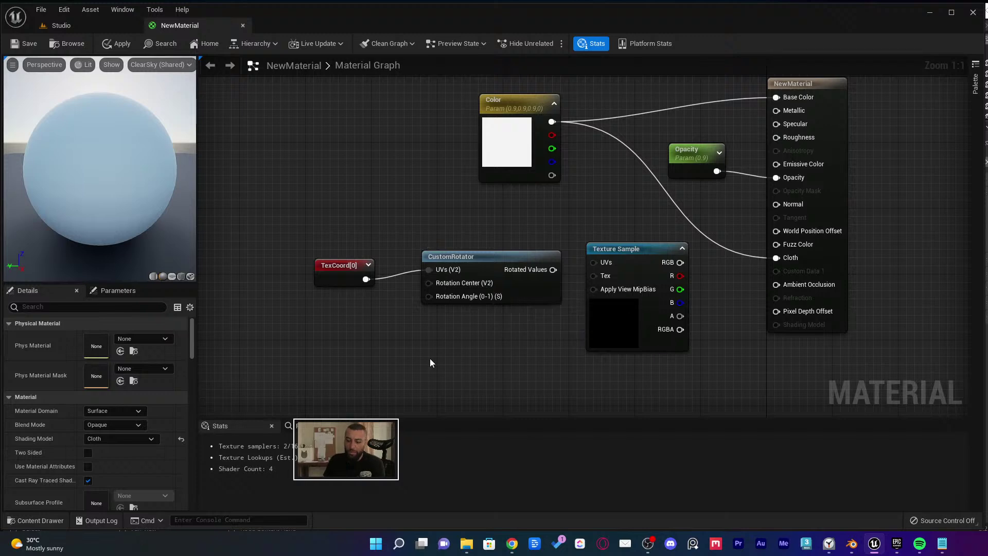
# Add a 0,0 Constant2Vector, a 0 Constant and a 0,0,0 Constant3Vector node
pyautogui.click(275, 344)
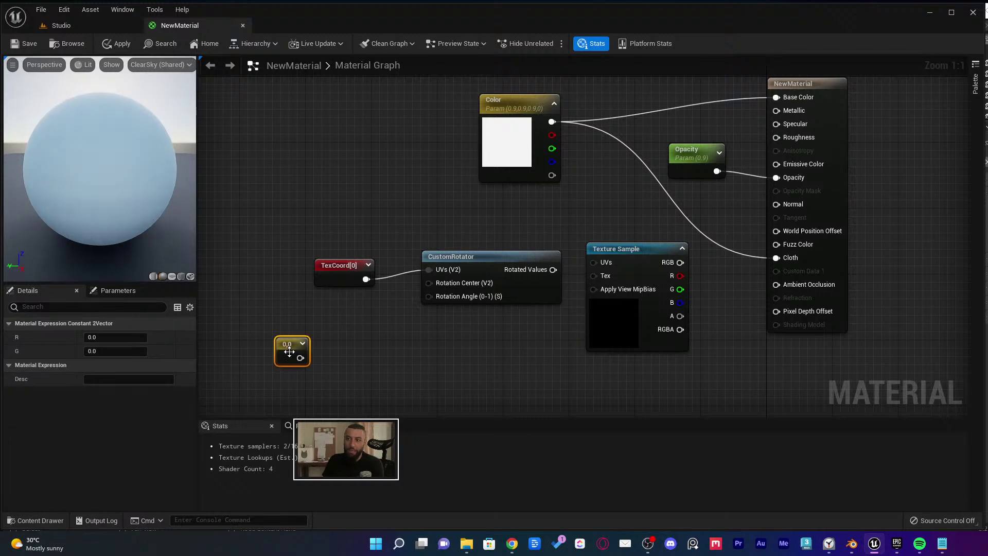
pyautogui.click(341, 332)
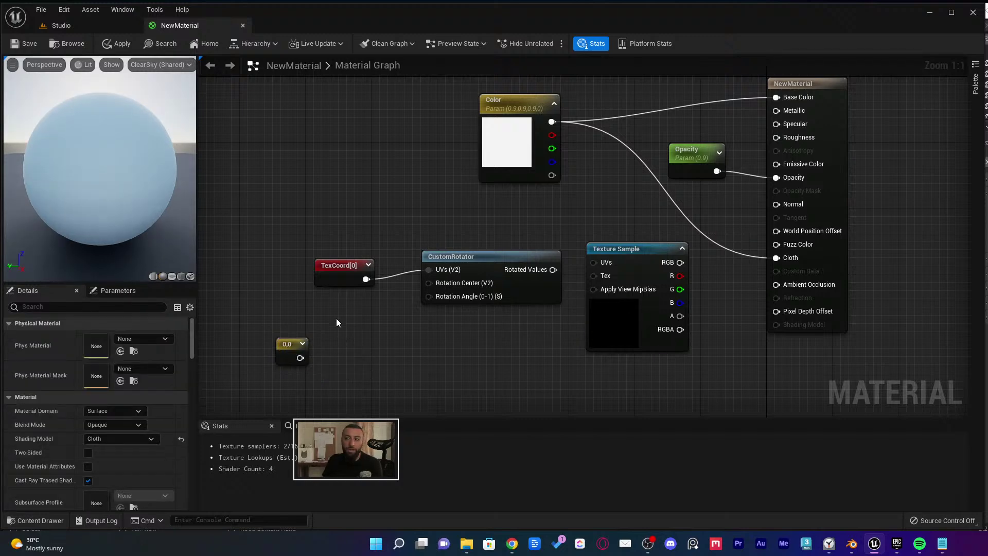
pyautogui.click(337, 317)
pyautogui.click(391, 334)
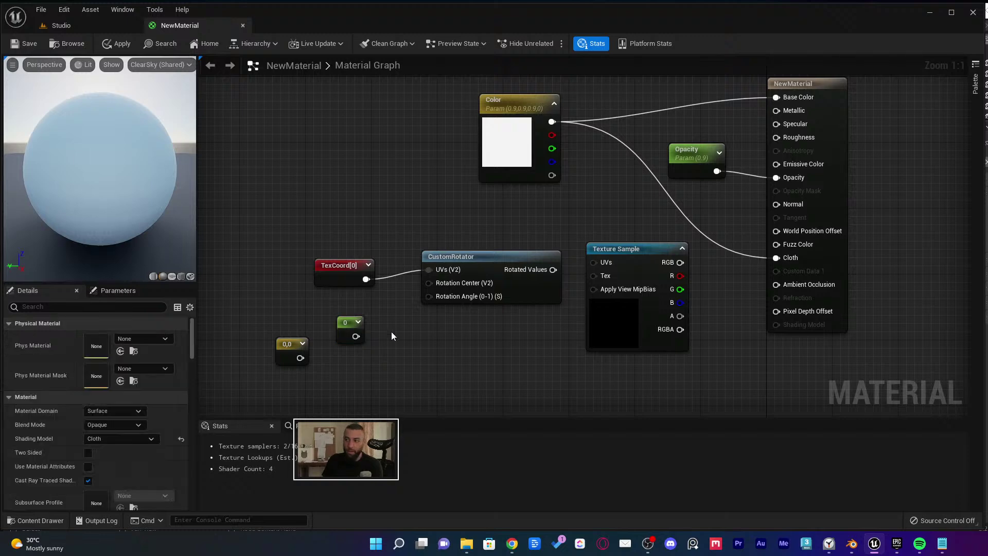
pyautogui.click(395, 331)
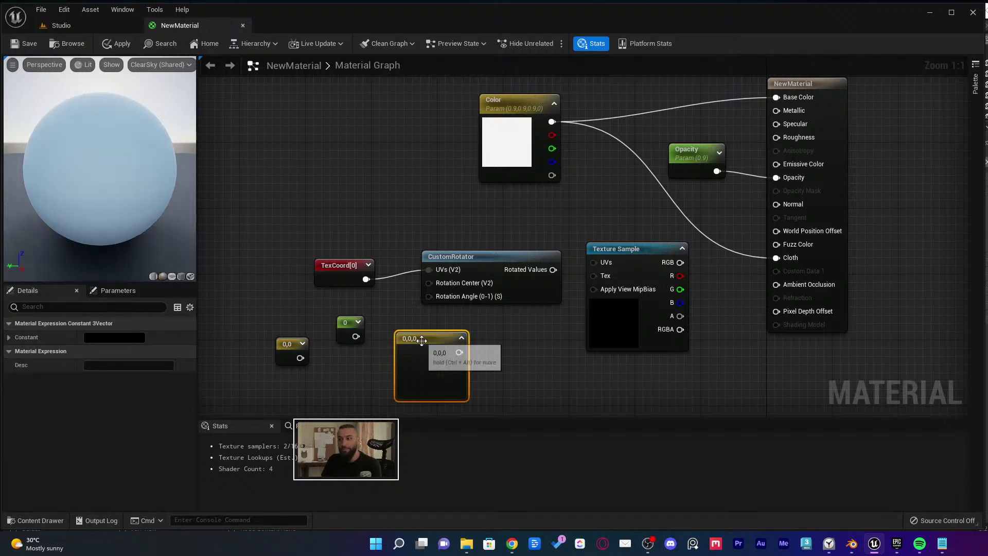
pyautogui.moveTo(434, 342); pyautogui.dragTo(248, 400)
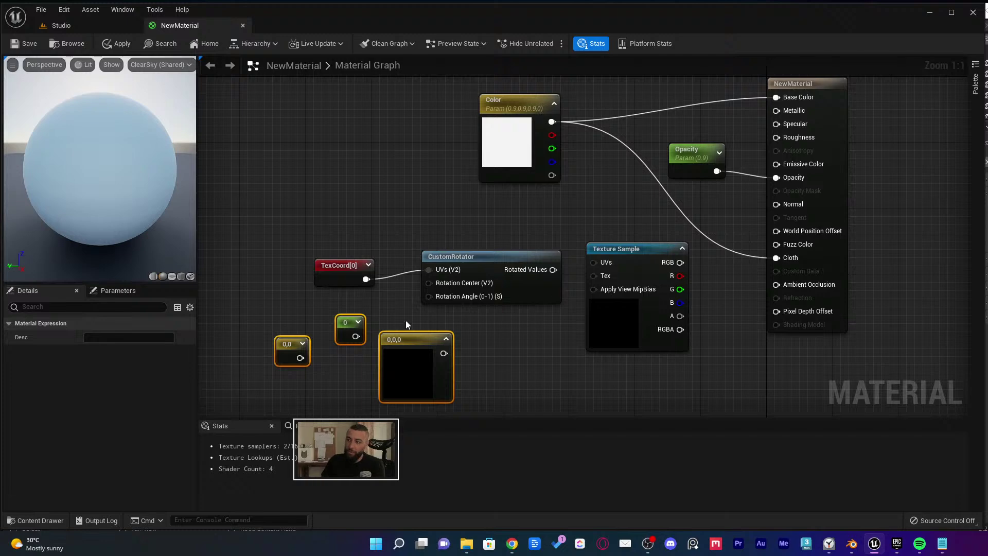
# Duplicate the scalar 0 constant twice, line the copies up, then delete all three
pyautogui.moveTo(346, 333); pyautogui.dragTo(340, 318)
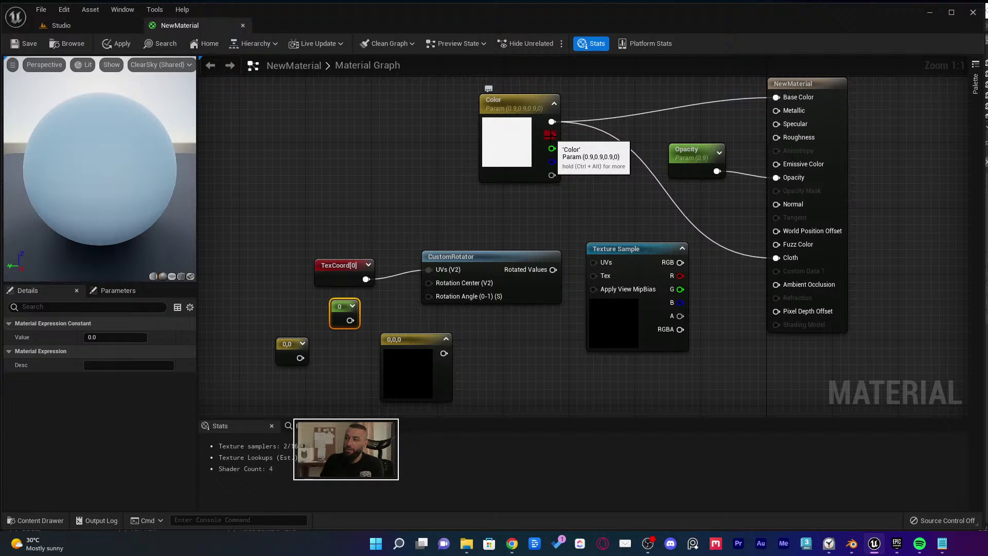
pyautogui.moveTo(349, 307); pyautogui.dragTo(351, 141)
pyautogui.hotkey('ctrl', 'd')
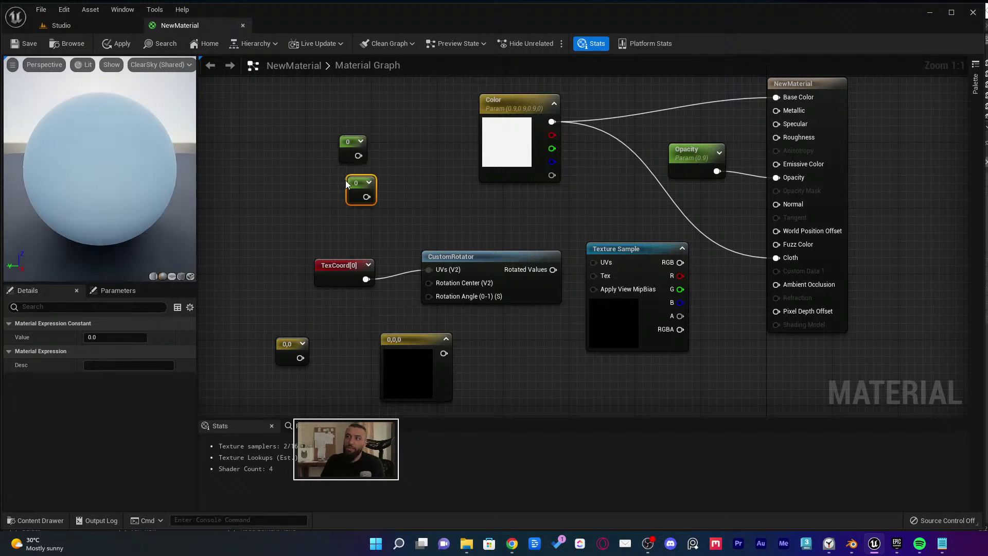
pyautogui.hotkey('ctrl', 'd')
pyautogui.moveTo(355, 195); pyautogui.dragTo(355, 187)
pyautogui.moveTo(356, 222); pyautogui.dragTo(348, 221)
pyautogui.click(354, 187)
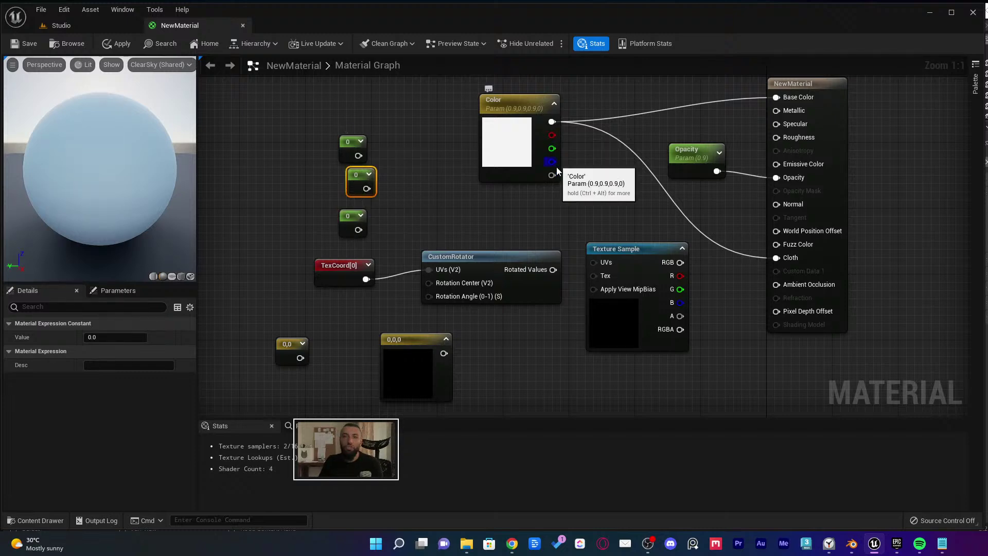
pyautogui.moveTo(408, 128); pyautogui.dragTo(334, 224)
pyautogui.press('Delete')
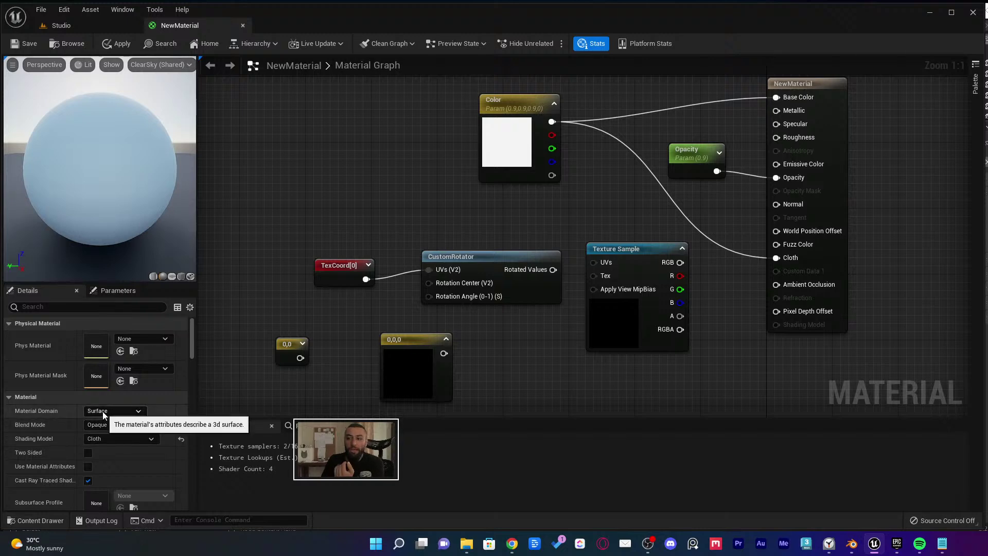
# Leave Material Domain as Surface and close the NewMaterial editor tab
pyautogui.click(125, 410)
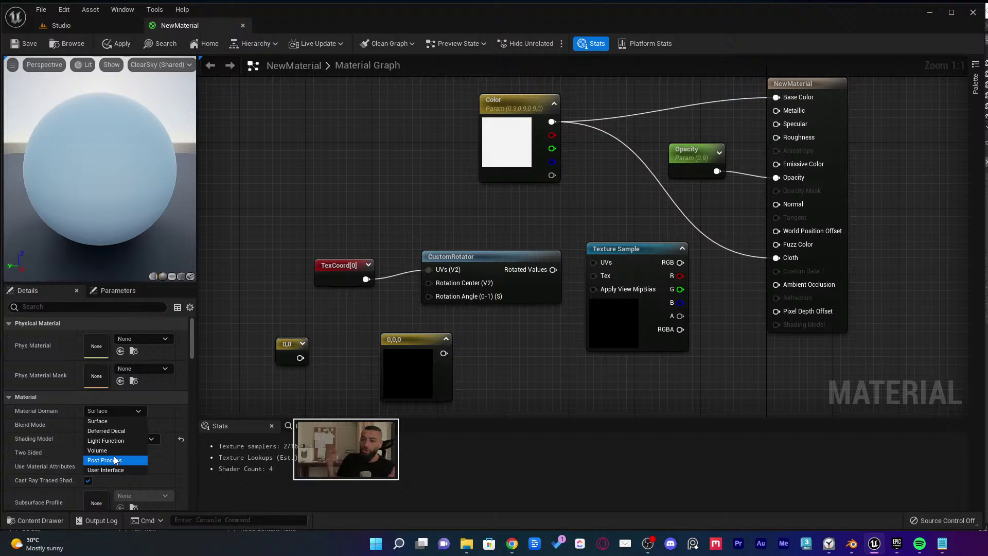
pyautogui.click(125, 421)
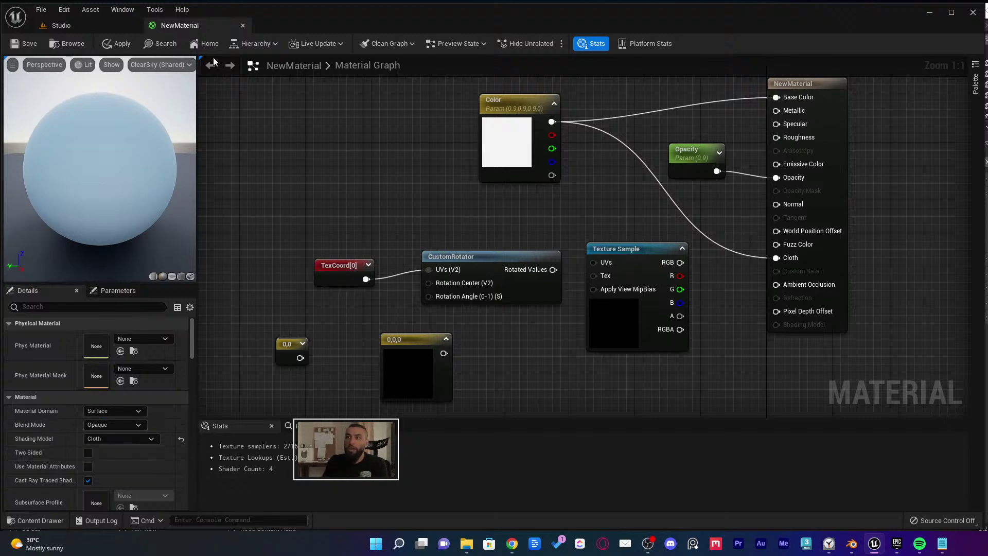
pyautogui.middleClick(200, 31)
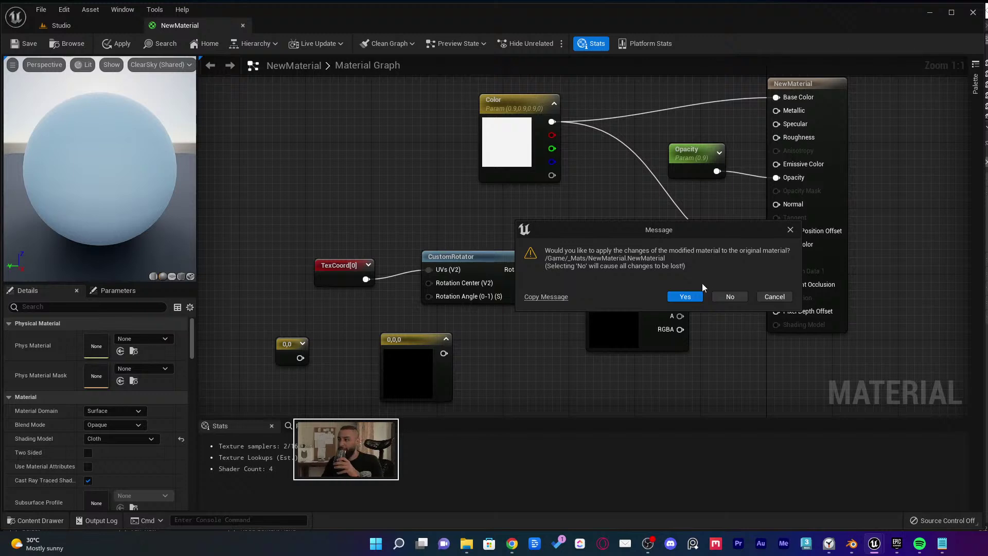
# Keep the material open and delete the TexCoord, CustomRotator, constant and Texture Sample nodes
pyautogui.click(777, 298)
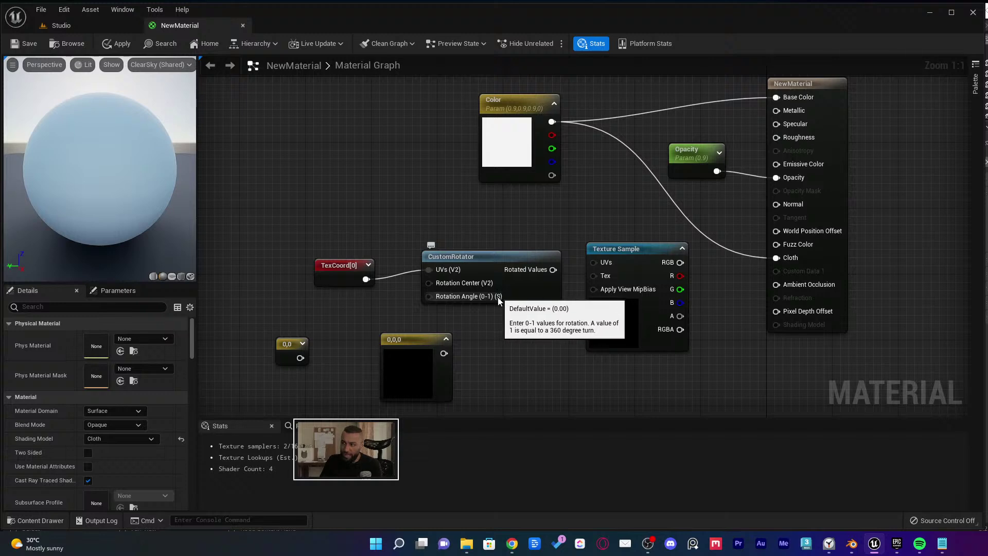
pyautogui.click(329, 308)
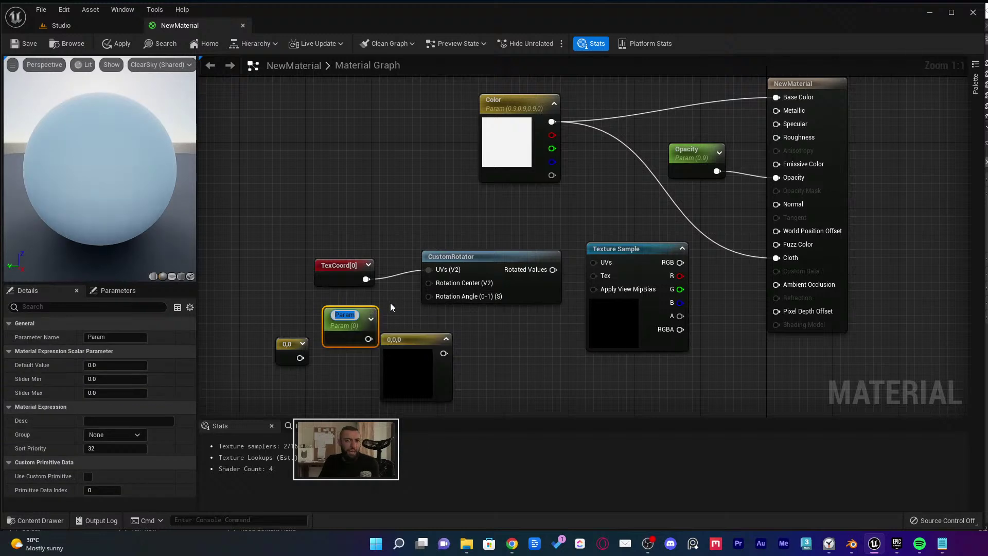
pyautogui.click(390, 301)
pyautogui.moveTo(368, 338); pyautogui.dragTo(429, 296)
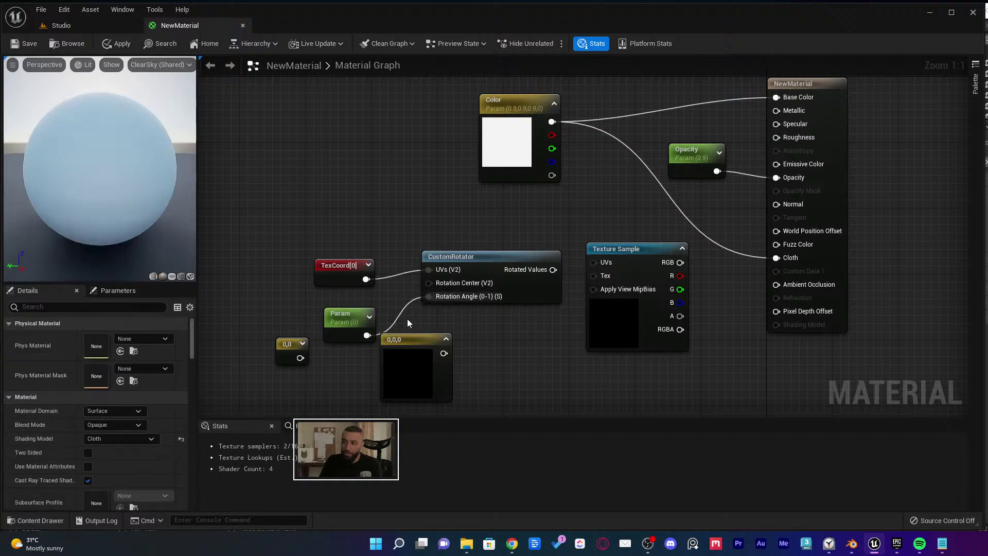
pyautogui.moveTo(466, 408); pyautogui.dragTo(223, 241)
pyautogui.press('Delete')
pyautogui.moveTo(624, 211); pyautogui.dragTo(560, 310)
pyautogui.press('Delete')
pyautogui.moveTo(479, 231); pyautogui.dragTo(493, 257, button='right')
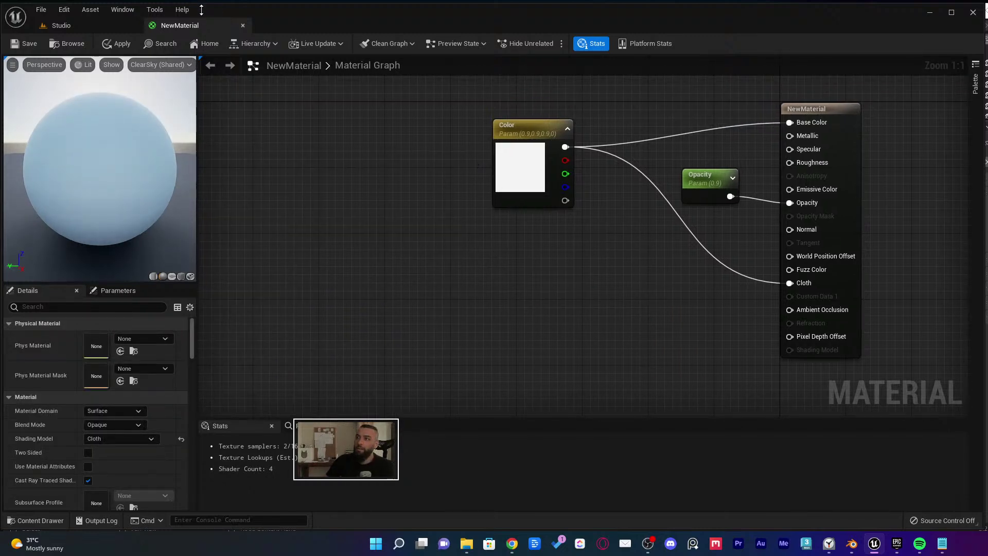
# Save the material and apply NewMaterial to the middle plane in the Studio level
pyautogui.click(24, 44)
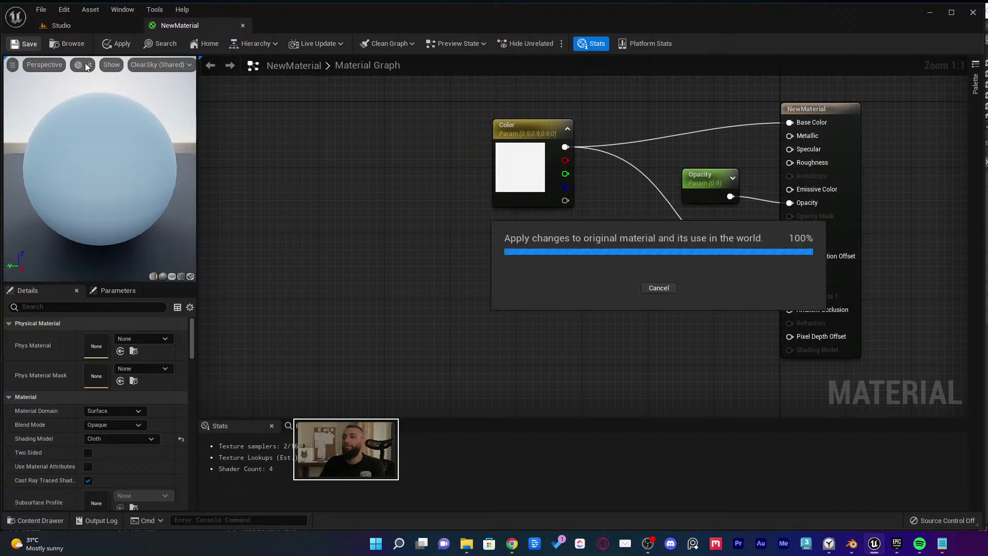
pyautogui.click(79, 23)
pyautogui.hotkey('ctrl', 'space')
pyautogui.moveTo(372, 401); pyautogui.dragTo(413, 239)
# Save the cloth material and return to the Studio level with the Content Drawer shown
pyautogui.click(180, 25)
pyautogui.hotkey('ctrl', 'space')
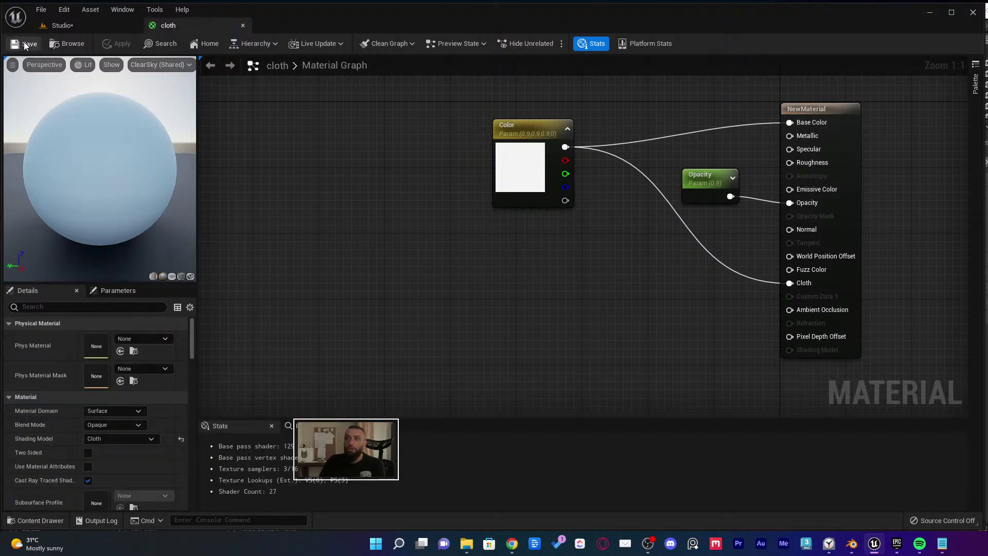
pyautogui.click(24, 45)
pyautogui.click(59, 25)
pyautogui.hotkey('ctrl', 'space')
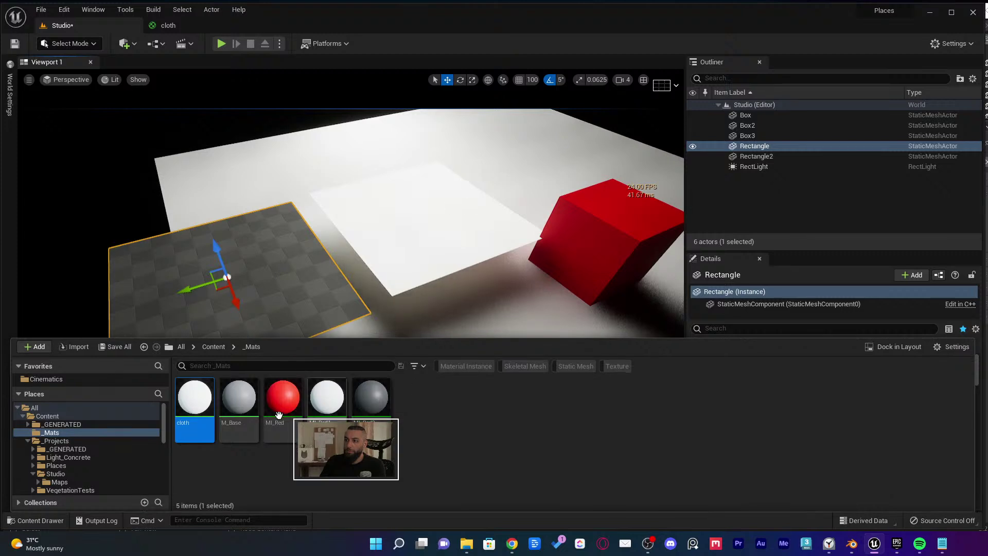
# Apply the cloth material to Rectangle and swap its spot with Box3, moving Box3 left
pyautogui.moveTo(195, 398); pyautogui.dragTo(231, 280)
pyautogui.click(457, 252)
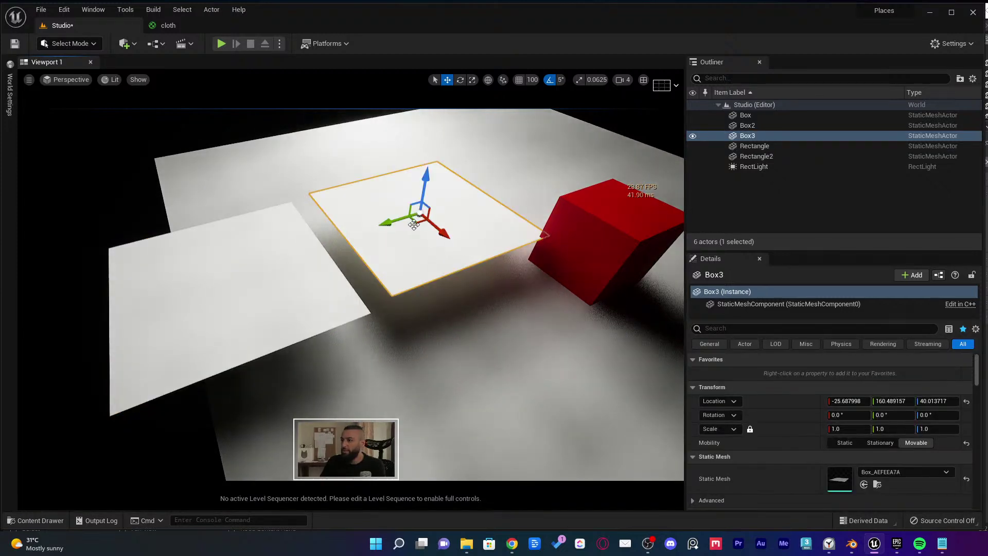
pyautogui.moveTo(414, 225); pyautogui.dragTo(119, 327)
pyautogui.click(288, 293)
pyautogui.moveTo(191, 288); pyautogui.dragTo(486, 226)
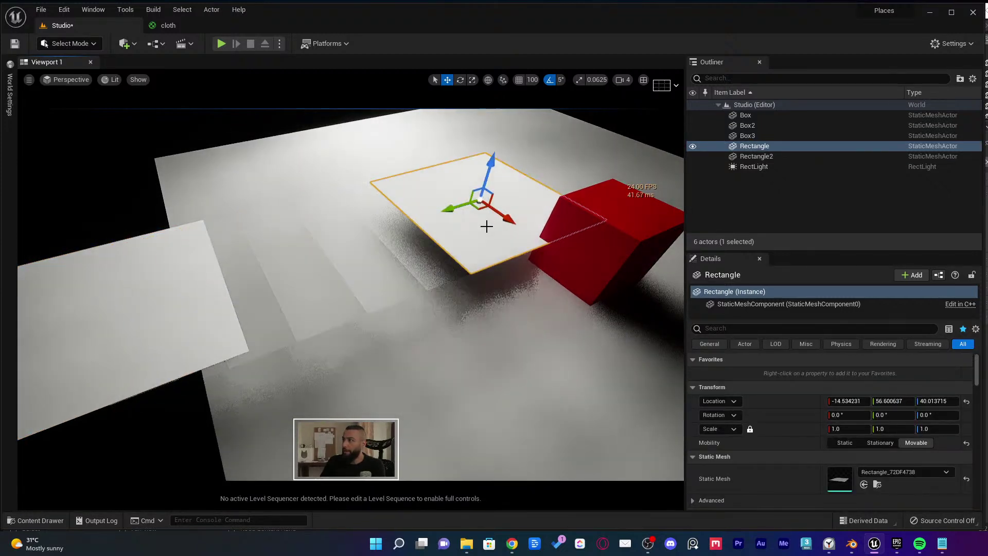
# Rotate Rectangle about -80° on Y to stand it nearly upright, then frame it
pyautogui.press('e')
pyautogui.moveTo(514, 169); pyautogui.dragTo(496, 106)
pyautogui.press('w')
pyautogui.press('f')
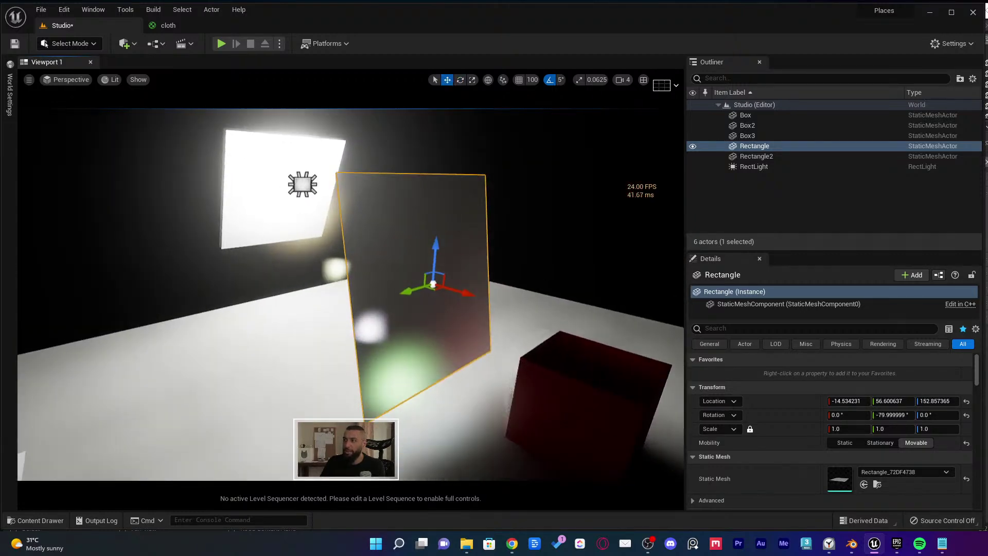
pyautogui.keyDown('alt'); pyautogui.moveTo(532, 238); pyautogui.dragTo(472, 258); pyautogui.keyUp('alt')
# Move the RectLight toward the scene centre and shift it left along X
pyautogui.click(87, 138)
pyautogui.press('e')
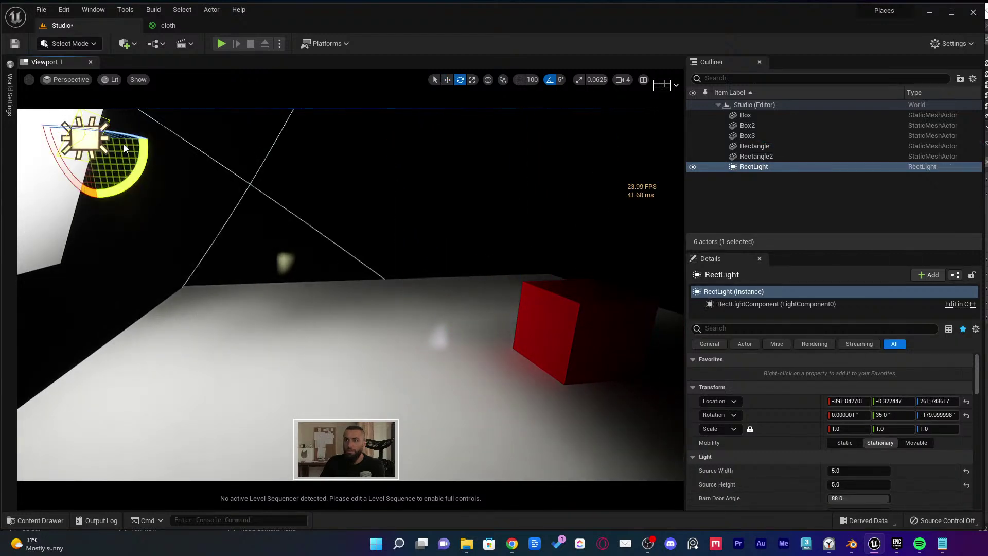
pyautogui.press('w')
pyautogui.moveTo(123, 144); pyautogui.dragTo(453, 228)
pyautogui.press('e')
pyautogui.press('w')
pyautogui.keyDown('ctrl'); pyautogui.click(358, 214); pyautogui.keyUp('ctrl')
pyautogui.click(393, 214)
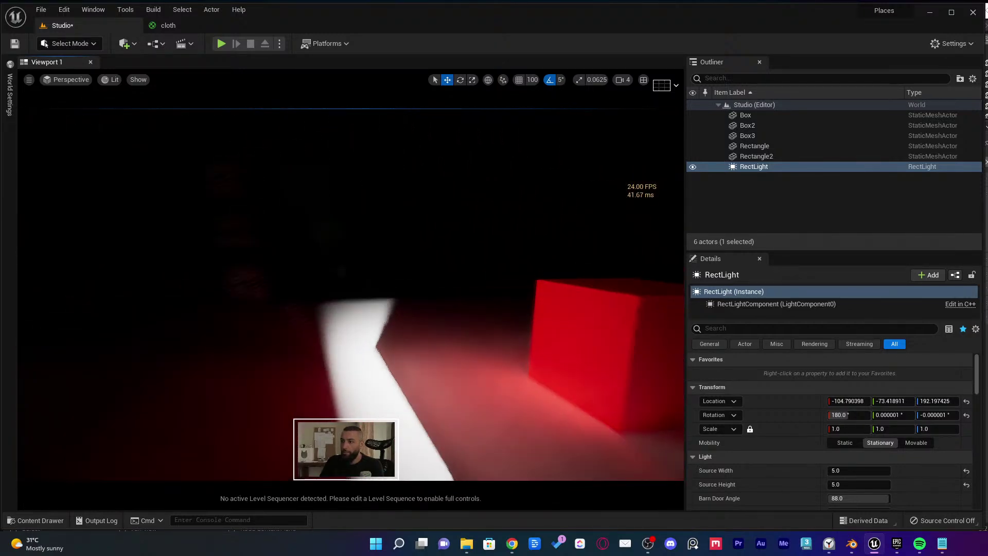
pyautogui.keyDown('alt'); pyautogui.moveTo(335, 225); pyautogui.dragTo(335, 213); pyautogui.keyUp('alt')
pyautogui.moveTo(356, 182); pyautogui.dragTo(281, 185)
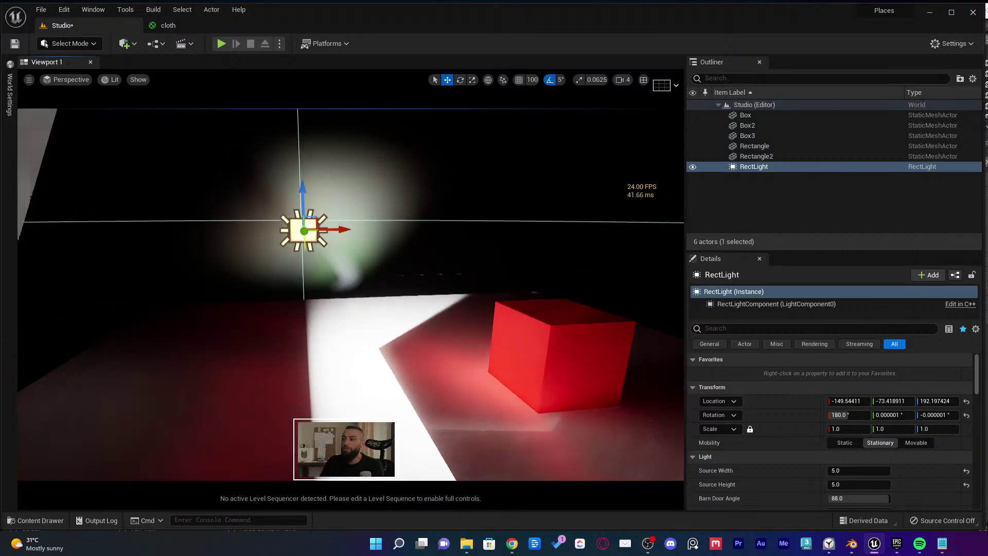
pyautogui.keyDown('alt'); pyautogui.moveTo(336, 221); pyautogui.dragTo(335, 221); pyautogui.keyUp('alt')
# Try Barn Door Angle values such as 45.36 and wider while nudging the light left
pyautogui.scroll(-3, 875, 407)
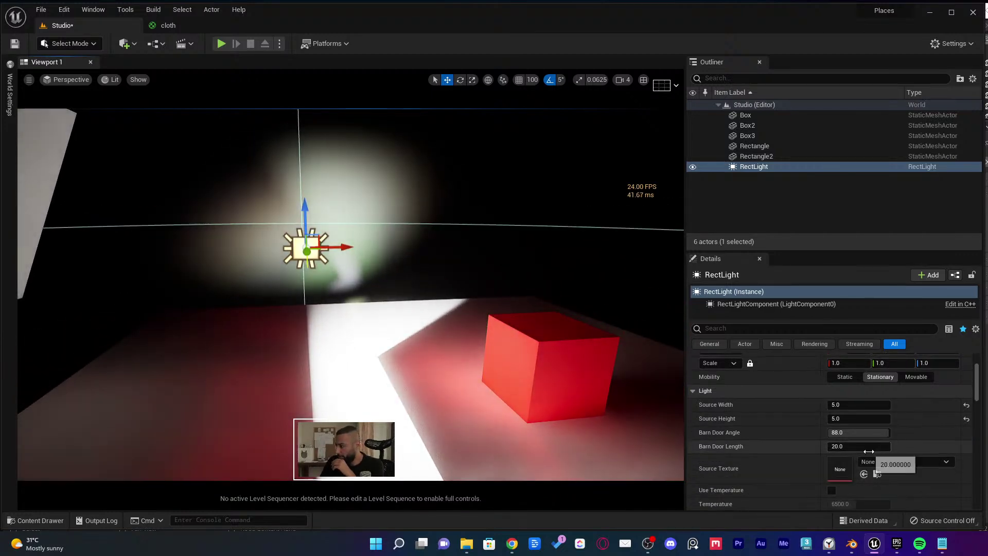
pyautogui.moveTo(868, 451); pyautogui.dragTo(843, 432)
pyautogui.hotkey('ctrl', 'z')
pyautogui.click(858, 432)
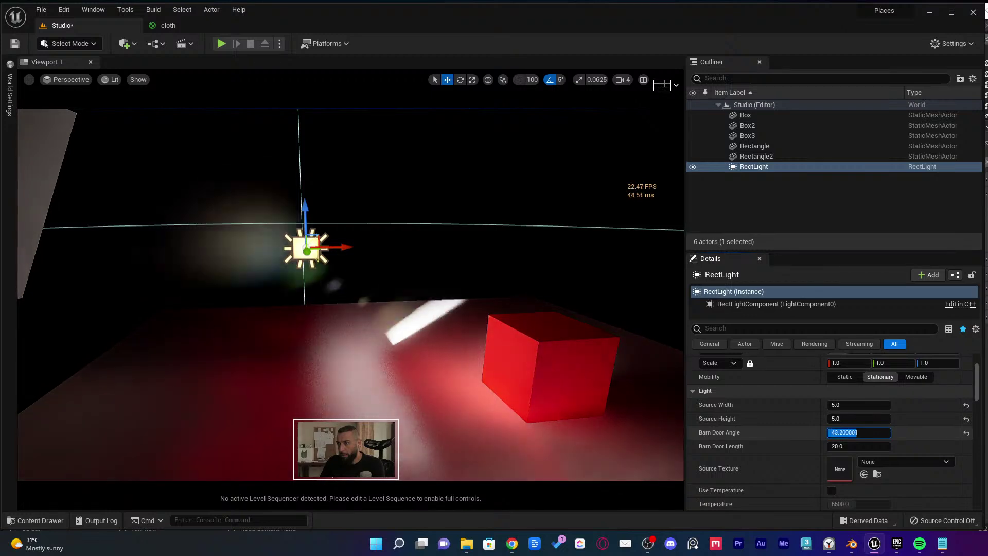
pyautogui.write('45.36')
pyautogui.press('Return')
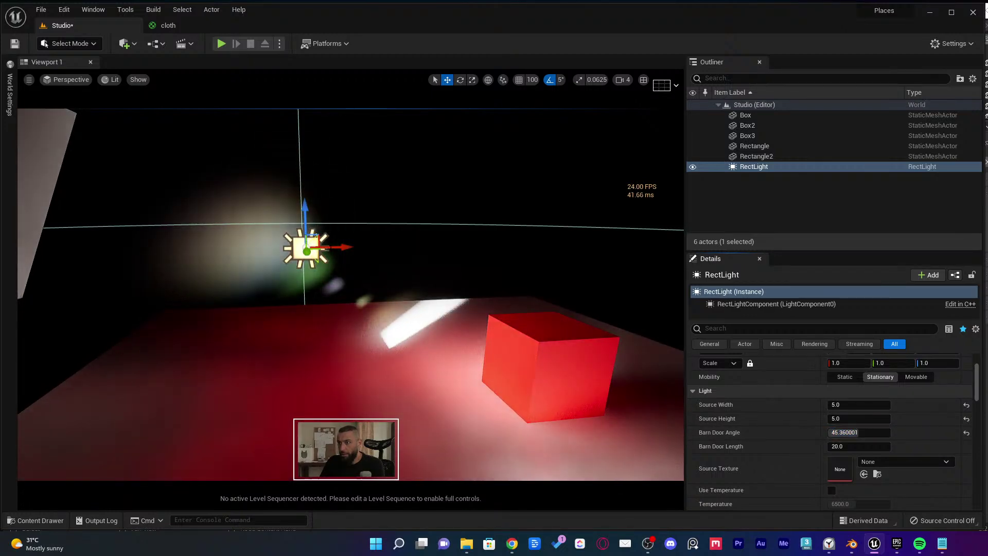
pyautogui.moveTo(344, 247); pyautogui.dragTo(131, 251)
pyautogui.moveTo(131, 251); pyautogui.dragTo(74, 248, button='right')
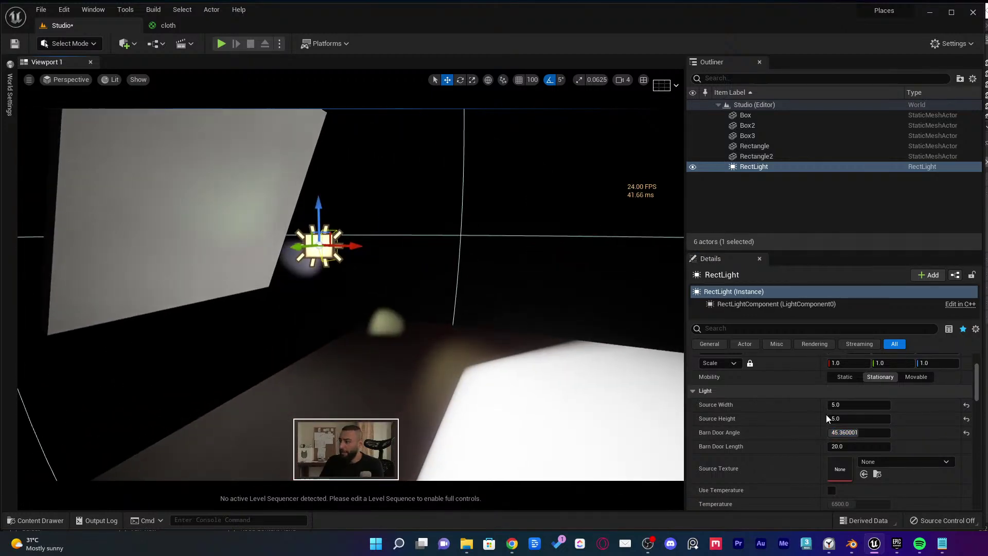
pyautogui.moveTo(844, 432)
pyautogui.mouseDown()
pyautogui.moveTo(828, 432)
pyautogui.moveTo(887, 432)
pyautogui.moveTo(852, 440)
pyautogui.moveTo(864, 432)
pyautogui.moveTo(847, 432)
pyautogui.mouseUp()
pyautogui.click(858, 432)
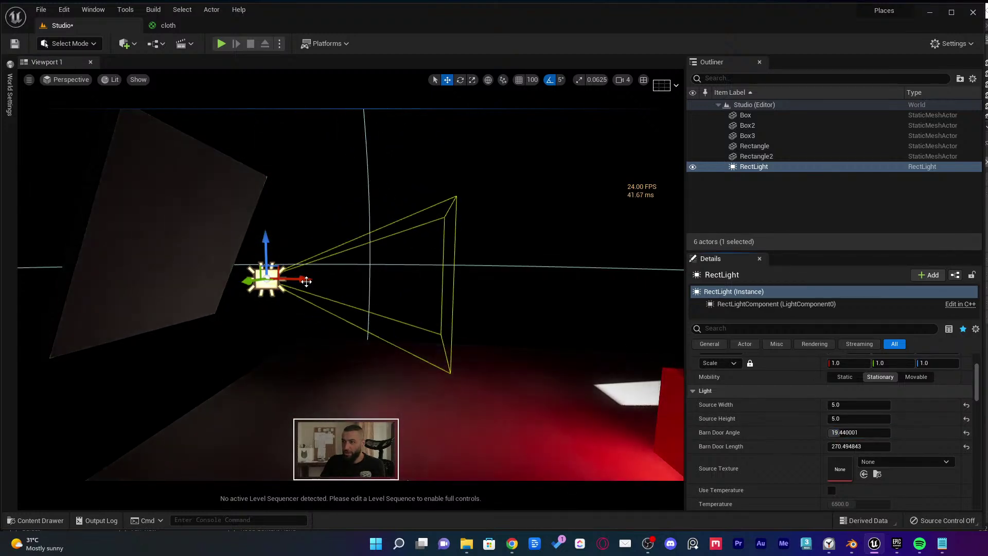
# Move the RectLight right and shorten its Barn Door Length to about 26.11
pyautogui.moveTo(306, 281); pyautogui.dragTo(360, 281)
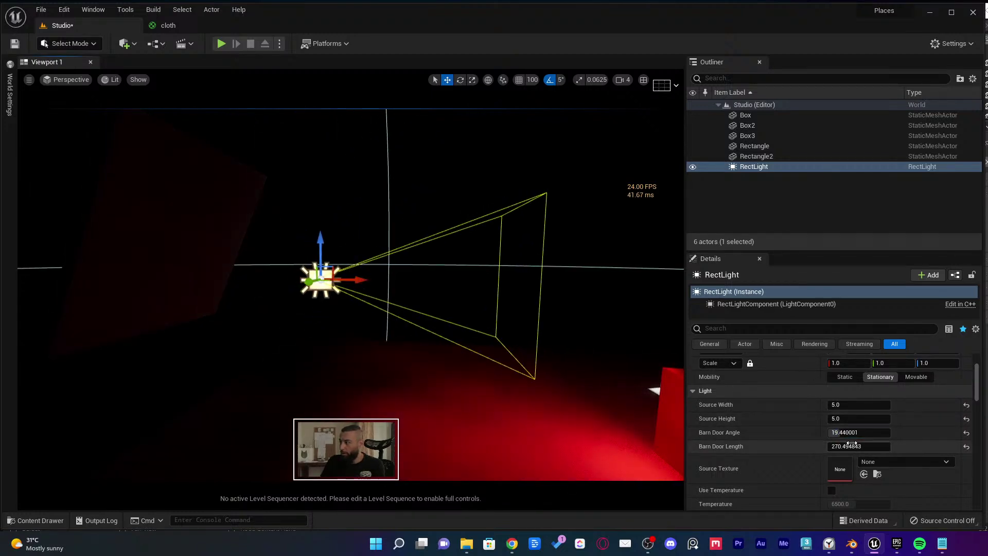
pyautogui.moveTo(851, 446); pyautogui.dragTo(827, 446)
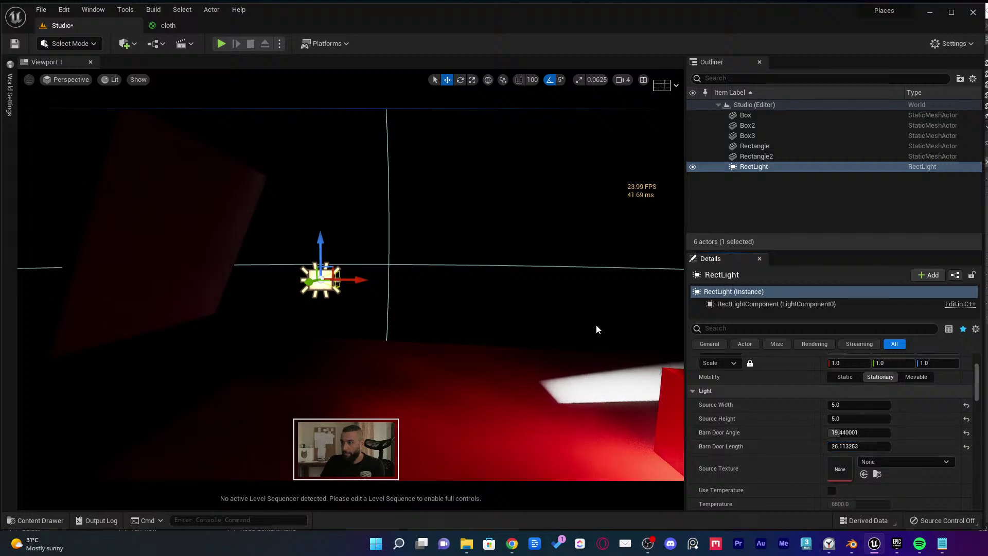
pyautogui.keyDown('alt'); pyautogui.moveTo(597, 329); pyautogui.dragTo(535, 334); pyautogui.keyUp('alt')
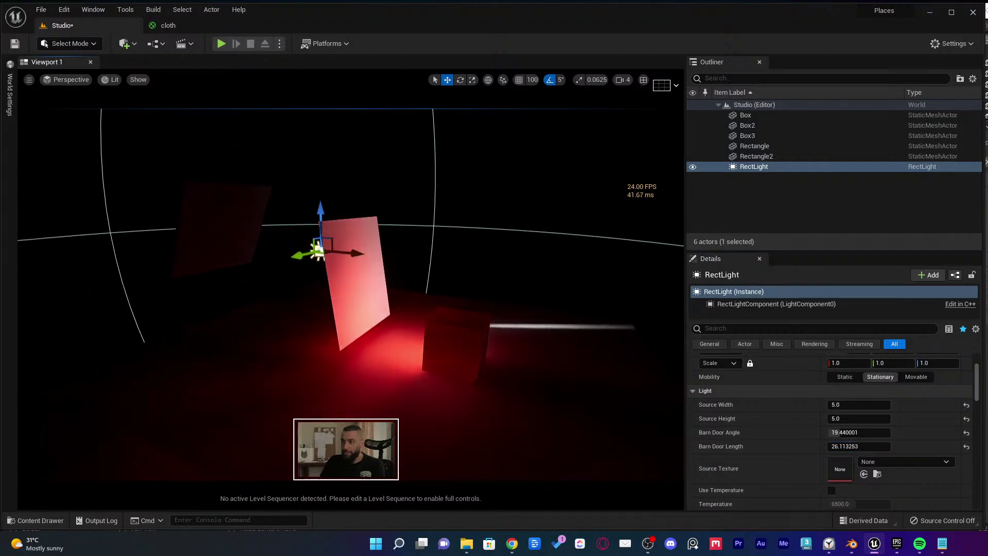
pyautogui.moveTo(350, 288); pyautogui.dragTo(304, 303, button='right')
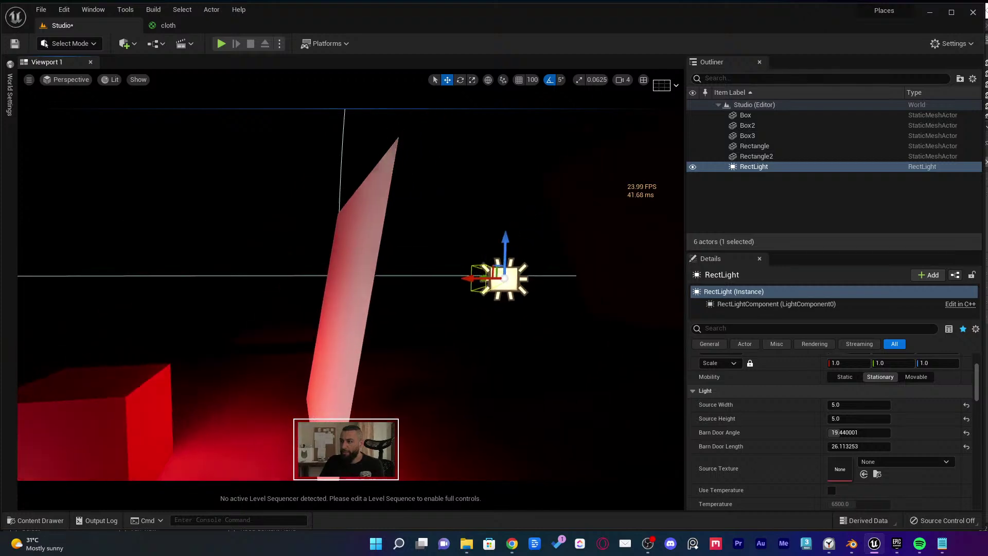
pyautogui.moveTo(404, 273); pyautogui.dragTo(403, 274, button='right')
# Switch to unlit shading and move Box3 into the foreground, undoing its trial rotation
pyautogui.hotkey('alt', '3')
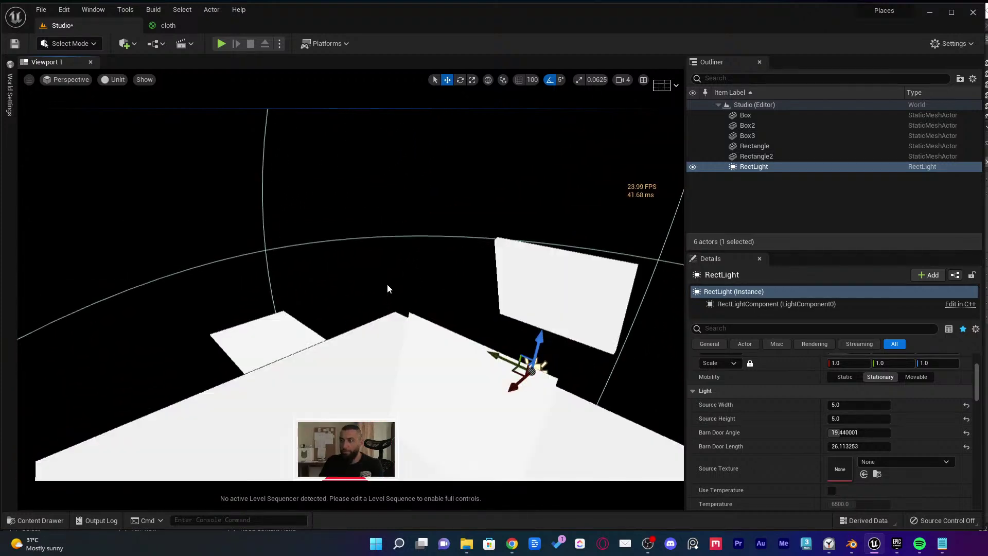
pyautogui.click(277, 326)
pyautogui.moveTo(295, 313); pyautogui.dragTo(297, 323, button='right')
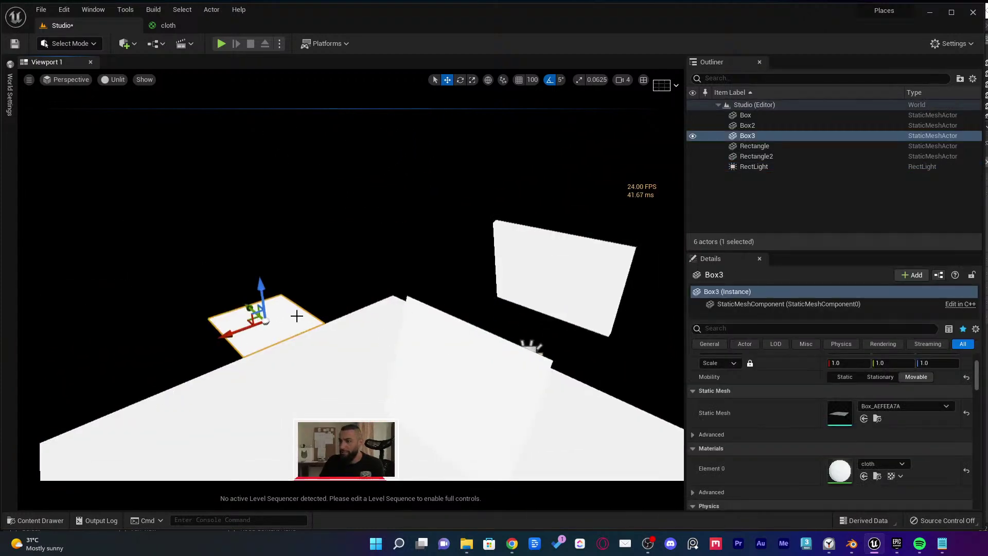
pyautogui.moveTo(253, 320); pyautogui.dragTo(479, 425)
pyautogui.moveTo(480, 425); pyautogui.dragTo(509, 447, button='right')
pyautogui.press('e')
pyautogui.moveTo(374, 300); pyautogui.dragTo(319, 311)
pyautogui.press('w')
pyautogui.press('e')
pyautogui.press('w')
pyautogui.hotkey('ctrl', 'z')
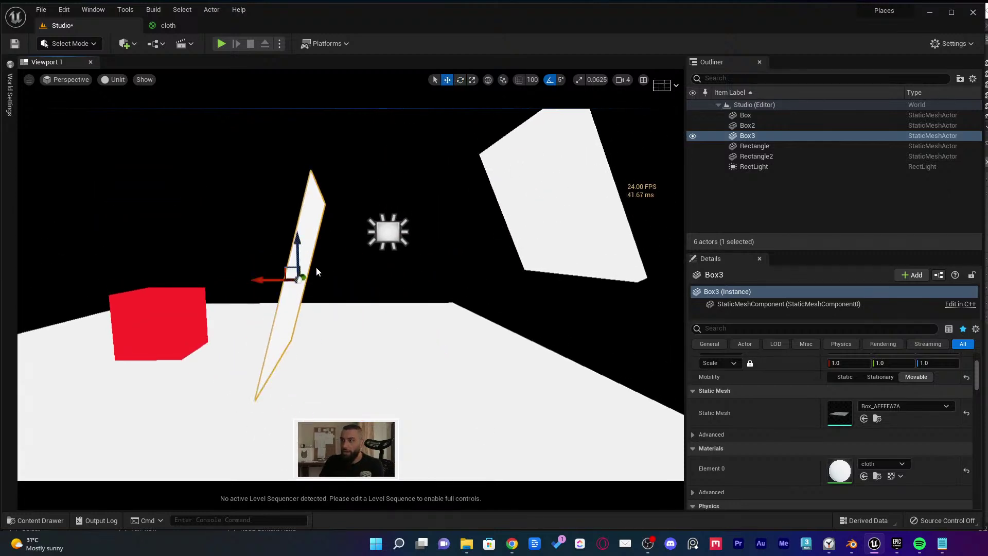
pyautogui.press('g')
# Return to lit shading and raise Box3 up beside the red box
pyautogui.rightClick(313, 263)
pyautogui.click(116, 80)
pyautogui.click(135, 106)
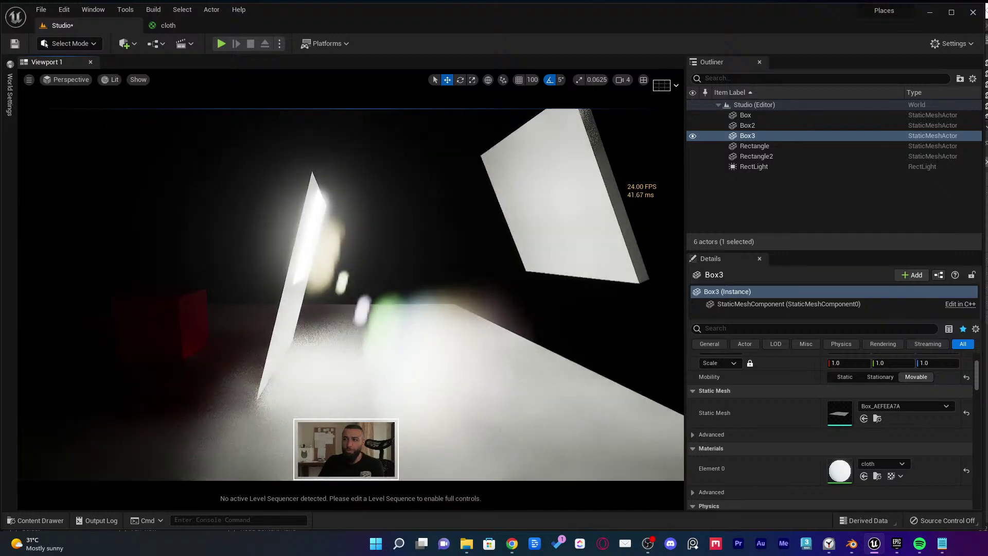
pyautogui.moveTo(309, 319); pyautogui.dragTo(309, 319, button='right')
pyautogui.press('g')
pyautogui.moveTo(311, 309); pyautogui.dragTo(312, 245)
pyautogui.moveTo(312, 246); pyautogui.dragTo(335, 246, button='right')
pyautogui.press('f')
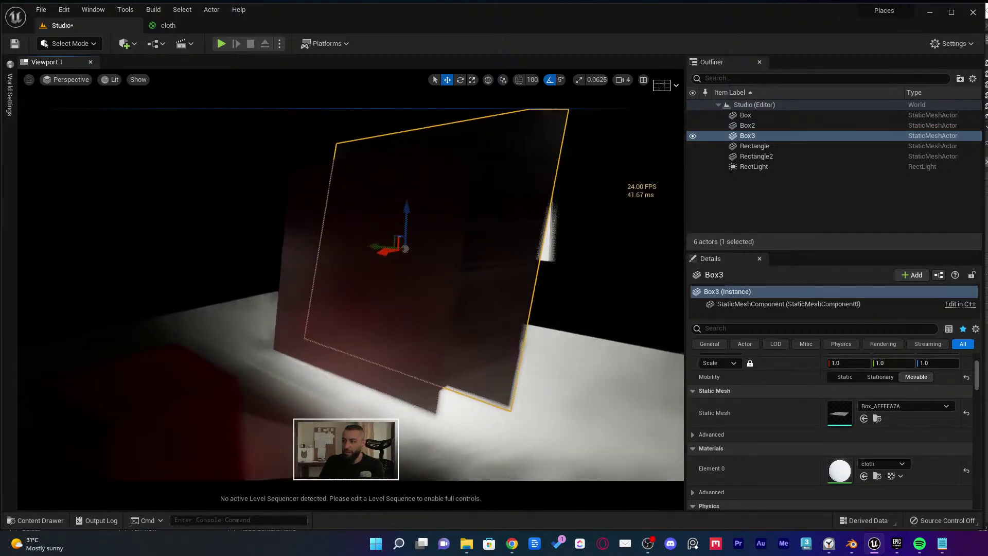
# Slide Box3 and the Rectangle plane left along Y
pyautogui.click(280, 277)
pyautogui.moveTo(533, 308); pyautogui.dragTo(534, 309, button='right')
pyautogui.click(460, 280)
pyautogui.moveTo(458, 277); pyautogui.dragTo(428, 273)
pyautogui.moveTo(475, 270); pyautogui.dragTo(477, 271, button='right')
pyautogui.click(477, 270)
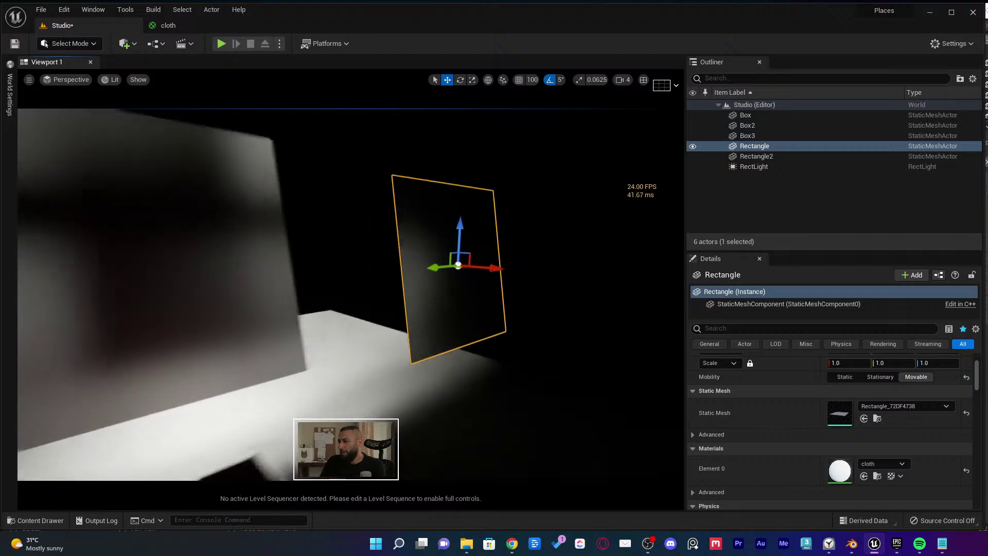
pyautogui.moveTo(413, 270); pyautogui.dragTo(347, 287)
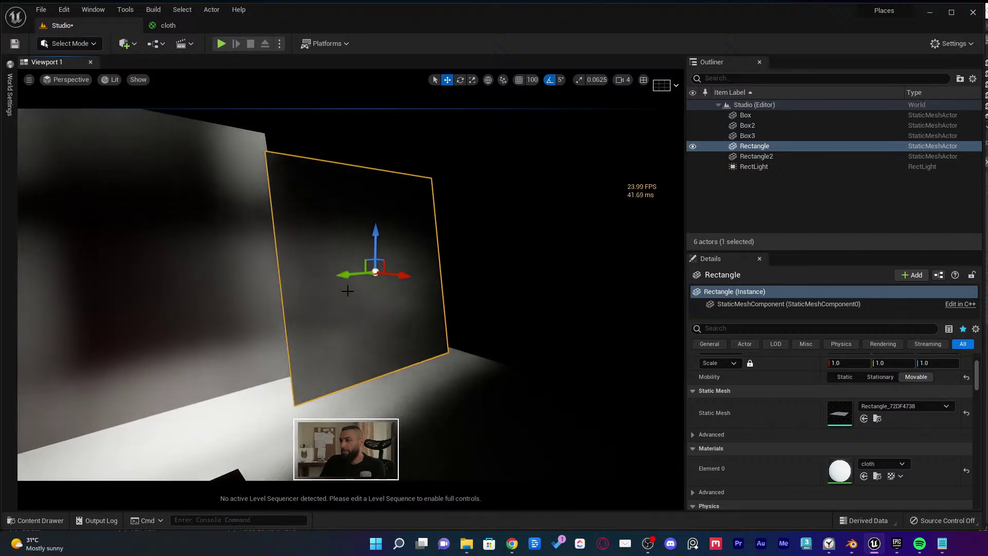
pyautogui.moveTo(346, 286); pyautogui.dragTo(456, 279, button='right')
pyautogui.click(357, 266)
pyautogui.click(356, 263)
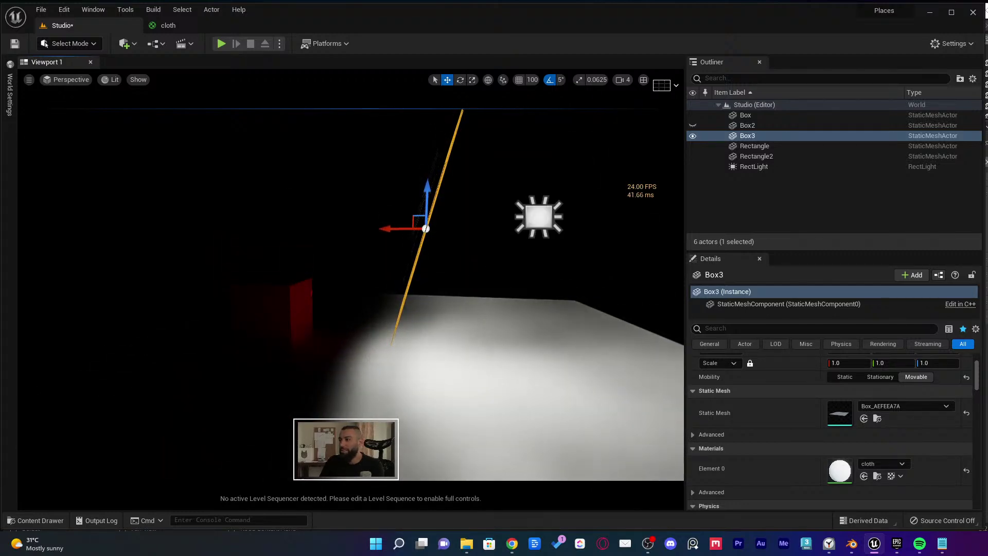
# Move the rect light up-left and tilt it together with Box3 about 60°
pyautogui.click(538, 216)
pyautogui.moveTo(530, 211); pyautogui.dragTo(495, 204)
pyautogui.keyDown('ctrl'); pyautogui.click(442, 207); pyautogui.keyUp('ctrl')
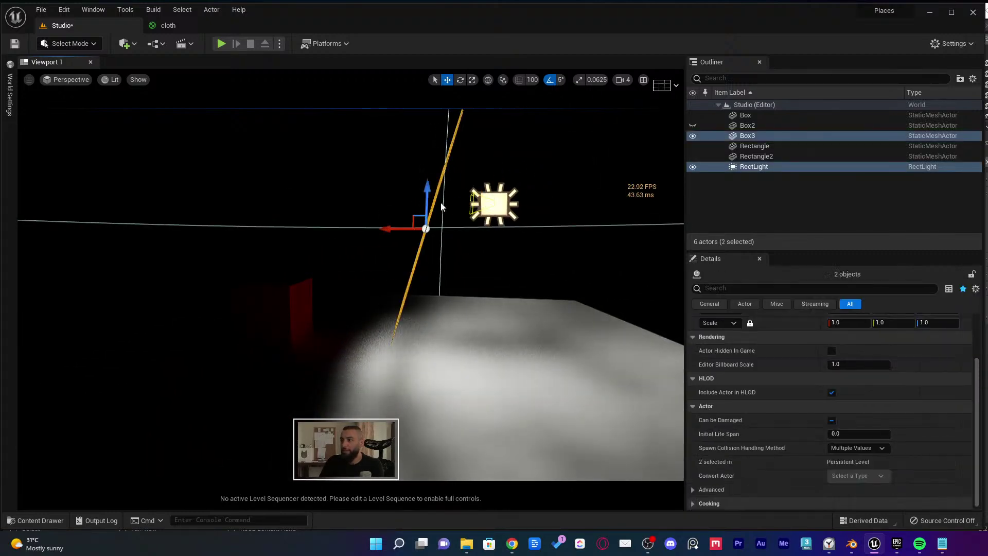
pyautogui.press('e')
pyautogui.moveTo(389, 259); pyautogui.dragTo(408, 274)
pyautogui.press('w')
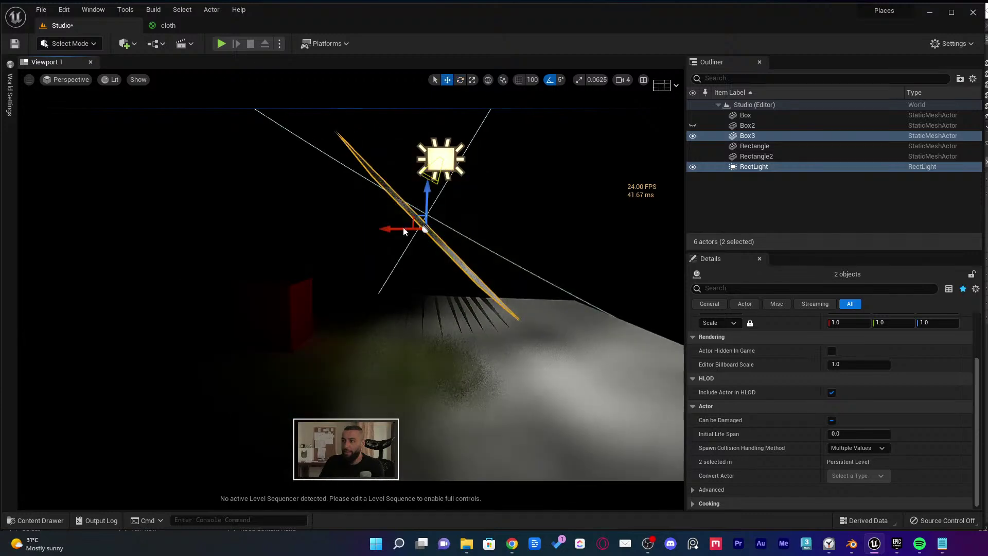
pyautogui.moveTo(404, 231); pyautogui.dragTo(371, 198, button='right')
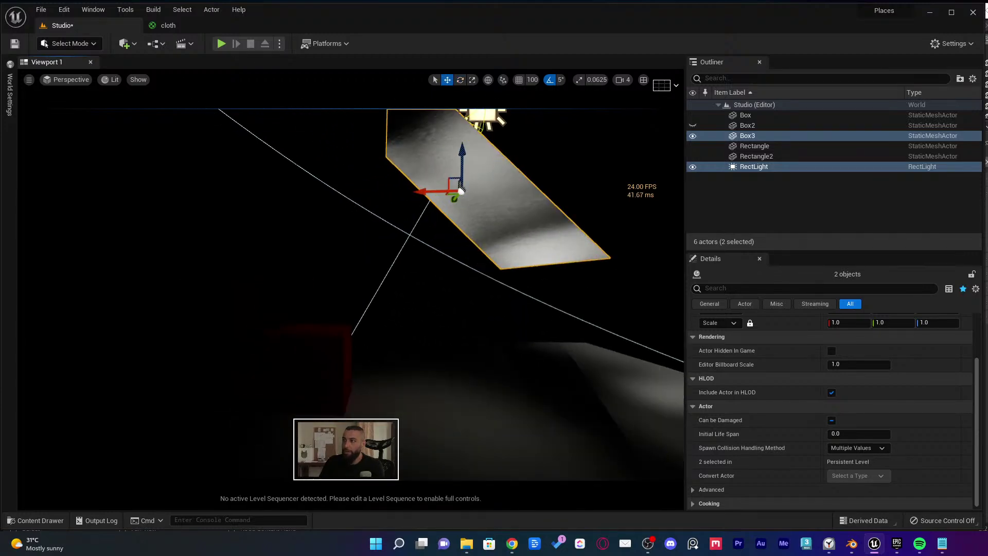
pyautogui.press('Escape')
pyautogui.click(486, 199)
pyautogui.click(198, 25)
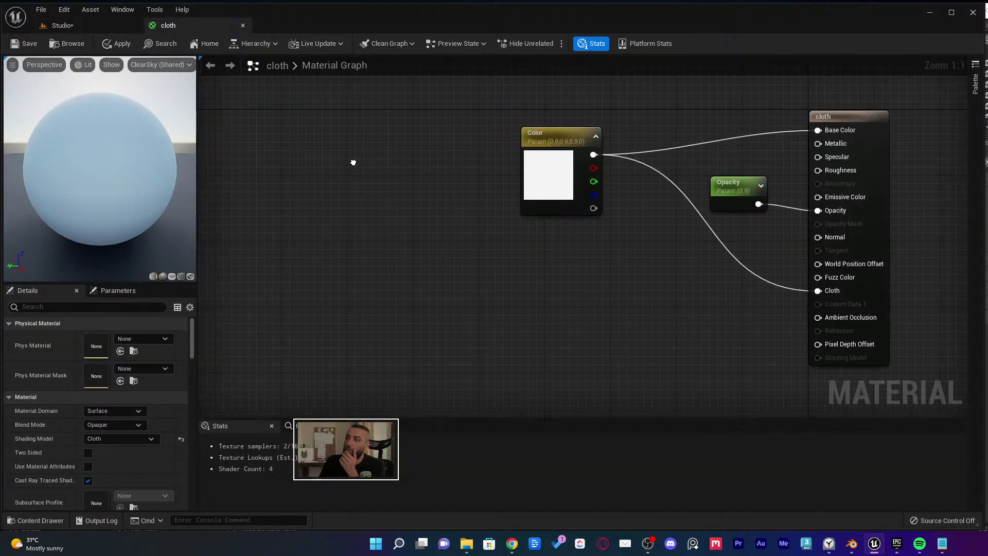
# Set the Opacity parameter's default value to 0.2
pyautogui.moveTo(353, 163); pyautogui.dragTo(367, 164, button='right')
pyautogui.click(550, 181)
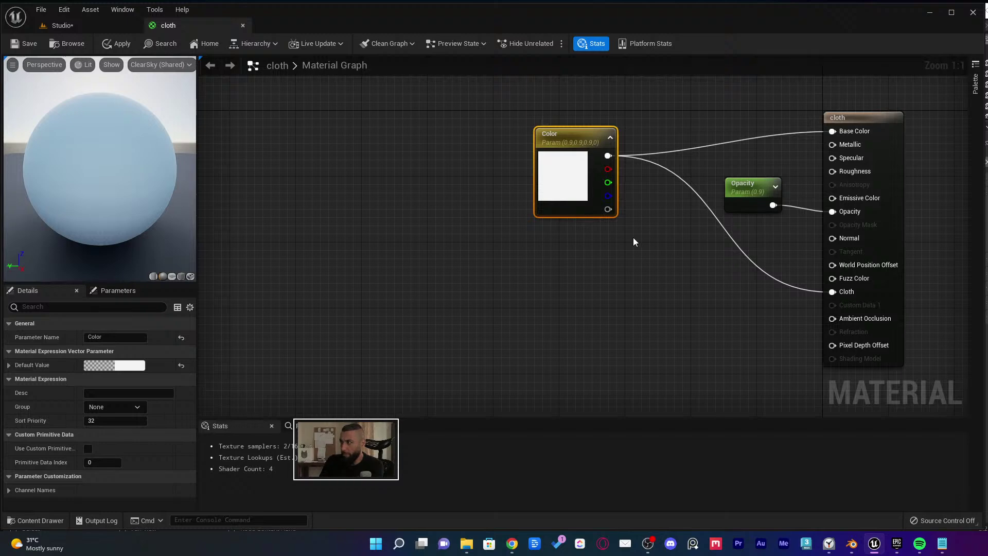
pyautogui.click(753, 202)
pyautogui.click(106, 359)
pyautogui.write('.2')
pyautogui.press('Return')
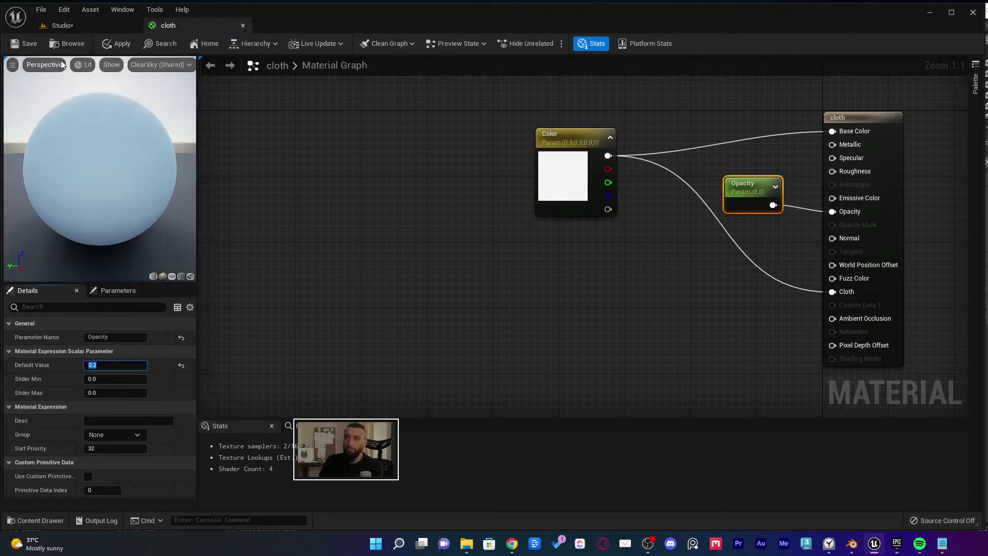
# Save the cloth material and dock its editor back beside the Studio level tab
pyautogui.moveTo(218, 24); pyautogui.dragTo(497, 221)
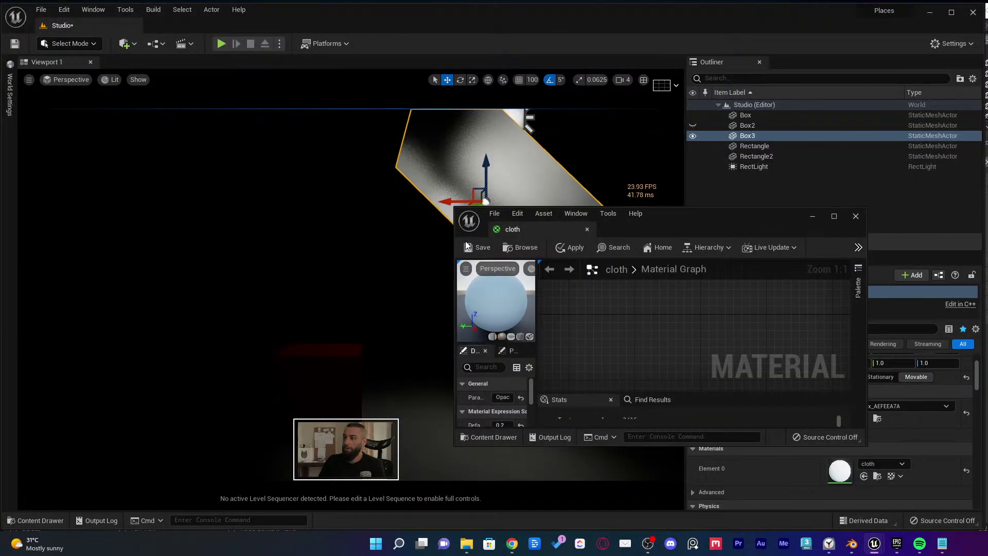
pyautogui.click(468, 247)
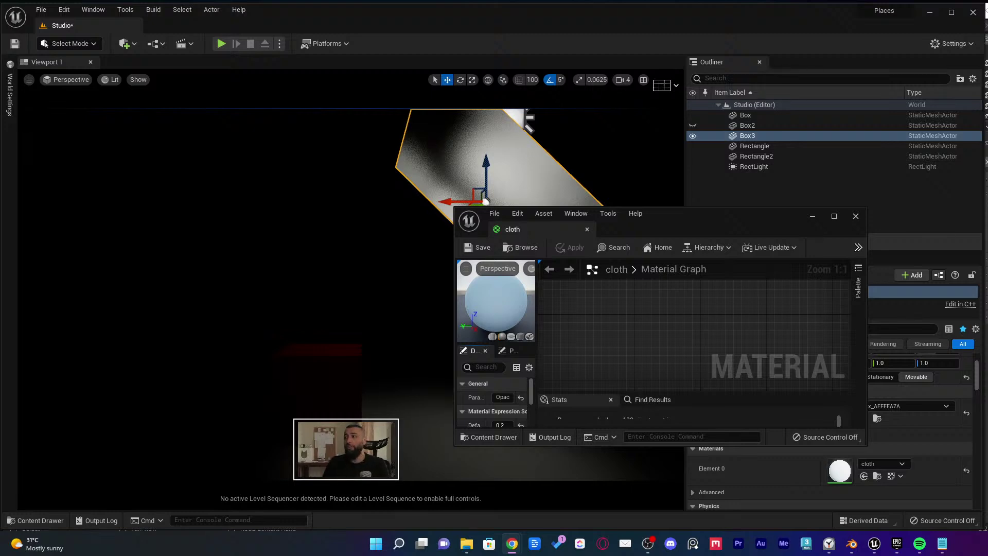
pyautogui.moveTo(678, 224); pyautogui.dragTo(442, 170)
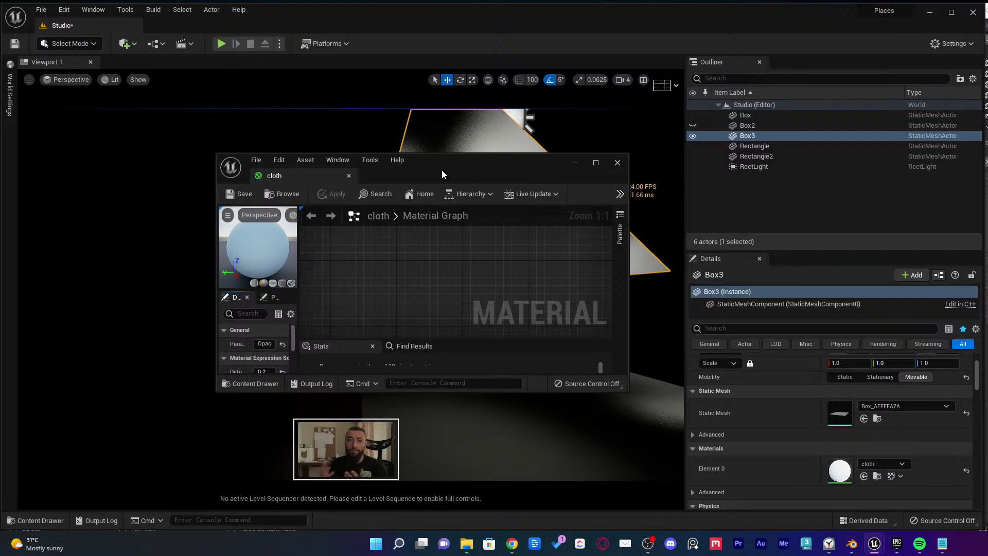
pyautogui.moveTo(298, 177); pyautogui.dragTo(271, 23)
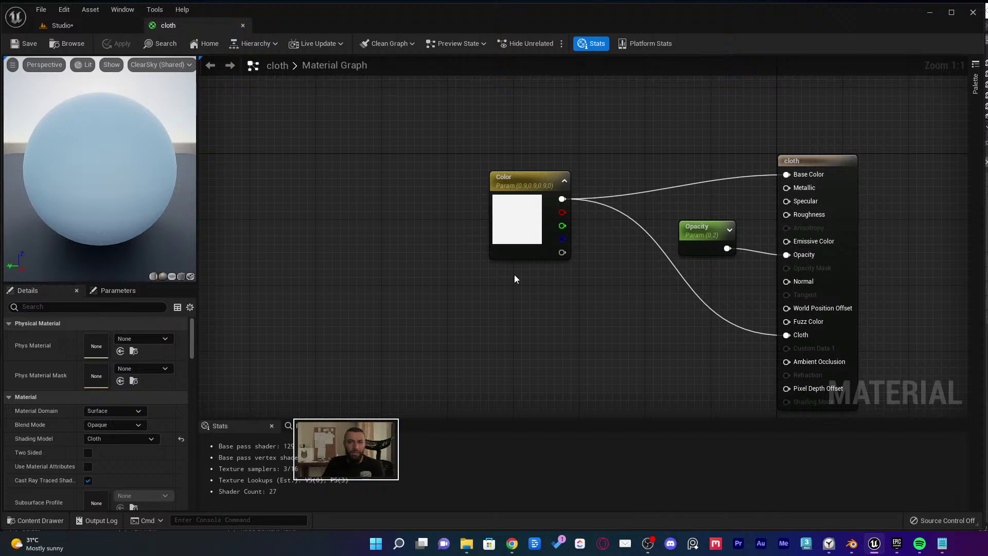
# Add a CustomRotator node via the 'cust' search and place it below the Color node
pyautogui.rightClick(517, 281)
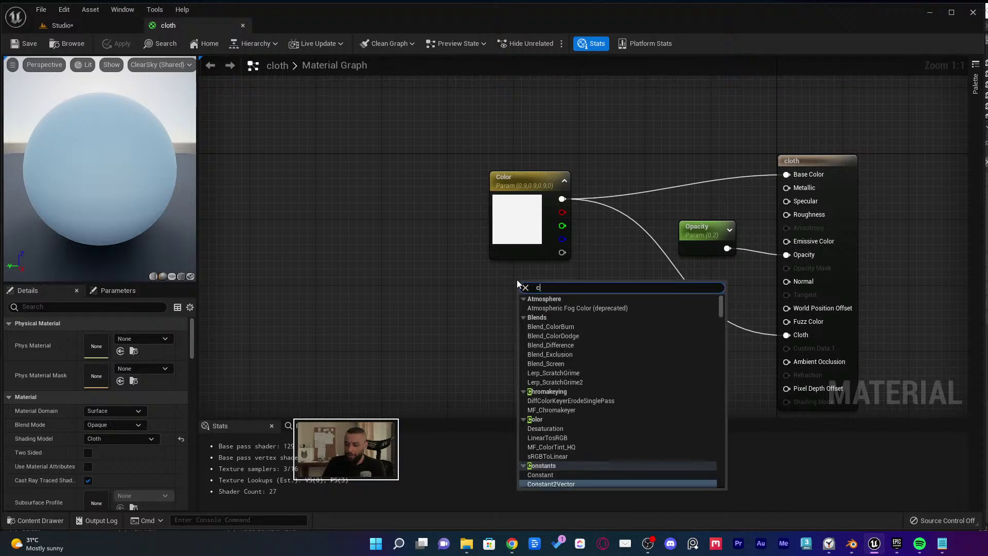
pyautogui.write('cust')
pyautogui.press('Down')
pyautogui.press('Down')
pyautogui.press('Down')
pyautogui.press('Down')
pyautogui.press('Down')
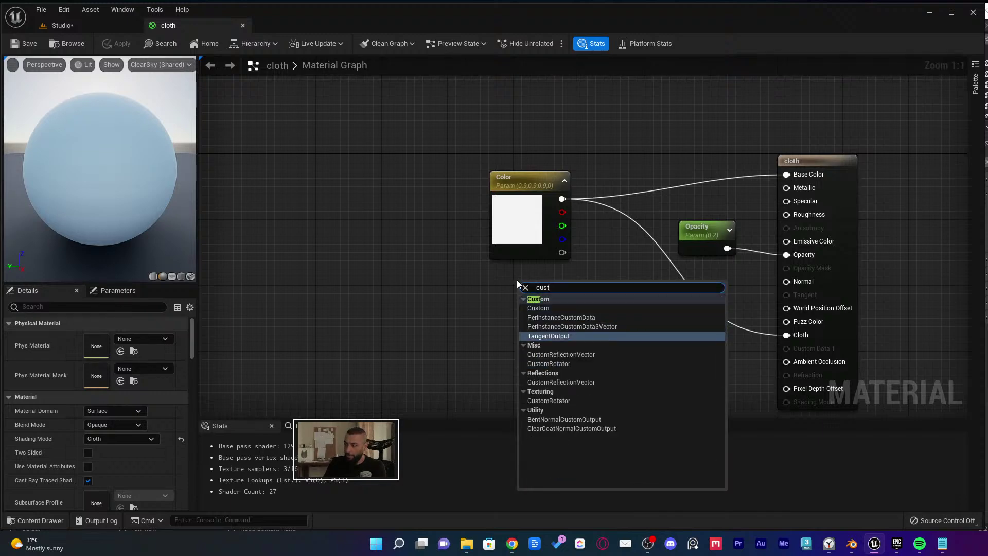
pyautogui.press('Return')
pyautogui.moveTo(517, 281); pyautogui.dragTo(308, 273)
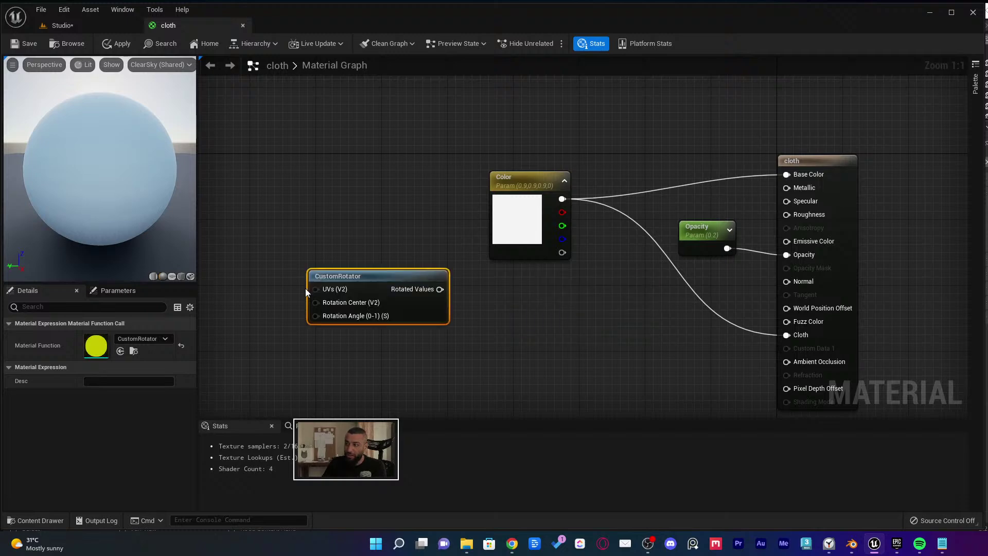
pyautogui.click(402, 245)
pyautogui.moveTo(398, 275); pyautogui.dragTo(446, 297)
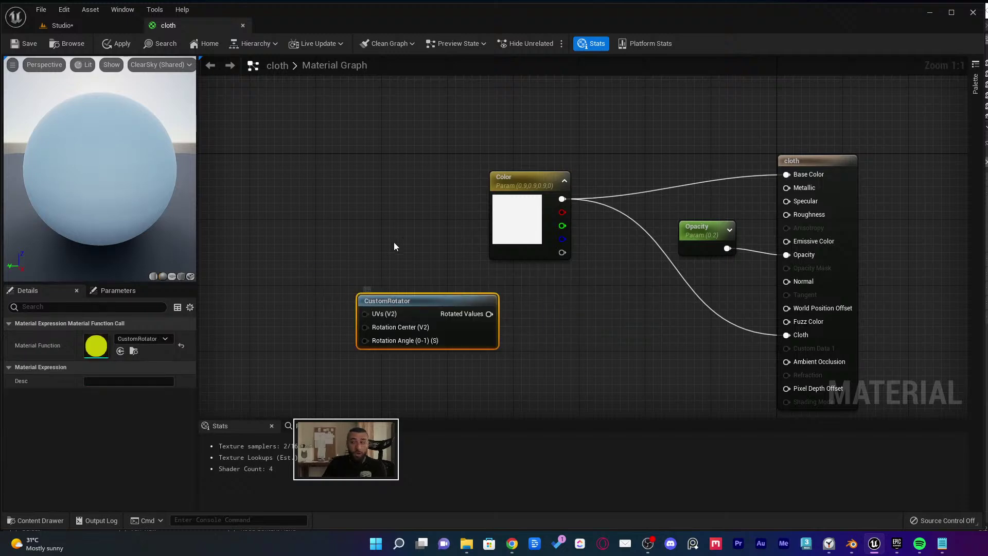
pyautogui.moveTo(396, 247); pyautogui.dragTo(485, 199, button='right')
# Open the CustomRotator function graph and move its Input Rotation Center node up-left
pyautogui.doubleClick(508, 254)
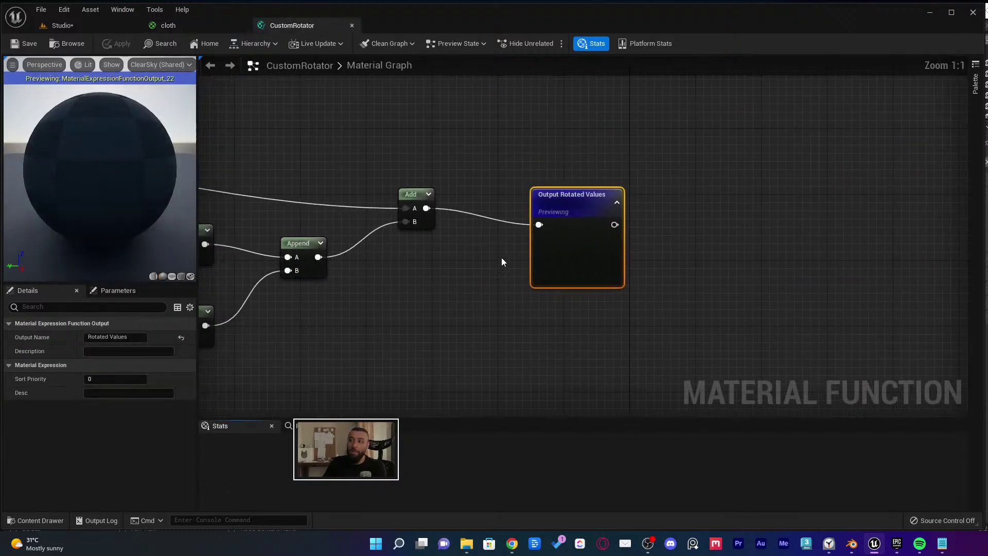
pyautogui.scroll(-2, 915, 278)
pyautogui.moveTo(915, 278); pyautogui.dragTo(733, 273, button='right')
pyautogui.scroll(1, 725, 307)
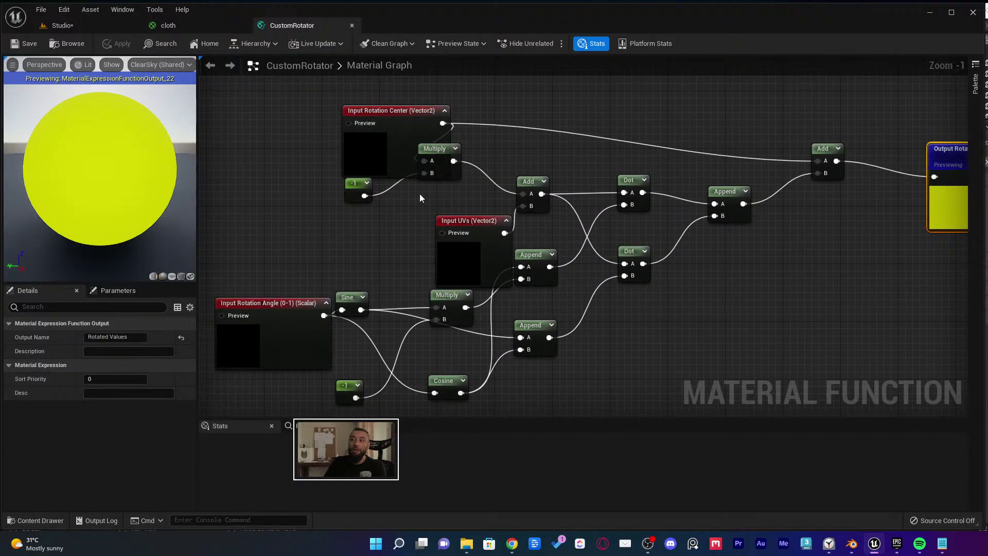
pyautogui.click(419, 124)
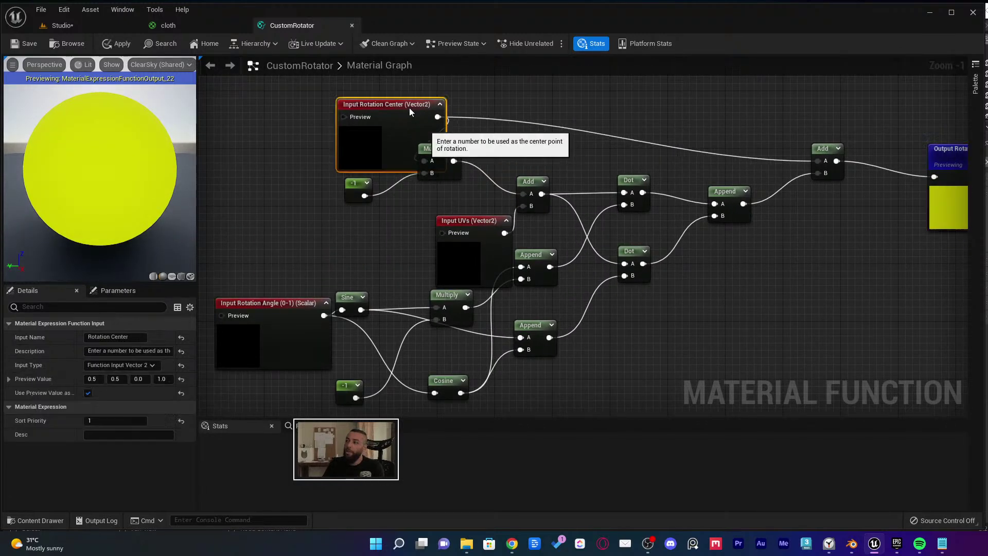
pyautogui.moveTo(419, 124); pyautogui.dragTo(378, 74)
pyautogui.moveTo(364, 100); pyautogui.dragTo(413, 127, button='right')
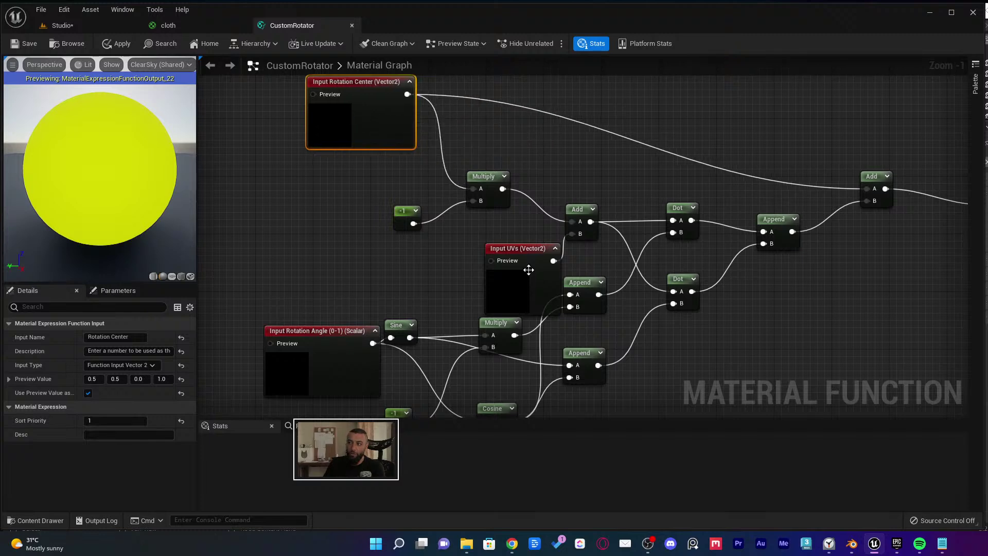
pyautogui.press('Home')
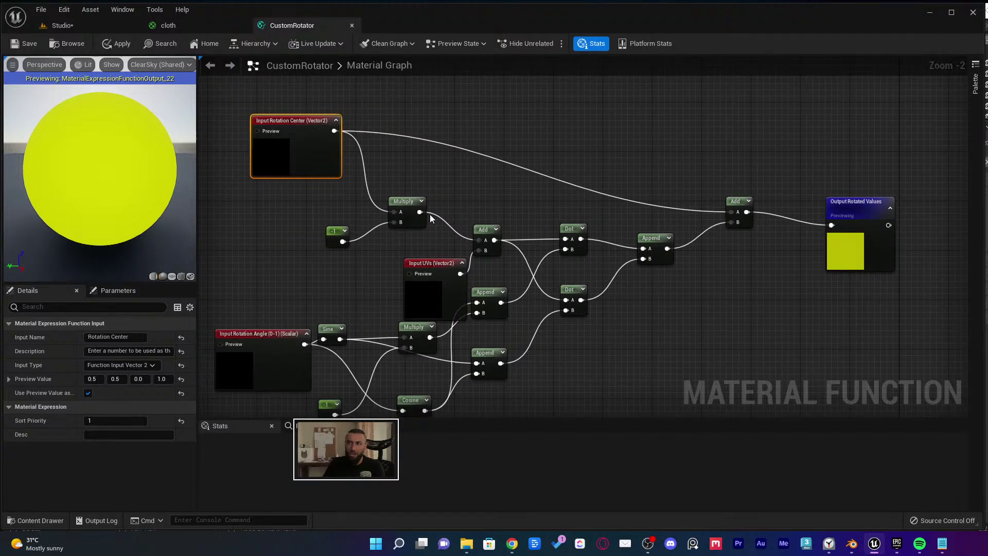
pyautogui.moveTo(368, 137); pyautogui.dragTo(414, 111, button='right')
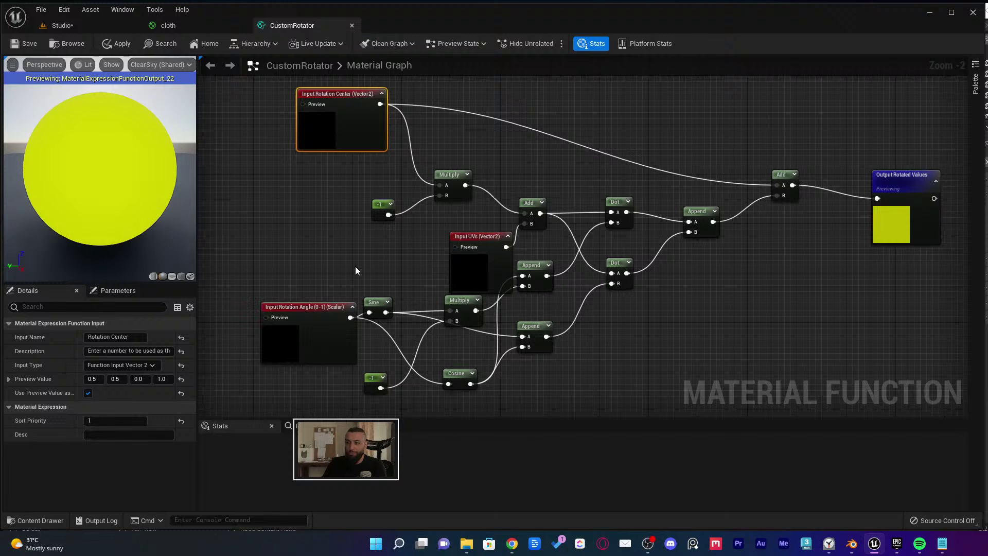
# Rearrange the Input Rotation Angle, Sine and Input UVs nodes, then close the function
pyautogui.moveTo(321, 337)
pyautogui.moveTo(321, 337); pyautogui.dragTo(289, 352)
pyautogui.moveTo(381, 300); pyautogui.dragTo(389, 294)
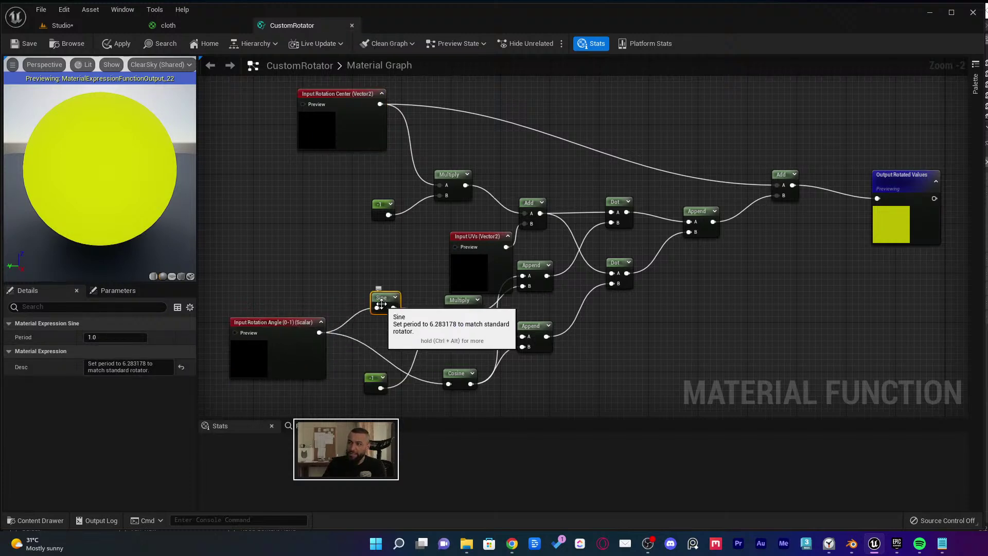
pyautogui.moveTo(457, 265); pyautogui.dragTo(437, 252)
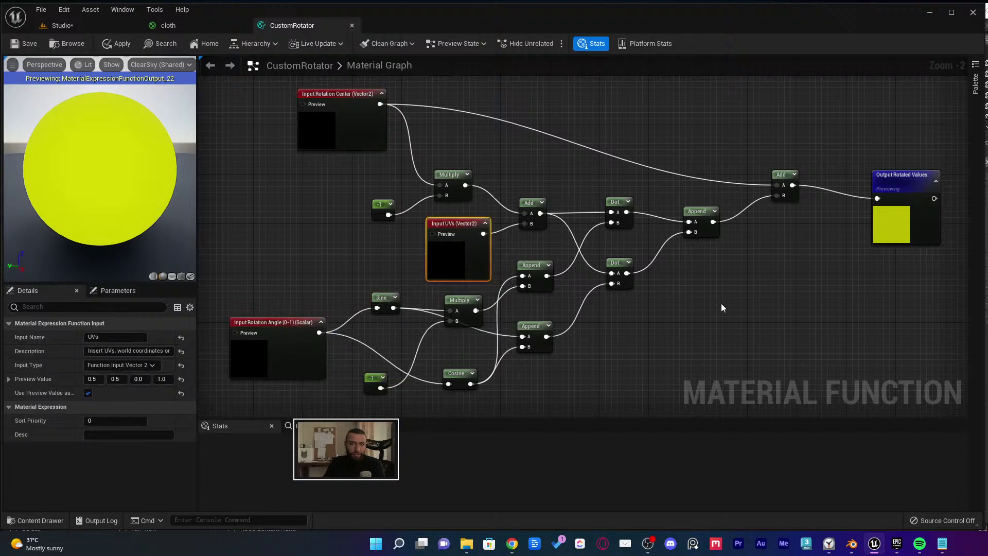
pyautogui.click(352, 25)
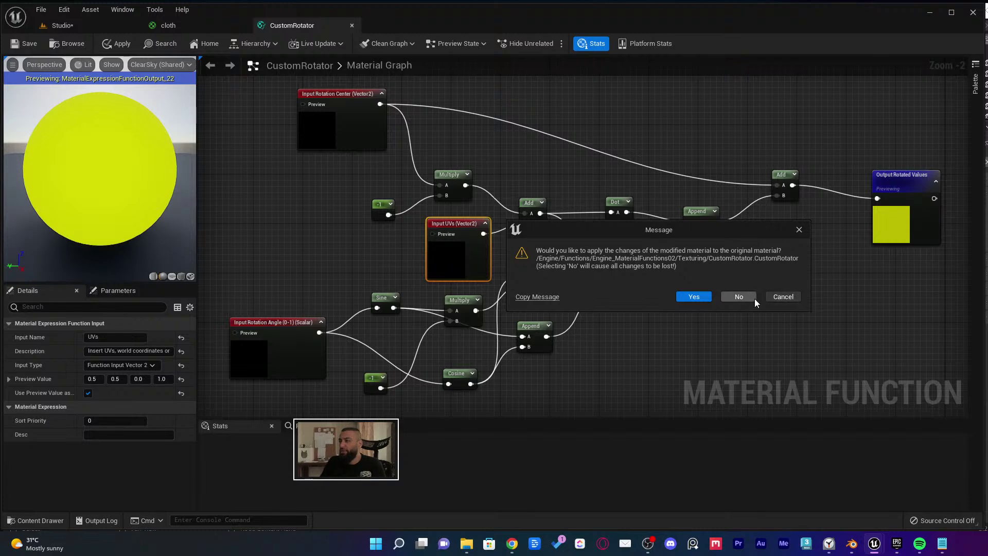
pyautogui.moveTo(621, 232); pyautogui.dragTo(596, 339)
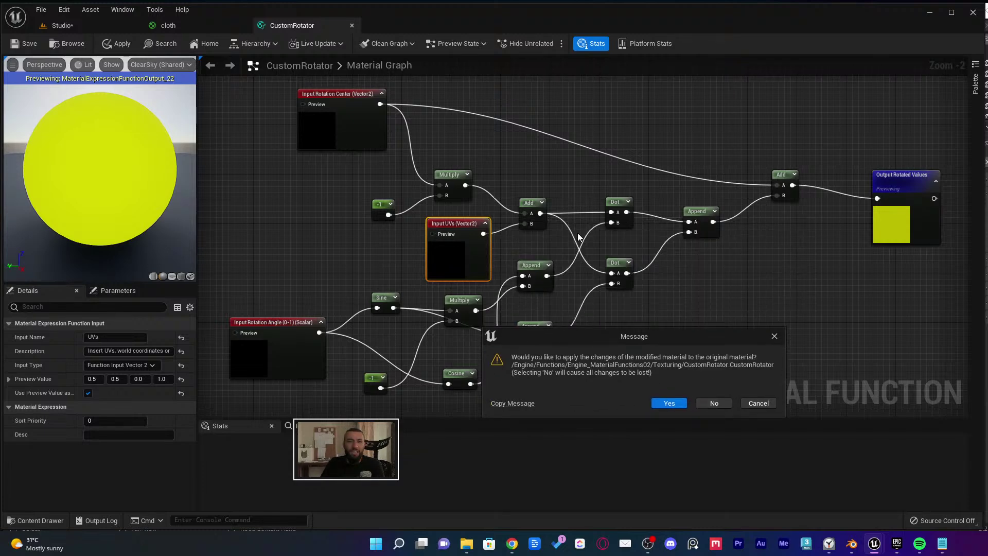
# Answer the apply prompt and delete the CustomRotator node from the cloth graph
pyautogui.click(724, 402)
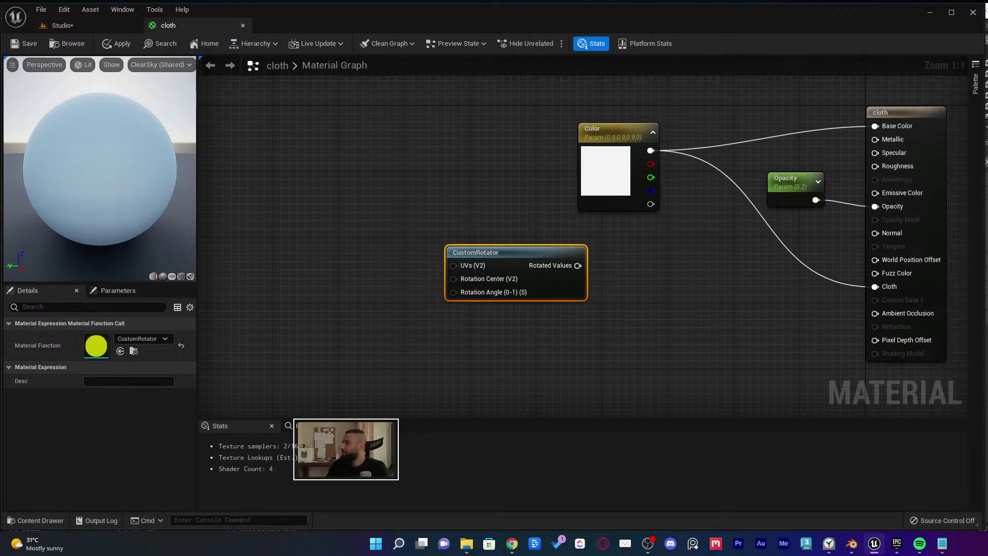
pyautogui.click(512, 544)
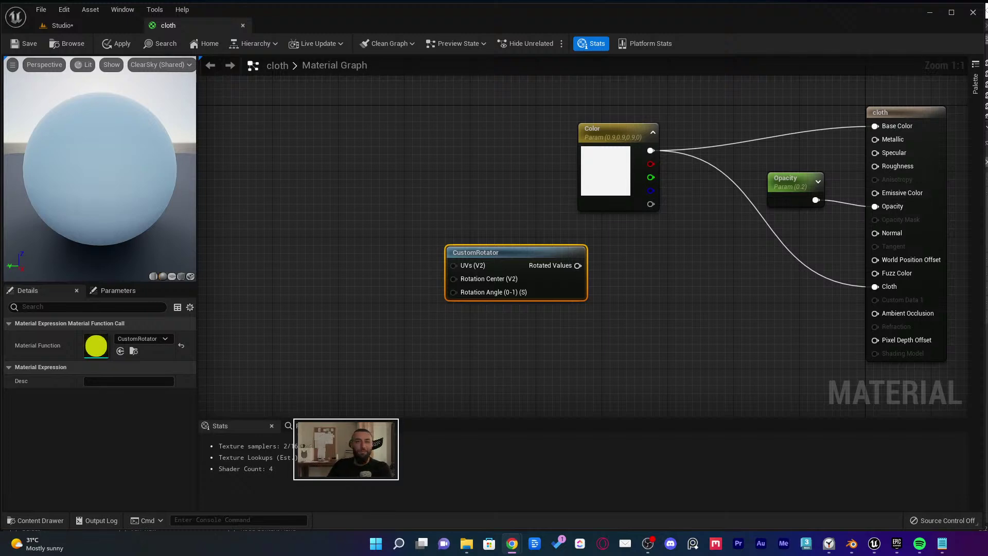
pyautogui.press('Delete')
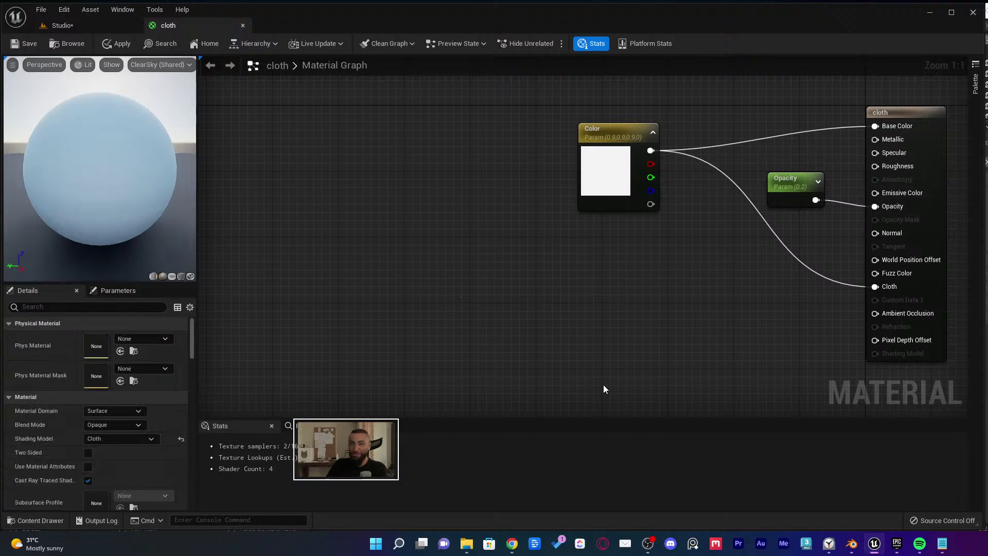
pyautogui.moveTo(637, 360); pyautogui.dragTo(550, 343, button='right')
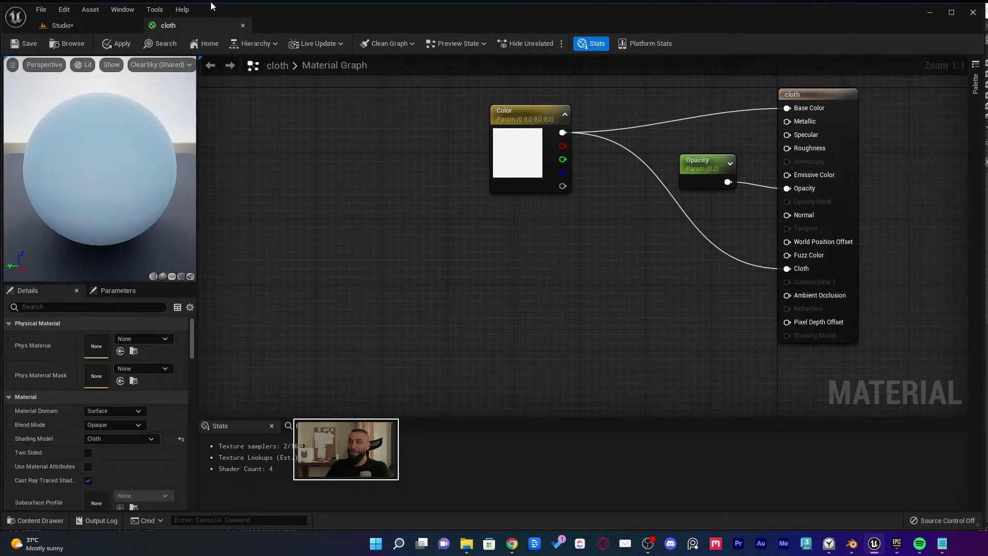
pyautogui.click(107, 28)
pyautogui.click(198, 25)
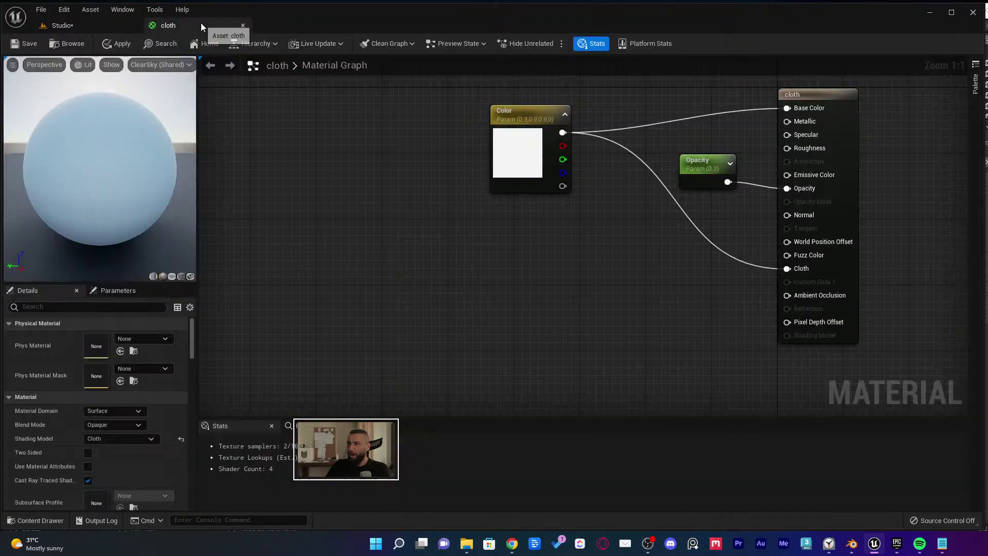
# Apply the cloth material changes and drag the cloth material onto the Box3 plane in the Studio level
pyautogui.click(23, 43)
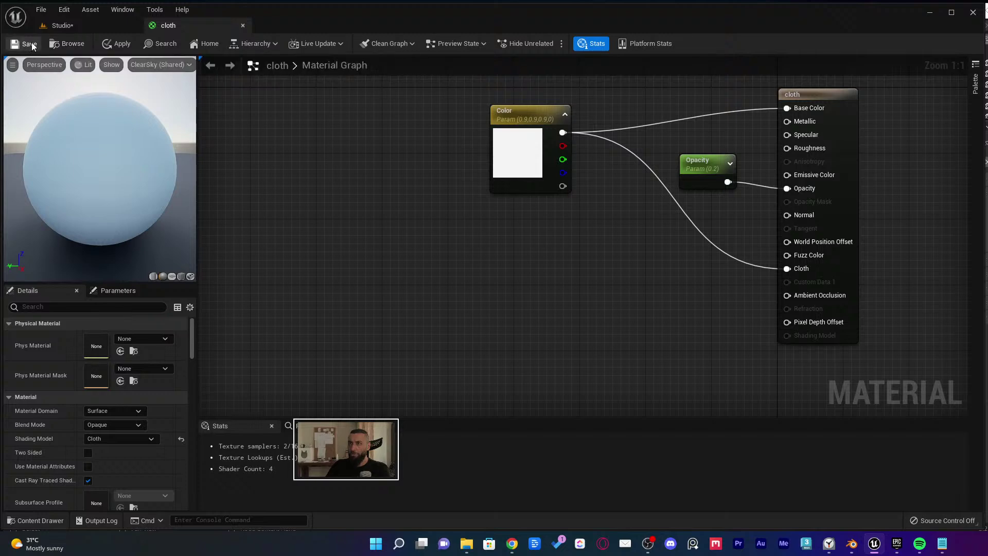
pyautogui.click(72, 24)
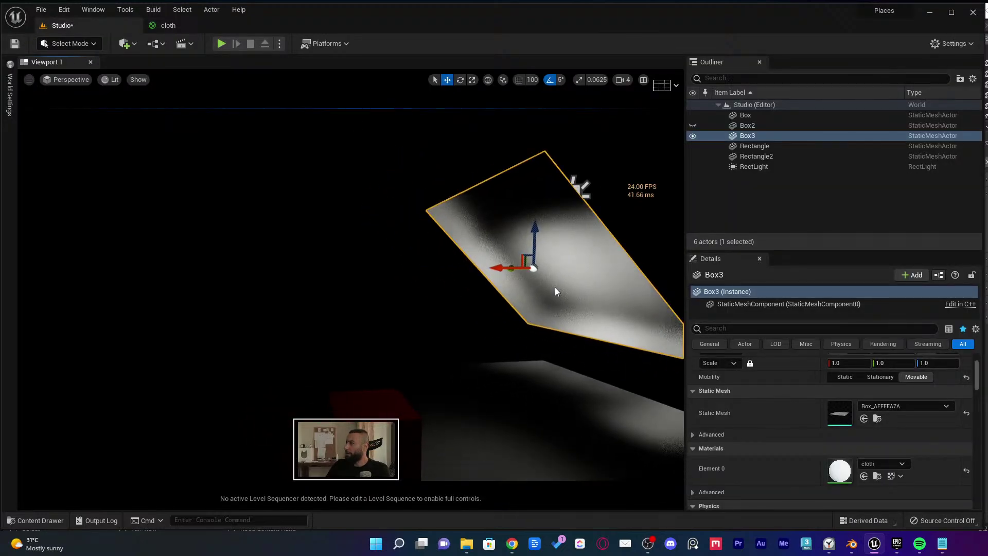
pyautogui.hotkey('ctrl', 'space')
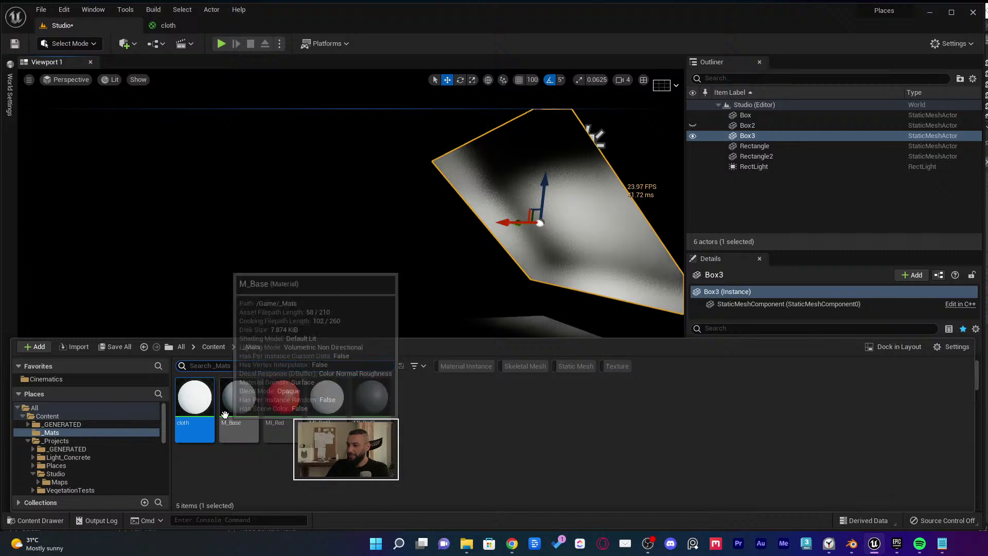
pyautogui.moveTo(194, 398); pyautogui.dragTo(492, 161)
pyautogui.moveTo(491, 161); pyautogui.dragTo(486, 116, button='right')
pyautogui.moveTo(452, 263); pyautogui.dragTo(407, 276, button='right')
# Preview the plane in Path Tracing, switch back to Lit, and open the cloth material for editing
pyautogui.click(114, 79)
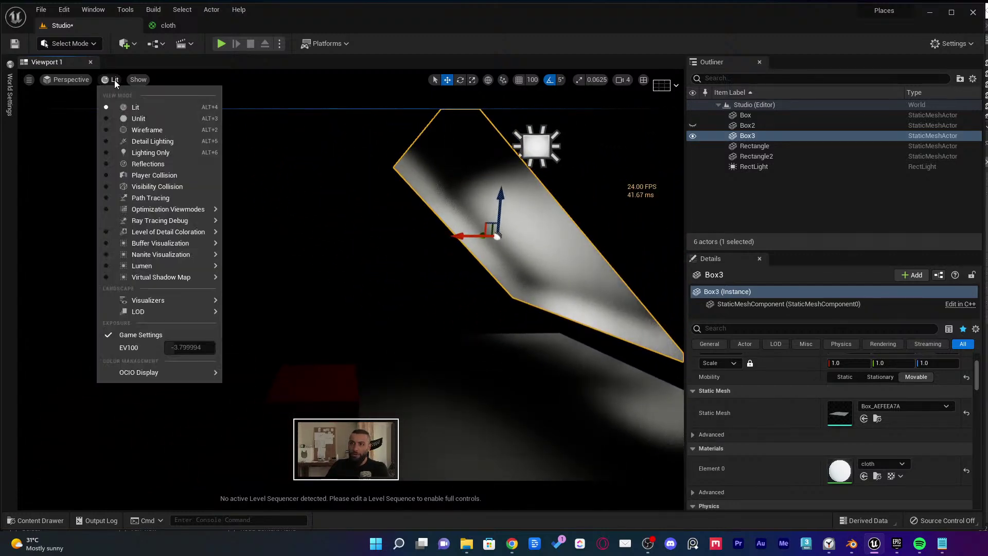
pyautogui.click(158, 200)
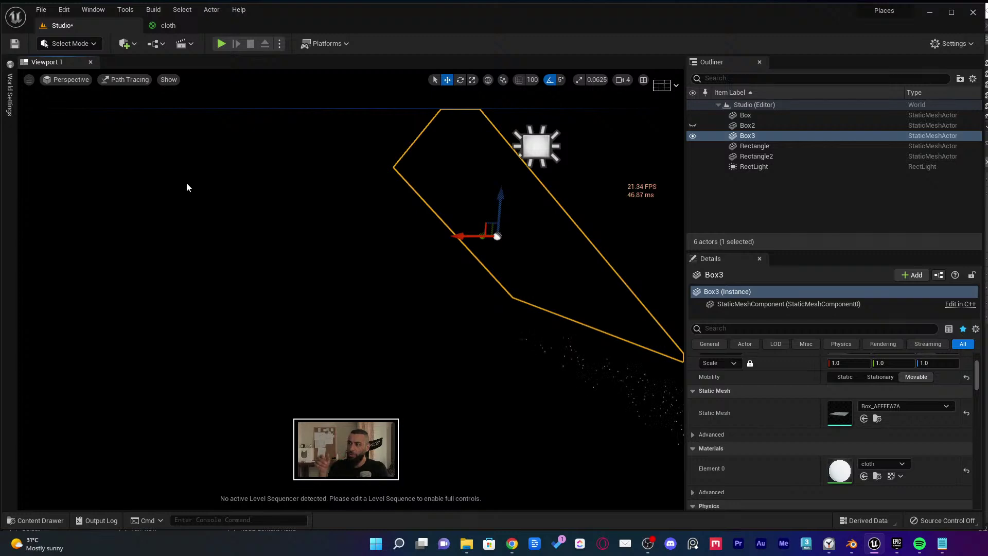
pyautogui.moveTo(231, 224)
pyautogui.mouseDown(button='right')
pyautogui.moveTo(281, 224)
pyautogui.moveTo(303, 203)
pyautogui.moveTo(288, 222)
pyautogui.moveTo(304, 222)
pyautogui.moveTo(343, 178)
pyautogui.mouseUp(button='right')
pyautogui.click(126, 80)
pyautogui.click(136, 108)
pyautogui.hotkey('ctrl', 'space')
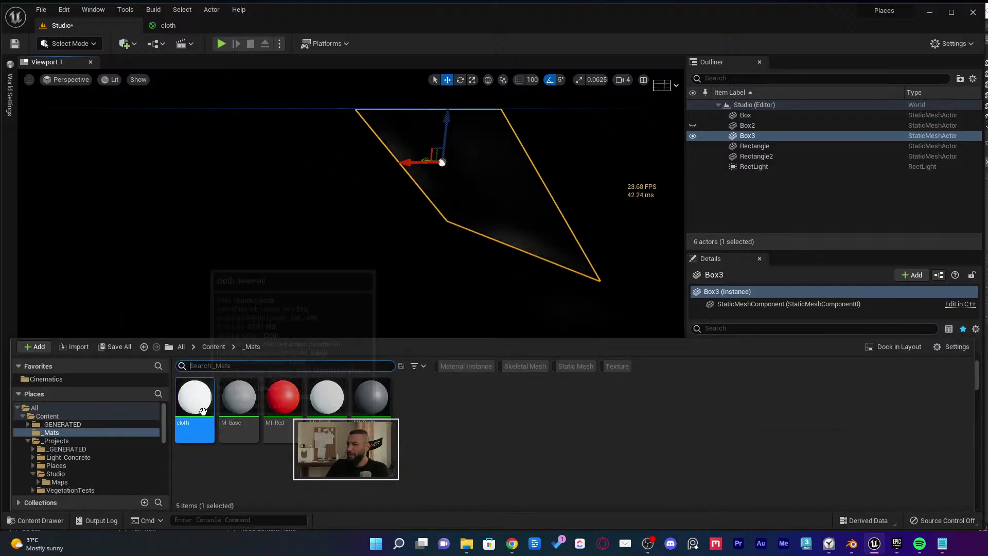
pyautogui.doubleClick(202, 410)
# Wire the Opacity parameter into the cloth material's Opacity input
pyautogui.click(704, 179)
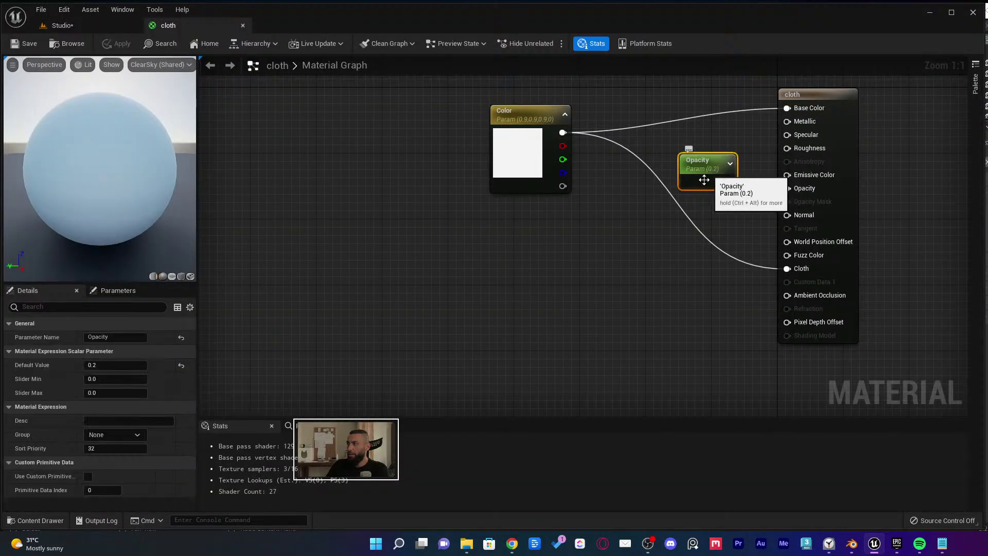
pyautogui.moveTo(728, 182); pyautogui.dragTo(787, 188)
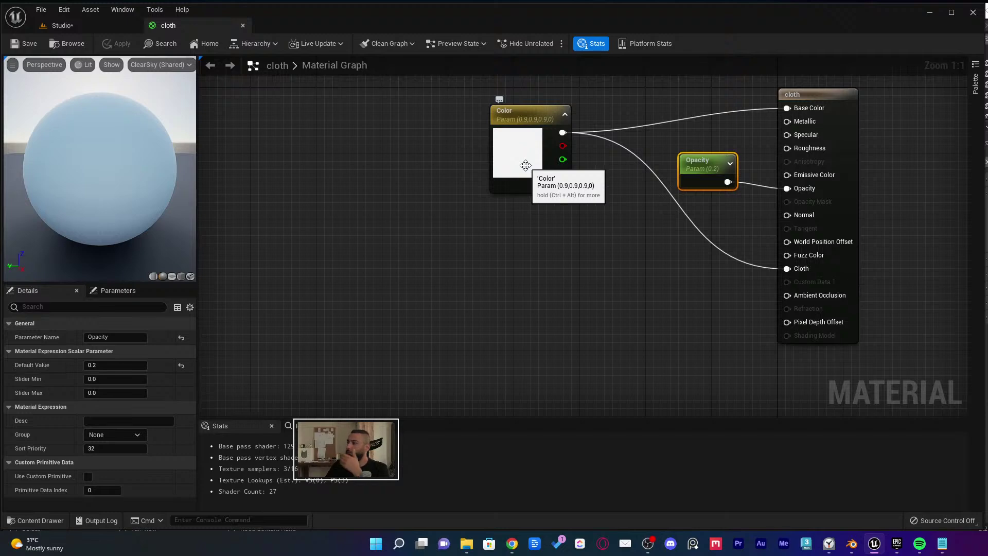
pyautogui.moveTo(626, 220); pyautogui.dragTo(603, 273, button='right')
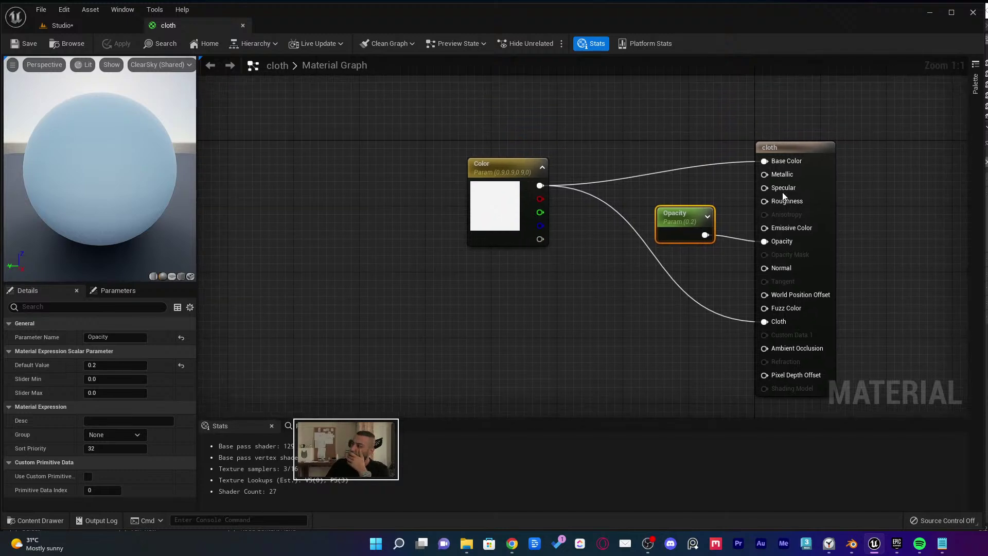
# Make the cloth material Two Sided, save it, and return to the Studio level
pyautogui.click(431, 301)
pyautogui.scroll(-1, 129, 411)
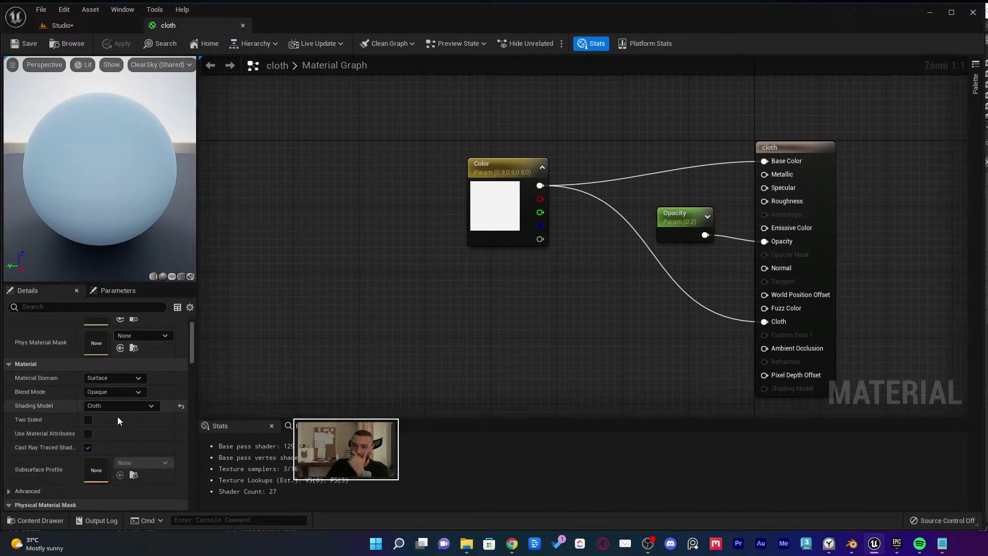
pyautogui.scroll(-5, 124, 402)
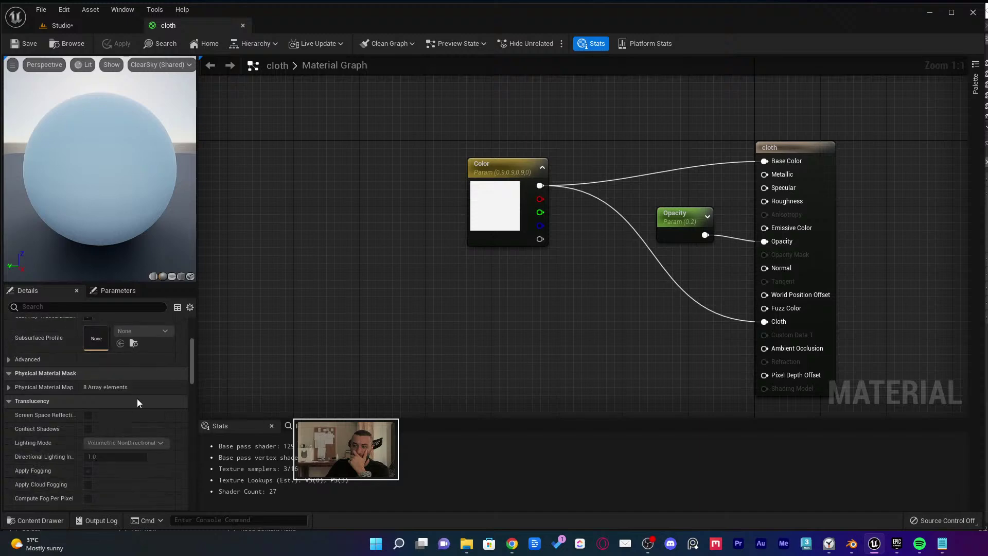
pyautogui.scroll(-3, 138, 401)
pyautogui.scroll(6, 141, 400)
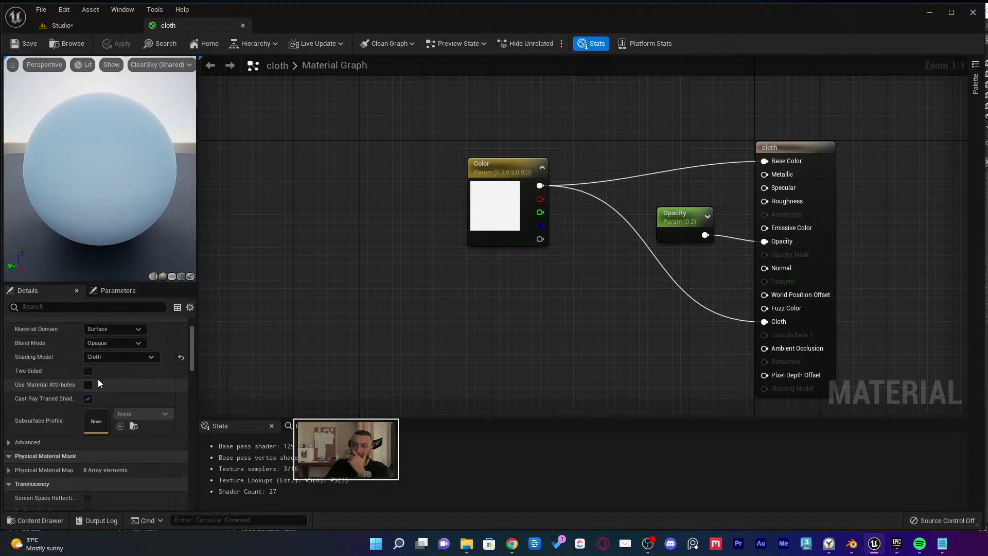
pyautogui.click(92, 371)
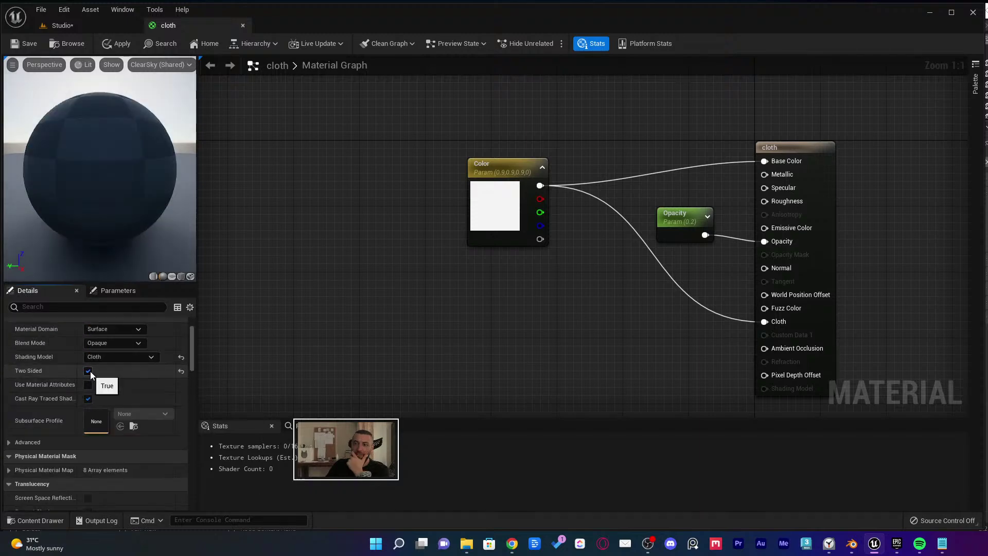
pyautogui.click(30, 45)
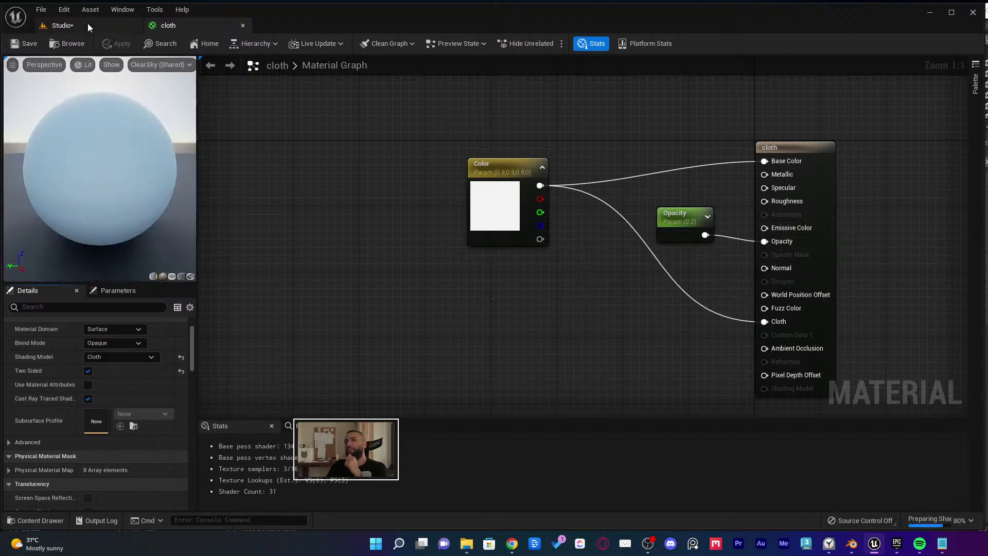
pyautogui.click(87, 25)
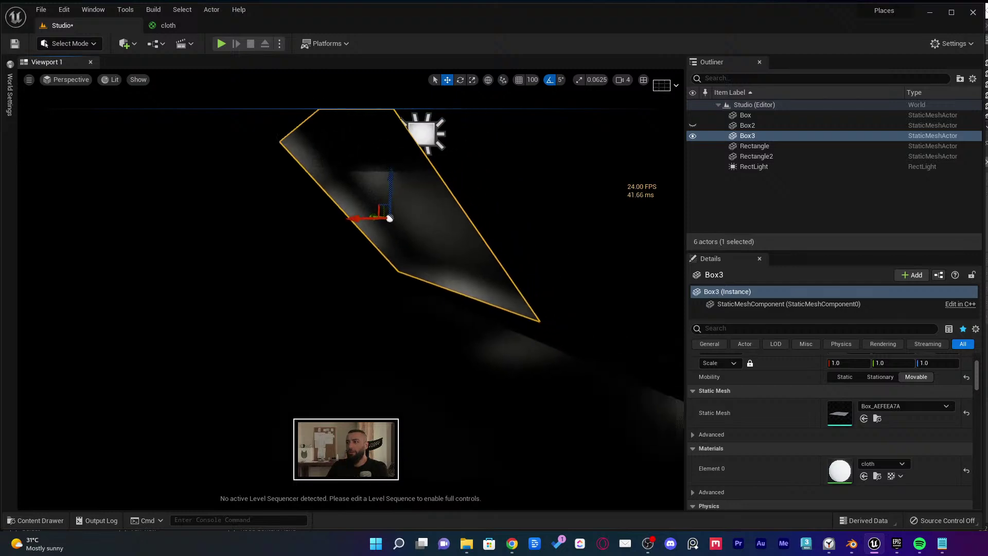
# Move the Rectangle plane left and upward, then rotate it
pyautogui.moveTo(390, 218); pyautogui.dragTo(505, 262, button='right')
pyautogui.click(524, 348)
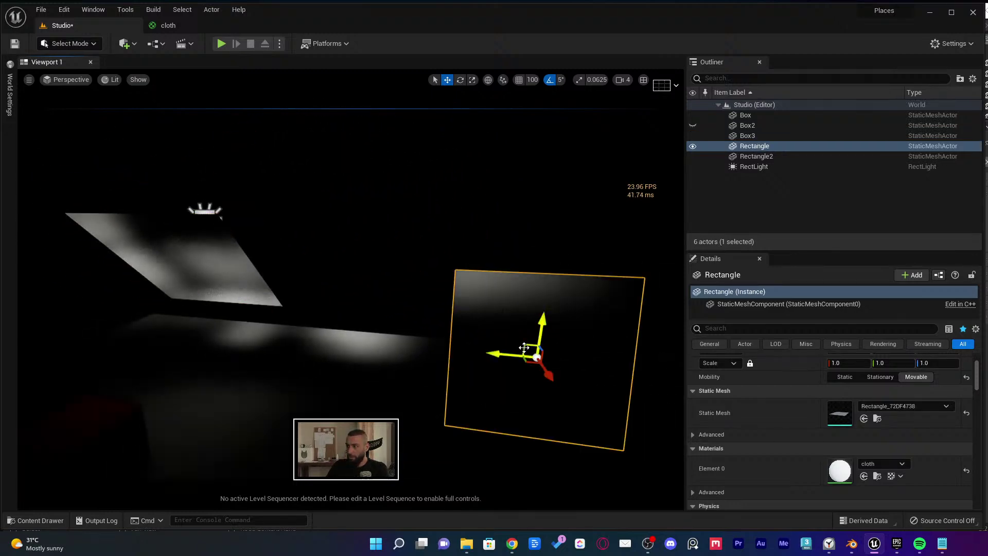
pyautogui.moveTo(523, 347); pyautogui.dragTo(11, 258)
pyautogui.click(139, 248)
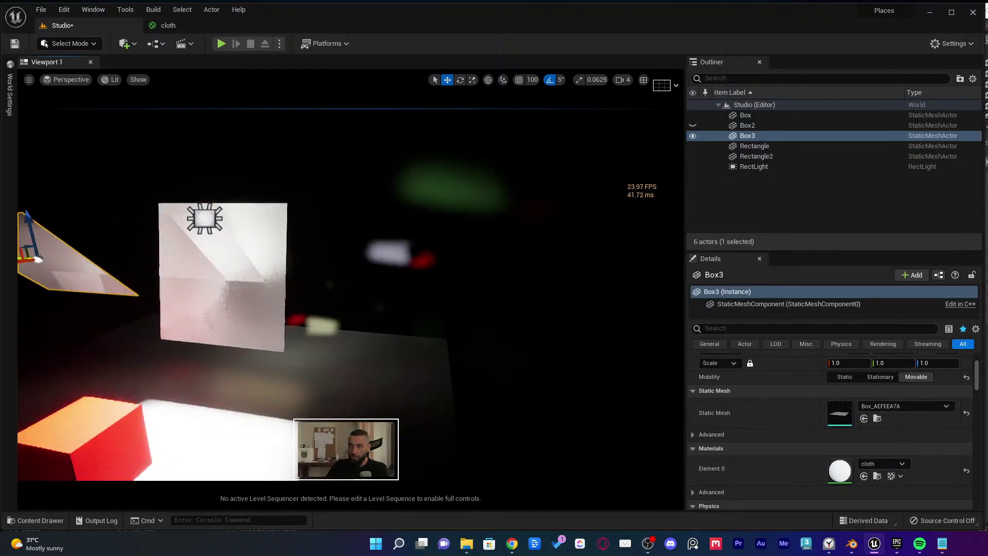
pyautogui.click(237, 265)
pyautogui.moveTo(236, 265); pyautogui.dragTo(461, 271, button='right')
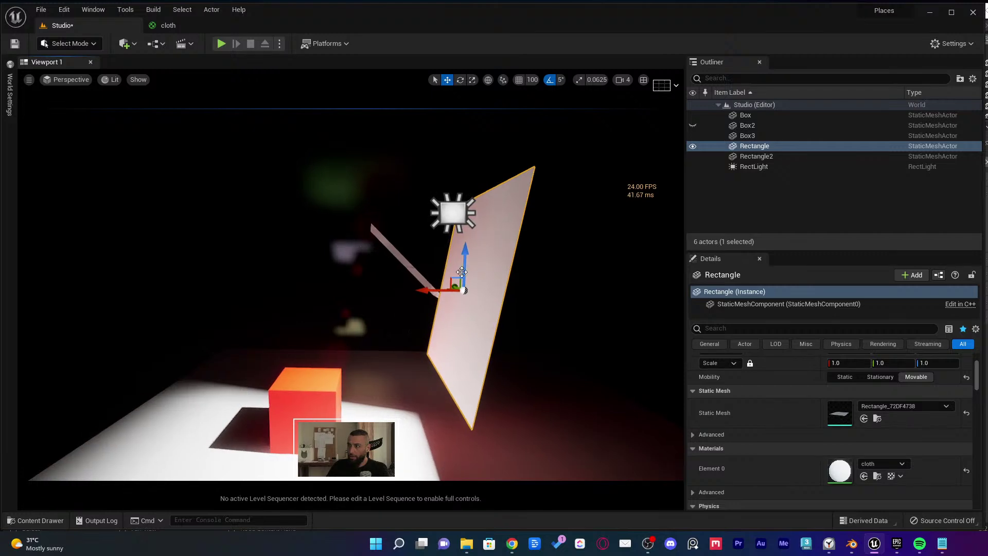
pyautogui.moveTo(462, 272); pyautogui.dragTo(383, 219)
pyautogui.moveTo(381, 294); pyautogui.dragTo(407, 236)
pyautogui.press('w')
# Inspect Box3, the Rectangle and the area light in Wireframe, then return to Lit and clear the selection
pyautogui.moveTo(408, 234); pyautogui.dragTo(340, 180, button='right')
pyautogui.moveTo(379, 294)
pyautogui.mouseDown(button='right')
pyautogui.moveTo(370, 295)
pyautogui.moveTo(379, 294)
pyautogui.mouseUp(button='right')
pyautogui.click(379, 299)
pyautogui.click(447, 285)
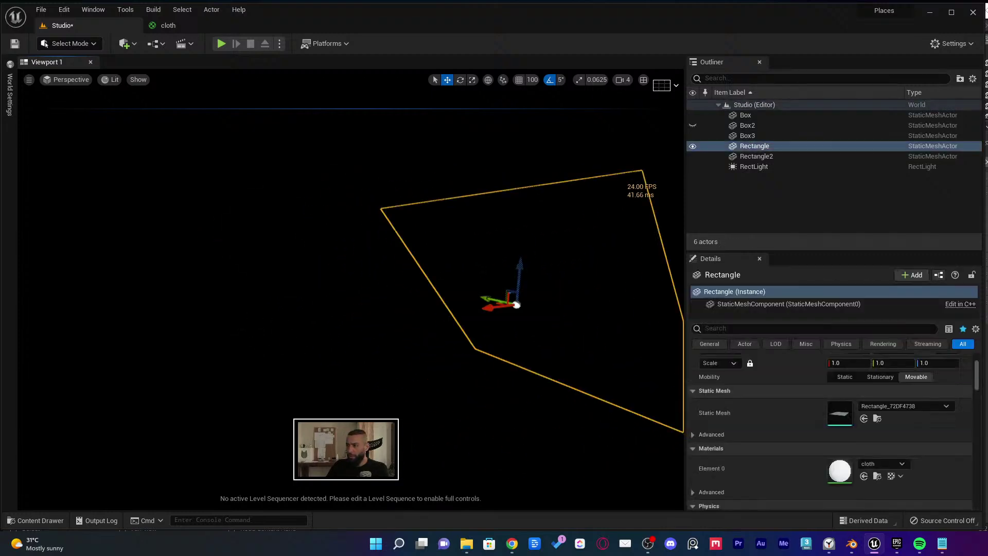
pyautogui.hotkey('alt', '2')
pyautogui.click(255, 292)
pyautogui.click(255, 294)
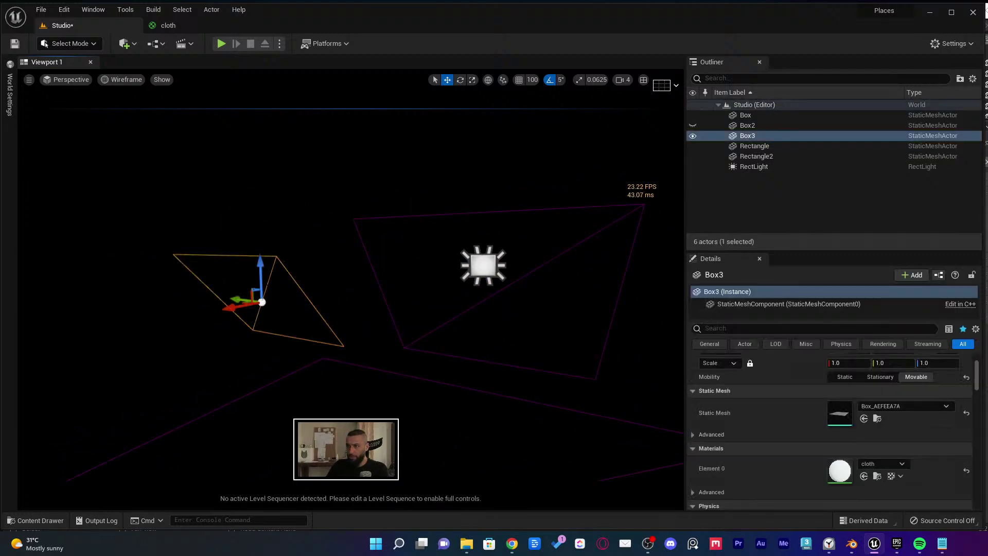
pyautogui.moveTo(255, 294); pyautogui.dragTo(247, 287, button='right')
pyautogui.moveTo(455, 270); pyautogui.dragTo(474, 286, button='right')
pyautogui.click(474, 286)
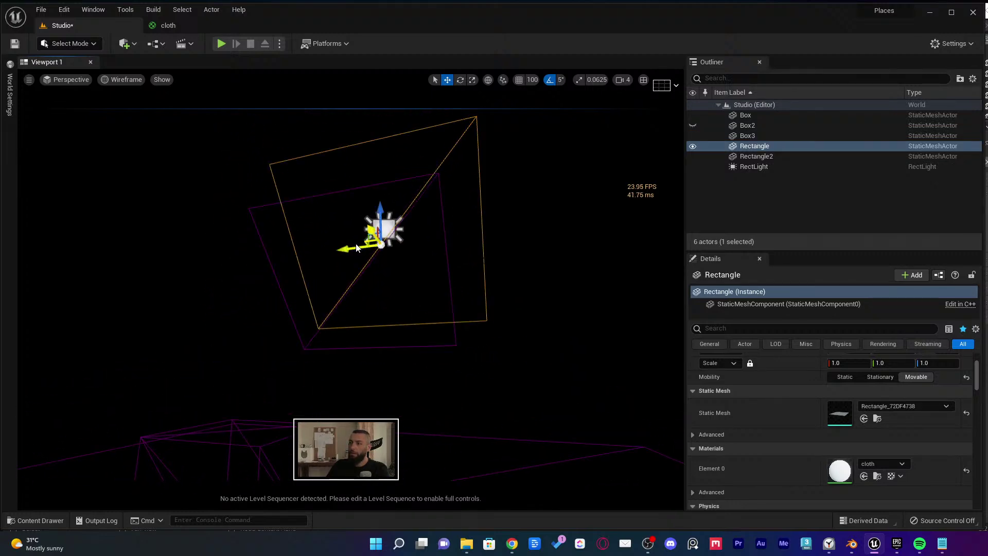
pyautogui.moveTo(357, 248); pyautogui.dragTo(330, 242, button='right')
pyautogui.hotkey('alt', '4')
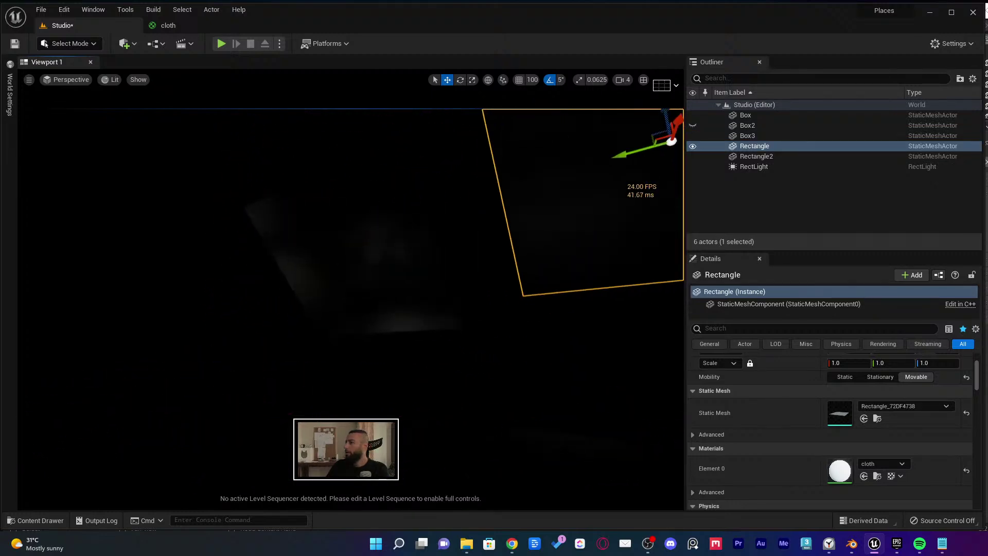
pyautogui.press('Escape')
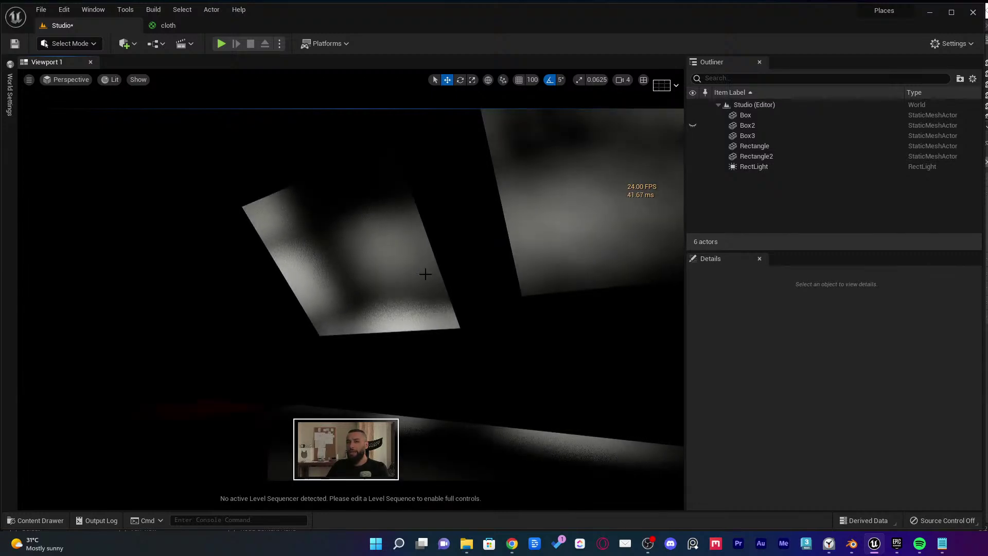
# Select Box3 and the Rectangle together, slide both planes left, and return to the cloth material graph
pyautogui.moveTo(425, 274)
pyautogui.mouseDown(button='right')
pyautogui.moveTo(445, 284)
pyautogui.moveTo(423, 291)
pyautogui.mouseUp(button='right')
pyautogui.scroll(2, 405, 297)
pyautogui.click(348, 298)
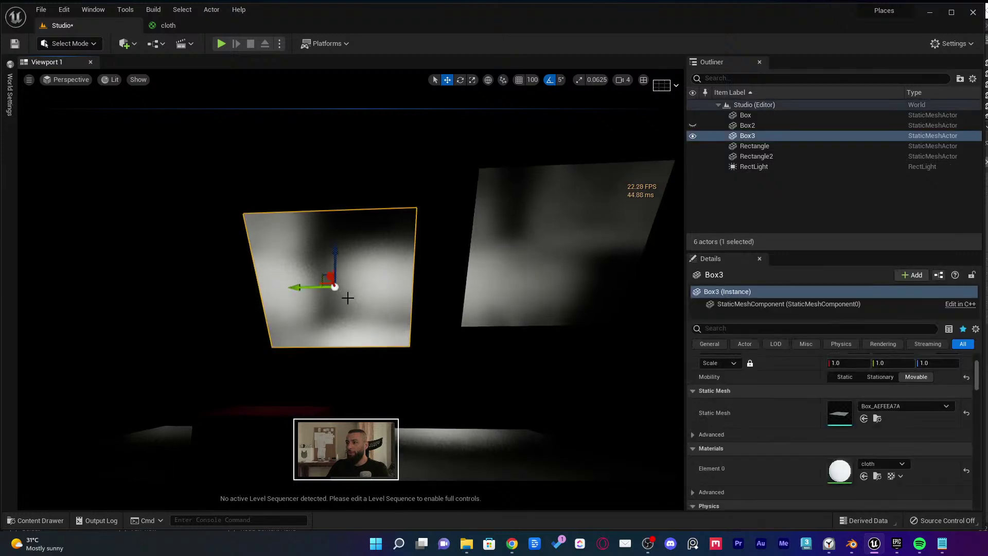
pyautogui.keyDown('ctrl'); pyautogui.click(480, 294); pyautogui.keyUp('ctrl')
pyautogui.moveTo(527, 260); pyautogui.dragTo(344, 261)
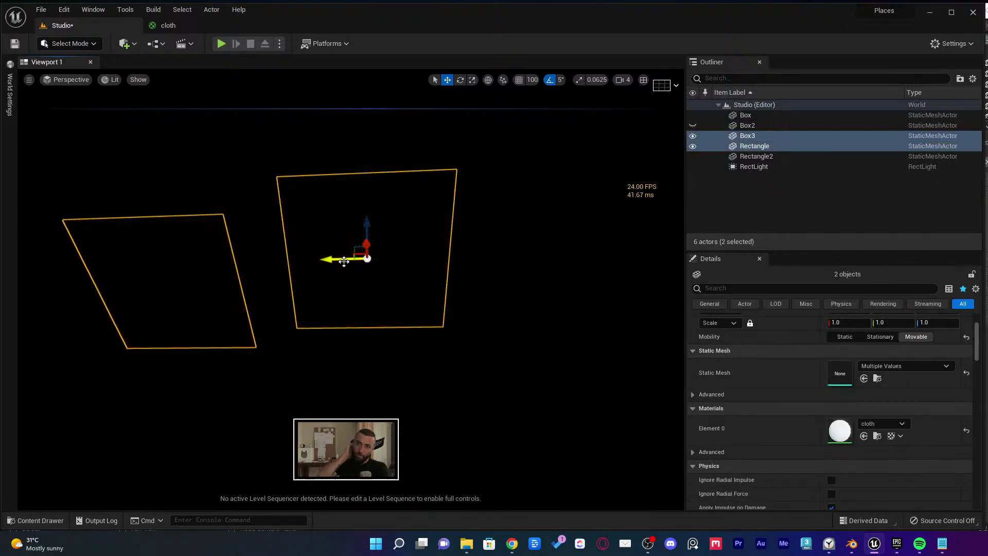
pyautogui.moveTo(344, 261); pyautogui.dragTo(301, 258, button='right')
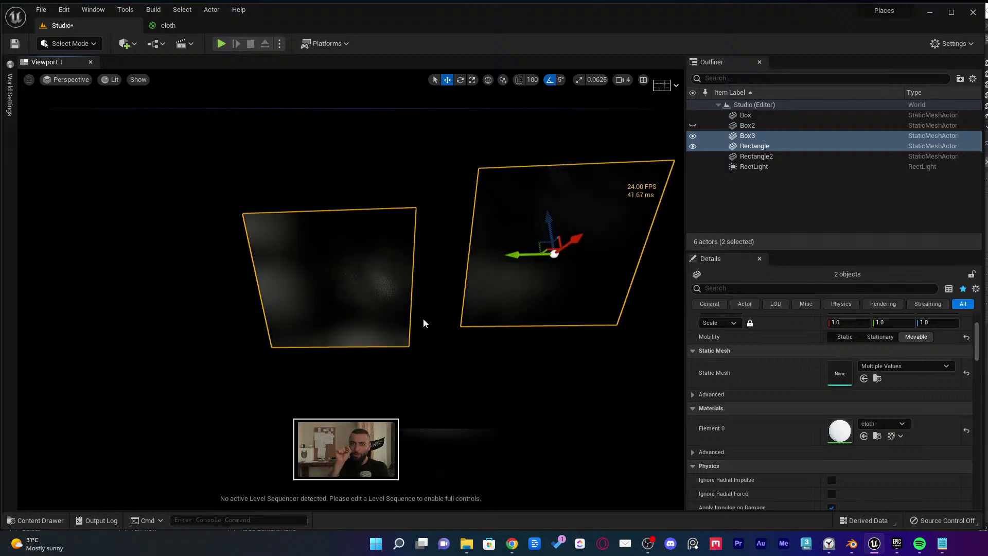
pyautogui.click(416, 286)
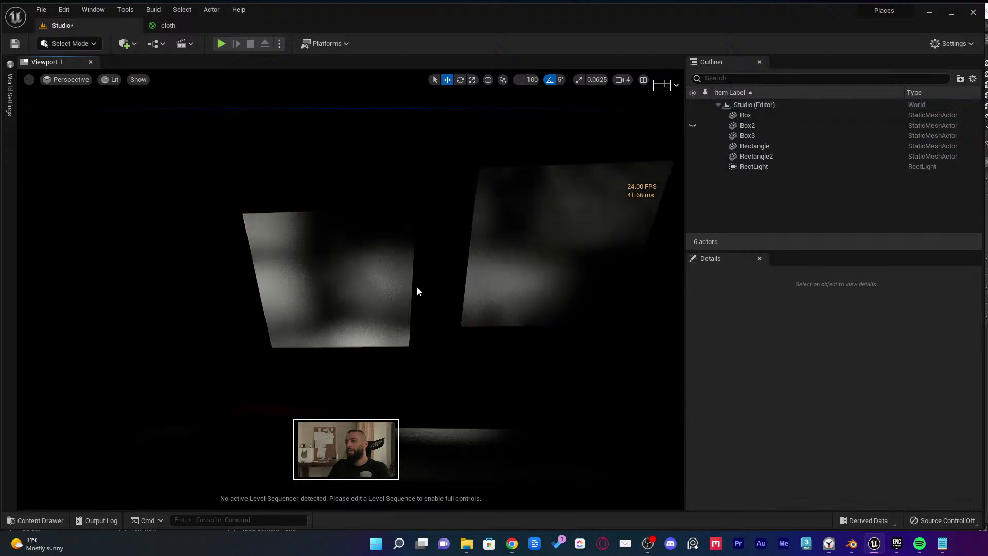
pyautogui.moveTo(417, 286)
pyautogui.mouseDown(button='right')
pyautogui.moveTo(329, 342)
pyautogui.moveTo(419, 286)
pyautogui.mouseUp(button='right')
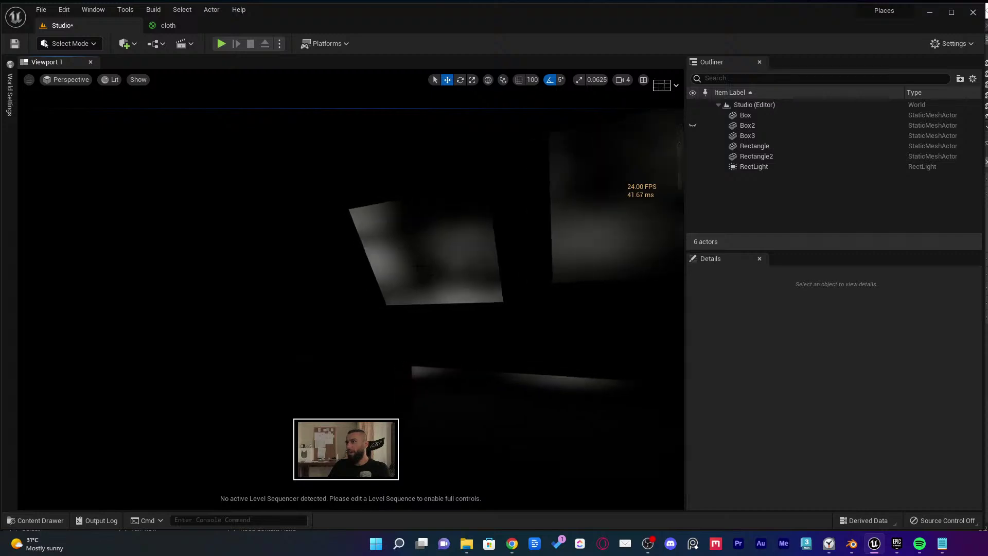
pyautogui.click(168, 25)
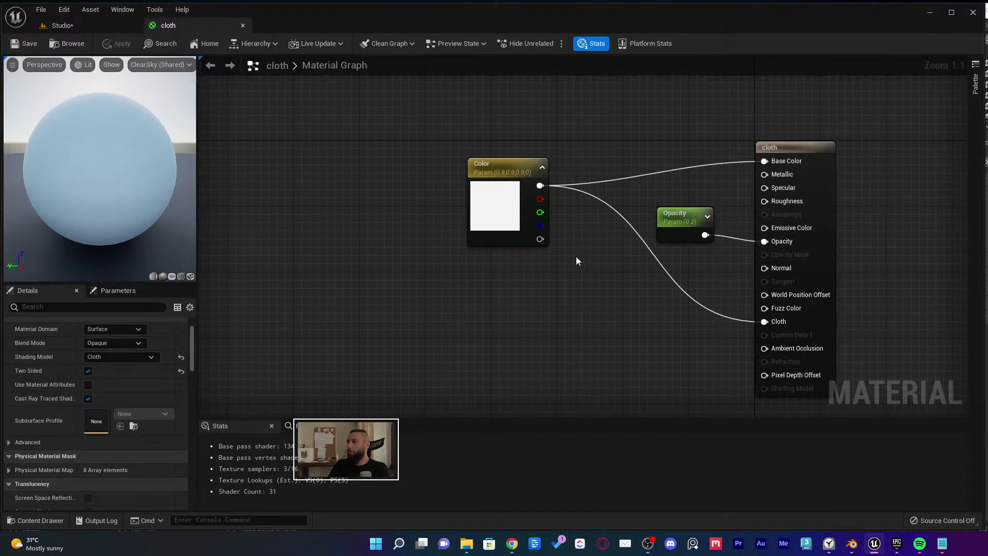
# Rearrange the Color and Opacity nodes, add a Multiply fed by Color into A, and pick a new Color default
pyautogui.moveTo(502, 215); pyautogui.dragTo(360, 205)
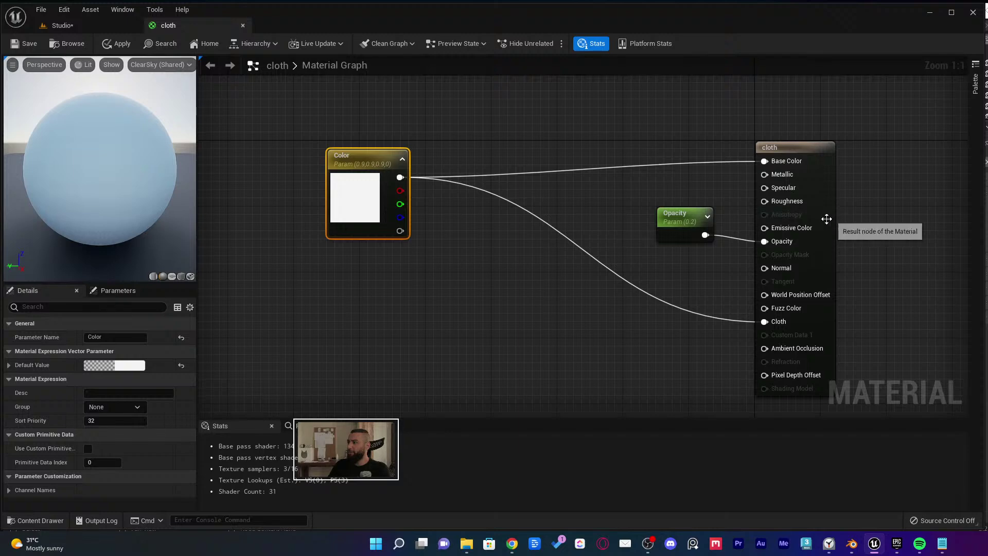
pyautogui.moveTo(676, 215); pyautogui.dragTo(587, 264)
pyautogui.click(660, 200)
pyautogui.click(663, 202)
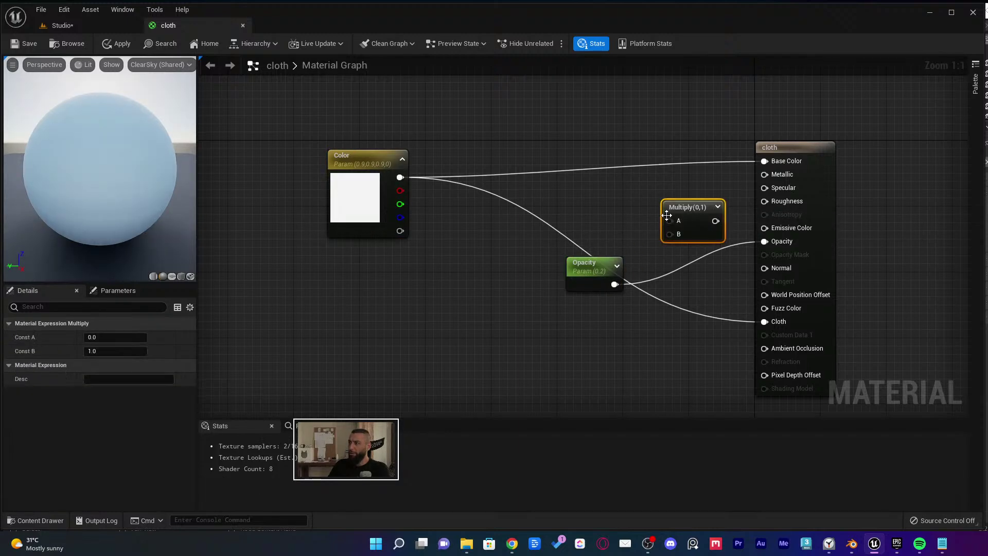
pyautogui.moveTo(669, 220); pyautogui.dragTo(399, 176)
pyautogui.click(360, 159)
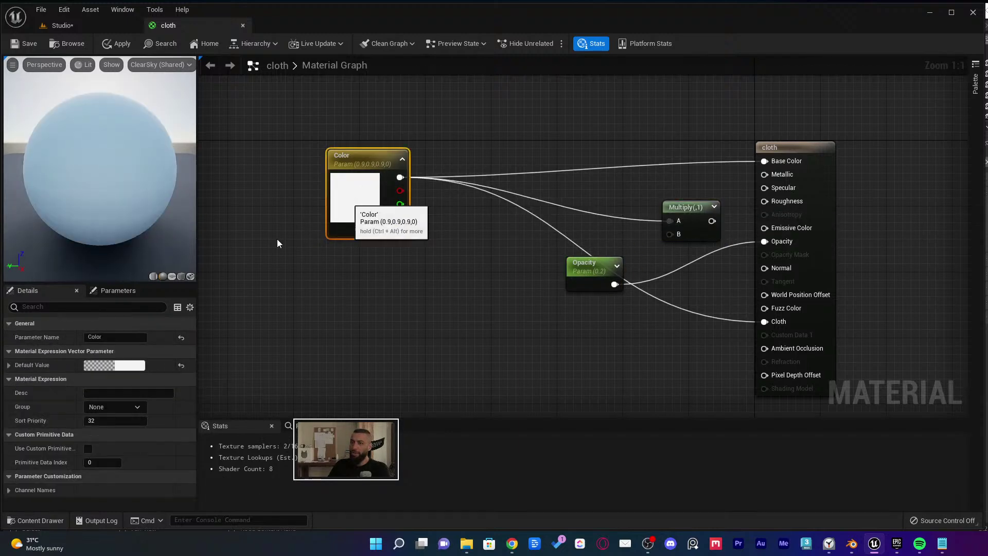
pyautogui.click(137, 366)
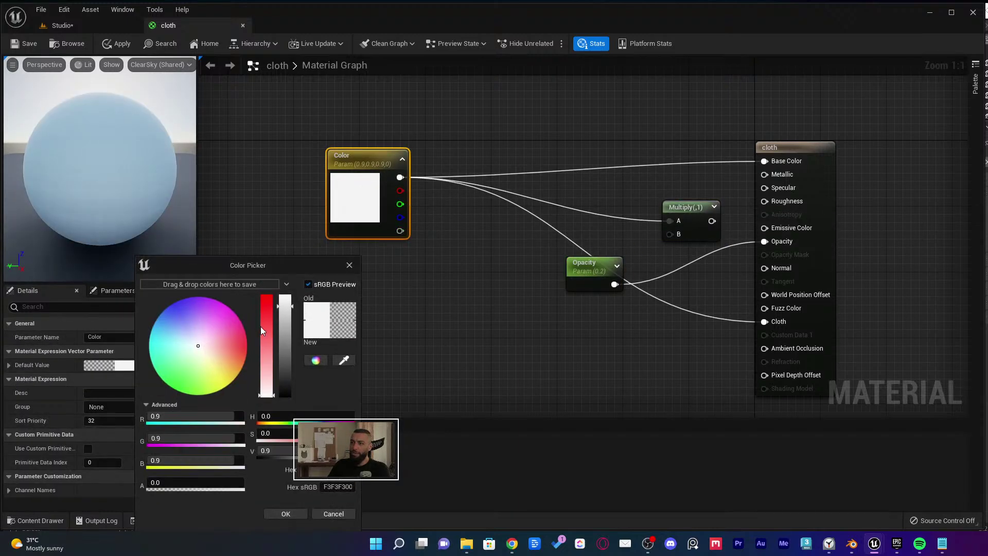
pyautogui.click(349, 266)
# Add a scalar parameter named 'Emissive Intensity' and turn off Two Sided for the material
pyautogui.click(444, 276)
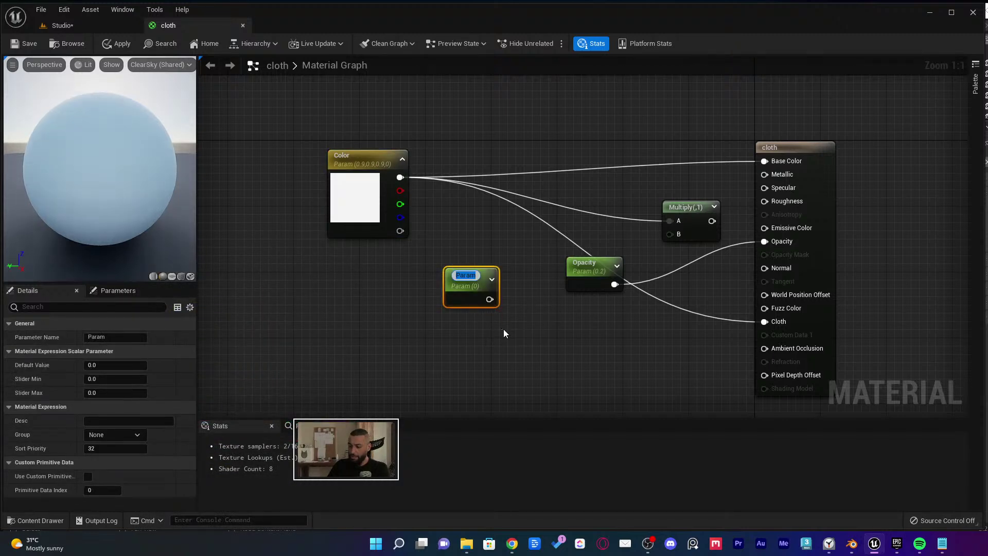
pyautogui.write('Intensity')
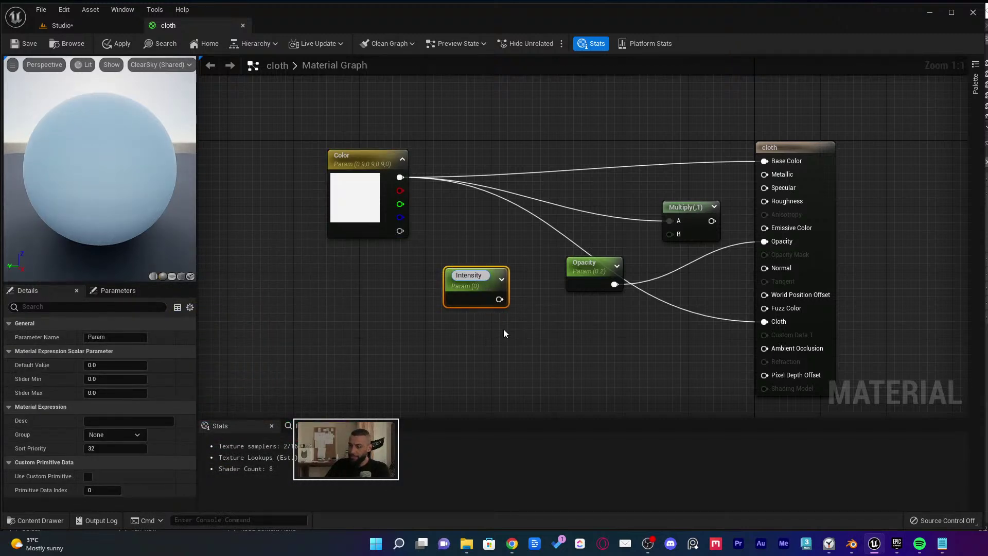
pyautogui.press('Home')
pyautogui.write('Emissive\\')
pyautogui.press('Return')
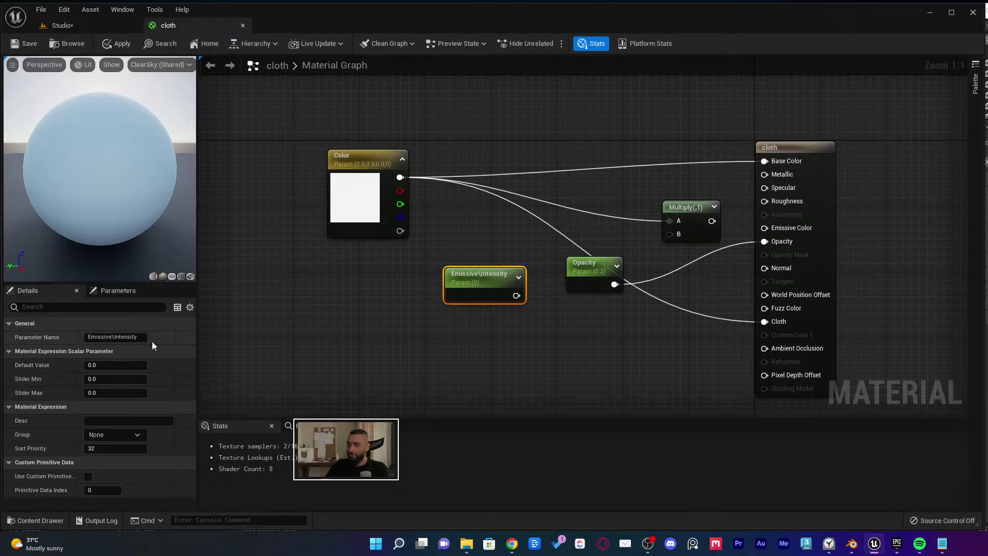
pyautogui.click(303, 367)
pyautogui.click(88, 452)
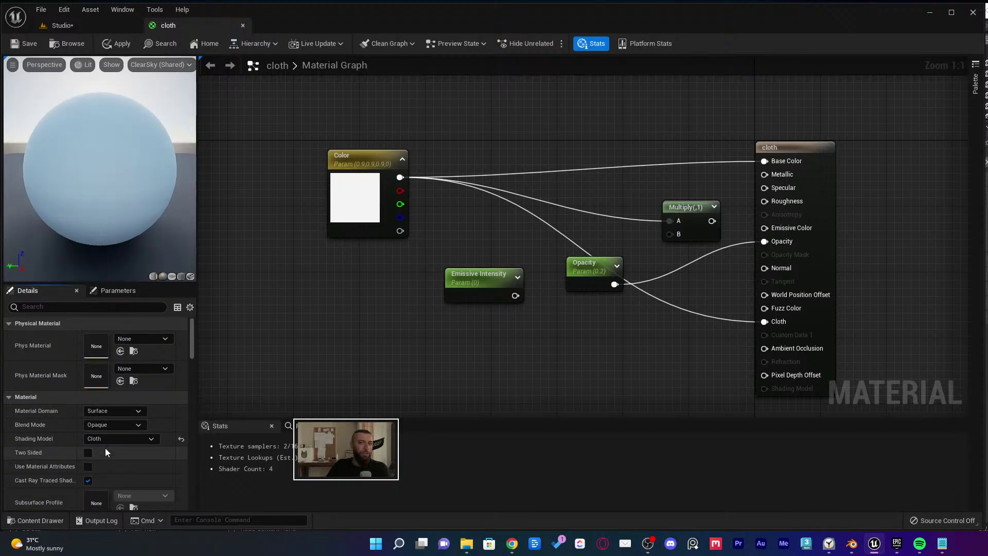
# Set the Shading Model to Subsurface, connect Color to Subsurface Color, and save the material
pyautogui.scroll(-3, 154, 442)
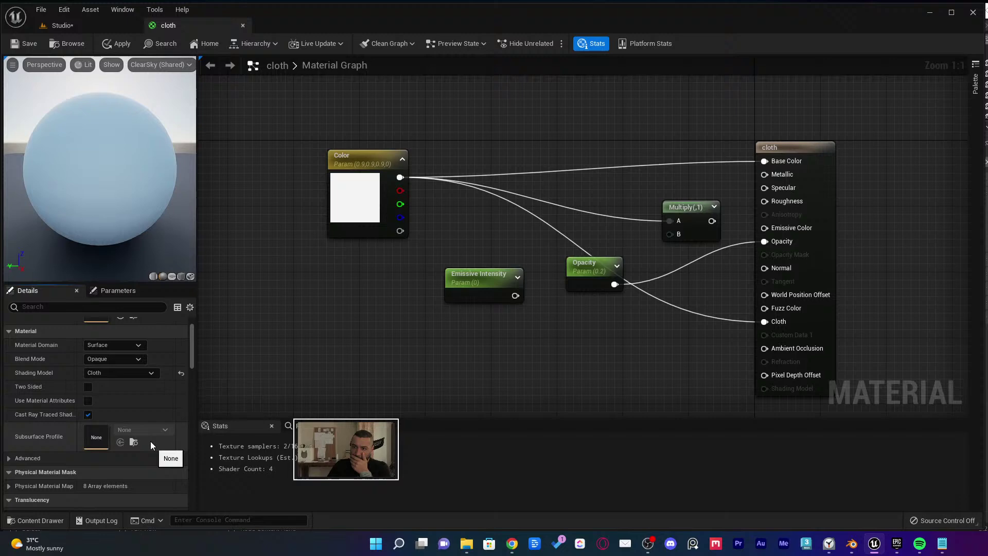
pyautogui.click(108, 372)
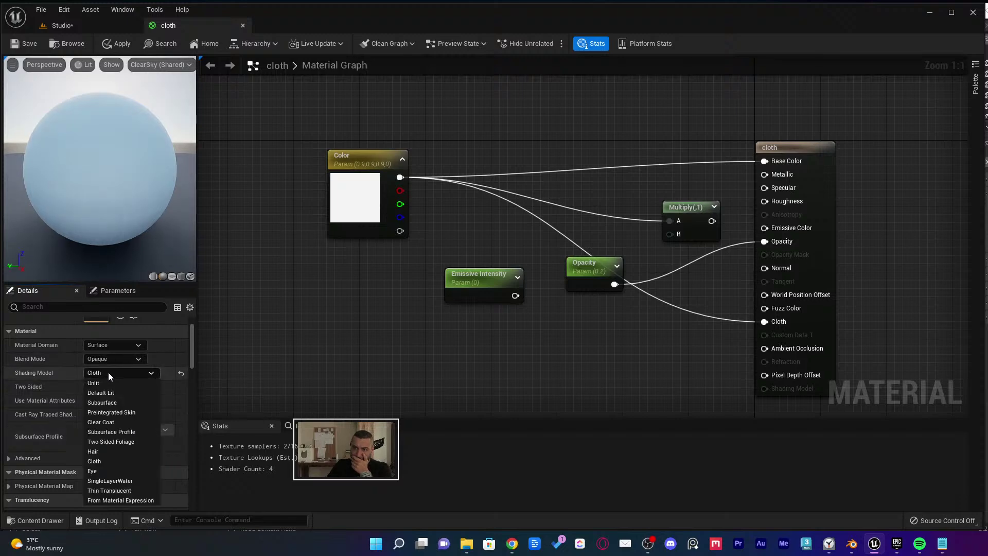
pyautogui.click(128, 402)
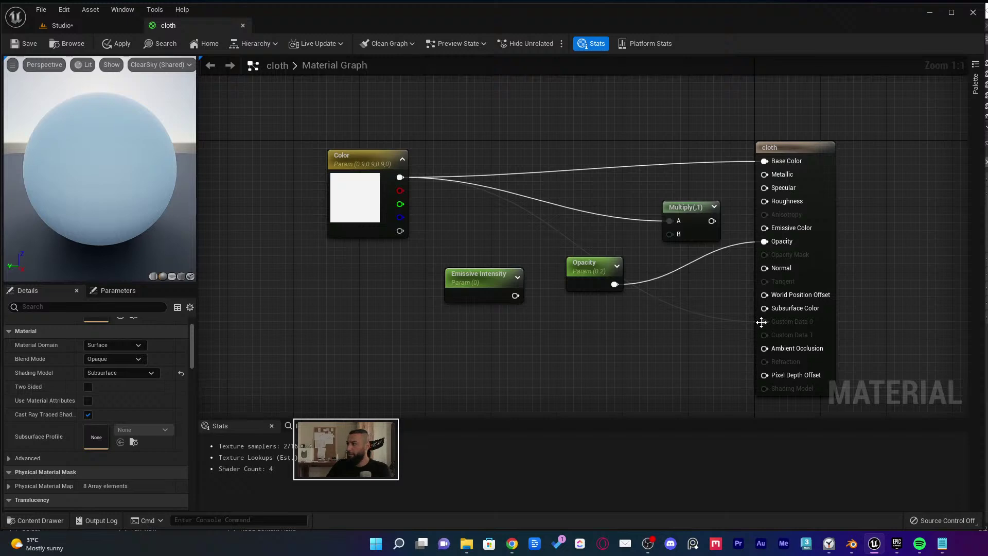
pyautogui.moveTo(763, 321); pyautogui.dragTo(764, 307)
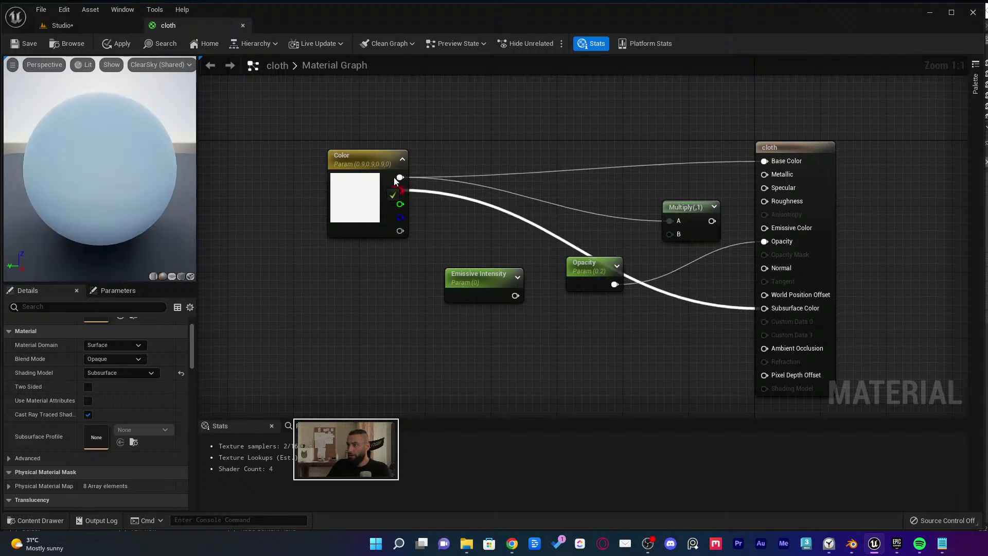
pyautogui.click(15, 44)
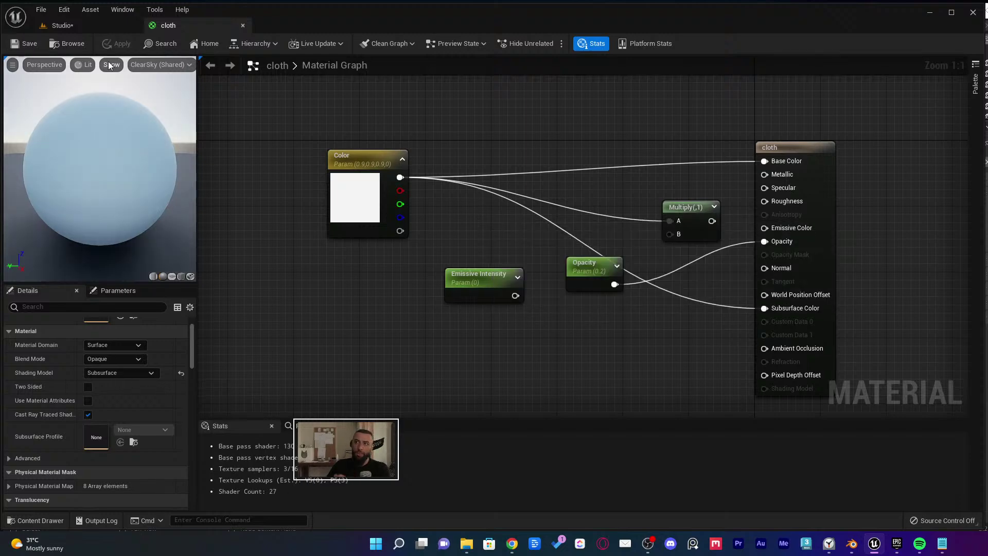
# Lower the right light panel along its vertical axis in the Studio level
pyautogui.click(112, 24)
pyautogui.moveTo(391, 163); pyautogui.dragTo(595, 201, button='right')
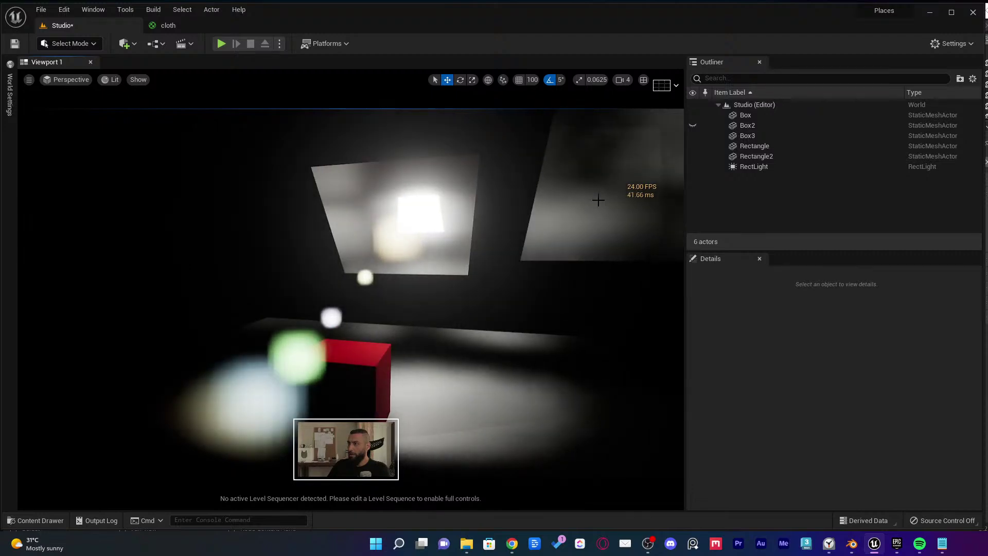
pyautogui.click(595, 200)
pyautogui.keyDown('ctrl'); pyautogui.click(364, 218); pyautogui.keyUp('ctrl')
pyautogui.moveTo(364, 218); pyautogui.dragTo(364, 217, button='right')
pyautogui.press('Escape')
pyautogui.click(478, 187)
pyautogui.moveTo(482, 117); pyautogui.dragTo(494, 255)
pyautogui.press('Escape')
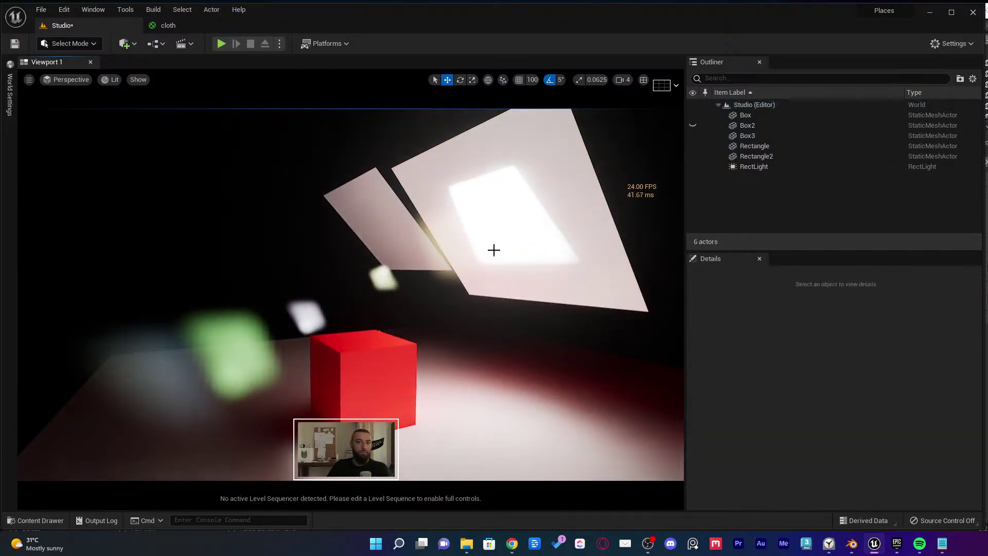
pyautogui.moveTo(494, 249); pyautogui.dragTo(492, 245, button='right')
# Float the cloth material editor as a separate window and widen its details area
pyautogui.click(172, 26)
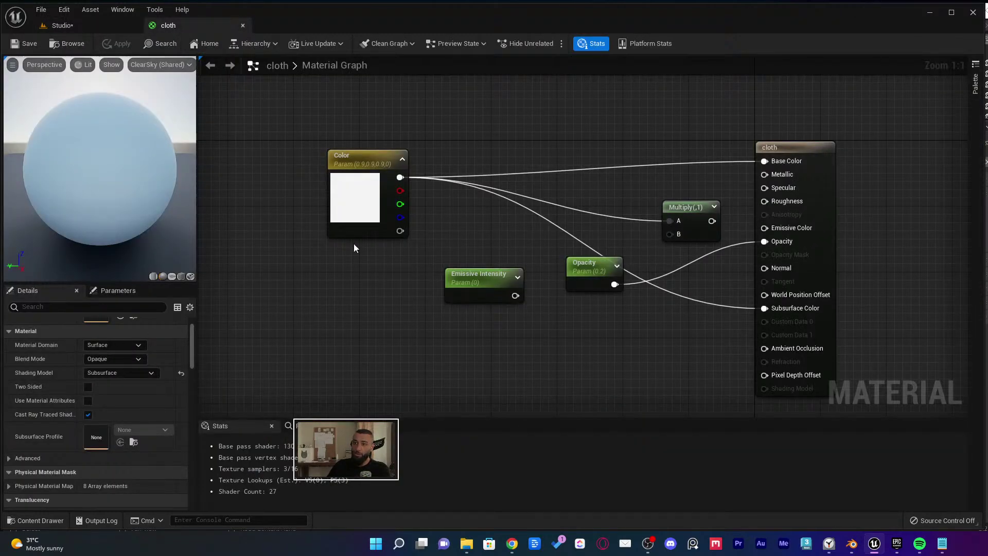
pyautogui.moveTo(175, 24); pyautogui.dragTo(490, 80)
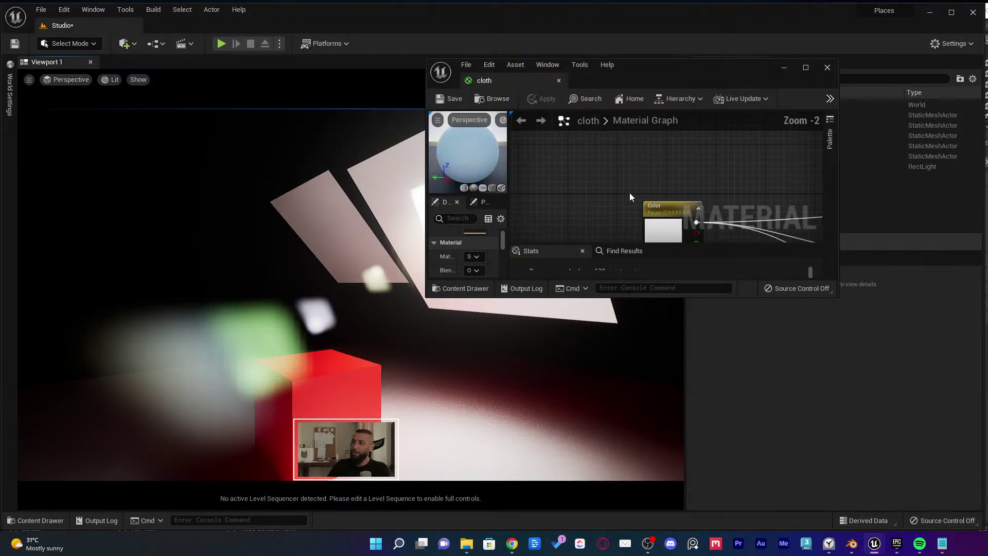
pyautogui.moveTo(508, 182); pyautogui.dragTo(579, 192)
# Switch the cloth material's Shading Model back to Cloth and save it
pyautogui.moveTo(537, 296); pyautogui.dragTo(538, 387)
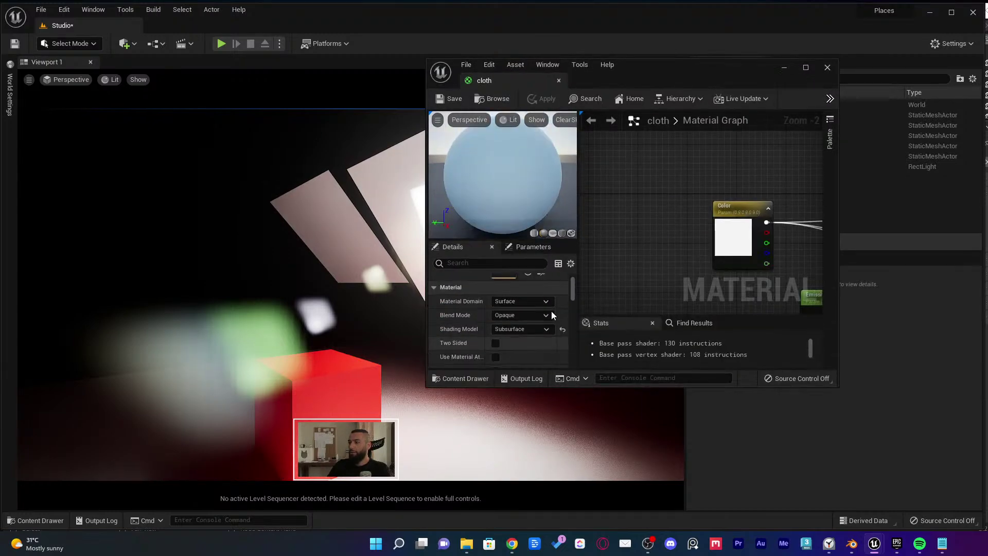
pyautogui.scroll(-3, 550, 309)
pyautogui.click(542, 282)
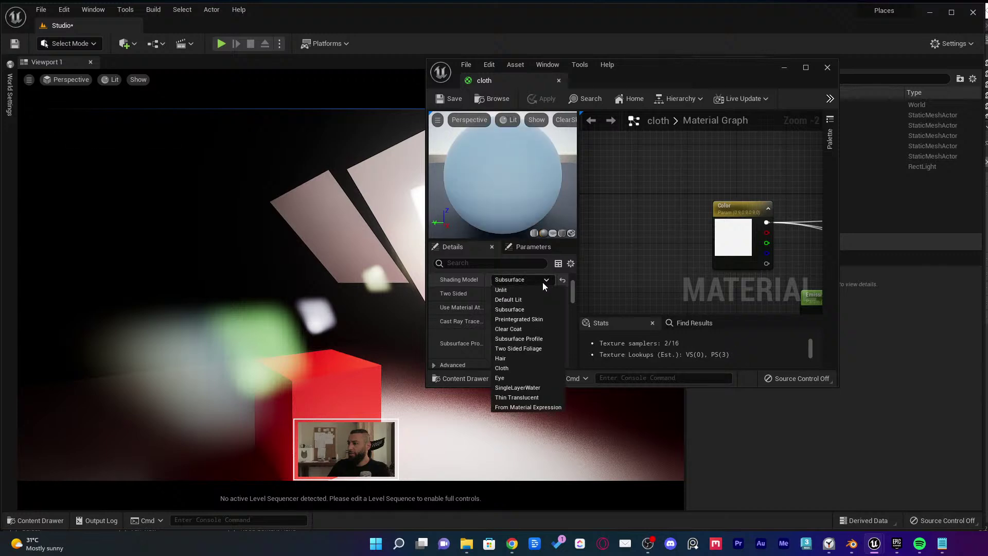
pyautogui.scroll(1, 537, 301)
pyautogui.click(537, 302)
pyautogui.click(532, 314)
pyautogui.click(532, 314)
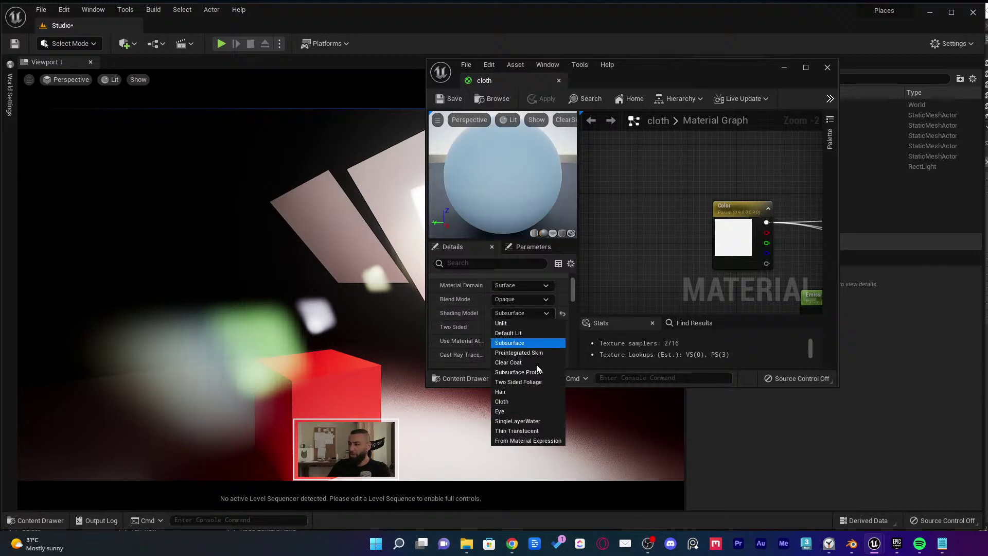
pyautogui.click(525, 402)
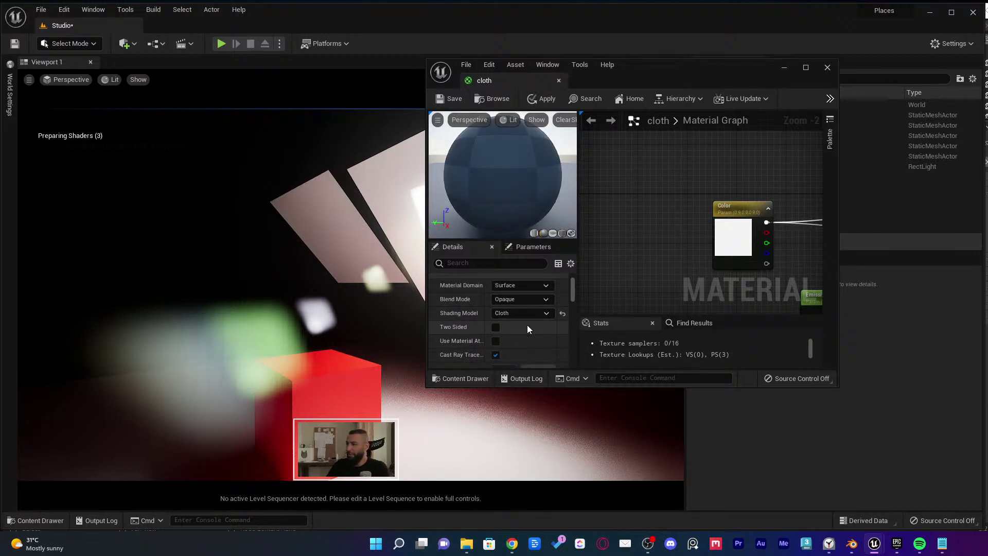
pyautogui.click(448, 100)
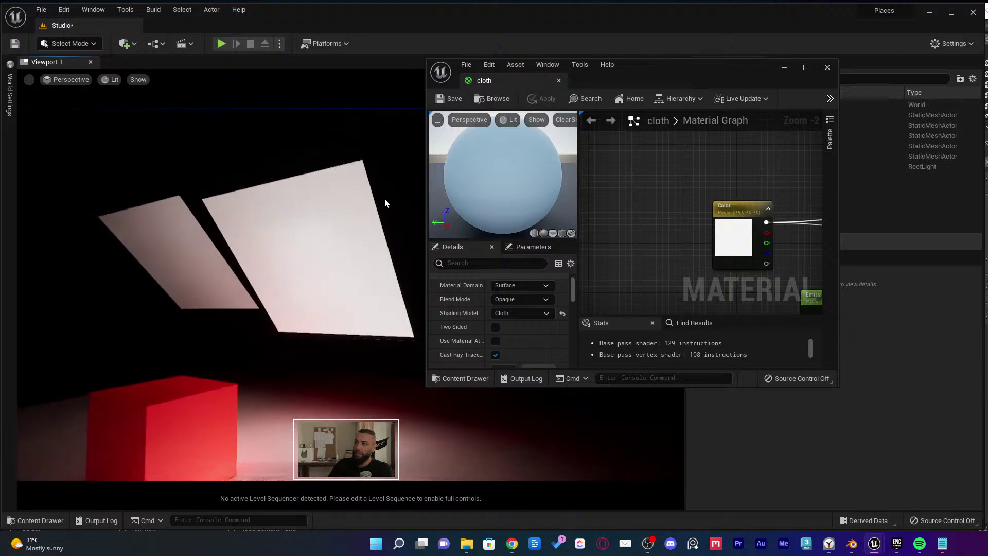
# Slide a light plane sideways in the level to reveal more light
pyautogui.moveTo(385, 203); pyautogui.dragTo(269, 245, button='right')
pyautogui.click(309, 232)
pyautogui.click(269, 244)
pyautogui.click(269, 245)
pyautogui.moveTo(258, 266); pyautogui.dragTo(271, 228)
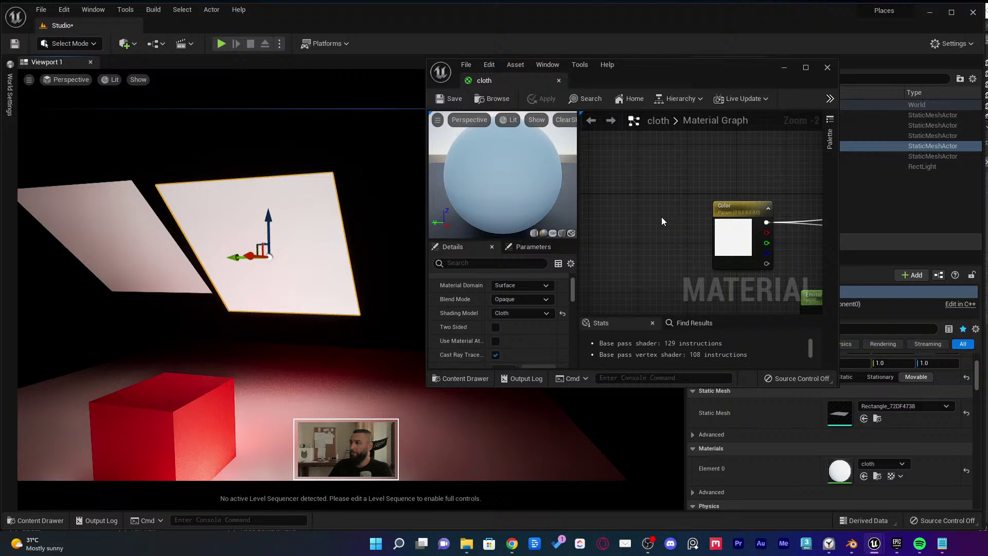
# Unplug the wire feeding Fuzz Color and save the cloth material
pyautogui.moveTo(661, 217); pyautogui.dragTo(568, 120, button='right')
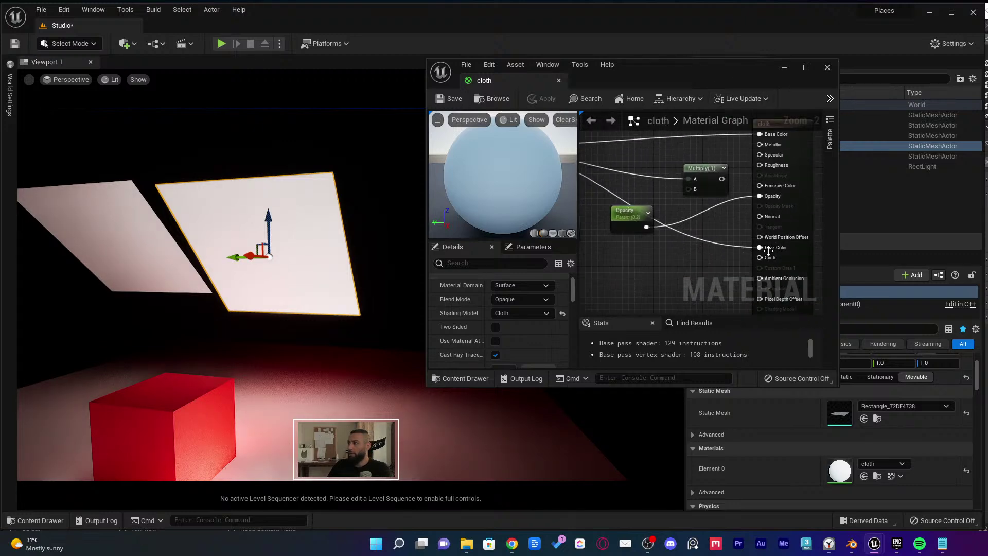
pyautogui.moveTo(506, 77); pyautogui.dragTo(169, 21)
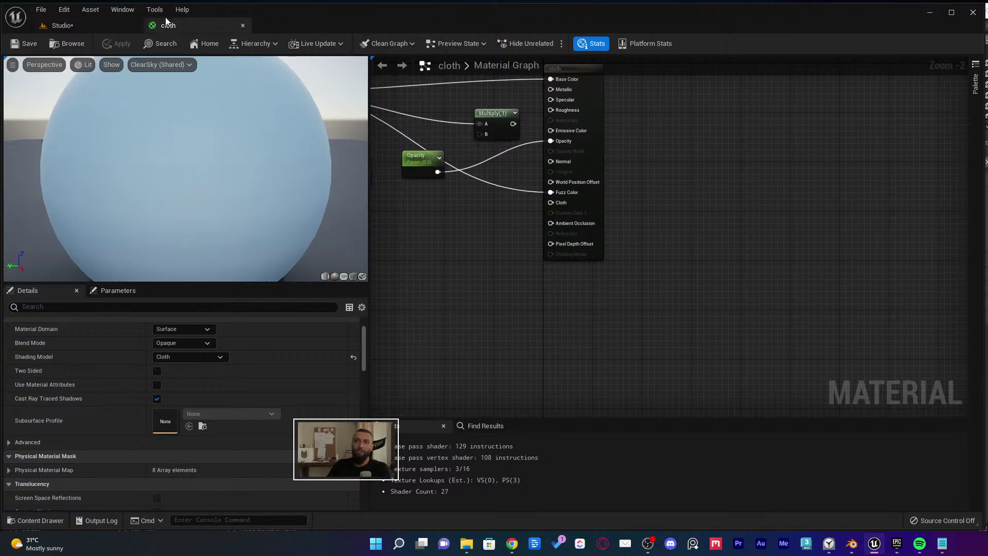
pyautogui.moveTo(532, 163); pyautogui.dragTo(656, 215, button='right')
pyautogui.scroll(2, 731, 242)
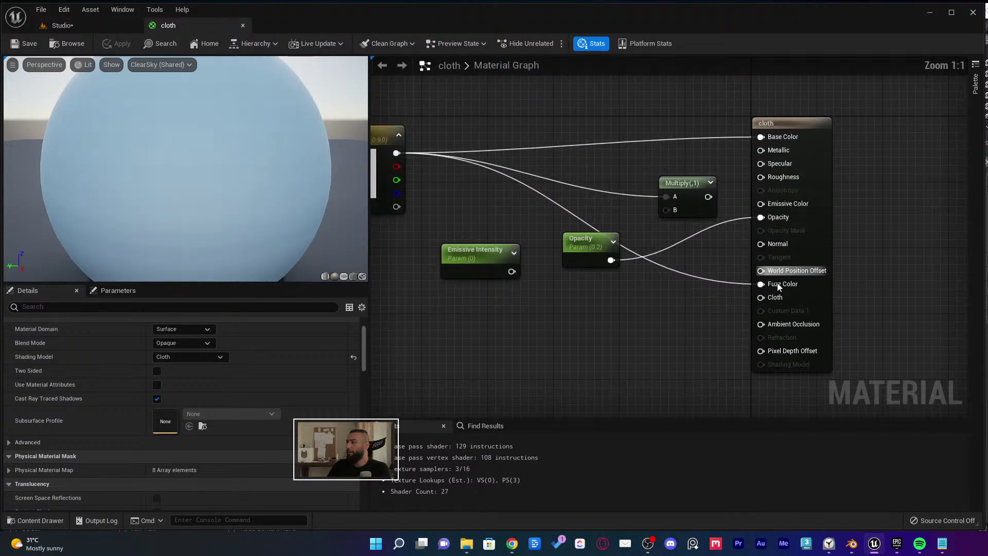
pyautogui.keyDown('alt'); pyautogui.click(775, 283); pyautogui.keyUp('alt')
pyautogui.moveTo(421, 153); pyautogui.dragTo(535, 158, button='right')
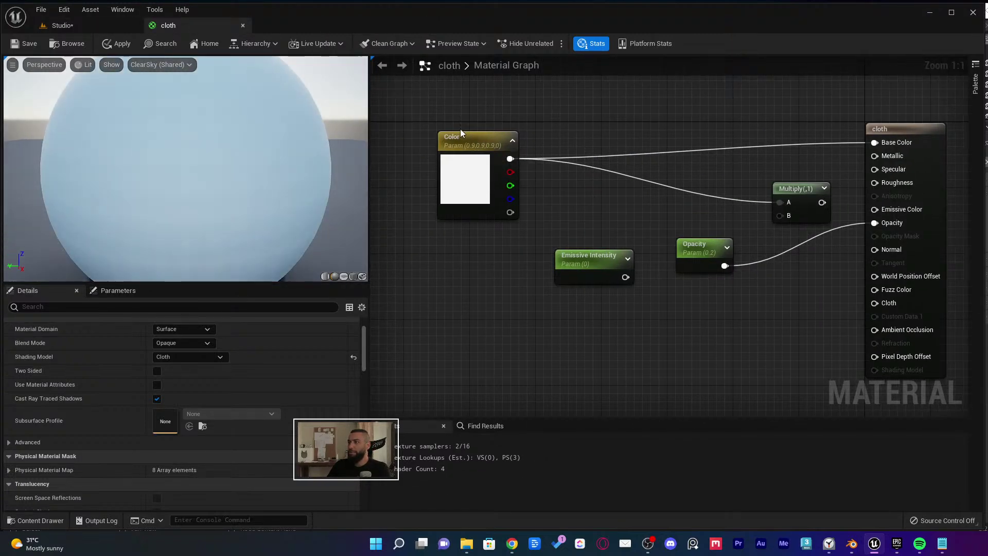
pyautogui.click(460, 129)
pyautogui.moveTo(221, 27); pyautogui.dragTo(490, 165)
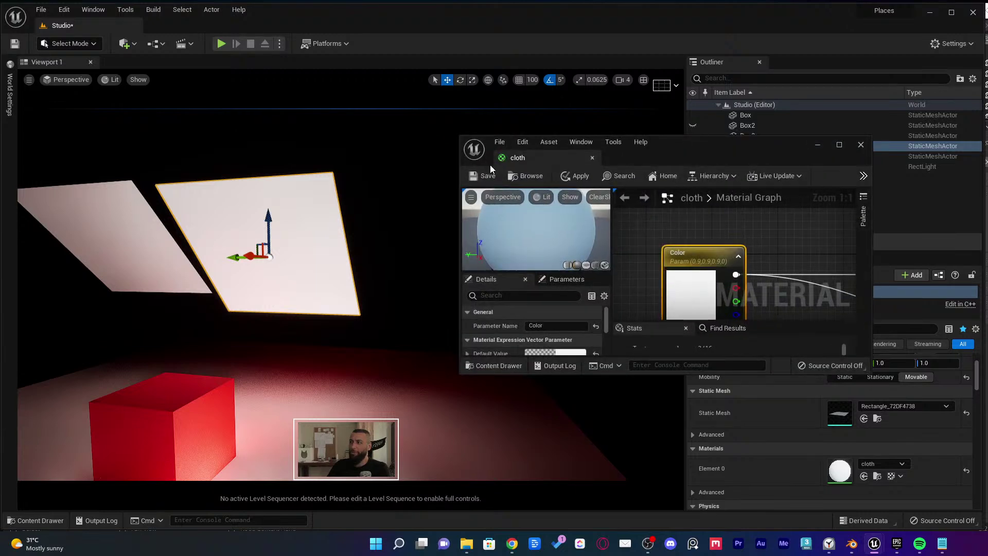
pyautogui.click(479, 175)
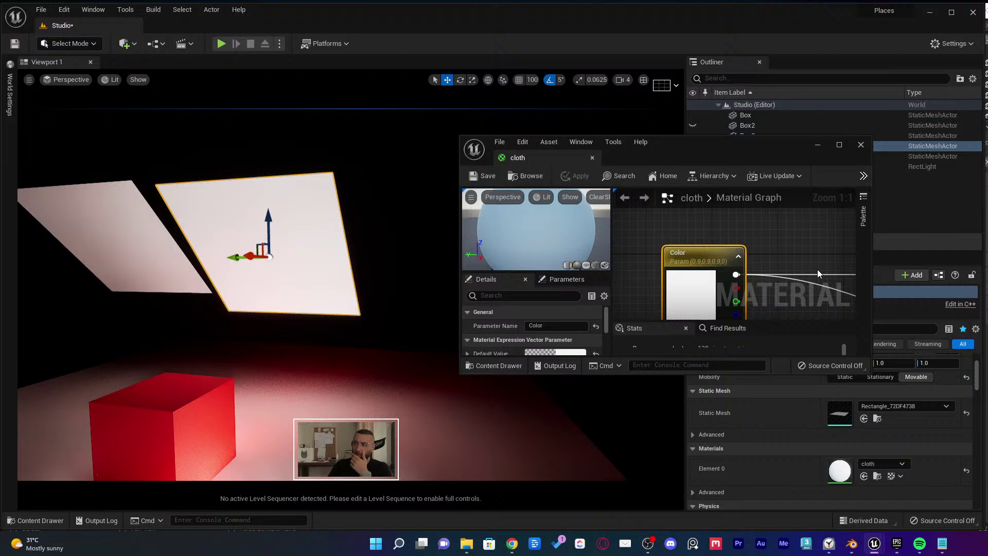
# Set the Opacity parameter's default value to 1.0 and save the material
pyautogui.moveTo(792, 259); pyautogui.dragTo(769, 248, button='right')
pyautogui.moveTo(460, 373); pyautogui.dragTo(381, 496)
pyautogui.moveTo(730, 314); pyautogui.dragTo(684, 305, button='right')
pyautogui.moveTo(307, 271); pyautogui.dragTo(308, 273)
pyautogui.scroll(-3, 321, 283)
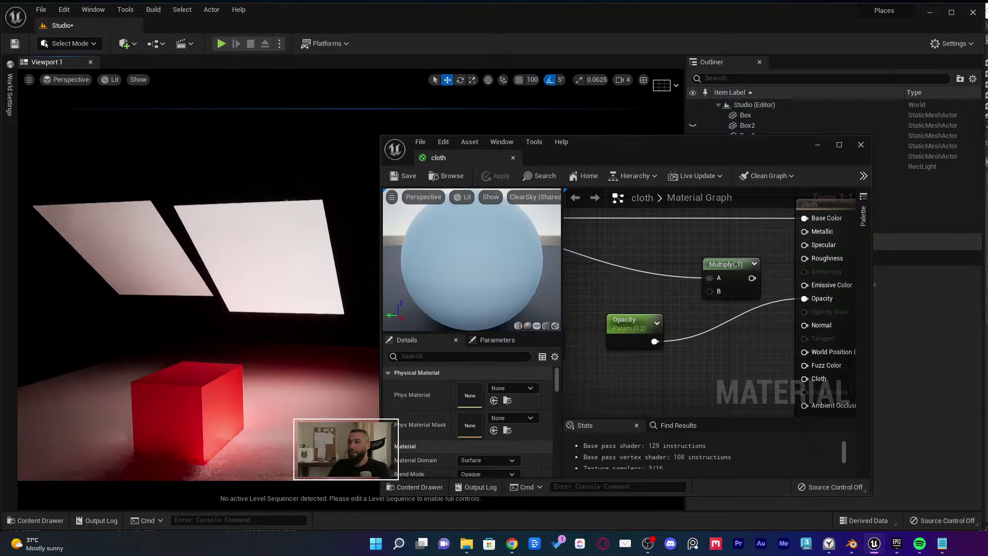
pyautogui.click(612, 324)
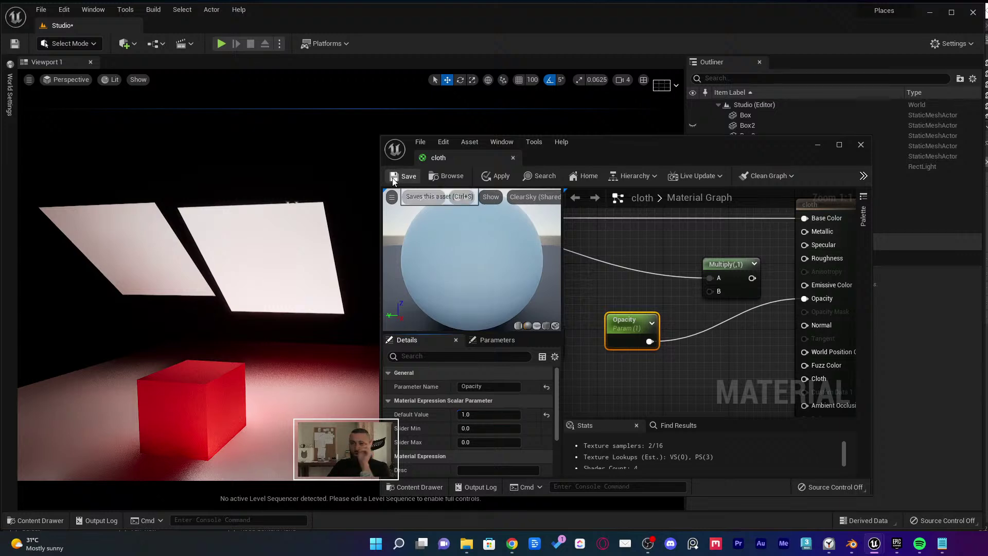
pyautogui.click(394, 176)
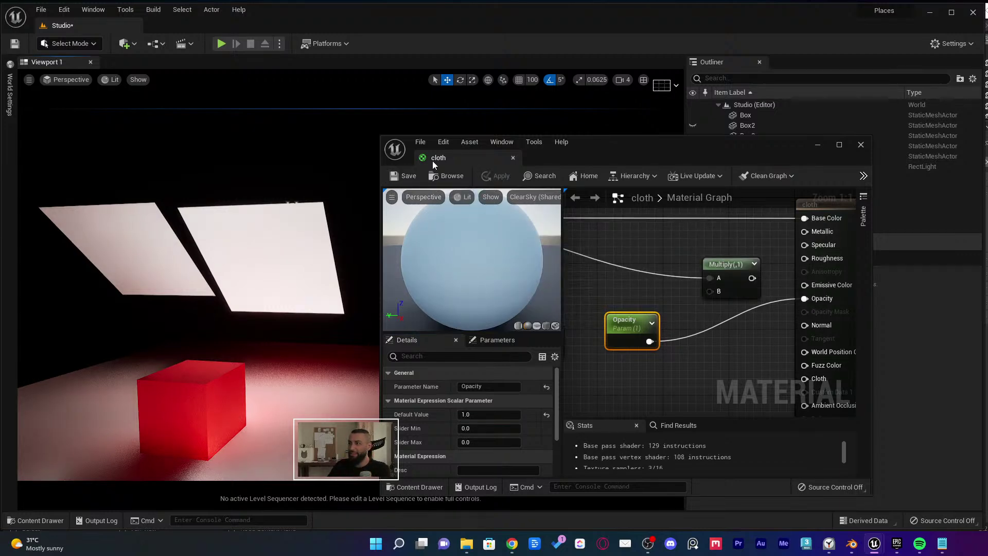
pyautogui.moveTo(329, 205); pyautogui.dragTo(314, 206, button='right')
# Apply the cloth material to a light plane and move that plane up and right
pyautogui.hotkey('ctrl', 'space')
pyautogui.moveTo(194, 396); pyautogui.dragTo(161, 246)
pyautogui.moveTo(161, 245); pyautogui.dragTo(180, 196, button='right')
pyautogui.click(265, 328)
pyautogui.moveTo(264, 327); pyautogui.dragTo(282, 308, button='right')
pyautogui.click(246, 281)
pyautogui.moveTo(239, 283); pyautogui.dragTo(228, 232)
pyautogui.scroll(-8, 264, 241)
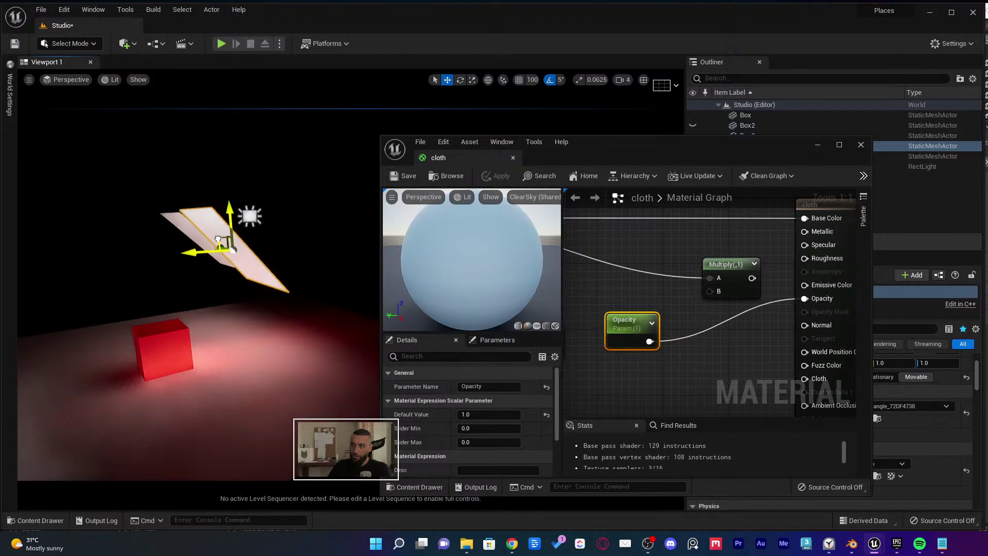
pyautogui.scroll(6, 228, 233)
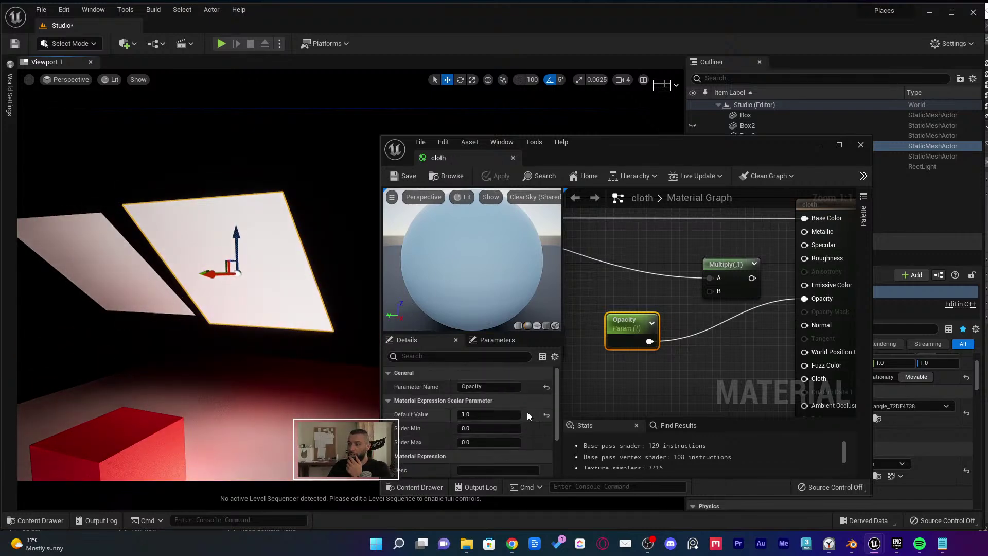
# Set the cloth material's shading model to Subsurface
pyautogui.doubleClick(652, 155)
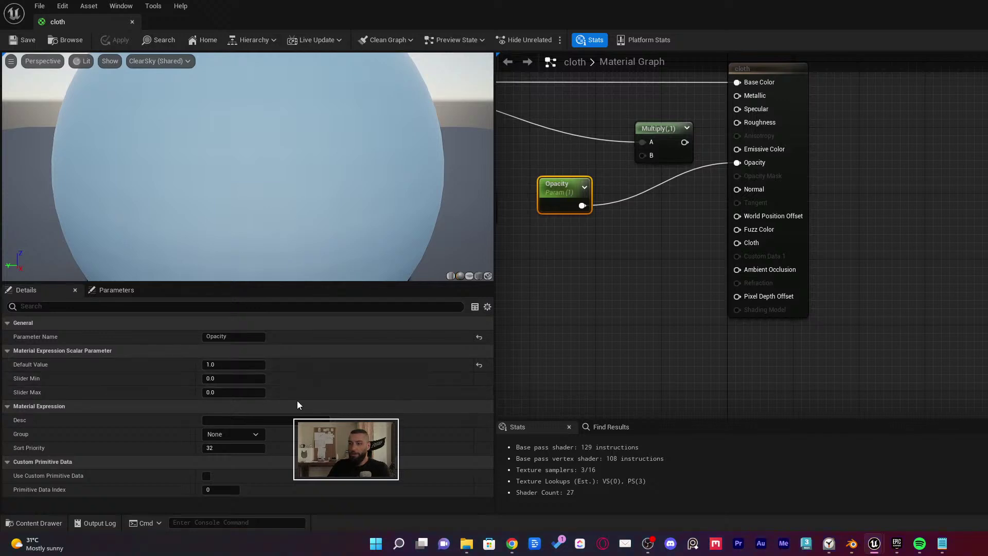
pyautogui.click(568, 271)
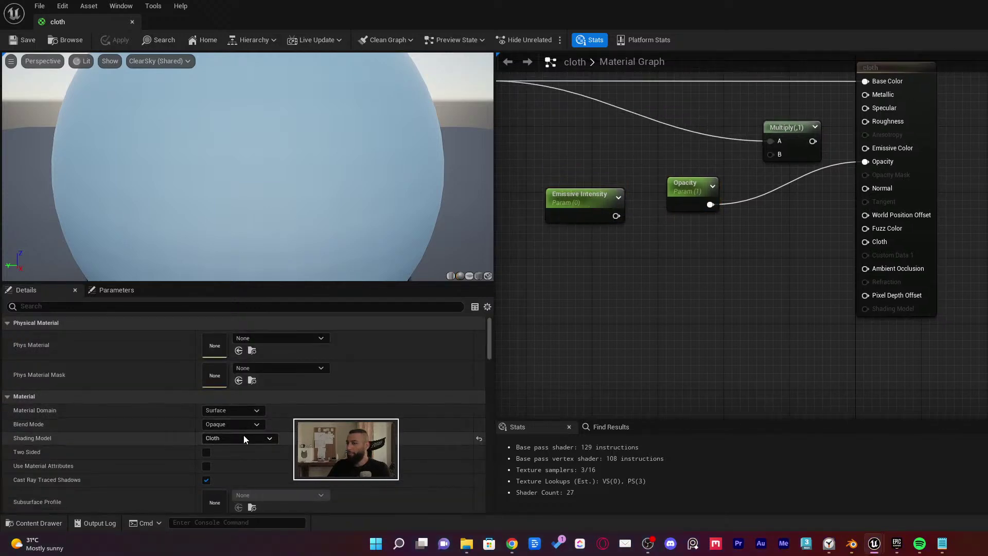
pyautogui.click(243, 437)
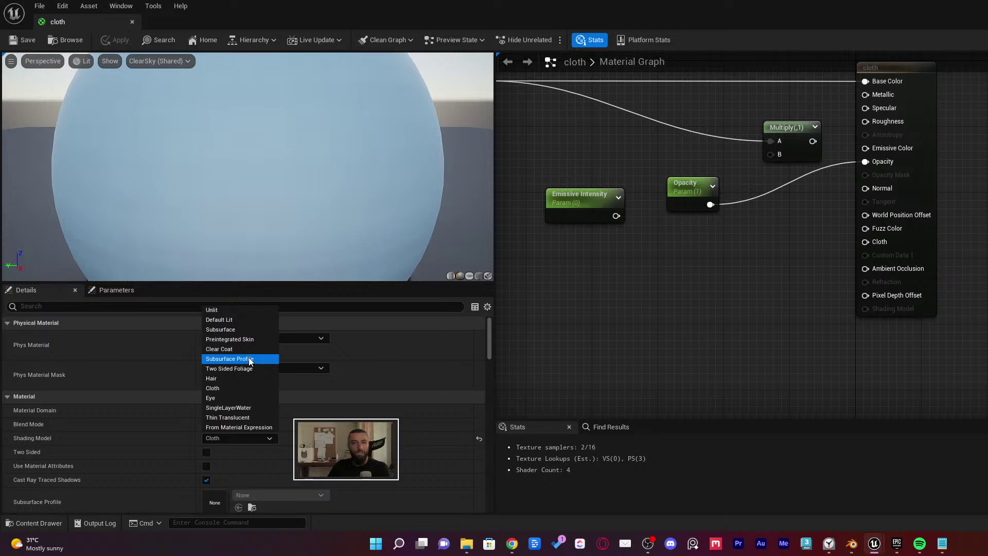
pyautogui.click(252, 329)
pyautogui.moveTo(399, 22)
pyautogui.mouseDown()
pyautogui.moveTo(412, 49)
pyautogui.moveTo(730, 197)
pyautogui.mouseUp()
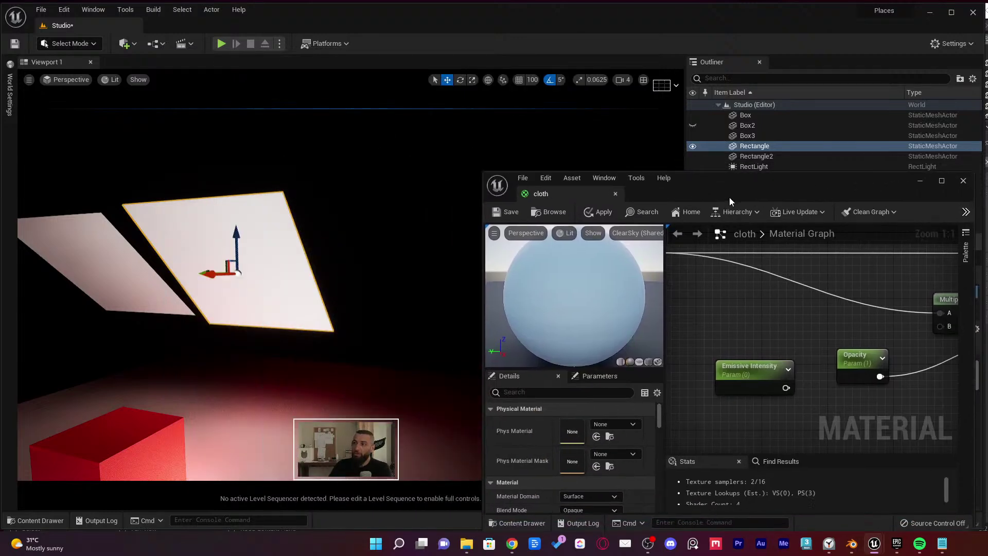
# Toggle Two Sided off and back on for the cloth material, then save it
pyautogui.moveTo(330, 257)
pyautogui.mouseDown(button='right')
pyautogui.moveTo(426, 245)
pyautogui.moveTo(379, 263)
pyautogui.moveTo(428, 252)
pyautogui.moveTo(324, 271)
pyautogui.mouseUp(button='right')
pyautogui.keyDown('ctrl'); pyautogui.click(425, 245); pyautogui.keyUp('ctrl')
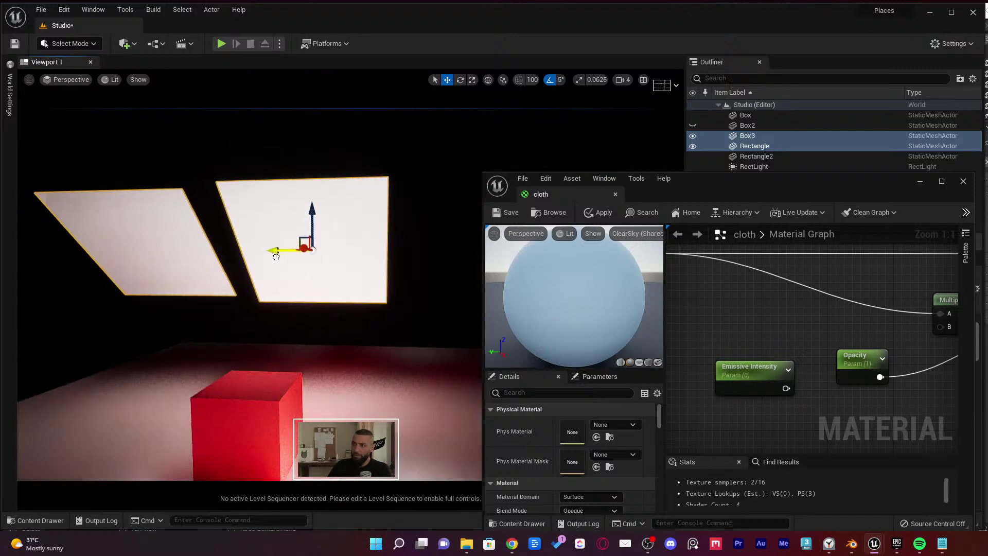
pyautogui.press('Escape')
pyautogui.scroll(-3, 581, 476)
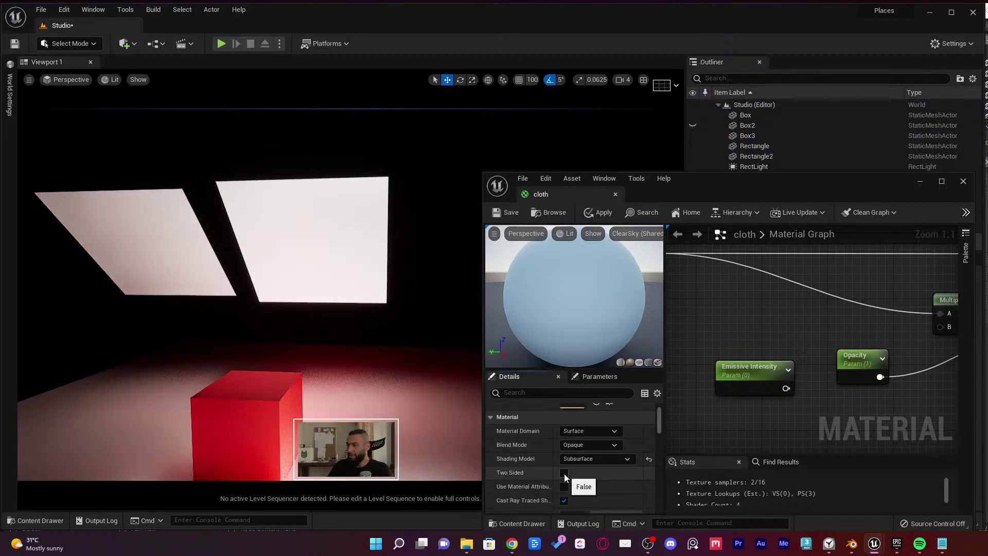
pyautogui.click(564, 473)
pyautogui.moveTo(350, 358); pyautogui.dragTo(287, 309, button='right')
pyautogui.click(344, 314)
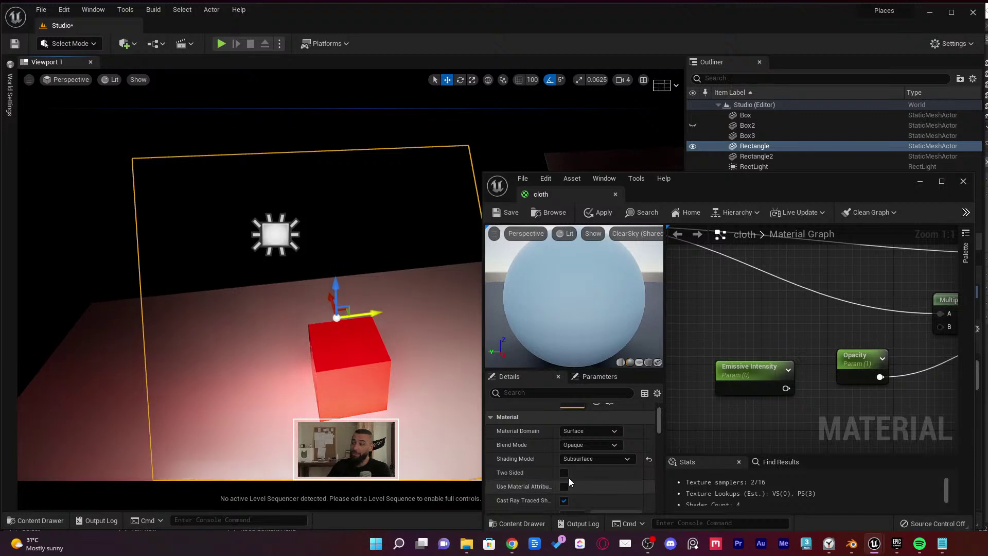
pyautogui.click(563, 472)
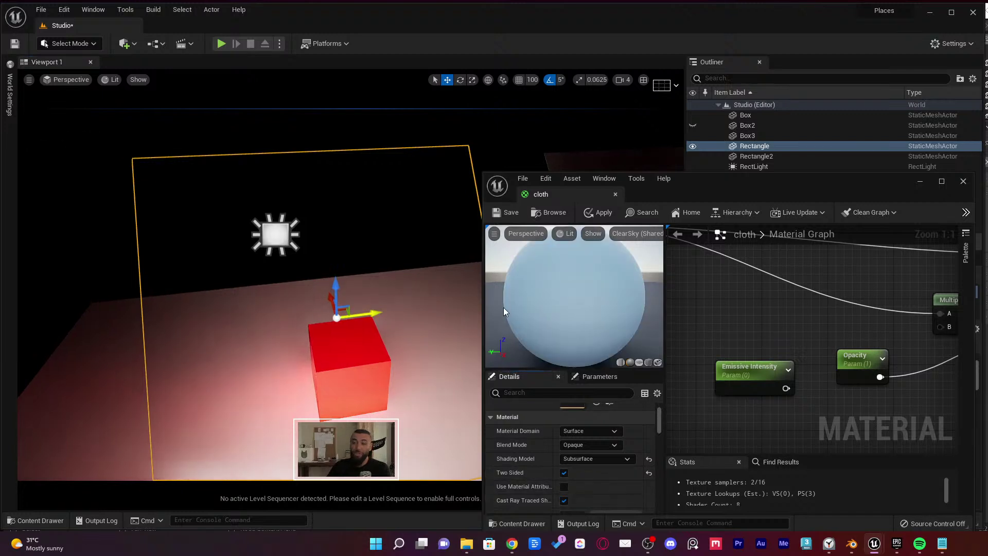
pyautogui.click(496, 214)
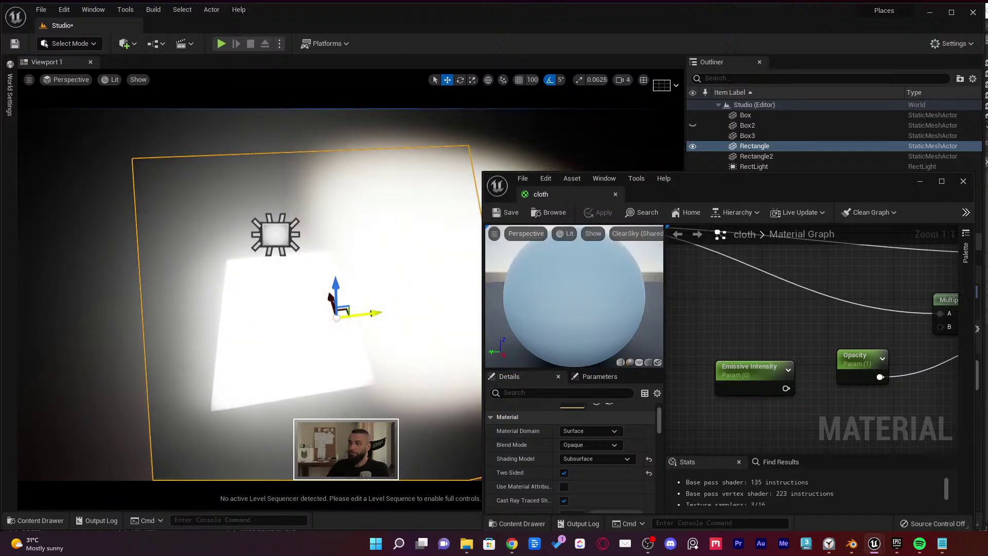
# Inspect the Rectangle panel's lighting, deselect it, and open the Settings dropdown
pyautogui.moveTo(309, 283); pyautogui.dragTo(298, 316, button='right')
pyautogui.click(320, 302)
pyautogui.click(951, 43)
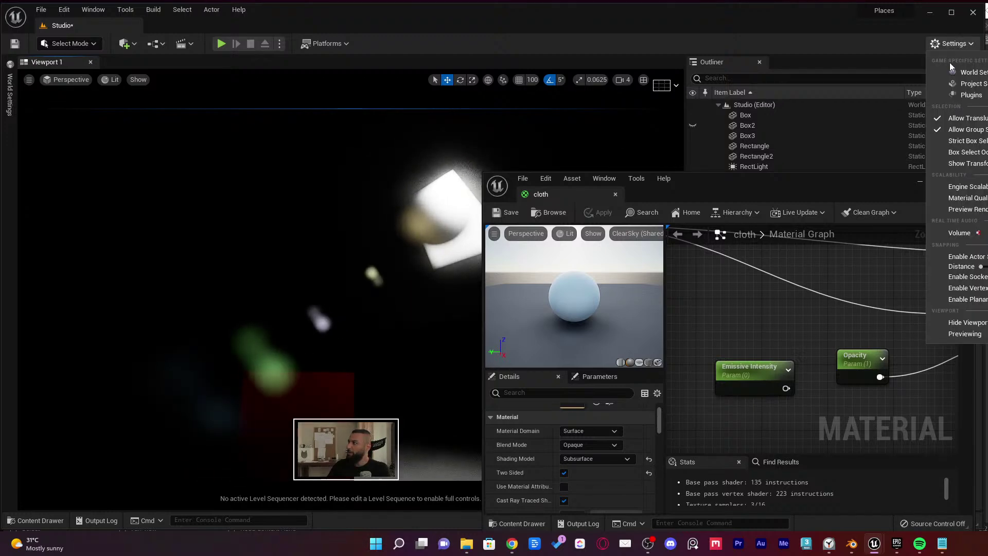
# Open Project Settings at Engine > Rendering and expand the Reflections and Lumen sections
pyautogui.click(983, 84)
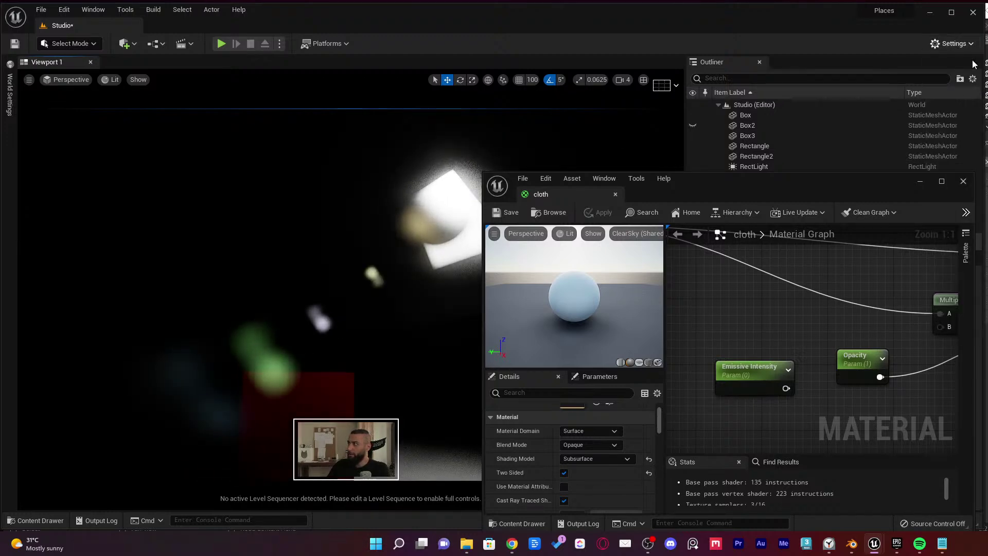
pyautogui.moveTo(600, 168); pyautogui.dragTo(246, 26)
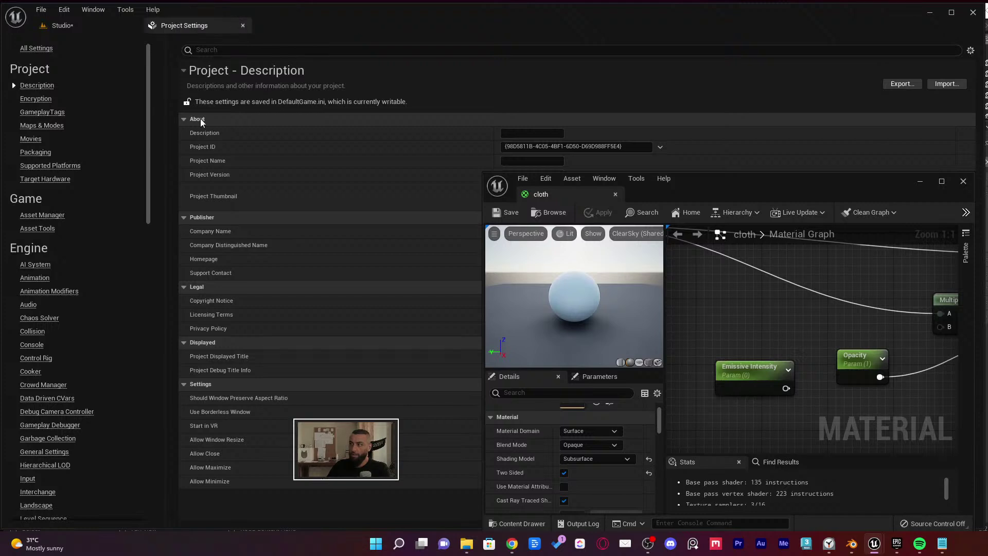
pyautogui.scroll(-5, 73, 380)
pyautogui.click(49, 380)
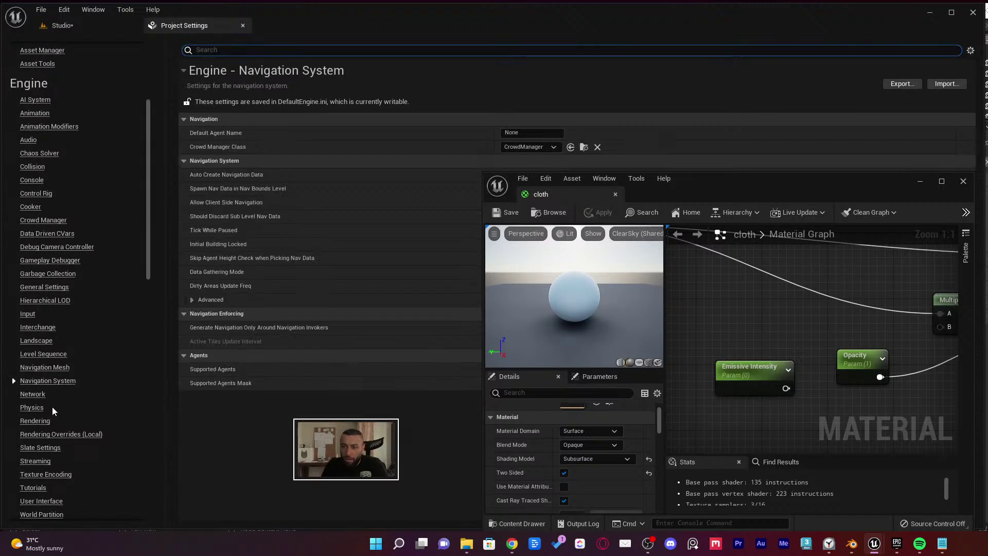
pyautogui.click(41, 421)
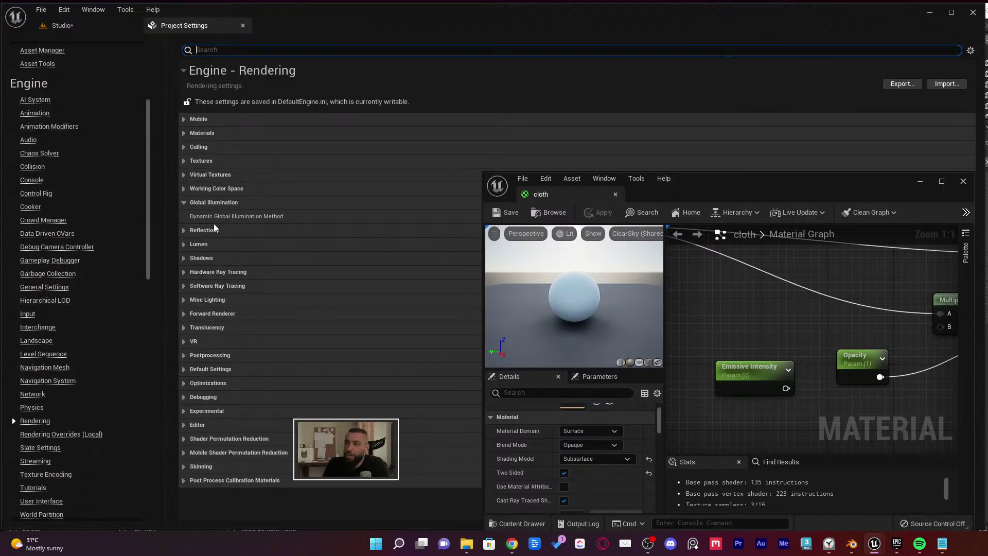
pyautogui.click(279, 236)
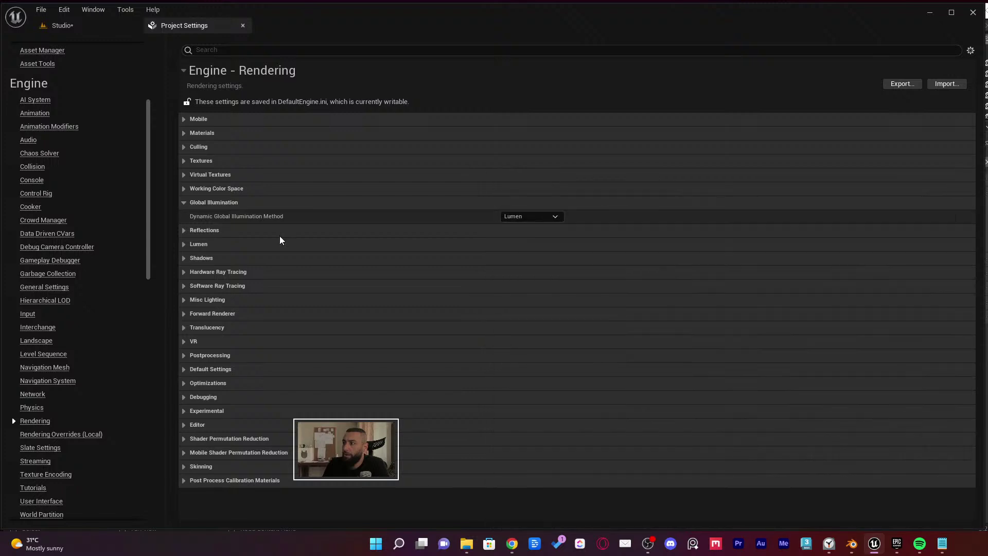
pyautogui.click(199, 232)
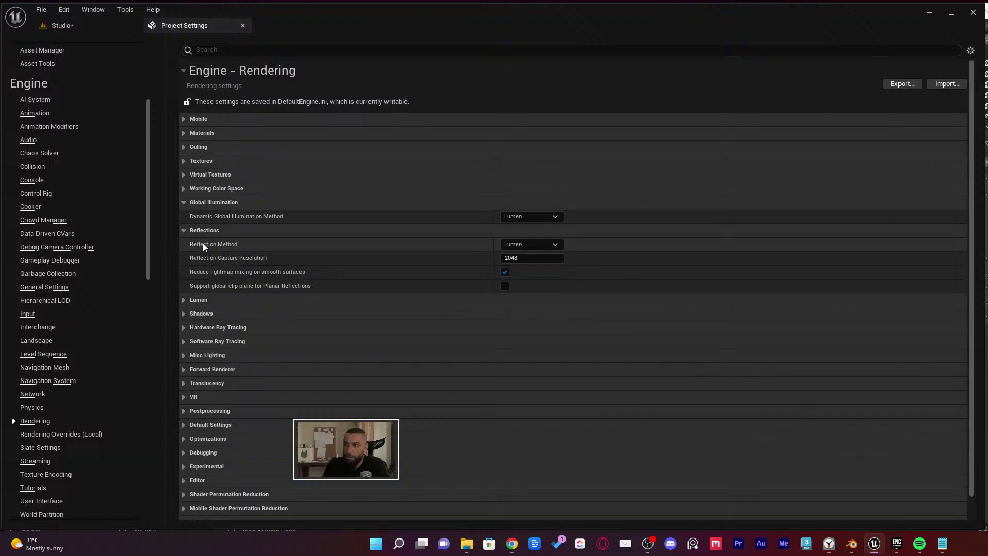
pyautogui.click(206, 300)
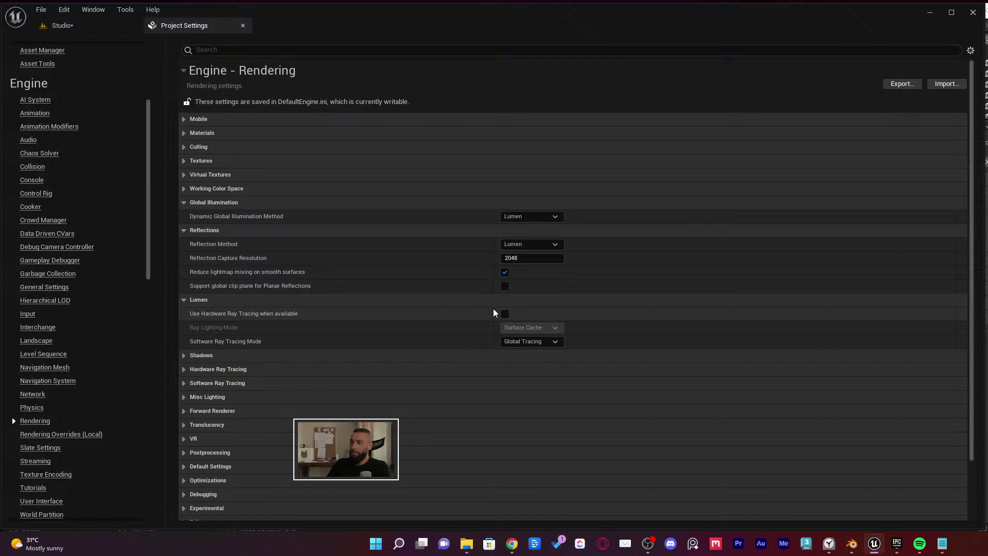
# Float the settings window over the level and enable Lumen's Use Hardware Ray Tracing
pyautogui.click(59, 25)
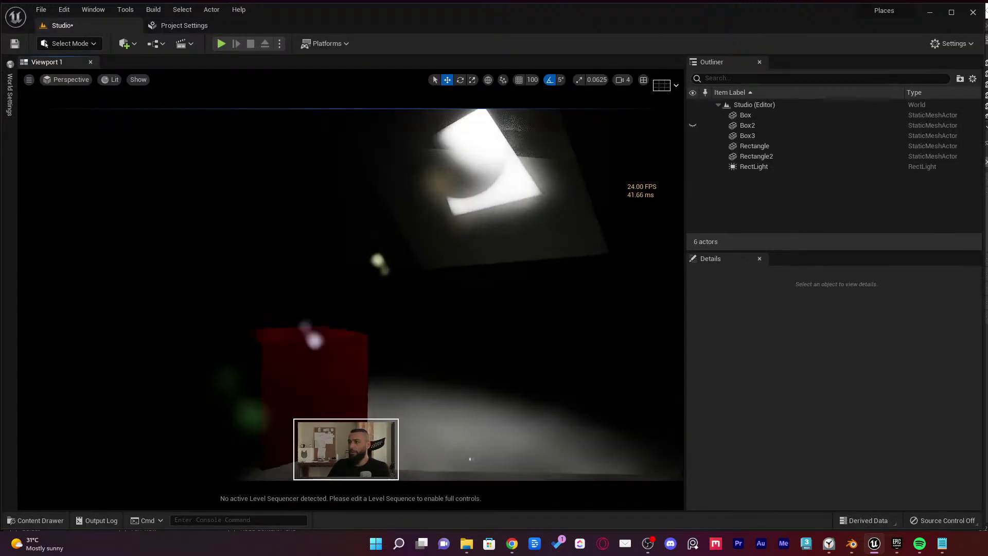
pyautogui.click(185, 26)
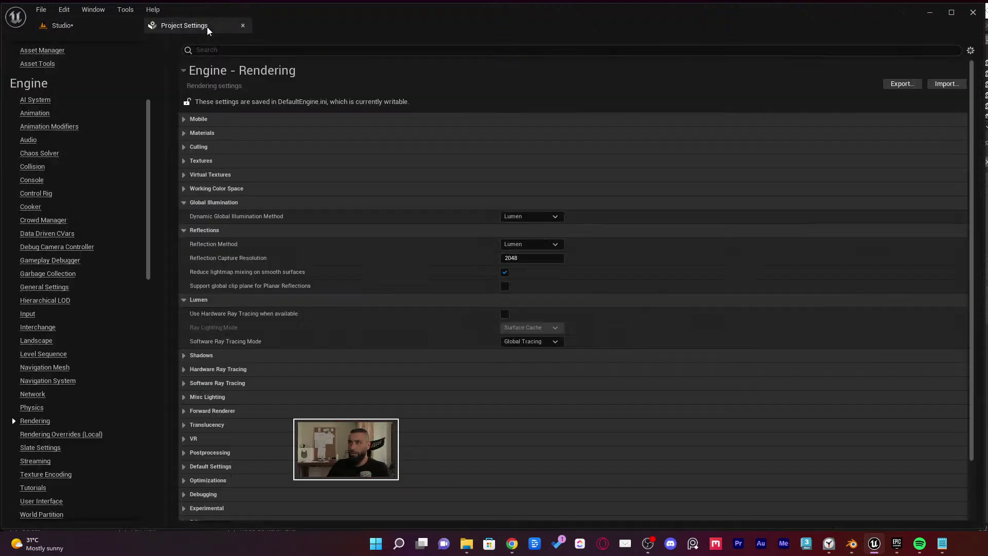
pyautogui.moveTo(207, 27); pyautogui.dragTo(486, 173)
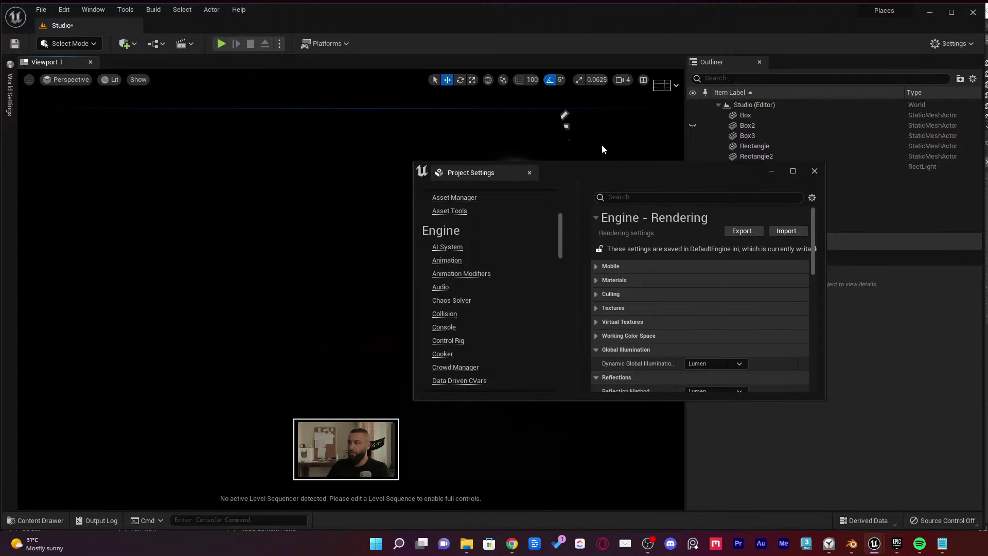
pyautogui.moveTo(655, 180); pyautogui.dragTo(196, 264)
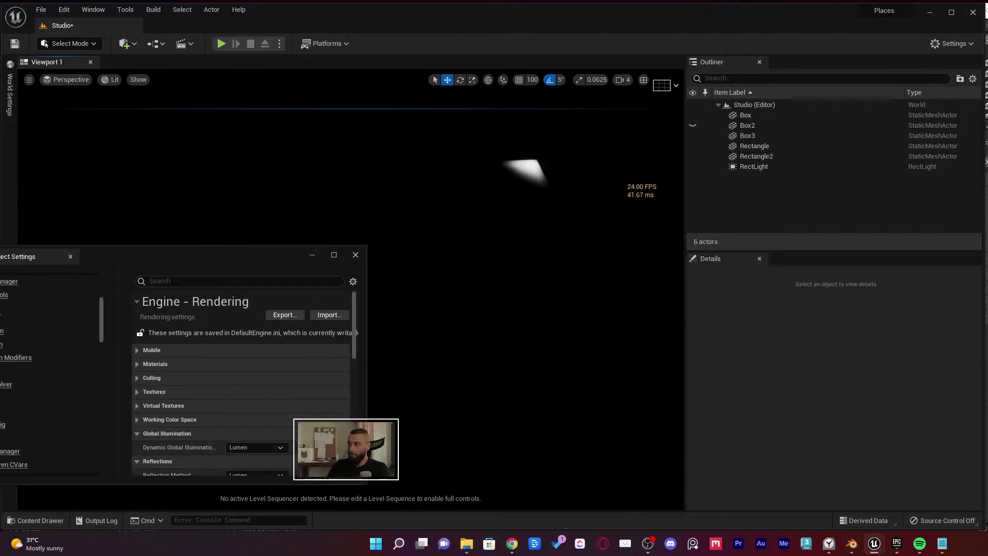
pyautogui.scroll(-5, 252, 386)
pyautogui.click(229, 413)
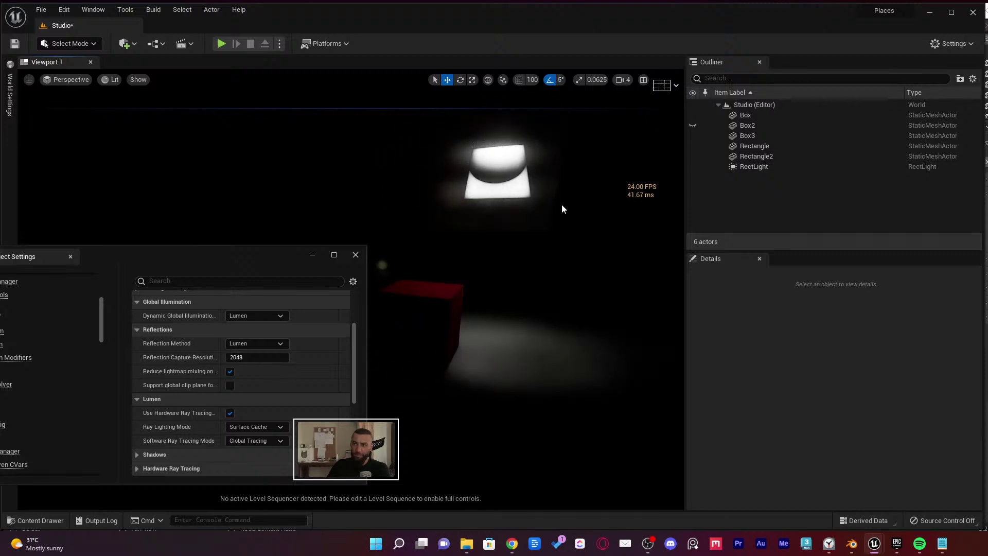
pyautogui.click(230, 413)
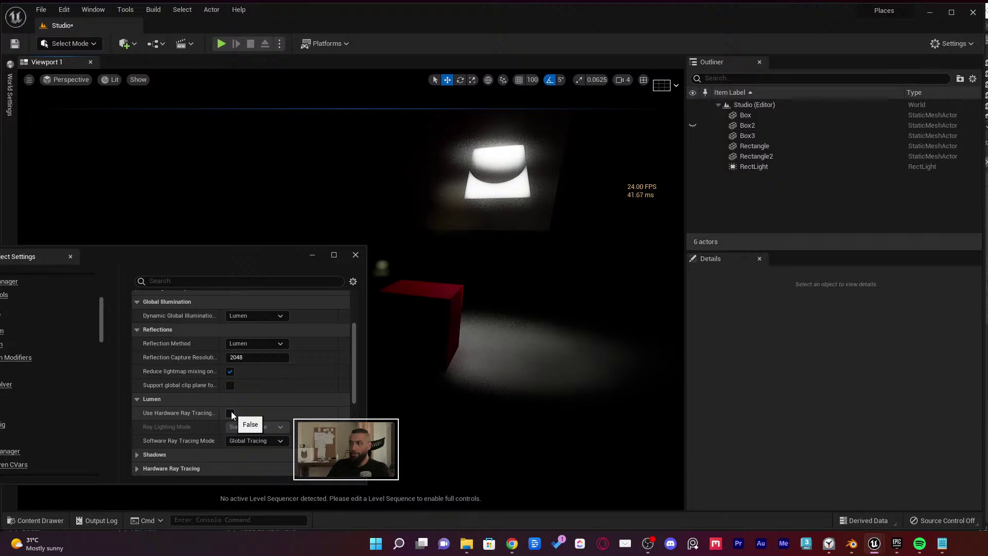
pyautogui.click(230, 413)
# Expand Hardware Ray Tracing and switch off Ray Traced Shadows
pyautogui.scroll(-3, 261, 390)
pyautogui.click(153, 370)
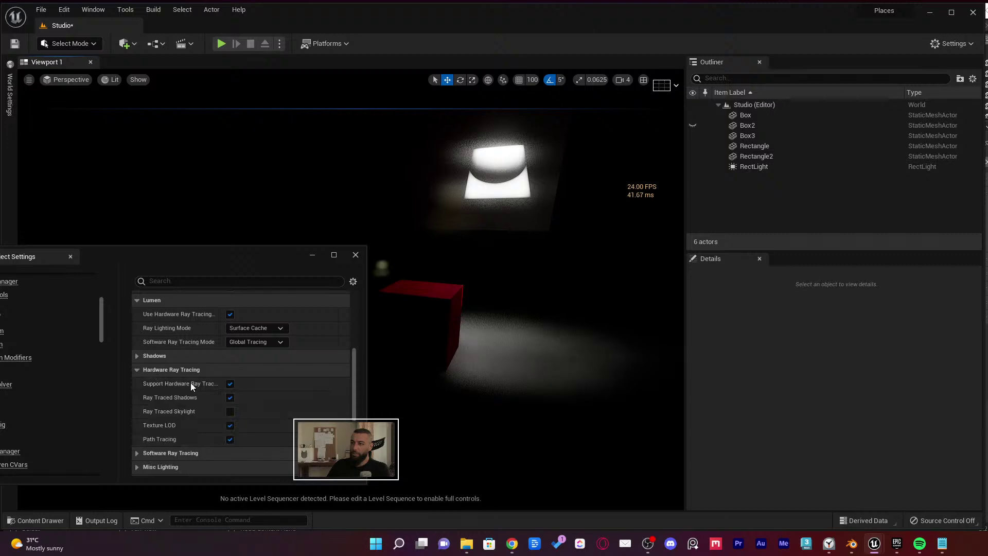
pyautogui.click(230, 399)
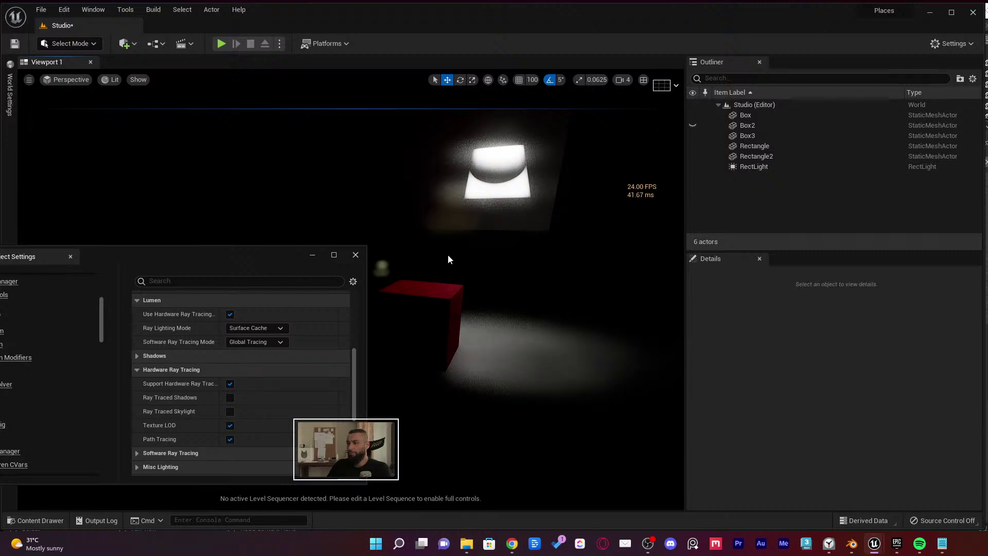
pyautogui.moveTo(447, 258); pyautogui.dragTo(447, 237, button='right')
pyautogui.moveTo(264, 259); pyautogui.dragTo(290, 439)
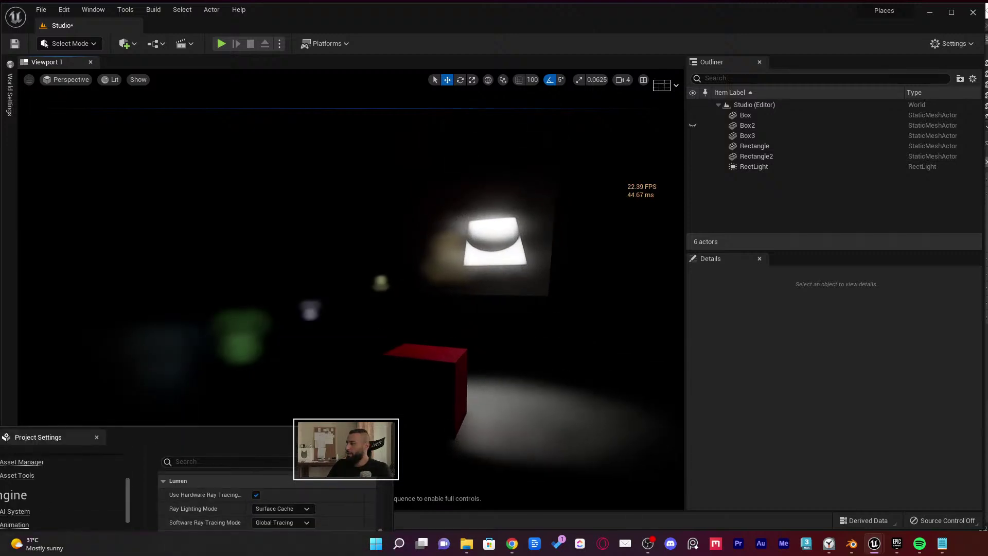
# Move the Rectangle and Box3 panels together to the right
pyautogui.click(450, 260)
pyautogui.hotkey('alt', '3')
pyautogui.keyDown('ctrl'); pyautogui.click(352, 247); pyautogui.keyUp('ctrl')
pyautogui.hotkey('alt', '4')
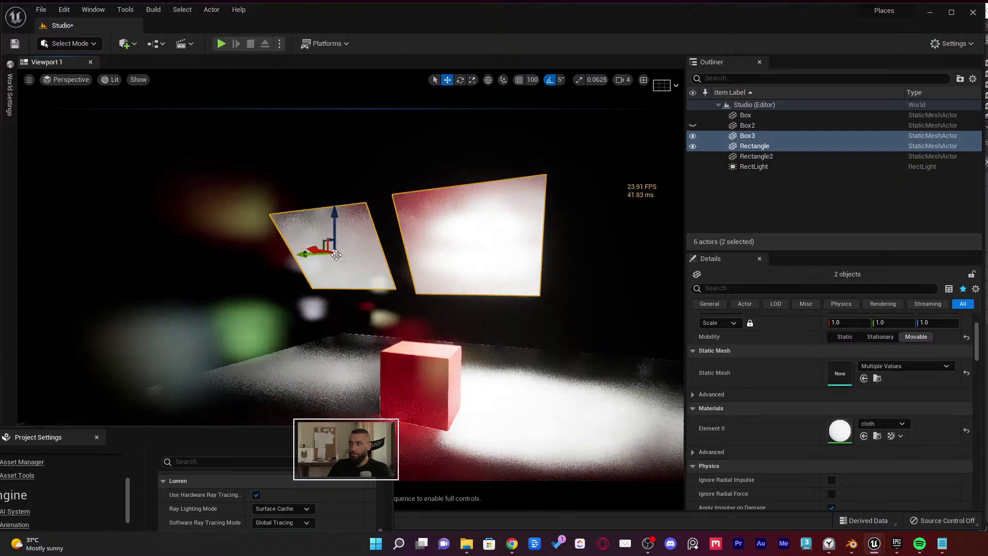
pyautogui.moveTo(319, 252); pyautogui.dragTo(458, 246)
pyautogui.moveTo(509, 293); pyautogui.dragTo(489, 273, button='right')
pyautogui.click(510, 299)
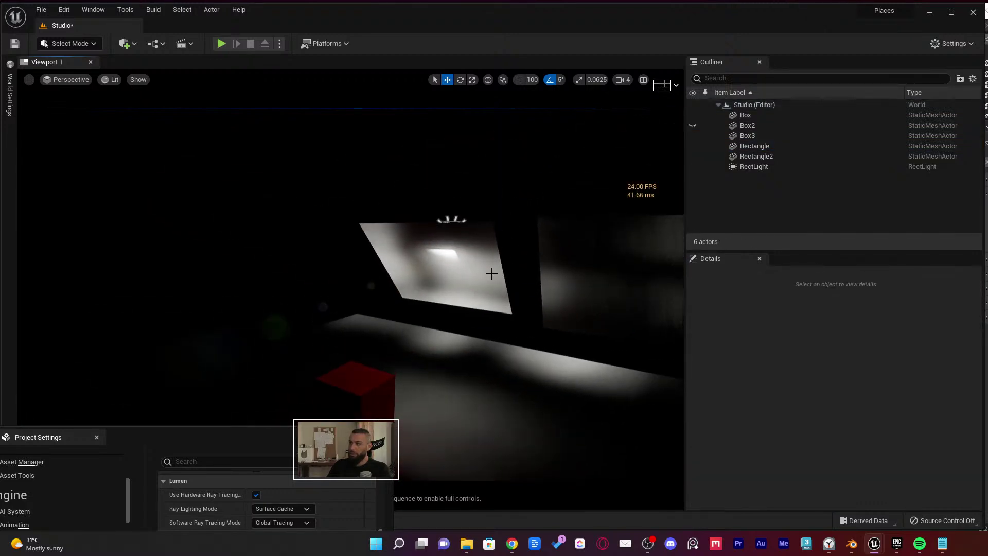
# Select Box3 and browse to its source asset with Ctrl+B
pyautogui.click(444, 277)
pyautogui.click(597, 288)
pyautogui.keyDown('ctrl'); pyautogui.click(445, 286); pyautogui.keyUp('ctrl')
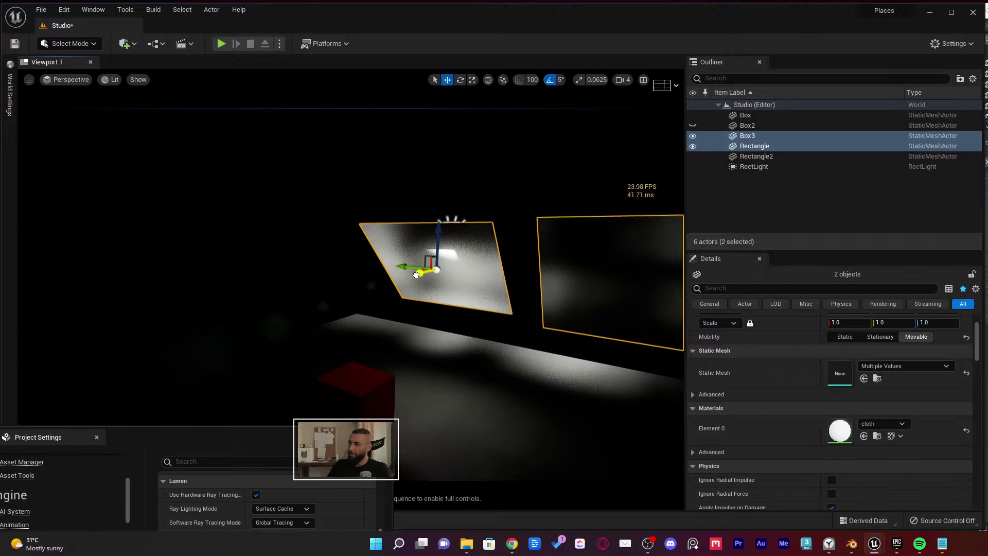
pyautogui.press('Escape')
pyautogui.moveTo(416, 274); pyautogui.dragTo(468, 197, button='right')
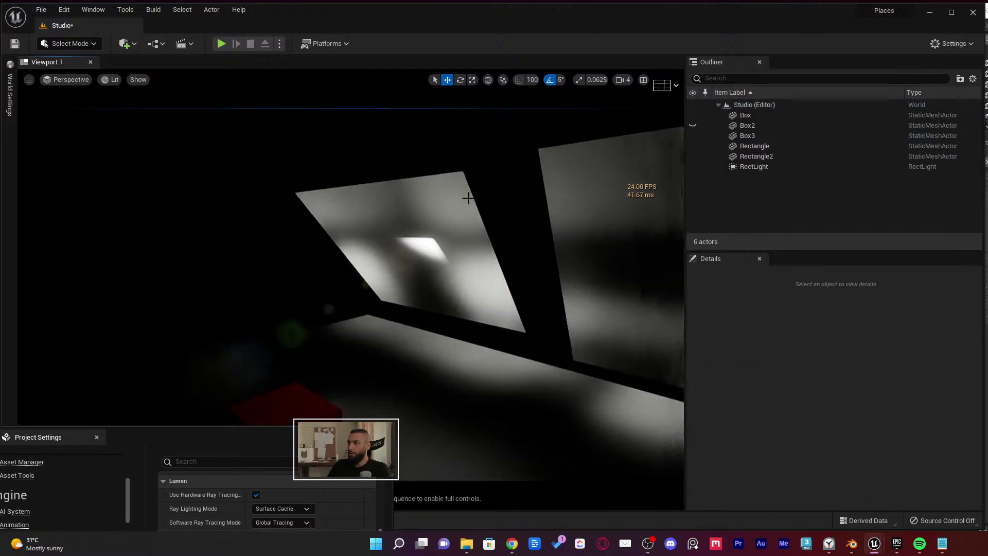
pyautogui.click(420, 246)
pyautogui.hotkey('ctrl', 'b')
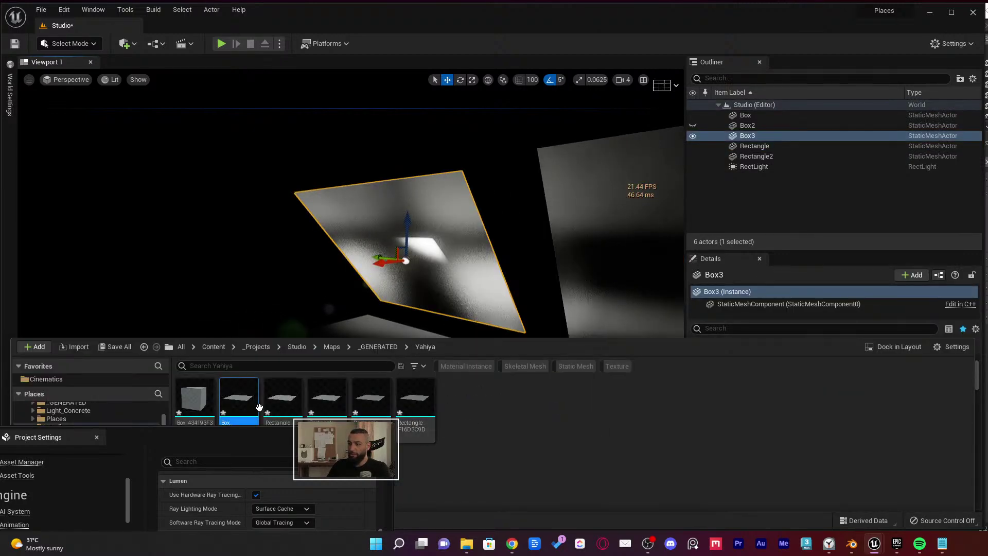
pyautogui.click(59, 453)
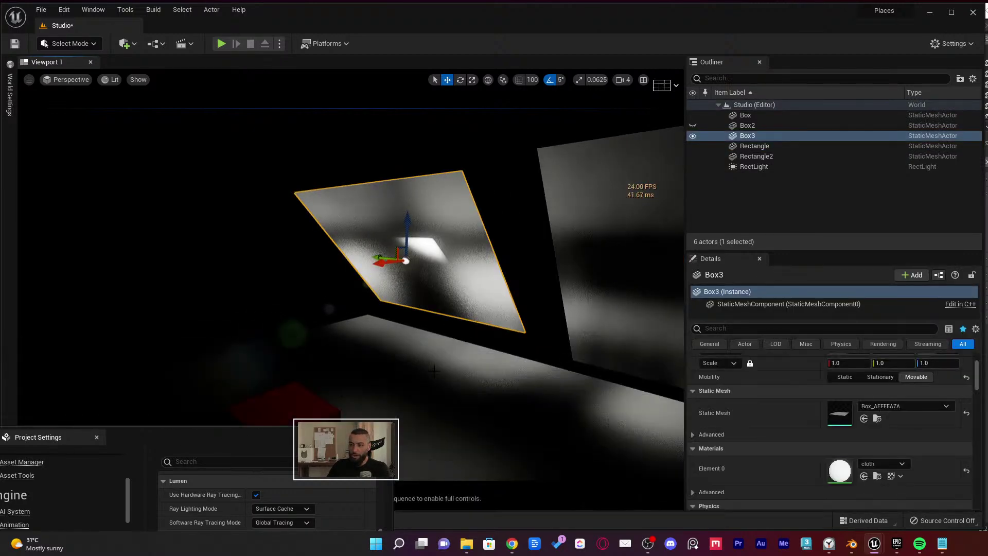
# Open the cloth material, switch its shading model to Cloth, and save it
pyautogui.doubleClick(838, 472)
pyautogui.scroll(-2, 458, 297)
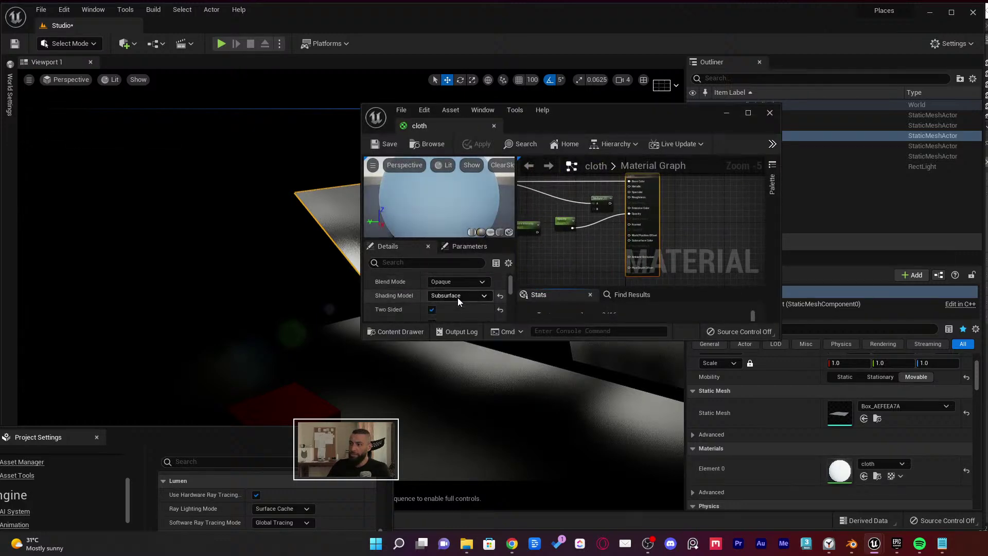
pyautogui.click(452, 295)
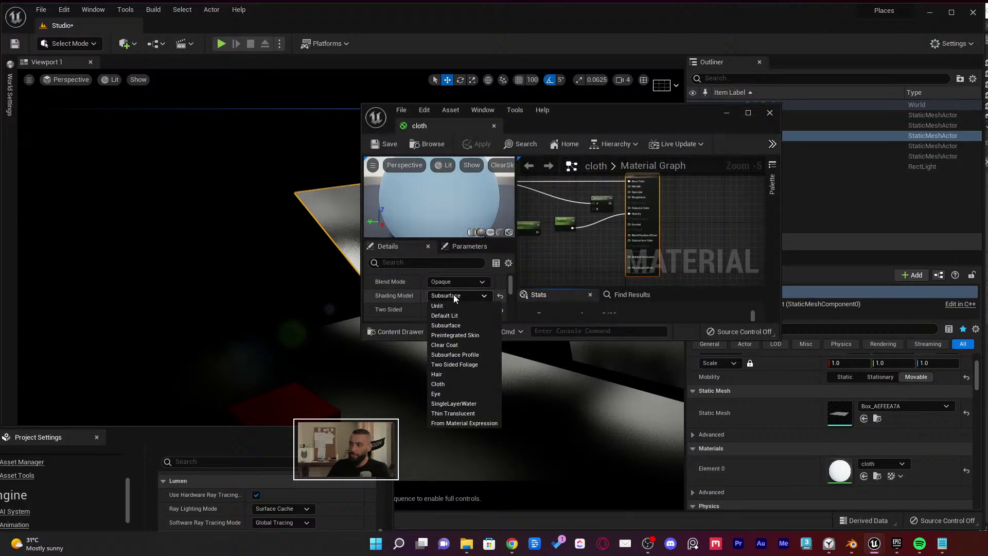
pyautogui.click(452, 294)
pyautogui.moveTo(590, 125); pyautogui.dragTo(760, 145)
pyautogui.click(615, 300)
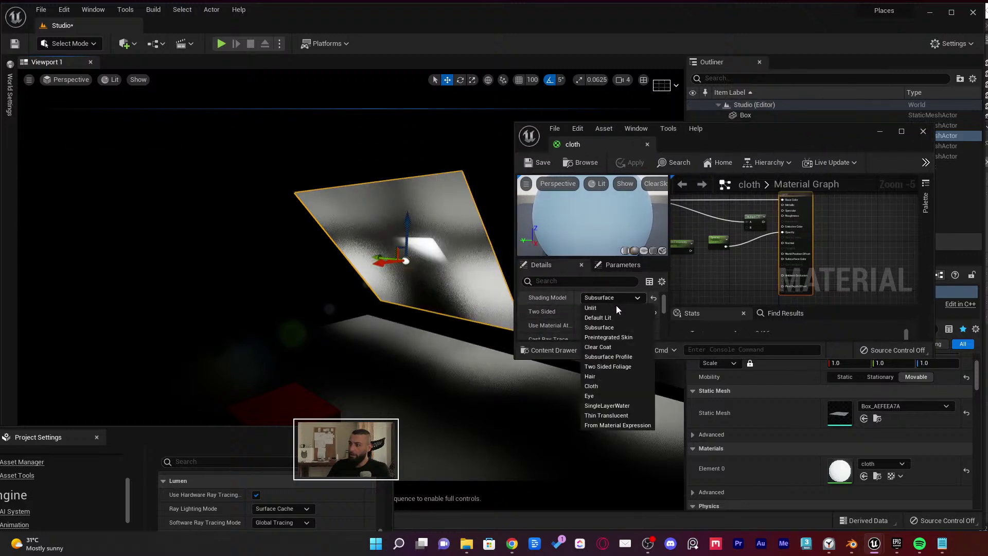
pyautogui.click(618, 387)
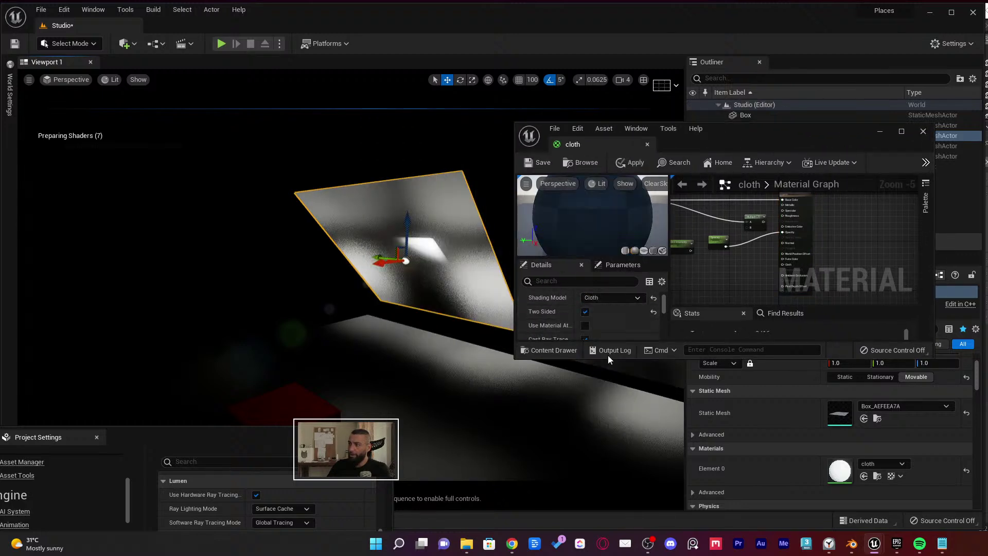
pyautogui.click(533, 169)
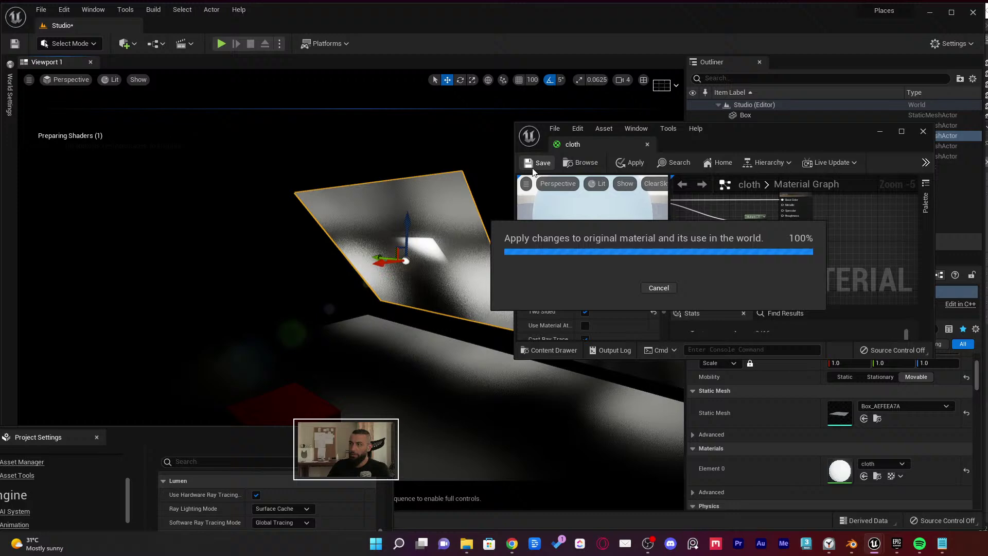
# Orbit the view and reselect both planes with Ctrl+Z
pyautogui.moveTo(465, 214)
pyautogui.mouseDown(button='right')
pyautogui.moveTo(507, 211)
pyautogui.moveTo(452, 216)
pyautogui.moveTo(475, 215)
pyautogui.moveTo(458, 222)
pyautogui.mouseUp(button='right')
pyautogui.click(465, 219)
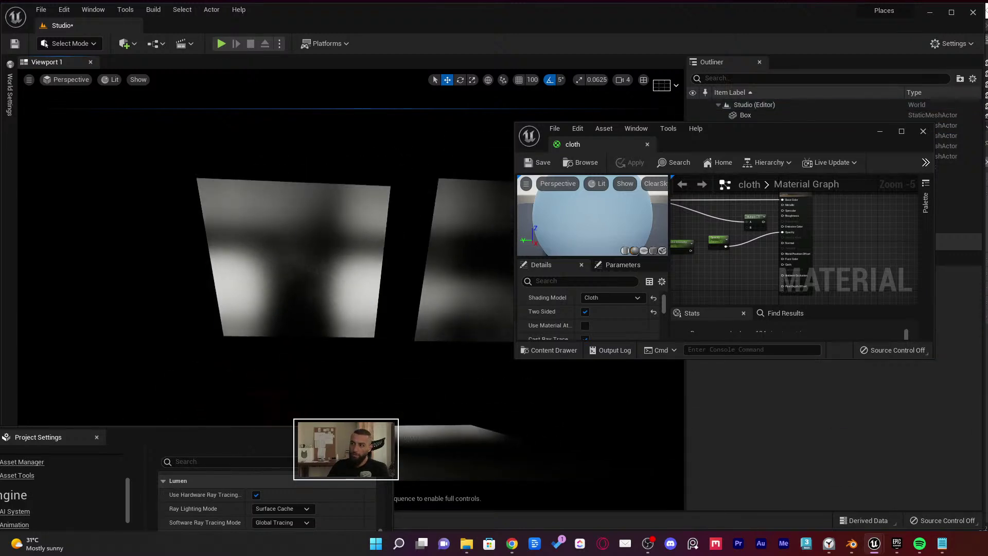
pyautogui.hotkey('ctrl', 'z')
# Move both planes left along Y, then set the cloth shading model to Subsurface and save
pyautogui.moveTo(462, 268); pyautogui.dragTo(208, 261)
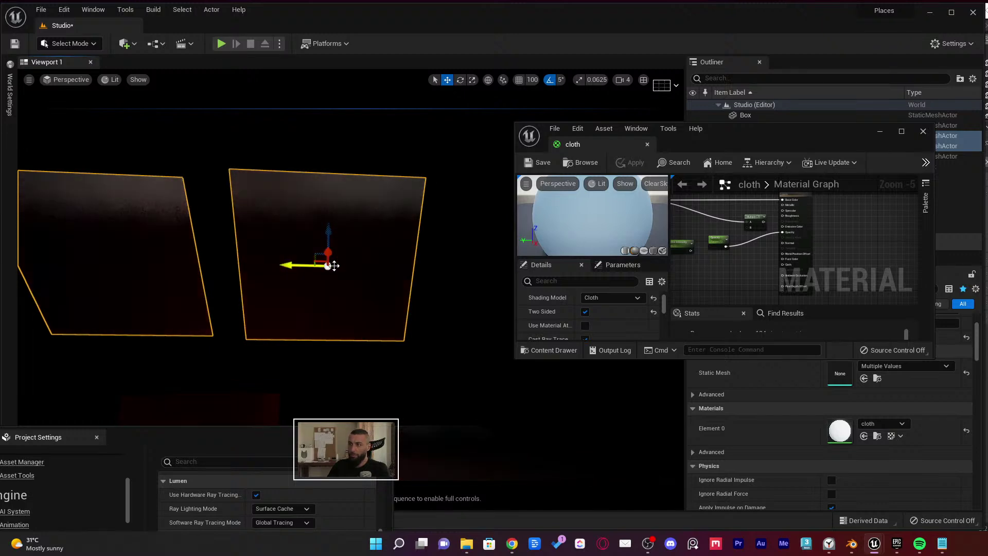
pyautogui.press('Escape')
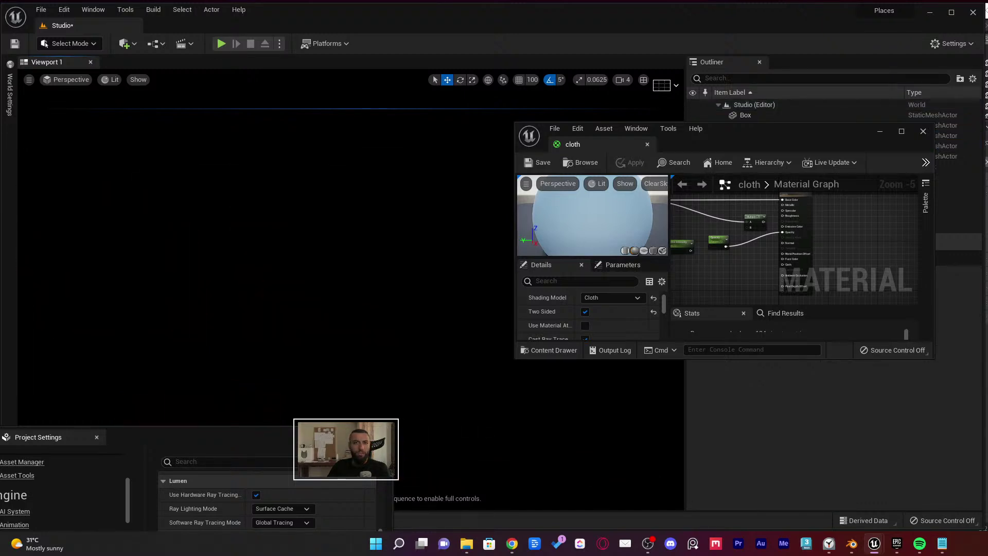
pyautogui.click(618, 298)
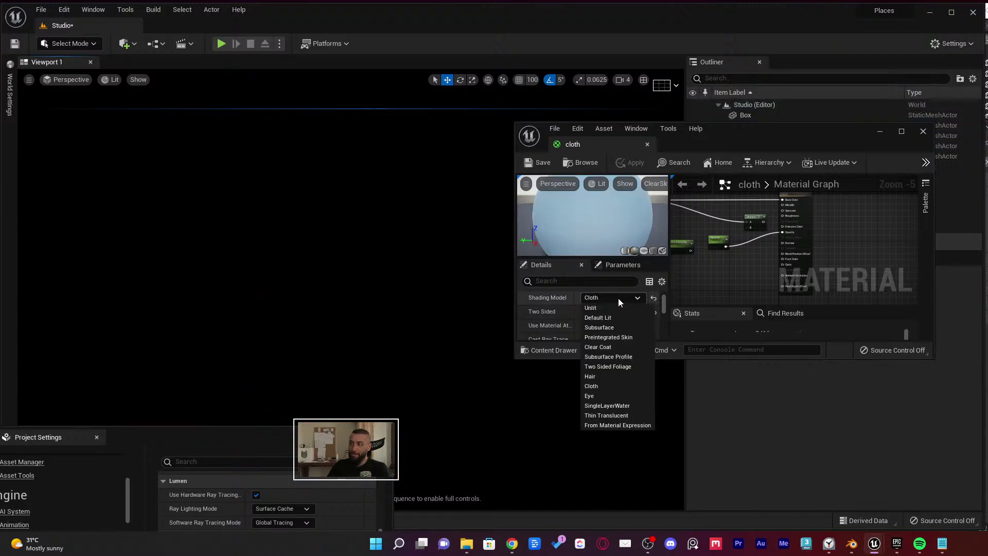
pyautogui.click(599, 322)
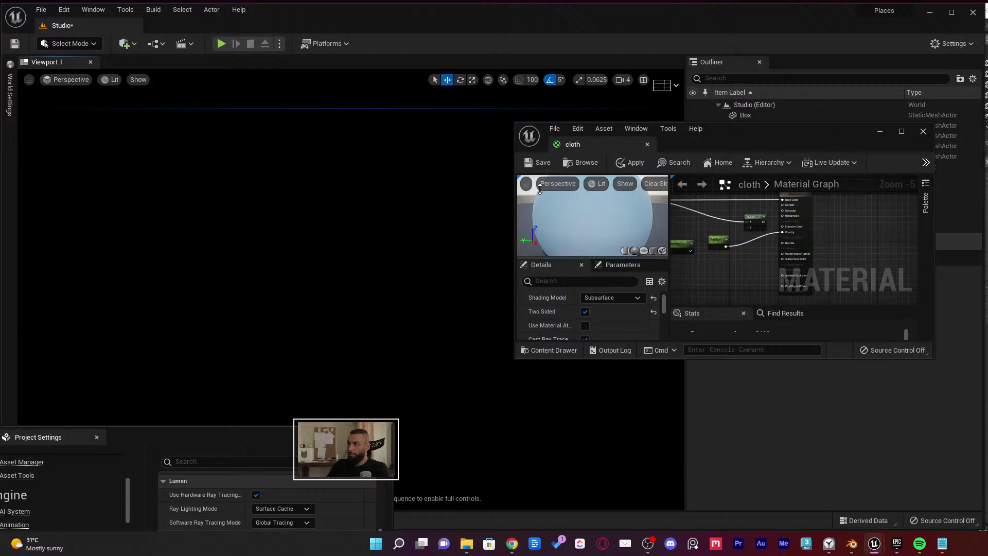
pyautogui.click(539, 163)
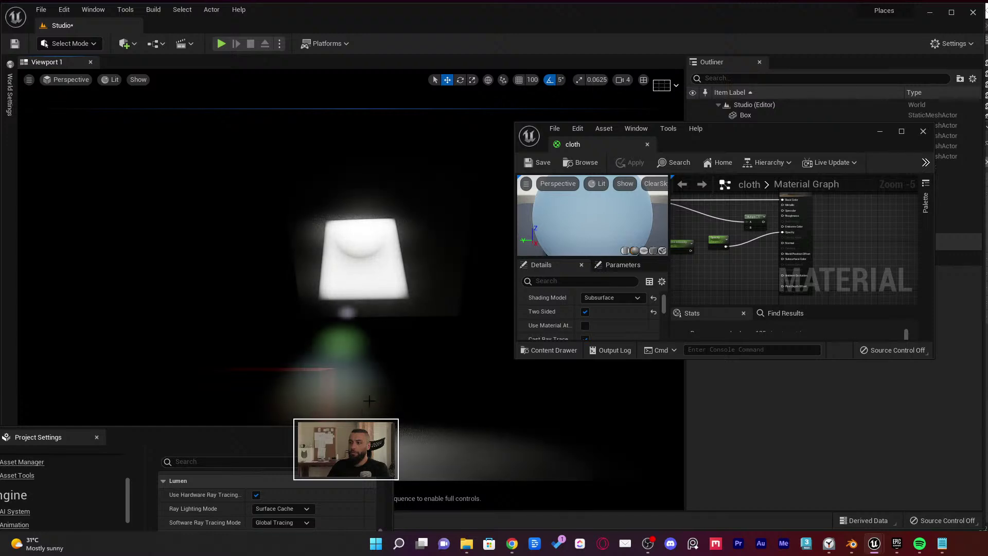
pyautogui.moveTo(391, 355); pyautogui.dragTo(425, 271, button='right')
pyautogui.click(425, 271)
pyautogui.hotkey('alt', '3')
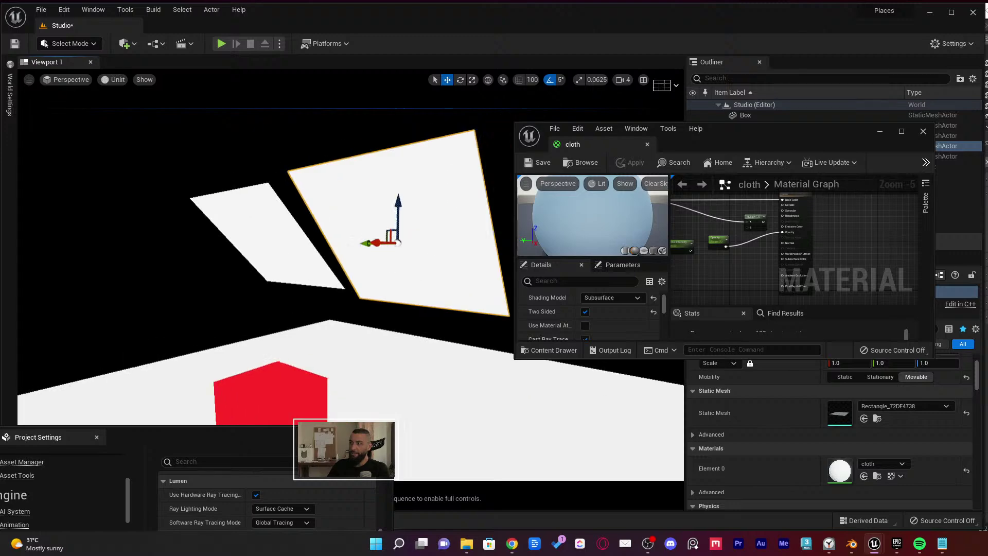
pyautogui.press('f')
pyautogui.hotkey('alt', '4')
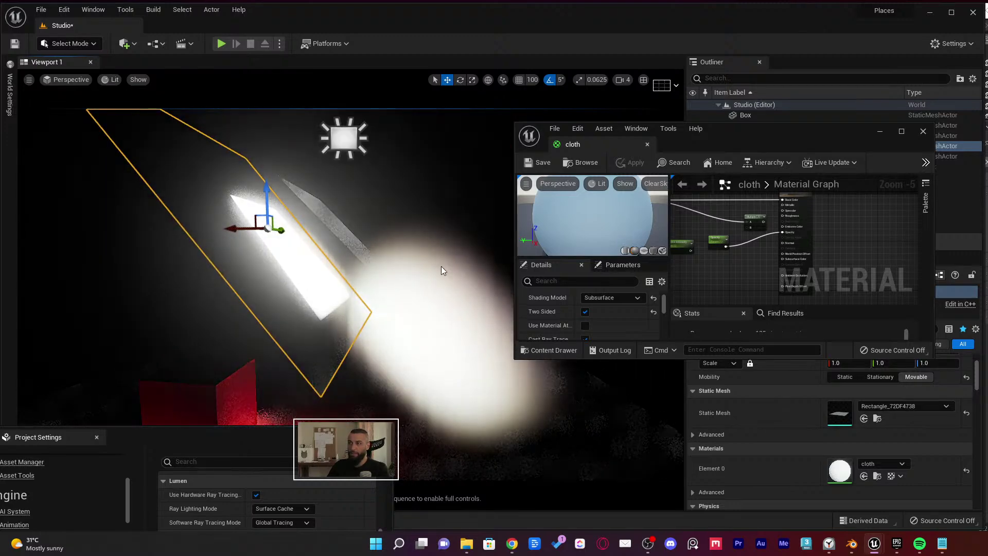
pyautogui.keyDown('alt'); pyautogui.moveTo(425, 267); pyautogui.dragTo(383, 262); pyautogui.keyUp('alt')
pyautogui.click(372, 177)
pyautogui.click(337, 214)
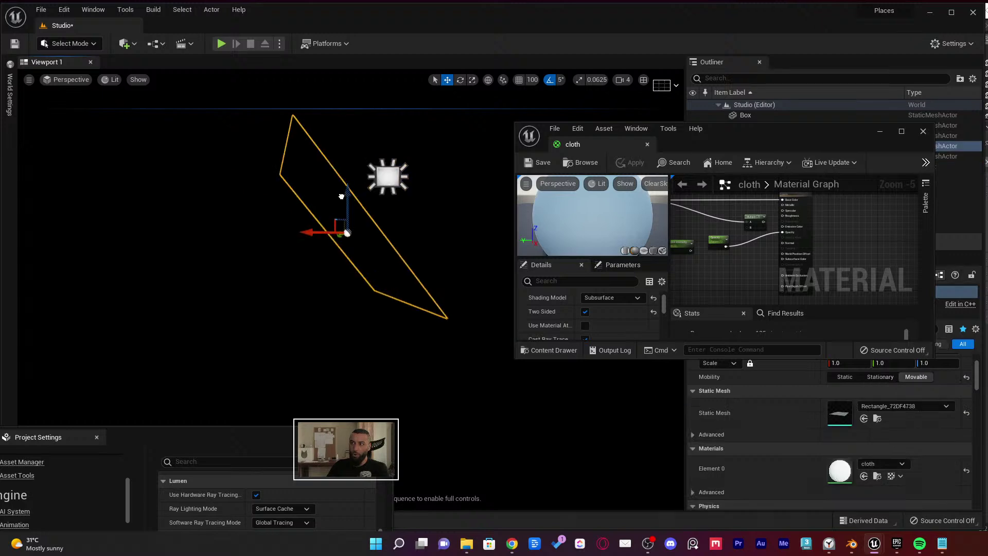
pyautogui.keyDown('alt'); pyautogui.moveTo(337, 214); pyautogui.dragTo(373, 215); pyautogui.keyUp('alt')
pyautogui.keyDown('ctrl'); pyautogui.click(308, 247); pyautogui.keyUp('ctrl')
pyautogui.keyDown('alt'); pyautogui.moveTo(271, 246); pyautogui.dragTo(346, 265); pyautogui.keyUp('alt')
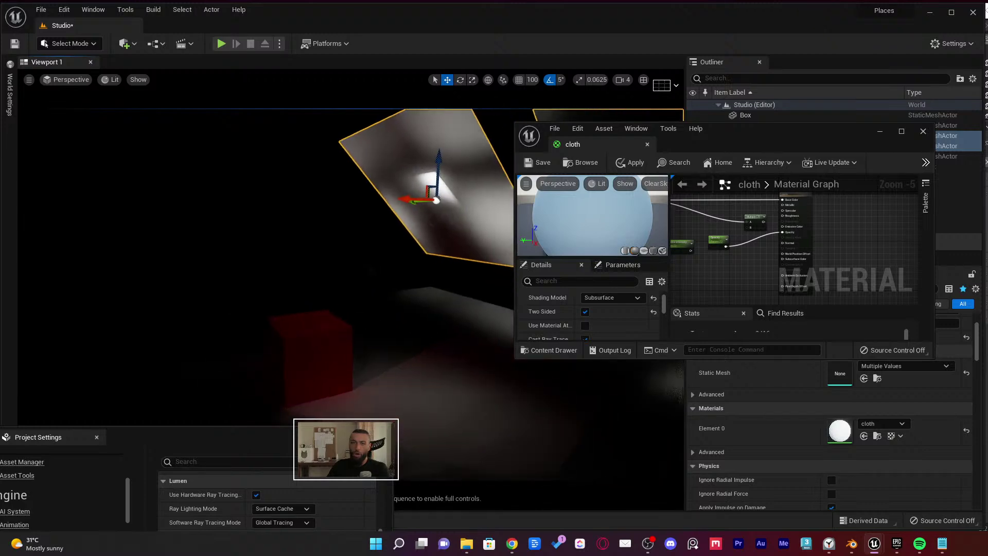
pyautogui.press('Escape')
pyautogui.moveTo(309, 257); pyautogui.dragTo(350, 257, button='right')
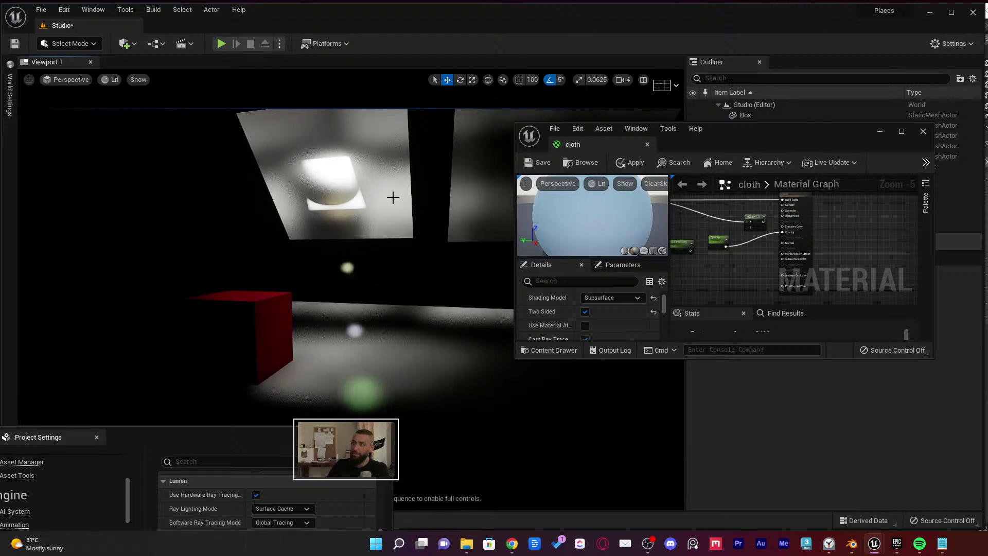
# Resize the cloth material editor, then close it choosing No to applying changes
pyautogui.scroll(3, 770, 239)
pyautogui.moveTo(720, 145); pyautogui.dragTo(717, 111)
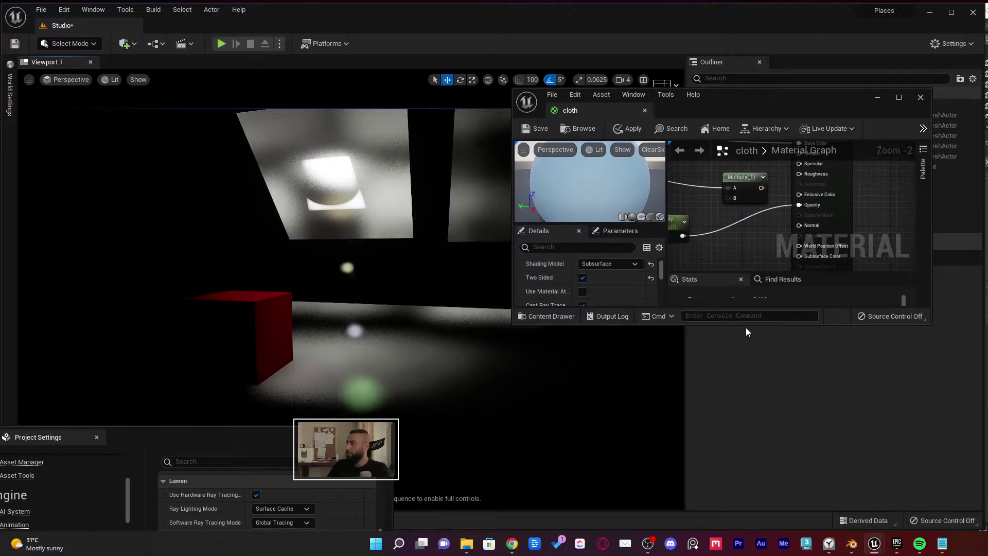
pyautogui.moveTo(735, 335); pyautogui.dragTo(736, 433)
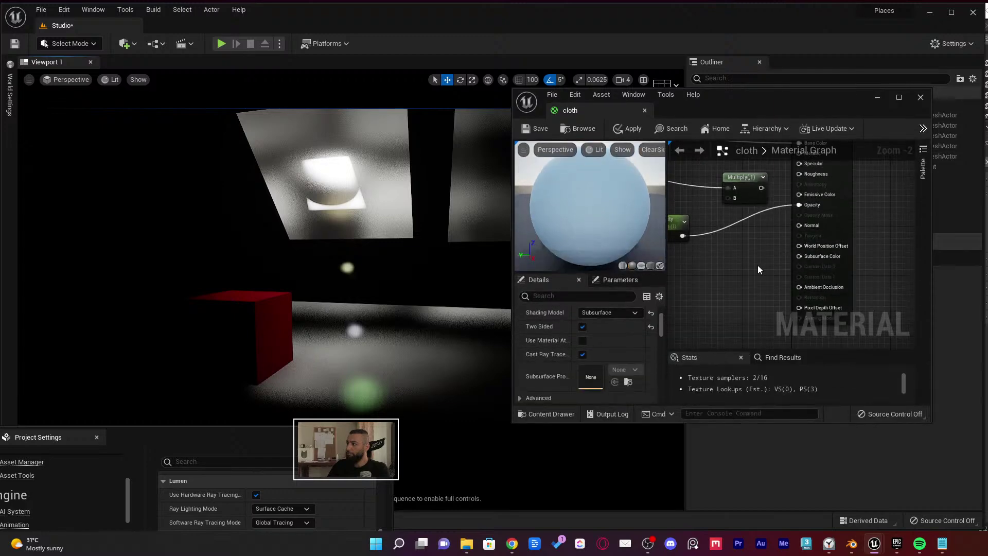
pyautogui.moveTo(758, 265); pyautogui.dragTo(806, 291, button='right')
pyautogui.middleClick(581, 113)
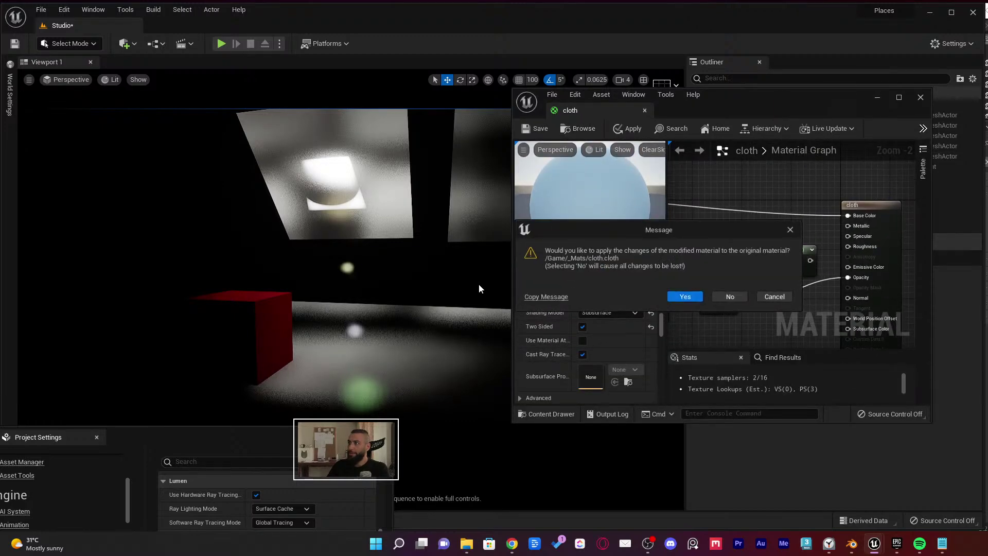
pyautogui.click(728, 296)
pyautogui.moveTo(467, 279); pyautogui.dragTo(437, 268, button='right')
# Open level_9 from _Projects > Places, saving the Studio level and its meshes first
pyautogui.hotkey('ctrl', 'space')
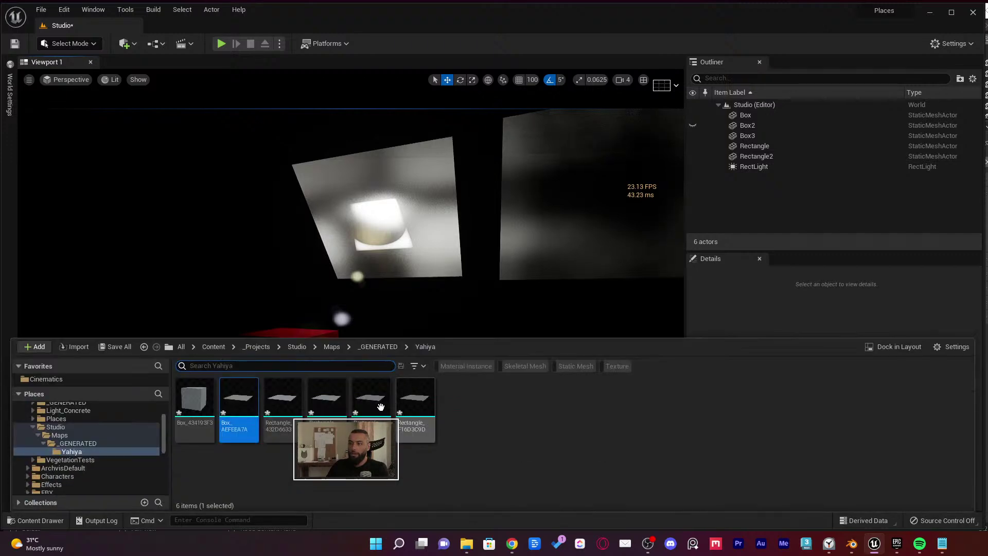
pyautogui.scroll(3, 93, 426)
pyautogui.click(61, 440)
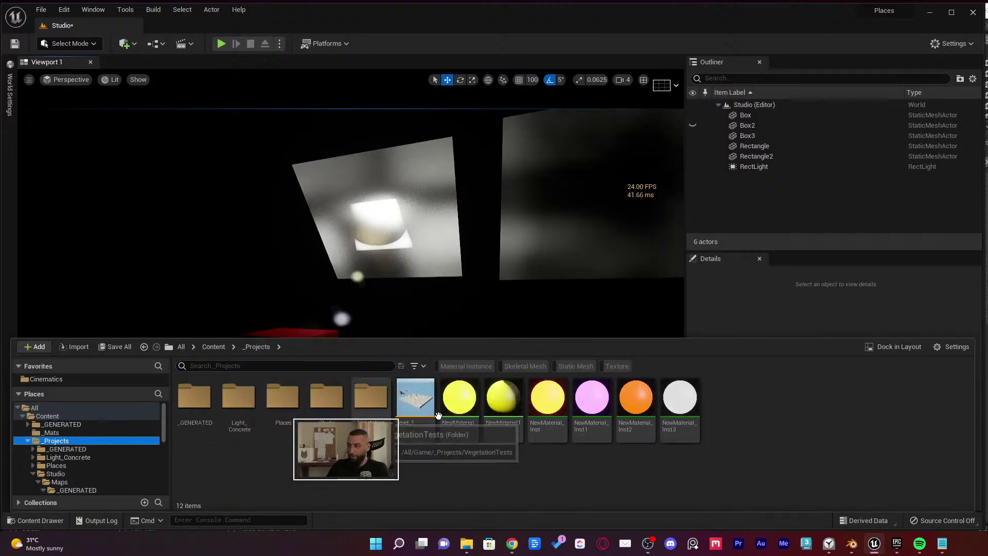
pyautogui.doubleClick(283, 396)
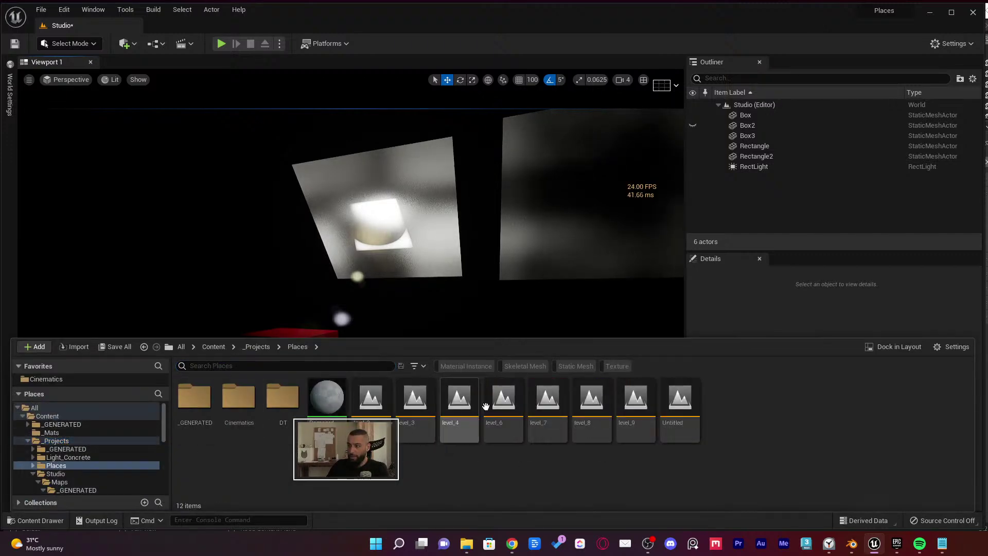
pyautogui.doubleClick(621, 393)
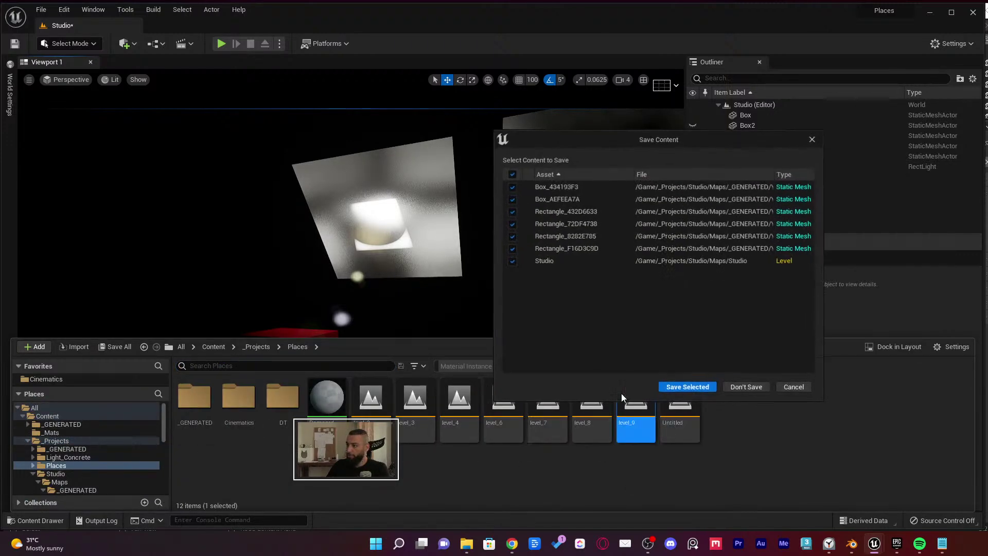
pyautogui.click(695, 390)
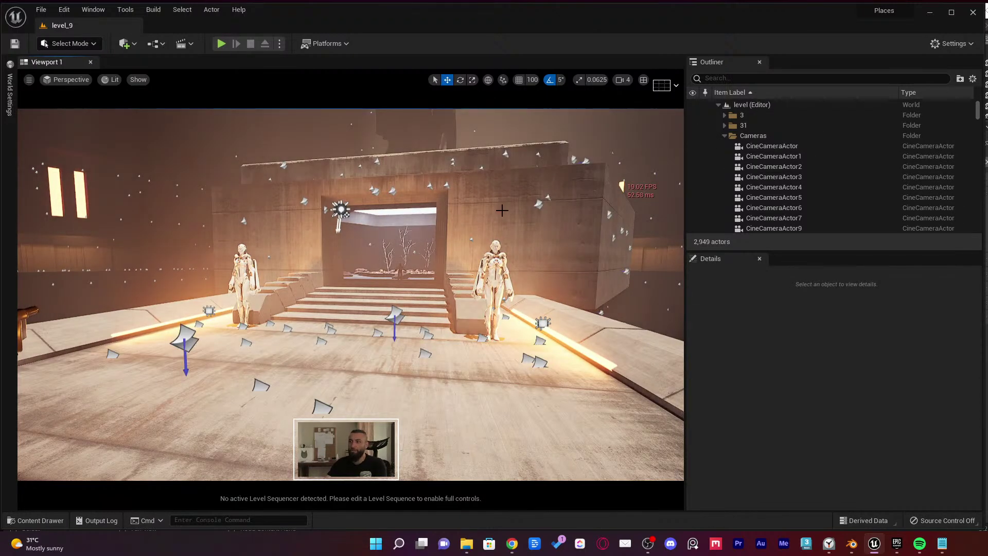
pyautogui.hotkey('ctrl', 's')
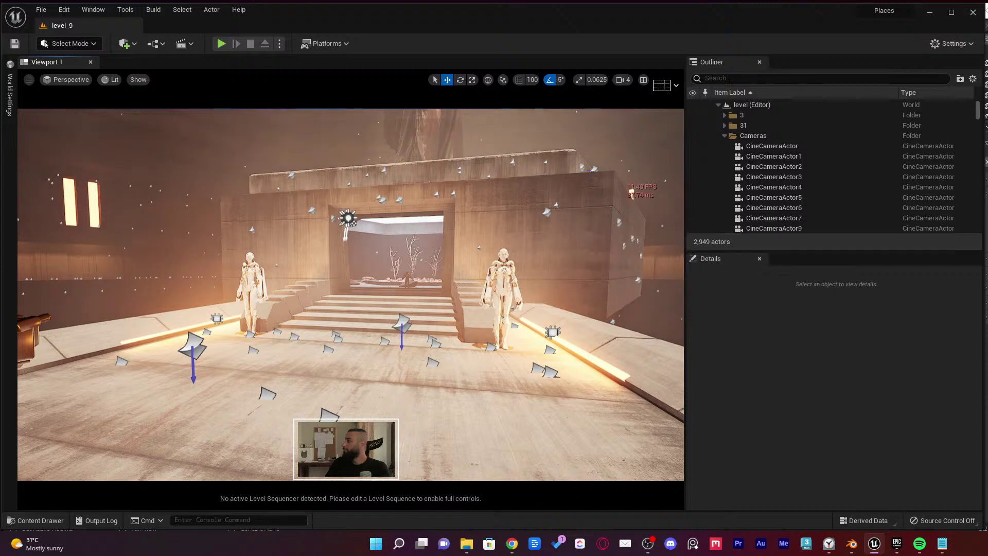
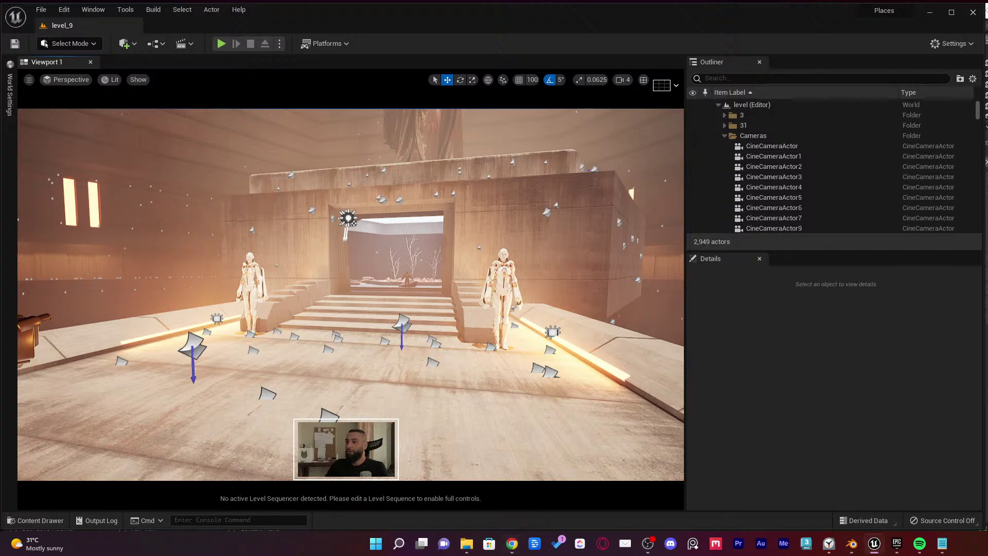
# Load the Studio level from Content > _Projects > Studio > Maps via the Content Drawer
pyautogui.moveTo(298, 185); pyautogui.dragTo(298, 206, button='right')
pyautogui.hotkey('ctrl', 'space')
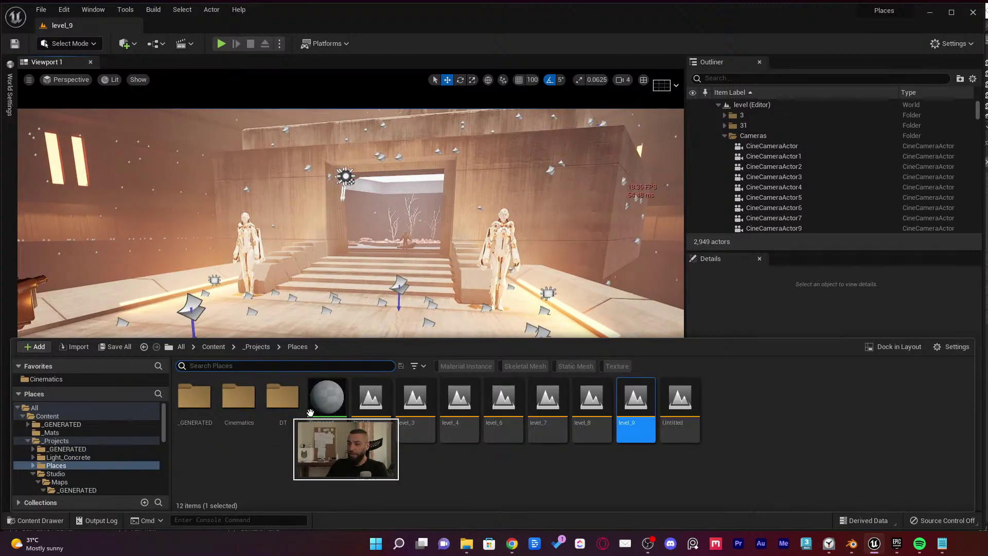
pyautogui.click(98, 415)
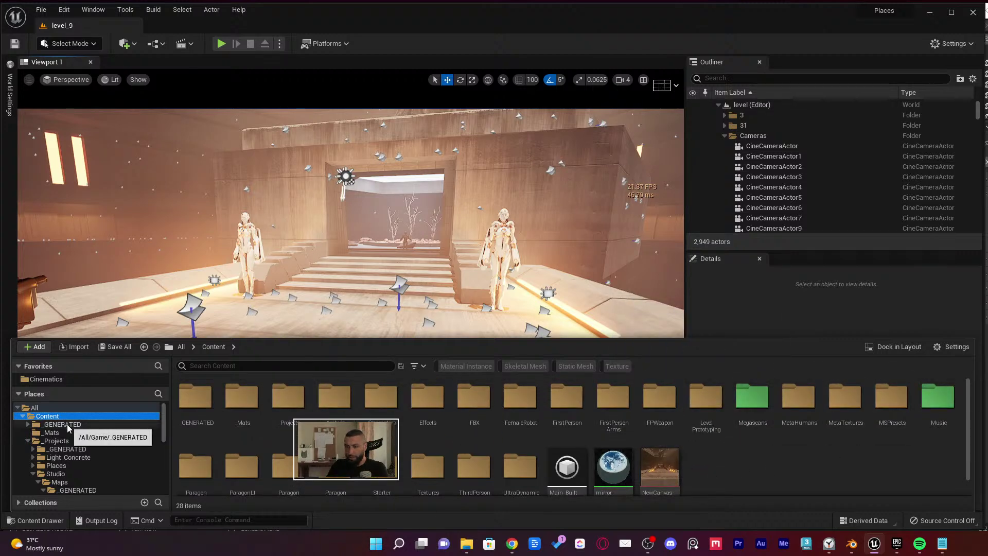
pyautogui.click(65, 479)
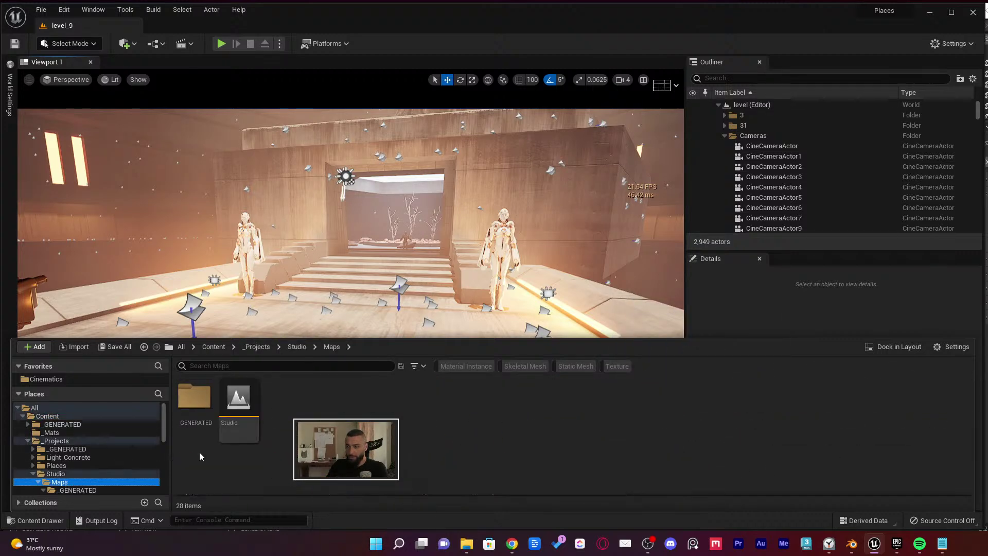
pyautogui.doubleClick(234, 414)
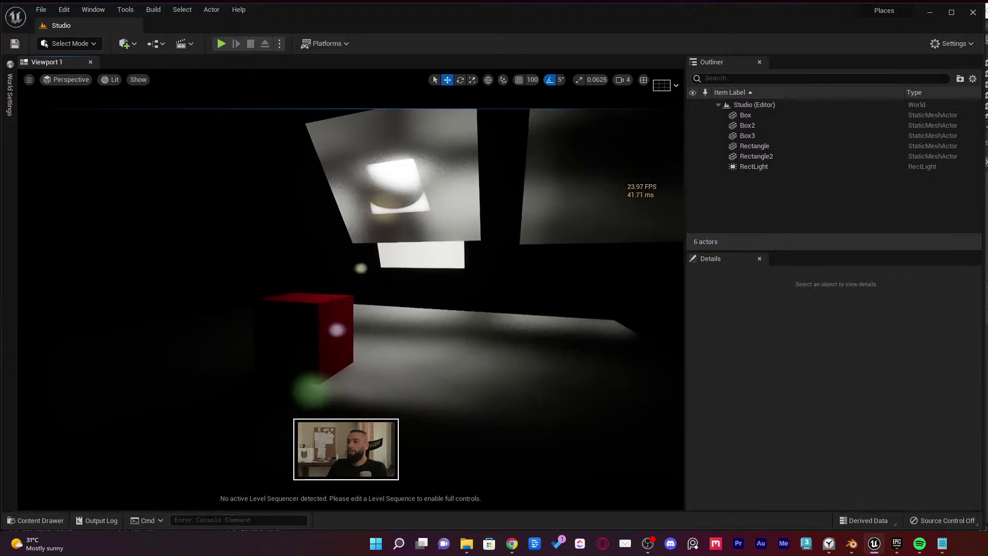
# Select the RectLight and raise its Intensity to 800 cd
pyautogui.scroll(3, 418, 221)
pyautogui.moveTo(419, 221); pyautogui.dragTo(314, 277, button='right')
pyautogui.click(379, 232)
pyautogui.click(376, 240)
pyautogui.scroll(2, 877, 435)
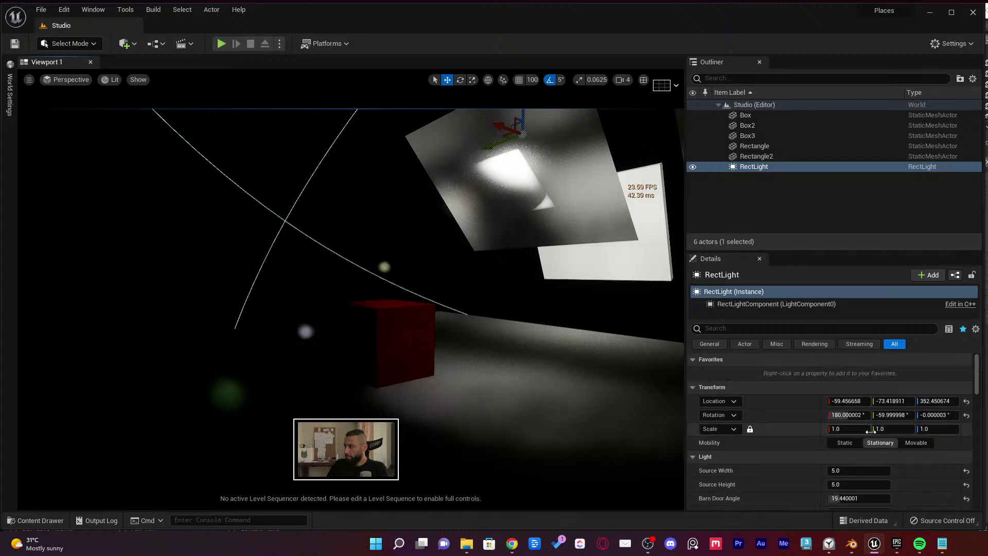
pyautogui.scroll(-5, 877, 435)
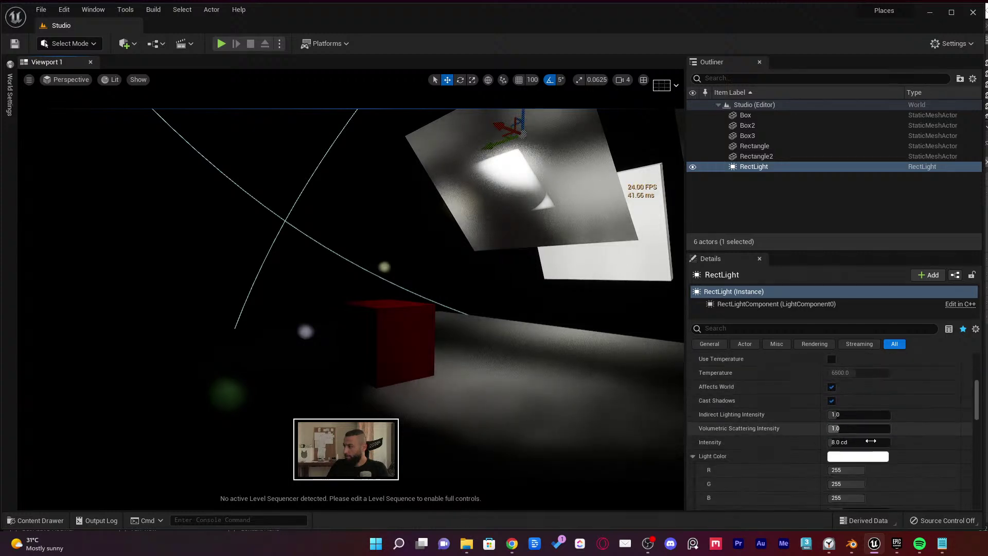
pyautogui.click(858, 442)
pyautogui.write('80')
pyautogui.press('Return')
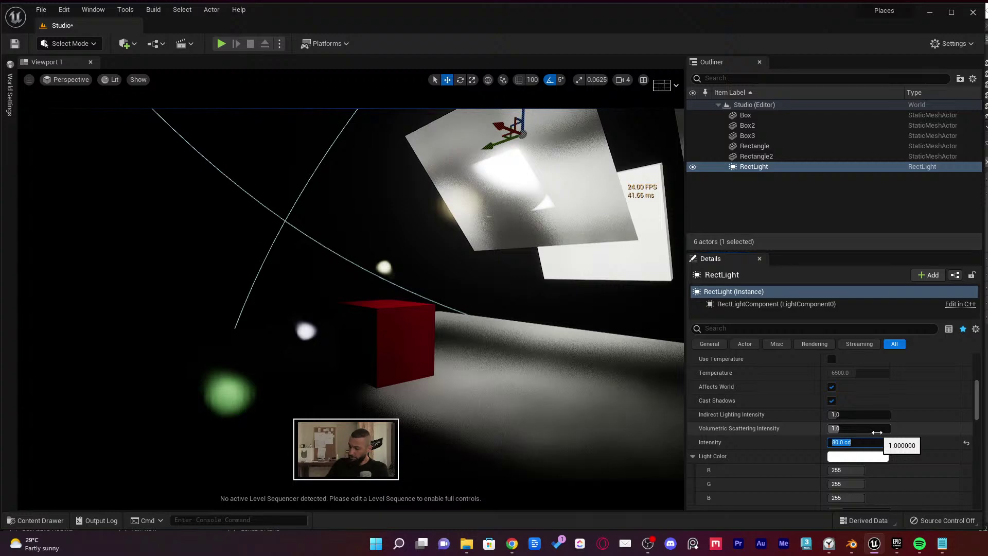
pyautogui.write('800')
pyautogui.press('Return')
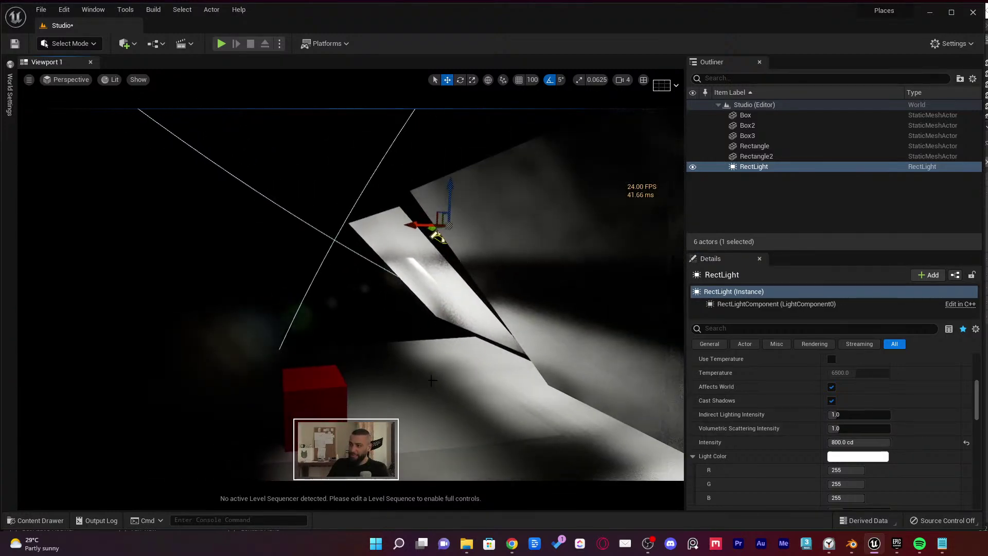
# Select the Box3 and Rectangle panels and slide them both left along the green axis
pyautogui.moveTo(494, 230); pyautogui.dragTo(494, 229, button='right')
pyautogui.click(589, 233)
pyautogui.click(441, 238)
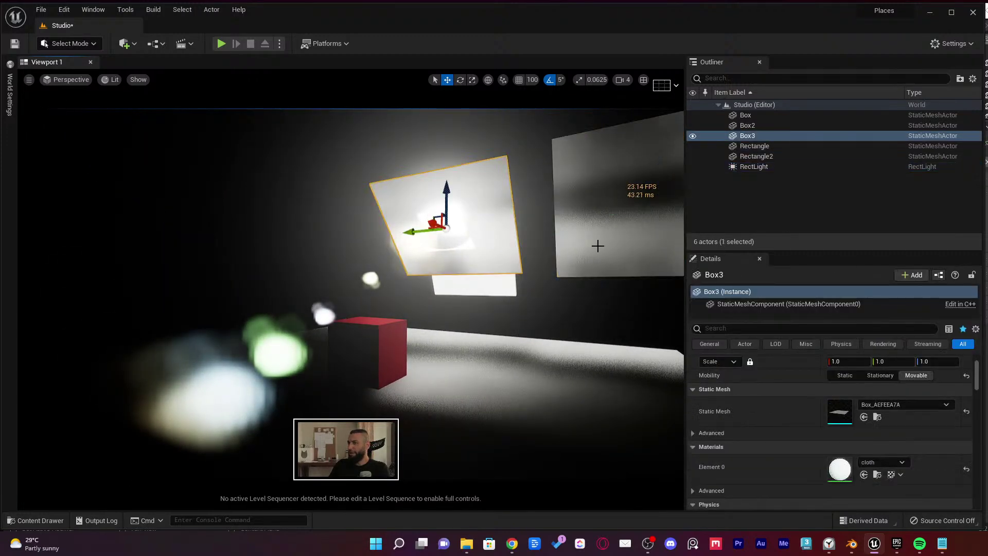
pyautogui.keyDown('ctrl'); pyautogui.click(599, 241); pyautogui.keyUp('ctrl')
pyautogui.moveTo(613, 220); pyautogui.dragTo(438, 264)
pyautogui.press('Escape')
pyautogui.moveTo(439, 264); pyautogui.dragTo(438, 264, button='right')
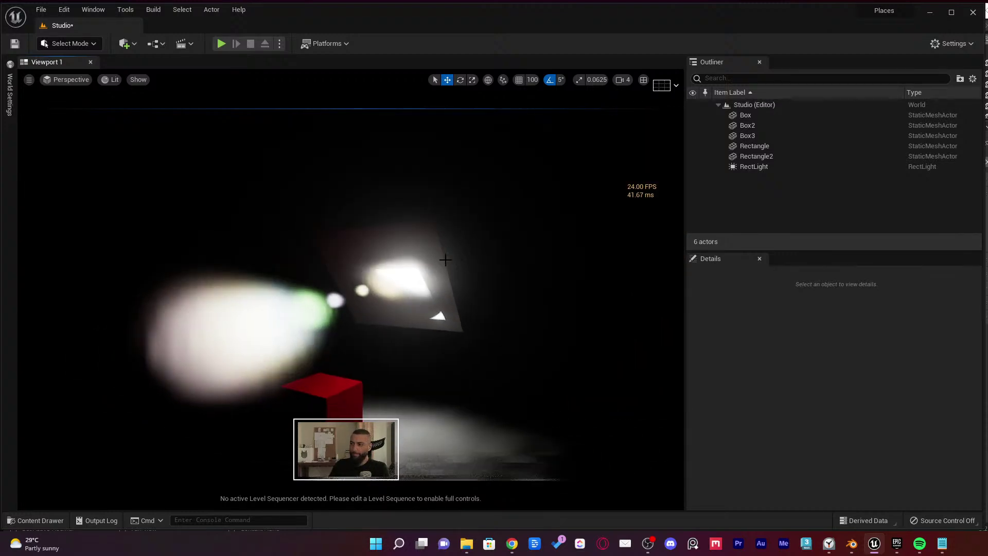
# Select the Rectangle and Box3 panels and fly around to view panels, cube and floor
pyautogui.click(438, 264)
pyautogui.keyDown('ctrl'); pyautogui.click(265, 273); pyautogui.keyUp('ctrl')
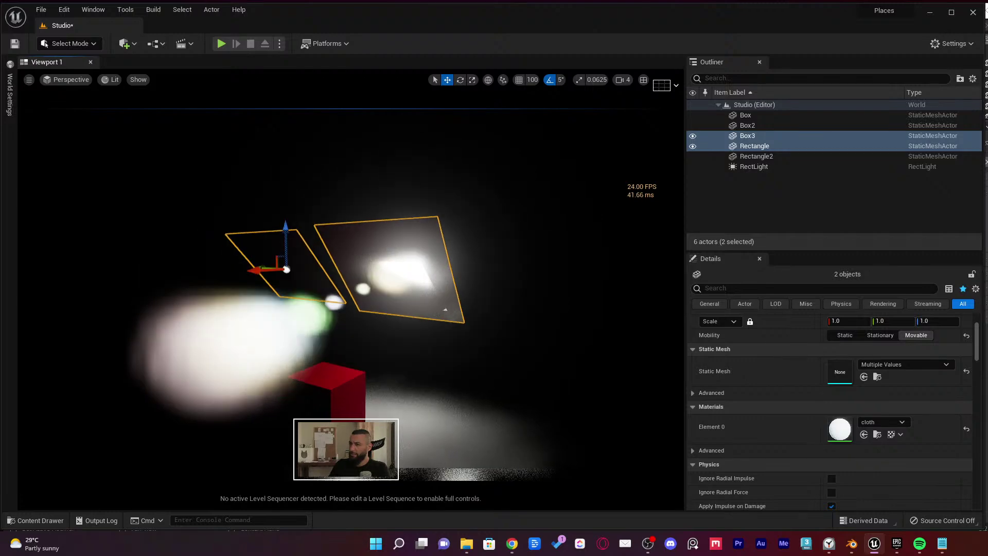
pyautogui.moveTo(264, 273); pyautogui.dragTo(414, 316, button='right')
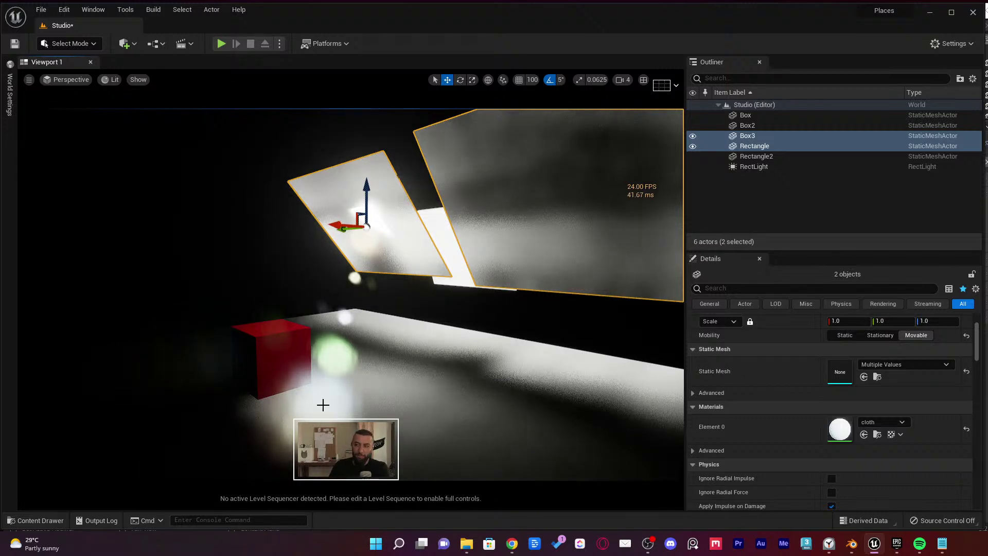
pyautogui.moveTo(392, 401); pyautogui.dragTo(392, 401, button='right')
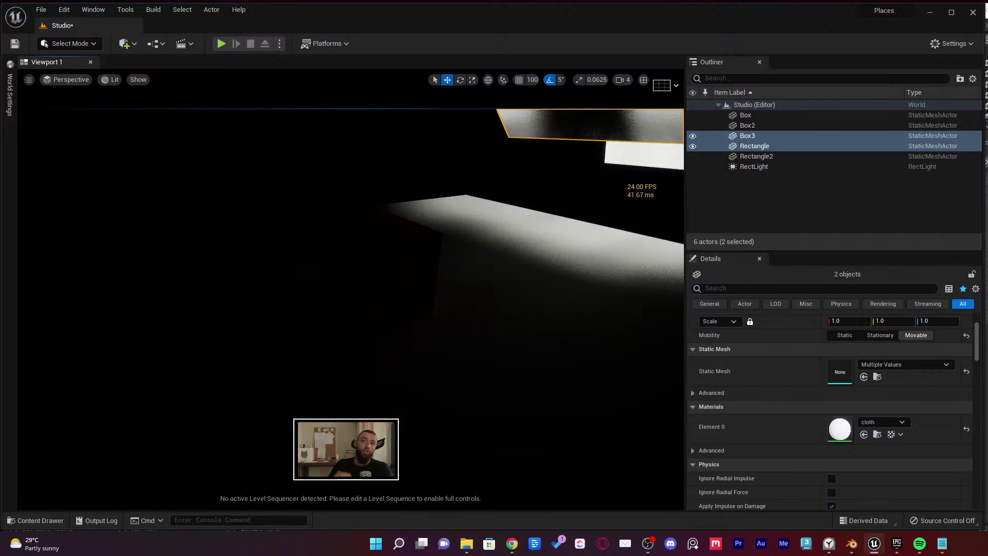
pyautogui.moveTo(392, 402); pyautogui.dragTo(392, 402, button='right')
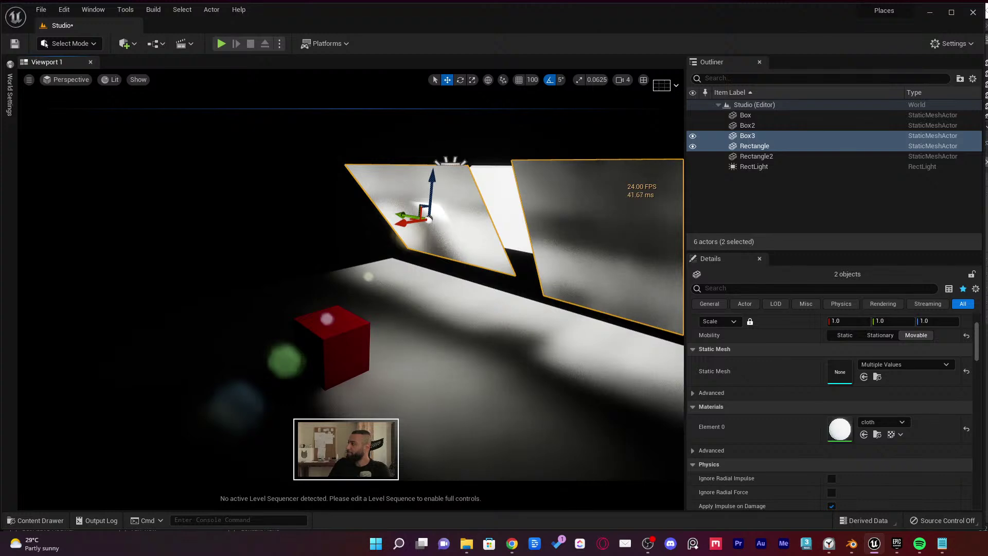
# Delete the Box3 panel alone, then select the rect light to inspect its Details
pyautogui.click(461, 211)
pyautogui.press('Delete')
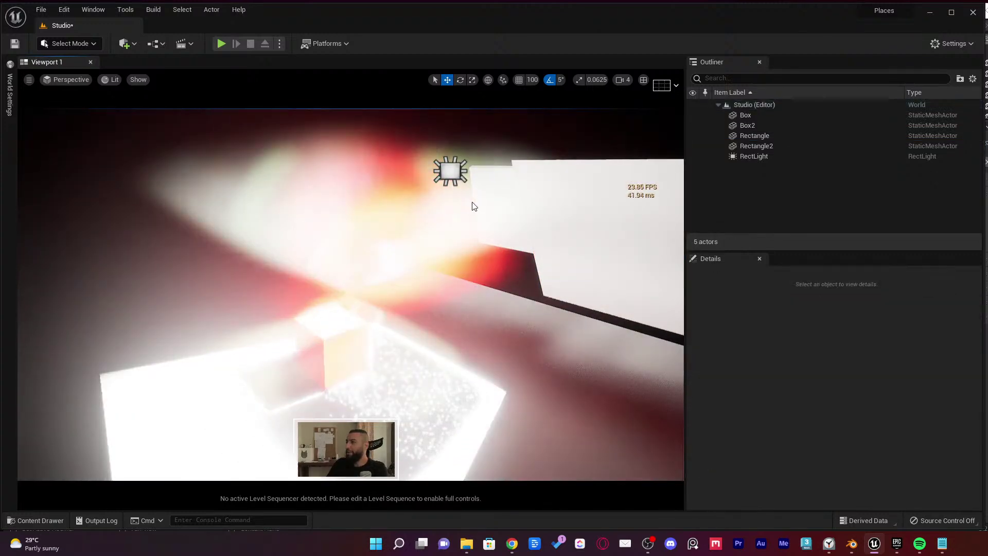
pyautogui.click(467, 181)
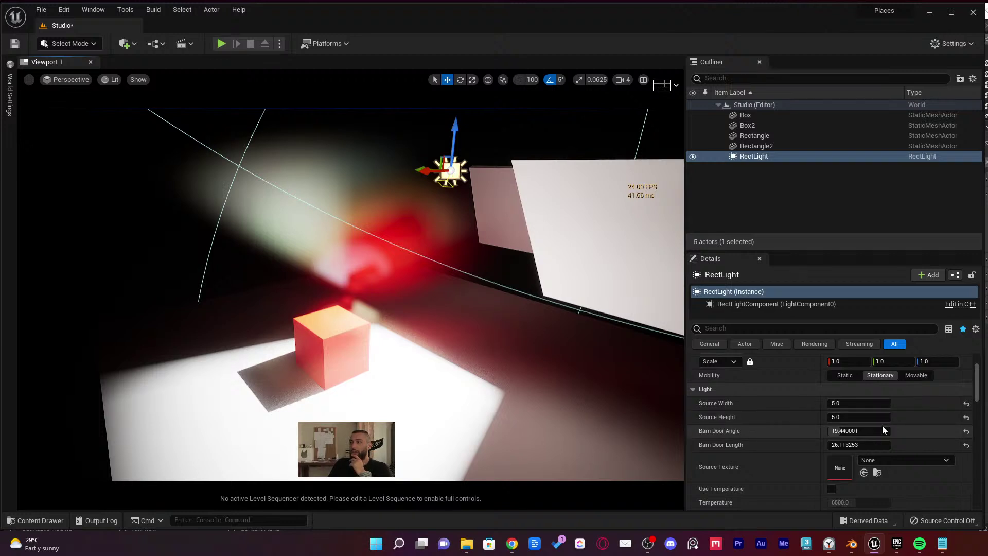
pyautogui.scroll(-2, 855, 435)
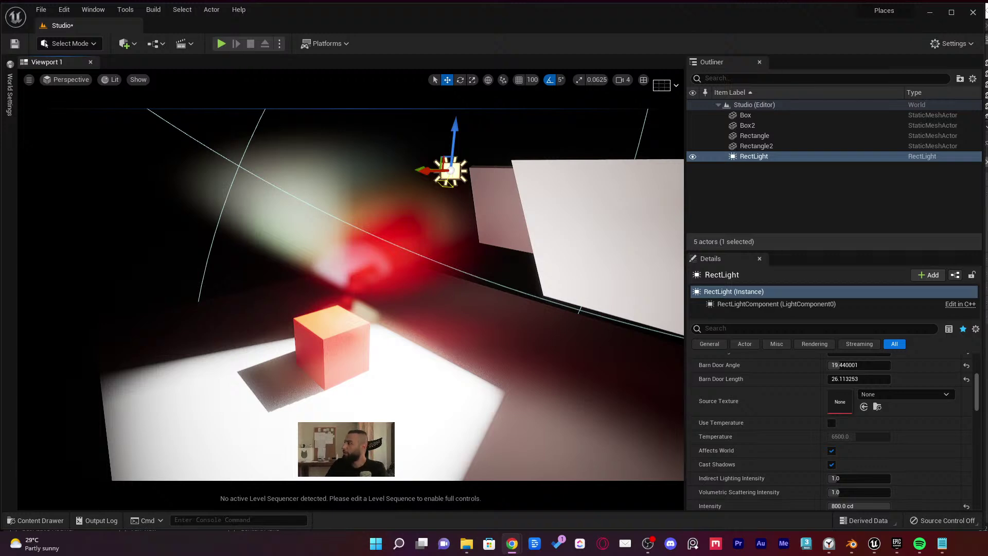
pyautogui.hotkey('alt', 'Tab')
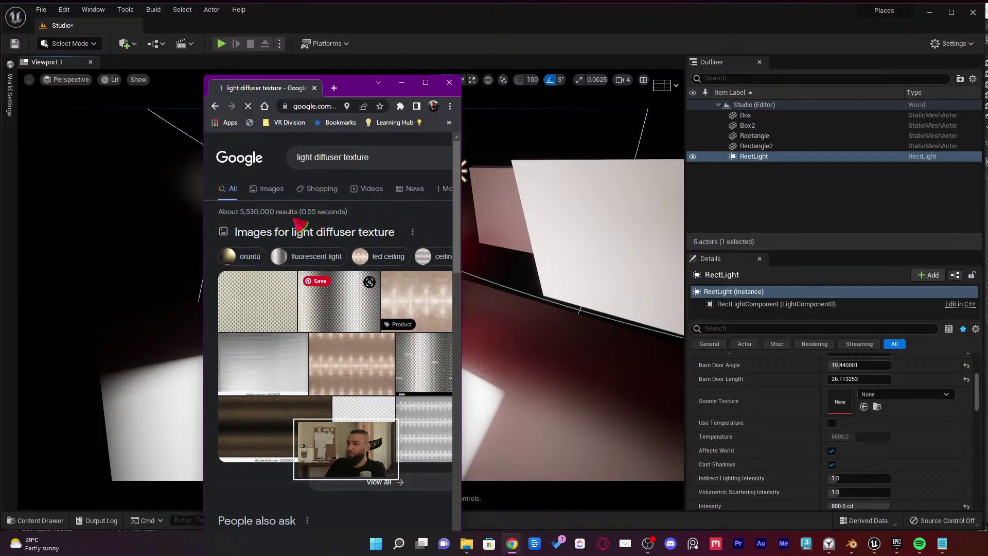
# Browse Google image results for light diffuser texture, preview a wavy grey diffuser, then minimize Chrome
pyautogui.click(269, 188)
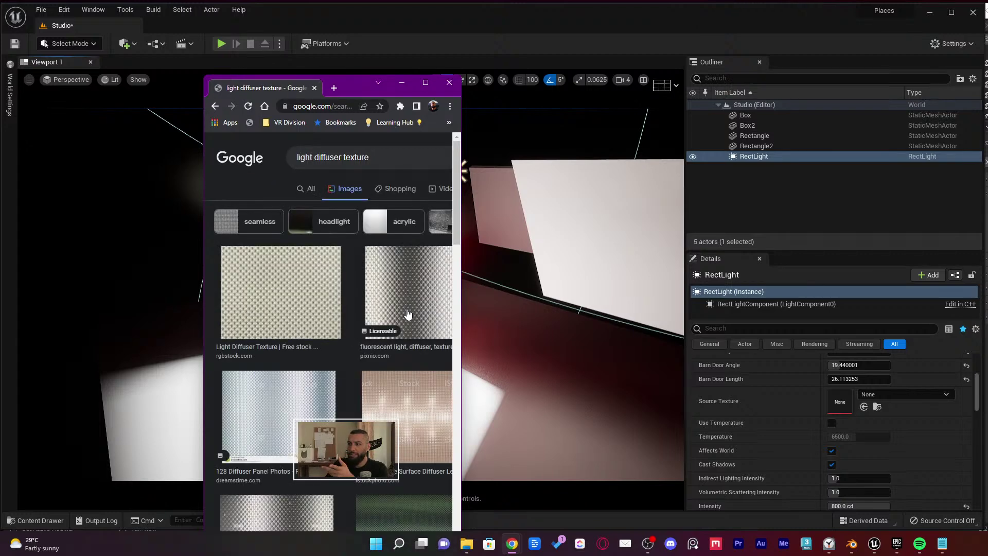
pyautogui.moveTo(460, 309); pyautogui.dragTo(651, 291)
pyautogui.scroll(-8, 564, 292)
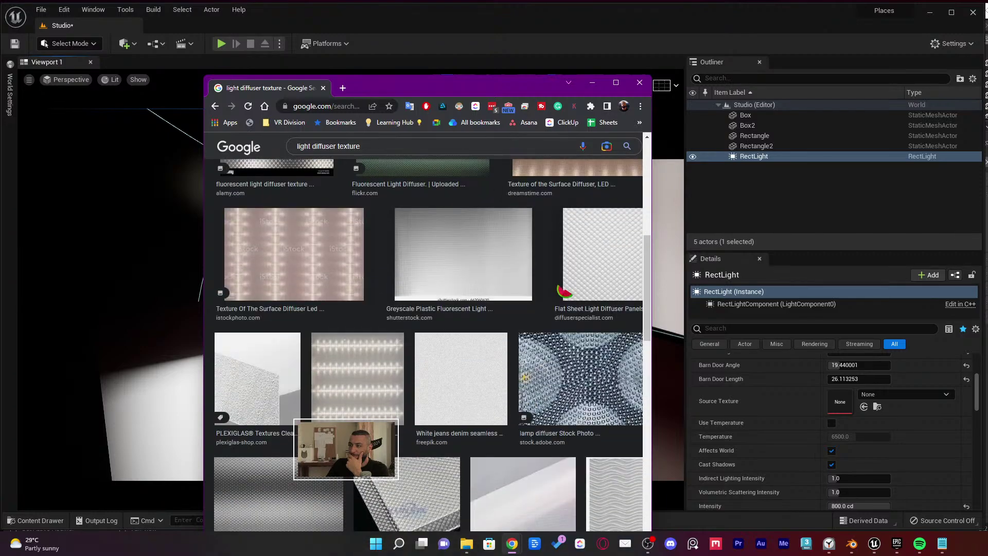
pyautogui.scroll(-7, 492, 342)
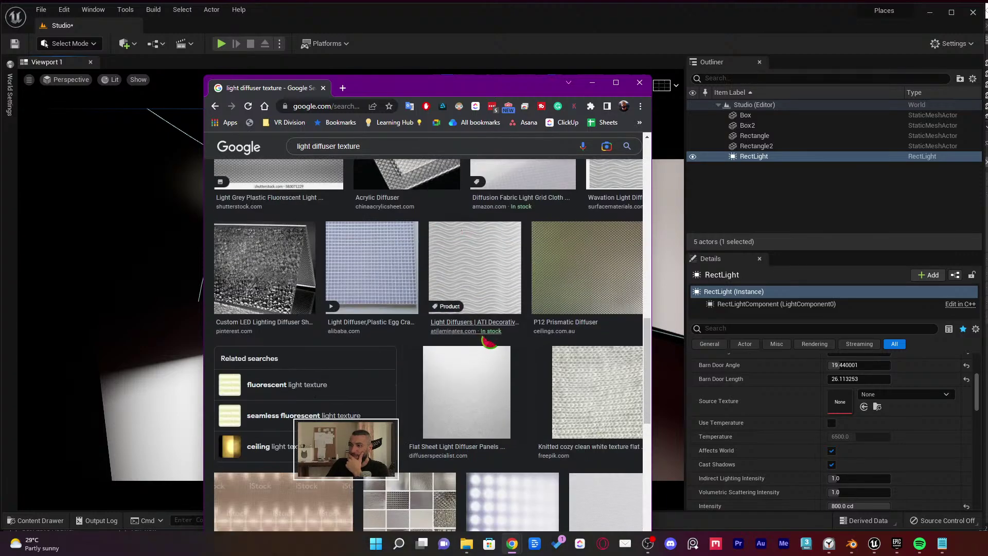
pyautogui.scroll(-4, 488, 340)
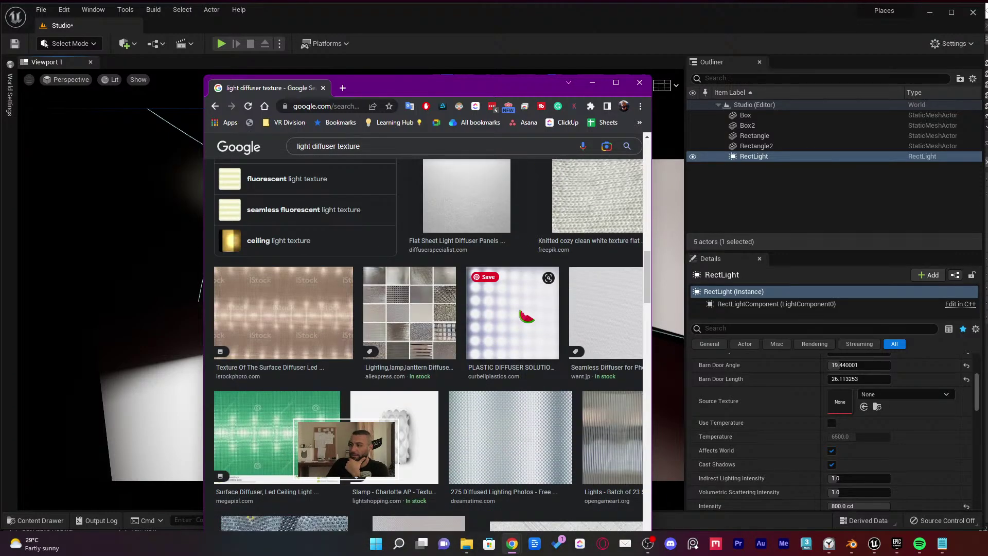
pyautogui.scroll(-10, 526, 316)
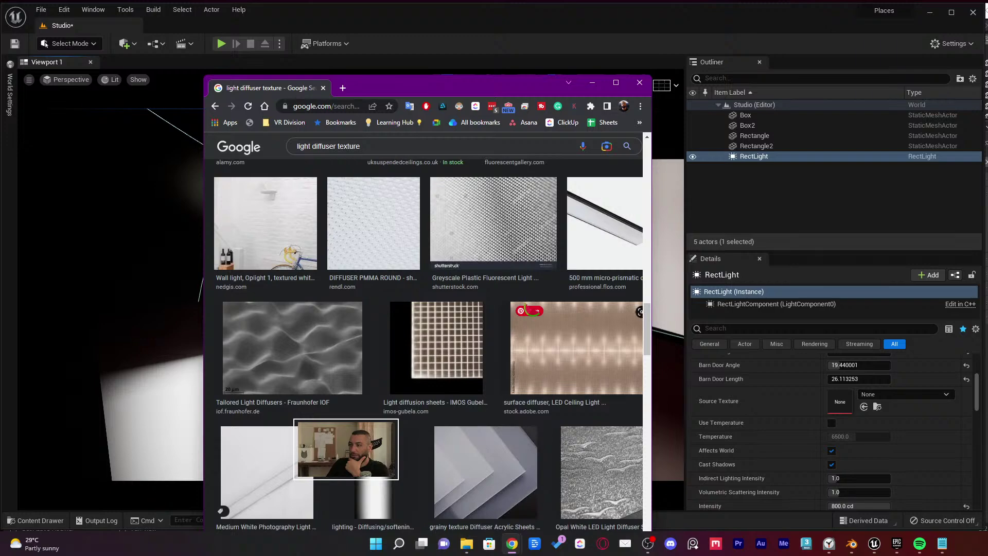
pyautogui.scroll(-4, 529, 308)
pyautogui.scroll(7, 525, 311)
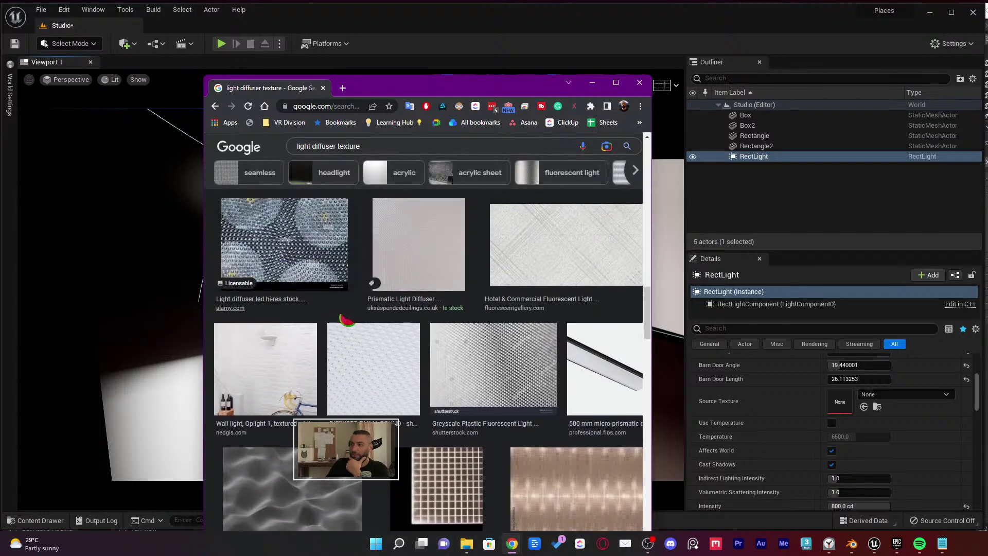
pyautogui.scroll(-3, 347, 320)
pyautogui.click(340, 330)
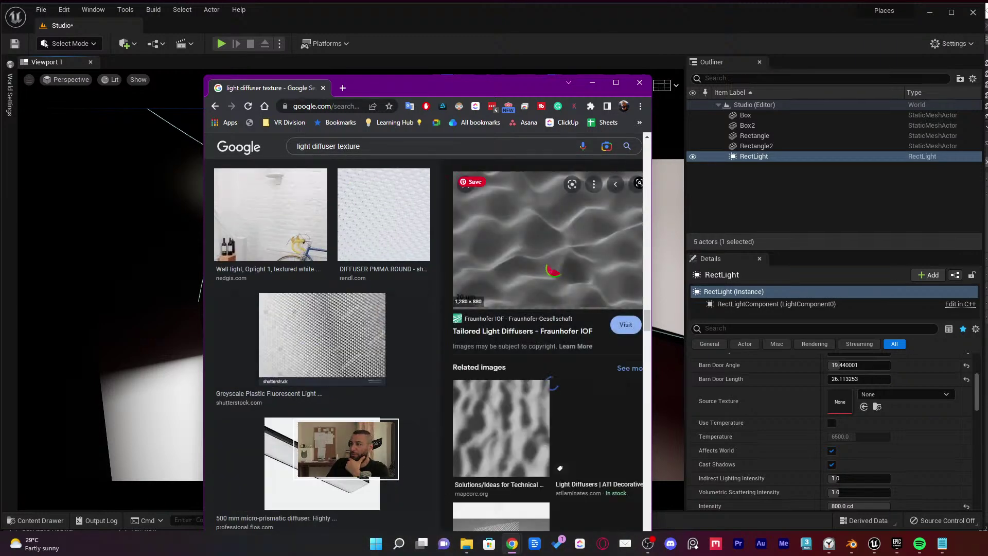
pyautogui.click(591, 82)
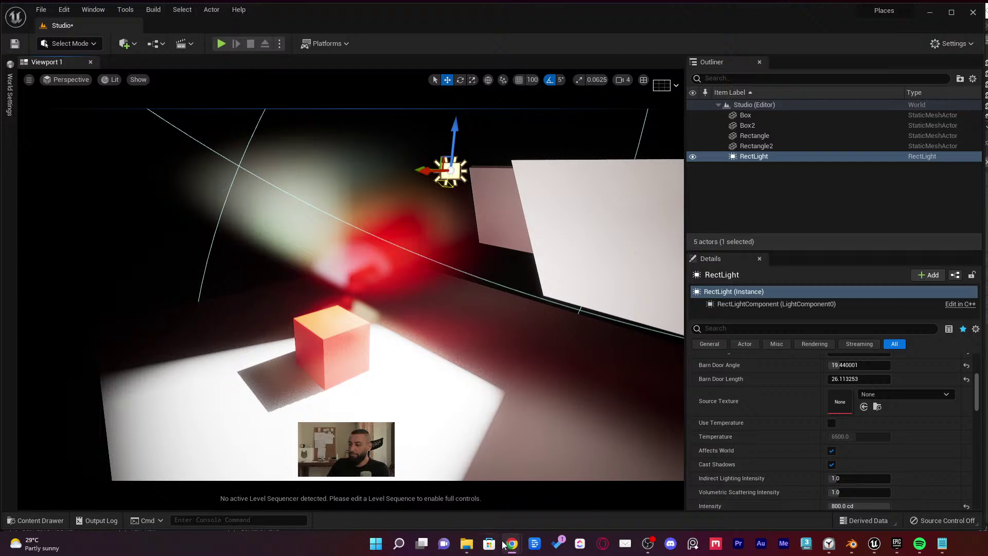
# Open the Content Drawer to the Places folder and re-aim the view at the light and panels
pyautogui.moveTo(432, 349); pyautogui.dragTo(432, 349, button='right')
pyautogui.hotkey('ctrl', 'space')
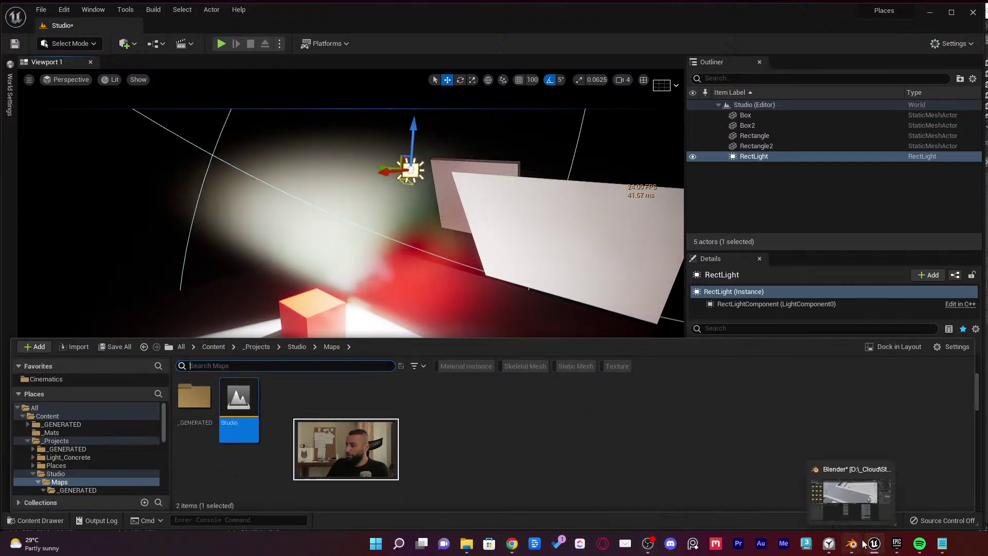
pyautogui.moveTo(893, 550)
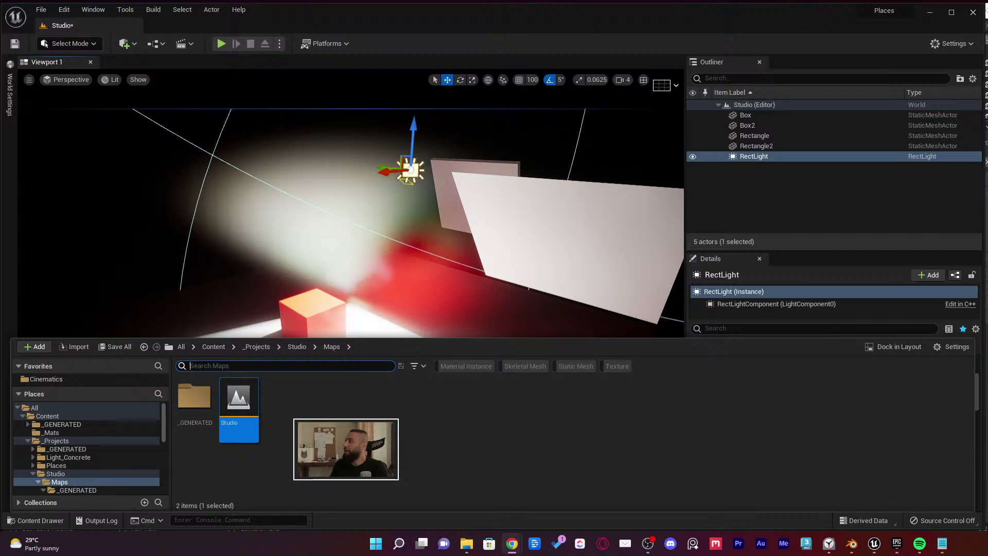
pyautogui.moveTo(394, 225); pyautogui.dragTo(410, 220, button='right')
pyautogui.hotkey('ctrl', 'space')
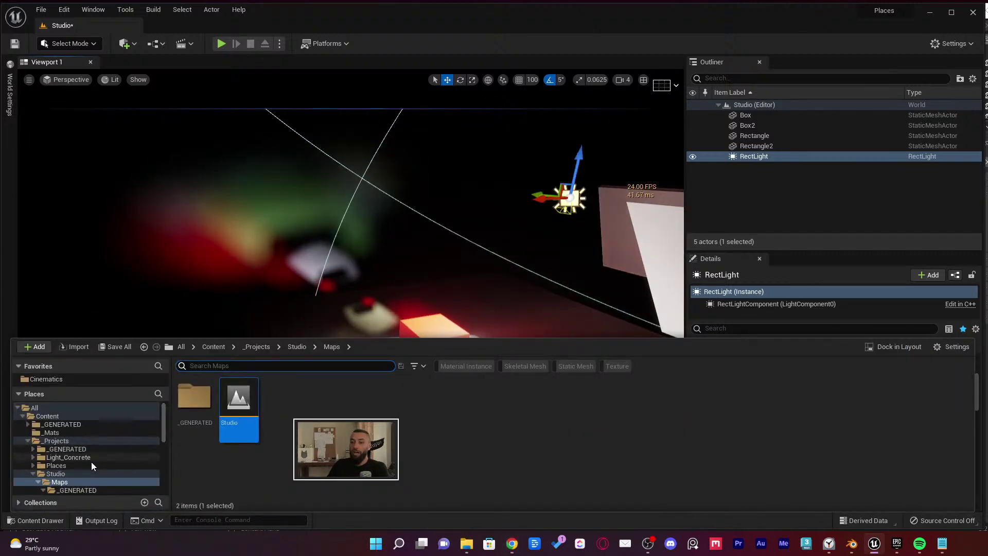
pyautogui.click(82, 466)
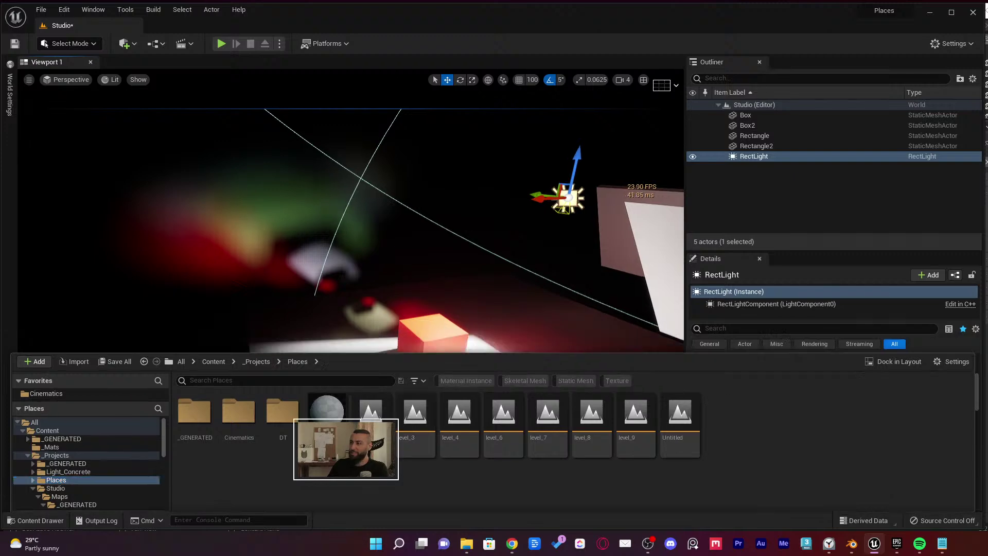
pyautogui.moveTo(417, 164); pyautogui.dragTo(416, 164, button='right')
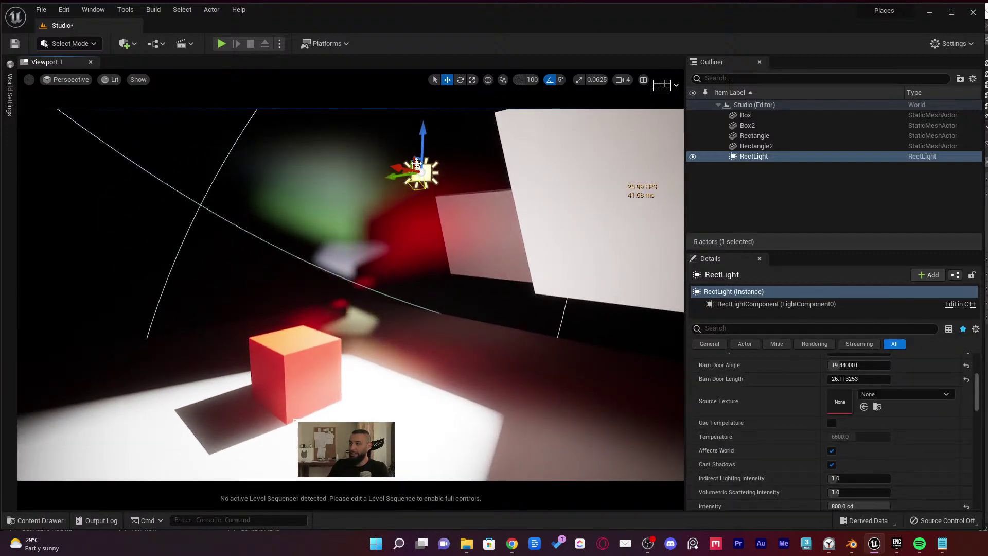
# Nudge the Rectangle wall along one axis, then select the rect light and frame the scene
pyautogui.click(570, 164)
pyautogui.moveTo(615, 218)
pyautogui.mouseDown()
pyautogui.moveTo(383, 214)
pyautogui.moveTo(616, 213)
pyautogui.mouseUp()
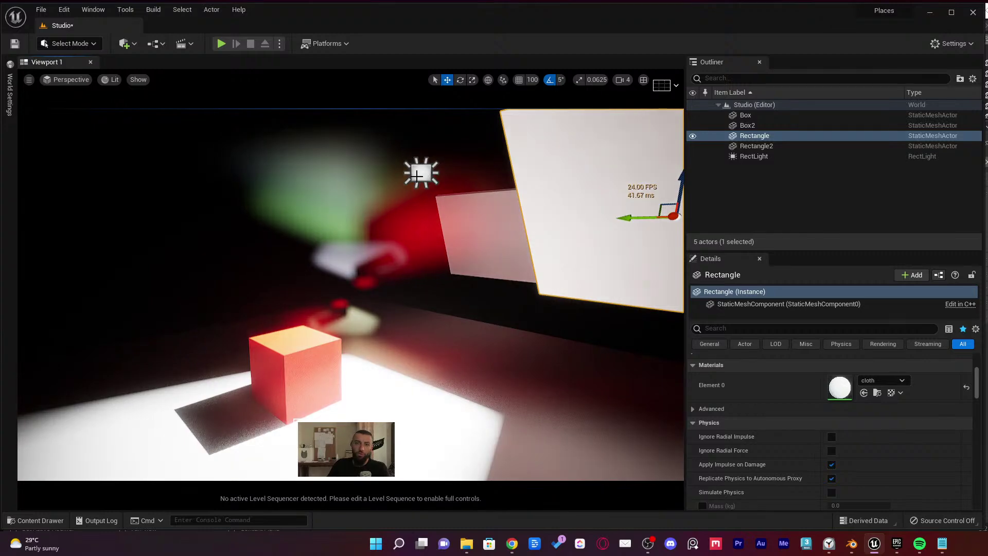
pyautogui.click(418, 174)
pyautogui.moveTo(422, 155); pyautogui.dragTo(514, 442, button='right')
# Set the rect light's Source Width and Source Height to 50
pyautogui.scroll(4, 826, 455)
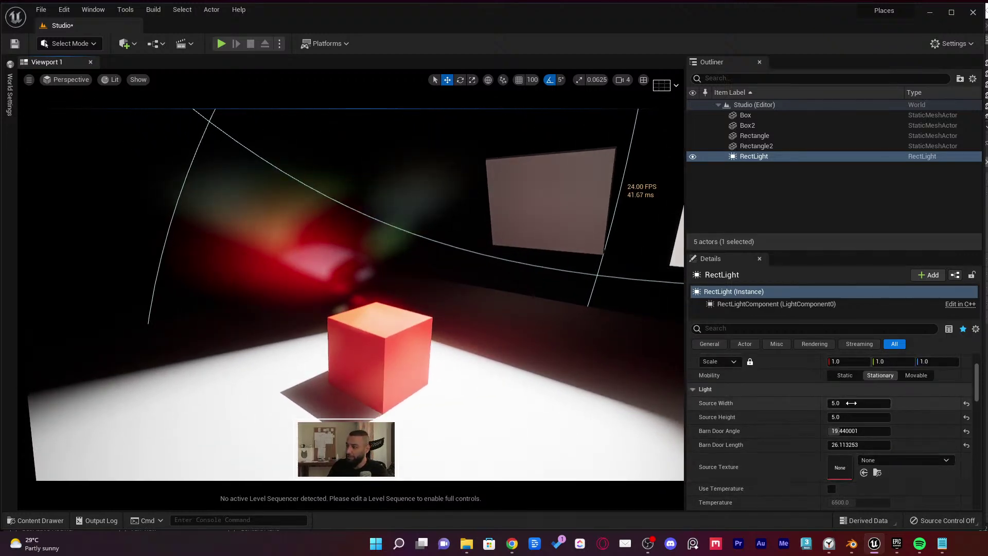
pyautogui.write('50')
pyautogui.press('Tab')
pyautogui.write('50')
pyautogui.press('Return')
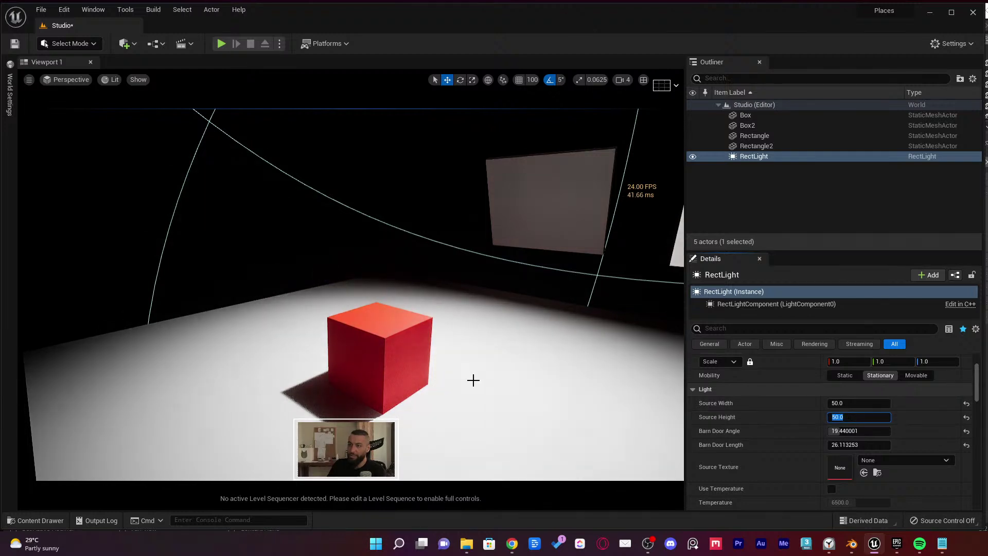
# Rotate the rect light so its beam crosses the floor, then lower it
pyautogui.moveTo(443, 384)
pyautogui.mouseDown(button='right')
pyautogui.moveTo(403, 407)
pyautogui.moveTo(427, 374)
pyautogui.mouseUp(button='right')
pyautogui.press('f')
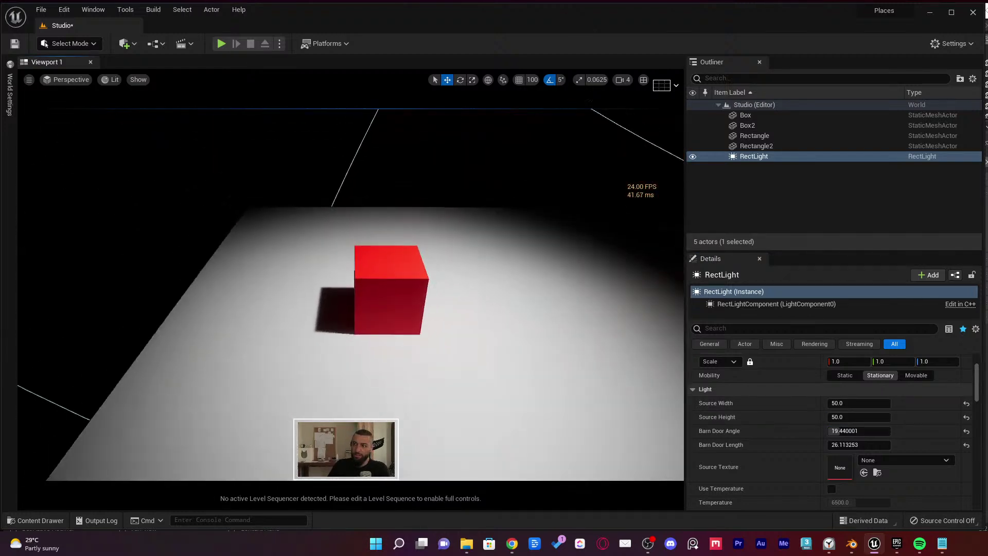
pyautogui.press('f')
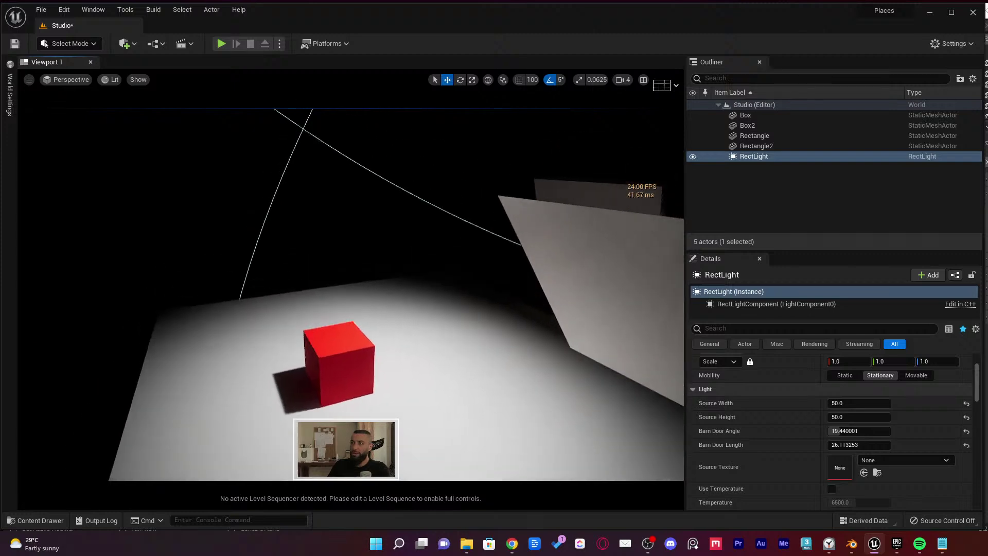
pyautogui.press('e')
pyautogui.moveTo(422, 161); pyautogui.dragTo(382, 165)
pyautogui.press('w')
pyautogui.moveTo(437, 153); pyautogui.dragTo(418, 337)
# Find the Box's MI_Red material and apply it to the glowing panel and the floor
pyautogui.click(342, 378)
pyautogui.click(877, 474)
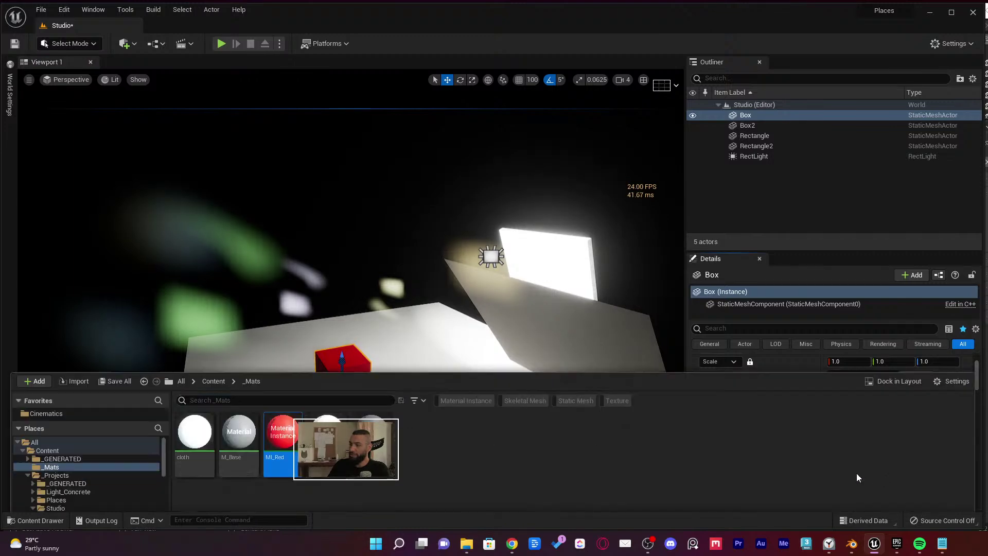
pyautogui.moveTo(283, 406); pyautogui.dragTo(474, 334)
pyautogui.moveTo(474, 335); pyautogui.dragTo(473, 370, button='right')
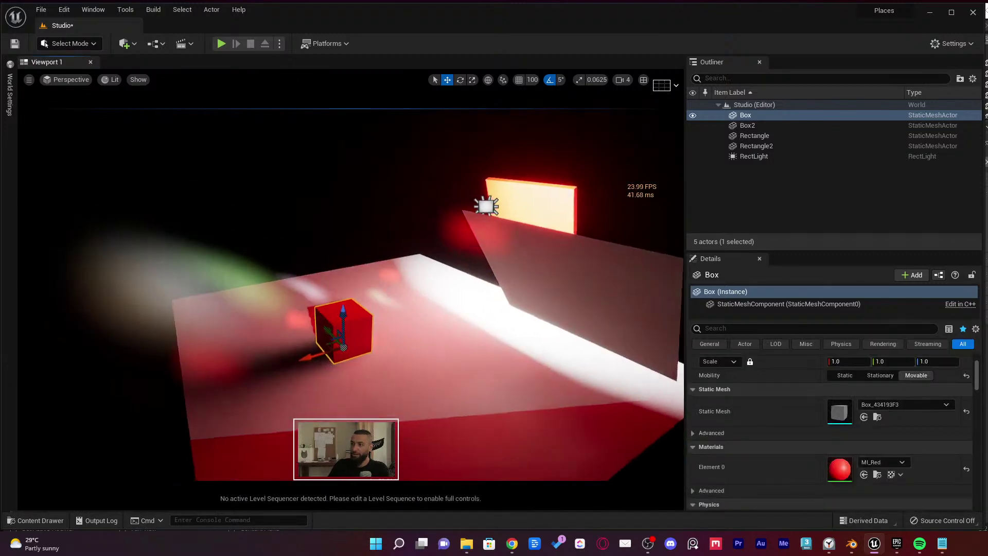
pyautogui.press('Escape')
pyautogui.moveTo(507, 286)
pyautogui.mouseDown(button='right')
pyautogui.moveTo(391, 288)
pyautogui.moveTo(502, 302)
pyautogui.mouseUp(button='right')
# Duplicate MI_Red in the _Mats folder, creating MI_Red3
pyautogui.hotkey('ctrl', 'space')
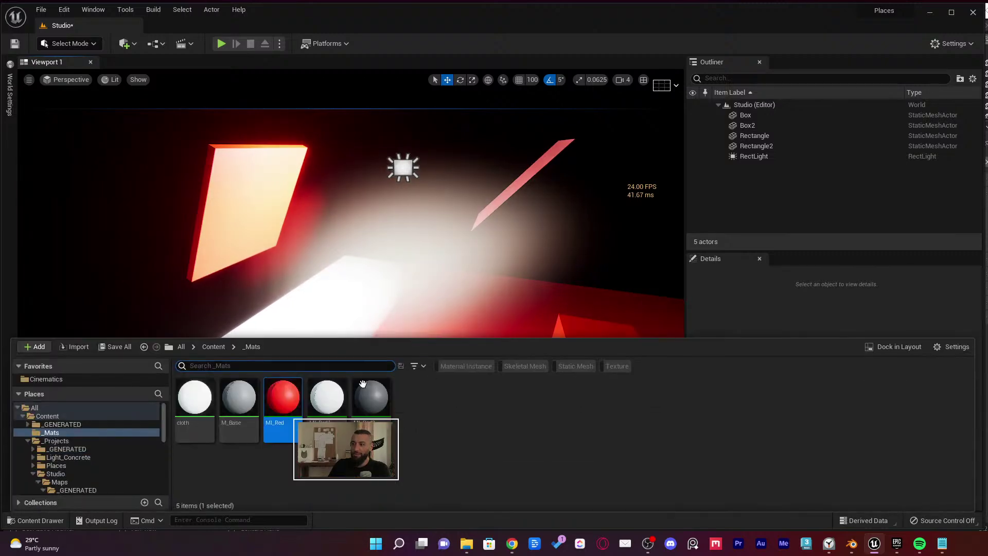
pyautogui.rightClick(288, 407)
pyautogui.click(342, 224)
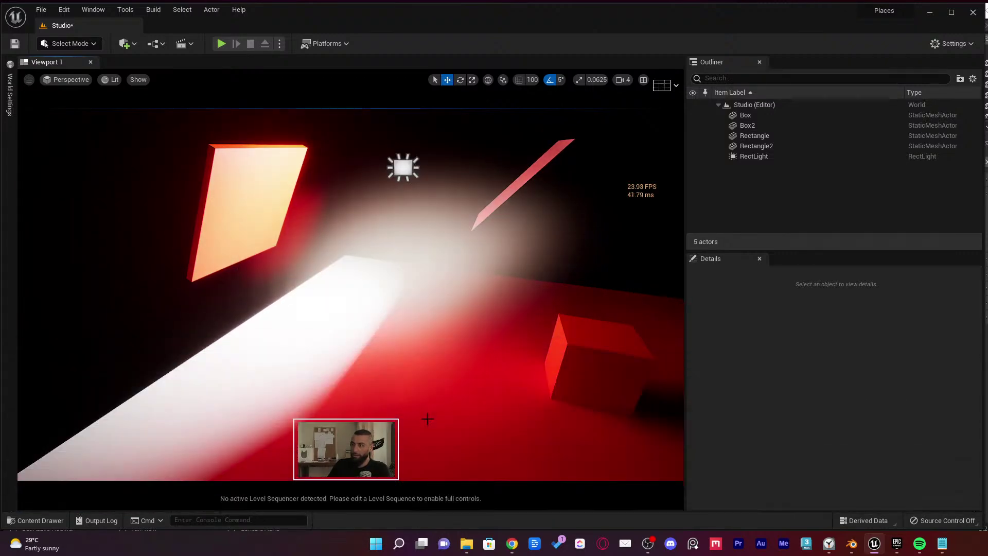
# Change MI_Red3's Color to pale mint green, save it and close the material editor
pyautogui.doubleClick(419, 412)
pyautogui.click(831, 210)
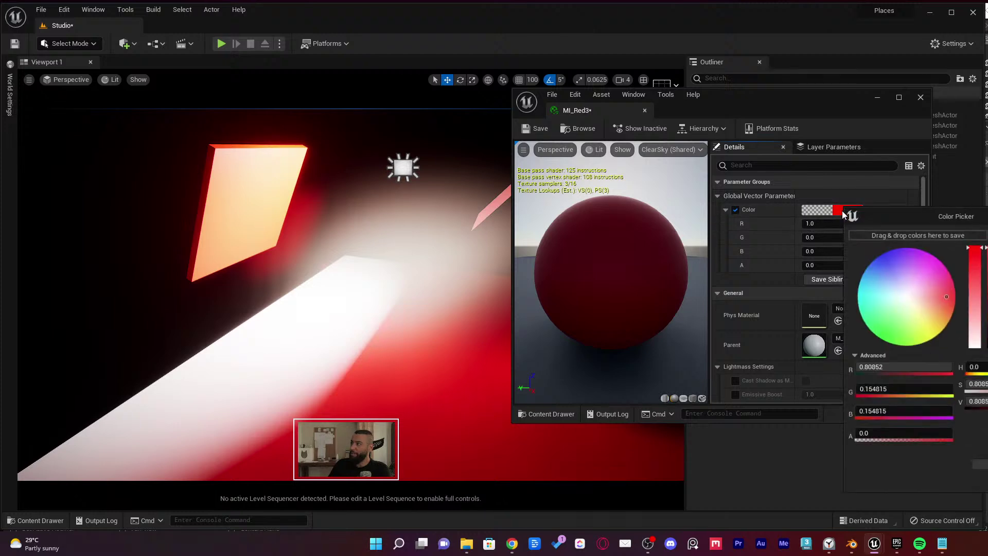
pyautogui.click(916, 292)
pyautogui.click(896, 306)
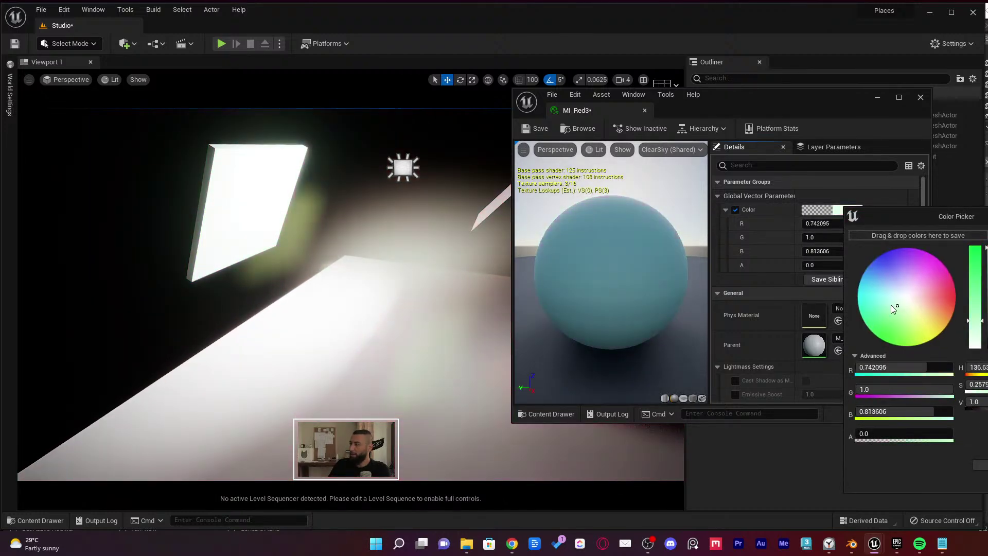
pyautogui.click(412, 304)
pyautogui.moveTo(413, 305); pyautogui.dragTo(413, 300, button='right')
pyautogui.click(535, 128)
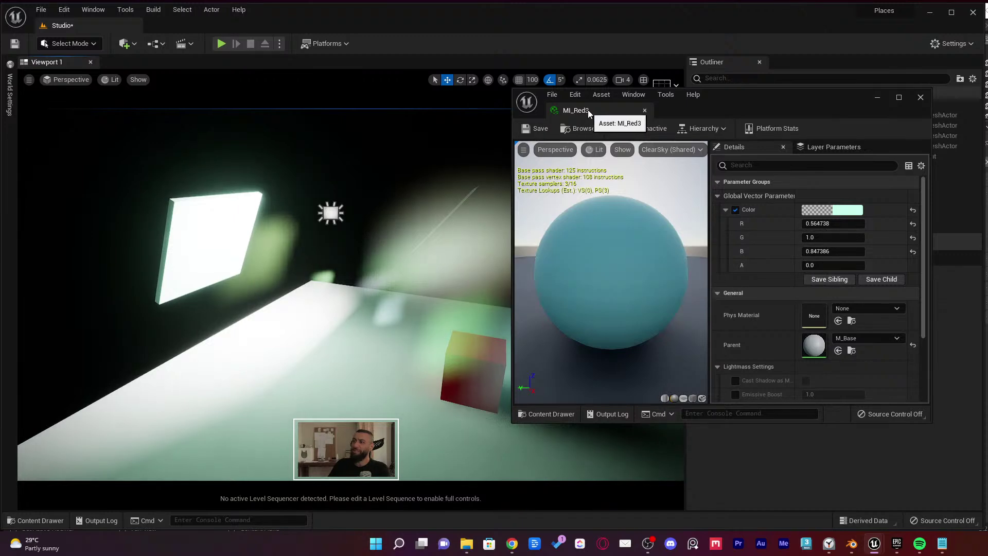
pyautogui.click(644, 110)
pyautogui.moveTo(406, 232); pyautogui.dragTo(396, 382, button='right')
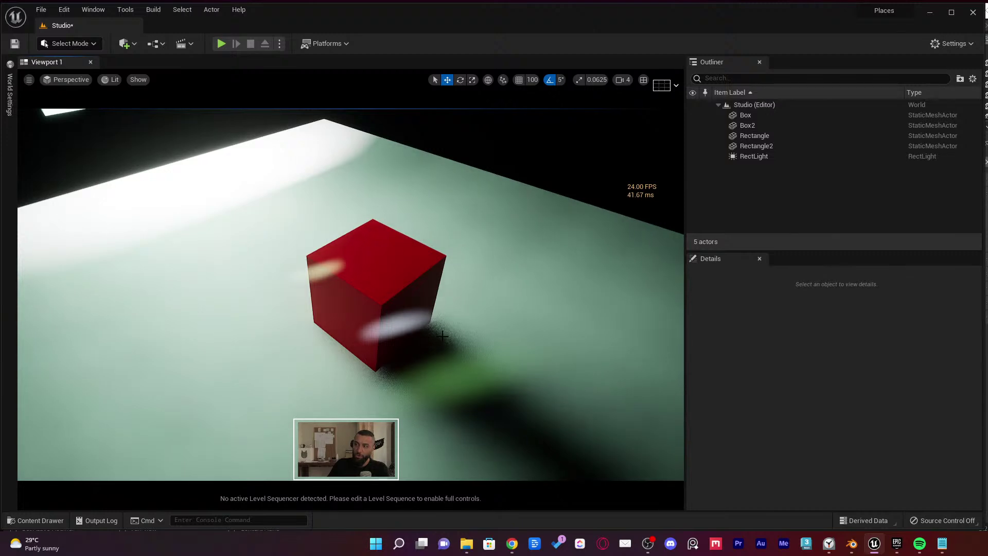
# Tilt the view toward the light panel, then switch briefly to Blender and back to Unreal
pyautogui.moveTo(442, 336)
pyautogui.mouseDown(button='right')
pyautogui.moveTo(439, 288)
pyautogui.moveTo(418, 283)
pyautogui.moveTo(437, 330)
pyautogui.mouseUp(button='right')
pyautogui.click(857, 553)
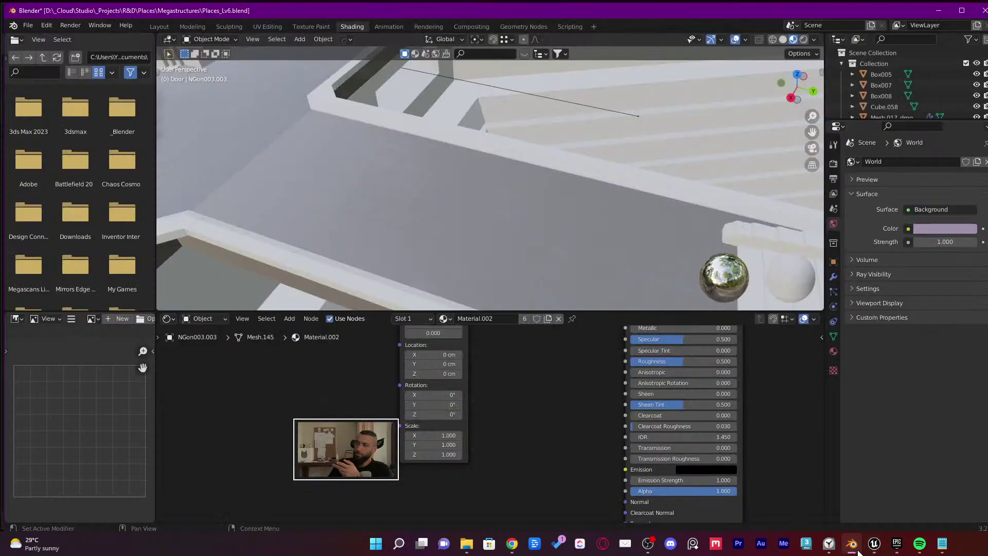
pyautogui.click(874, 543)
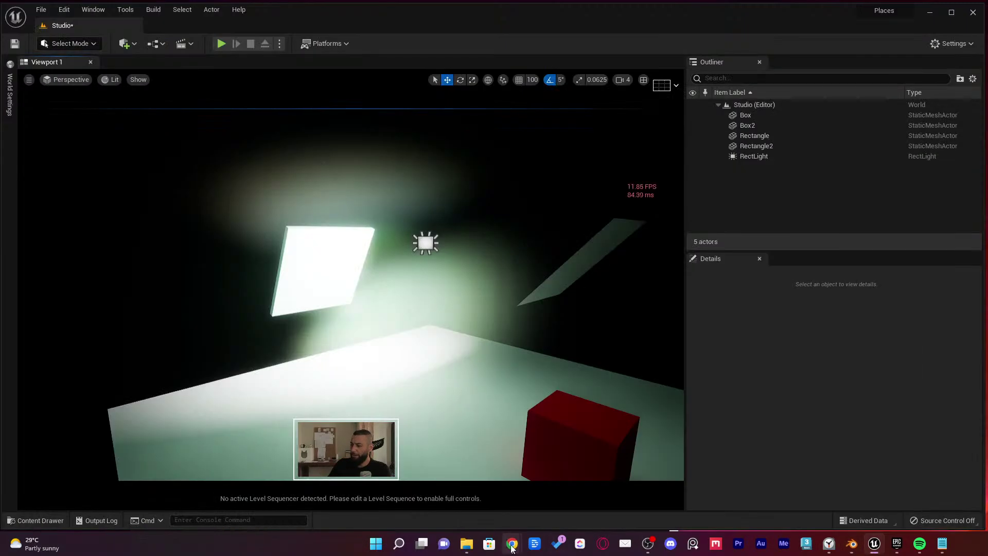
pyautogui.moveTo(511, 543)
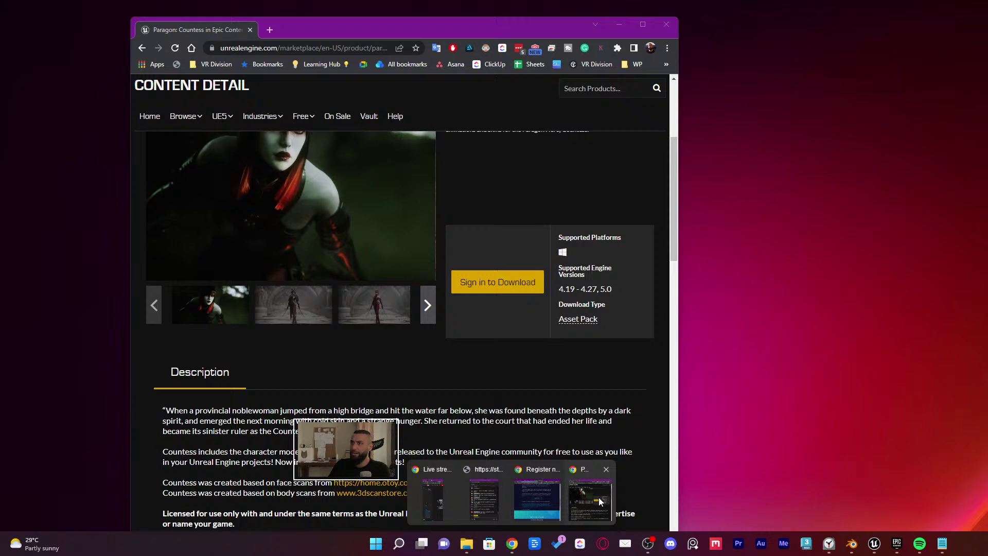
# In Chrome, search for 'unreal batch rename exporter unreal sensei'
pyautogui.click(590, 499)
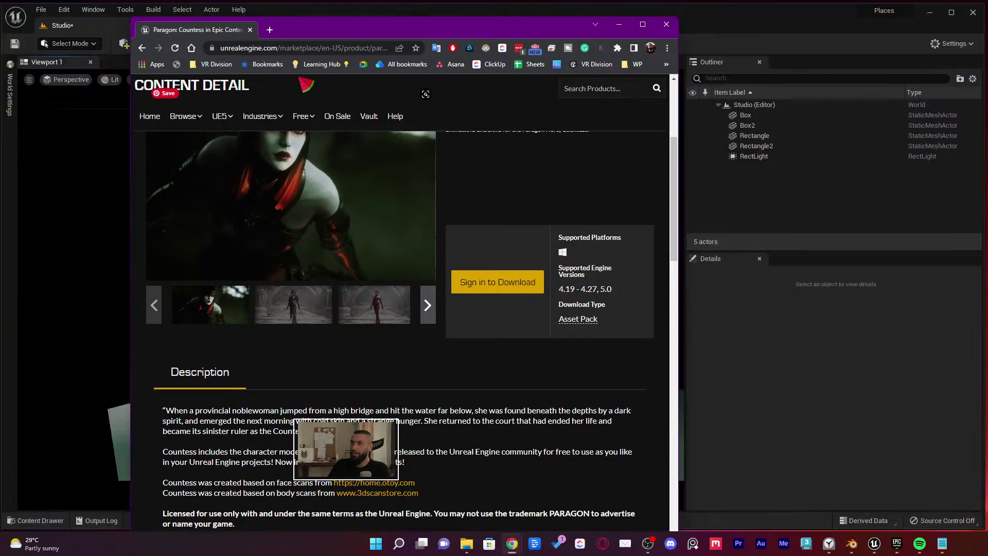
pyautogui.click(316, 48)
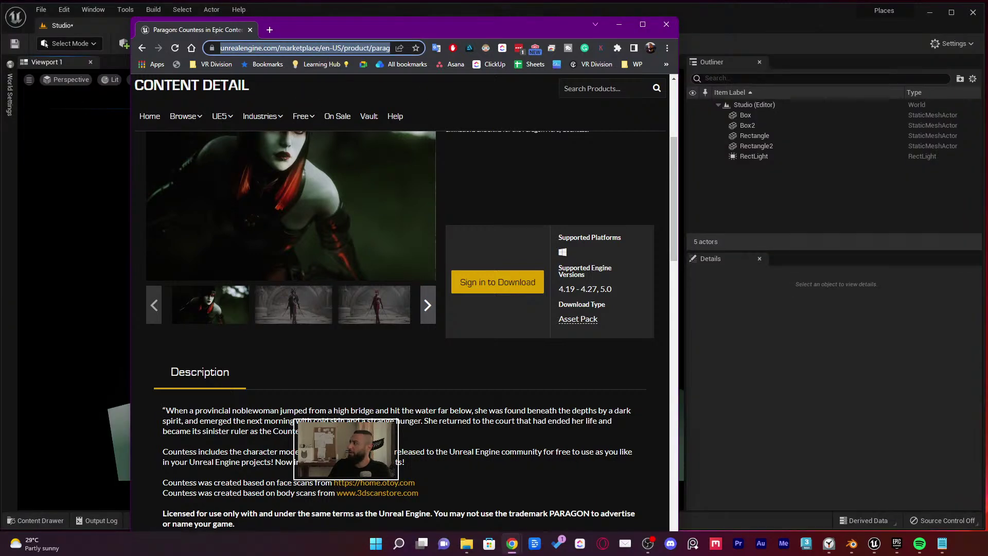
pyautogui.click(316, 48)
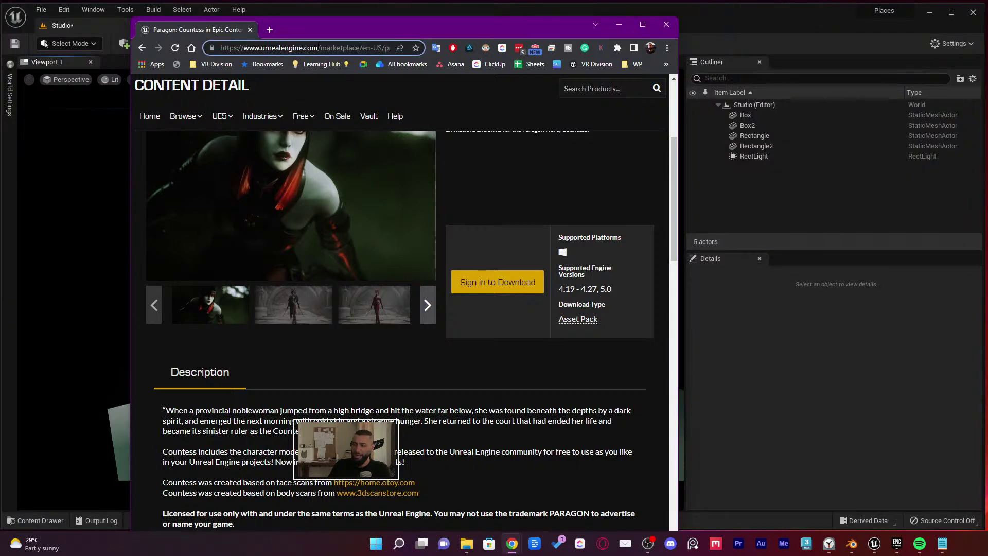
pyautogui.write('unreal batch')
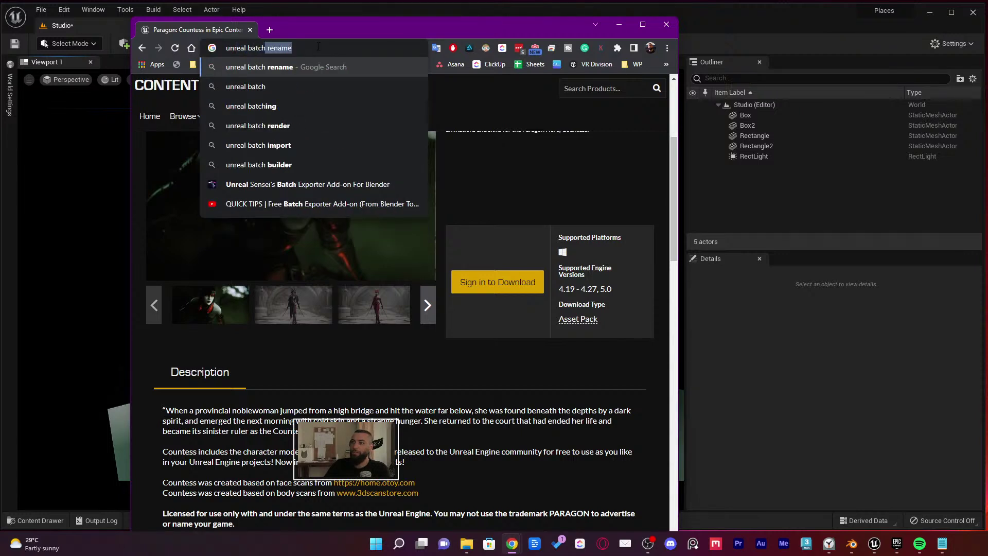
pyautogui.write(' rename ex')
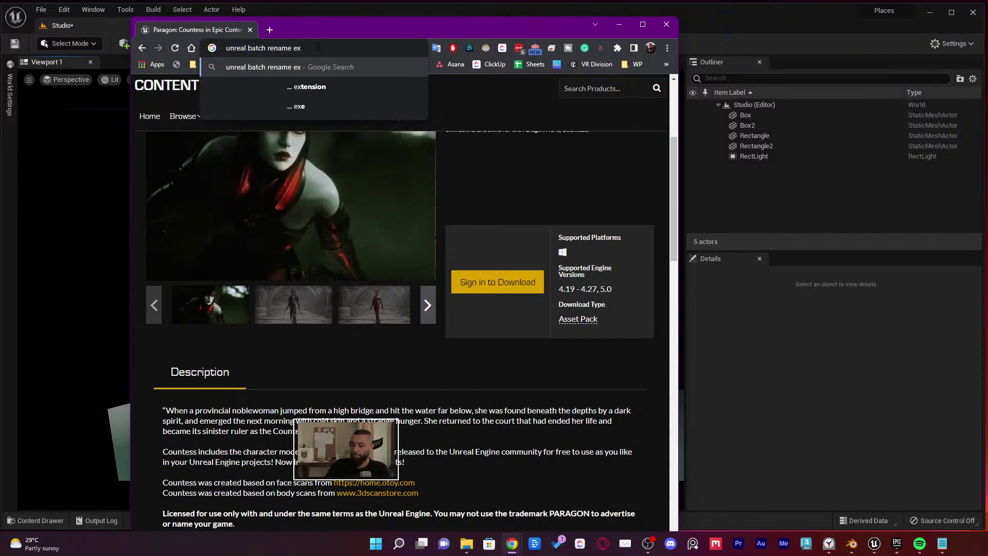
pyautogui.write('porter unreal sens')
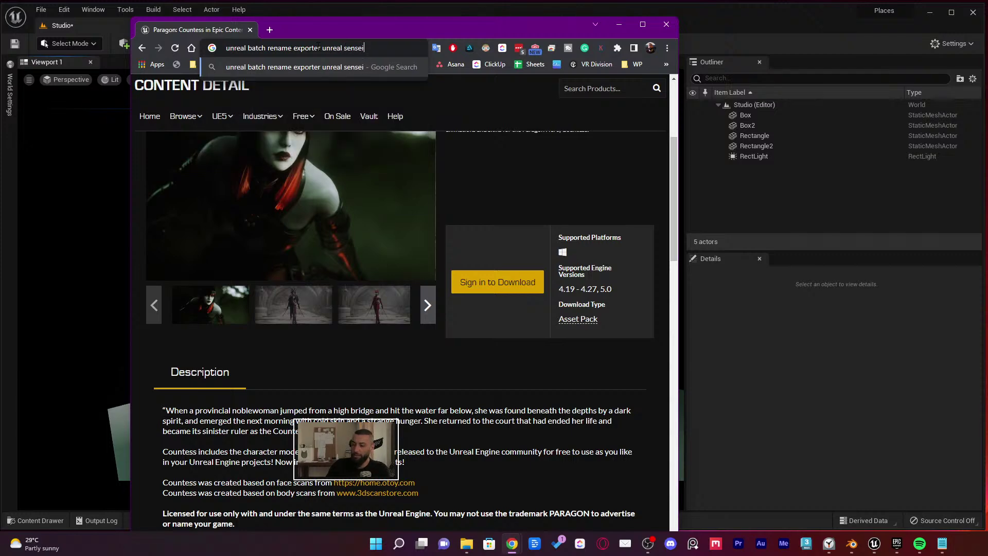
pyautogui.write('ei')
pyautogui.press('Return')
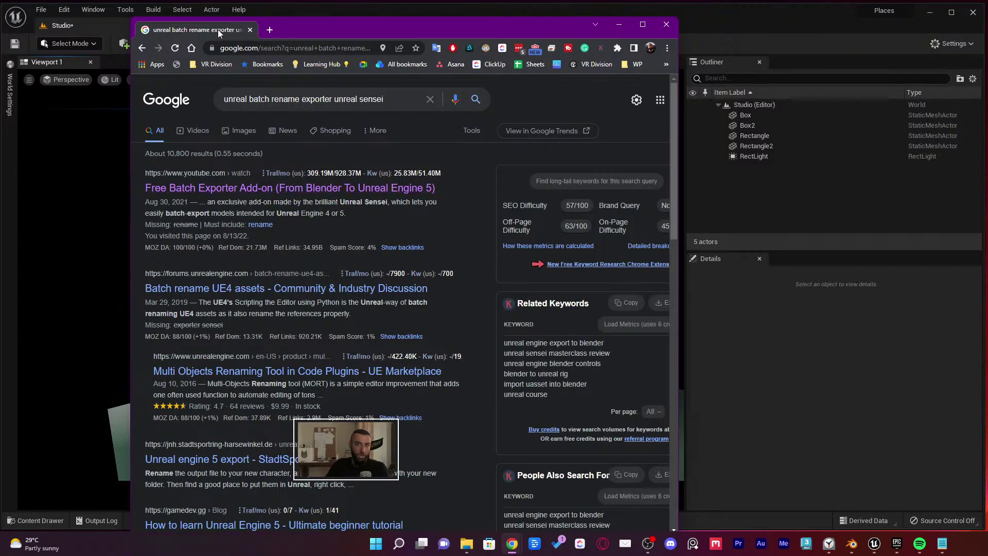
# Search 'blender datasmith export', open the blender-datasmith-export GitHub repo, then return to Blender
pyautogui.tripleClick(317, 98)
pyautogui.write('bl;ender')
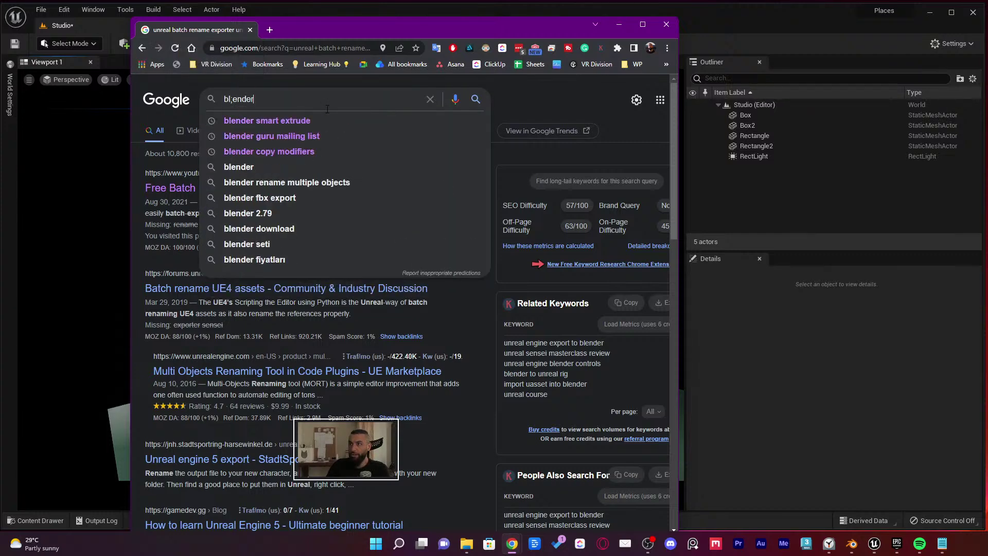
pyautogui.write('blender data')
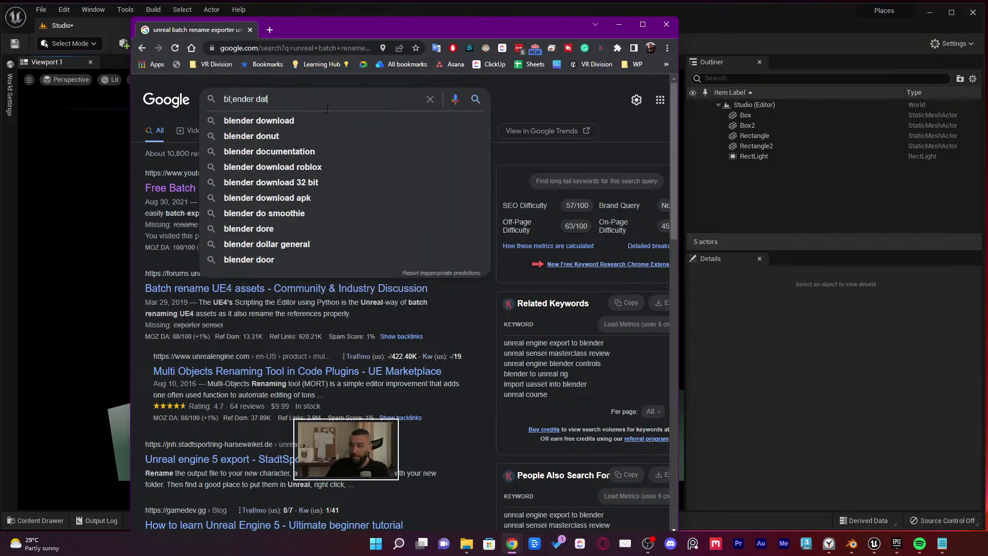
pyautogui.press('Down')
pyautogui.press('Return')
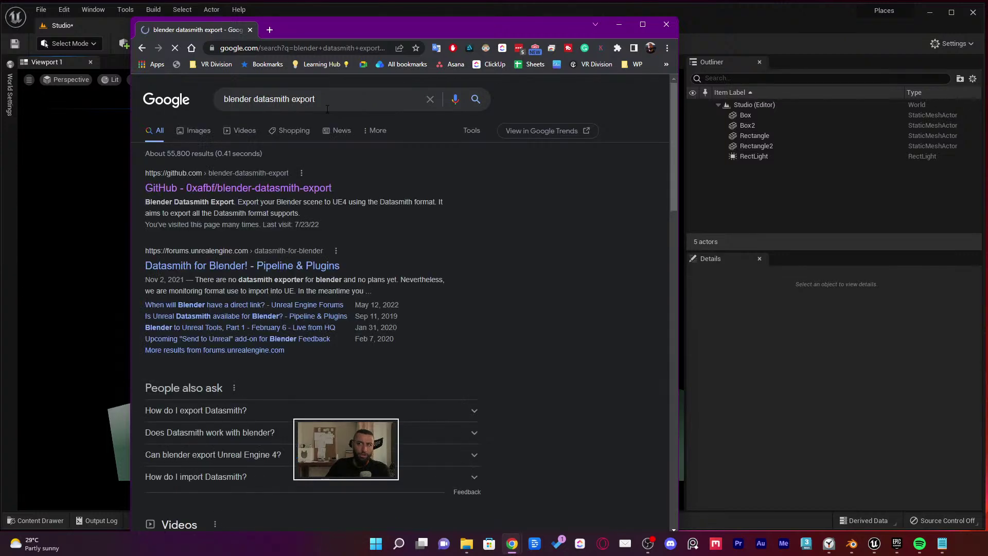
pyautogui.click(211, 189)
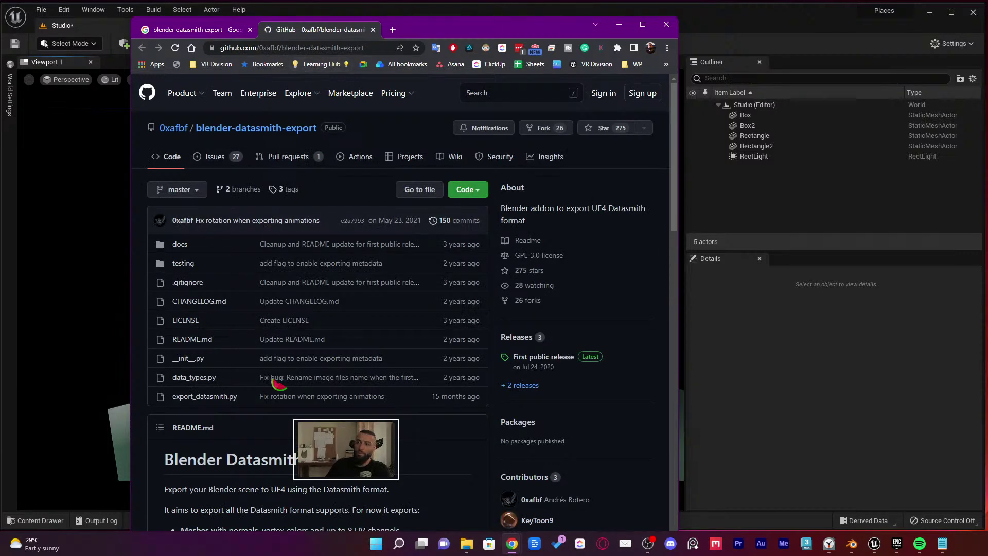
pyautogui.click(851, 543)
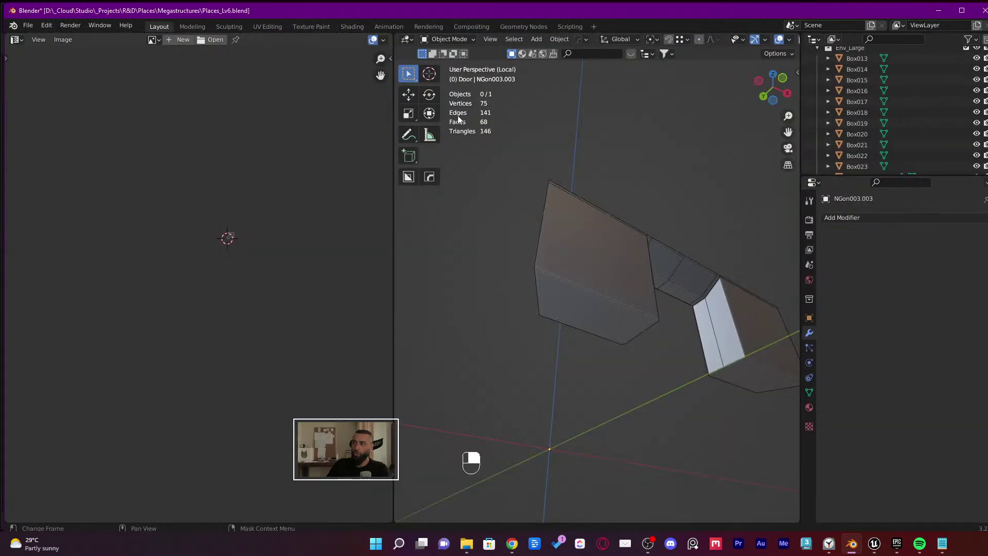
# Leave local view and widen the 3D viewport over the image editor panel
pyautogui.moveTo(458, 118); pyautogui.dragTo(449, 331, button='middle')
pyautogui.press('KP_Divide')
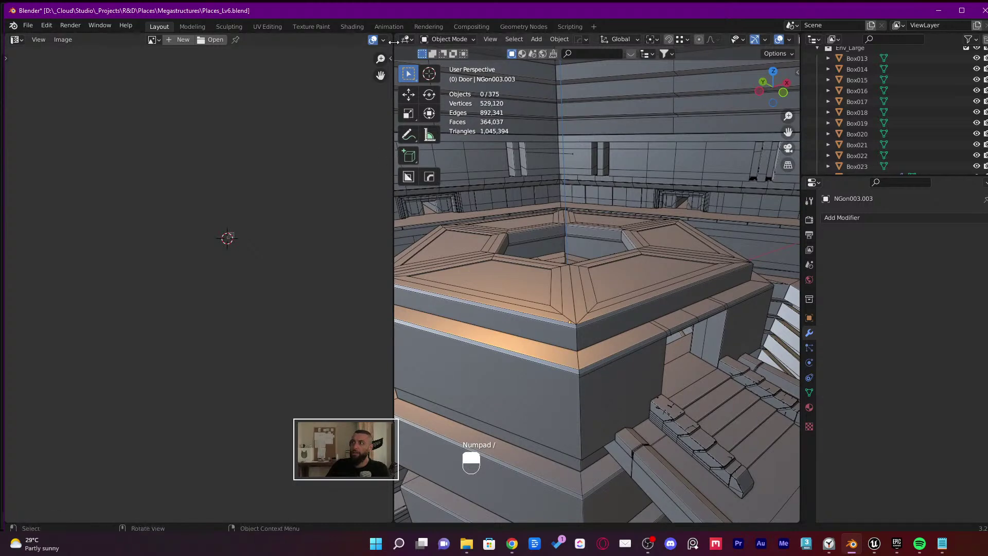
pyautogui.moveTo(389, 38); pyautogui.dragTo(355, 56)
pyautogui.moveTo(498, 135); pyautogui.dragTo(481, 137, button='middle')
# Select Ceiling.002 along with the neighbouring ceiling and structure pieces
pyautogui.click(504, 283)
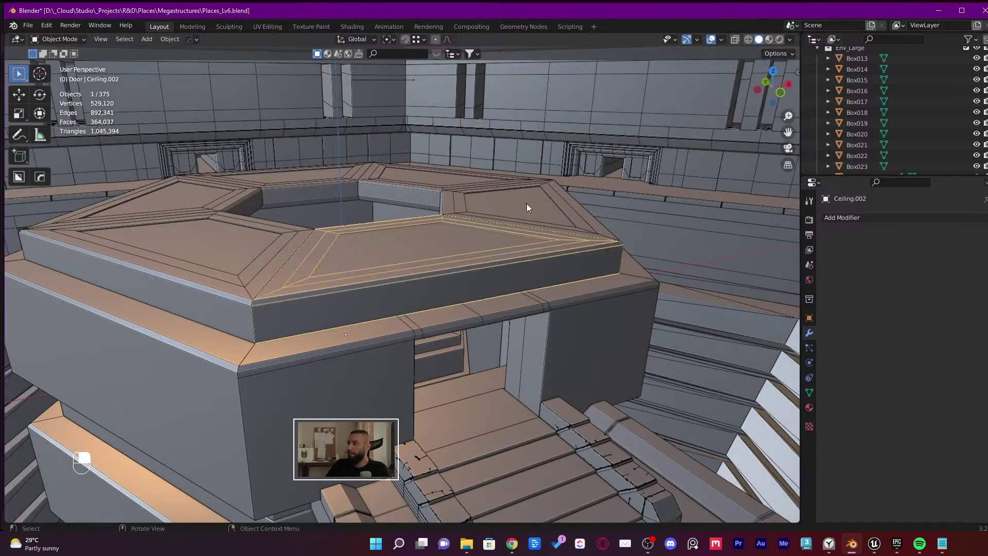
pyautogui.keyDown('shift'); pyautogui.click(530, 200); pyautogui.keyUp('shift')
pyautogui.keyDown('shift'); pyautogui.click(426, 170); pyautogui.keyUp('shift')
pyautogui.keyDown('shift'); pyautogui.click(278, 182); pyautogui.keyUp('shift')
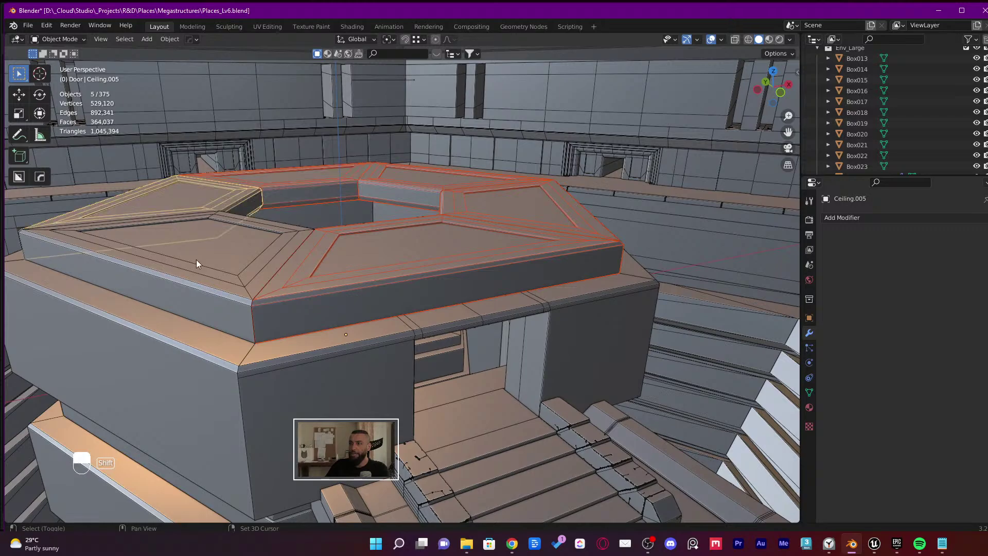
pyautogui.keyDown('shift'); pyautogui.click(196, 259); pyautogui.keyUp('shift')
pyautogui.keyDown('shift'); pyautogui.click(345, 341); pyautogui.keyUp('shift')
pyautogui.keyDown('shift'); pyautogui.click(147, 378); pyautogui.keyUp('shift')
# Add the wall pieces around the hexagon, including the doorway wall, then test-move and cancel
pyautogui.moveTo(147, 378); pyautogui.dragTo(366, 344, button='middle')
pyautogui.keyDown('shift'); pyautogui.click(235, 352); pyautogui.keyUp('shift')
pyautogui.moveTo(236, 352); pyautogui.dragTo(445, 294, button='middle')
pyautogui.keyDown('shift'); pyautogui.click(268, 341); pyautogui.keyUp('shift')
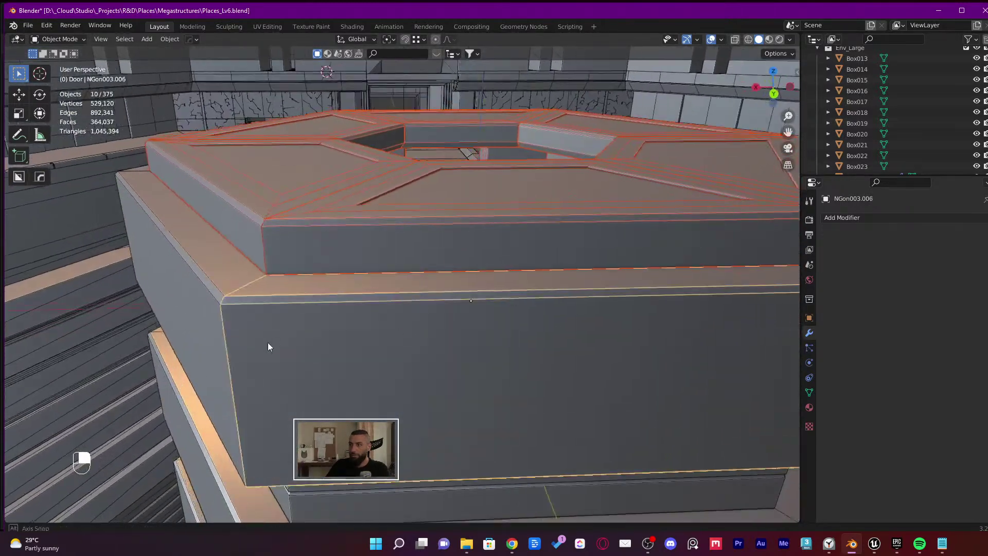
pyautogui.moveTo(267, 342); pyautogui.dragTo(368, 334, button='middle')
pyautogui.keyDown('shift'); pyautogui.click(196, 356); pyautogui.keyUp('shift')
pyautogui.moveTo(195, 356); pyautogui.dragTo(325, 287, button='middle')
pyautogui.keyDown('shift'); pyautogui.click(252, 353); pyautogui.keyUp('shift')
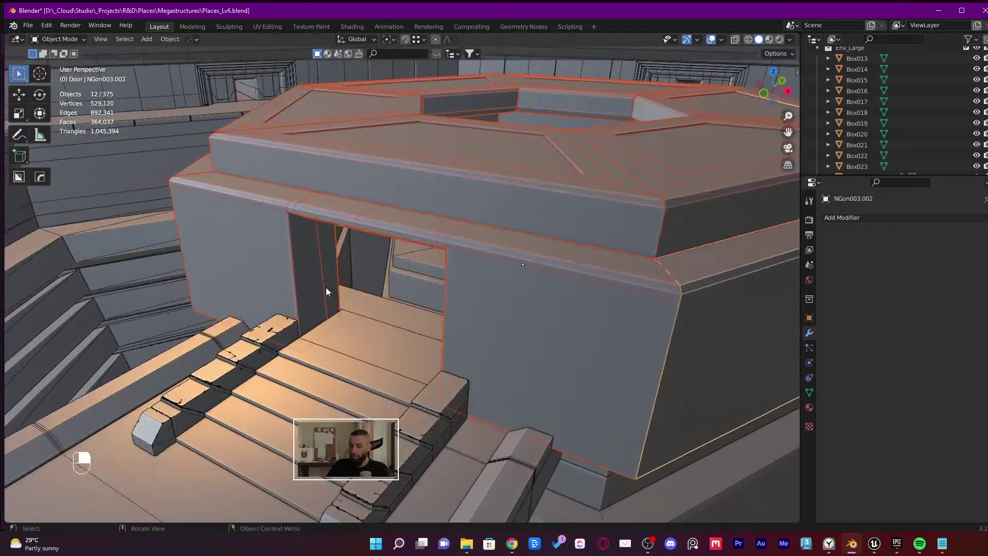
pyautogui.press('g')
pyautogui.rightClick(511, 456)
# Add the hexagonal structure, upper frame piece, Floor and Floor.001 to the selection
pyautogui.scroll(10, 442, 255)
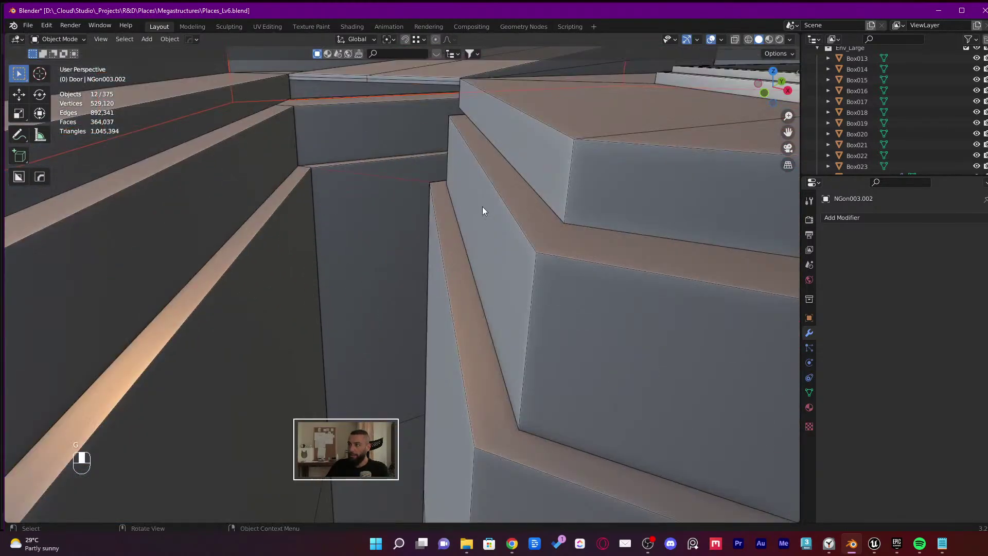
pyautogui.scroll(-2, 483, 206)
pyautogui.keyDown('shift'); pyautogui.click(594, 171); pyautogui.keyUp('shift')
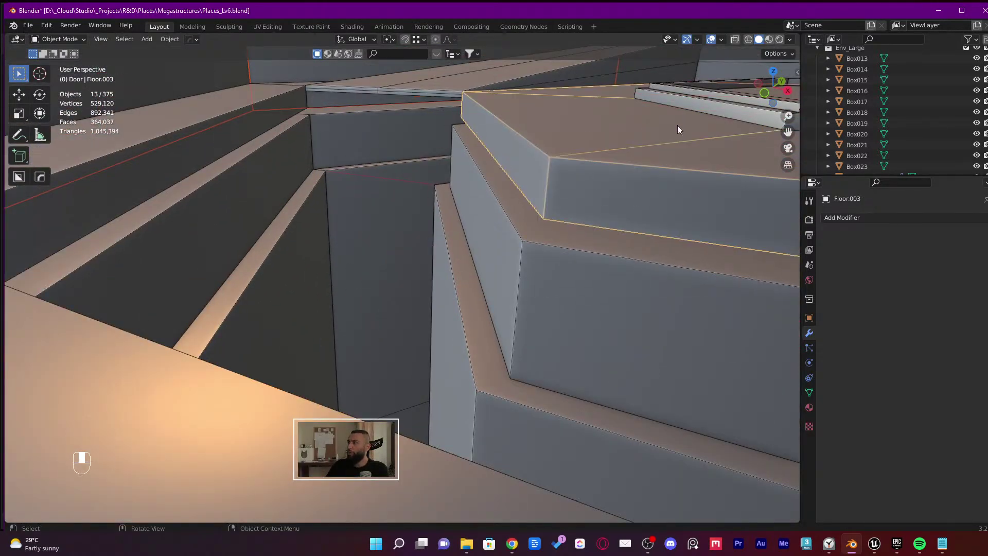
pyautogui.keyDown('shift'); pyautogui.click(691, 105); pyautogui.keyUp('shift')
pyautogui.keyDown('shift'); pyautogui.click(514, 262); pyautogui.keyUp('shift')
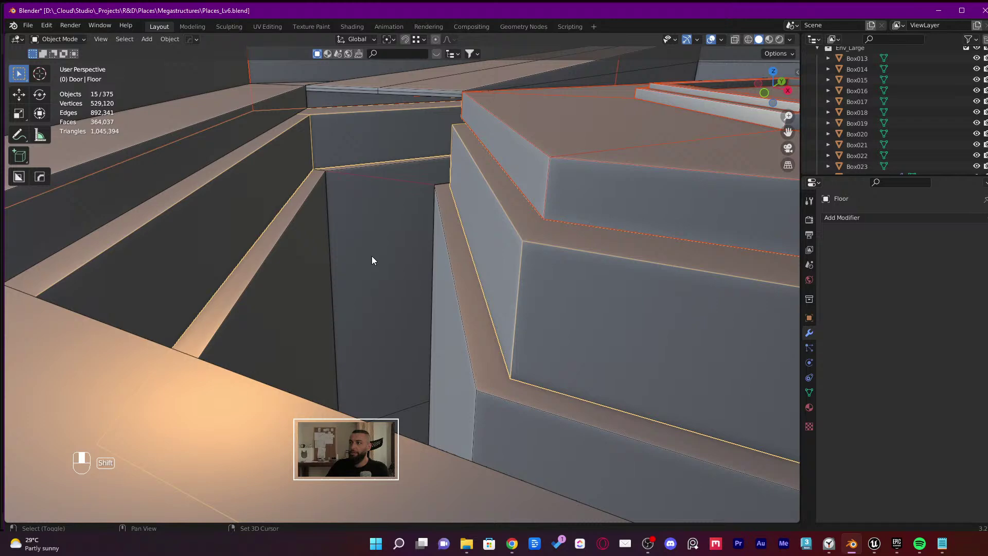
pyautogui.keyDown('shift'); pyautogui.click(235, 114); pyautogui.keyUp('shift')
pyautogui.scroll(-5, 387, 202)
# Test-move the selection, cancel it, and add NGon003.001 to the selection
pyautogui.press('g')
pyautogui.rightClick(518, 430)
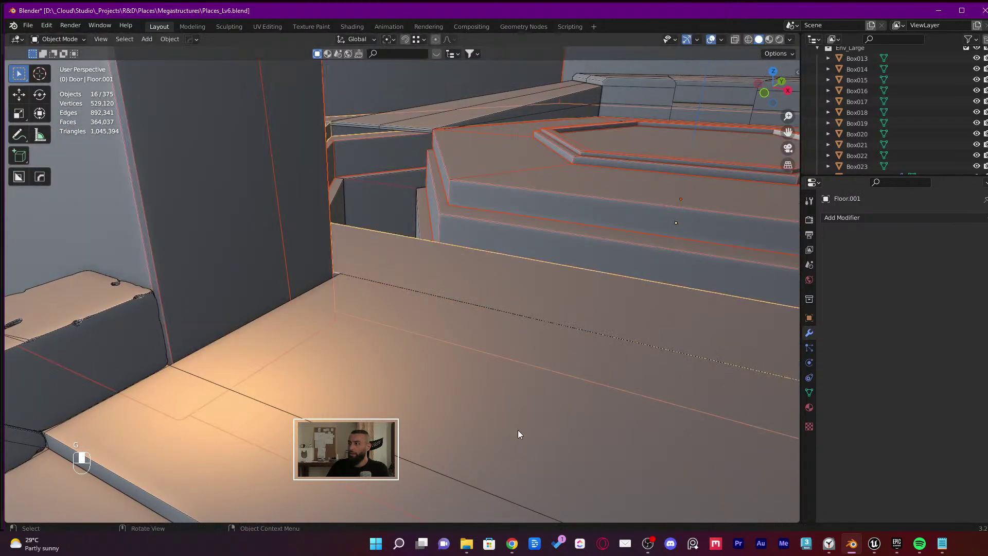
pyautogui.moveTo(518, 430); pyautogui.dragTo(569, 190, button='middle')
pyautogui.scroll(5, 485, 209)
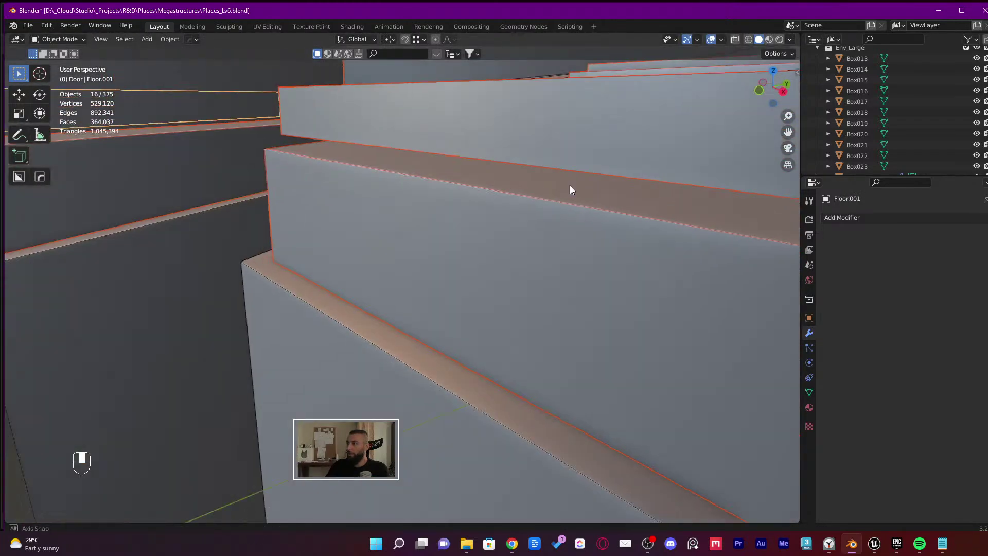
pyautogui.scroll(-3, 566, 181)
pyautogui.keyDown('shift'); pyautogui.click(311, 356); pyautogui.keyUp('shift')
pyautogui.scroll(-5, 345, 360)
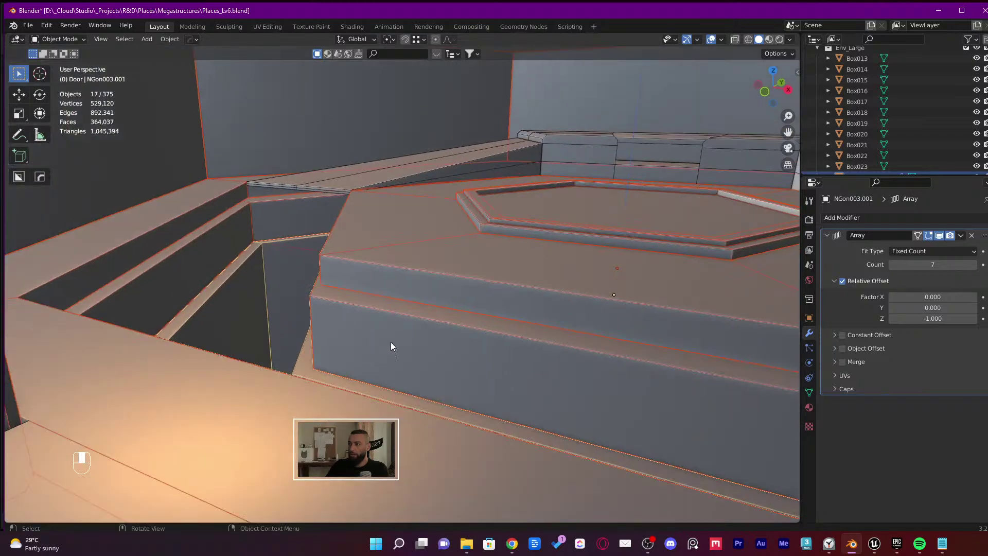
# Move the stepped pieces, then add the box hidden inside the structure using wireframe view
pyautogui.press('g')
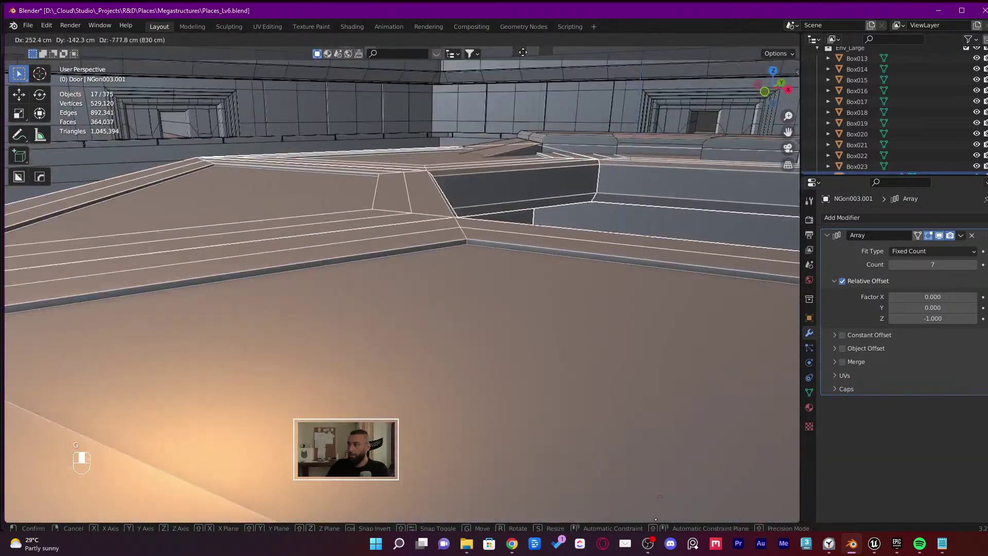
pyautogui.click(609, 240)
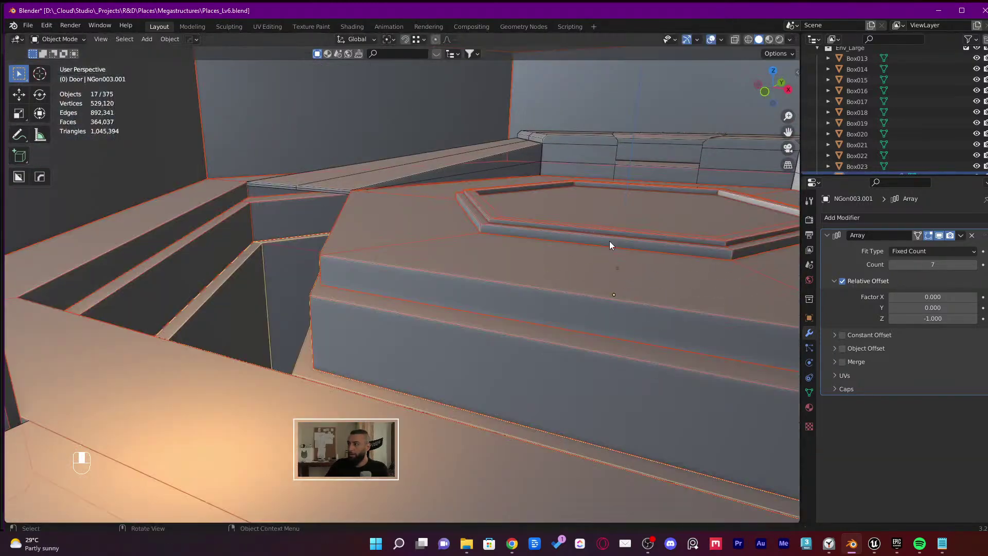
pyautogui.moveTo(609, 241); pyautogui.dragTo(545, 294, button='middle')
pyautogui.hotkey('shift', 'z')
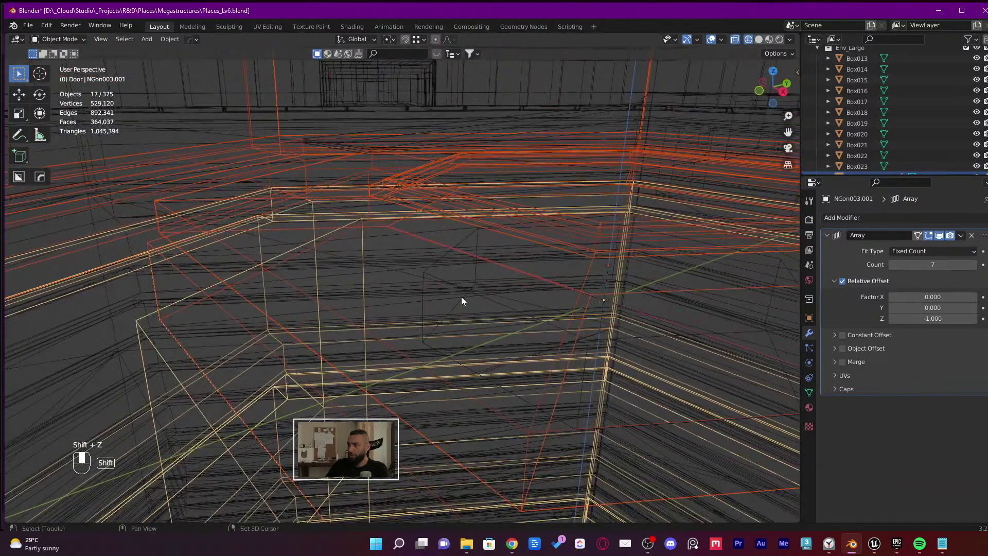
pyautogui.keyDown('shift'); pyautogui.click(438, 265); pyautogui.keyUp('shift')
pyautogui.scroll(5, 422, 277)
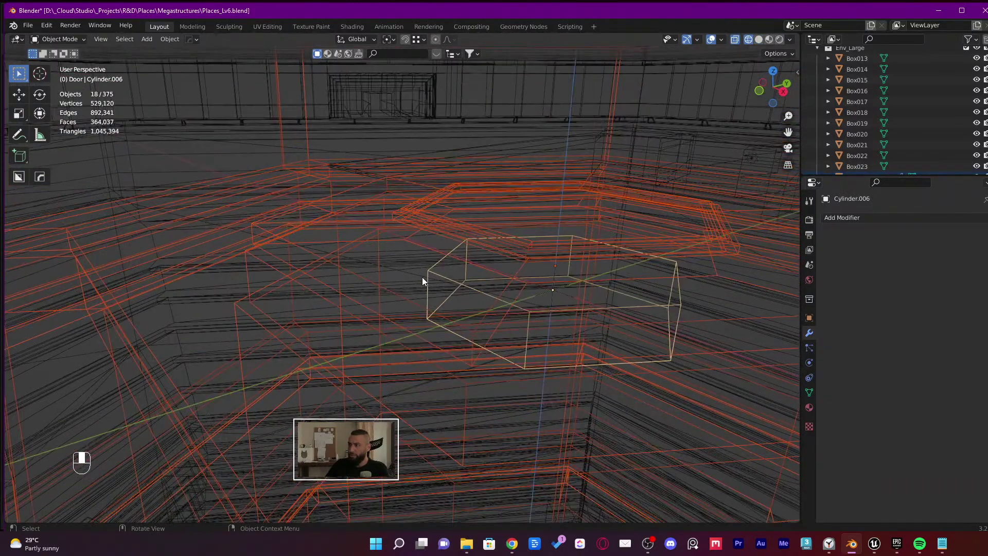
pyautogui.hotkey('shift', 'z')
pyautogui.moveTo(425, 277); pyautogui.dragTo(346, 264, button='middle')
pyautogui.scroll(-5, 348, 267)
# Save Places_Lv6.blend and add the NGon066.009 wall-block pair to the selection
pyautogui.press('m')
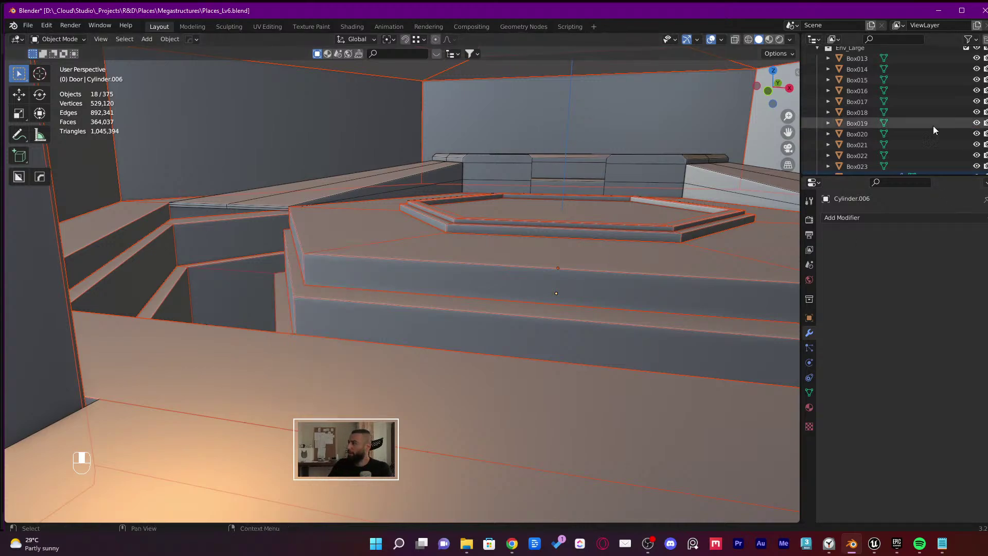
pyautogui.moveTo(508, 184); pyautogui.dragTo(546, 236, button='middle')
pyautogui.hotkey('ctrl', 's')
pyautogui.hotkey('shift', '`')
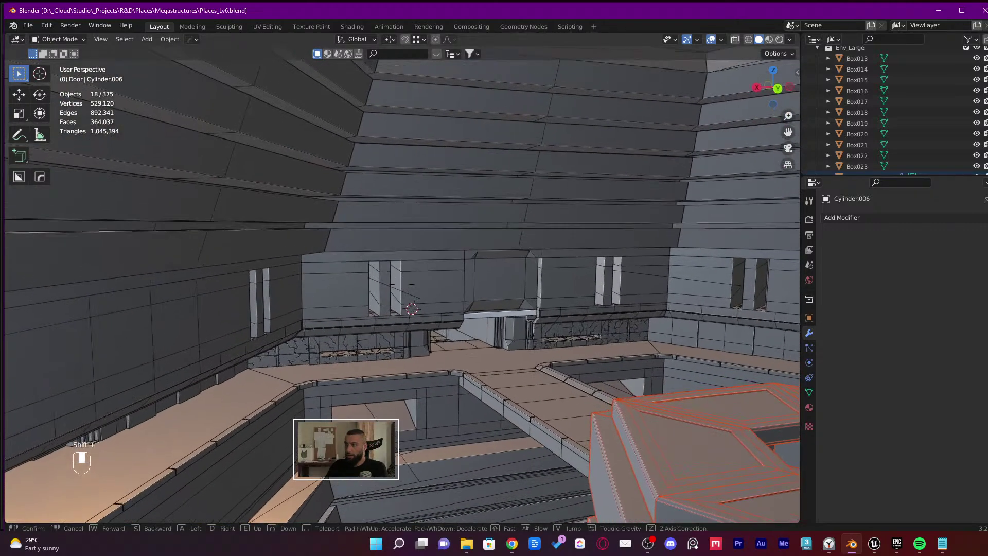
pyautogui.keyDown('shift'); pyautogui.click(420, 296); pyautogui.keyUp('shift')
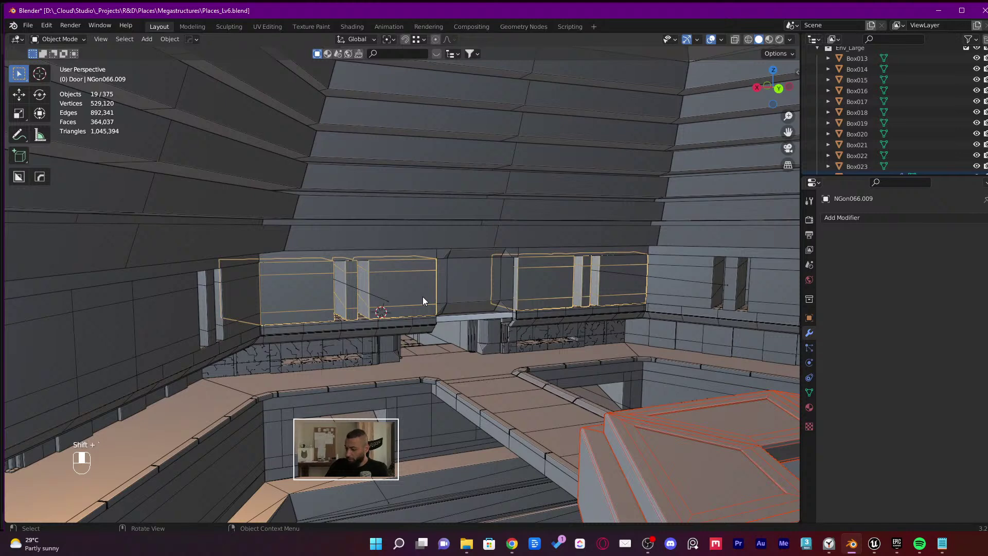
# Isolate the selected pieces, keep only the wall-block pair, and locate it under Env_Large
pyautogui.press('KP_Divide')
pyautogui.moveTo(227, 128); pyautogui.dragTo(328, 201, button='middle')
pyautogui.click(265, 116)
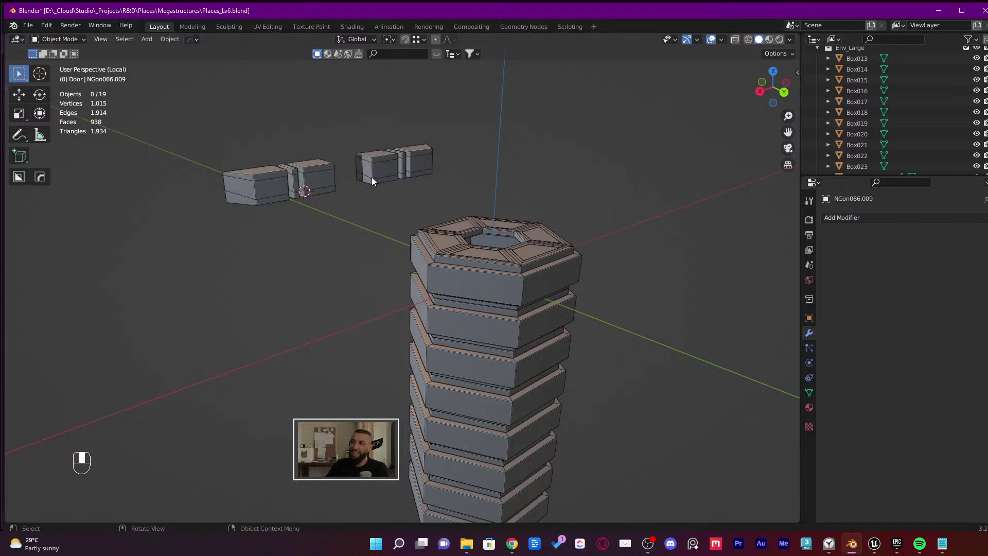
pyautogui.scroll(-5, 901, 63)
pyautogui.scroll(-8, 880, 89)
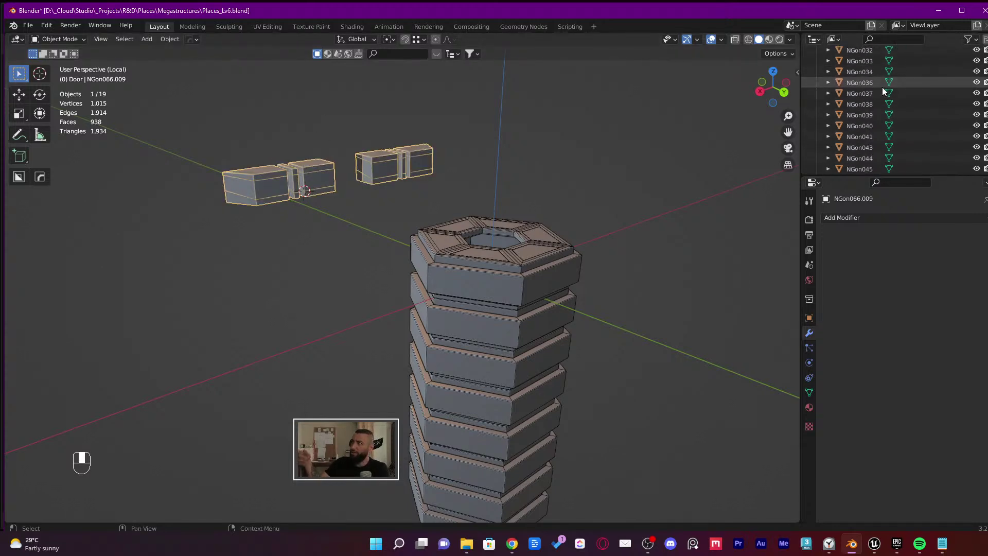
pyautogui.press('f')
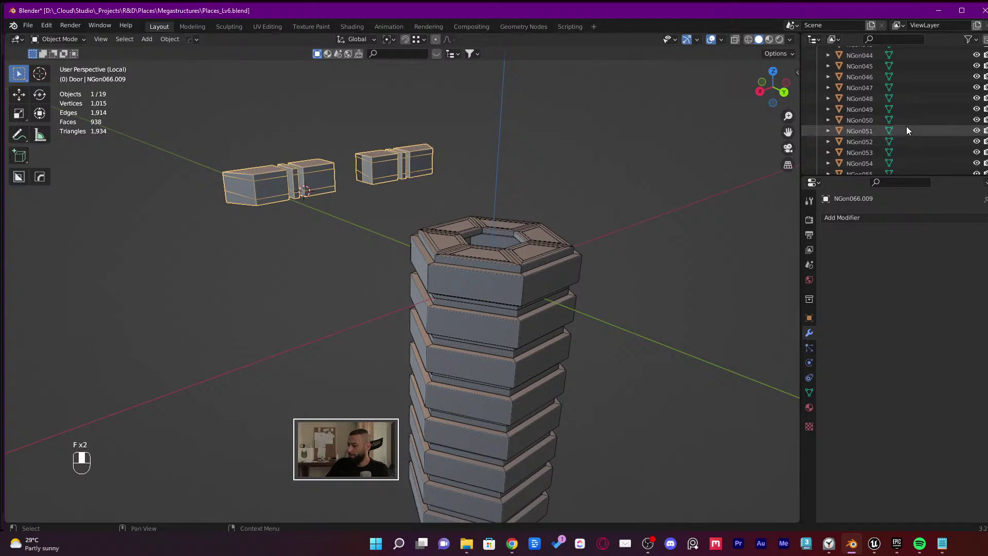
pyautogui.press('KP_Decimal')
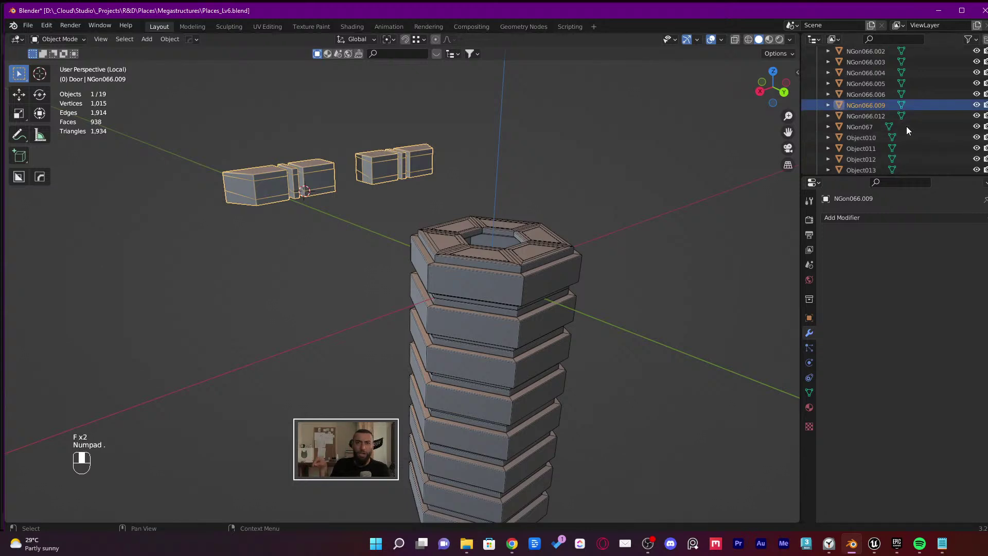
pyautogui.scroll(8, 881, 122)
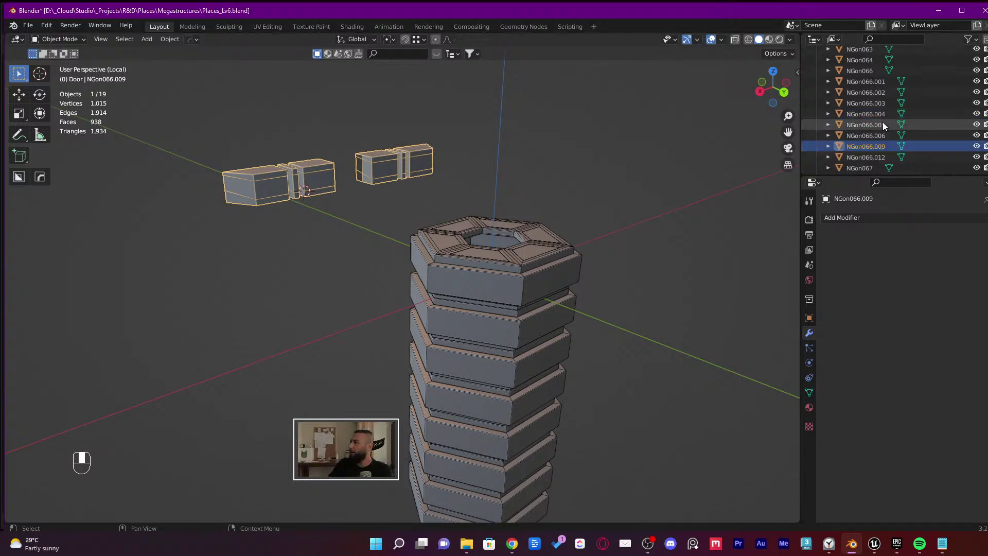
pyautogui.scroll(2, 877, 119)
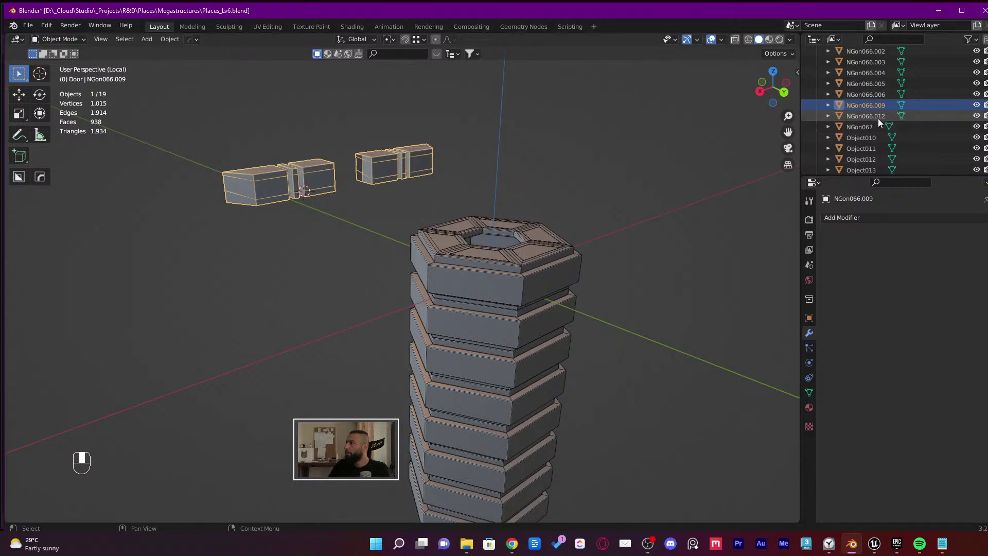
pyautogui.scroll(15, 877, 126)
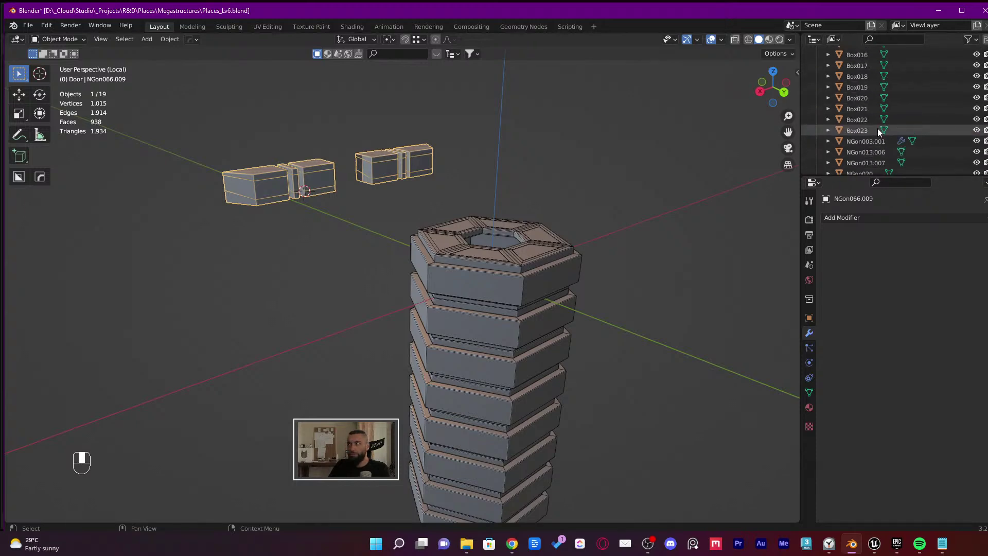
pyautogui.click(856, 97)
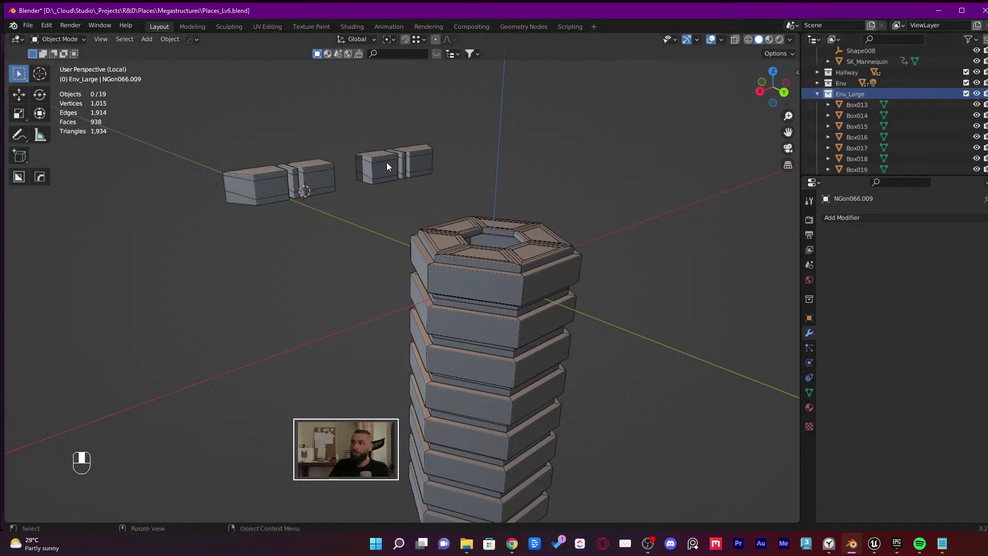
# Edit one wall block, select its end faces, and try a face dissolve before undoing it
pyautogui.moveTo(387, 162); pyautogui.dragTo(446, 165, button='middle')
pyautogui.scroll(5, 360, 162)
pyautogui.click(360, 166)
pyautogui.press('Tab')
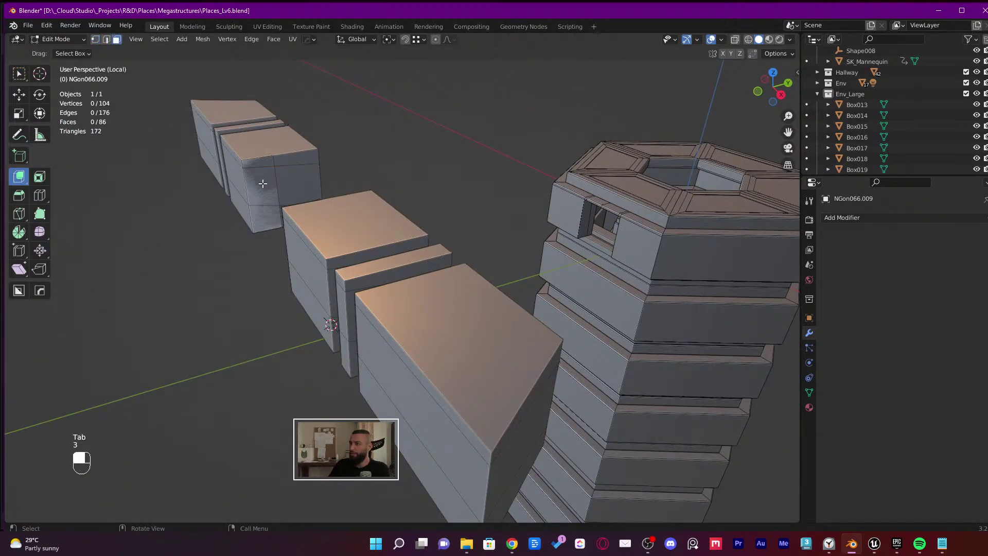
pyautogui.moveTo(262, 183); pyautogui.dragTo(308, 226, button='middle')
pyautogui.scroll(3, 307, 227)
pyautogui.click(307, 227)
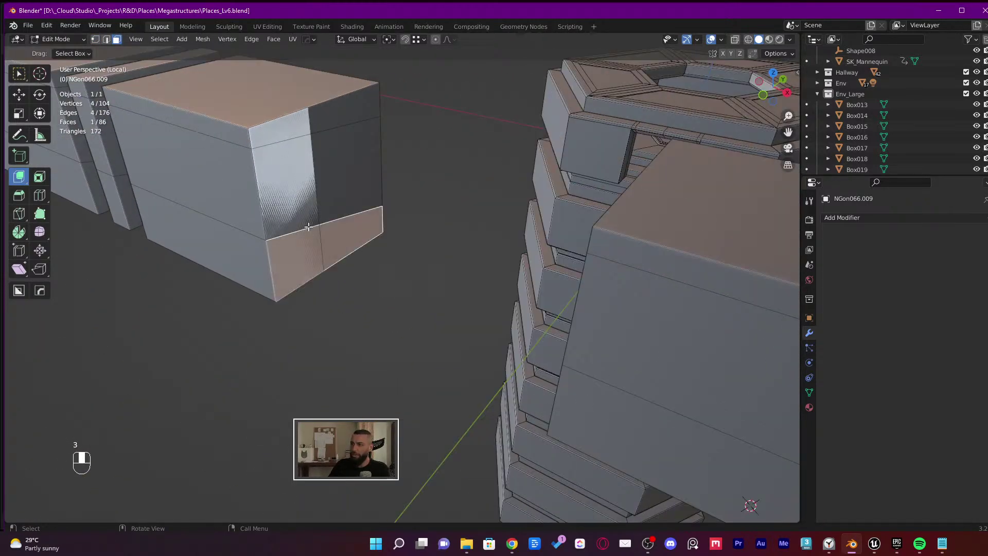
pyautogui.keyDown('ctrl'); pyautogui.click(289, 170); pyautogui.keyUp('ctrl')
pyautogui.moveTo(288, 170); pyautogui.dragTo(344, 163, button='middle')
pyautogui.press('x')
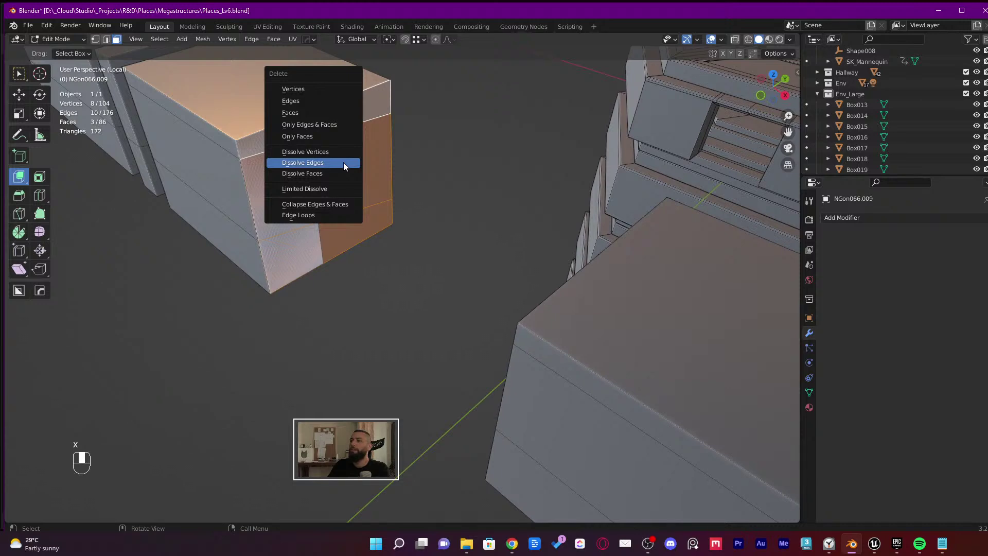
pyautogui.hotkey('ctrl', 'x')
pyautogui.moveTo(441, 166); pyautogui.dragTo(425, 166, button='middle')
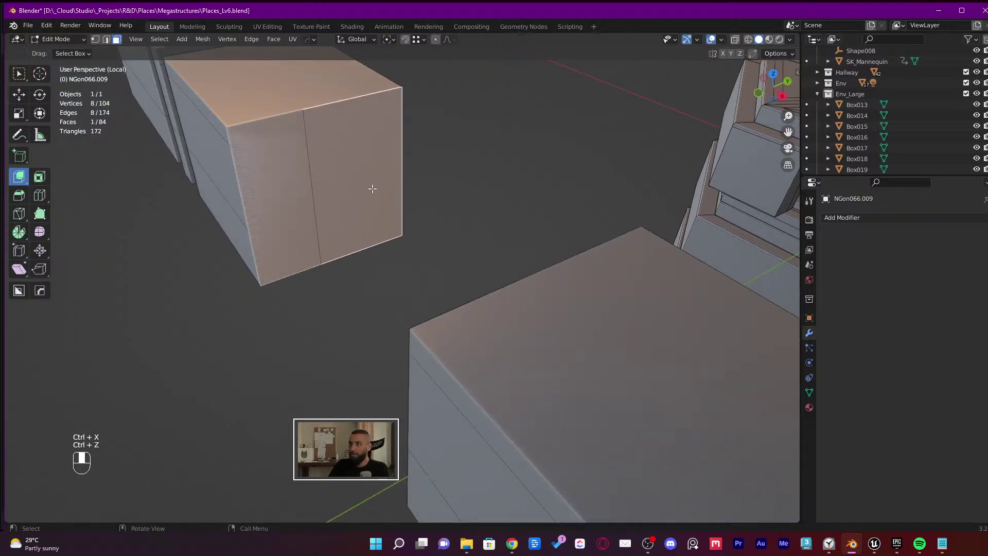
pyautogui.hotkey('ctrl', 'z')
# Delete the block's end faces and fill the hole with a single new face
pyautogui.press('Delete')
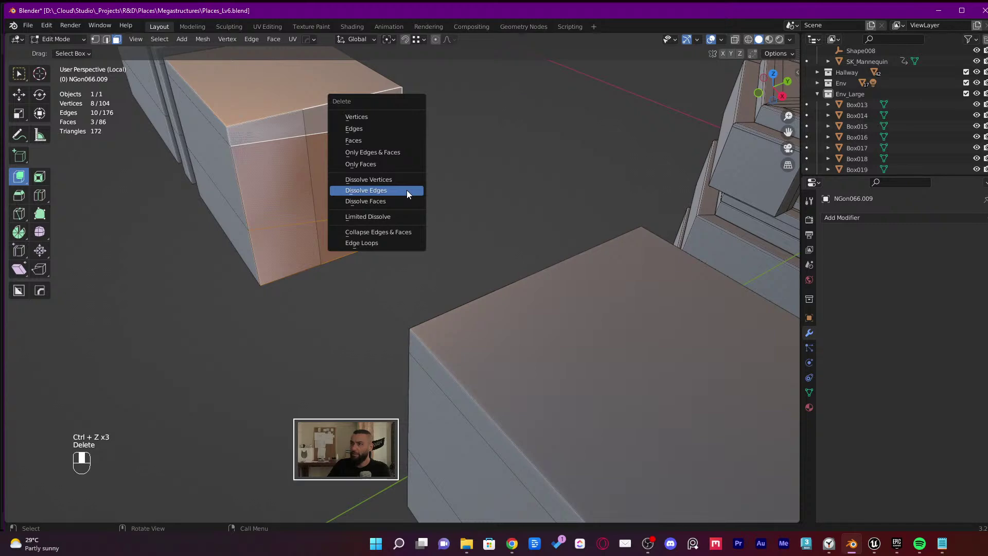
pyautogui.click(406, 190)
pyautogui.moveTo(340, 181); pyautogui.dragTo(360, 308, button='middle')
pyautogui.hotkey('ctrl', 'z')
pyautogui.press('x')
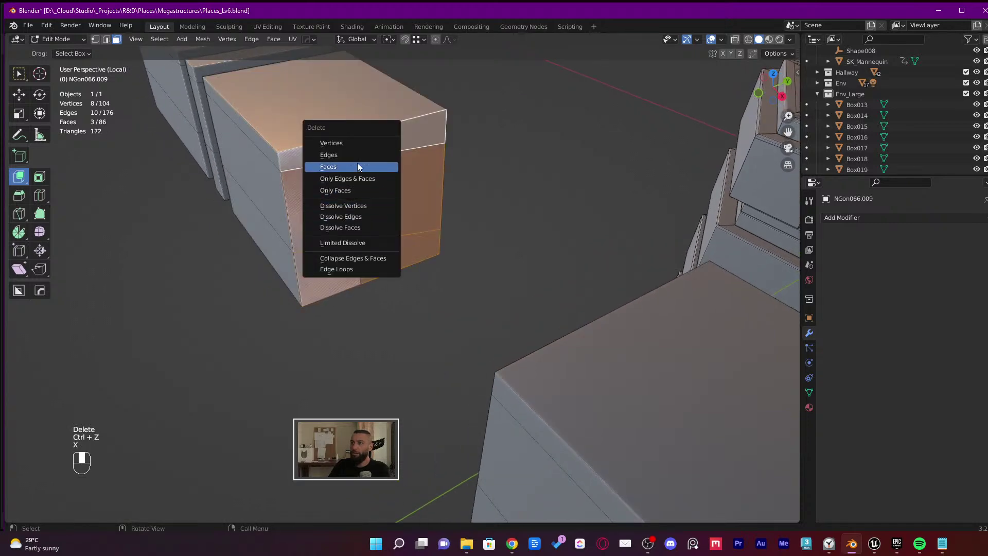
pyautogui.click(357, 166)
pyautogui.press('x')
pyautogui.click(334, 193)
pyautogui.press('2')
pyautogui.press('f')
pyautogui.press('f')
pyautogui.press('f')
pyautogui.press('Tab')
pyautogui.press('Tab')
# Delete the front face and side strip, refill that end with F, and save
pyautogui.press('3')
pyautogui.scroll(4, 355, 319)
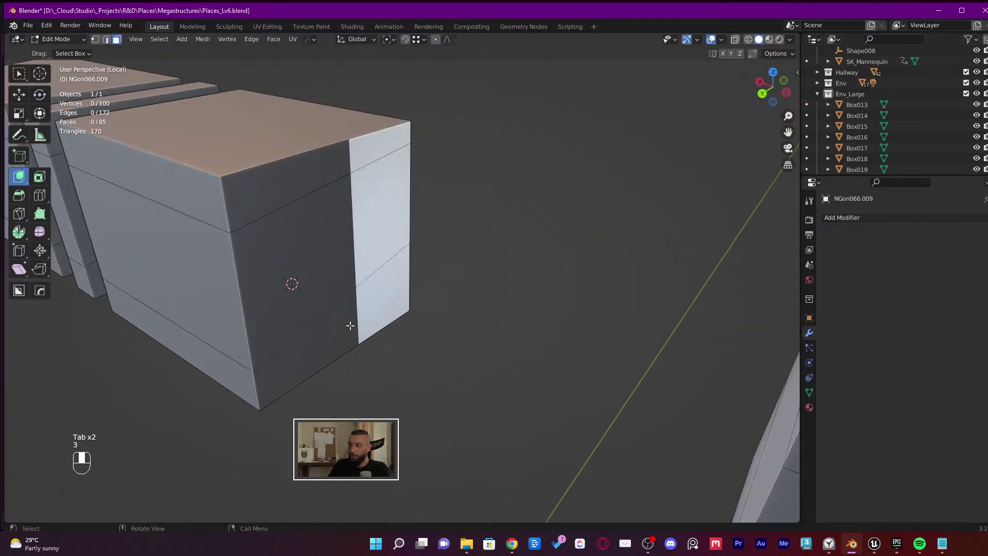
pyautogui.click(350, 324)
pyautogui.keyDown('shift'); pyautogui.click(302, 282); pyautogui.keyUp('shift')
pyautogui.press('x')
pyautogui.click(304, 192)
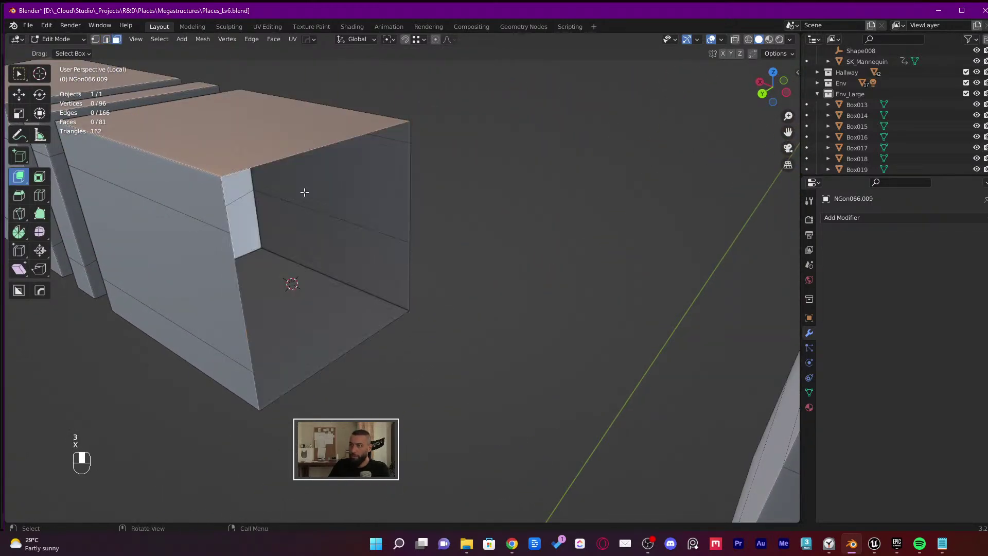
pyautogui.click(328, 359)
pyautogui.press('f')
pyautogui.press('f')
pyautogui.press('f')
pyautogui.hotkey('ctrl', 's')
# Dissolve the boxes' horizontal edge loops with Ctrl+X, exit Edit Mode, and save Places Lv6.blend
pyautogui.scroll(-5, 330, 340)
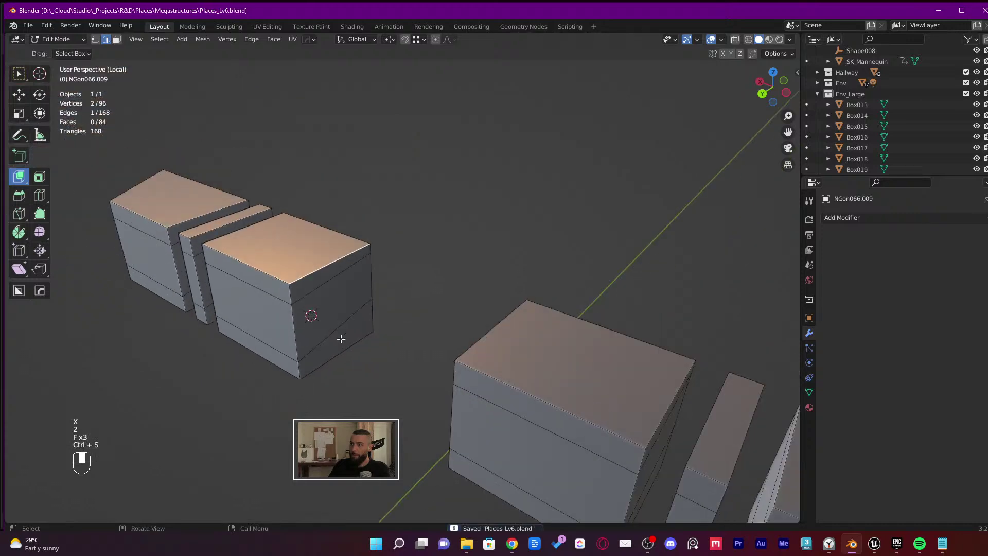
pyautogui.press('1')
pyautogui.press('2')
pyautogui.hotkey('ctrl', 'x')
pyautogui.moveTo(333, 331)
pyautogui.mouseDown(button='middle')
pyautogui.moveTo(337, 338)
pyautogui.moveTo(345, 323)
pyautogui.mouseUp(button='middle')
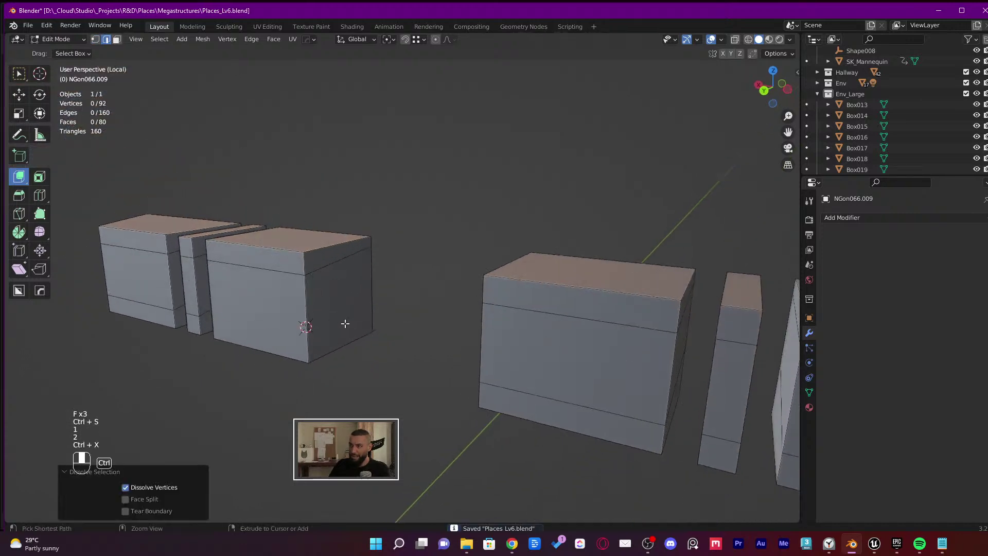
pyautogui.hotkey('ctrl', 'z')
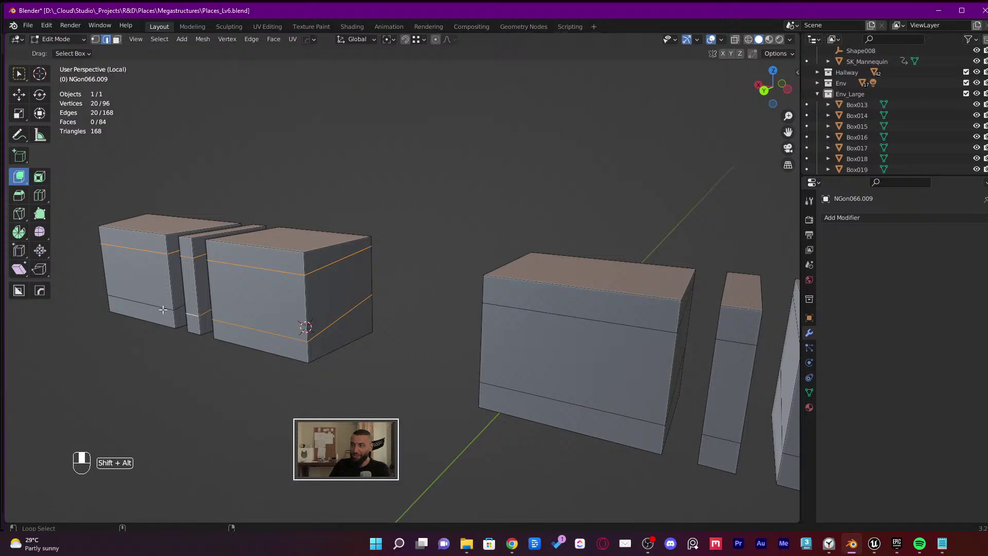
pyautogui.keyDown('alt'); pyautogui.keyDown('shift'); pyautogui.click(589, 322); pyautogui.keyUp('shift'); pyautogui.keyUp('alt')
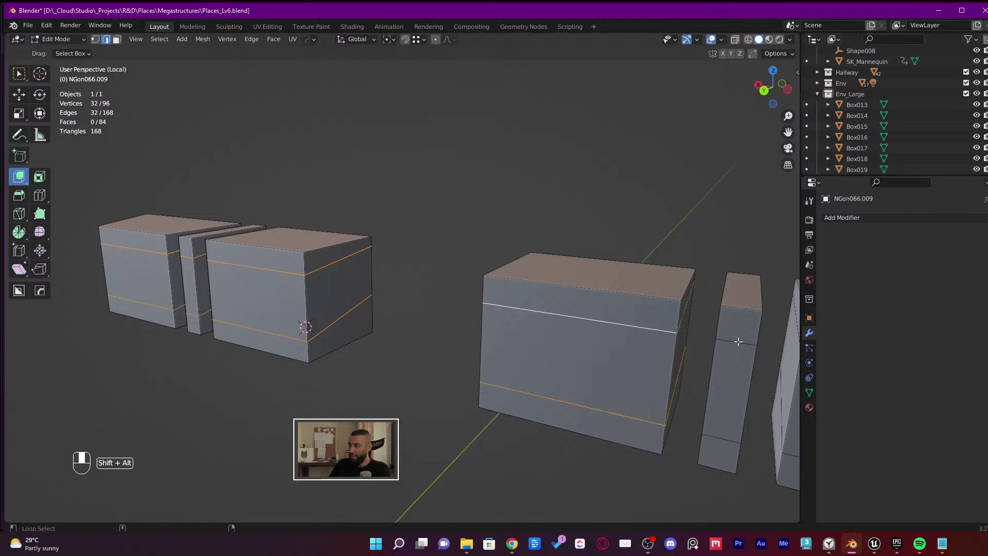
pyautogui.scroll(4, 418, 245)
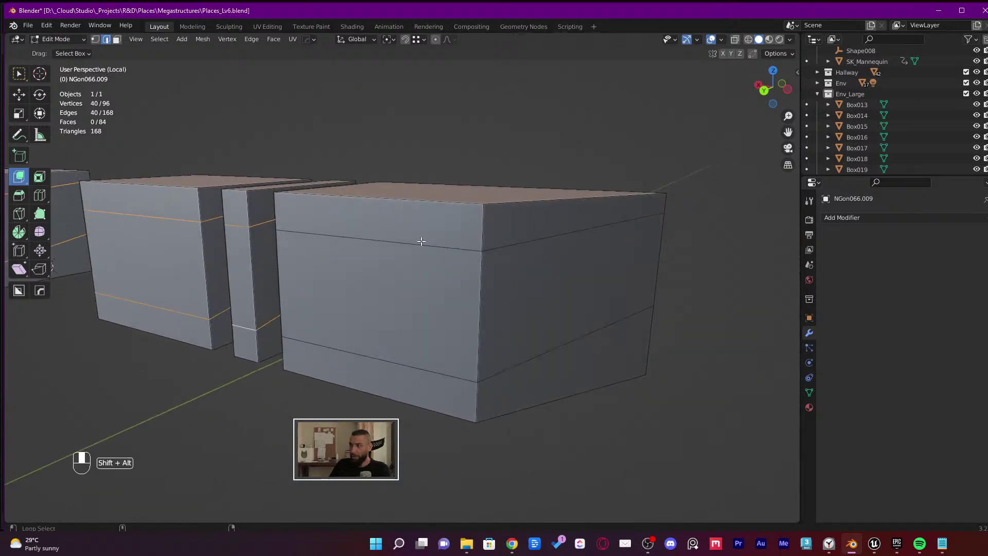
pyautogui.keyDown('alt'); pyautogui.keyDown('shift'); pyautogui.click(418, 244); pyautogui.keyUp('shift'); pyautogui.keyUp('alt')
pyautogui.keyDown('alt'); pyautogui.keyDown('shift'); pyautogui.click(386, 355); pyautogui.keyUp('shift'); pyautogui.keyUp('alt')
pyautogui.scroll(-5, 385, 355)
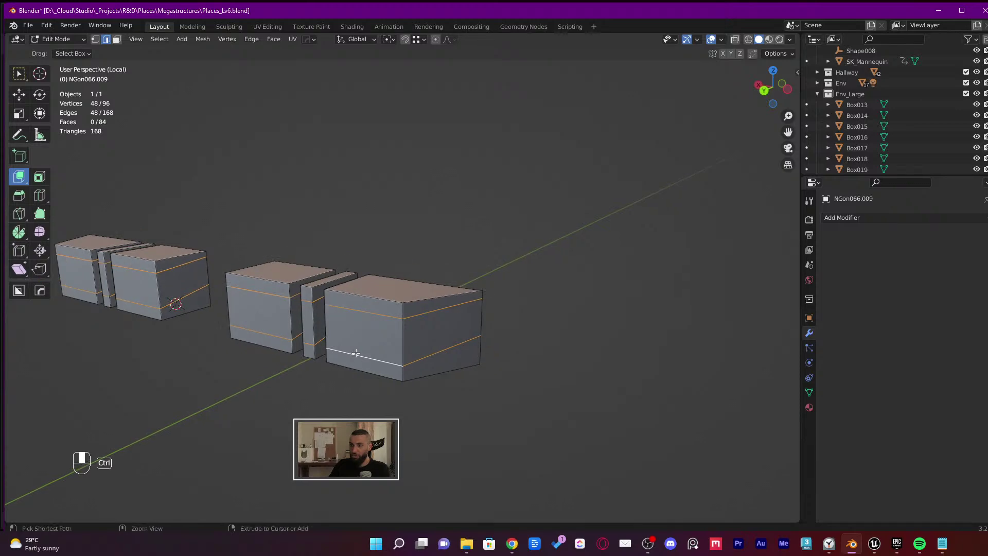
pyautogui.hotkey('ctrl', 'x')
pyautogui.keyDown('shift'); pyautogui.moveTo(359, 352); pyautogui.dragTo(453, 347, button='middle'); pyautogui.keyUp('shift')
pyautogui.press('Tab')
pyautogui.moveTo(514, 351); pyautogui.dragTo(510, 309, button='middle')
pyautogui.hotkey('ctrl', 's')
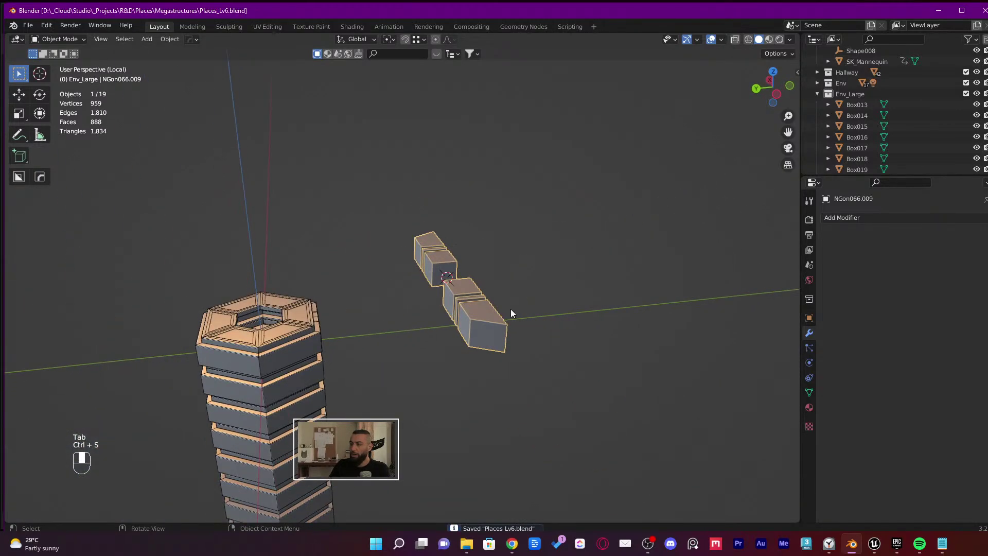
# Select all isolated pieces, return to the full scene, and restore the 19-object selection
pyautogui.press('a')
pyautogui.press('KP_Divide')
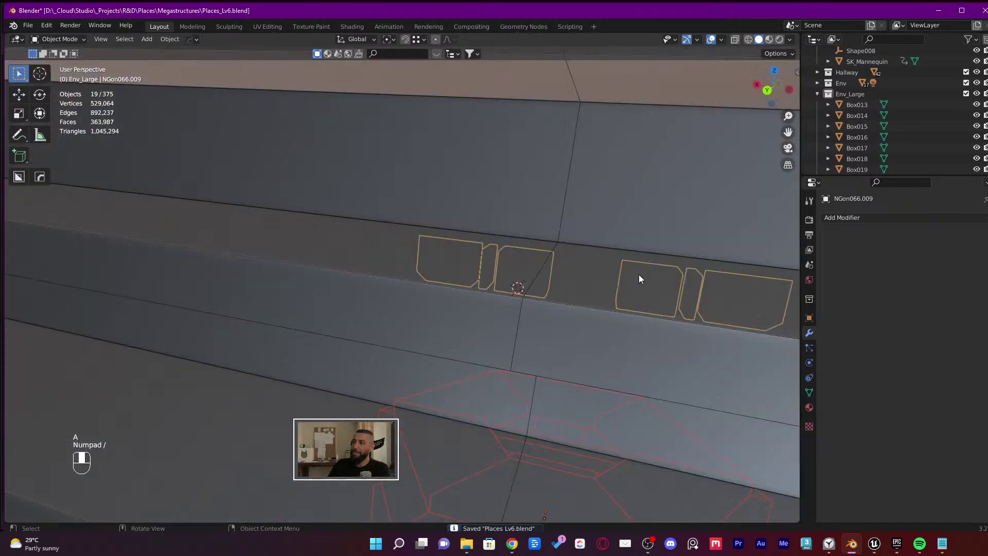
pyautogui.keyDown('shift'); pyautogui.moveTo(637, 278); pyautogui.dragTo(464, 291, button='middle'); pyautogui.keyUp('shift')
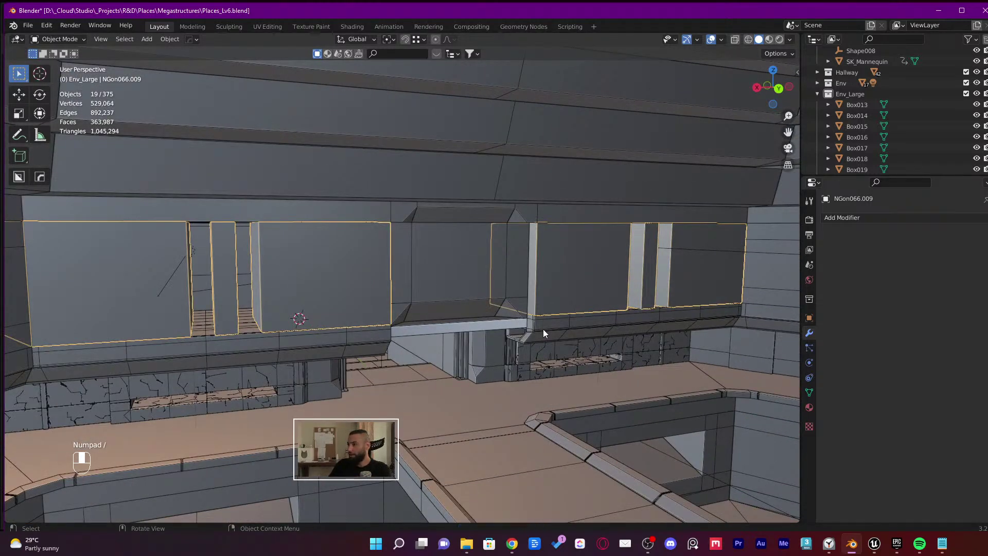
pyautogui.hotkey('ctrl', 'z')
pyautogui.hotkey('ctrl', 'z')
pyautogui.hotkey('ctrl', 'z')
pyautogui.hotkey('ctrl', 'z')
pyautogui.hotkey('ctrl', 'z')
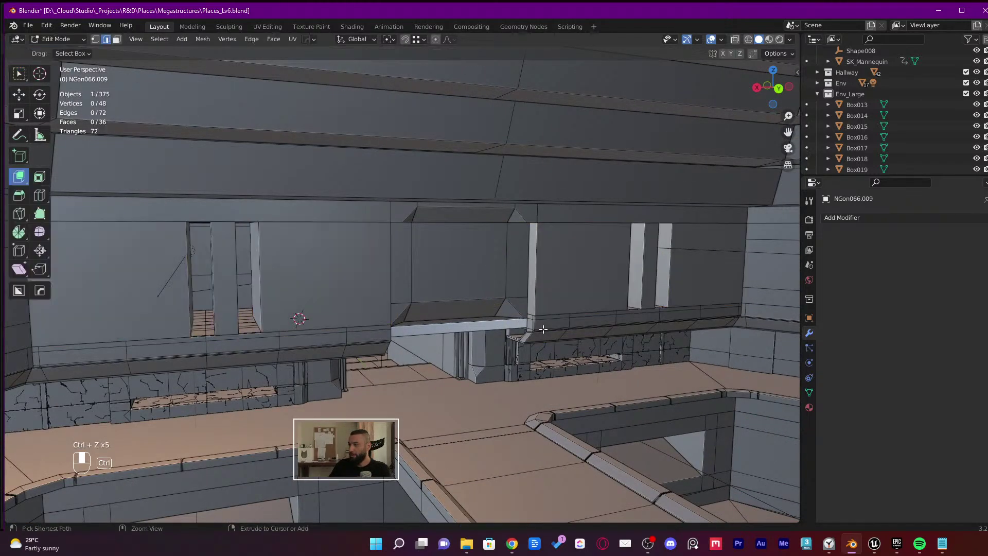
pyautogui.hotkey('ctrl', 'z')
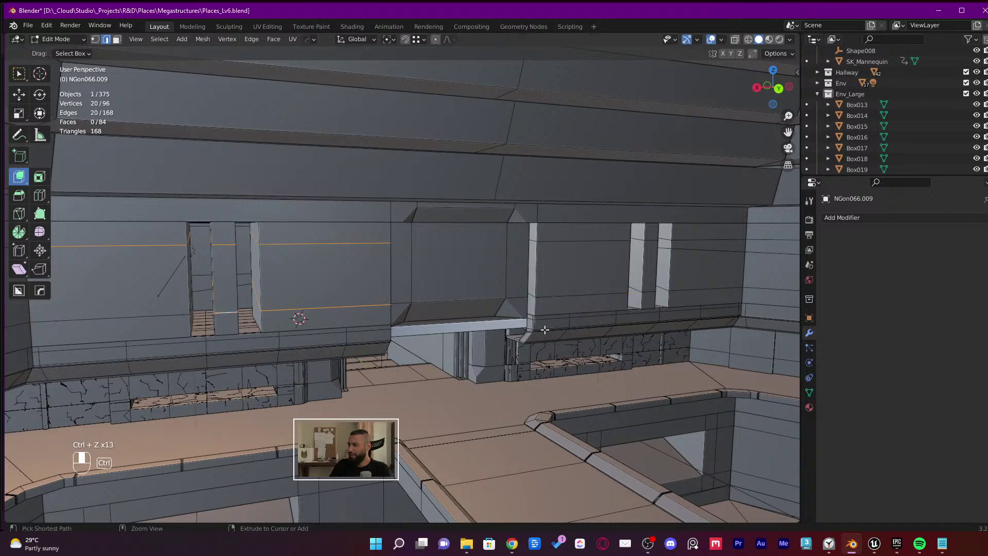
pyautogui.hotkey('ctrl', 'shift', 'z')
pyautogui.hotkey('ctrl', 'shift', 'z')
pyautogui.hotkey('ctrl', 'shift', 'z')
pyautogui.hotkey('ctrl', 'shift', 'z')
pyautogui.hotkey('ctrl', 'shift', 'z')
pyautogui.hotkey('ctrl', 'shift', 'z')
pyautogui.hotkey('ctrl', 'shift', 'z')
pyautogui.hotkey('ctrl', 'shift', 'z')
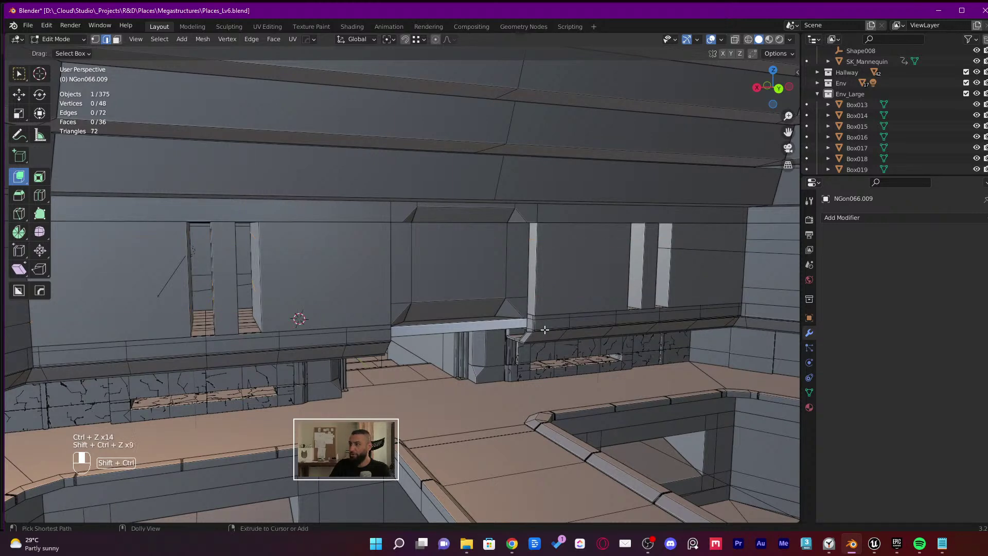
pyautogui.hotkey('ctrl', 'shift', 'z')
pyautogui.moveTo(544, 330); pyautogui.dragTo(560, 343, button='middle')
# Add the small railing piece for 20 objects, isolate them, and locate the railing in the outliner
pyautogui.moveTo(478, 303); pyautogui.dragTo(266, 126, button='middle')
pyautogui.keyDown('shift'); pyautogui.click(571, 301); pyautogui.keyUp('shift')
pyautogui.press('KP_Divide')
pyautogui.click(233, 127)
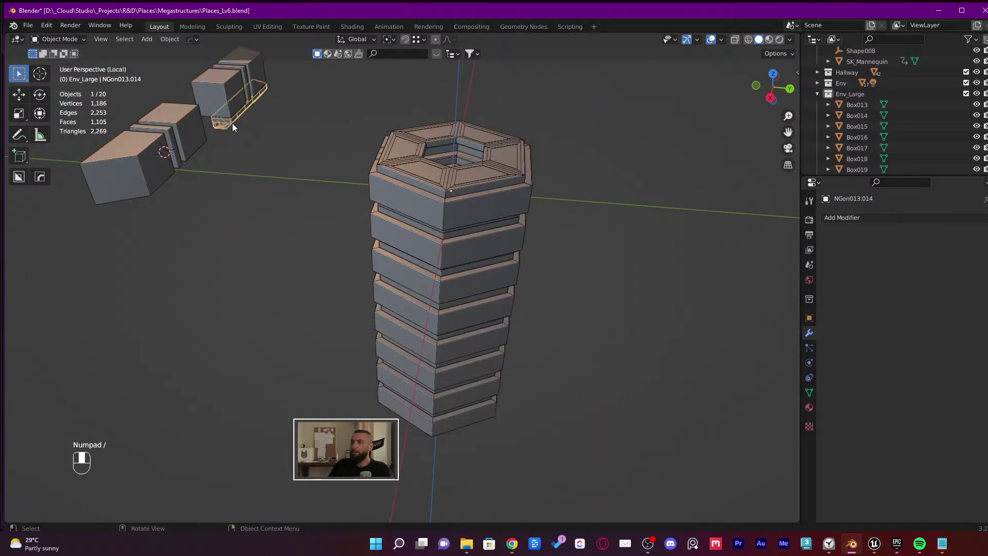
pyautogui.press('KP_Decimal')
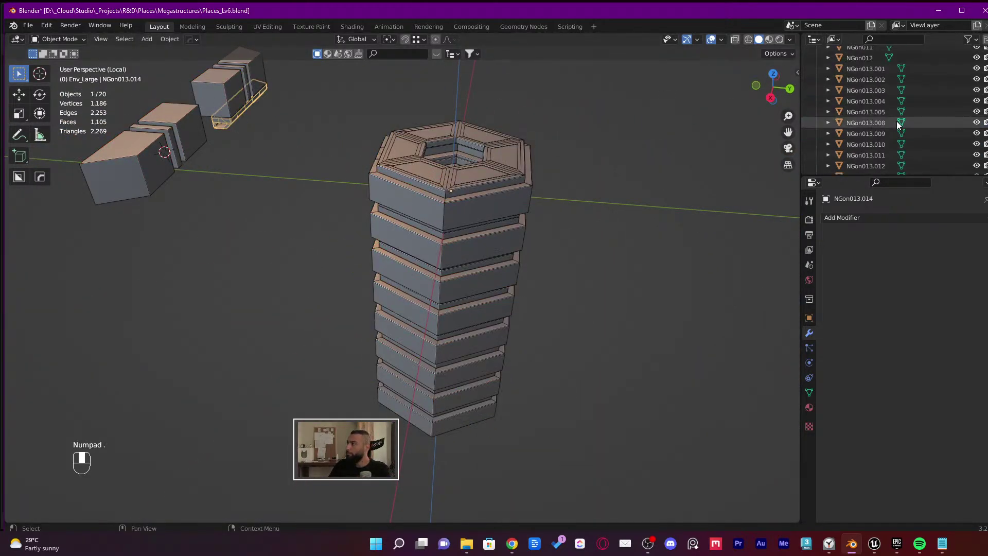
# Collapse the Collection, Env_Large and Main Walls outliner groups and pick tower piece NGon003.006
pyautogui.scroll(10, 898, 123)
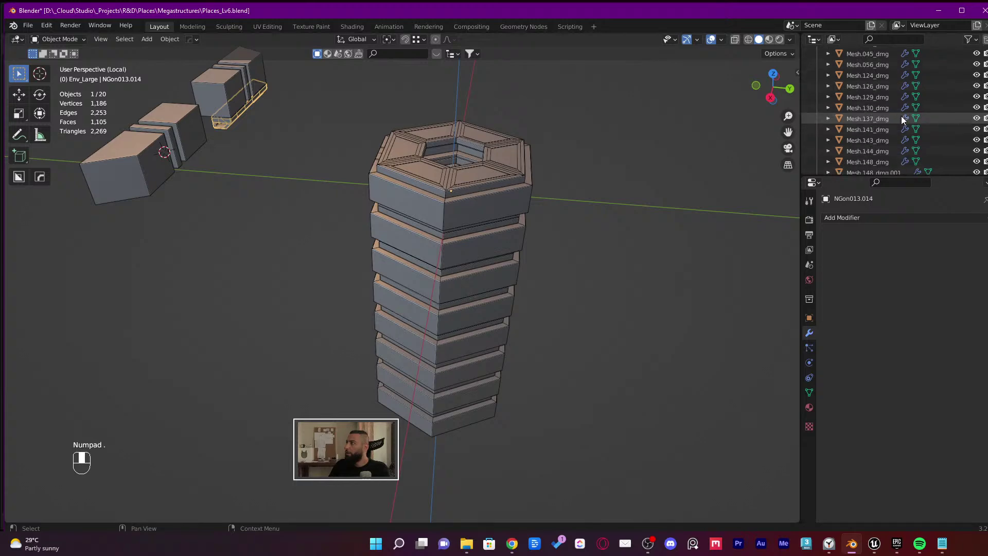
pyautogui.click(816, 63)
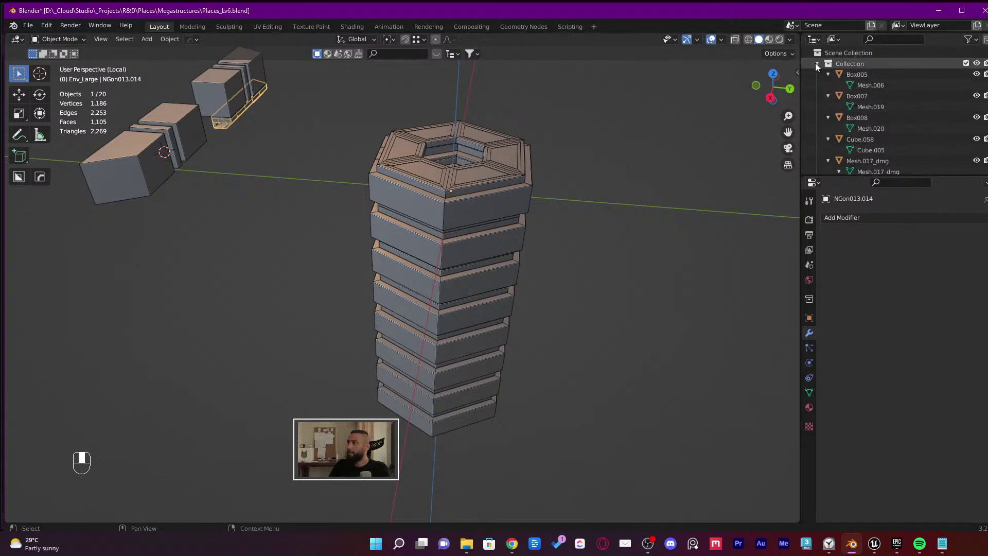
pyautogui.click(817, 96)
pyautogui.moveTo(573, 207); pyautogui.dragTo(582, 232, button='middle')
pyautogui.click(817, 160)
pyautogui.click(582, 231)
# Select the 20 isolated objects, return to the full scene, and add two ceiling pieces under the ledge
pyautogui.press('a')
pyautogui.press('KP_Divide')
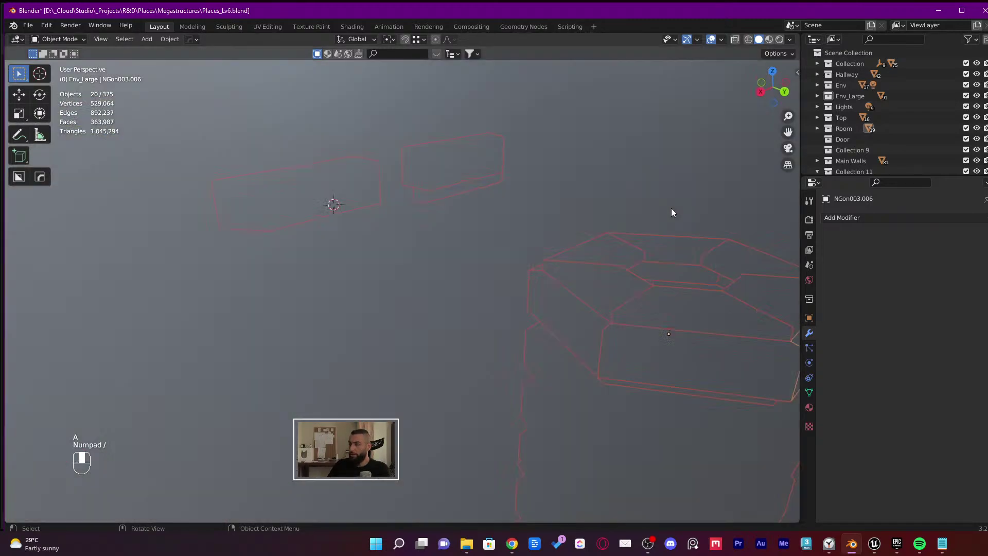
pyautogui.keyDown('shift'); pyautogui.moveTo(536, 271); pyautogui.dragTo(647, 230, button='middle'); pyautogui.keyUp('shift')
pyautogui.keyDown('shift'); pyautogui.moveTo(448, 178); pyautogui.dragTo(532, 150, button='middle'); pyautogui.keyUp('shift')
pyautogui.keyDown('shift'); pyautogui.click(469, 143); pyautogui.keyUp('shift')
pyautogui.keyDown('shift'); pyautogui.click(534, 237); pyautogui.keyUp('shift')
# Add ceiling panels NGon013.013, NGon013.015 and NGon013.016 to the selection
pyautogui.moveTo(534, 238); pyautogui.dragTo(602, 306, button='middle')
pyautogui.hotkey('shift', '`')
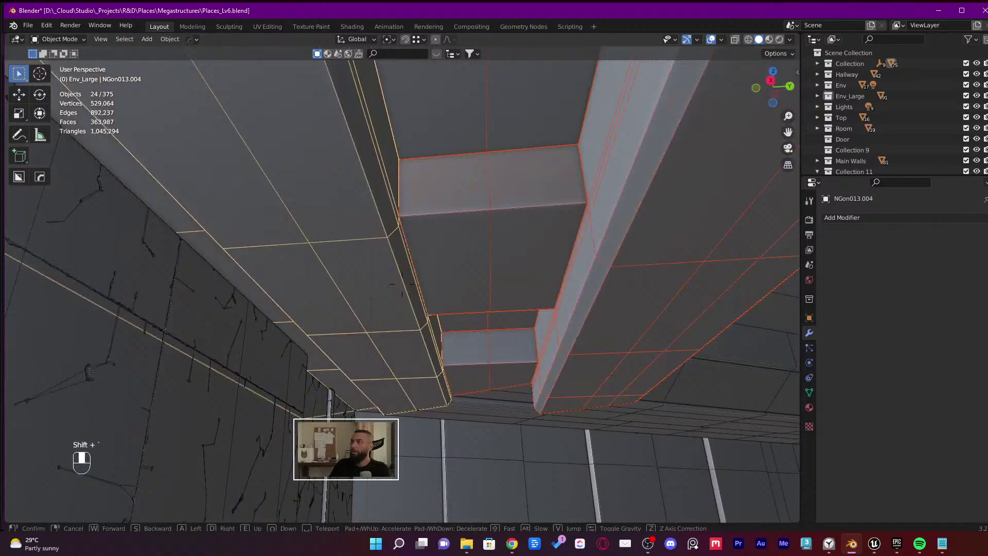
pyautogui.click(443, 132)
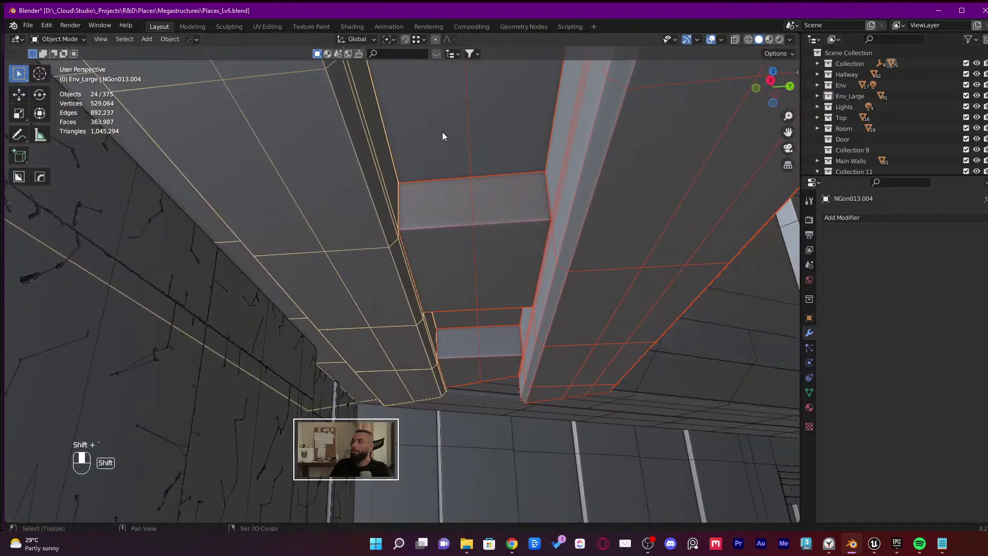
pyautogui.keyDown('shift'); pyautogui.click(443, 132); pyautogui.keyUp('shift')
pyautogui.moveTo(459, 161); pyautogui.dragTo(396, 193, button='middle')
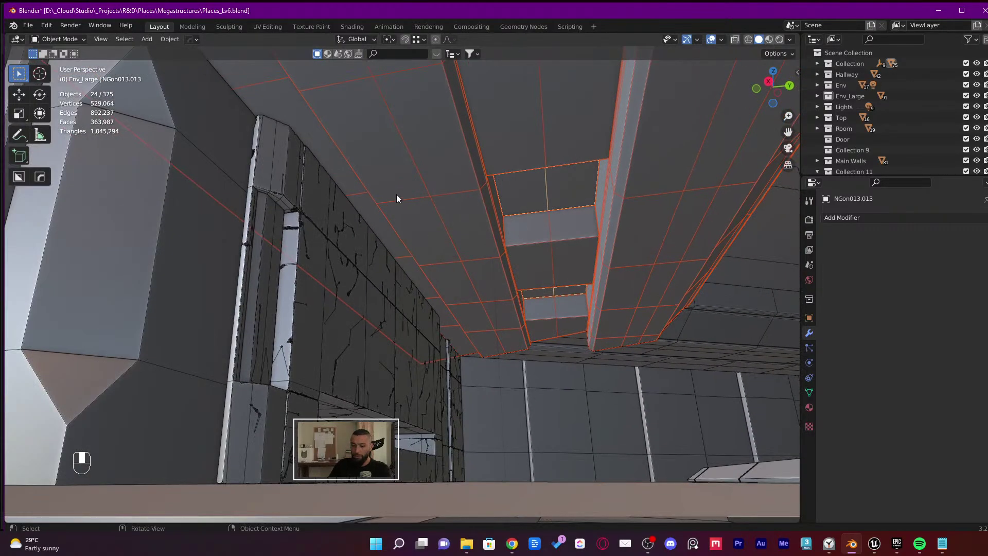
pyautogui.hotkey('shift', '`')
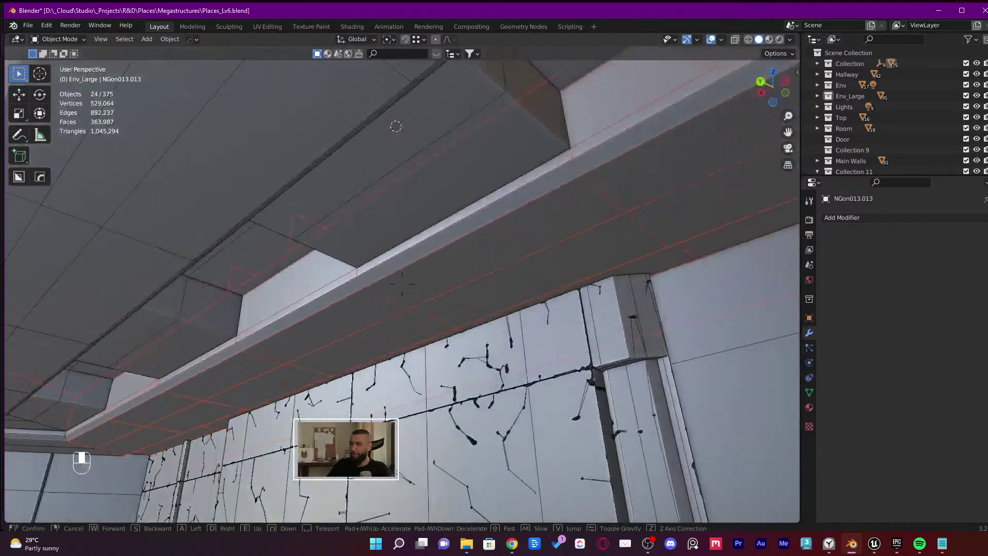
pyautogui.click(434, 238)
pyautogui.keyDown('shift'); pyautogui.click(315, 303); pyautogui.keyUp('shift')
pyautogui.keyDown('shift'); pyautogui.click(309, 333); pyautogui.keyUp('shift')
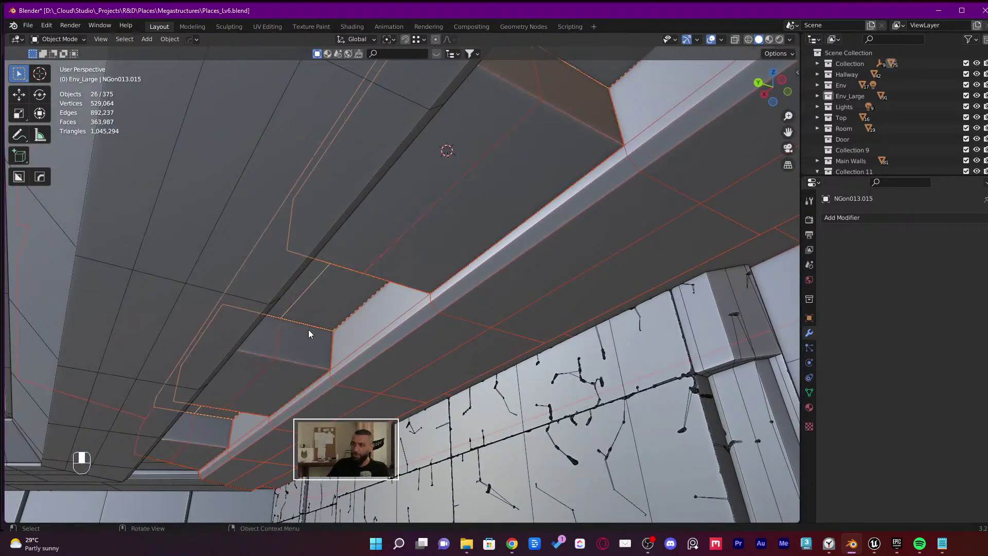
pyautogui.keyDown('shift'); pyautogui.click(205, 307); pyautogui.keyUp('shift')
# Add the two ledges to the selection, checking it with a cancelled trial move
pyautogui.hotkey('shift', '`')
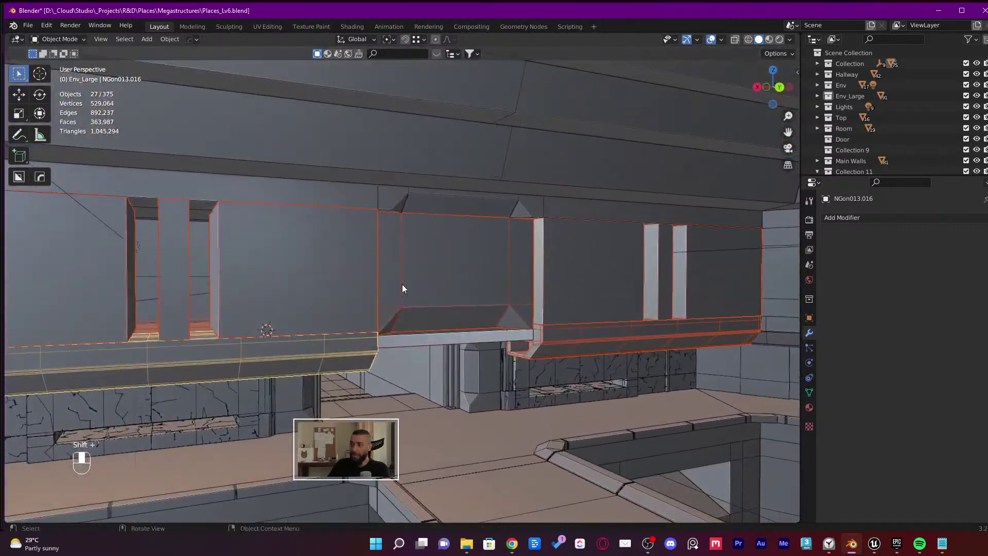
pyautogui.click(403, 277)
pyautogui.press('g')
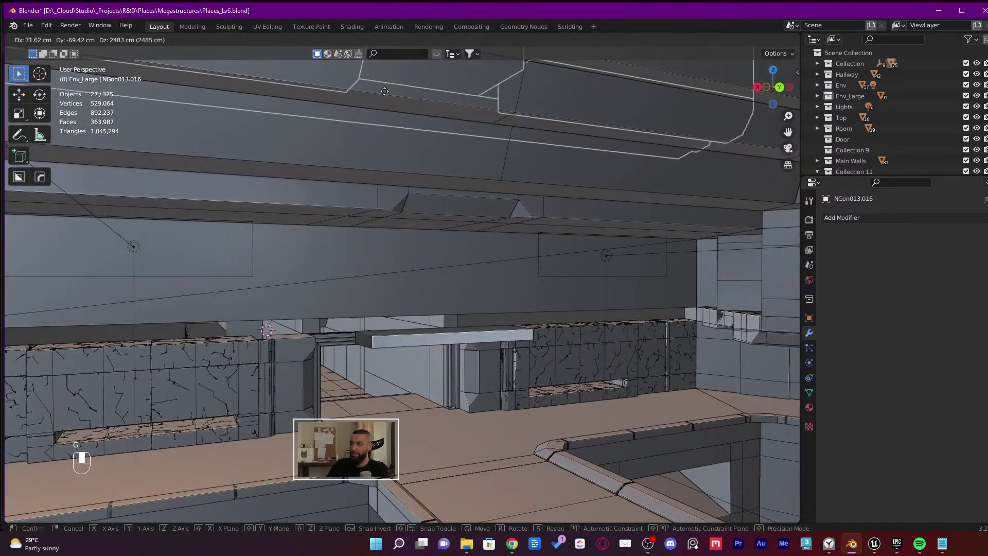
pyautogui.rightClick(479, 288)
pyautogui.hotkey('shift', '`')
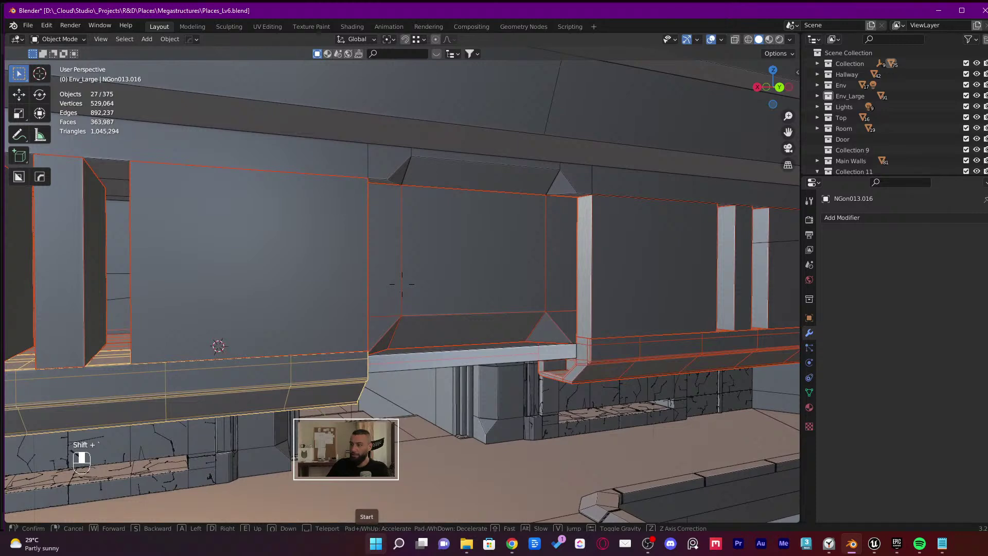
pyautogui.click(402, 284)
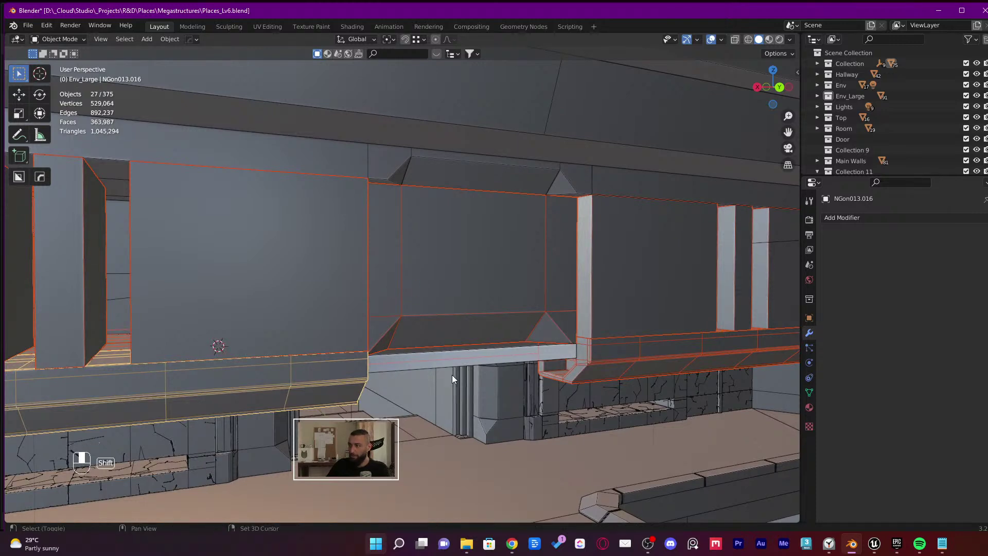
pyautogui.keyDown('shift'); pyautogui.click(456, 359); pyautogui.keyUp('shift')
pyautogui.scroll(-5, 456, 361)
pyautogui.press('g')
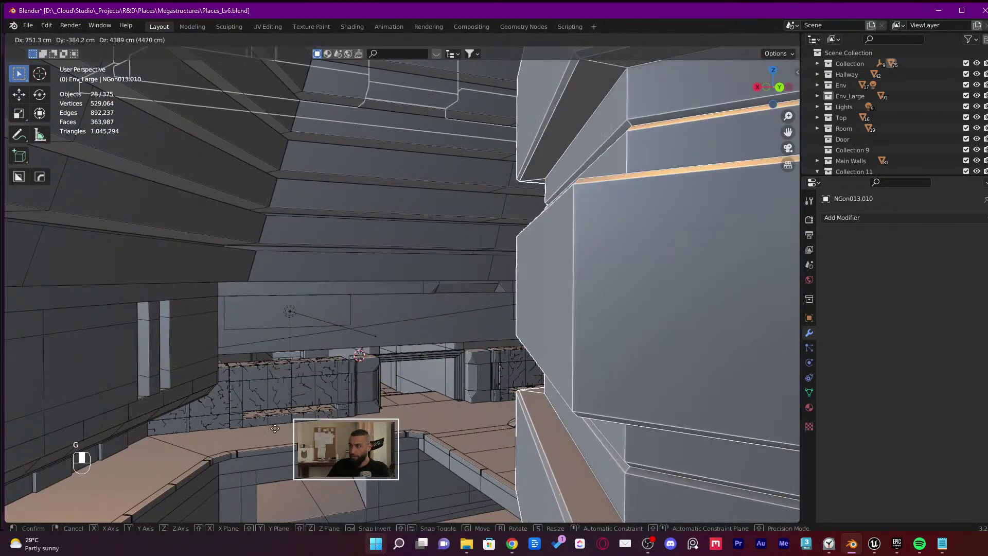
pyautogui.rightClick(524, 267)
# Add panel NGon015.005, re-check with cancelled trial moves, and turn the view toward the doorway
pyautogui.keyDown('shift'); pyautogui.click(471, 286); pyautogui.keyUp('shift')
pyautogui.press('g')
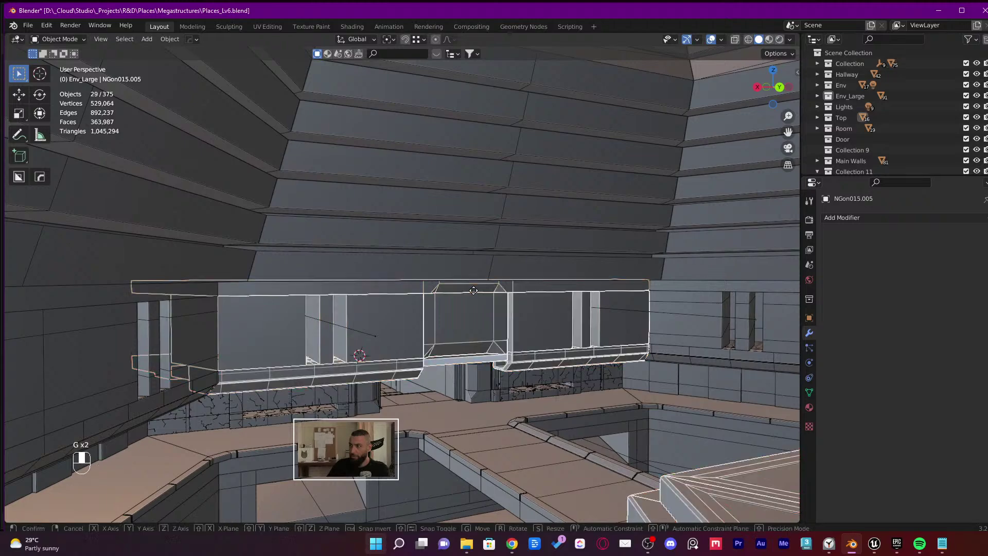
pyautogui.rightClick(613, 323)
pyautogui.scroll(4, 461, 338)
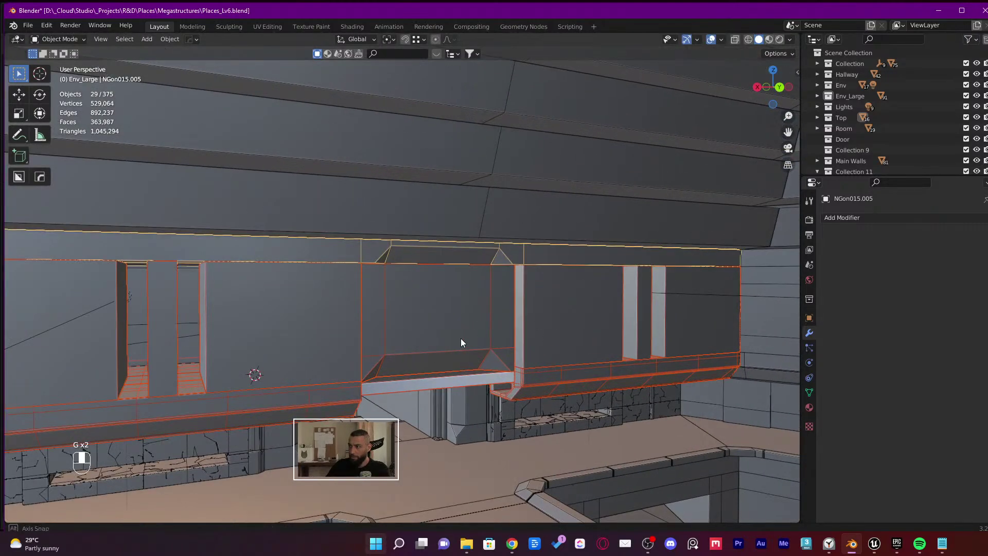
pyautogui.scroll(-3, 342, 379)
pyautogui.press('g')
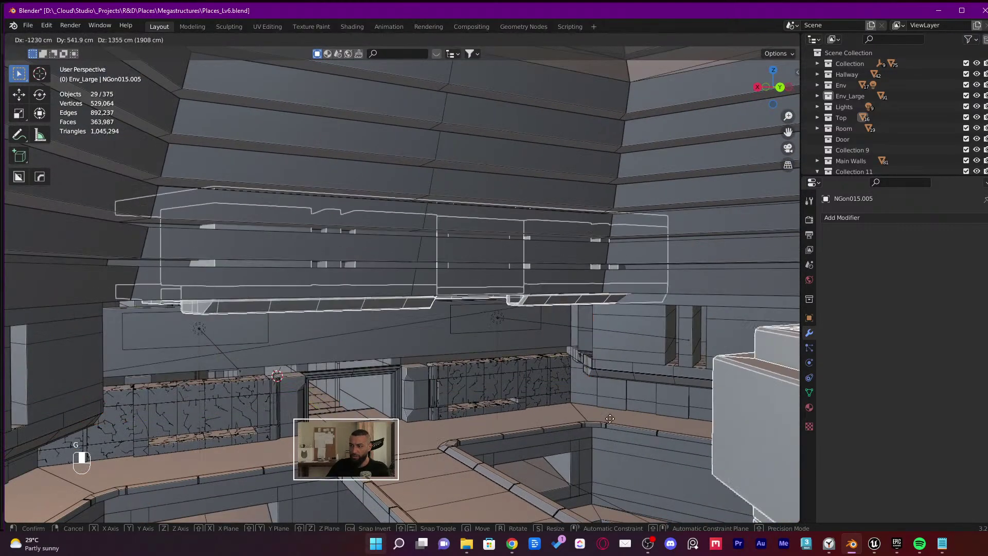
pyautogui.rightClick(517, 243)
pyautogui.moveTo(429, 406); pyautogui.dragTo(273, 363, button='middle')
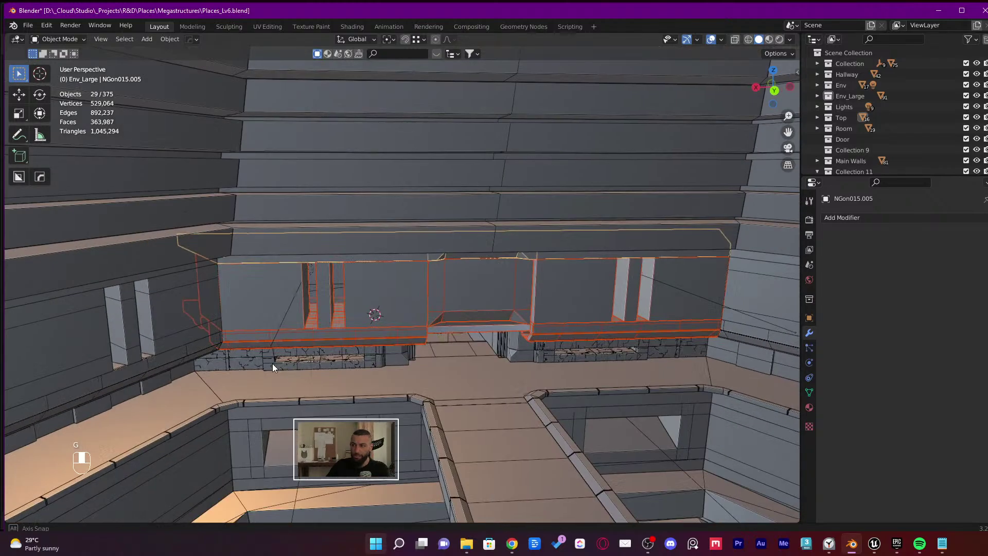
pyautogui.scroll(6, 461, 352)
pyautogui.moveTo(461, 352); pyautogui.dragTo(524, 298, button='middle')
pyautogui.keyDown('shift'); pyautogui.moveTo(525, 299); pyautogui.dragTo(207, 75, button='middle'); pyautogui.keyUp('shift')
pyautogui.scroll(4, 289, 267)
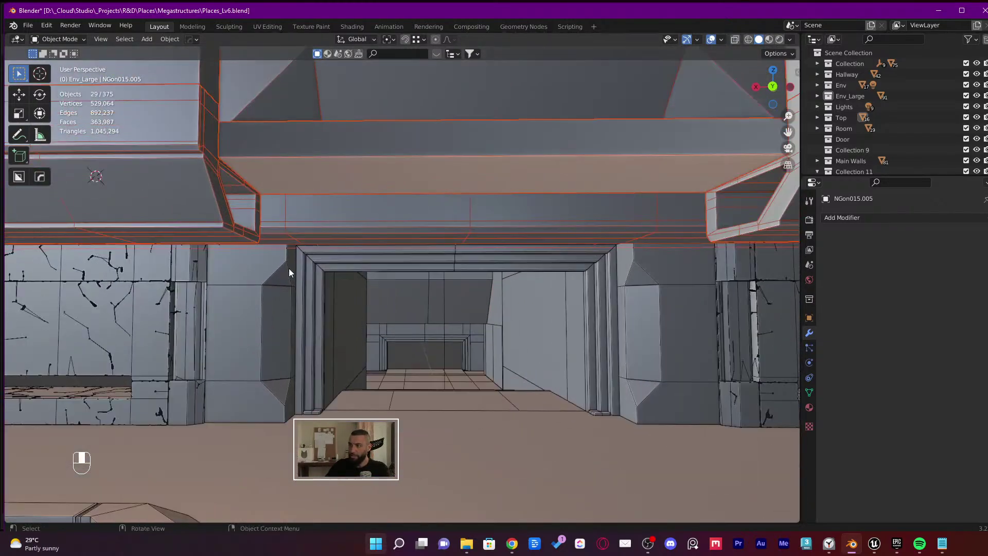
# Add the doorway pillar and the left, top and right door-frame strips to the selection
pyautogui.keyDown('shift'); pyautogui.click(257, 298); pyautogui.keyUp('shift')
pyautogui.keyDown('shift'); pyautogui.click(313, 288); pyautogui.keyUp('shift')
pyautogui.keyDown('shift'); pyautogui.click(326, 276); pyautogui.keyUp('shift')
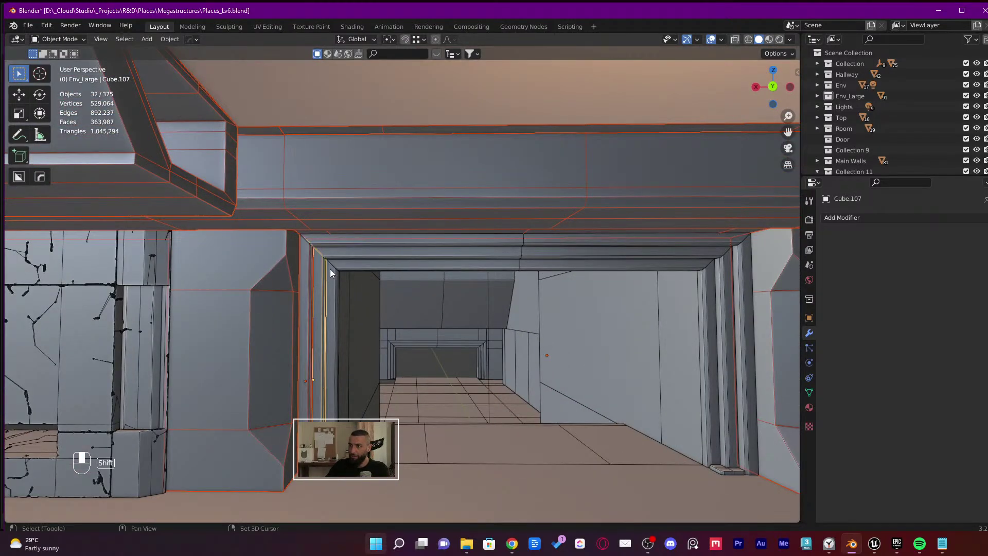
pyautogui.keyDown('shift'); pyautogui.click(331, 268); pyautogui.keyUp('shift')
pyautogui.keyDown('shift'); pyautogui.click(367, 262); pyautogui.keyUp('shift')
pyautogui.keyDown('shift'); pyautogui.click(372, 253); pyautogui.keyUp('shift')
pyautogui.keyDown('shift'); pyautogui.click(374, 241); pyautogui.keyUp('shift')
pyautogui.keyDown('shift'); pyautogui.click(554, 251); pyautogui.keyUp('shift')
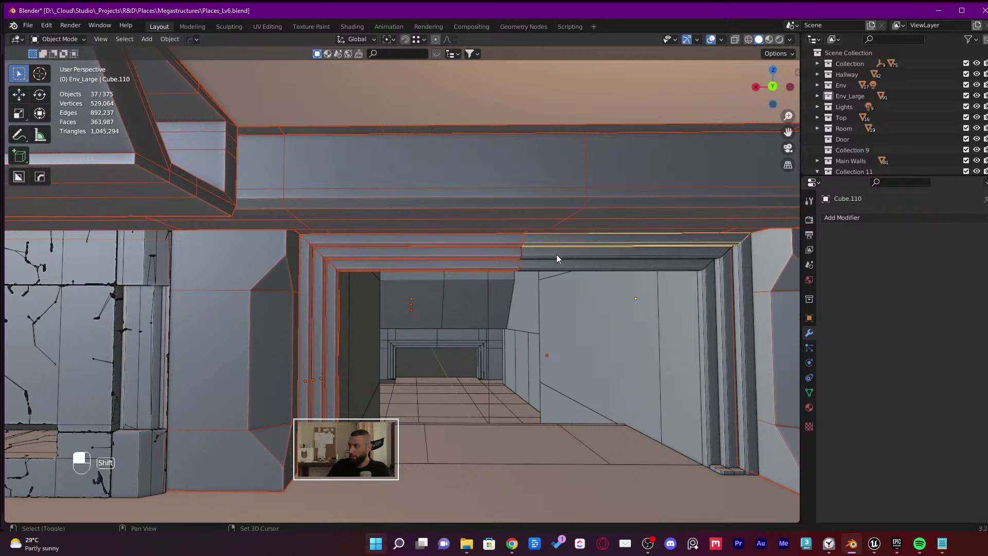
pyautogui.keyDown('shift'); pyautogui.click(628, 256); pyautogui.keyUp('shift')
pyautogui.keyDown('shift'); pyautogui.click(702, 265); pyautogui.keyUp('shift')
pyautogui.keyDown('shift'); pyautogui.click(726, 277); pyautogui.keyUp('shift')
pyautogui.keyDown('shift'); pyautogui.click(734, 279); pyautogui.keyUp('shift')
pyautogui.keyDown('shift'); pyautogui.click(724, 279); pyautogui.keyUp('shift')
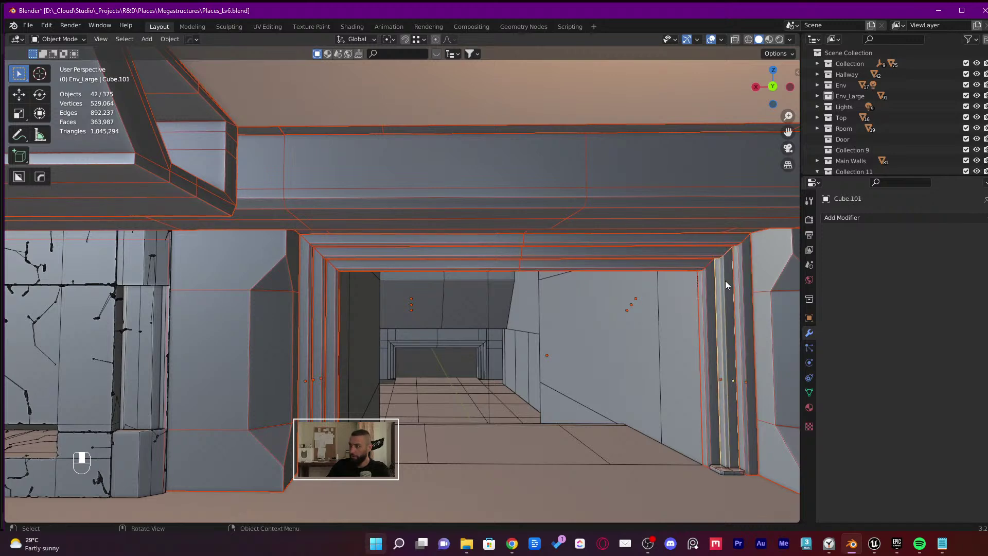
pyautogui.press('g')
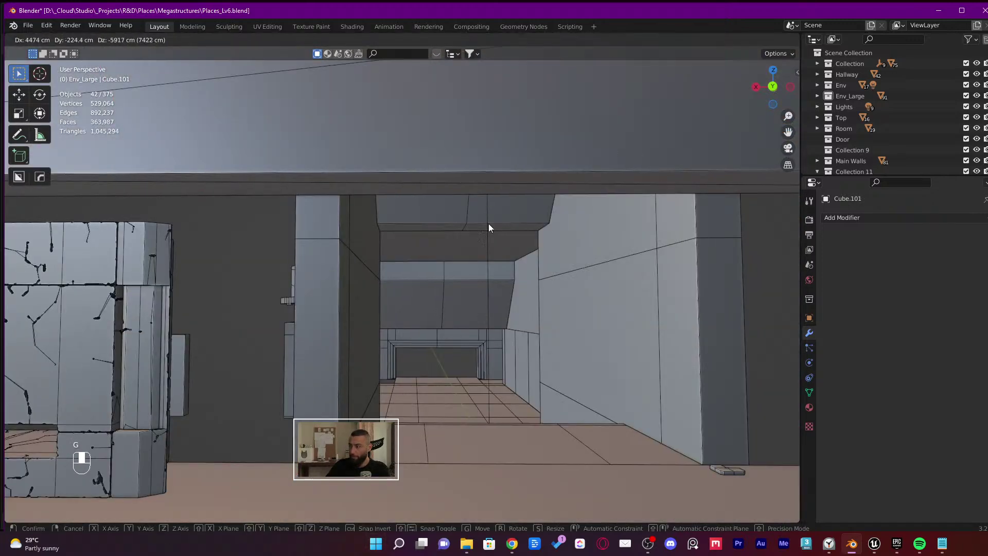
pyautogui.press('Escape')
# Add the NGon001 strip, undo the trial move, and save the blend file
pyautogui.keyDown('shift'); pyautogui.click(724, 470); pyautogui.keyUp('shift')
pyautogui.keyDown('shift'); pyautogui.click(725, 471); pyautogui.keyUp('shift')
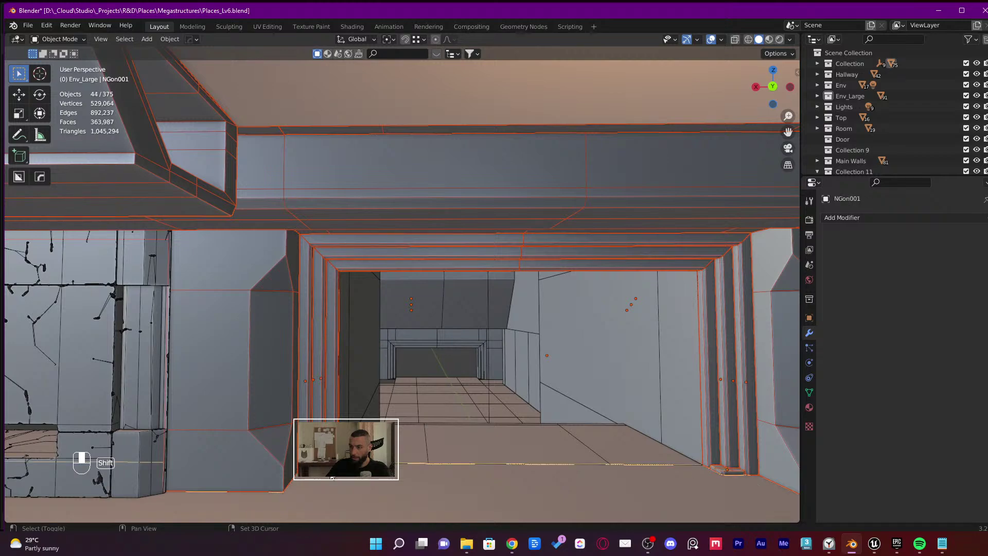
pyautogui.press('g')
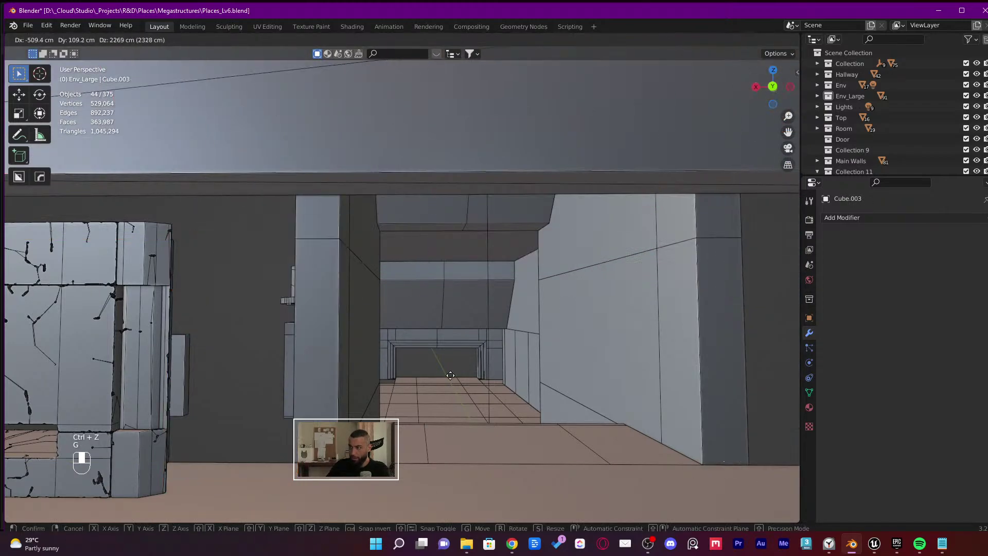
pyautogui.hotkey('ctrl', 'z')
pyautogui.scroll(-6, 499, 326)
pyautogui.hotkey('ctrl', 's')
# Move the selected pieces into Collection 9 and rename it New Meshes
pyautogui.moveTo(495, 334); pyautogui.dragTo(529, 351, button='middle')
pyautogui.press('m')
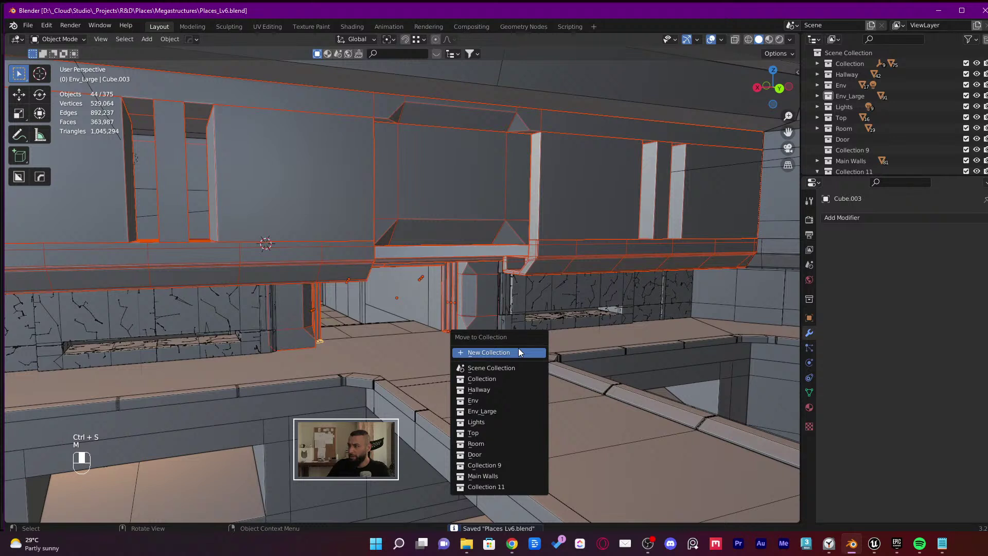
pyautogui.click(504, 465)
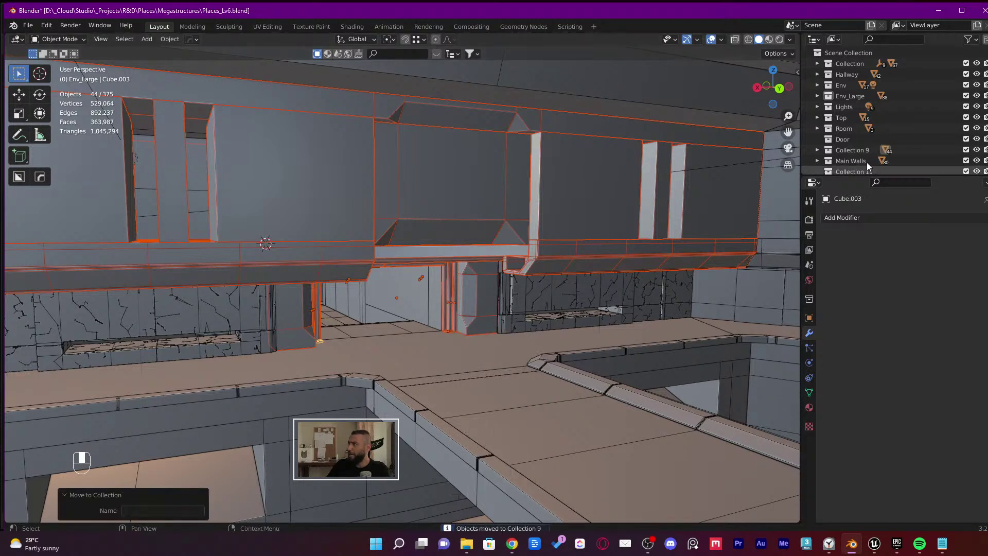
pyautogui.click(851, 150)
pyautogui.click(818, 149)
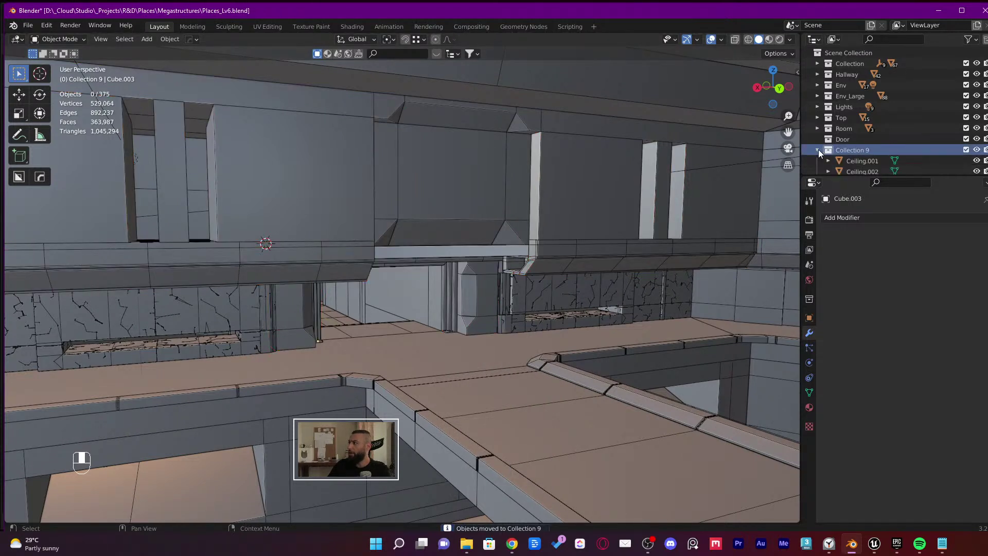
pyautogui.doubleClick(858, 150)
pyautogui.write('Ne')
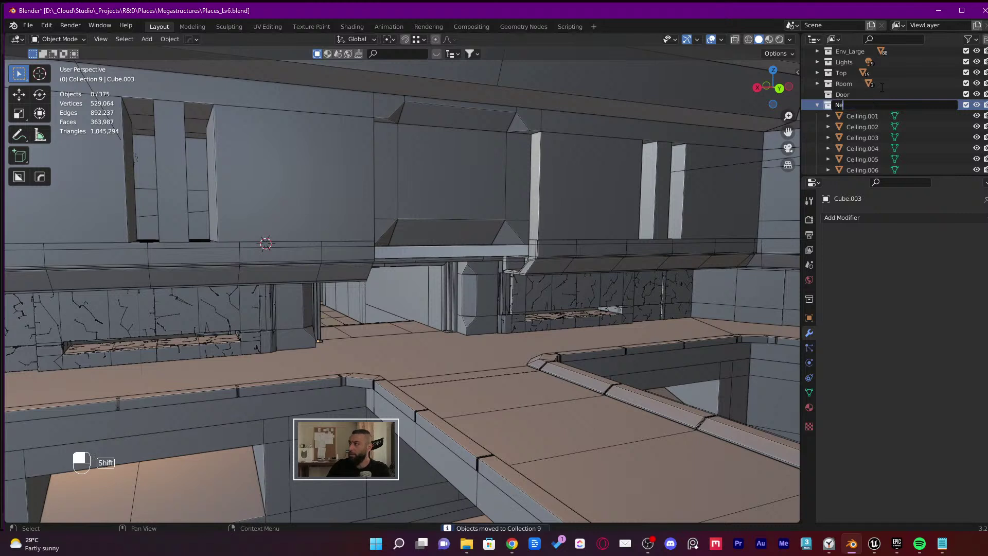
pyautogui.write('w Export')
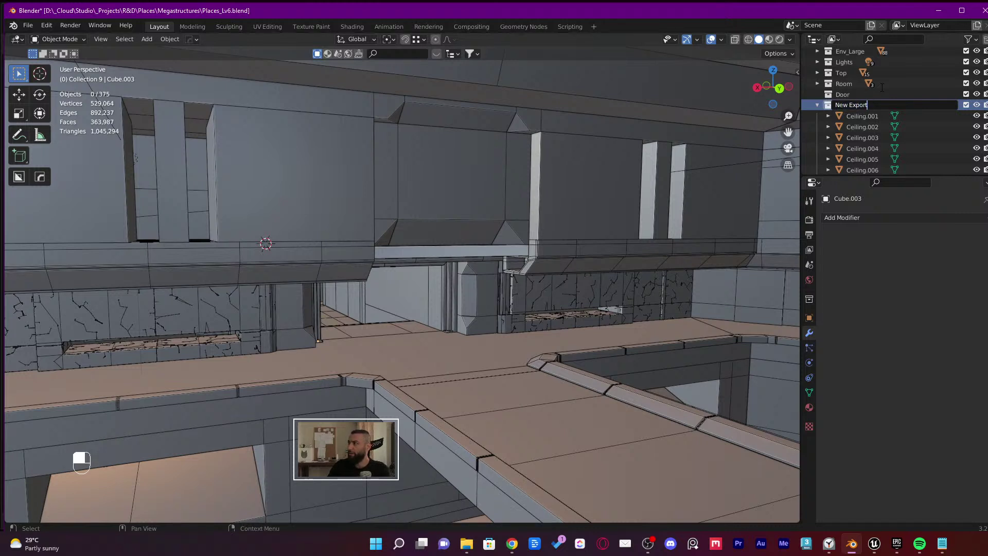
pyautogui.write('shes')
pyautogui.press('Return')
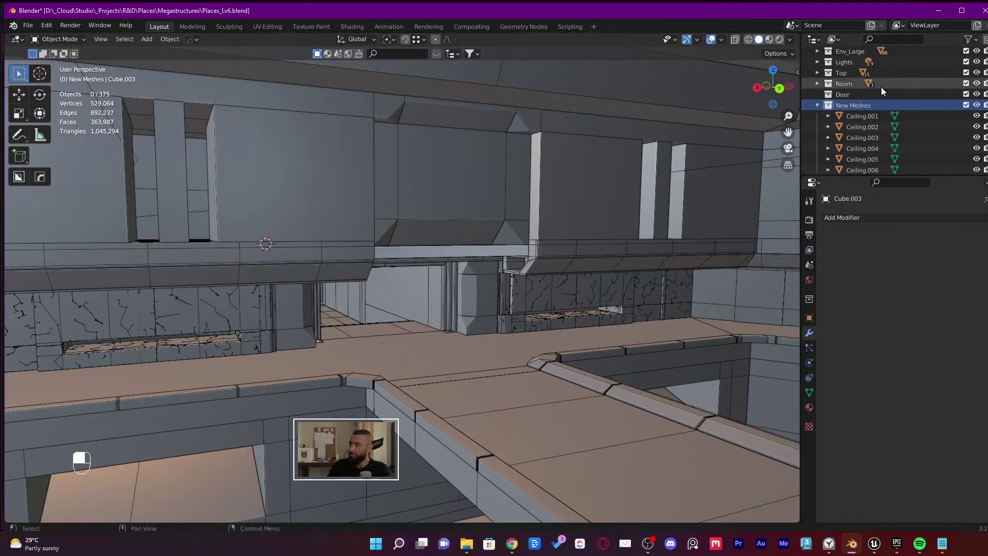
# Select the Ceiling.001 object in the Outliner and scroll through the collection list
pyautogui.click(874, 116)
pyautogui.scroll(-5, 870, 118)
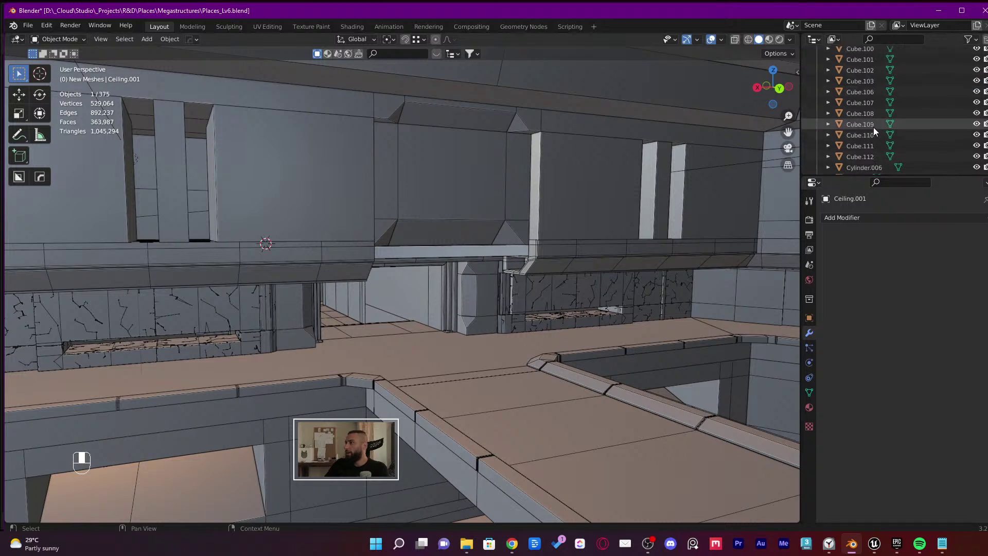
pyautogui.scroll(-2, 875, 128)
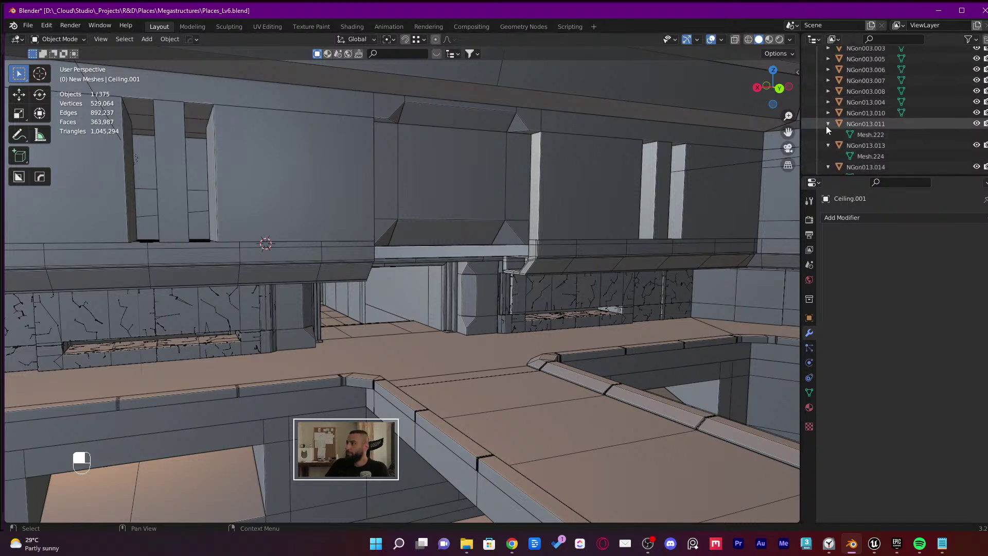
pyautogui.scroll(6, 834, 129)
pyautogui.scroll(10, 847, 130)
# Select every object in New Meshes, isolate them in local view, and save
pyautogui.rightClick(857, 126)
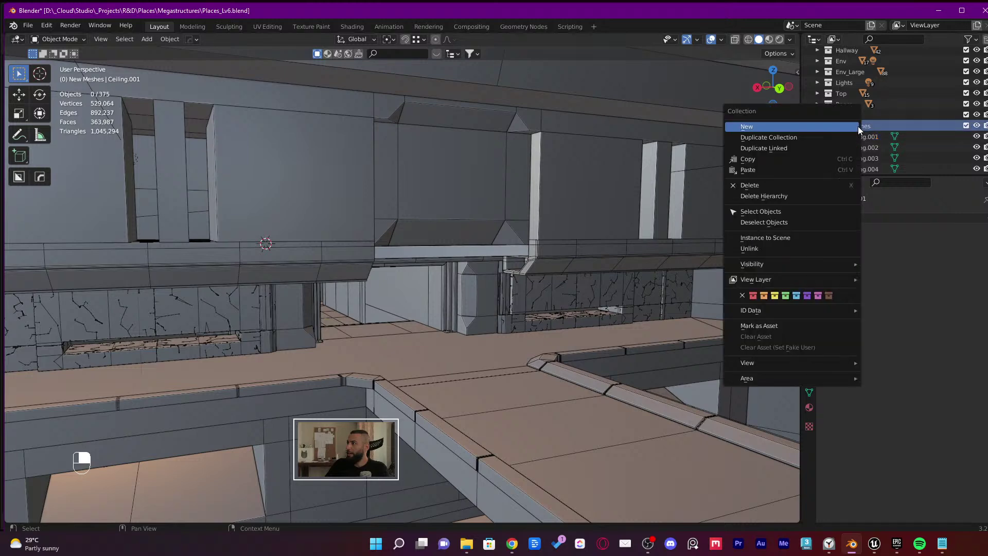
pyautogui.rightClick(857, 125)
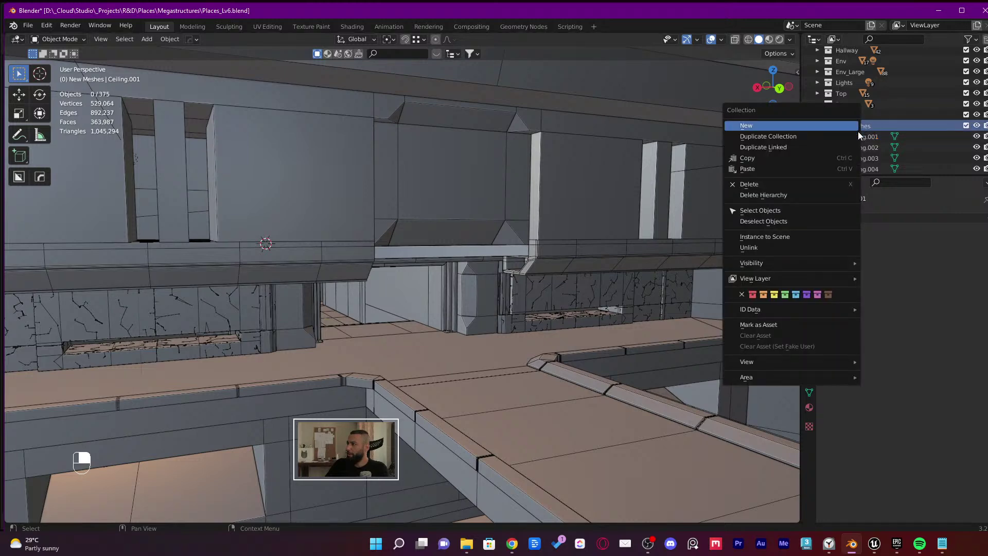
pyautogui.click(804, 210)
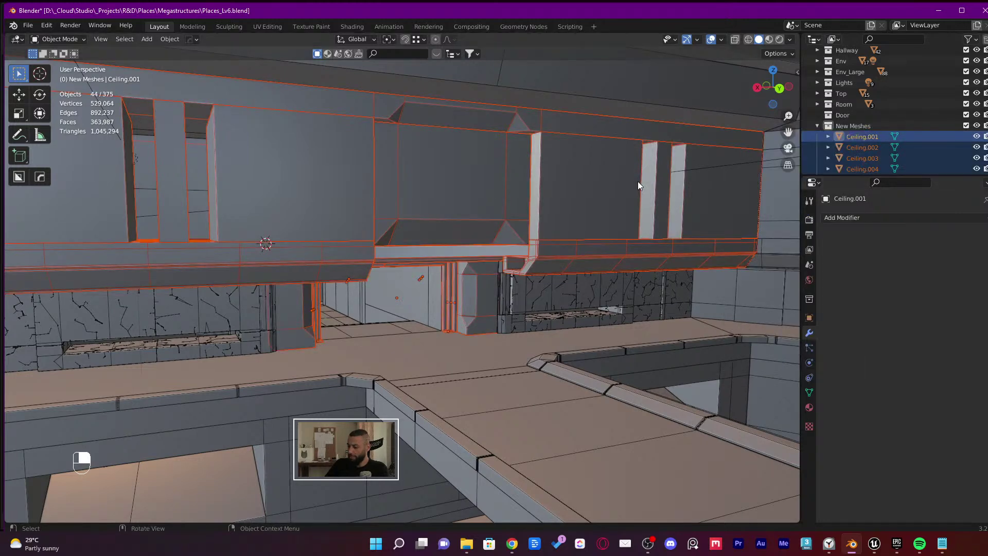
pyautogui.press('KP_Divide')
pyautogui.hotkey('ctrl', 's')
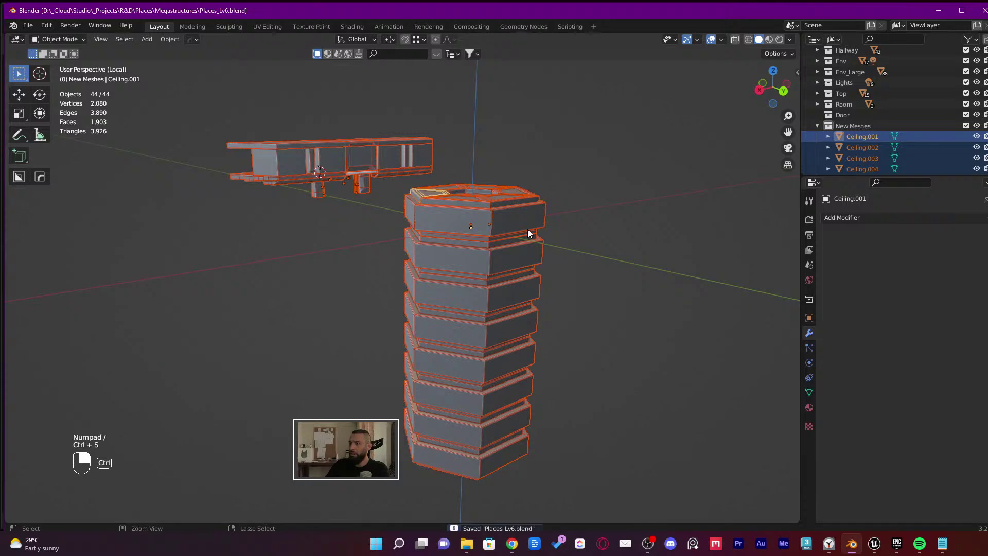
# Apply rotation and scale to the pieces, deselect them, and bring up the File > Export list
pyautogui.hotkey('ctrl', 'a')
pyautogui.click(524, 240)
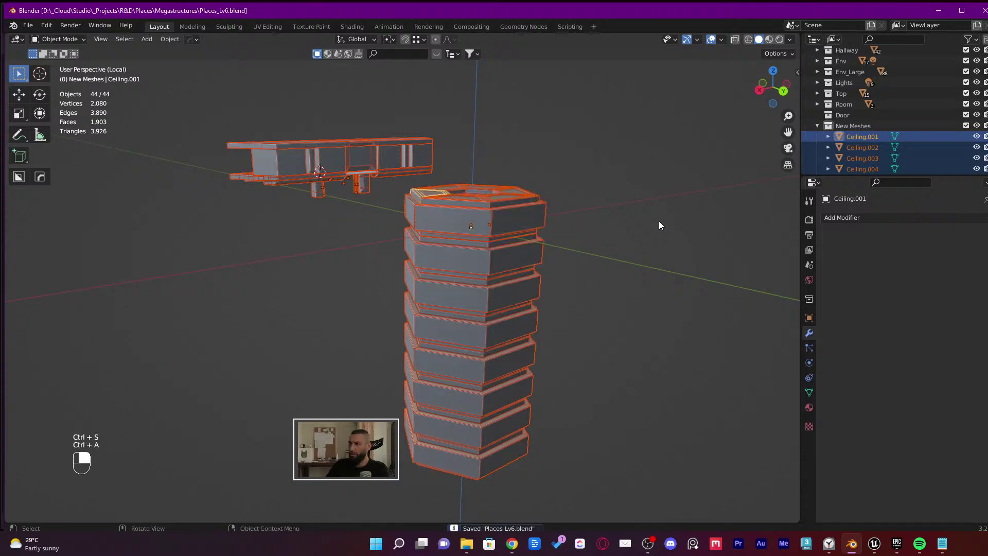
pyautogui.click(648, 225)
pyautogui.moveTo(634, 232); pyautogui.dragTo(466, 253, button='middle')
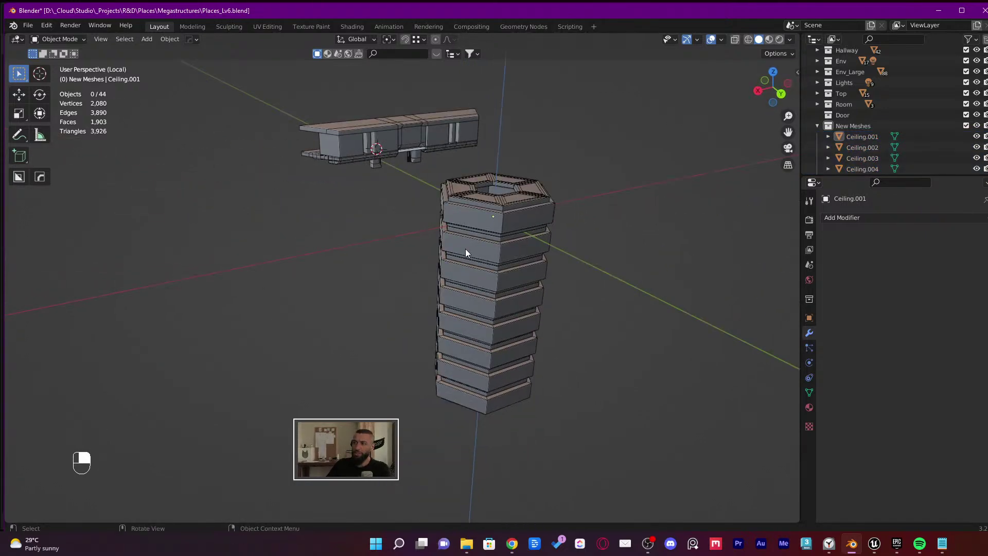
pyautogui.click(22, 25)
pyautogui.moveTo(96, 187)
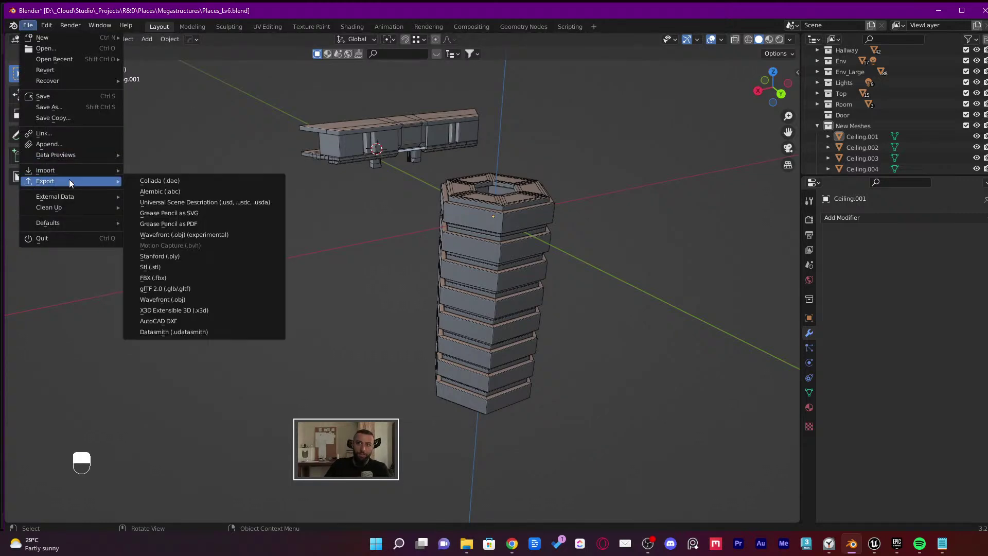
# Choose Datasmith export, select all objects, and enable Selected objects only
pyautogui.click(160, 332)
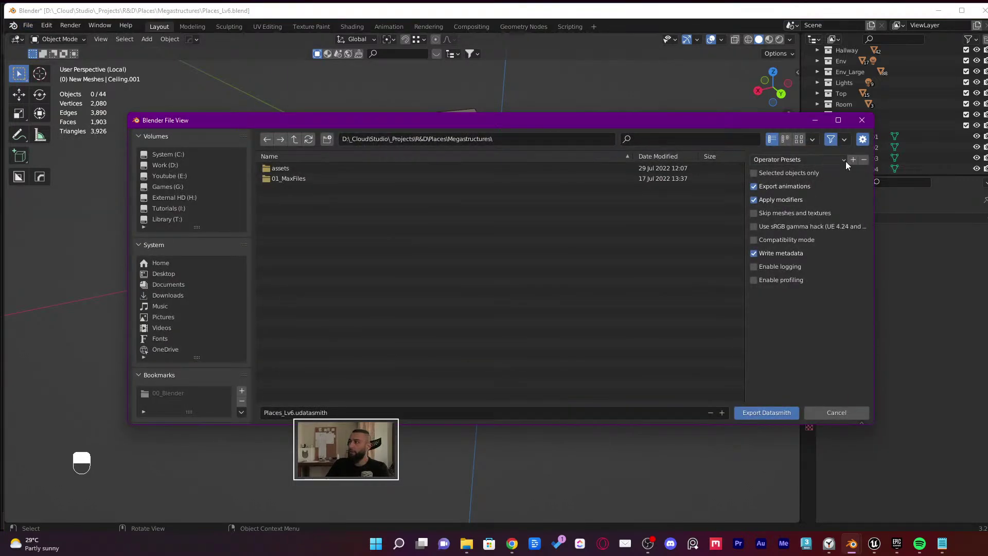
pyautogui.moveTo(873, 181); pyautogui.dragTo(712, 181)
pyautogui.moveTo(607, 113); pyautogui.dragTo(579, 312)
pyautogui.click(607, 79)
pyautogui.press('a')
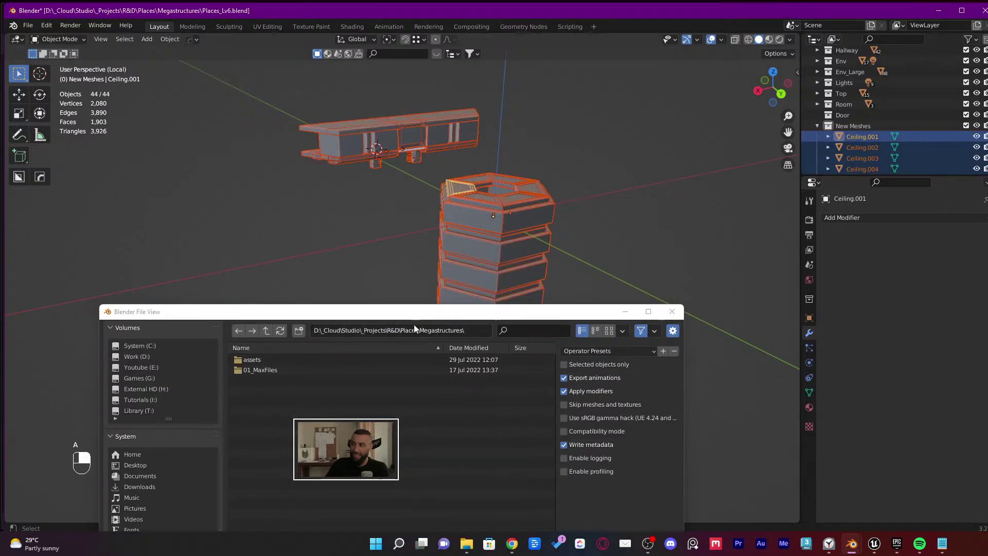
pyautogui.moveTo(413, 324); pyautogui.dragTo(426, 134)
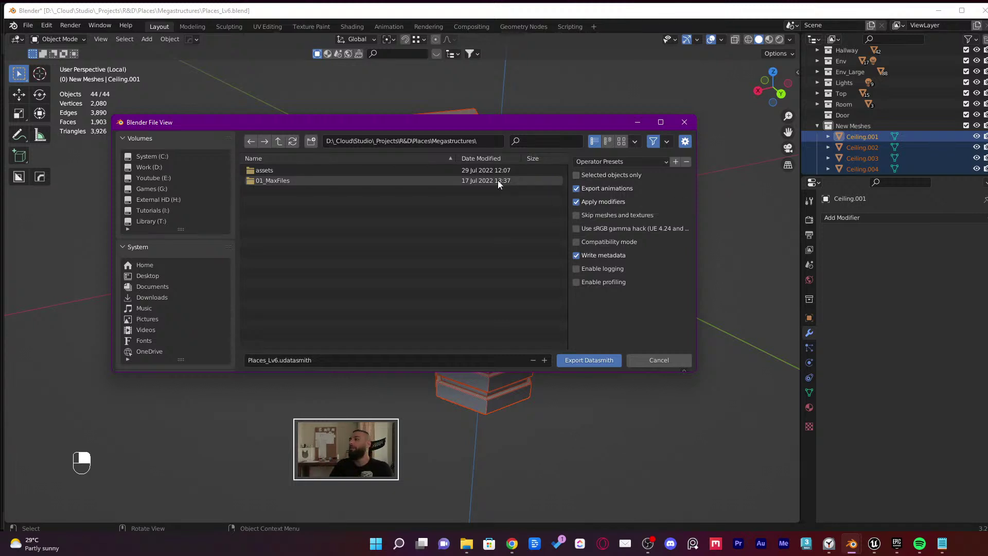
pyautogui.click(581, 174)
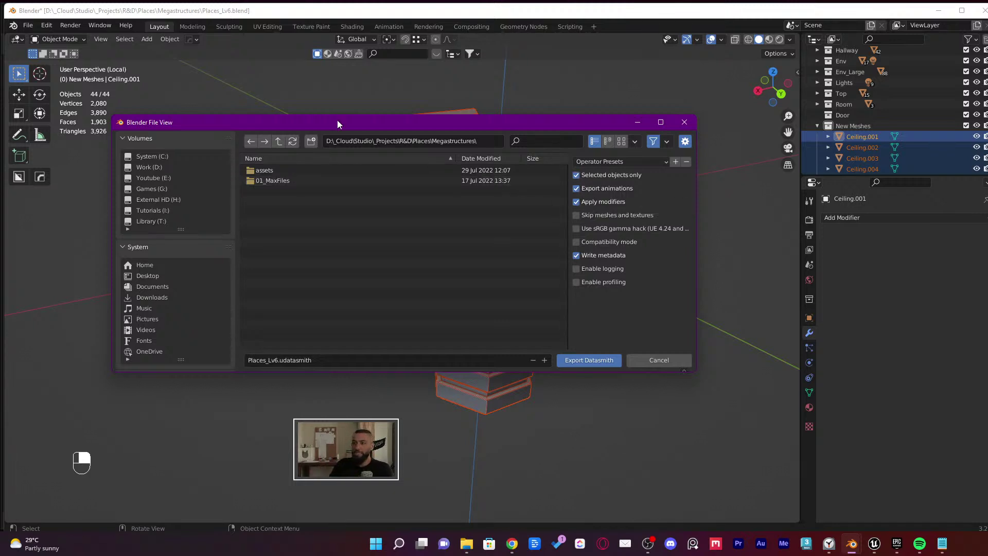
# Export as NewExport into D:\_DT_Temp\Places
pyautogui.click(161, 167)
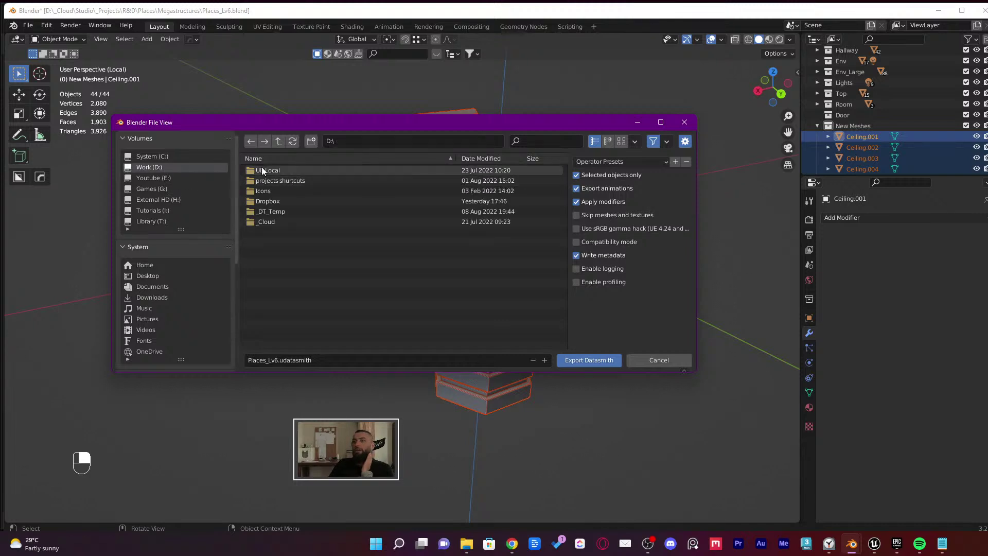
pyautogui.click(280, 211)
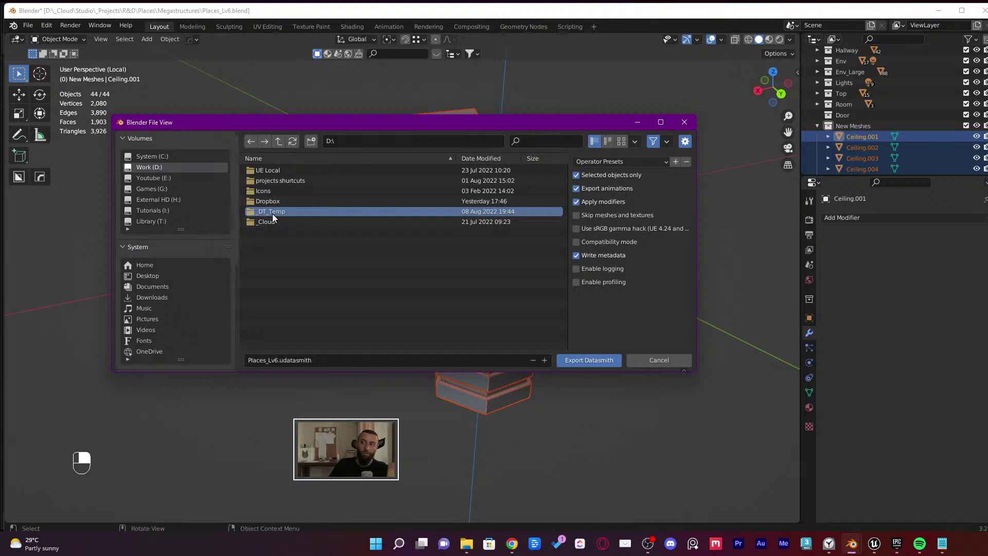
pyautogui.doubleClick(272, 213)
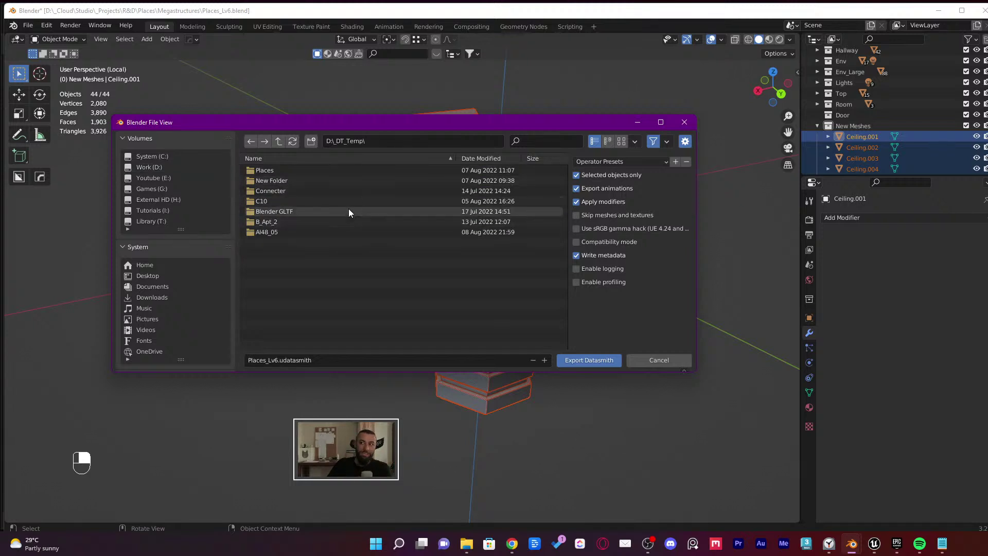
pyautogui.doubleClick(282, 170)
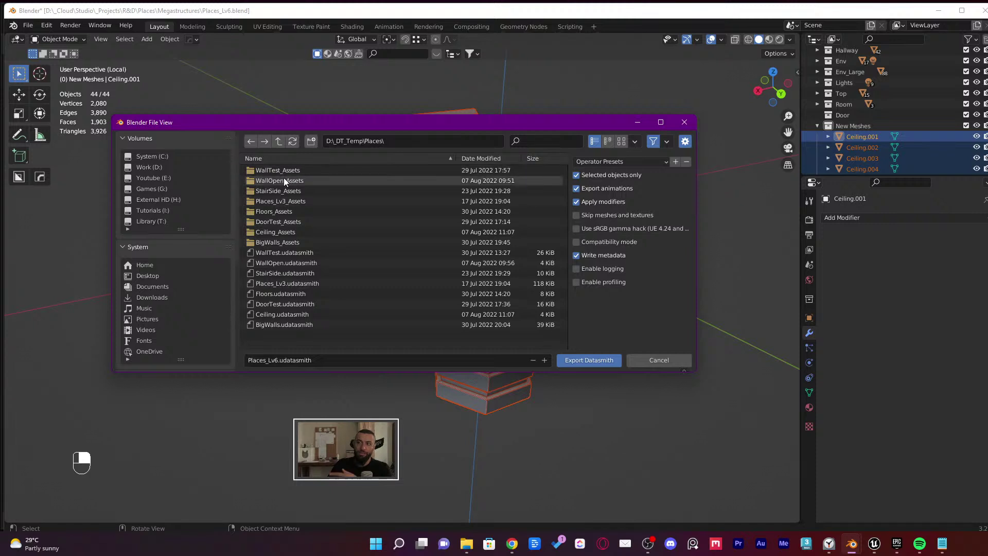
pyautogui.click(276, 359)
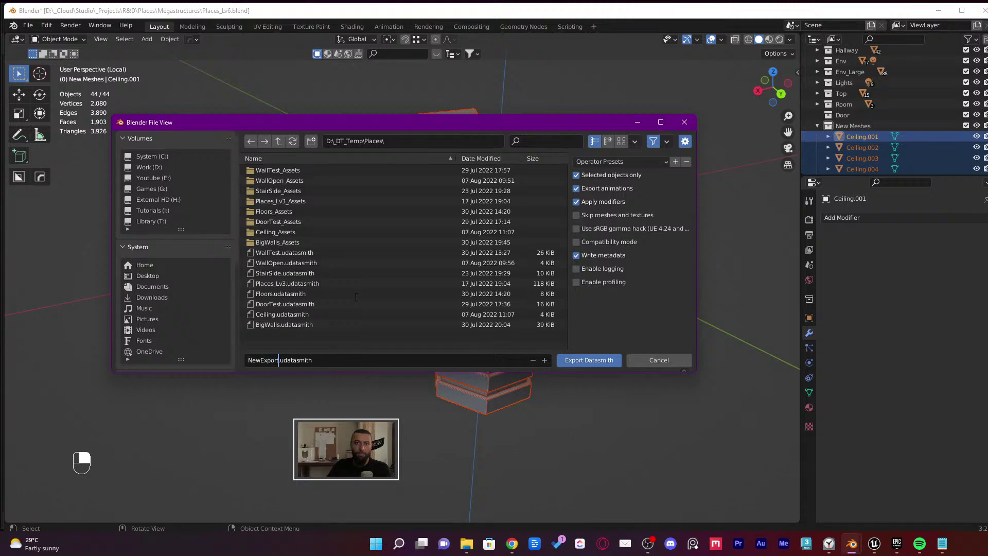
pyautogui.click(594, 361)
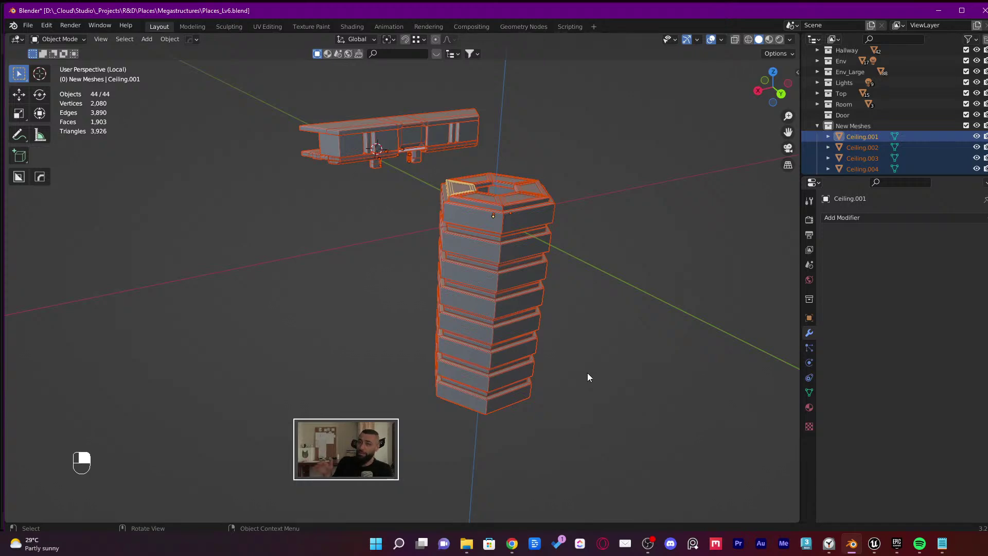
# Save the Blender file, switch to the Unreal Editor, and open the Content Drawer
pyautogui.hotkey('ctrl', 's')
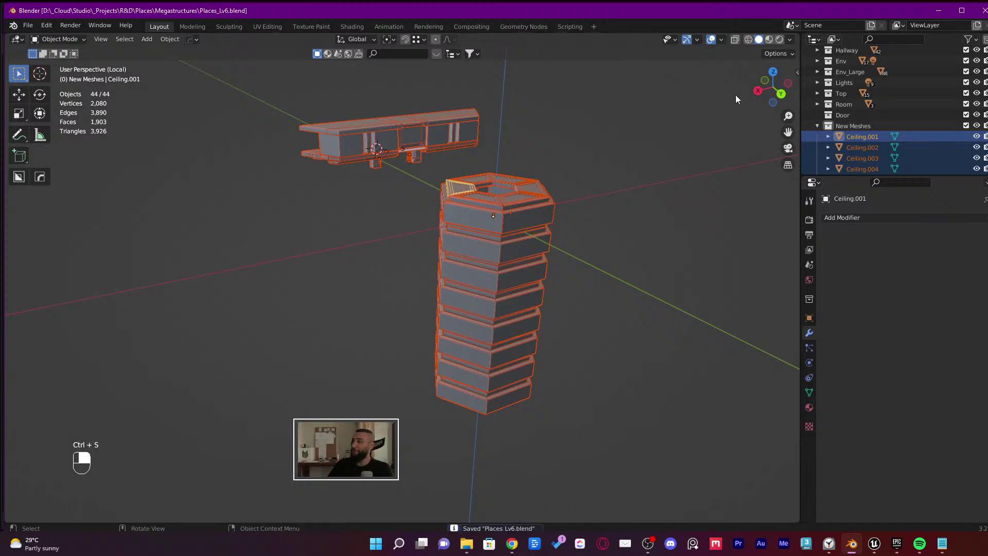
pyautogui.click(937, 11)
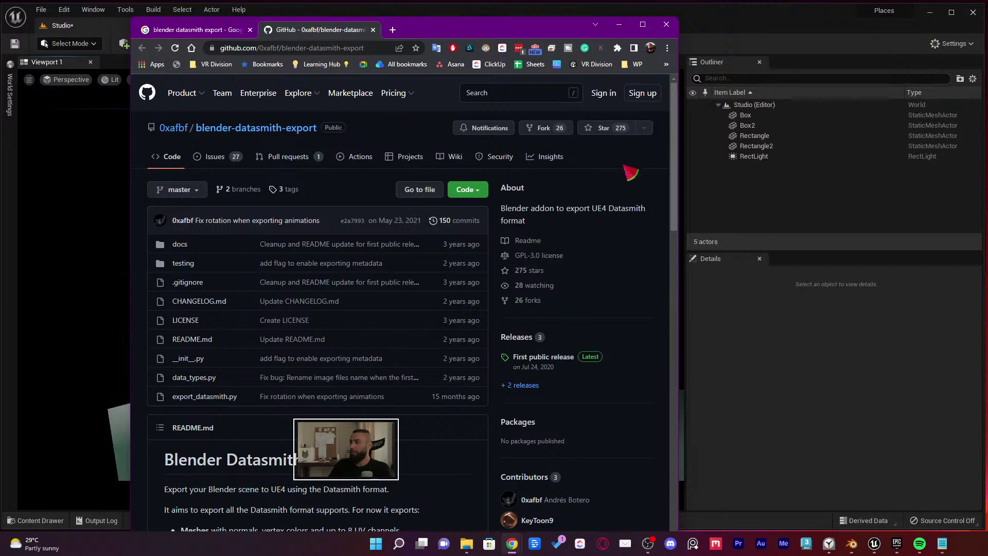
pyautogui.press('super+Tab')
pyautogui.click(699, 140)
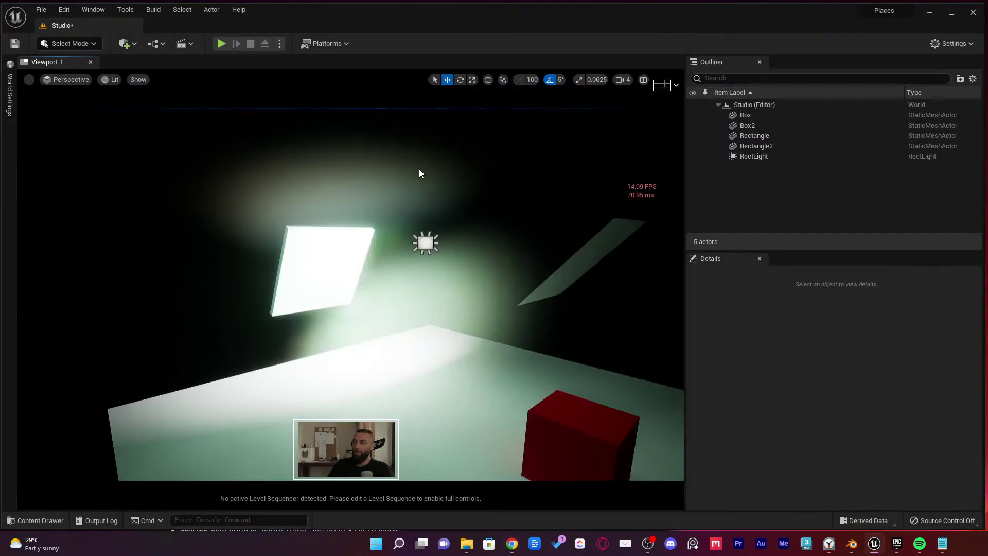
pyautogui.moveTo(419, 168); pyautogui.dragTo(424, 184, button='right')
pyautogui.hotkey('ctrl', 'space')
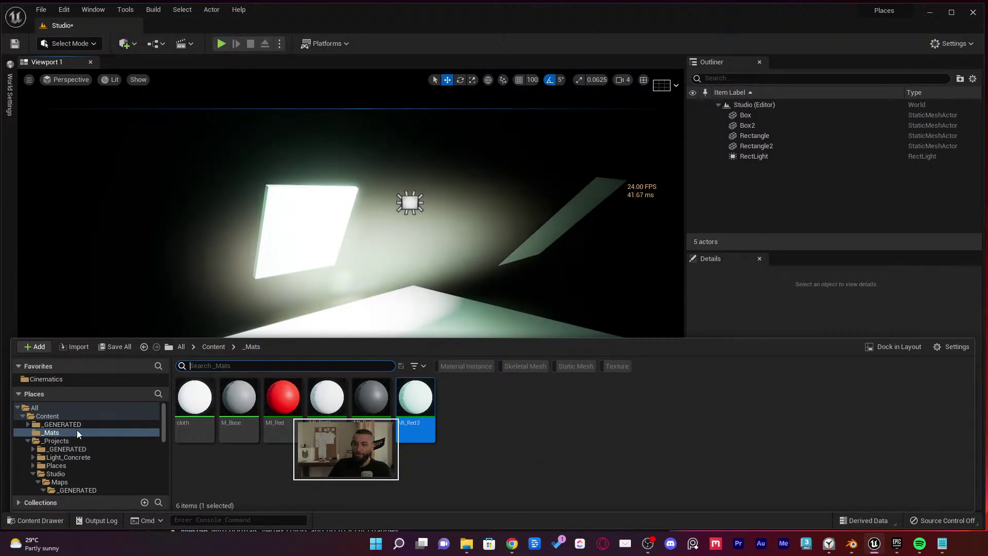
# Save the modified Studio map from the Studio Maps folder
pyautogui.click(104, 474)
pyautogui.scroll(-1, 104, 471)
pyautogui.click(103, 466)
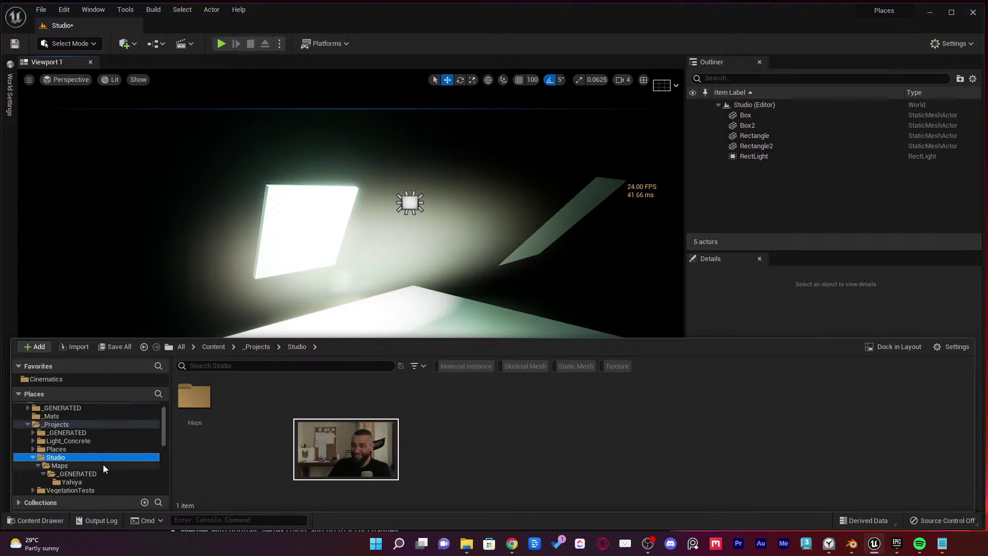
pyautogui.click(251, 404)
pyautogui.hotkey('ctrl', 'shift', 's')
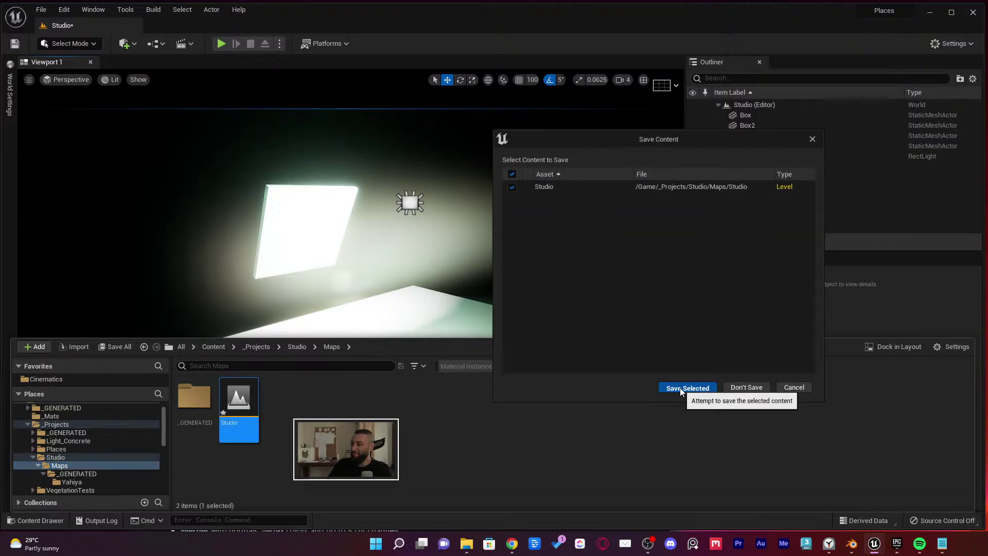
pyautogui.click(691, 387)
# Open level_9 from the Places folder and bring up the Quick Add menu
pyautogui.click(34, 457)
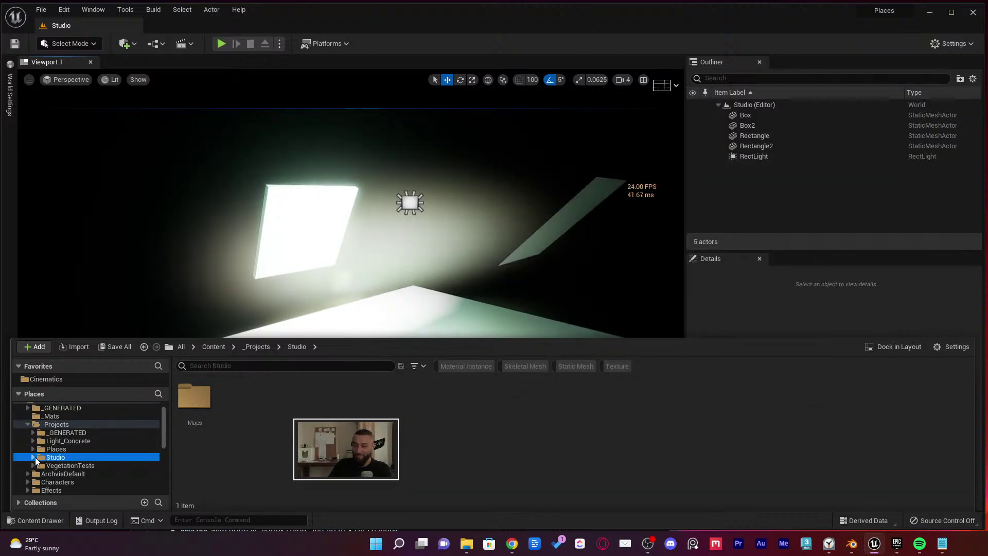
pyautogui.click(34, 466)
pyautogui.click(33, 448)
pyautogui.click(33, 448)
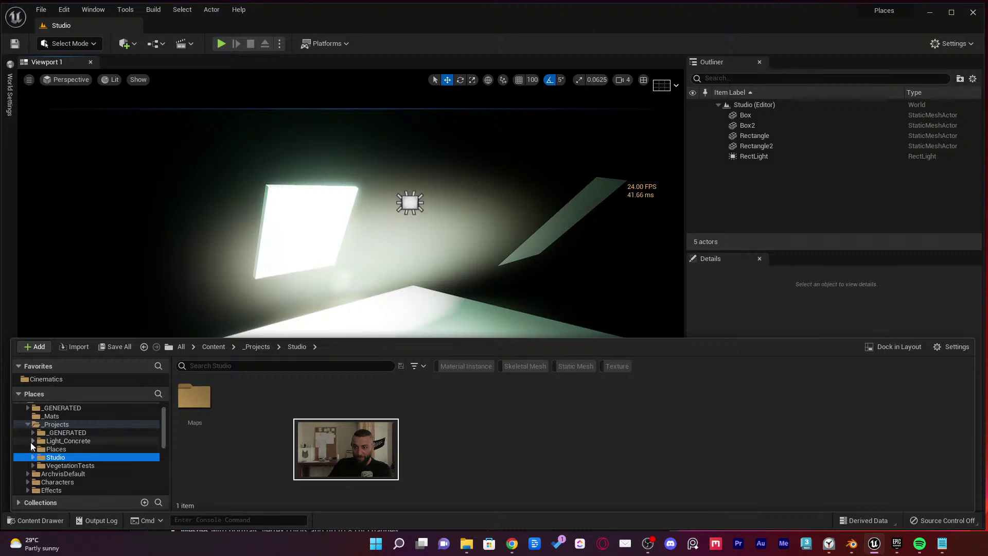
pyautogui.click(33, 448)
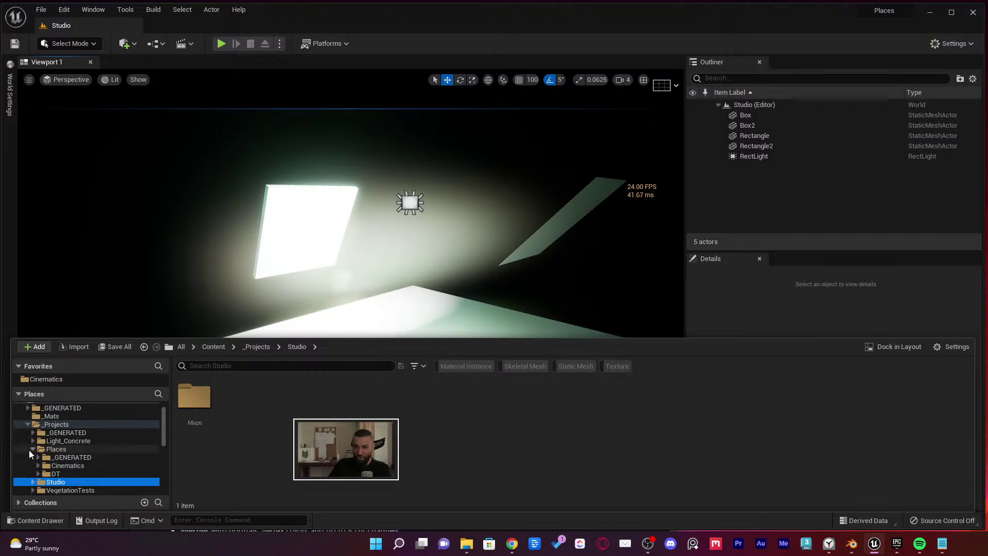
pyautogui.click(33, 449)
pyautogui.click(33, 449)
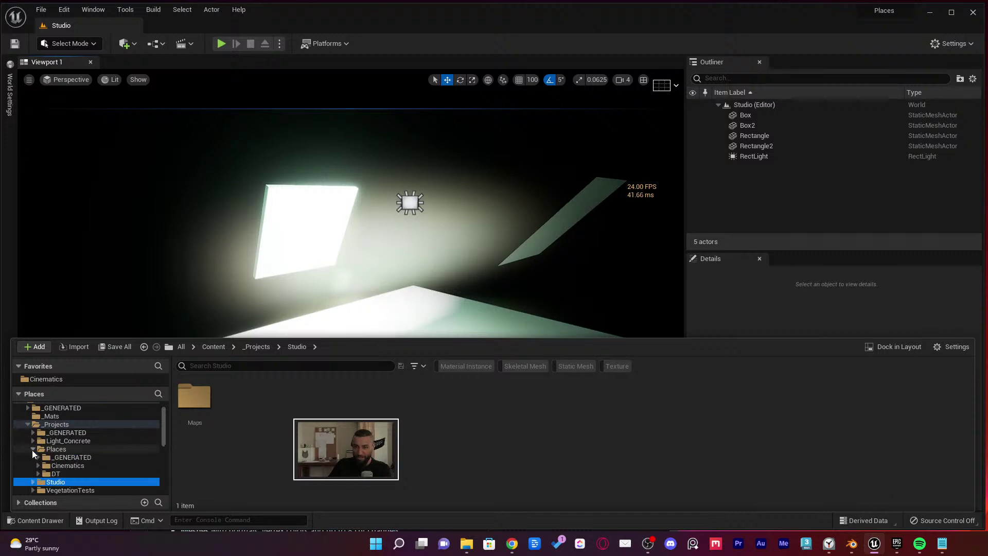
pyautogui.scroll(-1, 82, 466)
pyautogui.click(84, 457)
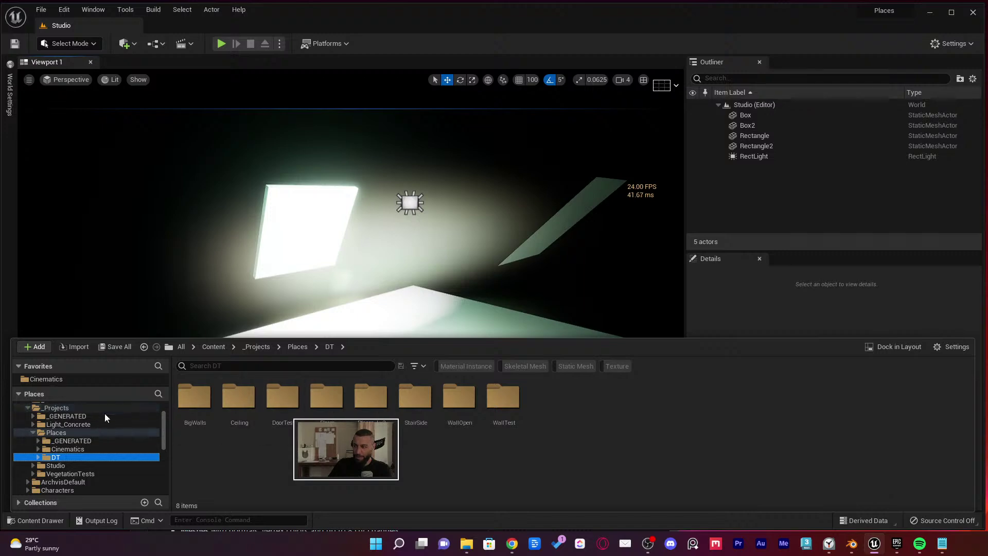
pyautogui.click(72, 433)
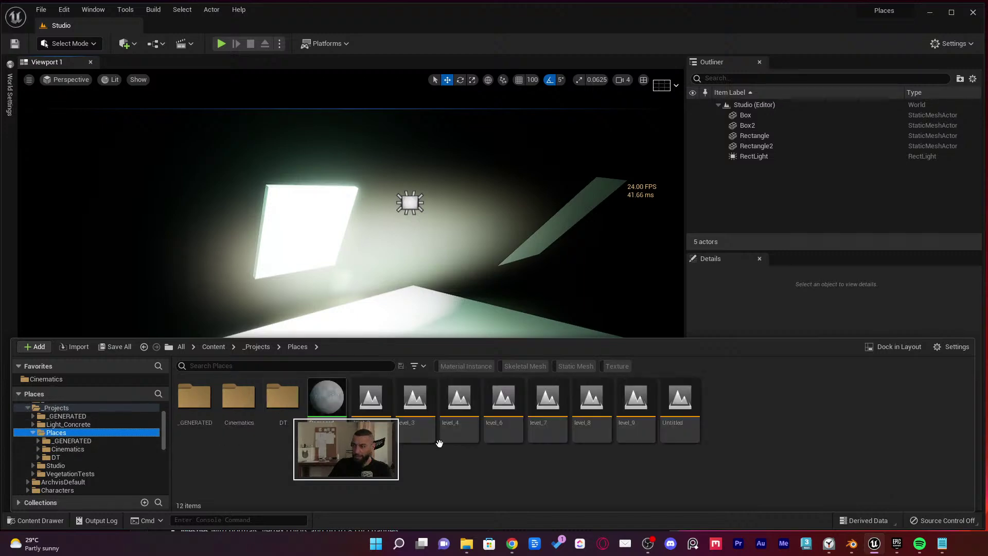
pyautogui.doubleClick(635, 406)
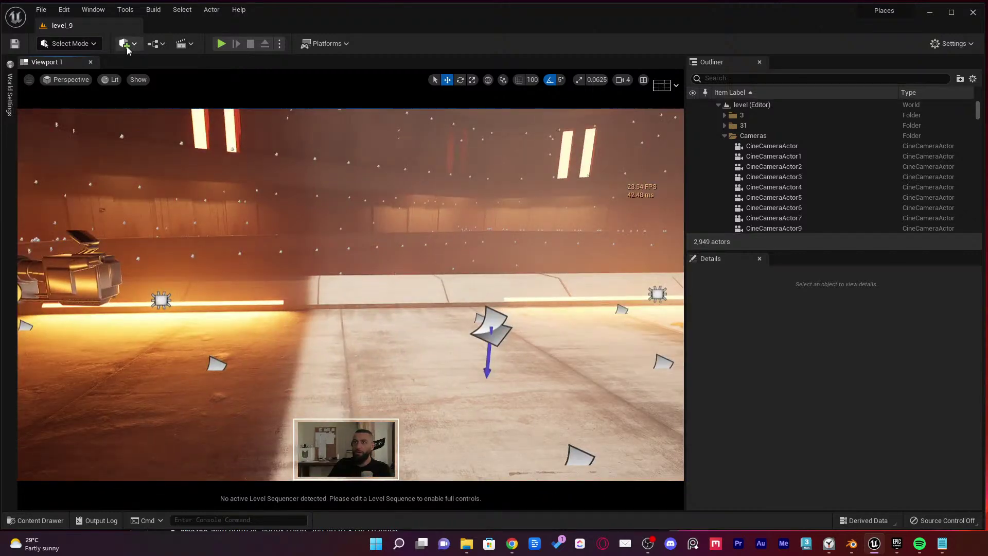
pyautogui.click(125, 45)
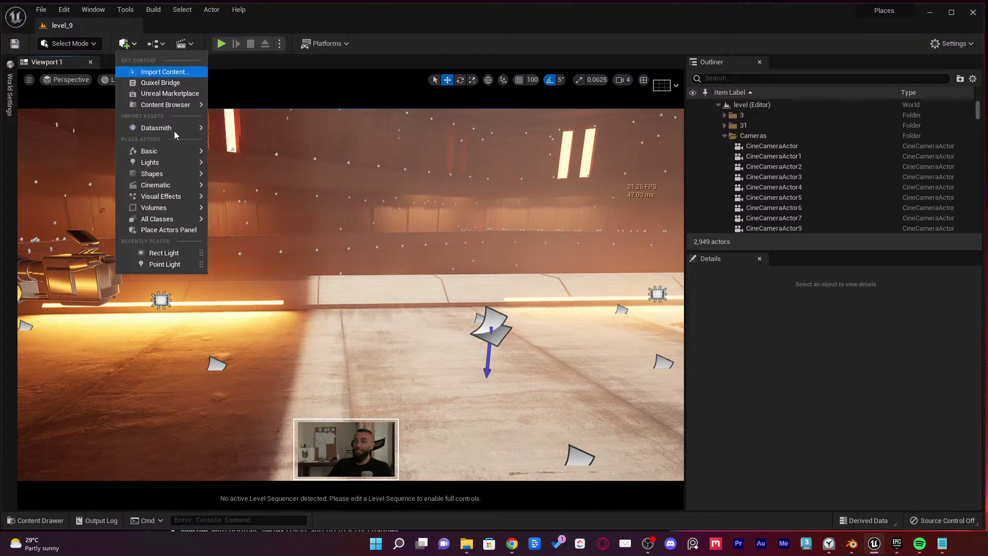
# Choose NewExport.udatasmith as the Datasmith file to import
pyautogui.moveTo(161, 127)
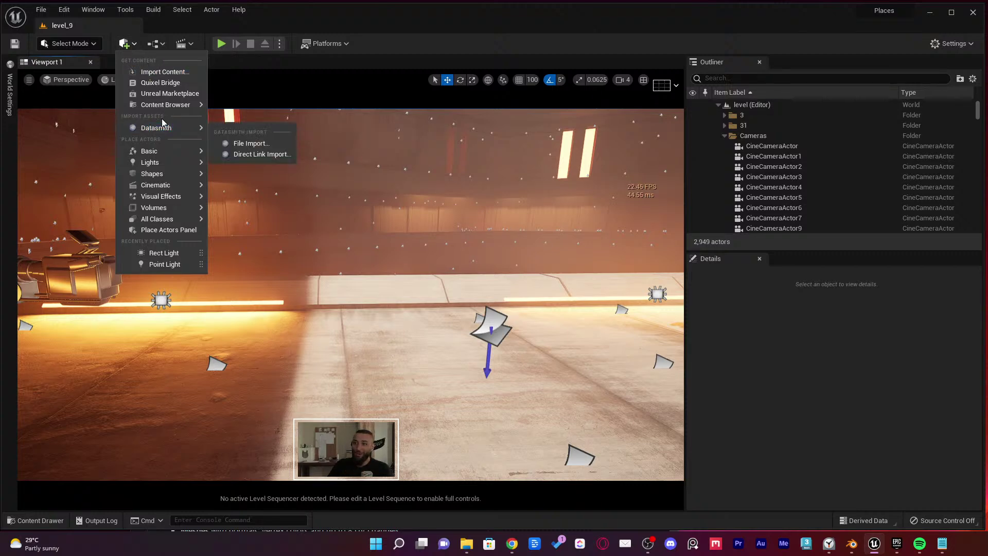
pyautogui.click(237, 143)
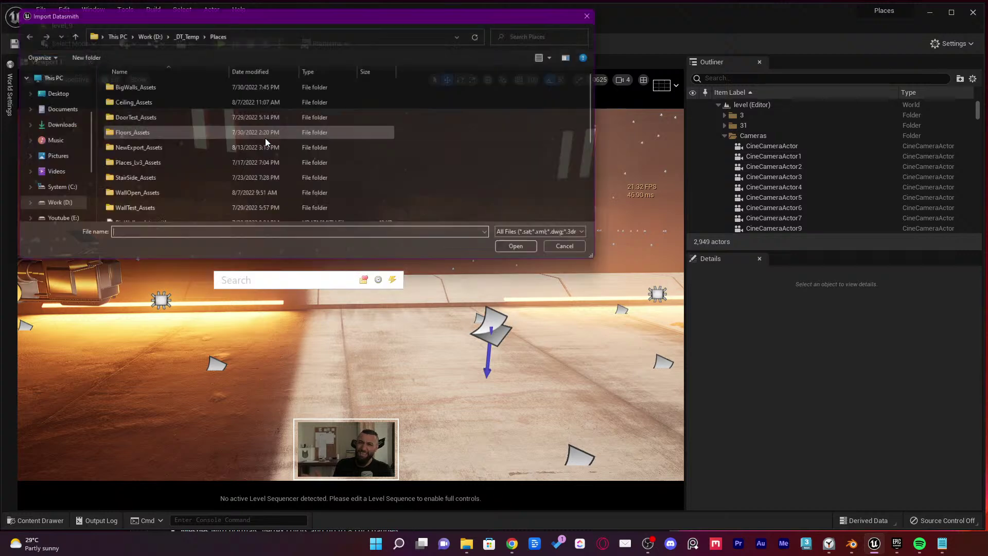
pyautogui.scroll(-2, 438, 171)
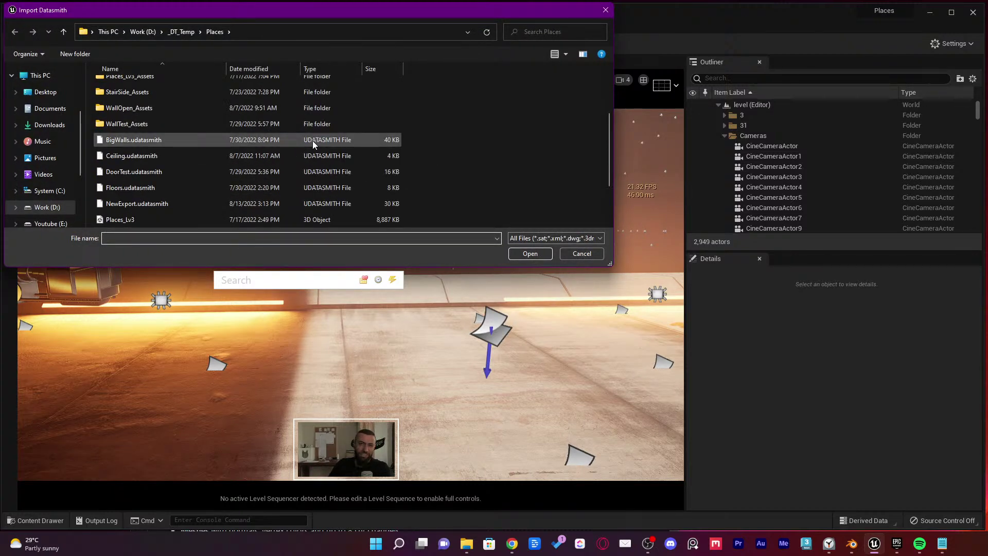
pyautogui.scroll(-1, 268, 164)
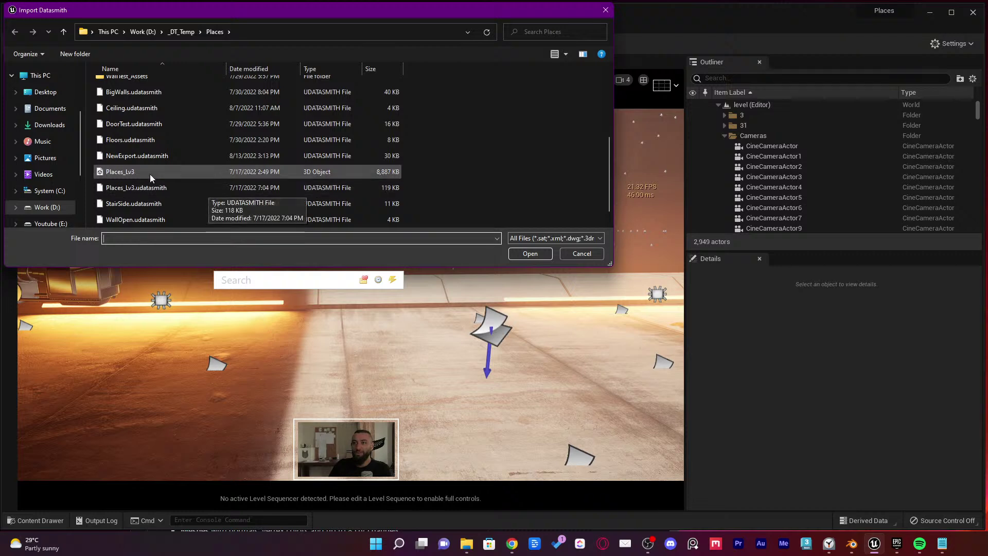
pyautogui.click(150, 158)
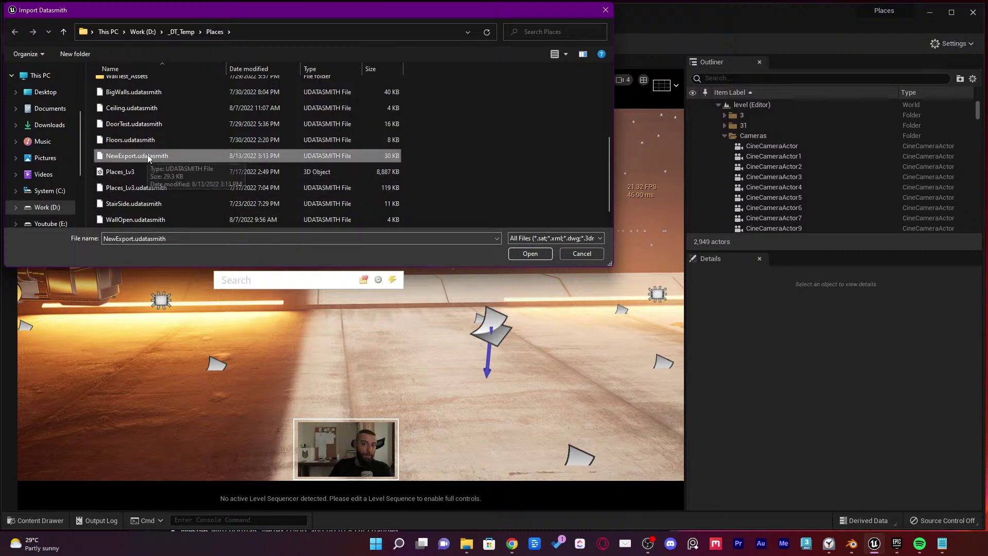
pyautogui.click(530, 254)
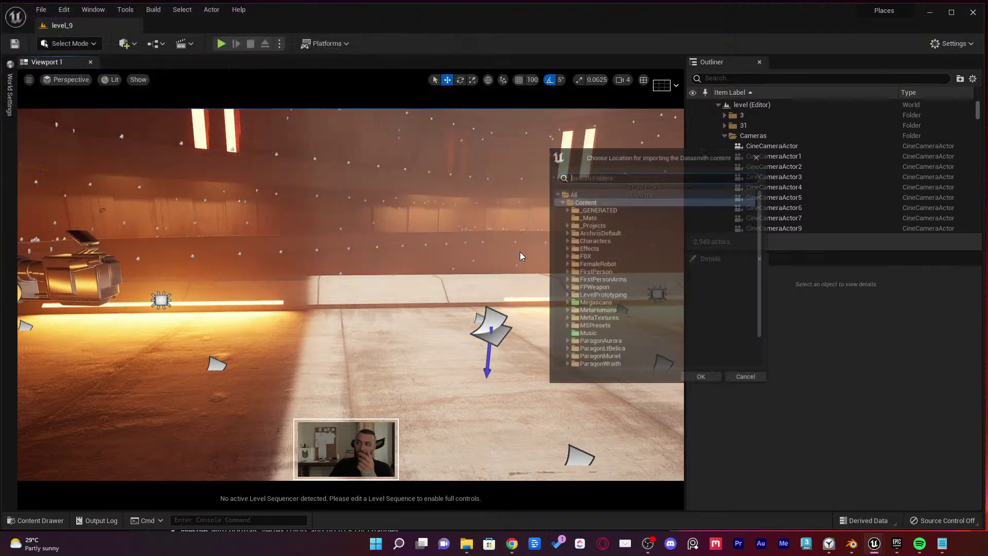
# Set the import destination to the DT folder under Content/_Projects/Places and confirm
pyautogui.click(561, 223)
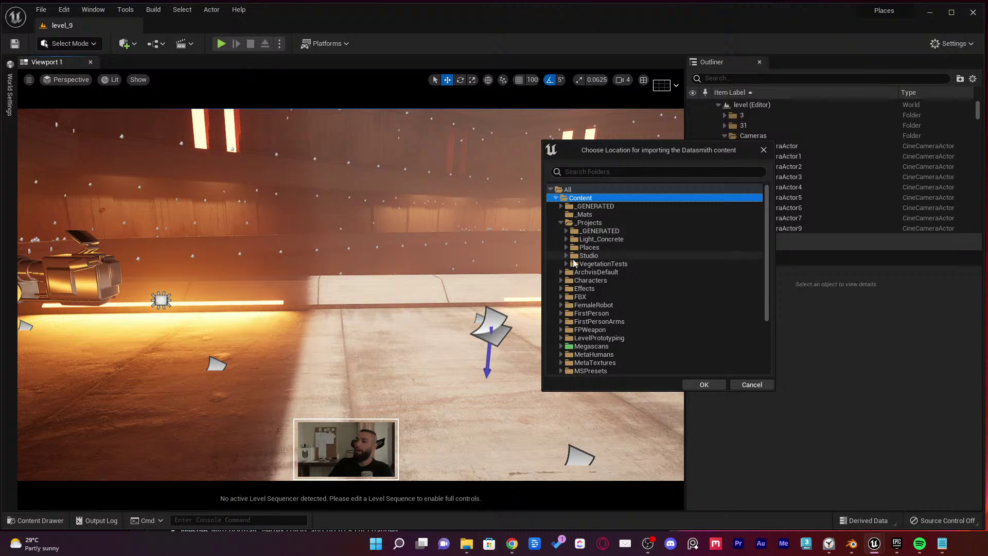
pyautogui.click(584, 223)
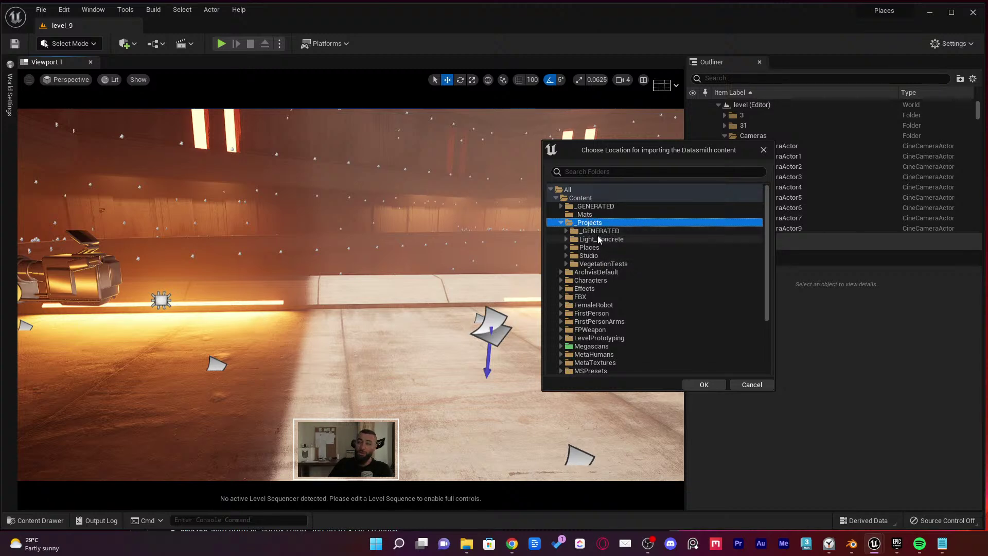
pyautogui.scroll(-2, 584, 235)
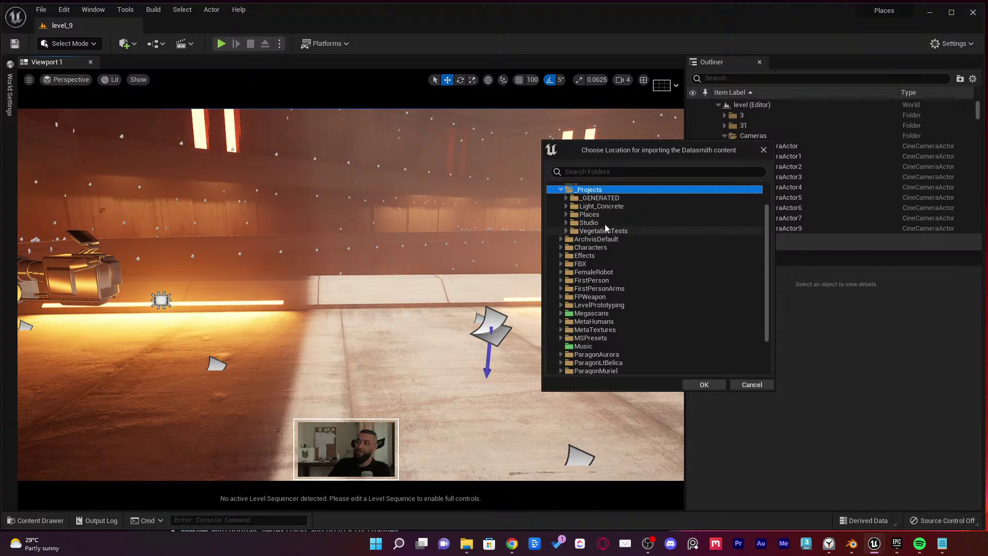
pyautogui.scroll(-1, 586, 234)
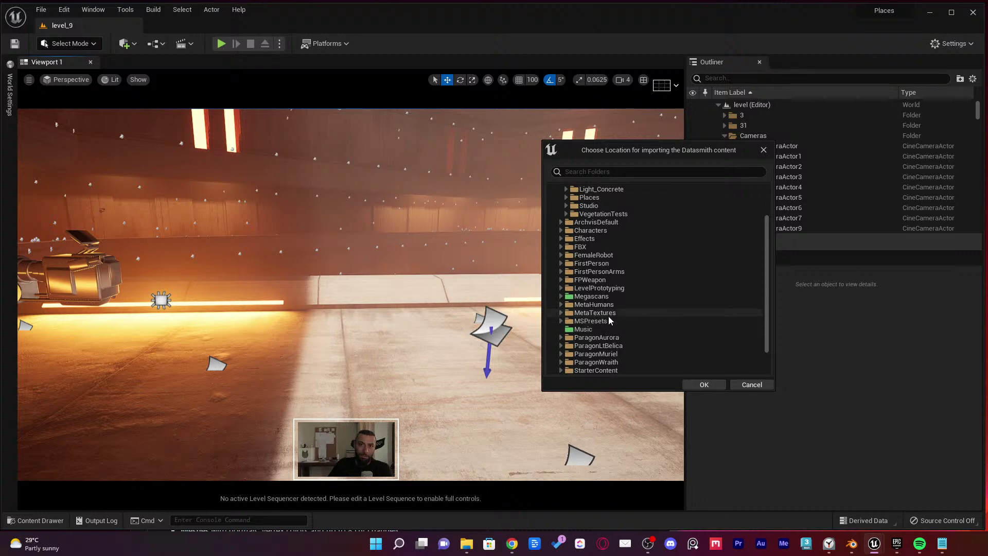
pyautogui.scroll(2, 609, 316)
pyautogui.scroll(-2, 622, 309)
pyautogui.scroll(-1, 626, 304)
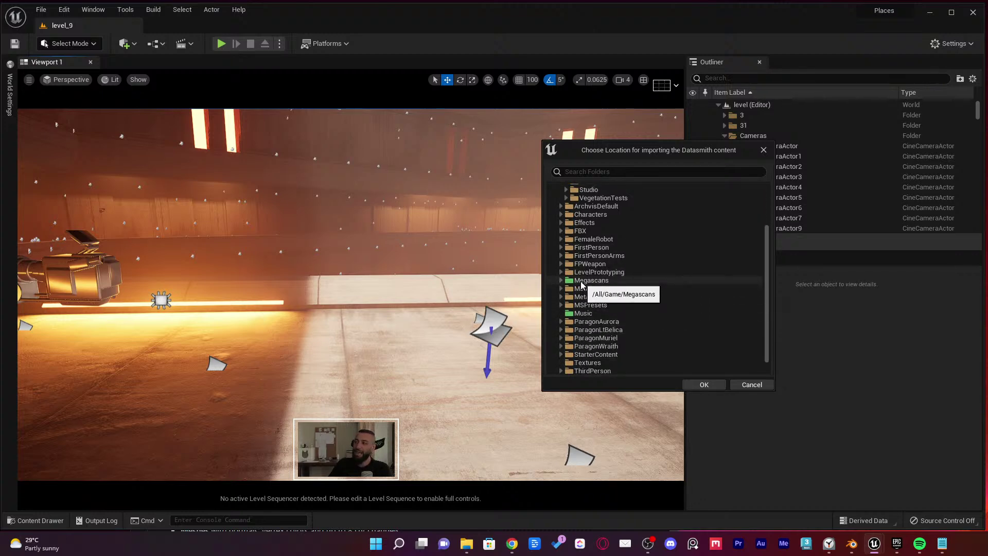
pyautogui.scroll(1, 594, 298)
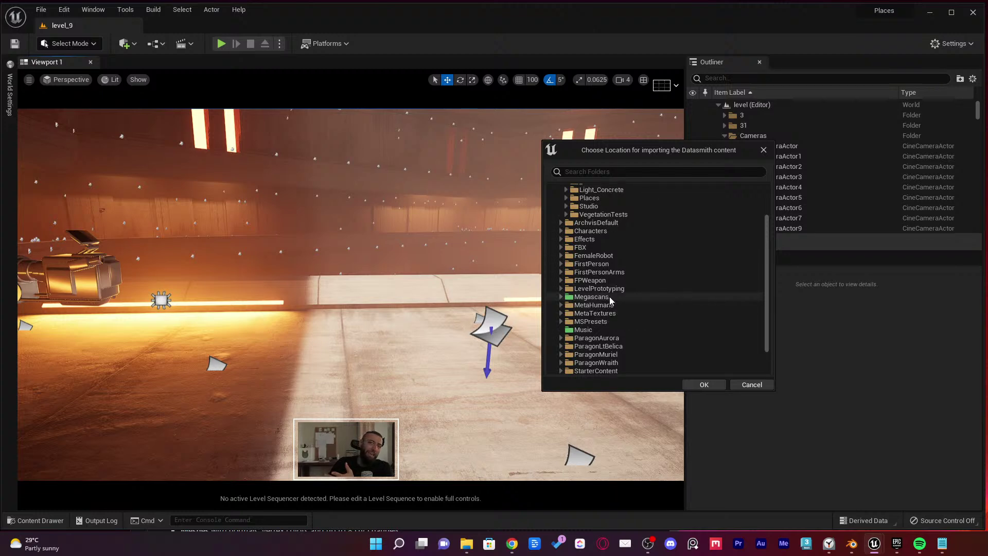
pyautogui.scroll(3, 607, 299)
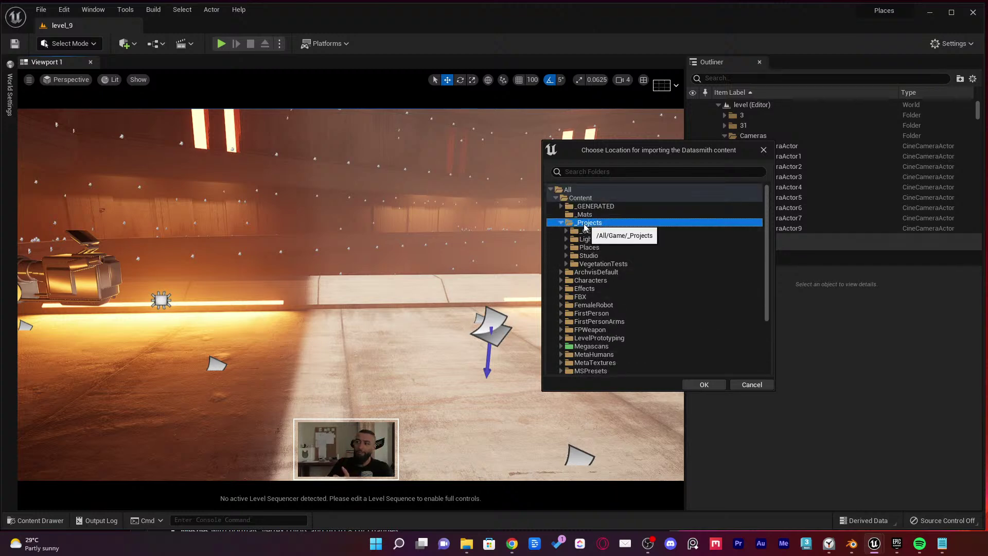
pyautogui.scroll(-3, 606, 255)
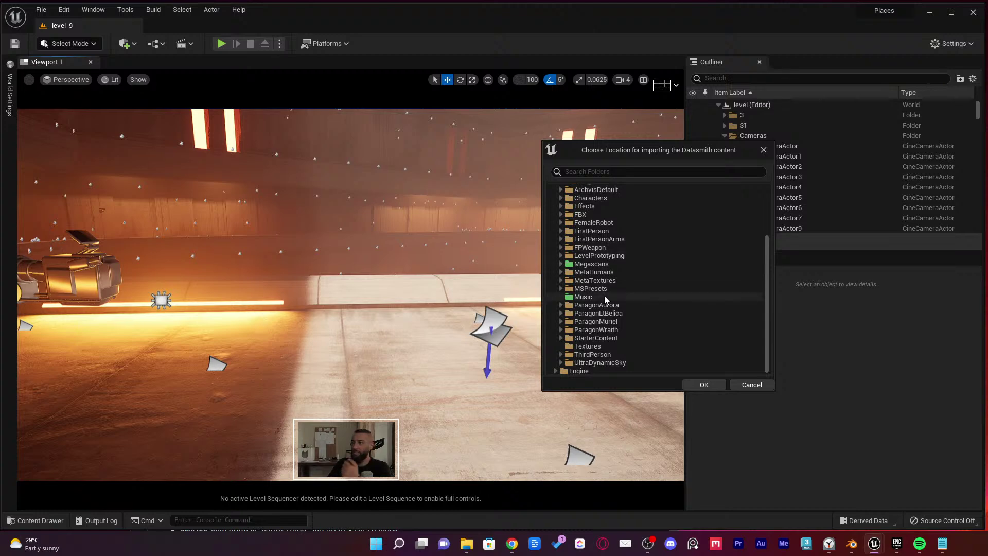
pyautogui.scroll(3, 617, 273)
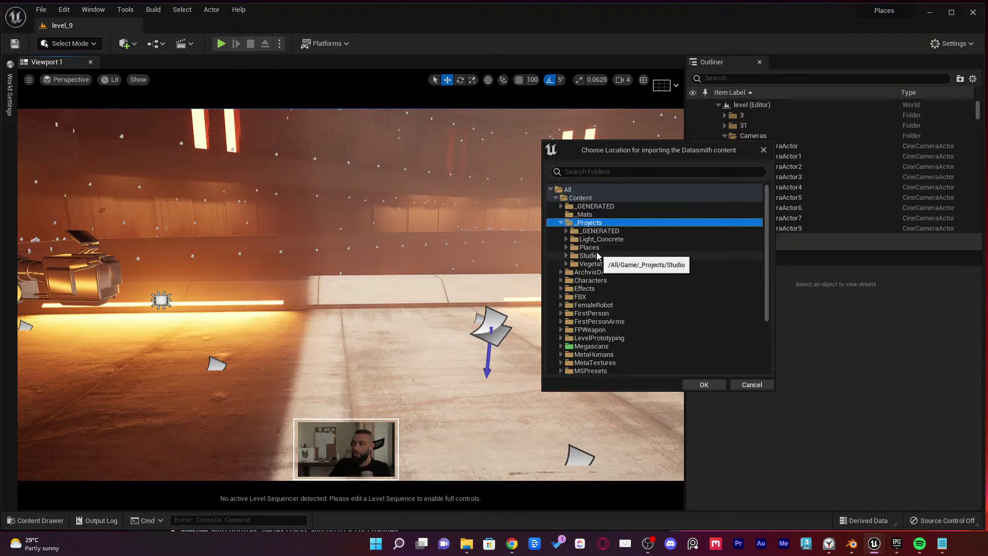
pyautogui.click(576, 248)
pyautogui.click(566, 248)
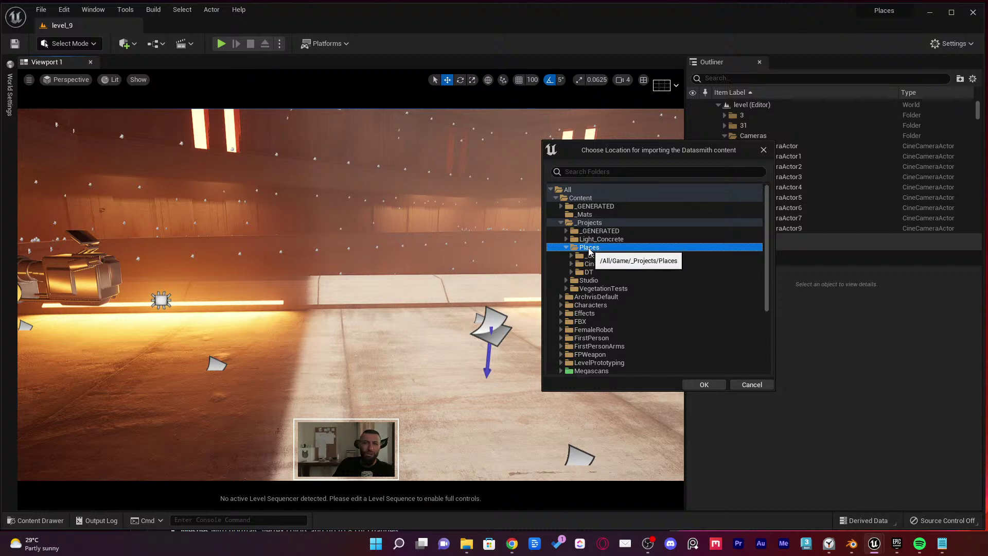
pyautogui.click(567, 281)
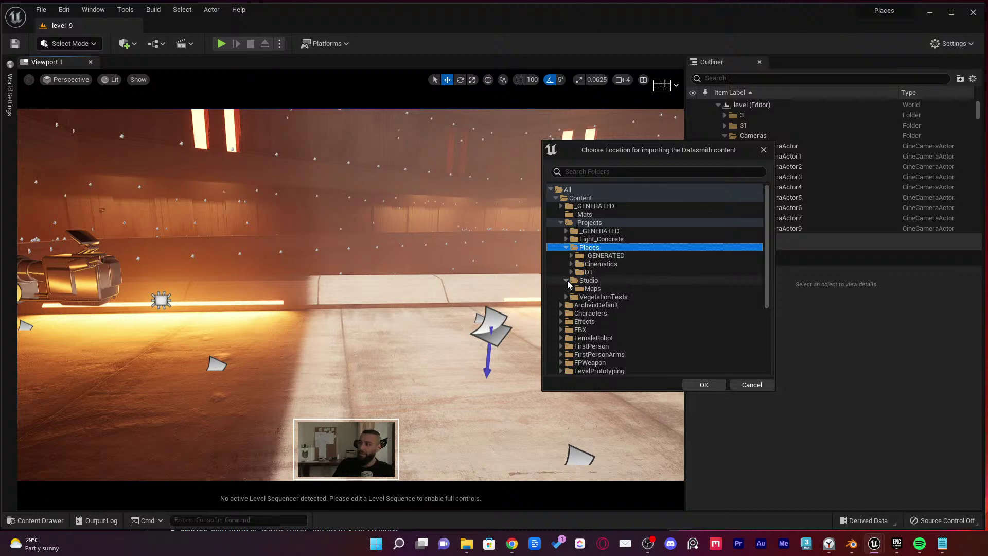
pyautogui.click(566, 280)
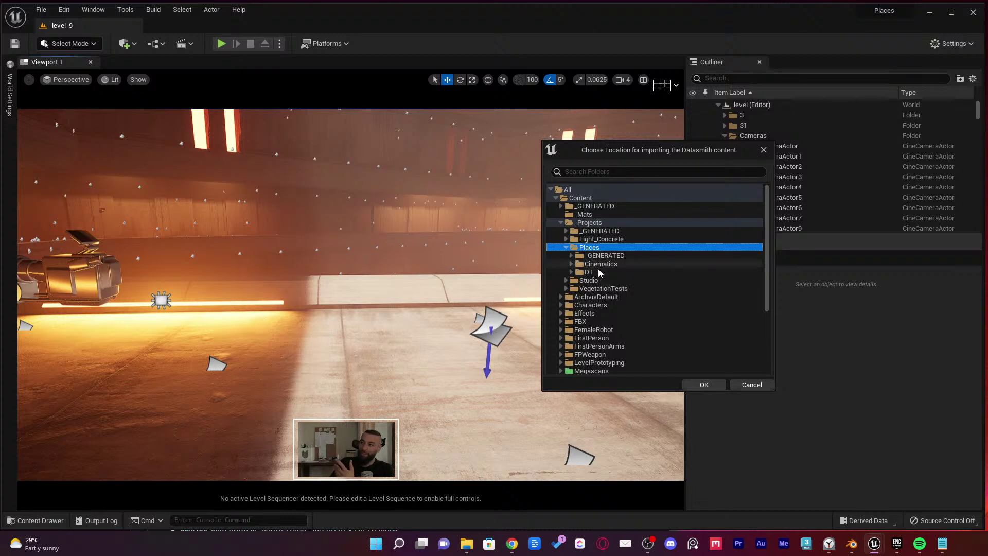
pyautogui.click(592, 272)
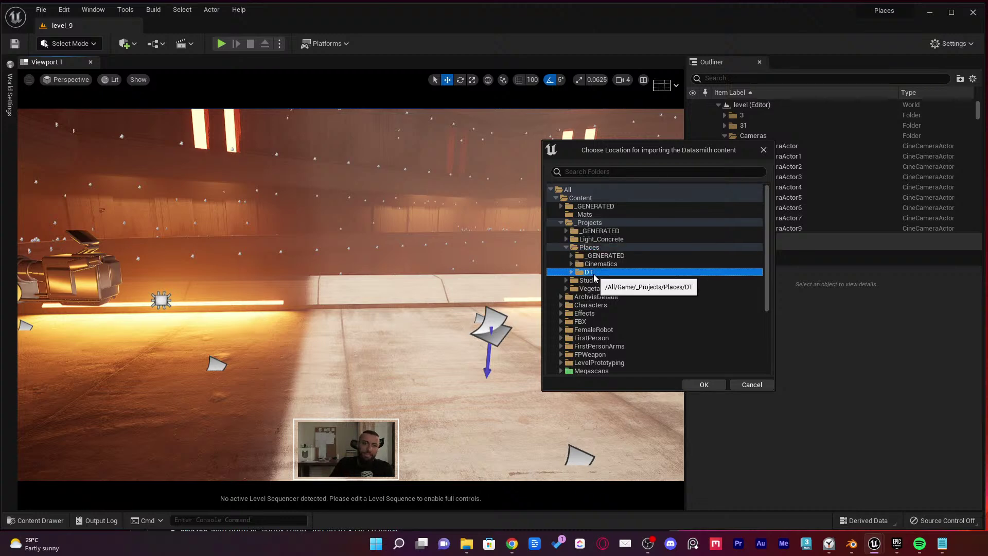
pyautogui.click(705, 384)
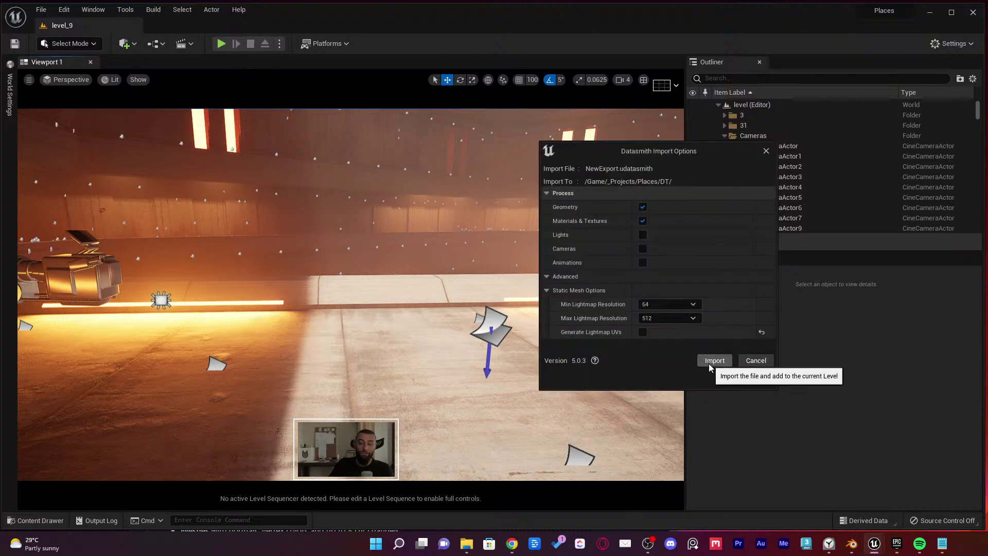
# Import NewExport into the current level, then tilt the view up toward the building top
pyautogui.click(708, 364)
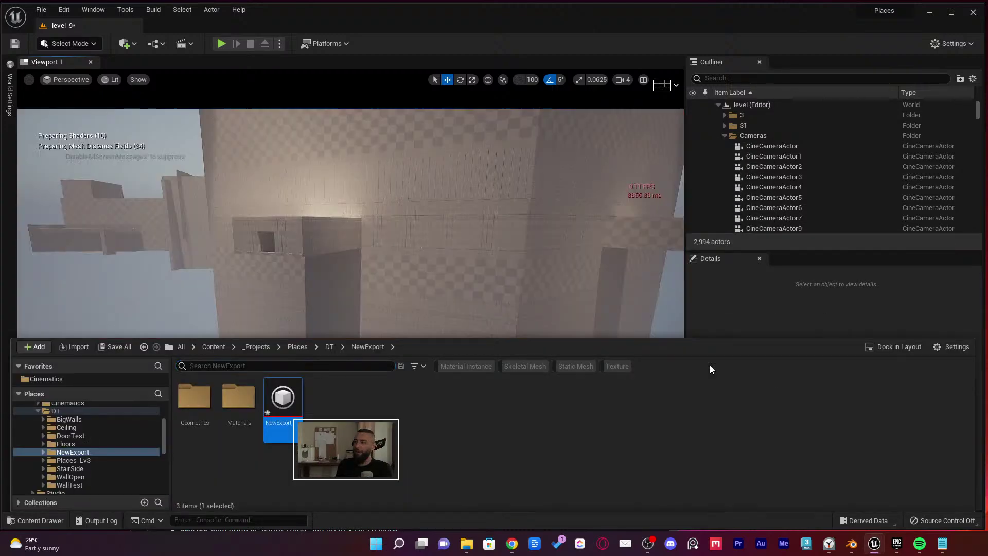
pyautogui.moveTo(514, 247)
pyautogui.mouseDown(button='right')
pyautogui.moveTo(545, 190)
pyautogui.moveTo(545, 113)
pyautogui.moveTo(545, 216)
pyautogui.moveTo(483, 241)
pyautogui.moveTo(520, 249)
pyautogui.mouseUp(button='right')
# Collapse and browse the Outliner, select wall mesh NGon003_003, then select the NewExport scene actor
pyautogui.click(719, 104)
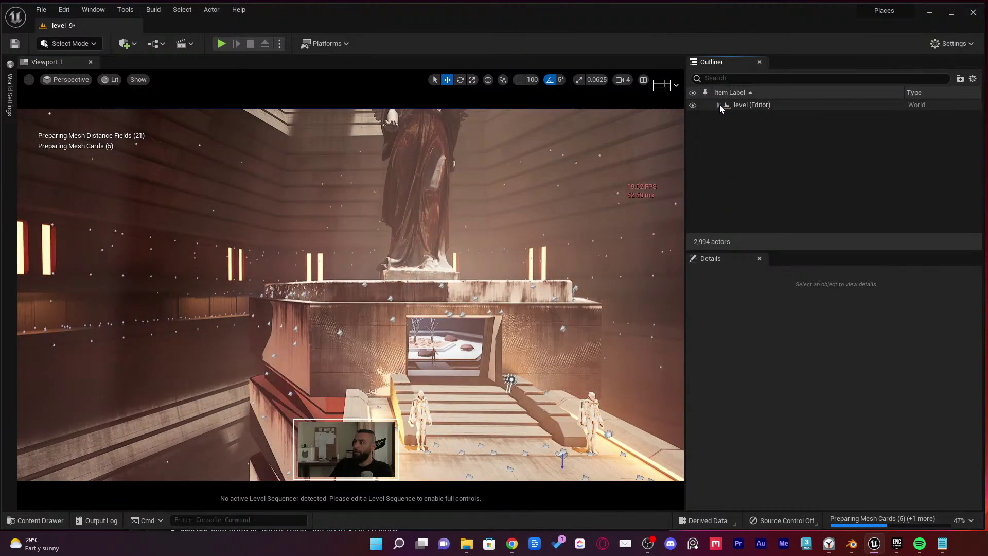
pyautogui.click(719, 104)
pyautogui.scroll(-4, 774, 149)
pyautogui.scroll(-6, 774, 149)
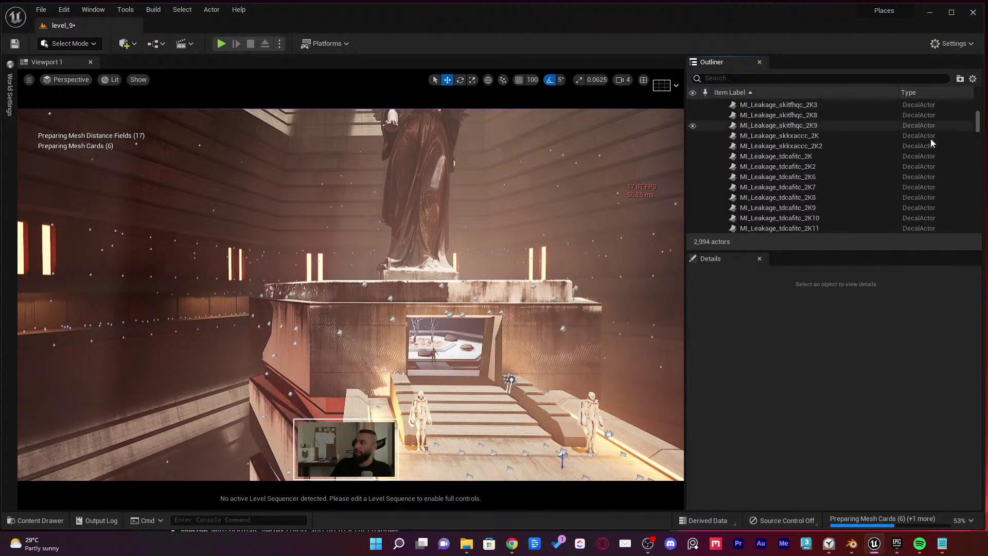
pyautogui.moveTo(985, 210); pyautogui.dragTo(985, 242)
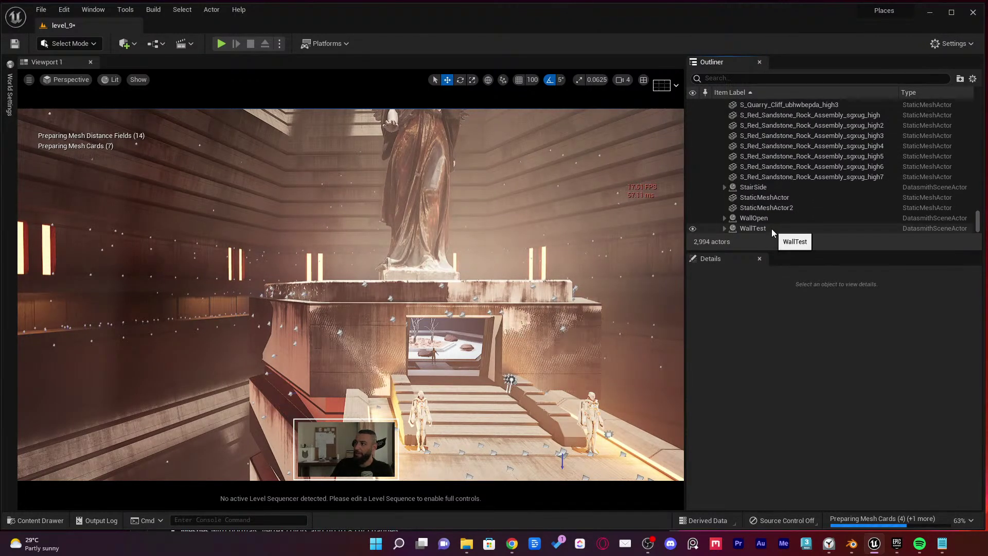
pyautogui.scroll(5, 804, 214)
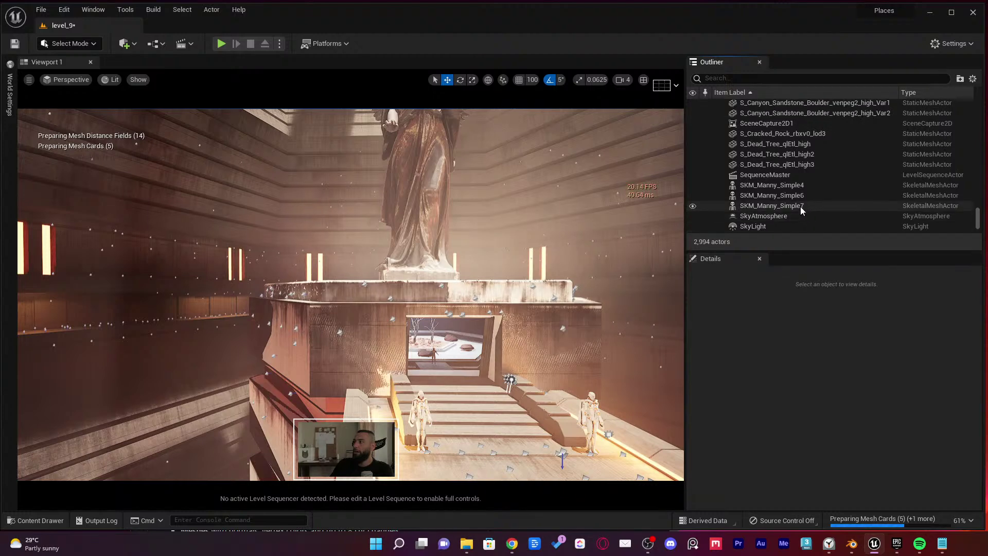
pyautogui.click(321, 339)
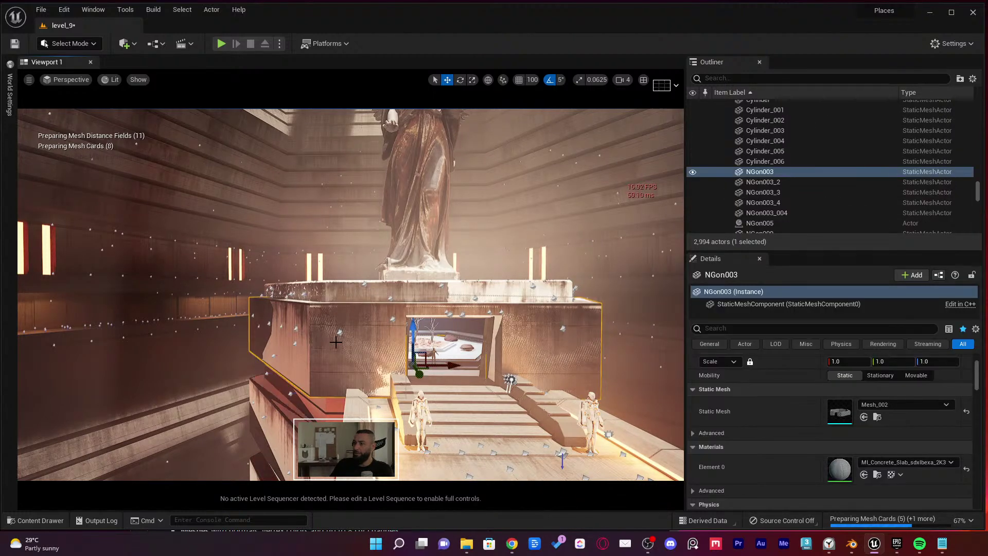
pyautogui.scroll(5, 863, 146)
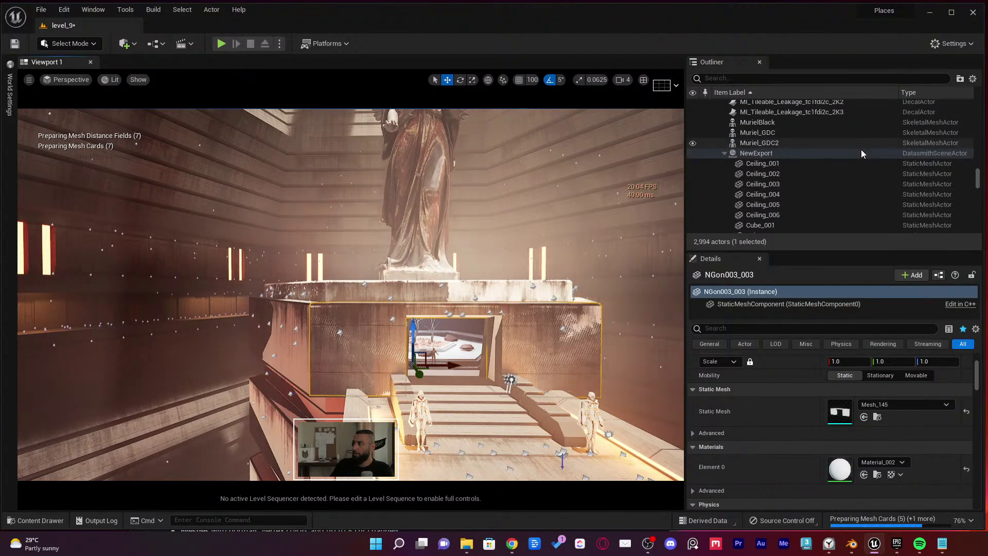
pyautogui.click(725, 154)
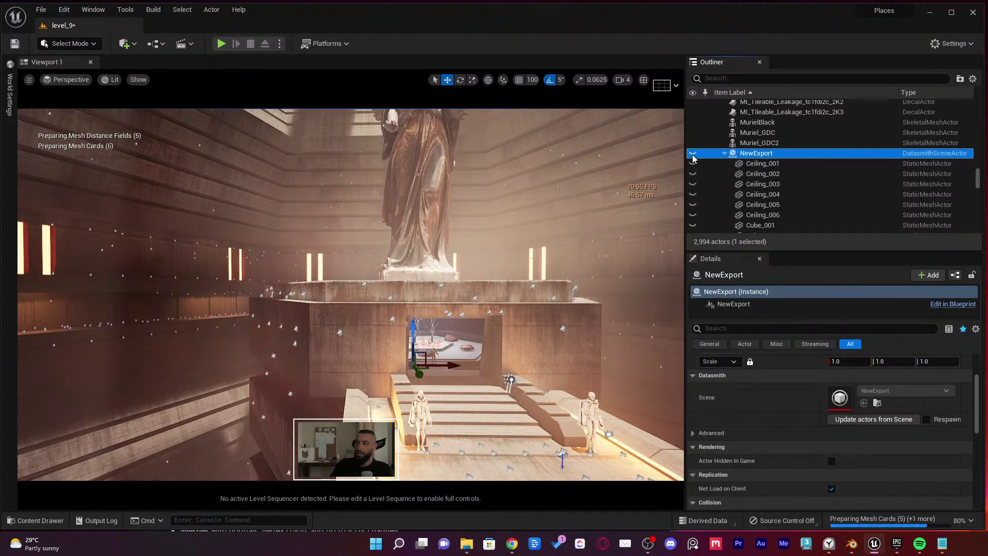
# Select all 45 NewExport items, isolate them, and check them in wireframe and unlit views
pyautogui.hotkey('ctrl', 'alt', 'd')
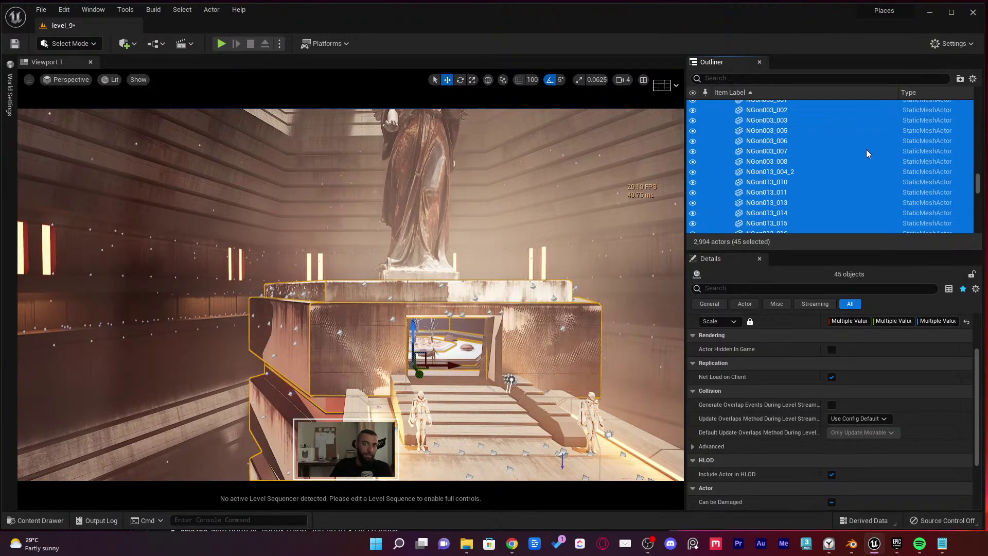
pyautogui.press('w')
pyautogui.moveTo(488, 271); pyautogui.dragTo(636, 256, button='right')
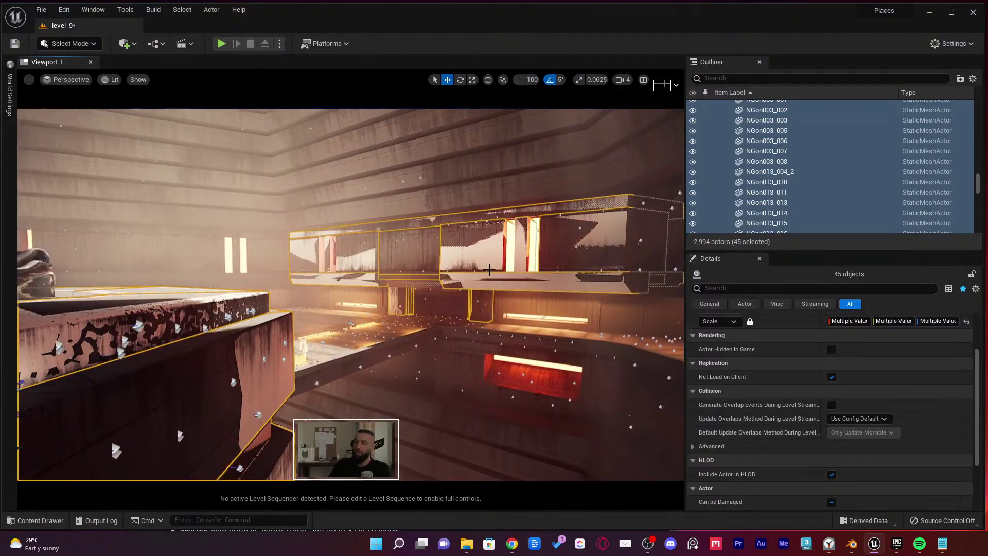
pyautogui.hotkey('shift', 'h')
pyautogui.press('s')
pyautogui.moveTo(518, 264); pyautogui.dragTo(422, 262, button='right')
pyautogui.hotkey('alt', '2')
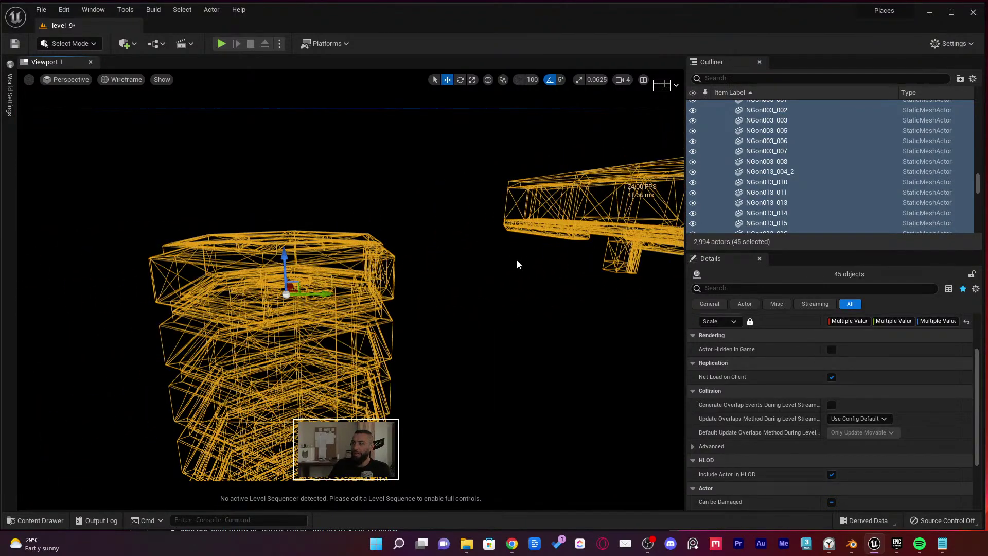
pyautogui.hotkey('alt', '3')
pyautogui.click(545, 261)
pyautogui.moveTo(545, 261); pyautogui.dragTo(549, 262, button='right')
pyautogui.hotkey('ctrl', 'z')
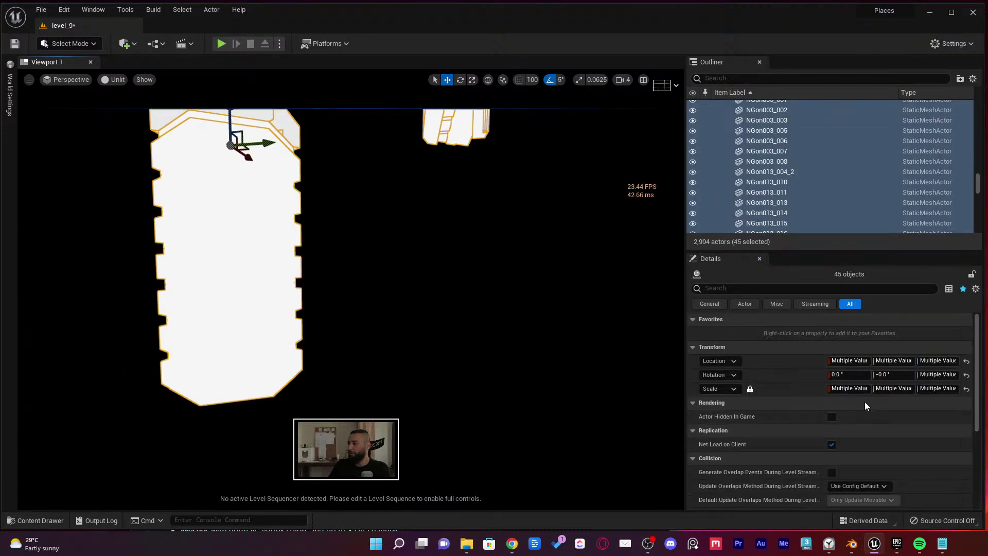
# Scroll through the Outliner to check the 45 selected NewExport items
pyautogui.scroll(5, 777, 226)
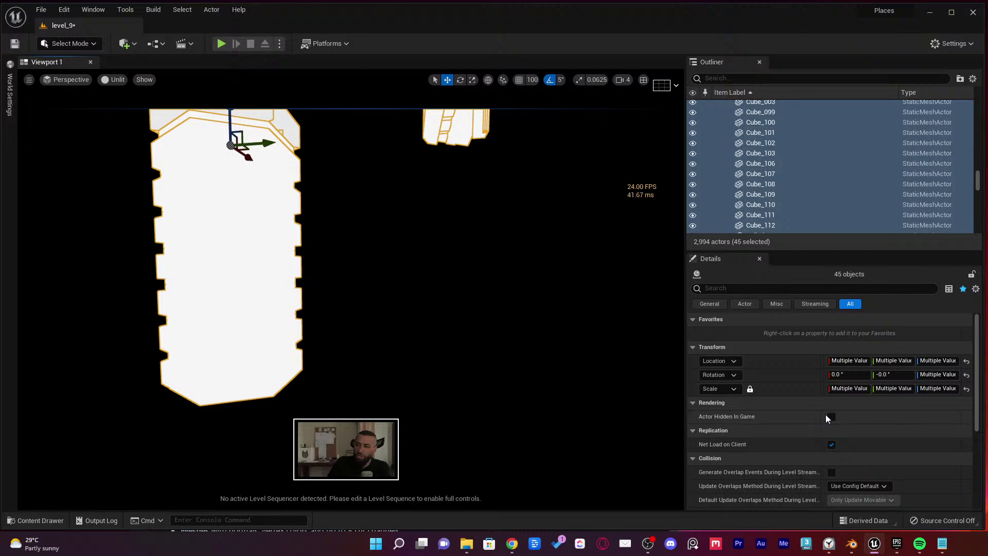
pyautogui.scroll(-5, 825, 415)
pyautogui.scroll(5, 813, 402)
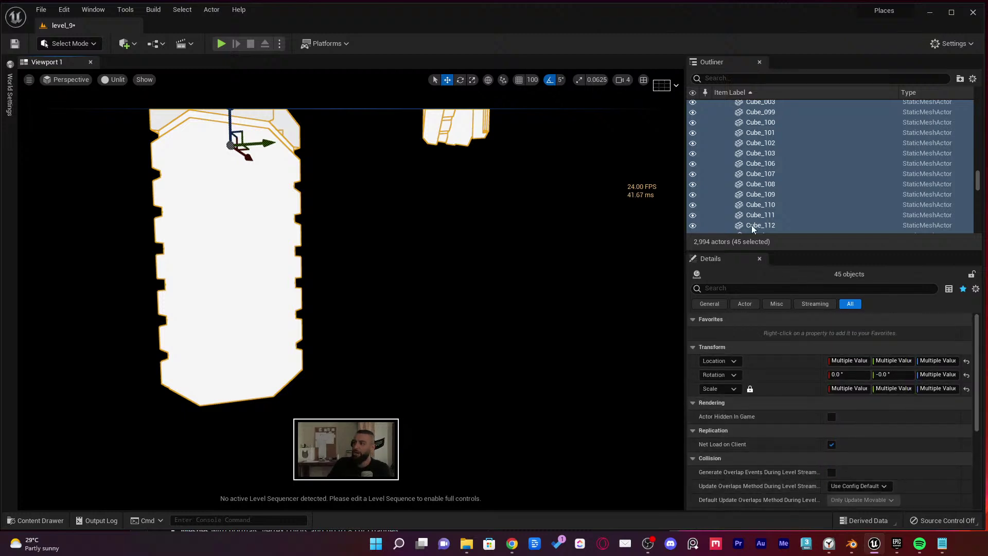
pyautogui.scroll(5, 807, 165)
pyautogui.scroll(-3, 798, 180)
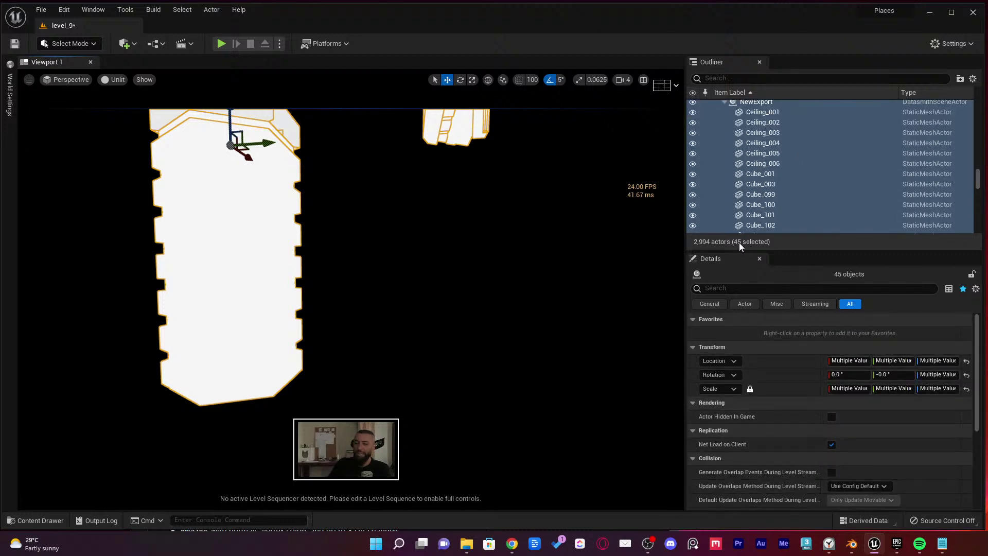
pyautogui.scroll(1, 913, 157)
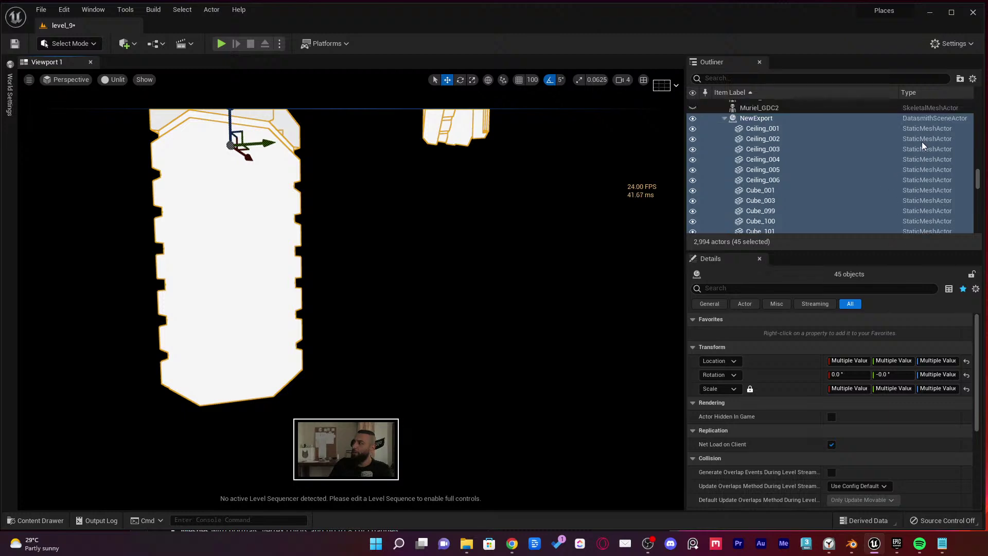
pyautogui.scroll(1, 924, 189)
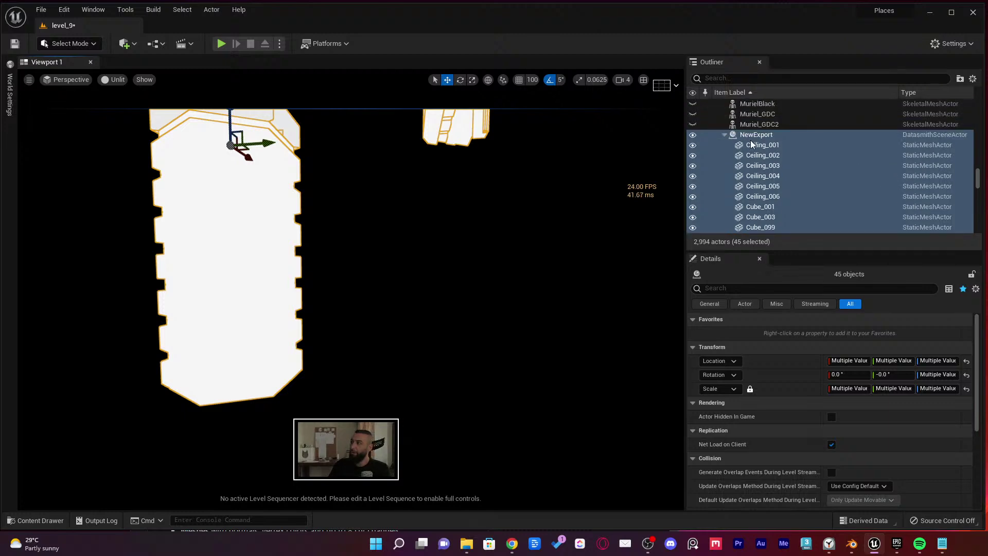
# Deselect the NewExport actor to keep its 44 meshes, then display their 2 materials
pyautogui.keyDown('ctrl'); pyautogui.click(928, 135); pyautogui.keyUp('ctrl')
pyautogui.scroll(-5, 875, 163)
pyautogui.scroll(1, 861, 173)
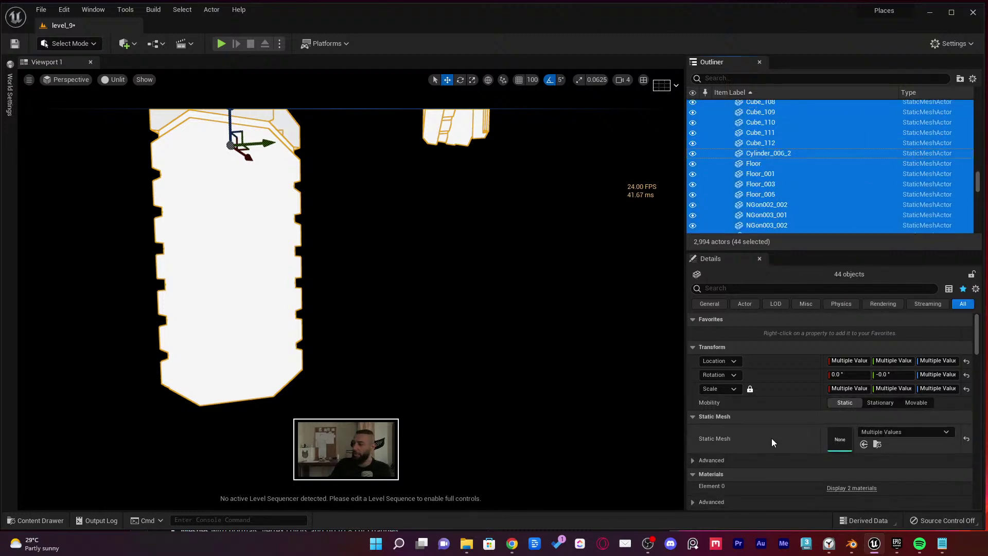
pyautogui.scroll(-1, 756, 436)
pyautogui.scroll(-1, 756, 437)
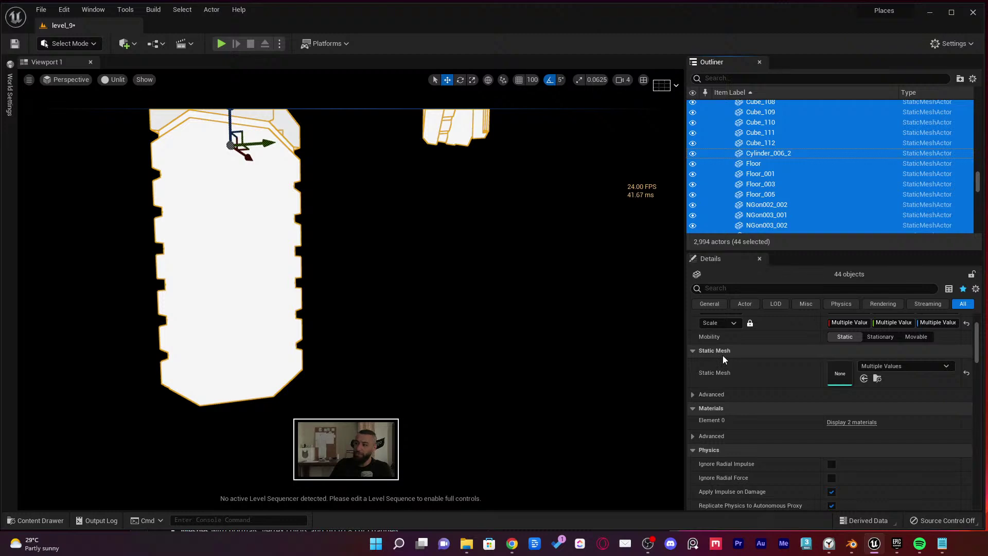
pyautogui.scroll(-2, 733, 401)
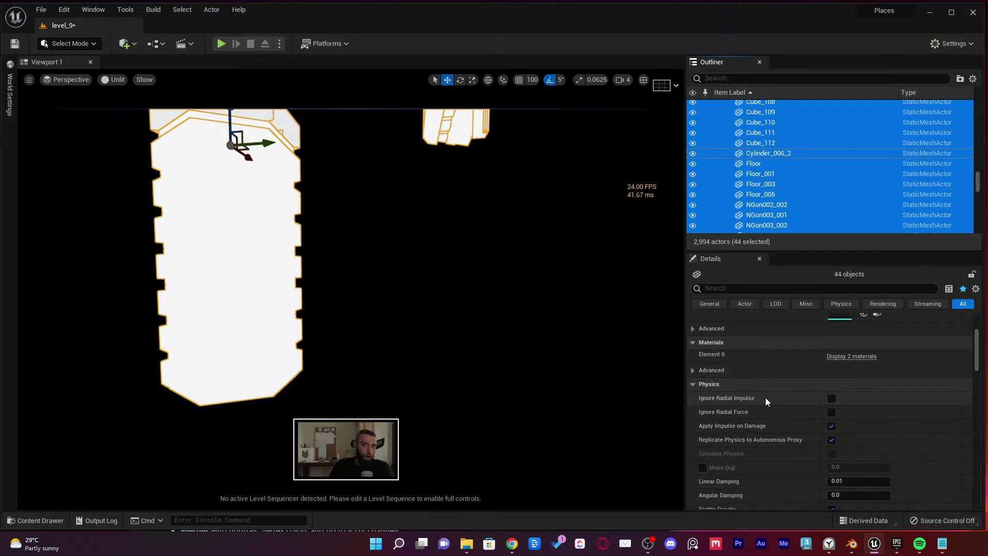
pyautogui.scroll(1, 771, 406)
pyautogui.scroll(1, 816, 135)
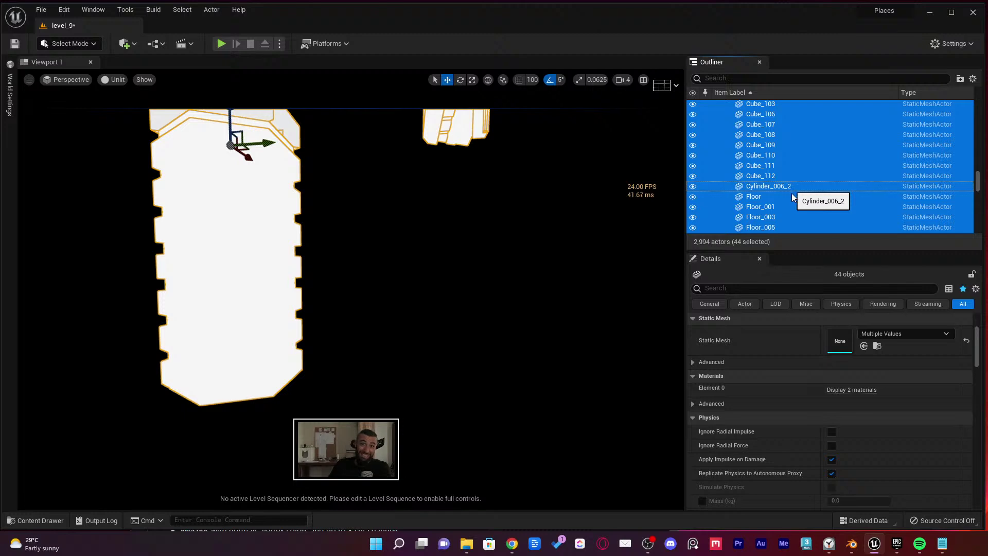
pyautogui.scroll(1, 805, 374)
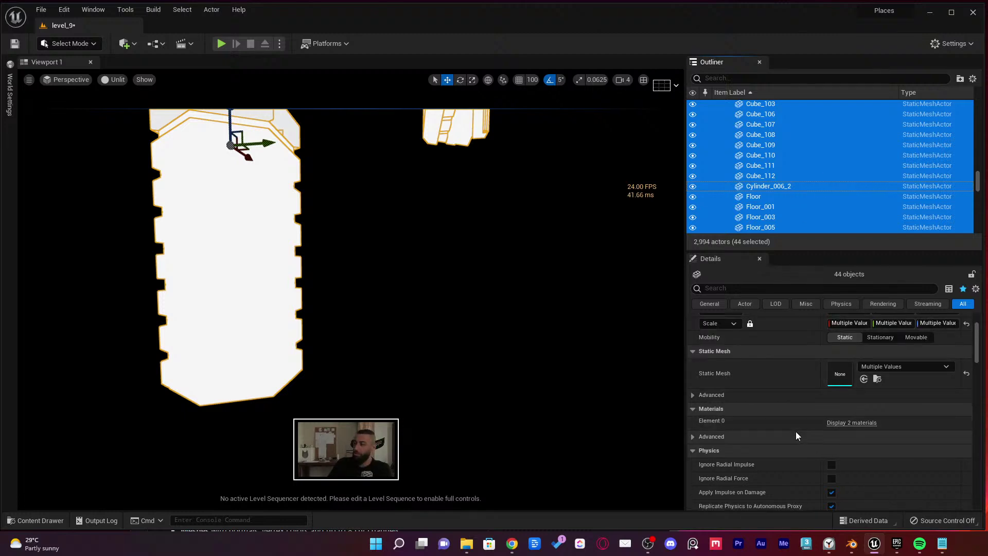
pyautogui.click(844, 426)
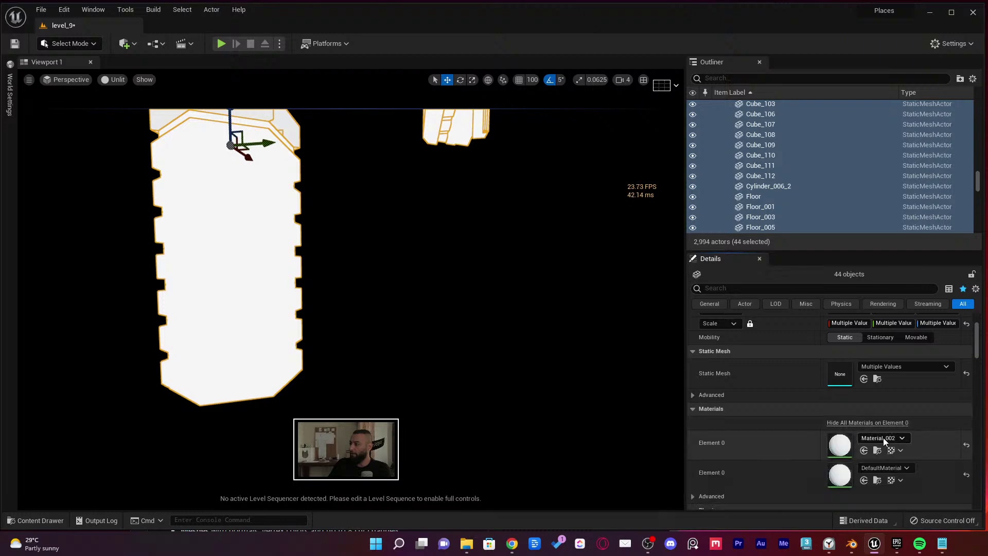
# Force-delete Material_002 and DefaultMaterial from the content folders
pyautogui.click(877, 452)
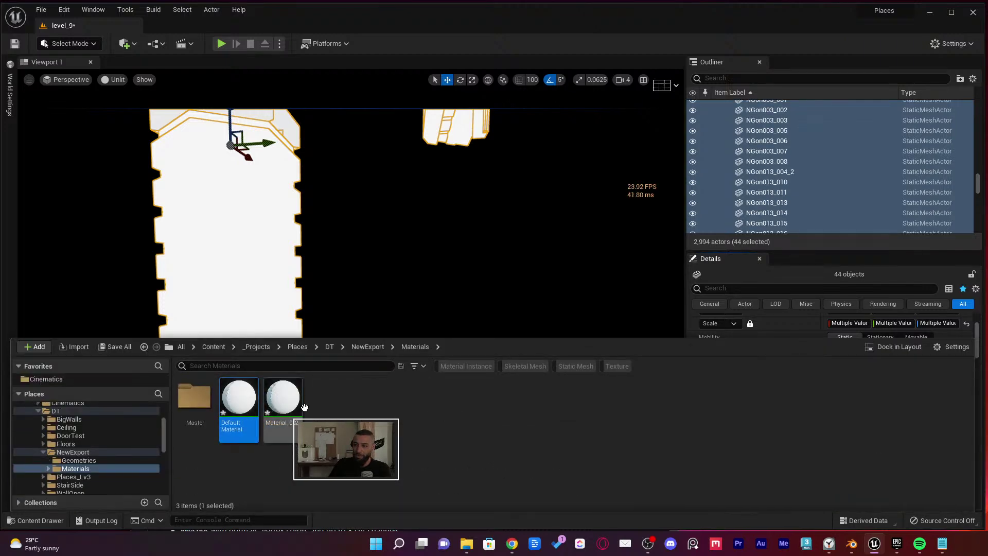
pyautogui.press('Delete')
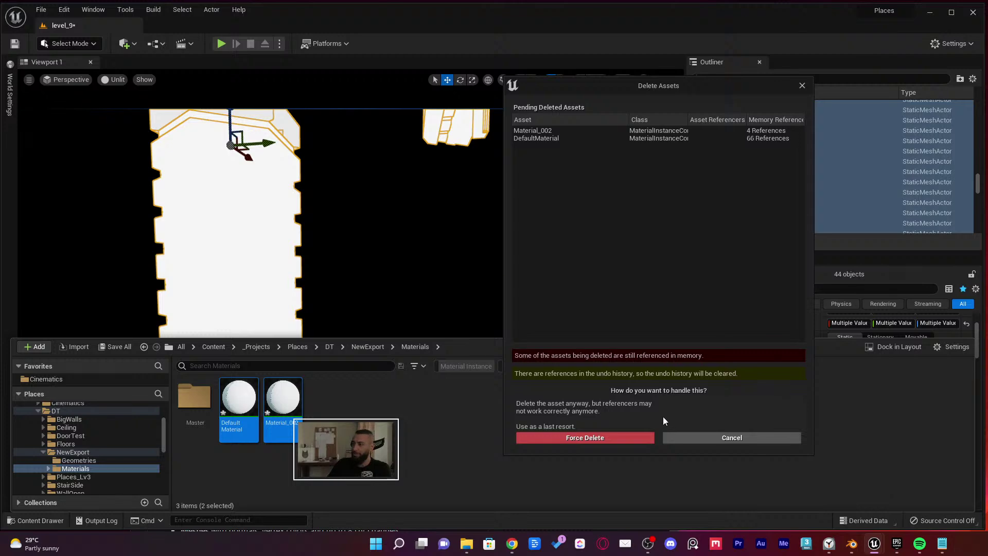
pyautogui.click(634, 439)
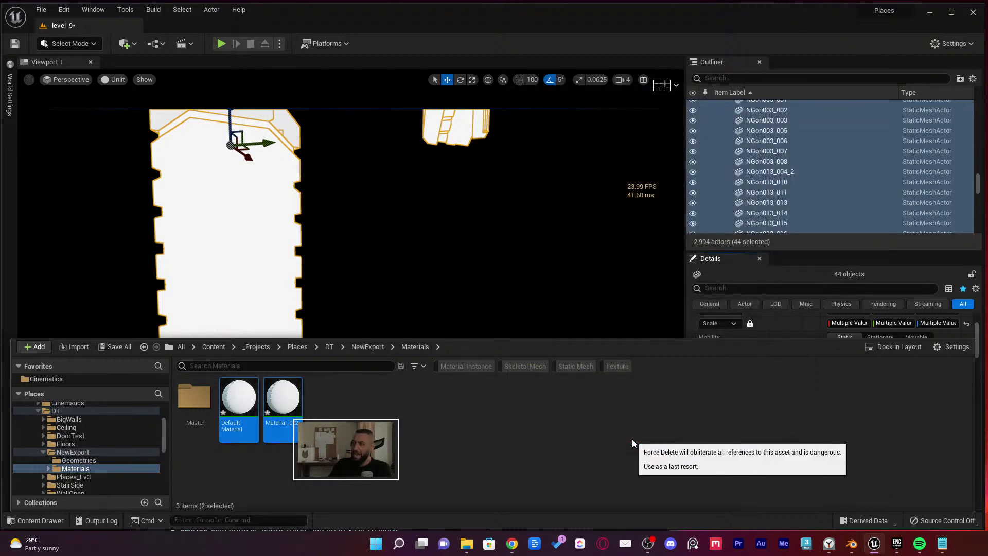
# Frame the checker-material meshes and fly the camera through and back out of the structure
pyautogui.press('f')
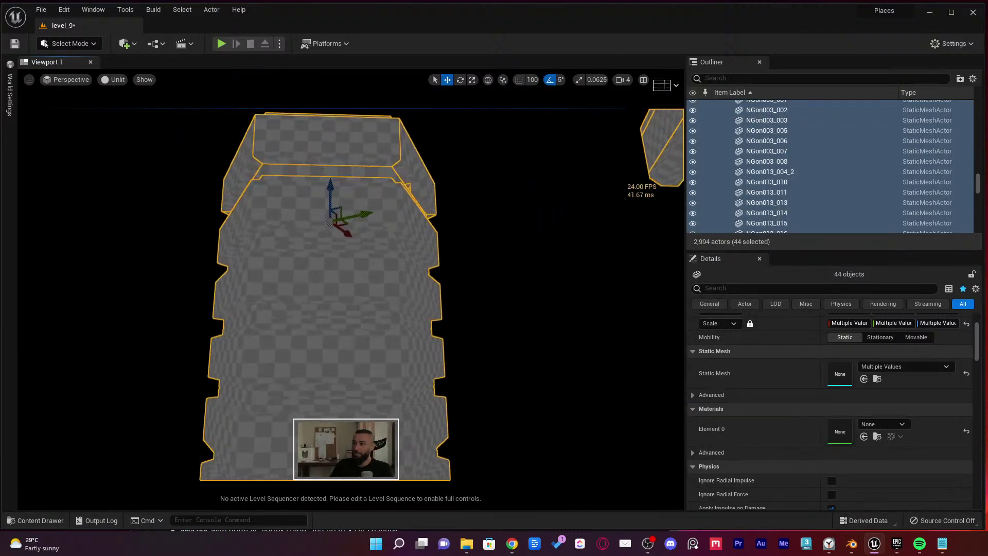
pyautogui.press('w')
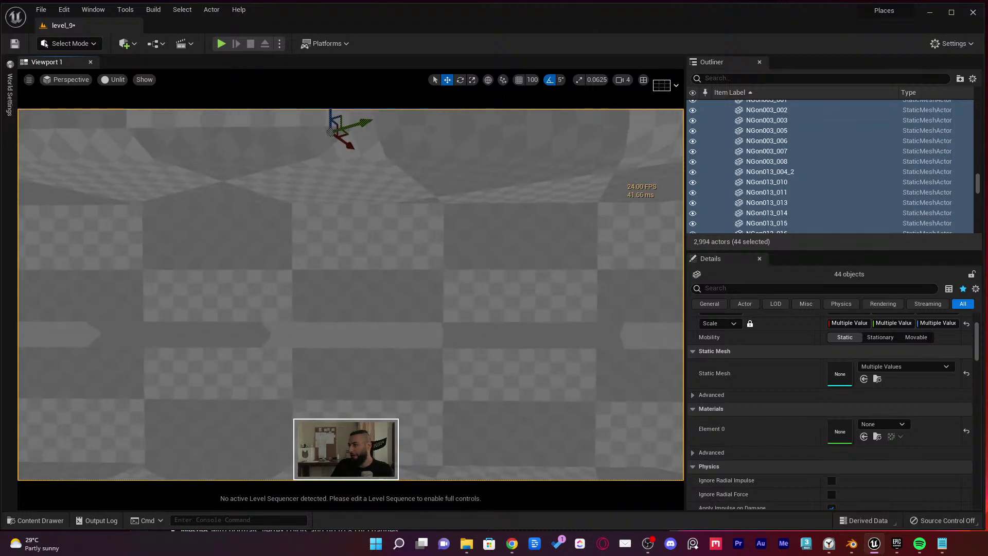
pyautogui.press('s')
pyautogui.press('w')
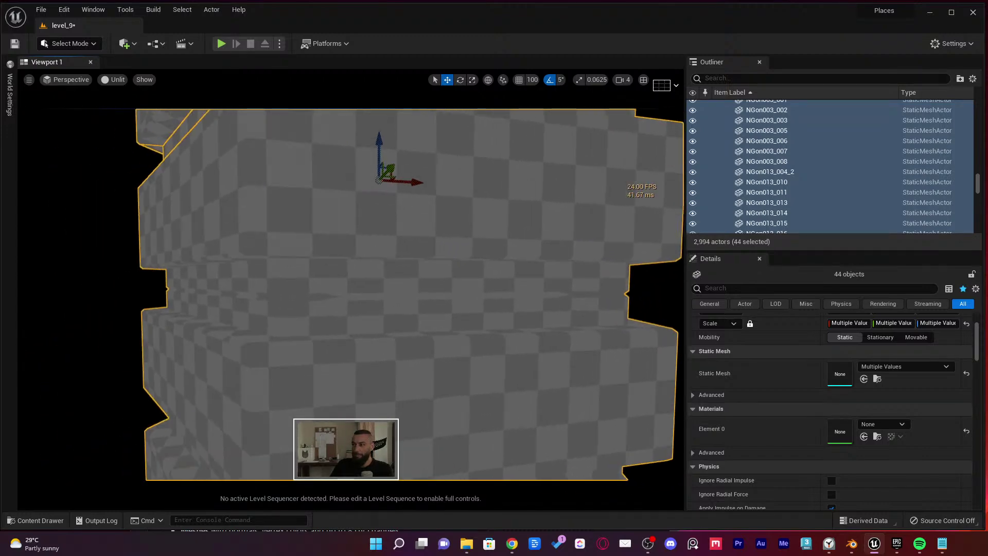
pyautogui.scroll(-3, 360, 306)
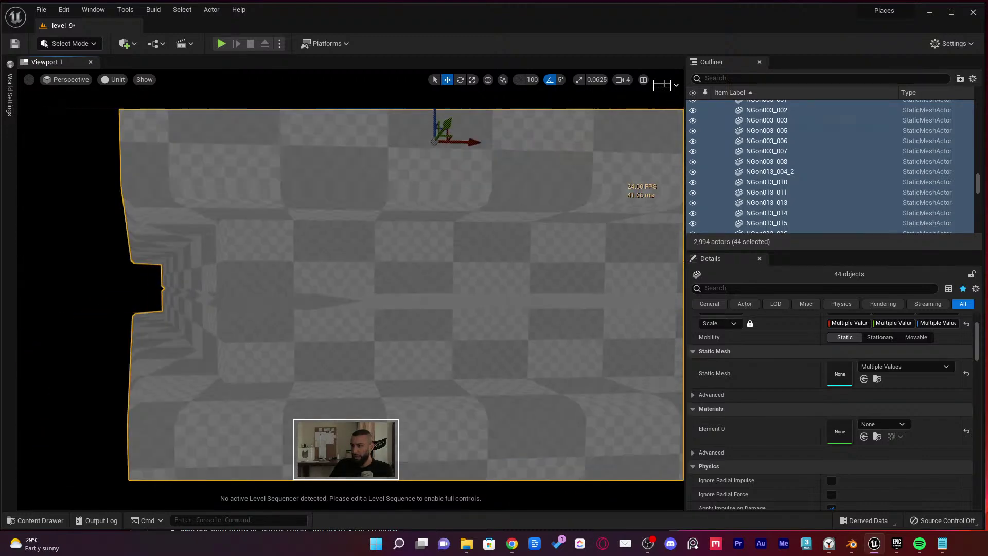
pyautogui.press('s')
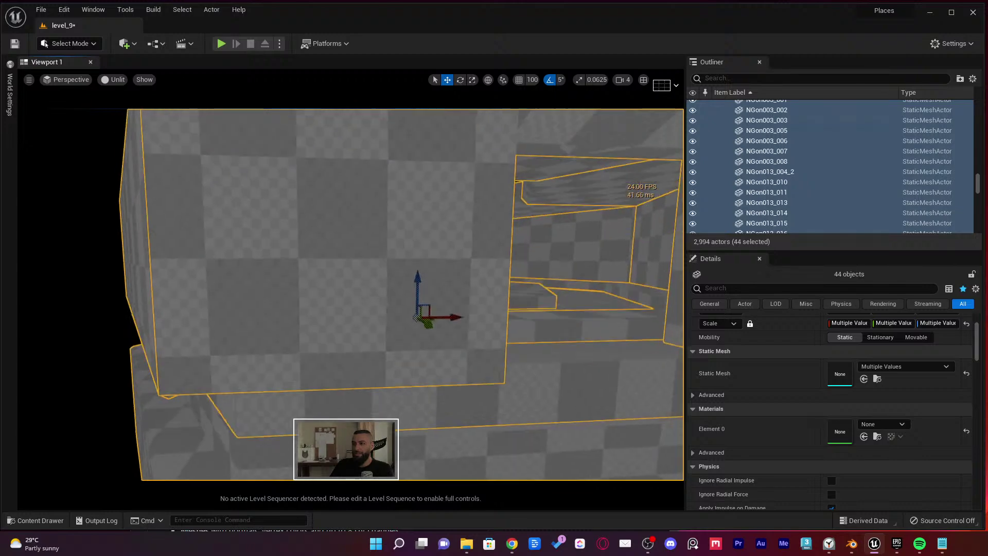
pyautogui.press('w')
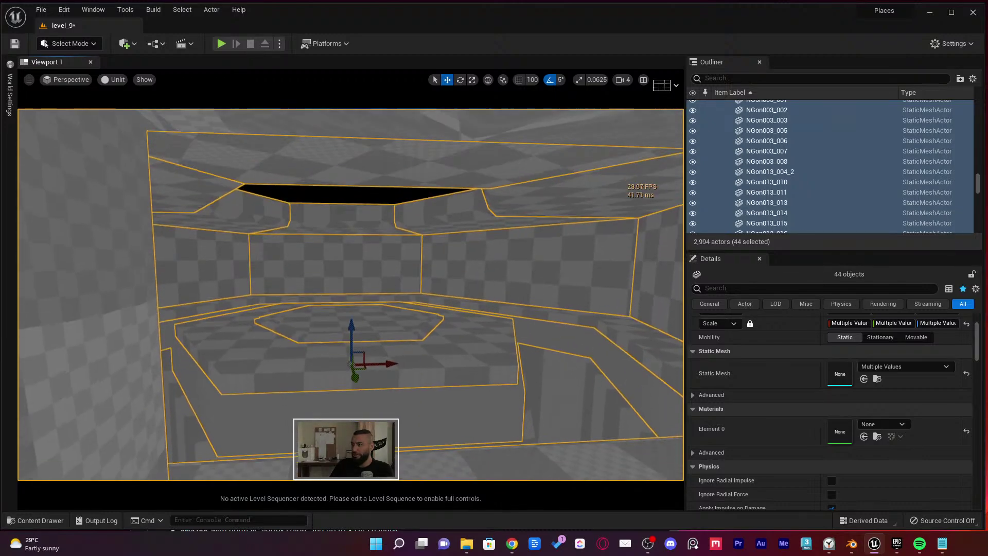
pyautogui.press('e')
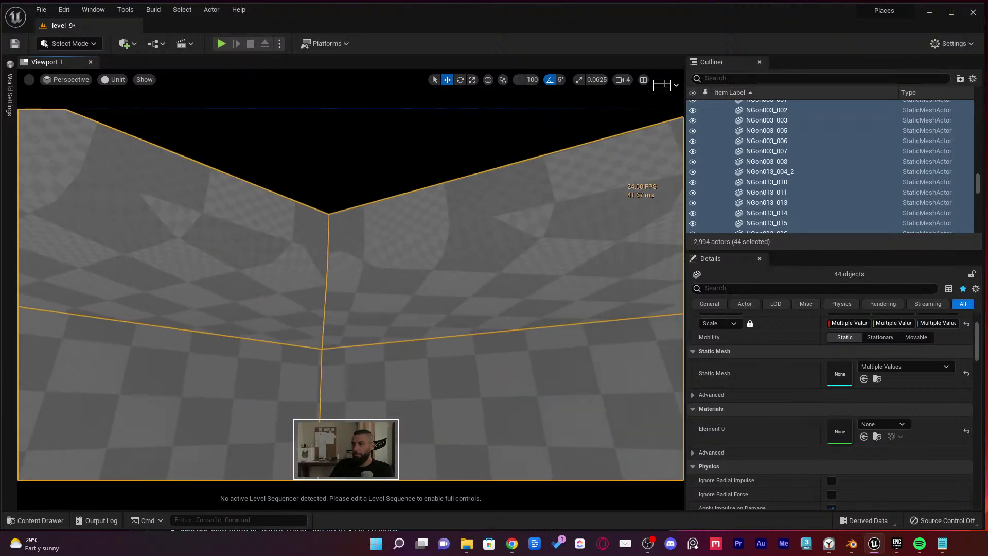
pyautogui.press('s')
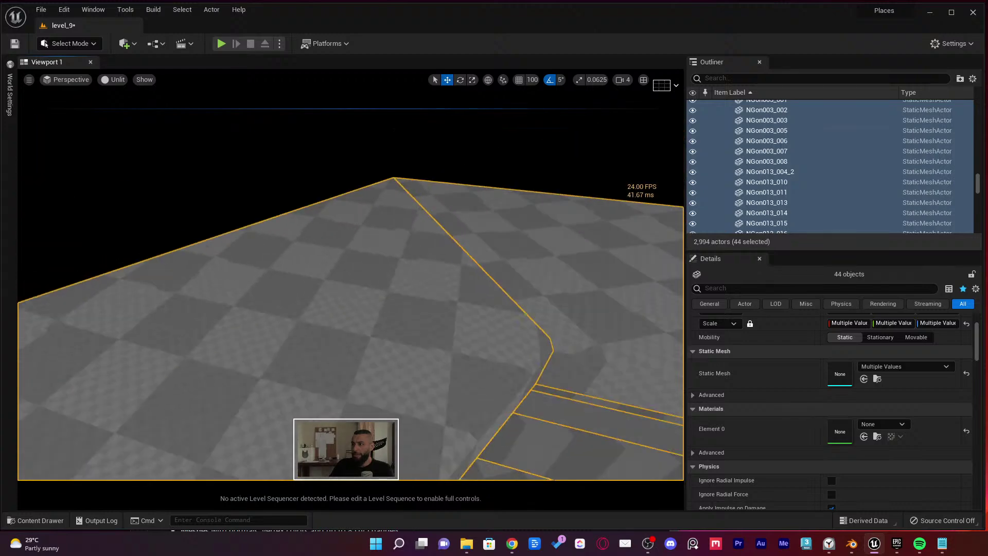
pyautogui.press('s')
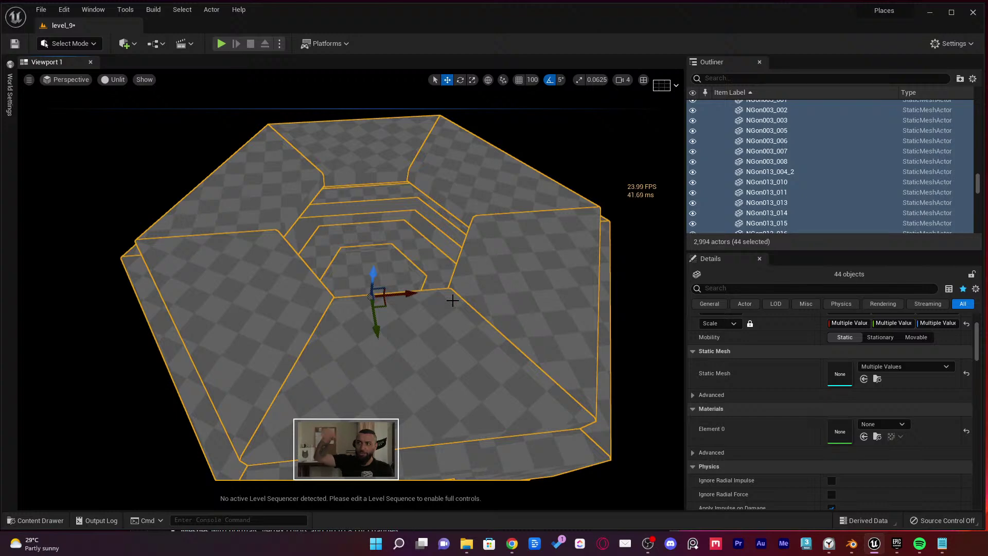
# Switch to Lit view and tour the platform, toggling Cube_112's visibility
pyautogui.hotkey('alt', '4')
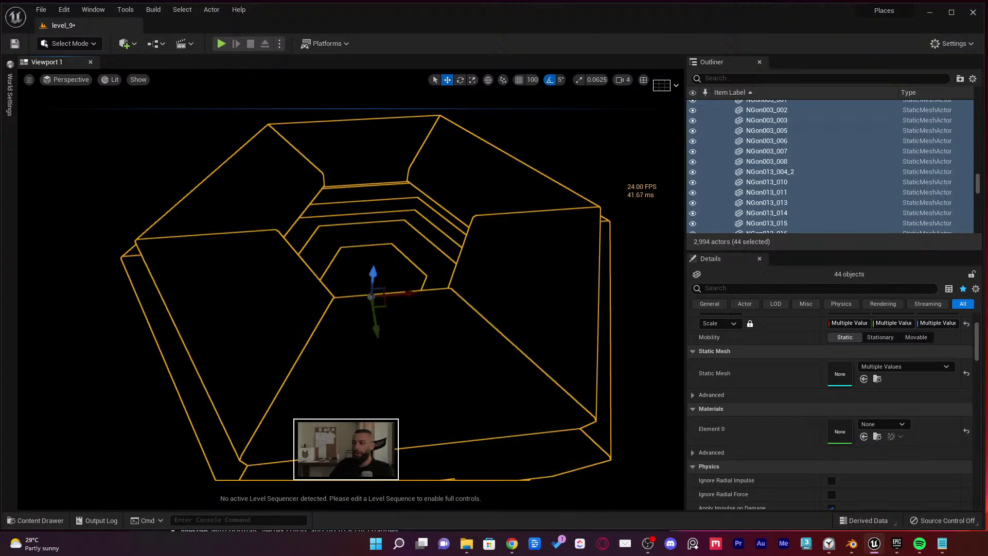
pyautogui.scroll(4, 700, 147)
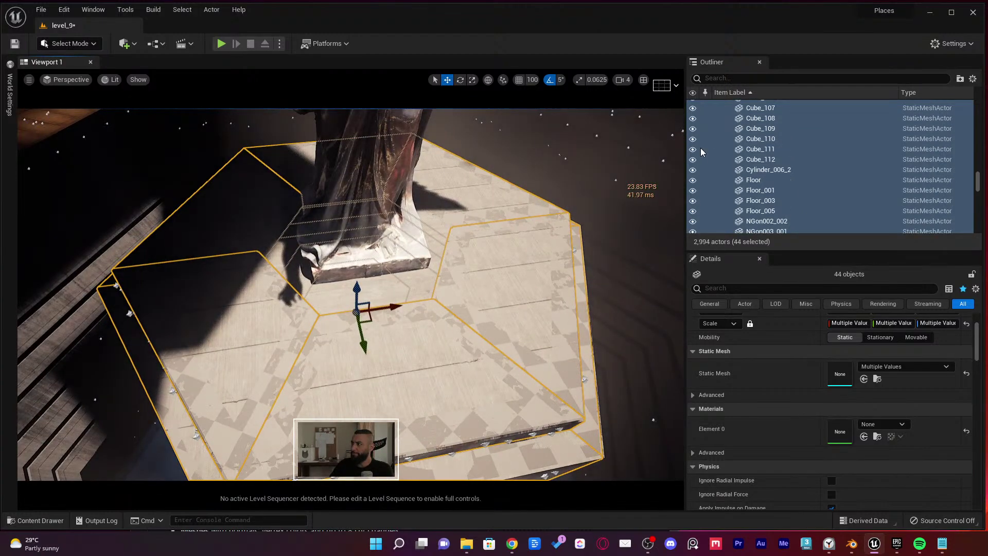
pyautogui.moveTo(494, 252); pyautogui.dragTo(524, 262, button='right')
pyautogui.press('Escape')
pyautogui.moveTo(416, 239); pyautogui.dragTo(492, 379, button='right')
pyautogui.moveTo(386, 270); pyautogui.dragTo(415, 302, button='right')
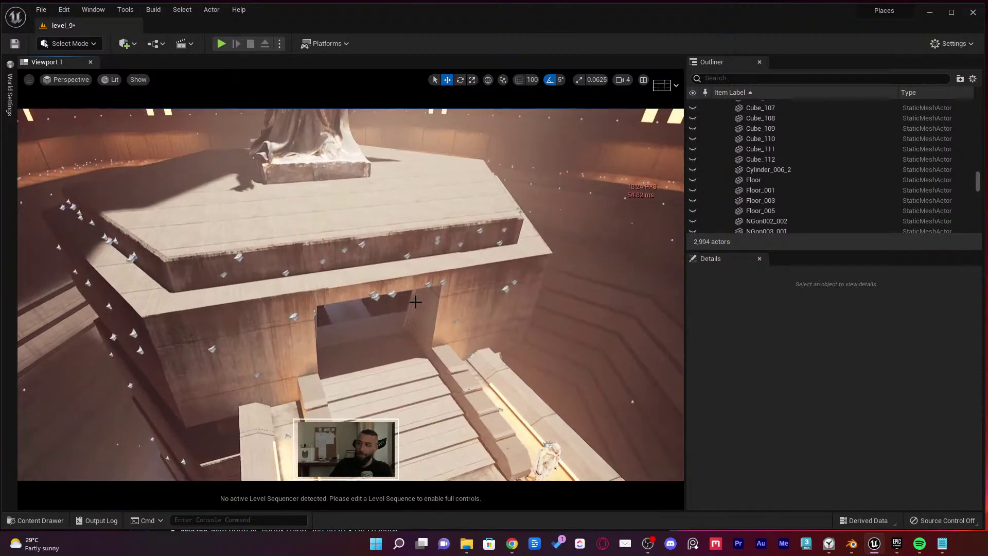
pyautogui.click(693, 161)
pyautogui.moveTo(413, 216); pyautogui.dragTo(594, 273, button='right')
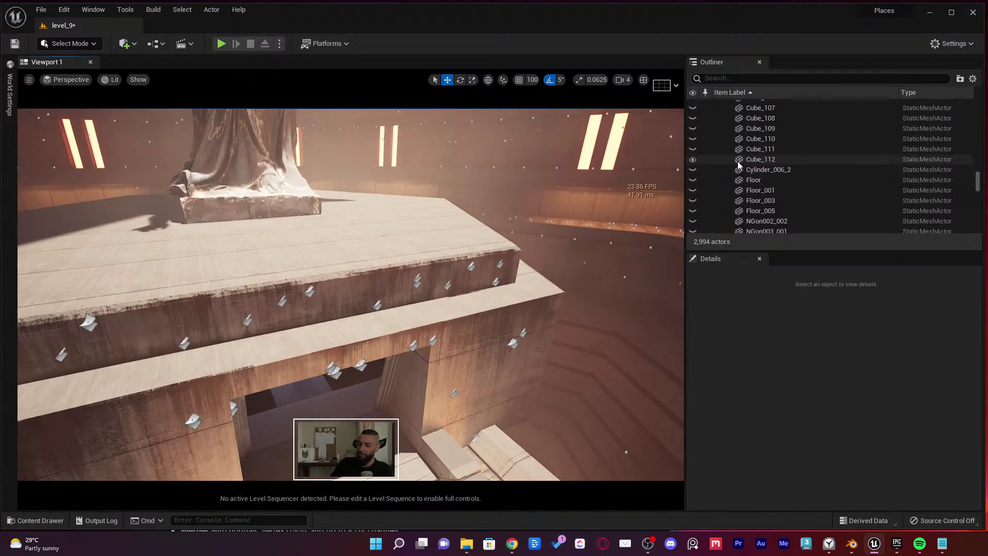
# Save level_9 and bring the OBS Studio window to the front
pyautogui.moveTo(514, 273); pyautogui.dragTo(407, 269, button='right')
pyautogui.hotkey('ctrl', 's')
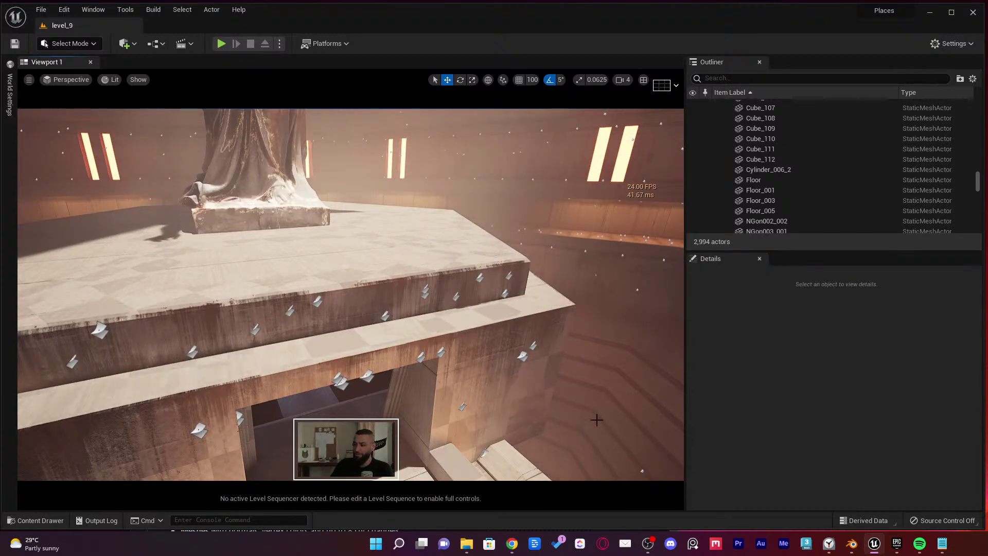
pyautogui.click(649, 542)
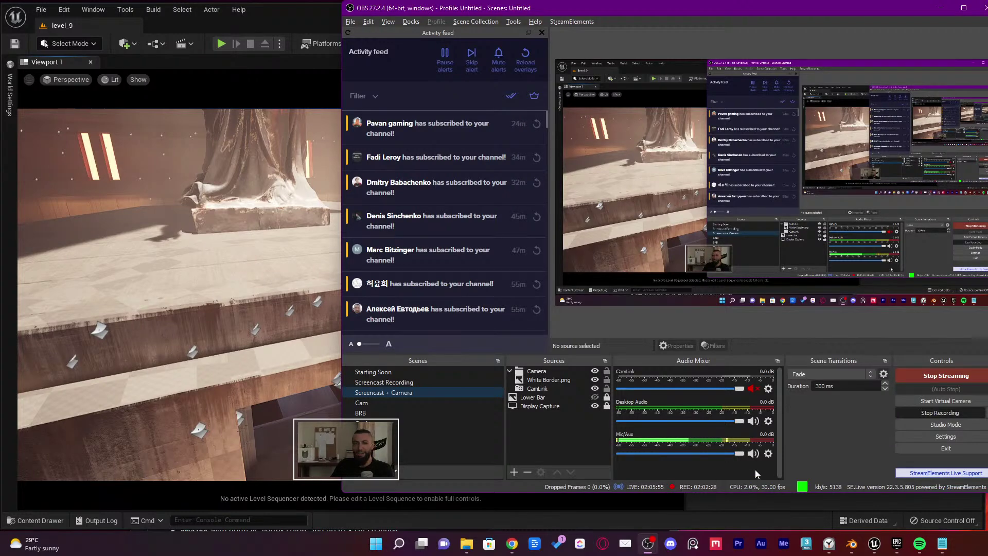
# Minimize the OBS Studio window
pyautogui.click(938, 9)
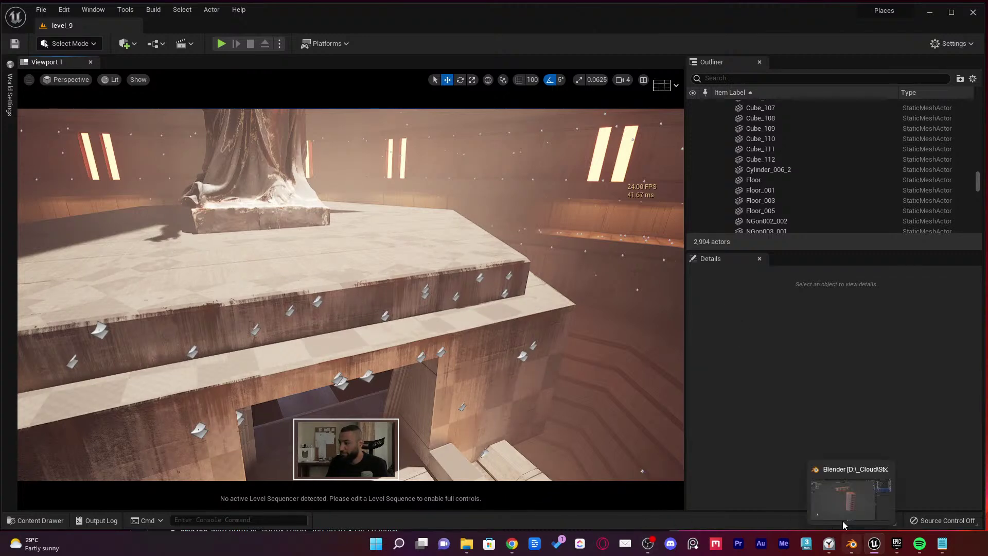
# Switch windows, turn the view toward the lit walkway, and save level_9
pyautogui.moveTo(511, 543)
pyautogui.click(540, 500)
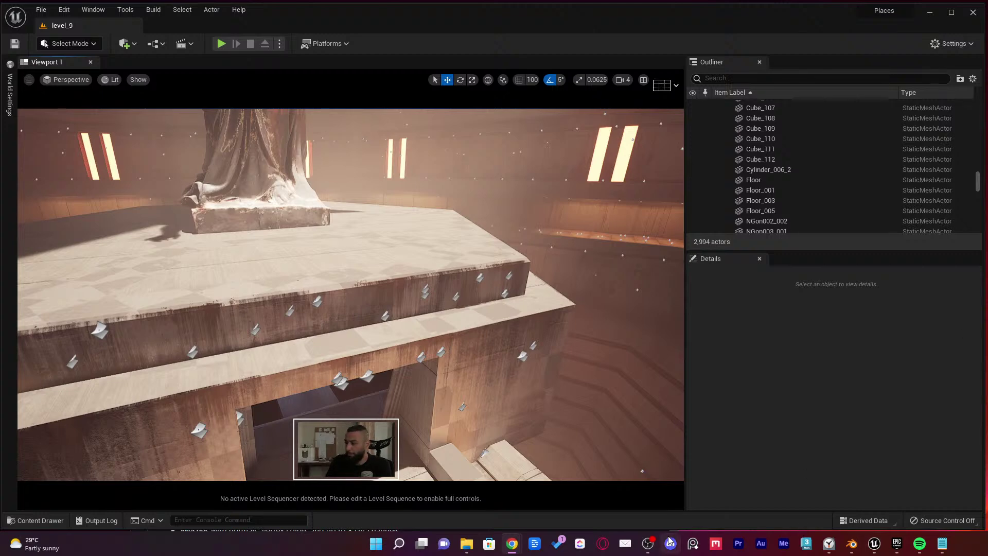
pyautogui.moveTo(655, 545)
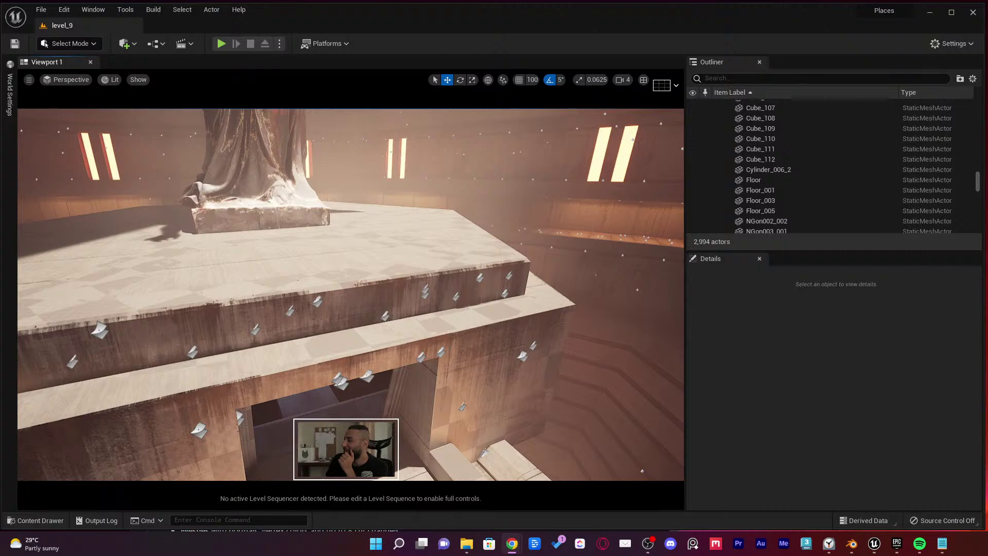
pyautogui.moveTo(425, 221)
pyautogui.mouseDown(button='right')
pyautogui.moveTo(643, 226)
pyautogui.moveTo(643, 170)
pyautogui.moveTo(630, 252)
pyautogui.moveTo(439, 230)
pyautogui.mouseUp(button='right')
pyautogui.hotkey('ctrl', 's')
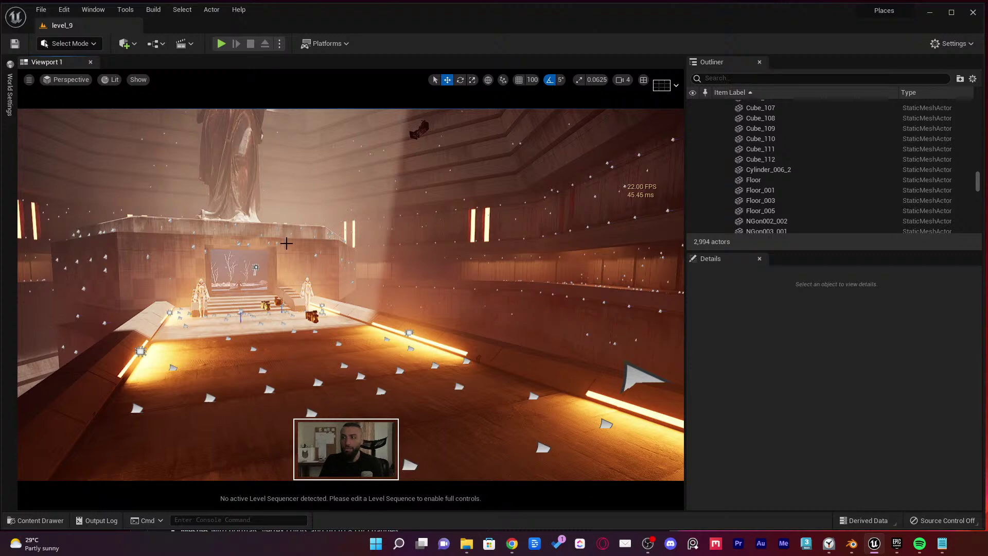
# Fly toward the statue altar and select the doorway lintel below the platform
pyautogui.moveTo(331, 282); pyautogui.dragTo(422, 305, button='right')
pyautogui.click(341, 295)
pyautogui.scroll(1, 342, 294)
# In Blender, orbit the tower and train, selecting train mesh NGon066.009, then return to Unreal
pyautogui.hotkey('alt', 'Tab')
pyautogui.press('Tab')
pyautogui.press('Tab')
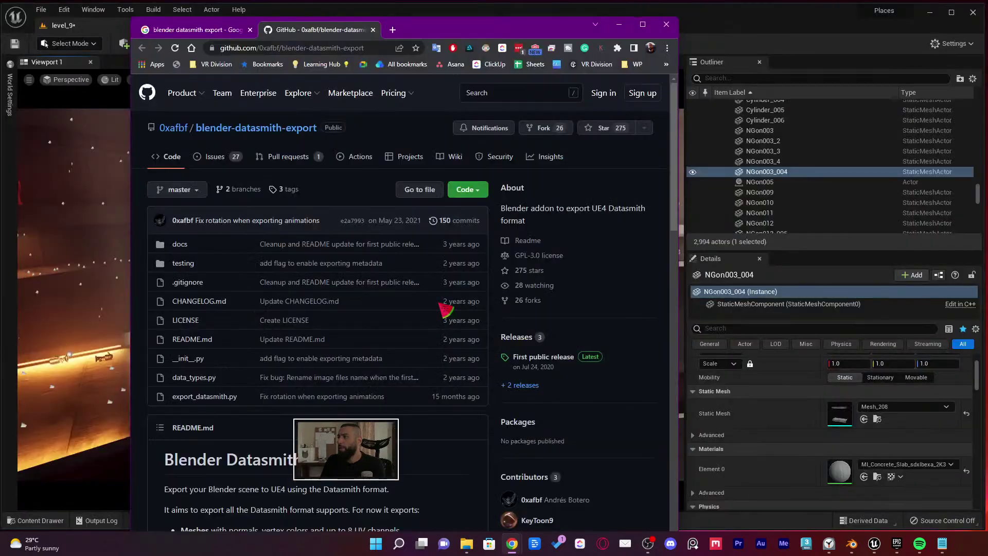
pyautogui.hotkey('alt', 'Tab')
pyautogui.press('Tab')
pyautogui.press('Tab')
pyautogui.press('Tab')
pyautogui.moveTo(469, 235); pyautogui.dragTo(507, 230, button='middle')
pyautogui.scroll(5, 577, 236)
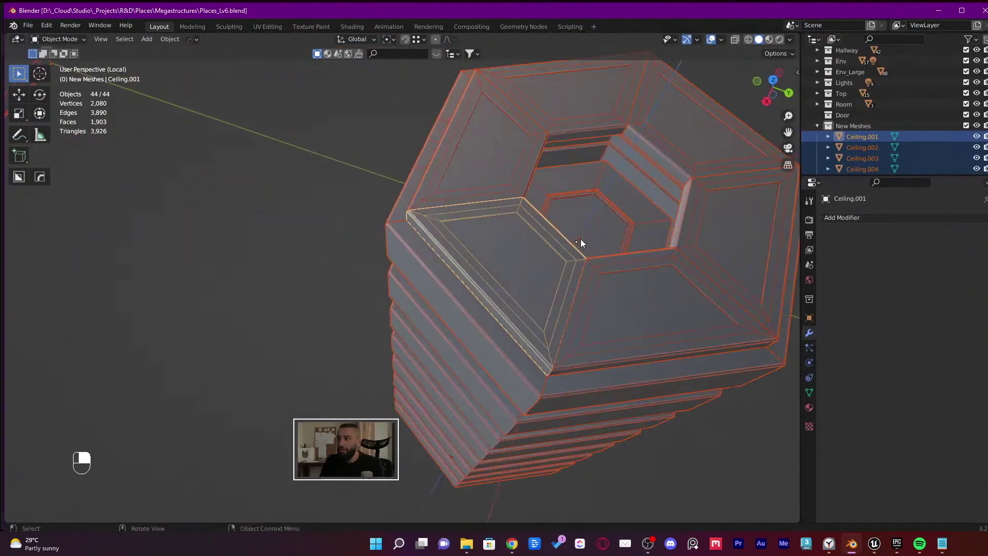
pyautogui.click(353, 222)
pyautogui.keyDown('shift'); pyautogui.moveTo(278, 226); pyautogui.dragTo(448, 358, button='middle'); pyautogui.keyUp('shift')
pyautogui.click(199, 161)
pyautogui.scroll(-3, 201, 162)
pyautogui.moveTo(221, 211); pyautogui.dragTo(262, 172, button='middle')
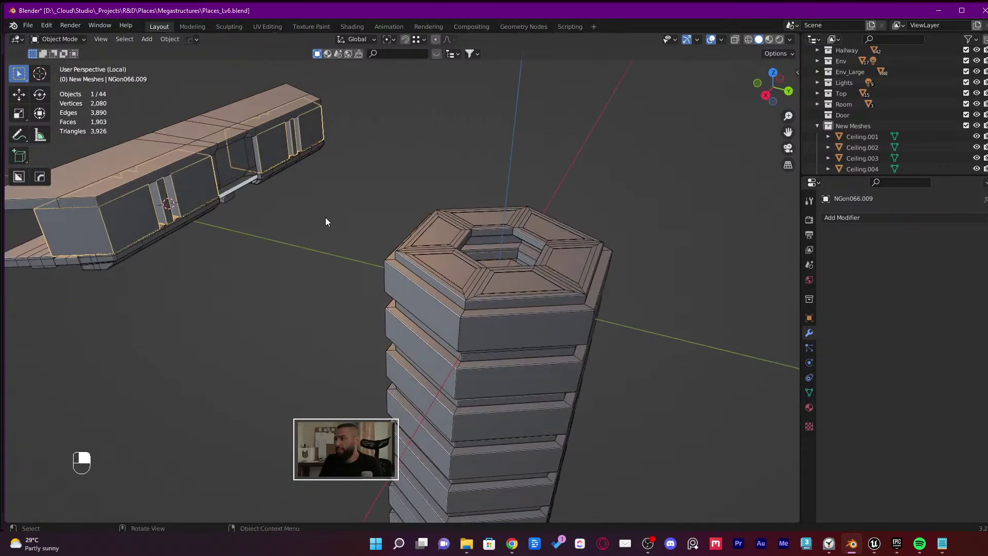
pyautogui.moveTo(325, 221); pyautogui.dragTo(499, 192, button='middle')
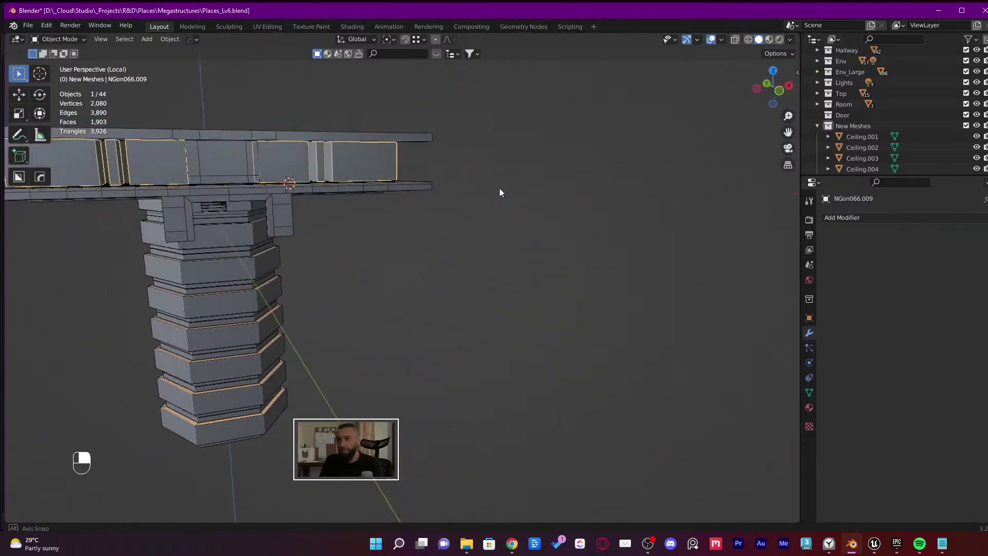
pyautogui.hotkey('alt', 'Tab')
pyautogui.hotkey('alt', 'Tab')
# Alt-drag Ceiling_002 upward to create the raised copy Ceiling_3, then enter Modeling Mode with Shift+5
pyautogui.click(621, 207)
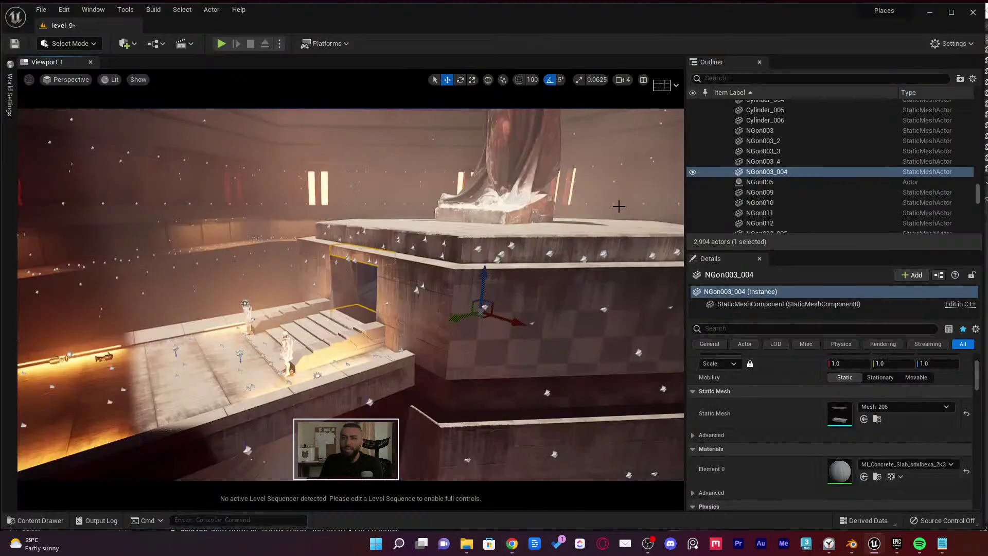
pyautogui.moveTo(619, 206); pyautogui.dragTo(619, 206, button='right')
pyautogui.click(422, 258)
pyautogui.moveTo(421, 257); pyautogui.dragTo(422, 258, button='right')
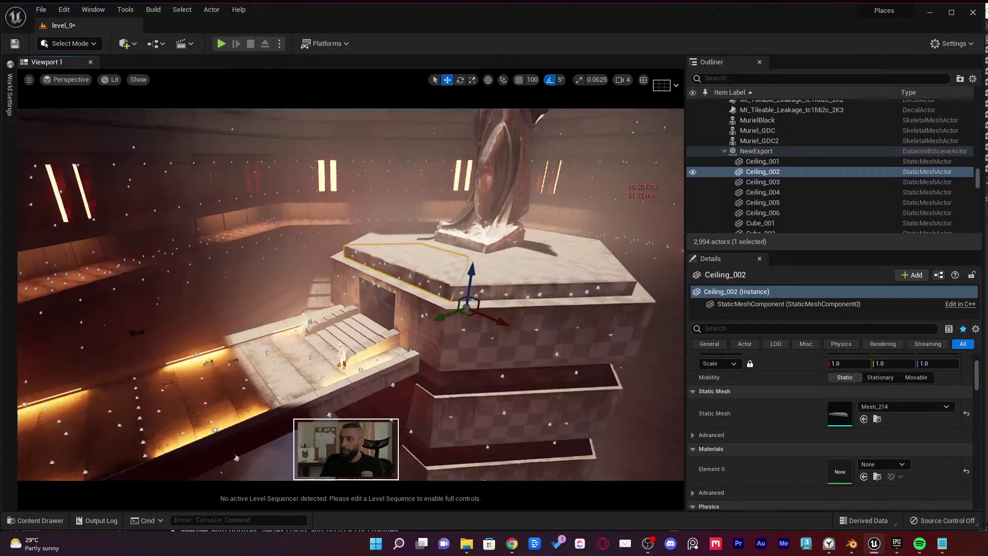
pyautogui.moveTo(535, 317); pyautogui.dragTo(535, 317, button='right')
pyautogui.keyDown('alt'); pyautogui.moveTo(520, 318); pyautogui.dragTo(349, 233); pyautogui.keyUp('alt')
pyautogui.moveTo(349, 233); pyautogui.dragTo(349, 233, button='right')
pyautogui.moveTo(252, 152); pyautogui.dragTo(252, 152, button='right')
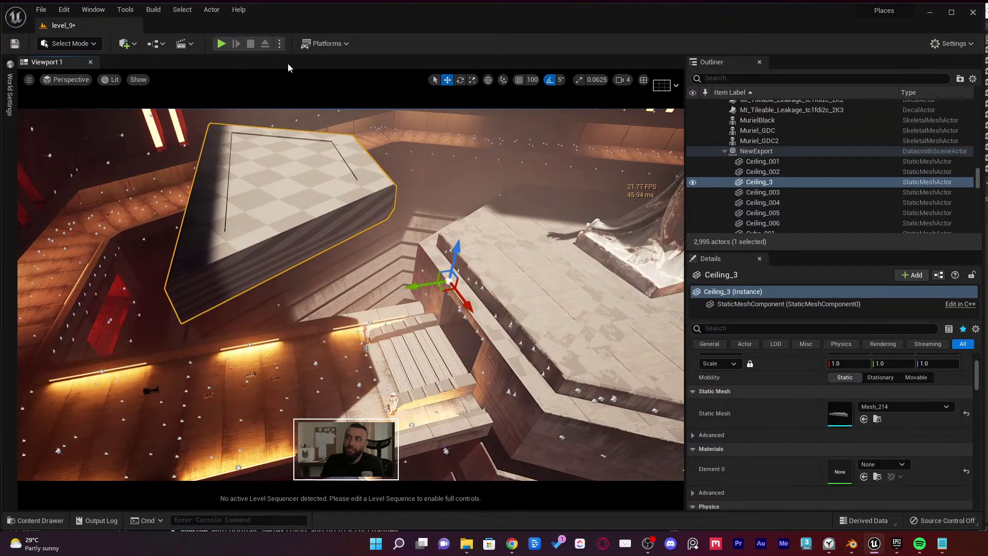
pyautogui.hotkey('shift', '5')
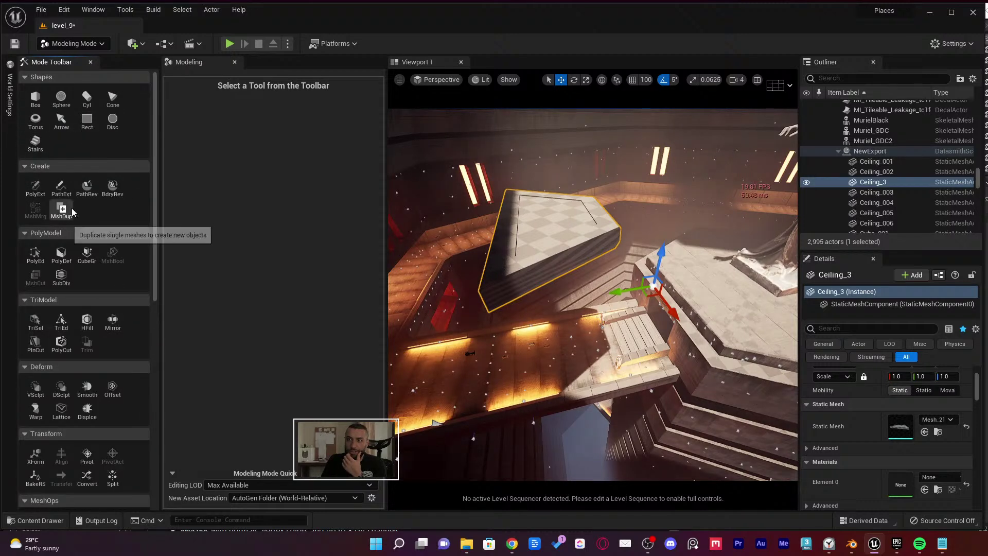
# Duplicate the Ceiling_3 copy into a new mesh asset named Mesh_214
pyautogui.click(61, 210)
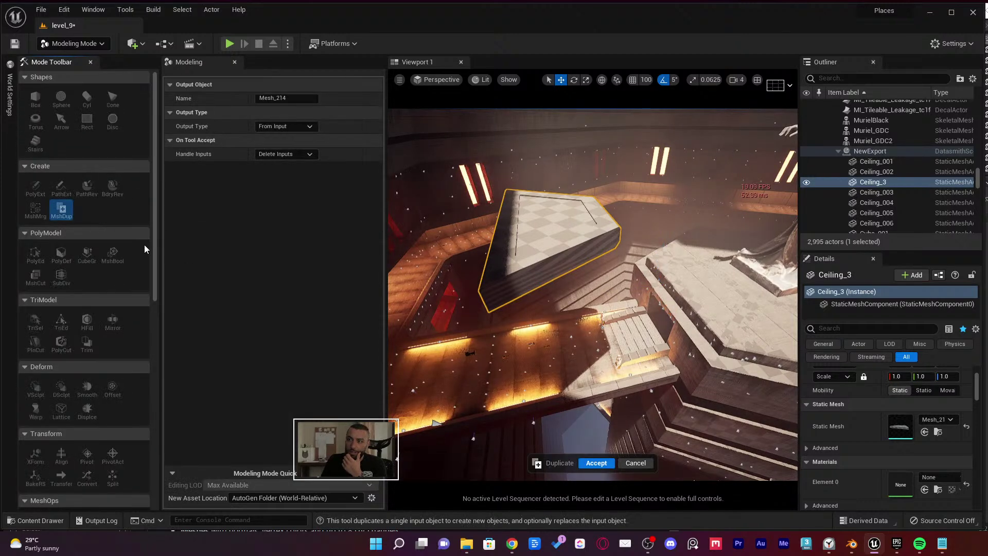
pyautogui.click(595, 463)
pyautogui.scroll(-5, 77, 264)
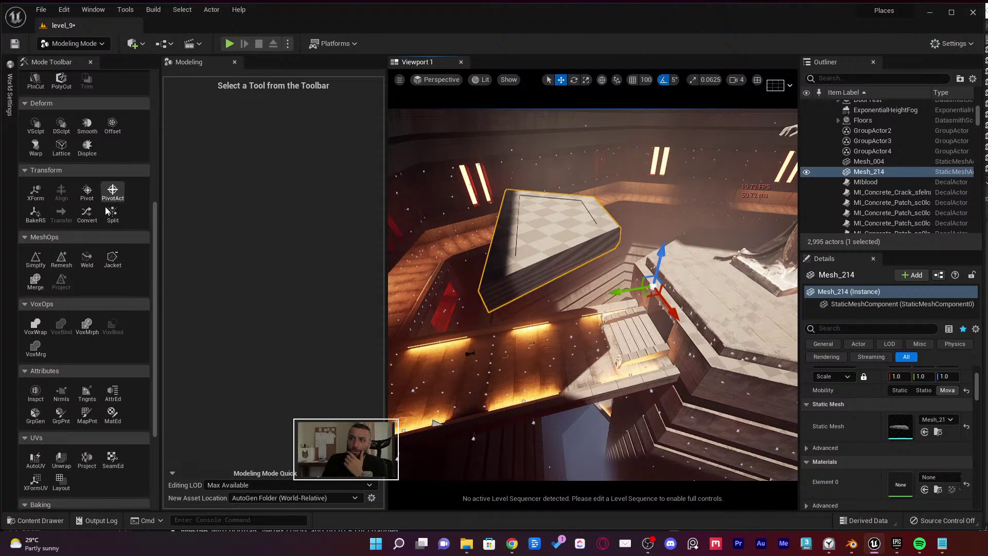
# Snap Mesh_214's pivot onto the piece with a Box Position, accept, and return to Select Mode
pyautogui.click(87, 191)
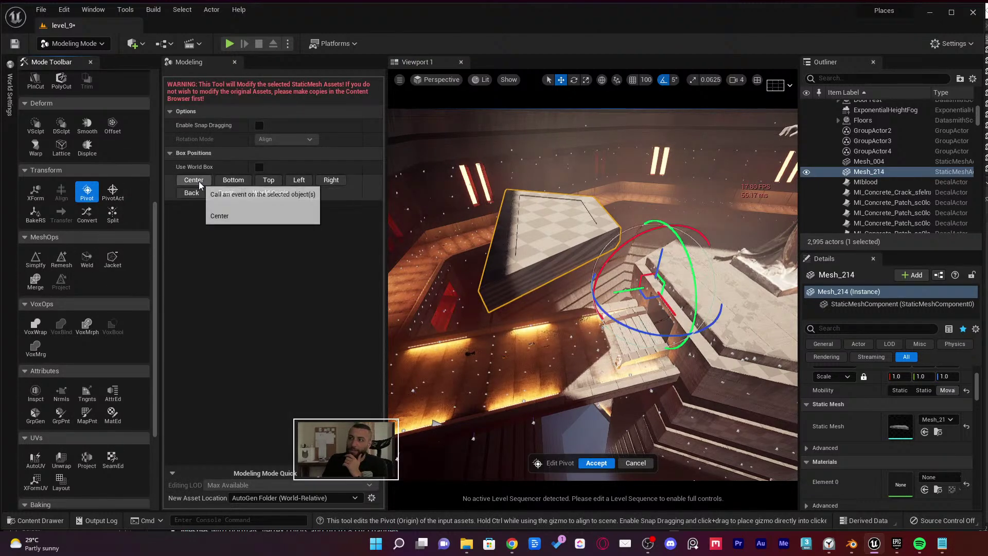
pyautogui.click(233, 180)
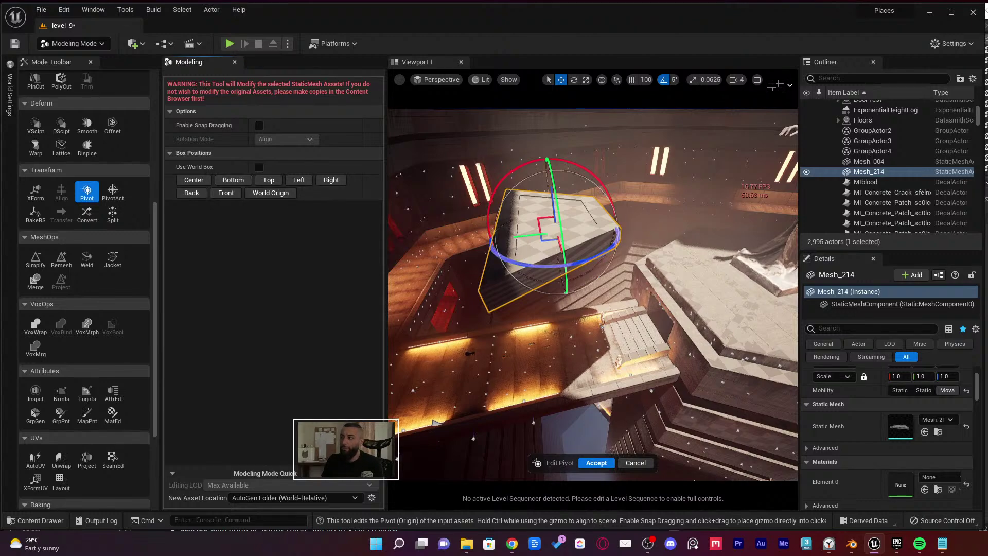
pyautogui.moveTo(435, 422); pyautogui.dragTo(525, 447, button='right')
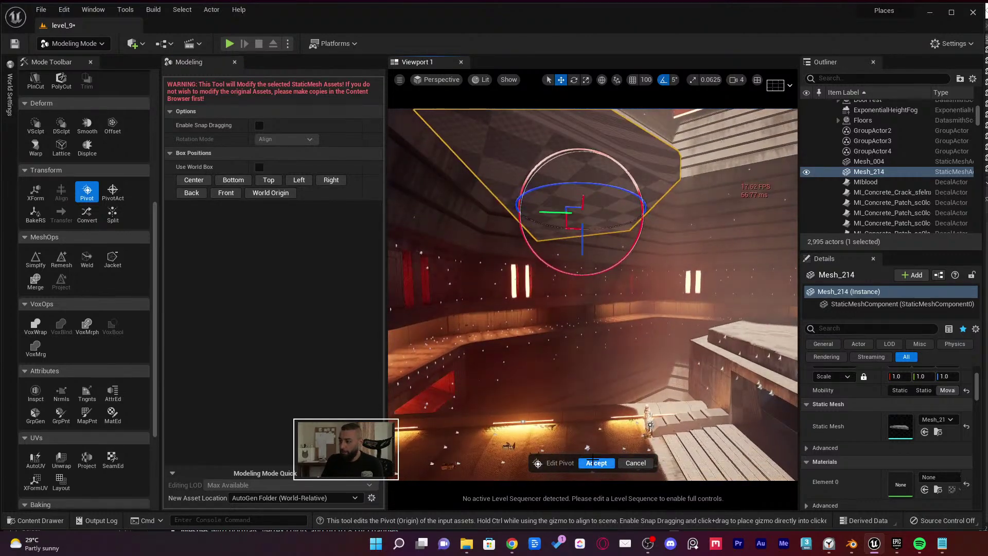
pyautogui.click(593, 459)
pyautogui.hotkey('shift', '1')
pyautogui.moveTo(608, 177); pyautogui.dragTo(284, 290, button='right')
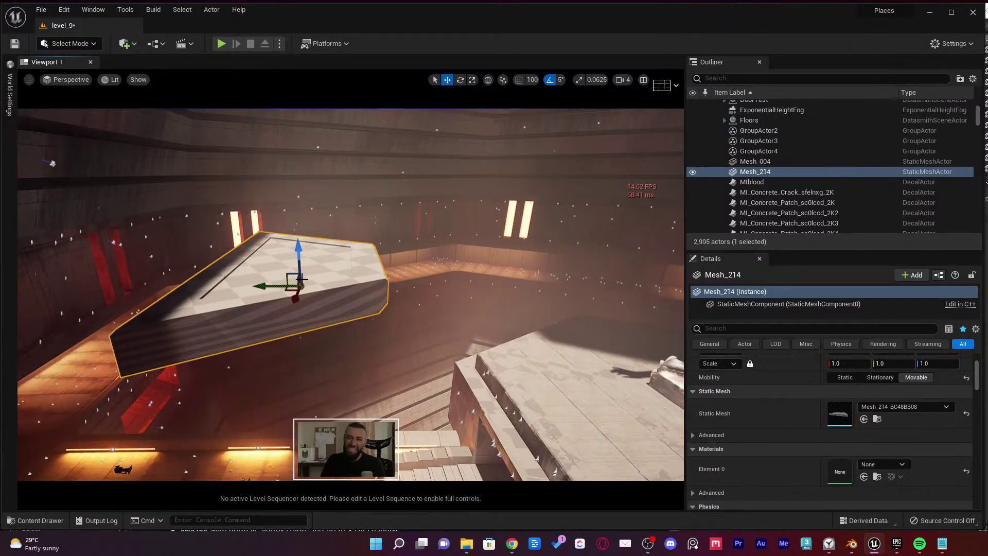
# Delete the duplicated ceiling piece Mesh_214 from the level
pyautogui.scroll(-2, 329, 282)
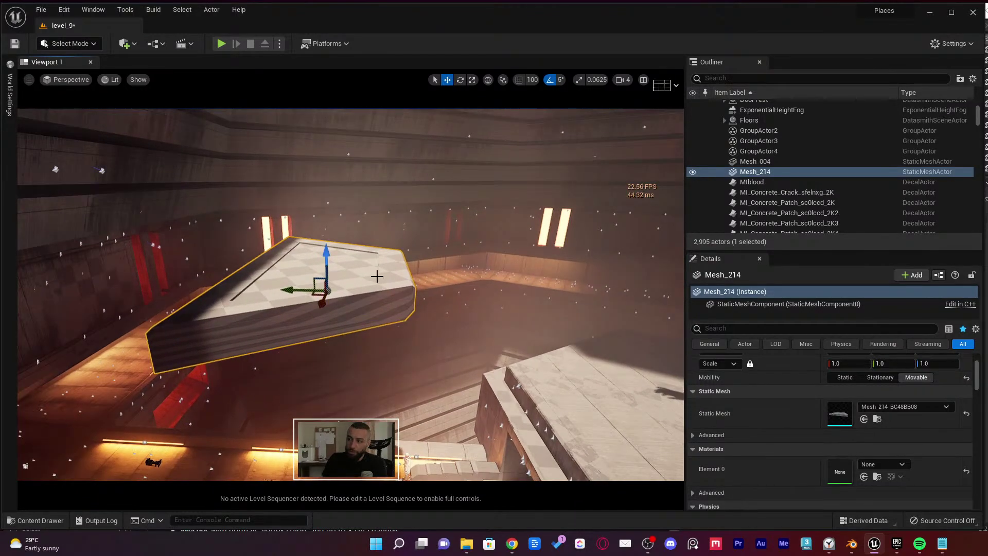
pyautogui.scroll(-2, 391, 276)
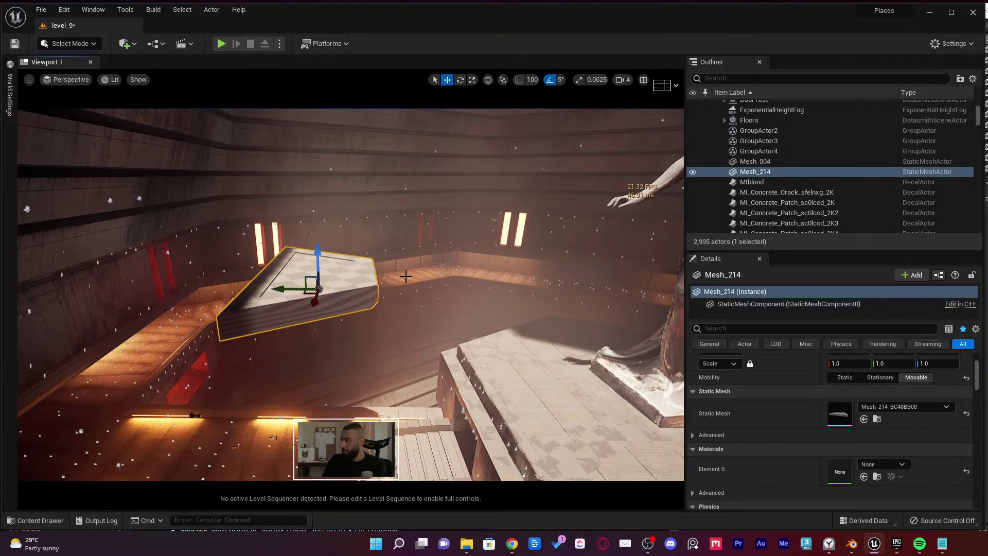
pyautogui.press('Delete')
# Look around the room toward the statue, then bring OBS Studio to the front
pyautogui.moveTo(404, 276); pyautogui.dragTo(391, 270, button='right')
pyautogui.moveTo(581, 319); pyautogui.dragTo(563, 317, button='right')
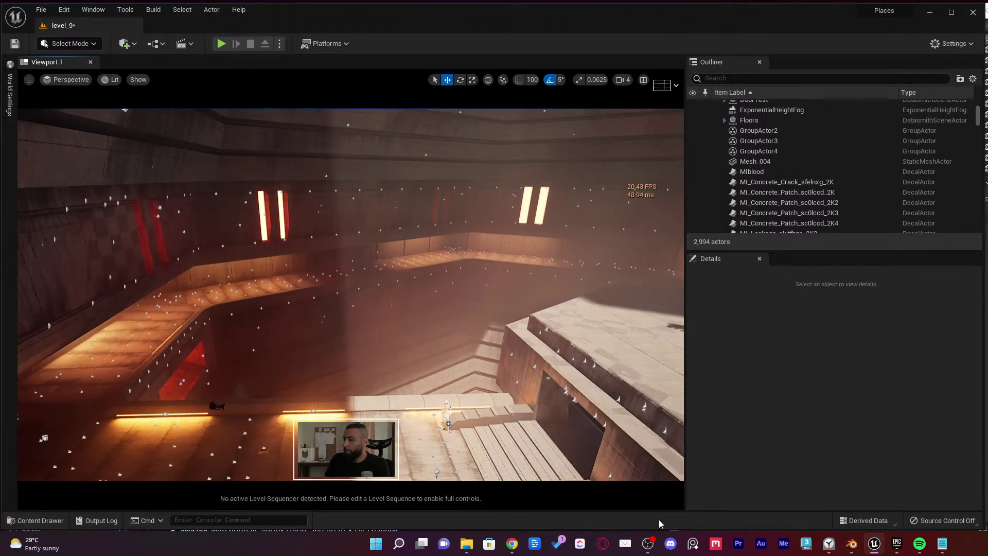
pyautogui.click(648, 543)
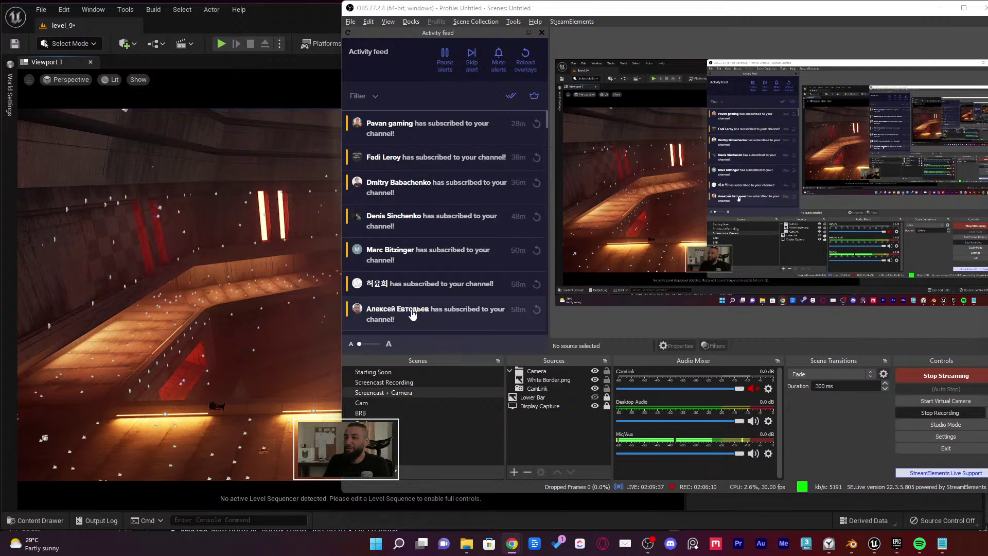
# Minimize OBS to check the Unreal editor, then restore the OBS window
pyautogui.scroll(-4, 411, 288)
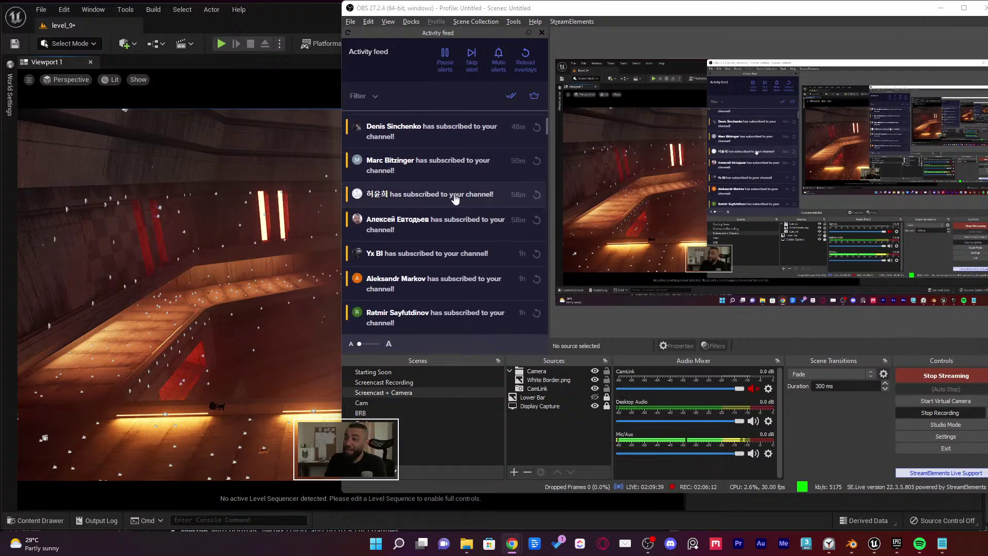
pyautogui.scroll(4, 461, 198)
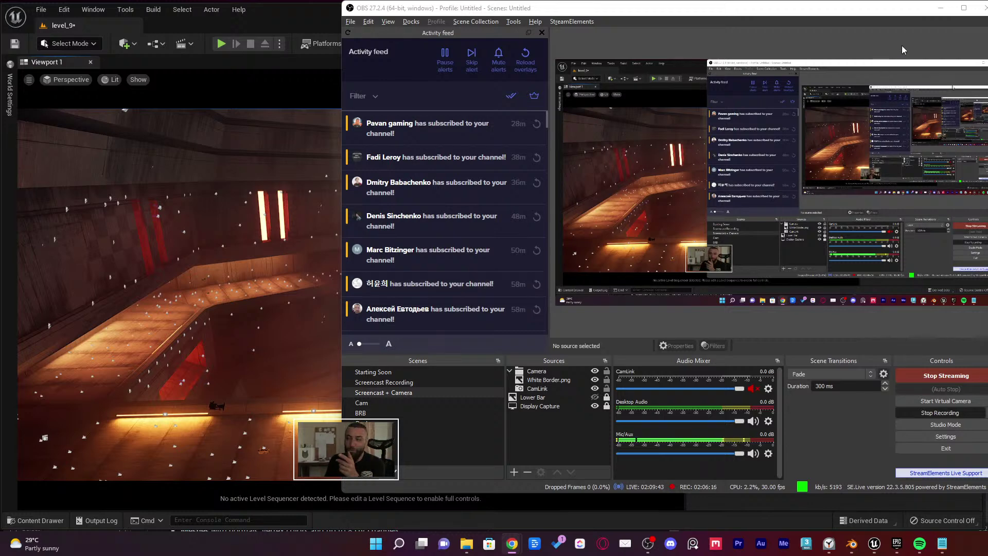
pyautogui.click(939, 8)
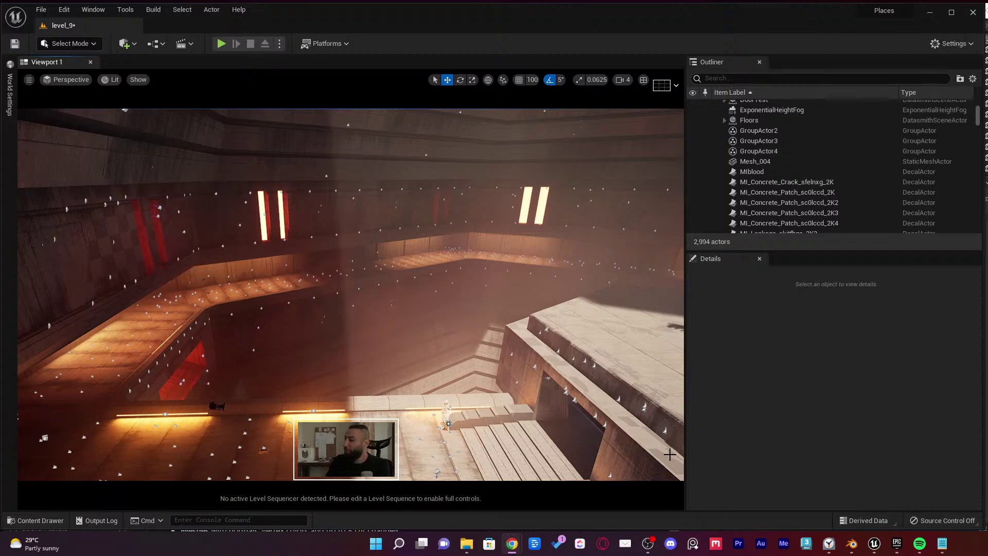
pyautogui.click(647, 543)
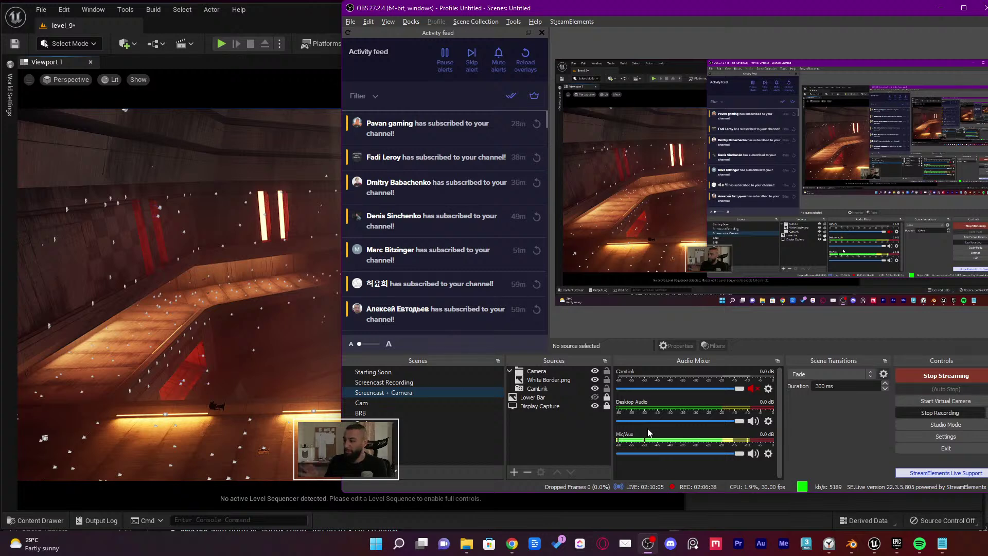
# Play the StreamBeats - Ambient playlist in Spotify and switch OBS to the BE RIGHT BACK scene
pyautogui.click(920, 543)
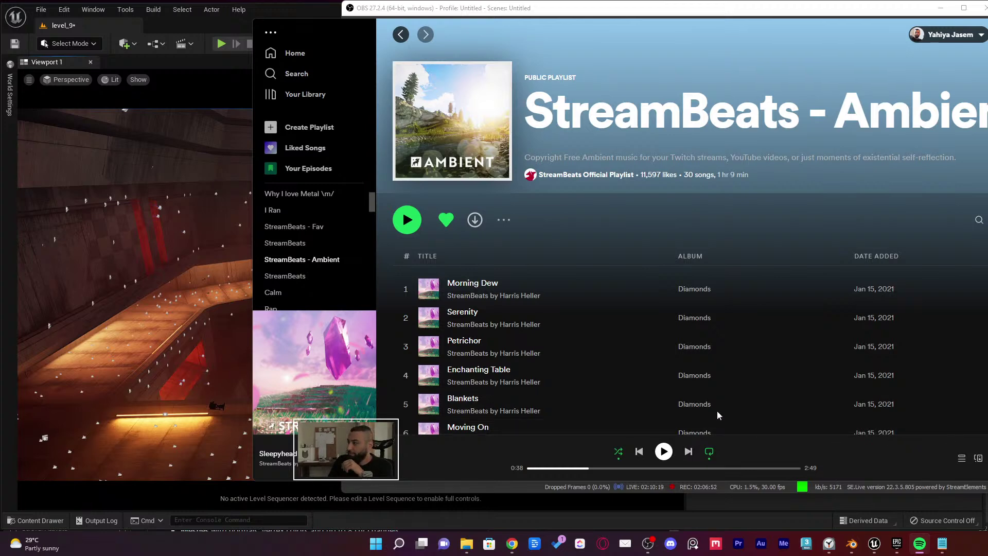
pyautogui.click(663, 453)
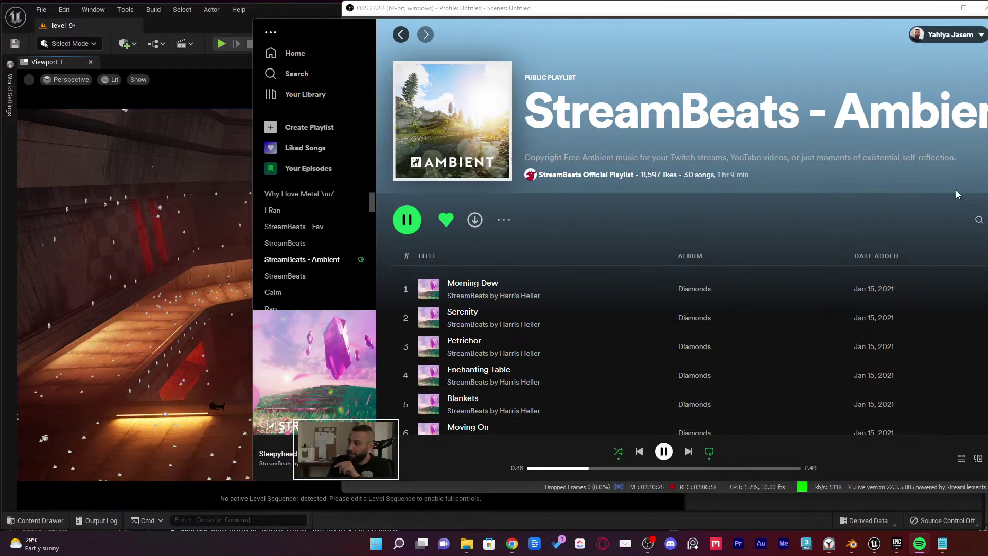
pyautogui.hotkey('alt', 'Tab')
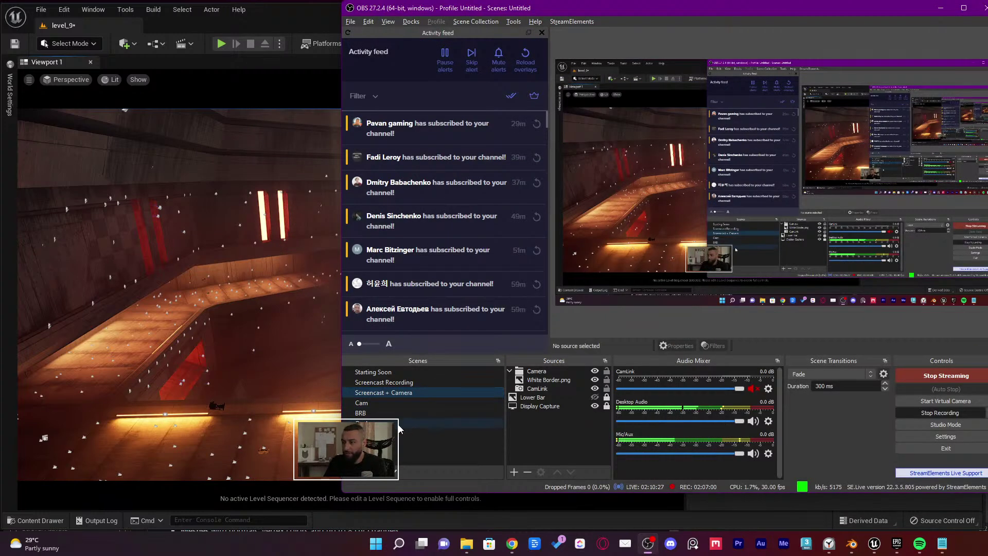
pyautogui.click(386, 414)
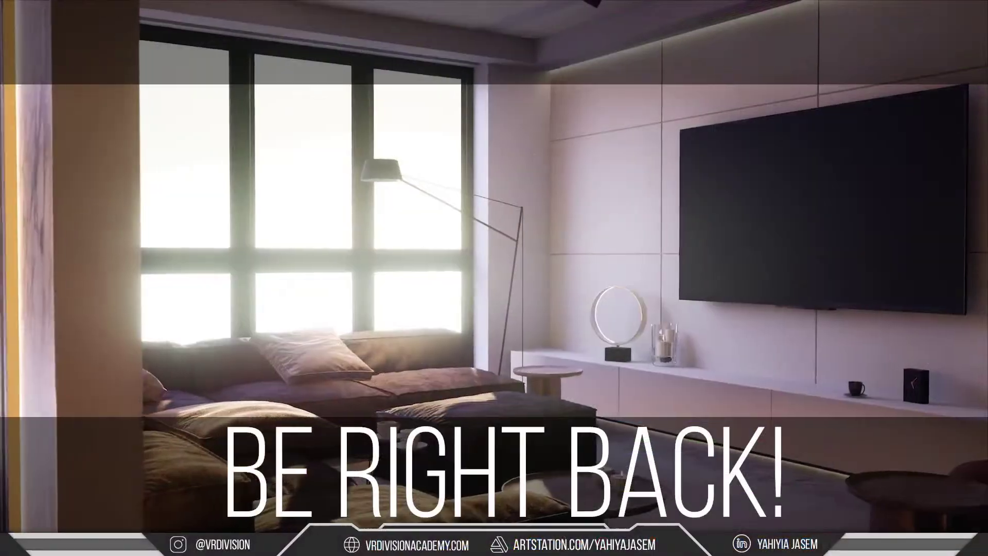
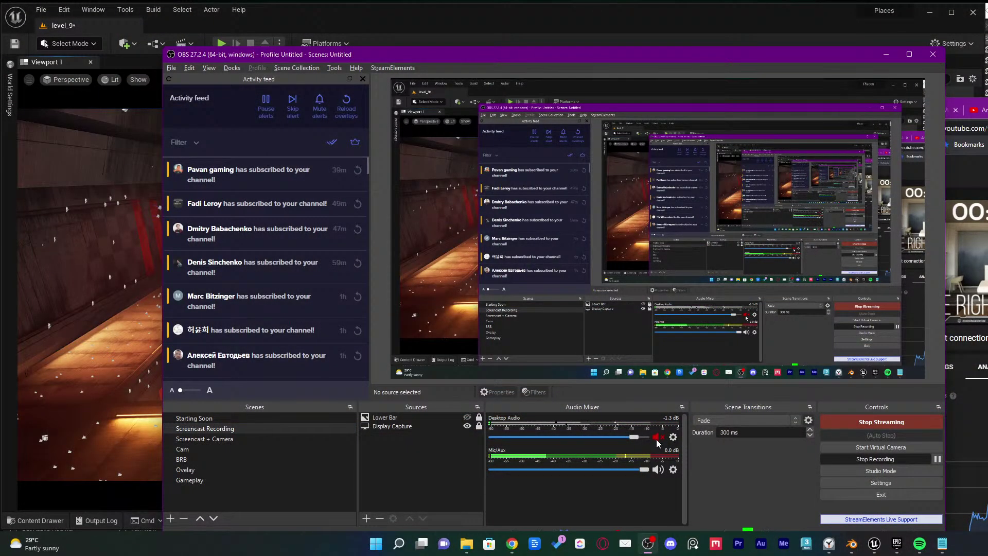
# Glance at Spotify, then minimize OBS Studio to reveal the Unreal level_9 viewport
pyautogui.click(919, 544)
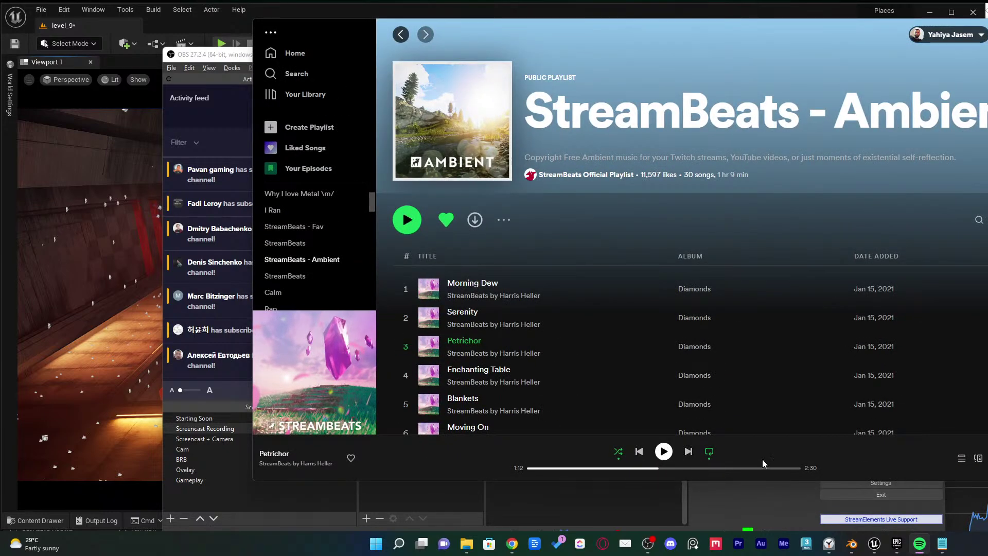
pyautogui.hotkey('alt', 'Tab')
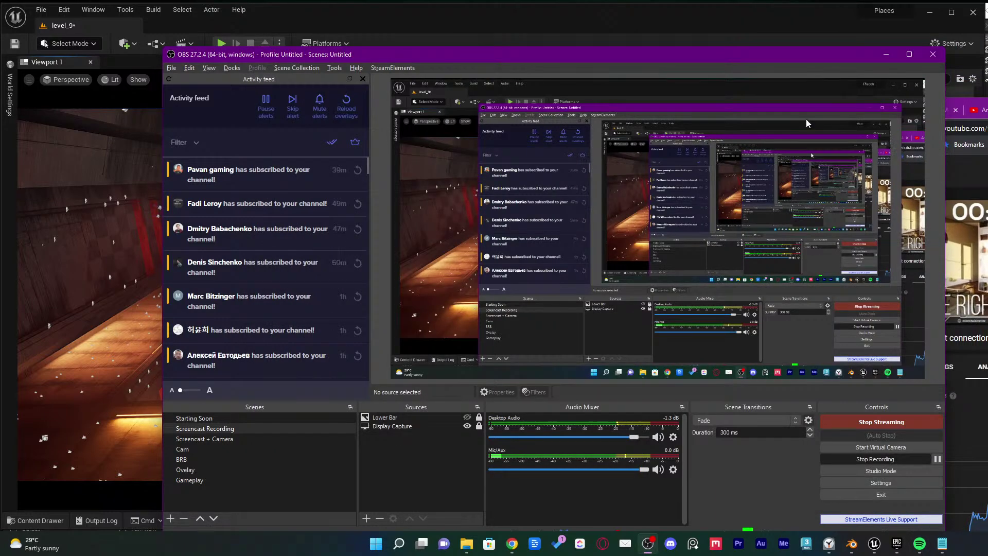
pyautogui.click(885, 55)
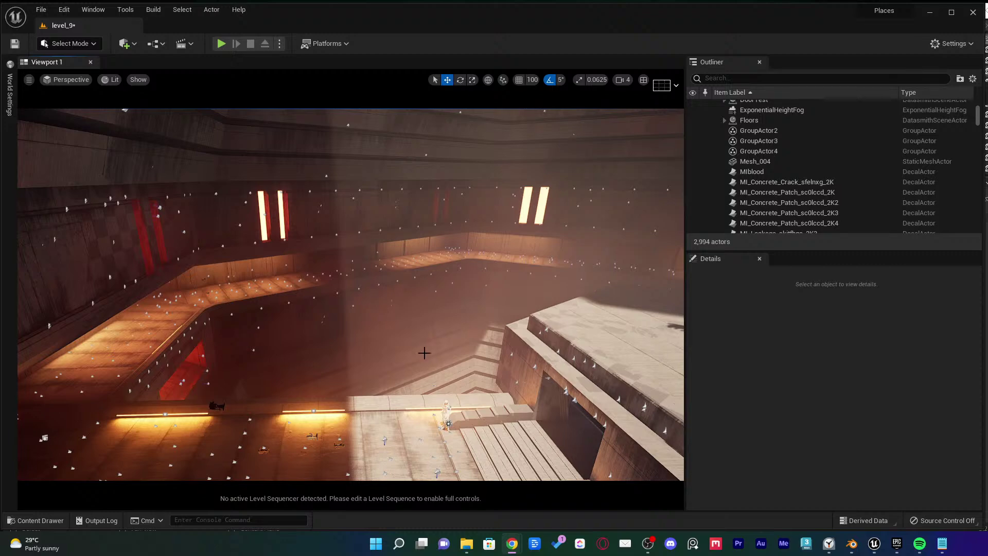
# Look around the lit atrium, down toward the stairs and up past the angel statue
pyautogui.moveTo(351, 294); pyautogui.dragTo(407, 304, button='right')
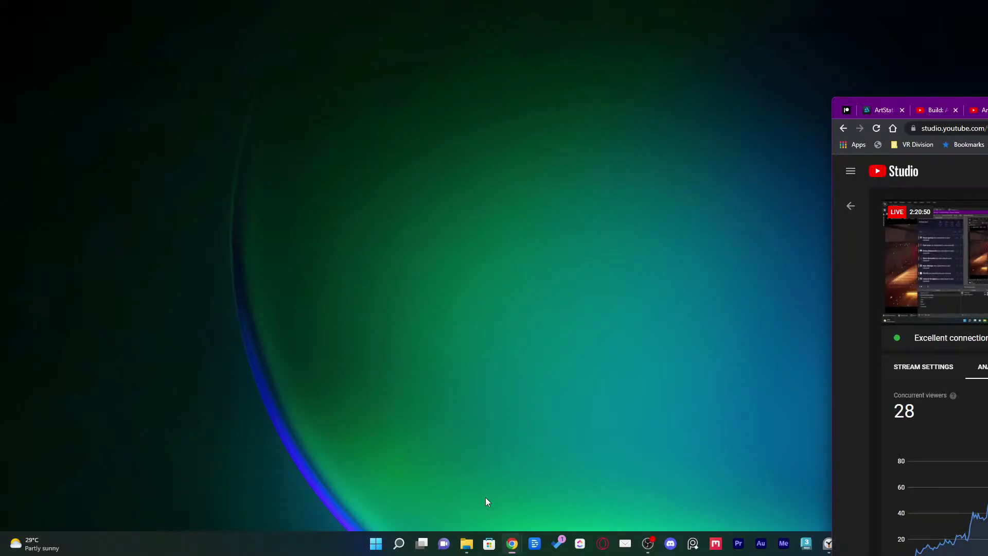
pyautogui.click(514, 476)
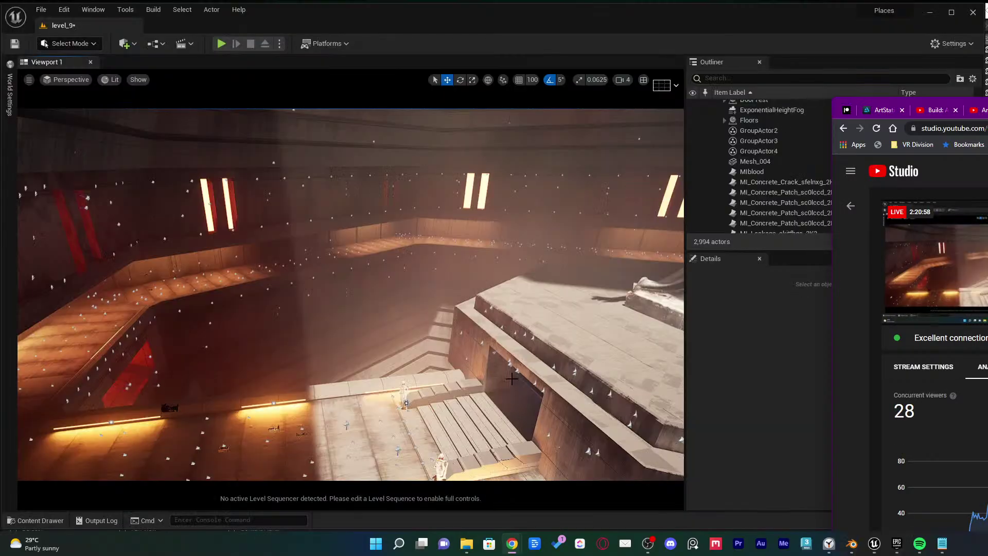
pyautogui.click(510, 355)
pyautogui.moveTo(512, 355); pyautogui.dragTo(509, 391, button='right')
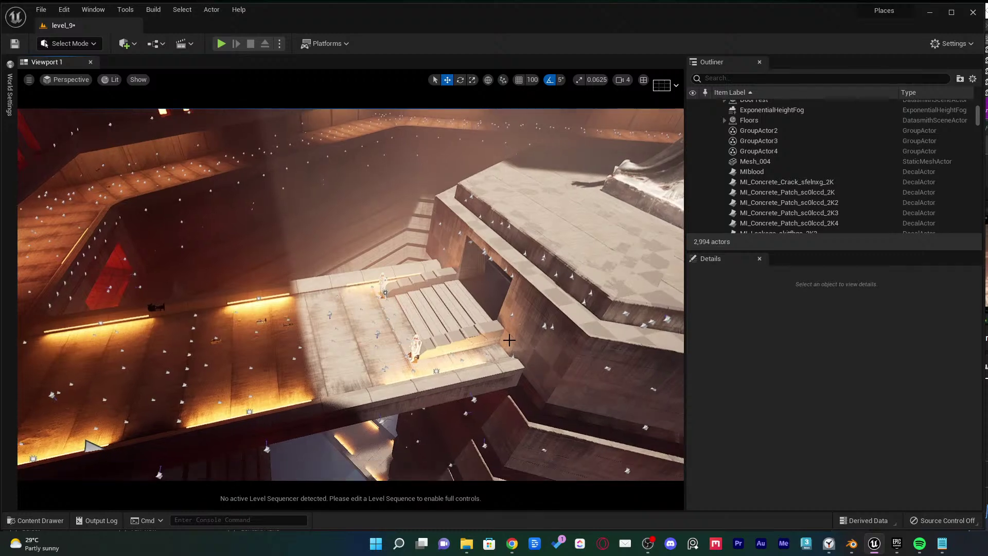
pyautogui.moveTo(851, 544)
pyautogui.moveTo(349, 319); pyautogui.dragTo(355, 241, button='right')
# In Blender, orbit the tower and bridge meshes and leave Local View to see the full scene
pyautogui.click(852, 543)
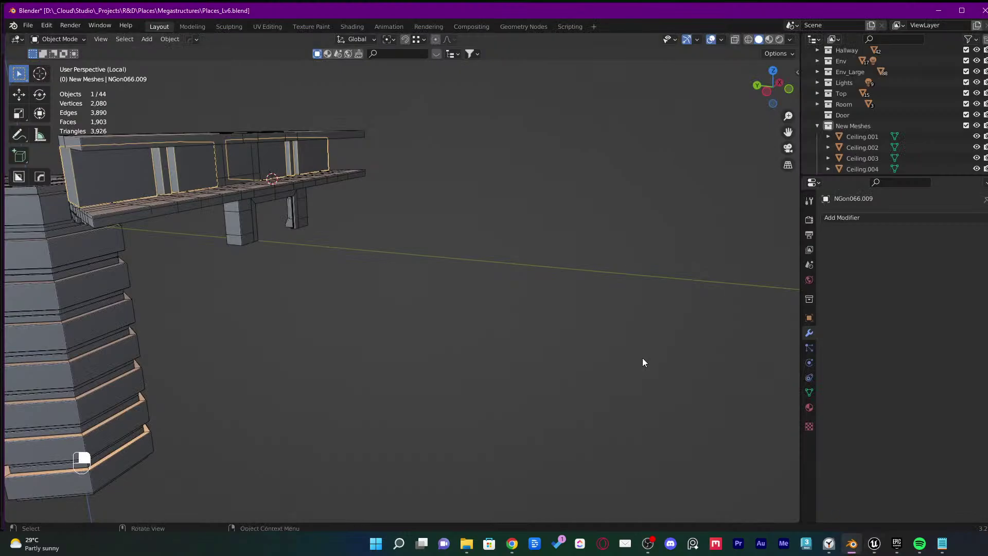
pyautogui.moveTo(642, 357); pyautogui.dragTo(455, 258, button='middle')
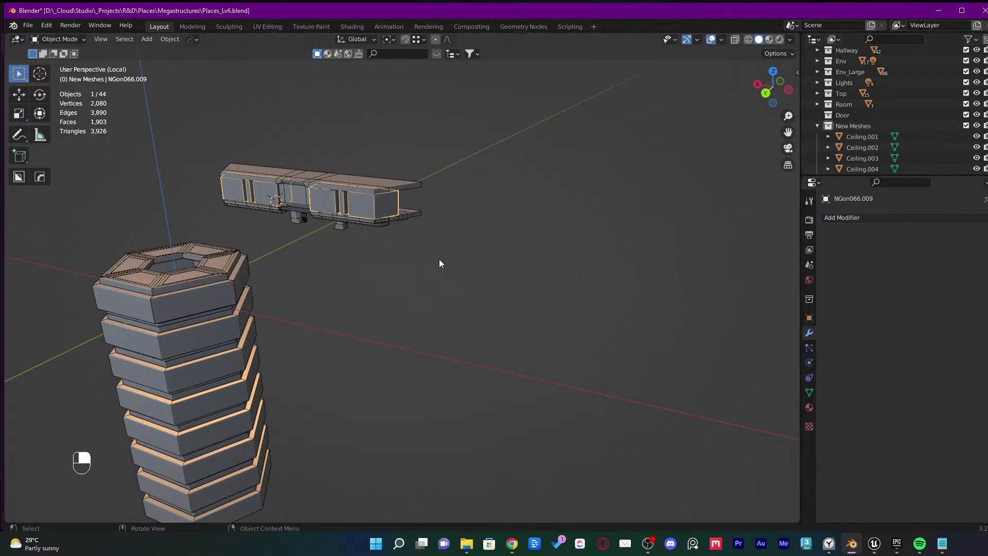
pyautogui.moveTo(312, 236); pyautogui.dragTo(406, 338, button='middle')
pyautogui.press('KP_Divide')
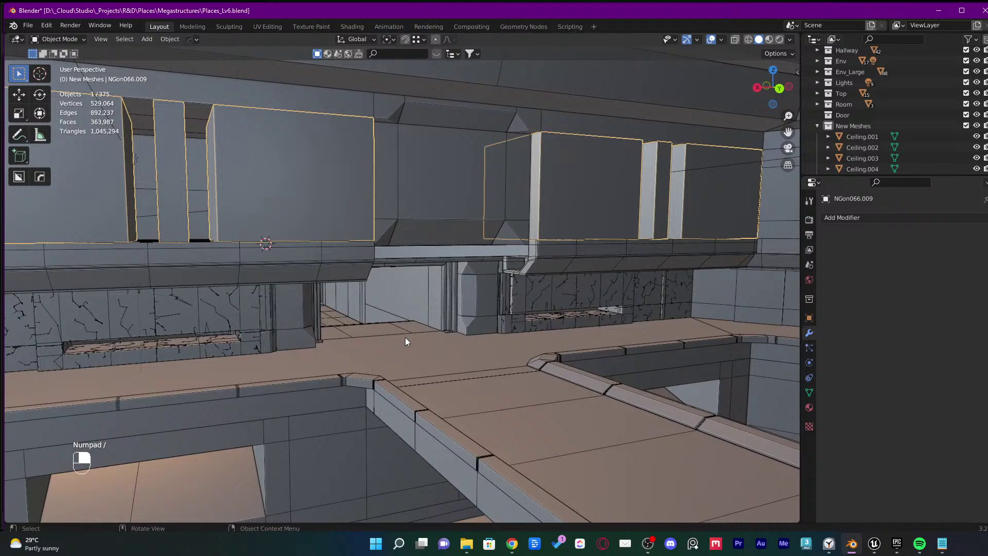
pyautogui.press('KP_Divide')
pyautogui.hotkey('ctrl', 'z')
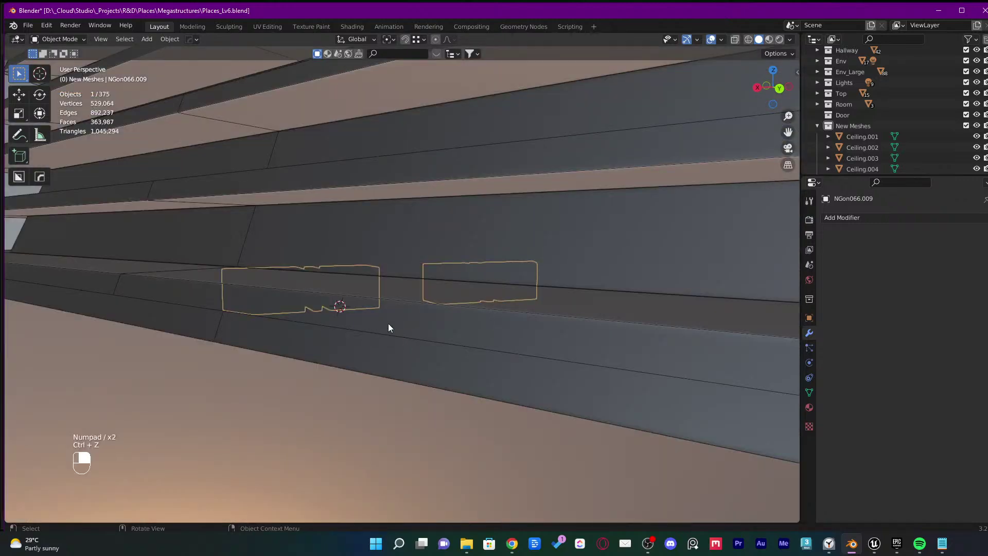
pyautogui.scroll(-10, 388, 324)
pyautogui.scroll(3, 346, 353)
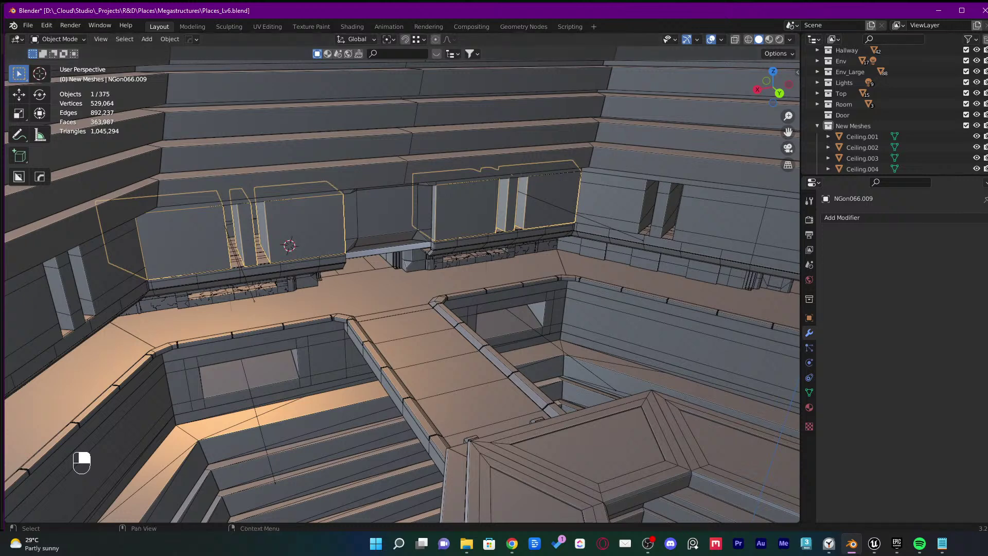
# Minimize OBS, orbit around the atrium's upper wall pieces, then switch back to Unreal Editor
pyautogui.hotkey('alt', 'Tab')
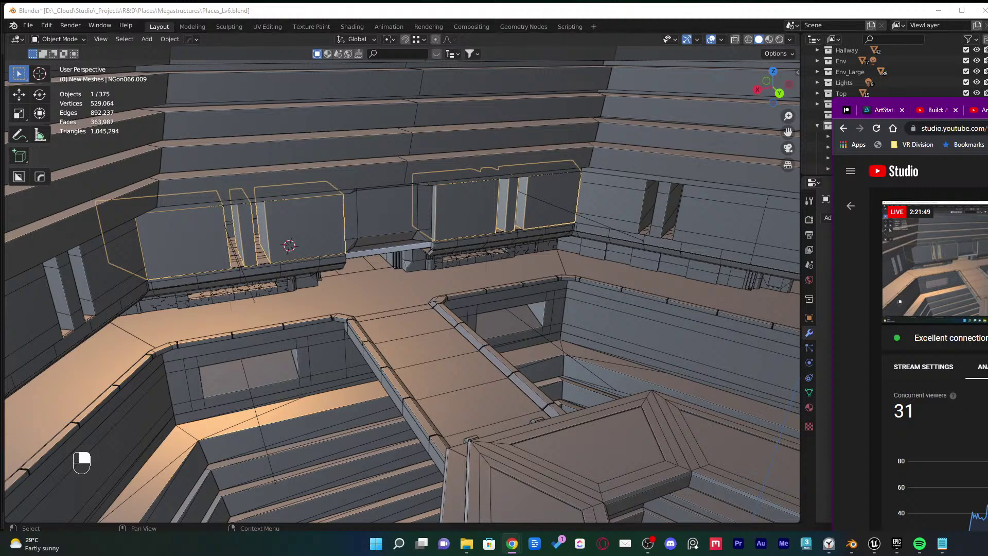
pyautogui.click(764, 11)
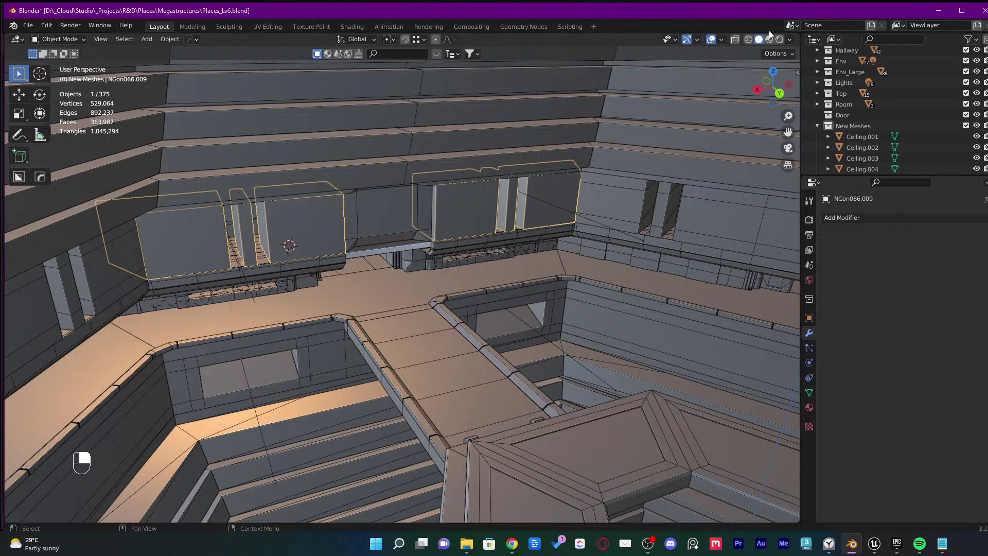
pyautogui.click(647, 543)
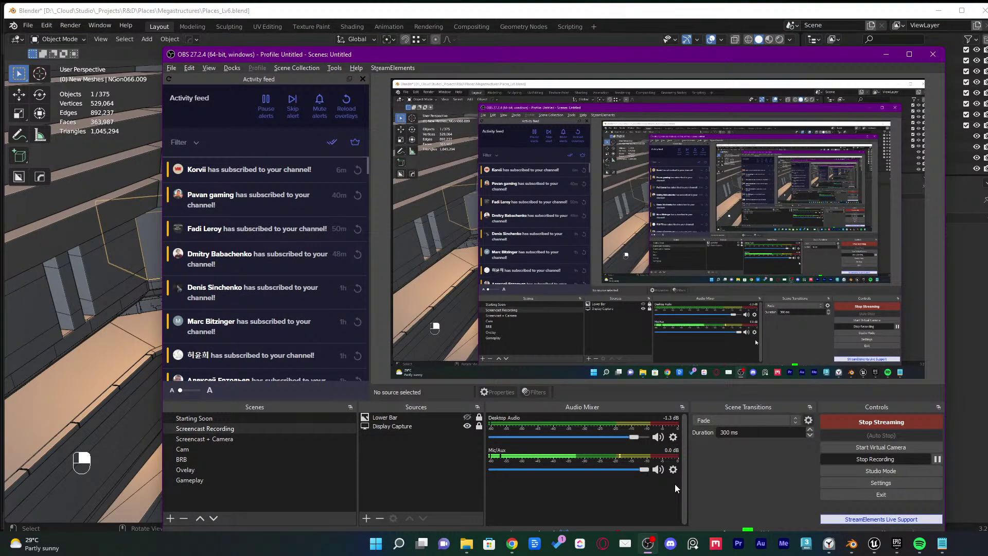
pyautogui.click(875, 58)
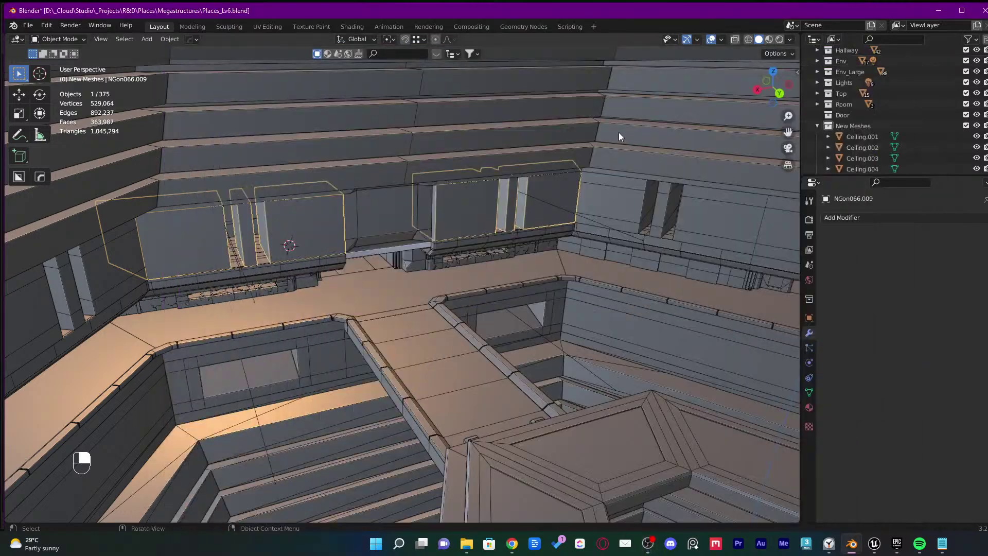
pyautogui.moveTo(492, 301); pyautogui.dragTo(557, 334, button='middle')
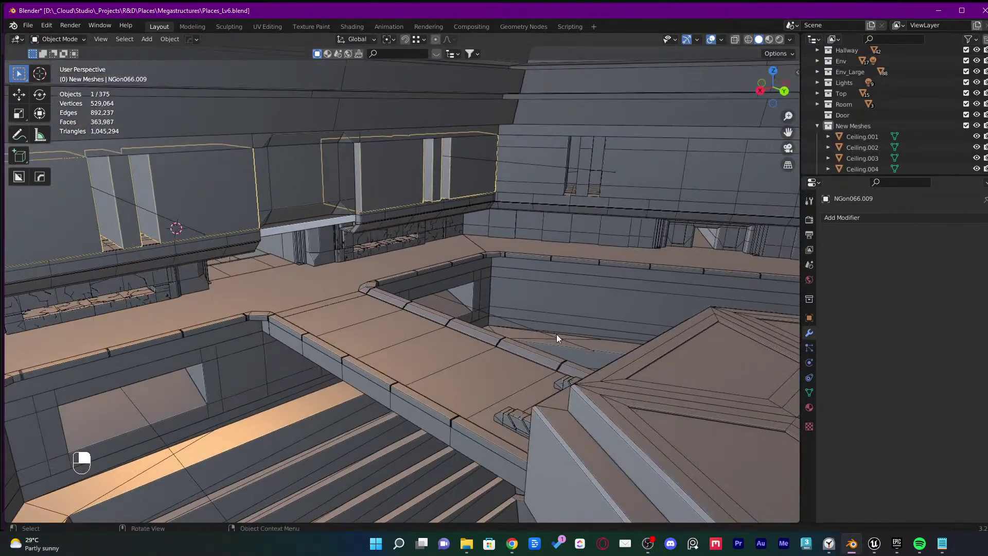
pyautogui.hotkey('alt', 'Tab')
pyautogui.press('Tab')
pyautogui.press('Tab')
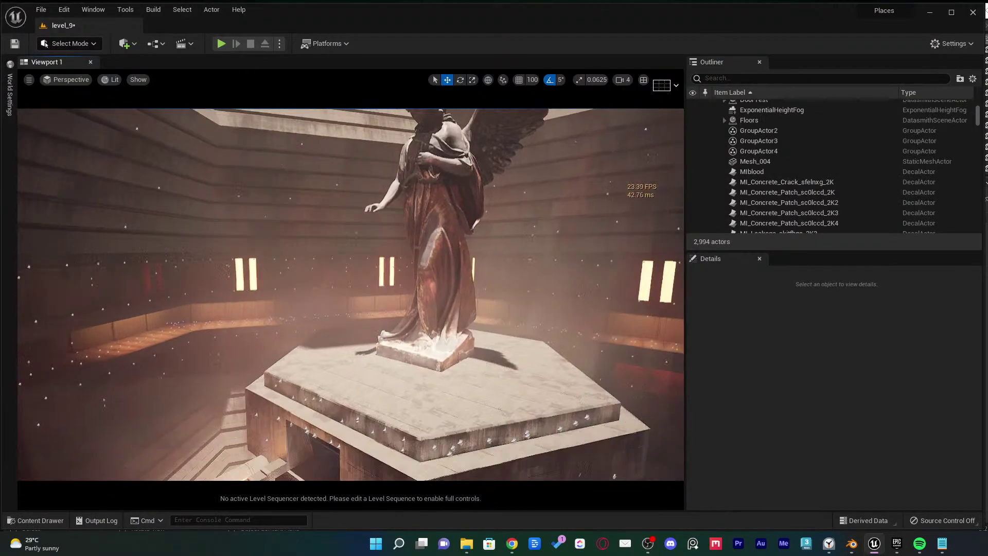
# Hide the NewExport ceiling group and lift slabs NGon003 and another slab to reveal the planter
pyautogui.moveTo(487, 328); pyautogui.dragTo(519, 376, button='right')
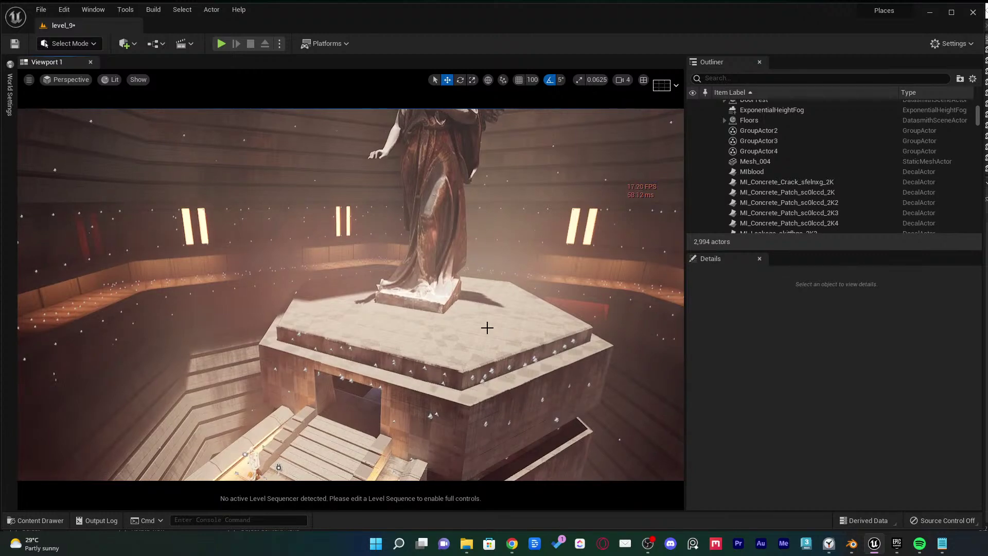
pyautogui.moveTo(487, 328)
pyautogui.mouseDown(button='right')
pyautogui.moveTo(491, 337)
pyautogui.moveTo(494, 320)
pyautogui.mouseUp(button='right')
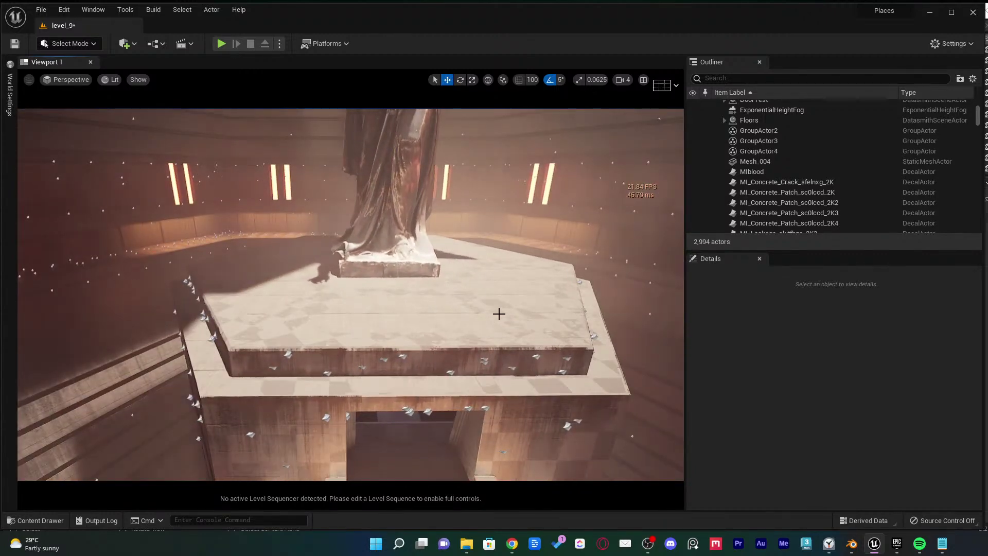
pyautogui.click(498, 313)
pyautogui.click(692, 162)
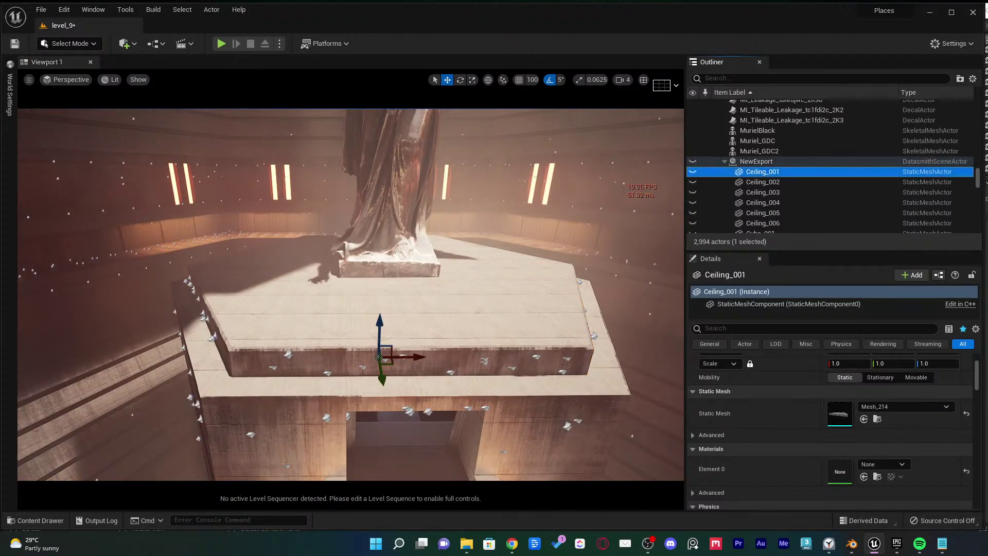
pyautogui.keyDown('alt'); pyautogui.moveTo(515, 247); pyautogui.dragTo(561, 242); pyautogui.keyUp('alt')
pyautogui.click(447, 300)
pyautogui.keyDown('ctrl'); pyautogui.click(413, 295); pyautogui.keyUp('ctrl')
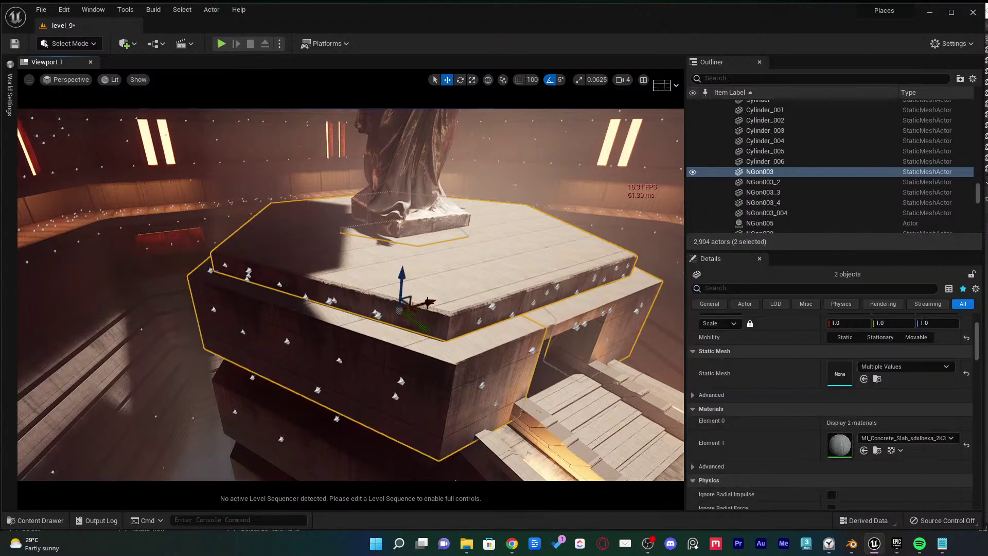
pyautogui.moveTo(413, 295); pyautogui.dragTo(341, 326)
# Delete the table top NGon003_004, confirming despite its references
pyautogui.click(345, 307)
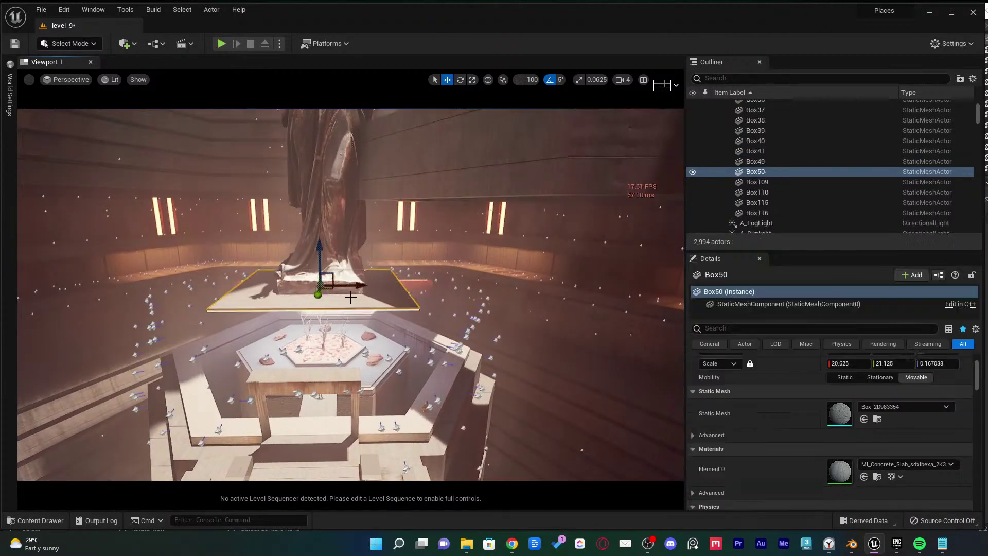
pyautogui.click(332, 375)
pyautogui.press('f')
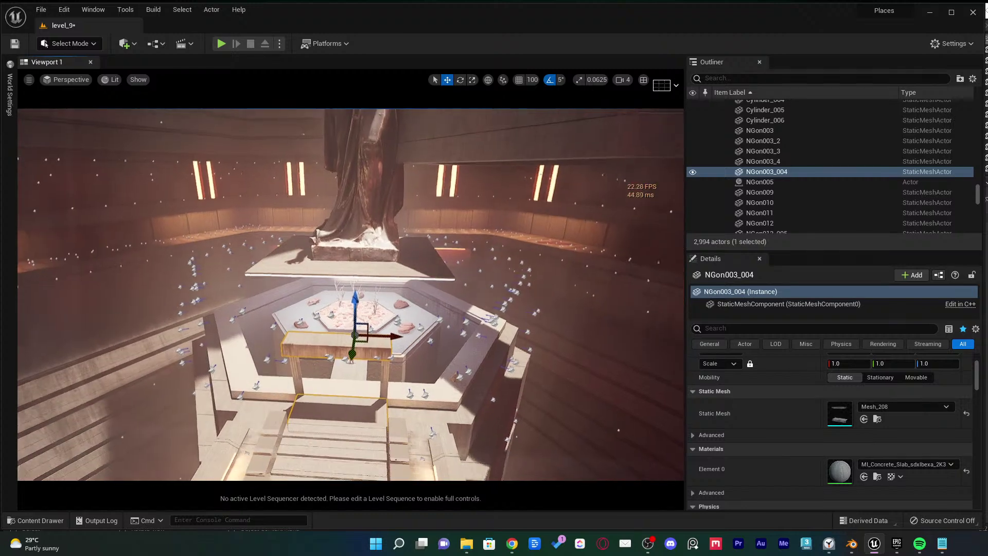
pyautogui.press('Delete')
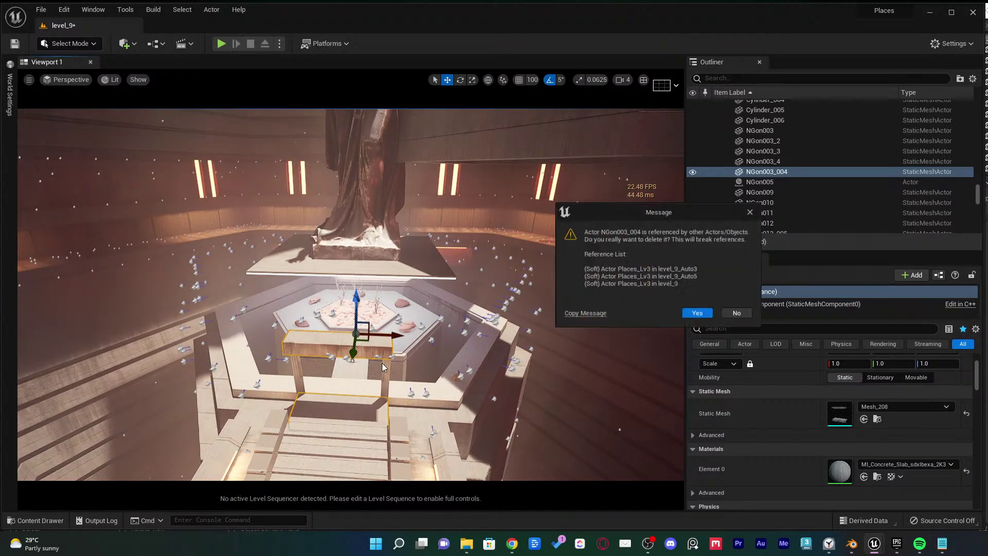
pyautogui.click(698, 315)
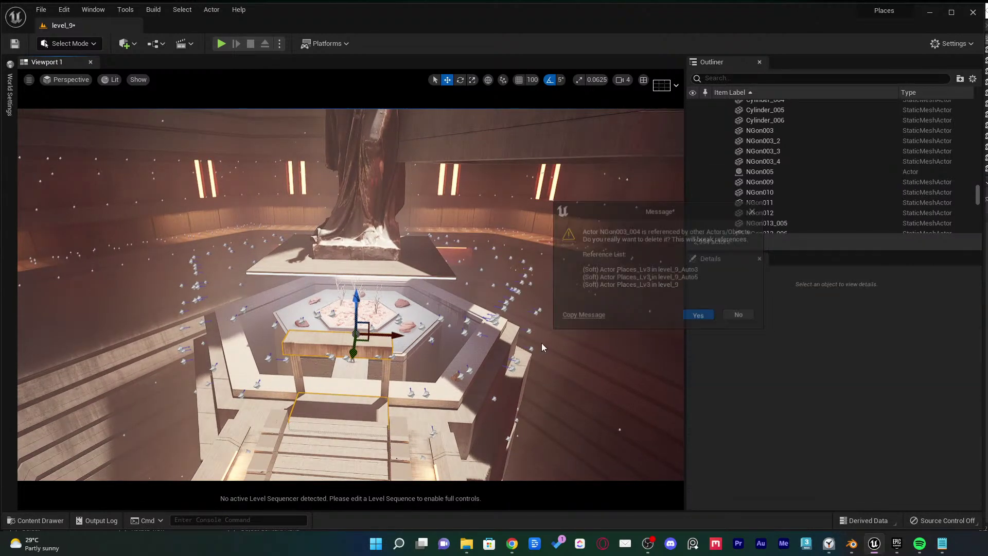
# Delete the wooden frame Cube_028 and its submesh, choosing Yes All
pyautogui.click(385, 368)
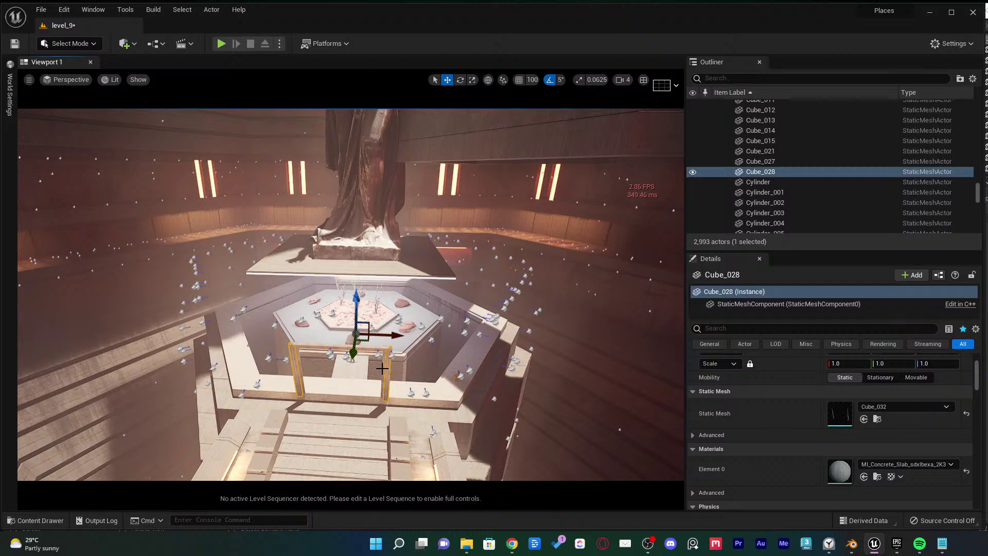
pyautogui.keyDown('ctrl'); pyautogui.click(372, 347); pyautogui.keyUp('ctrl')
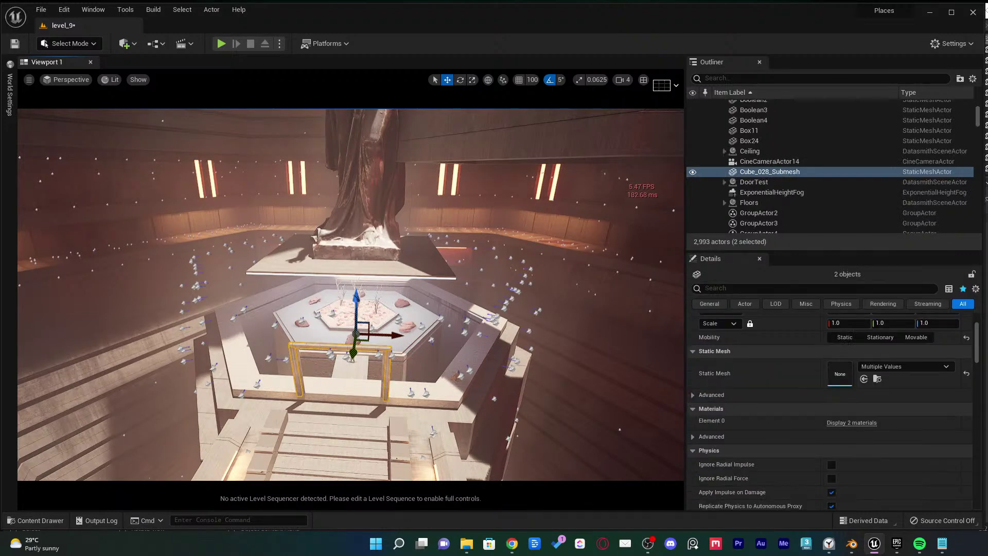
pyautogui.press('f')
pyautogui.scroll(5, 350, 293)
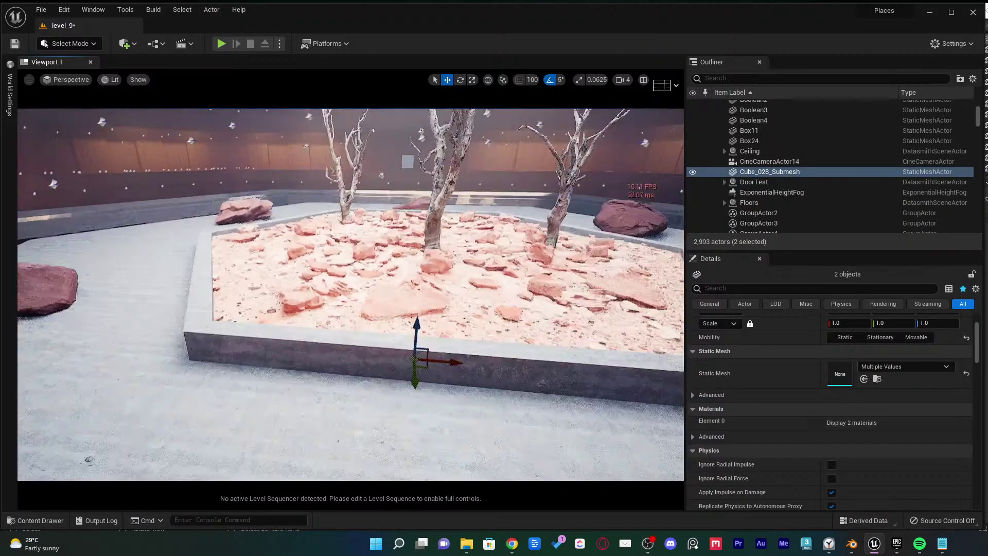
pyautogui.scroll(-8, 349, 293)
pyautogui.scroll(-3, 350, 294)
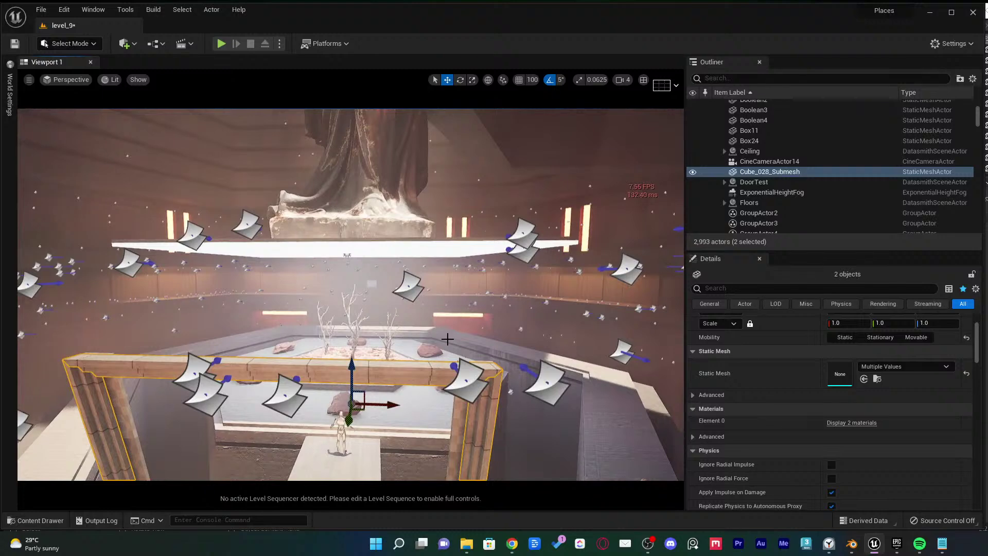
pyautogui.press('Delete')
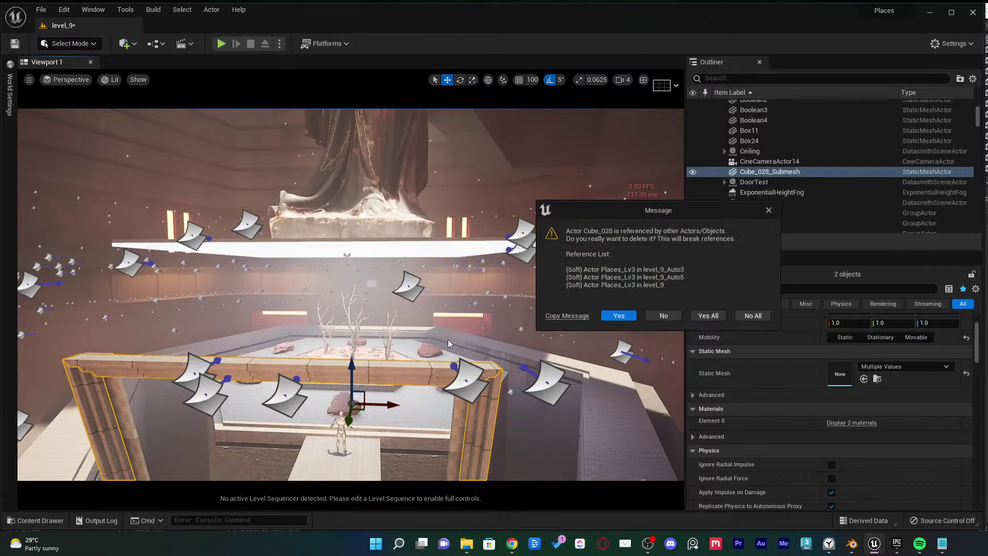
pyautogui.click(718, 312)
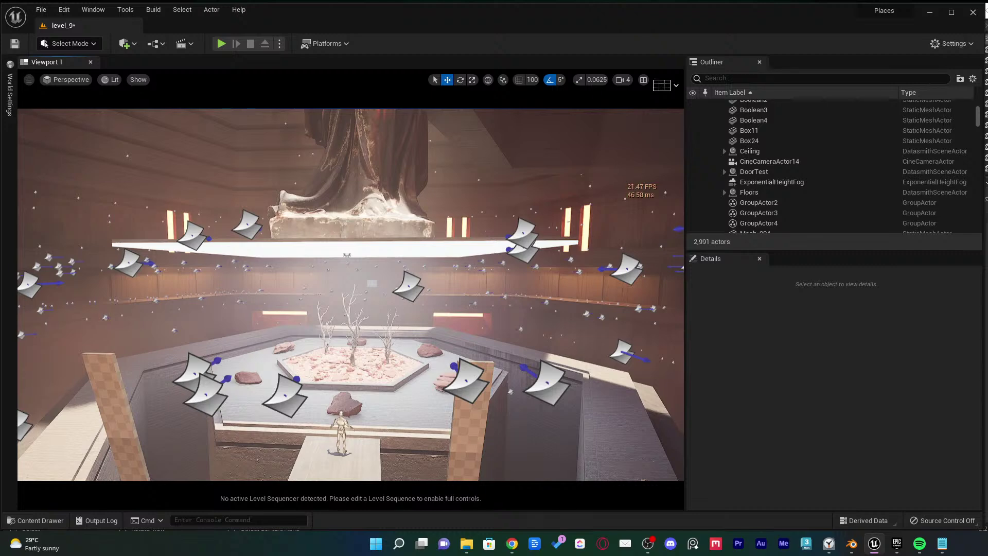
# Delete both wooden pillars, Cube_021 and Cube_027, and confirm
pyautogui.click(463, 442)
pyautogui.keyDown('ctrl'); pyautogui.click(122, 429); pyautogui.keyUp('ctrl')
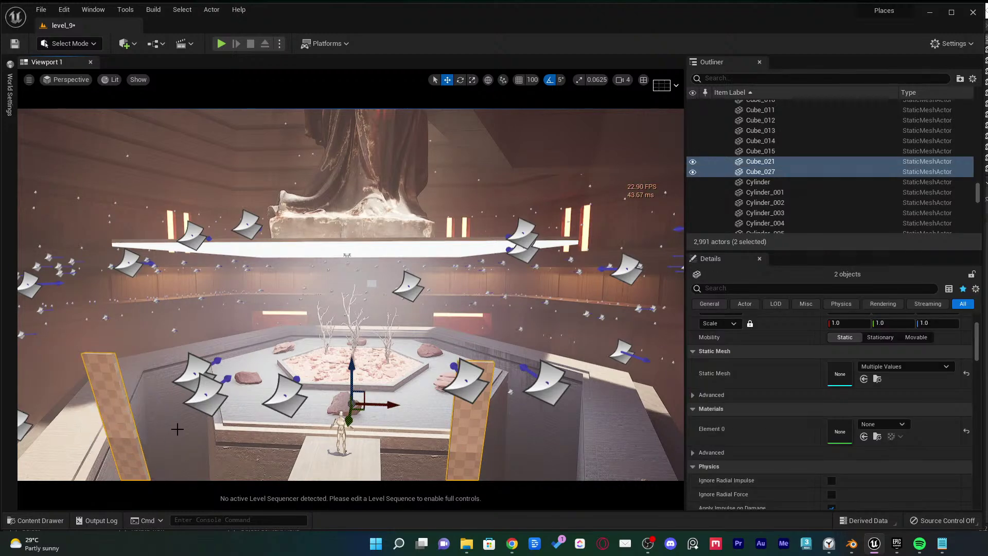
pyautogui.press('Delete')
pyautogui.click(708, 316)
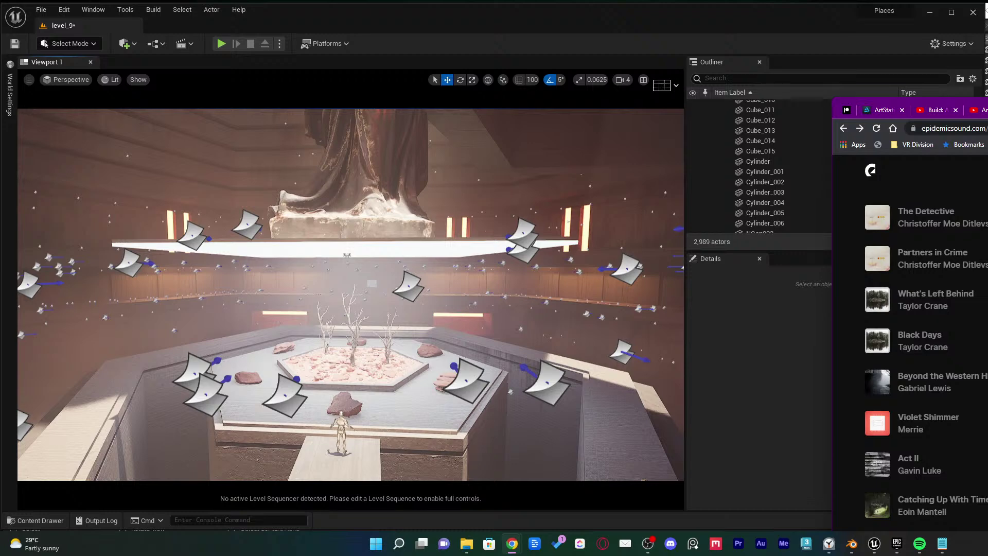
# Delete the wall piece NGon066_009 and ceiling band NGon013_004, confirming with Yes All
pyautogui.moveTo(834, 104); pyautogui.dragTo(987, 72)
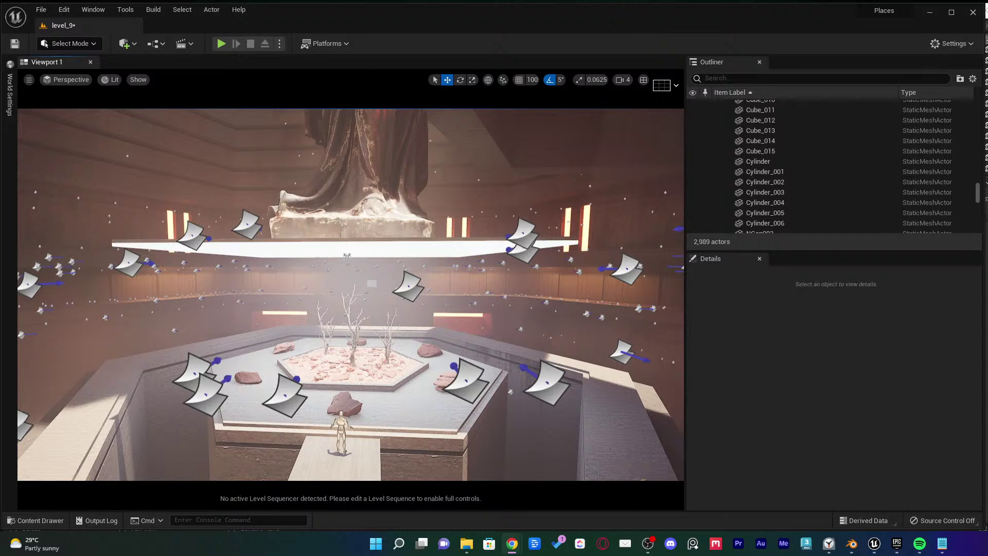
pyautogui.moveTo(442, 298); pyautogui.dragTo(288, 412)
pyautogui.moveTo(288, 412); pyautogui.dragTo(452, 317, button='right')
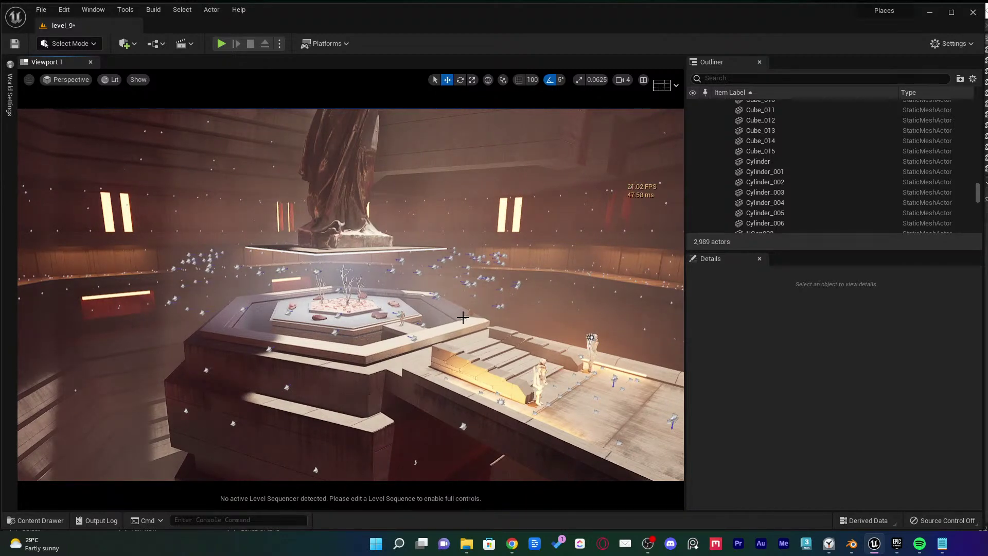
pyautogui.moveTo(463, 315); pyautogui.dragTo(432, 279, button='right')
pyautogui.click(408, 218)
pyautogui.moveTo(408, 219); pyautogui.dragTo(384, 215, button='right')
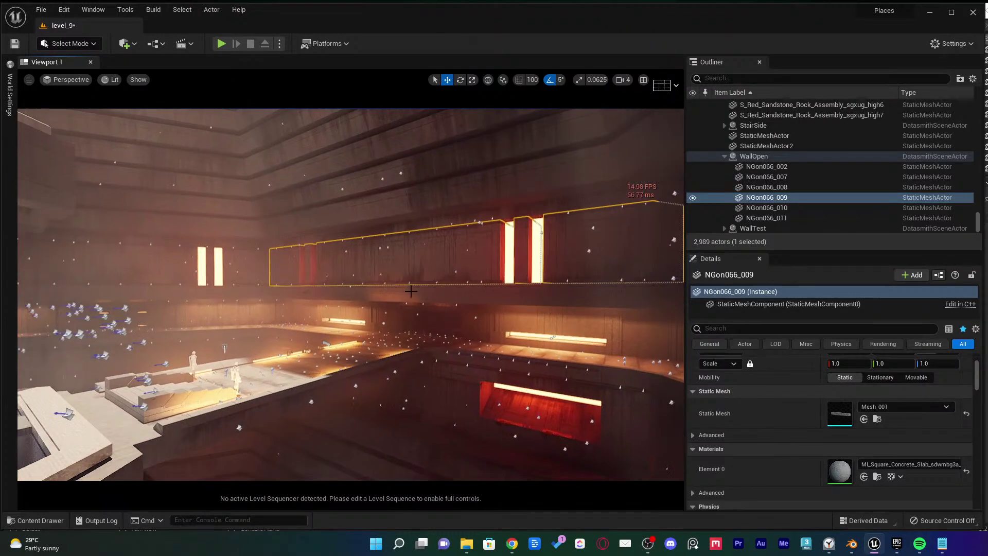
pyautogui.keyDown('ctrl'); pyautogui.click(412, 291); pyautogui.keyUp('ctrl')
pyautogui.moveTo(412, 292); pyautogui.dragTo(412, 277, button='right')
pyautogui.moveTo(508, 261); pyautogui.dragTo(513, 261, button='right')
pyautogui.press('Delete')
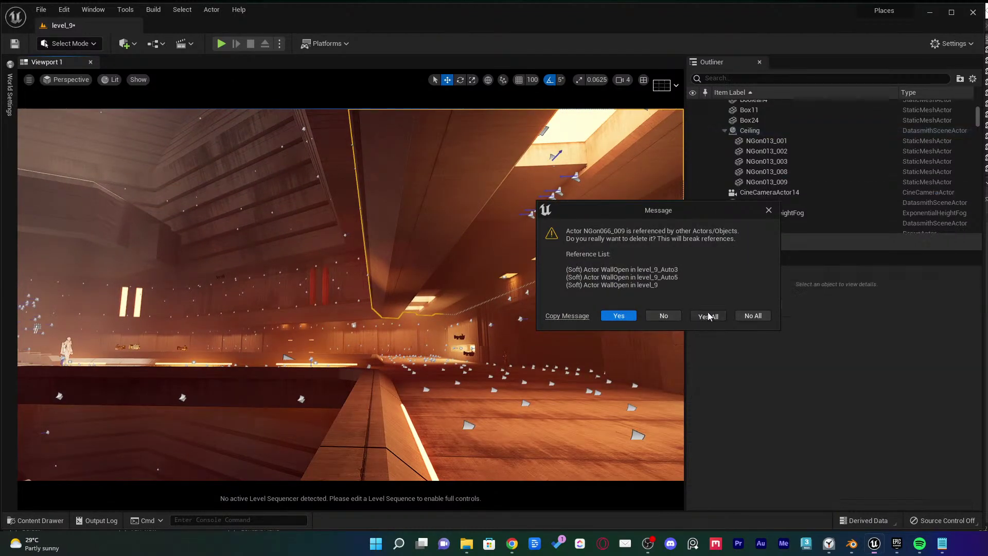
pyautogui.click(706, 315)
# Fly through the hall to inspect the NGon015 wall strip, then clear the selection
pyautogui.moveTo(558, 291); pyautogui.dragTo(559, 290, button='right')
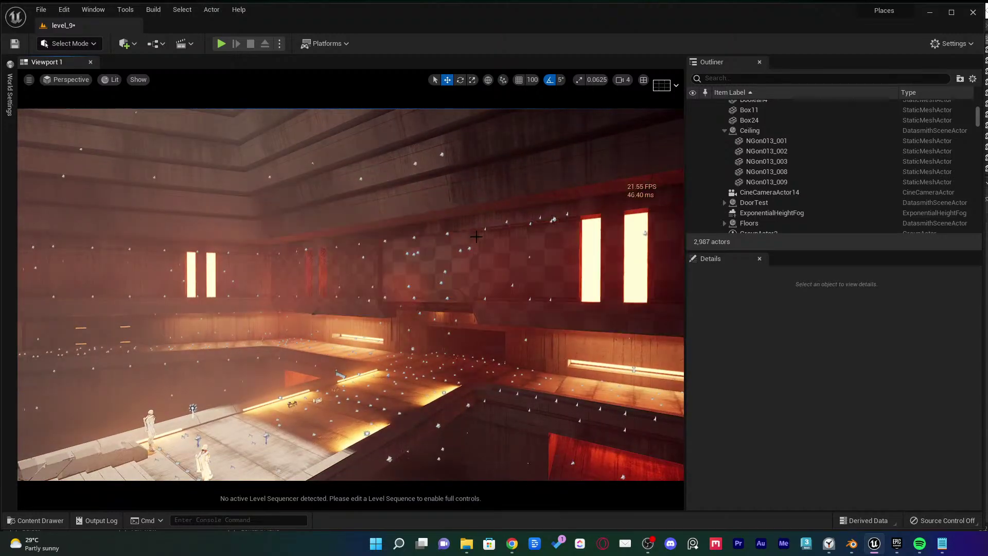
pyautogui.moveTo(537, 254); pyautogui.dragTo(532, 251, button='right')
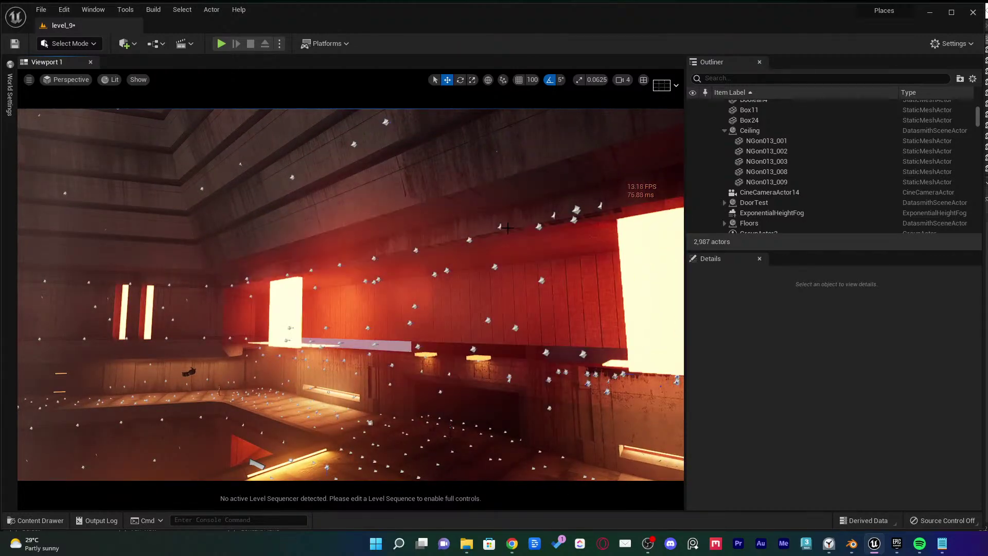
pyautogui.click(483, 224)
pyautogui.moveTo(483, 224); pyautogui.dragTo(486, 236, button='right')
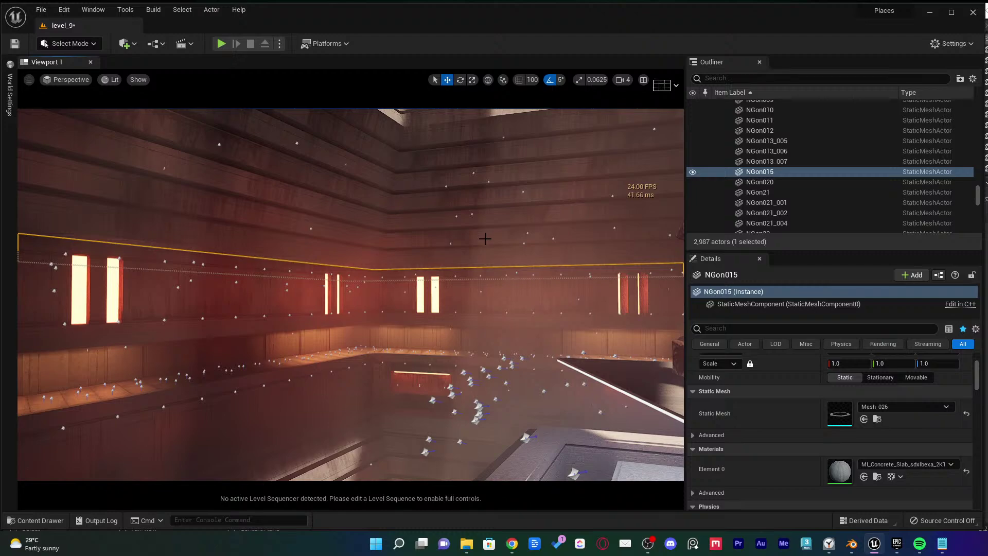
pyautogui.moveTo(485, 239); pyautogui.dragTo(519, 248, button='right')
pyautogui.press('Escape')
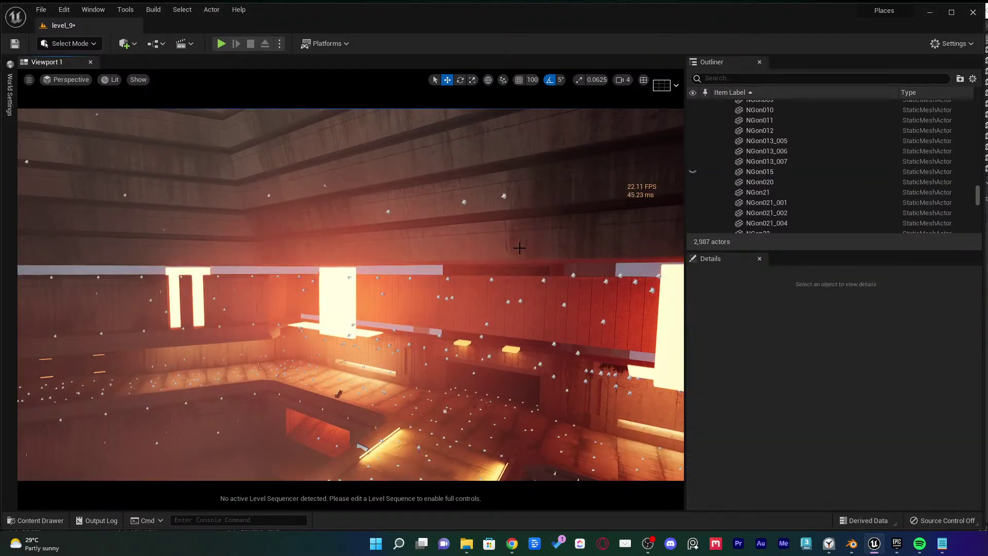
pyautogui.click(521, 248)
pyautogui.press('Delete')
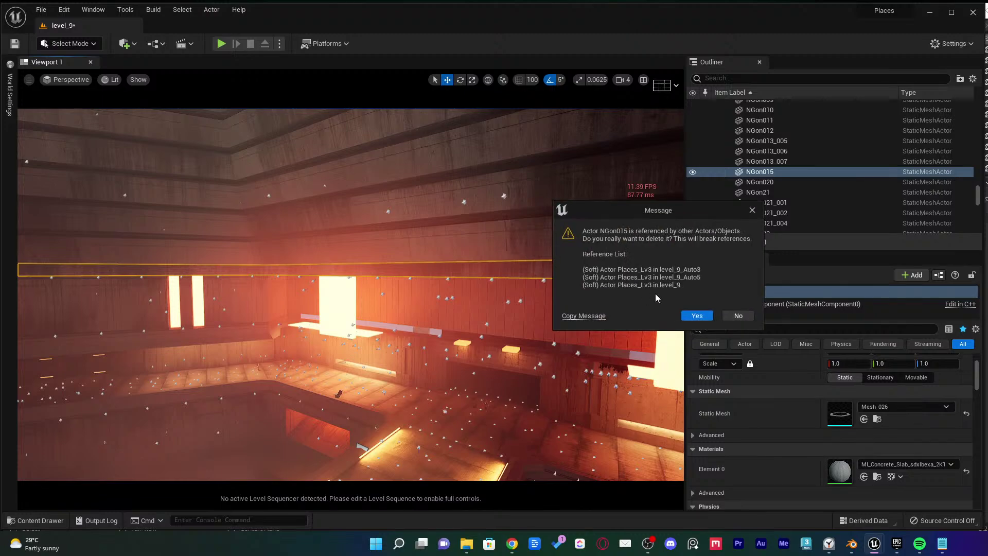
pyautogui.click(696, 315)
pyautogui.moveTo(643, 314); pyautogui.dragTo(643, 314, button='right')
pyautogui.moveTo(394, 264); pyautogui.dragTo(393, 264, button='right')
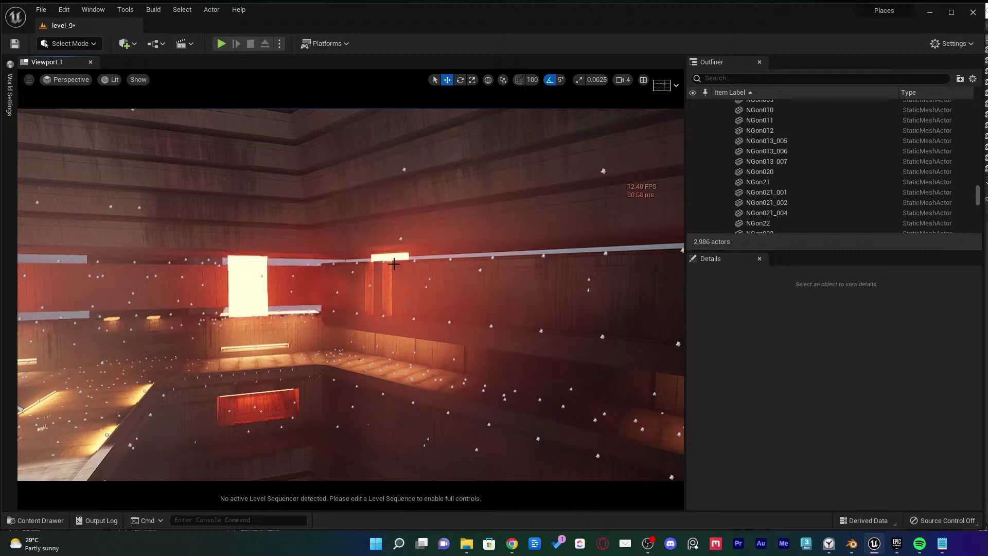
pyautogui.hotkey('ctrl', 'z')
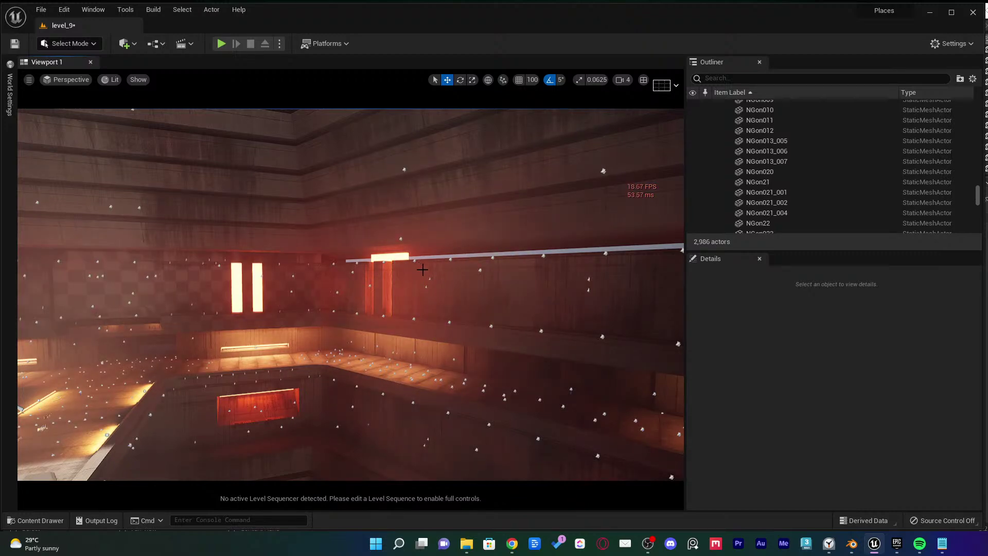
pyautogui.moveTo(434, 231); pyautogui.dragTo(429, 225, button='right')
# Enter Modeling Mode with Shift+5 and show only the selected NGon015 wall strip
pyautogui.hotkey('shift', '5')
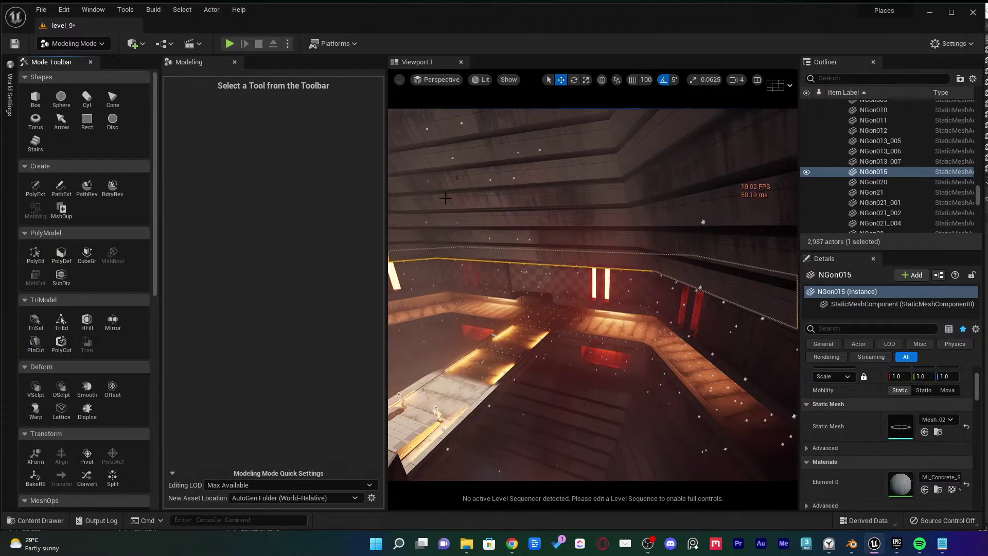
pyautogui.moveTo(466, 200); pyautogui.dragTo(468, 199, button='right')
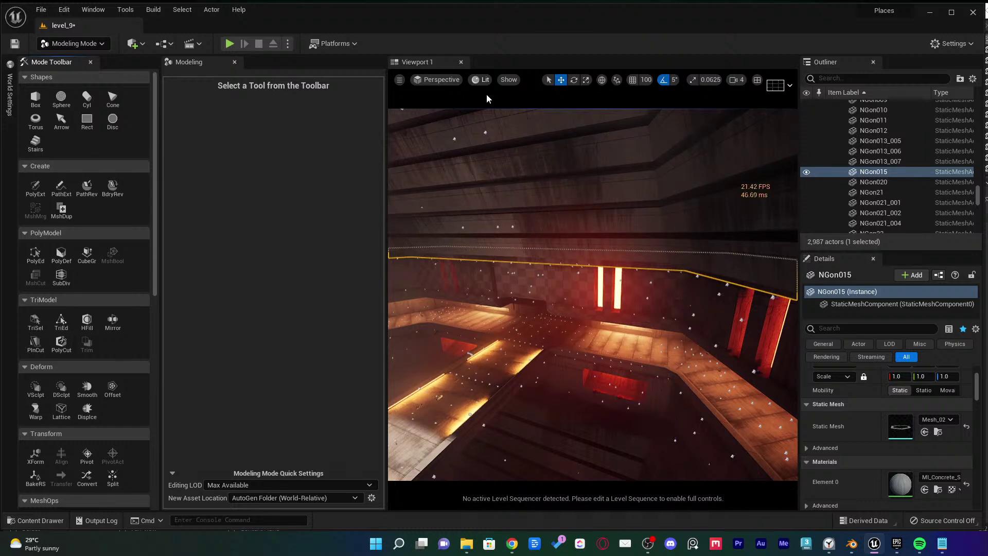
pyautogui.hotkey('shift', 'h')
pyautogui.moveTo(518, 265); pyautogui.dragTo(518, 265, button='right')
# Open and dismiss the strip's Visibility context menu, then bring OBS Studio forward
pyautogui.rightClick(517, 265)
pyautogui.moveTo(573, 160)
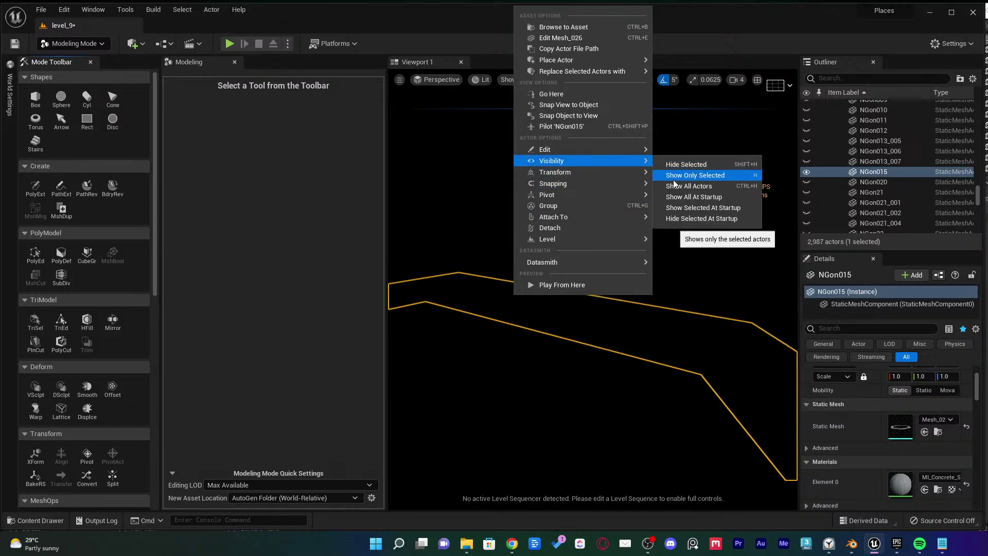
pyautogui.click(887, 18)
pyautogui.moveTo(621, 256); pyautogui.dragTo(621, 255, button='right')
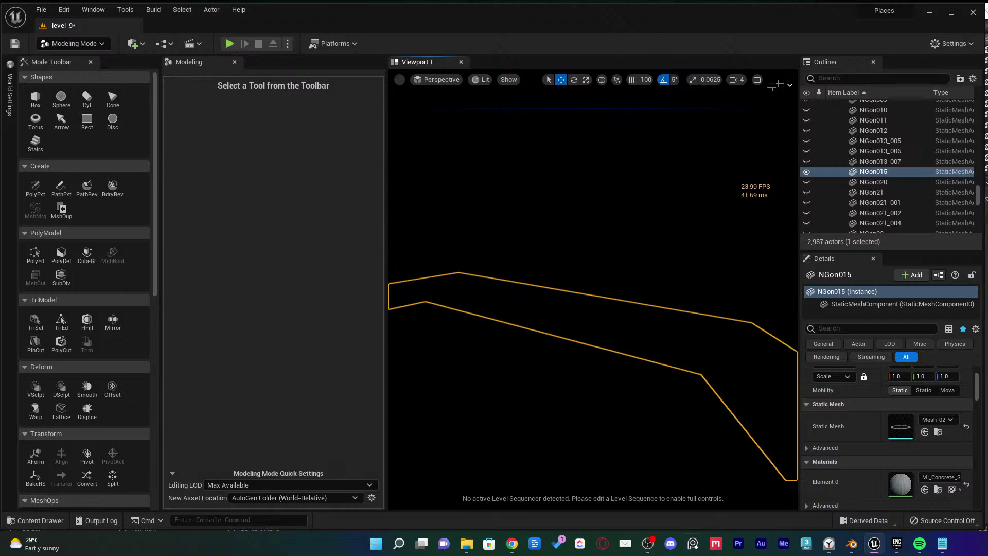
pyautogui.click(647, 543)
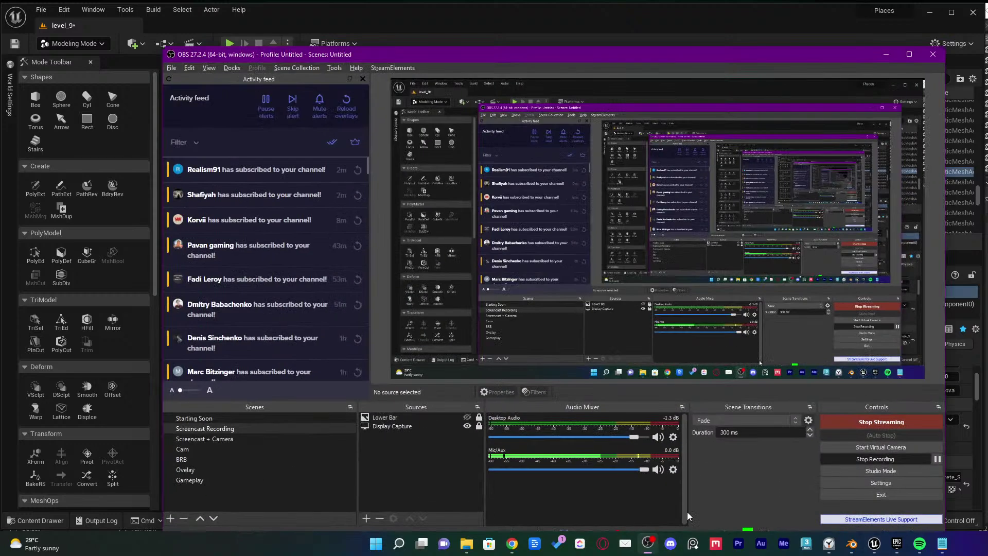
# Switch OBS to the Screencast + Camera scene and minimise the OBS window
pyautogui.click(273, 440)
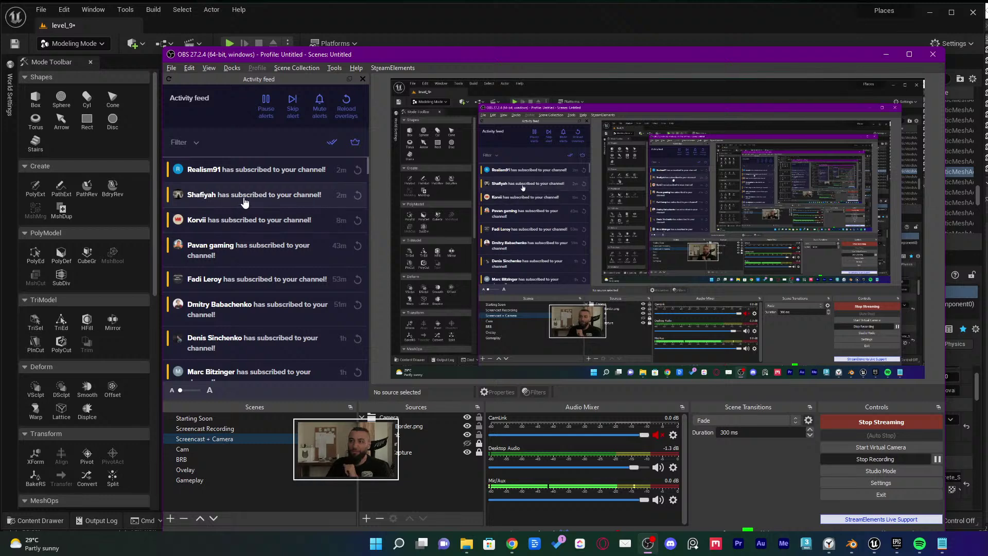
pyautogui.click(884, 55)
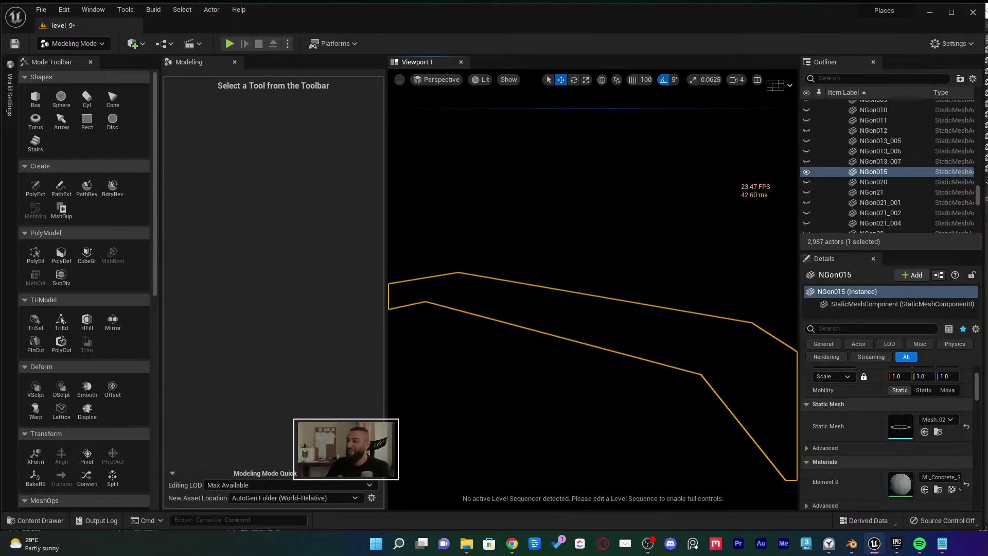
# Delete the triangles on NGon015's top face using triangle selection editing, and commit
pyautogui.moveTo(553, 241); pyautogui.dragTo(571, 232, button='right')
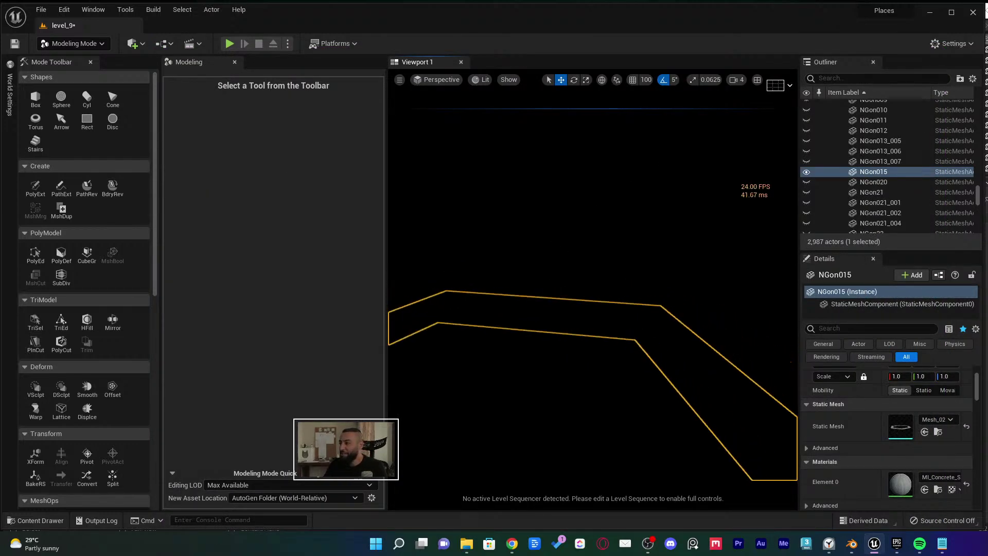
pyautogui.moveTo(608, 301); pyautogui.dragTo(621, 291, button='right')
pyautogui.scroll(-1, 81, 319)
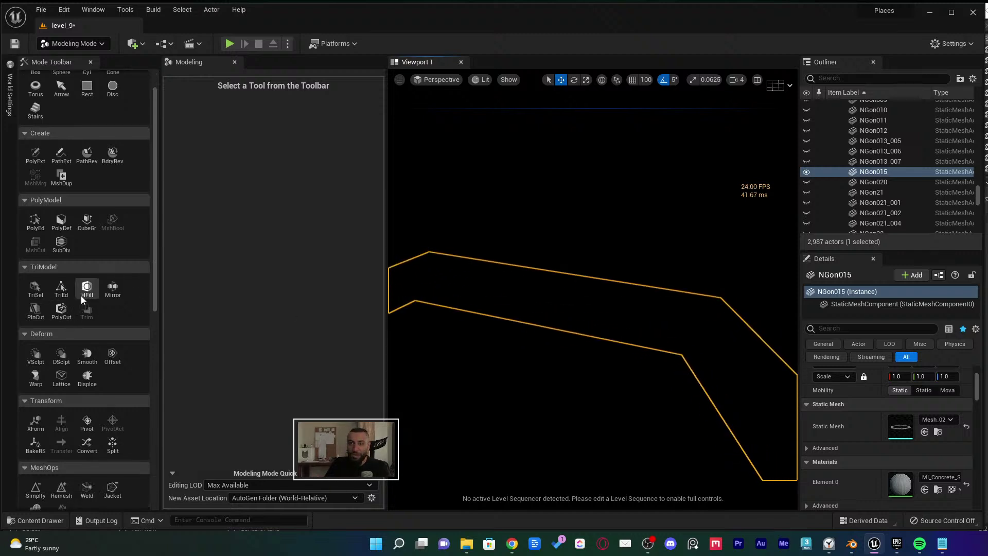
pyautogui.scroll(1, 82, 298)
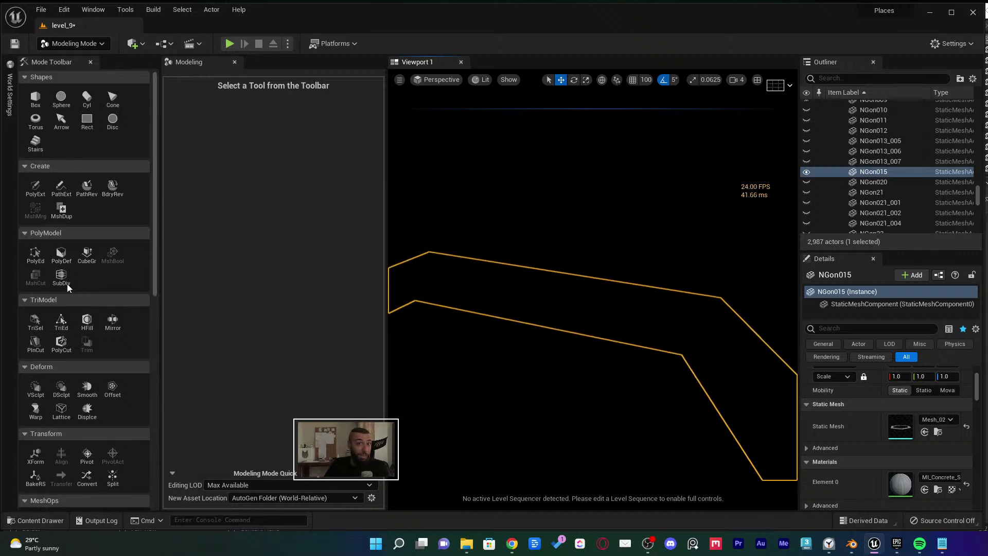
pyautogui.click(36, 252)
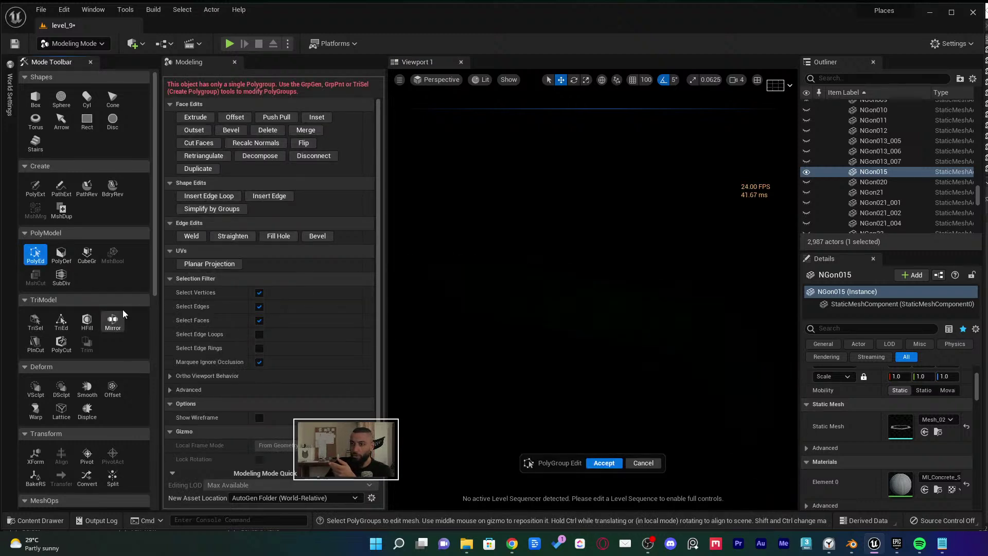
pyautogui.click(35, 321)
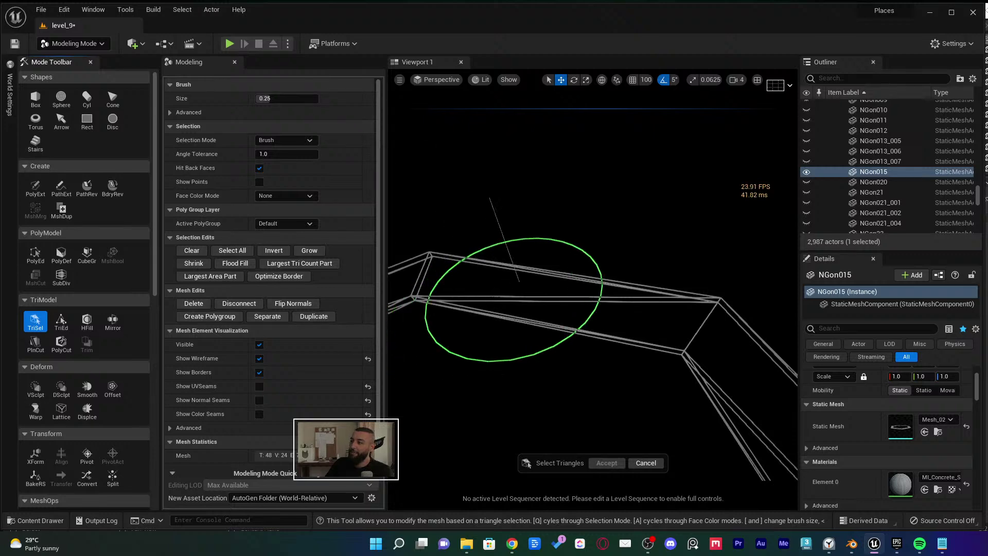
pyautogui.click(520, 306)
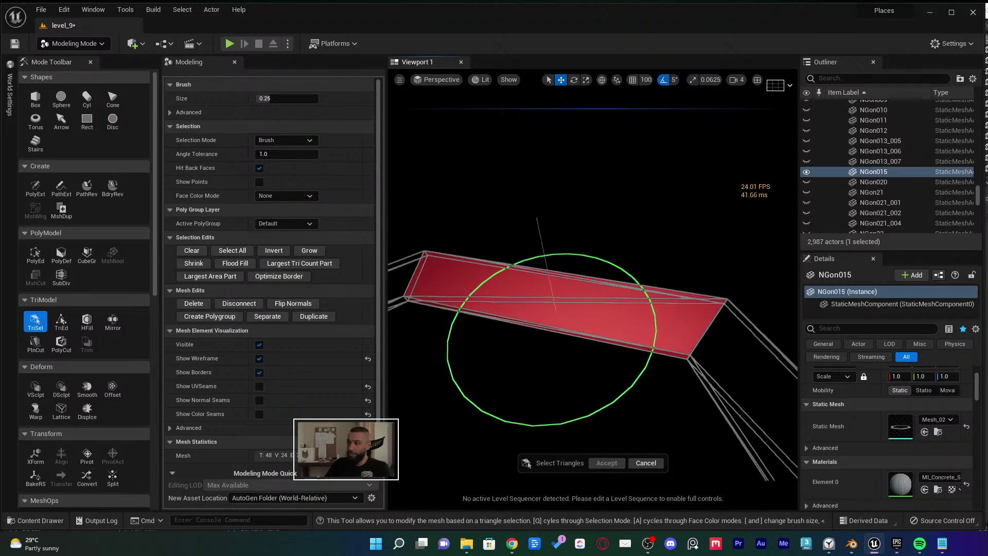
pyautogui.moveTo(524, 309)
pyautogui.mouseDown(button='right')
pyautogui.moveTo(600, 243)
pyautogui.moveTo(612, 257)
pyautogui.moveTo(623, 246)
pyautogui.moveTo(607, 270)
pyautogui.moveTo(586, 262)
pyautogui.moveTo(592, 280)
pyautogui.mouseUp(button='right')
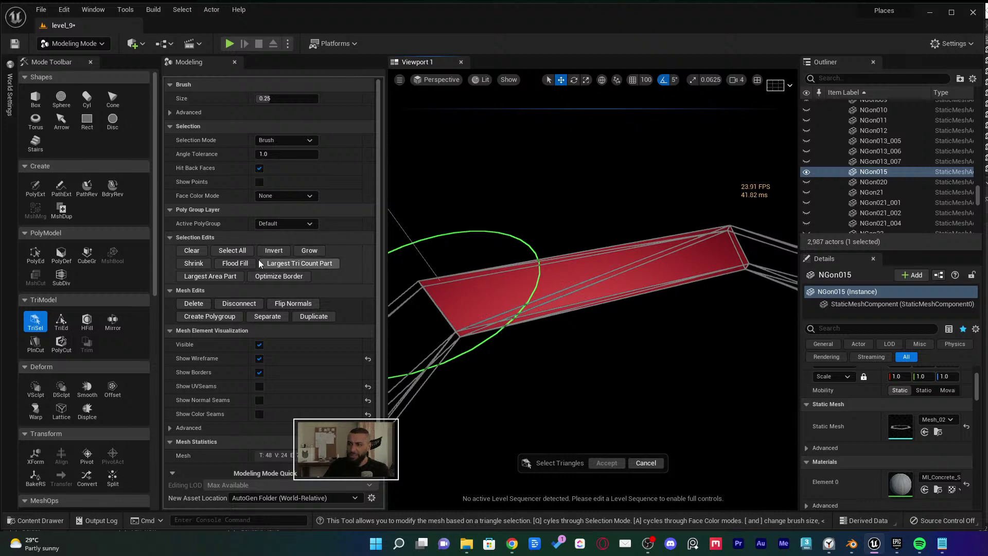
pyautogui.click(193, 303)
pyautogui.moveTo(483, 355); pyautogui.dragTo(448, 371, button='right')
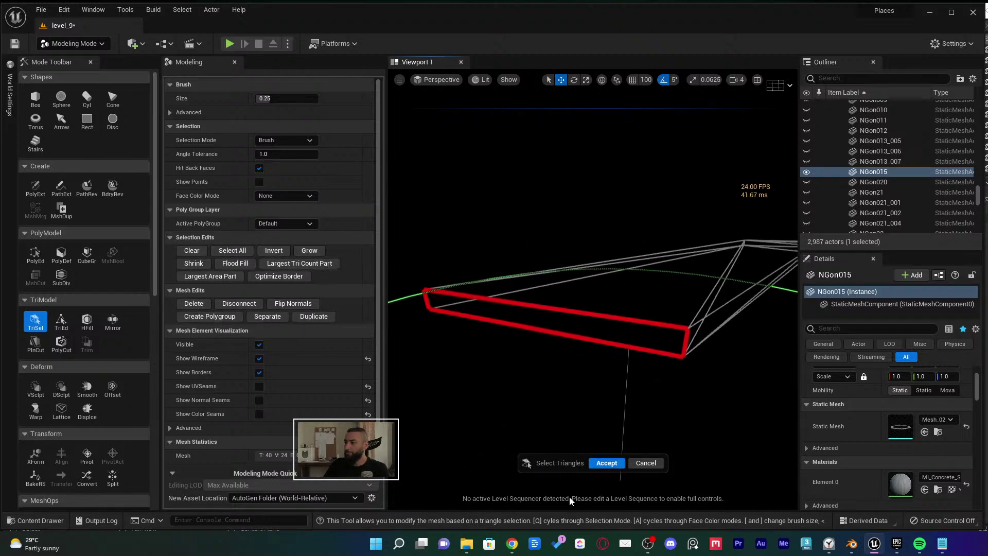
pyautogui.click(606, 463)
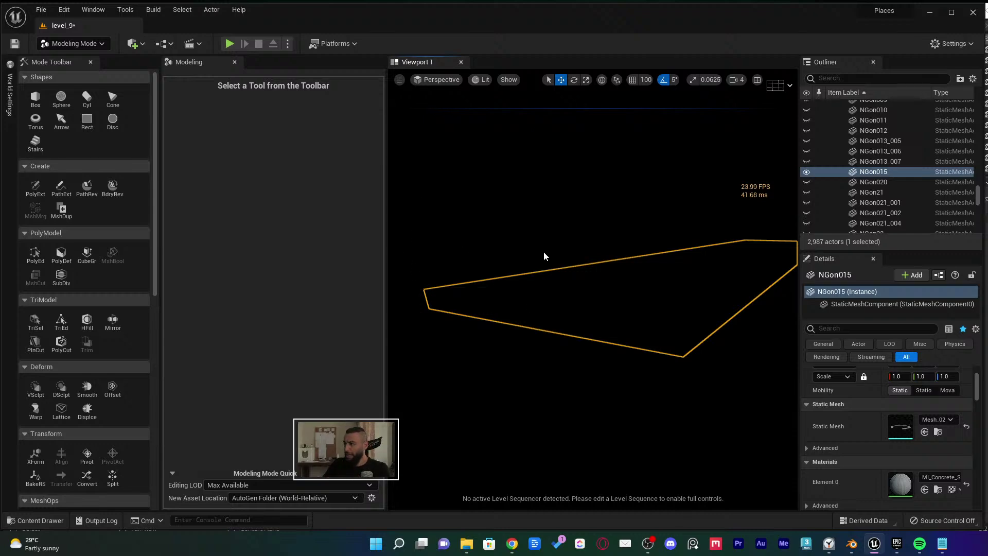
# Alt-drag to duplicate the slab as NGon16, move it into place, and save level_9
pyautogui.moveTo(543, 251); pyautogui.dragTo(597, 383, button='right')
pyautogui.keyDown('alt'); pyautogui.keyDown('shift'); pyautogui.moveTo(594, 376); pyautogui.dragTo(547, 375); pyautogui.keyUp('shift'); pyautogui.keyUp('alt')
pyautogui.moveTo(619, 357); pyautogui.dragTo(570, 370, button='right')
pyautogui.hotkey('ctrl', 's')
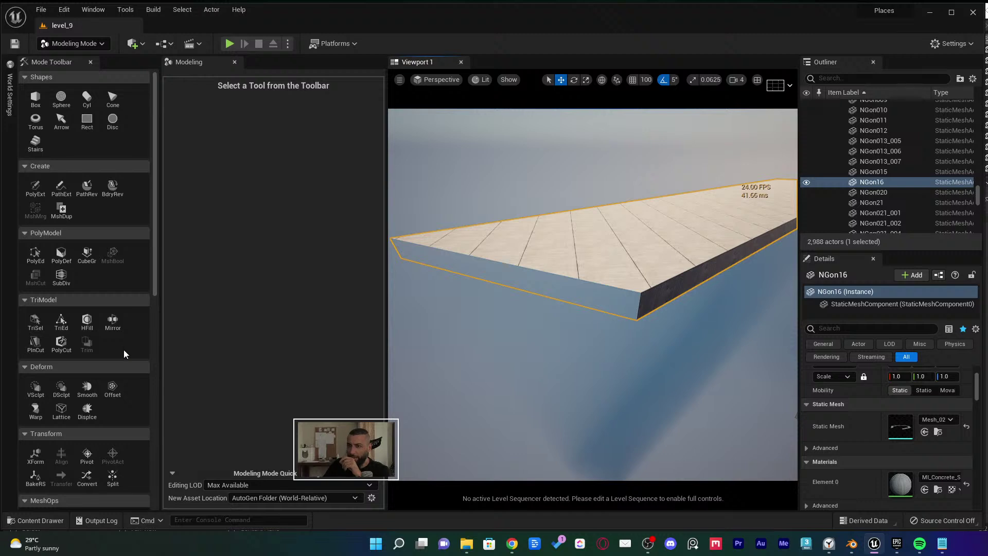
pyautogui.scroll(-3, 131, 341)
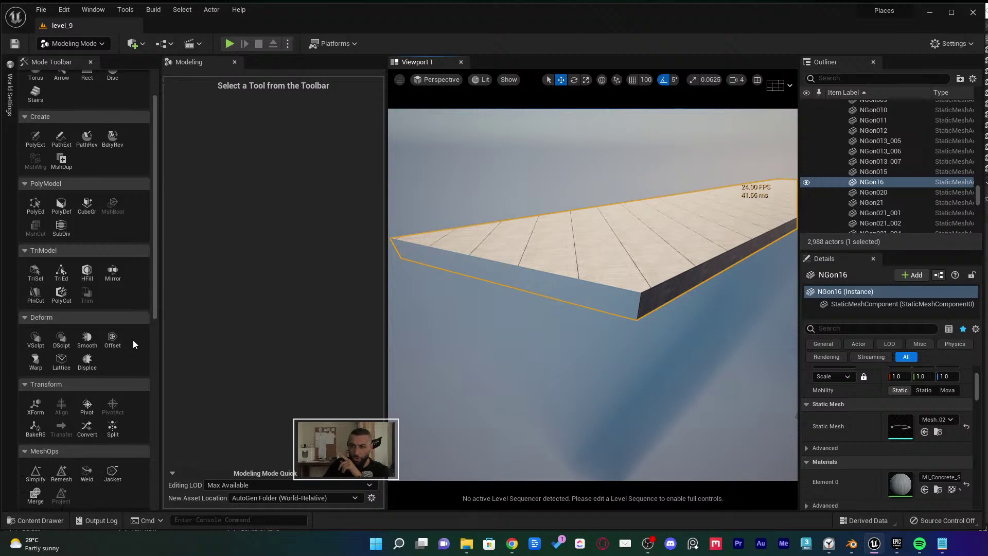
pyautogui.scroll(-4, 137, 329)
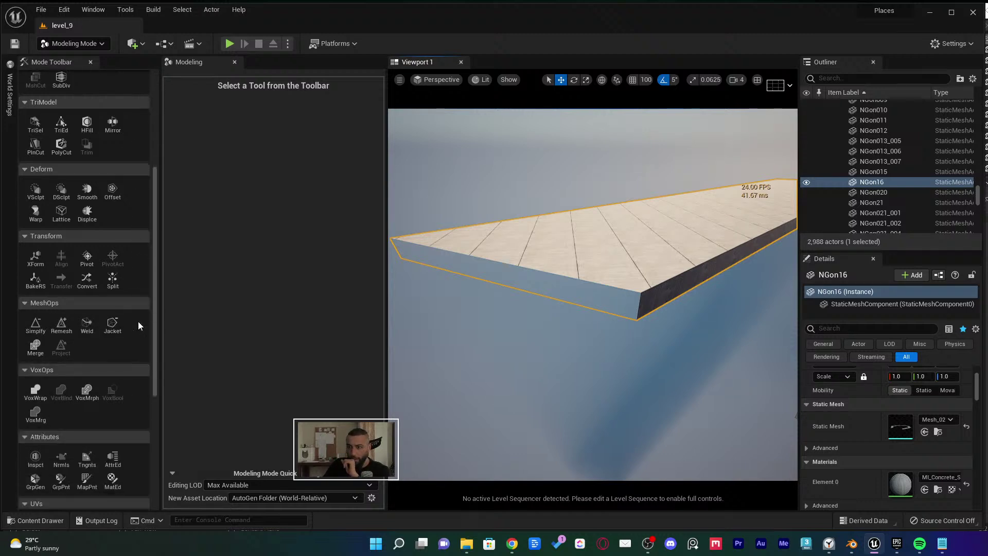
pyautogui.scroll(-2, 131, 323)
pyautogui.scroll(8, 129, 323)
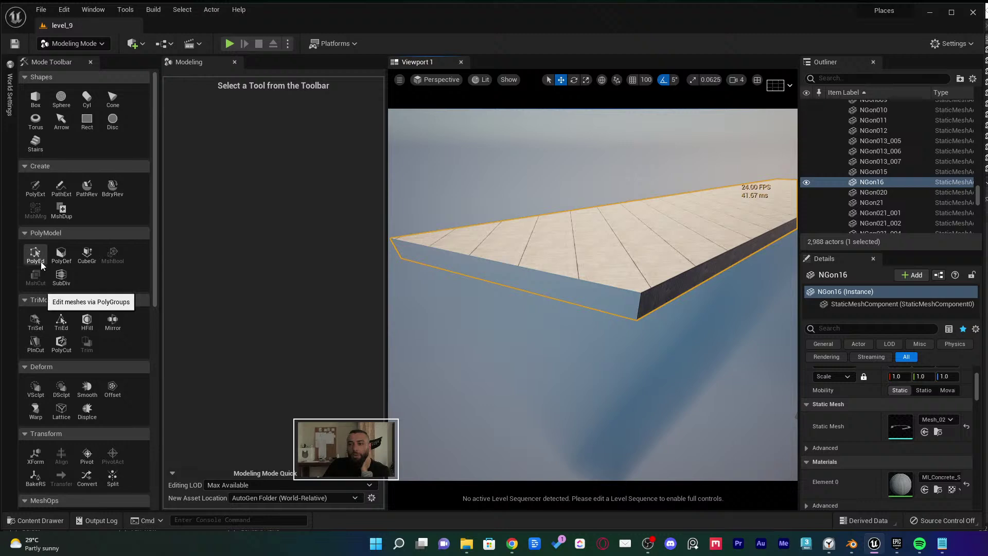
pyautogui.scroll(-2, 135, 303)
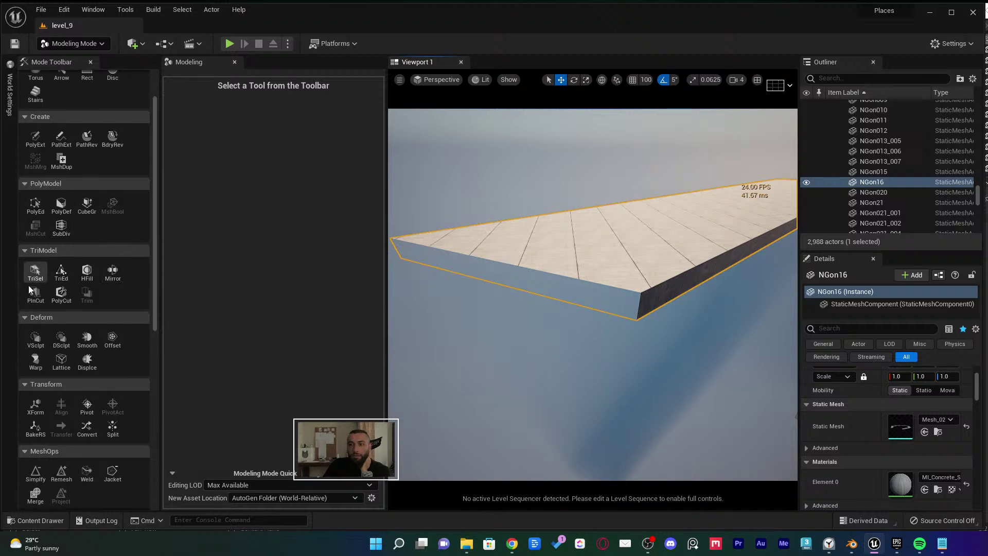
pyautogui.scroll(-2, 118, 280)
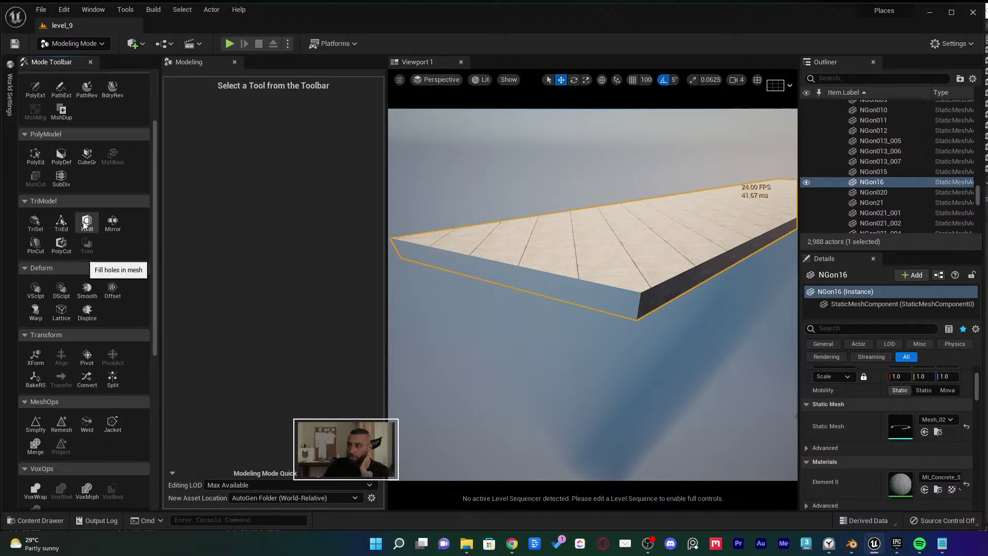
# Use HFill to fill NGon16's two open ends, accept the fills, and save level_9
pyautogui.click(87, 222)
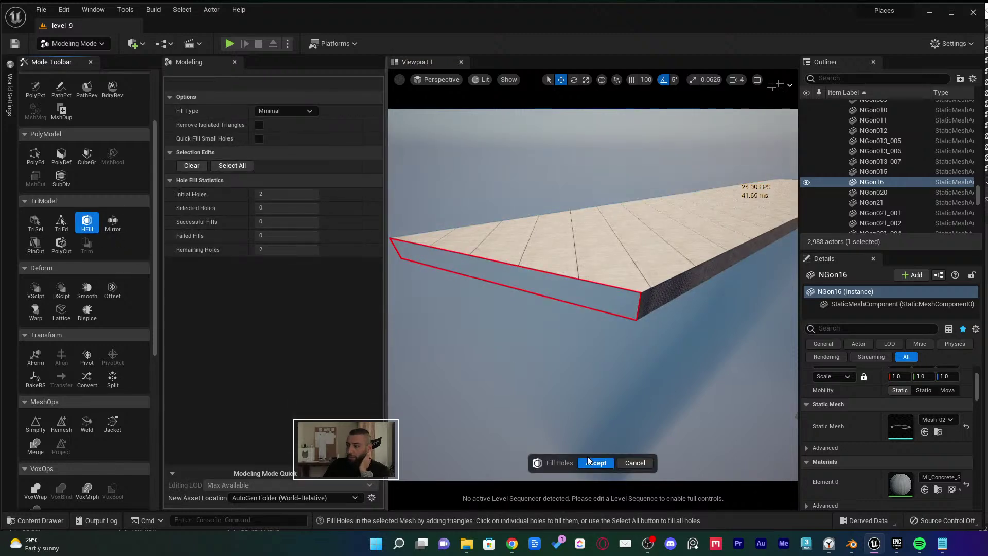
pyautogui.click(595, 463)
pyautogui.click(86, 222)
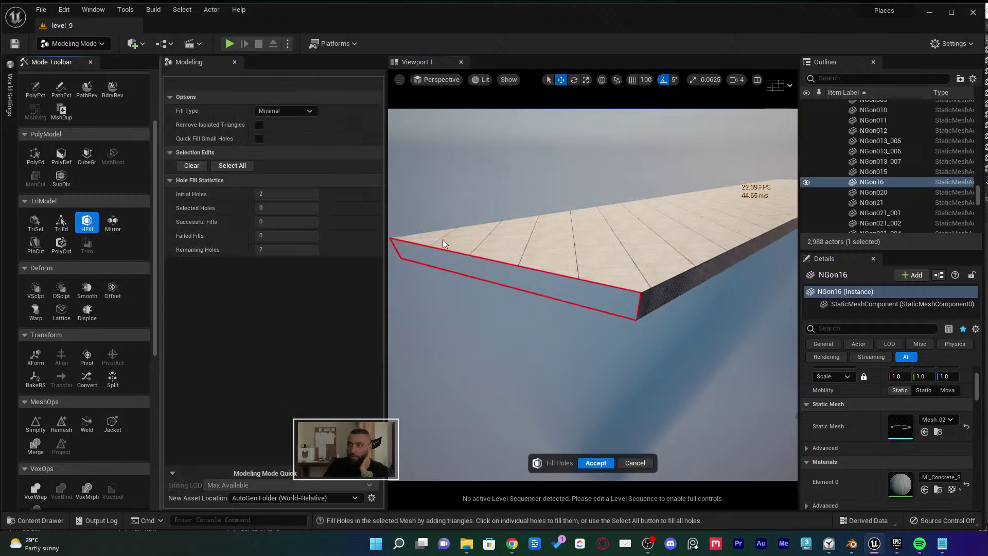
pyautogui.click(522, 267)
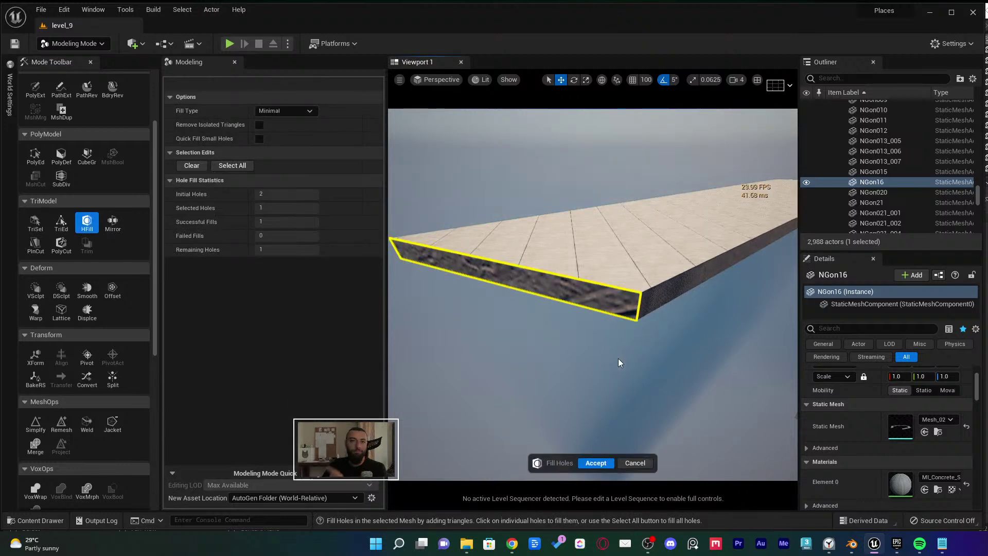
pyautogui.moveTo(590, 322); pyautogui.dragTo(695, 283, button='right')
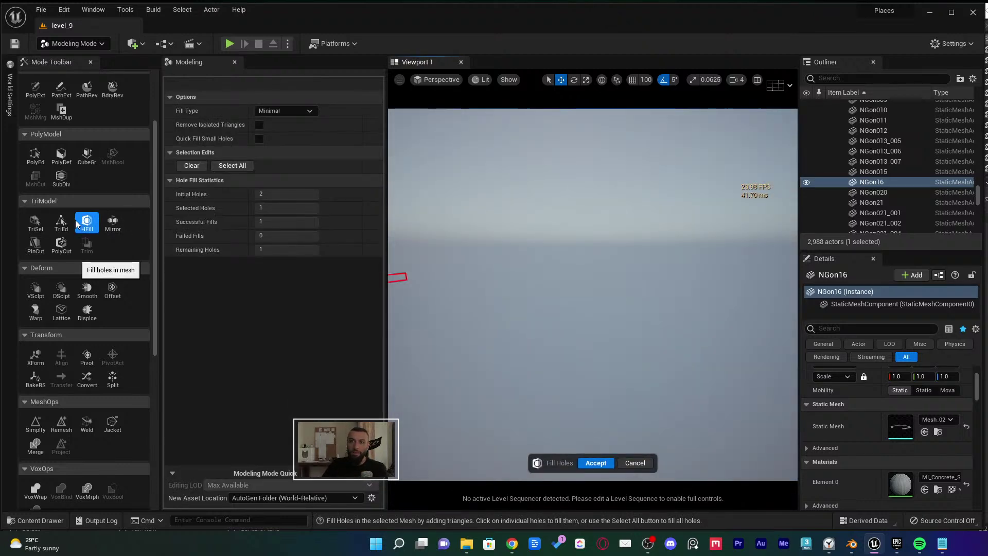
pyautogui.moveTo(547, 368); pyautogui.dragTo(796, 381, button='right')
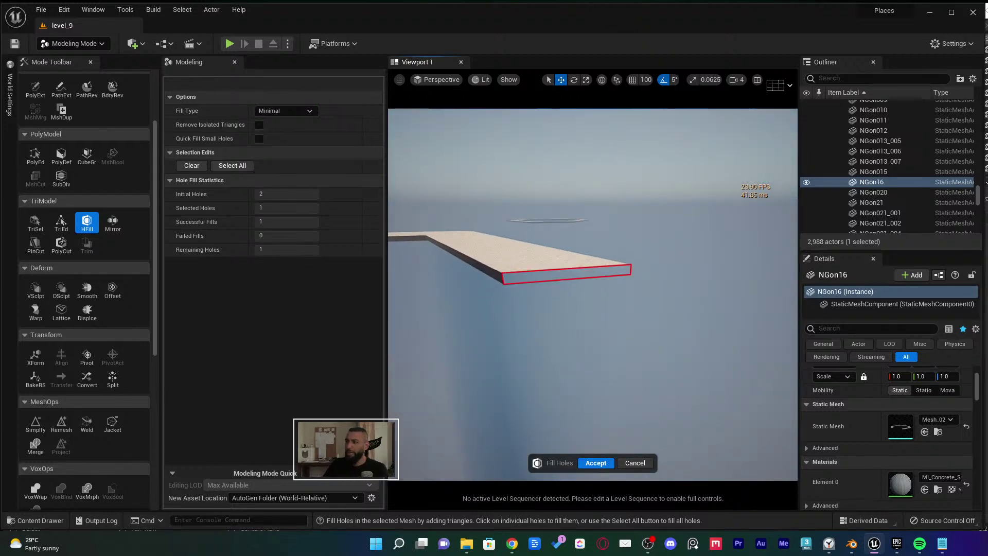
pyautogui.moveTo(538, 304); pyautogui.dragTo(538, 304, button='right')
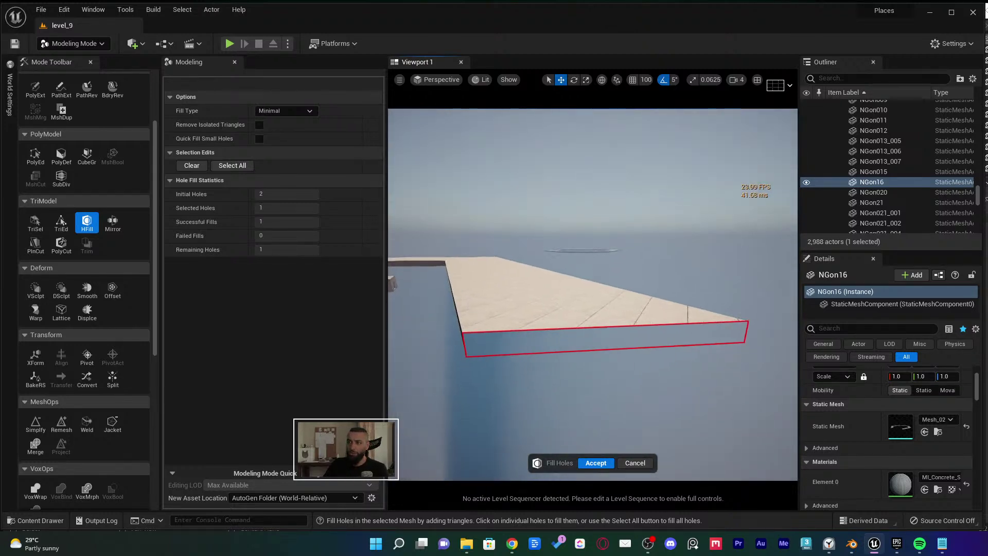
pyautogui.click(539, 336)
pyautogui.moveTo(584, 455); pyautogui.dragTo(584, 455, button='right')
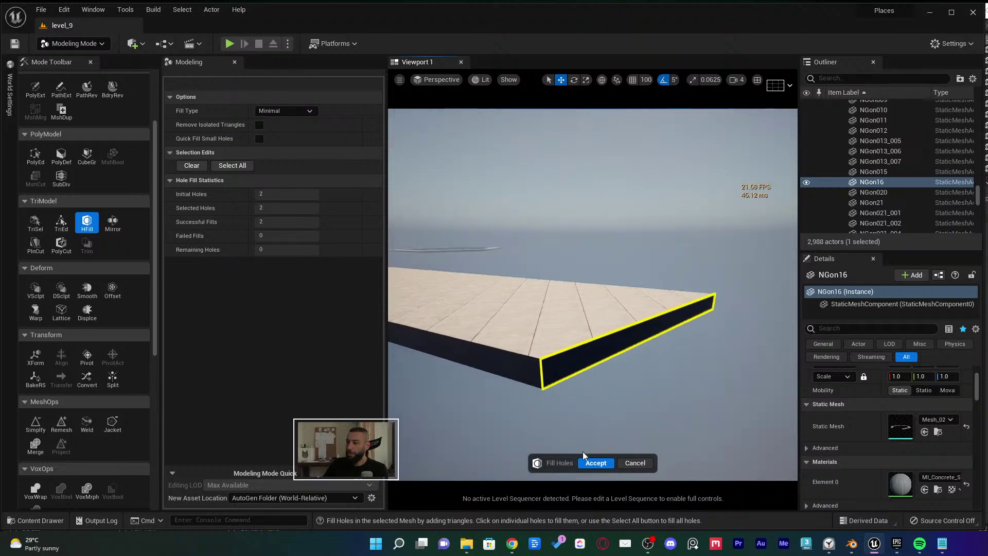
pyautogui.click(595, 463)
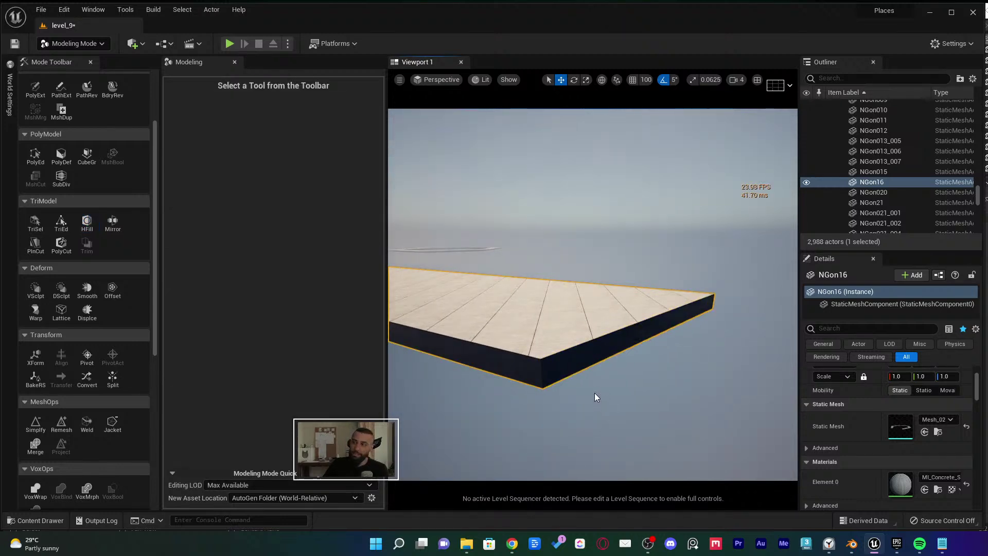
pyautogui.hotkey('ctrl', 's')
# Select NGon015, locate its Mesh_026 asset in Places_Lv3 Geometries, and open it
pyautogui.moveTo(585, 383); pyautogui.dragTo(585, 382, button='right')
pyautogui.click(585, 383)
pyautogui.hotkey('ctrl', 'b')
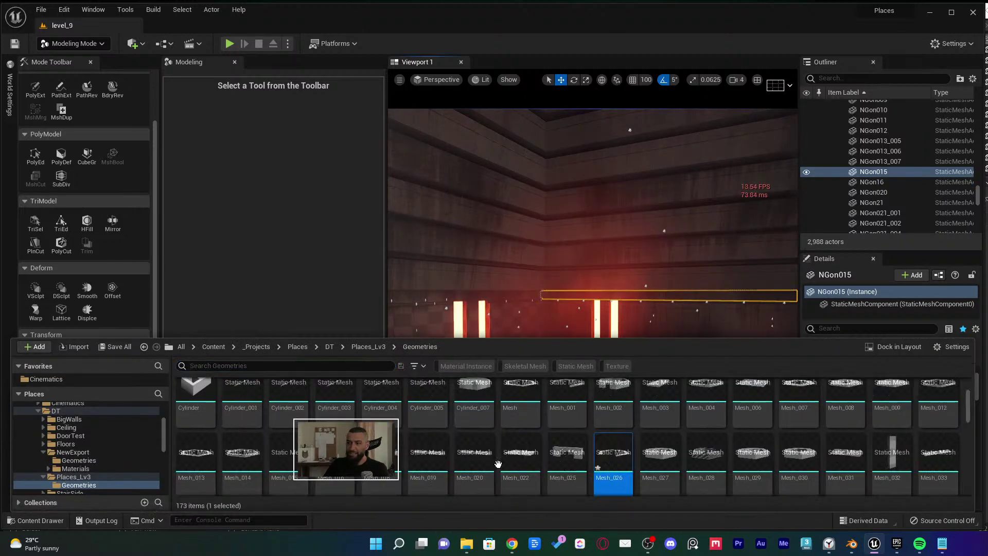
pyautogui.doubleClick(619, 450)
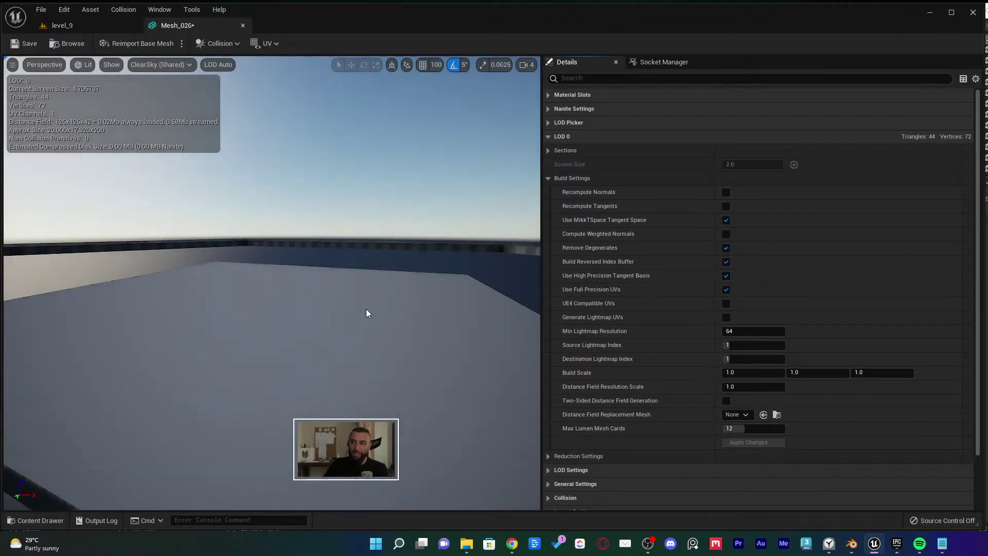
# Orbit the Mesh_026 slab, then return to level_9 and fly out to the white platforms
pyautogui.moveTo(366, 311); pyautogui.dragTo(366, 311, button='right')
pyautogui.moveTo(373, 392); pyautogui.dragTo(373, 392, button='right')
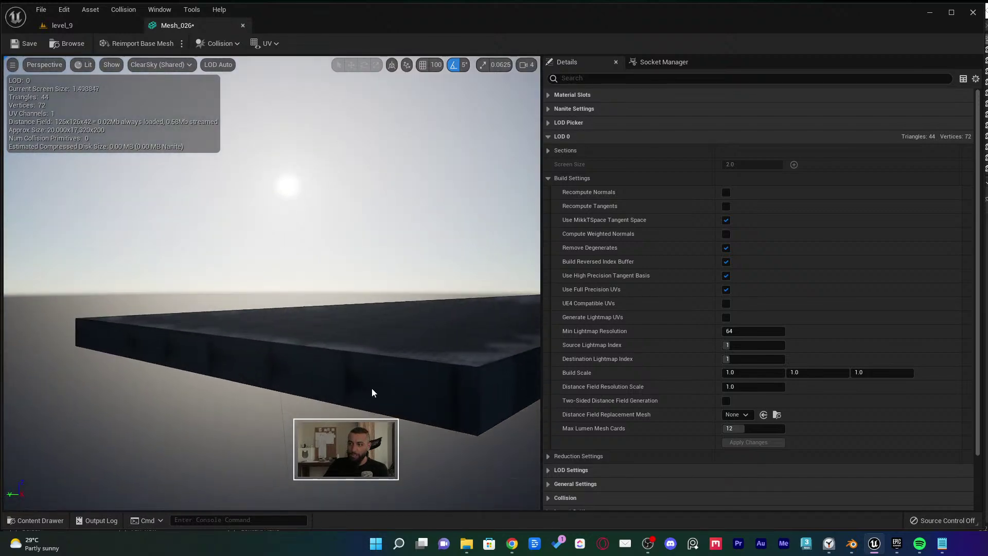
pyautogui.click(58, 26)
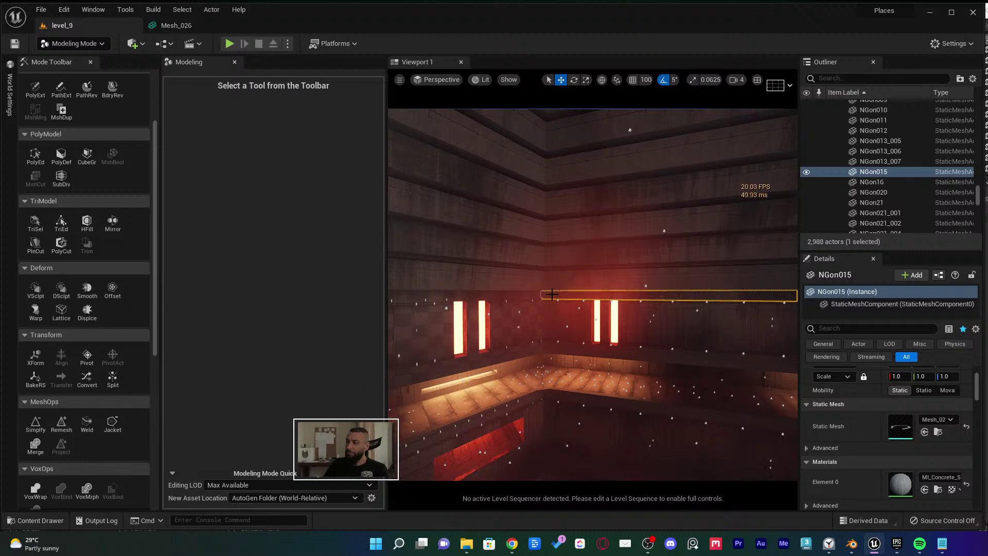
pyautogui.moveTo(553, 287); pyautogui.dragTo(553, 287, button='right')
pyautogui.moveTo(461, 239); pyautogui.dragTo(461, 239, button='right')
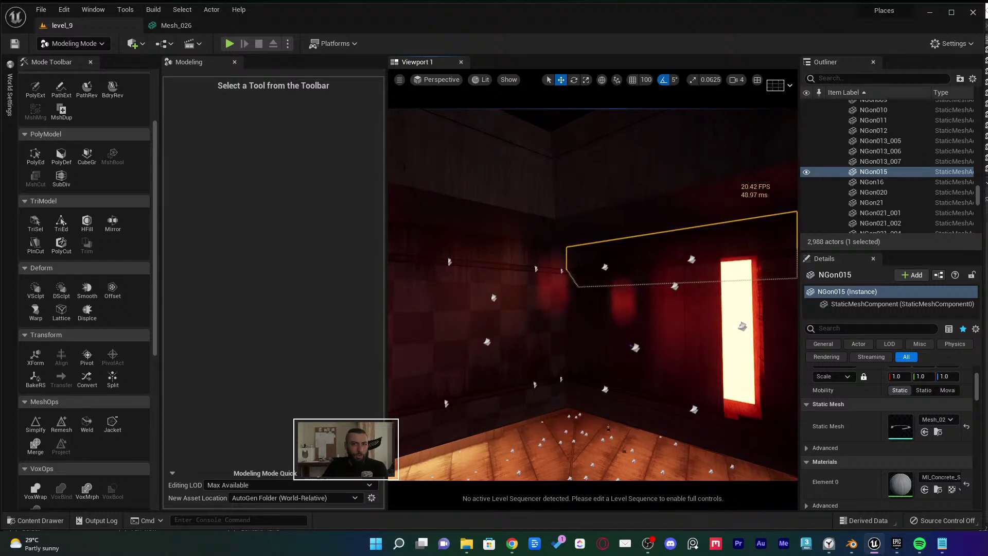
pyautogui.moveTo(462, 239); pyautogui.dragTo(461, 239, button='right')
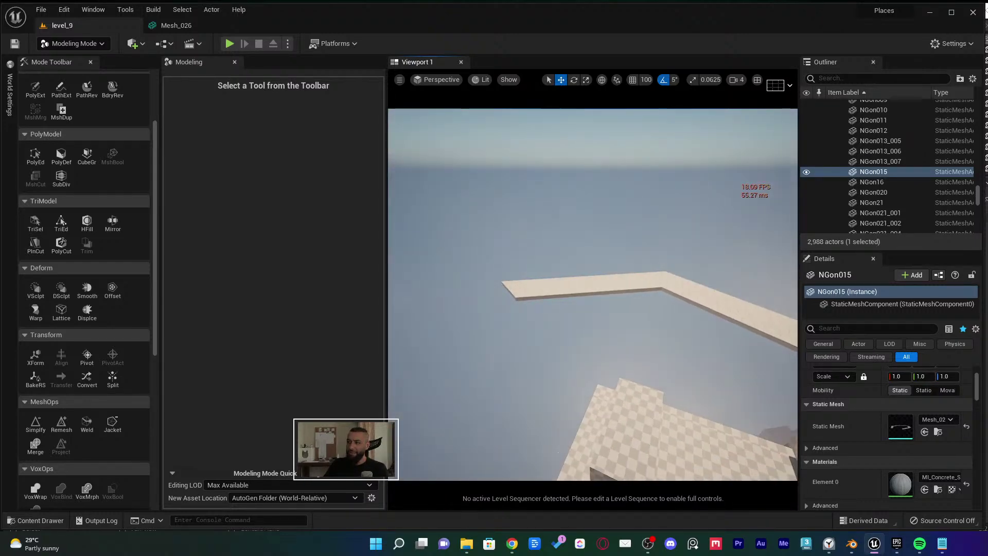
pyautogui.moveTo(474, 309); pyautogui.dragTo(474, 308, button='right')
# Select and delete the NGon16 platform, then switch to Blender
pyautogui.click(541, 298)
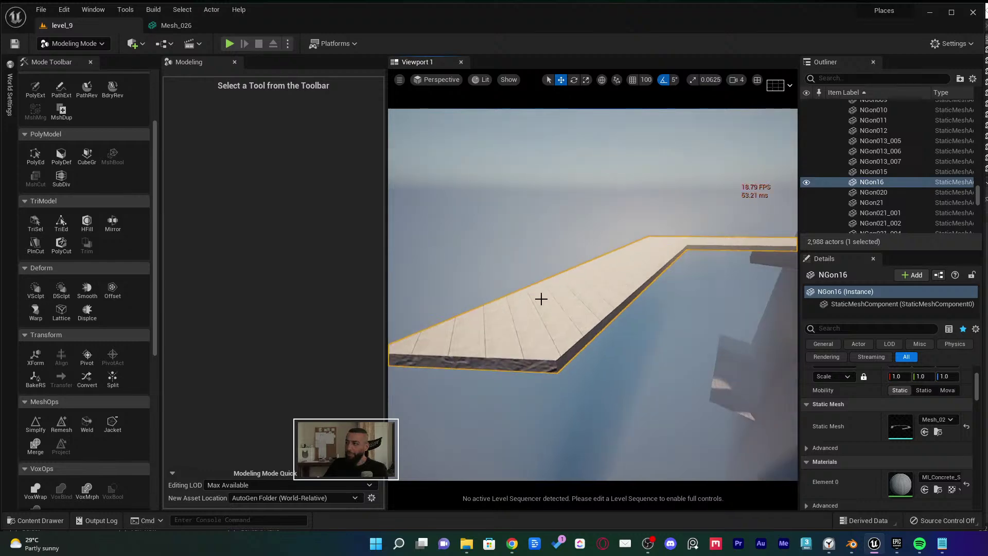
pyautogui.moveTo(522, 371); pyautogui.dragTo(522, 370, button='right')
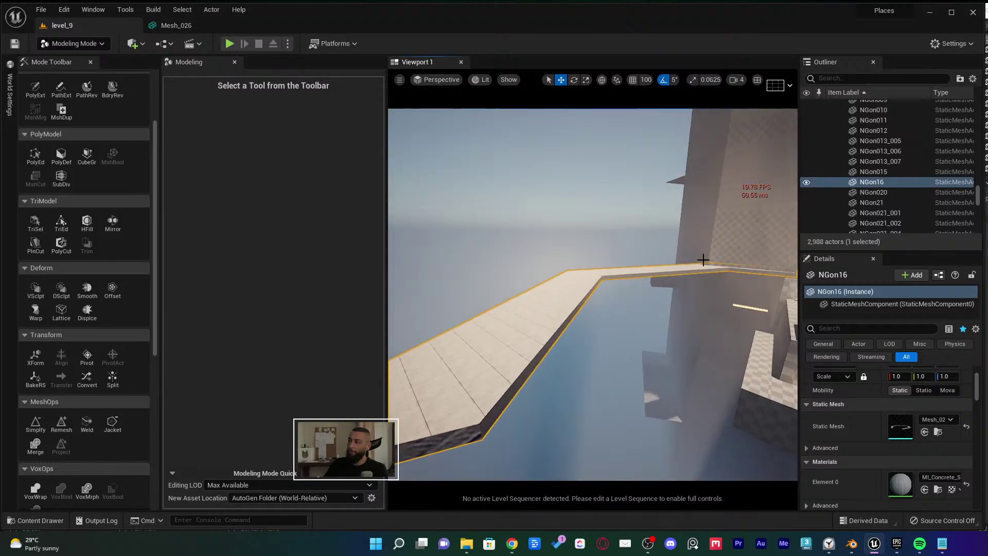
pyautogui.press('Delete')
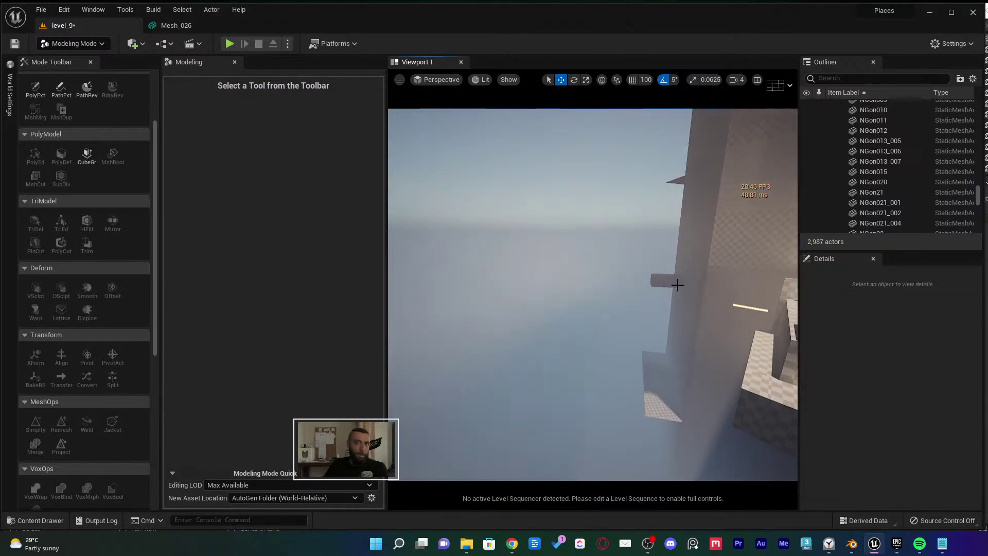
pyautogui.hotkey('alt', 'Tab')
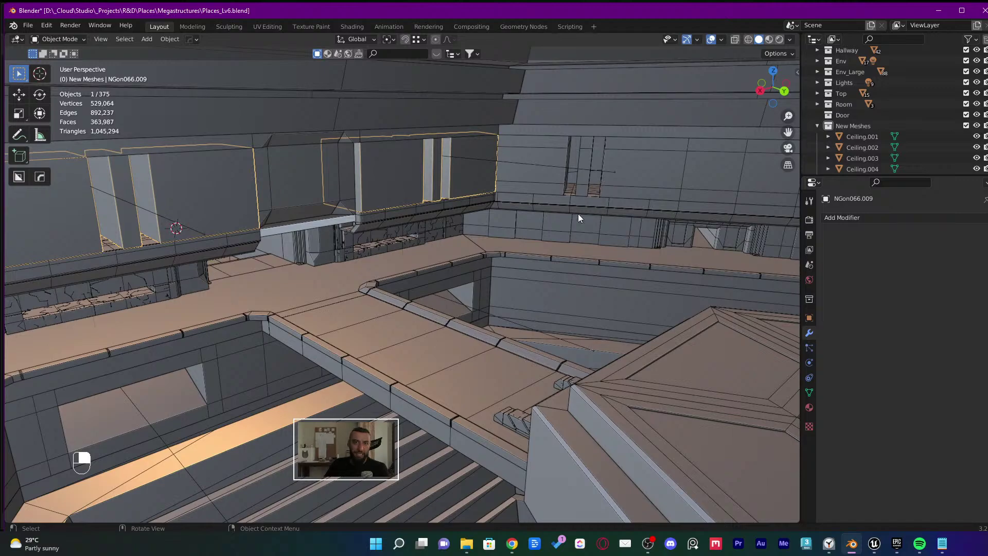
# Make a linked duplicate of the three small blocks, moved along the Y axis
pyautogui.moveTo(413, 297); pyautogui.dragTo(512, 148, button='middle')
pyautogui.press('KP_Divide')
pyautogui.press('KP_Divide')
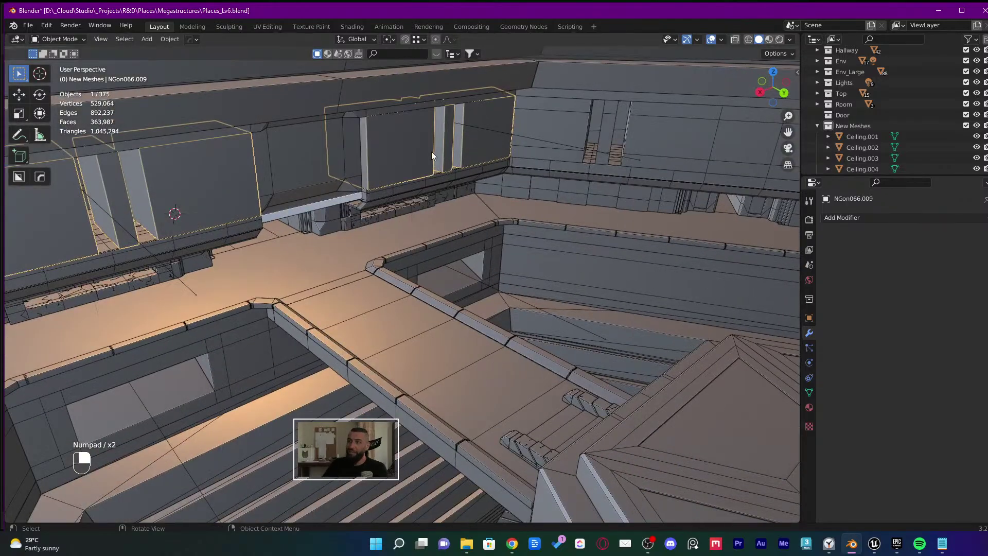
pyautogui.moveTo(432, 151); pyautogui.dragTo(603, 232, button='middle')
pyautogui.scroll(-6, 603, 232)
pyautogui.hotkey('alt', 'd')
pyautogui.press('y')
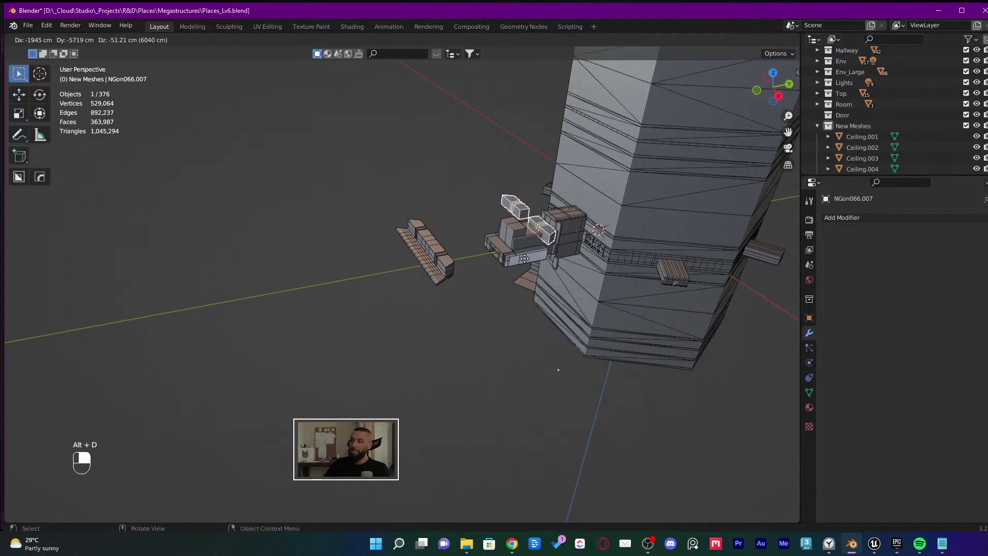
pyautogui.click(297, 286)
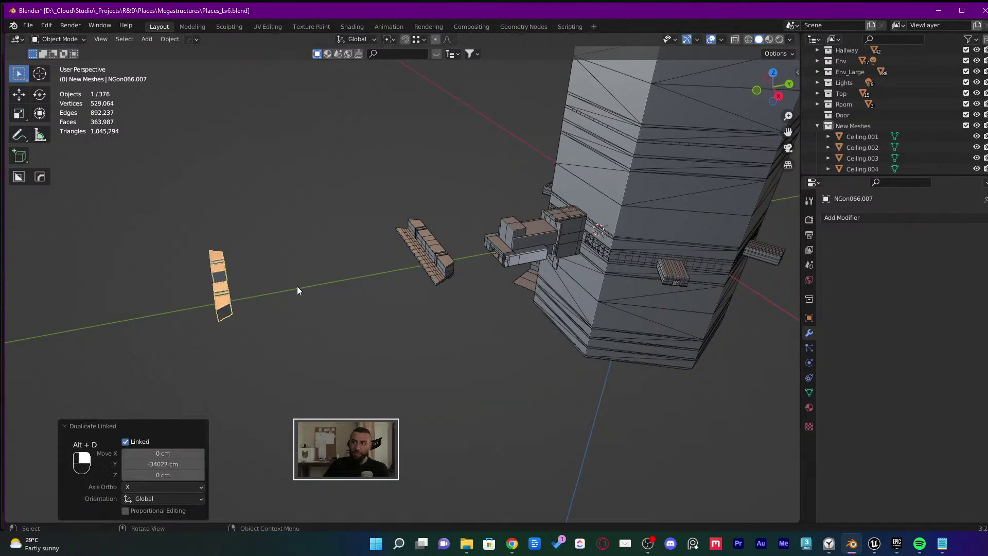
pyautogui.scroll(5, 298, 286)
pyautogui.moveTo(292, 286); pyautogui.dragTo(328, 270, button='middle')
# Bevel the middle block's selected edge in Edit Mode and return to Object Mode
pyautogui.press('Tab')
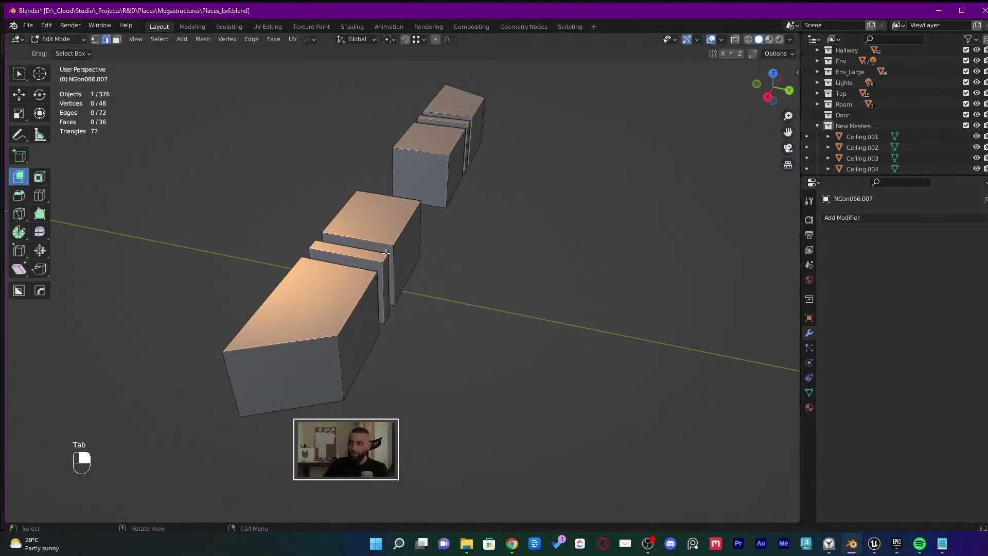
pyautogui.scroll(3, 386, 253)
pyautogui.moveTo(386, 253); pyautogui.dragTo(395, 264, button='middle')
pyautogui.hotkey('ctrl', 'b')
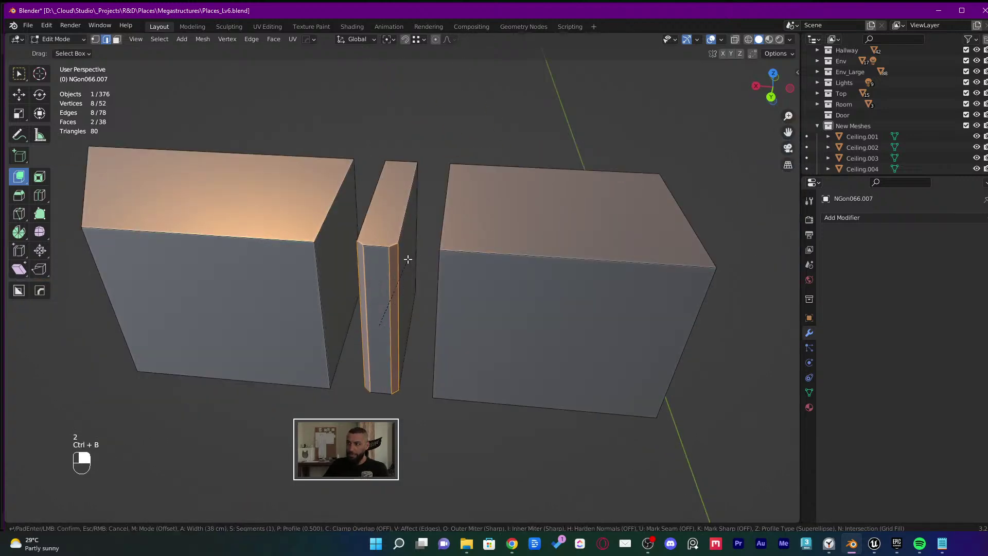
pyautogui.click(404, 258)
pyautogui.press('Tab')
pyautogui.scroll(-8, 437, 431)
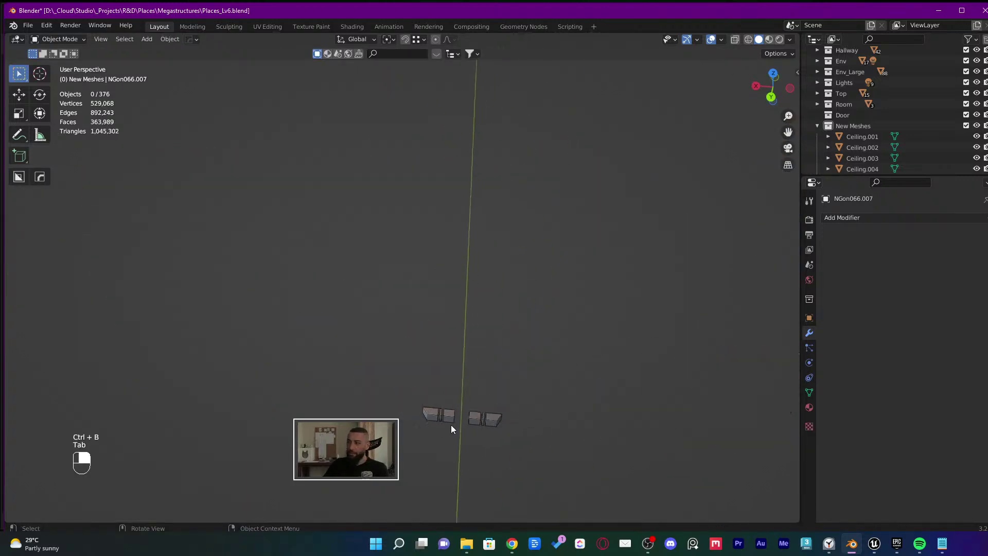
pyautogui.moveTo(450, 424); pyautogui.dragTo(451, 192, button='middle')
# Walk first-person toward the tower's doorway, then cancel and undo back to the earlier view
pyautogui.scroll(3, 437, 451)
pyautogui.scroll(1, 436, 451)
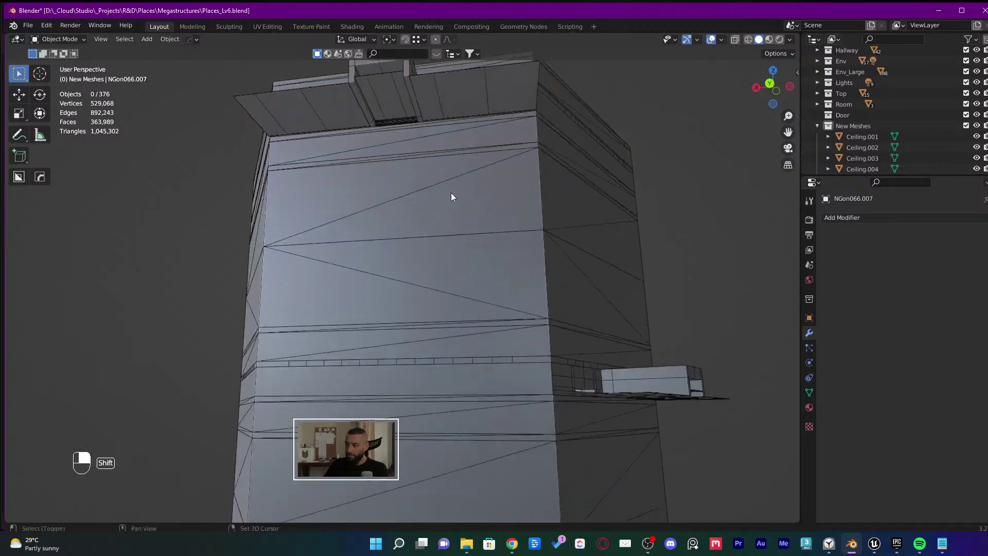
pyautogui.scroll(3, 451, 192)
pyautogui.moveTo(449, 303); pyautogui.dragTo(447, 342, button='middle')
pyautogui.scroll(4, 448, 342)
pyautogui.hotkey('shift', '`')
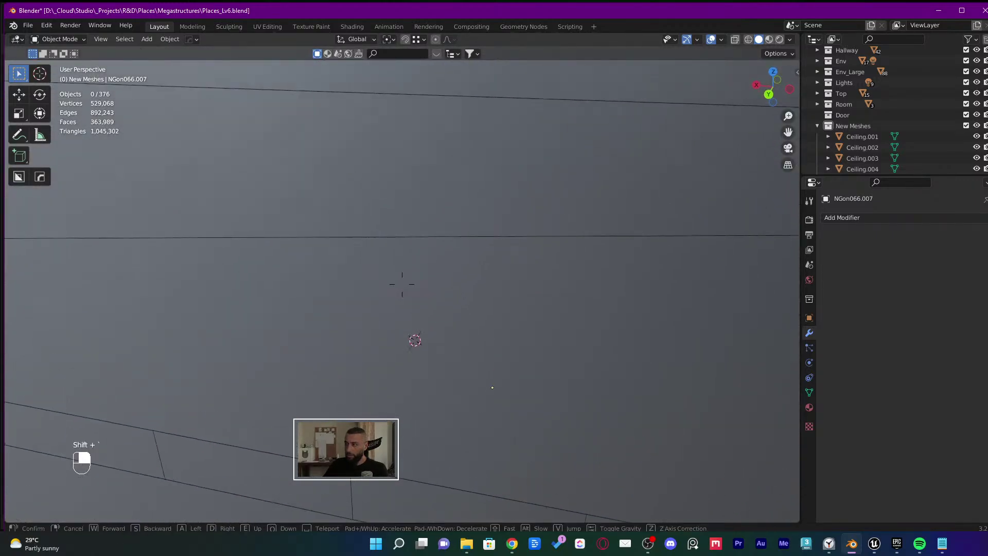
pyautogui.press('w')
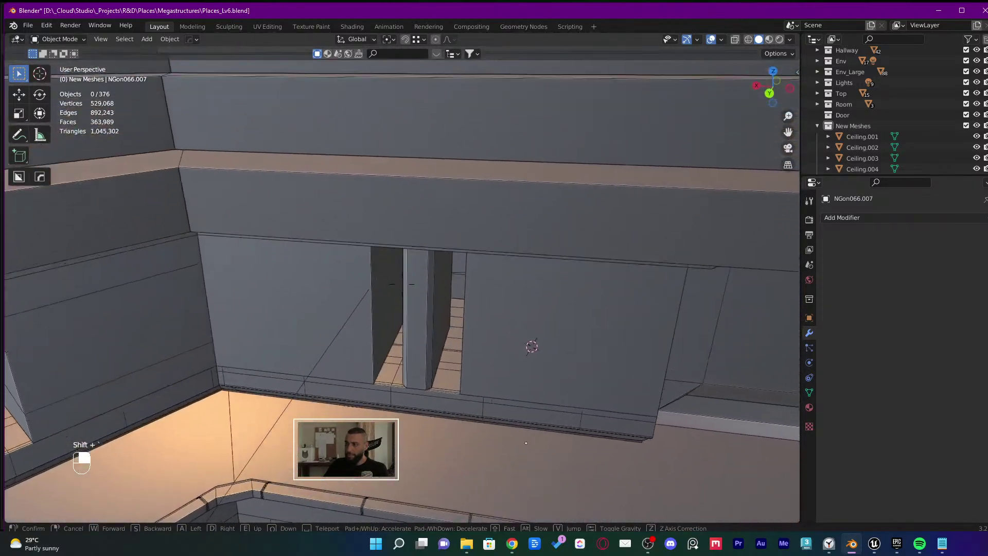
pyautogui.press('w')
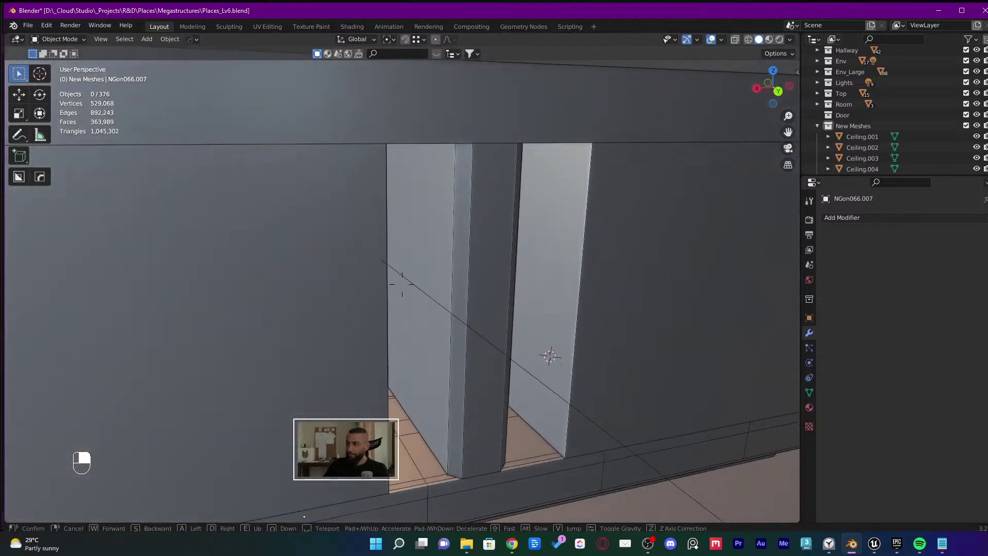
pyautogui.press('w')
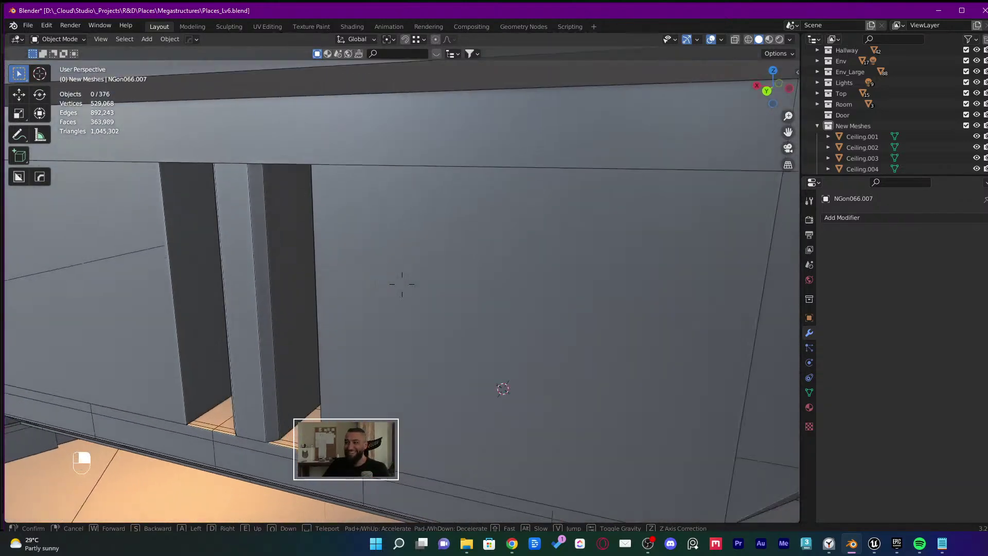
pyautogui.rightClick(401, 284)
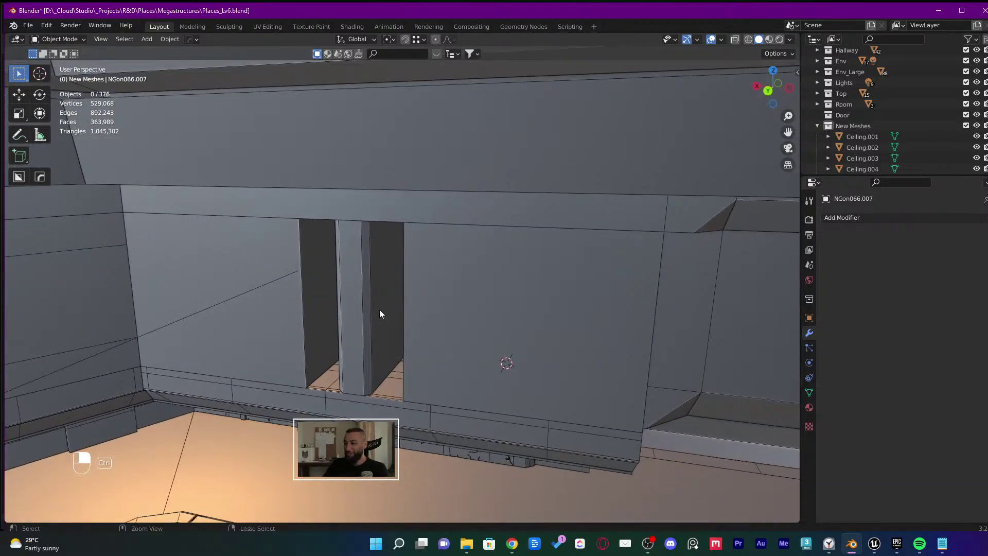
pyautogui.hotkey('ctrl', 'z')
pyautogui.hotkey('ctrl', 'z')
pyautogui.hotkey('ctrl', 'z')
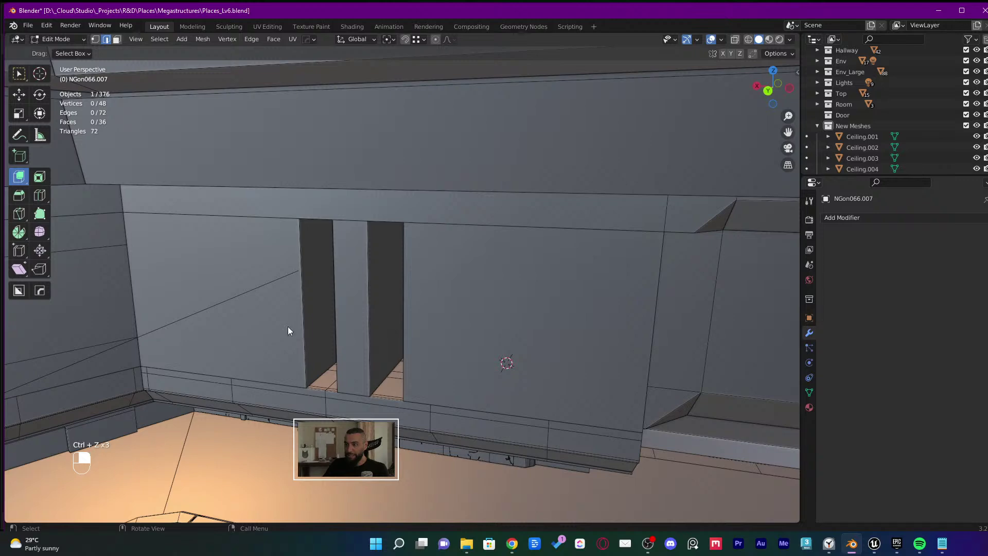
# Enter Edit Mode on the slotted wall and look over its narrow openings
pyautogui.press('Tab')
pyautogui.press('Tab')
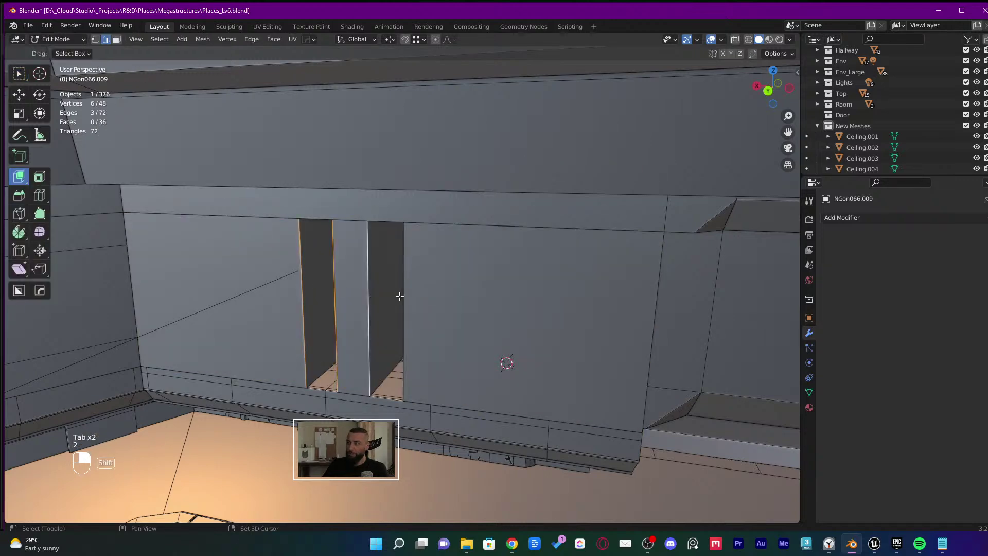
pyautogui.moveTo(532, 320); pyautogui.dragTo(446, 294, button='middle')
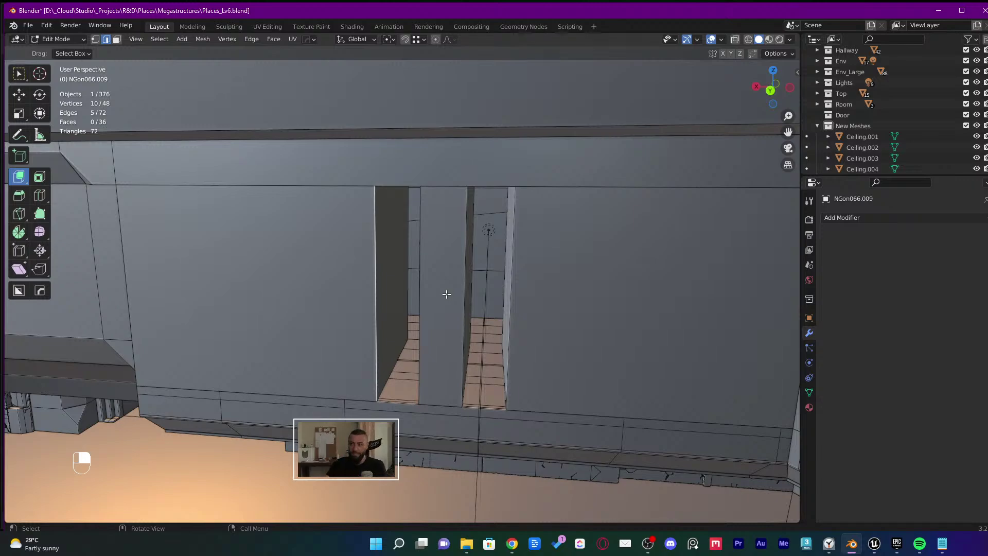
pyautogui.moveTo(377, 308); pyautogui.dragTo(342, 310, button='middle')
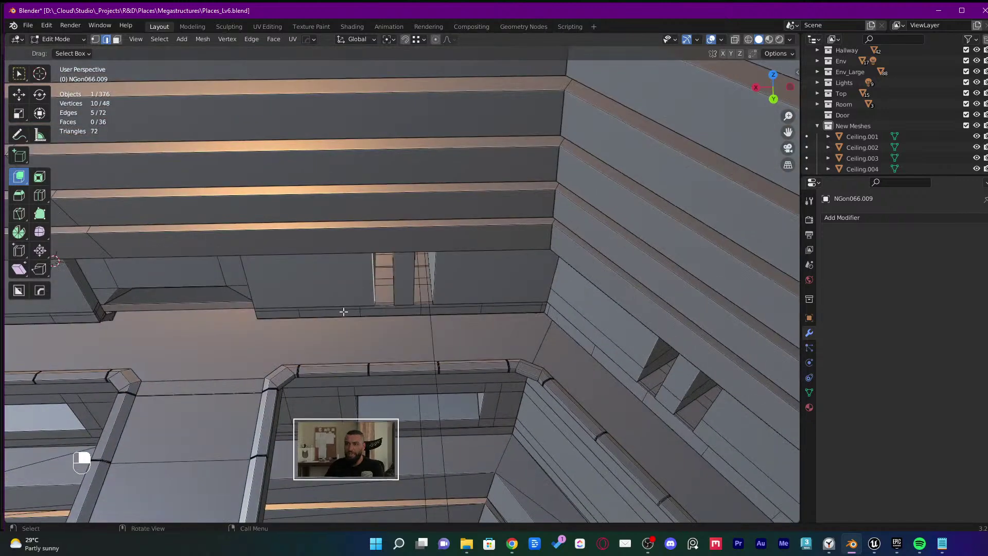
pyautogui.moveTo(487, 308); pyautogui.dragTo(492, 285, button='middle')
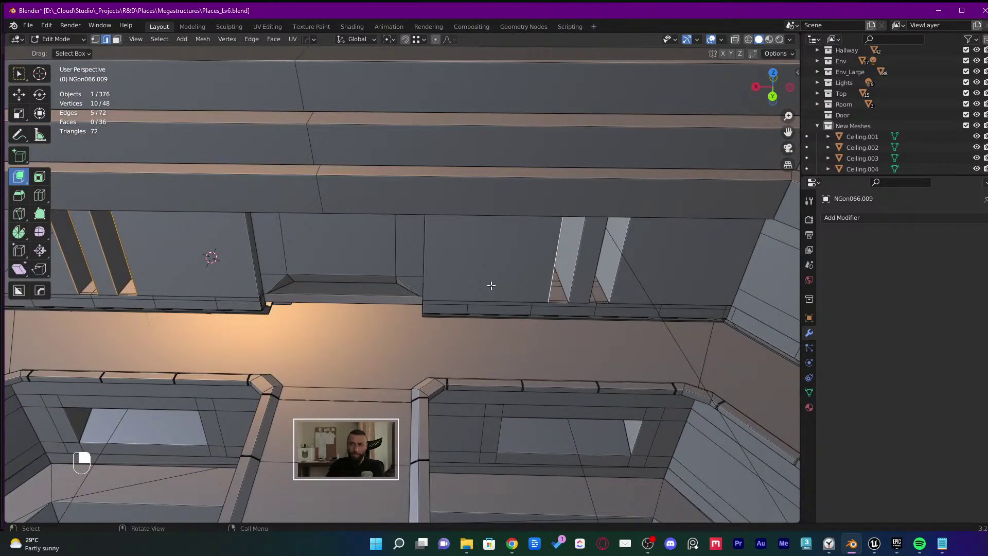
pyautogui.scroll(5, 563, 283)
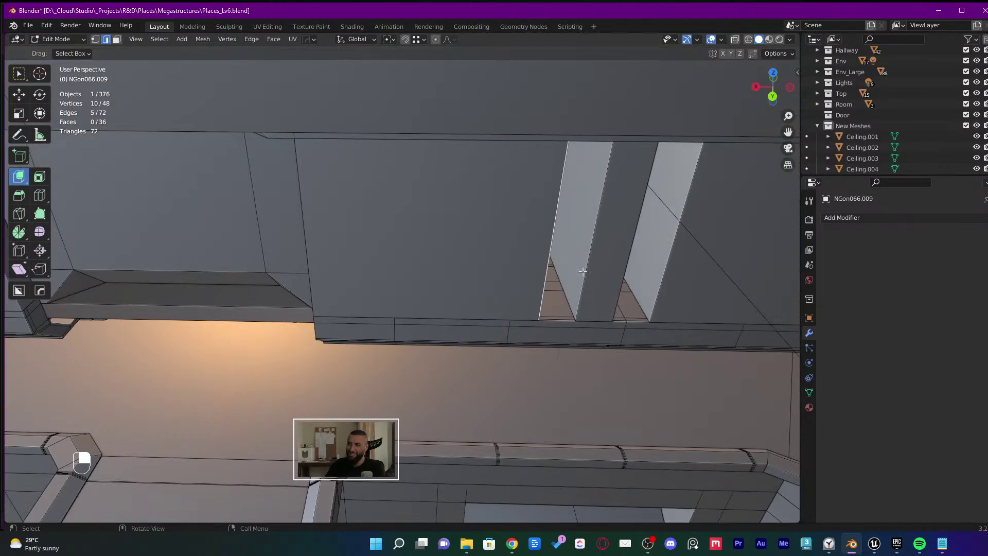
# Add three more slot edges and try a 20 cm bevel, then undo it
pyautogui.keyDown('shift'); pyautogui.click(605, 261); pyautogui.keyUp('shift')
pyautogui.keyDown('shift'); pyautogui.click(622, 255); pyautogui.keyUp('shift')
pyautogui.keyDown('shift'); pyautogui.click(673, 256); pyautogui.keyUp('shift')
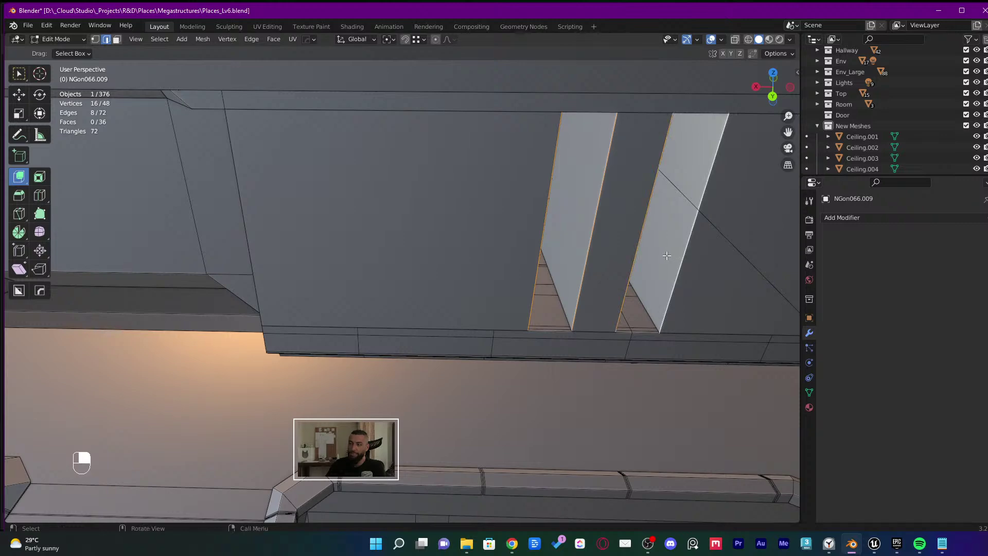
pyautogui.moveTo(673, 256); pyautogui.dragTo(521, 228, button='middle')
pyautogui.hotkey('ctrl', 'b')
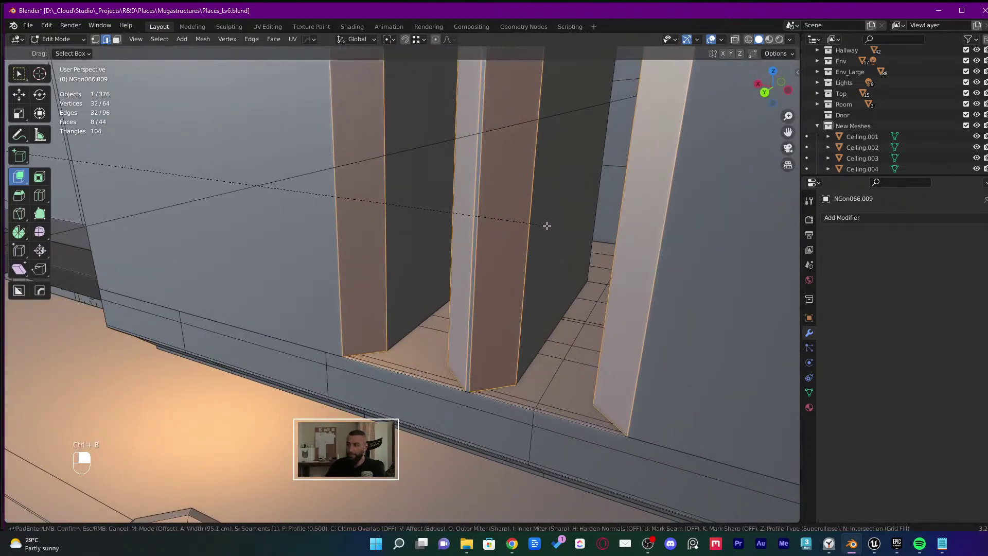
pyautogui.click(520, 234)
pyautogui.click(157, 352)
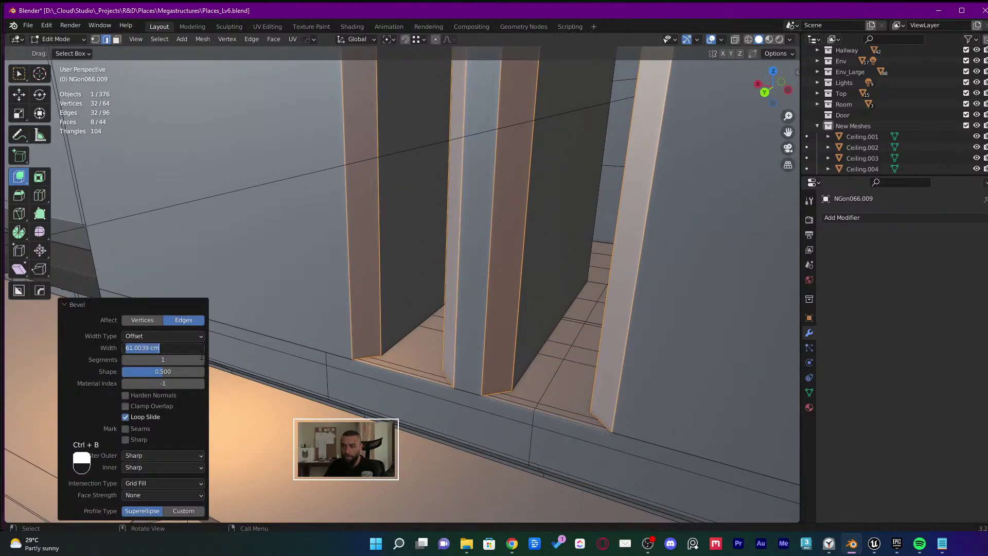
pyautogui.write('20')
pyautogui.press('Return')
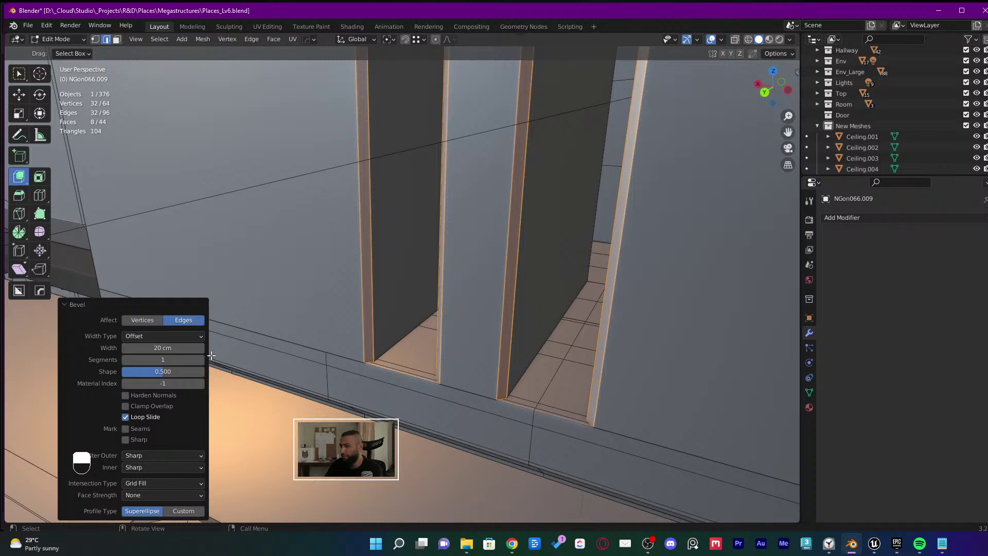
pyautogui.moveTo(211, 355); pyautogui.dragTo(243, 347, button='middle')
pyautogui.hotkey('ctrl', 'z')
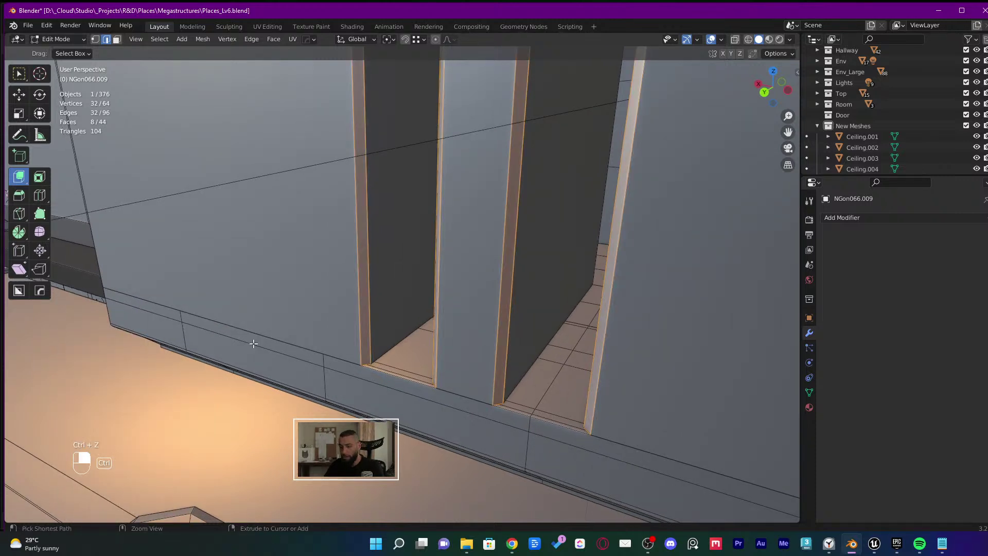
pyautogui.hotkey('ctrl', 'z')
# Bevel the slot edges again with a 30 cm width
pyautogui.hotkey('ctrl', 'b')
pyautogui.click(291, 322)
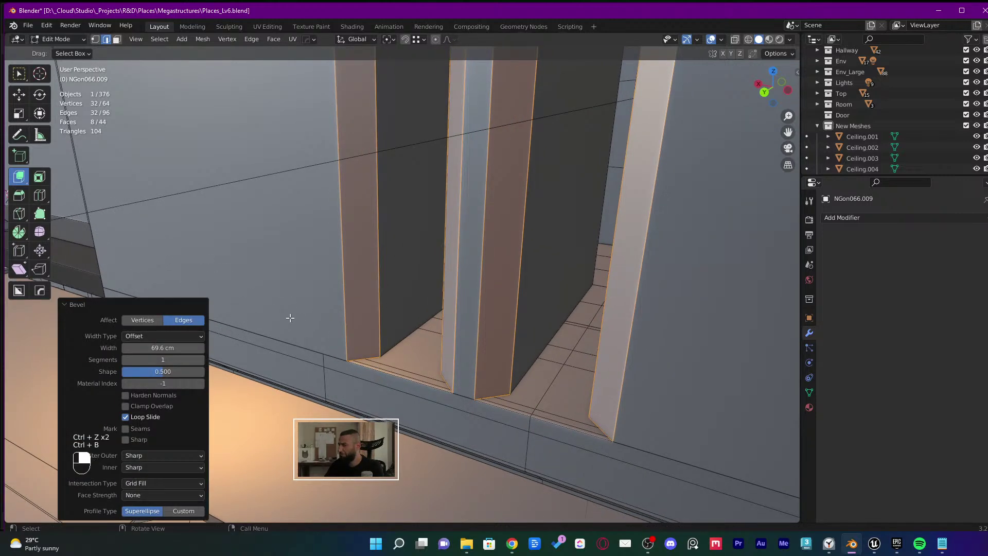
pyautogui.click(179, 347)
pyautogui.write('30')
pyautogui.press('Return')
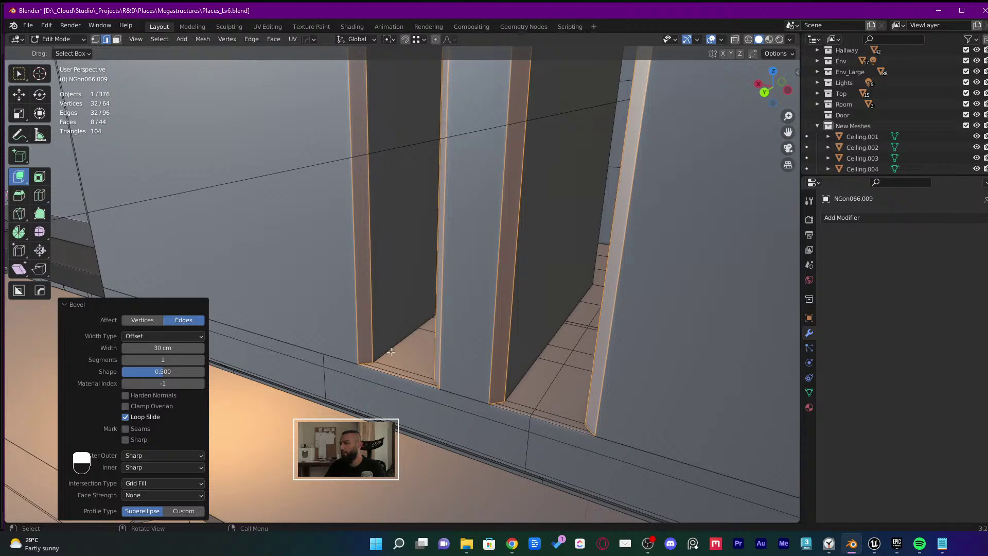
# Select the middle pillar's front, side and thin faces in face select mode
pyautogui.moveTo(391, 352); pyautogui.dragTo(510, 272, button='middle')
pyautogui.click(510, 273)
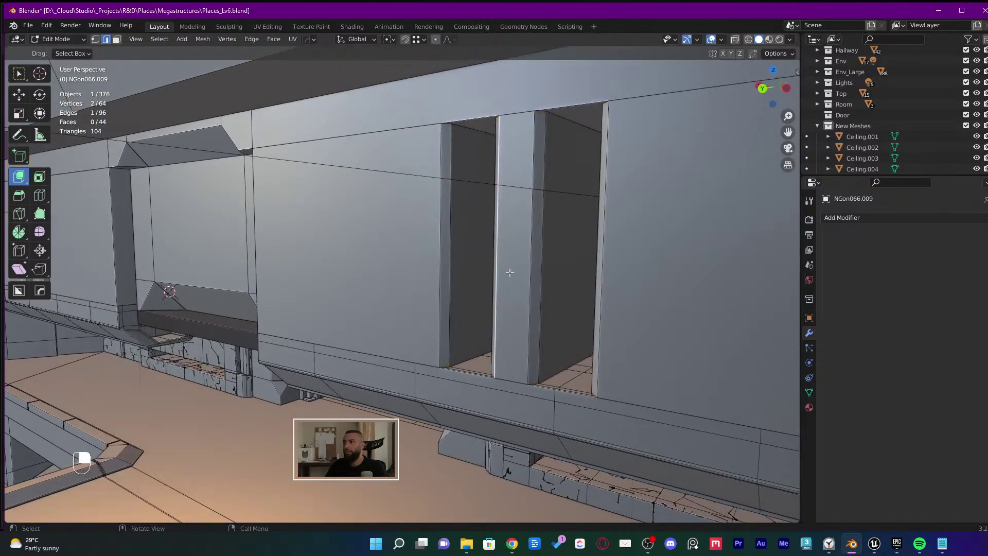
pyautogui.keyDown('shift'); pyautogui.click(529, 262); pyautogui.keyUp('shift')
pyautogui.press('3')
pyautogui.keyDown('shift'); pyautogui.moveTo(530, 306); pyautogui.dragTo(583, 296, button='middle'); pyautogui.keyUp('shift')
pyautogui.keyDown('shift'); pyautogui.click(583, 296); pyautogui.keyUp('shift')
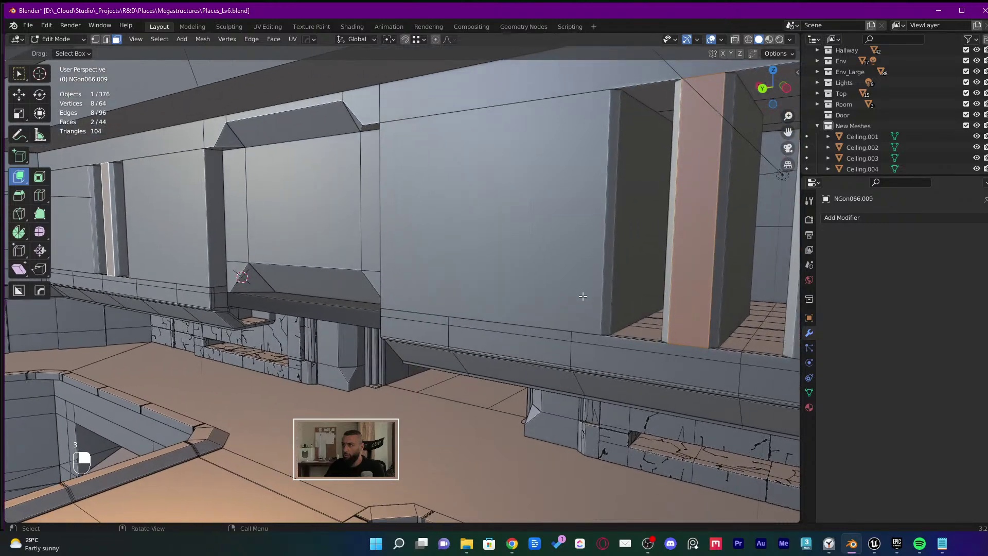
pyautogui.scroll(-1, 582, 296)
pyautogui.press('ctrl+KP_Add')
pyautogui.hotkey('ctrl', 'z')
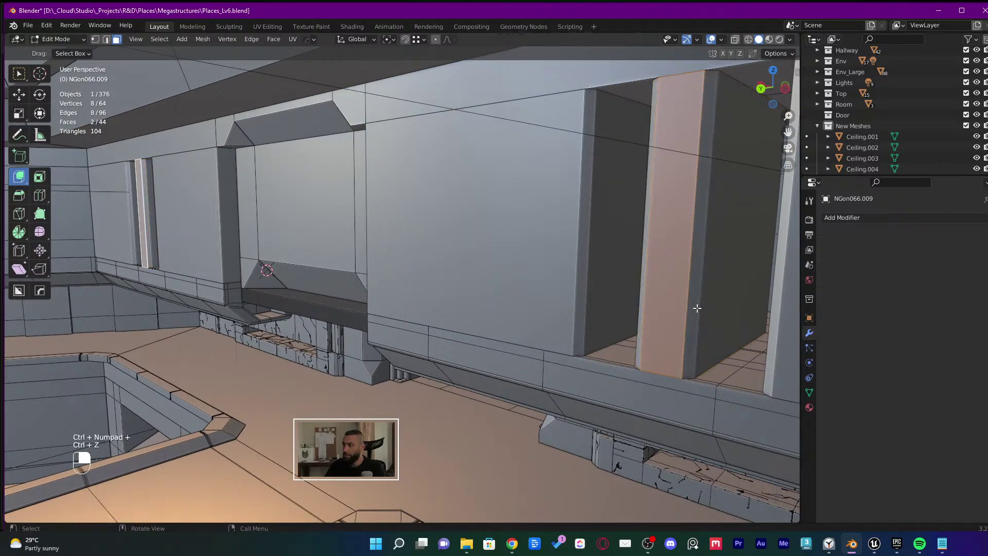
pyautogui.keyDown('shift'); pyautogui.click(697, 308); pyautogui.keyUp('shift')
pyautogui.keyDown('shift'); pyautogui.click(645, 306); pyautogui.keyUp('shift')
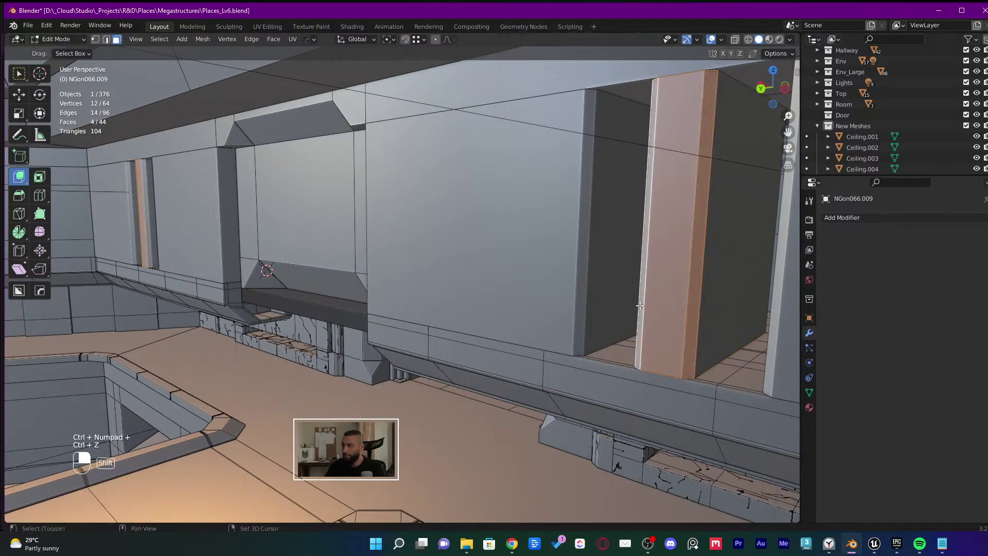
pyautogui.keyDown('shift'); pyautogui.click(147, 249); pyautogui.keyUp('shift')
pyautogui.moveTo(147, 250); pyautogui.dragTo(555, 334, button='middle')
pyautogui.keyDown('shift'); pyautogui.click(491, 328); pyautogui.keyUp('shift')
# Grab the pillar faces constrained to Y, move them 30, and go back to Object Mode
pyautogui.press('g')
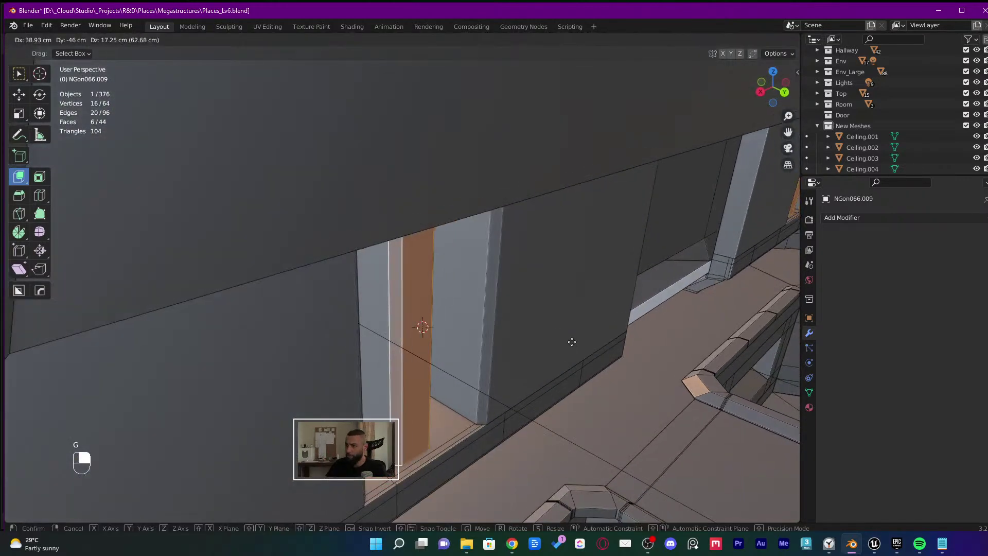
pyautogui.press('x')
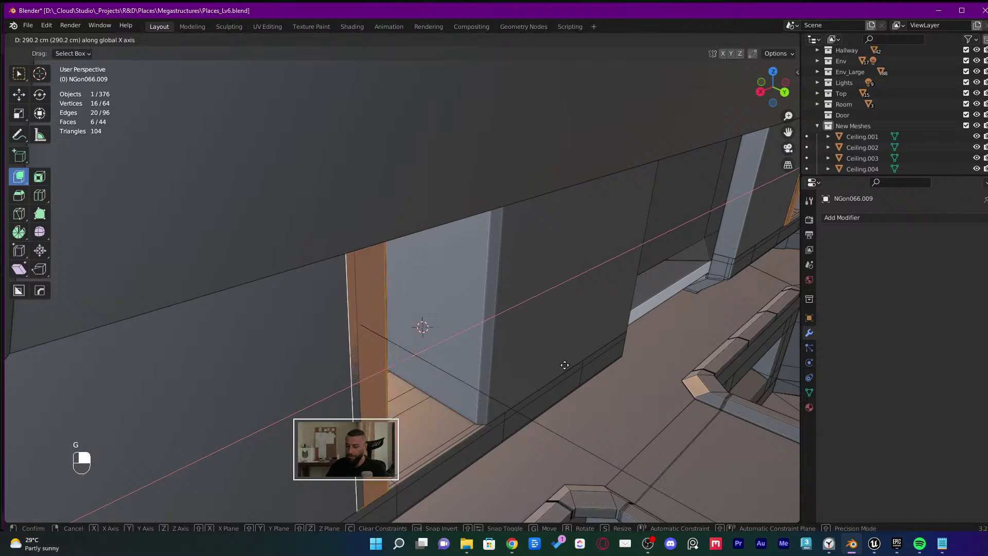
pyautogui.press('y')
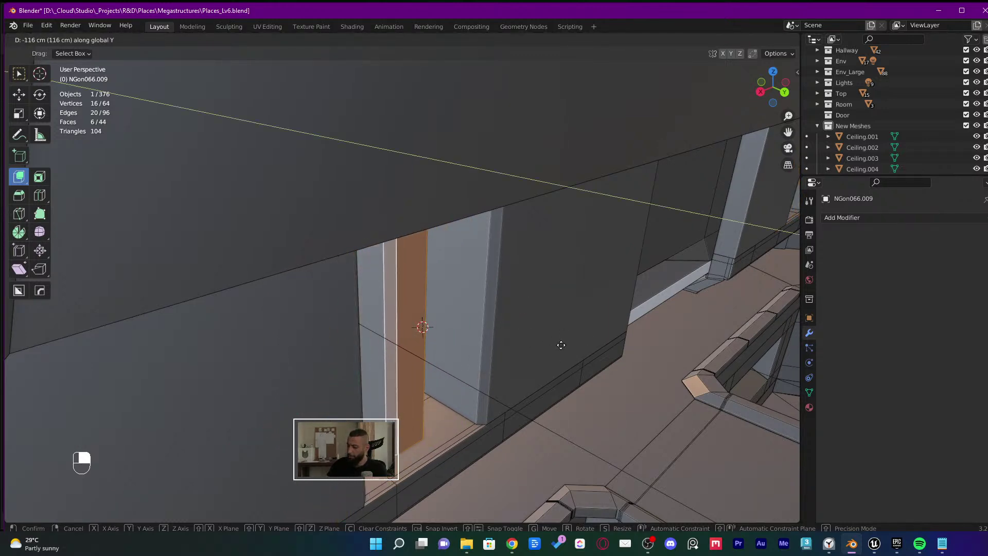
pyautogui.write('30')
pyautogui.press('Return')
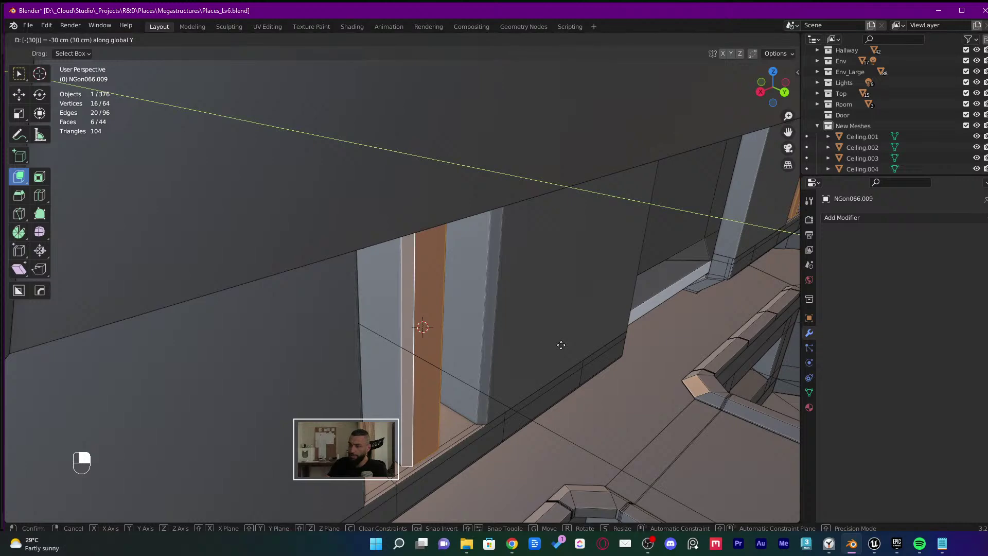
pyautogui.press('Tab')
pyautogui.scroll(4, 412, 468)
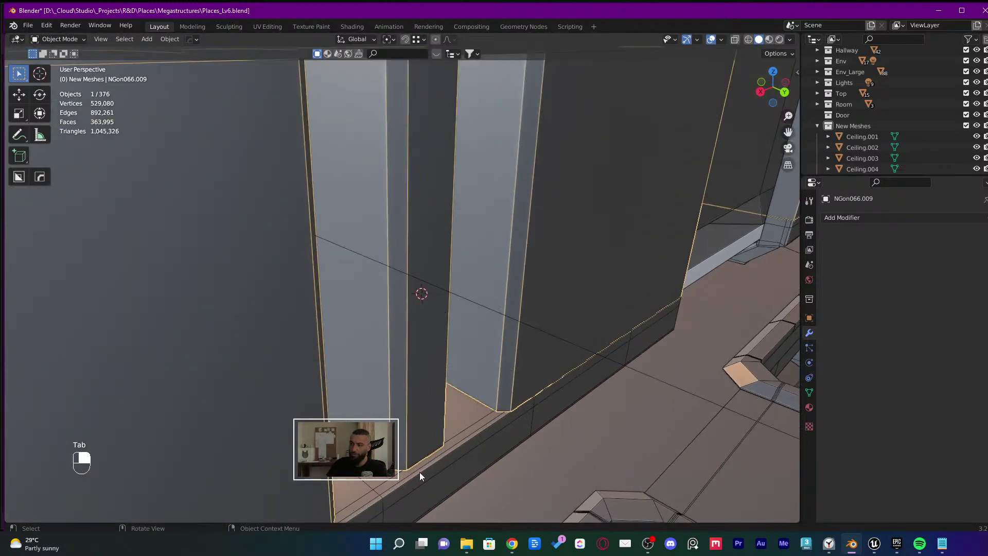
pyautogui.press('Tab')
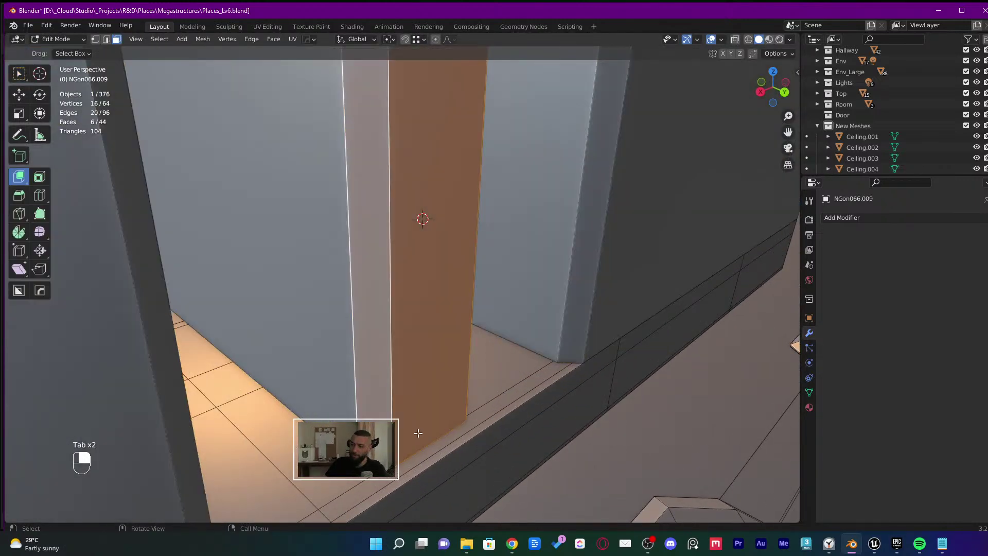
pyautogui.press('Tab')
pyautogui.scroll(-5, 439, 446)
pyautogui.moveTo(425, 427); pyautogui.dragTo(422, 352, button='middle')
pyautogui.moveTo(335, 244); pyautogui.dragTo(486, 263, button='middle')
# Select ledge piece NGon015.001 and its neighbour, framing them to inspect
pyautogui.click(591, 252)
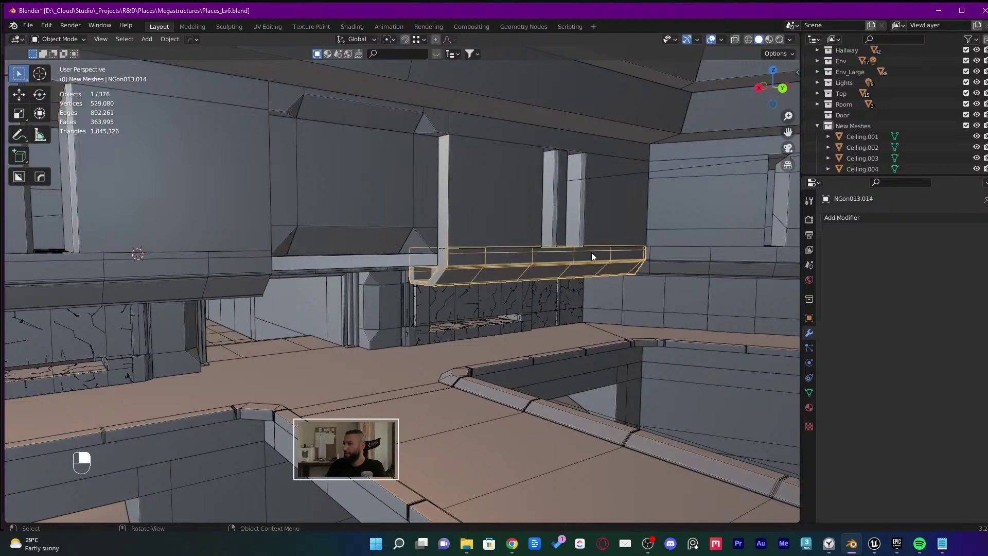
pyautogui.moveTo(581, 145); pyautogui.dragTo(536, 200, button='middle')
pyautogui.click(648, 202)
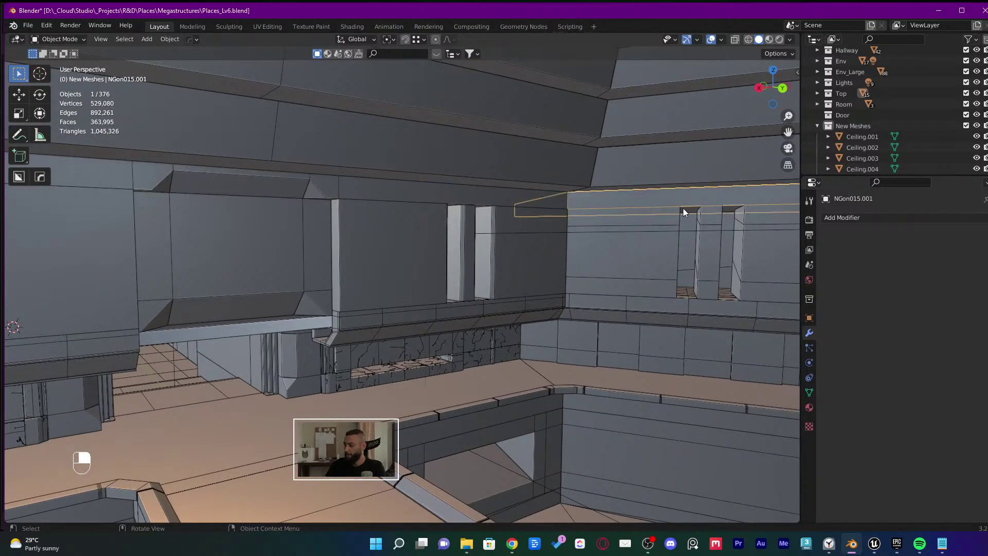
pyautogui.press('KP_Divide')
pyautogui.press('KP_Divide')
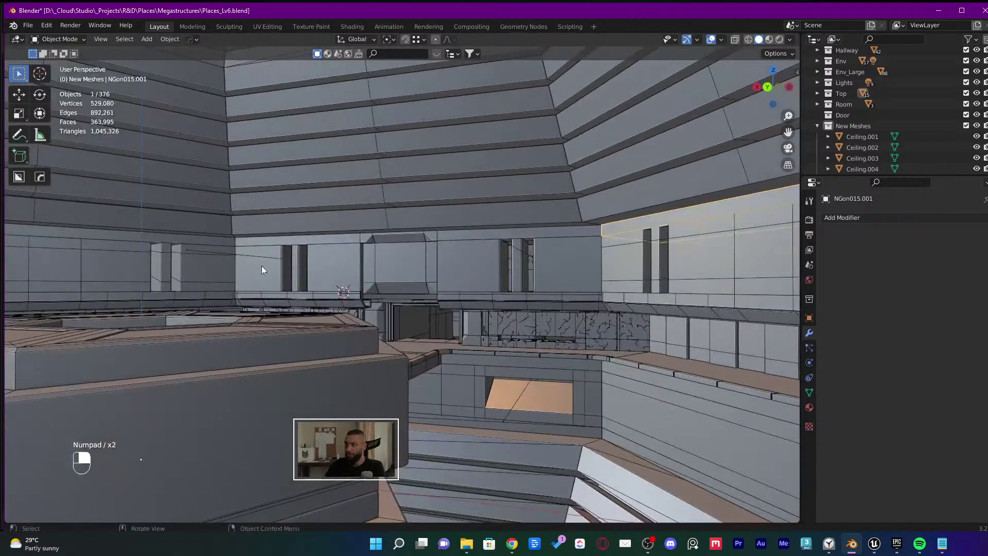
pyautogui.keyDown('shift'); pyautogui.click(157, 240); pyautogui.keyUp('shift')
pyautogui.press('KP_Decimal')
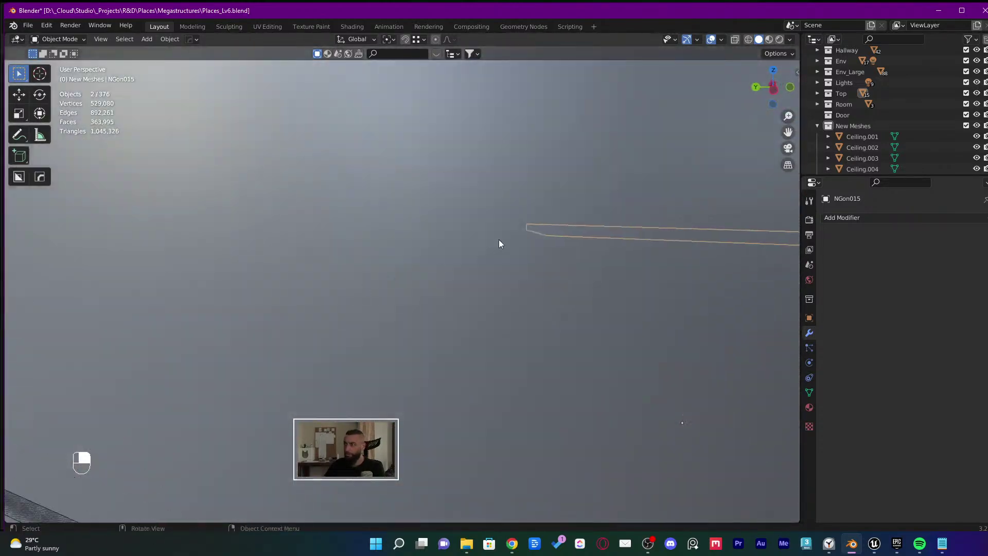
pyautogui.moveTo(498, 240); pyautogui.dragTo(543, 252, button='middle')
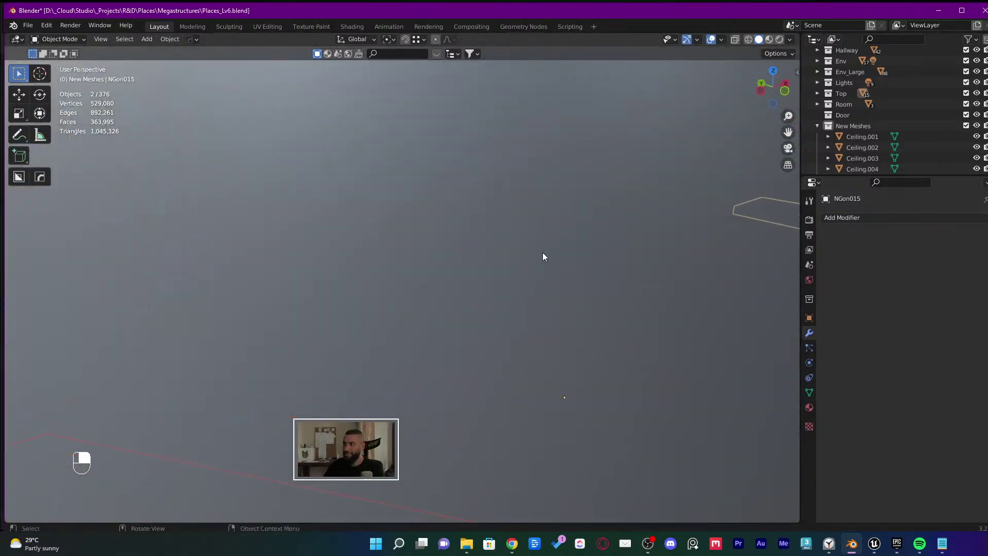
pyautogui.scroll(-5, 399, 281)
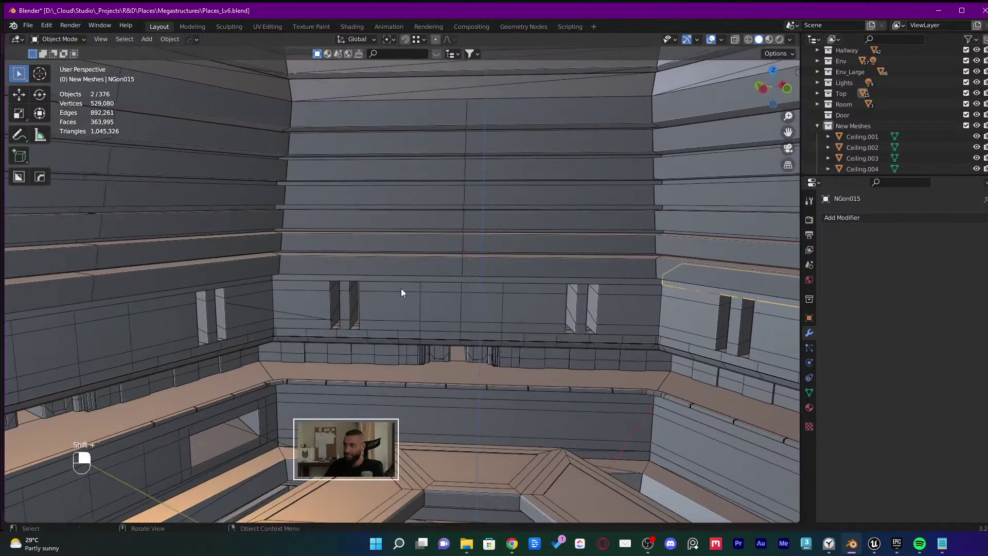
# Add the remaining ledge pieces including NGon015.003, undoing two wrong picks
pyautogui.keyDown('shift'); pyautogui.click(399, 282); pyautogui.keyUp('shift')
pyautogui.moveTo(398, 281); pyautogui.dragTo(343, 282, button='middle')
pyautogui.keyDown('shift'); pyautogui.click(344, 274); pyautogui.keyUp('shift')
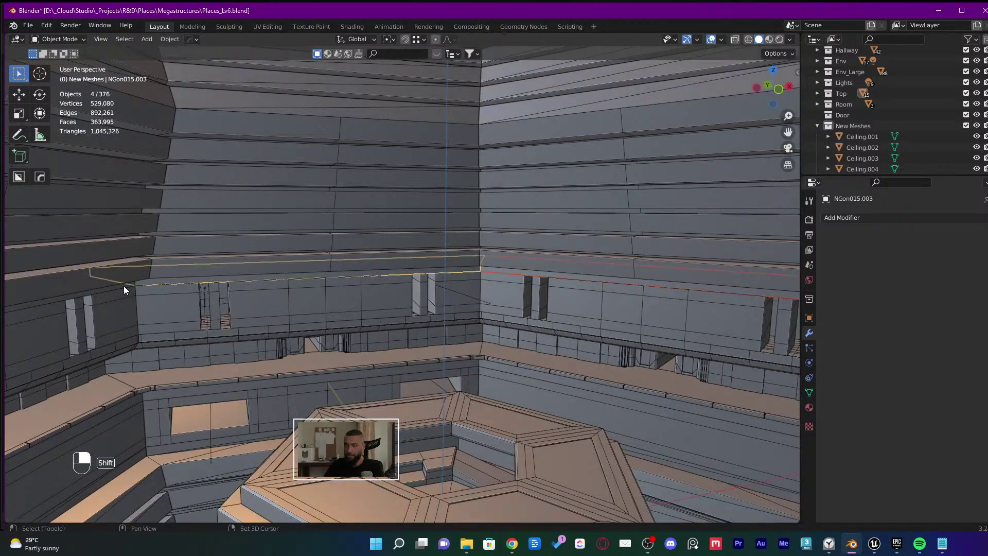
pyautogui.keyDown('shift'); pyautogui.click(144, 289); pyautogui.keyUp('shift')
pyautogui.hotkey('ctrl', 'z')
pyautogui.hotkey('ctrl', 'z')
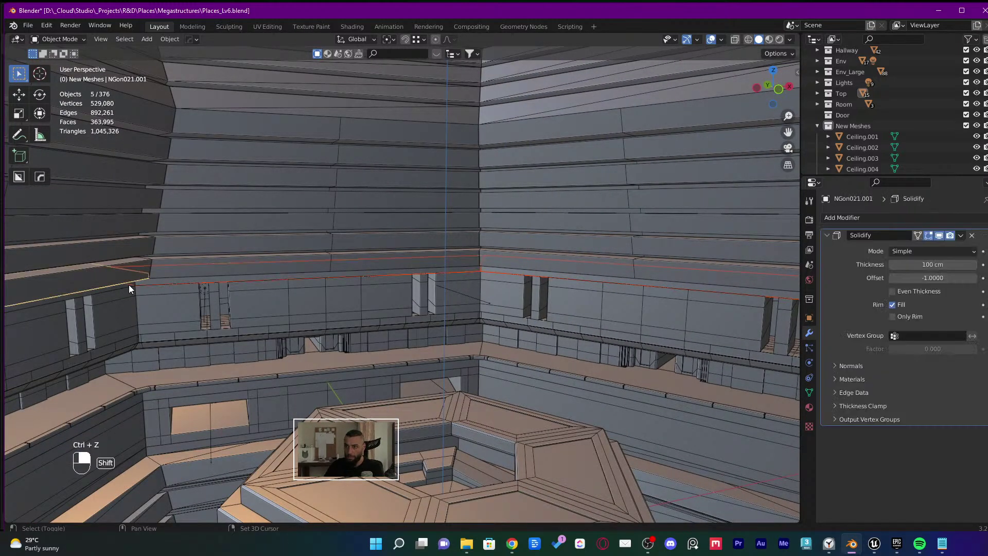
pyautogui.scroll(6, 128, 285)
pyautogui.keyDown('shift'); pyautogui.click(140, 293); pyautogui.keyUp('shift')
pyautogui.keyDown('shift'); pyautogui.click(140, 294); pyautogui.keyUp('shift')
# Move the ledge pieces into New Meshes, then select and isolate that collection's objects
pyautogui.press('m')
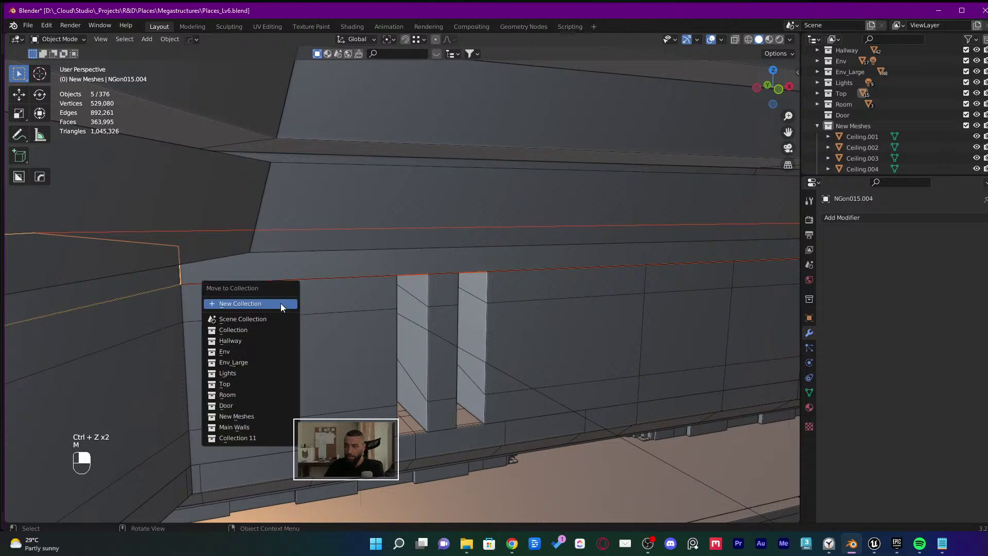
pyautogui.click(265, 415)
pyautogui.moveTo(487, 371); pyautogui.dragTo(236, 363, button='middle')
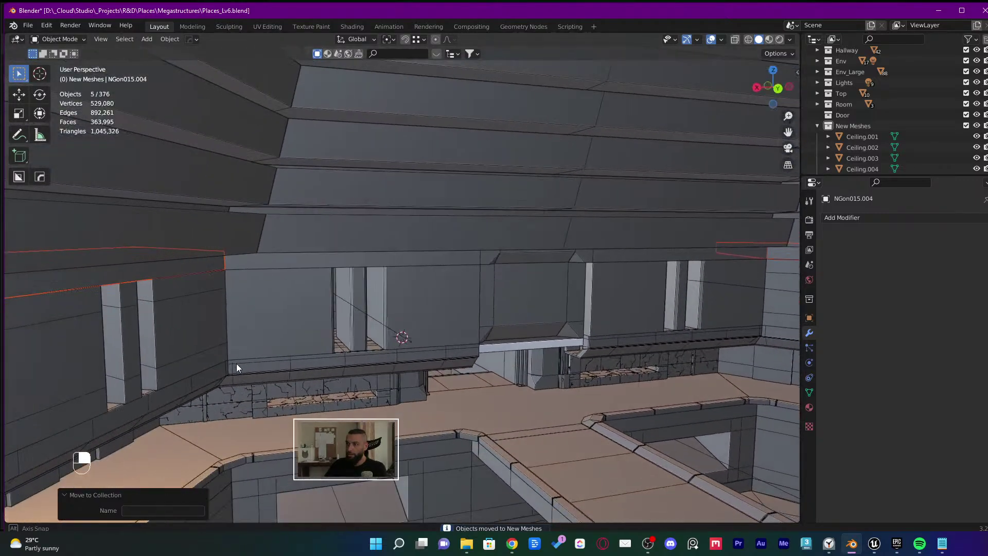
pyautogui.rightClick(847, 128)
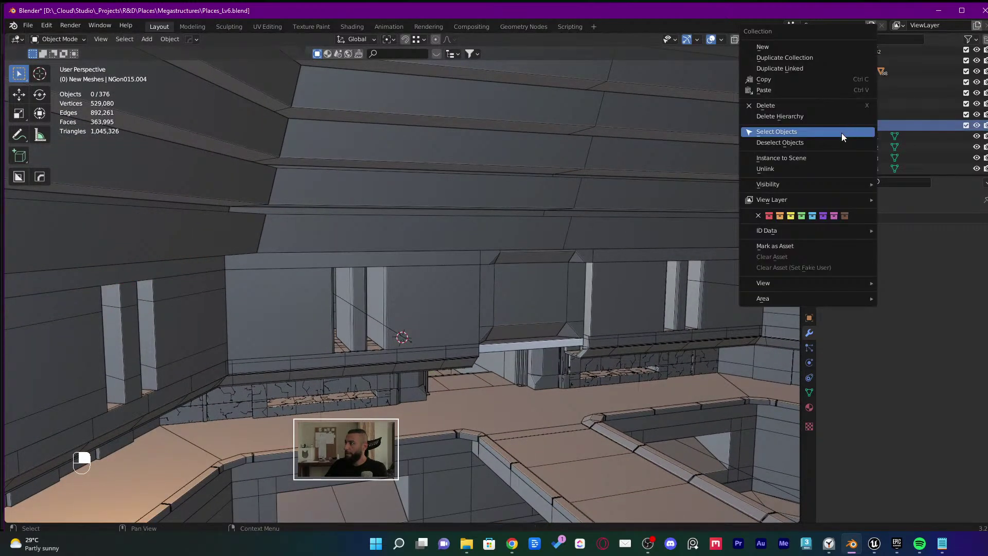
pyautogui.click(841, 132)
pyautogui.press('KP_Divide')
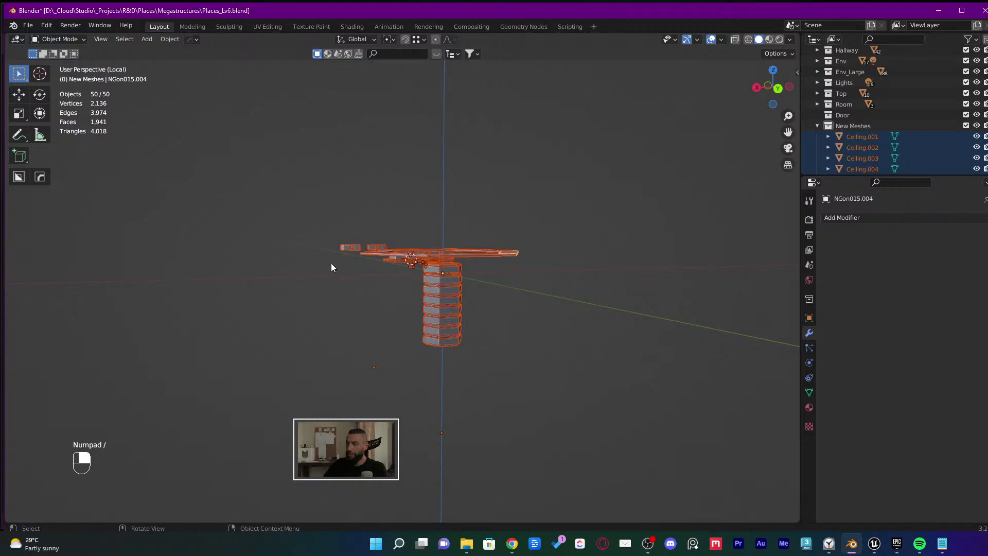
pyautogui.keyDown('ctrl'); pyautogui.moveTo(331, 264); pyautogui.dragTo(385, 231, button='middle'); pyautogui.keyUp('ctrl')
# Delete the stray top piece, save Places_Lv6.blend, and switch to Unreal
pyautogui.hotkey('ctrl', 's')
pyautogui.click(366, 102)
pyautogui.press('x')
pyautogui.click(366, 102)
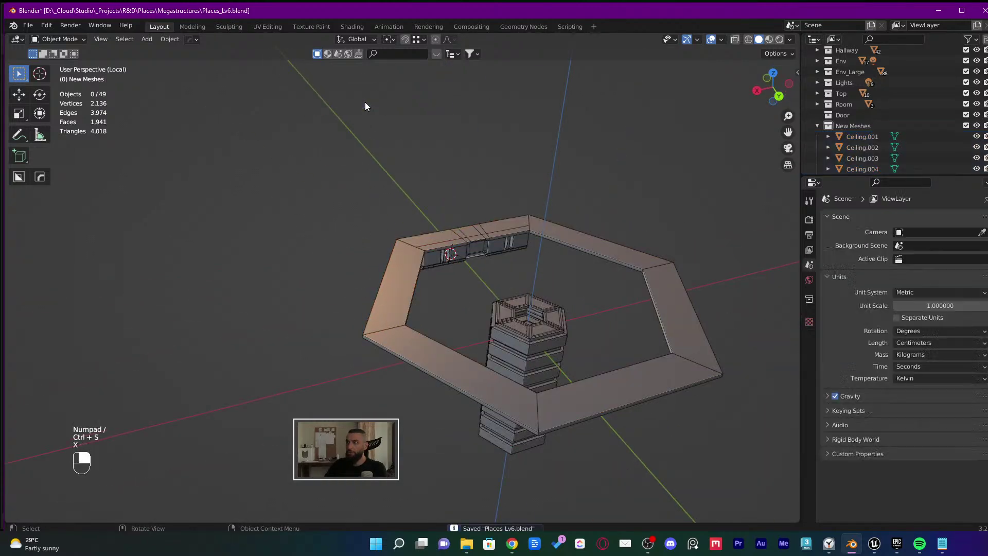
pyautogui.moveTo(366, 102); pyautogui.dragTo(412, 184, button='middle')
pyautogui.hotkey('ctrl', 's')
pyautogui.hotkey('alt', 'Tab')
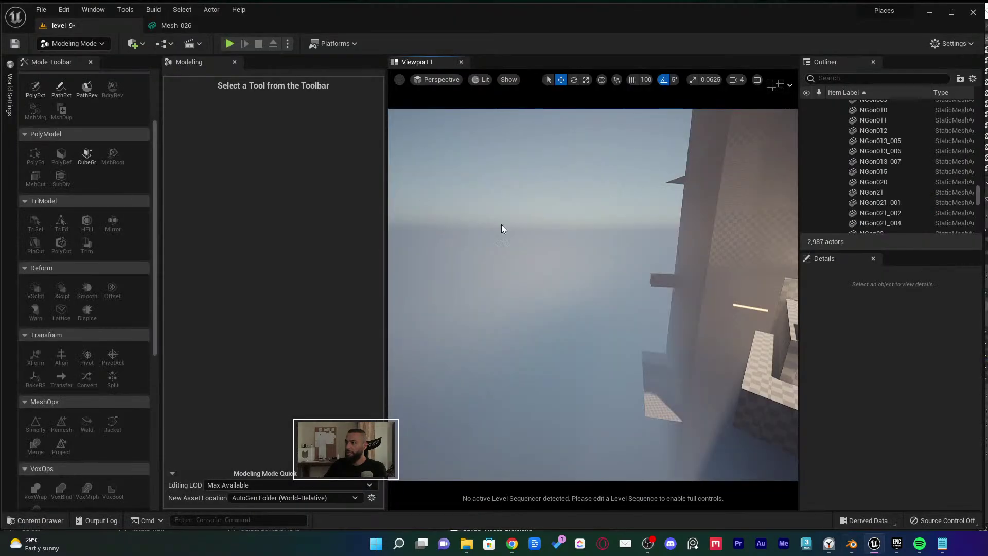
# Turn the camera toward the red-lit atrium and switch from Modeling to Select Mode
pyautogui.moveTo(559, 231)
pyautogui.mouseDown(button='right')
pyautogui.moveTo(591, 237)
pyautogui.moveTo(566, 242)
pyautogui.moveTo(571, 278)
pyautogui.moveTo(584, 283)
pyautogui.moveTo(554, 237)
pyautogui.mouseUp(button='right')
pyautogui.hotkey('shift', '1')
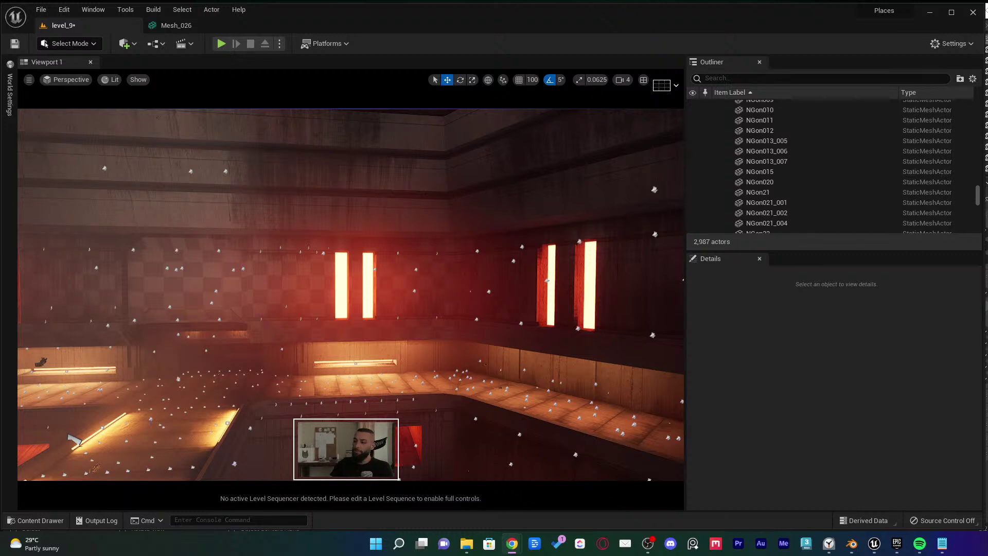
# Open the Epic launcher library and clear the Paragon search filter on the vault
pyautogui.click(895, 544)
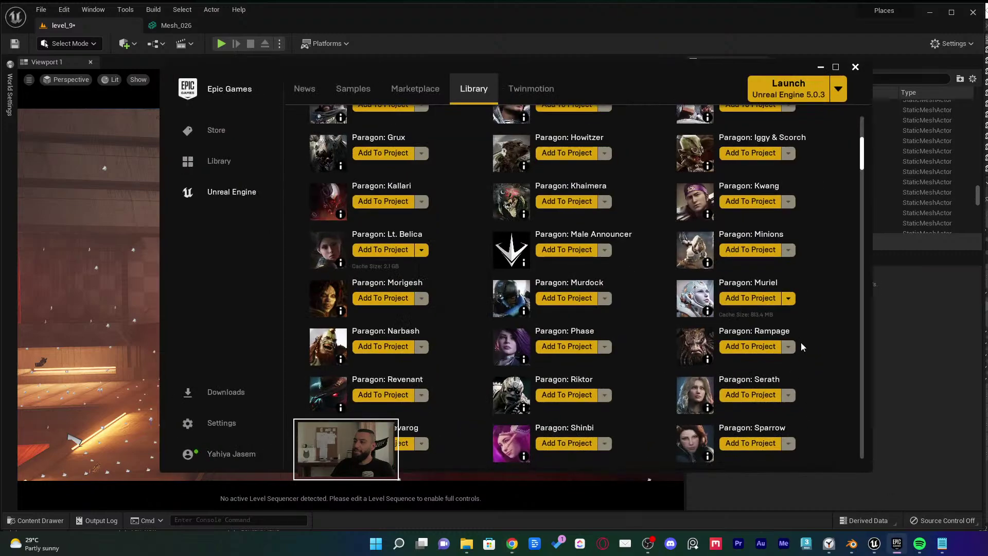
pyautogui.scroll(3, 805, 199)
pyautogui.scroll(4, 823, 252)
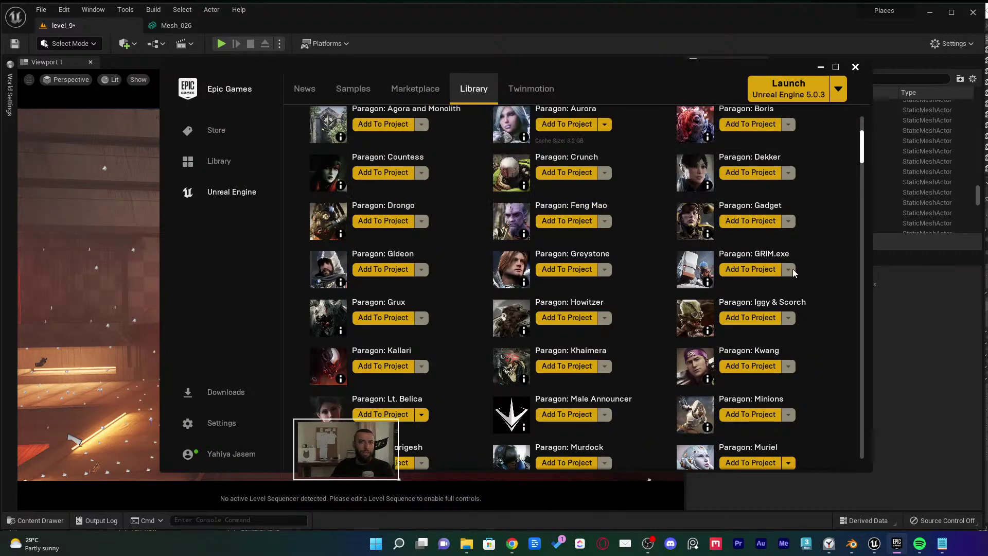
pyautogui.scroll(-10, 866, 172)
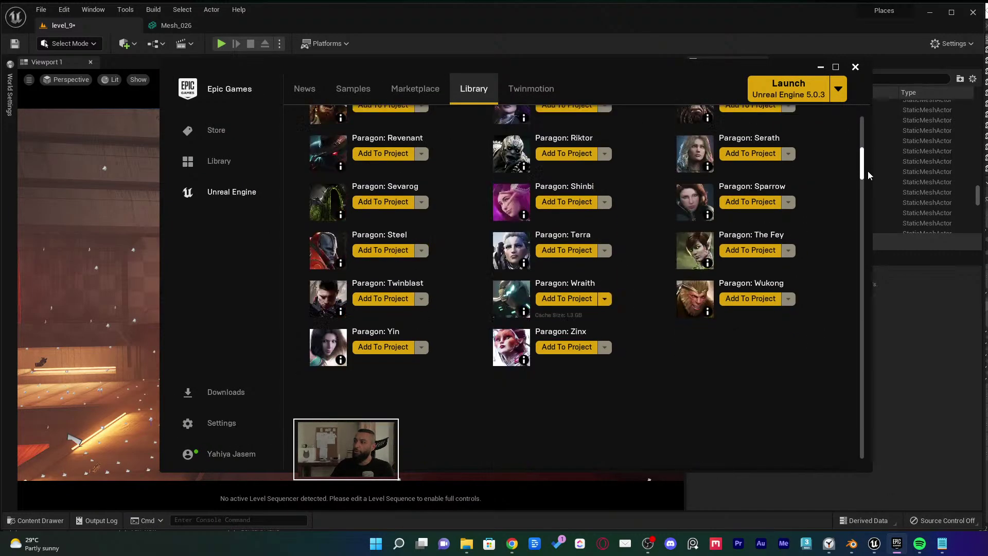
pyautogui.scroll(15, 867, 176)
pyautogui.scroll(-2, 689, 299)
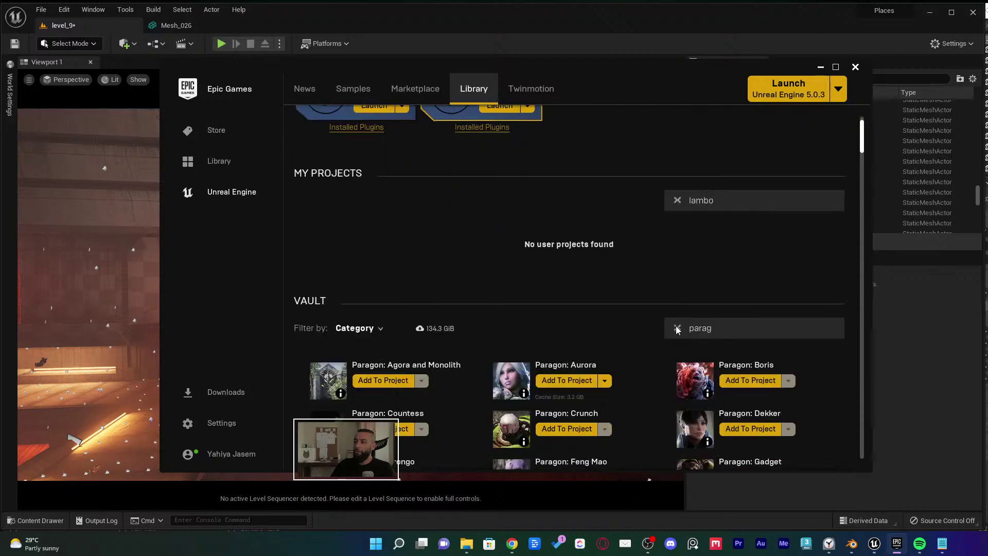
pyautogui.click(674, 326)
# Scroll through the full owned vault assets, then return to the Unreal editor
pyautogui.scroll(-8, 825, 217)
pyautogui.scroll(-15, 822, 224)
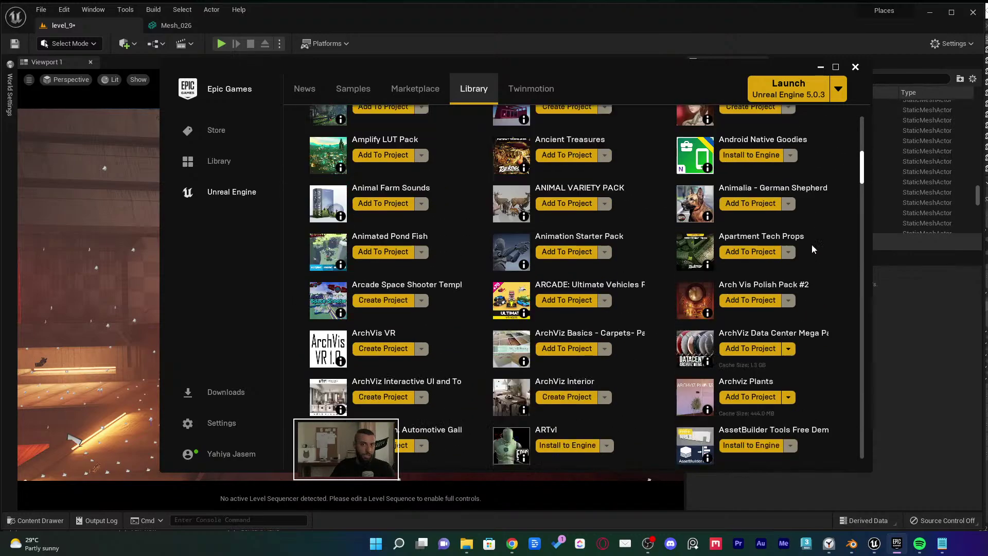
pyautogui.scroll(-13, 816, 246)
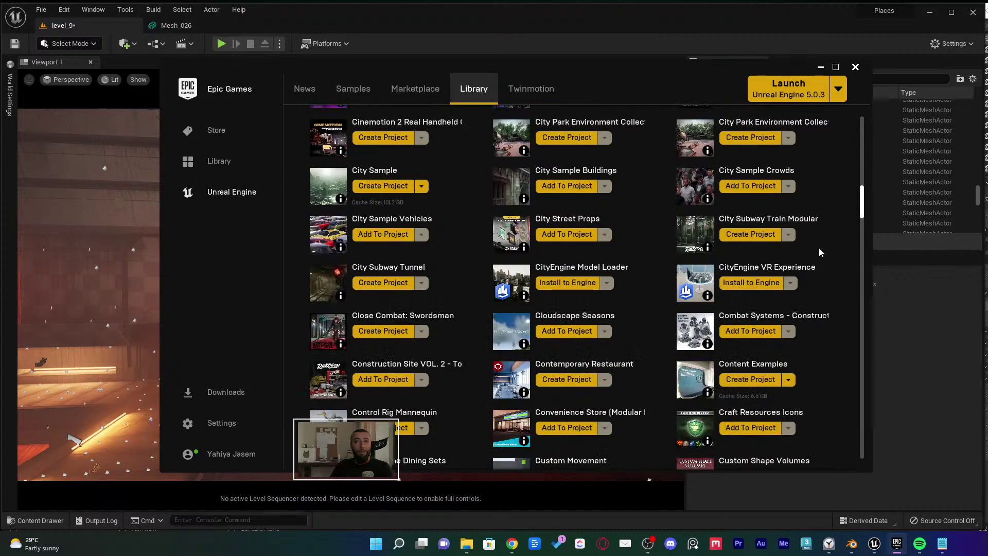
pyautogui.scroll(-4, 808, 248)
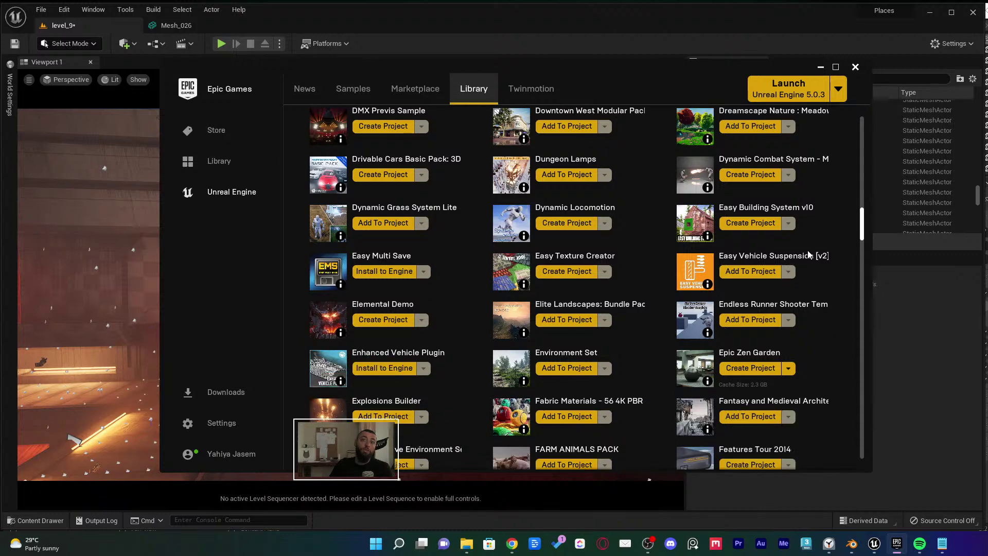
pyautogui.scroll(-8, 799, 249)
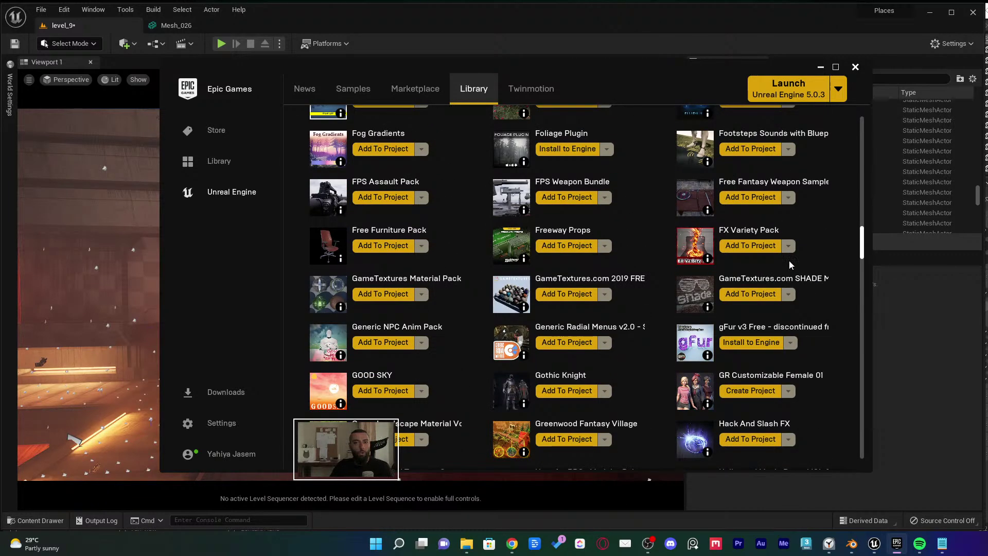
pyautogui.scroll(-1, 782, 278)
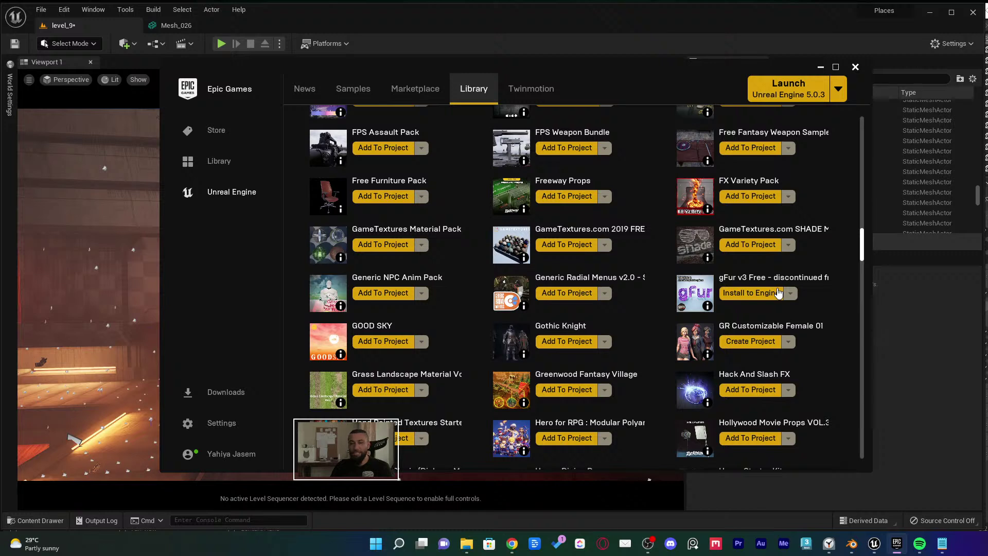
pyautogui.scroll(-2, 718, 315)
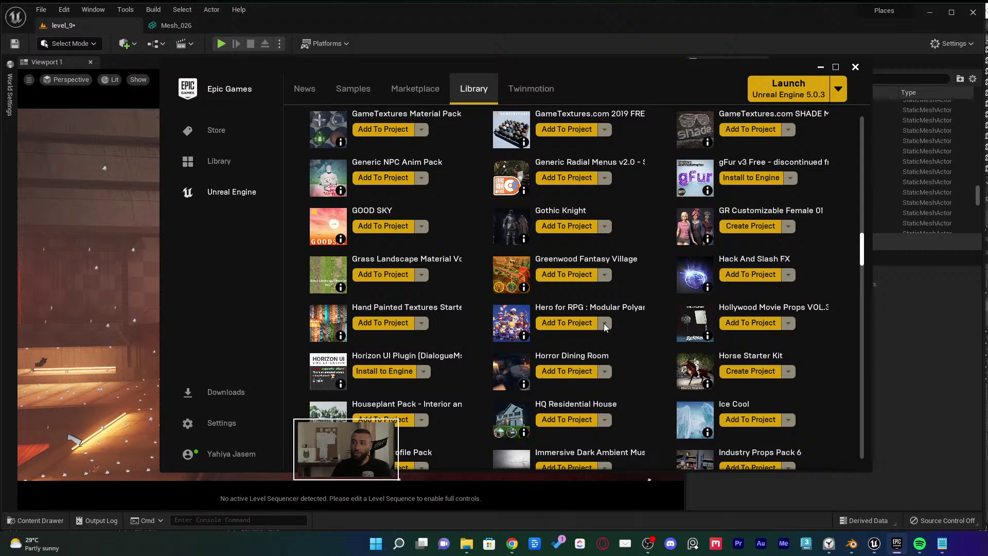
pyautogui.scroll(-3, 653, 327)
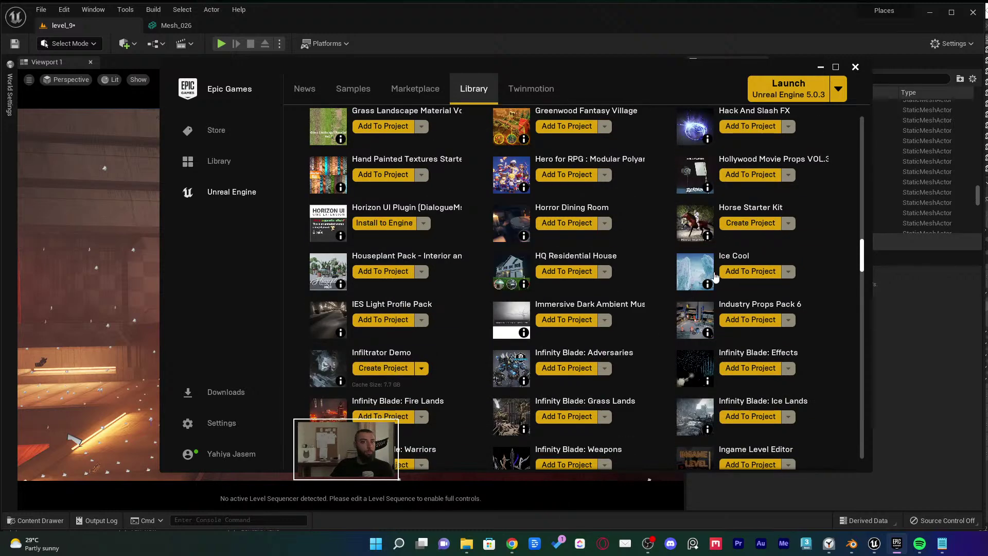
pyautogui.scroll(-2, 715, 276)
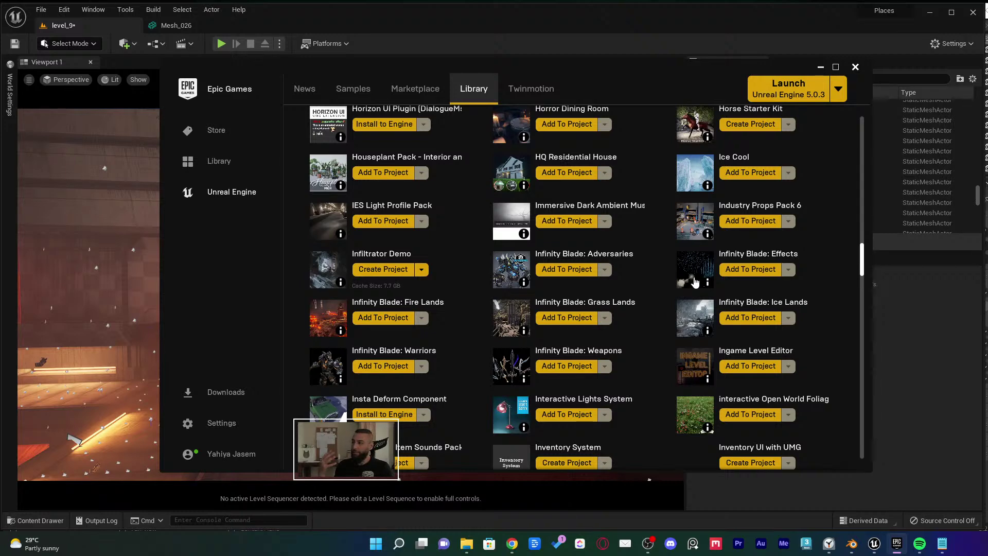
pyautogui.scroll(-1, 579, 271)
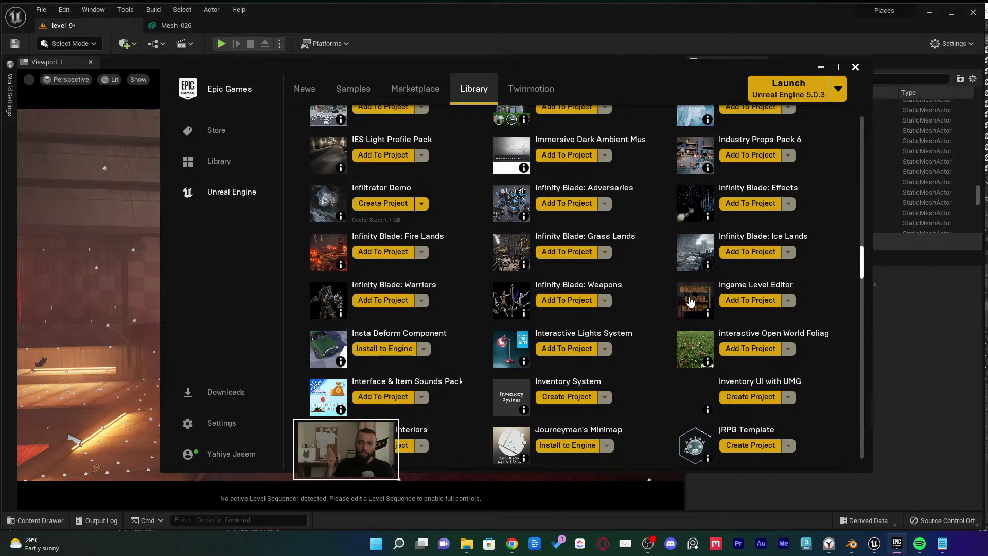
pyautogui.click(669, 15)
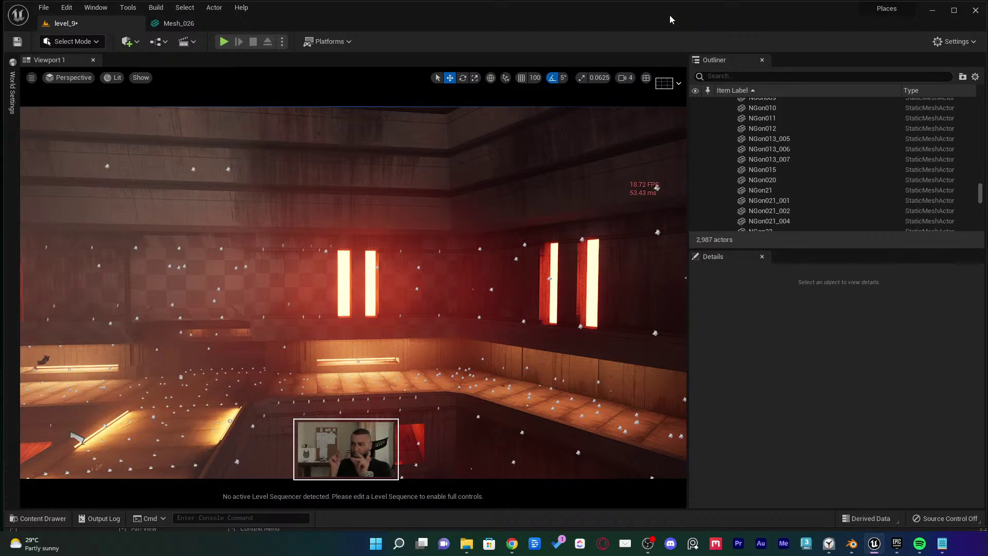
# Fly to a new view of the atrium and save level_9.umap
pyautogui.moveTo(512, 203); pyautogui.dragTo(503, 238, button='right')
pyautogui.hotkey('ctrl', 's')
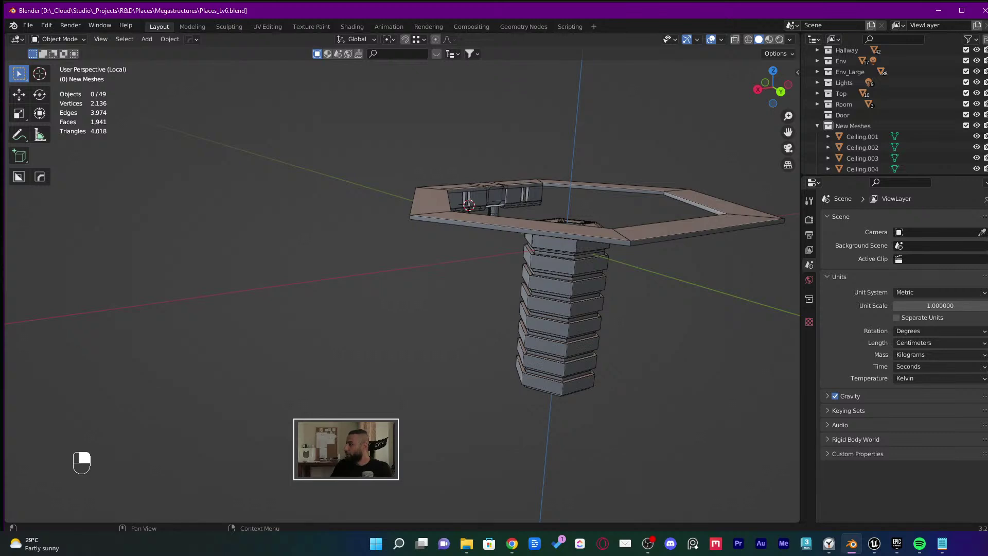
# Leave Blender and bring up the Unreal level_9 editor showing the lit hall at 2,987 actors
pyautogui.hotkey('alt', 'Tab')
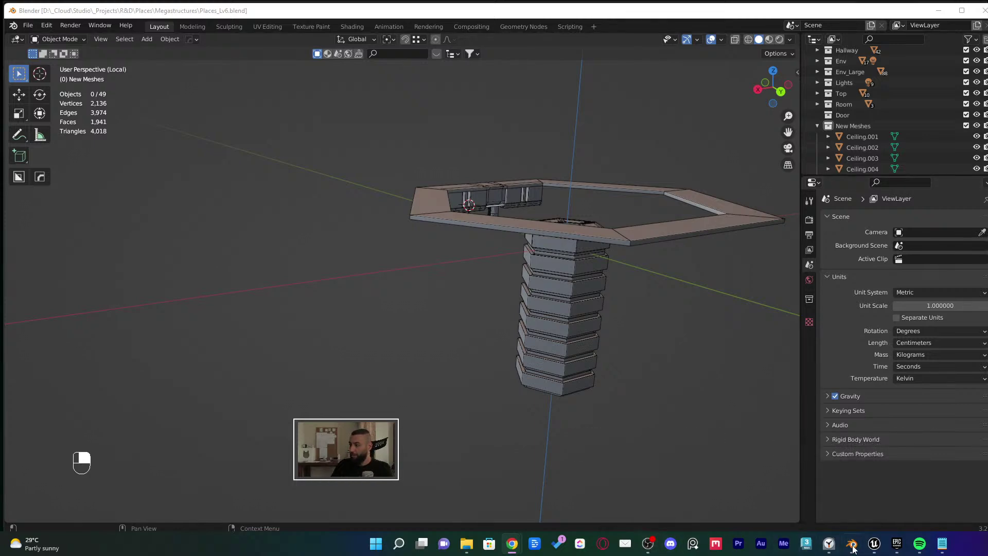
pyautogui.click(874, 542)
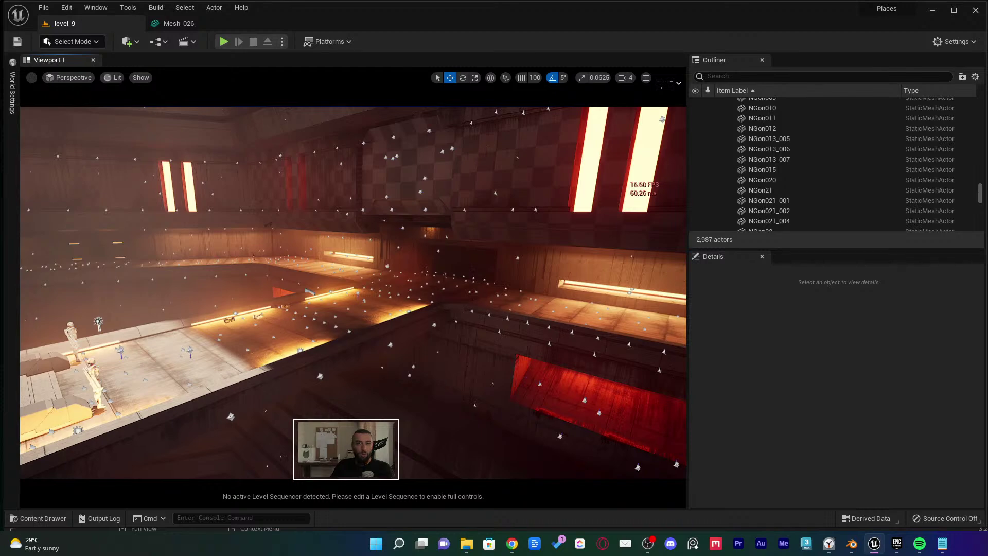
# Turn the Unreal view to see more of the room and stairs, then return to Blender's Places_Lv6.blend
pyautogui.moveTo(434, 368); pyautogui.dragTo(368, 363, button='right')
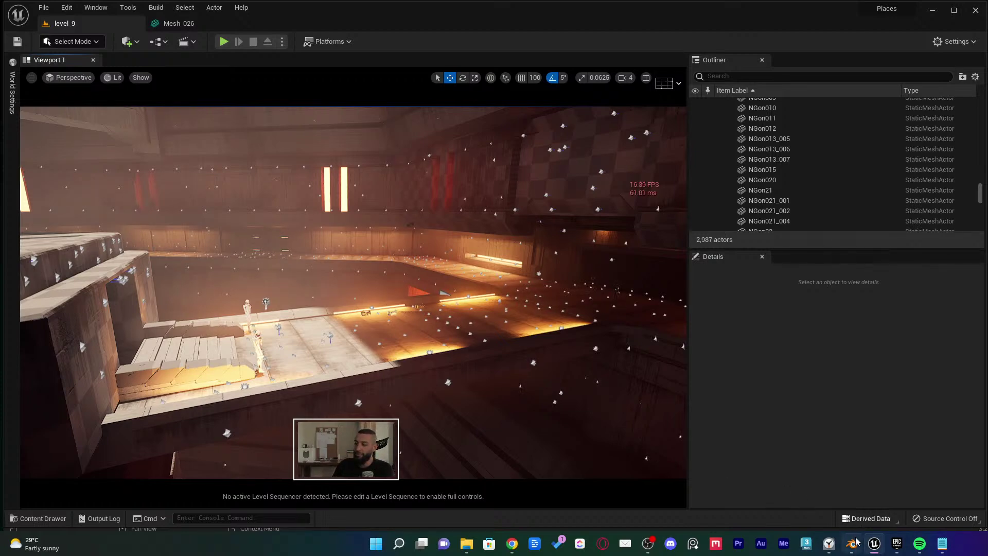
pyautogui.click(854, 541)
pyautogui.click(30, 27)
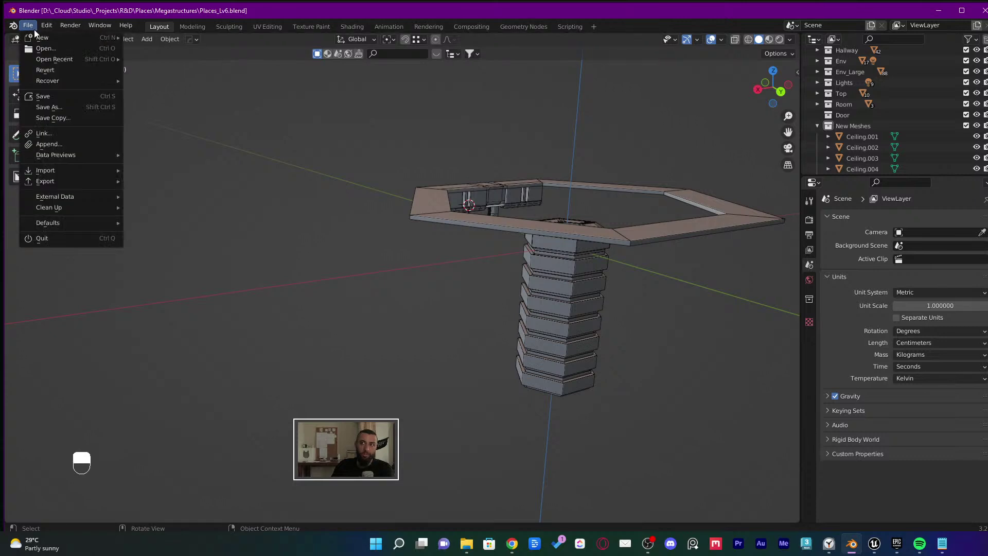
pyautogui.moveTo(69, 184)
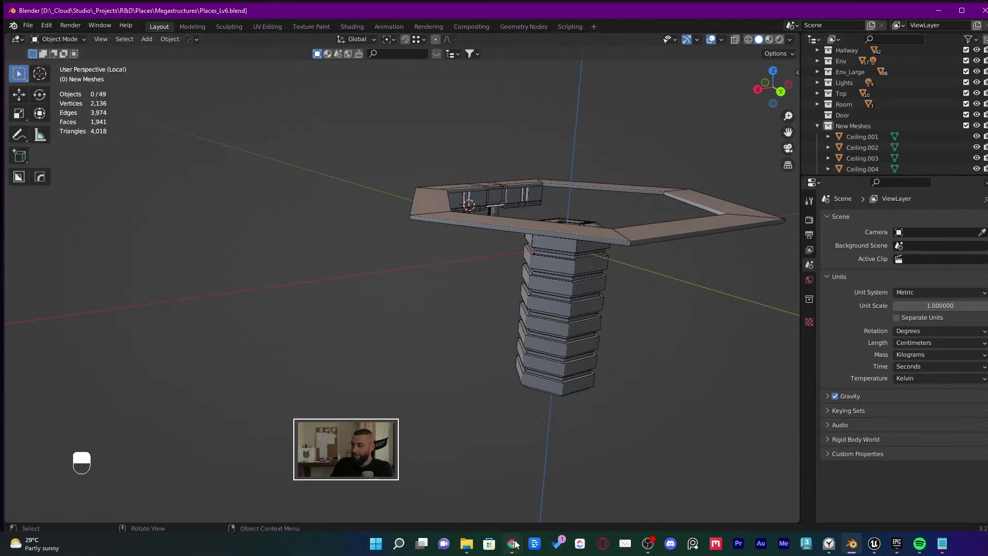
pyautogui.moveTo(512, 543)
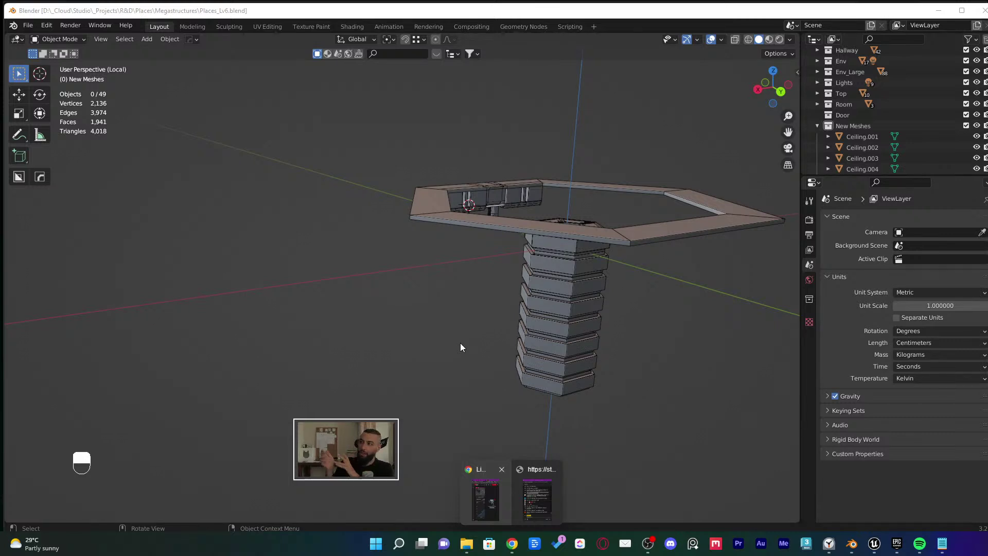
pyautogui.click(465, 299)
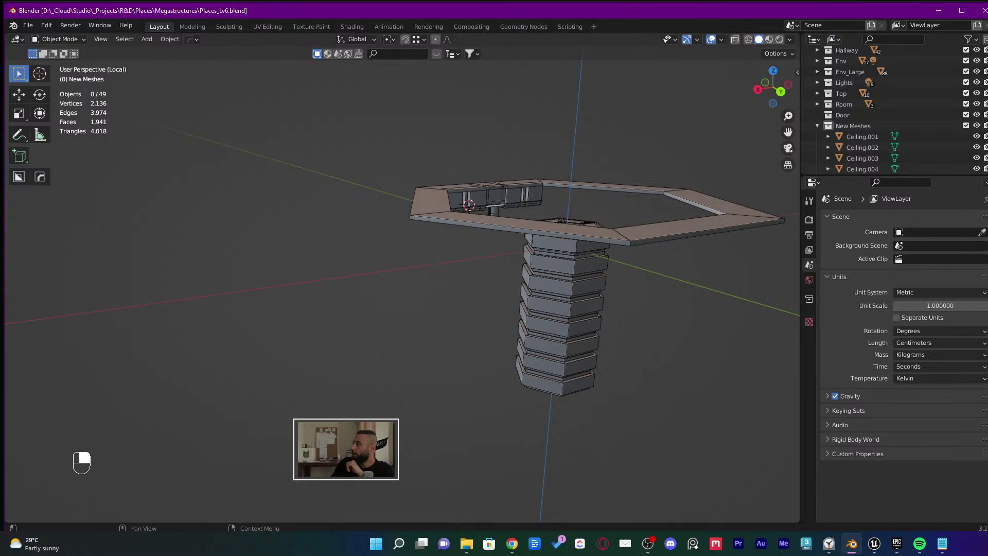
pyautogui.hotkey('alt', 'Tab')
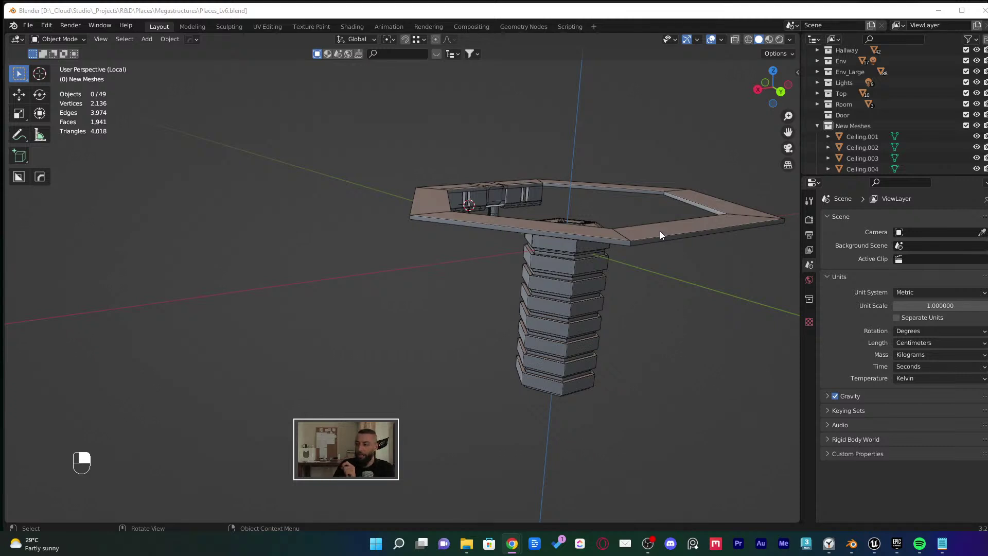
# Launch Notepad by searching 'note' from the Start menu
pyautogui.press('super')
pyautogui.write('note')
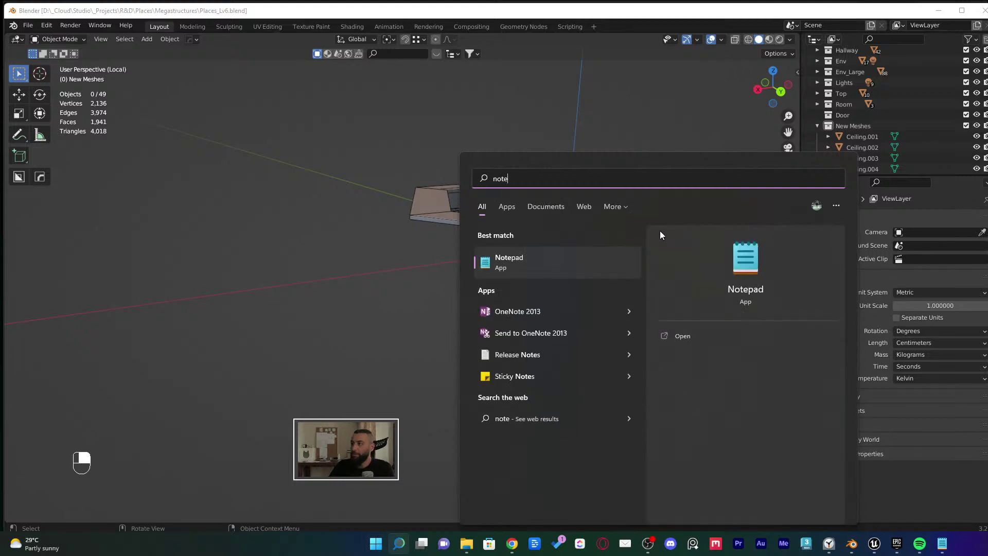
pyautogui.press('Return')
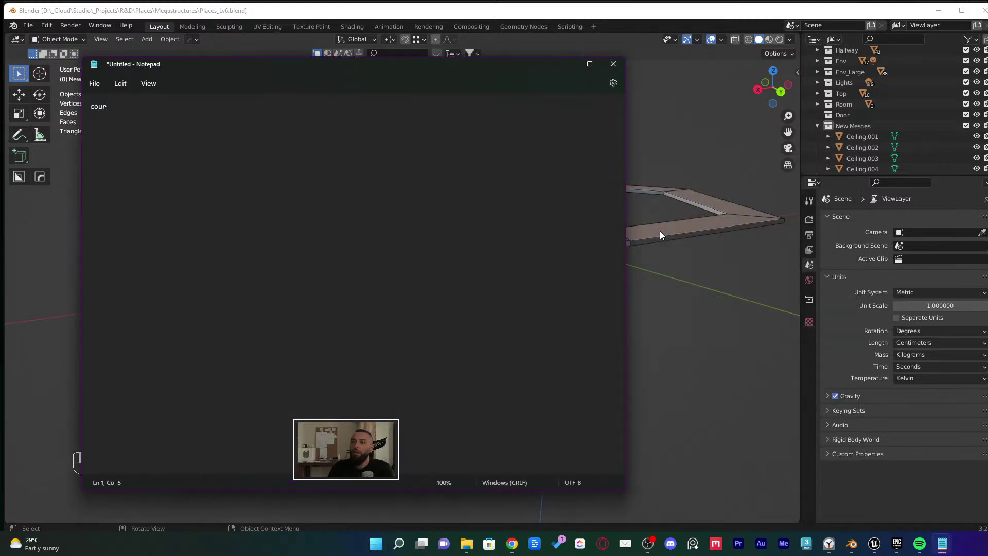
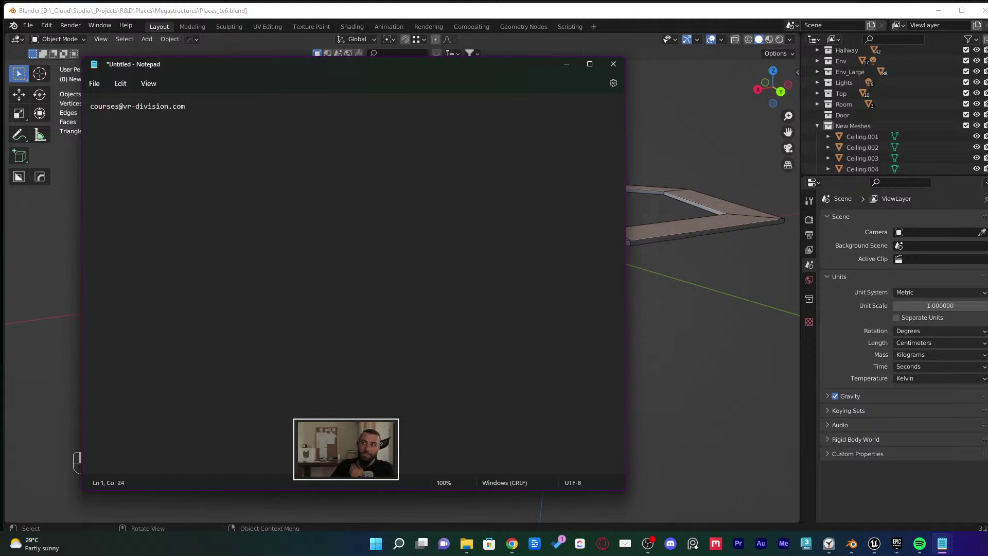
# Type the contact e-mail address into the untitled note, then close it to get the save prompt
pyautogui.hotkey('ctrl', 'shift', 'Left')
pyautogui.hotkey('ctrl', 'shift', 'Left')
pyautogui.hotkey('ctrl', 'shift', 'Left')
pyautogui.click(115, 127)
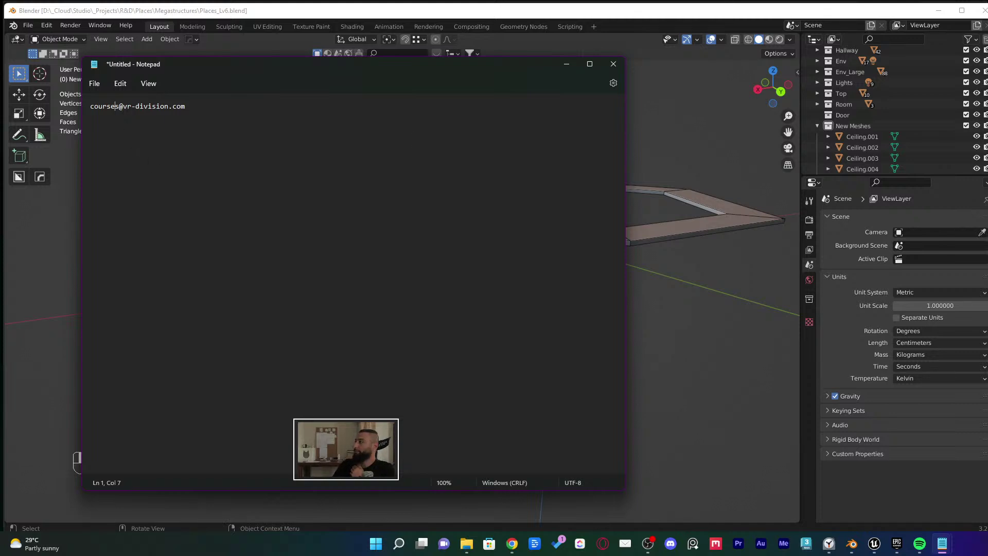
pyautogui.click(613, 64)
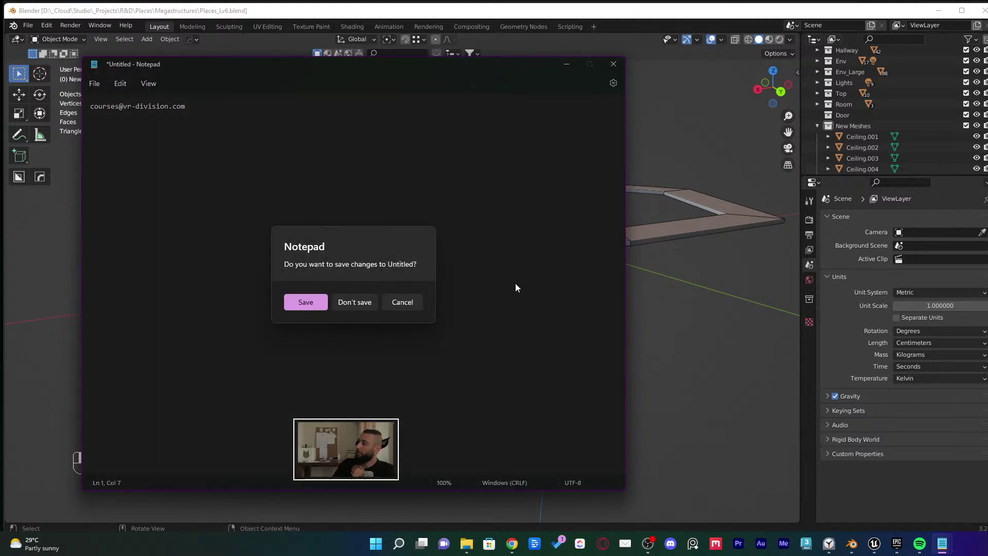
# Choose Don't save so Blender's Metric, Centimeters unit settings are in front again
pyautogui.click(356, 302)
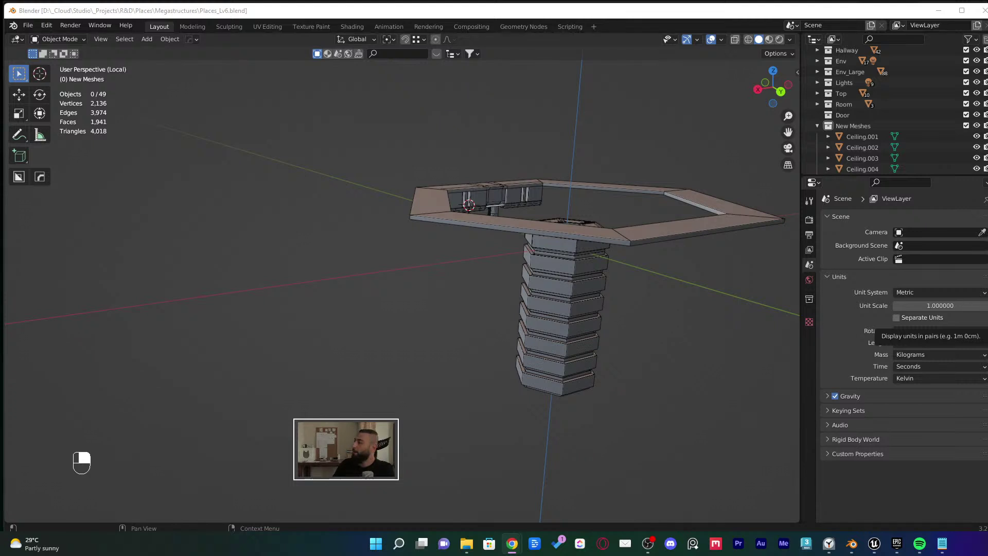
# Bring Unreal forward and open the Plugins browser from the Edit menu, glancing at Quick Add options
pyautogui.click(878, 546)
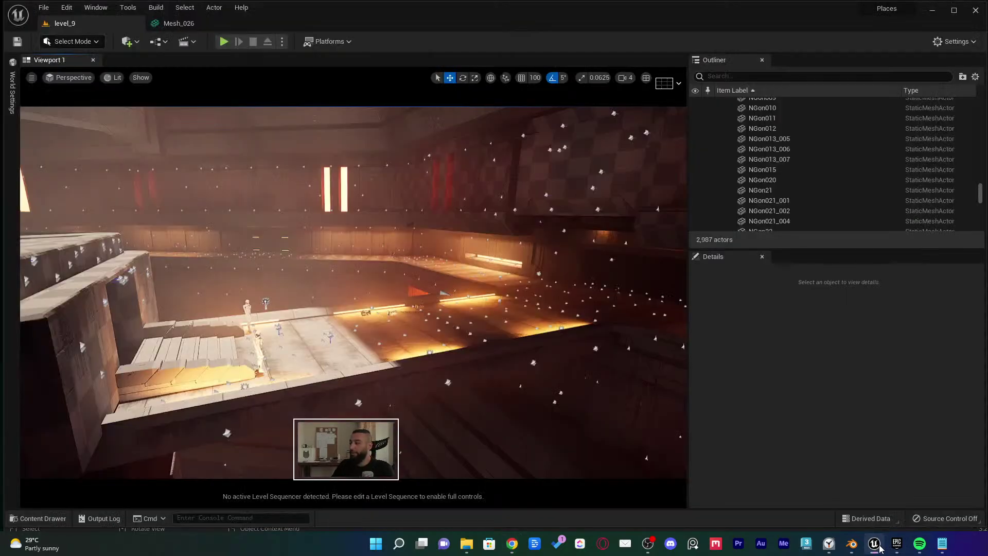
pyautogui.click(65, 8)
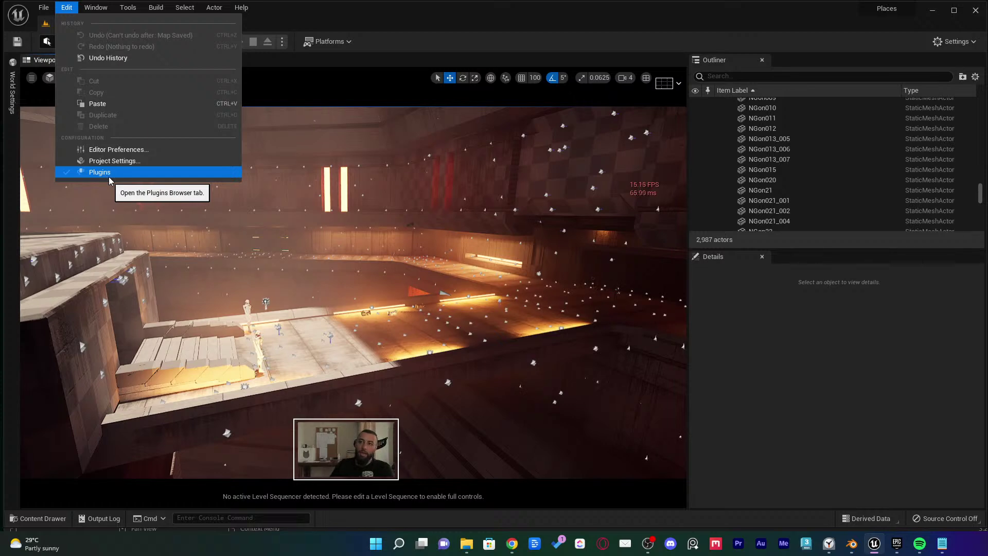
pyautogui.click(109, 177)
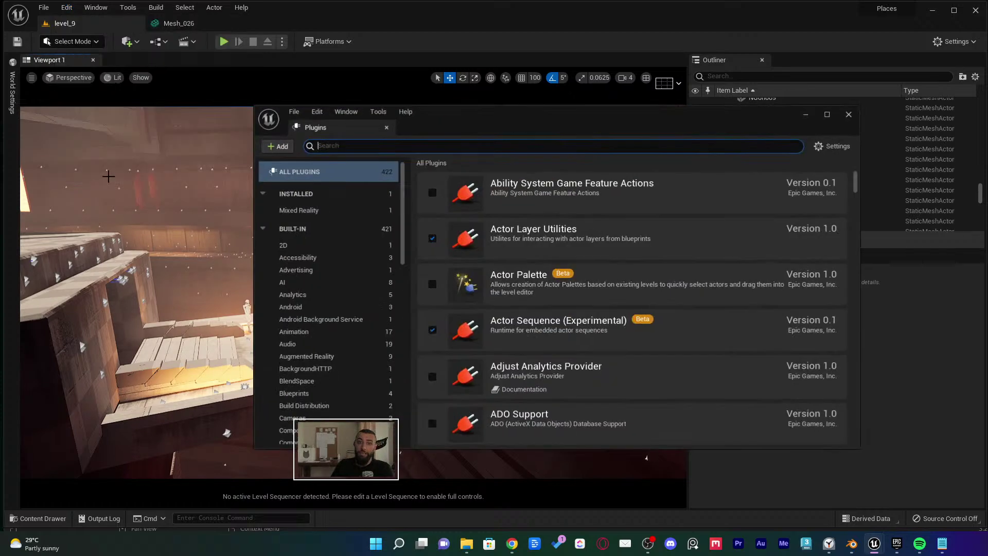
pyautogui.click(127, 42)
pyautogui.moveTo(156, 130)
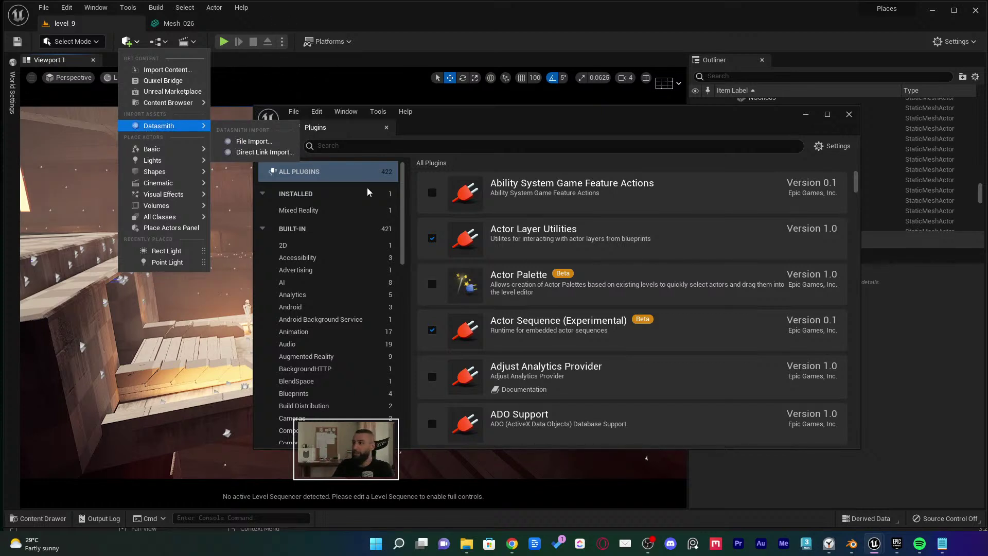
pyautogui.click(404, 206)
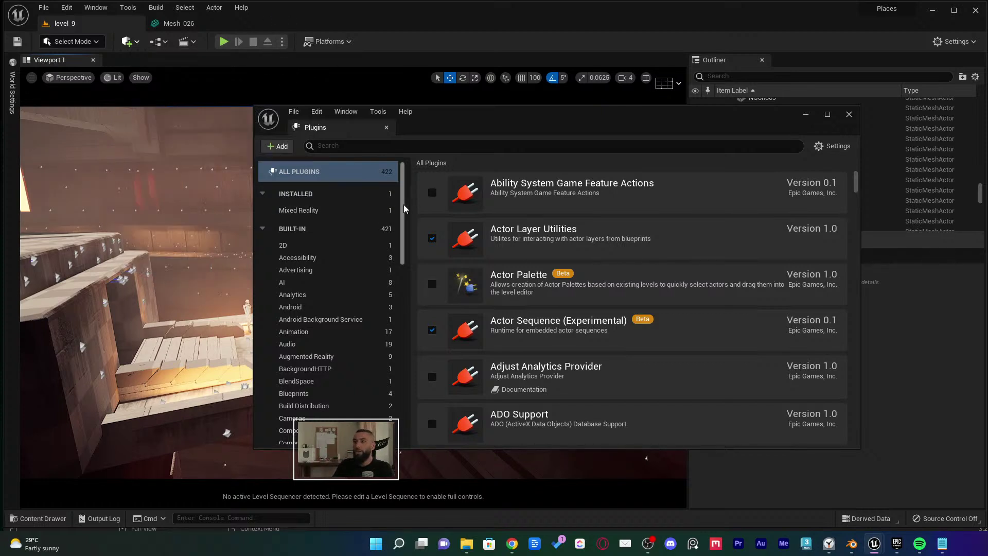
pyautogui.click(67, 7)
pyautogui.click(399, 236)
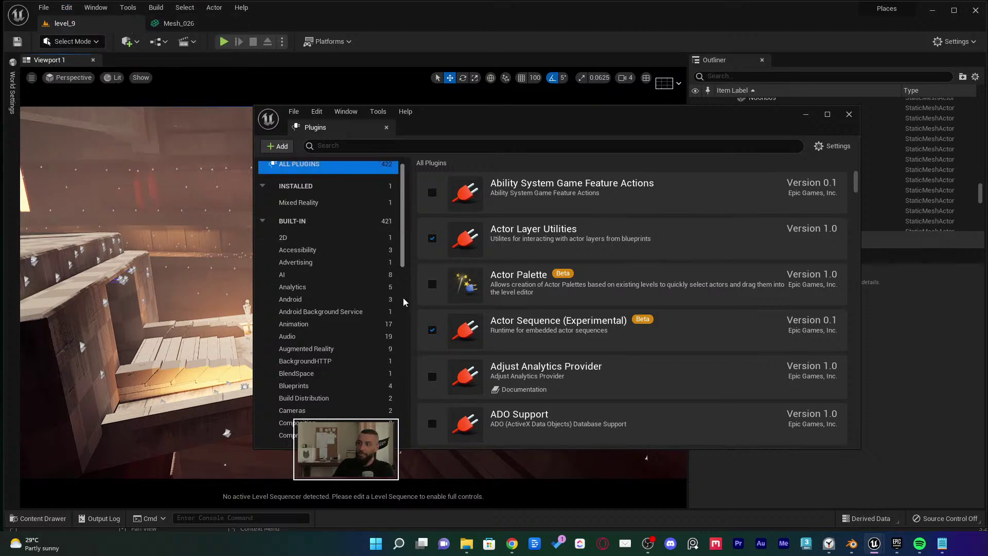
pyautogui.moveTo(403, 300); pyautogui.dragTo(403, 399)
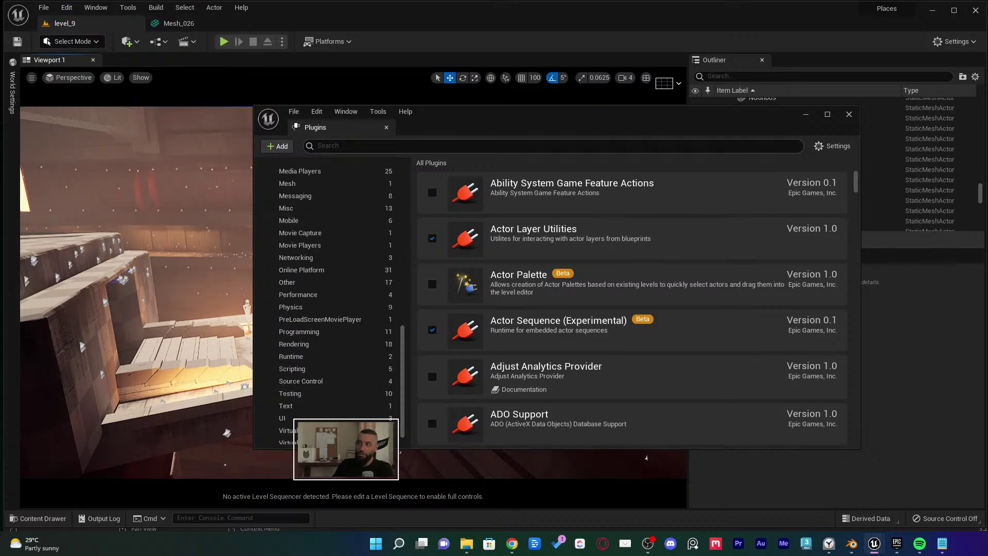
# Search the plugins for 'datasmith', scroll through the importer plugins, and close the Plugins tab
pyautogui.click(320, 145)
pyautogui.write('datasmith')
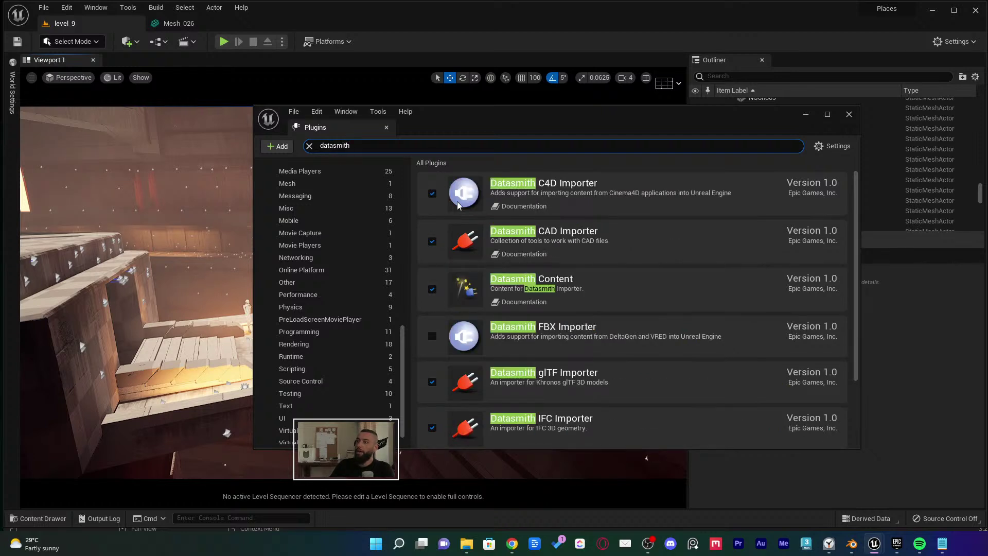
pyautogui.scroll(-2, 452, 204)
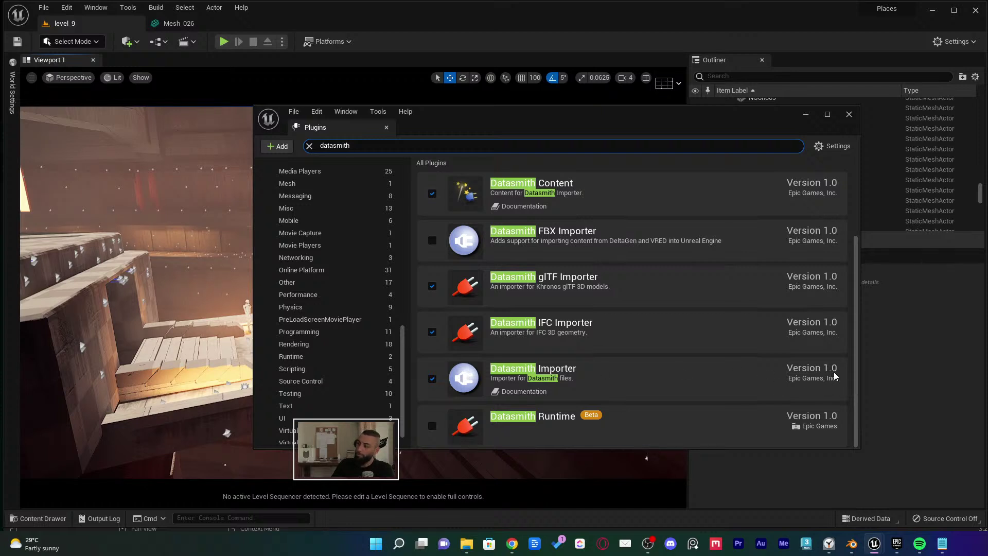
pyautogui.scroll(2, 816, 400)
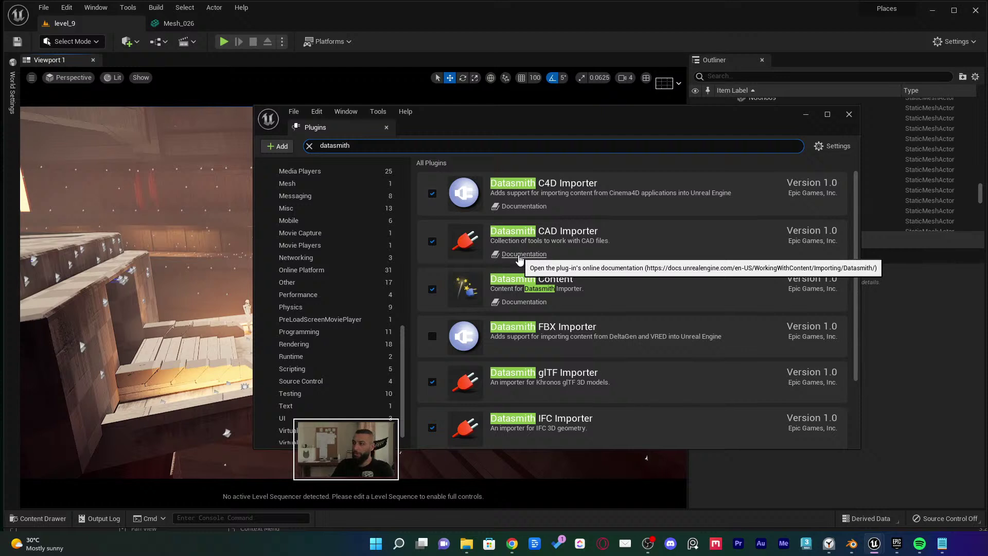
pyautogui.scroll(-2, 571, 277)
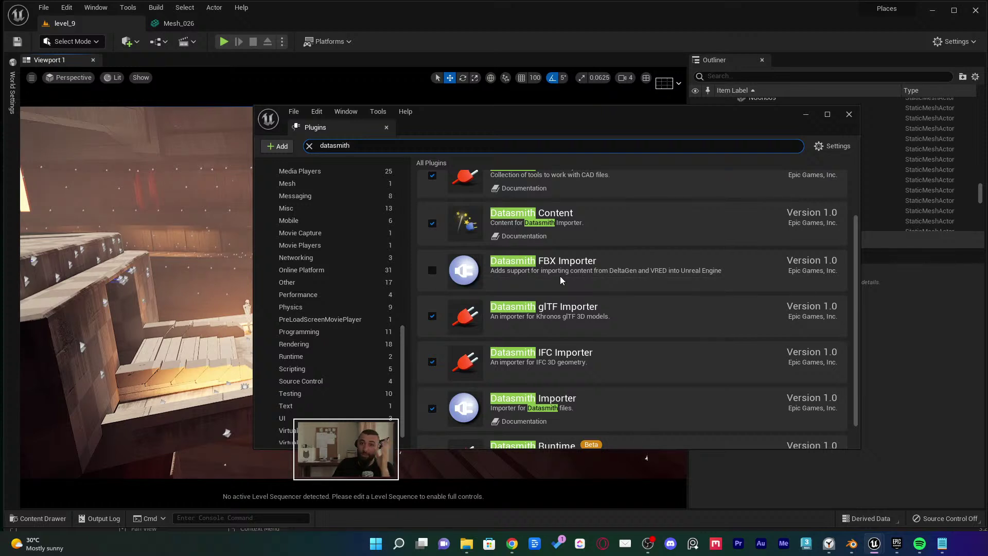
pyautogui.scroll(-1, 559, 279)
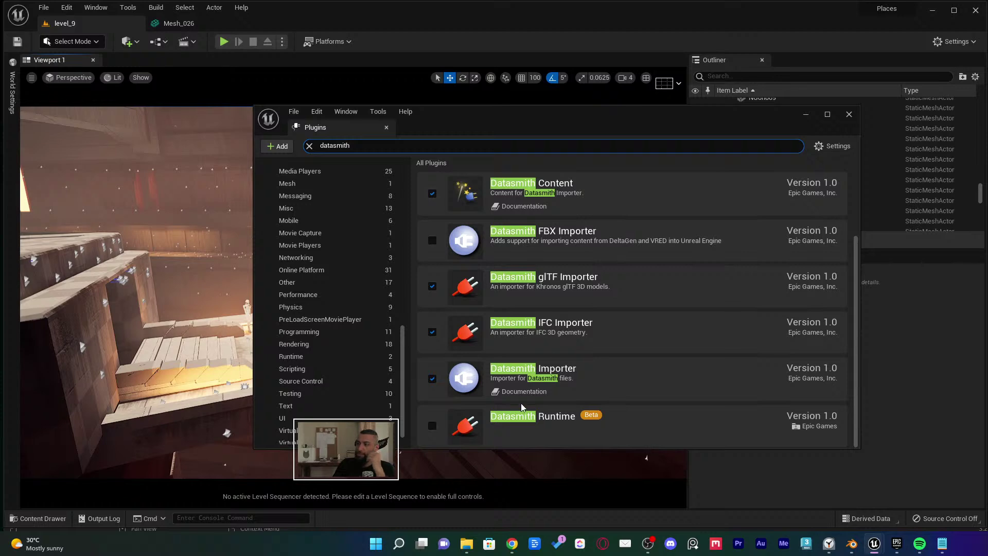
pyautogui.scroll(3, 508, 394)
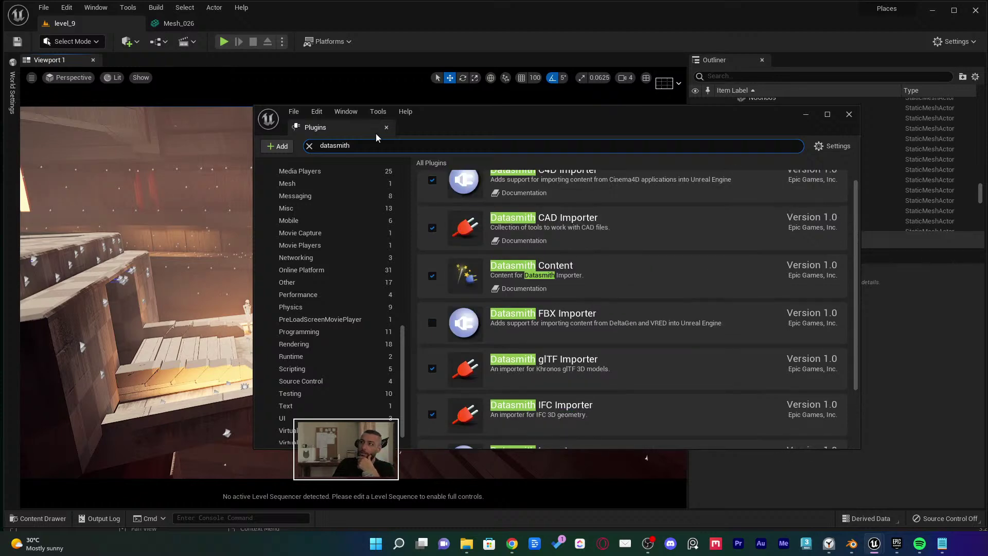
pyautogui.middleClick(362, 130)
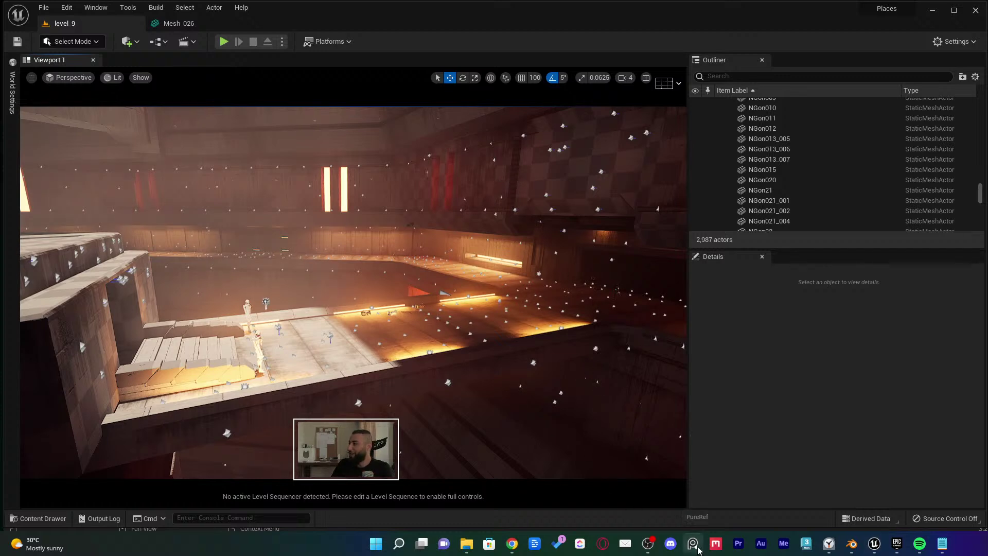
# Open File Explorer, go up from Music to the Places folder, and open the Places PureRef board
pyautogui.rightClick(697, 549)
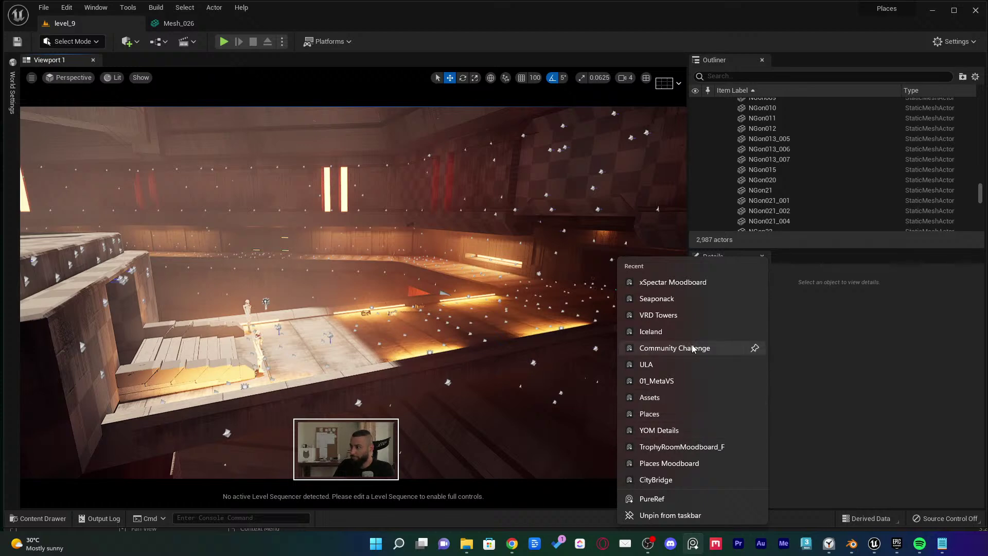
pyautogui.click(675, 348)
pyautogui.click(467, 545)
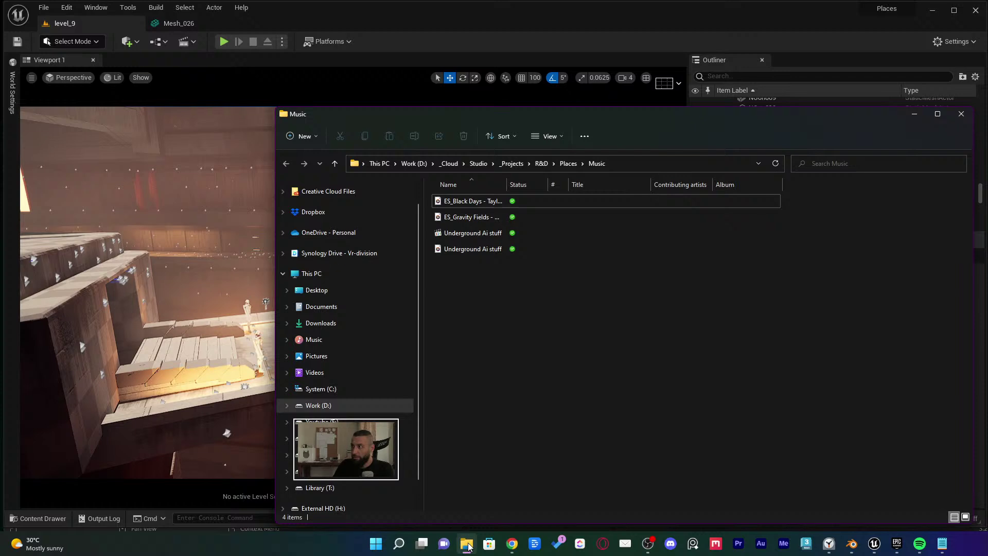
pyautogui.click(568, 163)
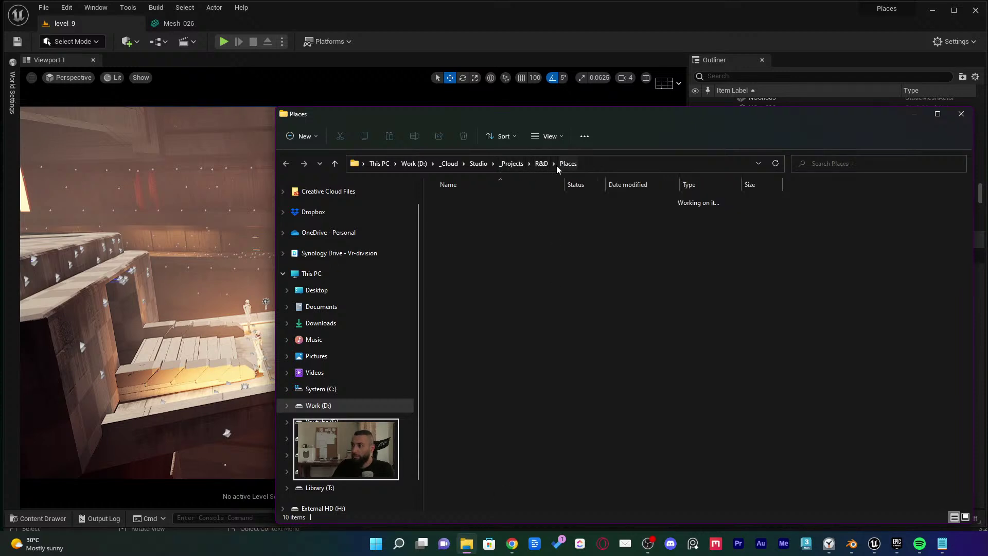
pyautogui.doubleClick(472, 329)
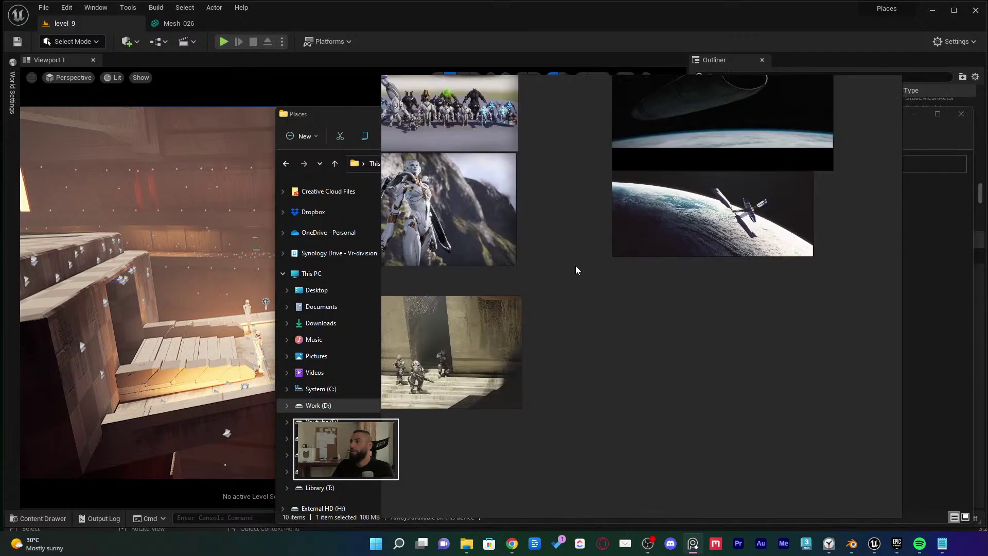
# Maximize PureRef with Ctrl+F and zoom and pan across the space, Earth and satellite images
pyautogui.hotkey('ctrl', 'f')
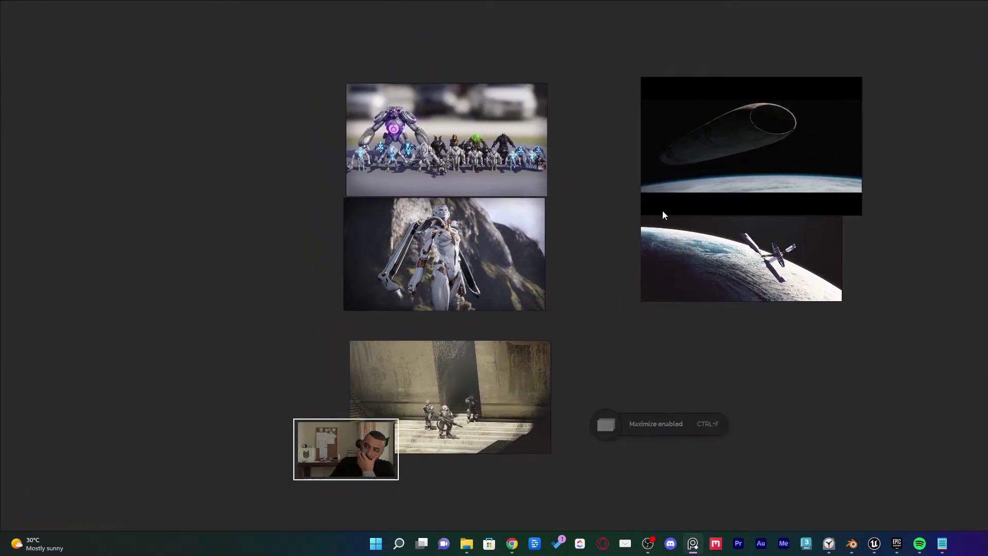
pyautogui.scroll(5, 616, 333)
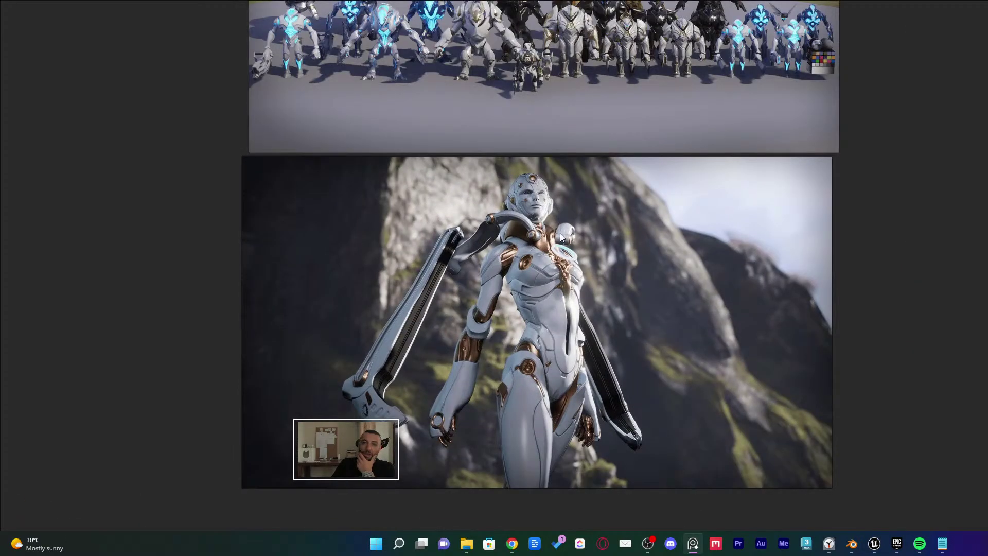
pyautogui.scroll(5, 566, 231)
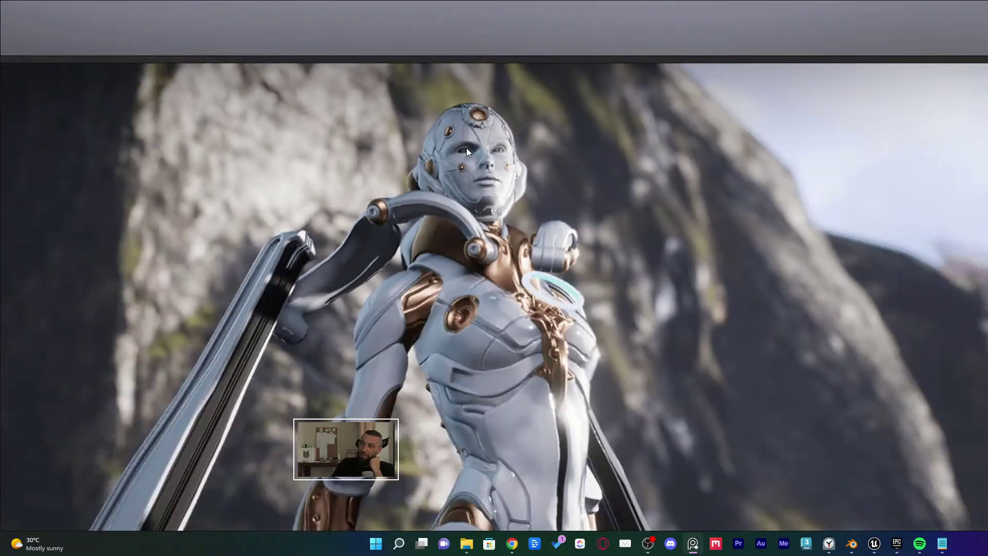
pyautogui.scroll(-5, 466, 147)
pyautogui.moveTo(486, 151); pyautogui.dragTo(553, 220, button='middle')
pyautogui.scroll(2, 543, 216)
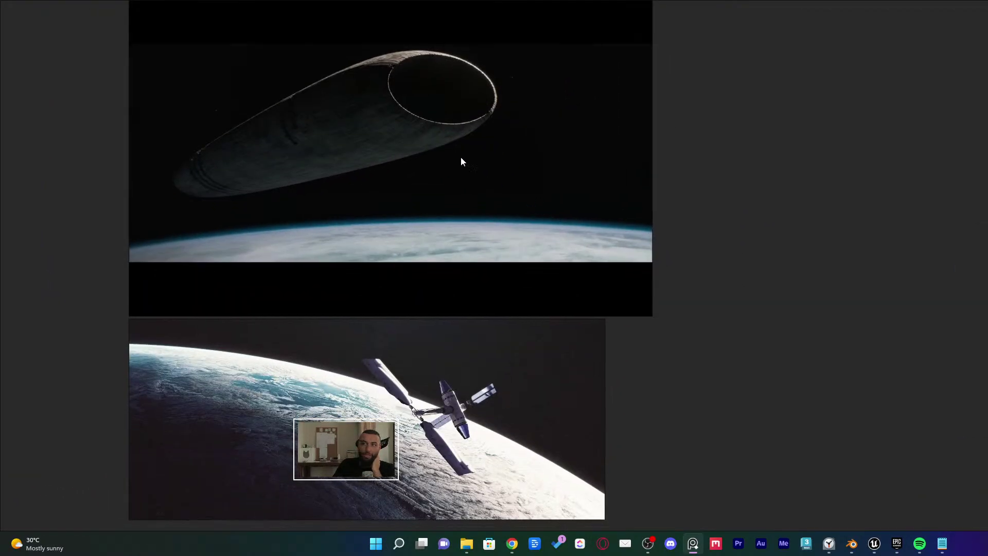
pyautogui.scroll(3, 557, 266)
pyautogui.scroll(3, 548, 257)
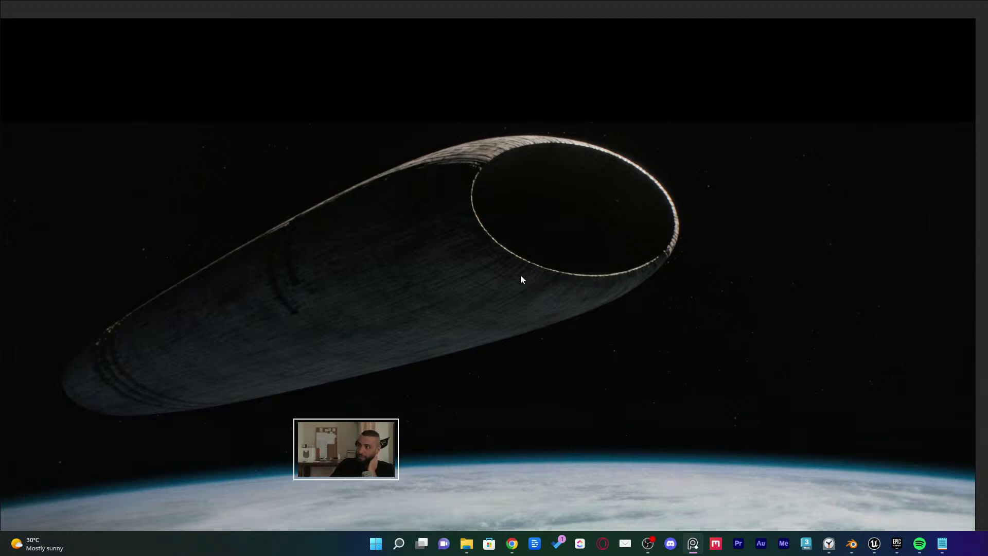
pyautogui.scroll(3, 545, 259)
pyautogui.scroll(-5, 662, 175)
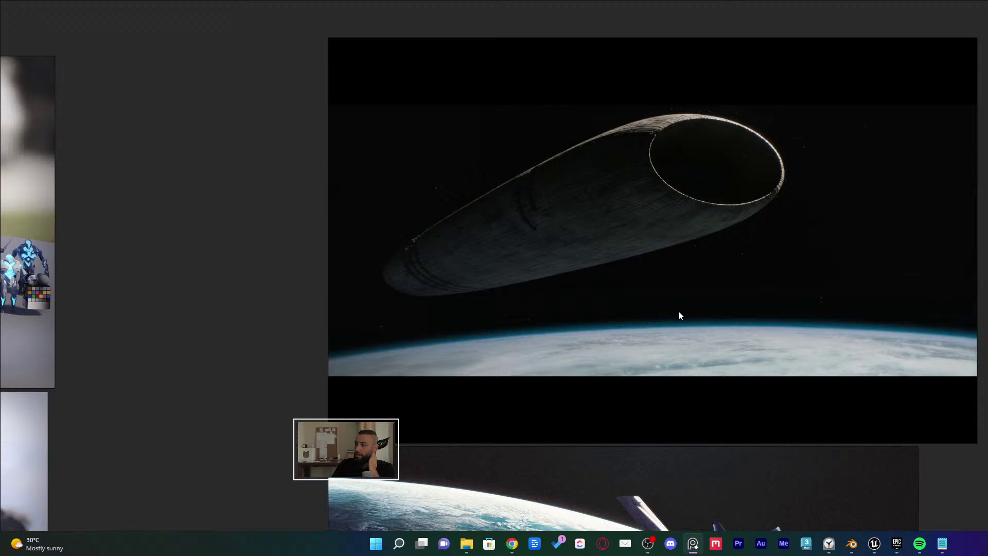
pyautogui.moveTo(678, 315); pyautogui.dragTo(744, 251, button='middle')
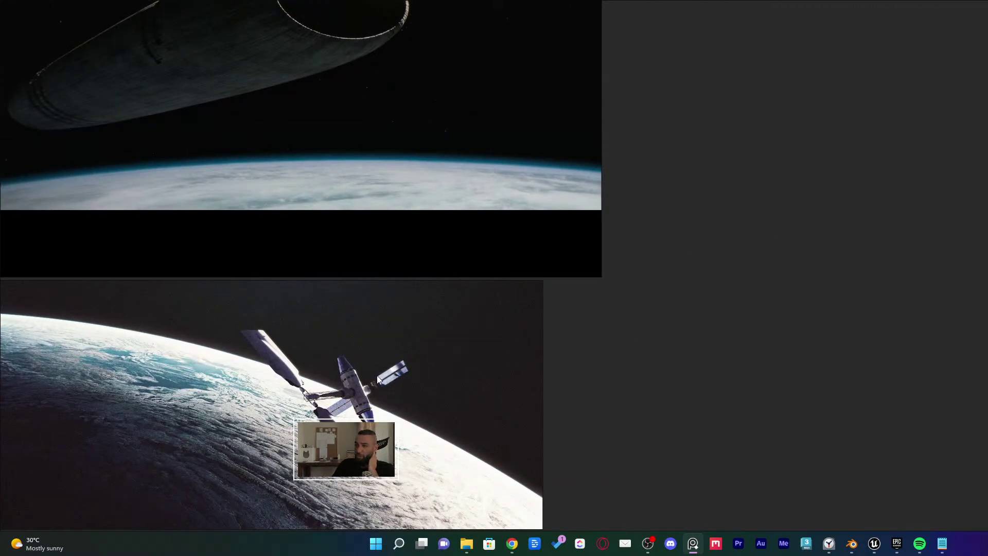
pyautogui.moveTo(377, 379); pyautogui.dragTo(550, 284, button='middle')
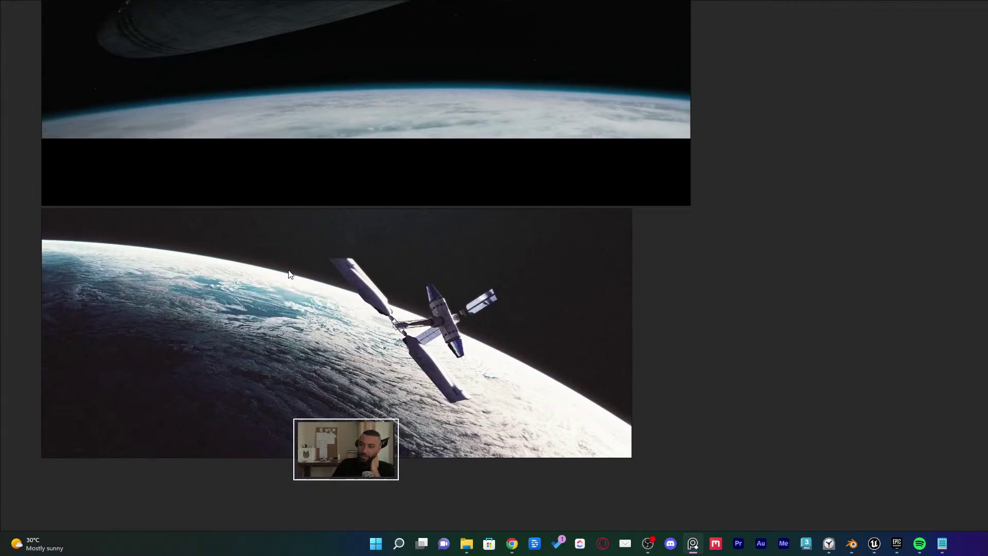
pyautogui.moveTo(290, 274); pyautogui.dragTo(314, 284, button='middle')
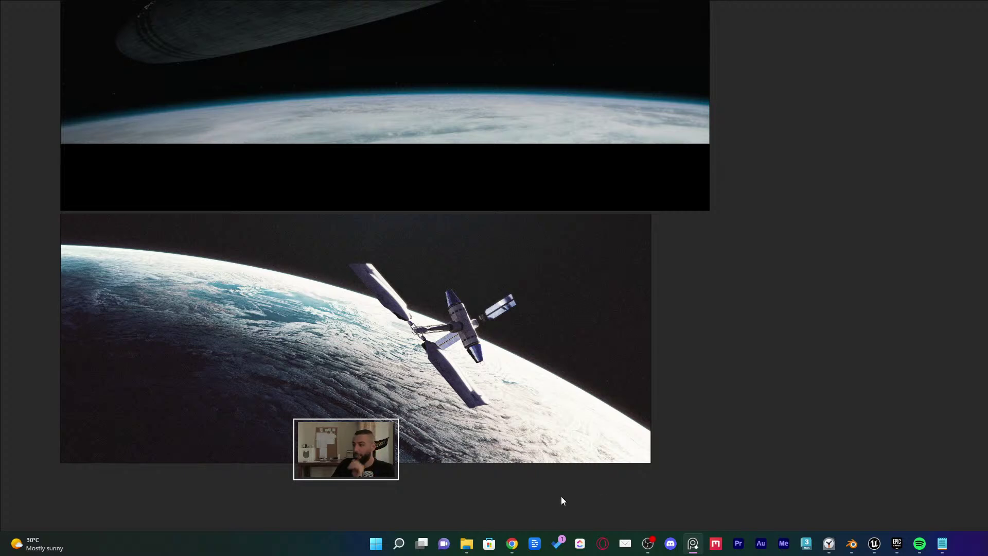
# Back in Unreal, tilt the camera down and fly toward the rock structure
pyautogui.click(873, 543)
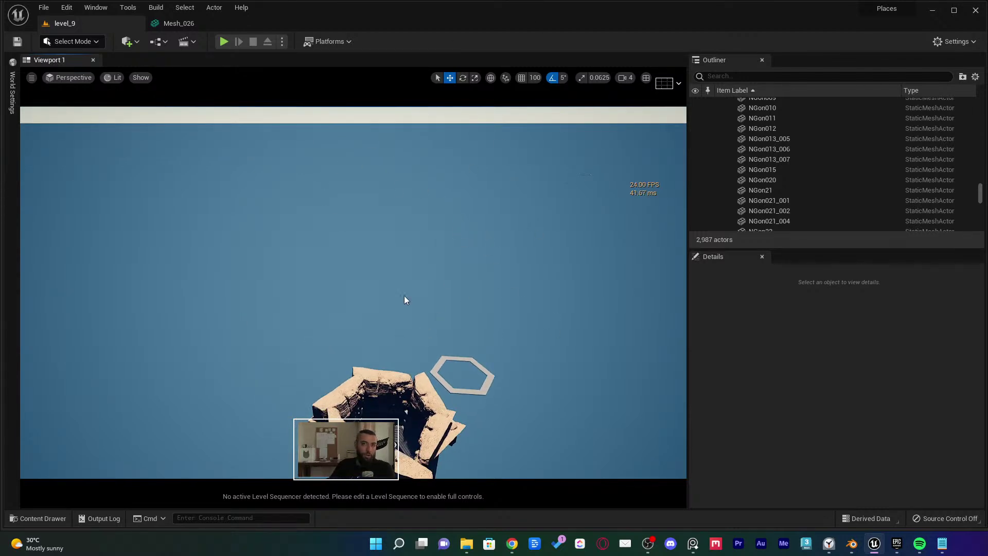
pyautogui.moveTo(407, 300); pyautogui.dragTo(411, 356, button='right')
pyautogui.press('w')
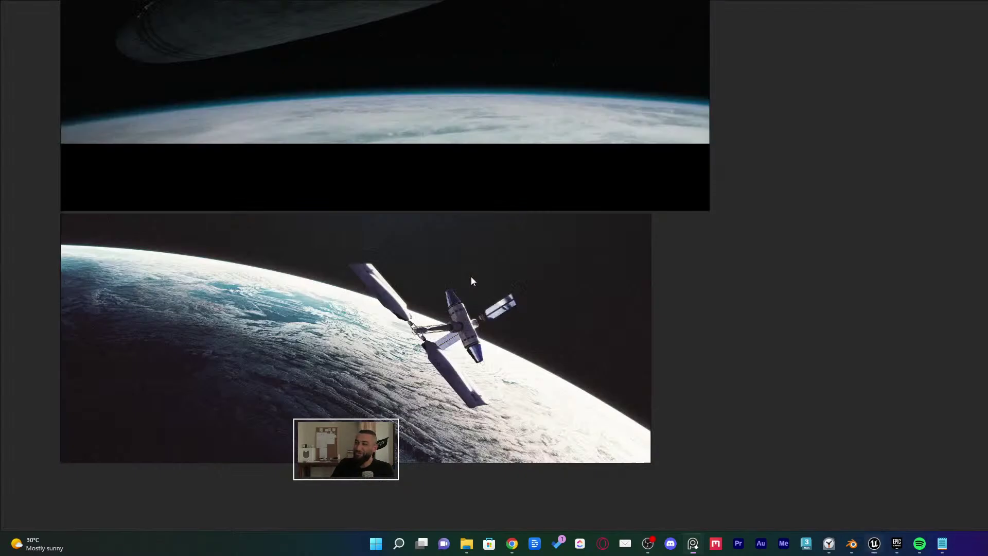
pyautogui.scroll(-3, 534, 283)
# Pan and zoom the board to study the desert ship and desert city images
pyautogui.moveTo(554, 267); pyautogui.dragTo(457, 285, button='middle')
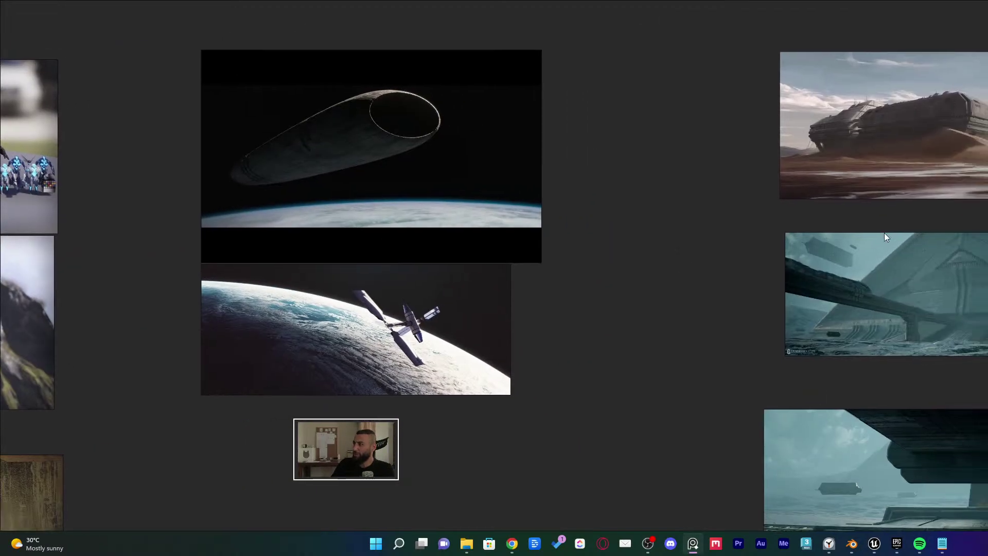
pyautogui.scroll(3, 947, 180)
pyautogui.moveTo(919, 182); pyautogui.dragTo(789, 202, button='middle')
pyautogui.moveTo(915, 162); pyautogui.dragTo(521, 231, button='middle')
pyautogui.scroll(2, 521, 230)
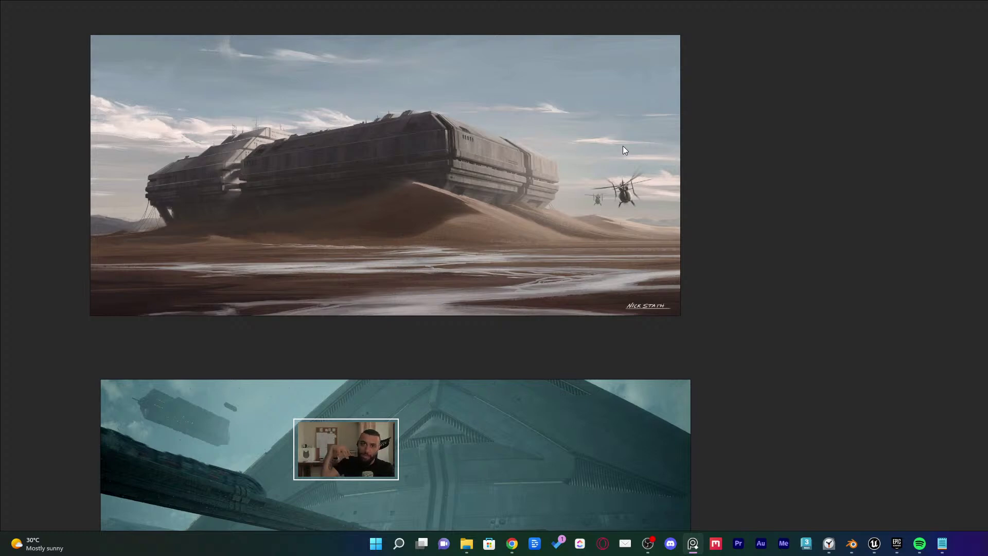
pyautogui.scroll(-5, 617, 175)
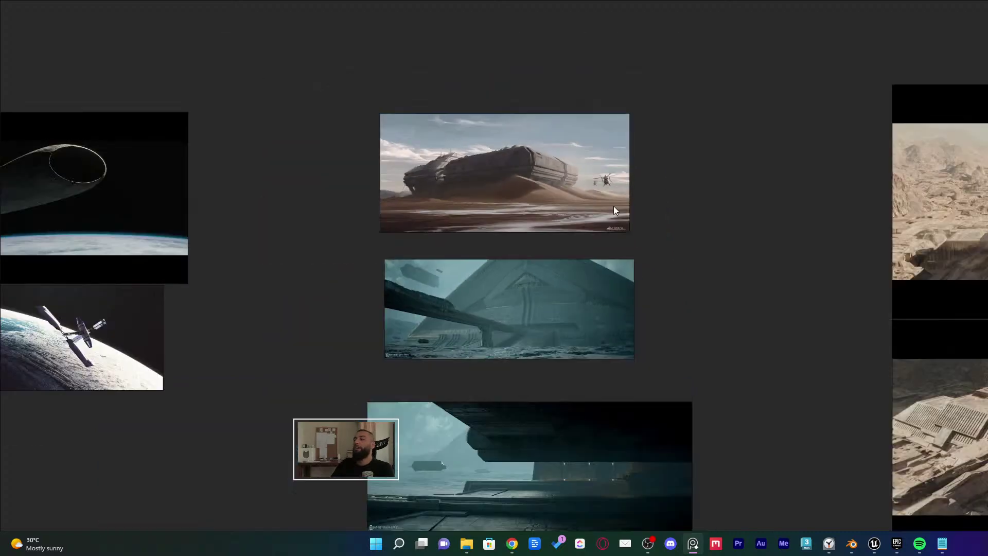
pyautogui.scroll(-2, 615, 209)
pyautogui.hscroll(10, 569, 261)
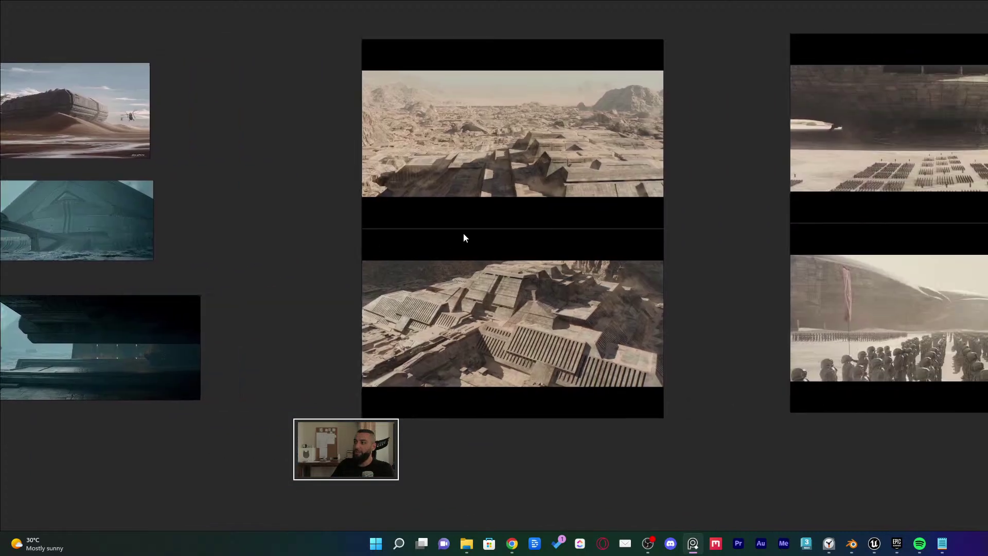
pyautogui.scroll(5, 464, 237)
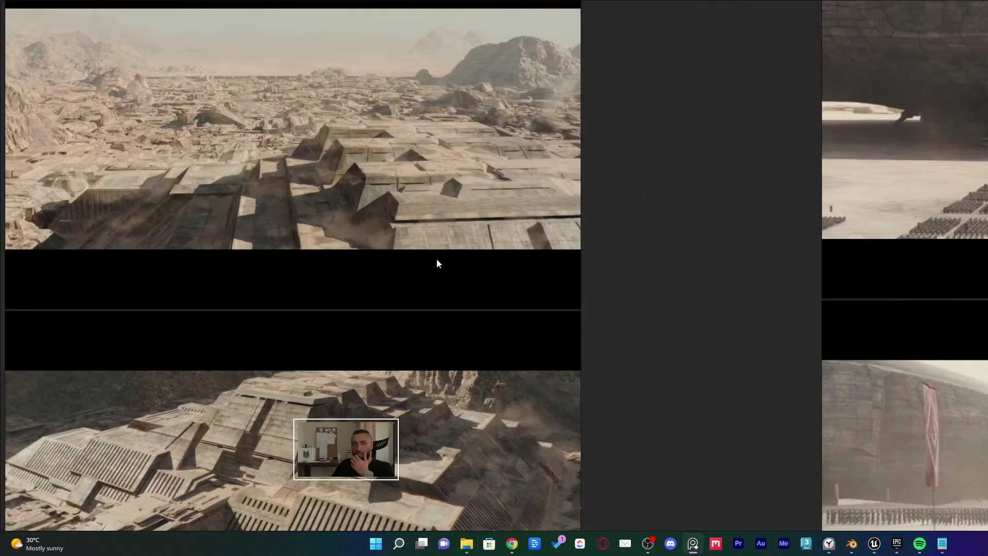
pyautogui.scroll(3, 453, 241)
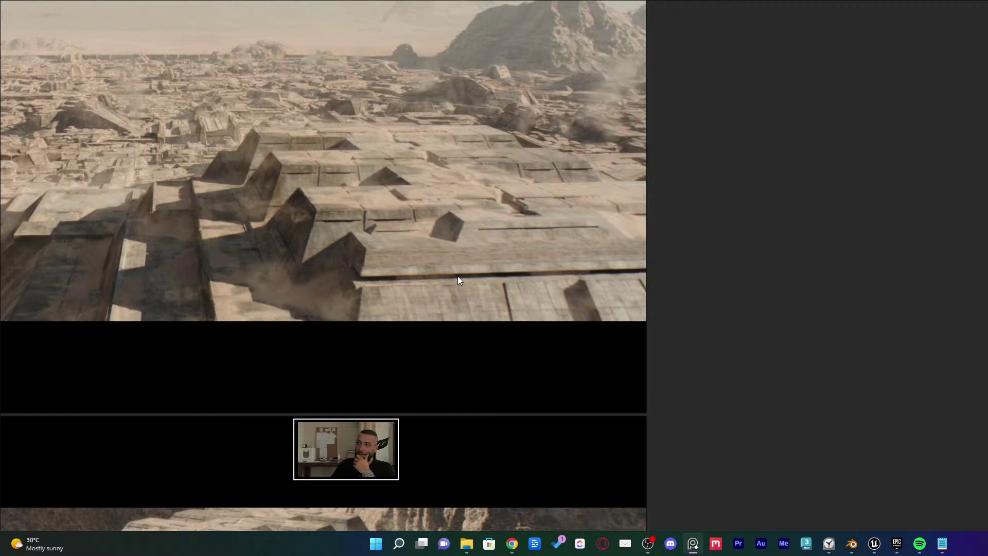
pyautogui.scroll(1, 458, 280)
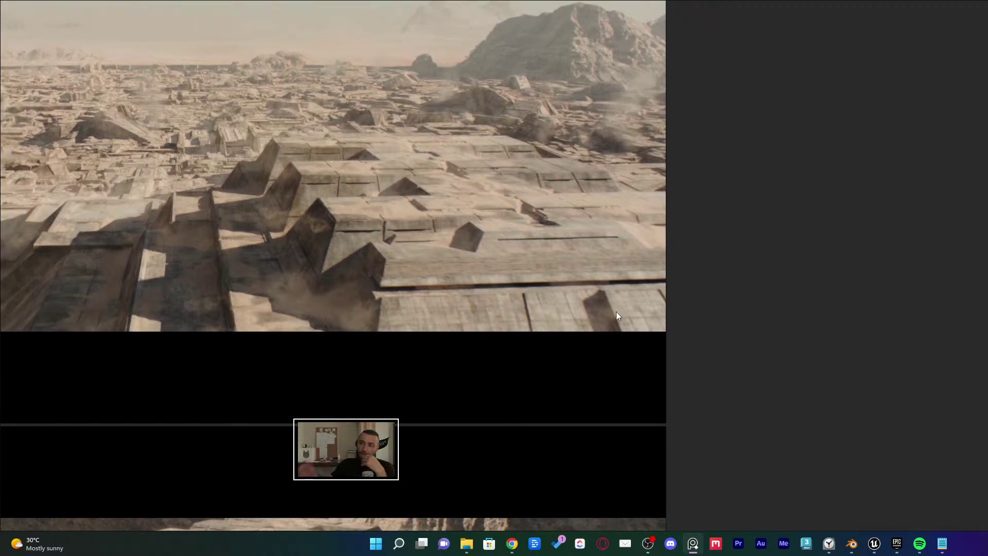
# Look over the army scene, floating ships and tree-room images up close
pyautogui.moveTo(708, 298); pyautogui.dragTo(318, 270, button='middle')
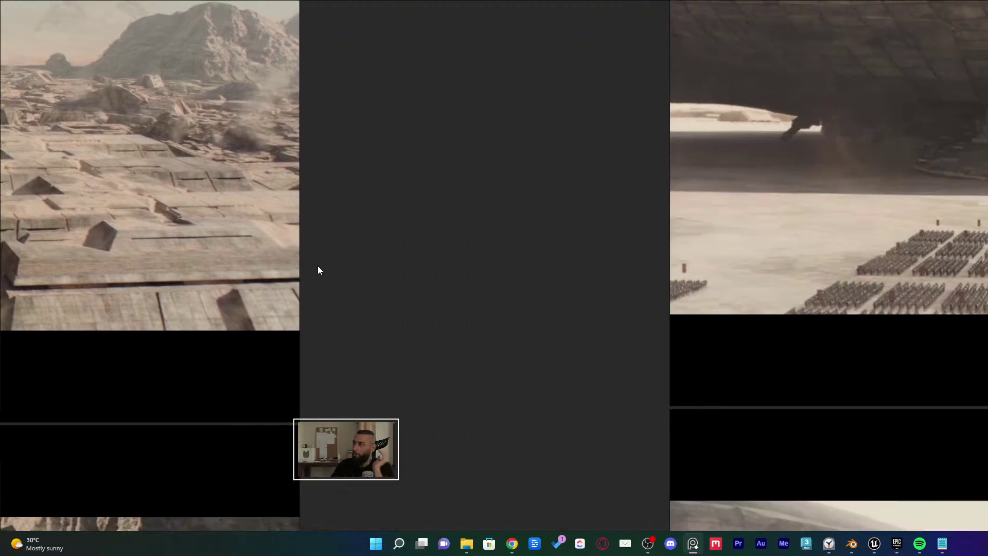
pyautogui.scroll(-3, 775, 329)
pyautogui.moveTo(877, 314); pyautogui.dragTo(693, 321, button='middle')
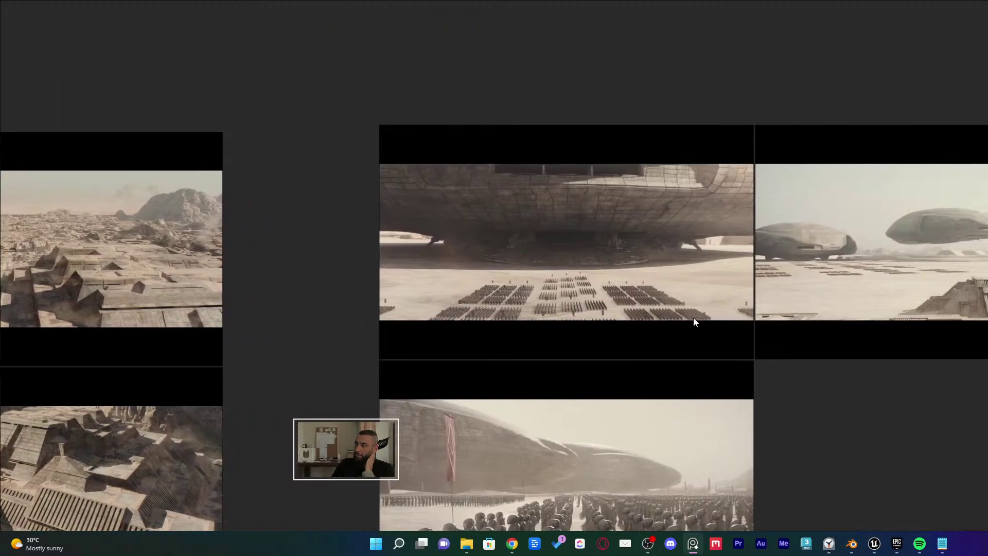
pyautogui.scroll(2, 767, 360)
pyautogui.moveTo(782, 364); pyautogui.dragTo(606, 379, button='middle')
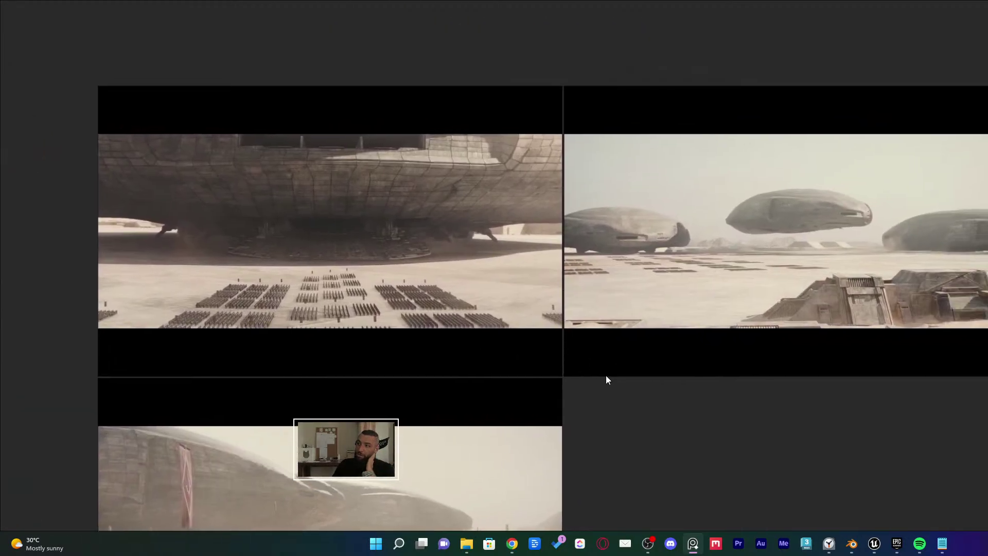
pyautogui.scroll(2, 782, 334)
pyautogui.moveTo(782, 334); pyautogui.dragTo(351, 384, button='middle')
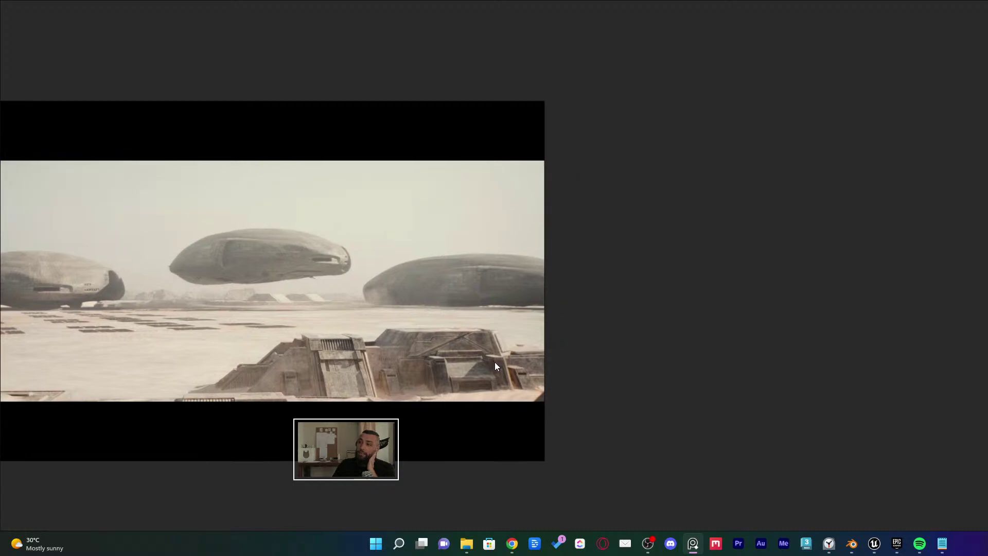
pyautogui.scroll(-3, 539, 448)
pyautogui.moveTo(897, 333); pyautogui.dragTo(558, 304, button='middle')
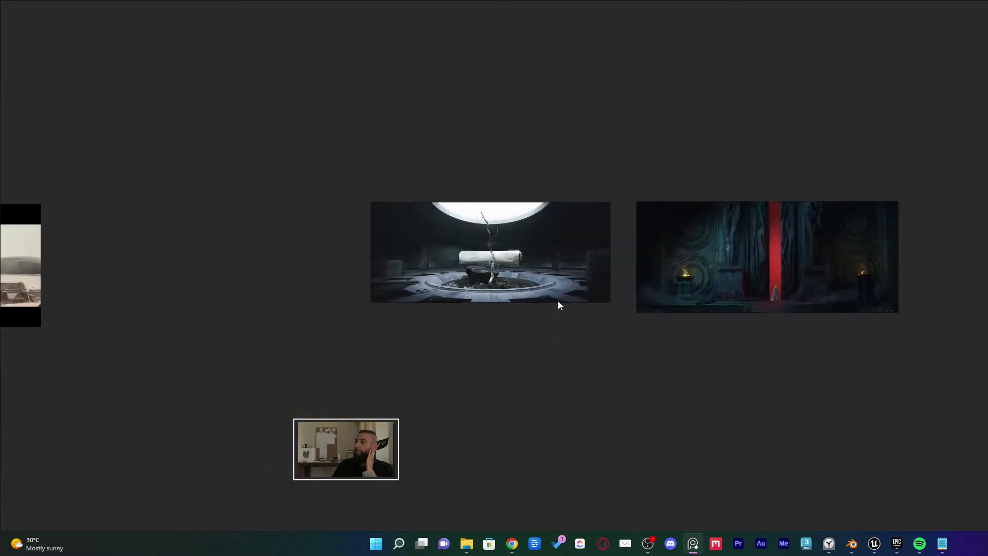
pyautogui.scroll(3, 543, 272)
pyautogui.moveTo(542, 269); pyautogui.dragTo(434, 345, button='middle')
pyautogui.scroll(2, 434, 344)
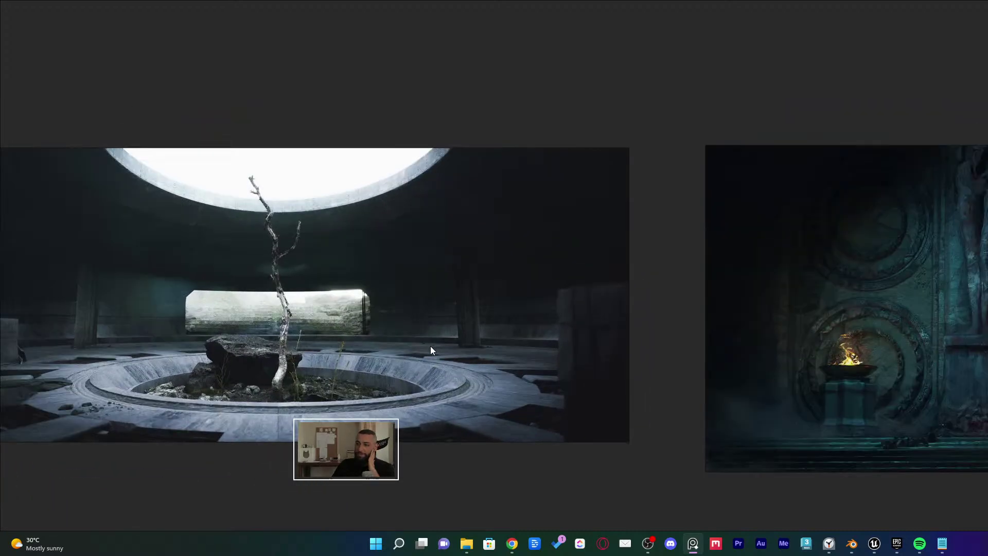
# Shrink the PureRef board and turn the Unreal camera toward the bare-tree atrium
pyautogui.moveTo(551, 267); pyautogui.dragTo(393, 482, button='right')
pyautogui.moveTo(490, 289); pyautogui.dragTo(357, 438)
pyautogui.moveTo(416, 252); pyautogui.dragTo(417, 290, button='right')
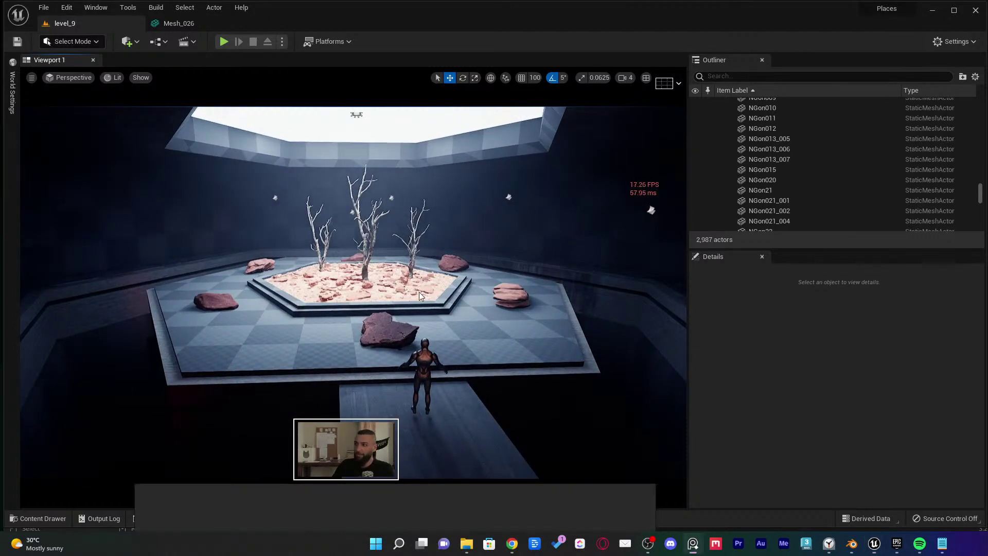
pyautogui.hotkey('ctrl', 'f')
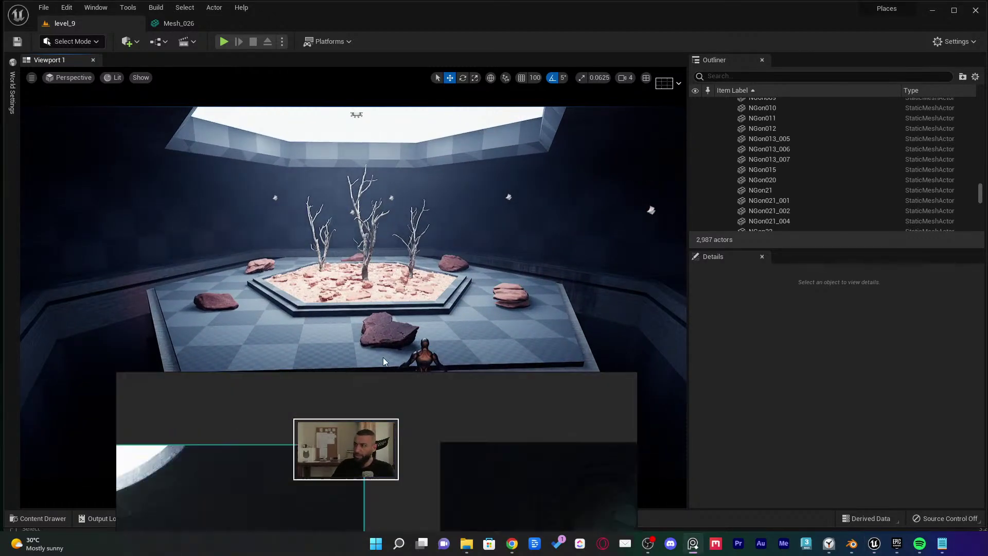
pyautogui.scroll(-4, 368, 316)
pyautogui.scroll(-4, 301, 350)
pyautogui.moveTo(333, 313); pyautogui.dragTo(609, 59, button='middle')
pyautogui.scroll(1, 300, 302)
pyautogui.scroll(3, 442, 287)
pyautogui.scroll(1, 376, 272)
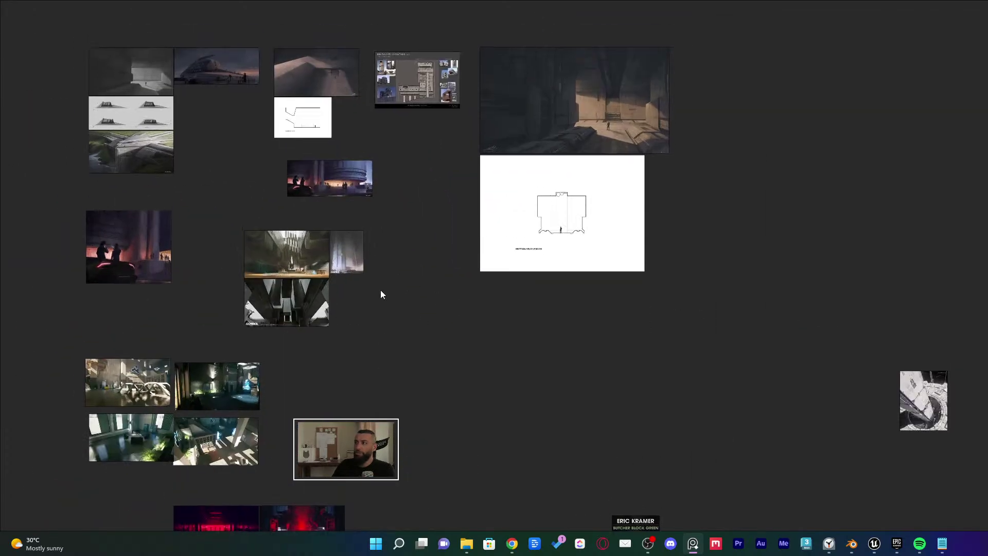
pyautogui.moveTo(382, 293)
pyautogui.mouseDown(button='middle')
pyautogui.moveTo(344, 324)
pyautogui.moveTo(47, 336)
pyautogui.moveTo(280, 340)
pyautogui.moveTo(296, 326)
pyautogui.moveTo(265, 332)
pyautogui.moveTo(304, 321)
pyautogui.mouseUp(button='middle')
pyautogui.scroll(1, 295, 326)
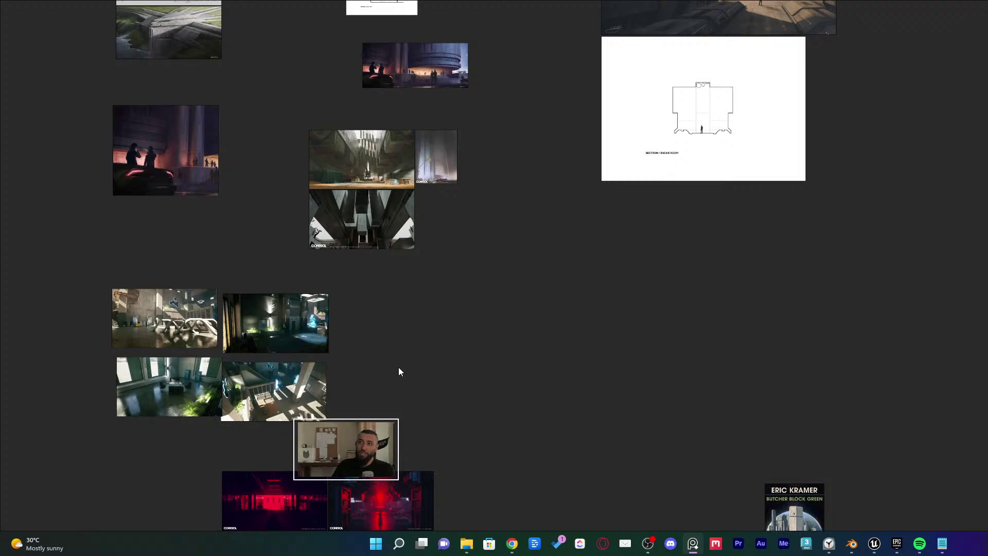
pyautogui.moveTo(400, 370); pyautogui.dragTo(483, 376, button='middle')
pyautogui.scroll(1, 469, 479)
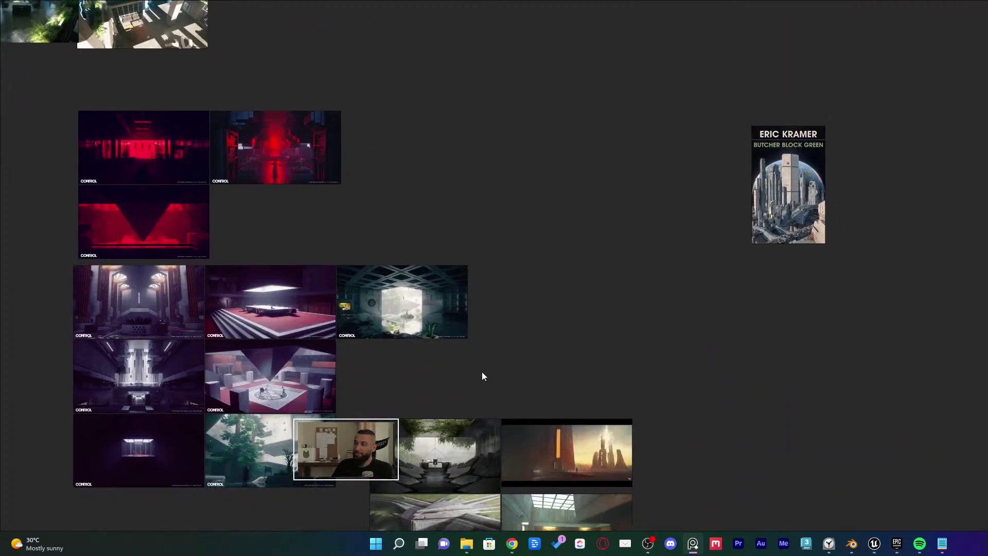
pyautogui.moveTo(772, 240); pyautogui.dragTo(400, 201)
pyautogui.moveTo(457, 270); pyautogui.dragTo(509, 177, button='middle')
pyautogui.moveTo(527, 291); pyautogui.dragTo(189, 310, button='middle')
pyautogui.scroll(8, 205, 311)
pyautogui.moveTo(346, 276); pyautogui.dragTo(207, 74, button='middle')
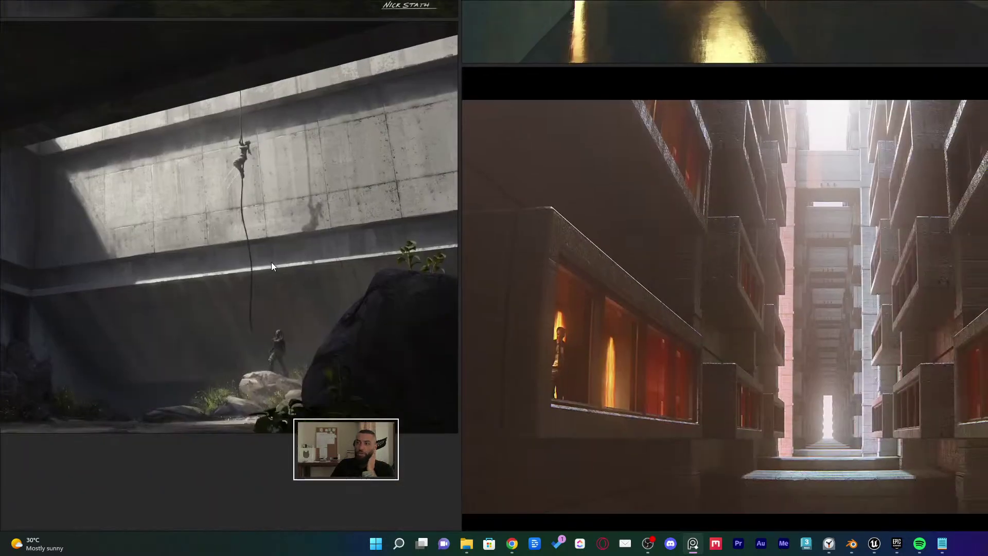
pyautogui.scroll(-1, 270, 261)
pyautogui.scroll(1, 311, 143)
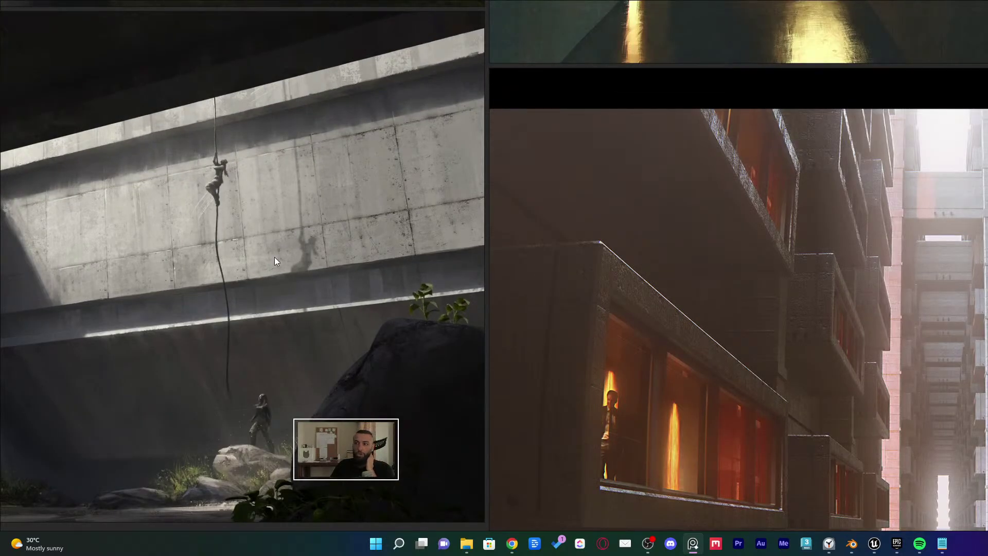
pyautogui.moveTo(184, 268); pyautogui.dragTo(247, 227, button='middle')
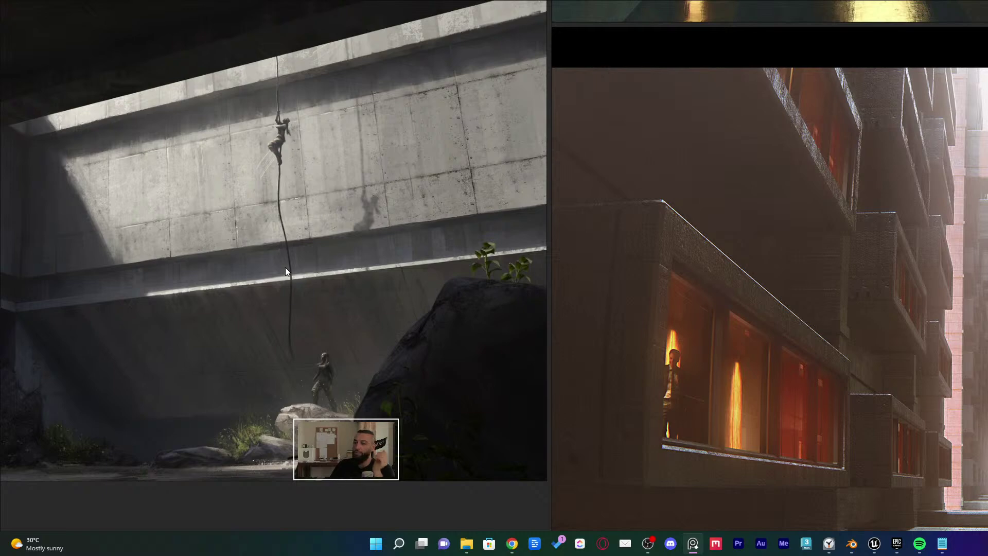
pyautogui.scroll(6, 285, 267)
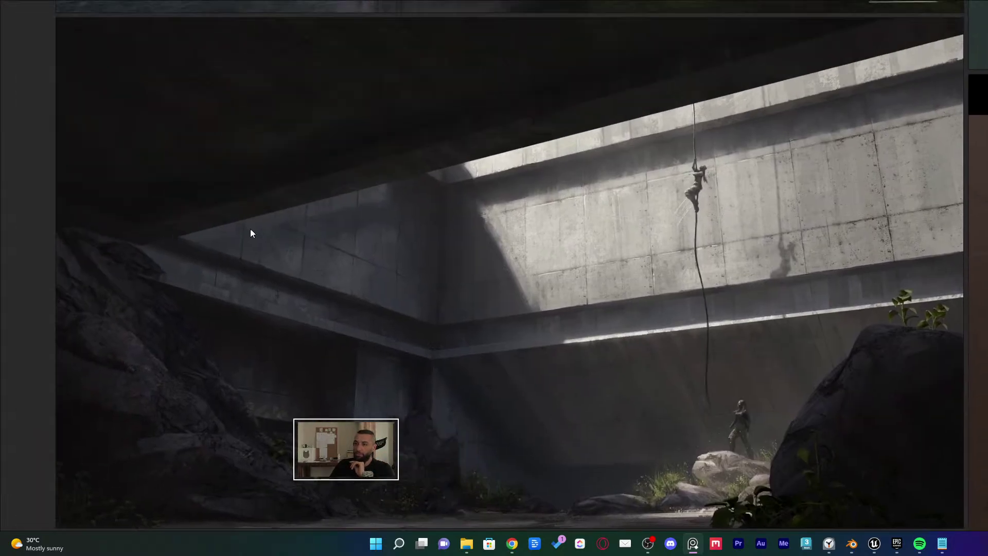
pyautogui.moveTo(531, 199); pyautogui.dragTo(453, 195, button='middle')
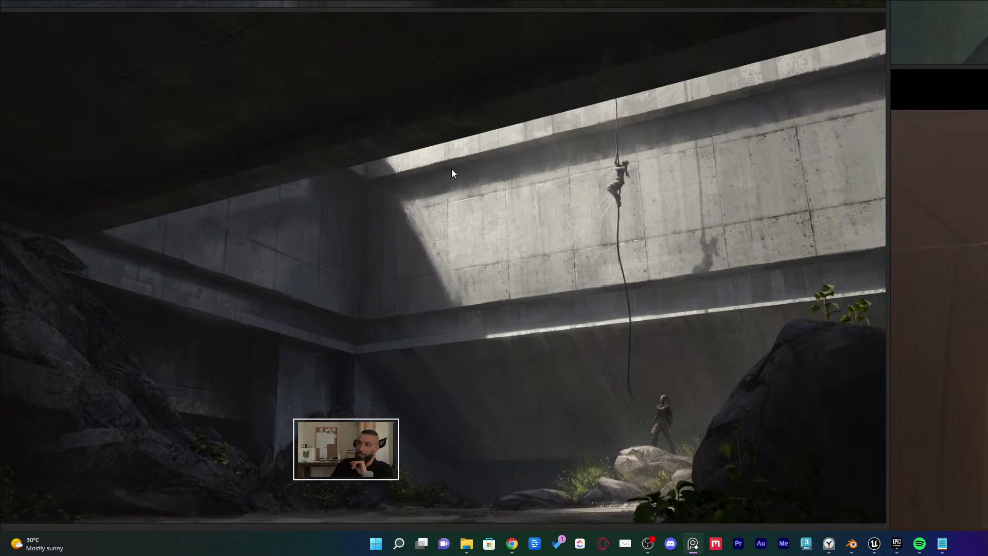
pyautogui.moveTo(864, 359); pyautogui.dragTo(834, 264, button='middle')
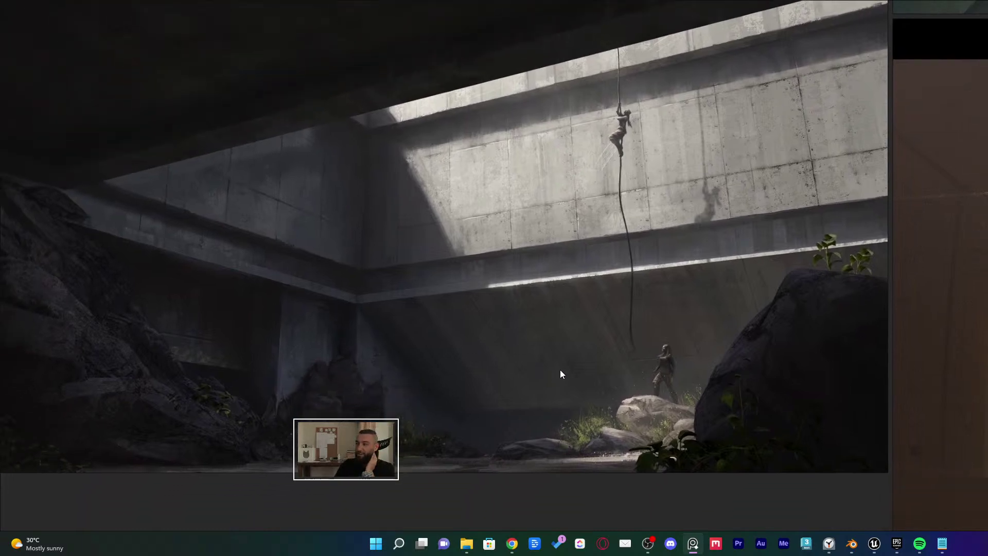
pyautogui.scroll(2, 586, 393)
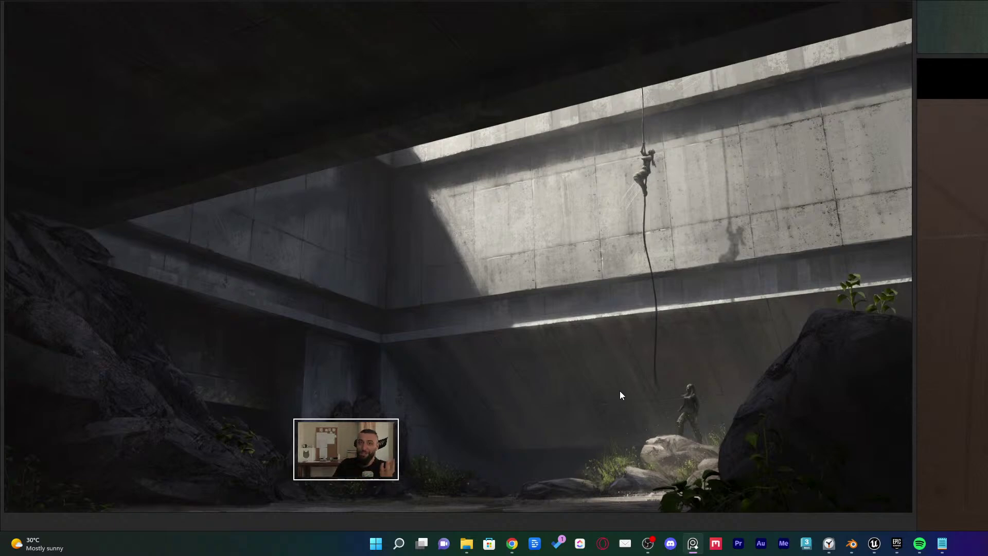
pyautogui.moveTo(450, 384); pyautogui.dragTo(490, 383, button='middle')
pyautogui.scroll(-1, 458, 391)
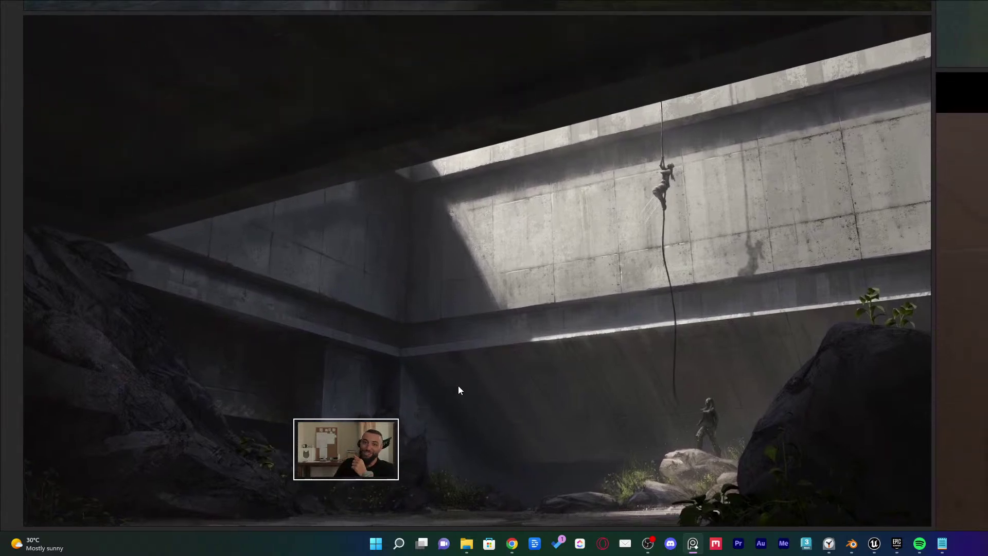
pyautogui.scroll(-2, 366, 404)
pyautogui.scroll(-3, 366, 402)
# Zoom into the CONTROL image group, exit PureRef full screen with Ctrl+F, and switch to Blender
pyautogui.moveTo(378, 398); pyautogui.dragTo(634, 298, button='middle')
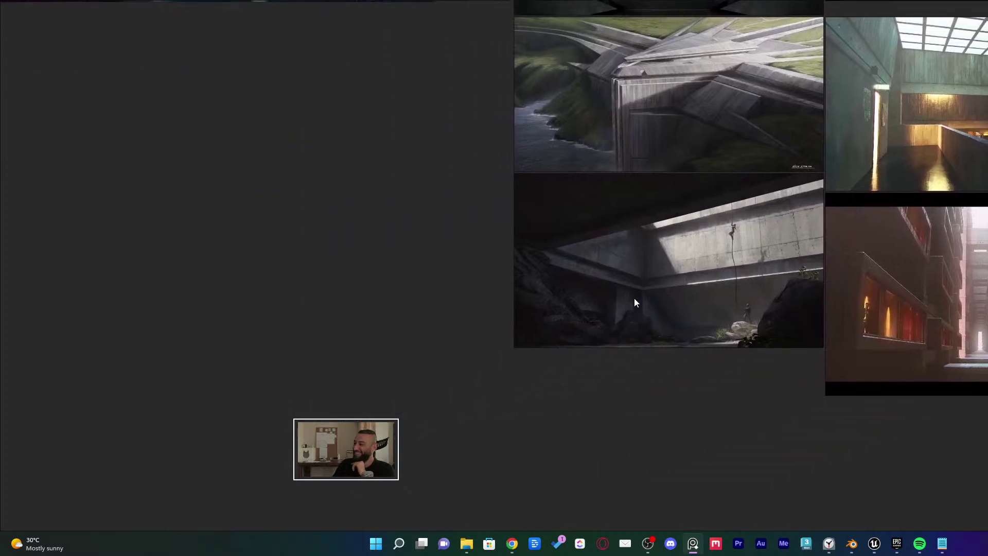
pyautogui.scroll(-1, 556, 341)
pyautogui.moveTo(556, 341); pyautogui.dragTo(807, 416, button='middle')
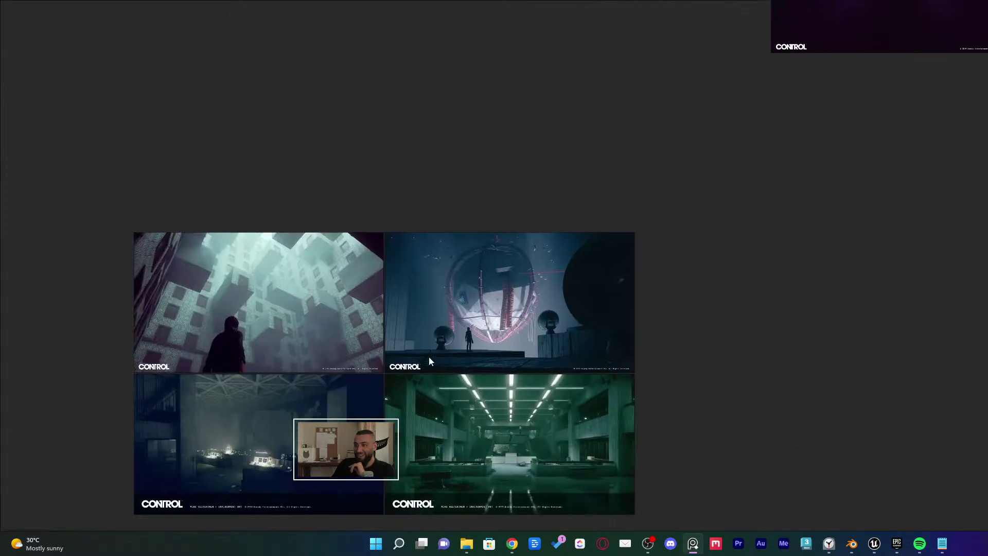
pyautogui.scroll(2, 468, 329)
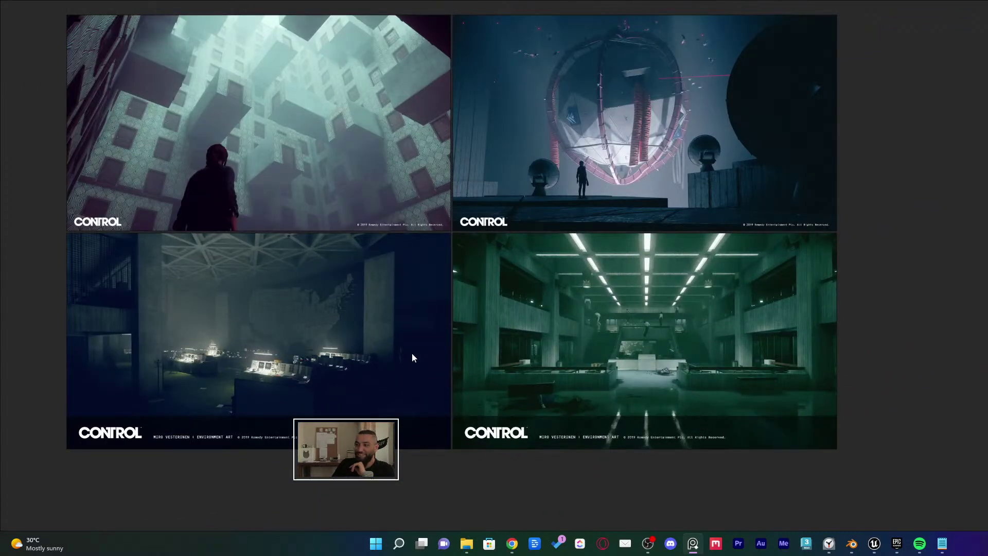
pyautogui.scroll(2, 439, 366)
pyautogui.moveTo(523, 390); pyautogui.dragTo(530, 390, button='middle')
pyautogui.hotkey('ctrl', 'f')
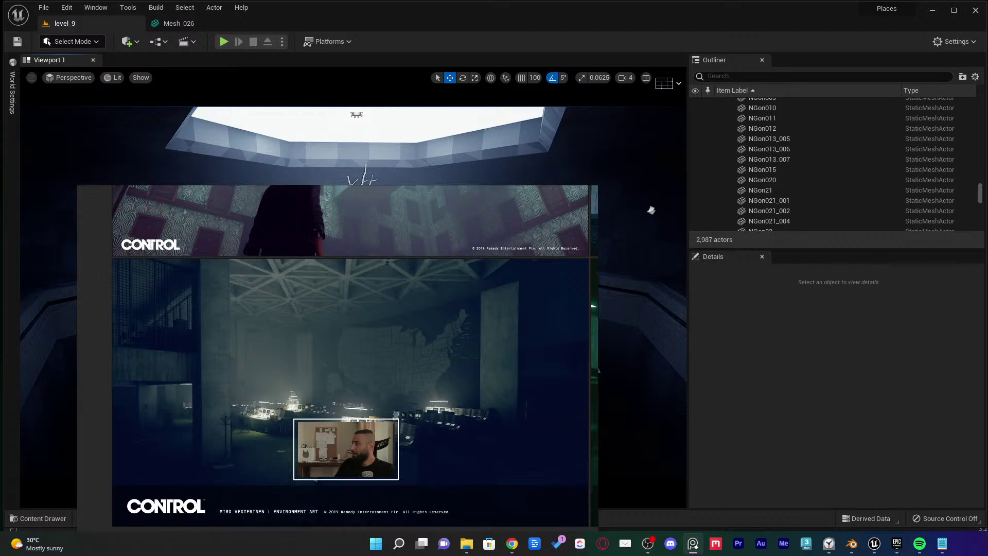
pyautogui.click(852, 543)
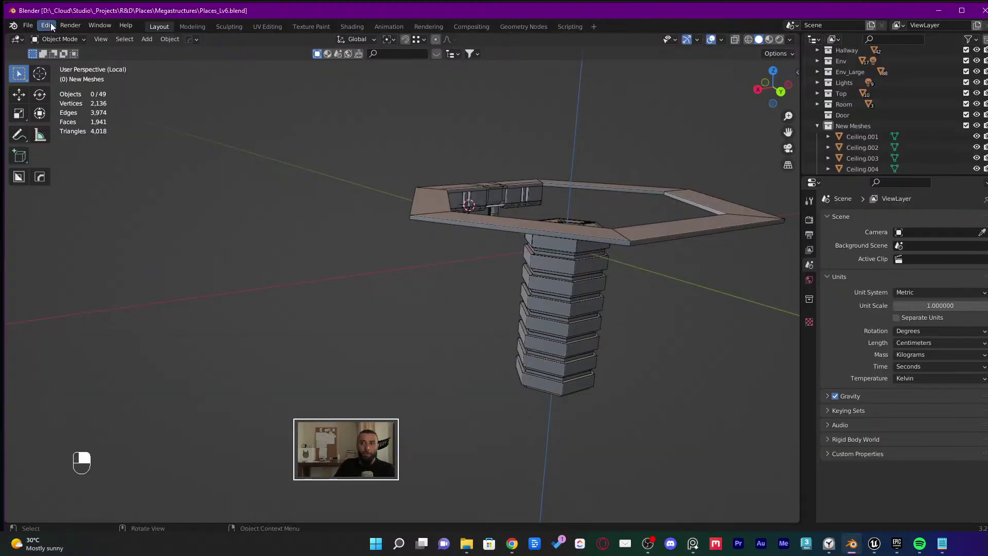
pyautogui.click(27, 25)
pyautogui.moveTo(72, 182)
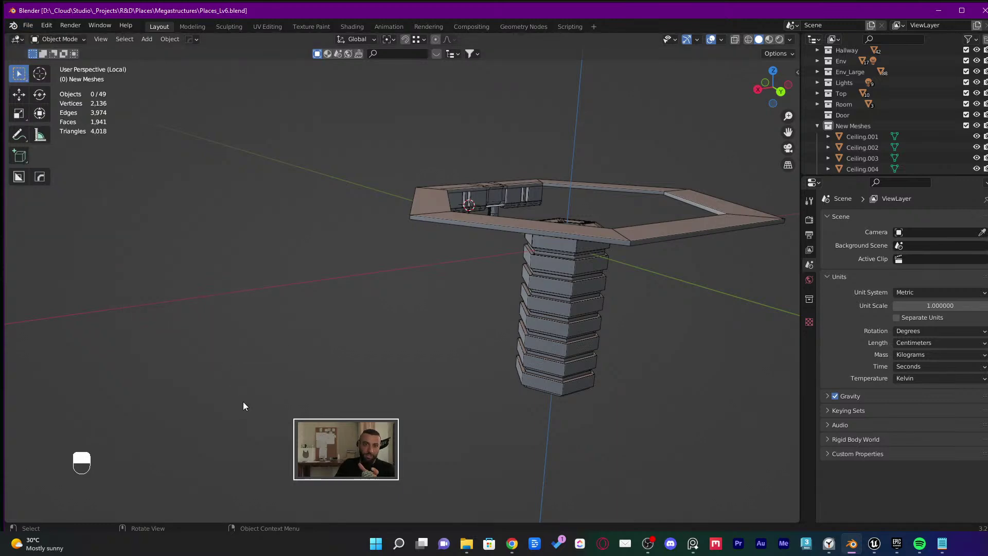
# Bring up the Epic Games Launcher and browse the Marketplace's Free For The Month products
pyautogui.click(896, 543)
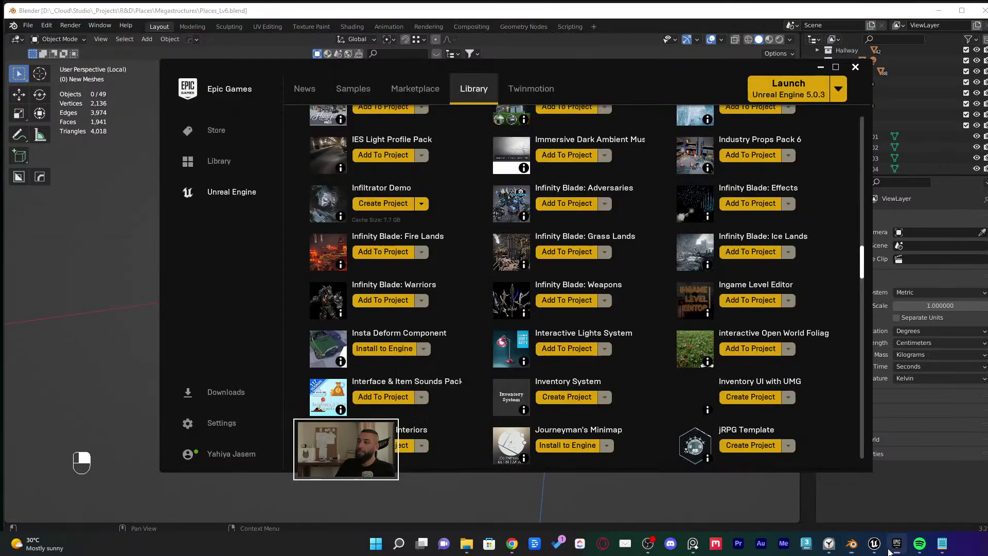
pyautogui.scroll(2, 541, 385)
pyautogui.scroll(1, 541, 386)
pyautogui.click(423, 90)
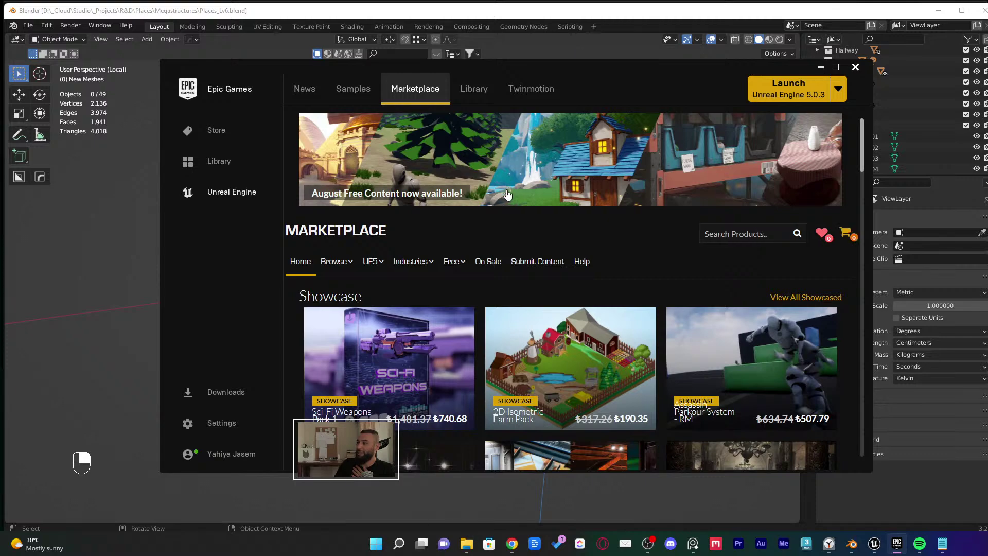
pyautogui.scroll(-4, 511, 201)
pyautogui.scroll(3, 517, 200)
pyautogui.moveTo(453, 209)
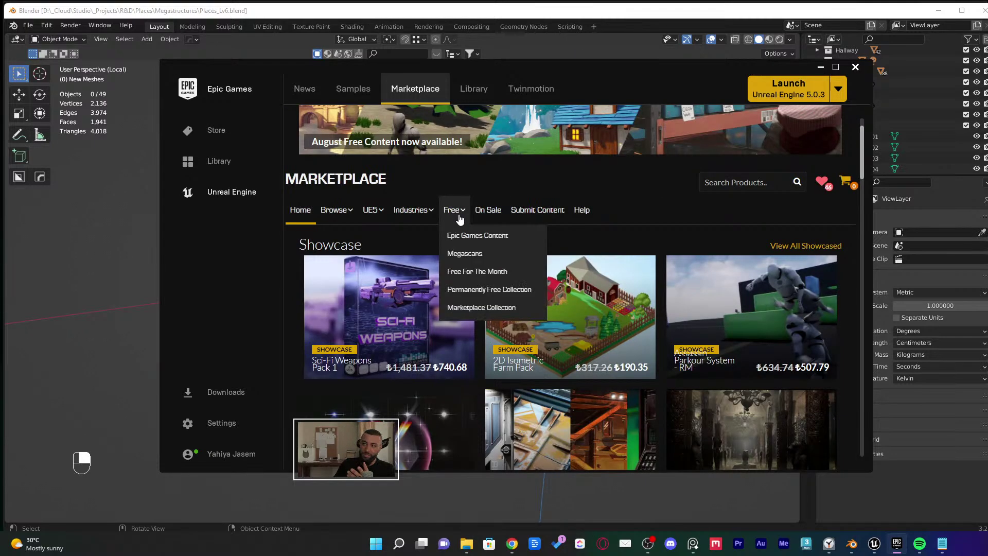
pyautogui.click(481, 277)
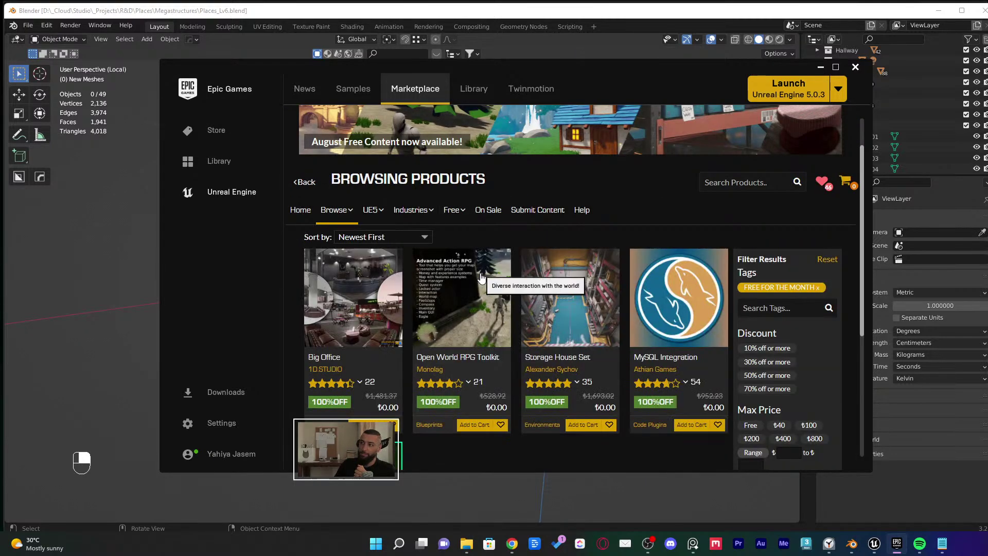
pyautogui.scroll(-2, 499, 272)
pyautogui.scroll(-2, 519, 267)
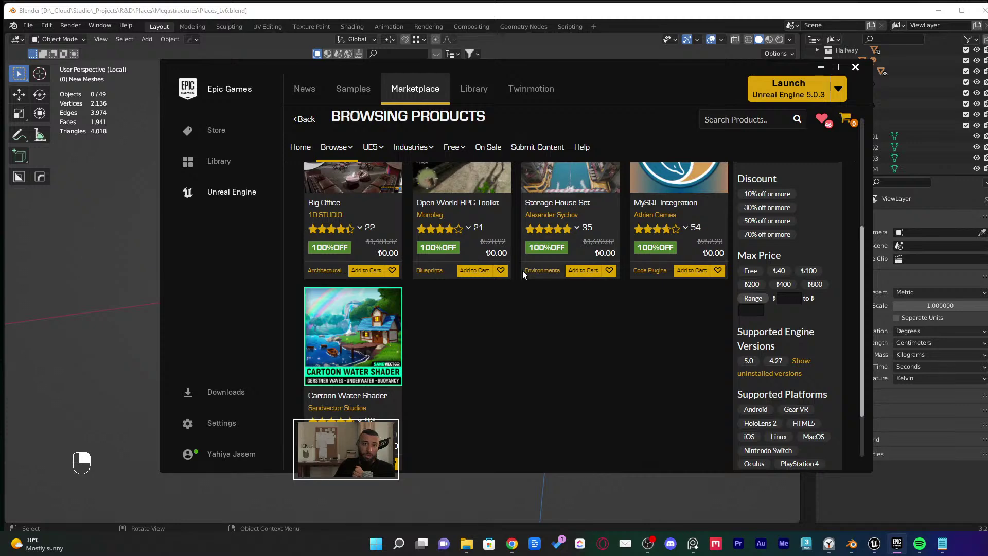
pyautogui.scroll(5, 524, 271)
pyautogui.moveTo(457, 242)
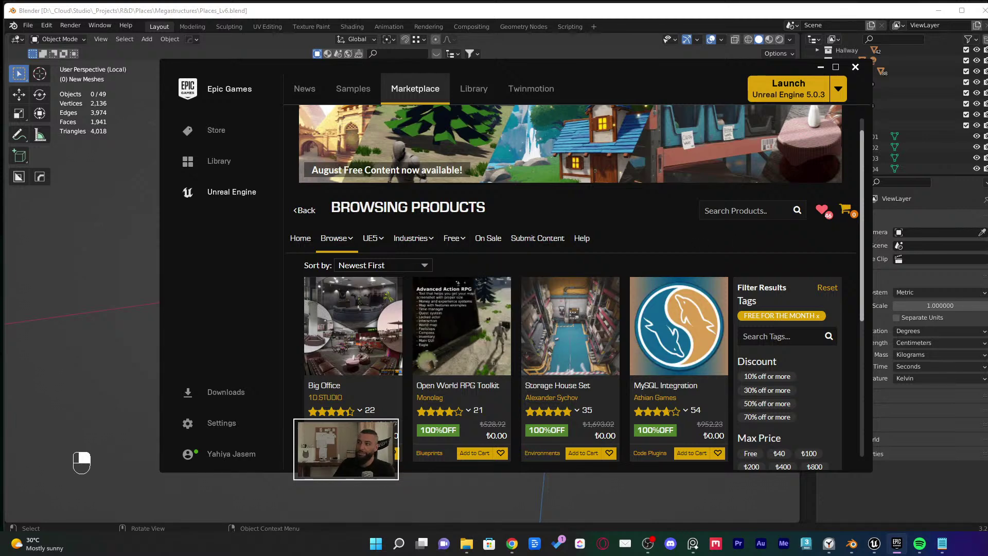
# Search the Marketplace for 'paragon' and scroll through the results
pyautogui.click(787, 211)
pyautogui.write('pa')
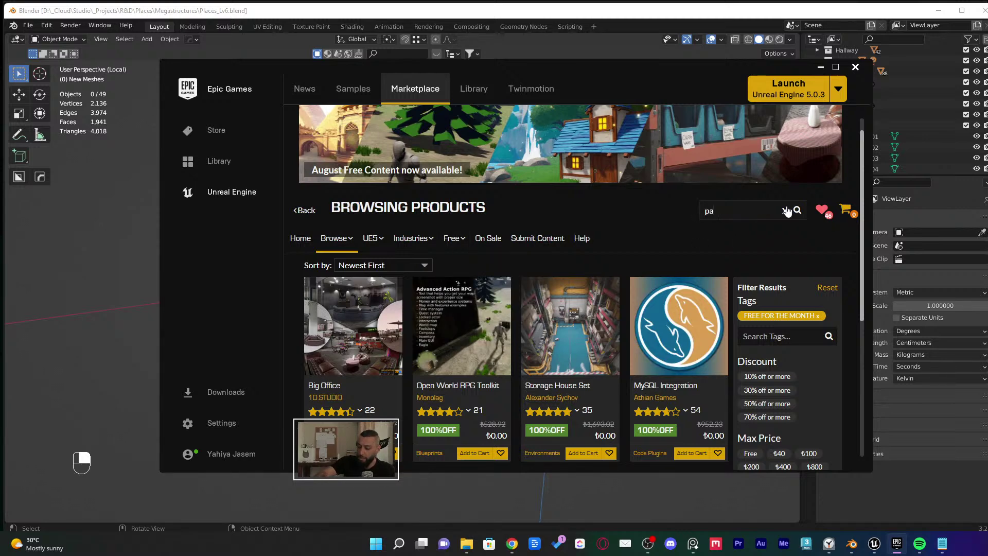
pyautogui.write('ragon')
pyautogui.press('Return')
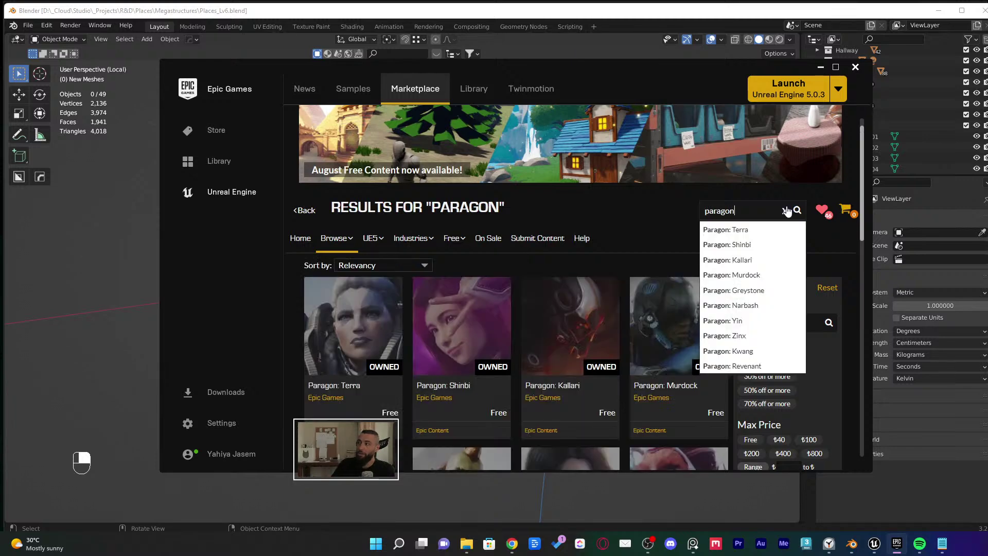
pyautogui.scroll(-3, 582, 263)
pyautogui.scroll(3, 799, 233)
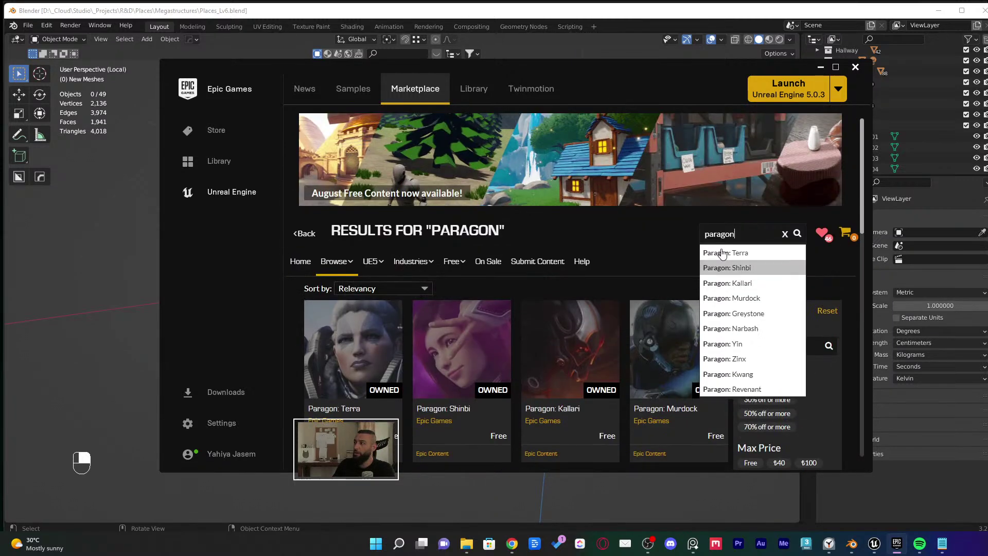
# Replace the search with 'character' and scroll through the Character Astronaut, Diver and Modern packs
pyautogui.click(785, 234)
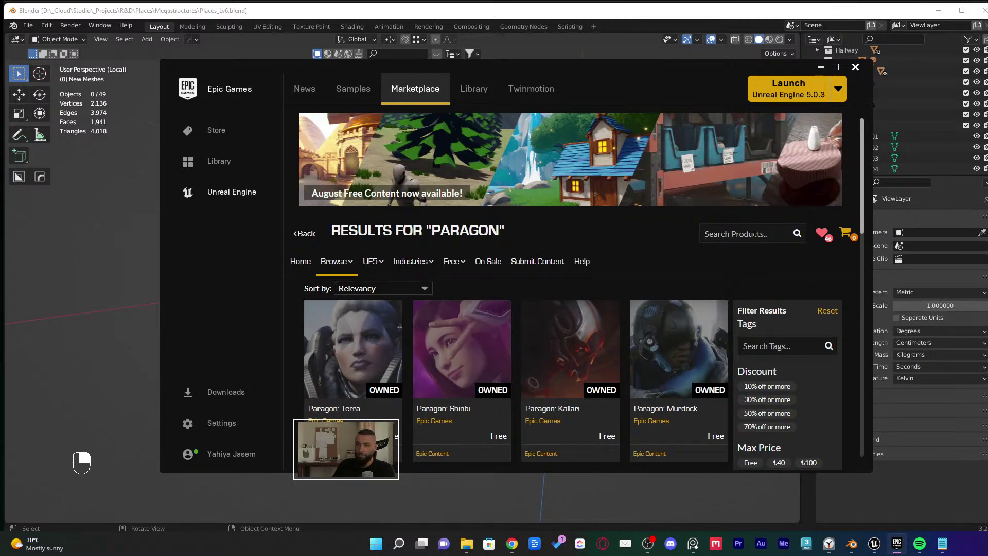
pyautogui.write('character')
pyautogui.press('Return')
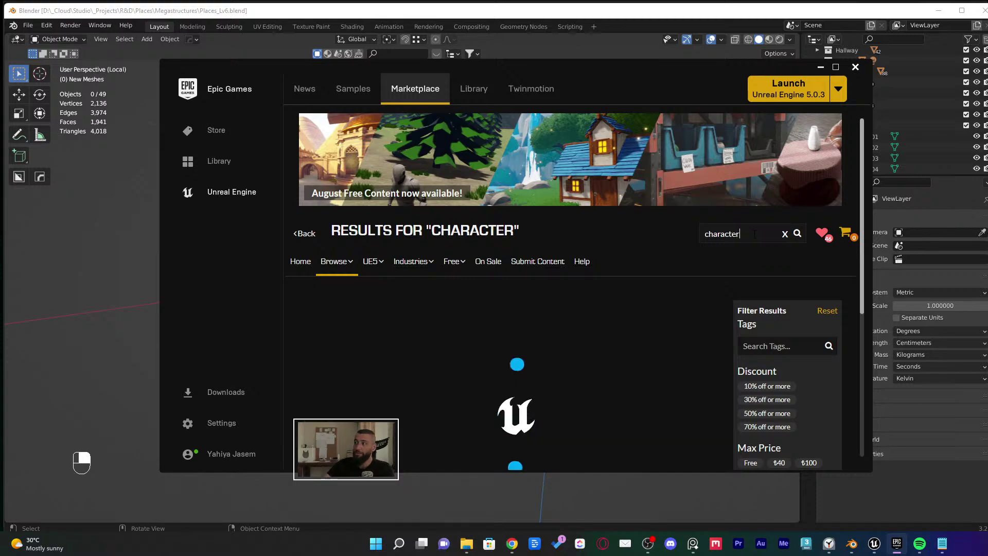
pyautogui.scroll(-2, 819, 319)
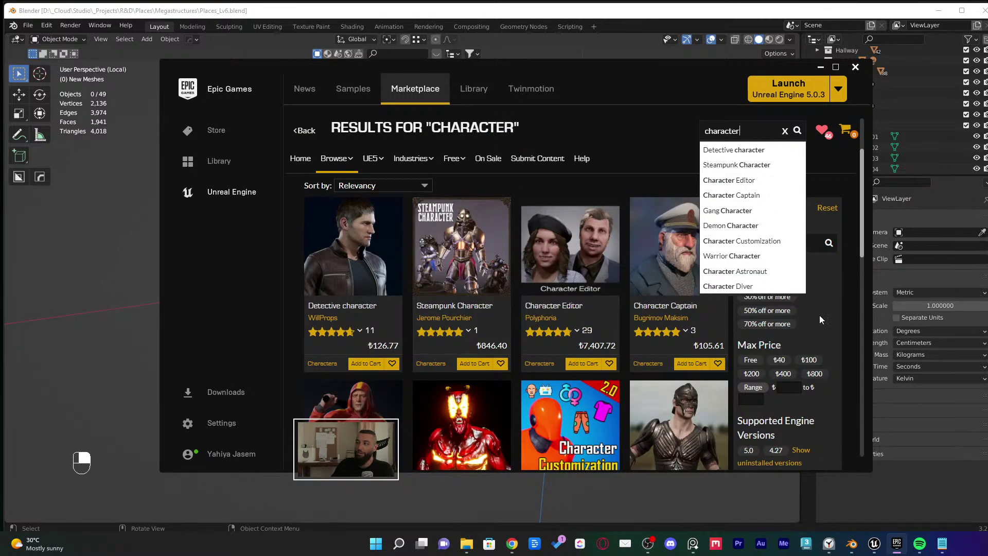
pyautogui.click(286, 333)
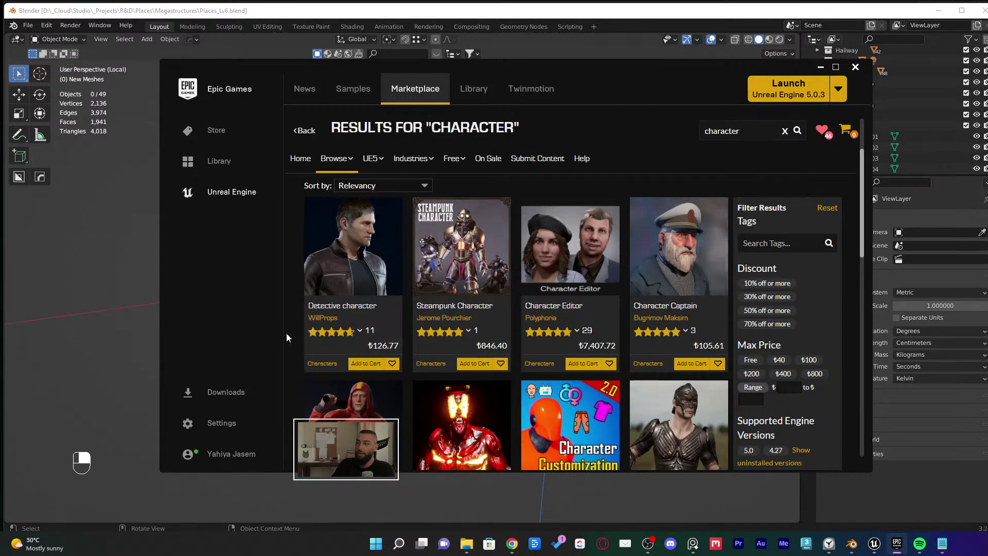
pyautogui.scroll(-4, 286, 332)
pyautogui.scroll(-3, 311, 319)
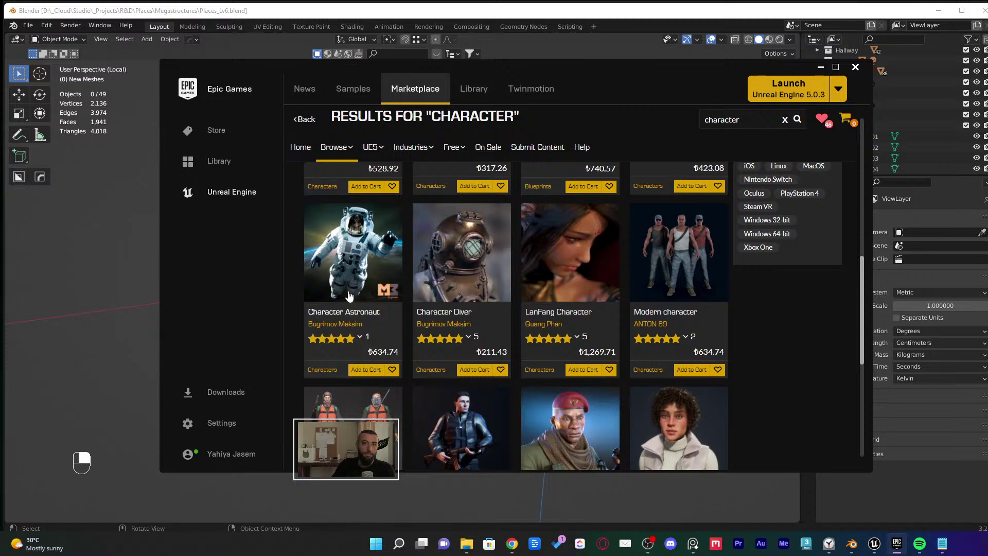
# Minimize the Epic Games Launcher so Blender's Places_Lv6.blend is back in front
pyautogui.click(821, 68)
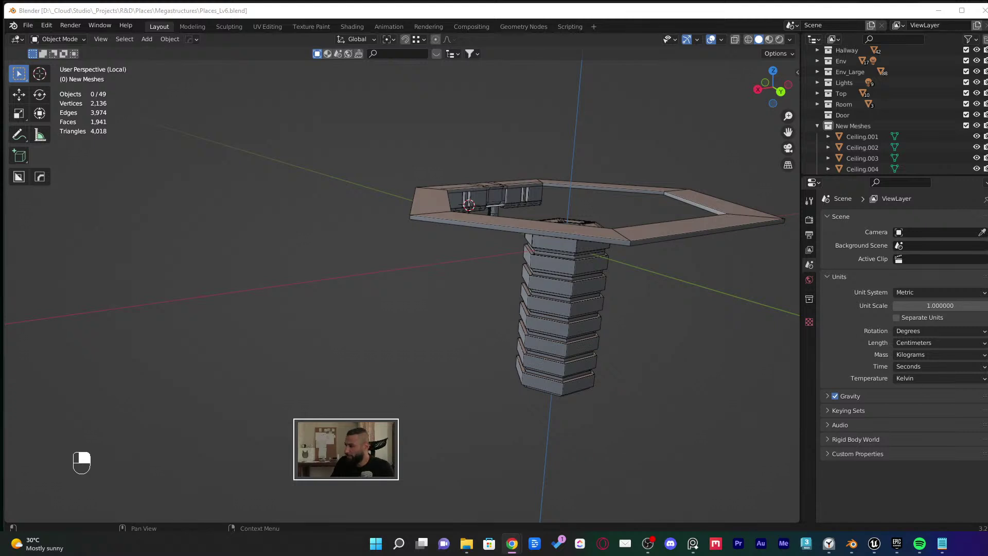
# View the New Meshes hexagon ring and stacked column from above, then bring up the window switcher
pyautogui.moveTo(514, 227); pyautogui.dragTo(556, 249, button='middle')
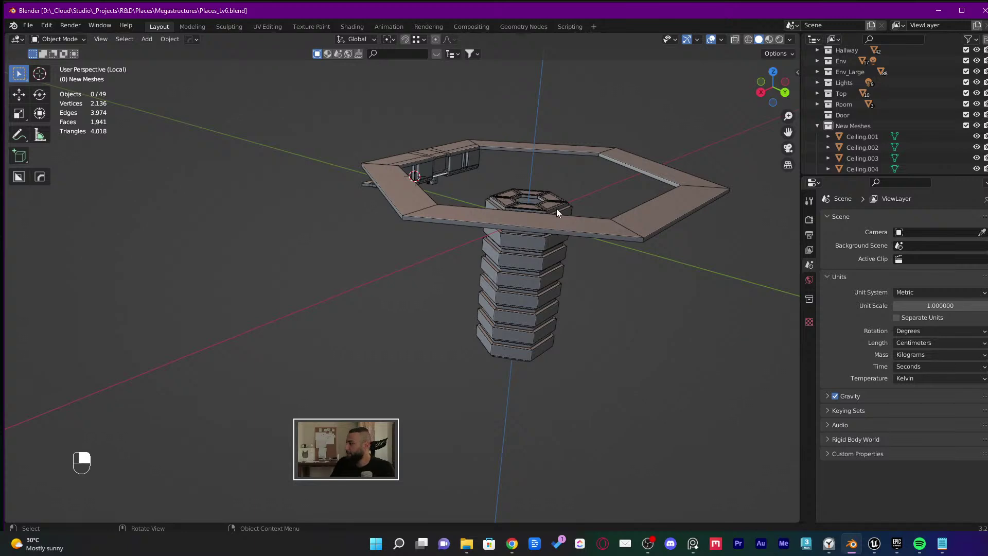
pyautogui.moveTo(556, 211); pyautogui.dragTo(615, 215, button='middle')
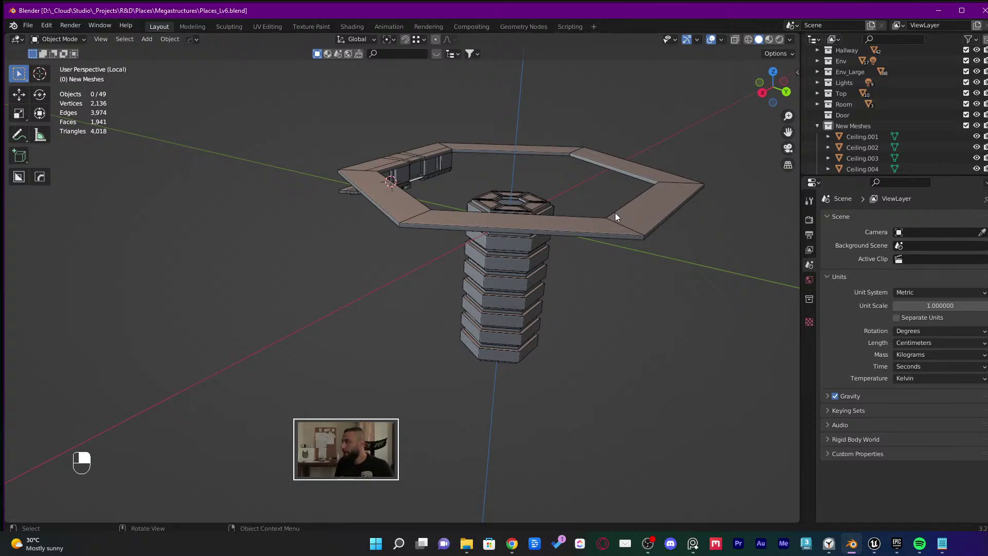
pyautogui.moveTo(610, 209); pyautogui.dragTo(516, 310, button='middle')
pyautogui.scroll(3, 520, 309)
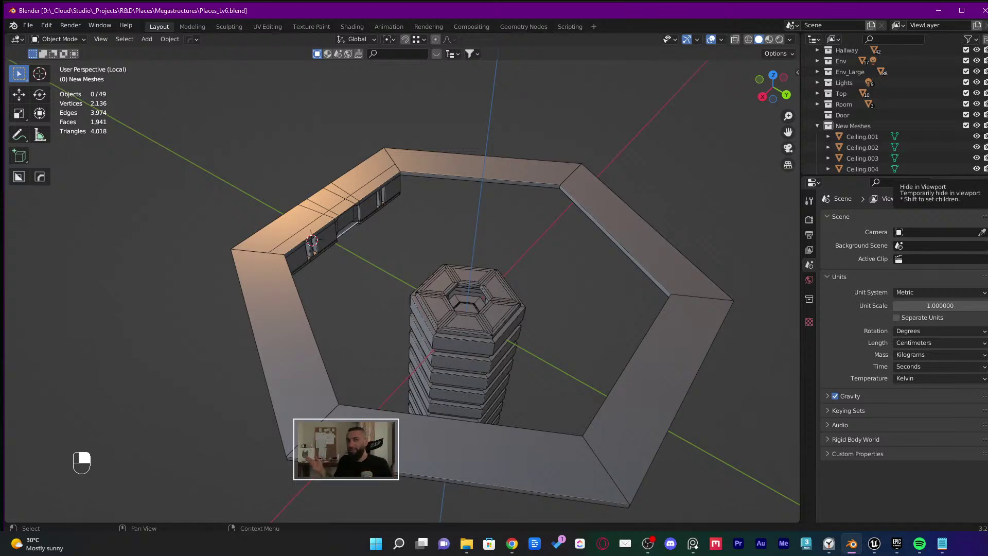
pyautogui.moveTo(347, 339); pyautogui.dragTo(421, 292, button='middle')
pyautogui.hotkey('alt', 'Tab')
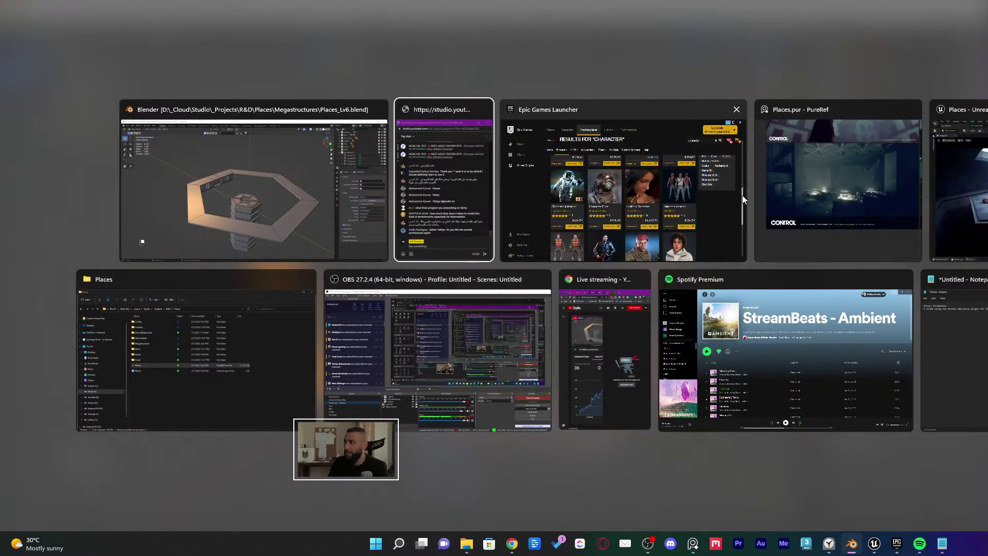
# Switch to Unreal's level_9 editor and fly through the atrium toward the statue and stairs
pyautogui.click(957, 197)
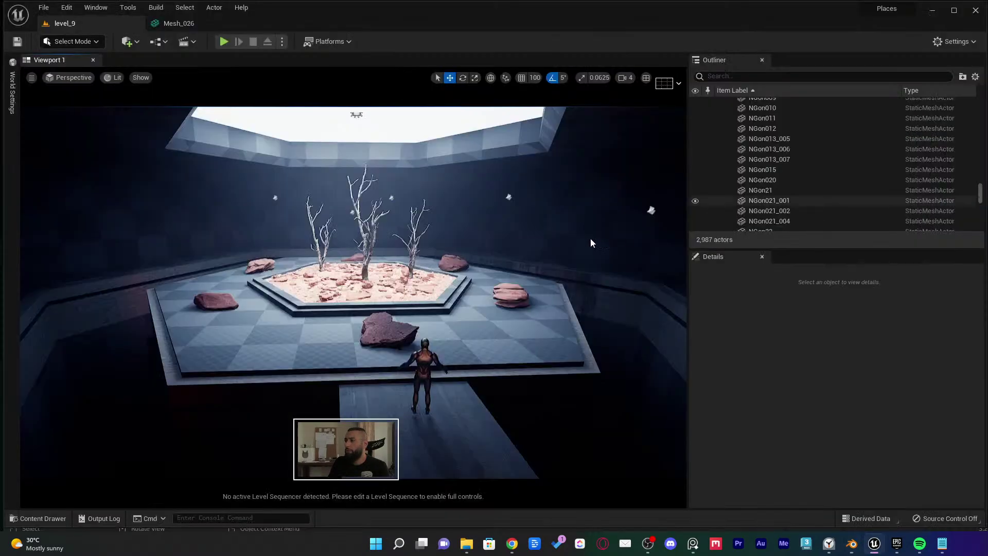
pyautogui.moveTo(591, 242)
pyautogui.mouseDown(button='right')
pyautogui.moveTo(612, 229)
pyautogui.moveTo(721, 221)
pyautogui.moveTo(595, 228)
pyautogui.mouseUp(button='right')
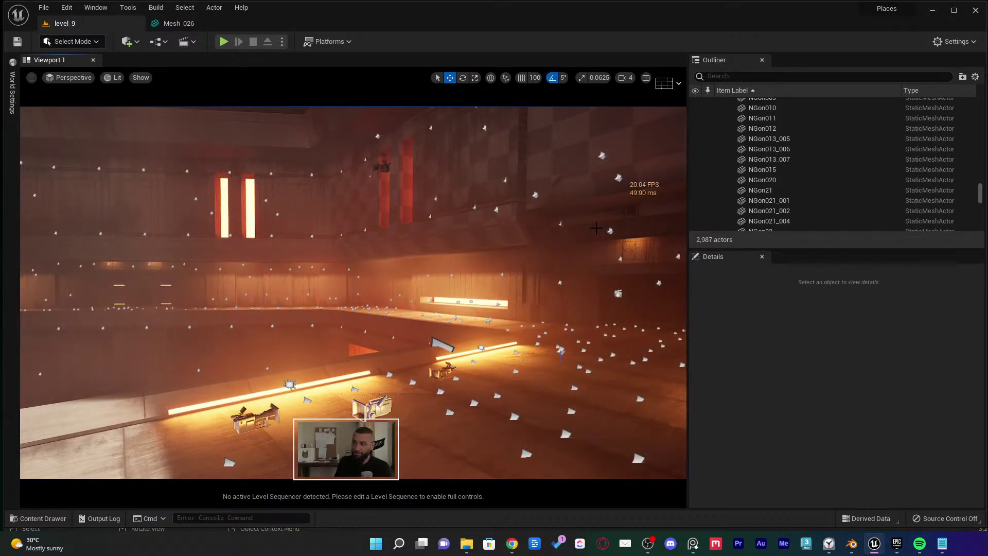
pyautogui.moveTo(494, 295); pyautogui.dragTo(369, 312, button='right')
pyautogui.press('g')
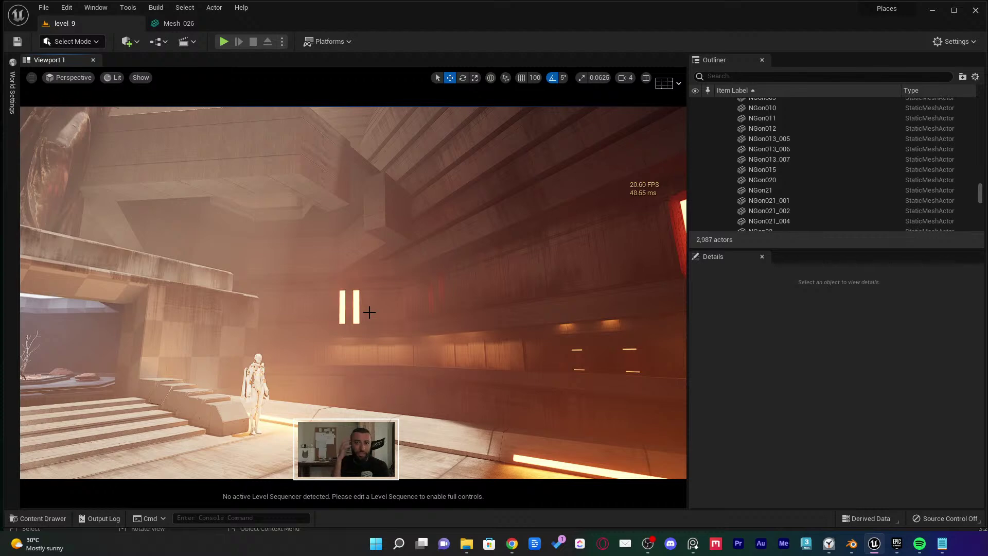
pyautogui.moveTo(369, 312); pyautogui.dragTo(243, 240, button='right')
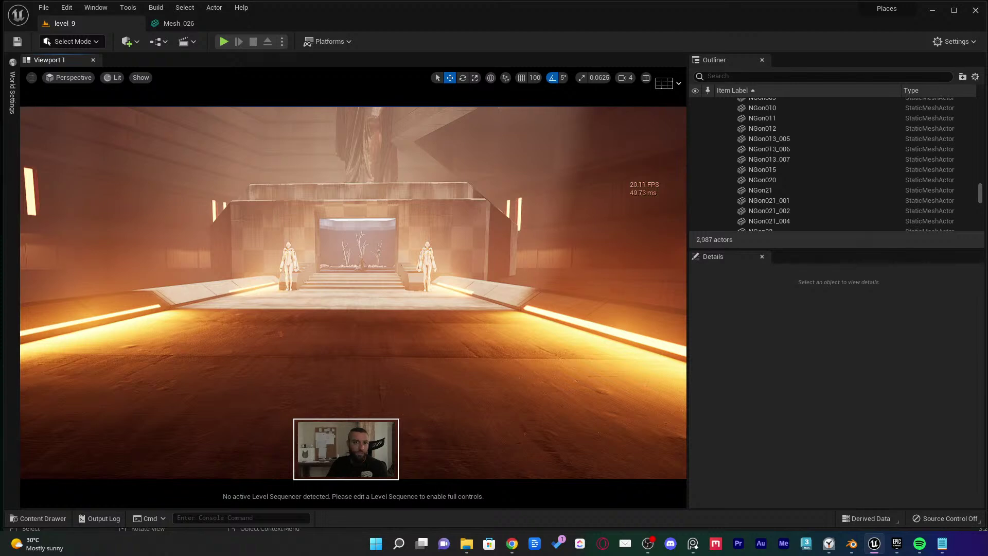
pyautogui.moveTo(401, 265); pyautogui.dragTo(343, 413, button='right')
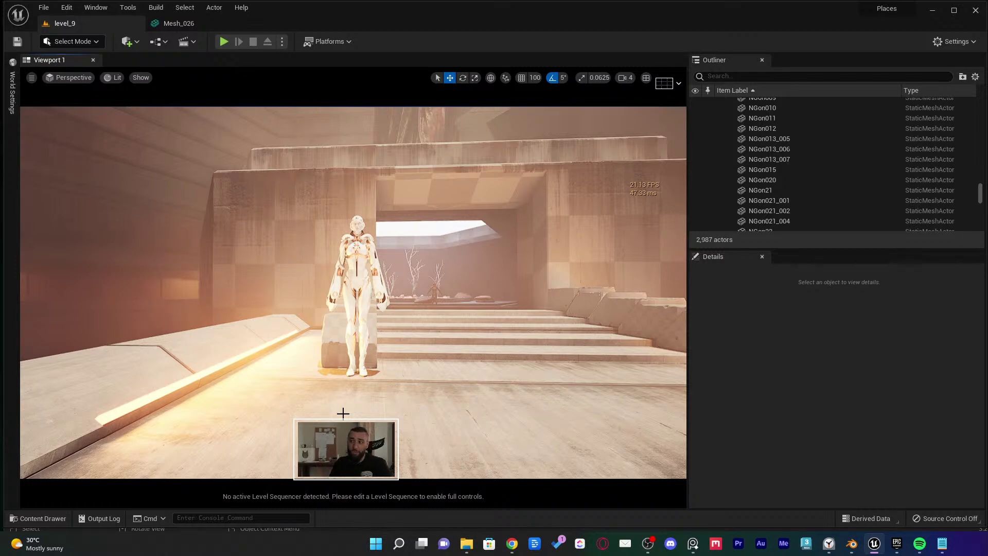
# Sweep past the orange-lit wall and lit balcony stairs, then open the Content Drawer at Geometries
pyautogui.moveTo(353, 293); pyautogui.dragTo(333, 320, button='right')
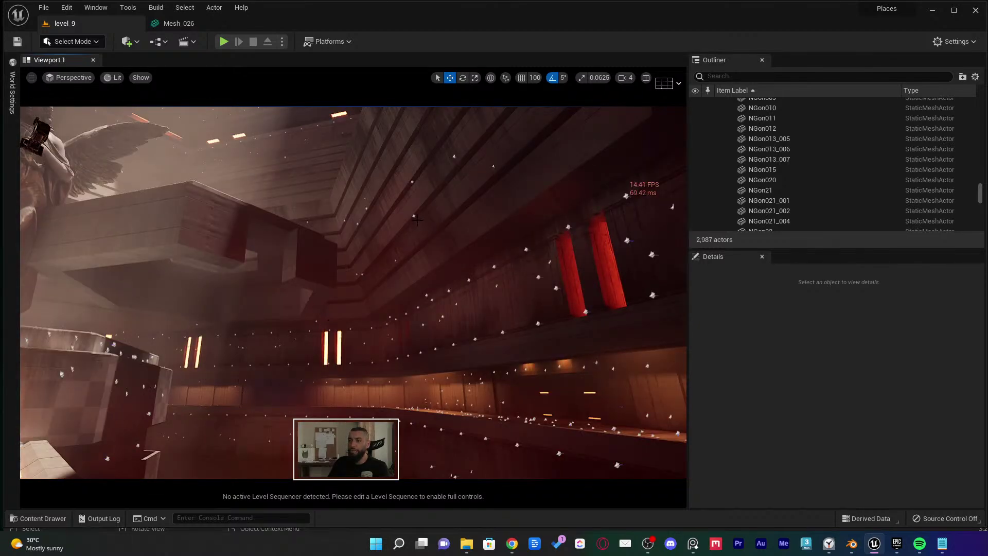
pyautogui.moveTo(416, 220); pyautogui.dragTo(299, 255, button='right')
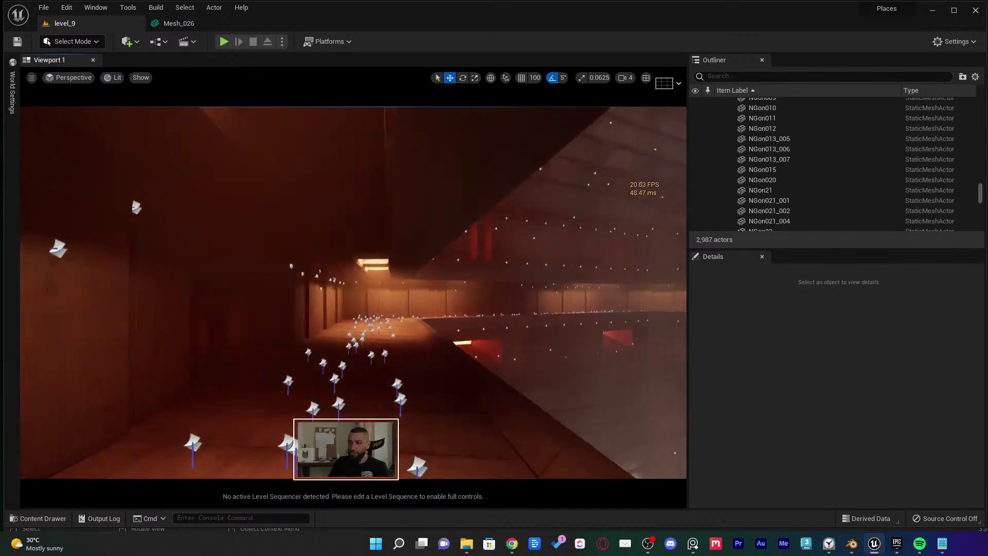
pyautogui.moveTo(299, 254); pyautogui.dragTo(309, 218, button='right')
pyautogui.moveTo(420, 383)
pyautogui.mouseDown(button='right')
pyautogui.moveTo(447, 383)
pyautogui.moveTo(422, 393)
pyautogui.moveTo(420, 383)
pyautogui.mouseUp(button='right')
pyautogui.hotkey('ctrl', 'space')
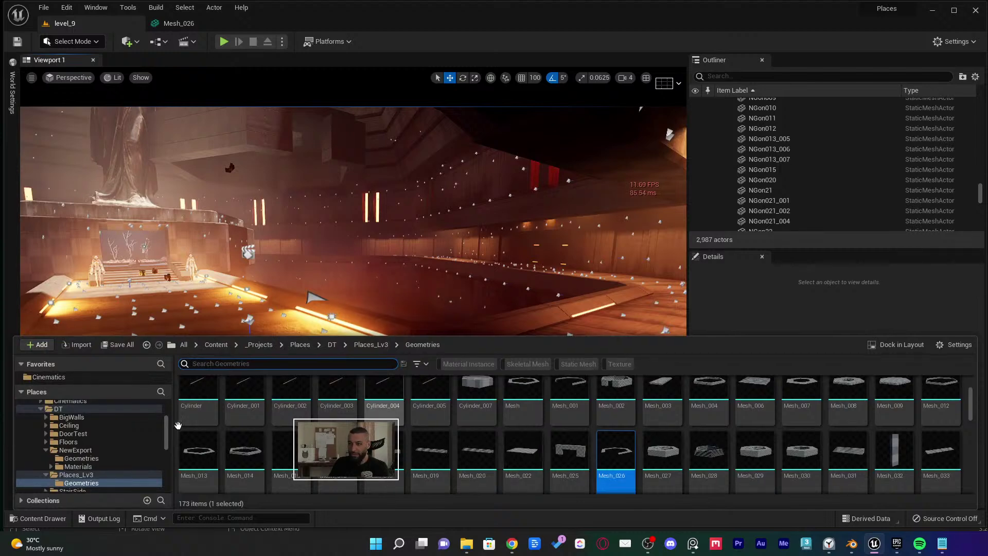
# Collapse NewExport and open the Places folder in the Content Drawer tree
pyautogui.click(45, 450)
pyautogui.scroll(3, 64, 456)
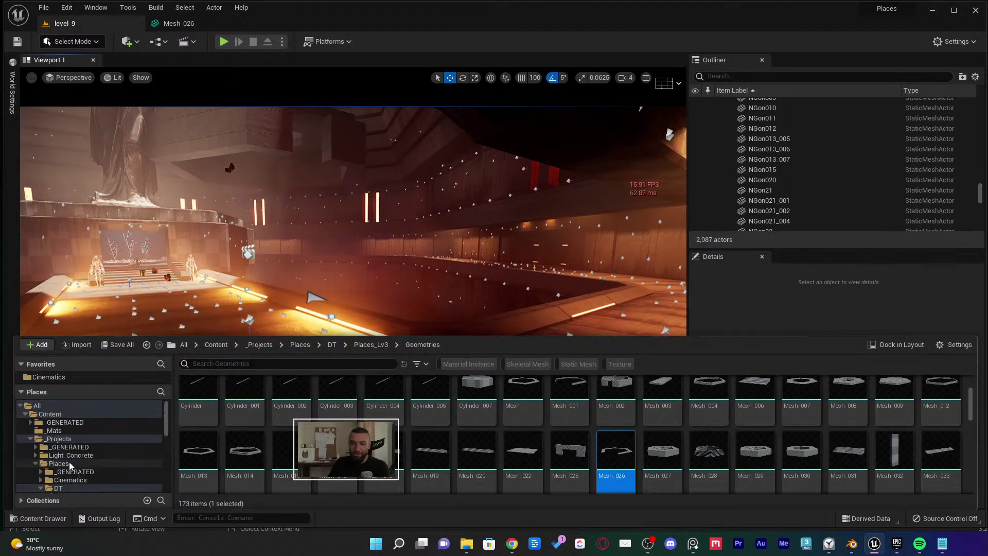
pyautogui.doubleClick(33, 465)
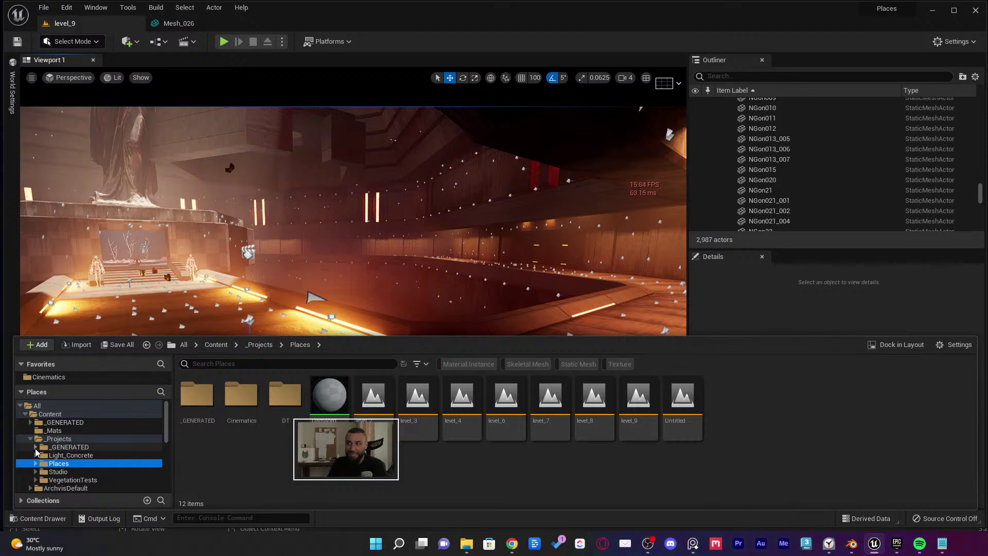
# Fly around the hall to frame the angel statue above the lit altar stairs
pyautogui.moveTo(352, 168); pyautogui.dragTo(352, 115, button='right')
pyautogui.moveTo(353, 292); pyautogui.dragTo(342, 163, button='right')
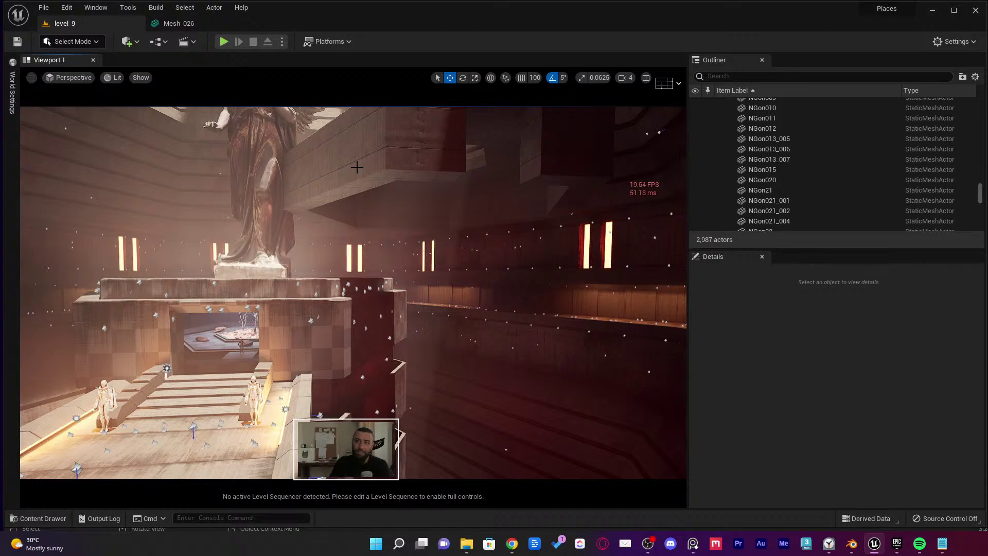
pyautogui.moveTo(356, 166); pyautogui.dragTo(377, 183, button='right')
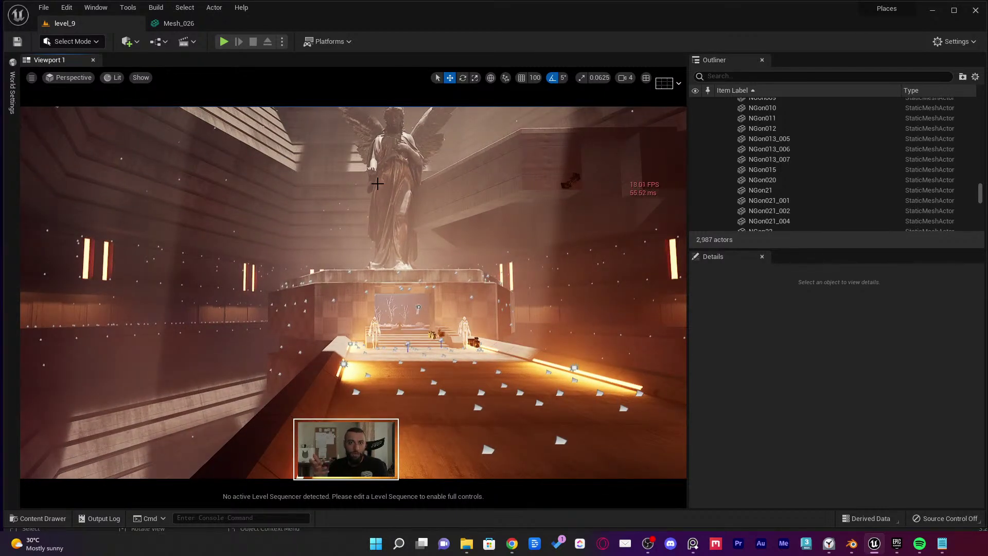
pyautogui.moveTo(378, 183); pyautogui.dragTo(377, 184, button='right')
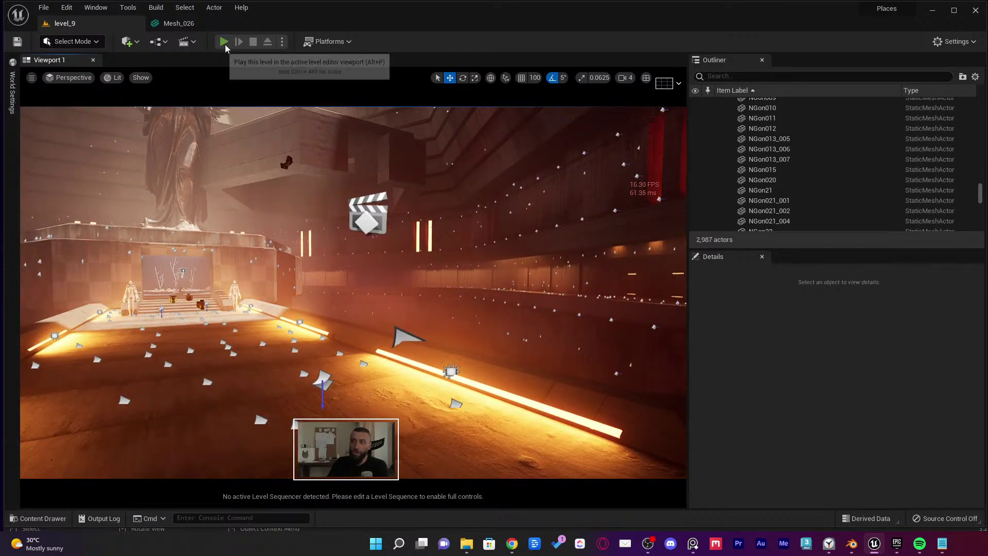
# Play In Editor, run the character through the hall, then stop and tilt toward the statue
pyautogui.hotkey('alt', 'p')
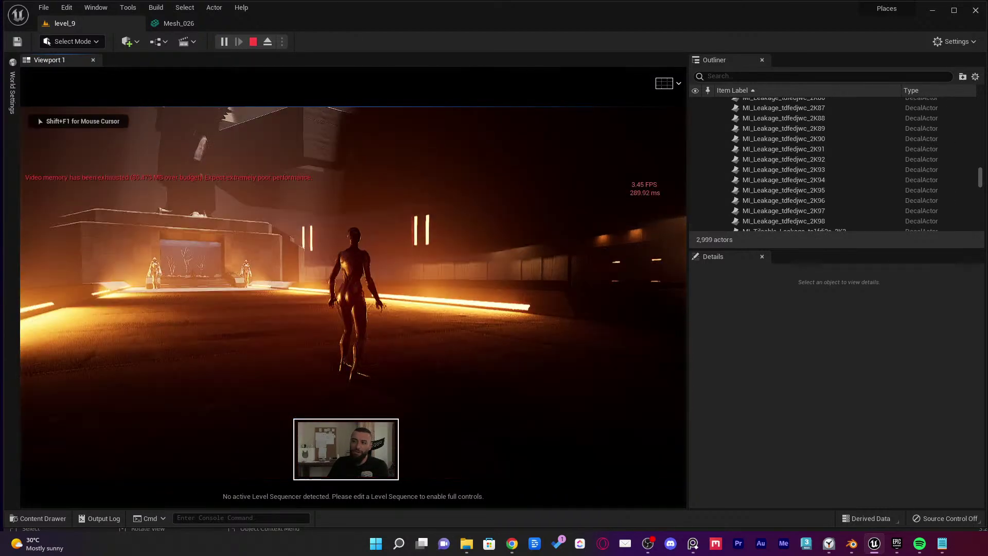
pyautogui.press('w')
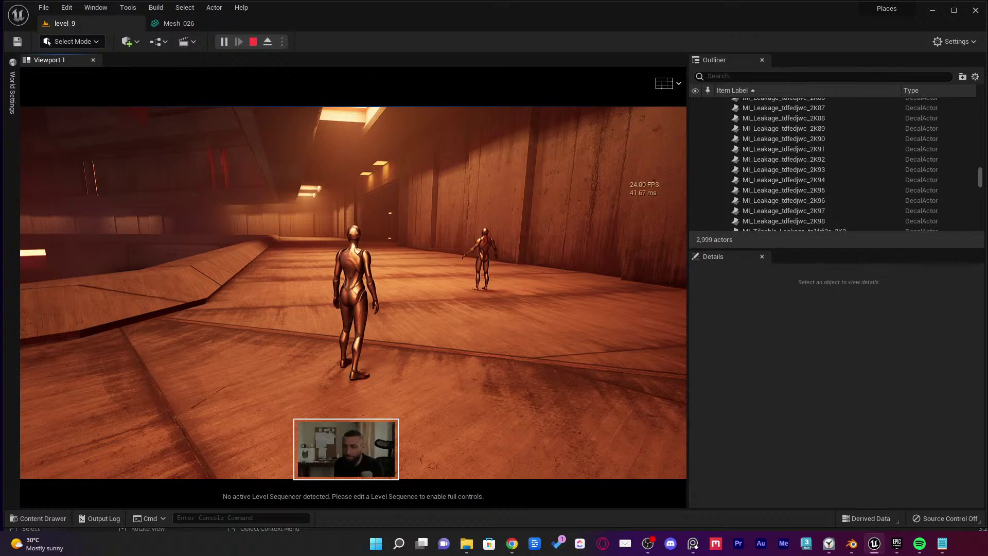
pyautogui.press('Escape')
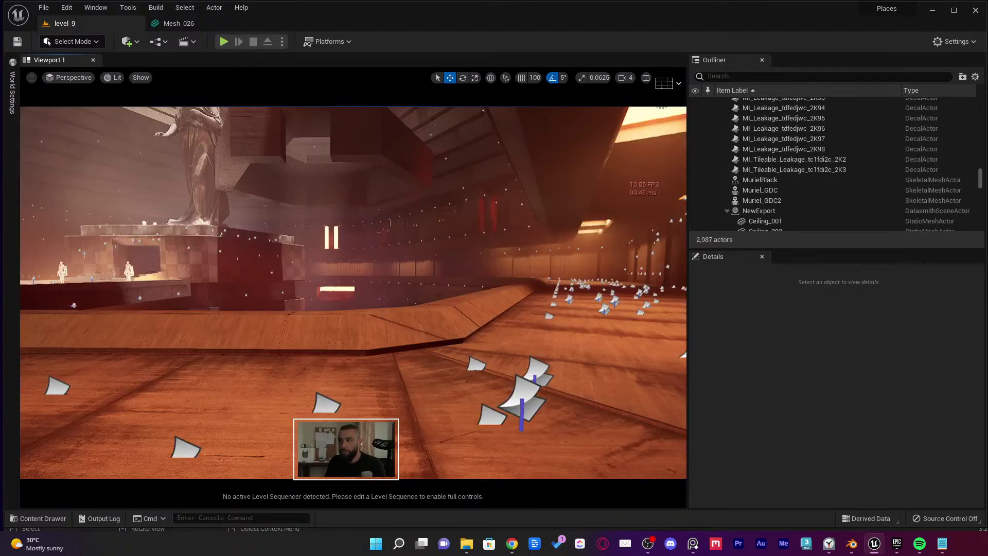
pyautogui.press('w')
pyautogui.moveTo(405, 187); pyautogui.dragTo(385, 139, button='right')
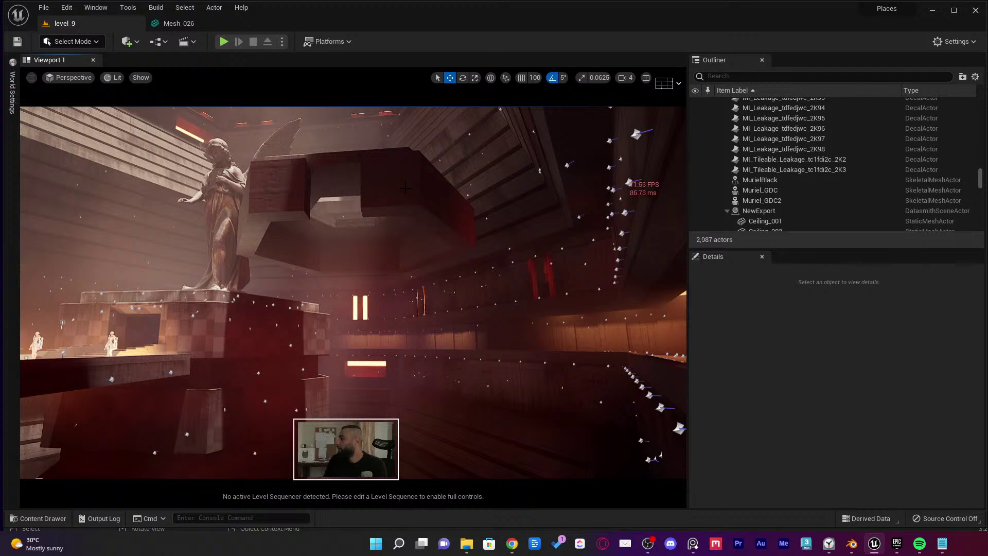
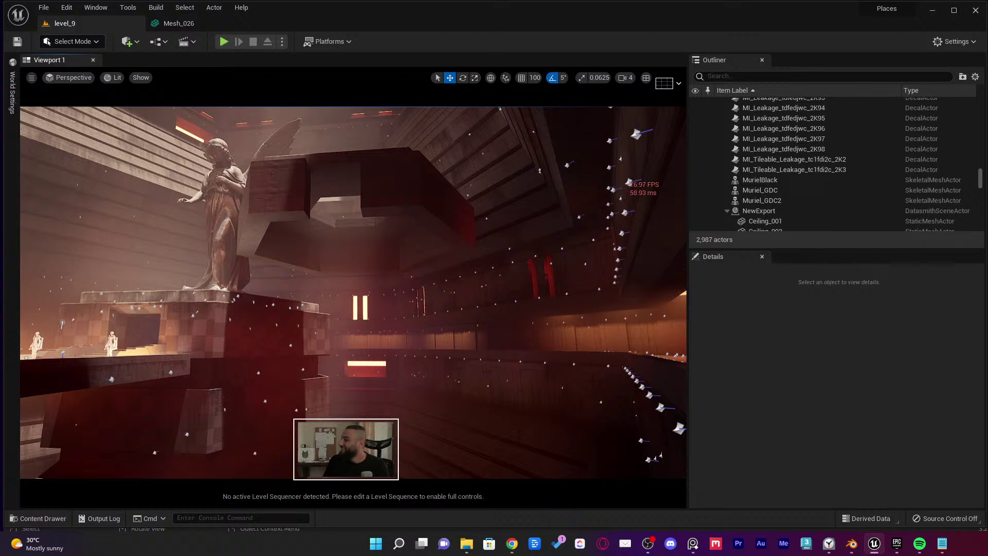
# In a new browser window, search 'fran silvestre arquitectos archdaily' and open the ArchDaily office page
pyautogui.click(511, 543)
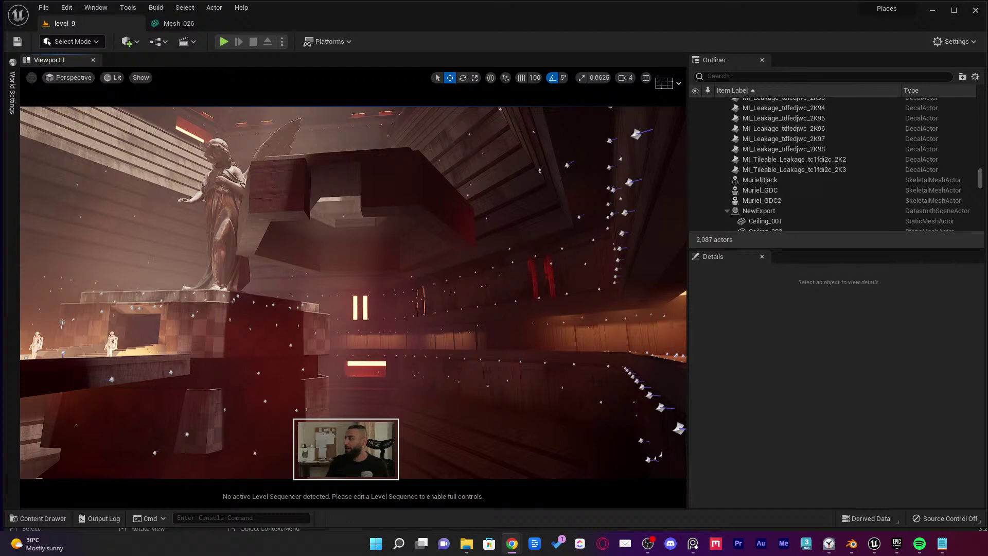
pyautogui.moveTo(803, 143); pyautogui.dragTo(333, 76)
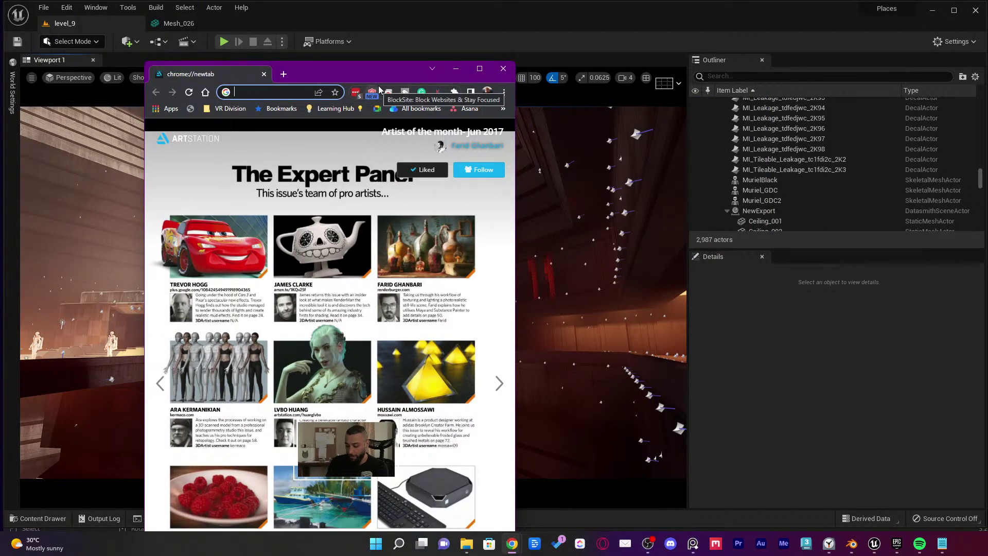
pyautogui.write('fran s')
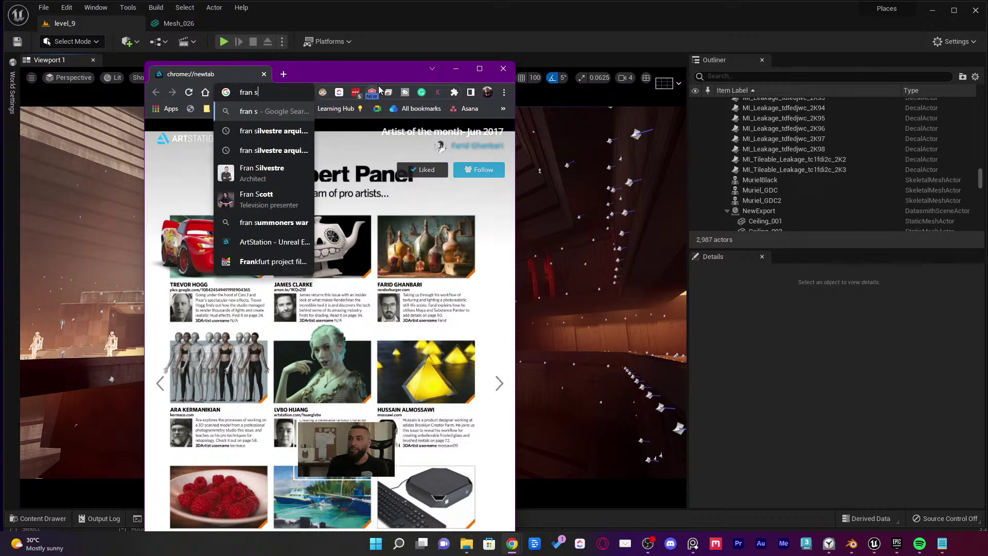
pyautogui.press('Down')
pyautogui.press('Return')
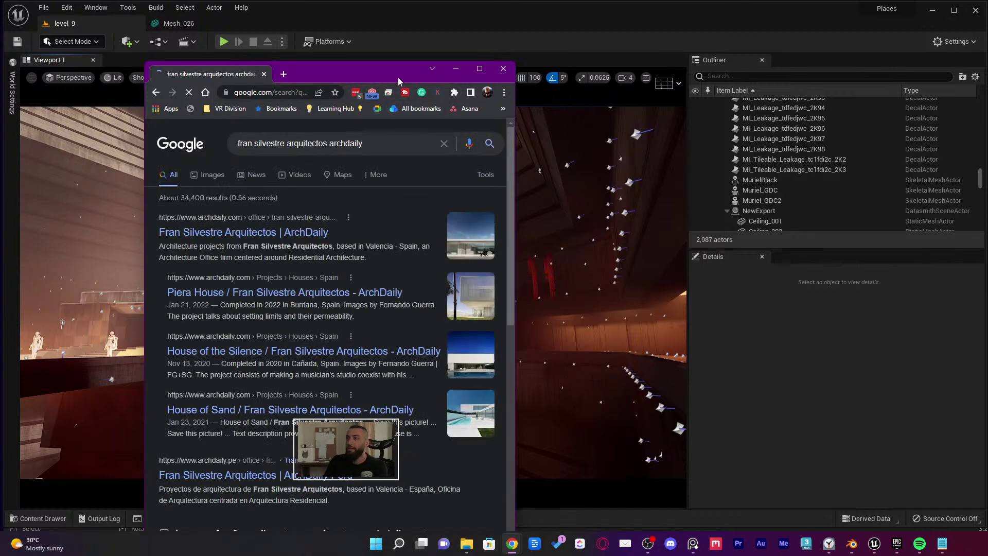
pyautogui.moveTo(398, 78); pyautogui.dragTo(410, 39)
pyautogui.moveTo(526, 133); pyautogui.dragTo(756, 125)
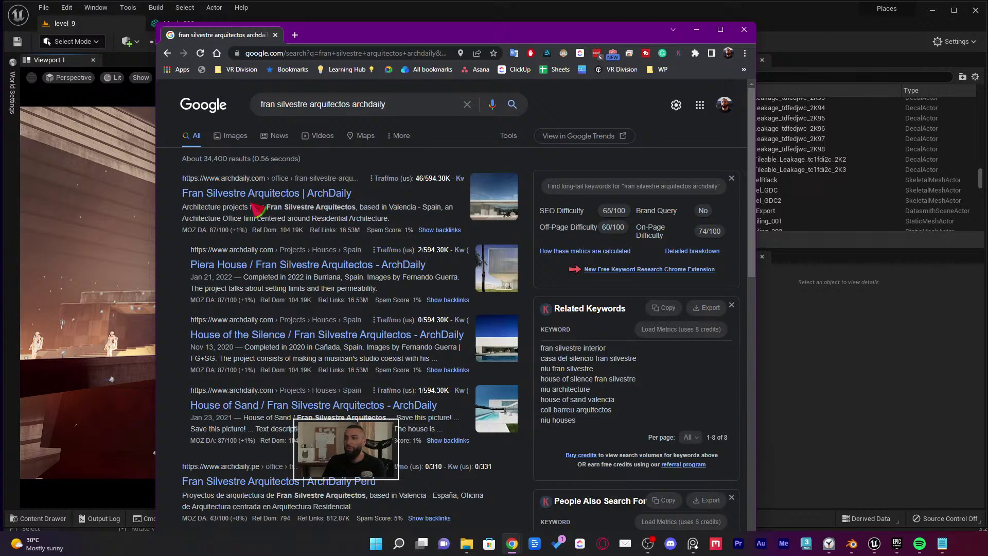
pyautogui.click(254, 191)
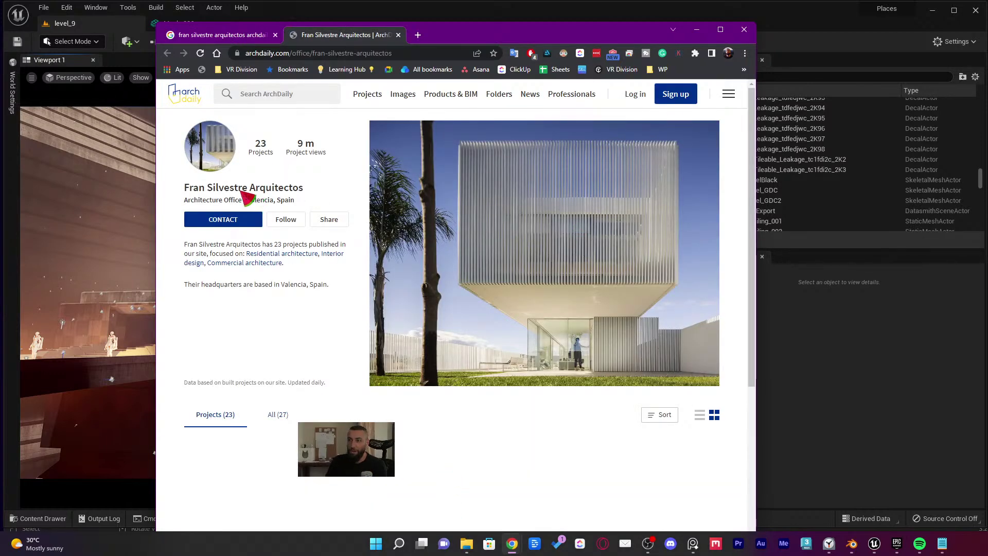
# Scroll through the office's projects and flip through the House of Sand photos
pyautogui.scroll(-5, 463, 211)
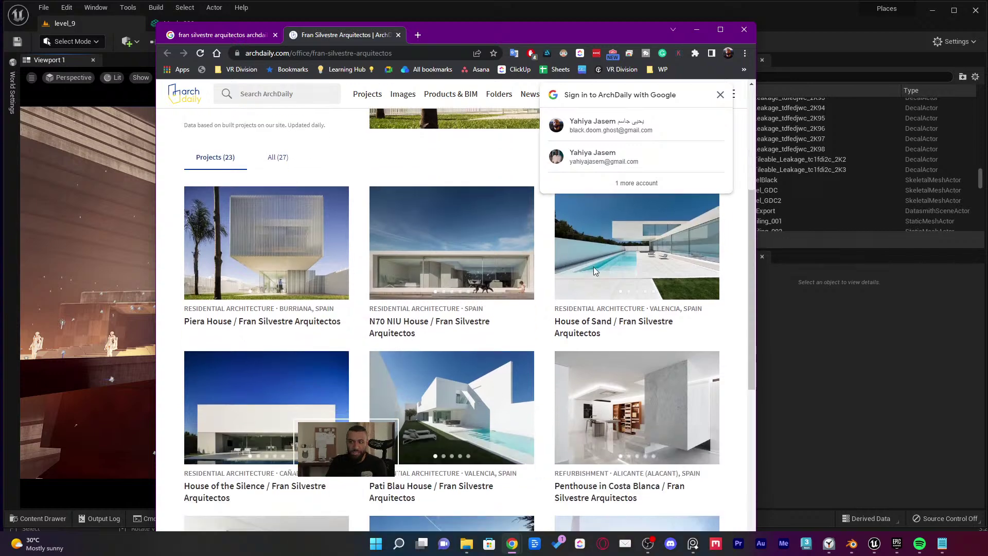
pyautogui.scroll(-5, 643, 247)
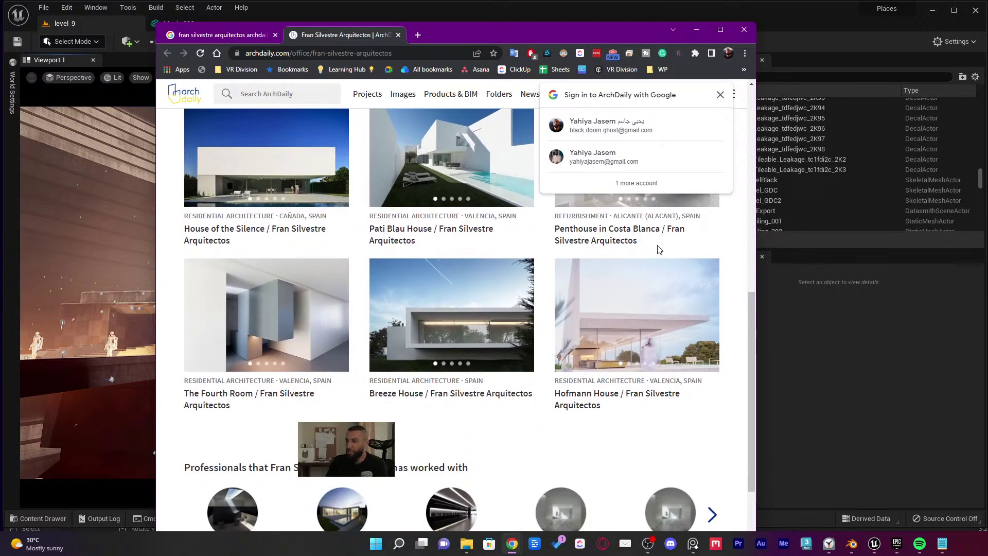
pyautogui.scroll(5, 661, 255)
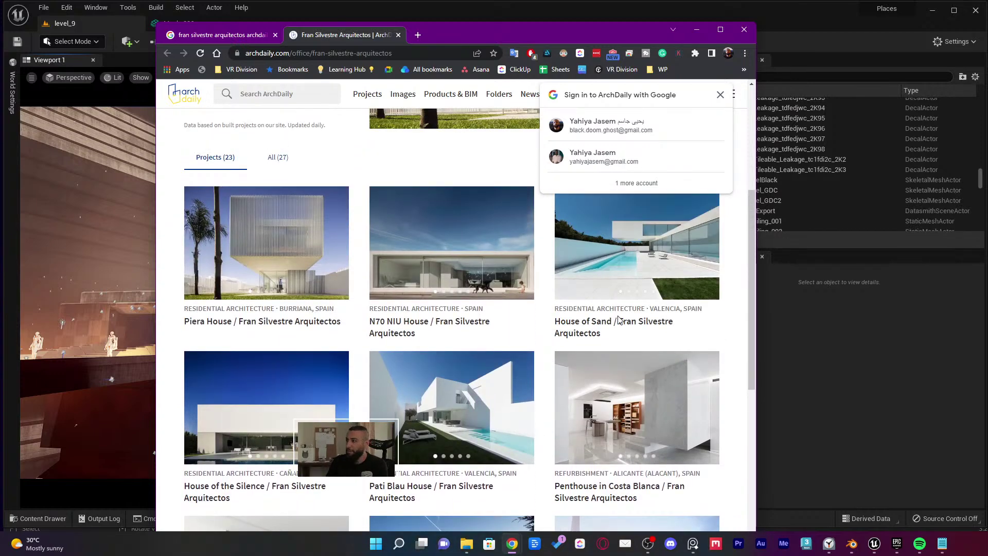
pyautogui.scroll(2, 619, 319)
pyautogui.click(706, 346)
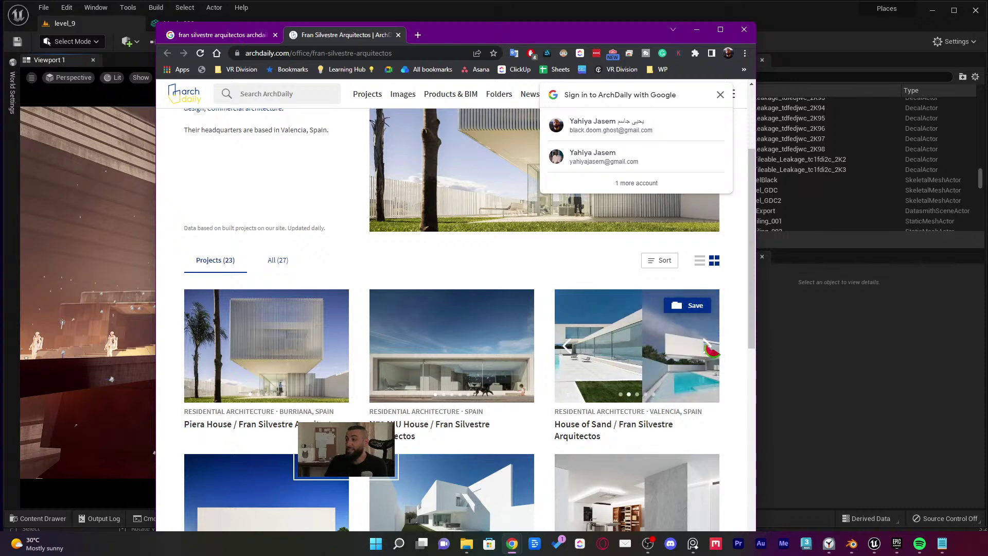
pyautogui.click(706, 345)
pyautogui.scroll(-3, 703, 345)
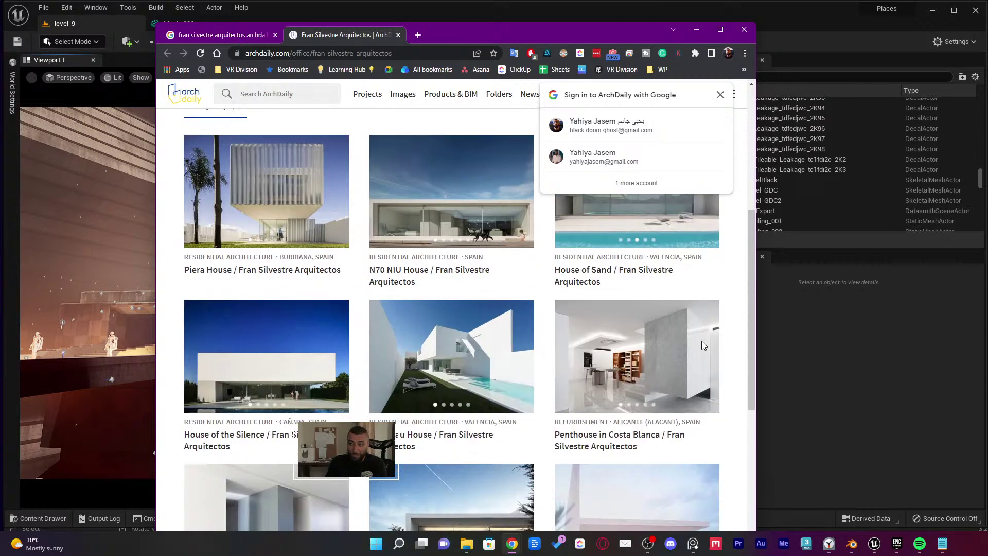
pyautogui.scroll(-4, 702, 341)
# Replace the page address with 'pinterest' to load Pinterest
pyautogui.click(376, 57)
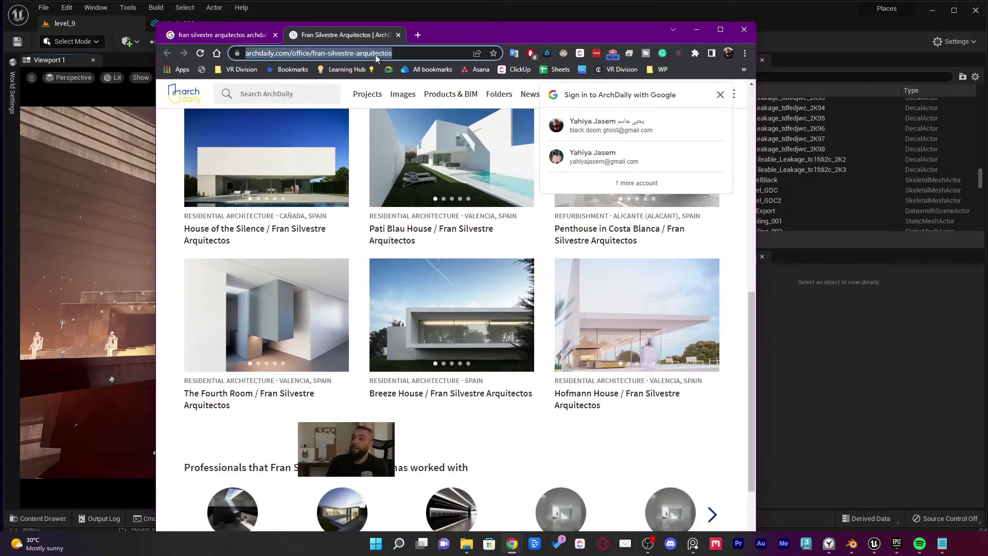
pyautogui.write('pinterest.com')
pyautogui.press('Return')
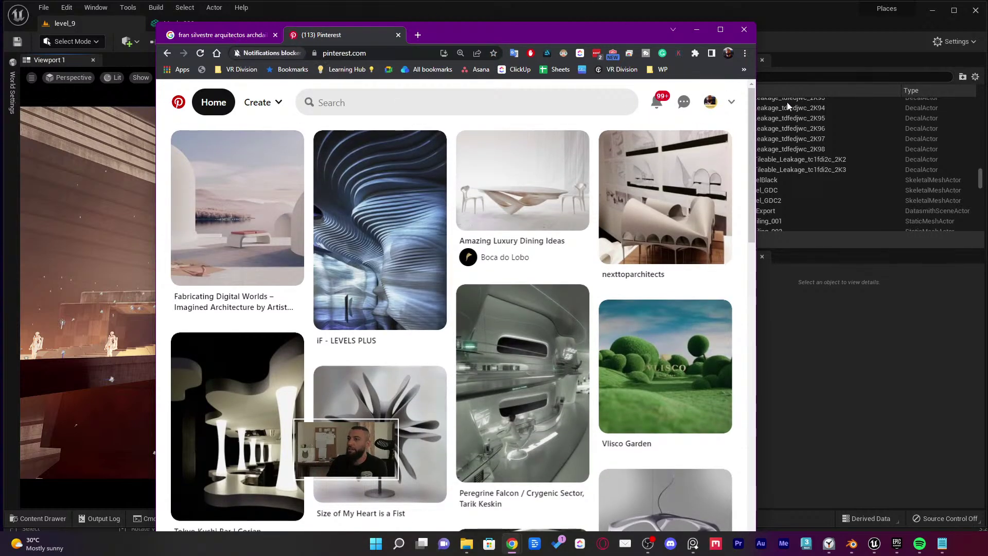
# Widen the browser for more pin columns and scroll down the Pinterest home feed
pyautogui.moveTo(755, 118); pyautogui.dragTo(947, 118)
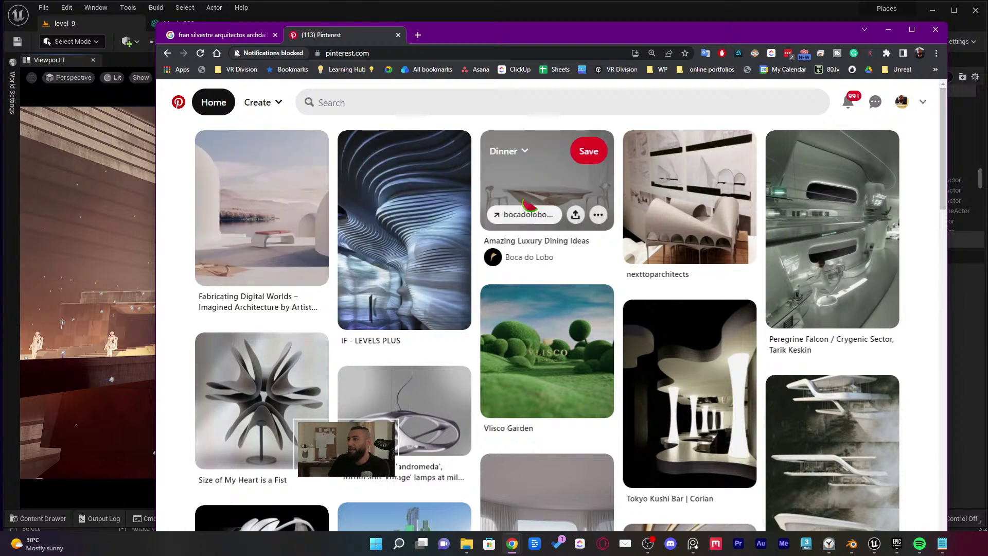
pyautogui.scroll(-1, 566, 175)
pyautogui.scroll(-2, 566, 175)
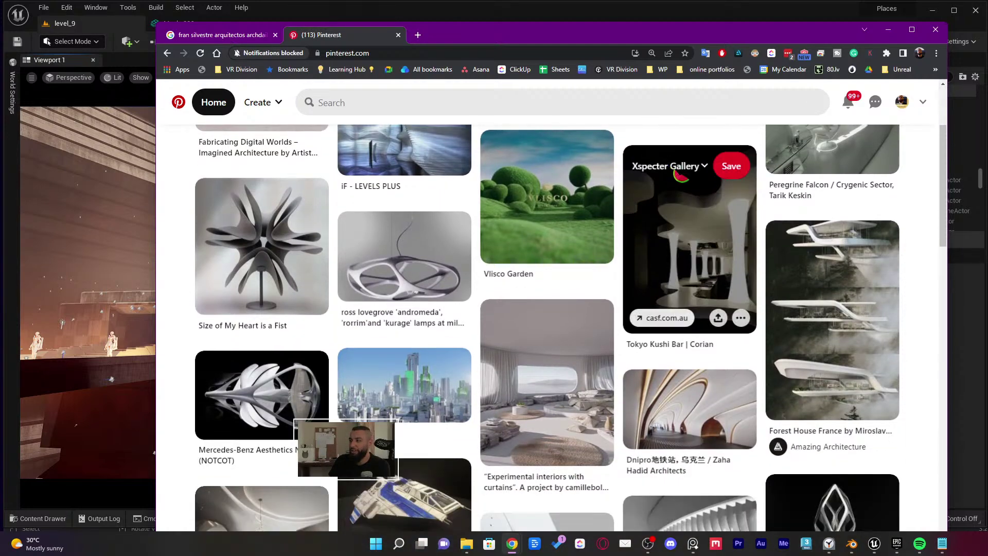
pyautogui.scroll(-2, 823, 205)
pyautogui.scroll(-2, 832, 206)
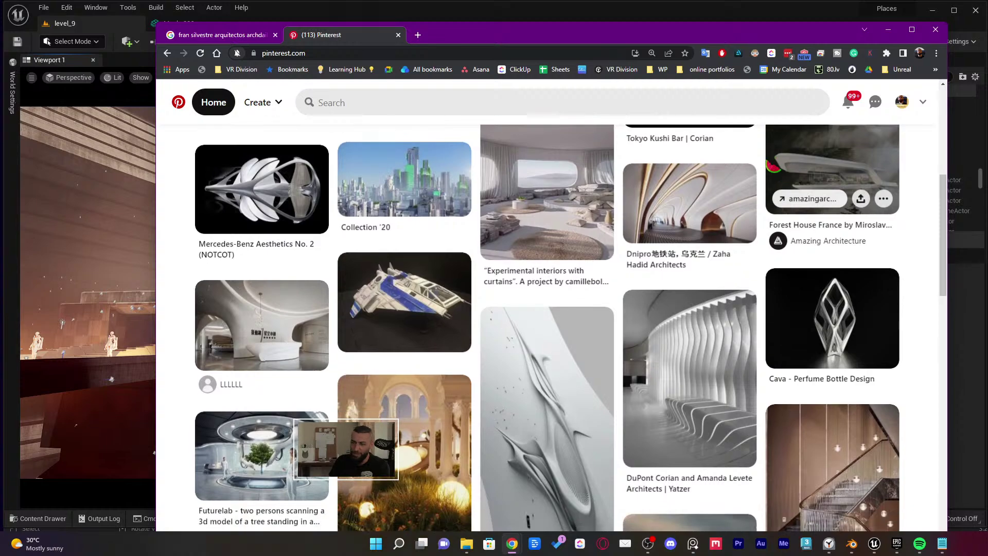
pyautogui.scroll(-7, 740, 222)
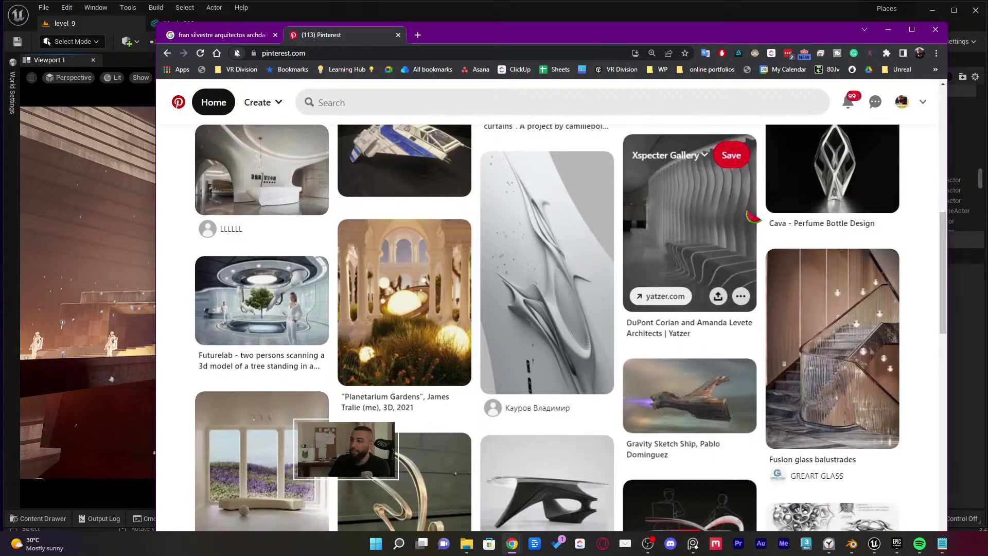
pyautogui.scroll(-7, 756, 209)
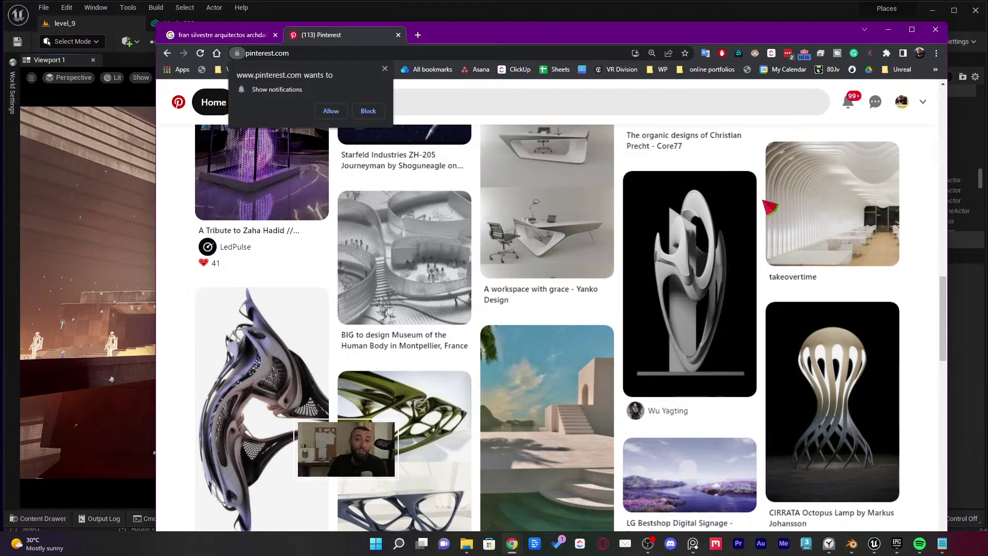
pyautogui.scroll(-4, 769, 208)
pyautogui.scroll(-5, 758, 218)
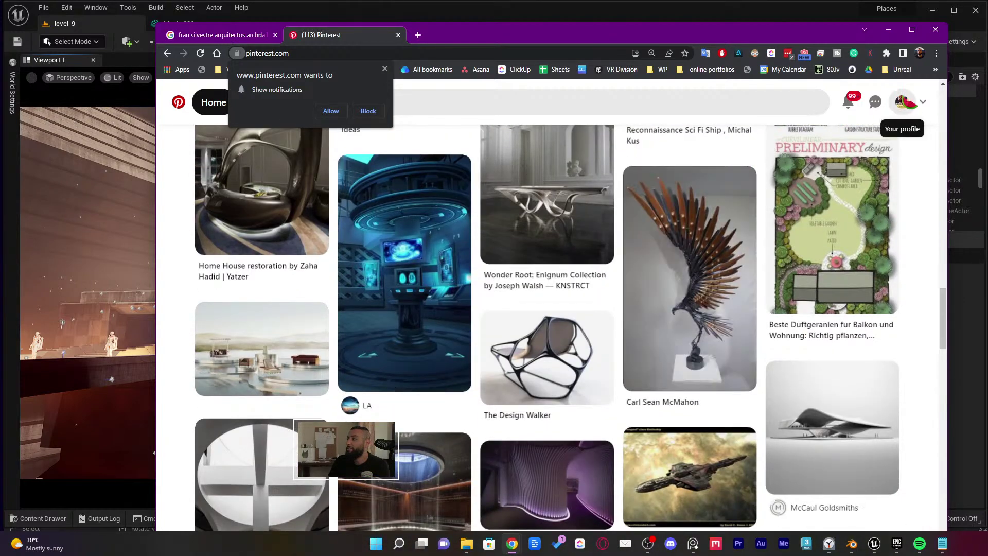
# Open the profile's saved boards, view the Art 16 Project board, then close the Pinterest tab
pyautogui.click(902, 101)
pyautogui.scroll(-6, 861, 154)
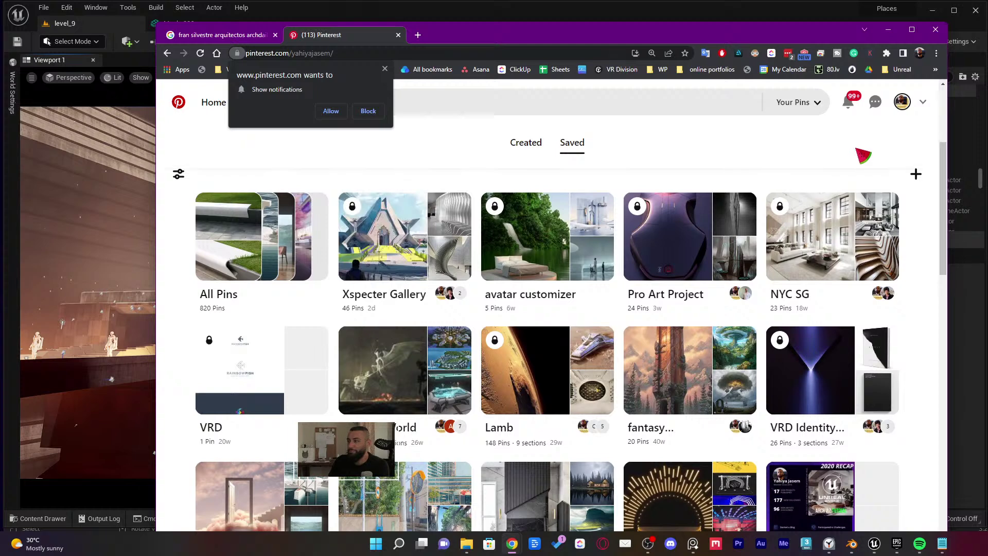
pyautogui.scroll(2, 864, 157)
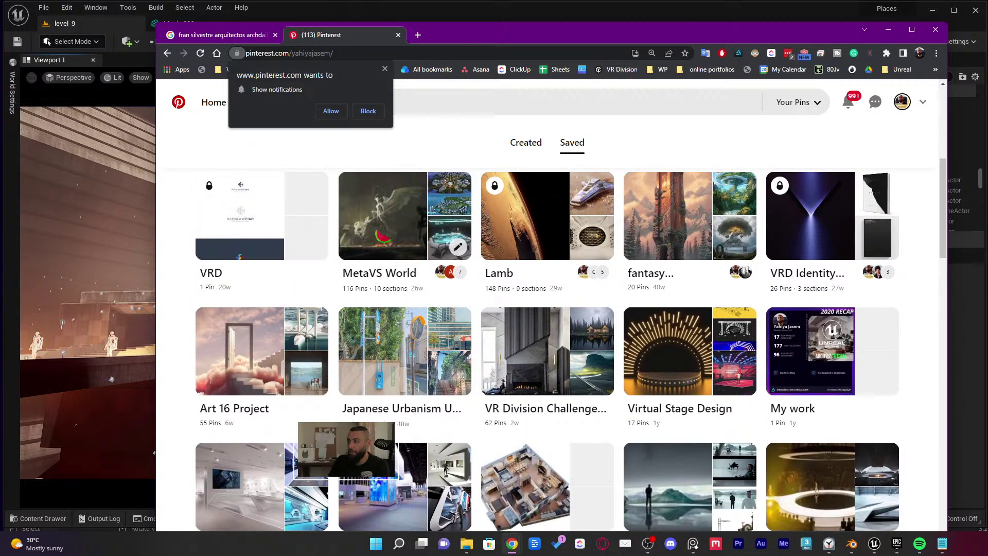
pyautogui.scroll(-3, 520, 273)
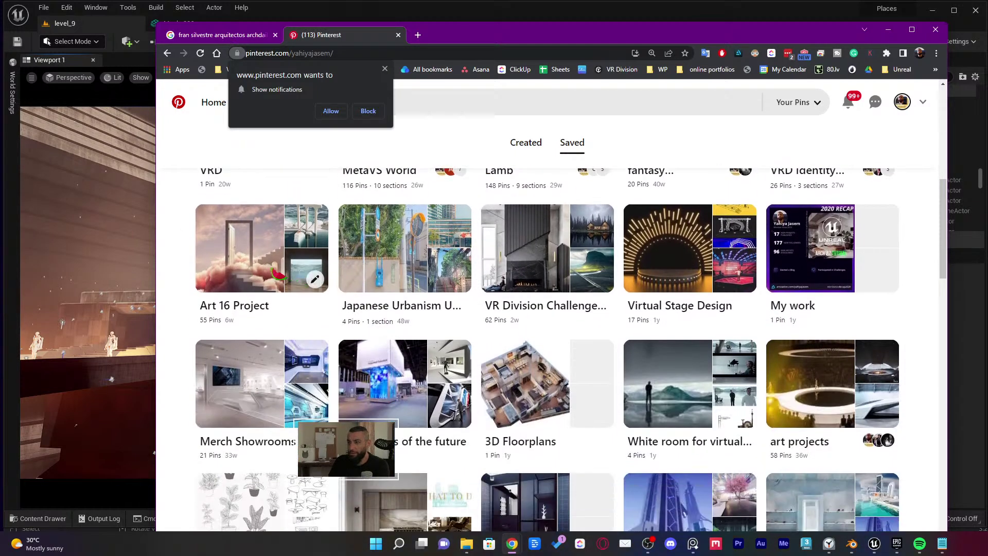
pyautogui.click(256, 271)
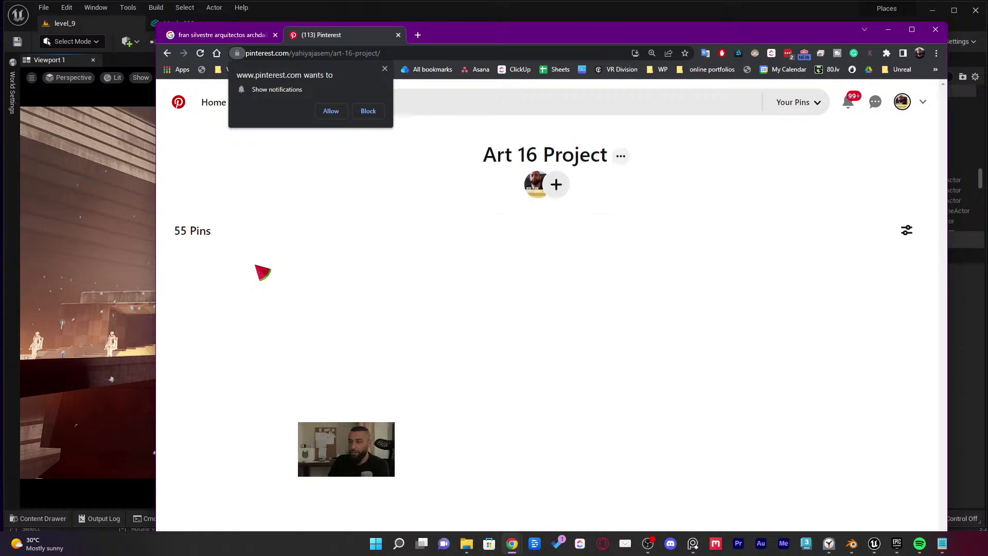
pyautogui.scroll(-3, 323, 267)
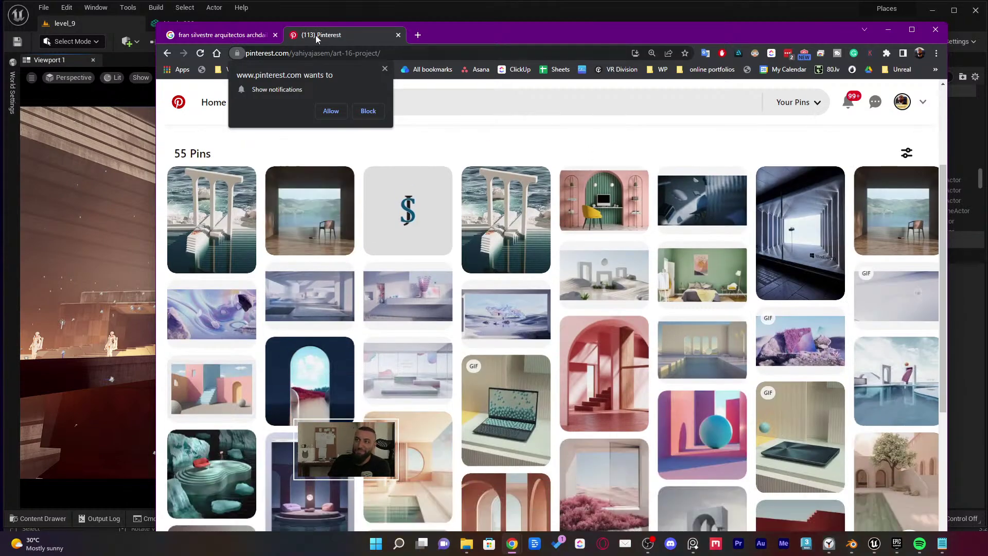
pyautogui.middleClick(315, 36)
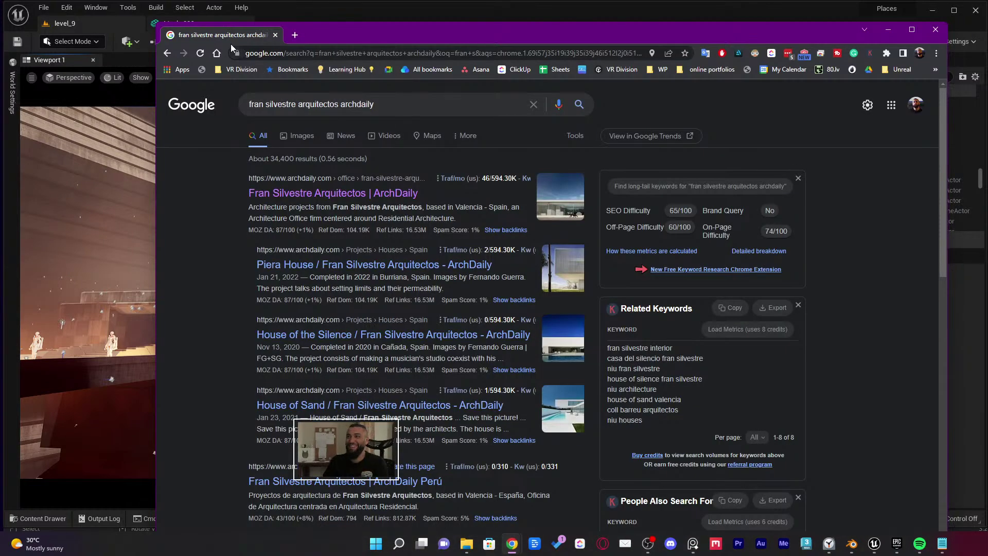
# Close the last browser tab so level_9's red-lit hall shows in Unreal Editor
pyautogui.middleClick(240, 34)
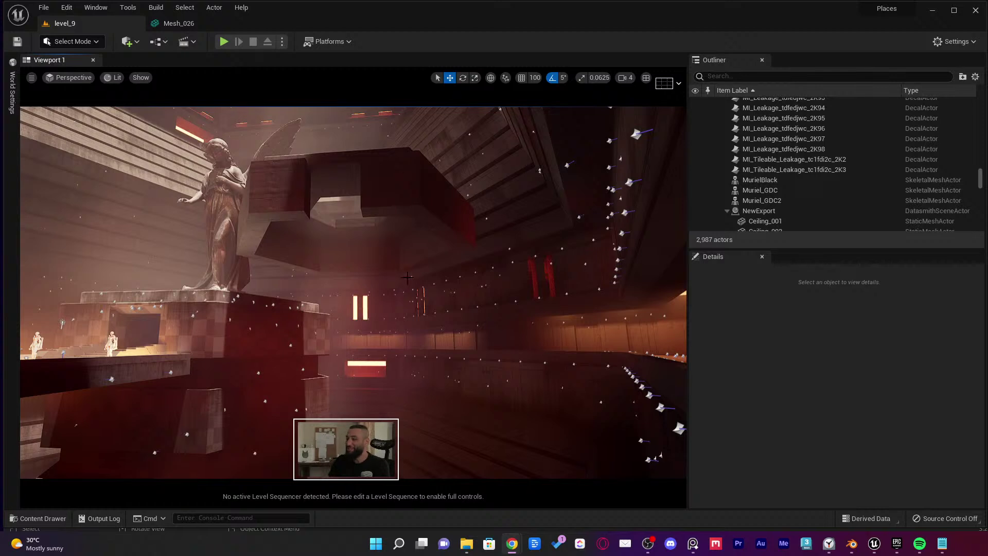
pyautogui.moveTo(511, 543)
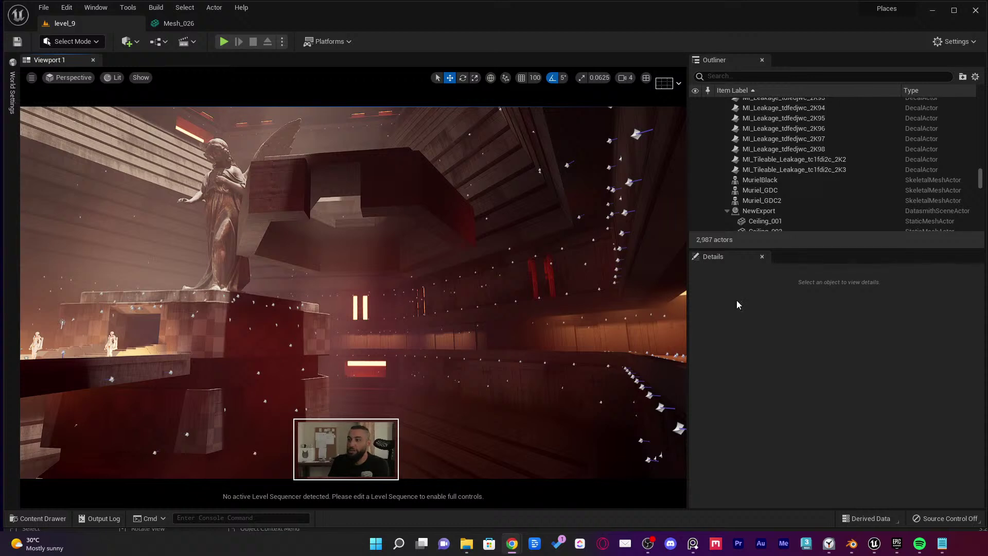
# Fly the camera up to the angel statue and across to the red-lit right wall
pyautogui.moveTo(352, 293); pyautogui.dragTo(493, 286, button='right')
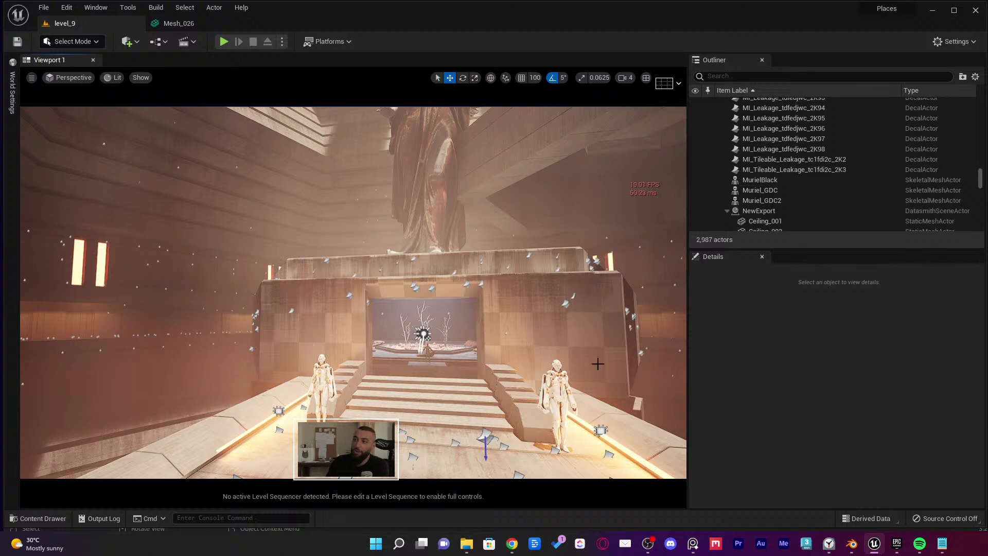
pyautogui.moveTo(569, 296); pyautogui.dragTo(515, 297, button='right')
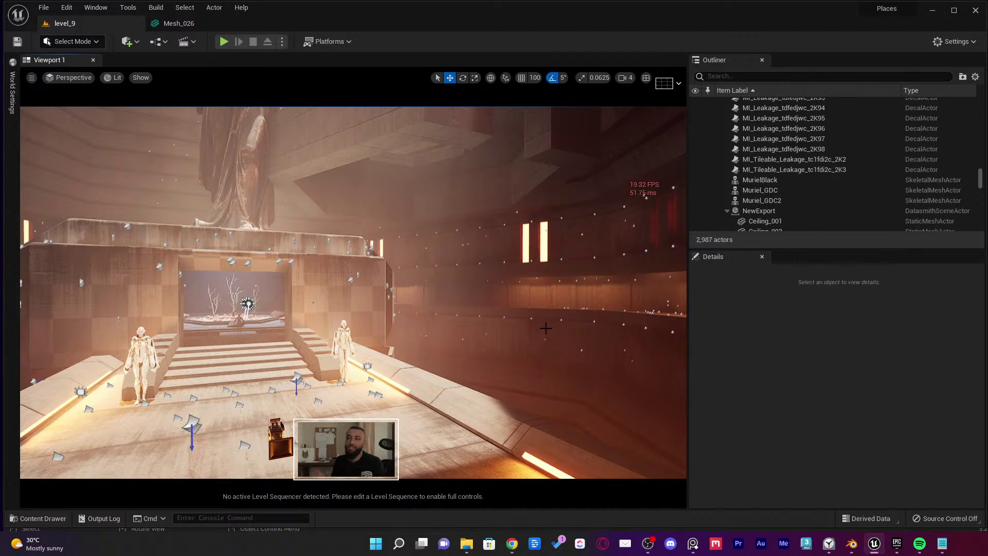
pyautogui.moveTo(368, 341); pyautogui.dragTo(369, 287, button='right')
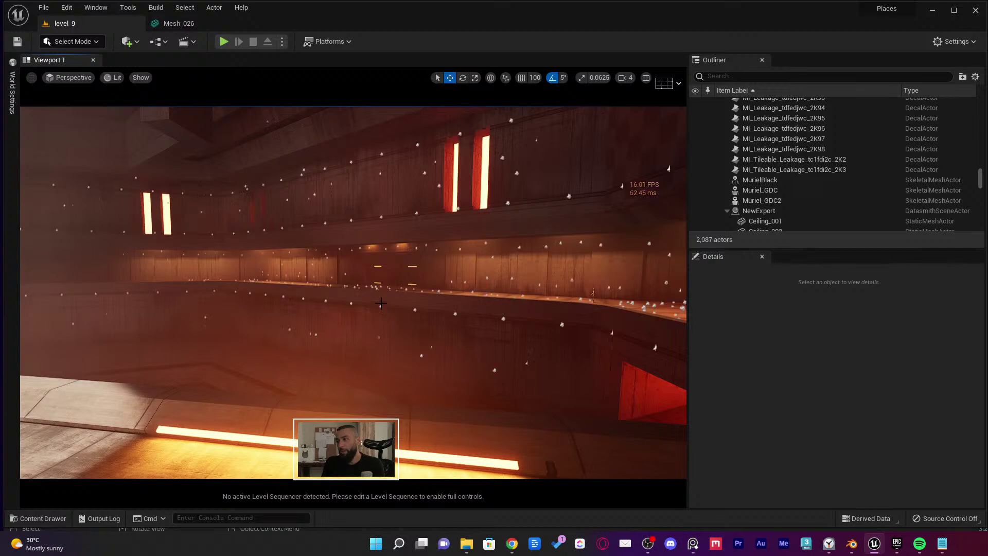
pyautogui.moveTo(381, 305); pyautogui.dragTo(360, 267, button='right')
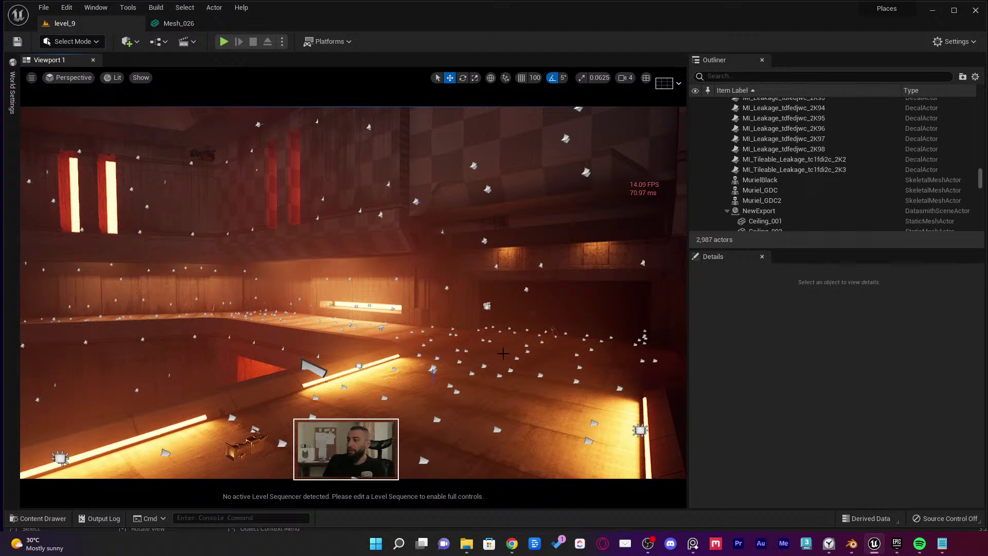
# Select all 2,321 decal actors, hide them to compare the altar view, then restore them
pyautogui.click(510, 369)
pyautogui.hotkey('ctrl', 'shift', 'a')
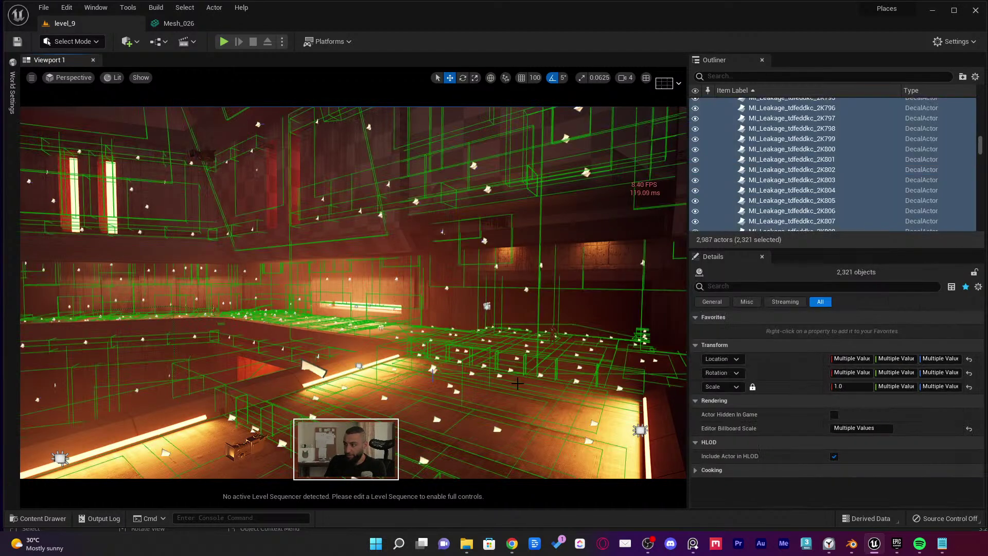
pyautogui.press('h')
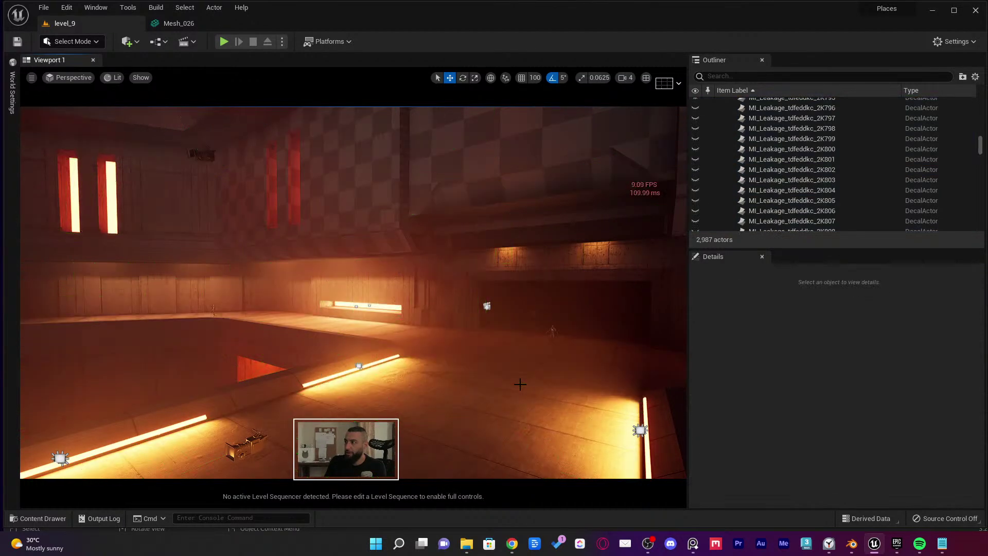
pyautogui.moveTo(520, 383)
pyautogui.mouseDown(button='right')
pyautogui.moveTo(509, 379)
pyautogui.moveTo(523, 385)
pyautogui.mouseUp(button='right')
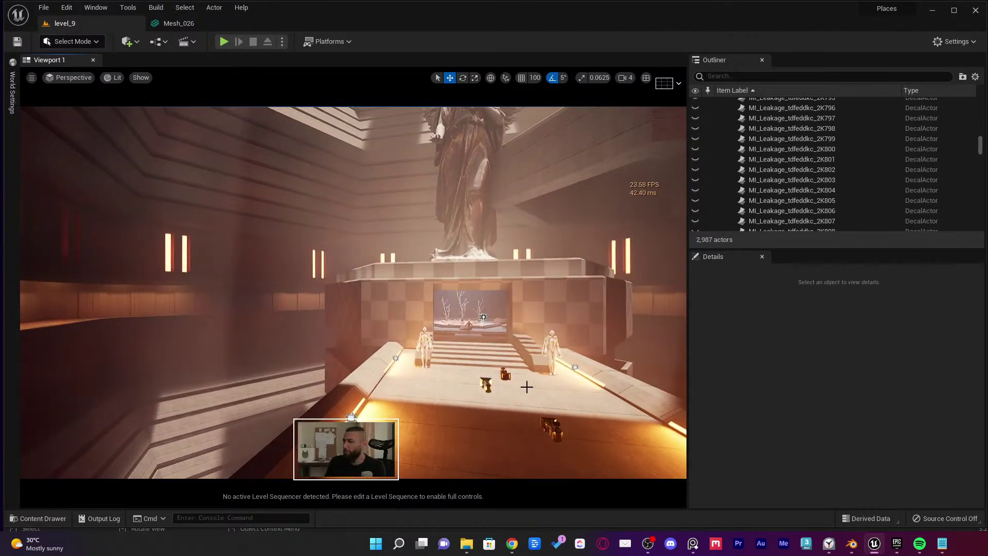
pyautogui.moveTo(584, 220); pyautogui.dragTo(572, 243, button='right')
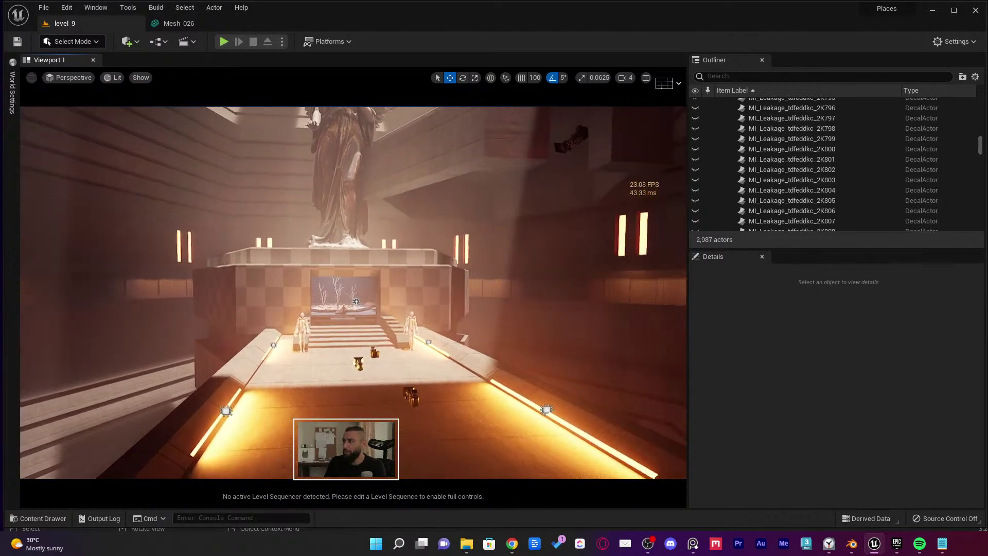
pyautogui.hotkey('ctrl', 'a')
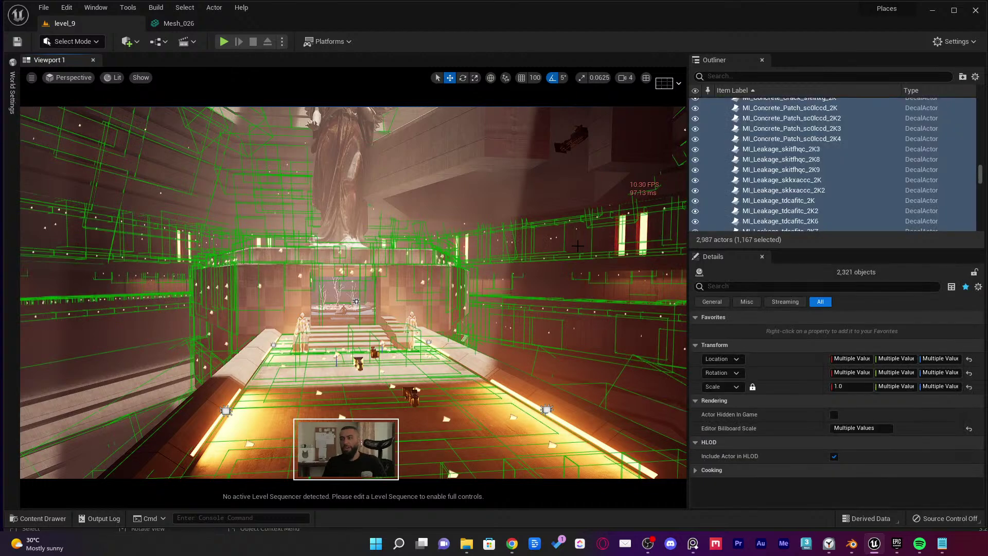
pyautogui.moveTo(562, 241); pyautogui.dragTo(565, 255, button='right')
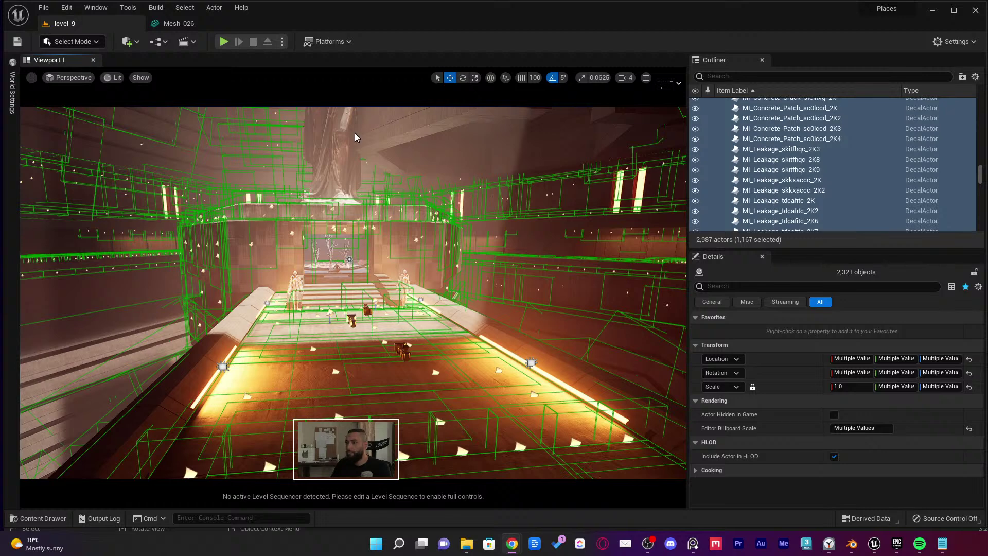
pyautogui.hotkey('alt', 'Tab')
# Reposition and widen the browser, then follow the Etchū-Daimon Station artist on ArtStation
pyautogui.moveTo(351, 125); pyautogui.dragTo(310, 93)
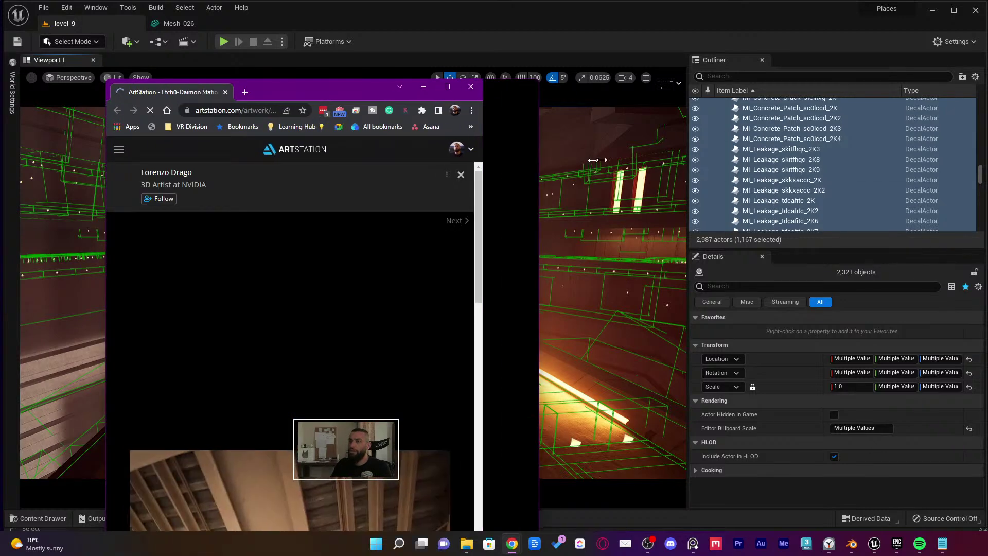
pyautogui.moveTo(476, 161); pyautogui.dragTo(773, 162)
pyautogui.moveTo(541, 87); pyautogui.dragTo(489, 32)
pyautogui.scroll(-1, 467, 160)
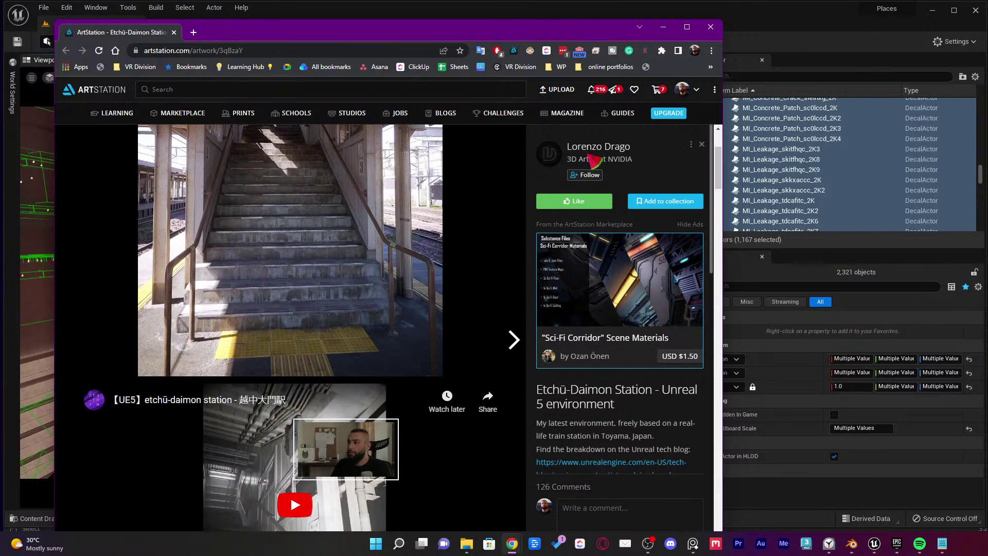
pyautogui.click(587, 175)
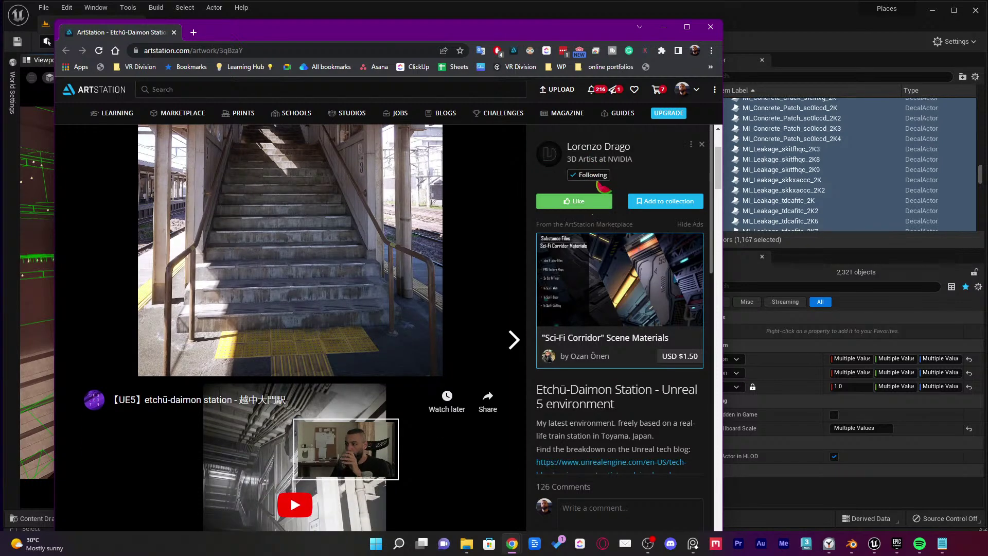
# Open the description's Unreal Engine tech-blog breakdown link in a new tab
pyautogui.scroll(-3, 599, 216)
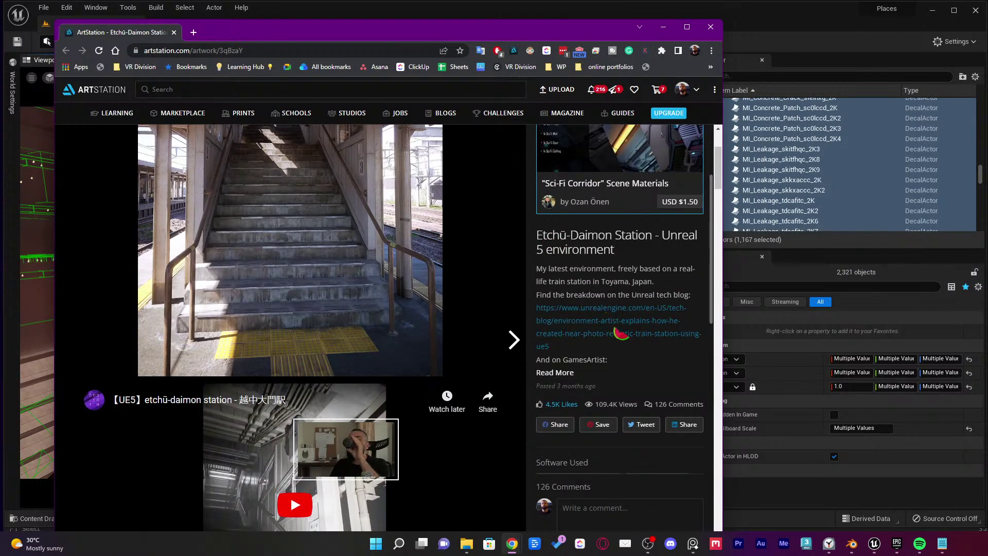
pyautogui.scroll(4, 620, 340)
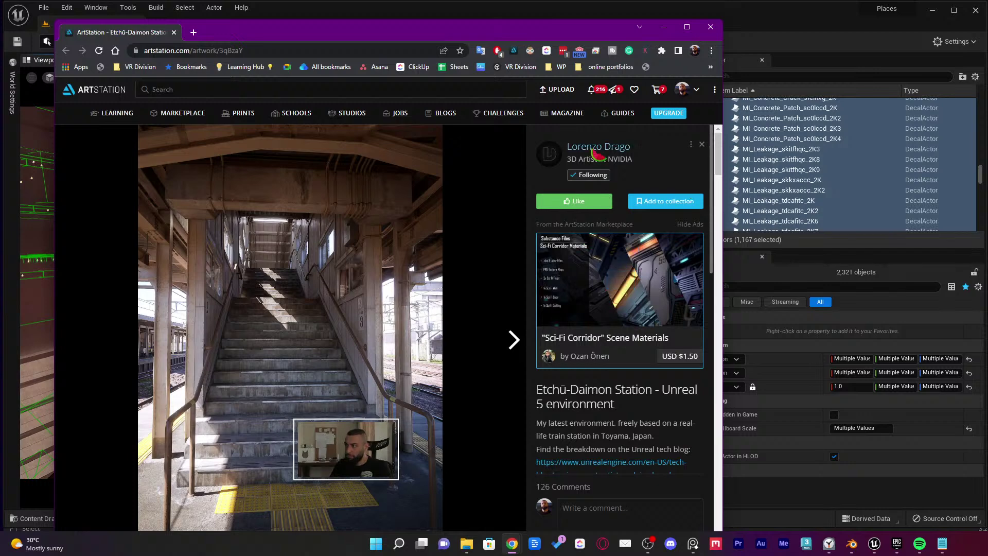
pyautogui.scroll(-1, 607, 391)
pyautogui.click(607, 413)
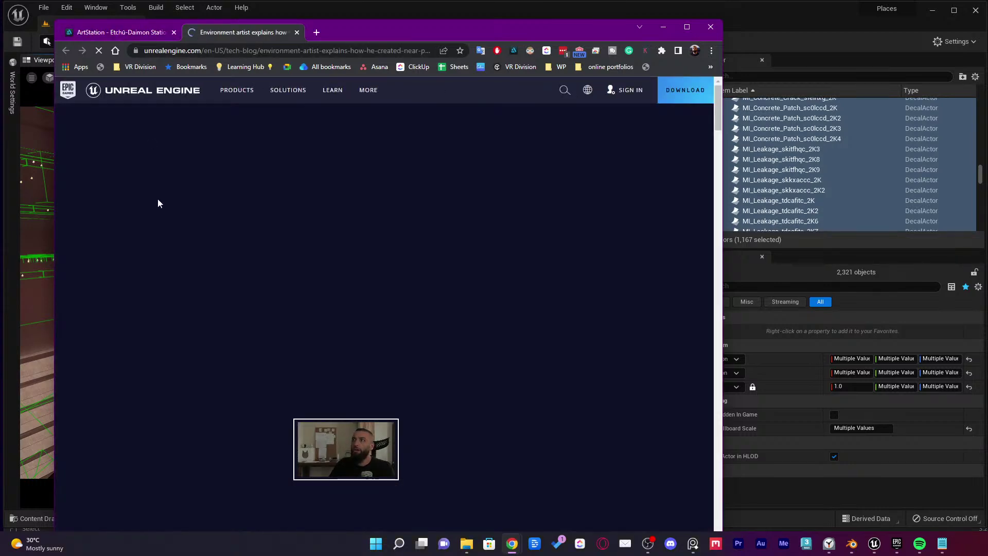
# Scroll through the Etchū-Daimon Station tech-blog article, then switch back to the ArtStation tab
pyautogui.scroll(-7, 280, 167)
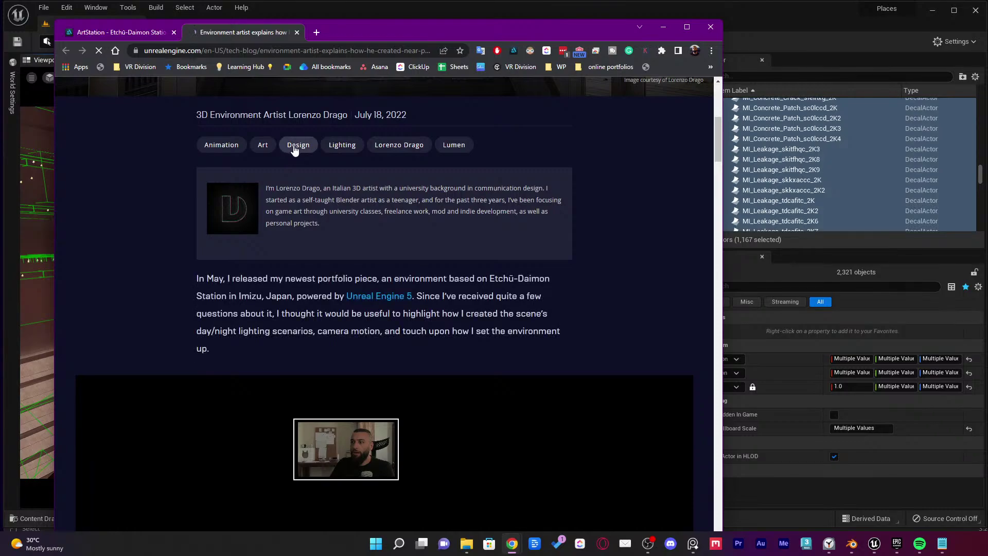
pyautogui.scroll(-5, 296, 151)
pyautogui.scroll(-20, 305, 155)
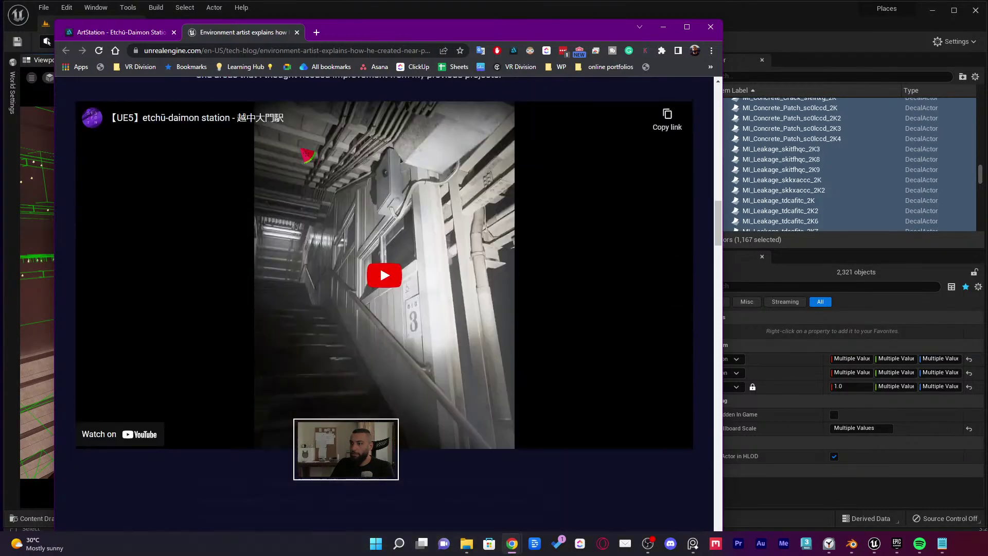
pyautogui.scroll(-15, 307, 154)
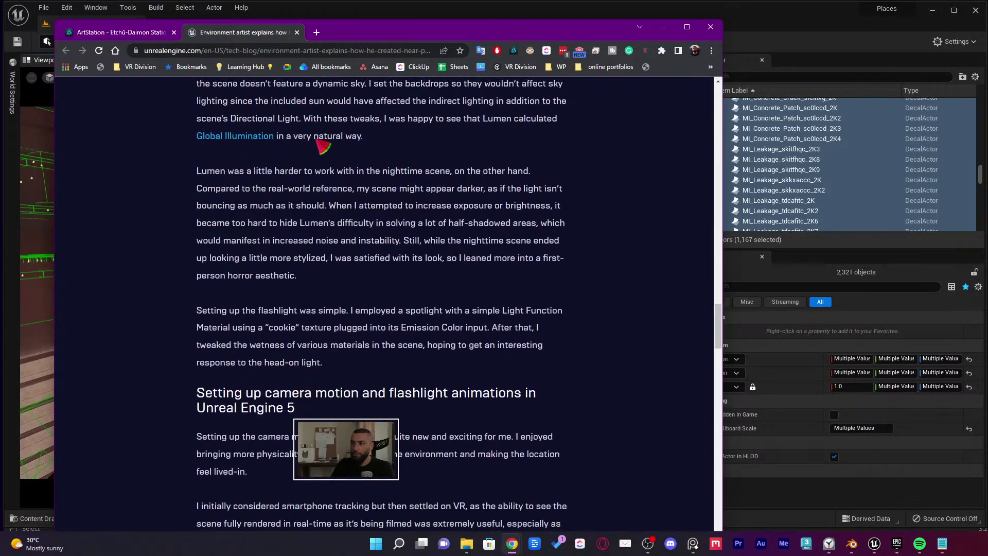
pyautogui.scroll(-17, 359, 155)
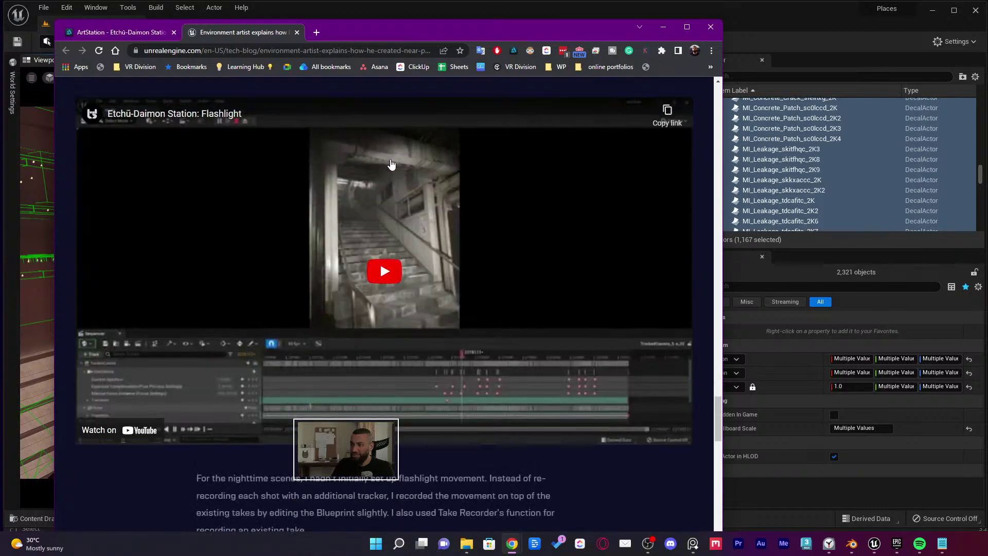
pyautogui.scroll(10, 389, 175)
pyautogui.scroll(20, 388, 175)
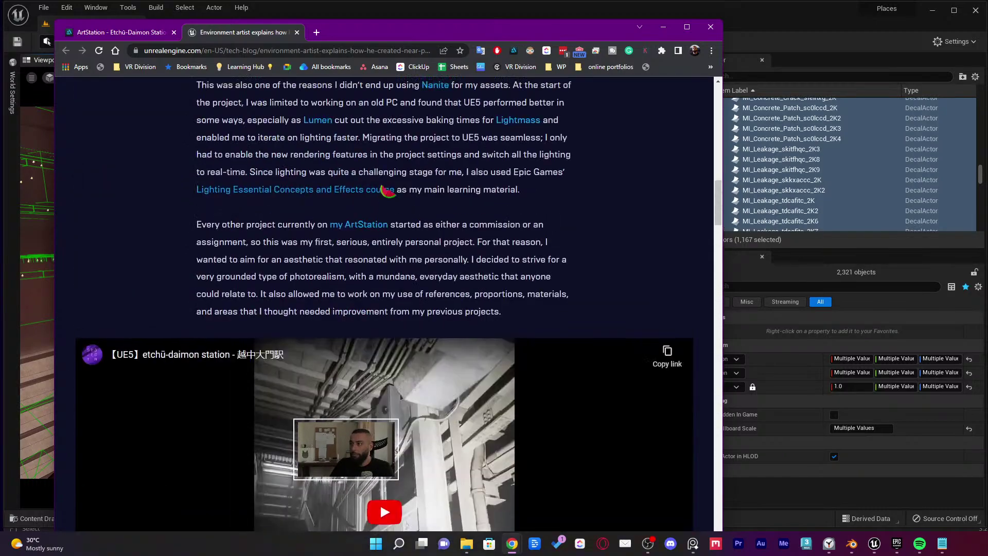
pyautogui.scroll(-4, 387, 190)
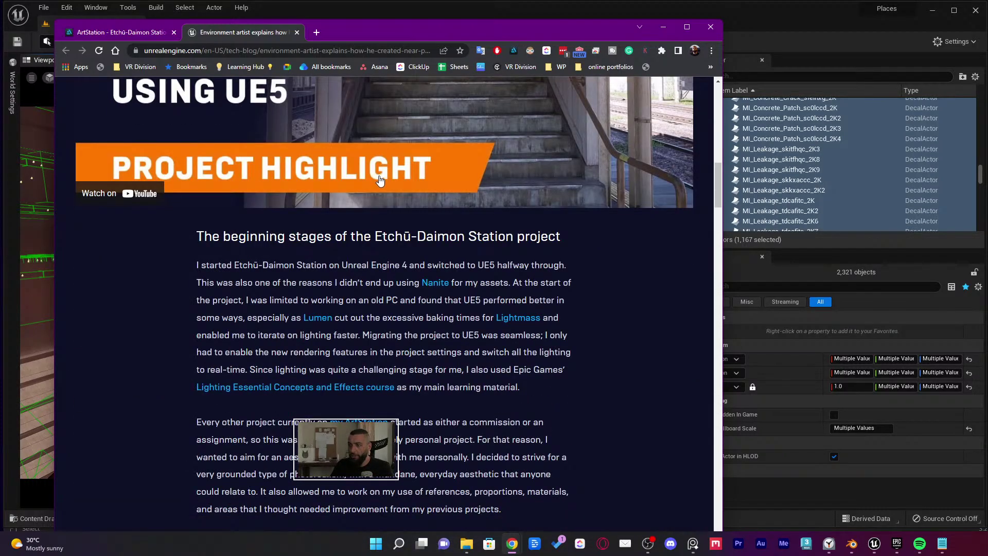
pyautogui.scroll(-1, 383, 183)
pyautogui.scroll(-2, 522, 266)
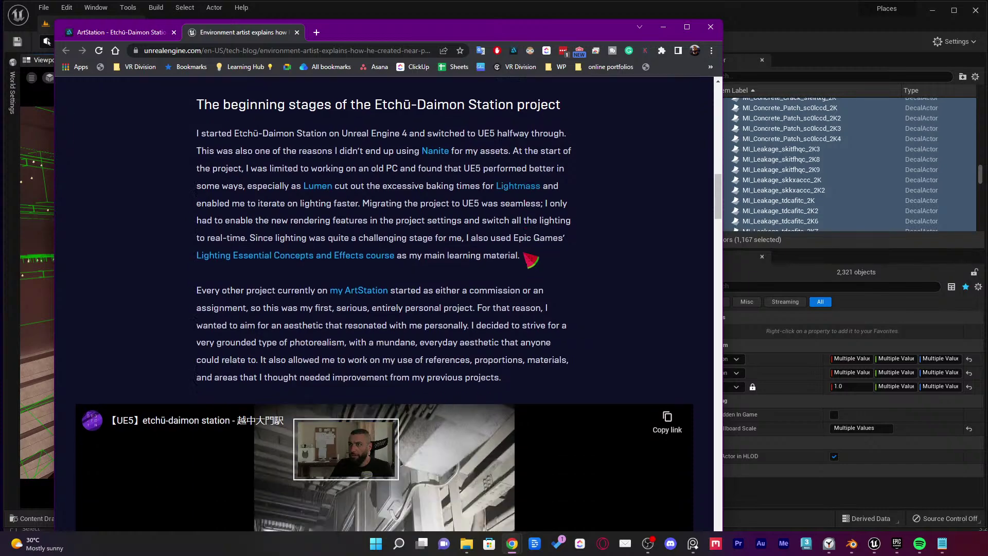
pyautogui.scroll(-17, 381, 267)
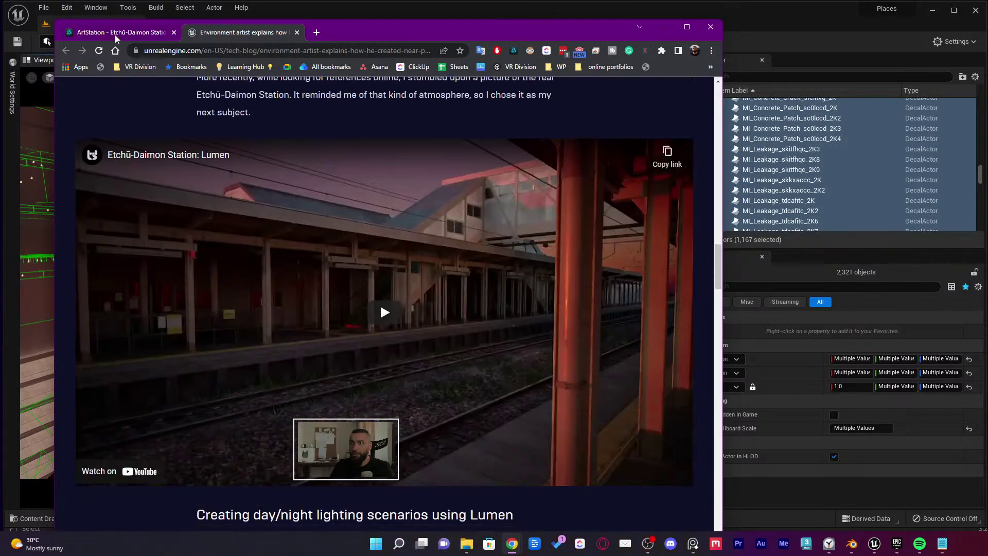
pyautogui.click(118, 35)
pyautogui.scroll(1, 620, 129)
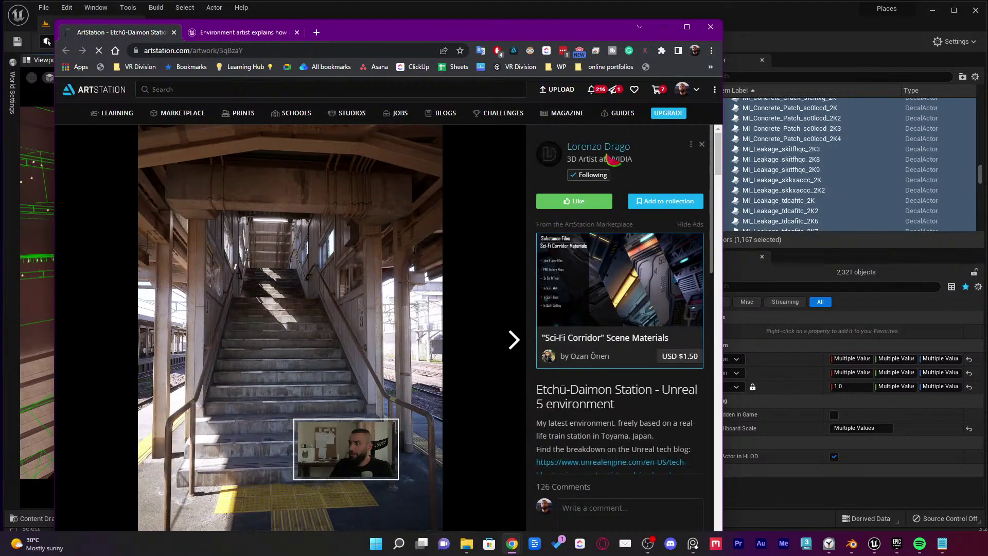
# Open the artist's ArtStation profile and queue the Cenotaph artwork in a background tab
pyautogui.click(613, 159)
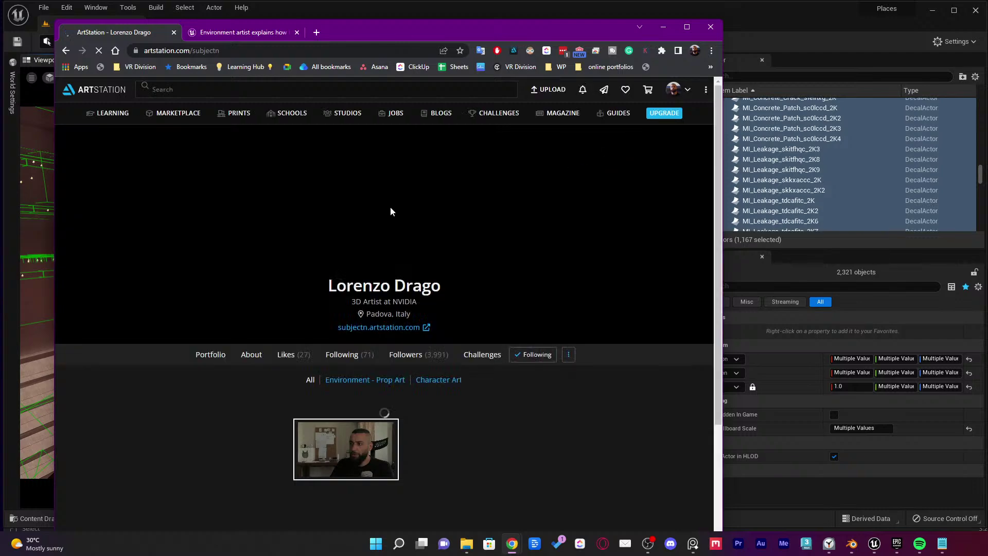
pyautogui.scroll(-3, 375, 214)
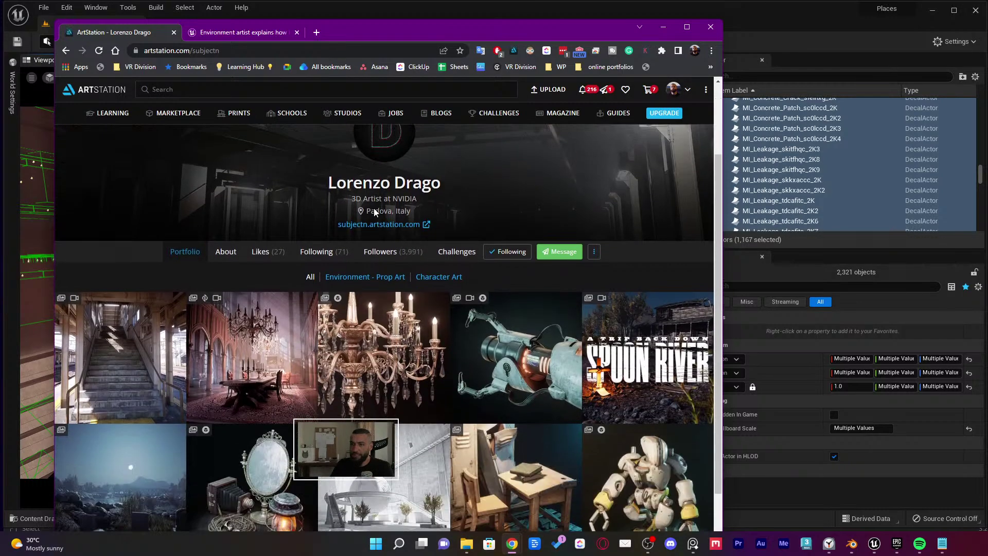
pyautogui.scroll(-1, 380, 212)
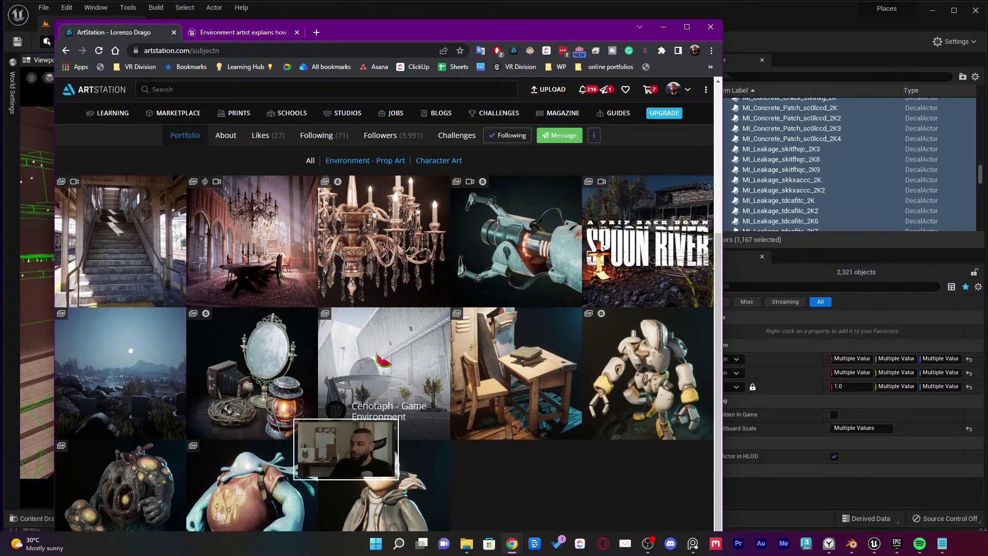
pyautogui.middleClick(400, 353)
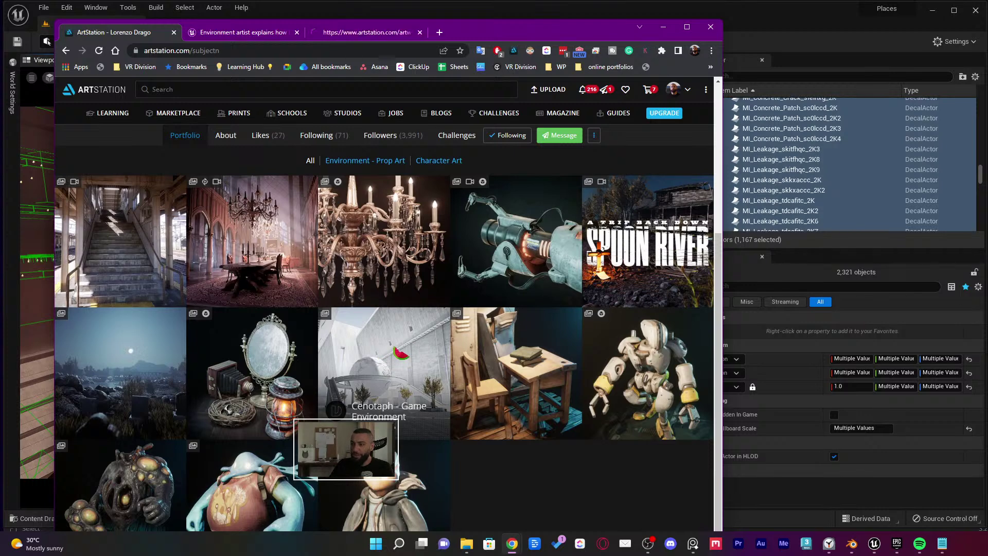
# Open the Etchū-Daimon Station artwork, expand its description, and open the GamesArtist breakdown
pyautogui.click(119, 242)
pyautogui.moveTo(488, 30); pyautogui.dragTo(495, 16)
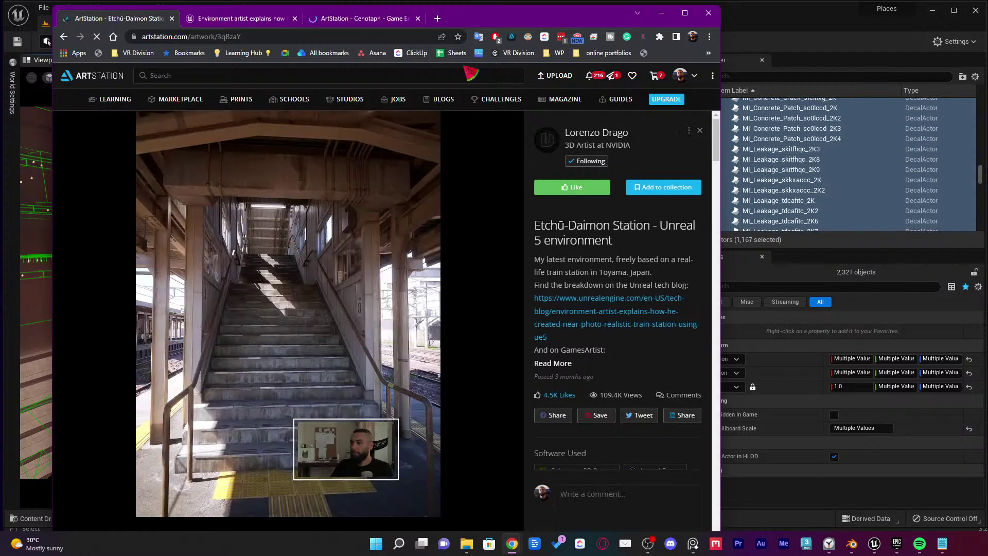
pyautogui.scroll(-3, 592, 319)
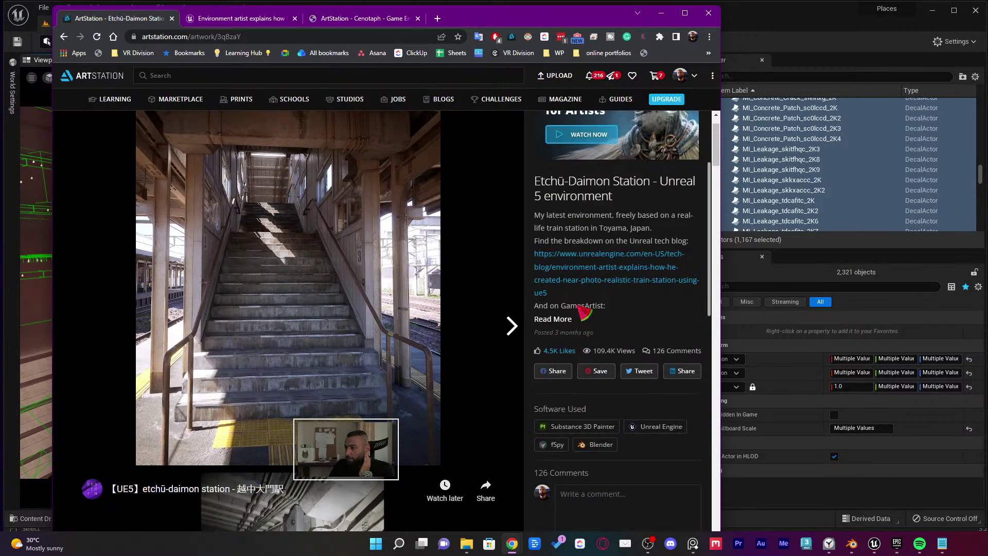
pyautogui.click(572, 320)
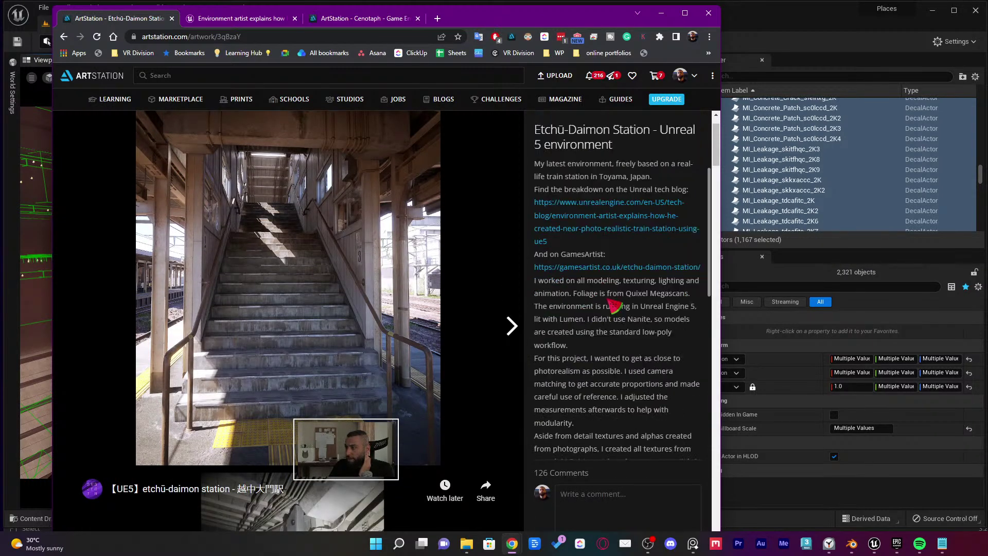
pyautogui.click(592, 268)
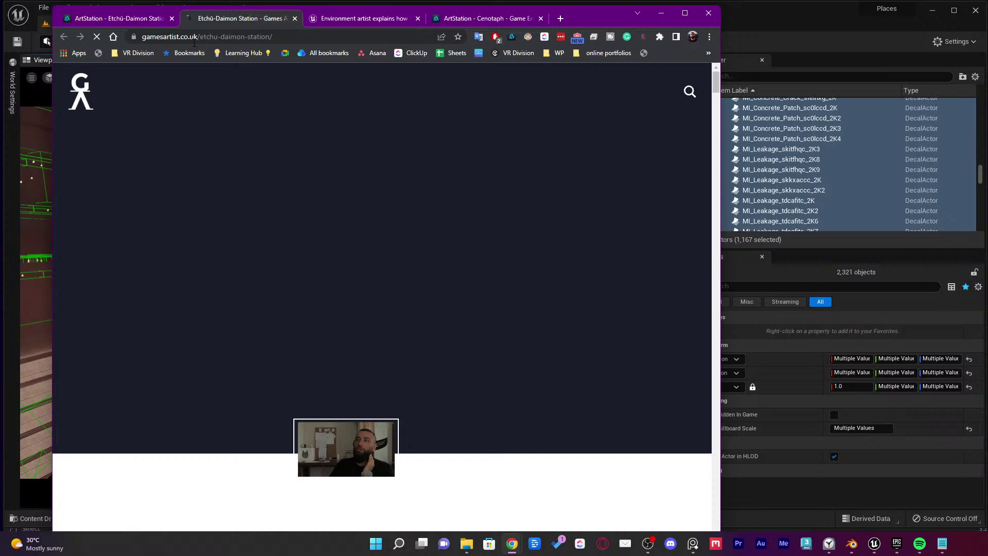
pyautogui.click(284, 38)
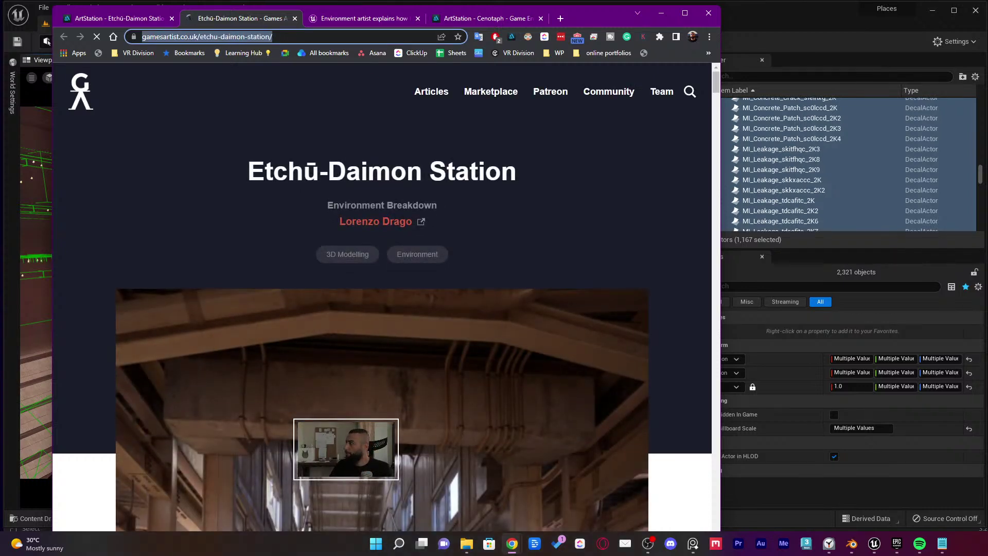
# Read the GamesArtist breakdown through references, blockout, modules and tileable textures, then close the tab
pyautogui.click(512, 542)
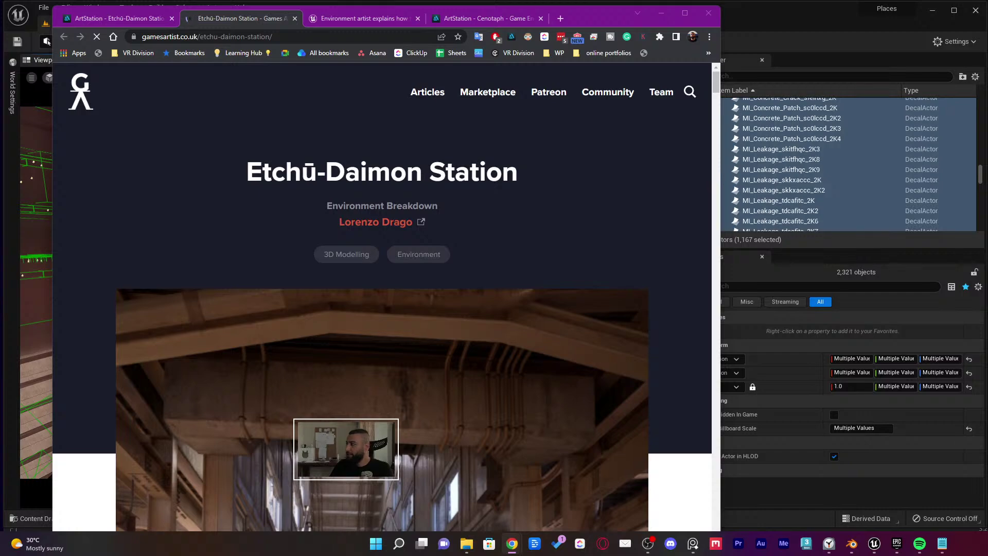
pyautogui.scroll(-10, 474, 239)
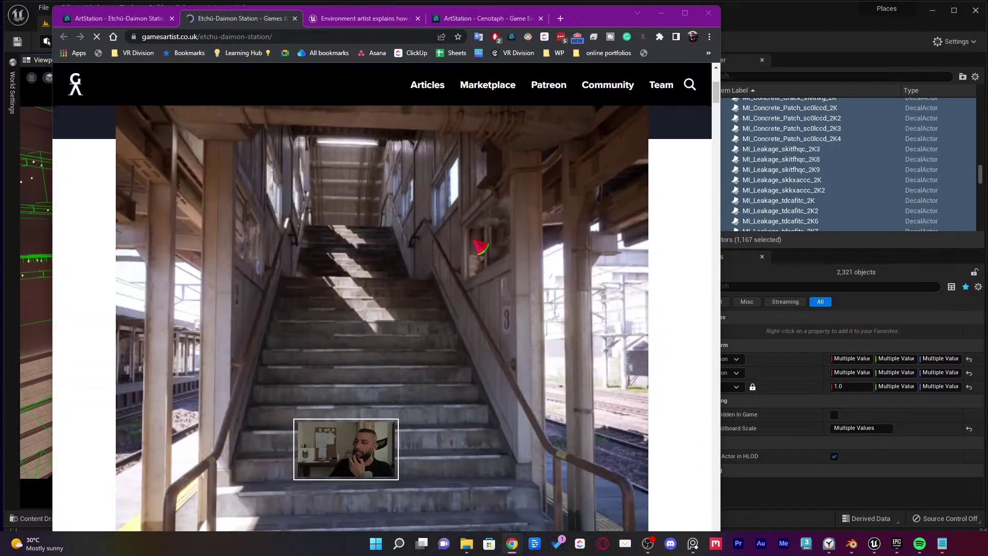
pyautogui.scroll(-8, 531, 219)
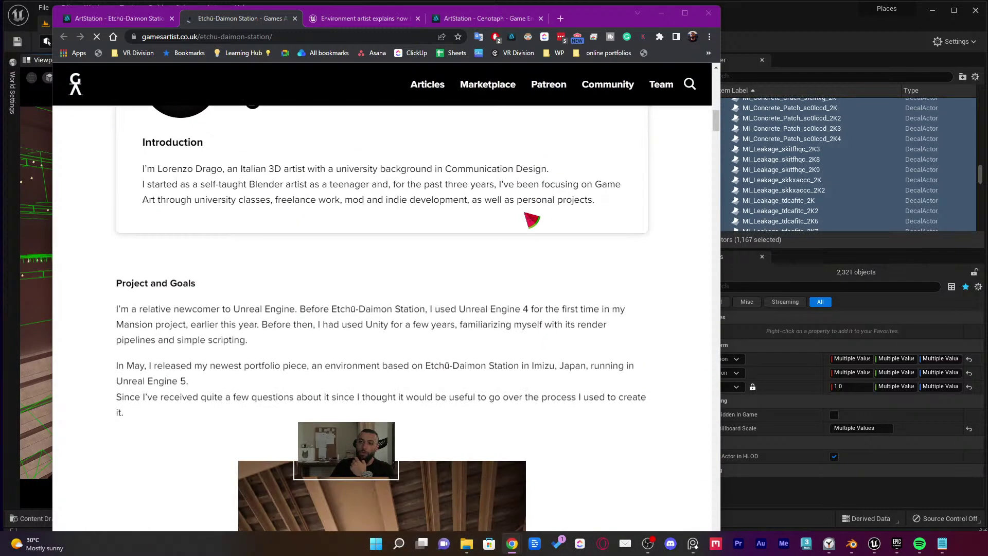
pyautogui.scroll(-9, 551, 222)
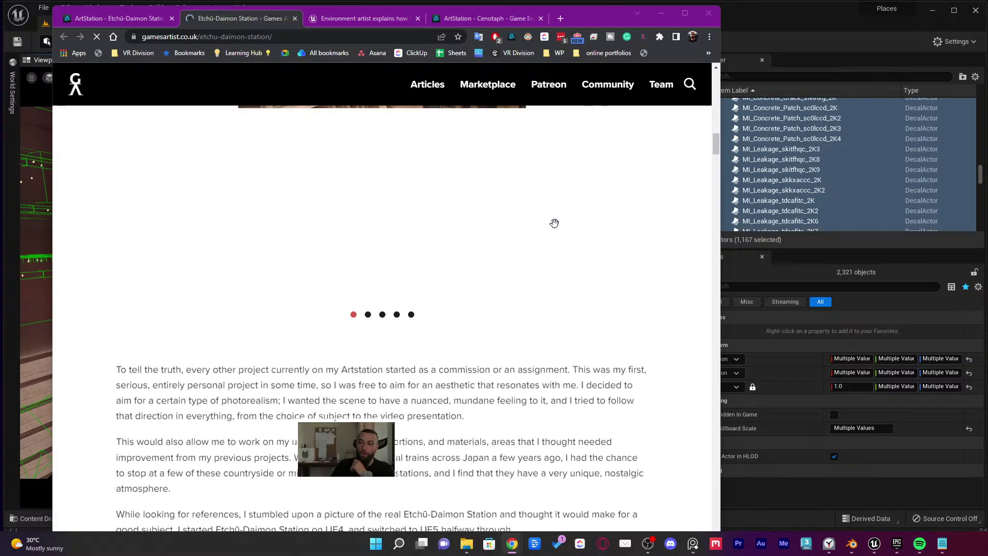
pyautogui.scroll(4, 558, 228)
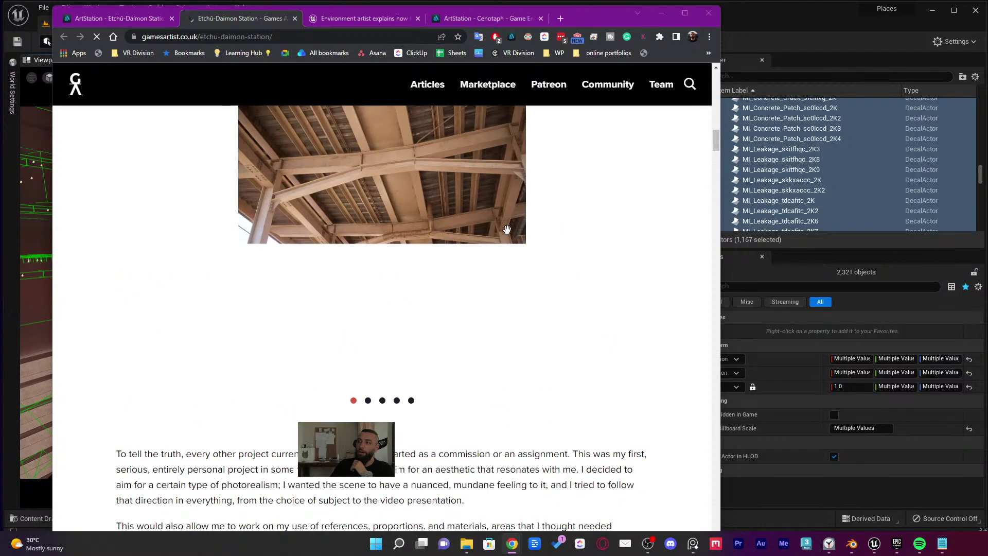
pyautogui.scroll(-1, 469, 231)
pyautogui.scroll(-15, 470, 232)
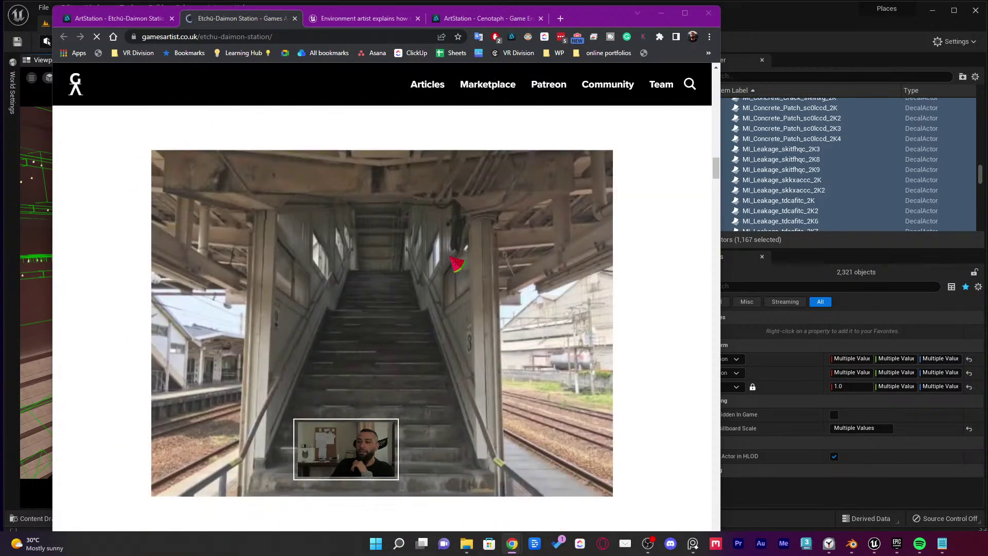
pyautogui.scroll(-15, 471, 262)
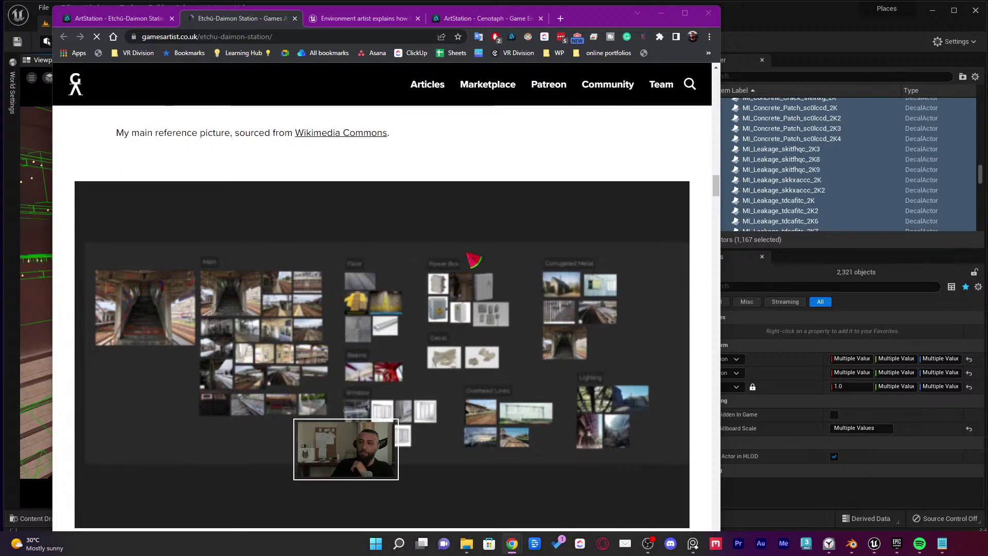
pyautogui.scroll(-8, 474, 261)
pyautogui.scroll(5, 477, 260)
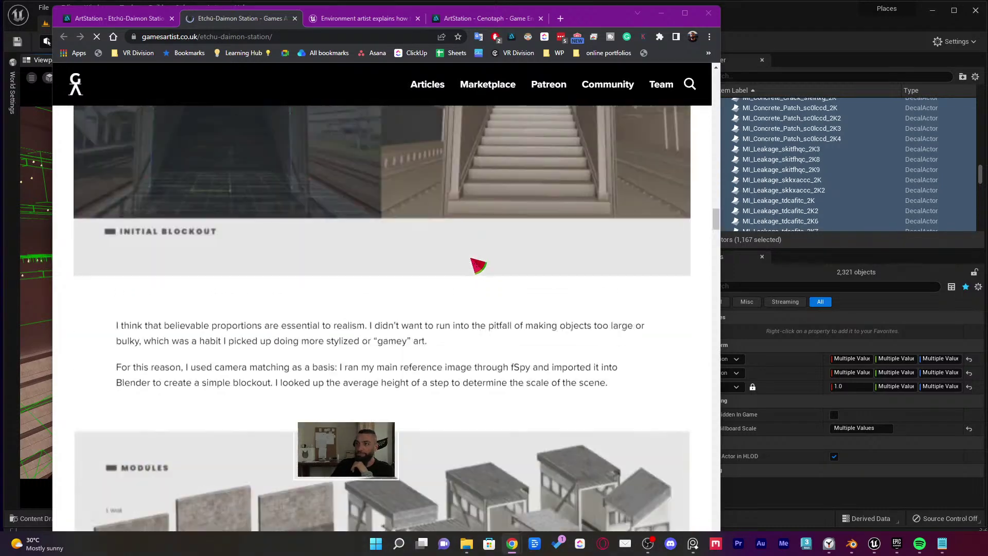
pyautogui.scroll(-13, 484, 267)
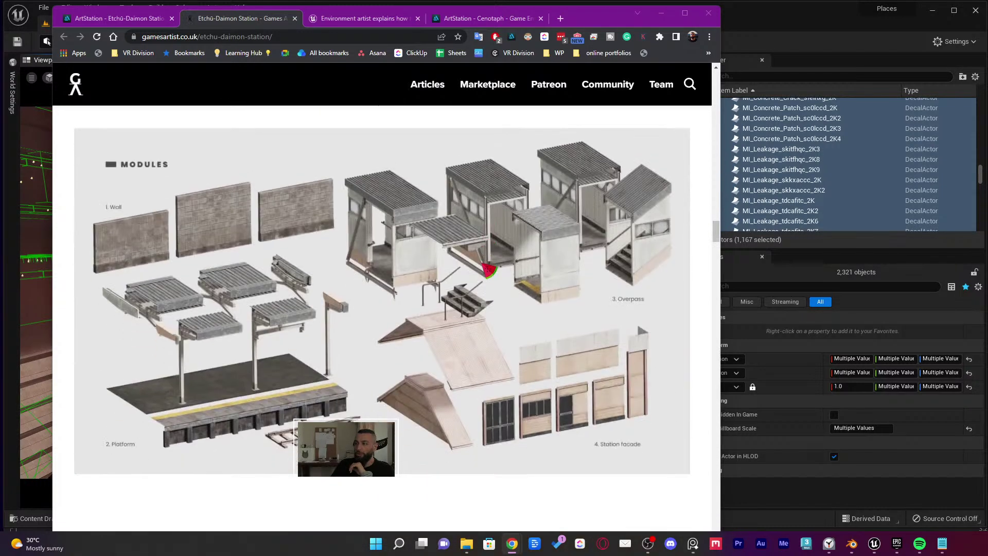
pyautogui.scroll(5, 342, 290)
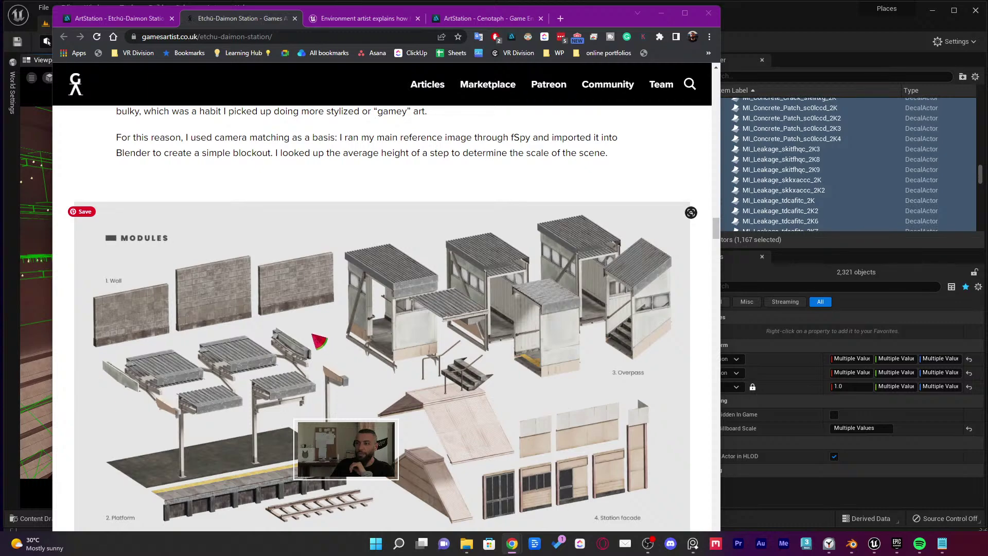
pyautogui.scroll(-1, 319, 338)
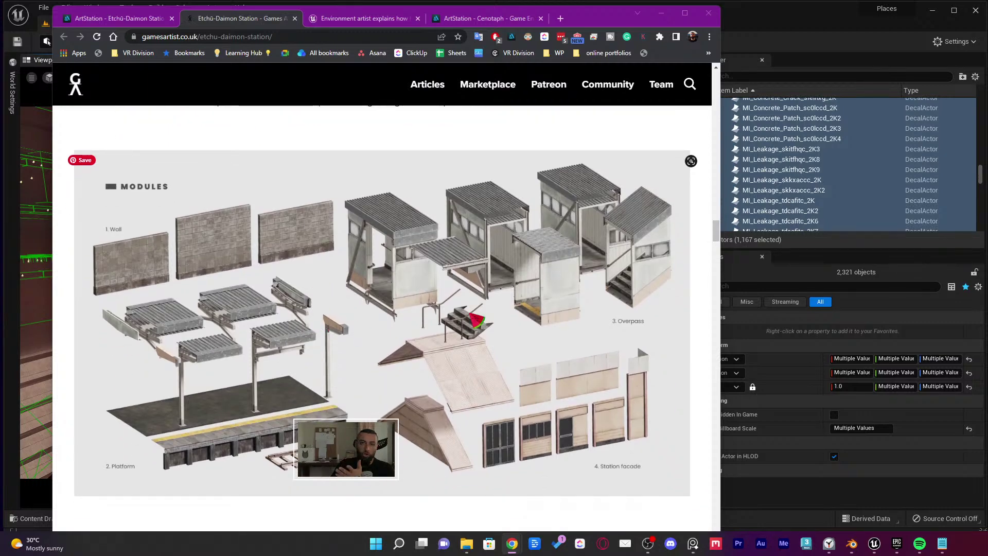
pyautogui.scroll(-20, 482, 321)
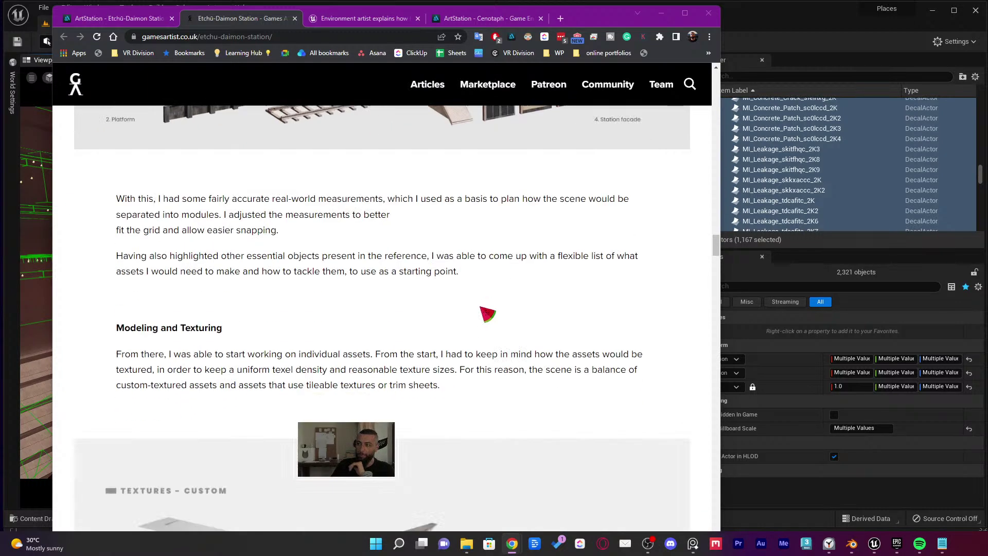
pyautogui.scroll(-2, 524, 236)
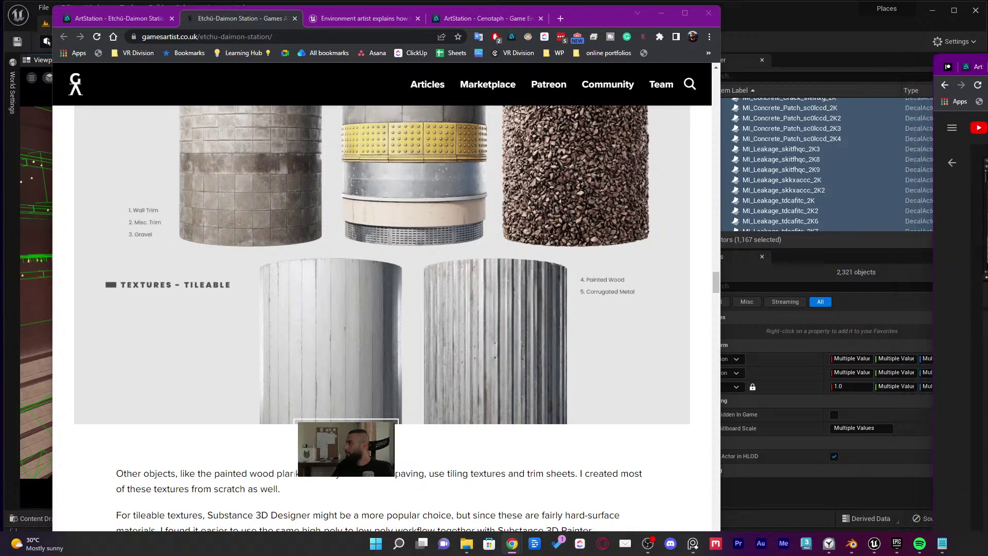
pyautogui.hotkey('ctrl', 'w')
# Switch to the Cenotaph tab and scroll through its concrete halls, staircases and sphere renders
pyautogui.click(354, 19)
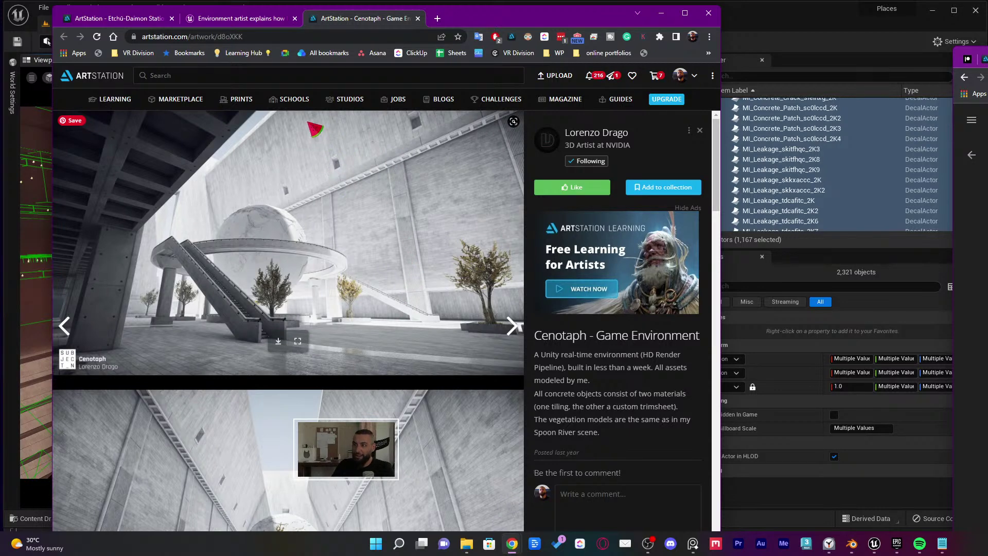
pyautogui.scroll(-3, 399, 144)
pyautogui.scroll(-2, 402, 147)
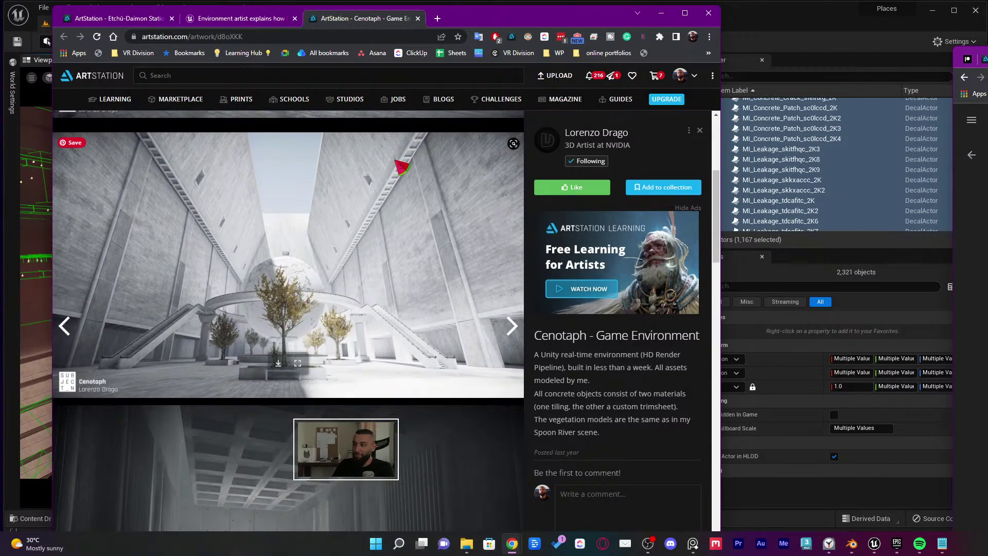
pyautogui.scroll(-7, 419, 273)
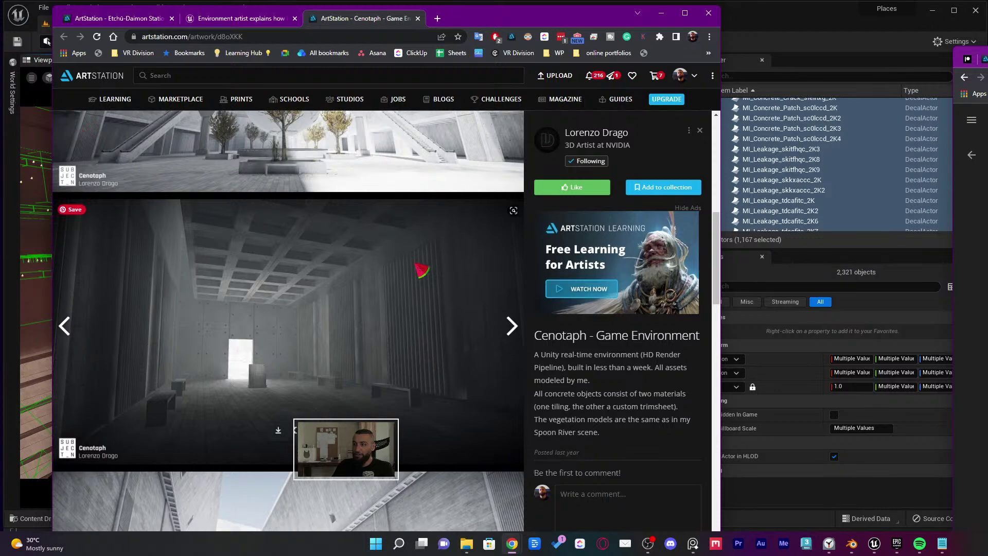
pyautogui.scroll(-3, 424, 272)
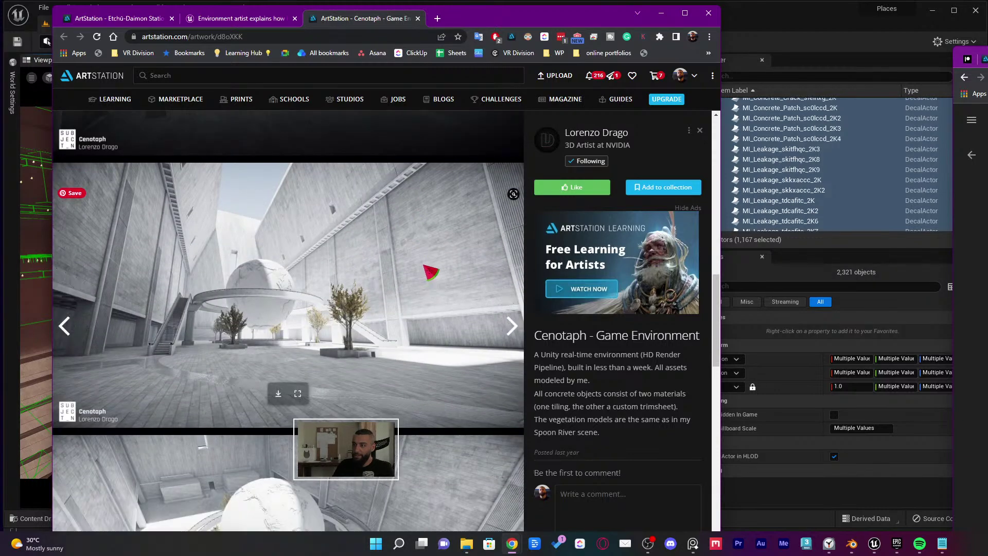
pyautogui.scroll(-5, 426, 273)
pyautogui.scroll(-6, 428, 273)
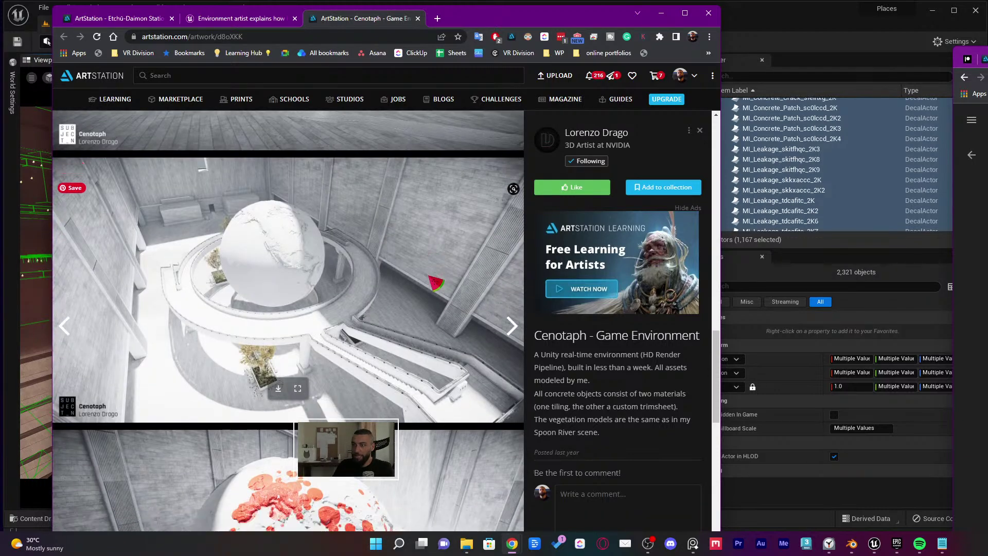
pyautogui.scroll(1, 436, 288)
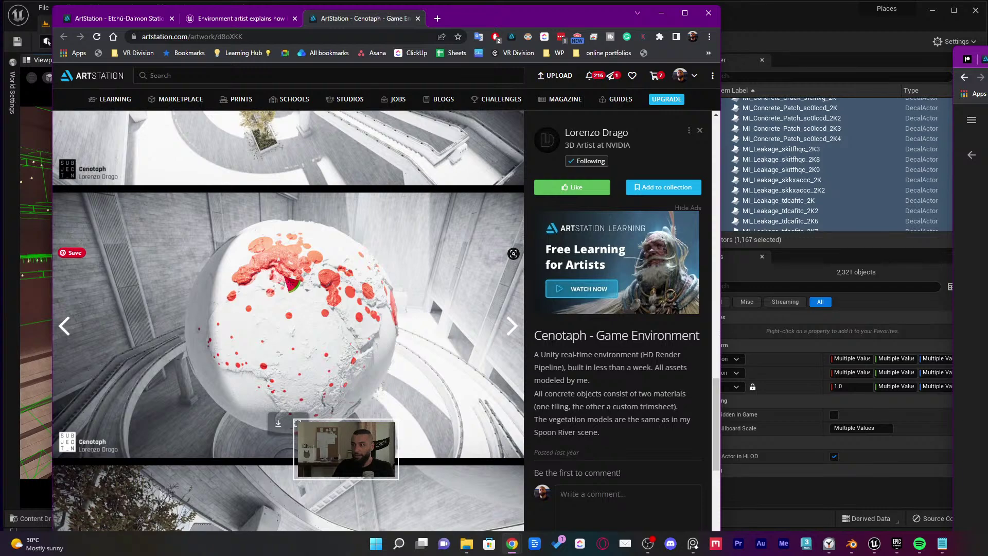
pyautogui.scroll(-6, 280, 285)
pyautogui.scroll(-3, 259, 295)
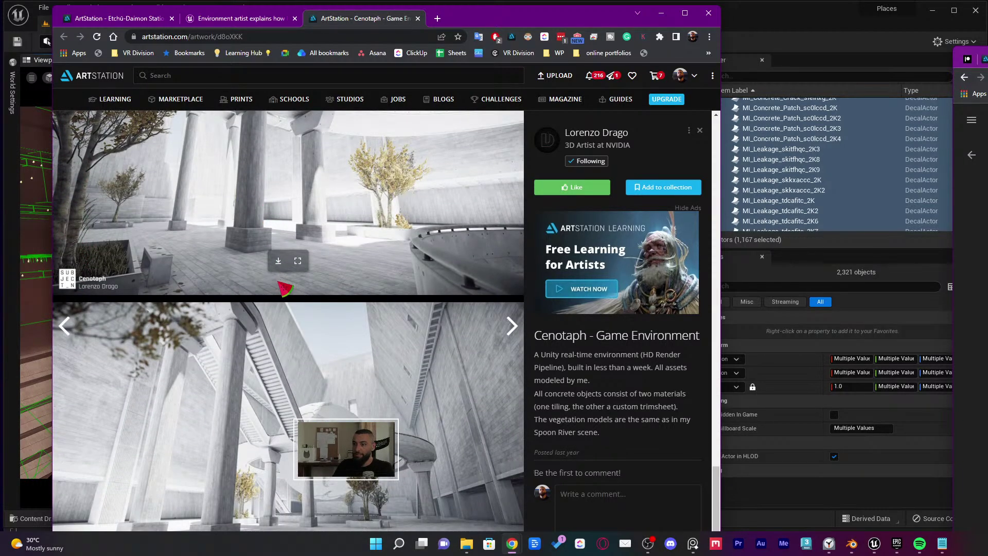
# Glance over the article and Etchū-Daimon tabs, then Alt+Tab back to the atrium level
pyautogui.click(247, 19)
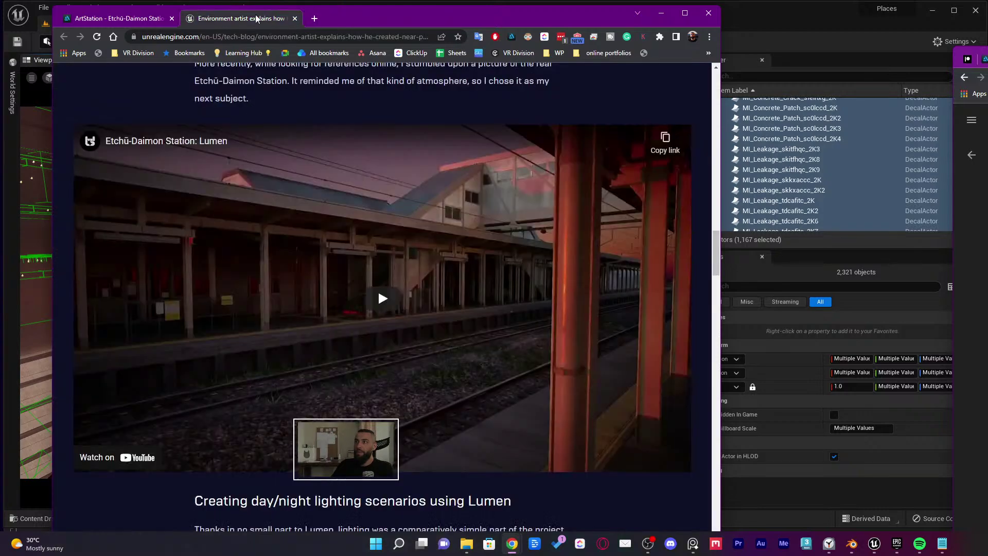
pyautogui.click(154, 18)
pyautogui.hotkey('alt', 'Tab')
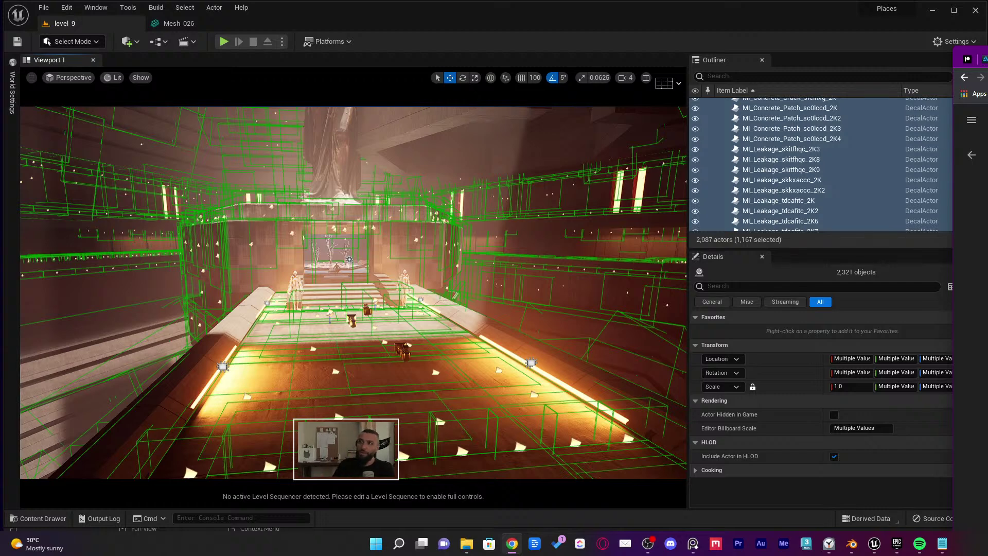
# Deselect all decal actors and turn the camera for a wider view of the lit atrium
pyautogui.click(468, 27)
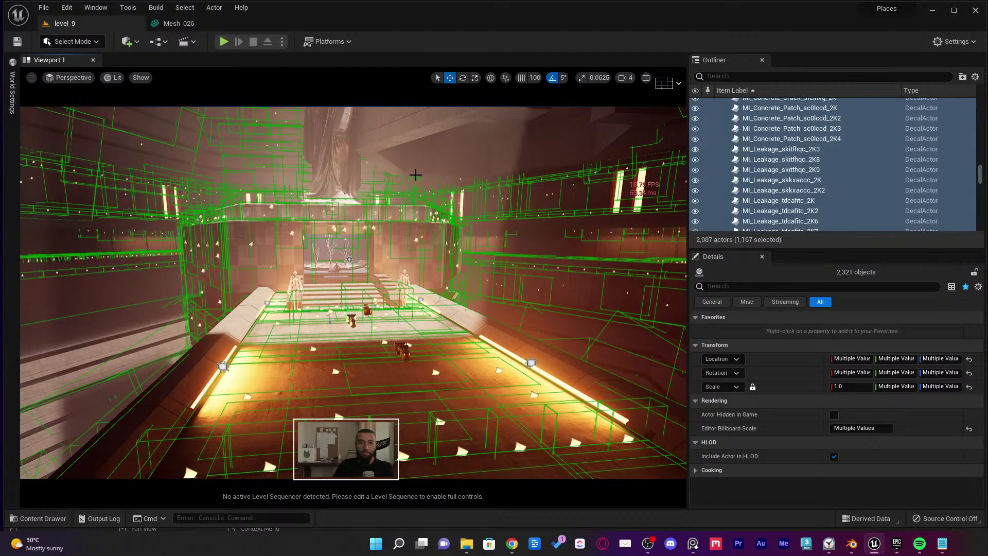
pyautogui.moveTo(417, 182)
pyautogui.mouseDown(button='right')
pyautogui.moveTo(406, 180)
pyautogui.moveTo(417, 182)
pyautogui.mouseUp(button='right')
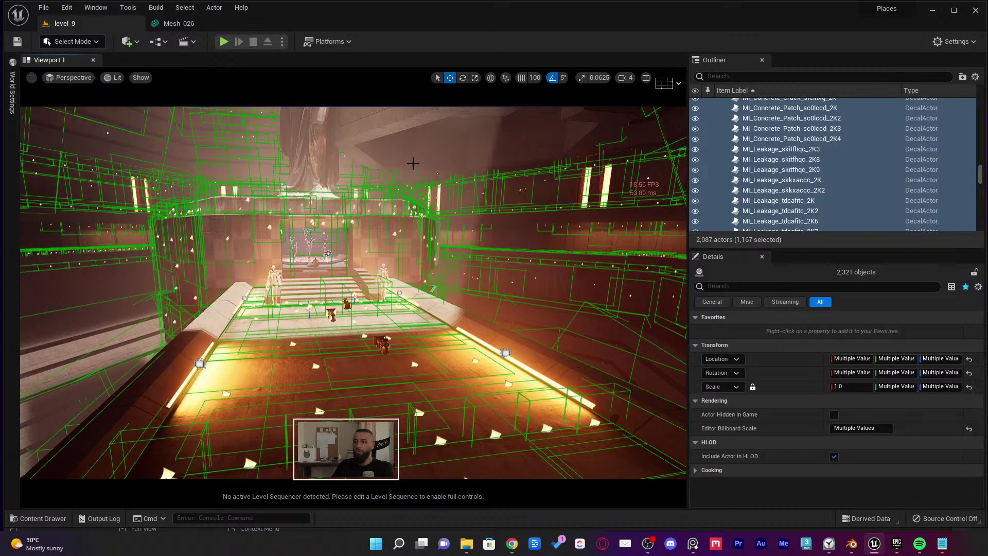
pyautogui.press('Escape')
pyautogui.moveTo(419, 177); pyautogui.dragTo(427, 176, button='right')
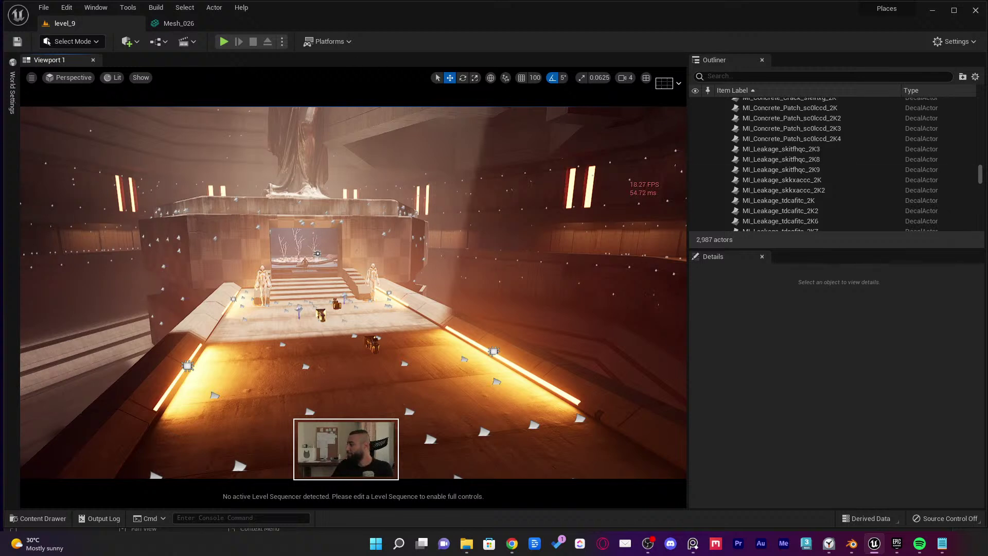
# Drag the ArtStation artist profile tab out of Chrome into a window over the Unreal viewport
pyautogui.hotkey('alt', 'Tab')
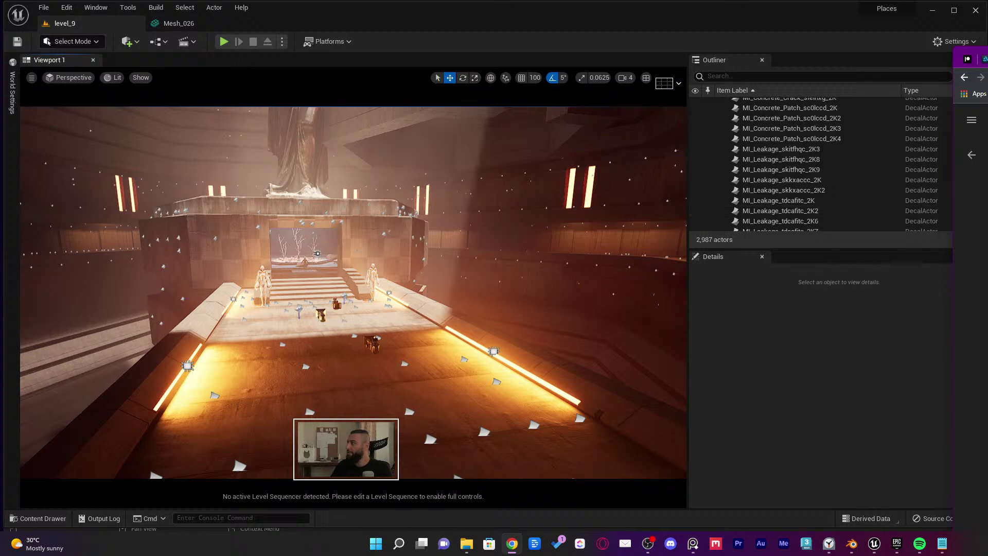
pyautogui.click(972, 154)
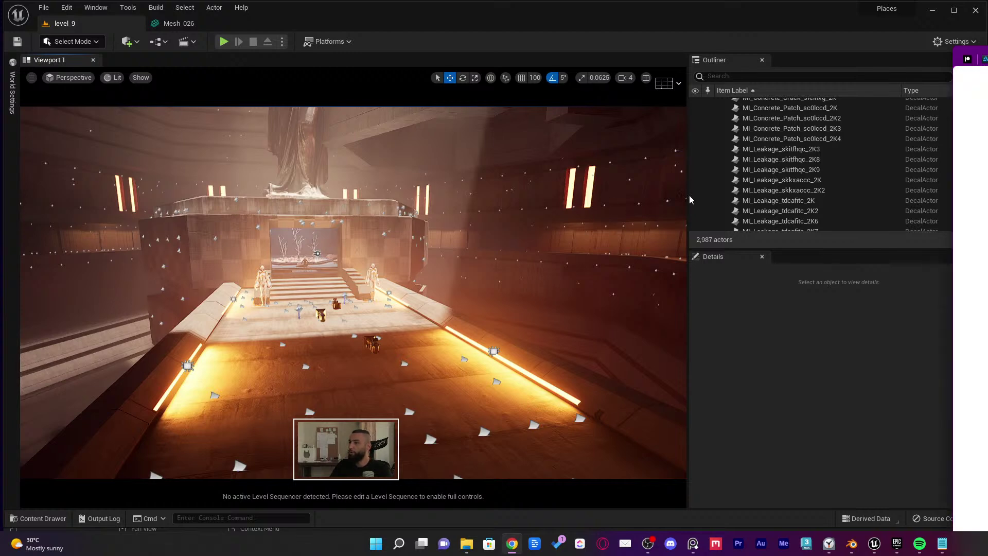
pyautogui.moveTo(690, 198); pyautogui.dragTo(376, 123)
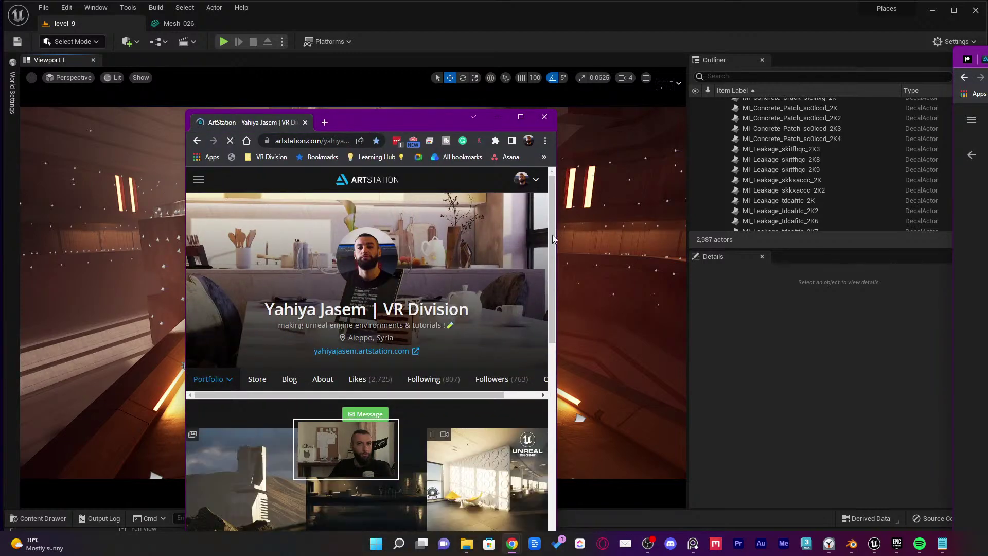
# Open the Nike Futuristic Store Concept project from the portfolio grid and enlarge the browser window
pyautogui.scroll(-4, 552, 235)
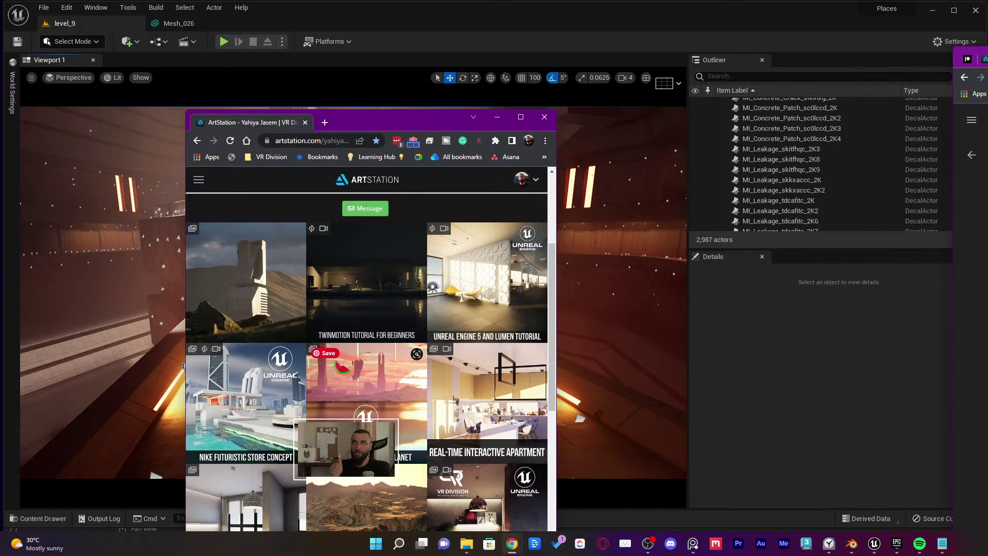
pyautogui.scroll(-2, 370, 360)
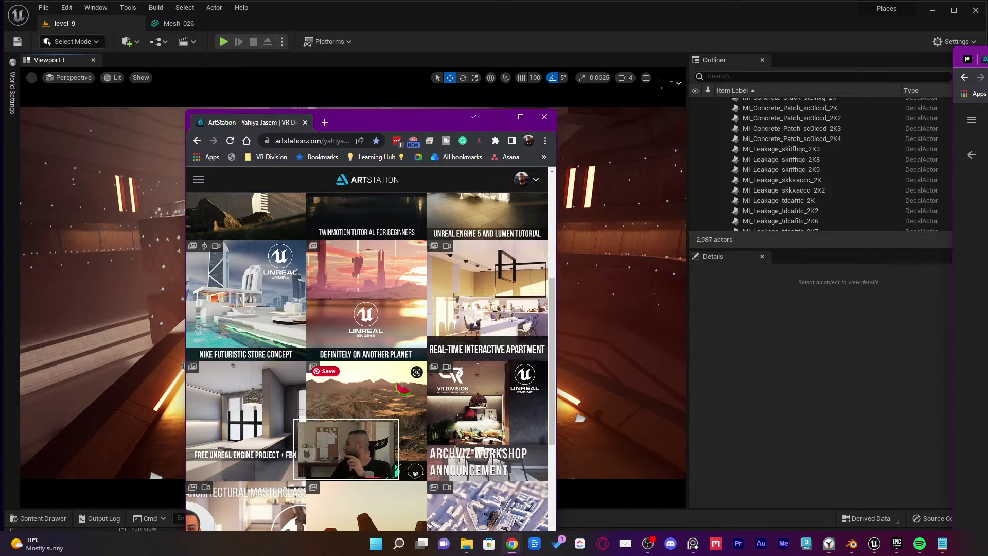
pyautogui.scroll(-1, 371, 360)
pyautogui.scroll(-2, 402, 397)
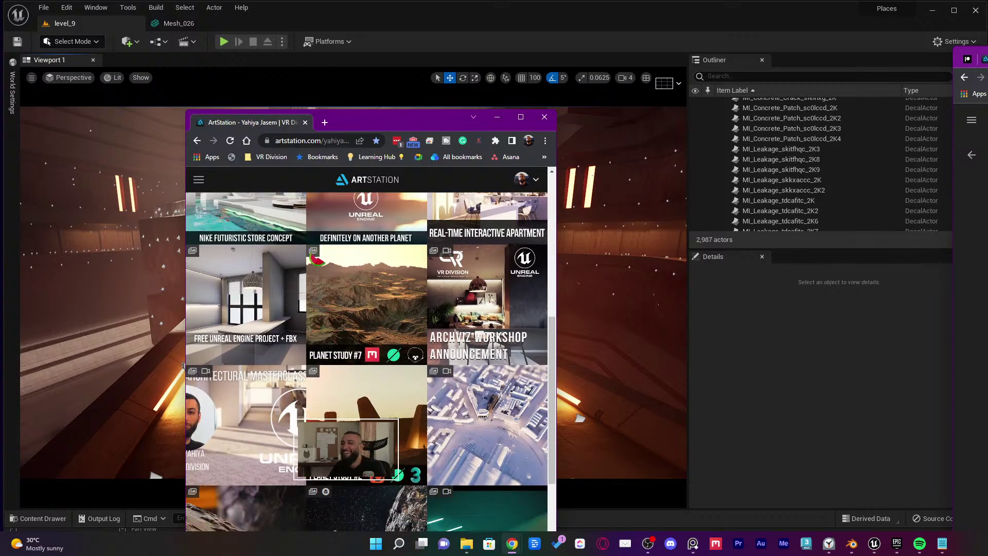
pyautogui.scroll(3, 236, 352)
pyautogui.click(236, 352)
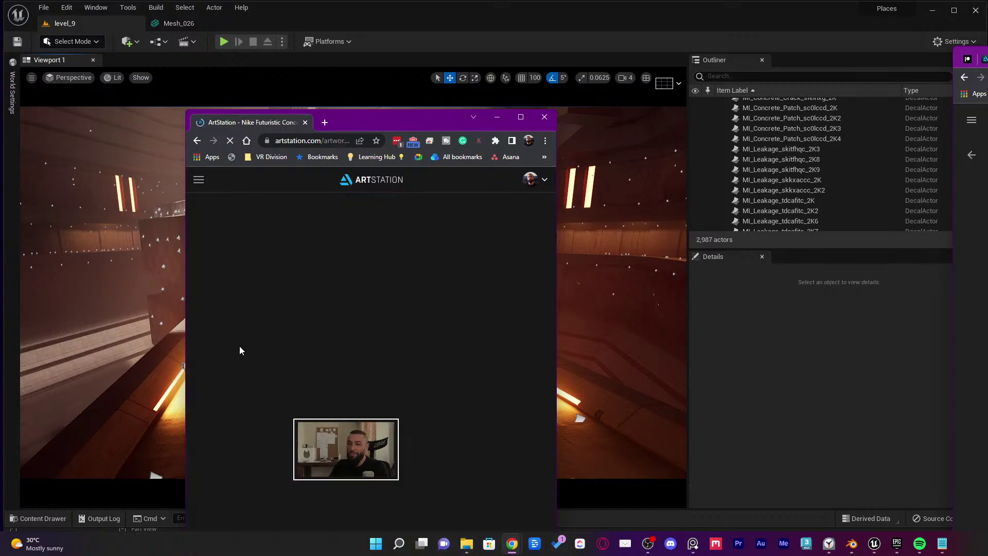
pyautogui.moveTo(558, 257); pyautogui.dragTo(693, 135)
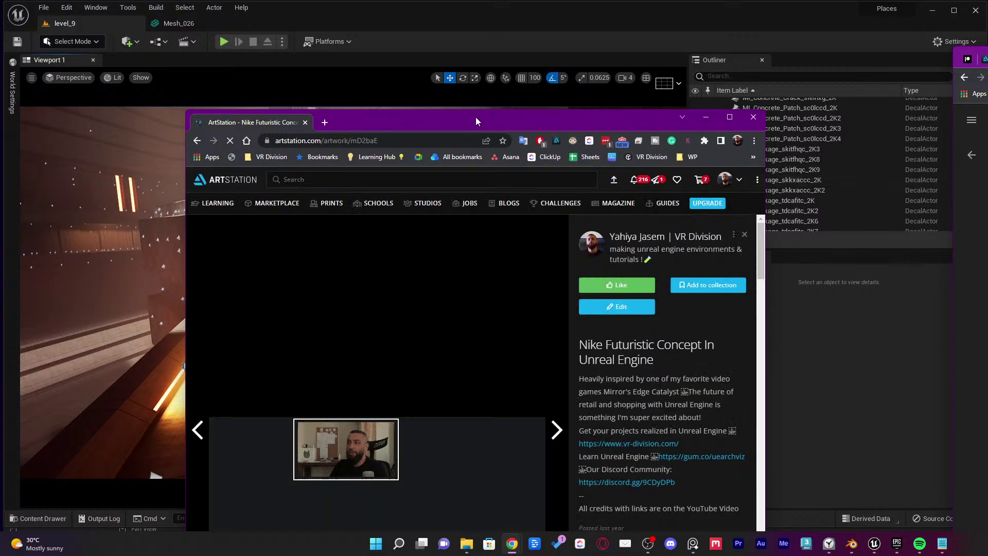
pyautogui.moveTo(185, 109); pyautogui.dragTo(115, 45)
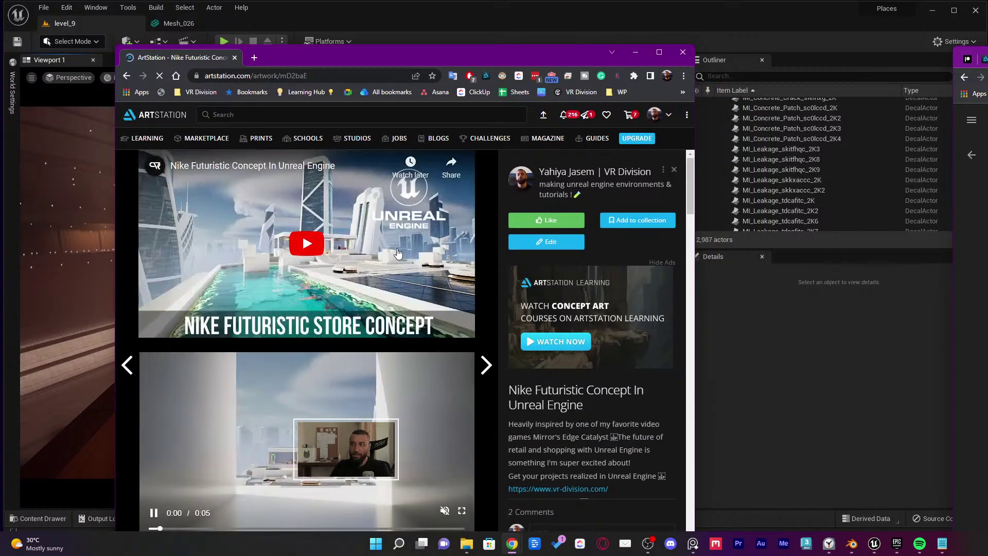
# Scroll through the project's renders and videos, then switch back to the Unreal level
pyautogui.click(546, 243)
pyautogui.scroll(-4, 490, 289)
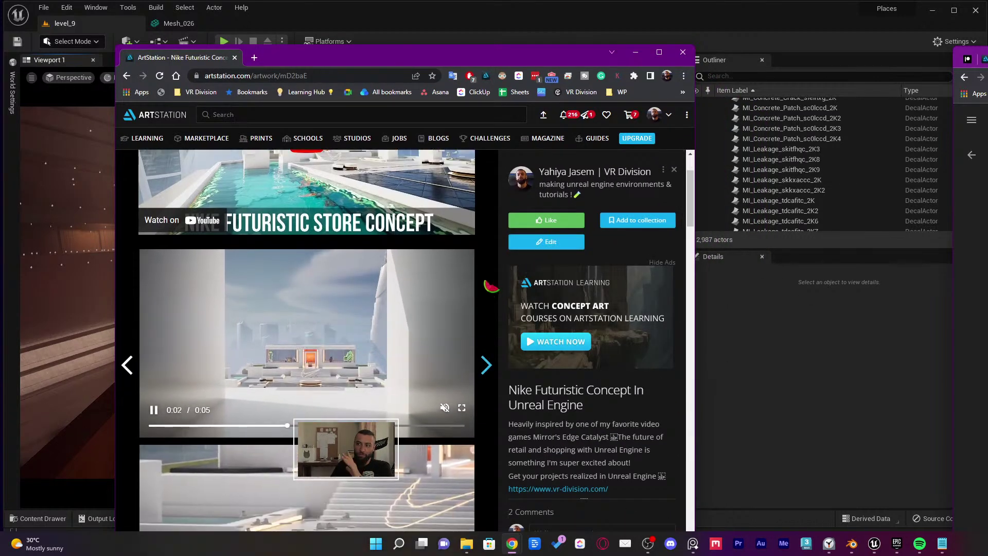
pyautogui.scroll(-4, 425, 247)
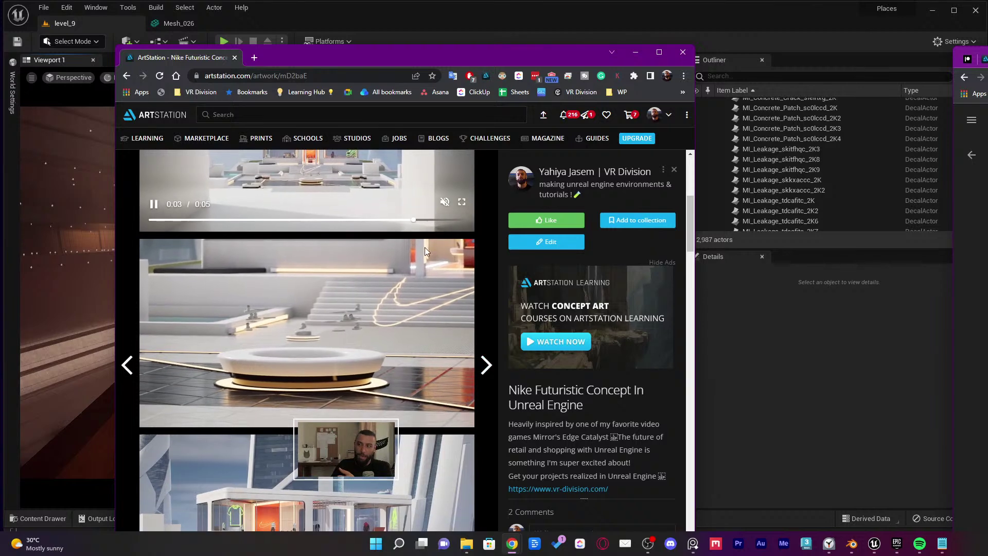
pyautogui.scroll(-2, 426, 296)
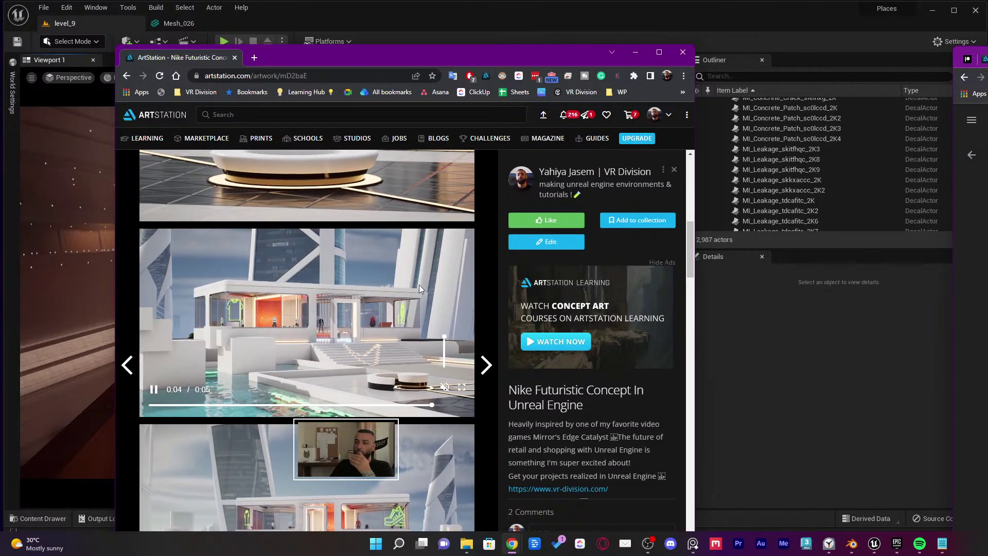
pyautogui.scroll(-1, 418, 333)
pyautogui.scroll(-5, 430, 340)
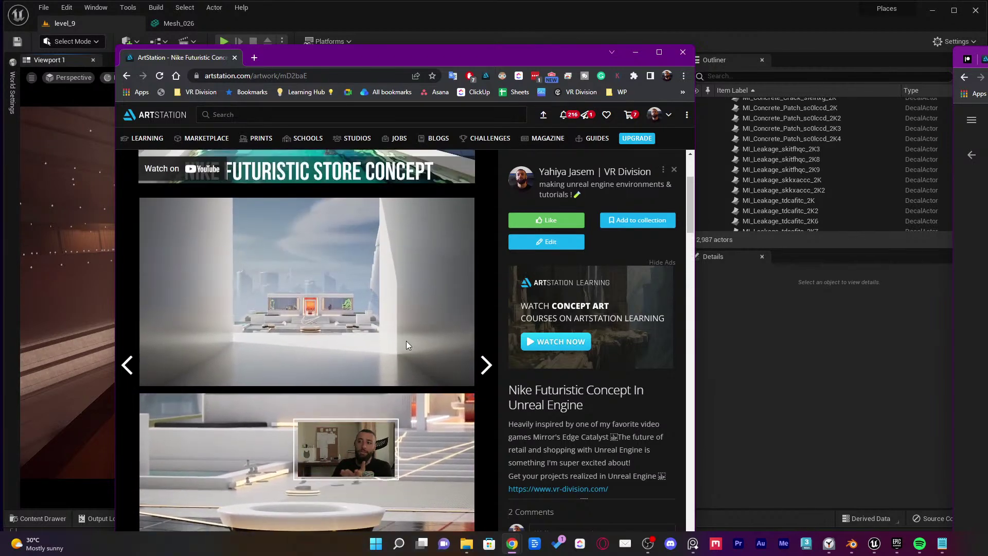
pyautogui.scroll(-5, 409, 409)
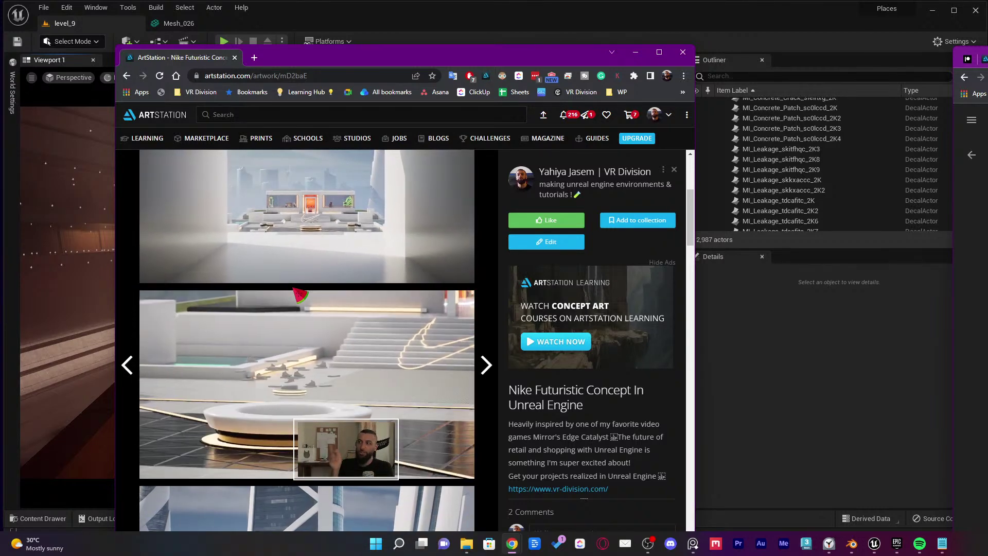
pyautogui.scroll(-2, 288, 350)
pyautogui.scroll(-3, 289, 350)
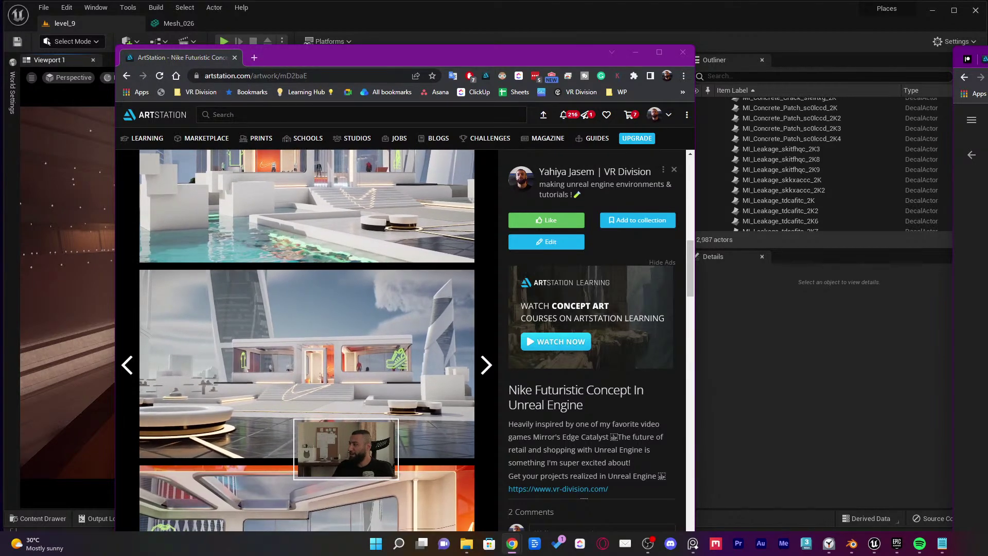
pyautogui.moveTo(372, 338)
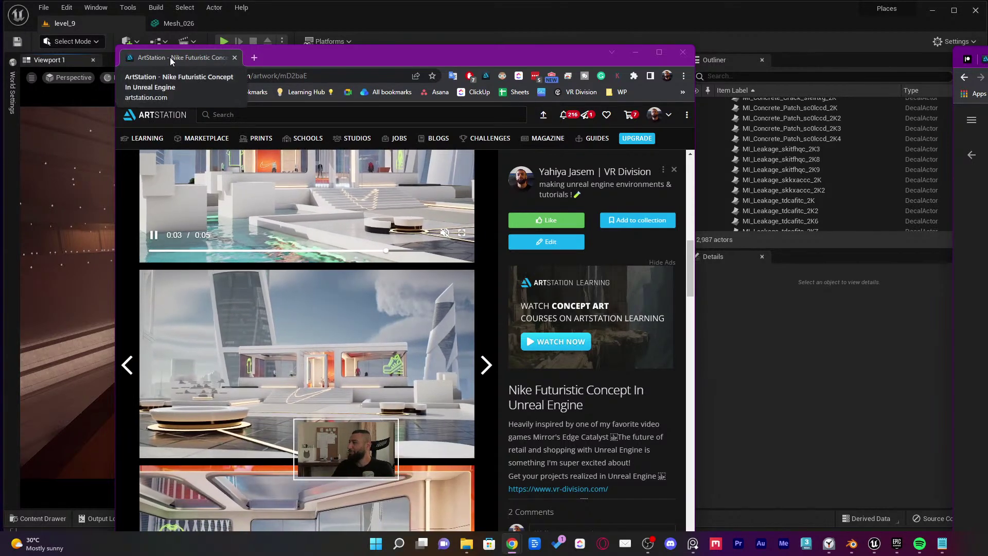
pyautogui.hotkey('alt', 'Tab')
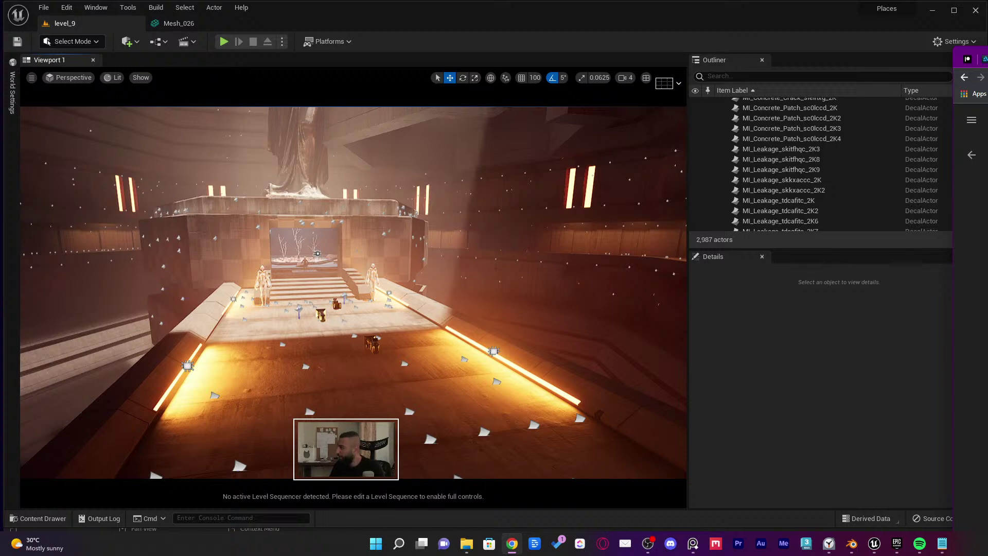
# Drag the ClickUp Employee Application Form tab from the edge Chrome window over the Unreal viewport
pyautogui.moveTo(987, 54); pyautogui.dragTo(974, 13)
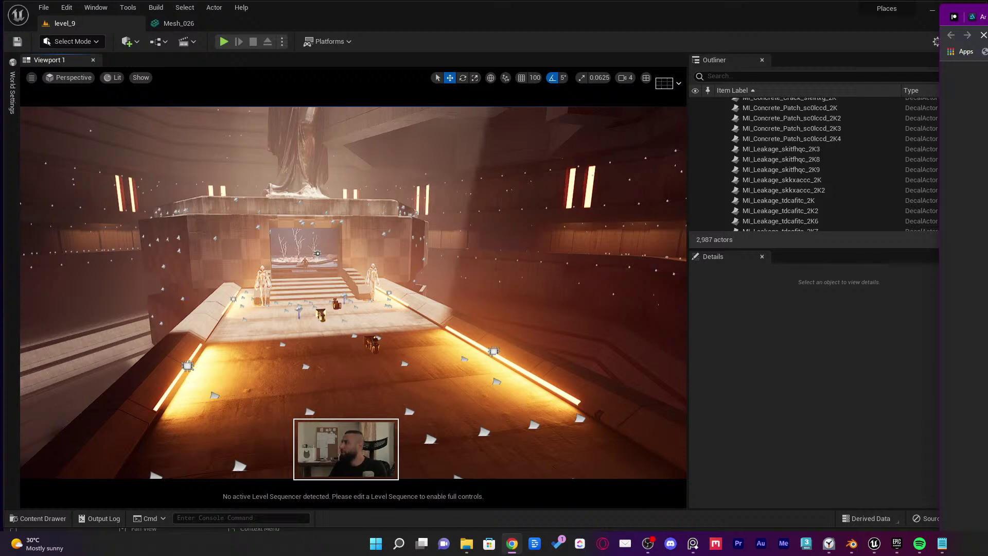
pyautogui.moveTo(975, 16); pyautogui.dragTo(325, 17)
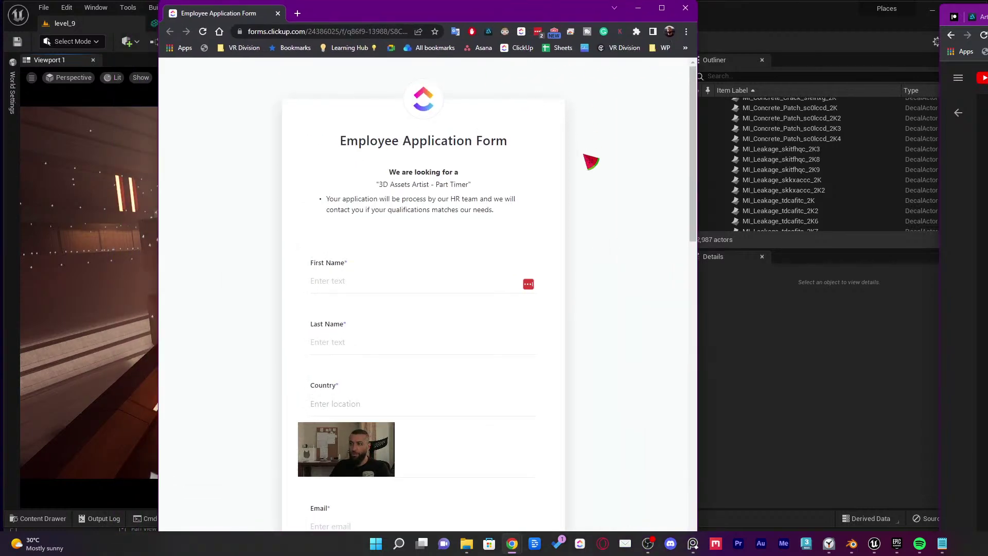
# Hide the bookmarks bar and scroll through the '3D Assets Artist - Part Timer' application form
pyautogui.hotkey('ctrl', 'shift', 'b')
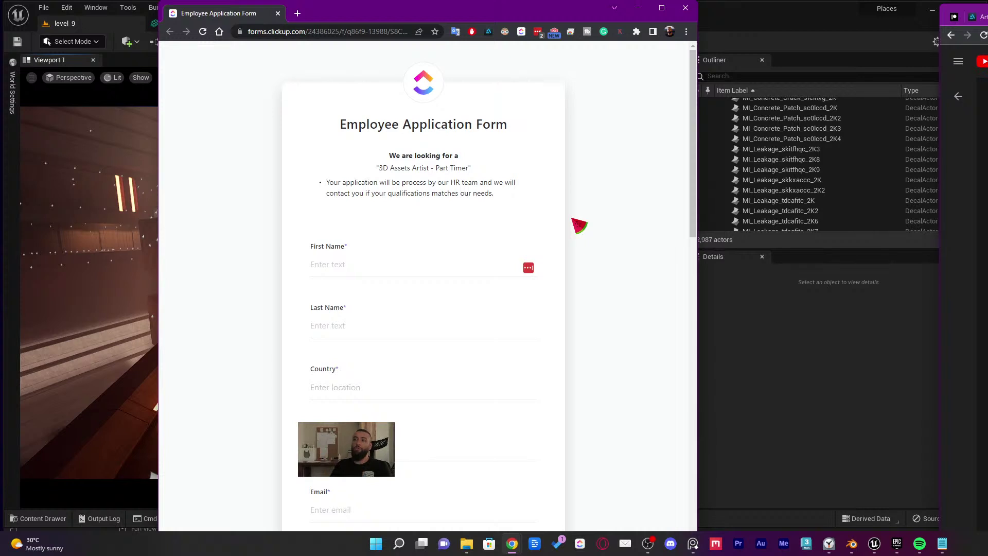
pyautogui.scroll(-2, 586, 242)
pyautogui.scroll(2, 592, 249)
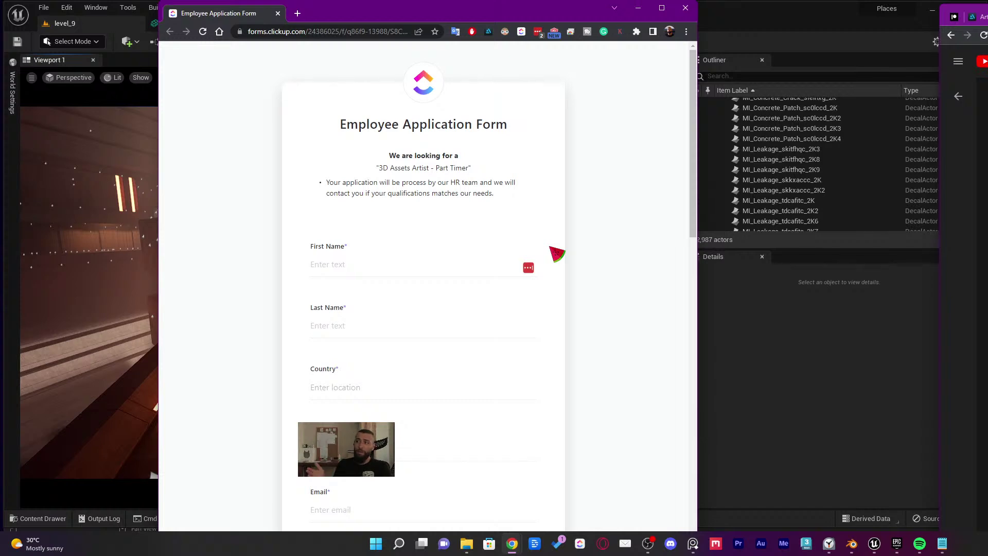
# Select the form's web address and scroll back to the top of the form
pyautogui.click(378, 31)
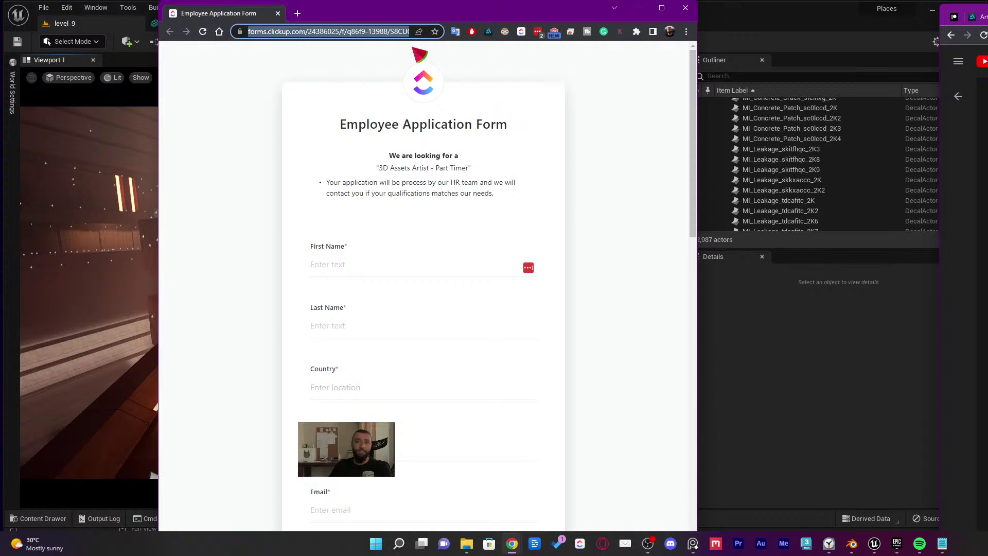
pyautogui.scroll(-5, 411, 206)
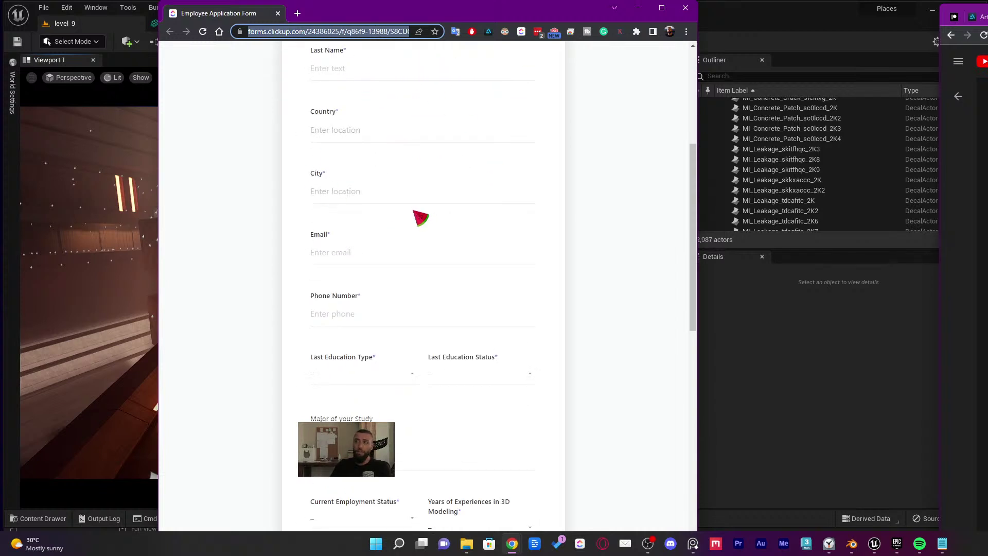
pyautogui.scroll(3, 438, 235)
pyautogui.scroll(1, 465, 249)
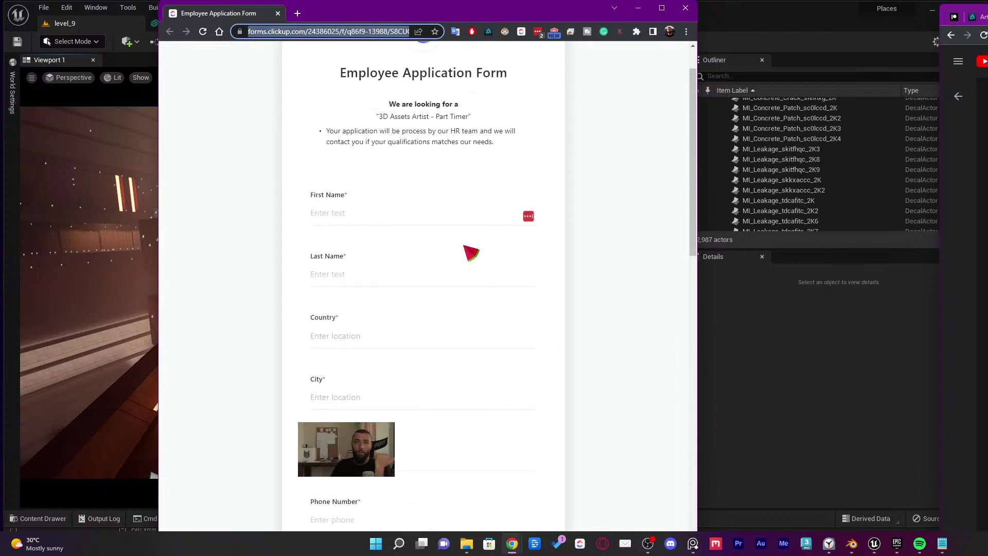
pyautogui.scroll(1, 463, 258)
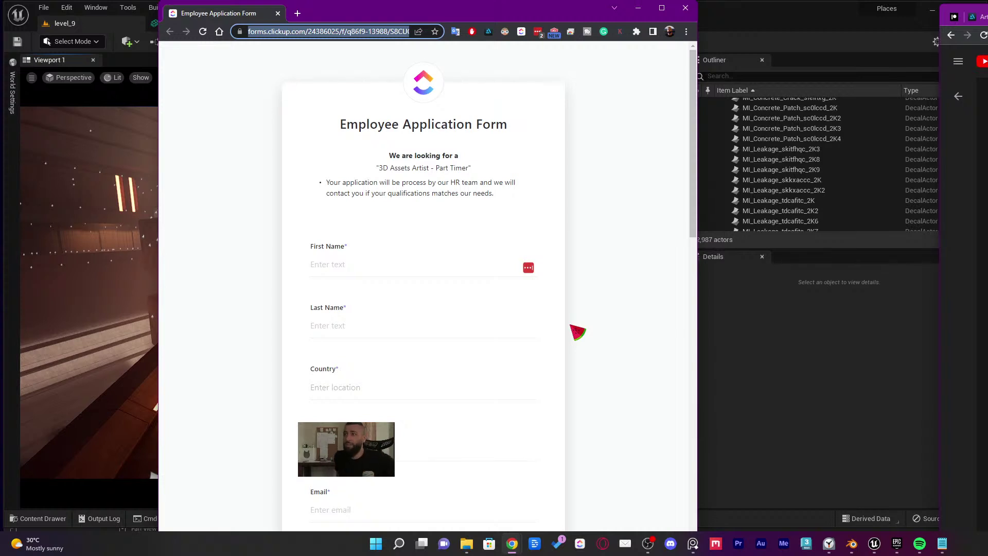
# Select the entire form URL, then close the application form window
pyautogui.click(347, 34)
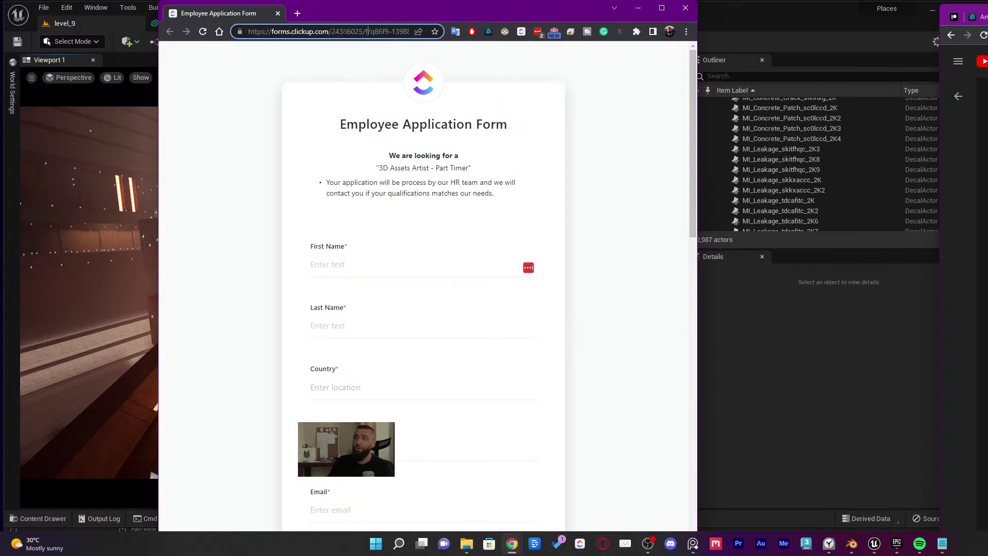
pyautogui.hotkey('ctrl', 'a')
pyautogui.hotkey('alt', 'Tab')
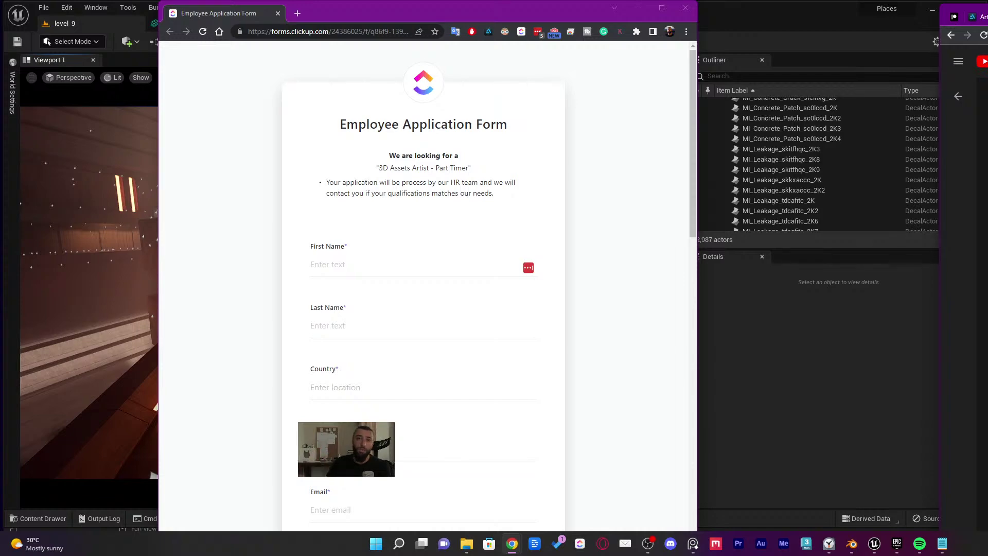
pyautogui.middleClick(258, 12)
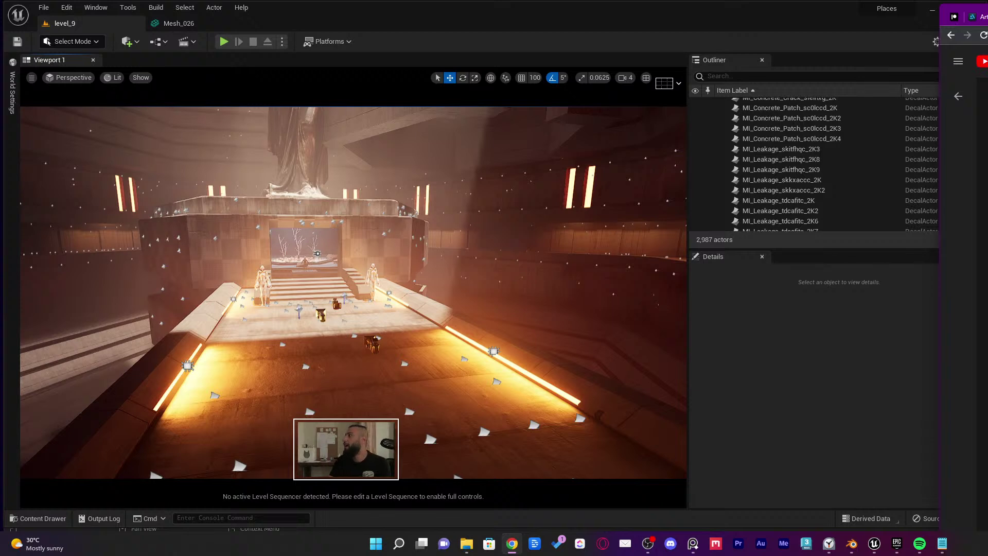
# Switch the side browser to the ArtStation tab with Ctrl+Tab and drag it into its own window
pyautogui.hotkey('ctrl', 'Tab')
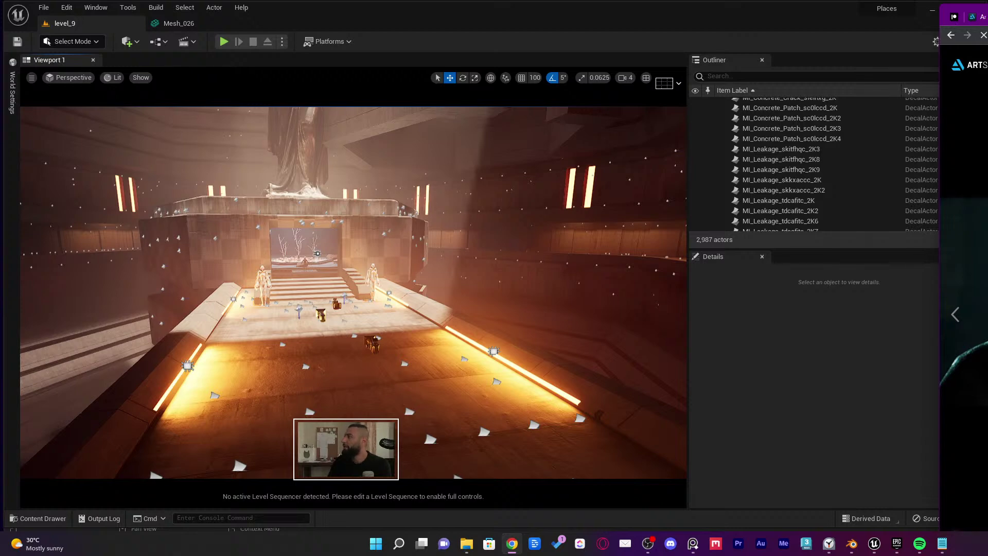
pyautogui.moveTo(975, 17); pyautogui.dragTo(262, 74)
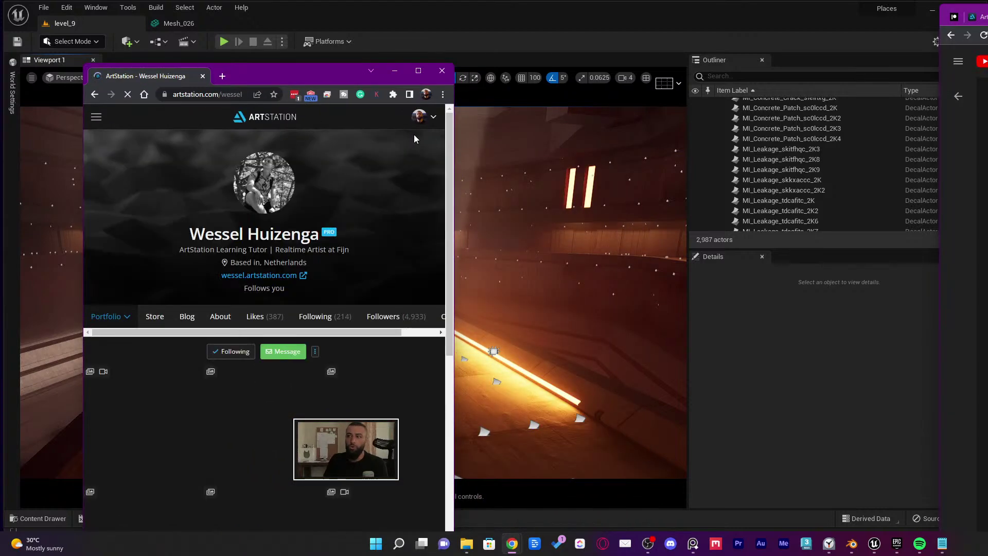
# Widen the ArtStation window, scroll the architectural visualization portfolio, then close the window
pyautogui.moveTo(453, 132); pyautogui.dragTo(709, 130)
pyautogui.moveTo(517, 78); pyautogui.dragTo(525, 27)
pyautogui.scroll(-4, 571, 242)
pyautogui.scroll(4, 573, 245)
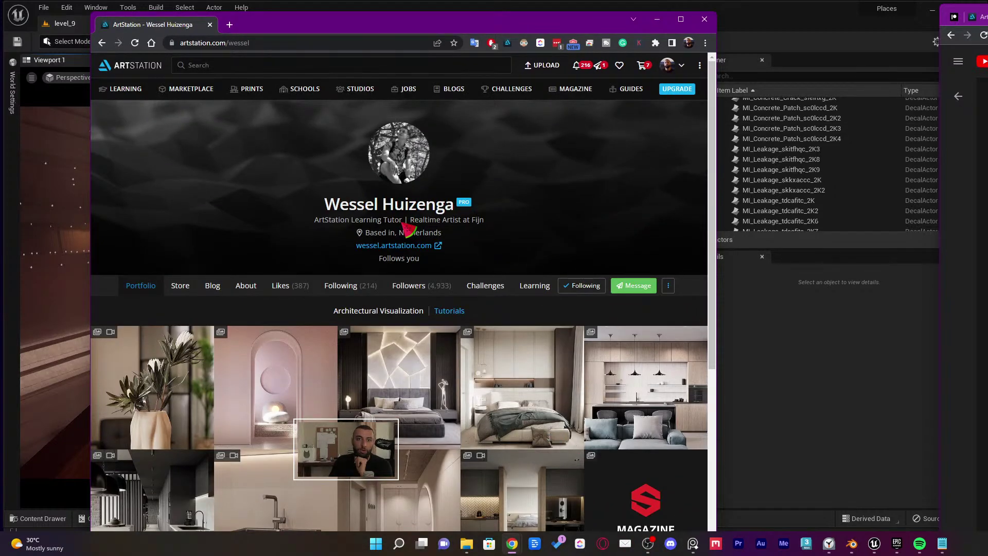
pyautogui.middleClick(165, 28)
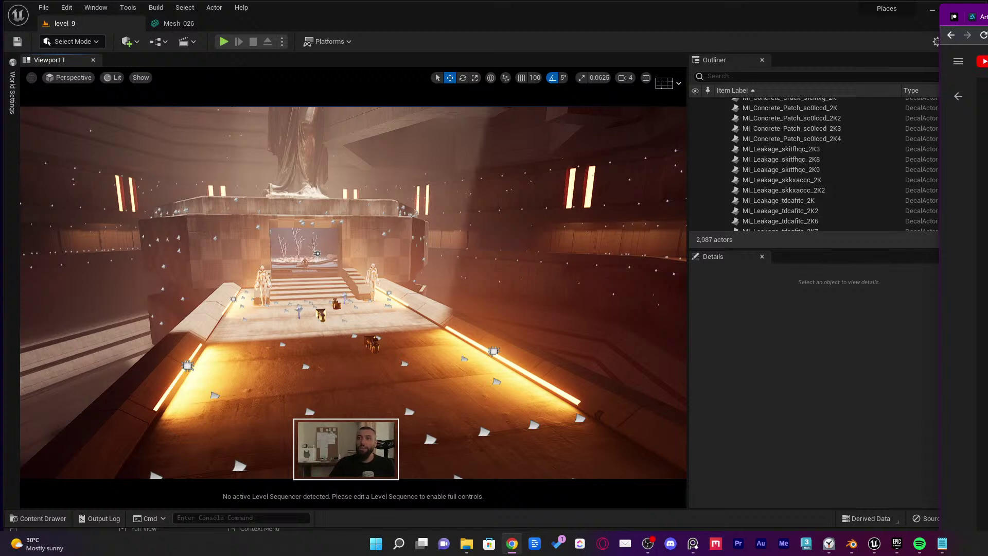
# Open the editor modes list, then move the YouTube Studio live-chat window to screen centre
pyautogui.click(82, 43)
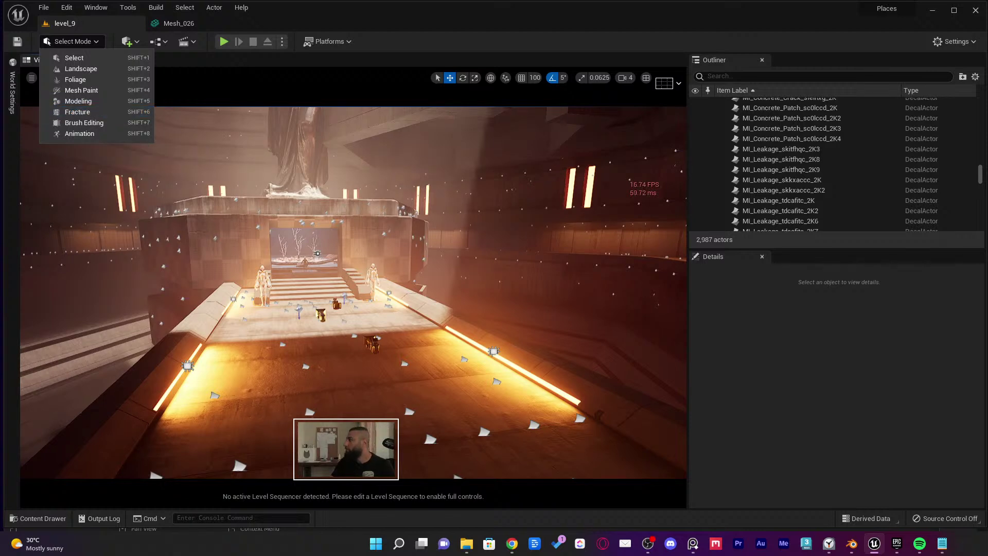
pyautogui.moveTo(987, 11); pyautogui.dragTo(987, 15)
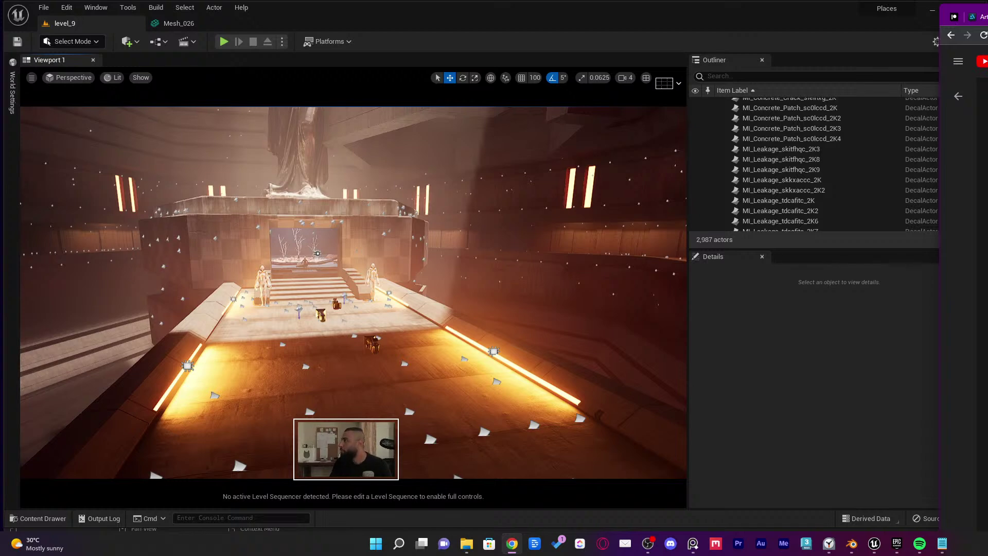
pyautogui.moveTo(987, 18); pyautogui.dragTo(482, 54)
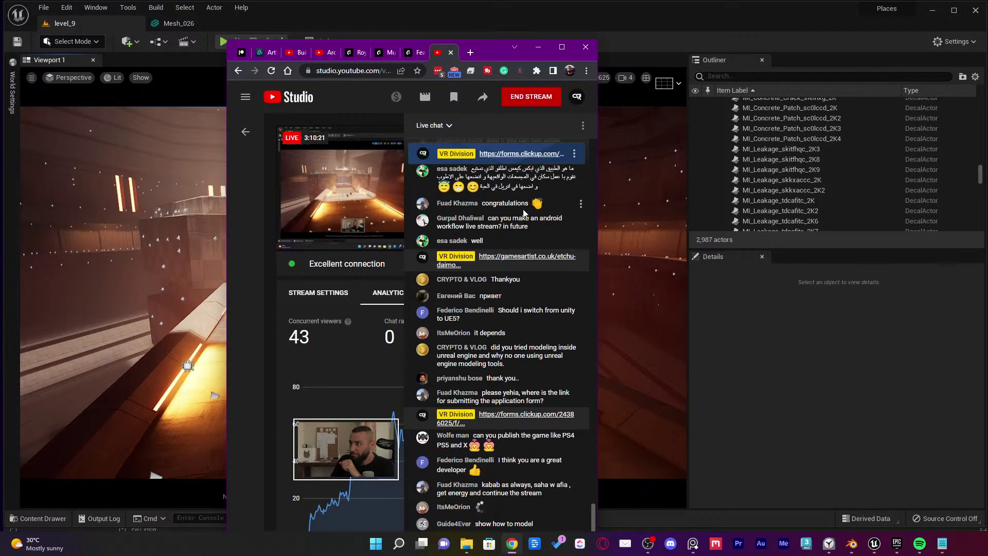
# Translate the Russian greeting привет and a commenter's name in live chat, then return to Unreal
pyautogui.moveTo(502, 218); pyautogui.dragTo(512, 227)
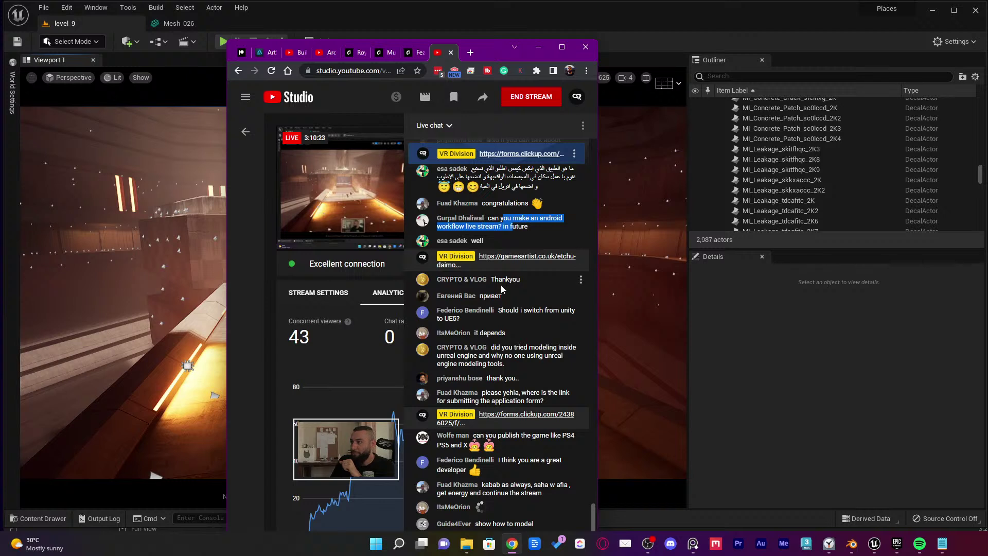
pyautogui.doubleClick(490, 296)
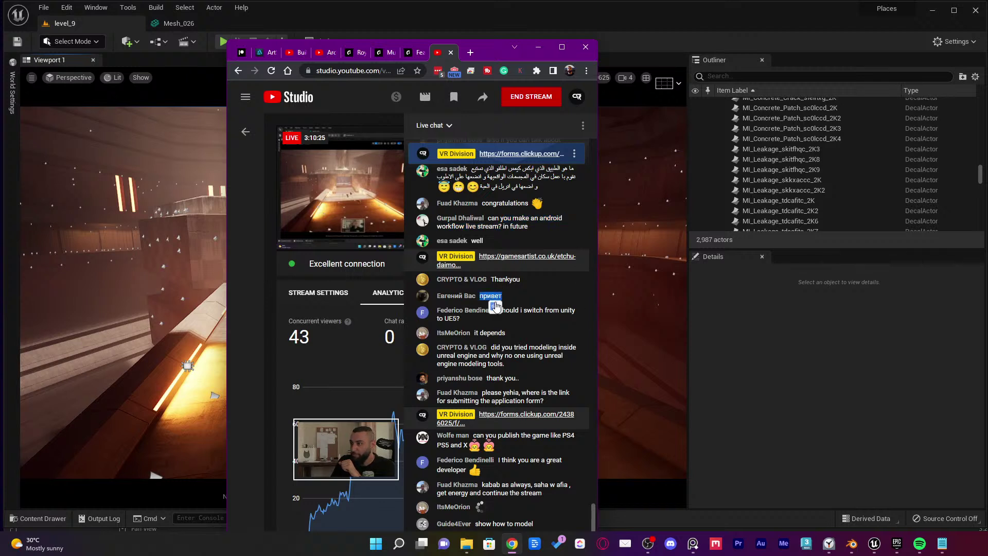
pyautogui.click(518, 292)
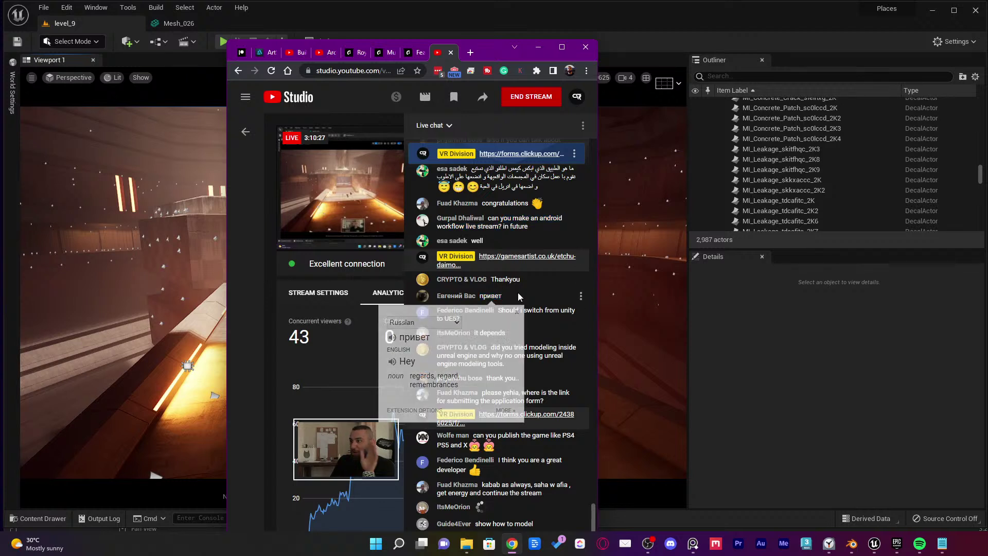
pyautogui.doubleClick(448, 296)
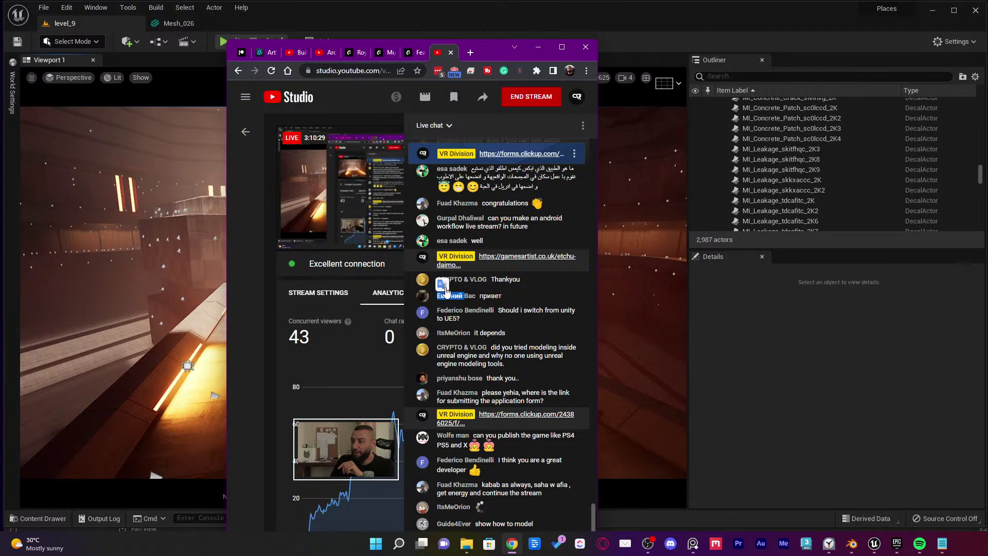
pyautogui.click(443, 286)
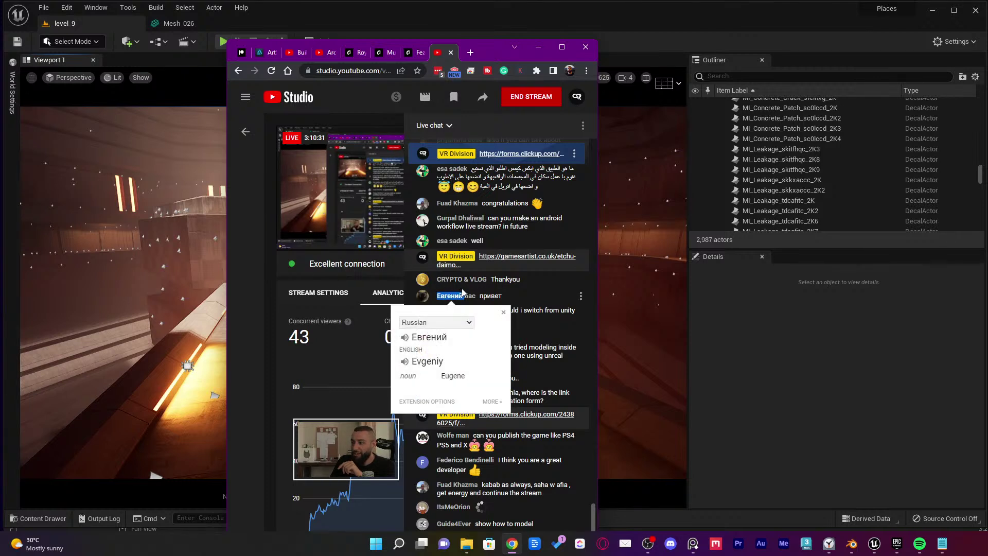
pyautogui.click(517, 292)
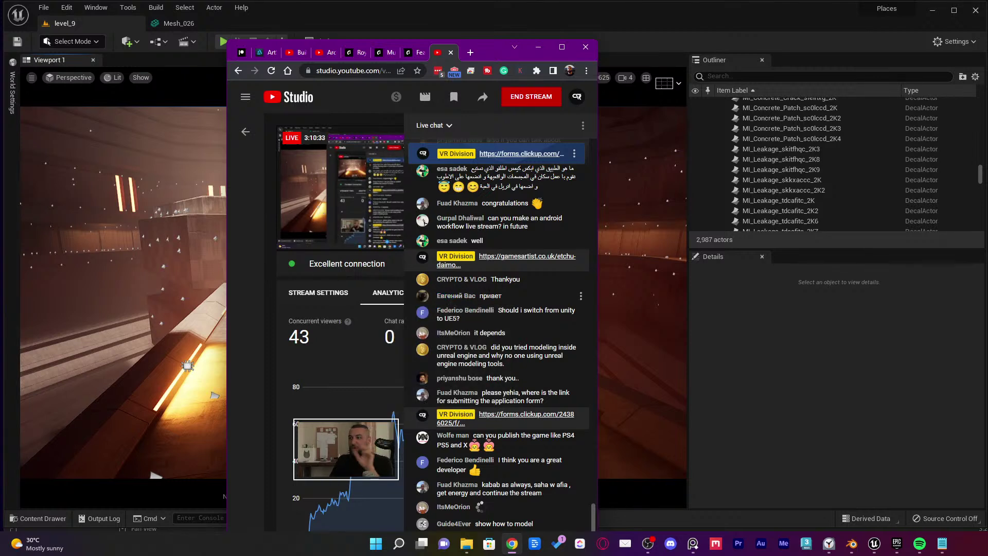
pyautogui.doubleClick(493, 295)
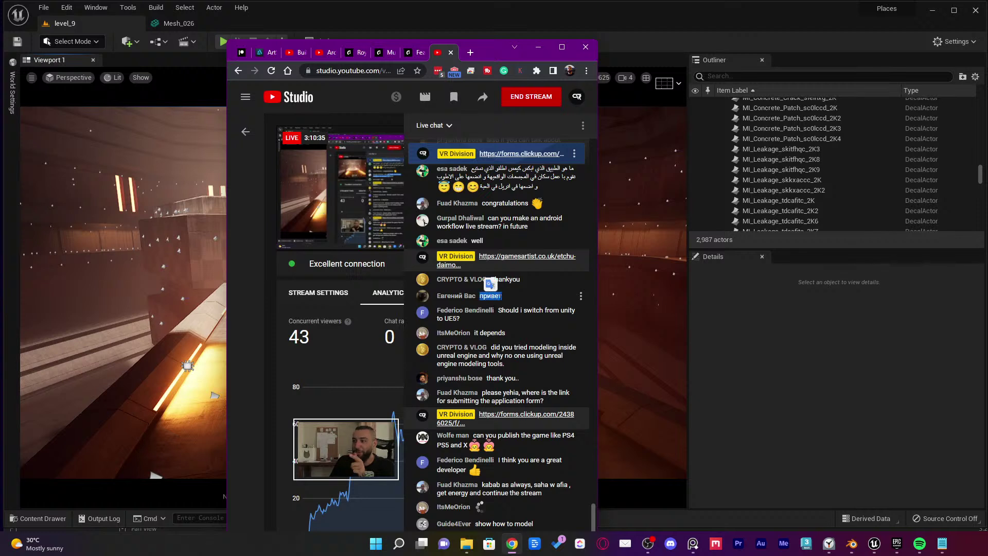
pyautogui.click(501, 295)
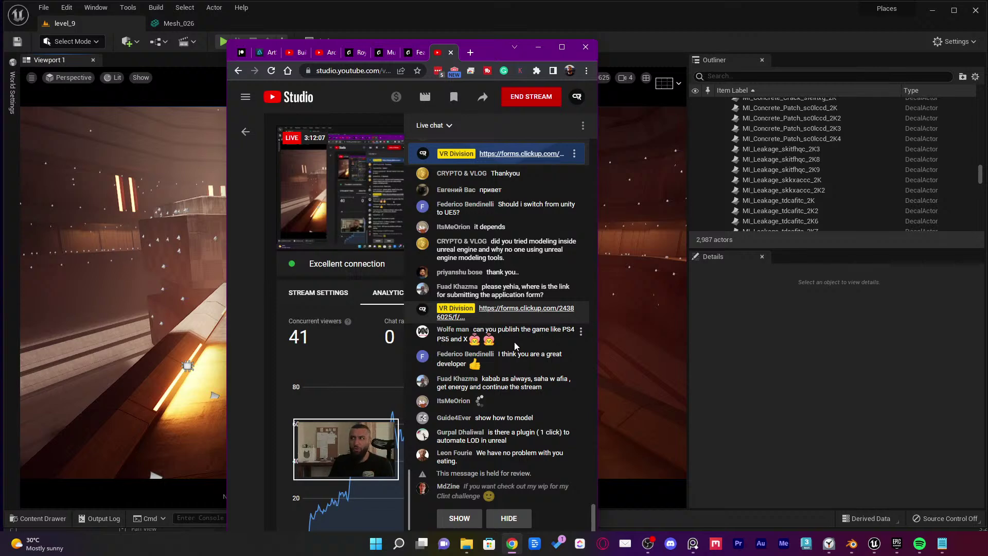
pyautogui.click(434, 17)
pyautogui.click(350, 42)
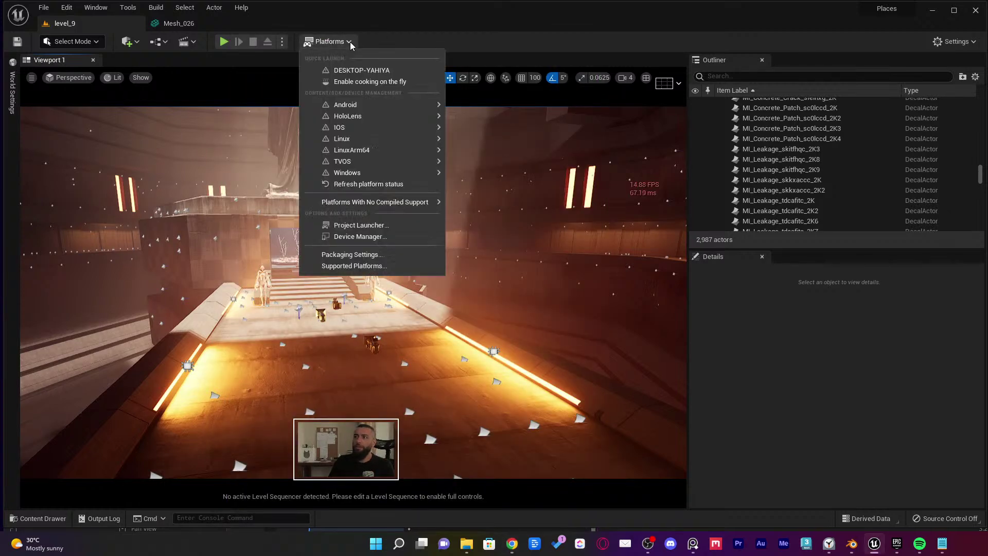
pyautogui.moveTo(374, 103)
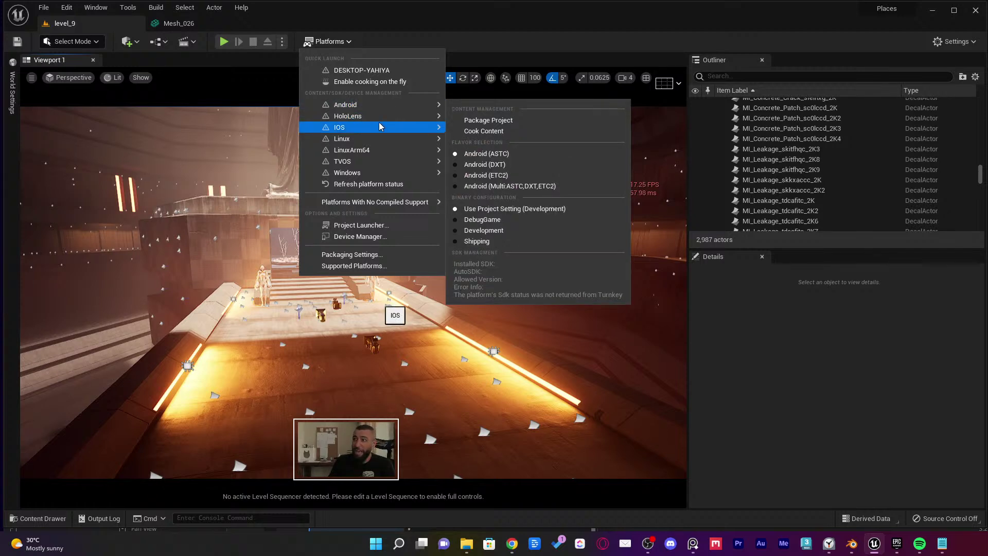
pyautogui.moveTo(380, 131)
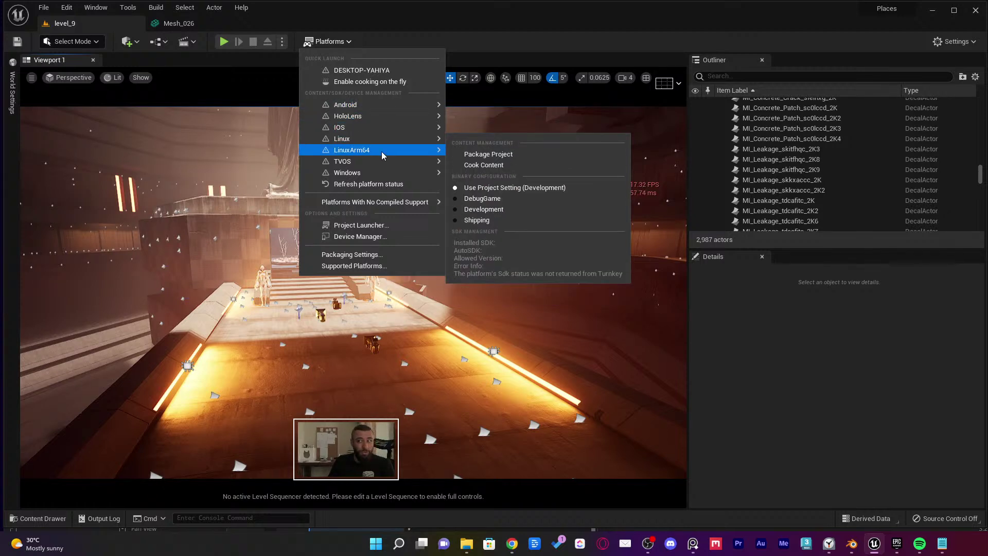
pyautogui.moveTo(383, 166)
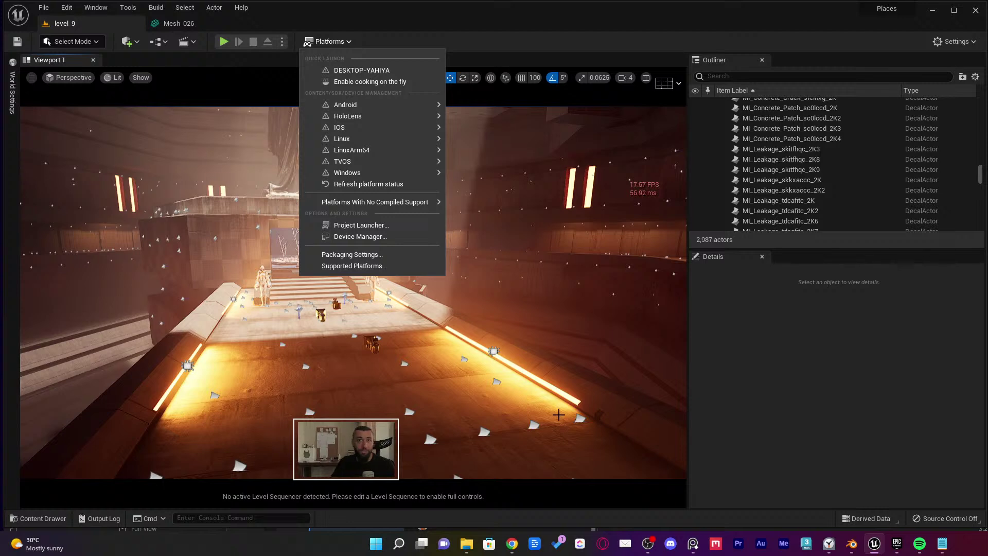
pyautogui.moveTo(512, 543)
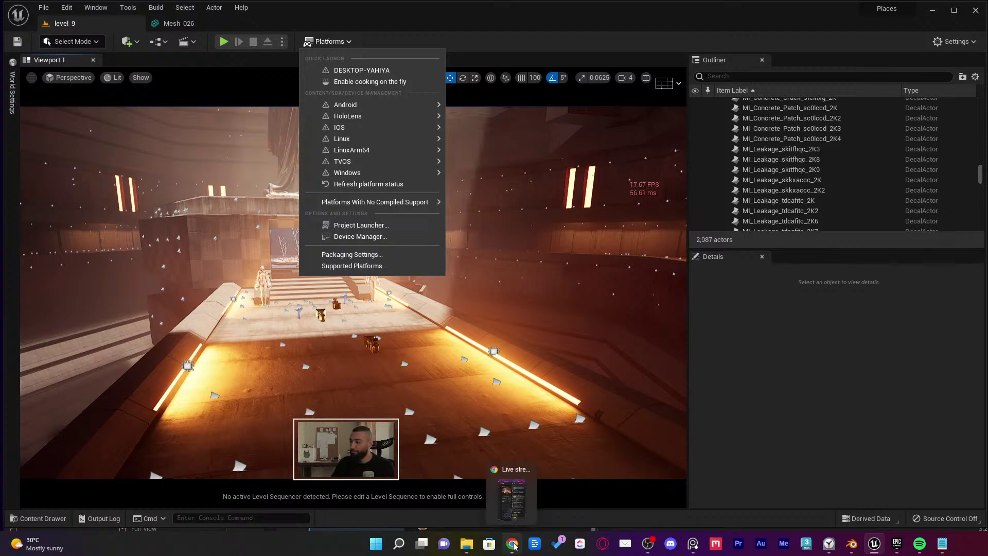
# Reveal the held live chat message, noting the PS4 PS5 and X question, then push the chat window off right
pyautogui.click(526, 512)
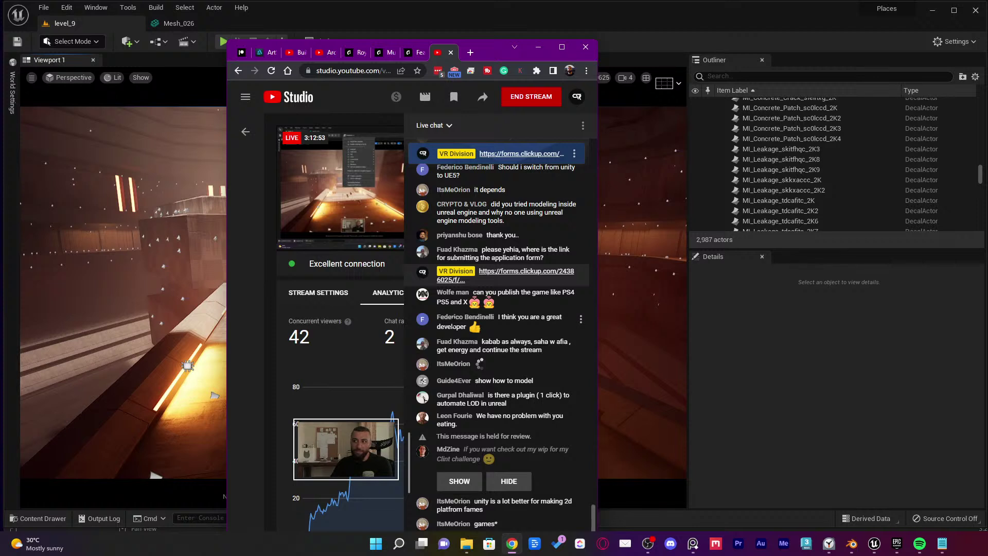
pyautogui.moveTo(468, 304); pyautogui.dragTo(562, 292)
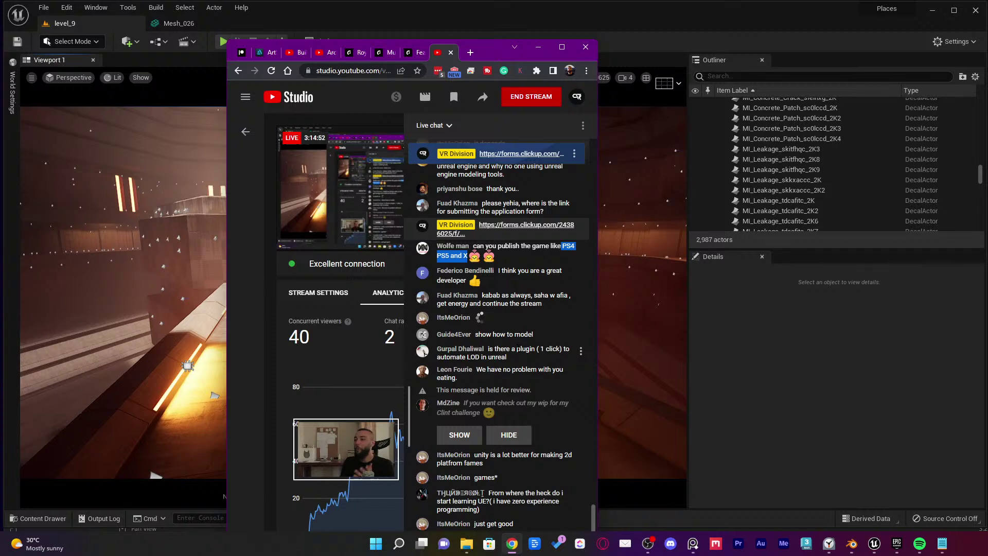
pyautogui.click(467, 434)
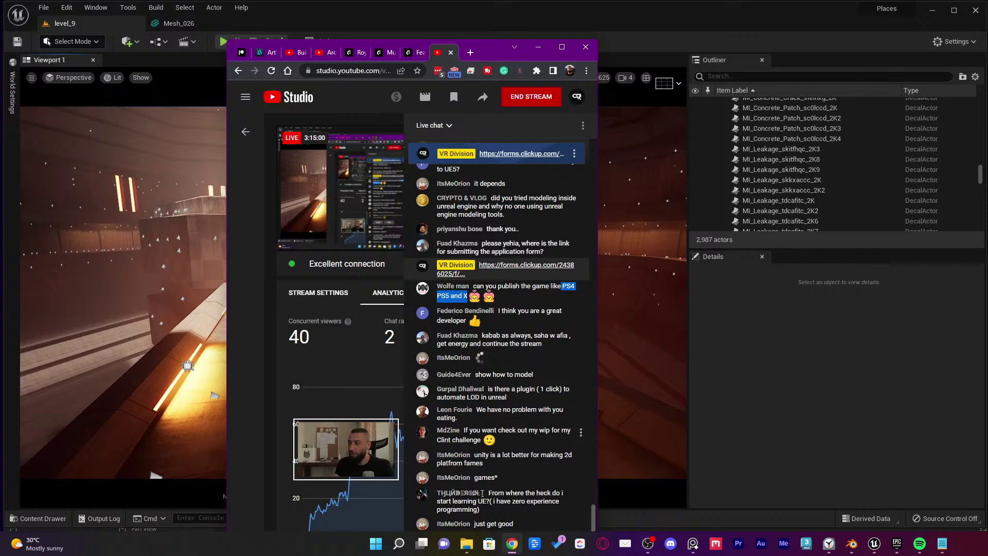
pyautogui.moveTo(502, 51); pyautogui.dragTo(987, 51)
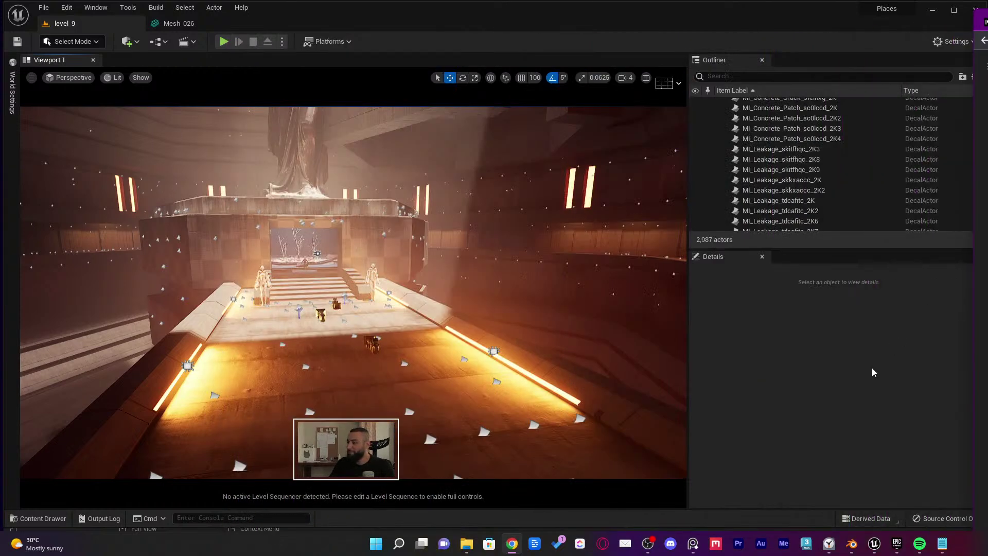
pyautogui.click(670, 543)
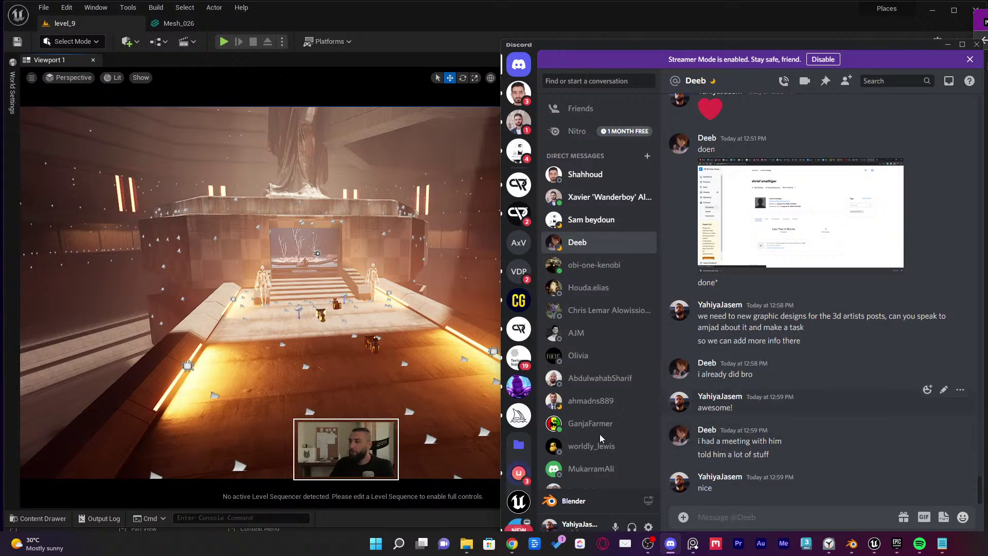
# Open #show-your-wip on the VR Division Community server and widen Discord across the screen
pyautogui.click(525, 220)
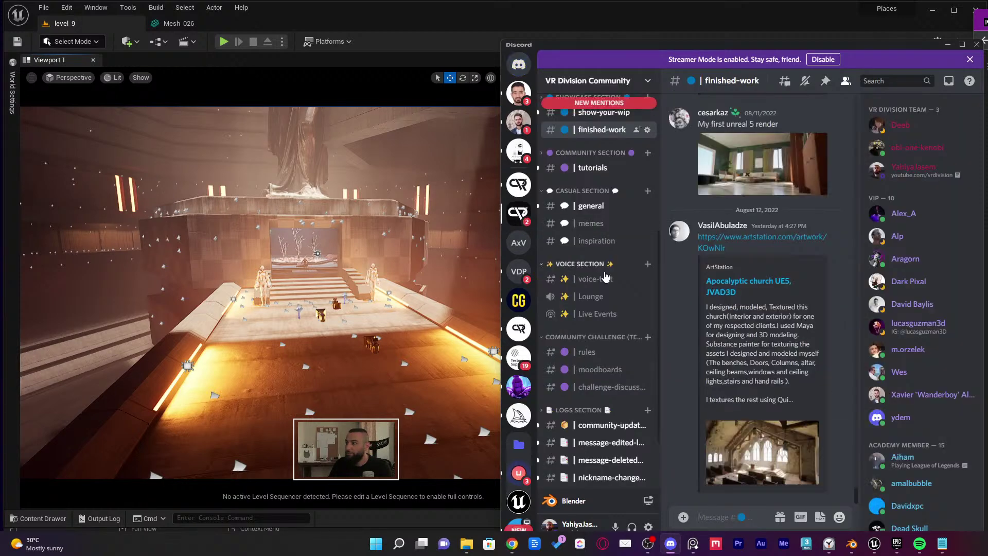
pyautogui.scroll(-2, 594, 263)
pyautogui.scroll(3, 597, 211)
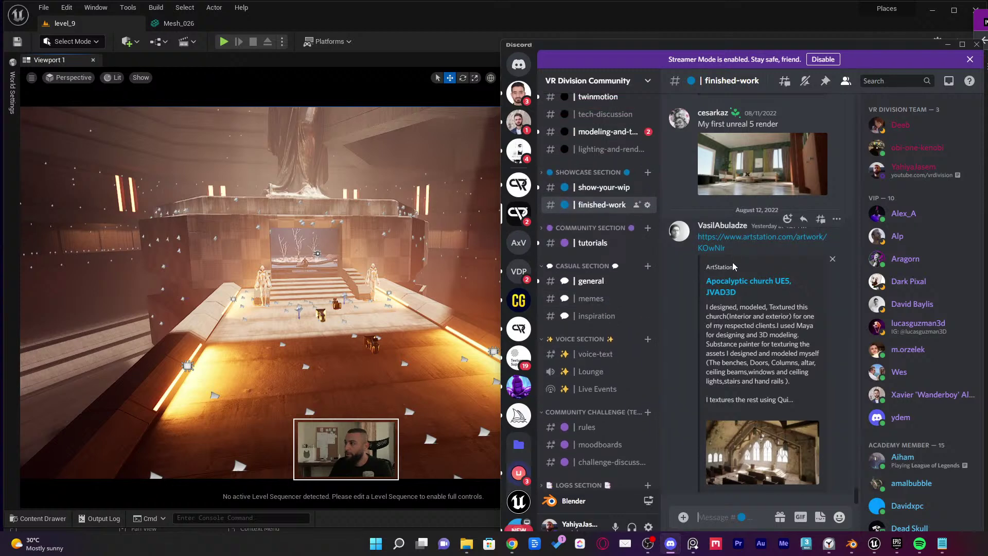
pyautogui.click(602, 188)
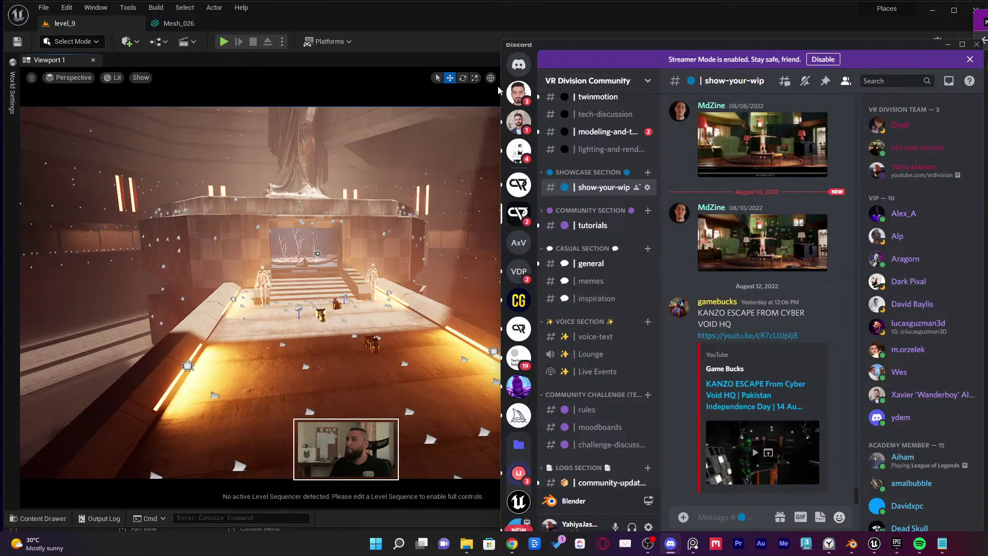
pyautogui.moveTo(499, 84); pyautogui.dragTo(87, 84)
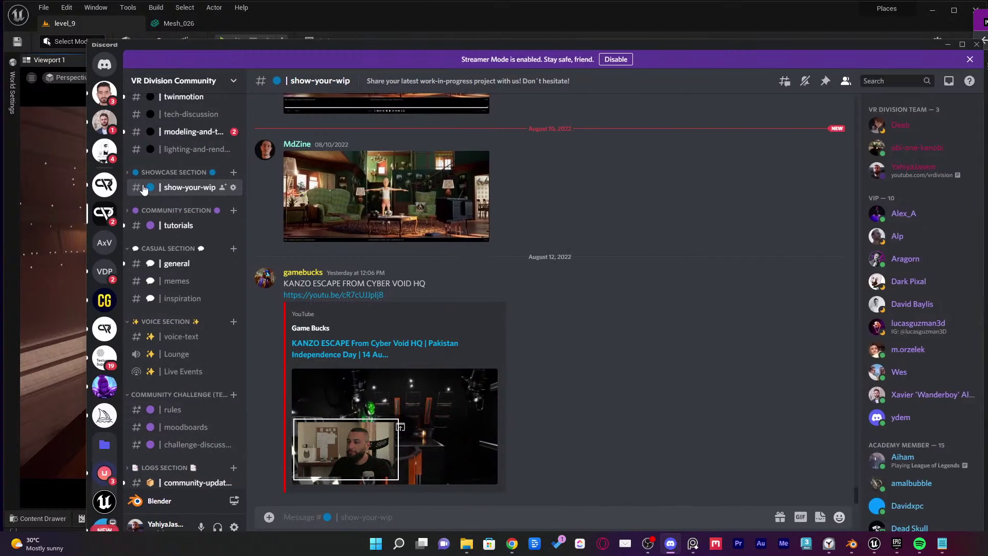
# View the living-room render and the green armchair image at full size
pyautogui.scroll(3, 433, 345)
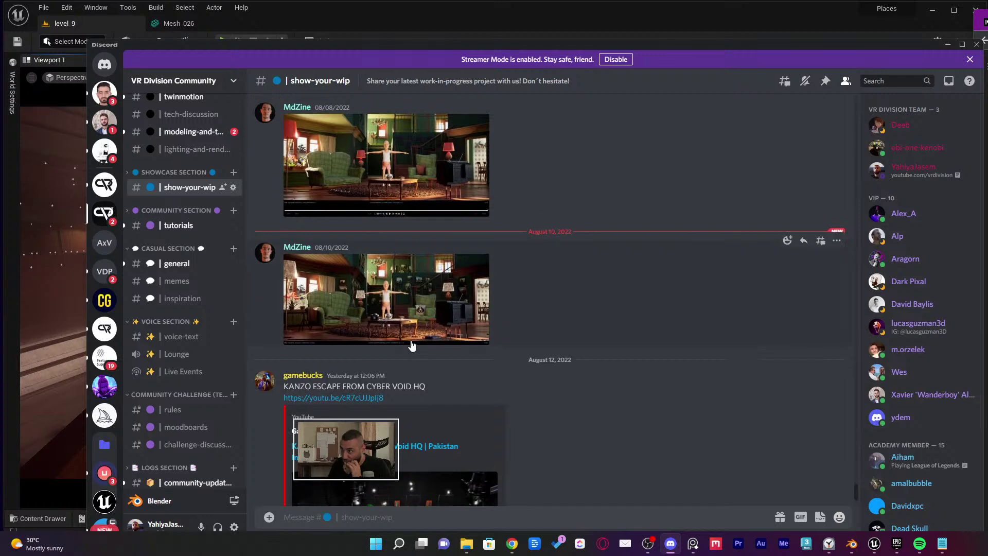
pyautogui.scroll(5, 455, 319)
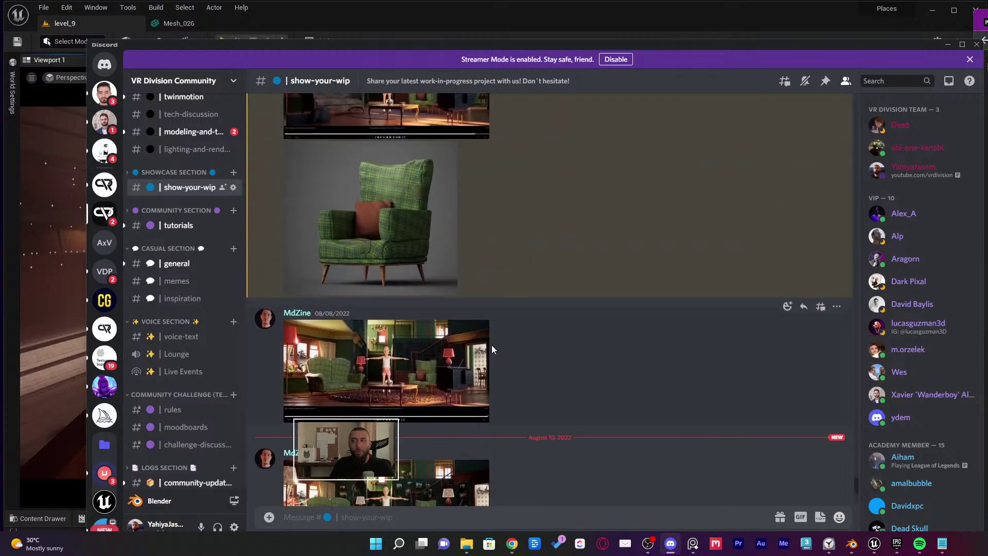
pyautogui.scroll(-2, 478, 355)
pyautogui.click(419, 277)
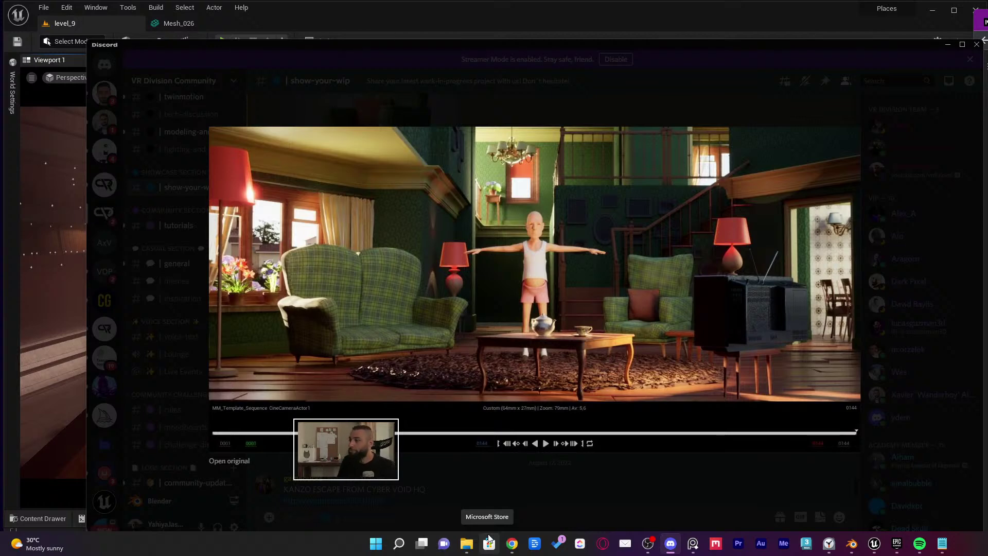
pyautogui.click(496, 468)
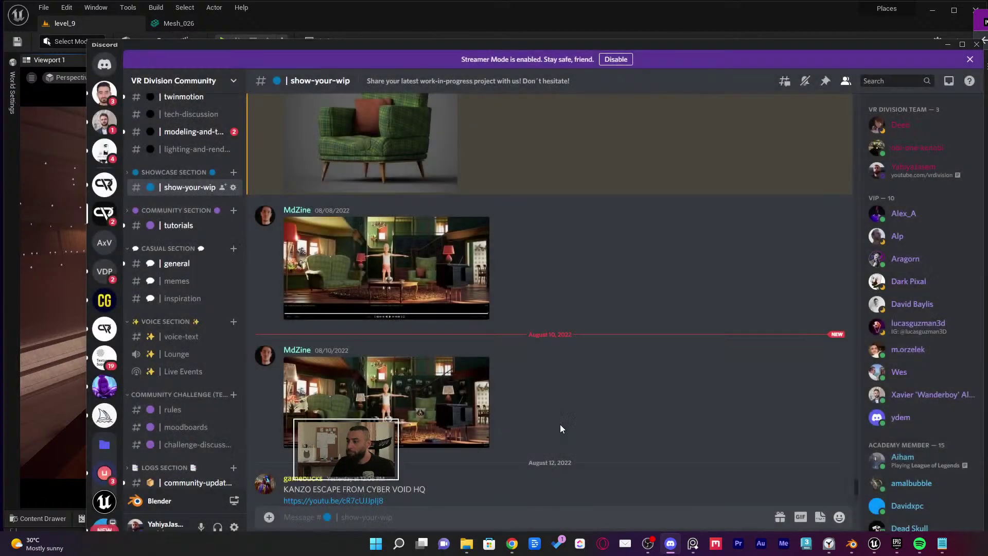
pyautogui.scroll(5, 504, 376)
pyautogui.click(421, 303)
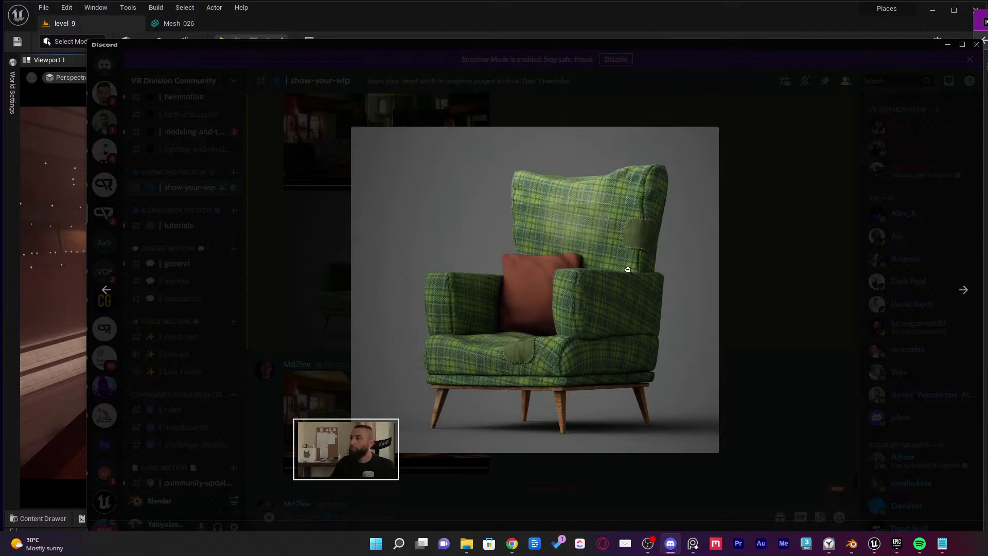
pyautogui.click(760, 259)
# Scroll up to the snowy lakeside house render and view it full size
pyautogui.scroll(2, 661, 359)
pyautogui.scroll(8, 661, 361)
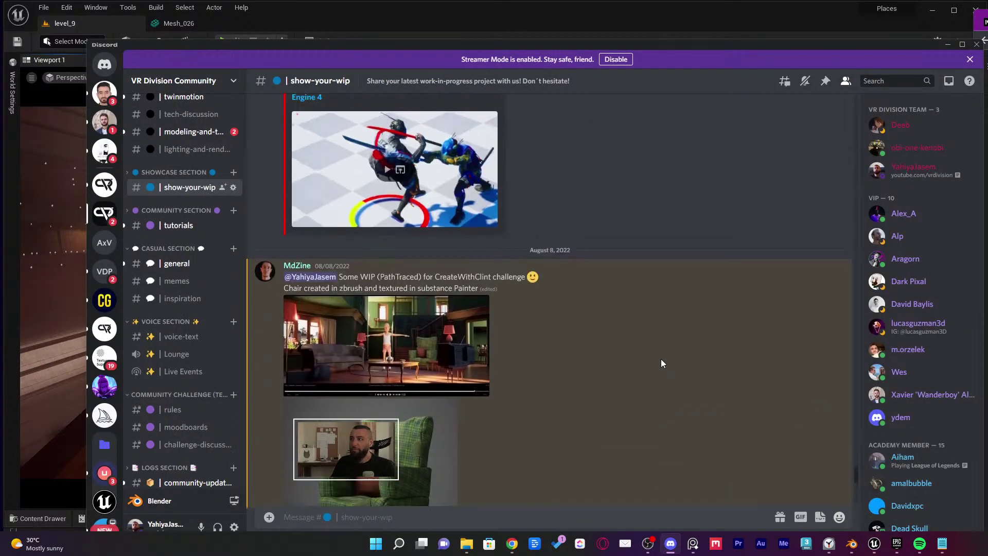
pyautogui.scroll(8, 661, 363)
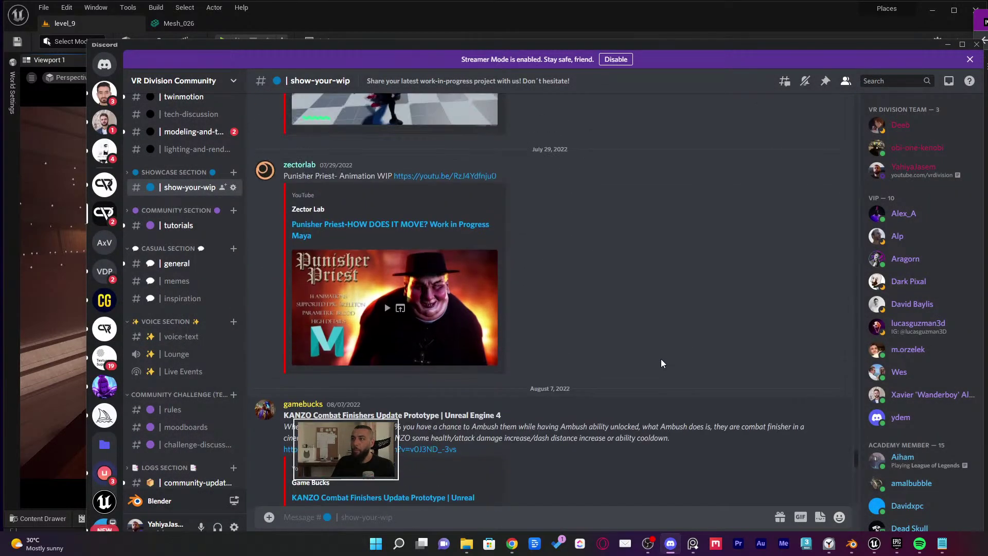
pyautogui.scroll(2, 661, 359)
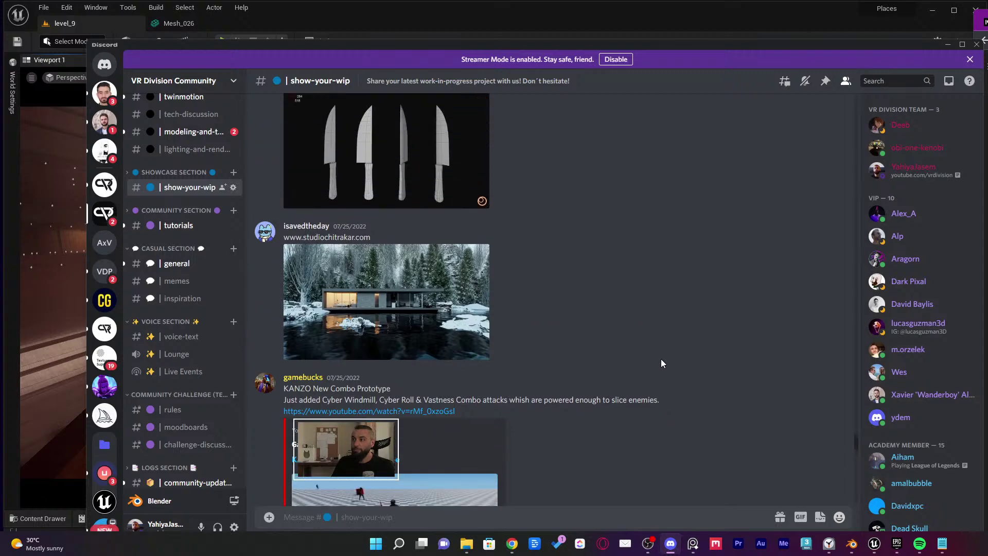
pyautogui.click(453, 301)
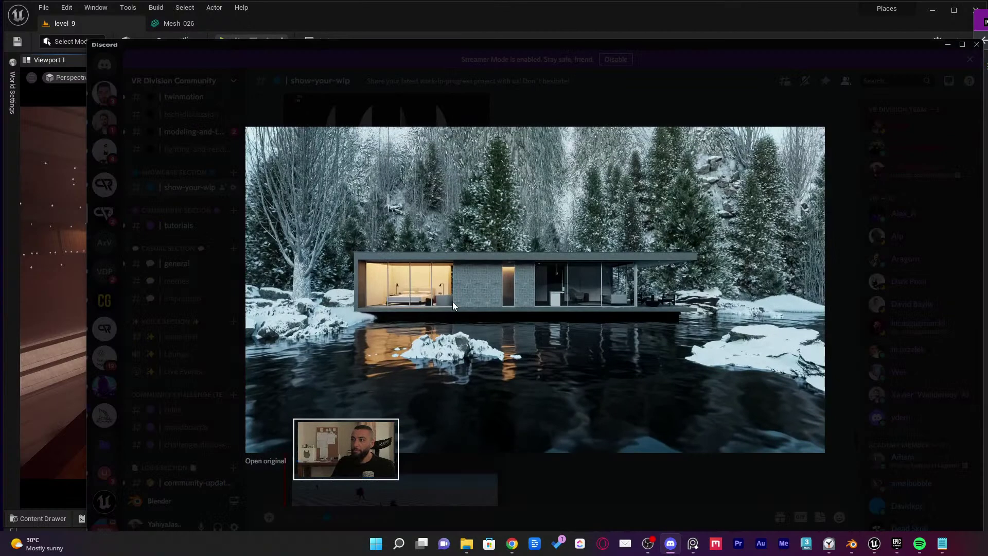
pyautogui.click(887, 350)
# Scroll back through earlier work-in-progress posts, then minimize Discord to reveal the Unreal level
pyautogui.scroll(5, 597, 349)
pyautogui.scroll(3, 592, 352)
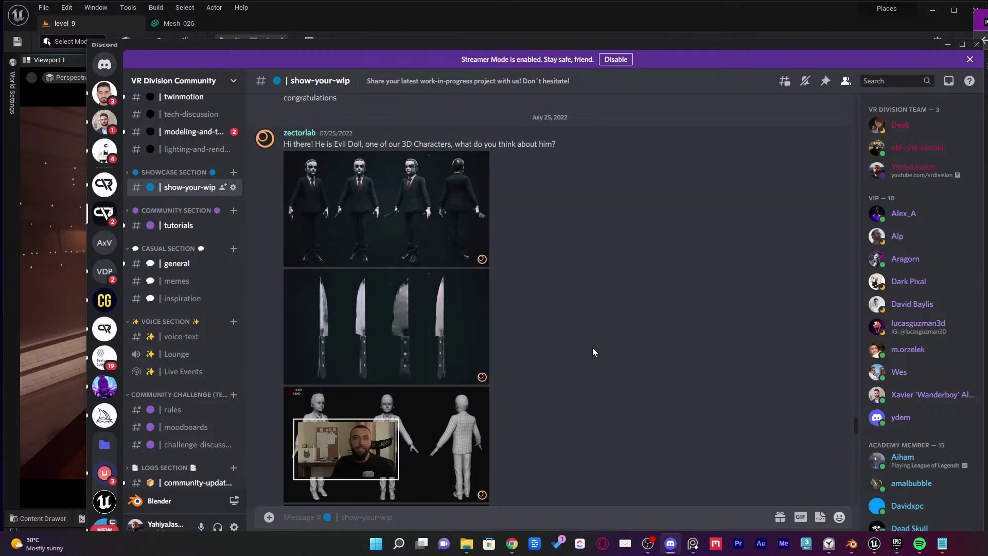
pyautogui.scroll(1, 593, 352)
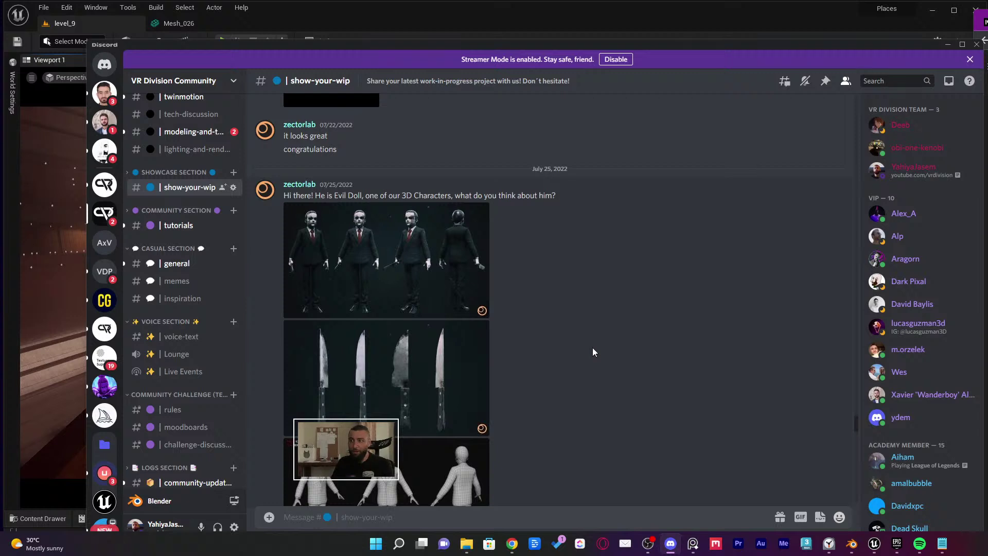
pyautogui.scroll(6, 593, 352)
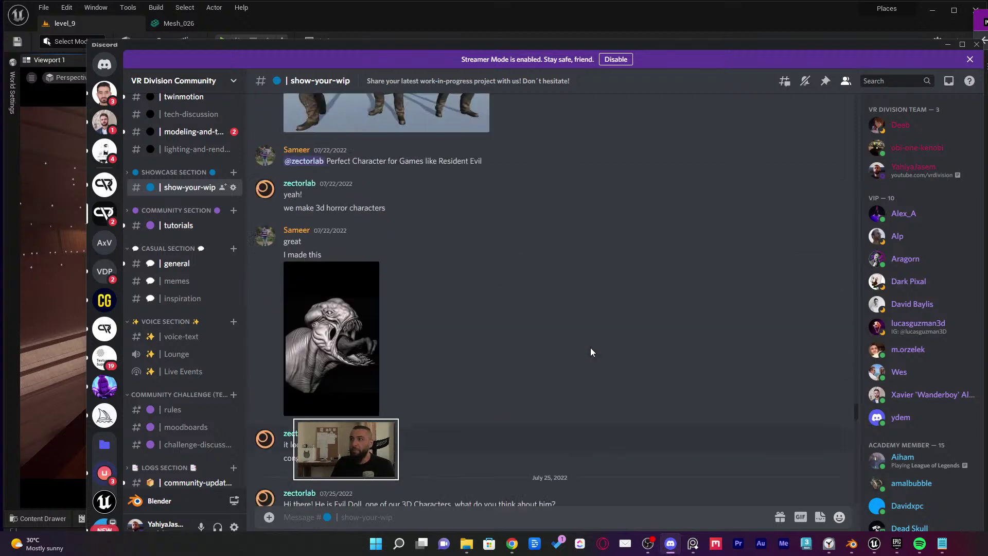
pyautogui.scroll(9, 590, 351)
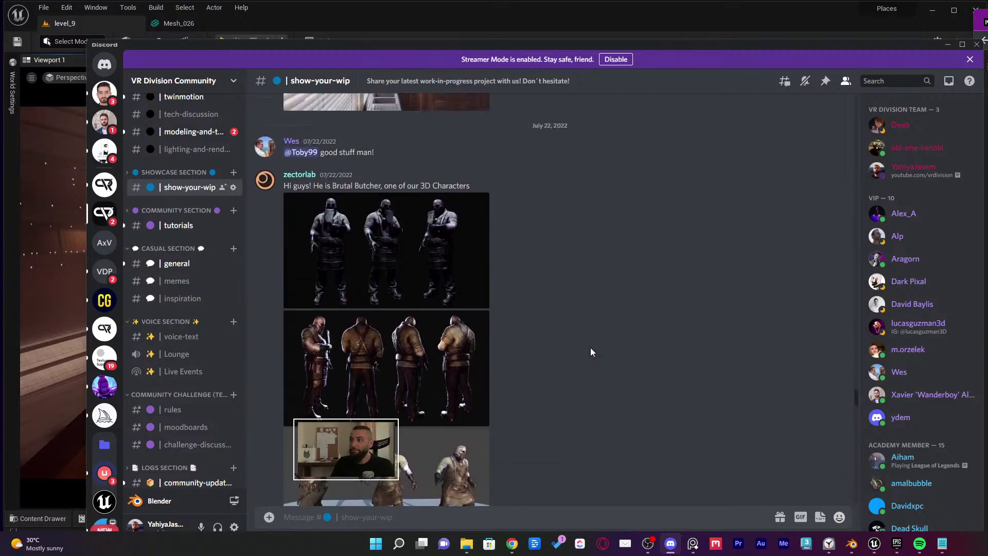
pyautogui.scroll(5, 590, 347)
pyautogui.scroll(-5, 605, 334)
pyautogui.click(946, 45)
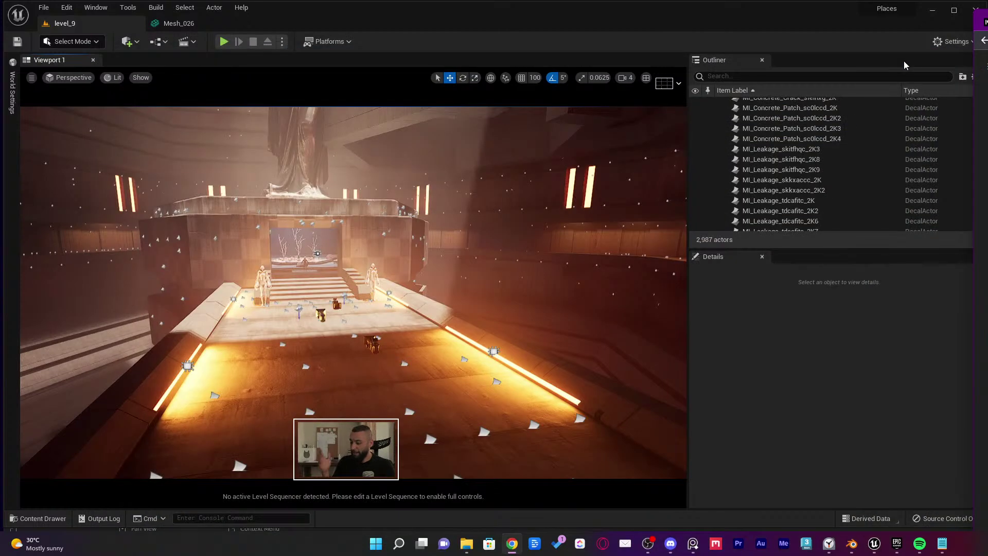
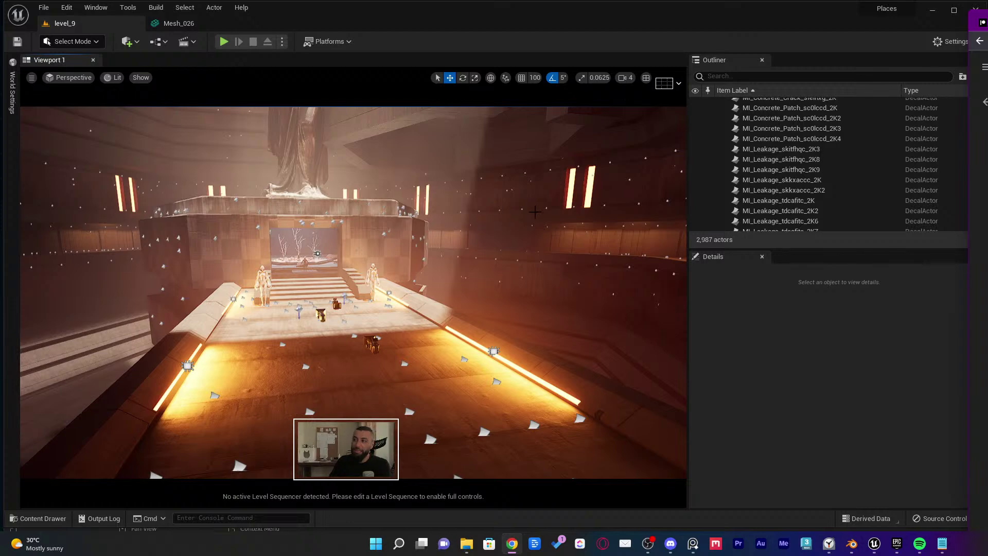
# Orbit up the atrium toward the angel statue, then pull back to frame it above the stairs
pyautogui.moveTo(532, 207); pyautogui.dragTo(563, 173, button='right')
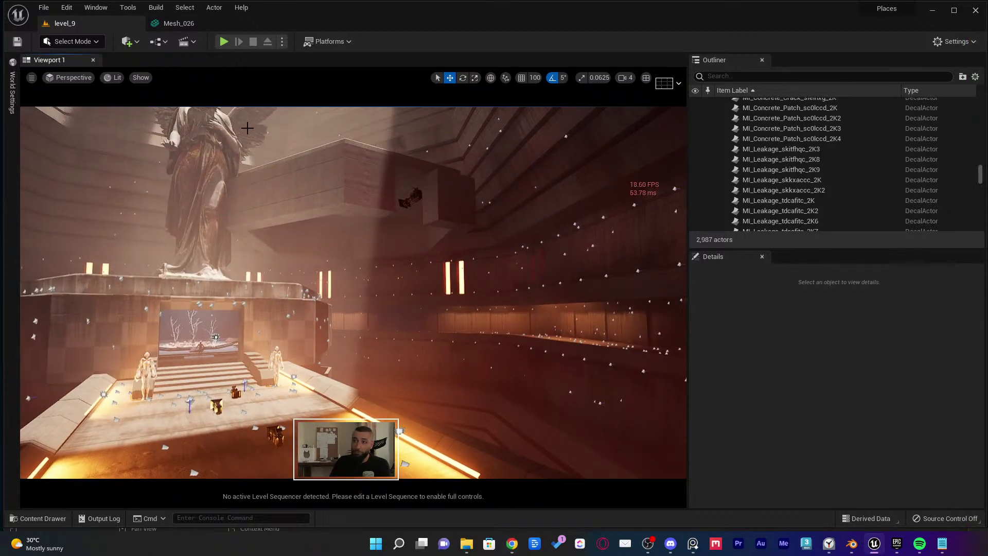
pyautogui.moveTo(411, 171); pyautogui.dragTo(451, 134, button='right')
pyautogui.moveTo(446, 190); pyautogui.dragTo(447, 198, button='right')
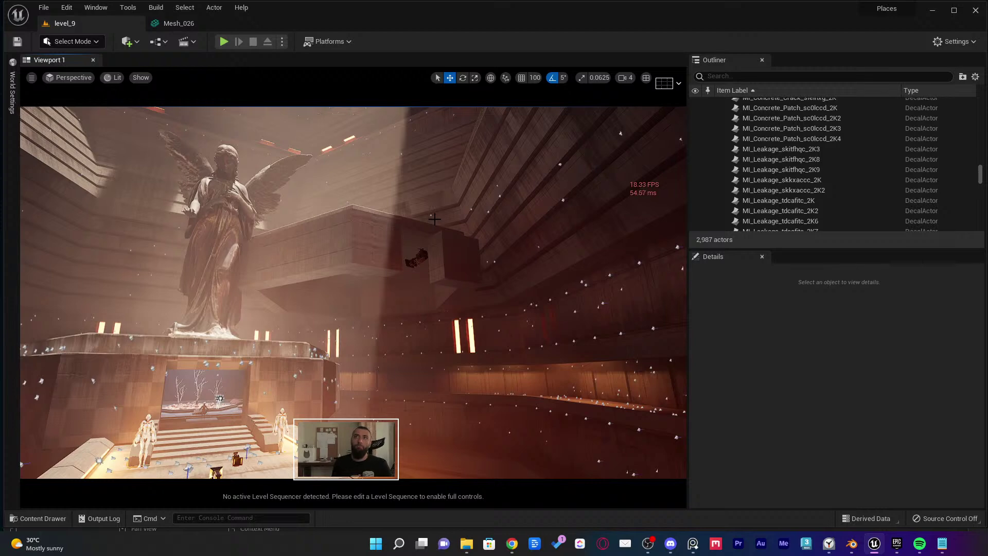
pyautogui.moveTo(434, 220); pyautogui.dragTo(408, 291)
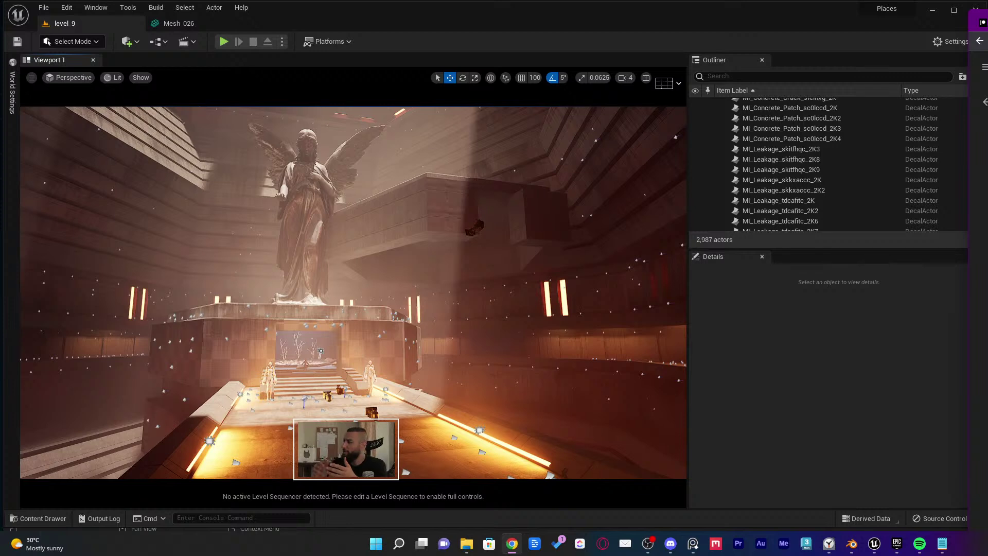
# Slide the YouTube Studio live-stream window in from the right edge over the editor
pyautogui.moveTo(980, 15); pyautogui.dragTo(803, 16)
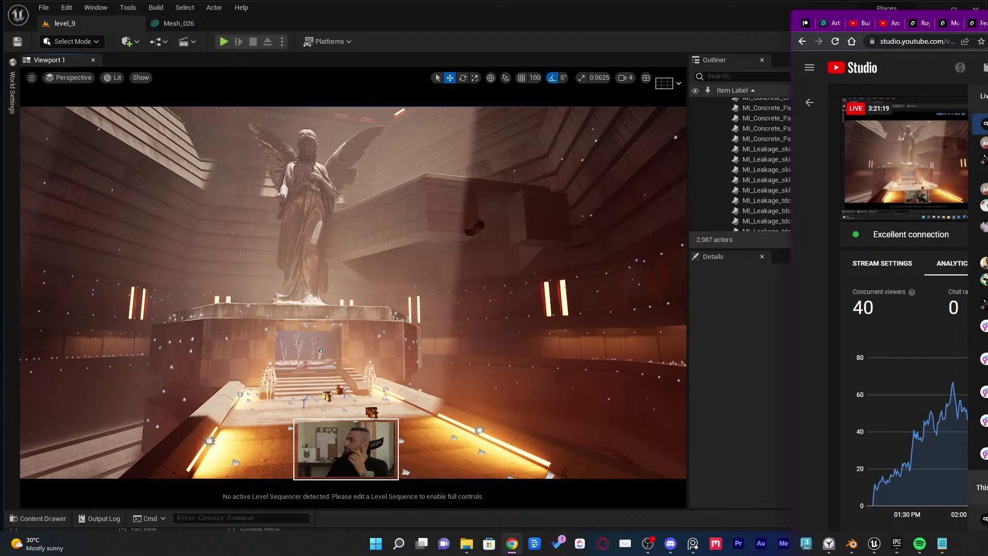
# Push the YouTube Studio window back out to the right screen edge
pyautogui.moveTo(803, 16); pyautogui.dragTo(960, 16)
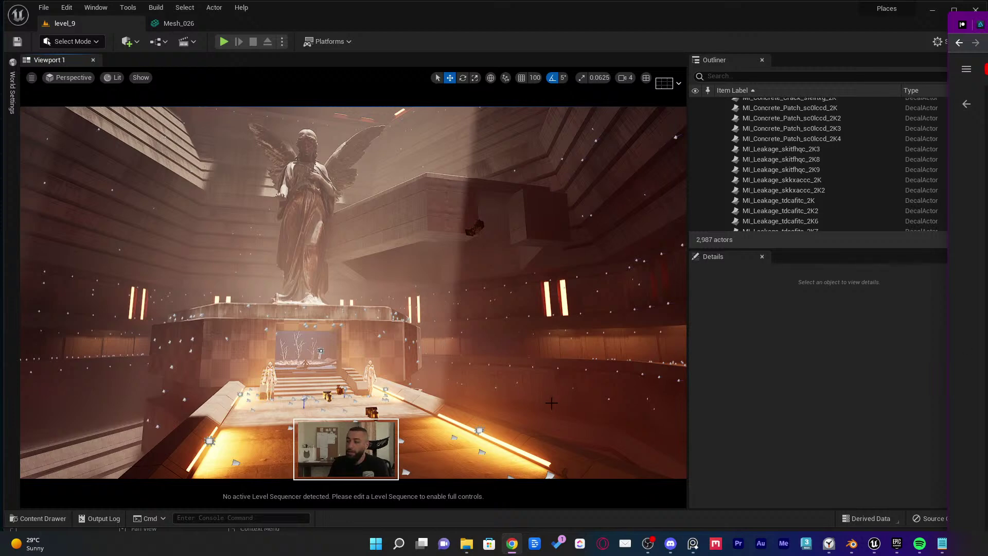
# Bring up the Epic Games Launcher and browse the free Epic Games Content listing
pyautogui.click(897, 545)
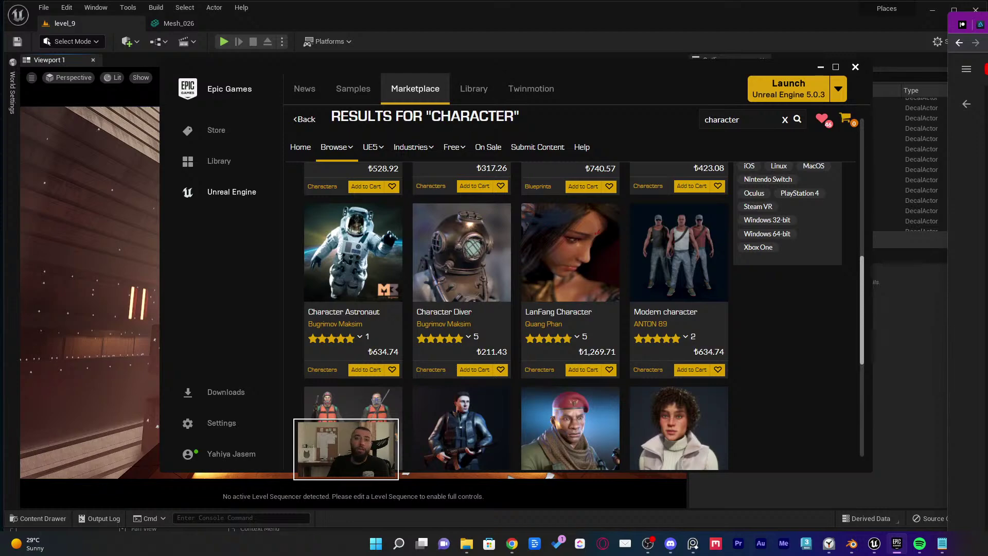
pyautogui.scroll(8, 415, 144)
pyautogui.scroll(2, 417, 144)
pyautogui.click(454, 261)
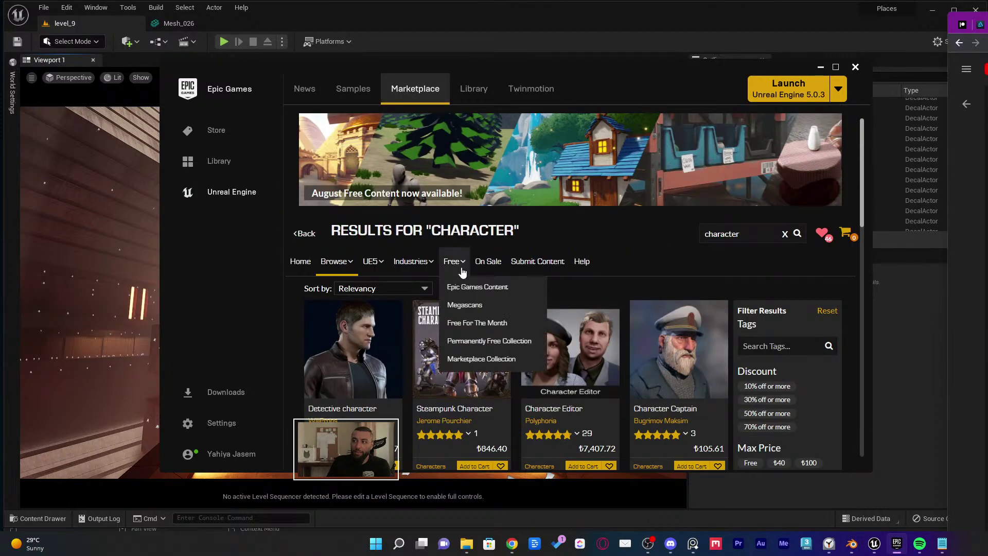
pyautogui.click(480, 288)
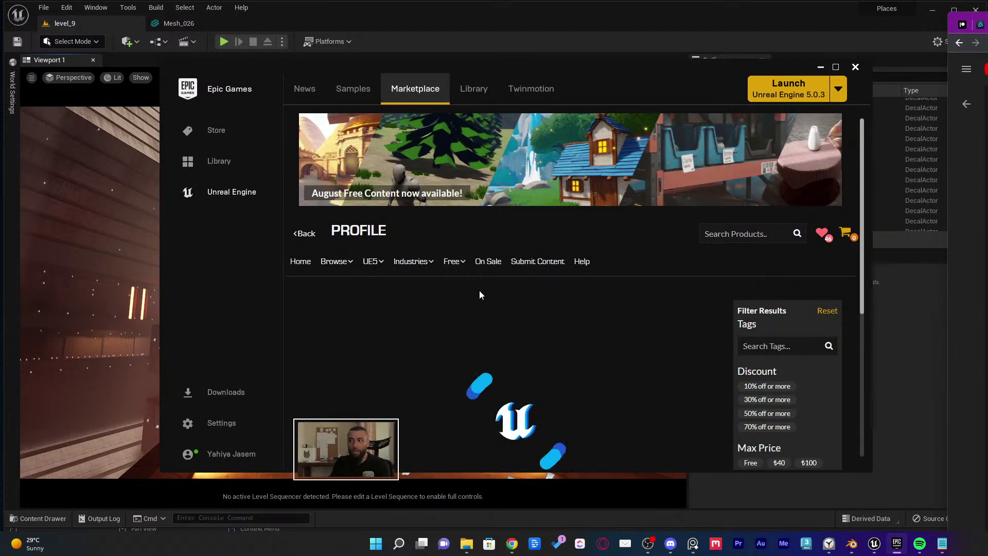
pyautogui.scroll(-1, 489, 277)
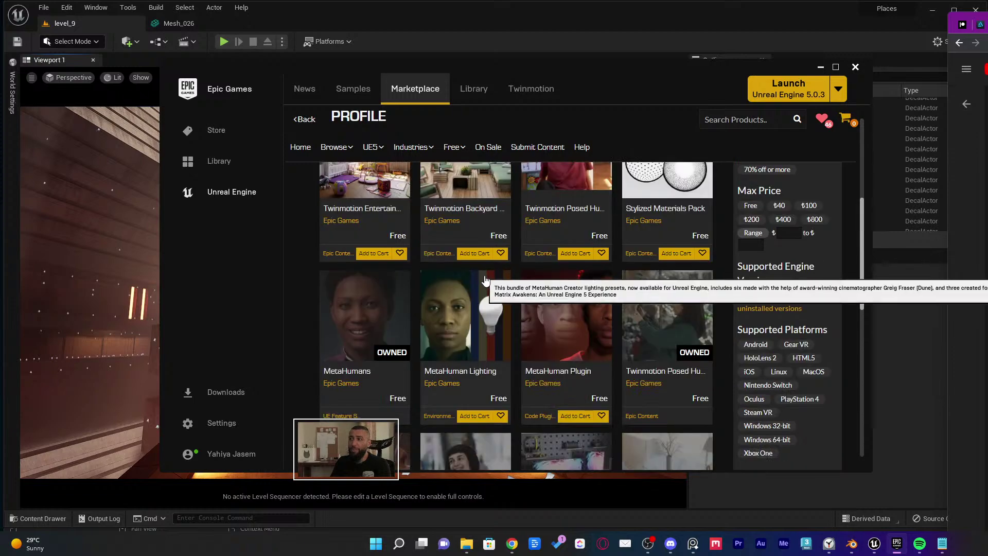
pyautogui.scroll(1, 504, 319)
pyautogui.scroll(3, 505, 319)
pyautogui.scroll(-2, 515, 324)
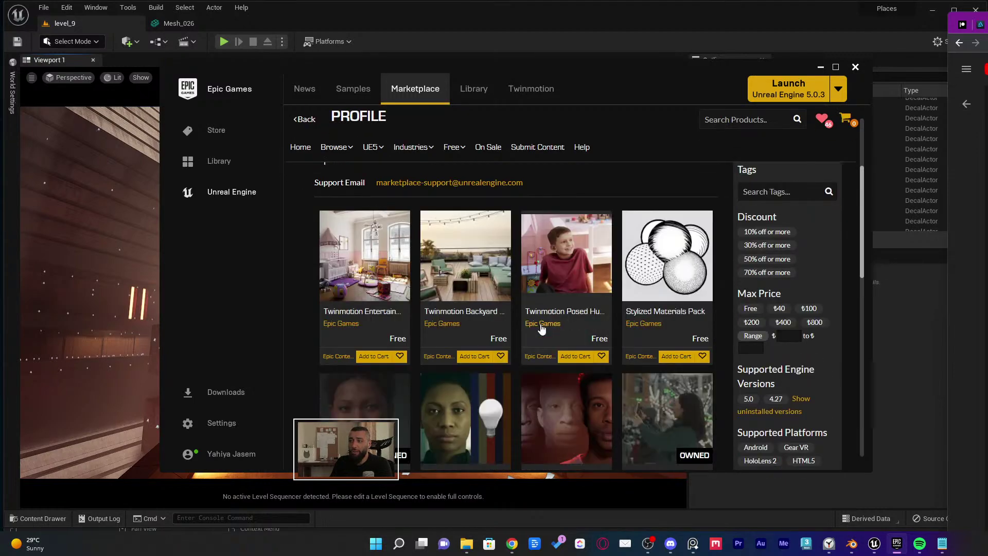
# Preview the Twinmotion Backyard pack's images, including the lounge chair, then return to the listing
pyautogui.click(484, 280)
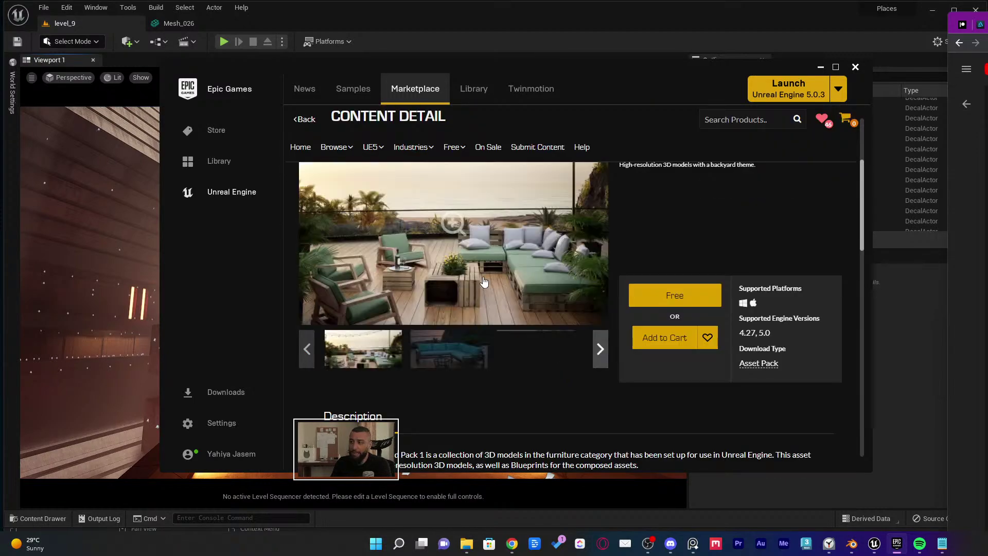
pyautogui.click(463, 348)
pyautogui.click(531, 363)
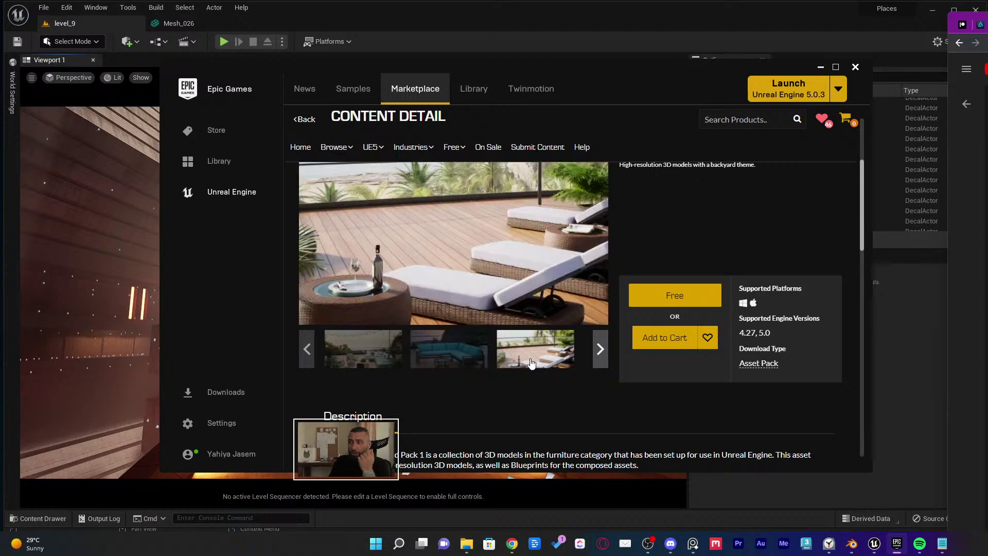
pyautogui.click(303, 120)
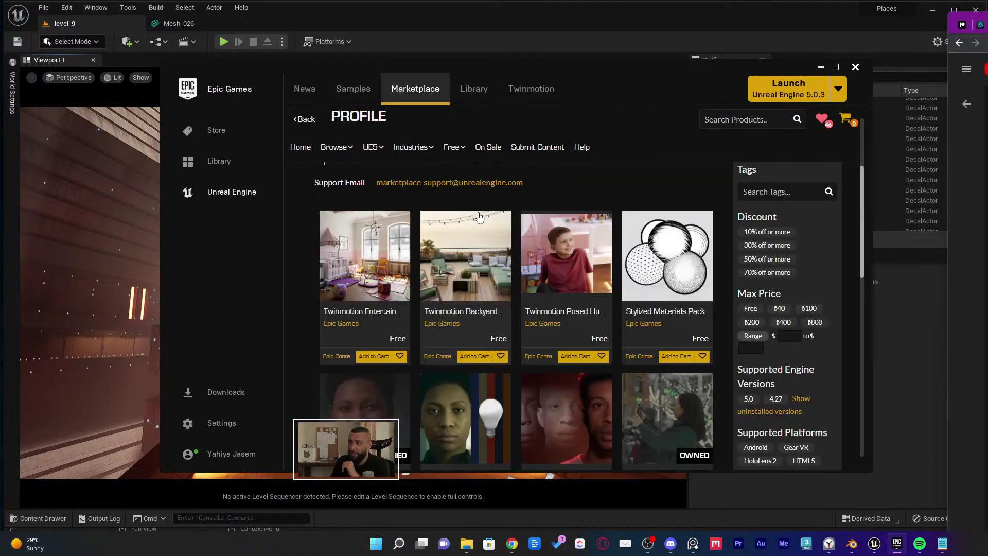
# Scroll through the rest of the free Epic content, then minimize the launcher
pyautogui.scroll(-10, 542, 242)
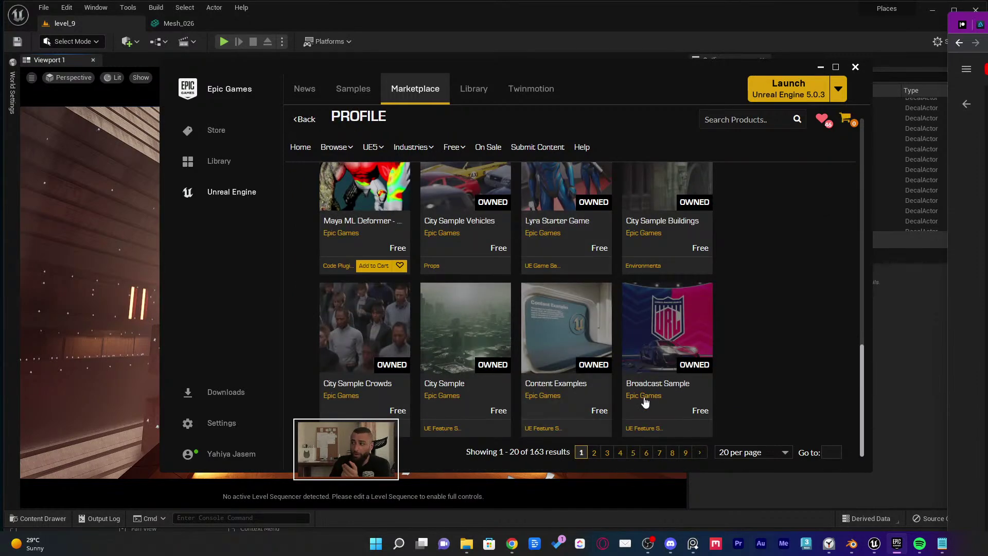
pyautogui.scroll(12, 591, 344)
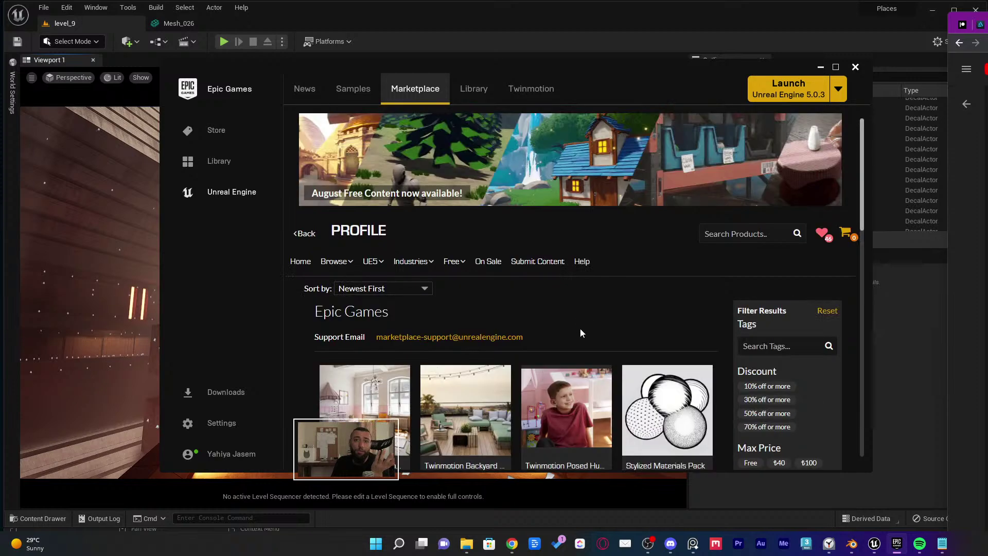
pyautogui.scroll(-2, 492, 344)
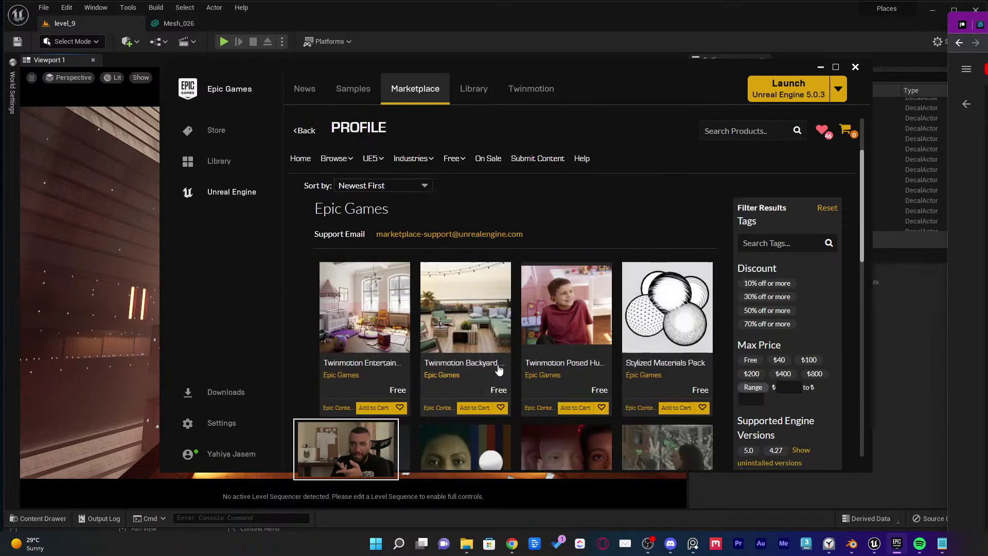
pyautogui.moveTo(452, 159)
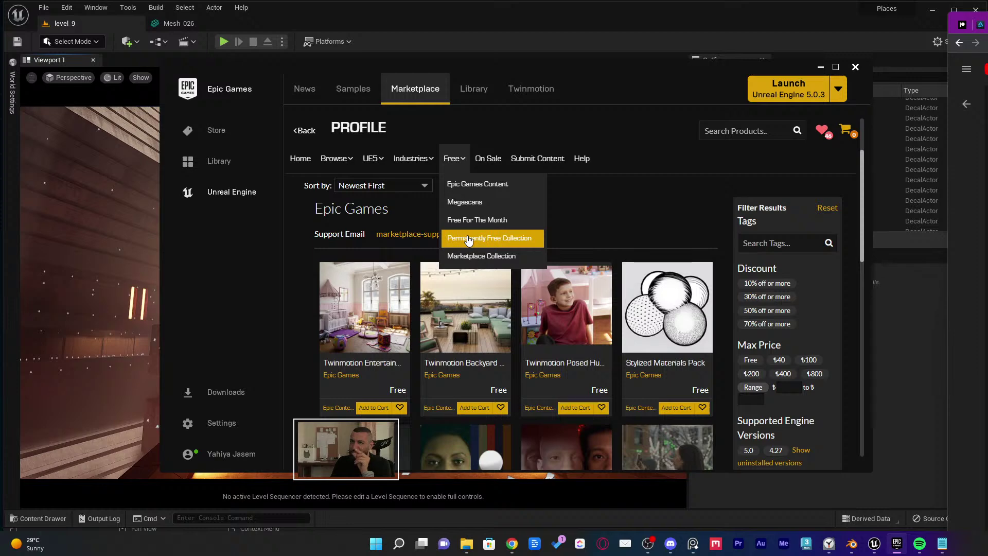
pyautogui.scroll(2, 468, 221)
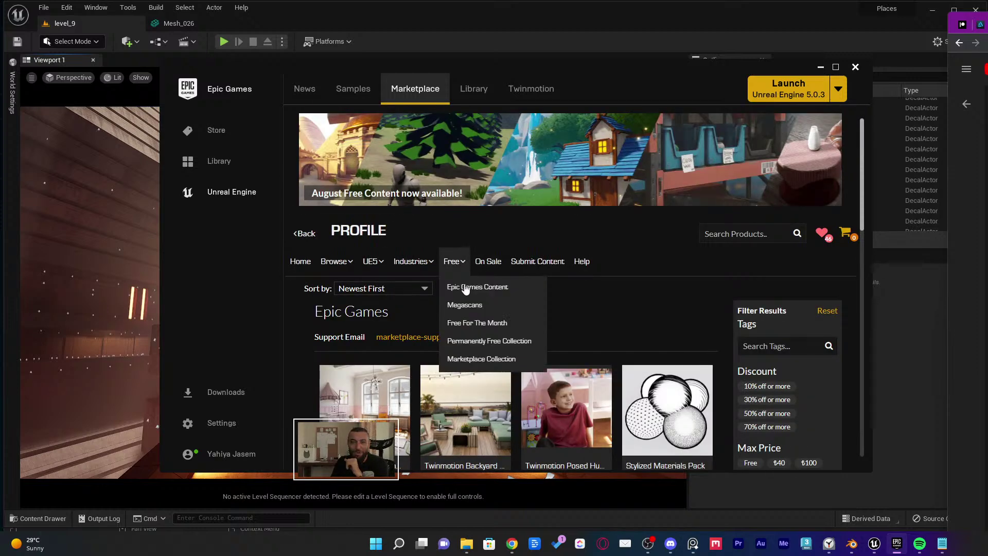
pyautogui.scroll(-5, 669, 170)
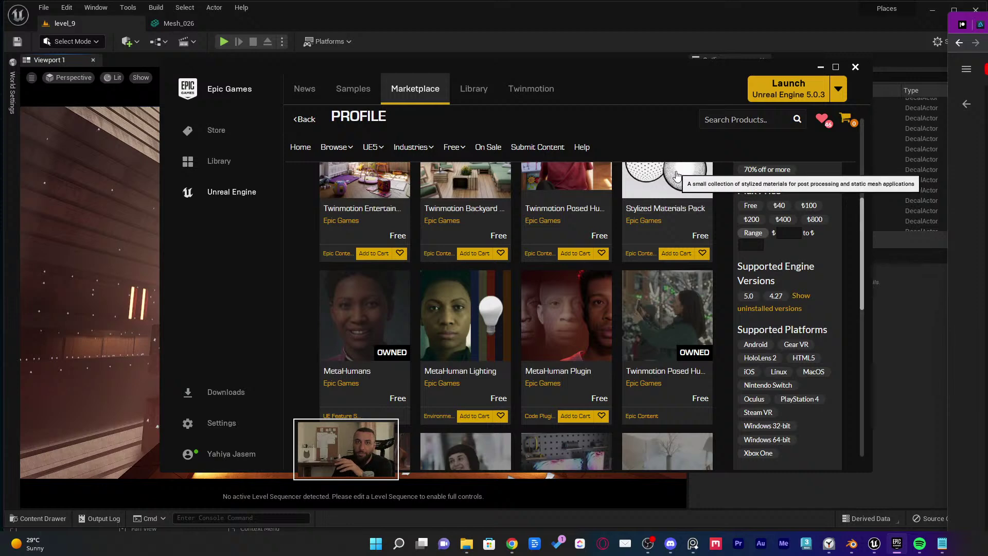
pyautogui.scroll(-3, 697, 291)
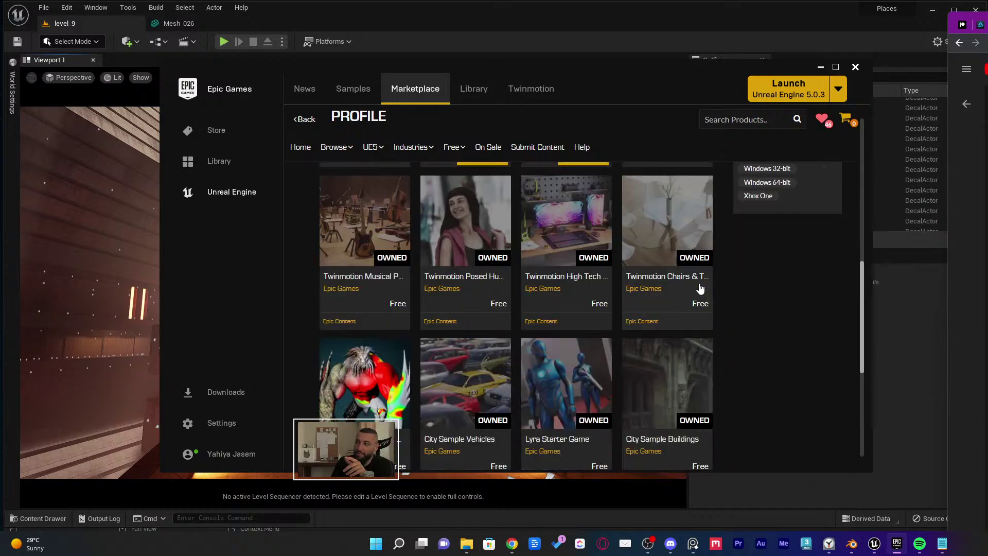
pyautogui.scroll(-2, 695, 288)
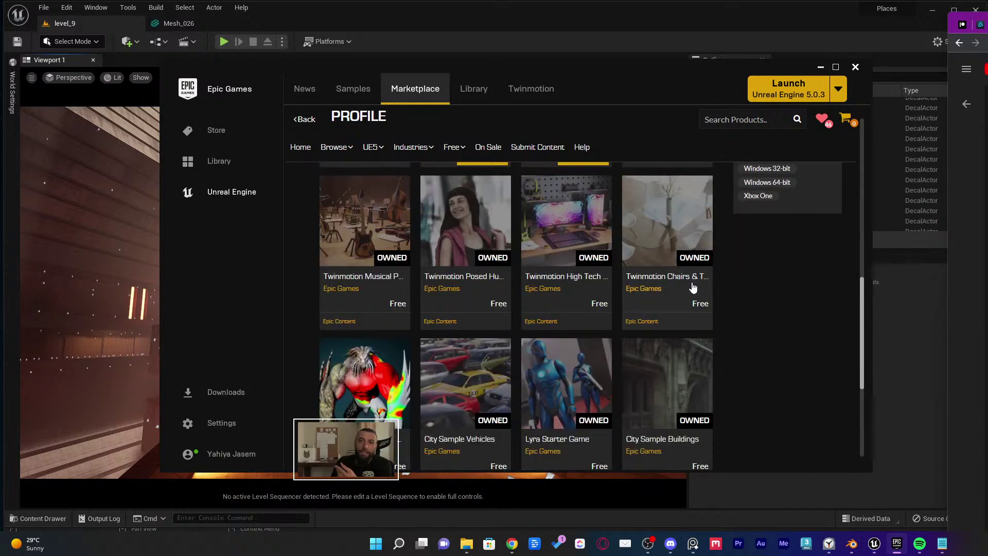
pyautogui.scroll(-4, 693, 287)
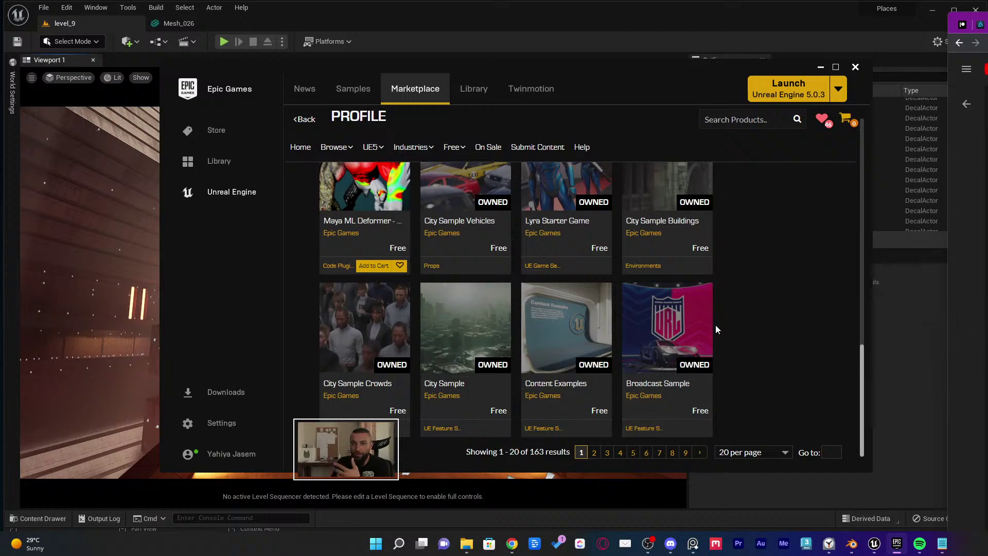
pyautogui.scroll(-5, 714, 329)
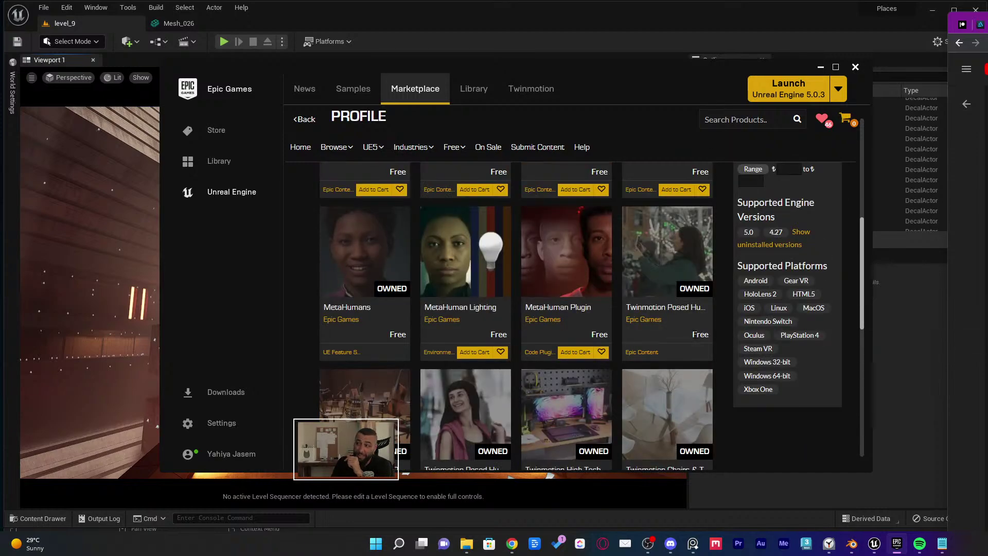
pyautogui.scroll(3, 580, 329)
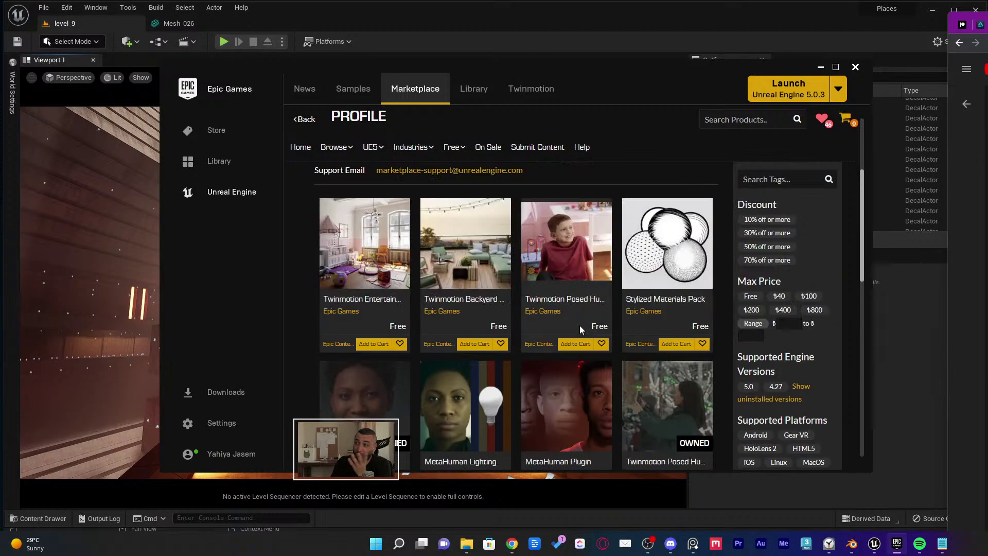
pyautogui.click(820, 66)
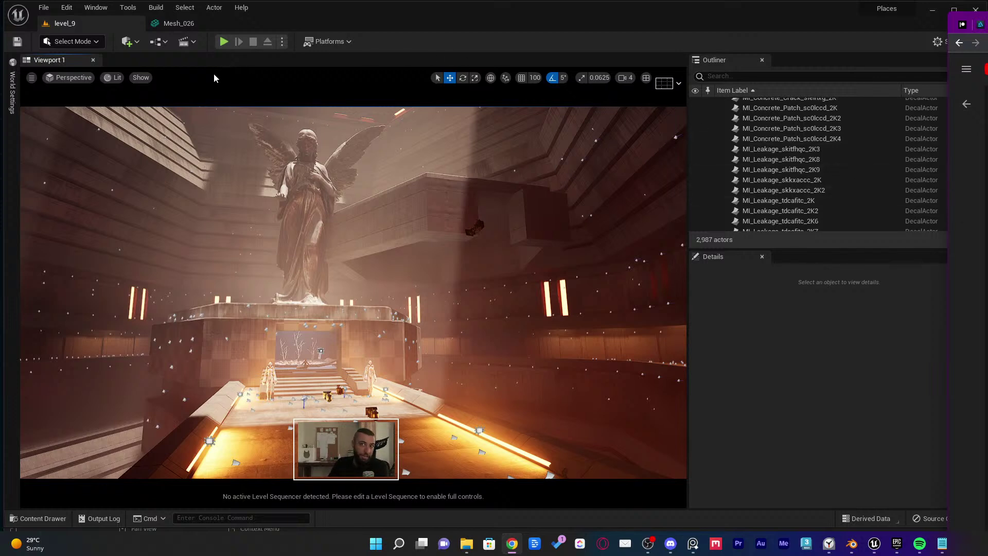
# Open the level_9 Level Blueprint as a docked tab and select its Event Tick node
pyautogui.click(161, 41)
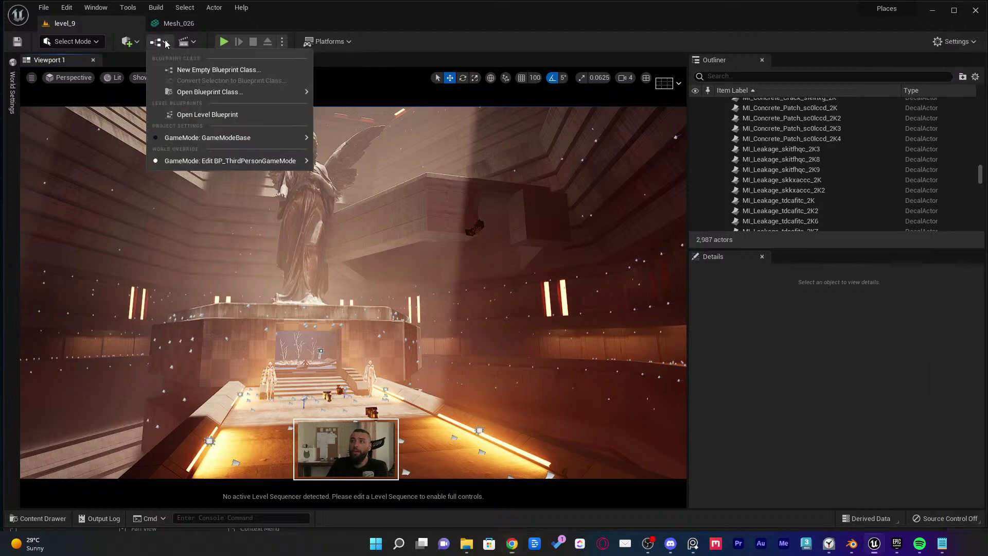
pyautogui.click(196, 115)
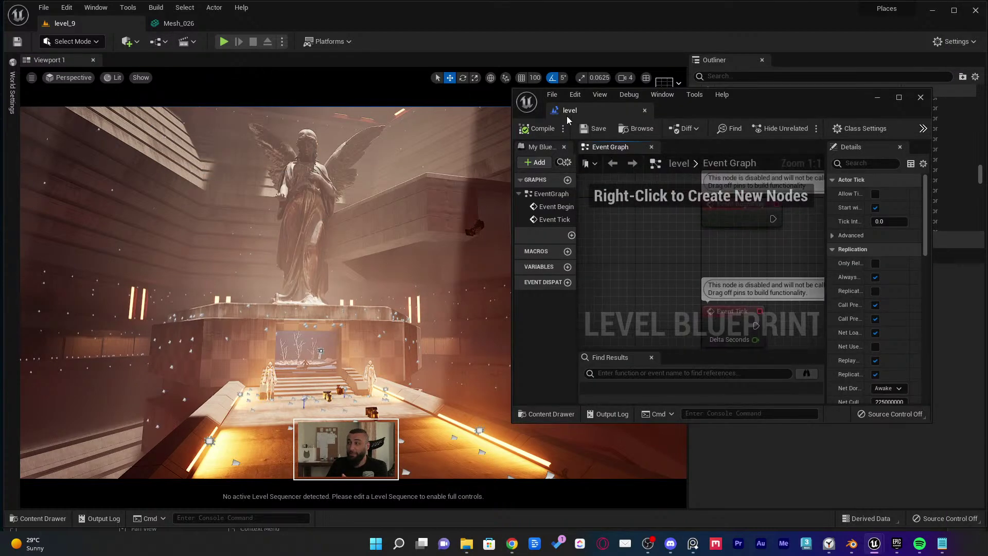
pyautogui.moveTo(568, 117); pyautogui.dragTo(264, 25)
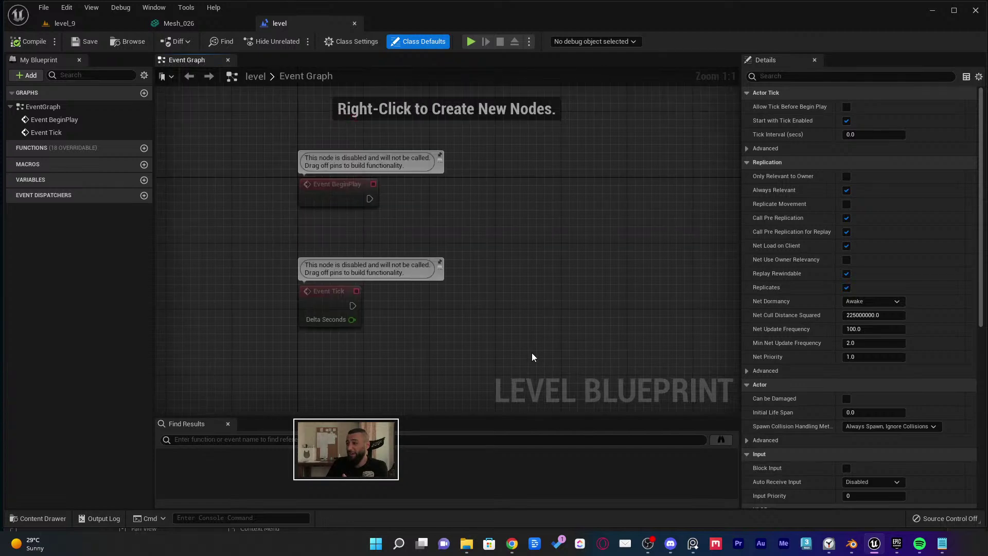
pyautogui.moveTo(532, 353); pyautogui.dragTo(562, 384, button='right')
pyautogui.moveTo(237, 180); pyautogui.dragTo(457, 412)
pyautogui.click(446, 349)
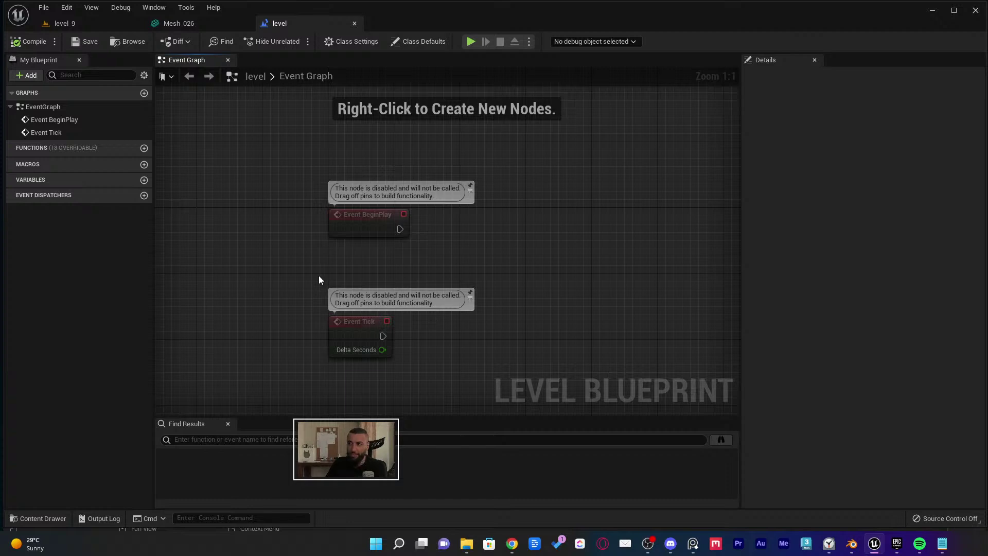
pyautogui.moveTo(319, 279); pyautogui.dragTo(410, 349)
# Delete Event Tick, wire a 'Hello' Print String node to Event BeginPlay, and compile
pyautogui.press('Delete')
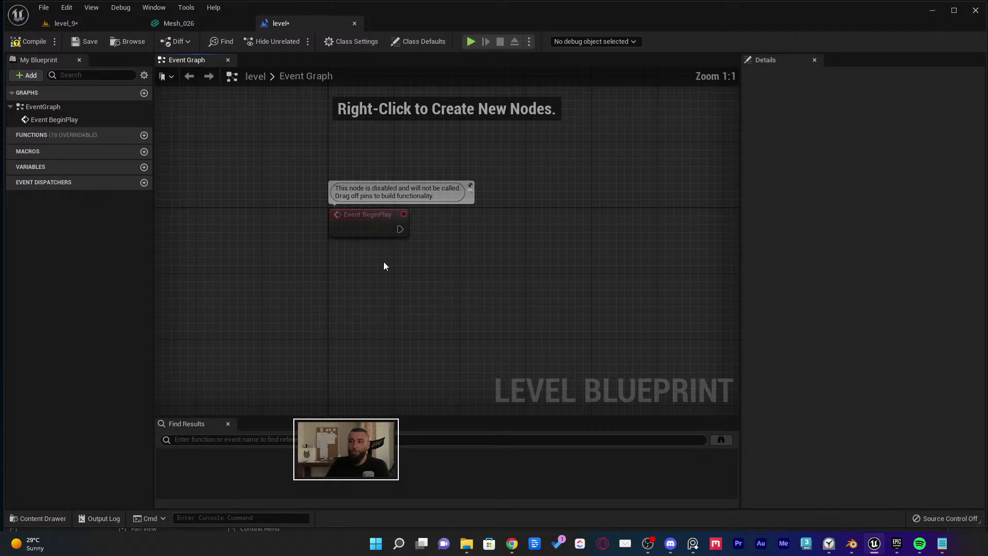
pyautogui.click(364, 222)
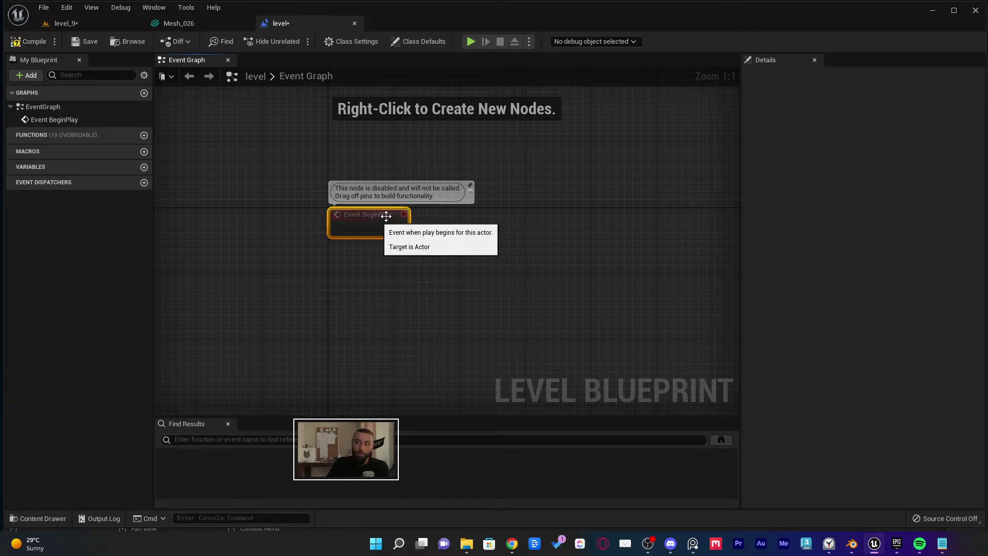
pyautogui.moveTo(400, 228); pyautogui.dragTo(510, 242)
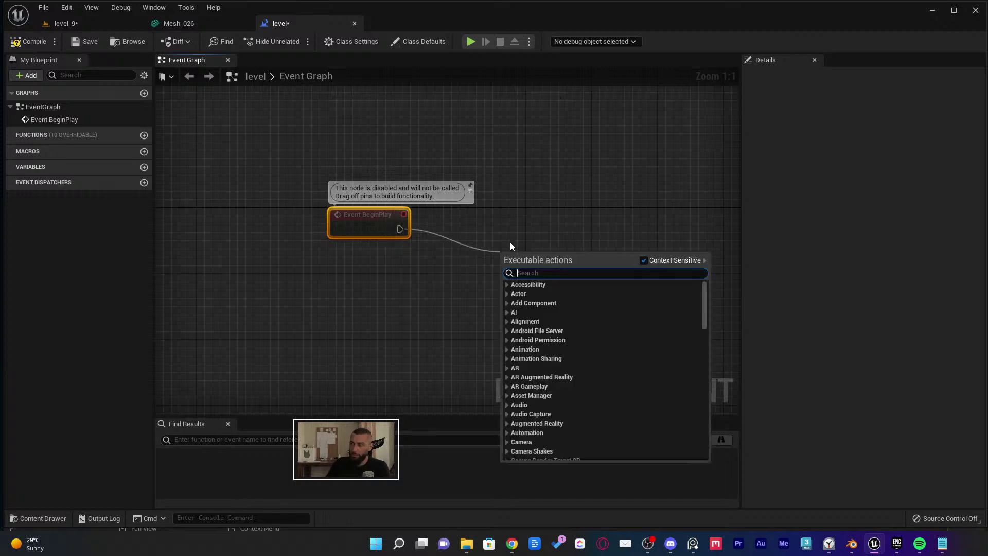
pyautogui.write('print')
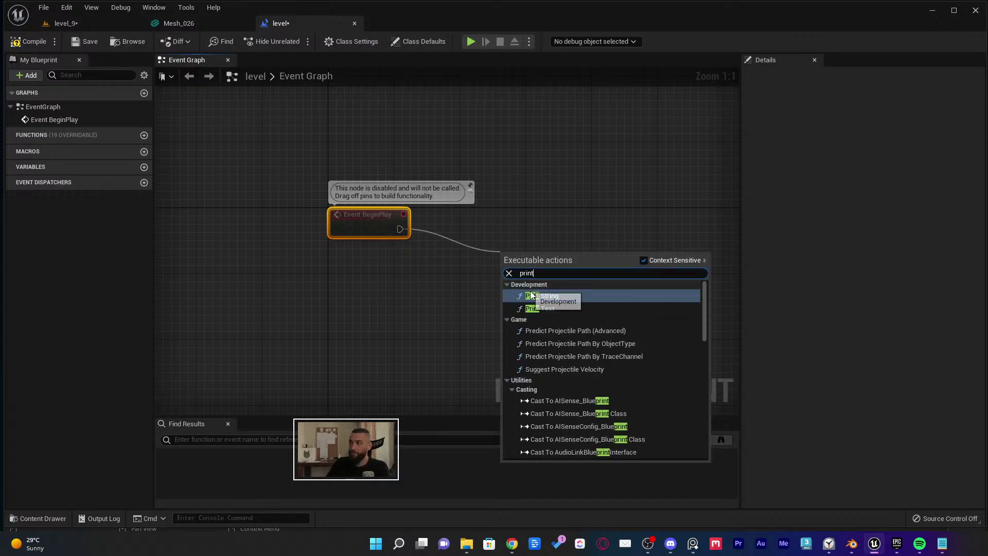
pyautogui.click(545, 296)
pyautogui.moveTo(538, 254); pyautogui.dragTo(519, 215)
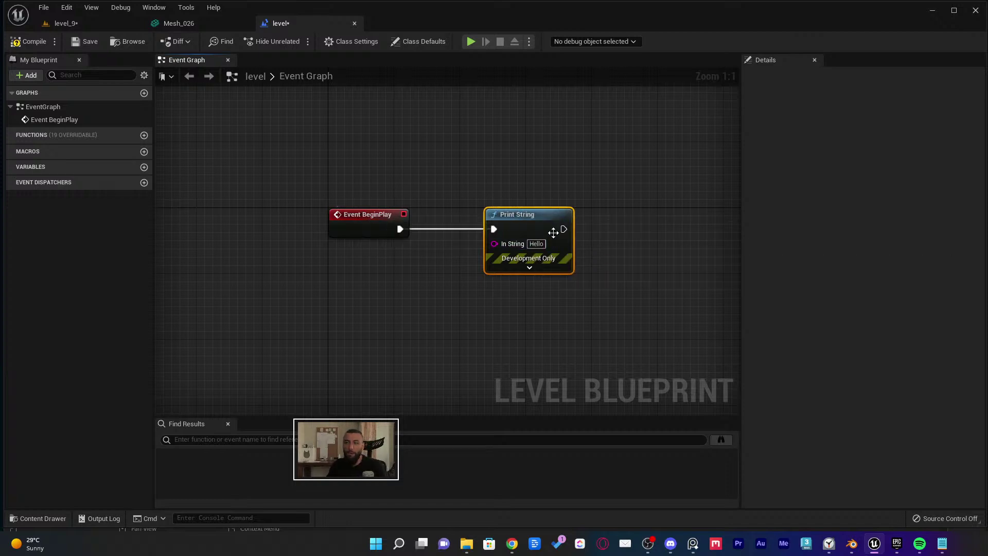
pyautogui.click(26, 44)
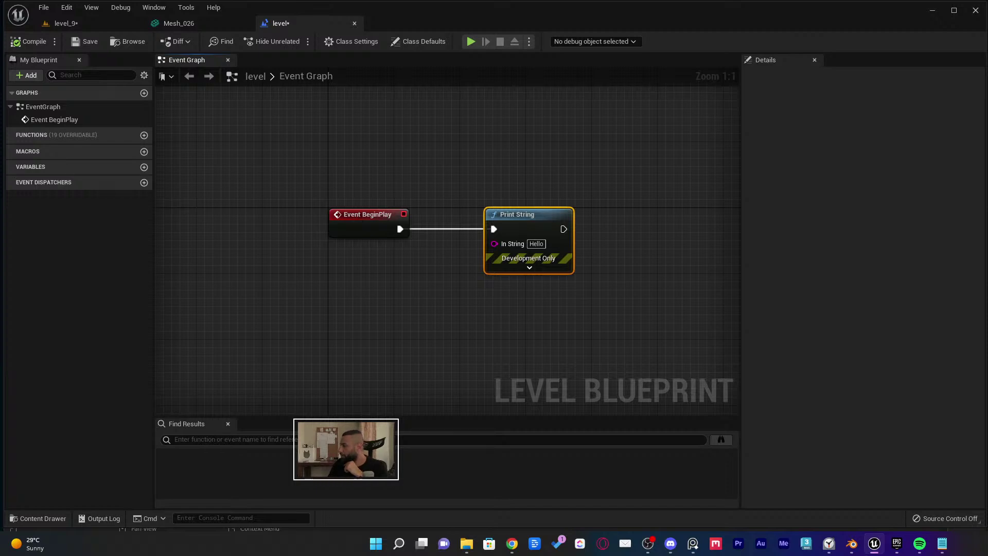
pyautogui.hotkey('alt', 'Tab')
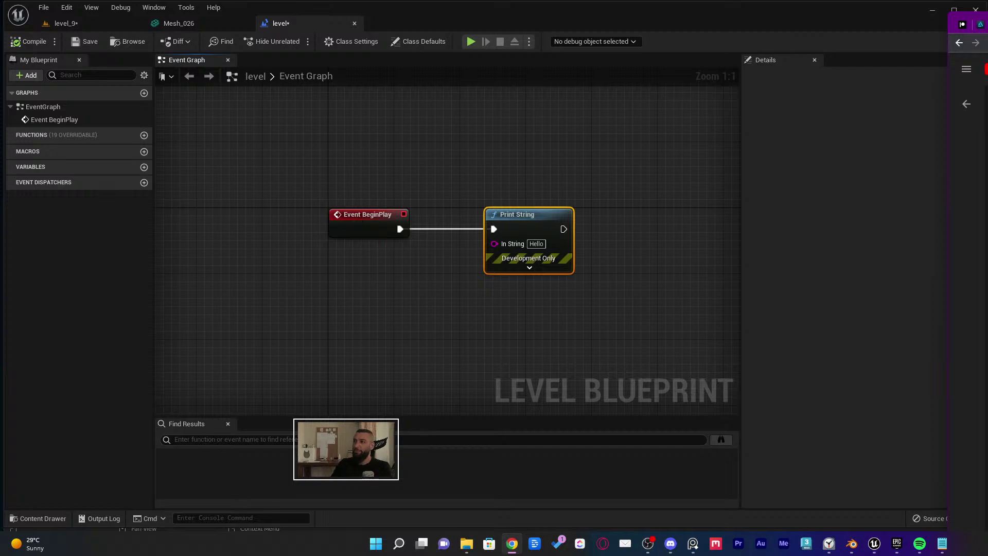
# Close the 'level' blueprint tab and the Mesh_026 mesh editor tab
pyautogui.middleClick(301, 30)
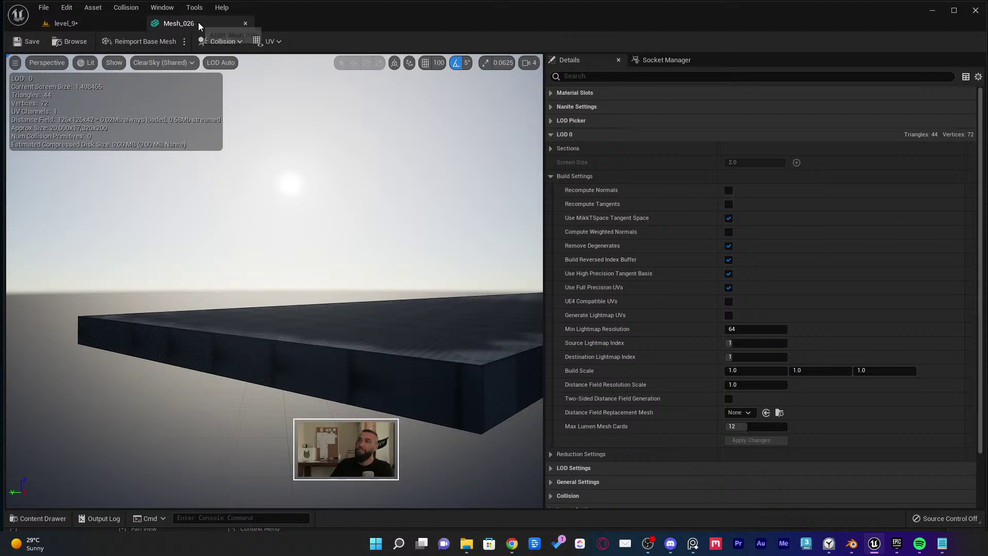
pyautogui.click(246, 24)
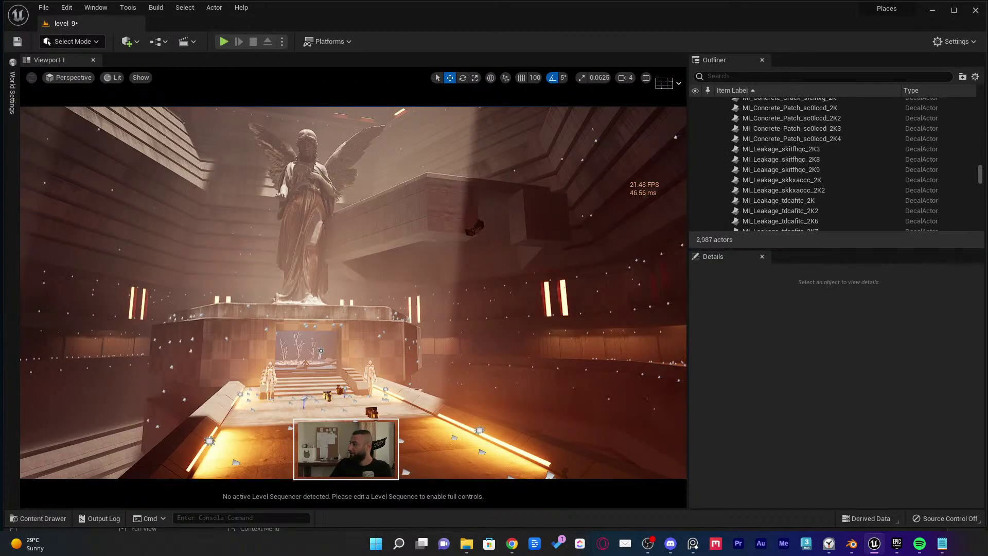
# Select the Boolean2 block beneath the statue, backing out of deleting NGon003
pyautogui.hotkey('alt', 'Tab')
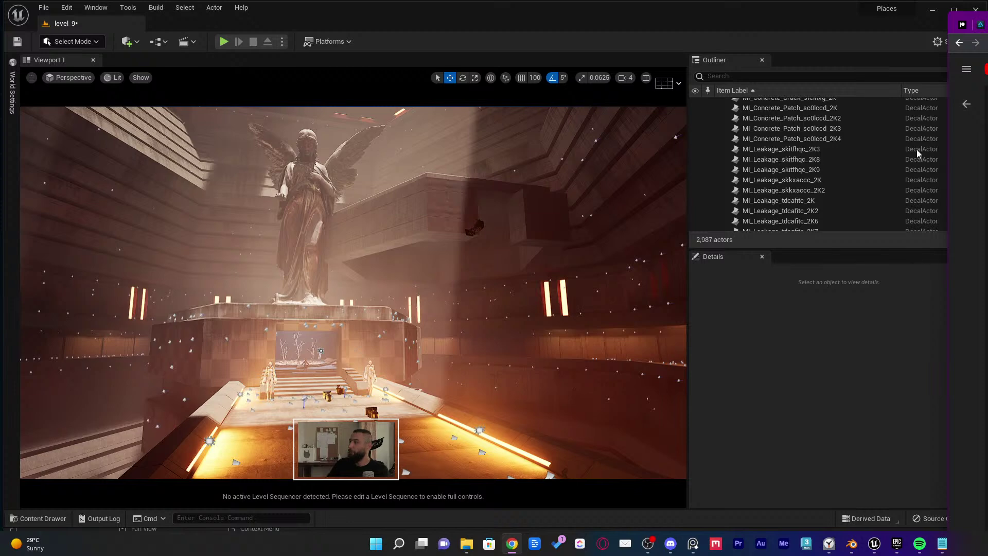
pyautogui.click(412, 209)
pyautogui.press('Delete')
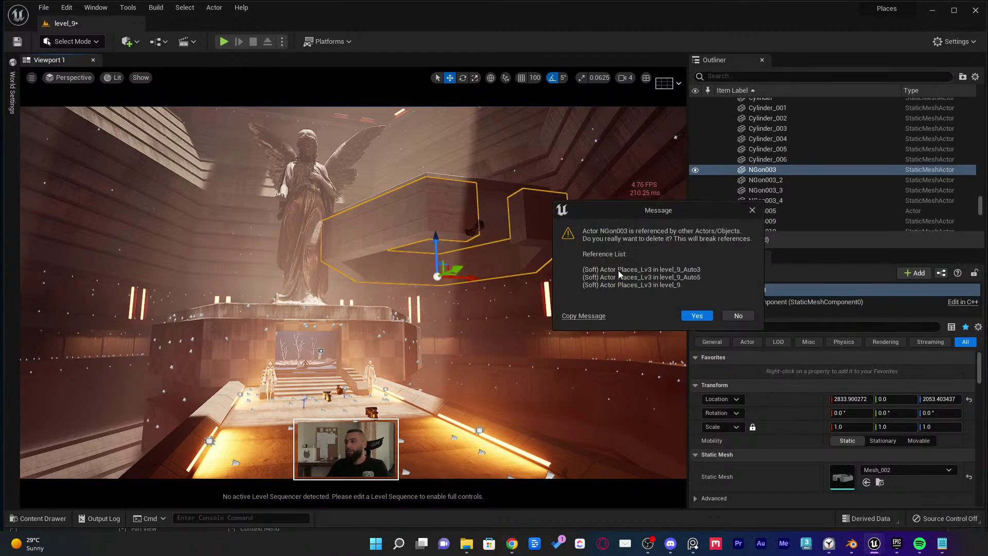
pyautogui.click(736, 316)
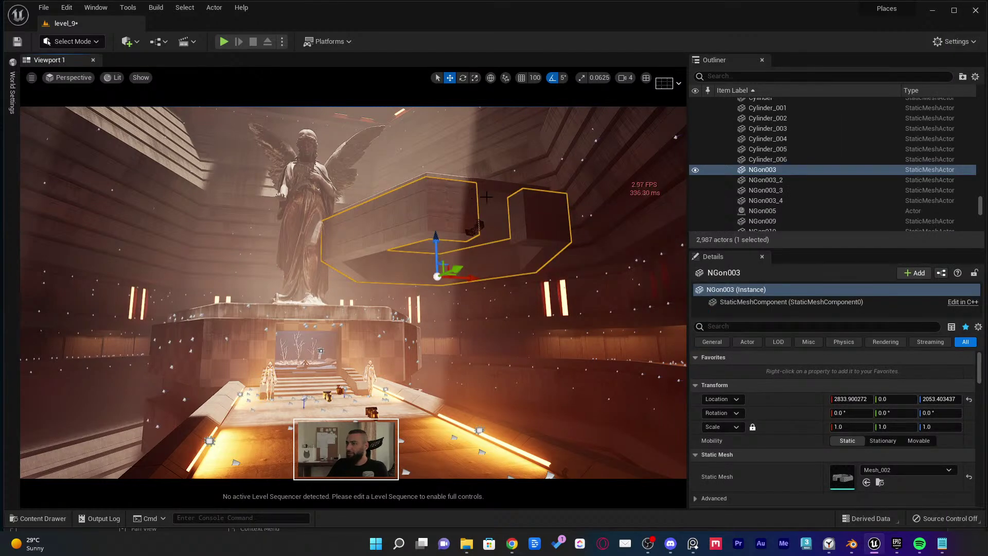
pyautogui.moveTo(486, 196); pyautogui.dragTo(563, 216, button='right')
pyautogui.click(563, 216)
# Apply MI_Concrete_Slab_sdxlbexa_2K3 from the Content Drawer to the block under the statue
pyautogui.scroll(-3, 883, 478)
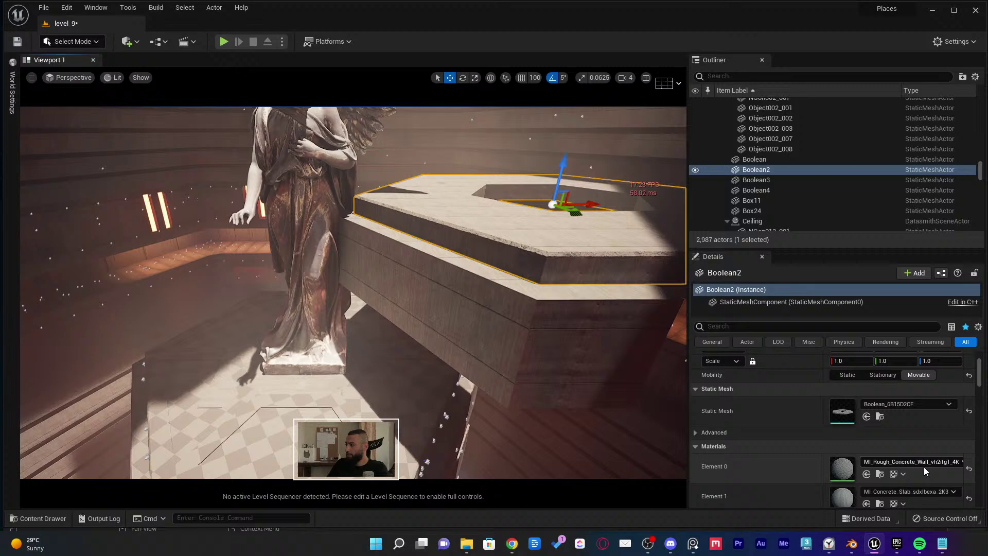
pyautogui.scroll(-1, 883, 479)
pyautogui.click(880, 471)
pyautogui.moveTo(497, 231); pyautogui.dragTo(431, 335, button='right')
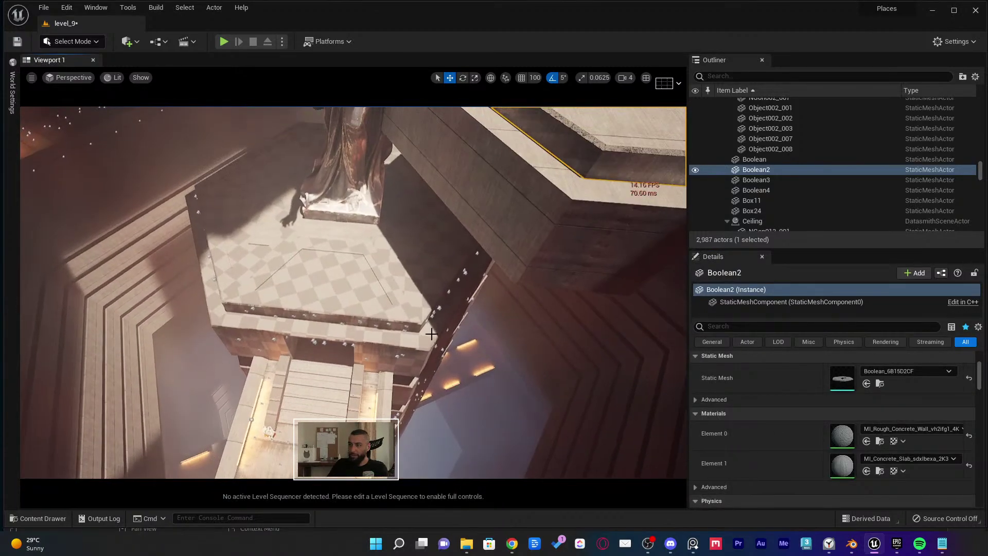
pyautogui.click(879, 471)
pyautogui.moveTo(324, 279); pyautogui.dragTo(309, 242, button='right')
pyautogui.click(879, 472)
pyautogui.moveTo(326, 393); pyautogui.dragTo(463, 288)
pyautogui.moveTo(335, 257); pyautogui.dragTo(344, 181, button='right')
pyautogui.click(880, 471)
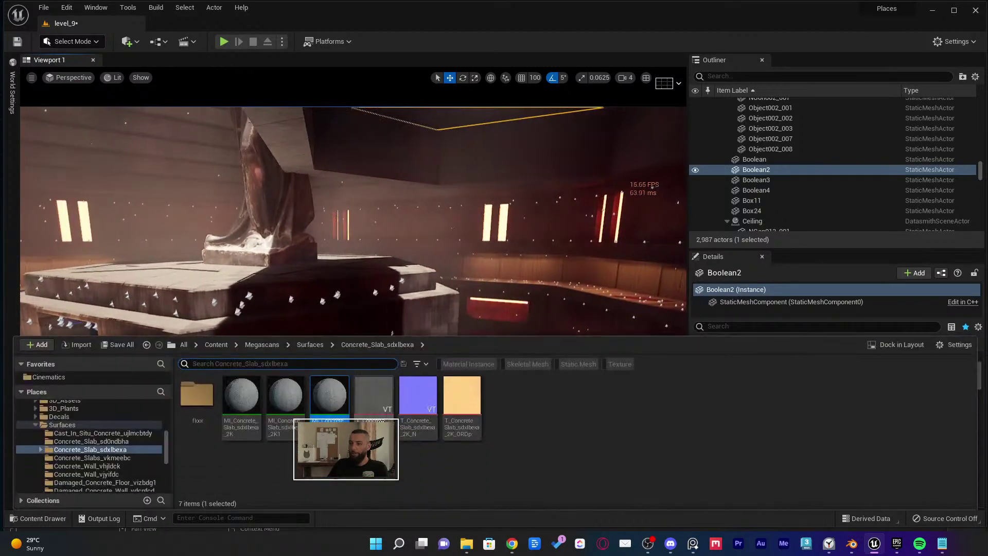
pyautogui.moveTo(329, 396); pyautogui.dragTo(319, 366)
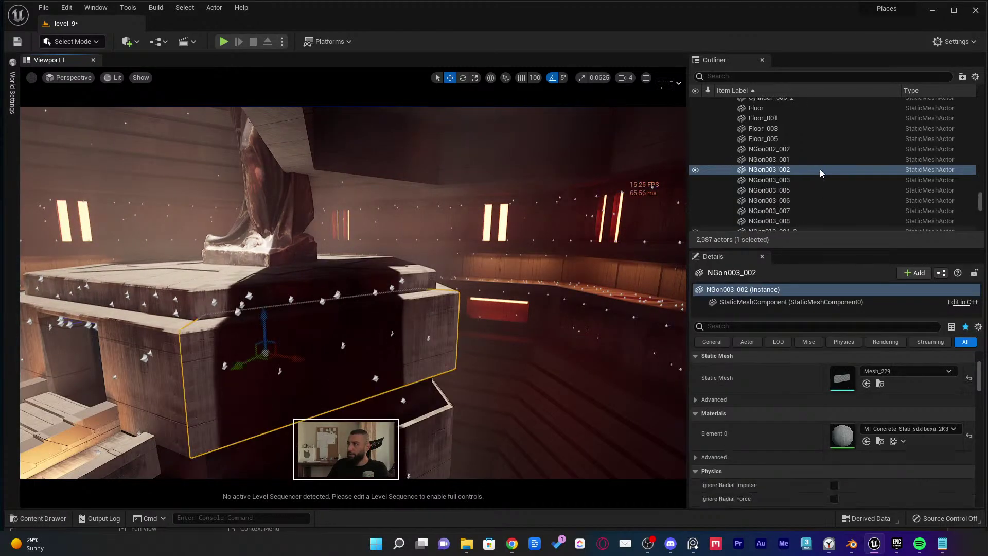
# Select the NewExport group in the Outliner and switch the viewport to Unlit mode
pyautogui.scroll(2, 803, 164)
pyautogui.scroll(8, 802, 165)
pyautogui.doubleClick(756, 210)
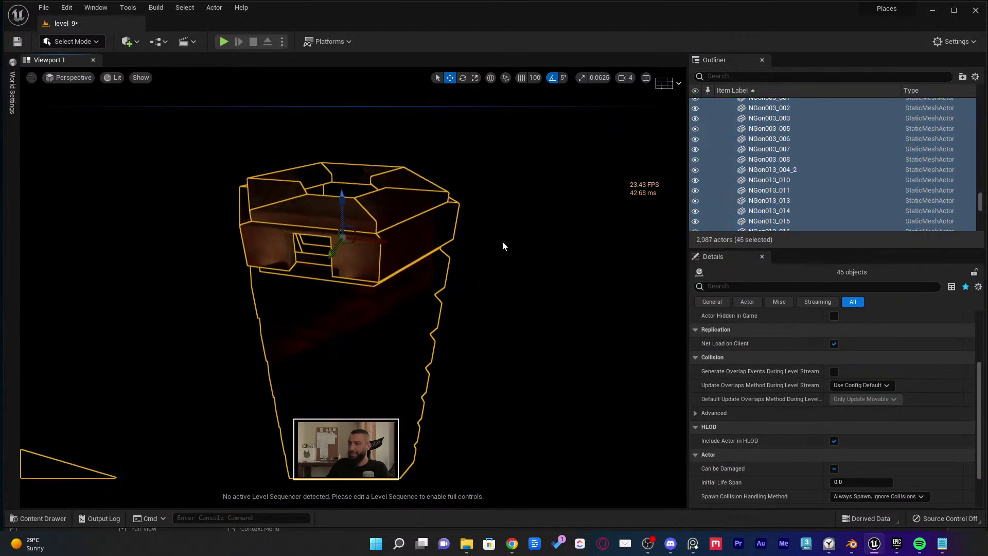
pyautogui.hotkey('alt', '3')
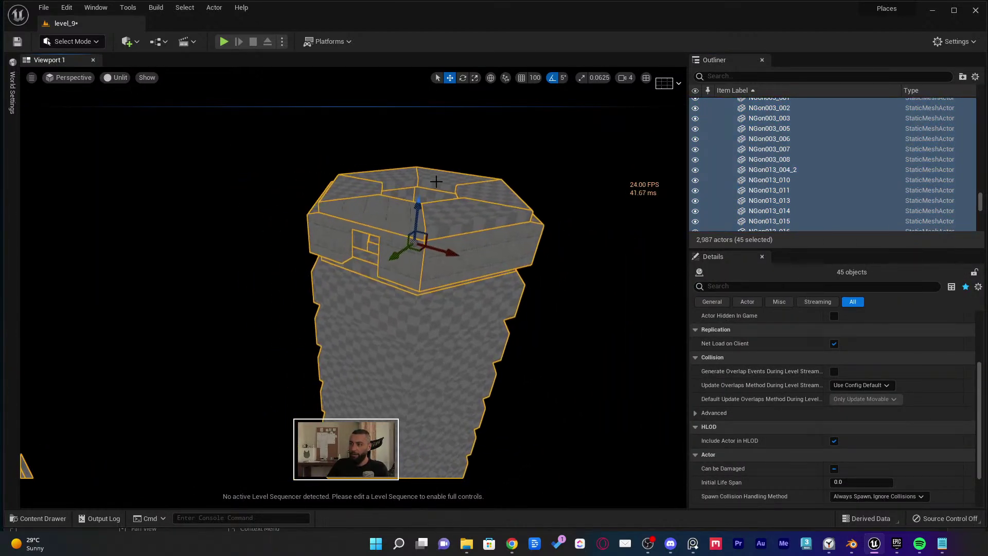
pyautogui.moveTo(355, 288); pyautogui.dragTo(338, 249, button='right')
pyautogui.hotkey('alt', 'Tab')
pyautogui.hotkey('alt', 'Tab')
pyautogui.hotkey('alt', 'Tab')
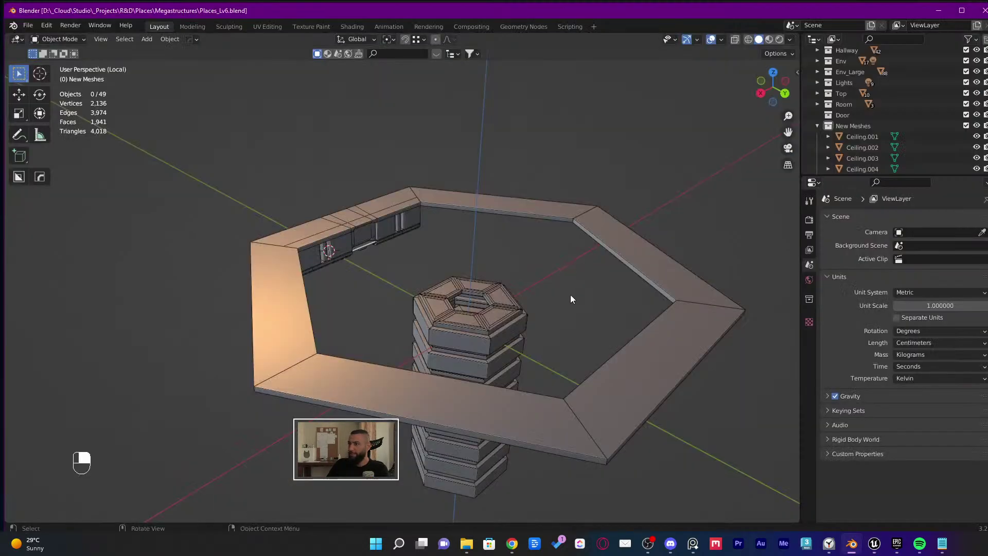
# Select all objects and enter Edit Mode with all their geometry selected
pyautogui.press('a')
pyautogui.moveTo(562, 288); pyautogui.dragTo(441, 301, button='right')
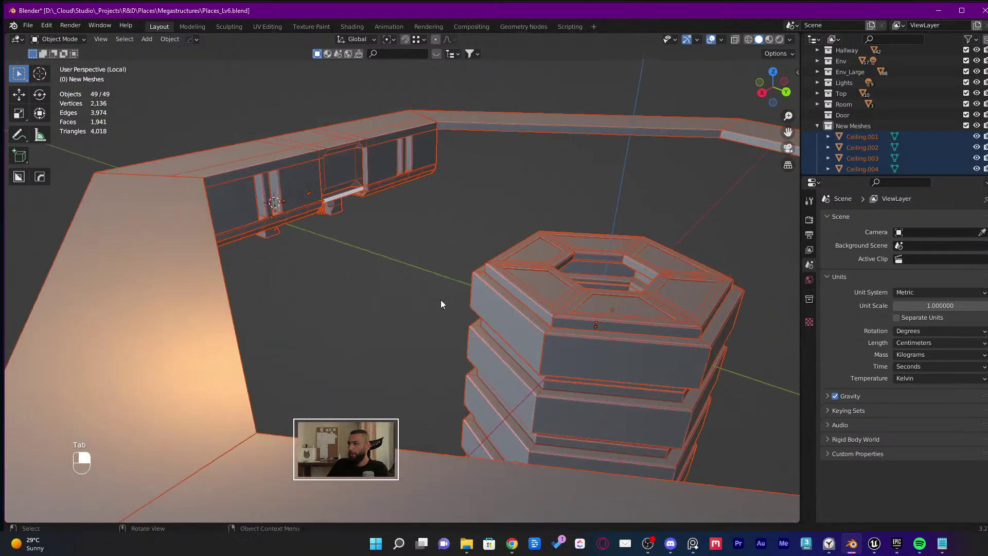
pyautogui.moveTo(440, 299); pyautogui.dragTo(407, 295, button='middle')
pyautogui.scroll(4, 406, 290)
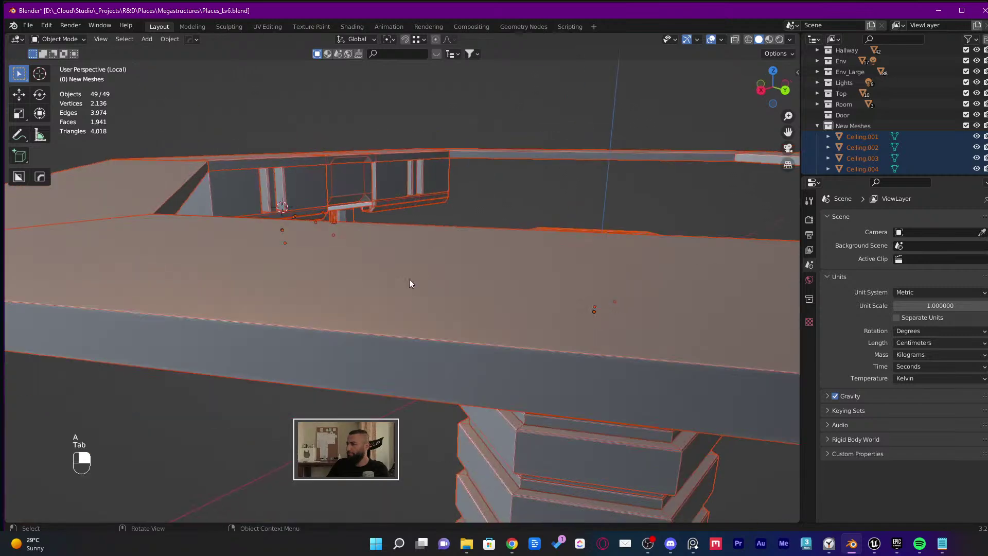
pyautogui.click(409, 279)
pyautogui.scroll(-3, 461, 206)
pyautogui.press('Tab')
pyautogui.press('Tab')
pyautogui.moveTo(458, 211); pyautogui.dragTo(449, 225, button='middle')
pyautogui.press('a')
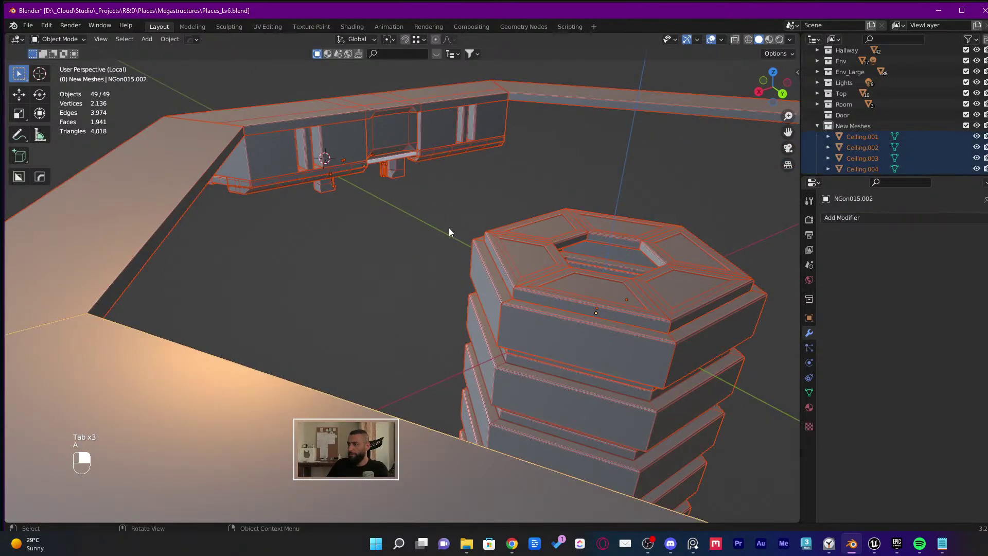
pyautogui.press('Tab')
pyautogui.press('a')
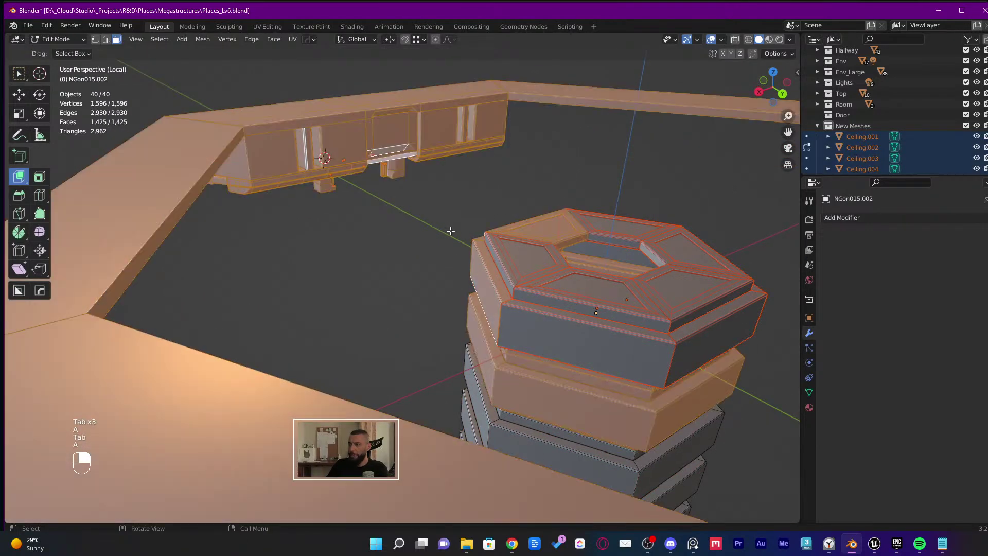
pyautogui.press('Tab')
pyautogui.press('Tab')
pyautogui.moveTo(457, 234); pyautogui.dragTo(480, 287, button='middle')
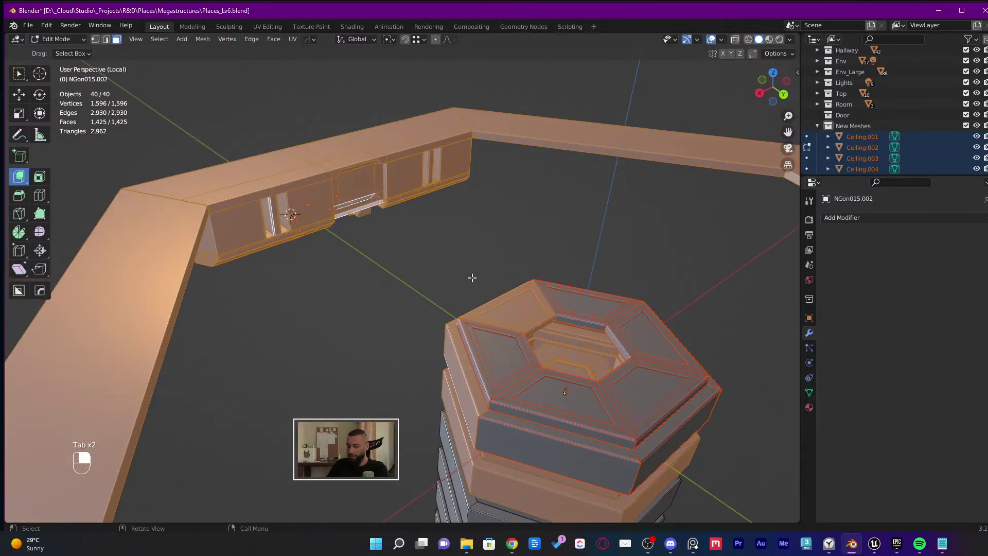
# Cube-project UVs on all the geometry with a cube size of 200
pyautogui.press('u')
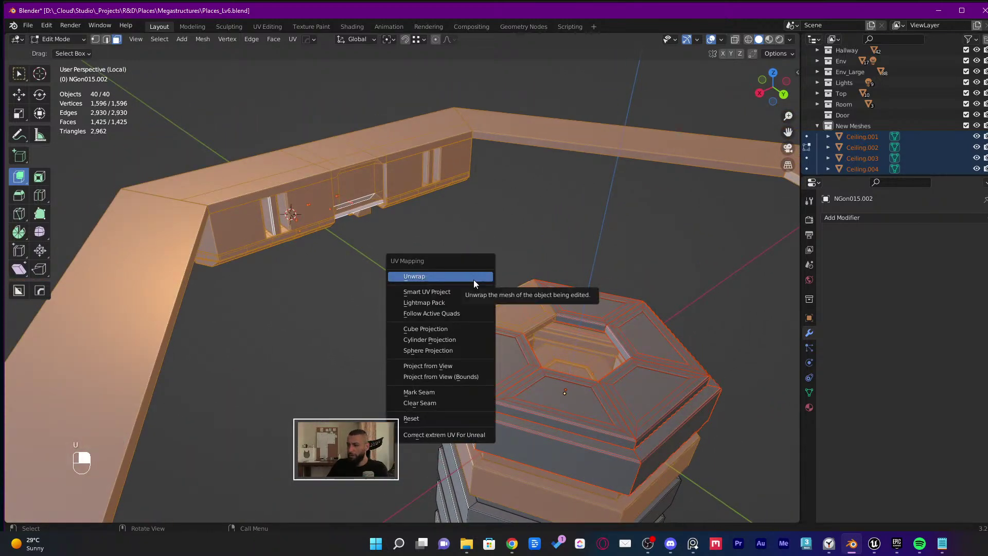
pyautogui.click(437, 331)
pyautogui.click(188, 475)
pyautogui.write('200')
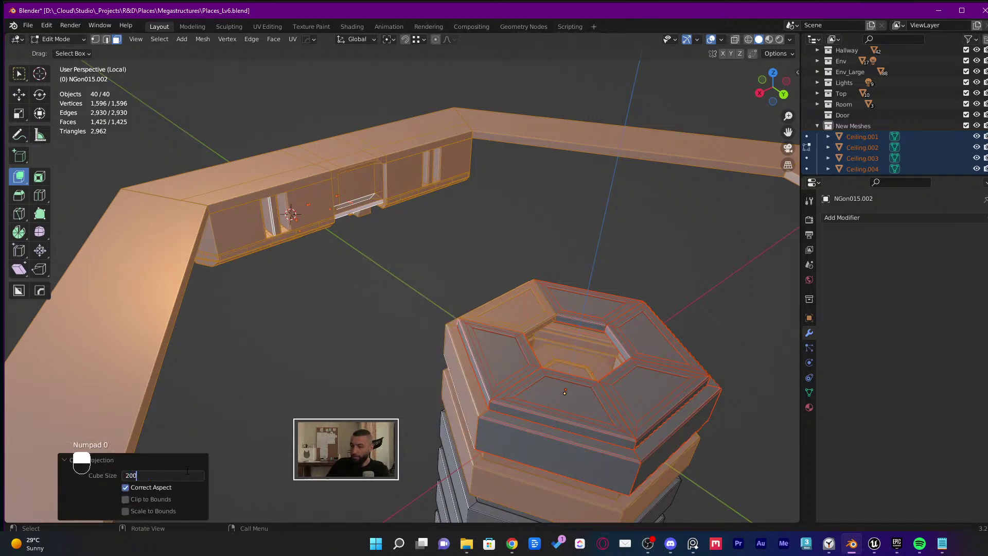
pyautogui.press('Return')
pyautogui.moveTo(397, 353); pyautogui.dragTo(406, 342, button='middle')
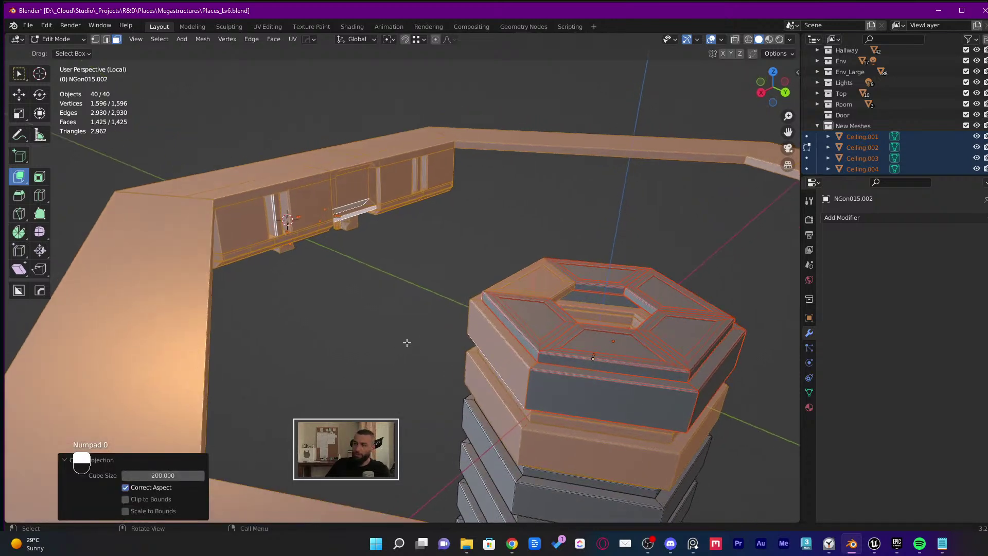
pyautogui.click(402, 338)
pyautogui.press('Tab')
# Reselect all 49 objects and bring up Quick Favorites with Datasmith (.udatasmith) export
pyautogui.click(402, 336)
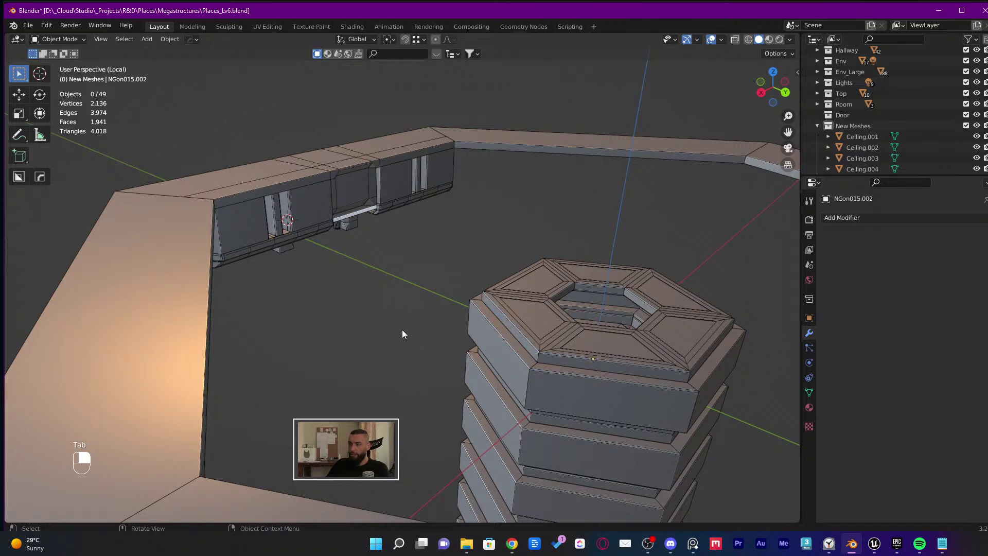
pyautogui.rightClick(402, 334)
pyautogui.press('q')
pyautogui.press('a')
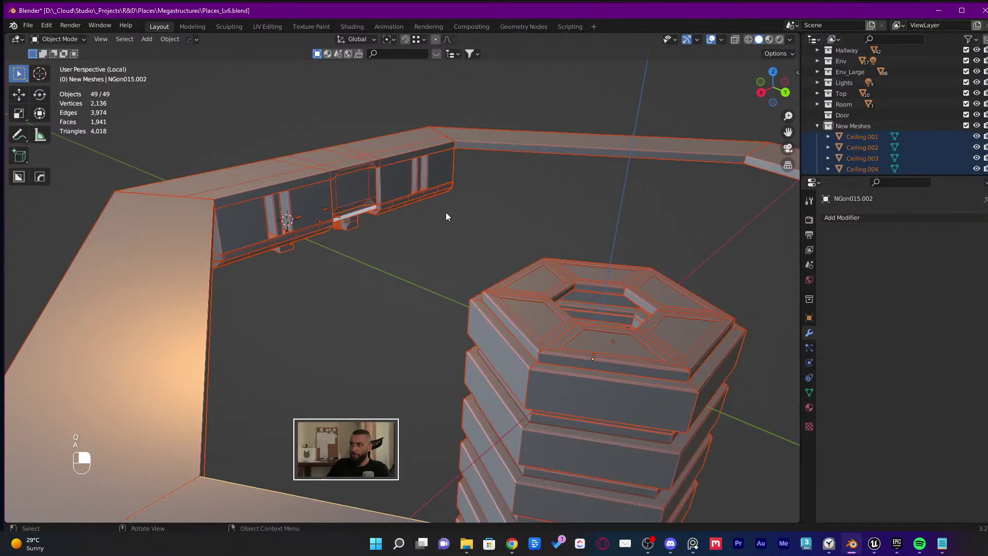
pyautogui.press('q')
pyautogui.moveTo(464, 322)
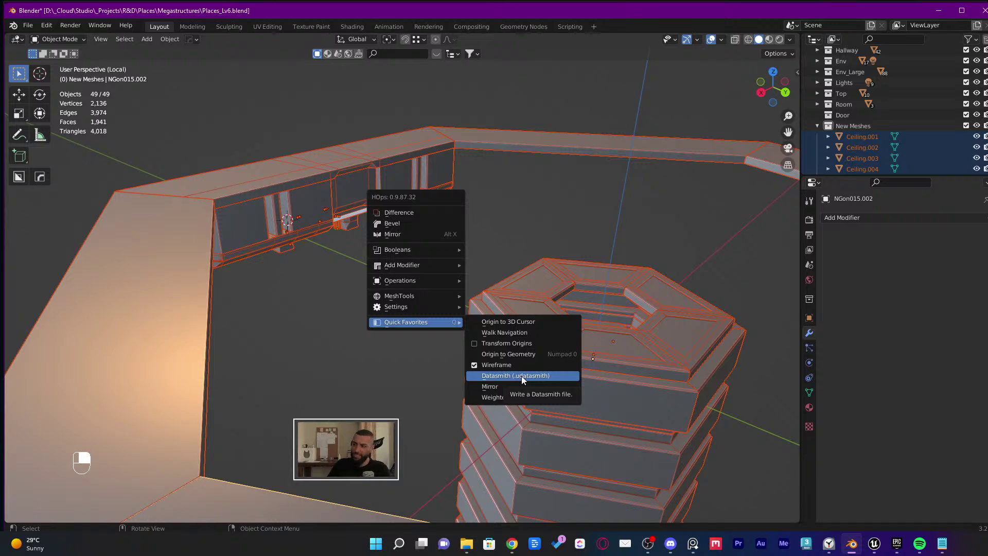
# Export the scene to Datasmith, overwriting NewExport.udatasmith
pyautogui.click(549, 377)
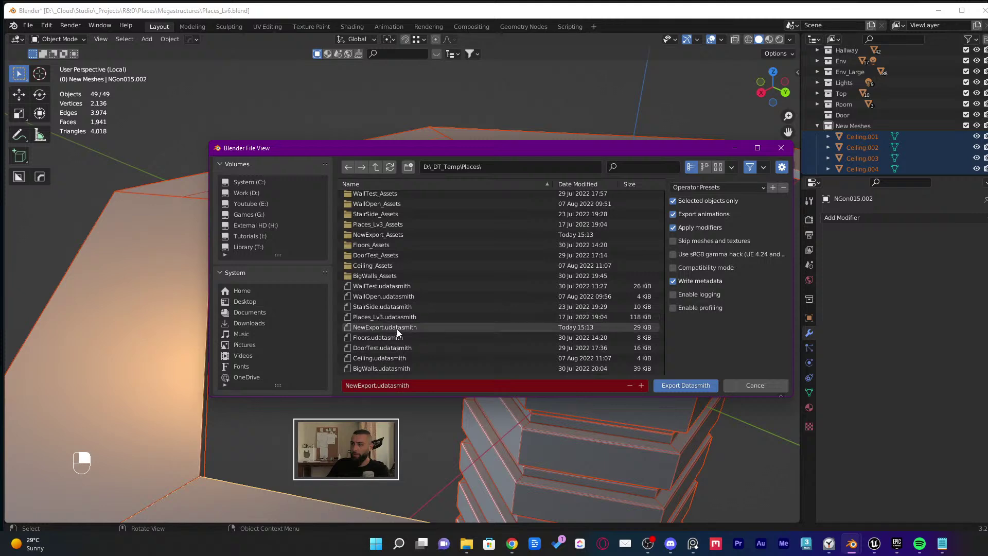
pyautogui.click(590, 184)
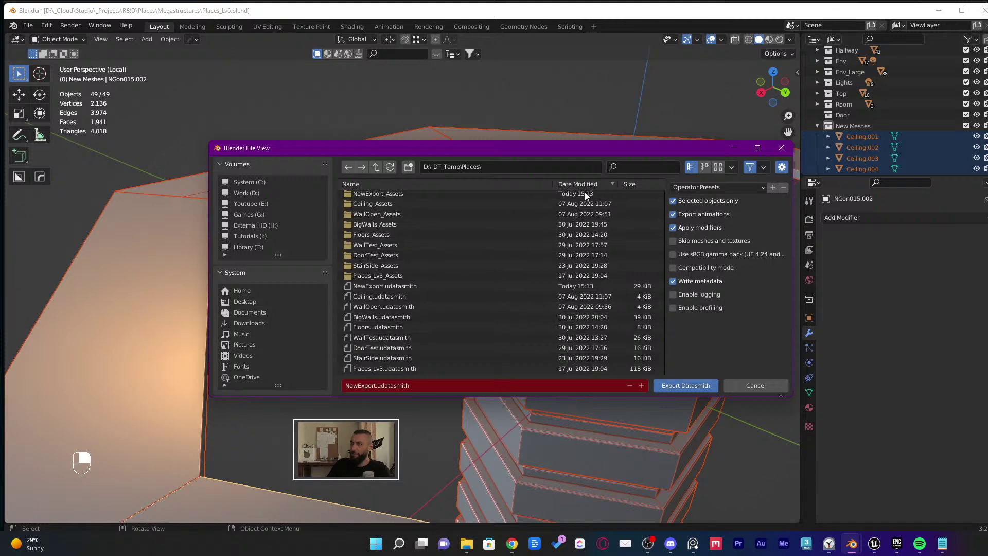
pyautogui.click(406, 286)
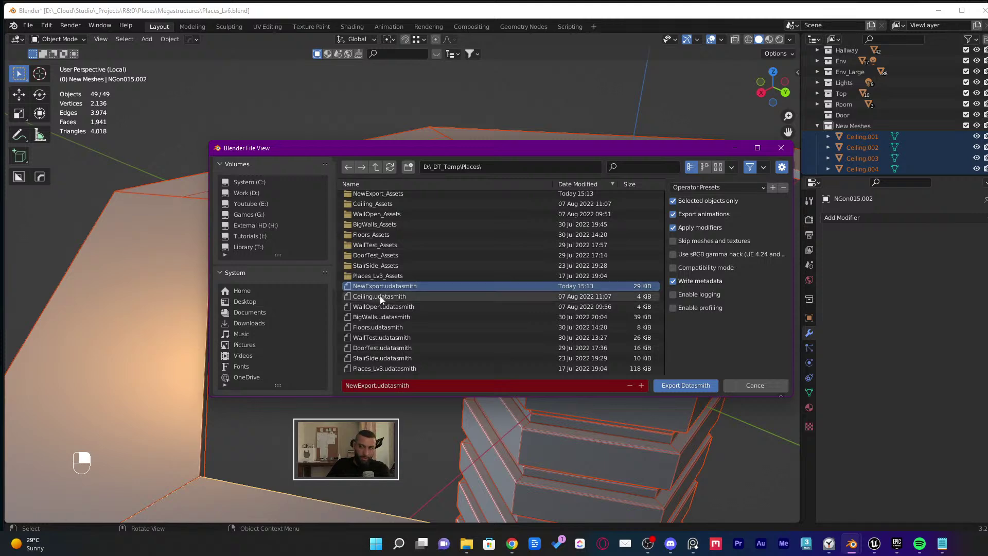
pyautogui.click(662, 384)
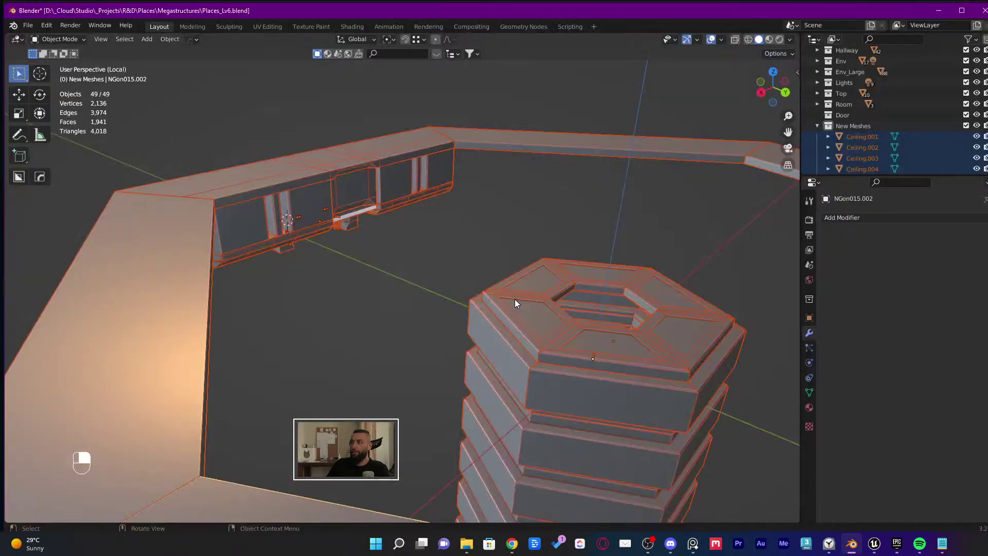
# Dismiss the Quick Favorites menu and switch to the Unreal Editor window
pyautogui.press('q')
pyautogui.moveTo(516, 298)
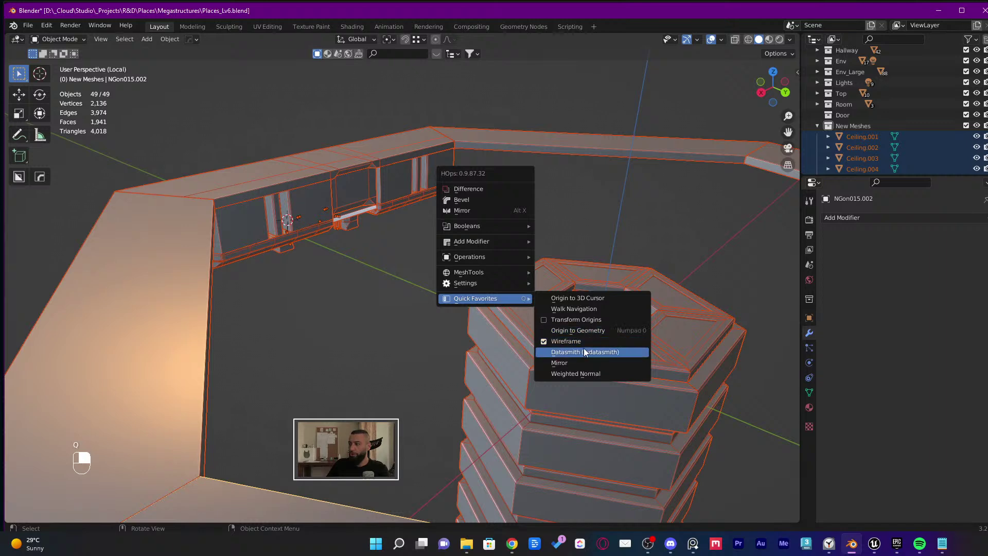
pyautogui.click(583, 348)
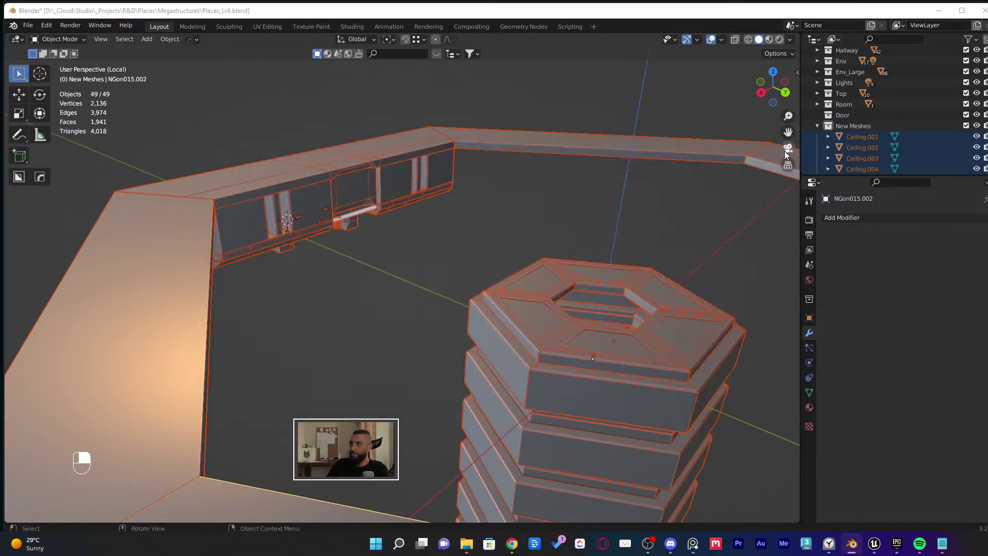
pyautogui.press('super+Tab')
pyautogui.click(544, 193)
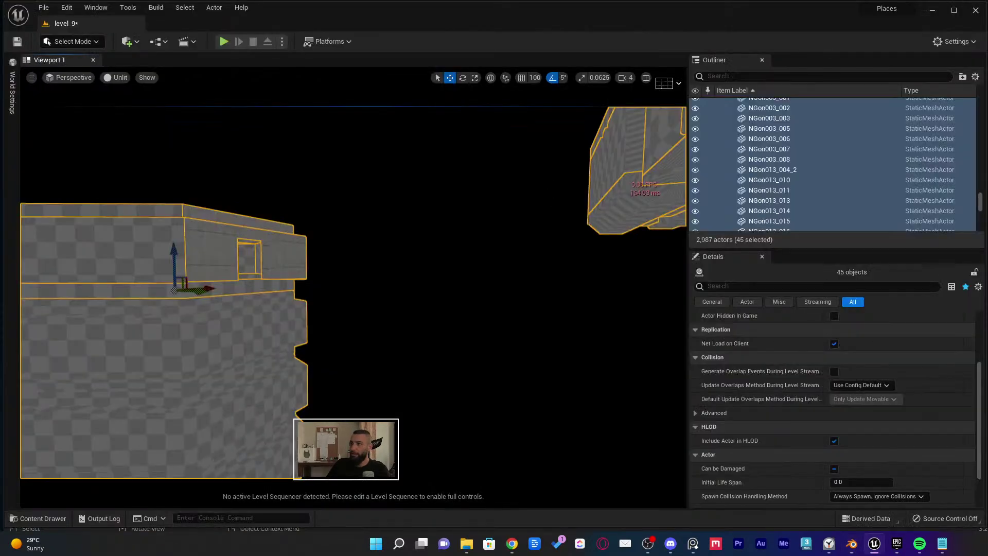
# Reimport the NewExport Datasmith scene and save the level and imported assets
pyautogui.hotkey('ctrl', 'space')
pyautogui.rightClick(459, 293)
pyautogui.moveTo(459, 294); pyautogui.dragTo(401, 297, button='right')
pyautogui.hotkey('ctrl', 'space')
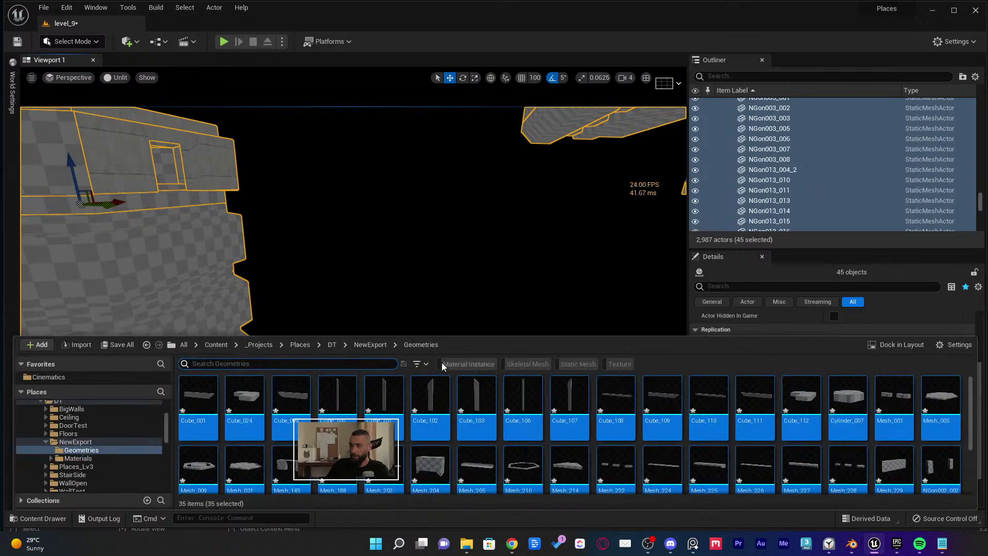
pyautogui.click(386, 348)
pyautogui.rightClick(287, 404)
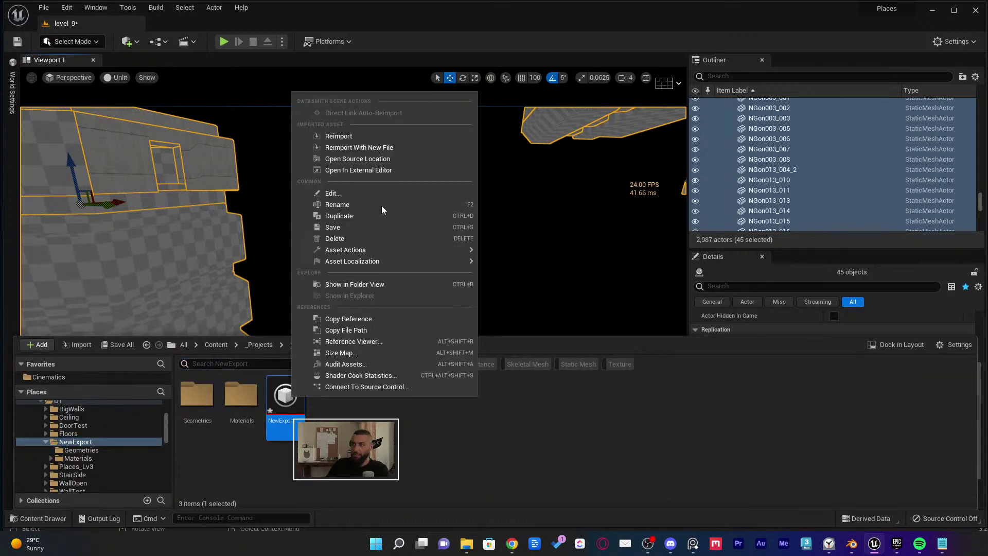
pyautogui.click(363, 137)
pyautogui.click(704, 389)
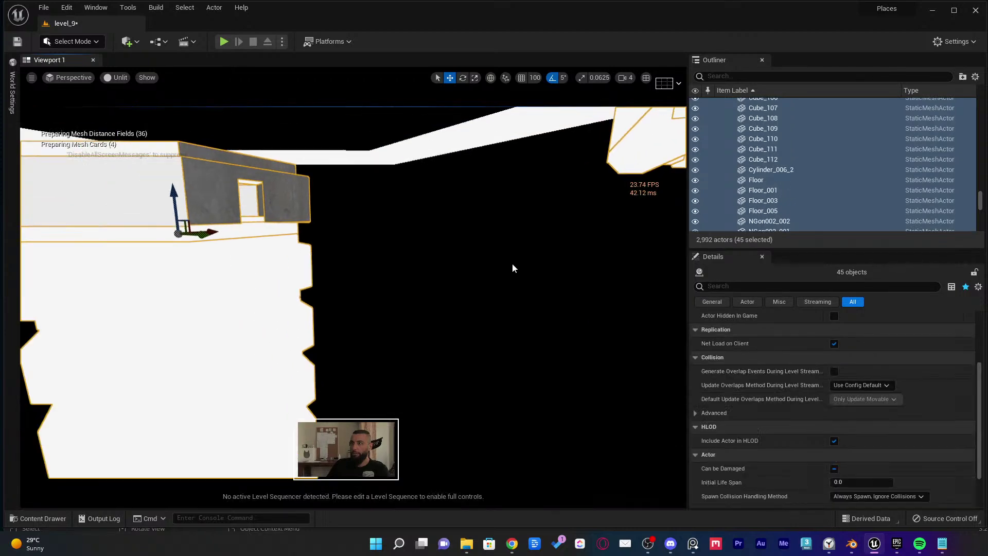
pyautogui.hotkey('ctrl', 'shift', 's')
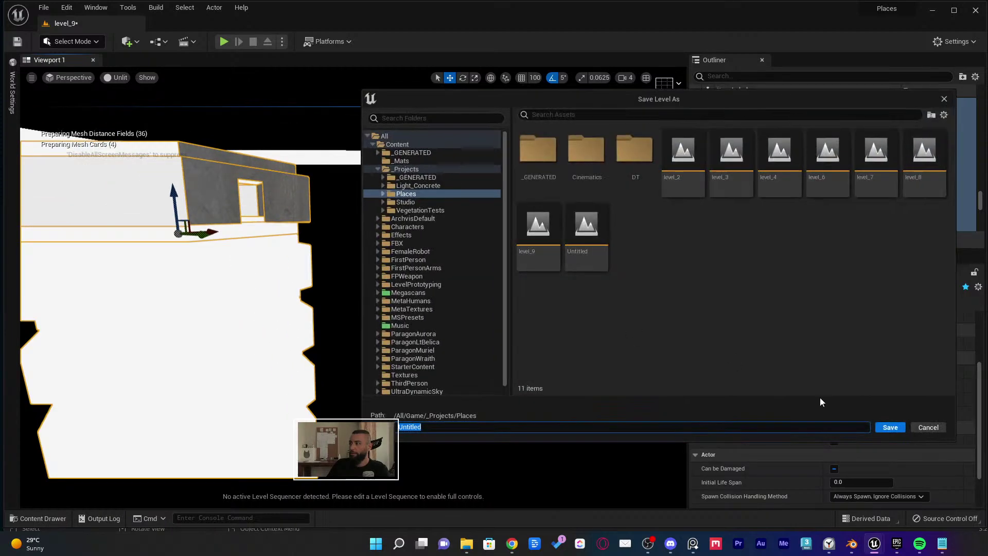
pyautogui.click(926, 428)
# Delete NewExport's Materials folder, force-deleting the still-referenced materials
pyautogui.press('f')
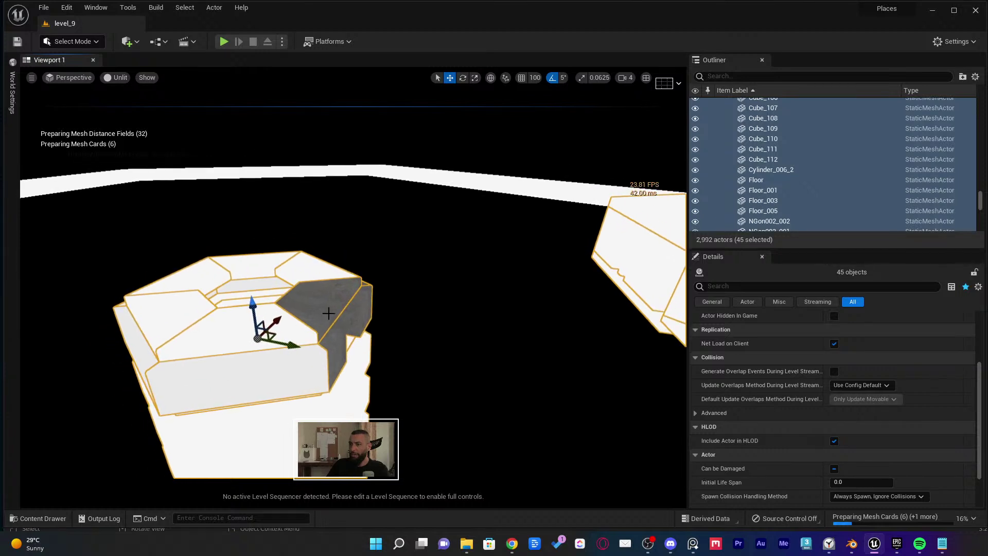
pyautogui.hotkey('ctrl', 'space')
pyautogui.doubleClick(241, 395)
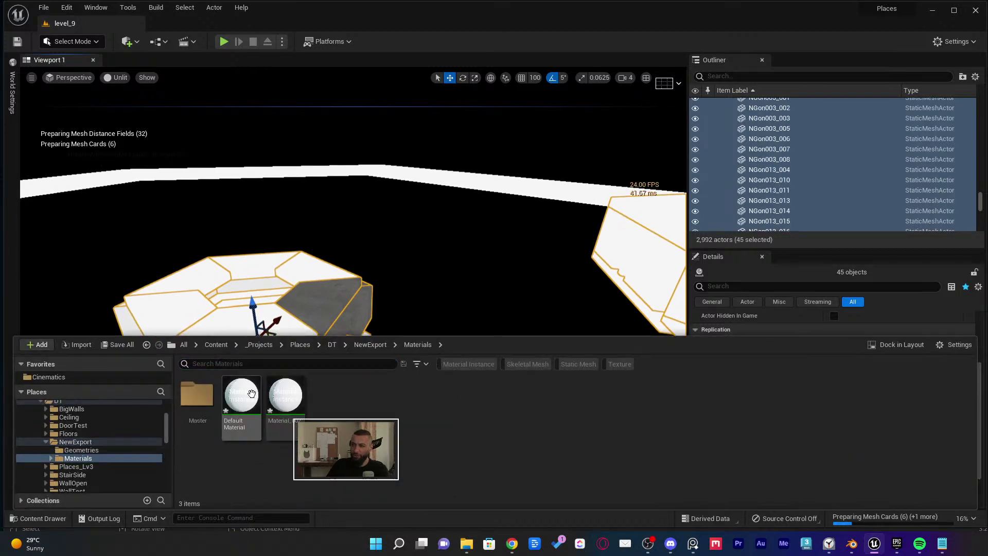
pyautogui.click(366, 345)
pyautogui.click(254, 401)
pyautogui.press('Delete')
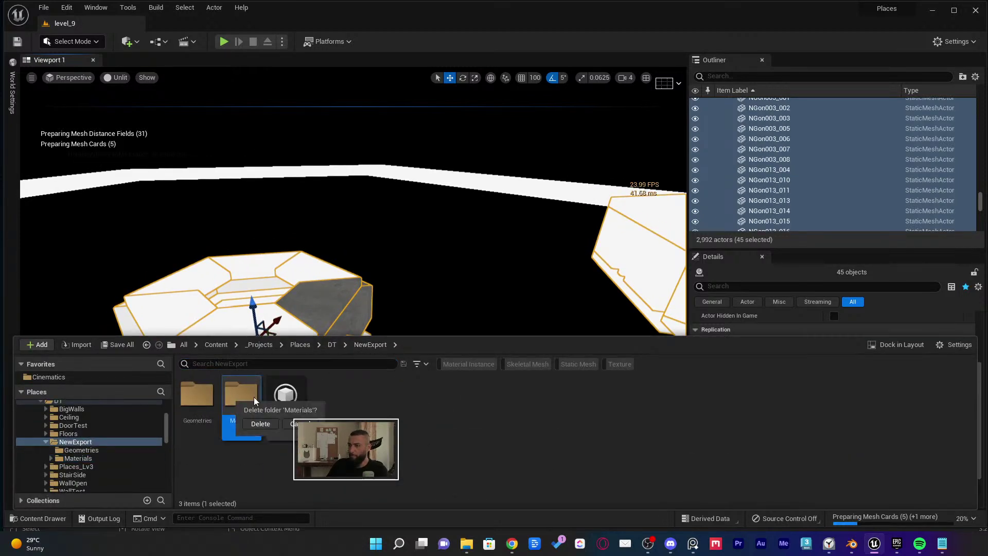
pyautogui.click(260, 424)
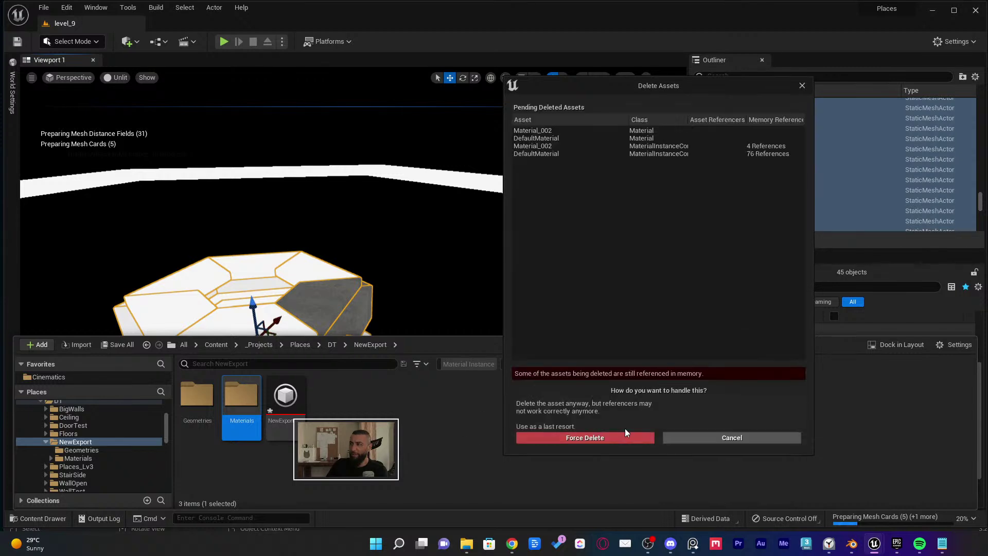
pyautogui.click(624, 442)
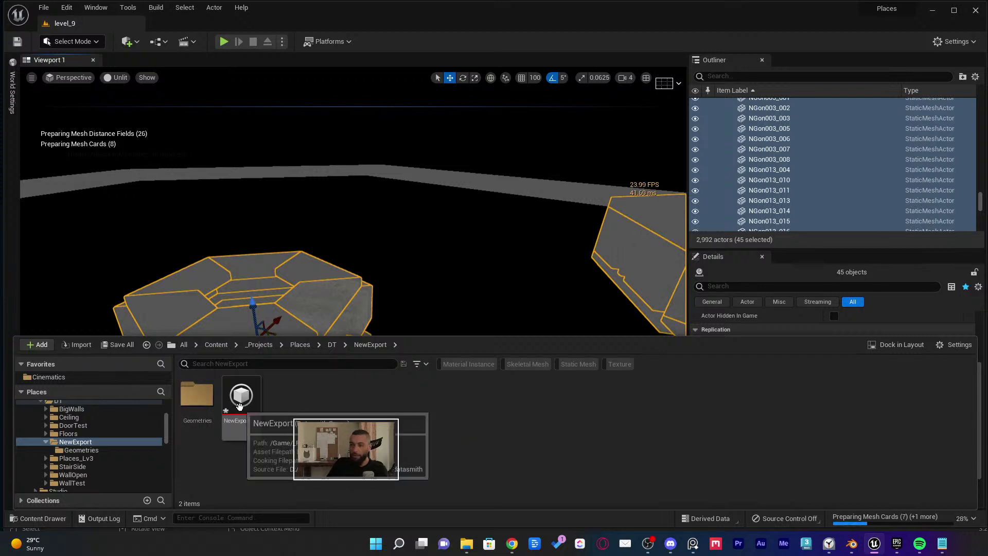
# Reimport NewExport with Materials & Textures unchecked, check the meshes, then switch to Blender
pyautogui.rightClick(239, 407)
pyautogui.click(309, 154)
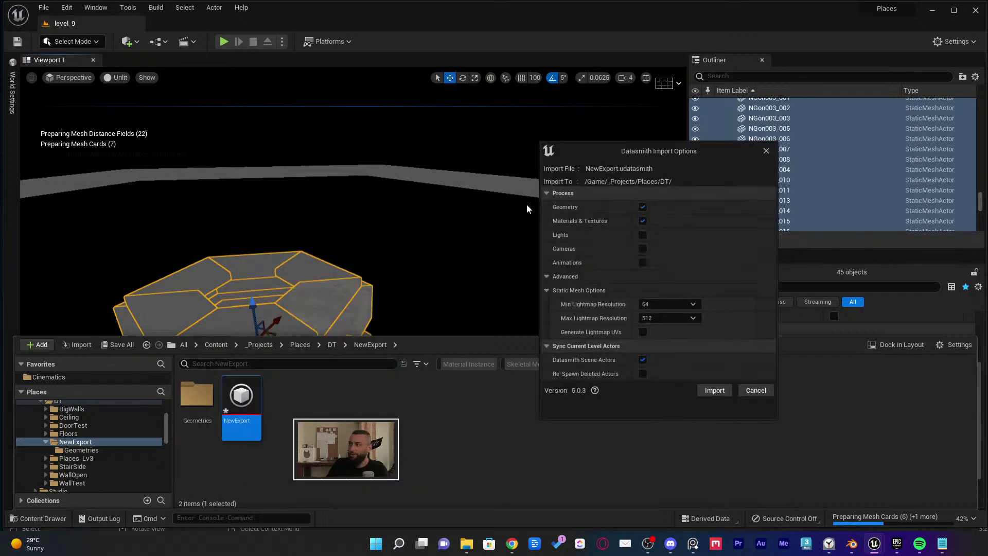
pyautogui.click(642, 221)
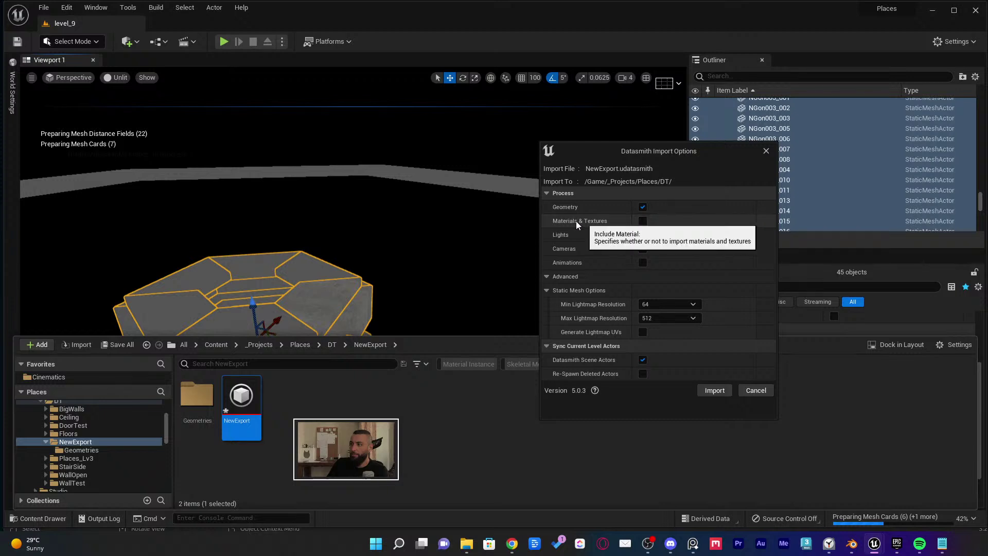
pyautogui.click(702, 389)
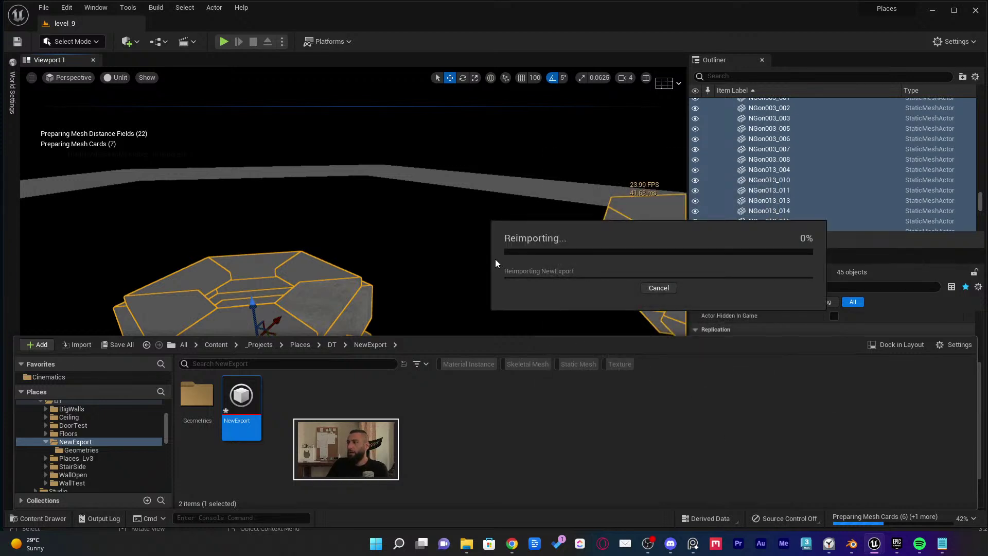
pyautogui.press('f')
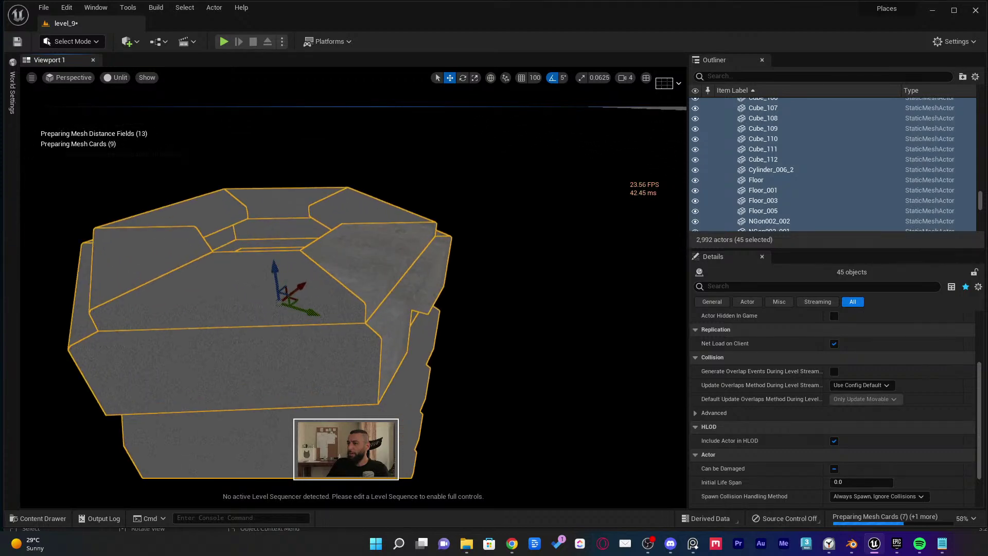
pyautogui.press('w')
pyautogui.press('s')
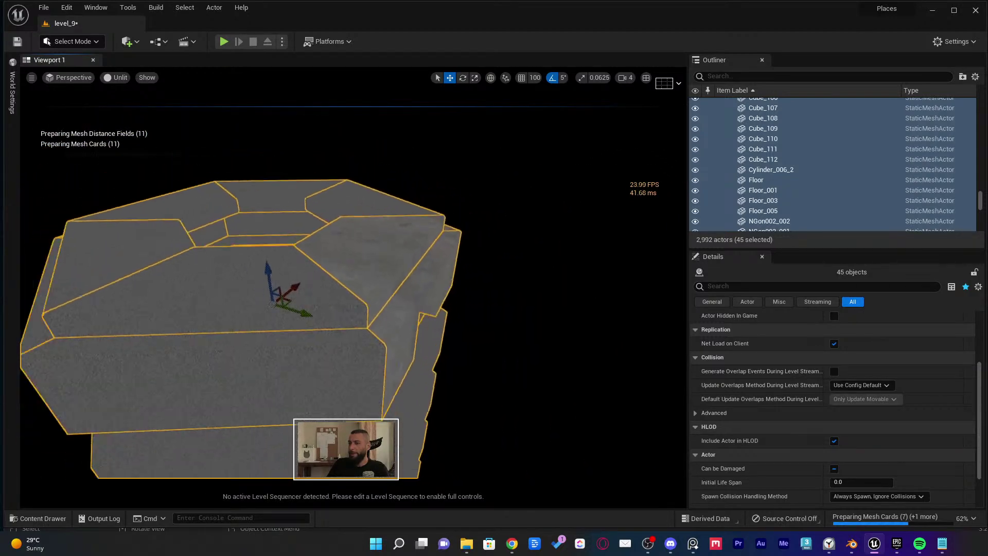
pyautogui.press('s')
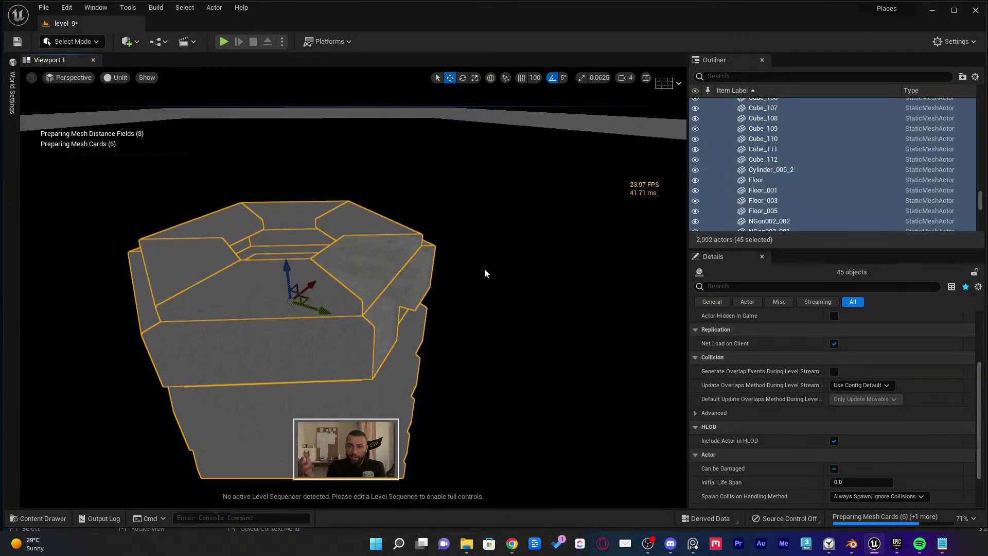
pyautogui.press('w')
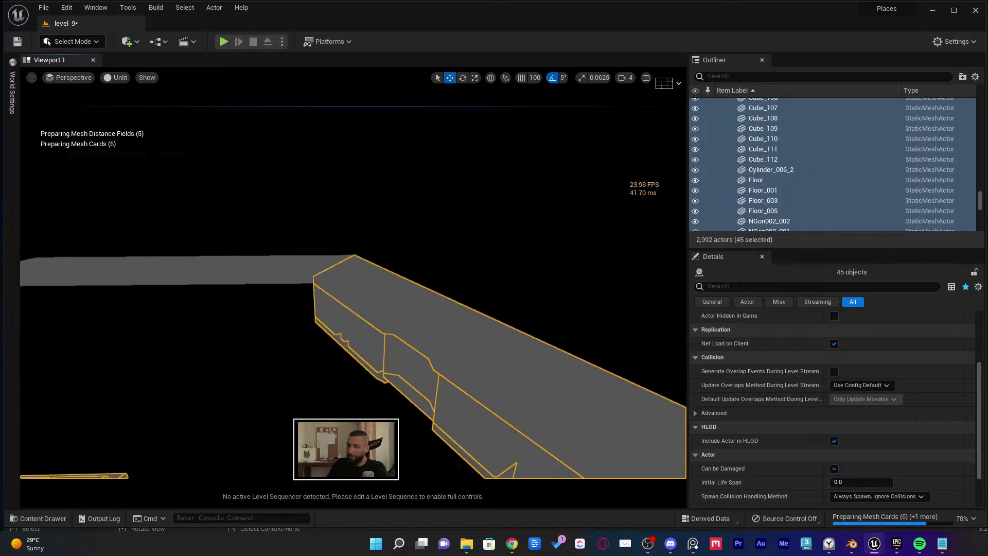
pyautogui.press('super+Tab')
pyautogui.click(497, 211)
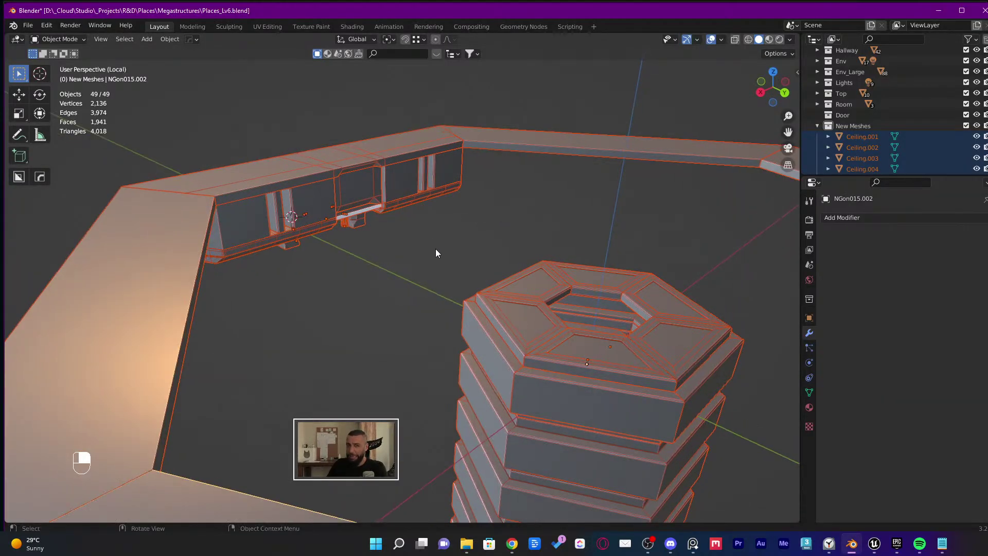
# Keep the Metric unit system and set the scene Unit Scale to 1
pyautogui.click(808, 265)
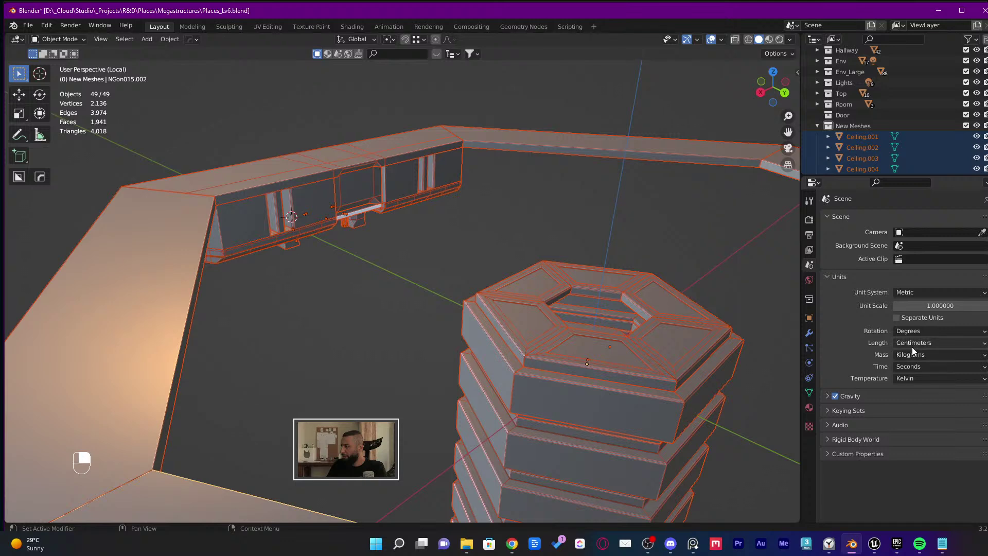
pyautogui.click(907, 292)
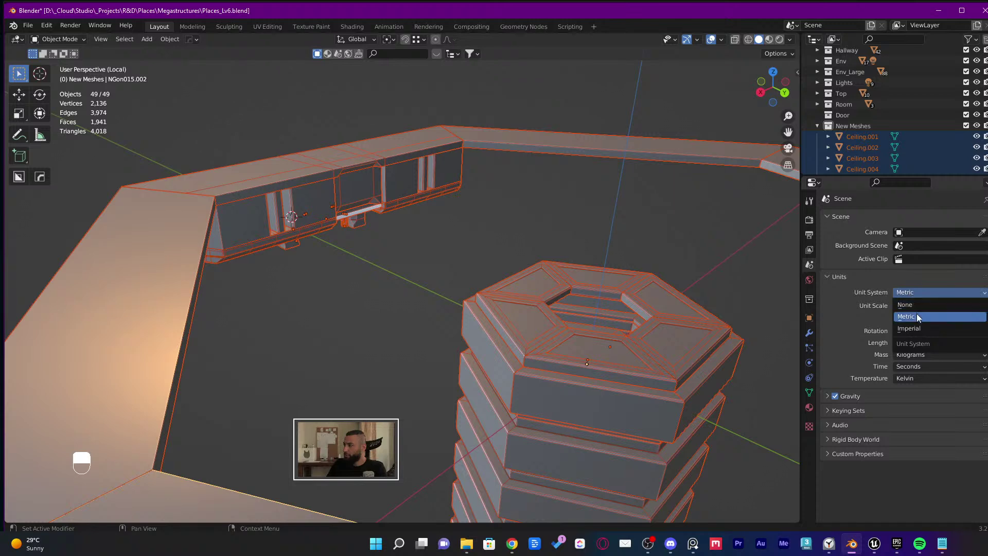
pyautogui.click(916, 314)
pyautogui.click(926, 308)
pyautogui.write('0.1')
pyautogui.press('Return')
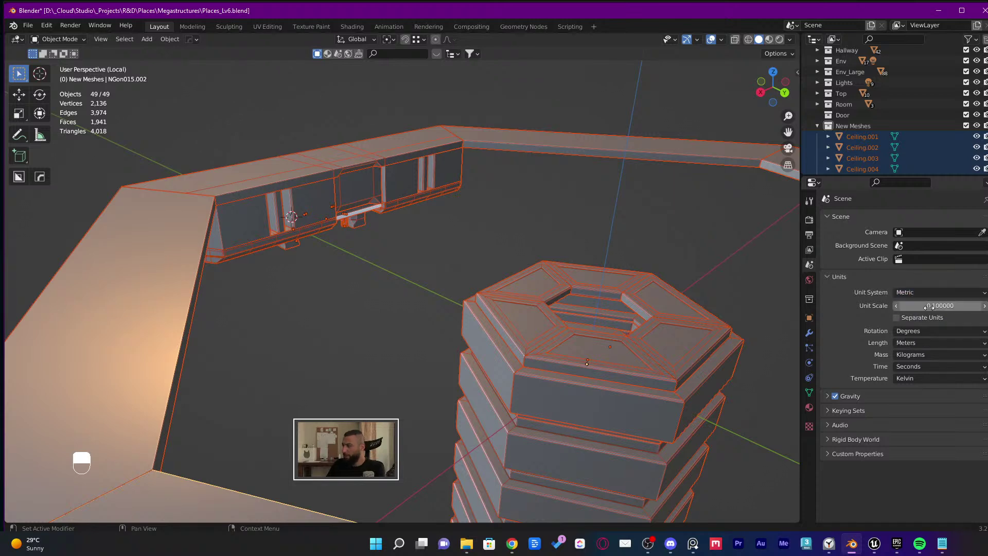
pyautogui.click(926, 305)
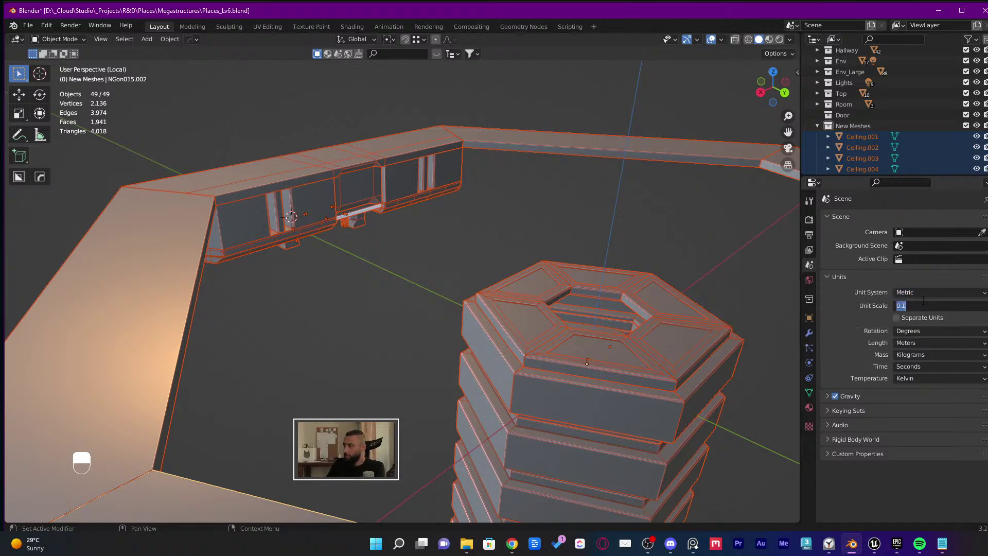
pyautogui.write('1')
pyautogui.press('Return')
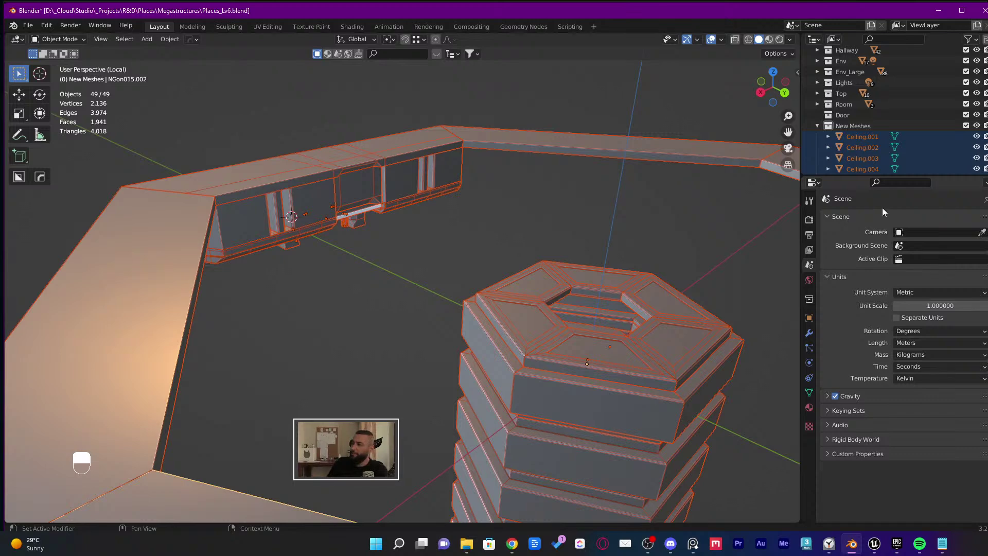
# Cube-project UVs on all mesh geometry with Cube Size 2, returning to Object Mode
pyautogui.moveTo(705, 369); pyautogui.dragTo(651, 344, button='middle')
pyautogui.press('Tab')
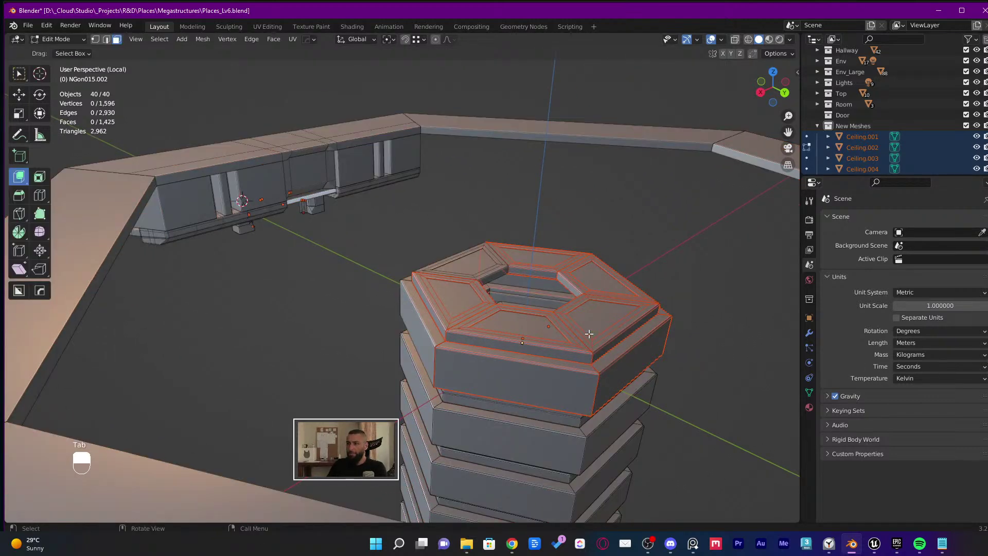
pyautogui.press('a')
pyautogui.press('u')
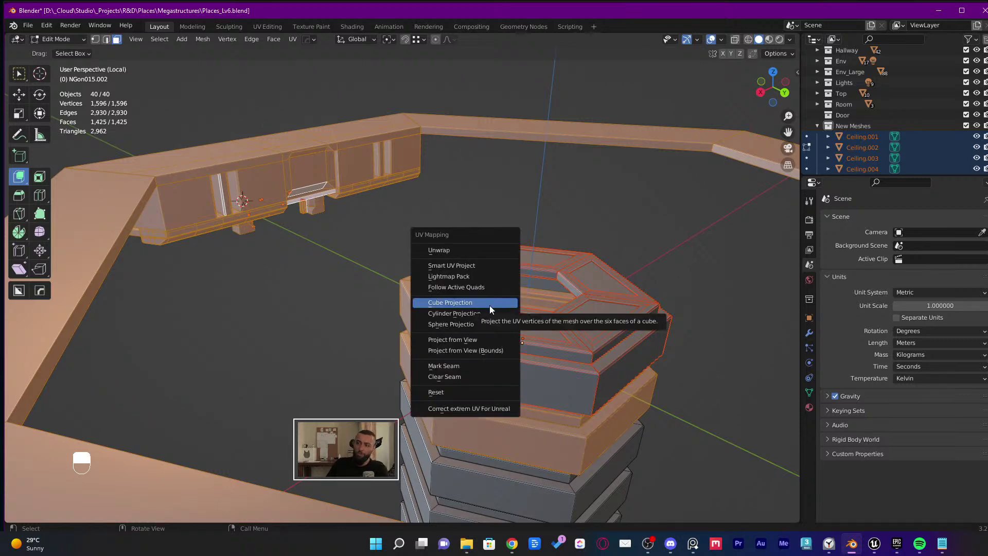
pyautogui.click(490, 304)
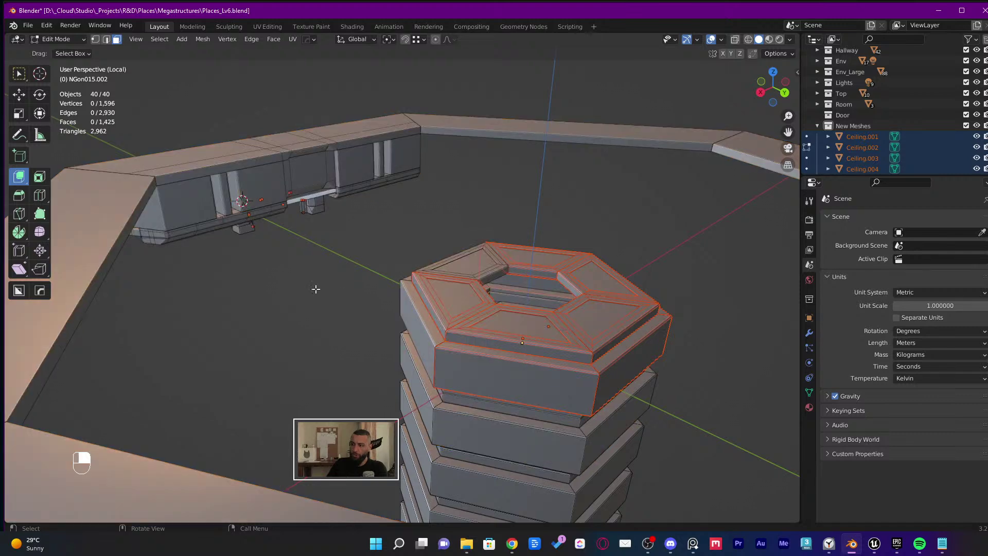
pyautogui.moveTo(316, 287); pyautogui.dragTo(334, 296, button='middle')
pyautogui.press('u')
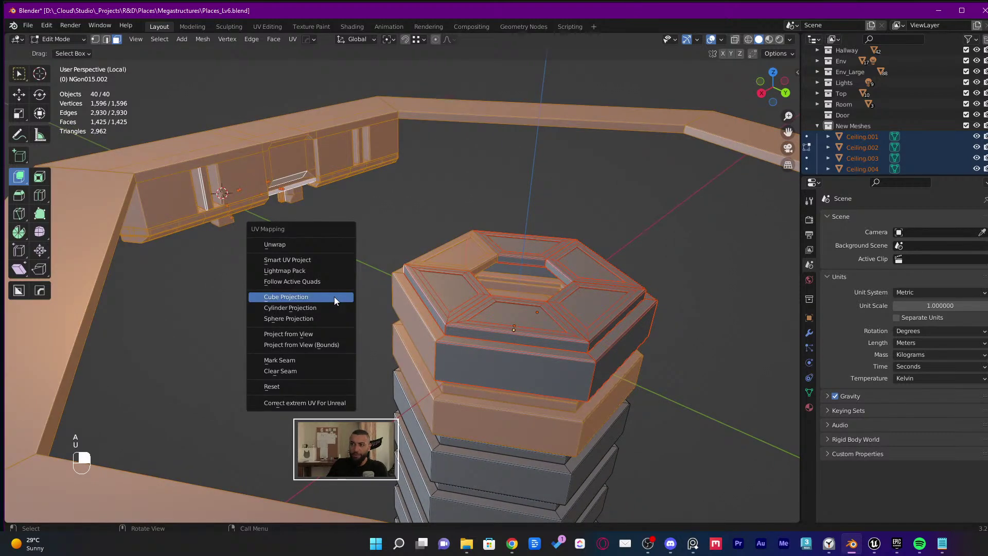
pyautogui.click(335, 296)
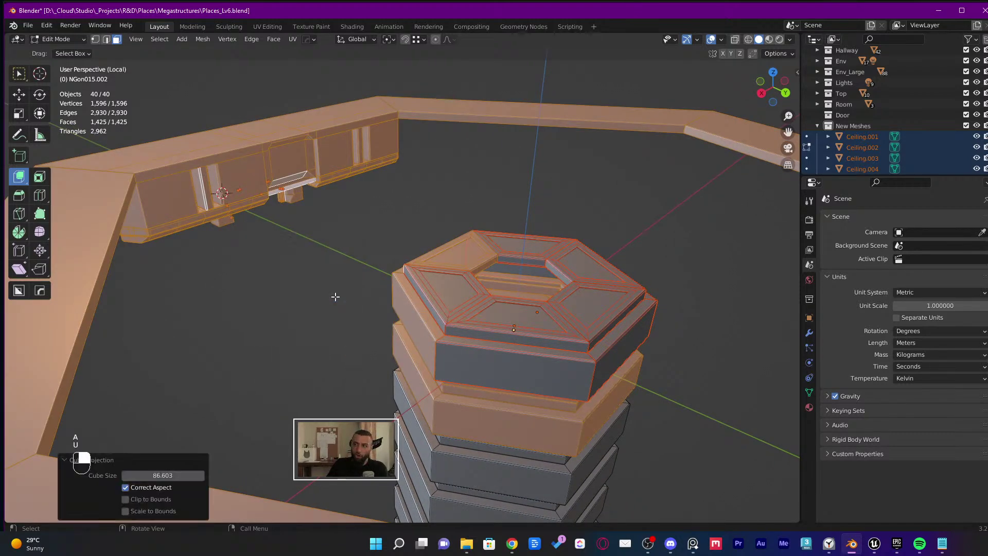
pyautogui.click(154, 471)
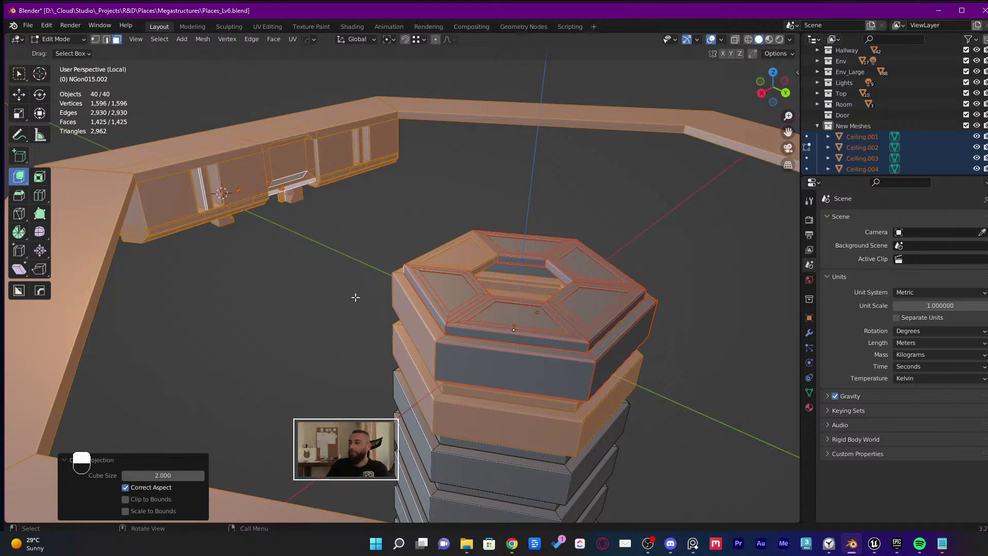
pyautogui.moveTo(355, 297); pyautogui.dragTo(320, 298, button='middle')
pyautogui.press('Tab')
# Save the Places_Lv6 blend file and select all 49 objects
pyautogui.click(281, 348)
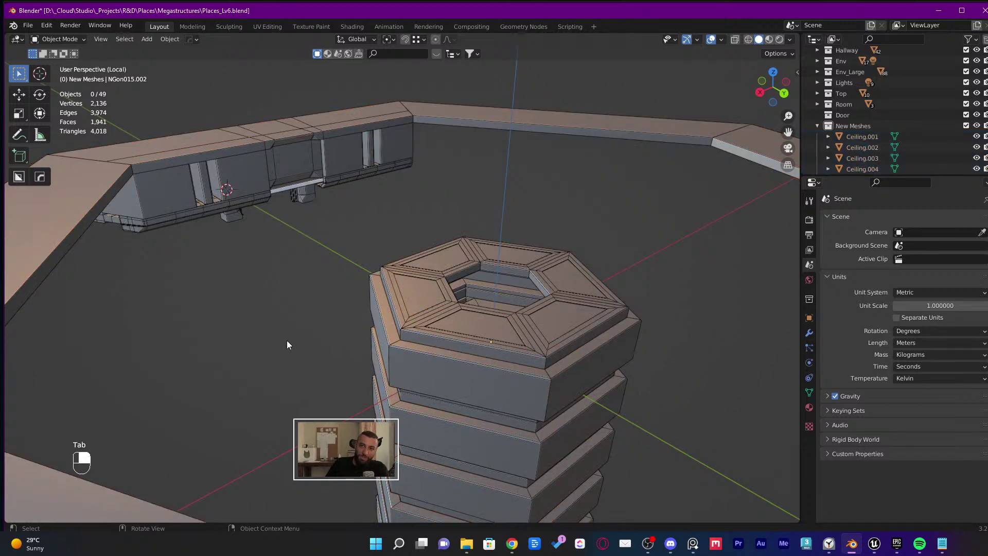
pyautogui.moveTo(286, 340); pyautogui.dragTo(303, 335, button='middle')
pyautogui.hotkey('ctrl', 's')
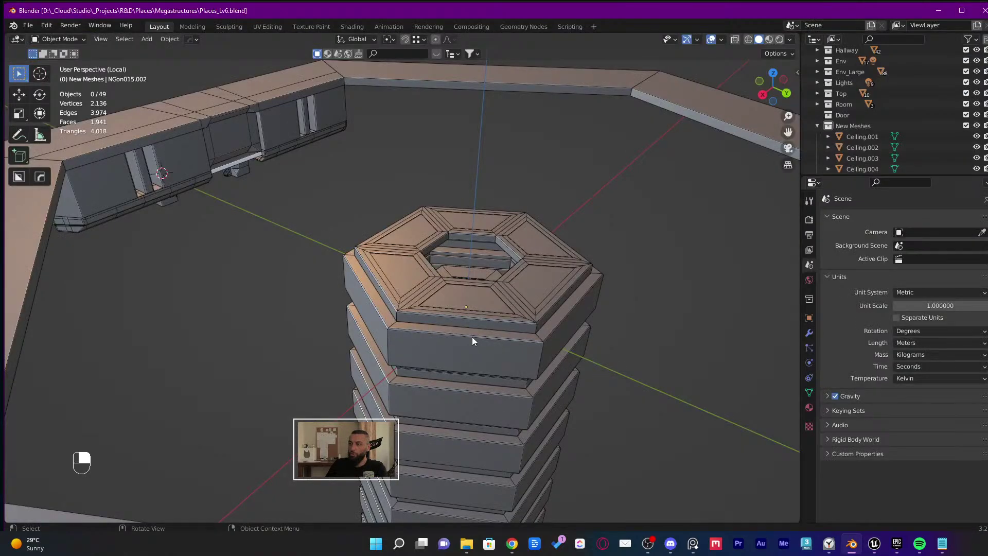
pyautogui.press('q')
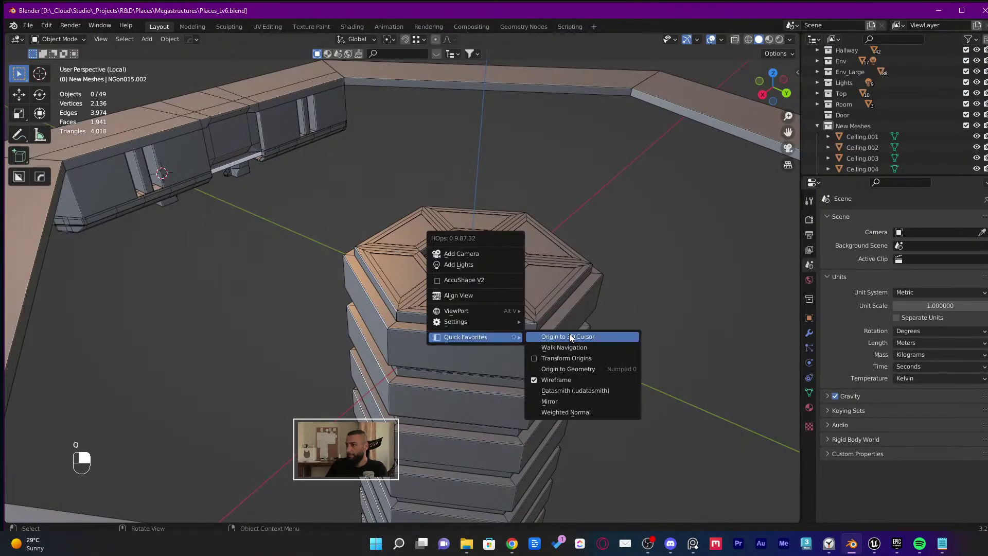
pyautogui.press('q')
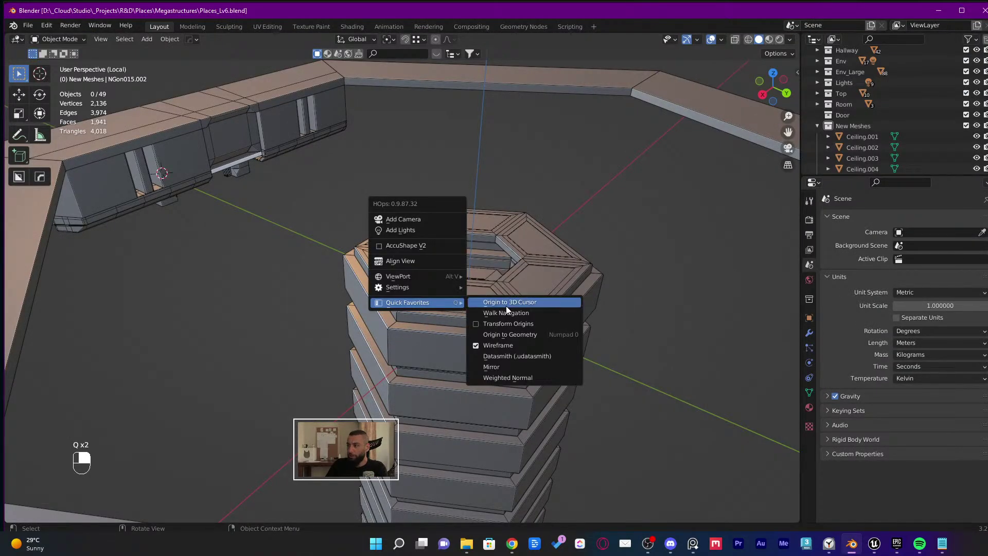
pyautogui.press('a')
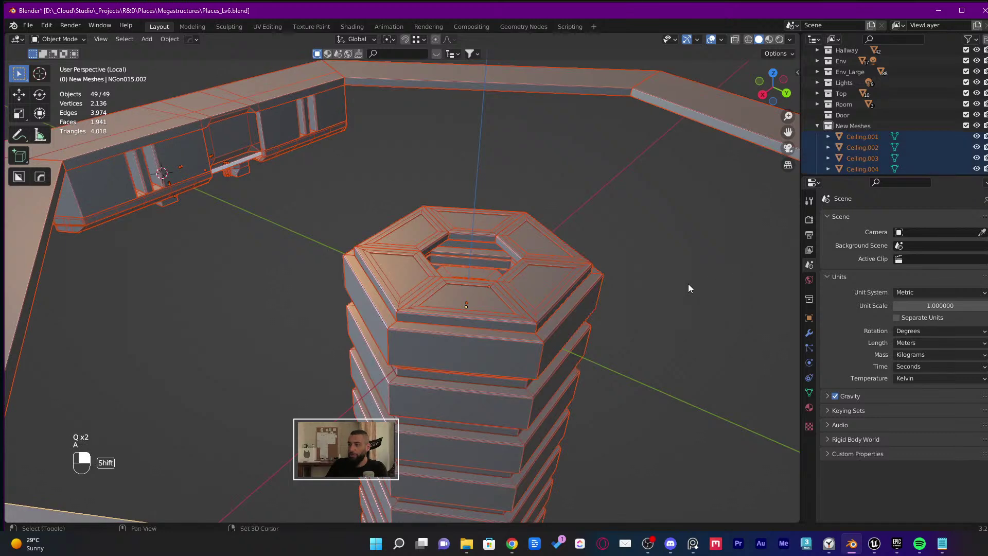
pyautogui.moveTo(688, 283); pyautogui.dragTo(469, 194, button='middle')
pyautogui.press('m')
pyautogui.click(637, 278)
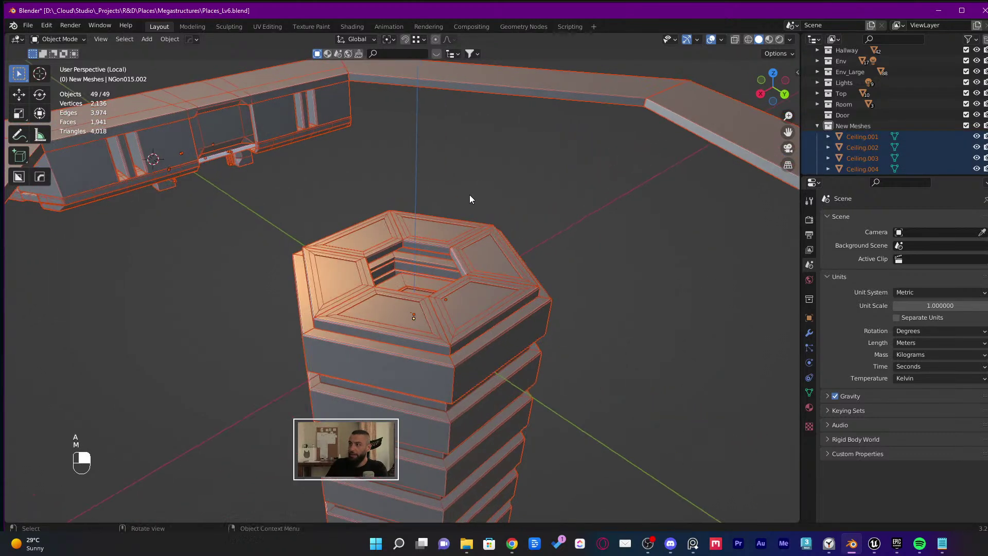
# Export the selection as Datasmith over NewExport.udatasmith and switch to Unreal Engine
pyautogui.press('q')
pyautogui.moveTo(468, 196)
pyautogui.click(538, 248)
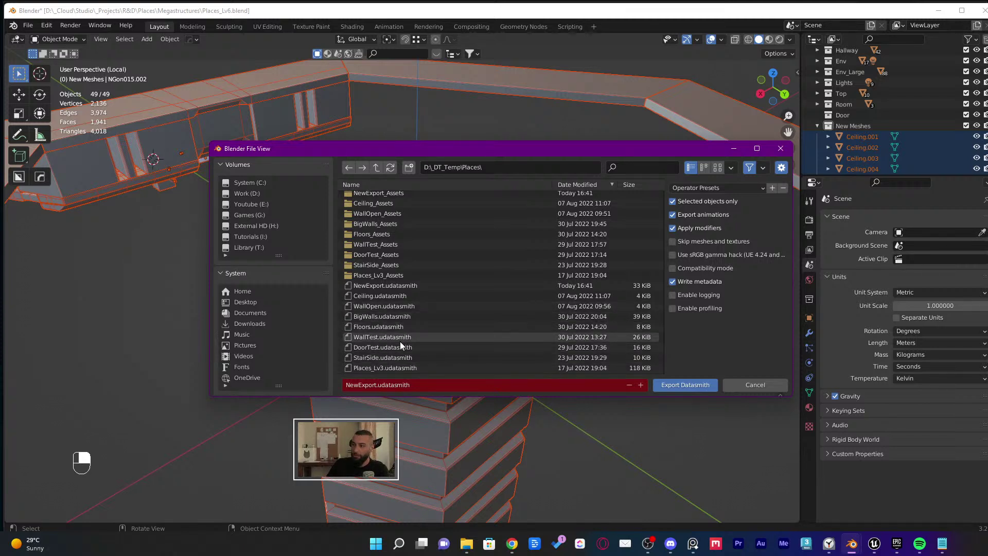
pyautogui.doubleClick(408, 286)
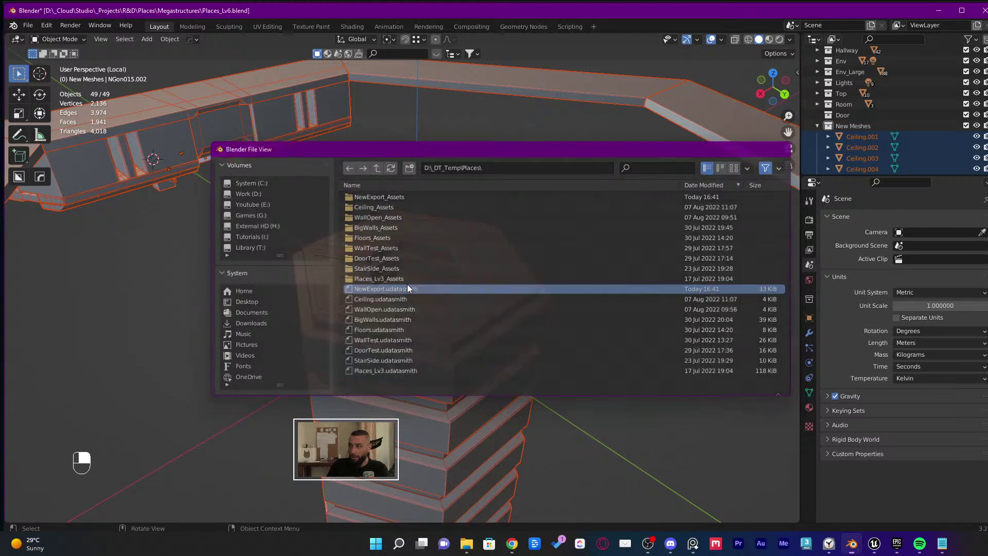
pyautogui.hotkey('alt', 'Tab')
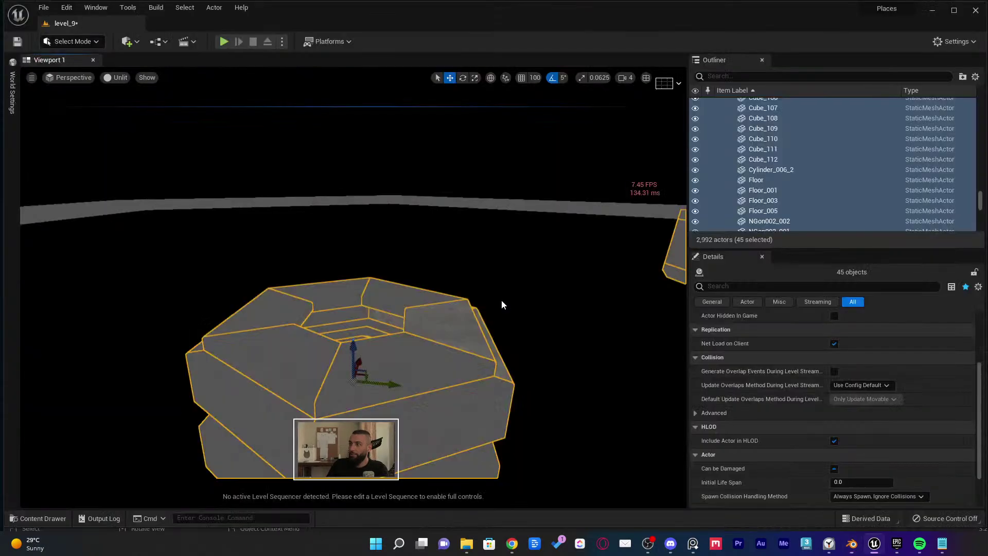
# Reimport NewExport from the updated Datasmith file
pyautogui.hotkey('ctrl', 'space')
pyautogui.rightClick(241, 406)
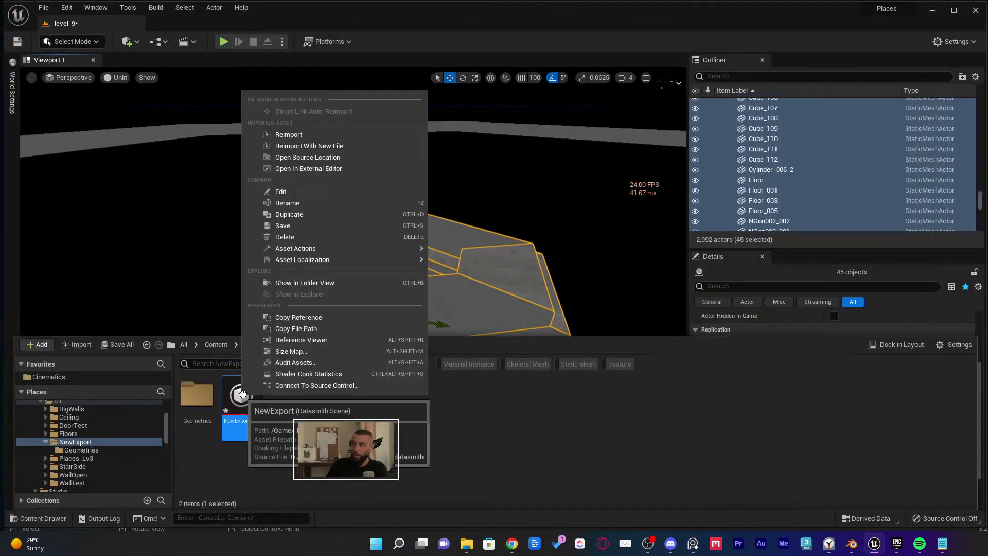
pyautogui.click(295, 136)
pyautogui.click(720, 392)
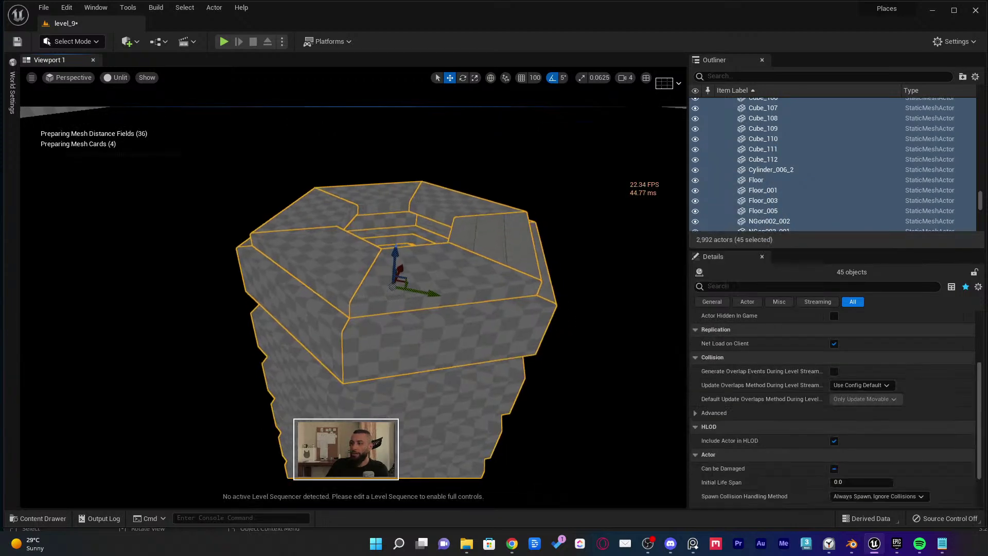
# Assign the concrete slab material to the empty material slot of the reimported structure
pyautogui.moveTo(353, 288); pyautogui.dragTo(391, 232, button='right')
pyautogui.press('f')
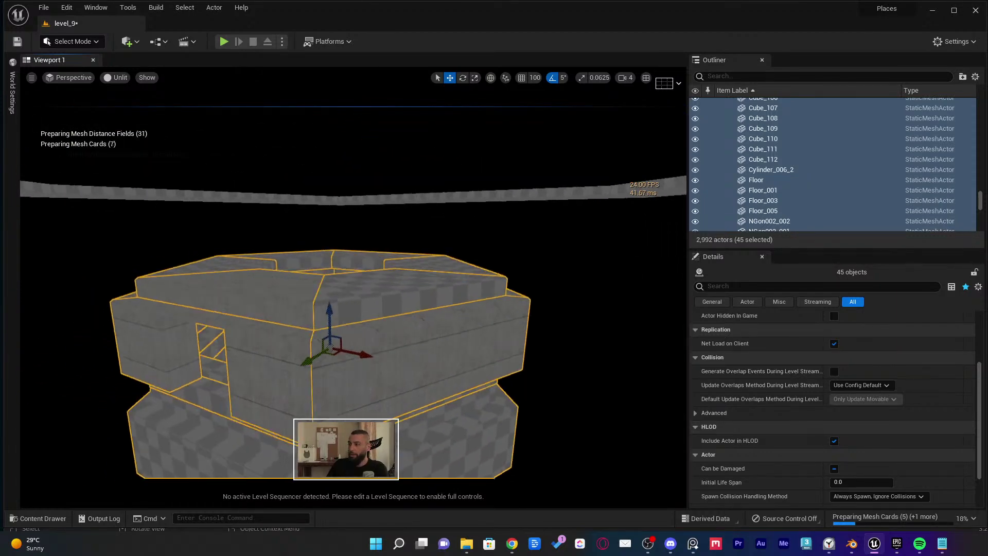
pyautogui.scroll(3, 819, 350)
pyautogui.scroll(-5, 835, 122)
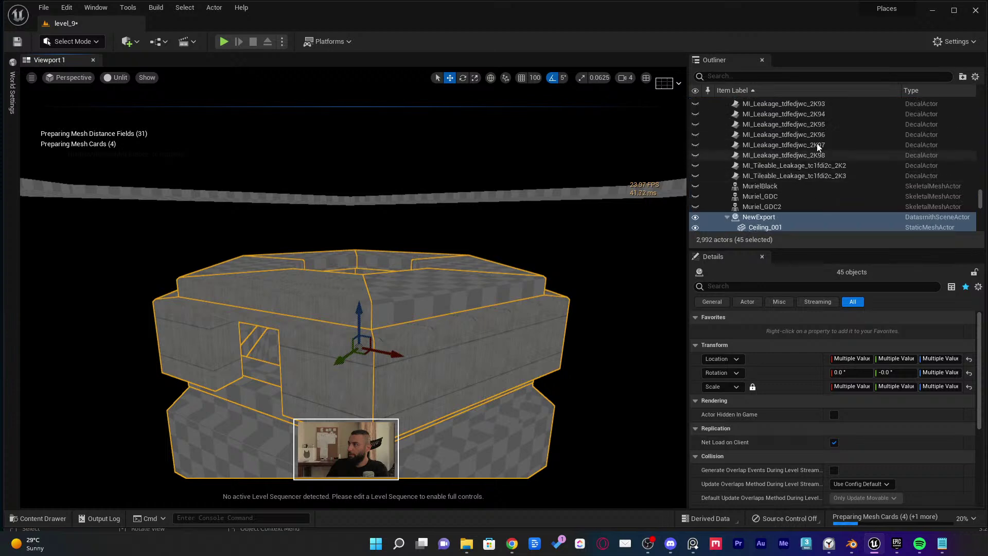
pyautogui.keyDown('ctrl'); pyautogui.click(773, 158); pyautogui.keyUp('ctrl')
pyautogui.scroll(-3, 984, 182)
pyautogui.scroll(10, 915, 168)
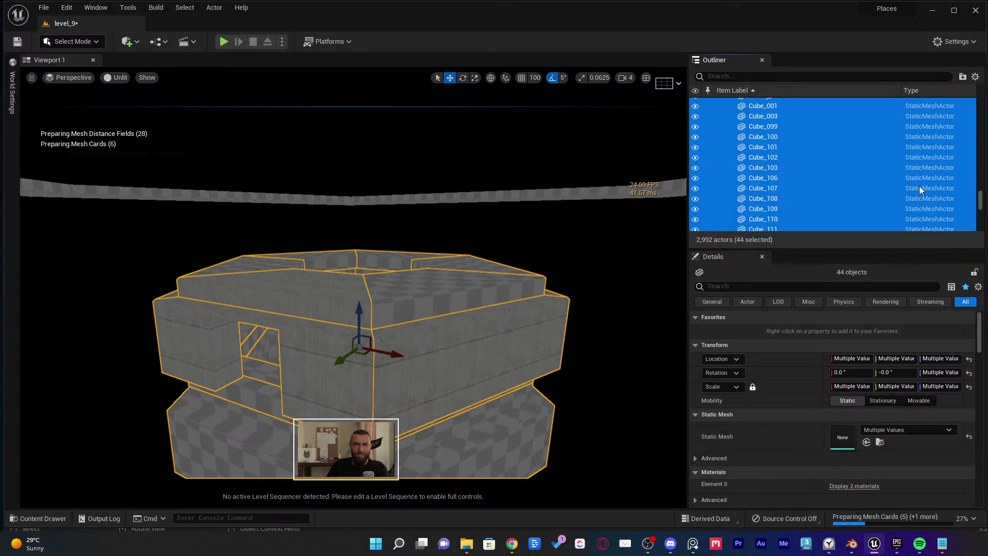
pyautogui.scroll(-3, 868, 428)
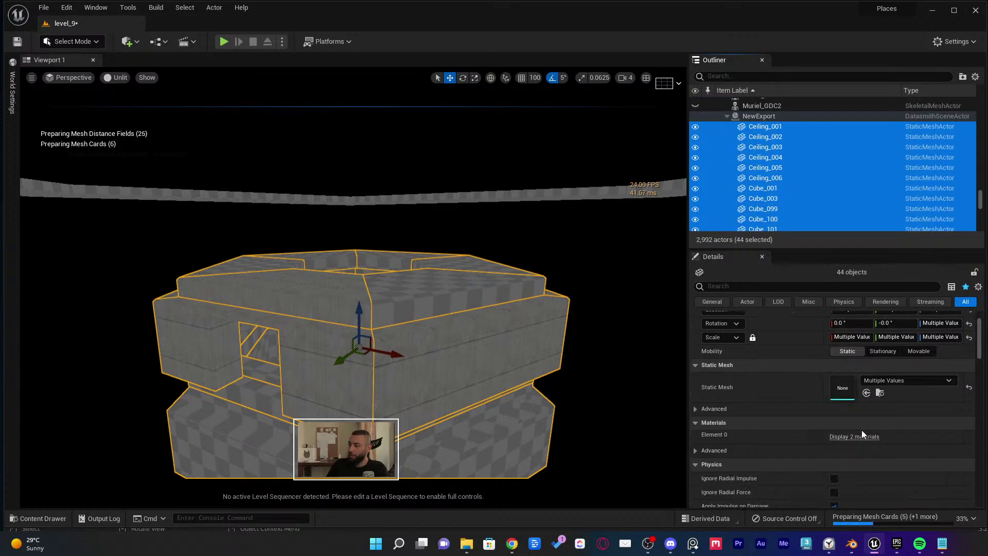
pyautogui.click(852, 438)
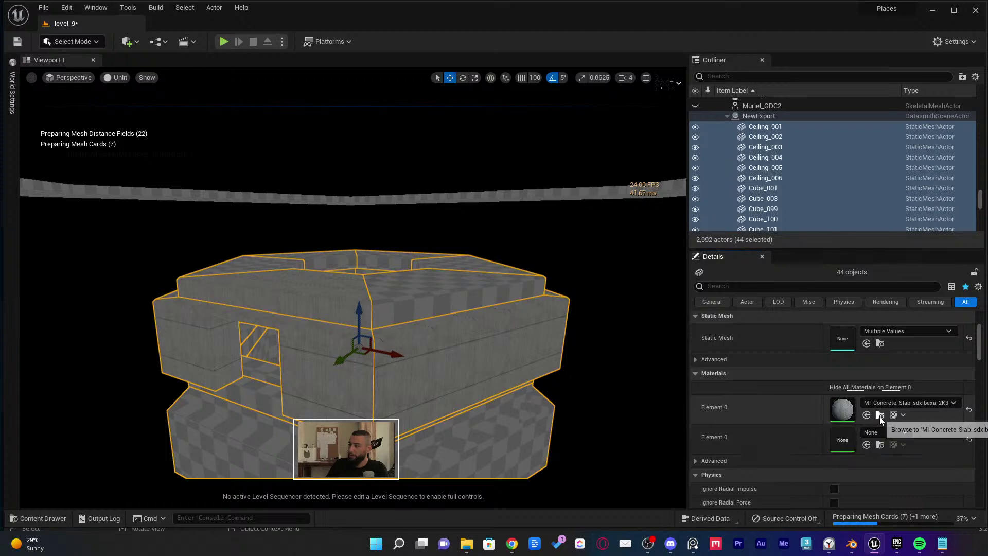
pyautogui.click(879, 415)
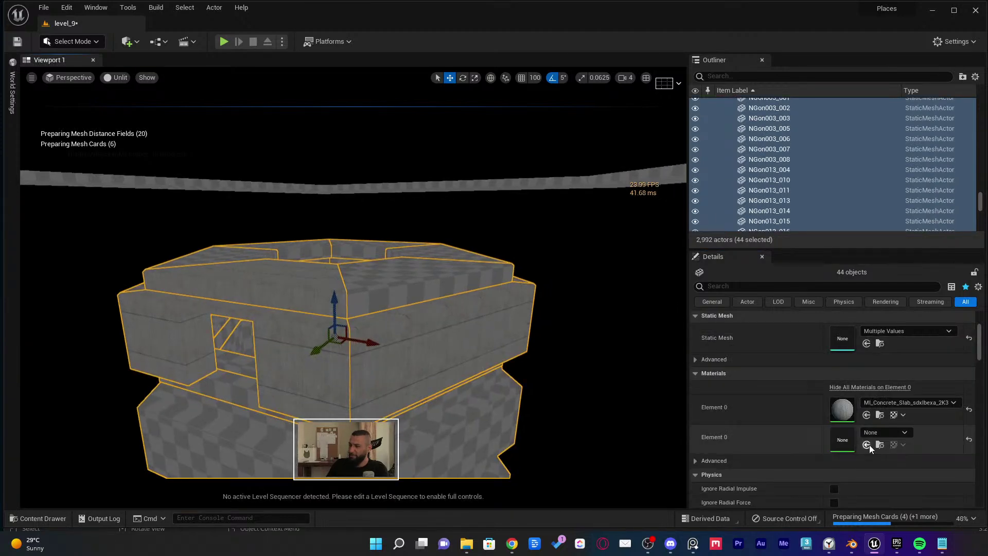
pyautogui.click(868, 444)
# Select and inspect the NGon015 floor-edge pieces, then clear the selection
pyautogui.moveTo(353, 288); pyautogui.dragTo(410, 267, button='right')
pyautogui.click(385, 229)
pyautogui.keyDown('ctrl'); pyautogui.click(489, 226); pyautogui.keyUp('ctrl')
pyautogui.moveTo(489, 227); pyautogui.dragTo(498, 221, button='right')
pyautogui.keyDown('ctrl'); pyautogui.click(498, 220); pyautogui.keyUp('ctrl')
pyautogui.keyDown('ctrl'); pyautogui.click(606, 189); pyautogui.keyUp('ctrl')
pyautogui.moveTo(606, 189); pyautogui.dragTo(548, 226, button='right')
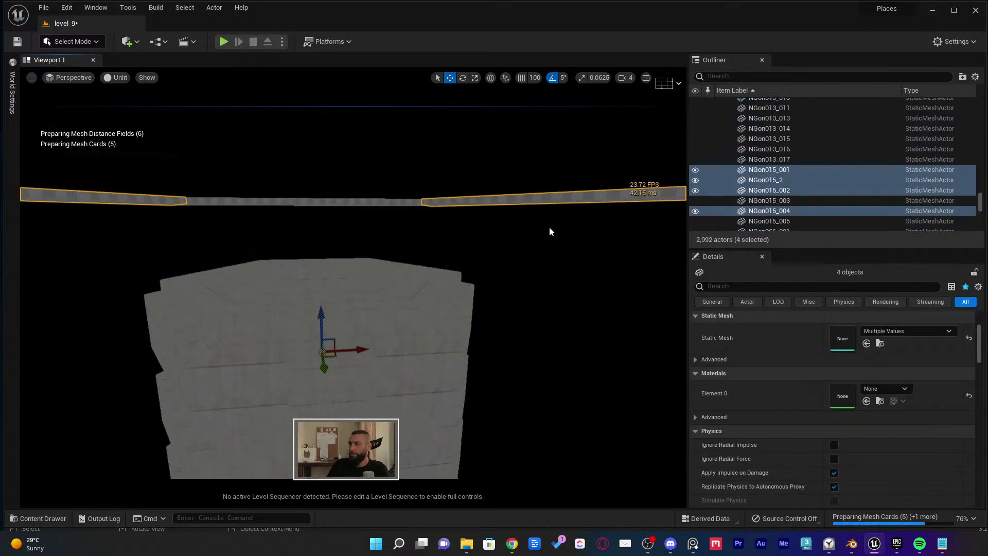
pyautogui.keyDown('ctrl'); pyautogui.click(369, 210); pyautogui.keyUp('ctrl')
pyautogui.moveTo(369, 210); pyautogui.dragTo(463, 221, button='right')
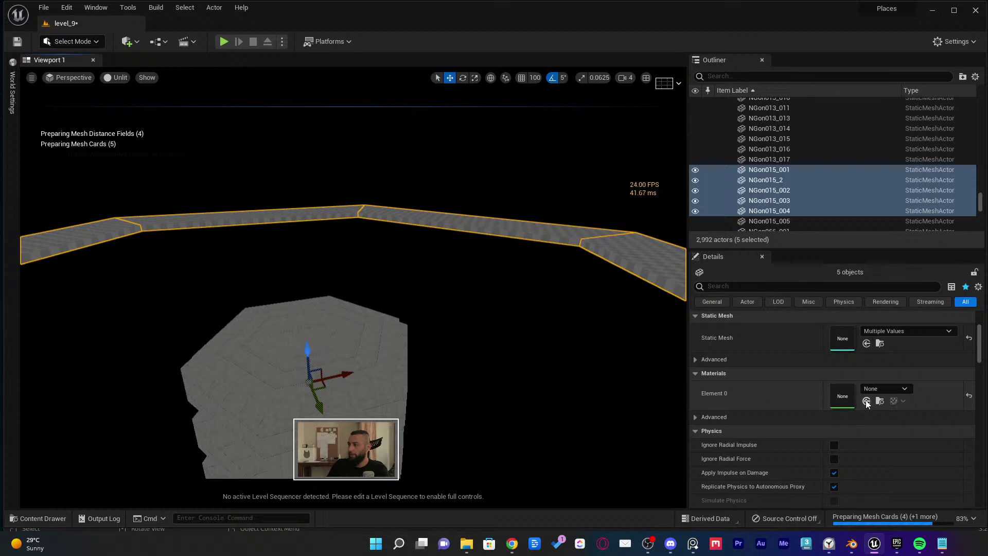
pyautogui.moveTo(669, 356); pyautogui.dragTo(658, 378, button='right')
pyautogui.moveTo(452, 203); pyautogui.dragTo(461, 194, button='right')
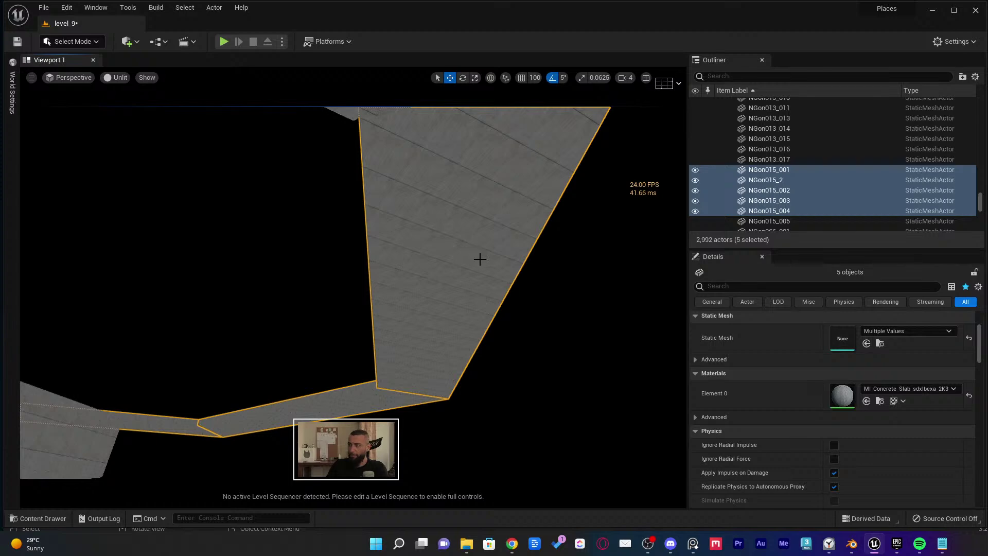
pyautogui.moveTo(479, 259); pyautogui.dragTo(360, 278, button='right')
pyautogui.press('Escape')
# Delete the Boolean floor mesh and the Boolean3 floor piece near the planter
pyautogui.click(353, 280)
pyautogui.click(877, 444)
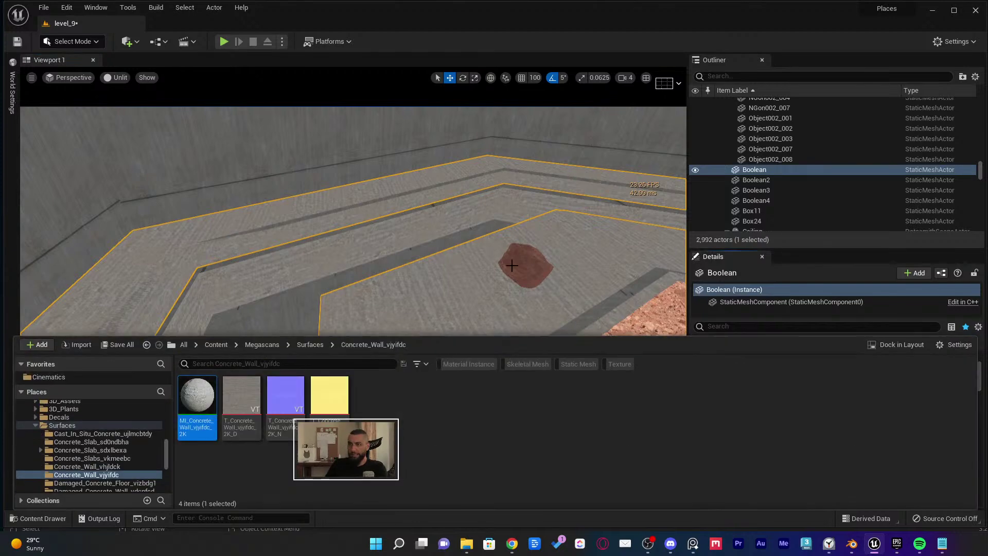
pyautogui.moveTo(511, 265); pyautogui.dragTo(489, 258, button='right')
pyautogui.press('Delete')
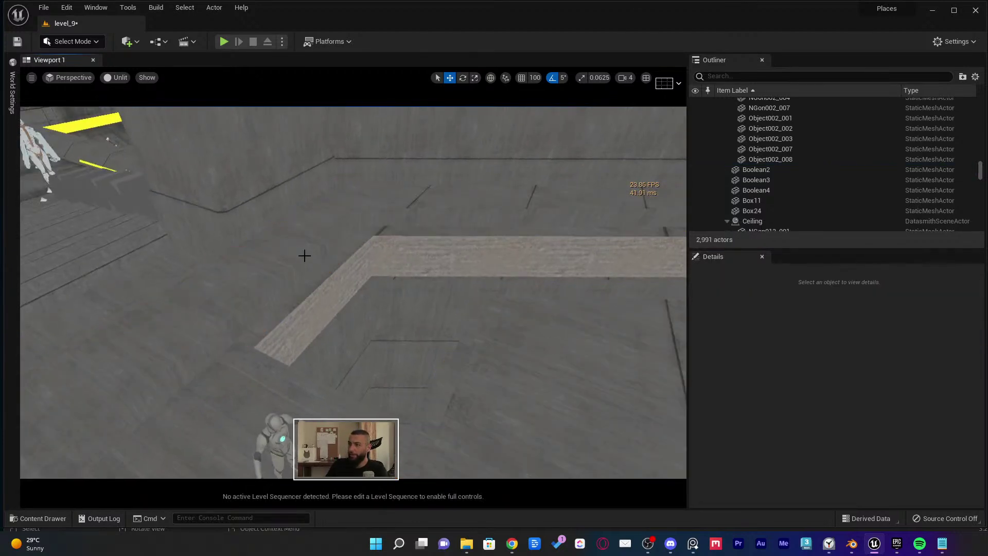
pyautogui.click(314, 259)
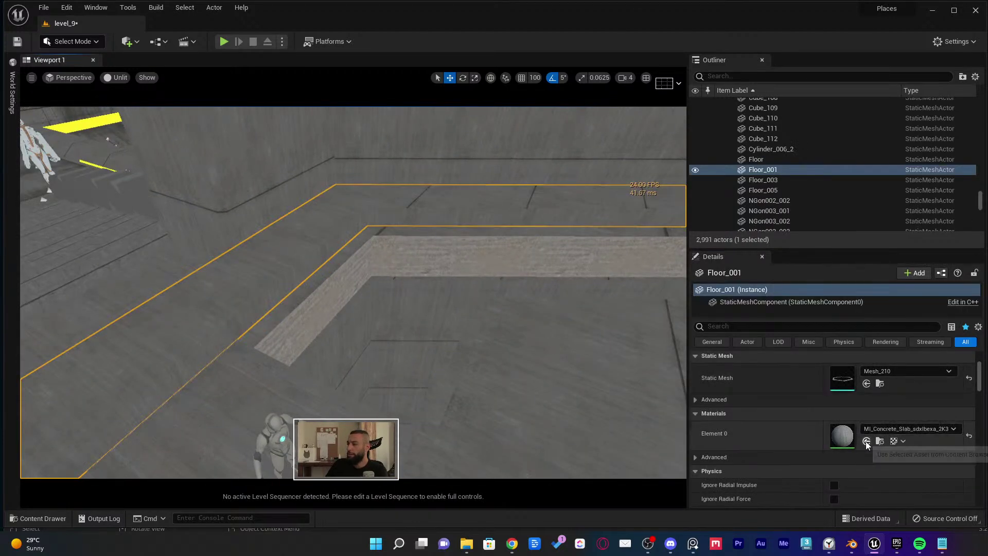
pyautogui.click(372, 258)
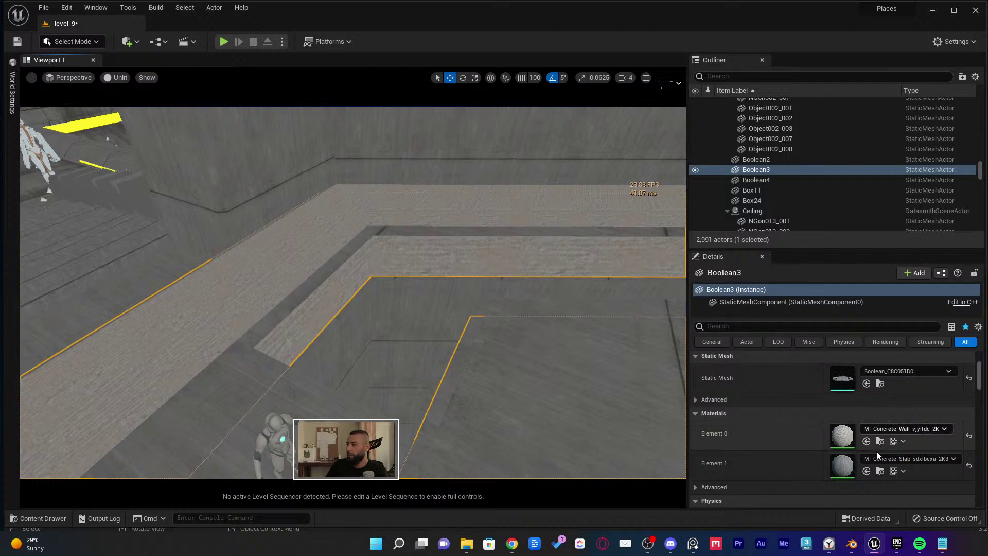
pyautogui.moveTo(552, 346); pyautogui.dragTo(449, 369, button='right')
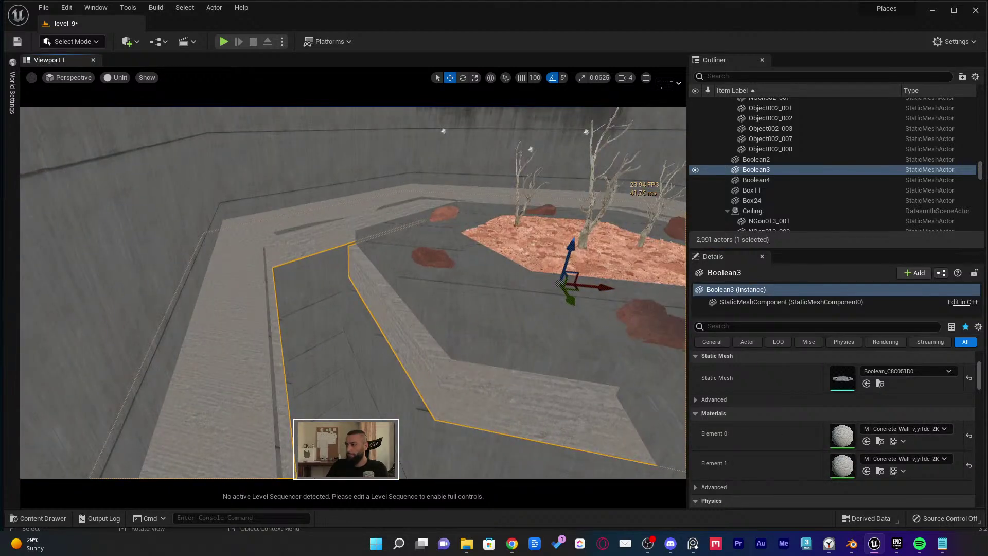
pyautogui.moveTo(534, 310)
pyautogui.mouseDown(button='right')
pyautogui.moveTo(520, 317)
pyautogui.moveTo(534, 310)
pyautogui.mouseUp(button='right')
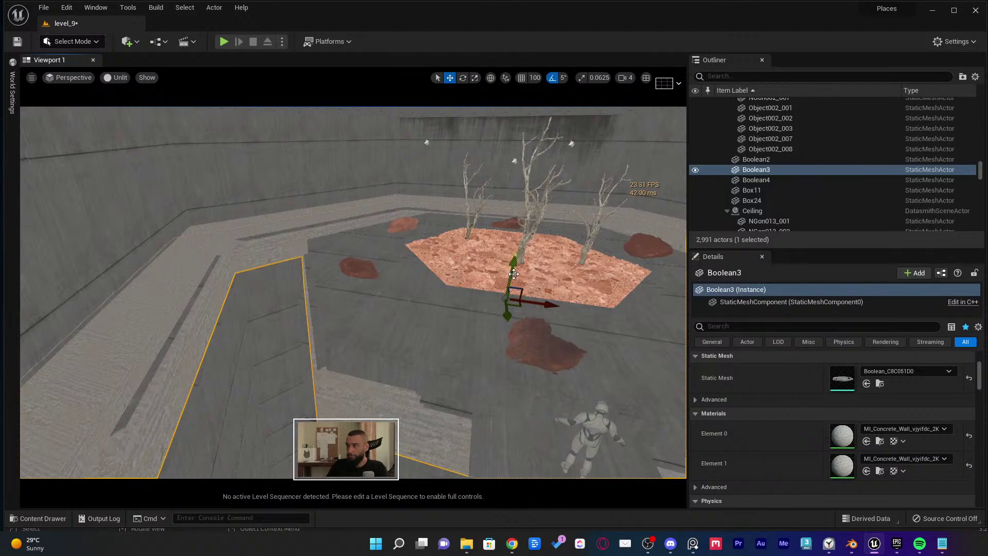
pyautogui.moveTo(513, 273); pyautogui.dragTo(510, 149)
pyautogui.press('Delete')
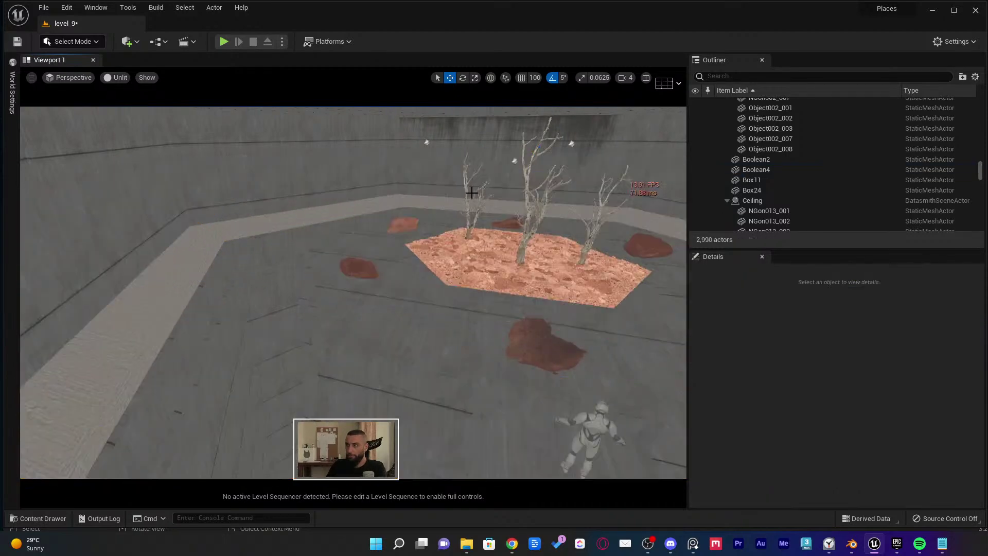
# Give Floor_003 the lighter concrete material and delete the leftover Floor slab
pyautogui.moveTo(308, 358); pyautogui.dragTo(342, 348, button='right')
pyautogui.click(388, 322)
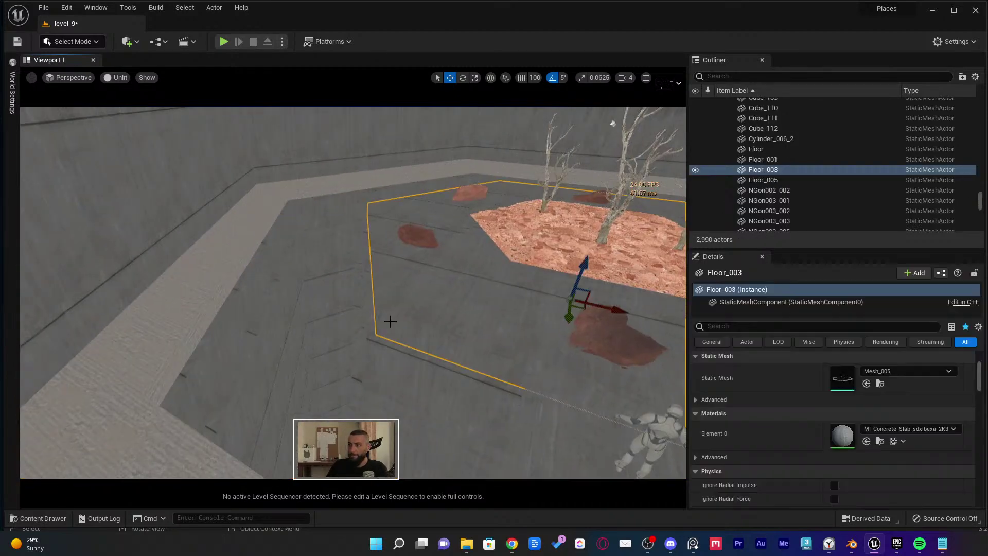
pyautogui.click(868, 442)
pyautogui.moveTo(465, 338); pyautogui.dragTo(514, 353, button='right')
pyautogui.click(293, 372)
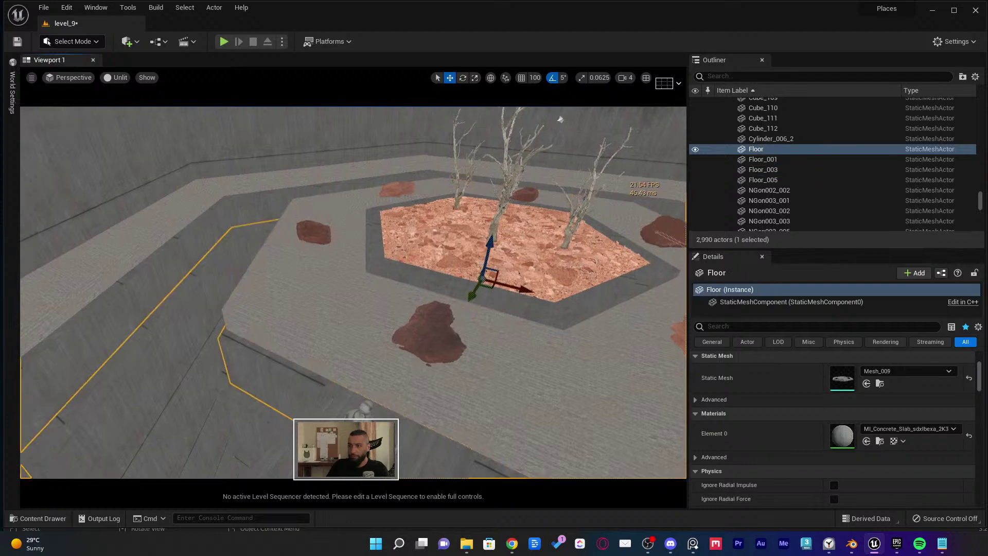
pyautogui.moveTo(294, 372); pyautogui.dragTo(242, 366, button='right')
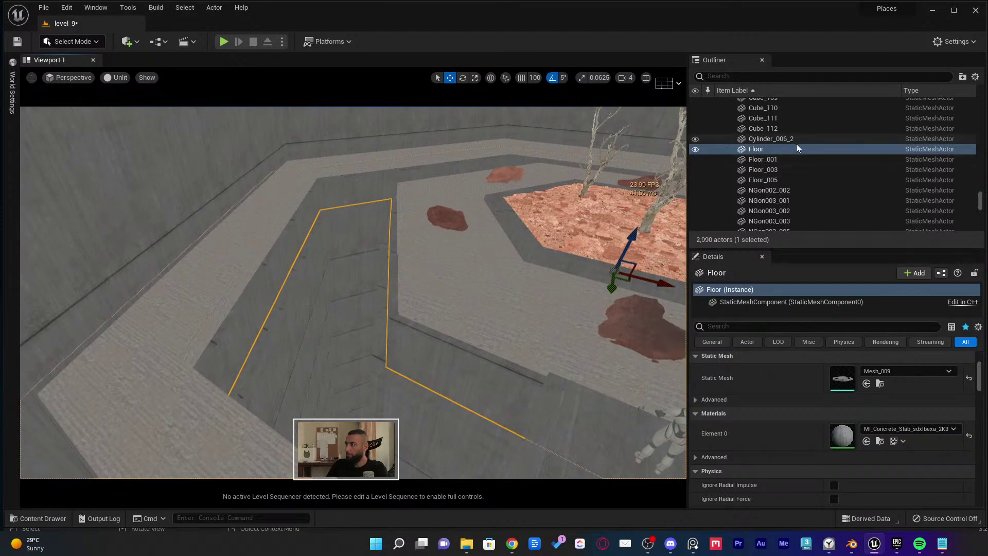
pyautogui.scroll(10, 786, 158)
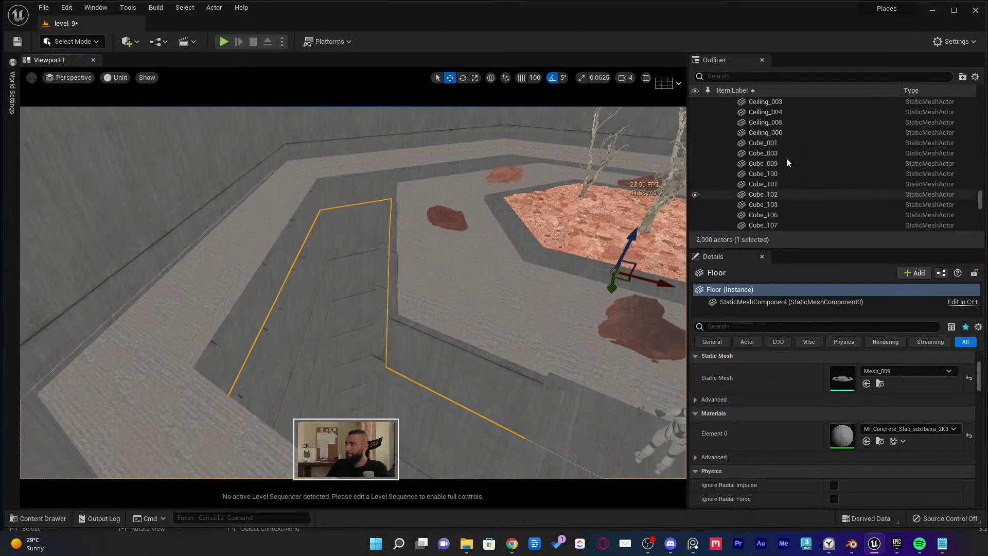
pyautogui.press('Delete')
# Delete the Boolean2 and Boolean4 slabs and switch the viewport back to Lit
pyautogui.click(351, 274)
pyautogui.moveTo(351, 275); pyautogui.dragTo(340, 324, button='right')
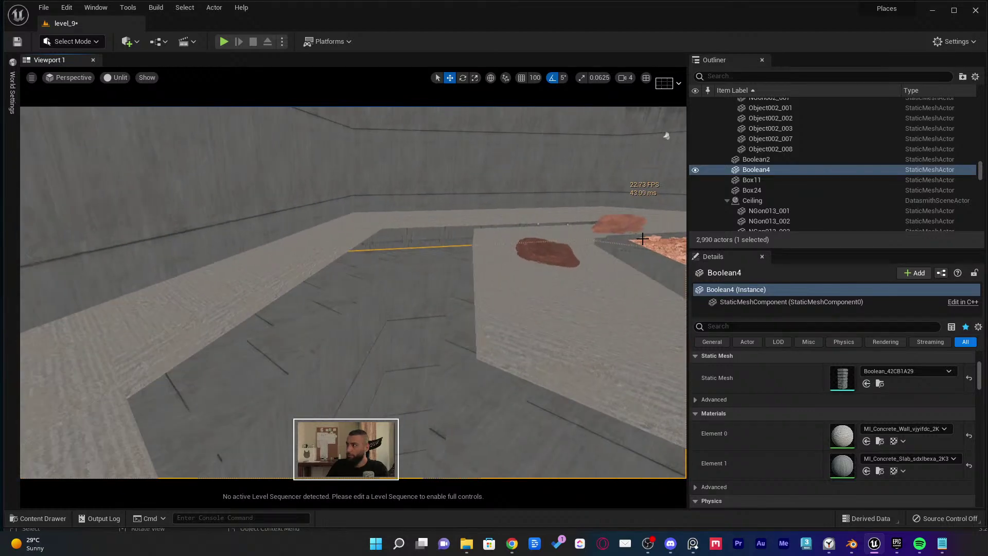
pyautogui.keyDown('ctrl'); pyautogui.click(741, 159); pyautogui.keyUp('ctrl')
pyautogui.moveTo(385, 269); pyautogui.dragTo(435, 267, button='right')
pyautogui.hotkey('shift', 'h')
pyautogui.press('Delete')
pyautogui.hotkey('alt', '4')
pyautogui.hotkey('ctrl', 's')
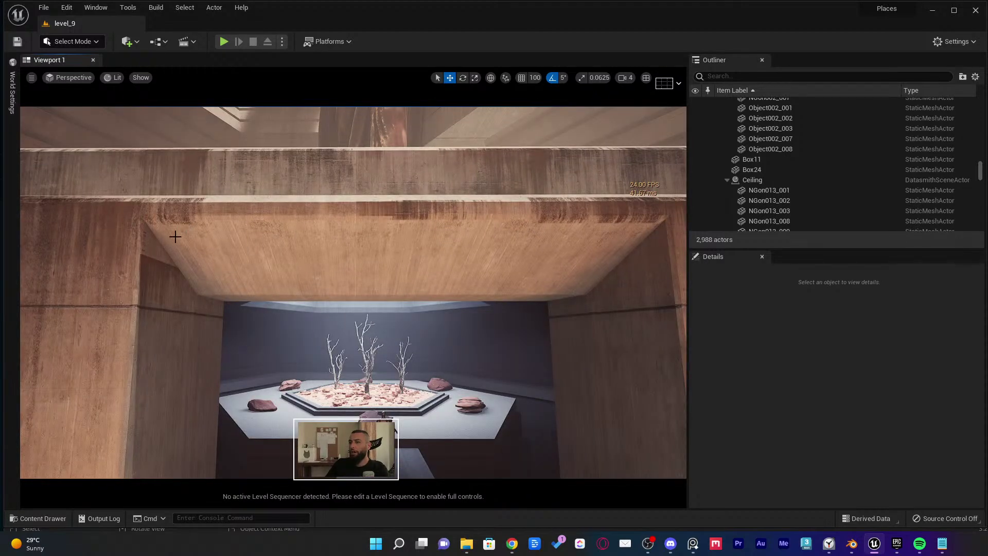
pyautogui.moveTo(354, 262); pyautogui.dragTo(379, 250, button='right')
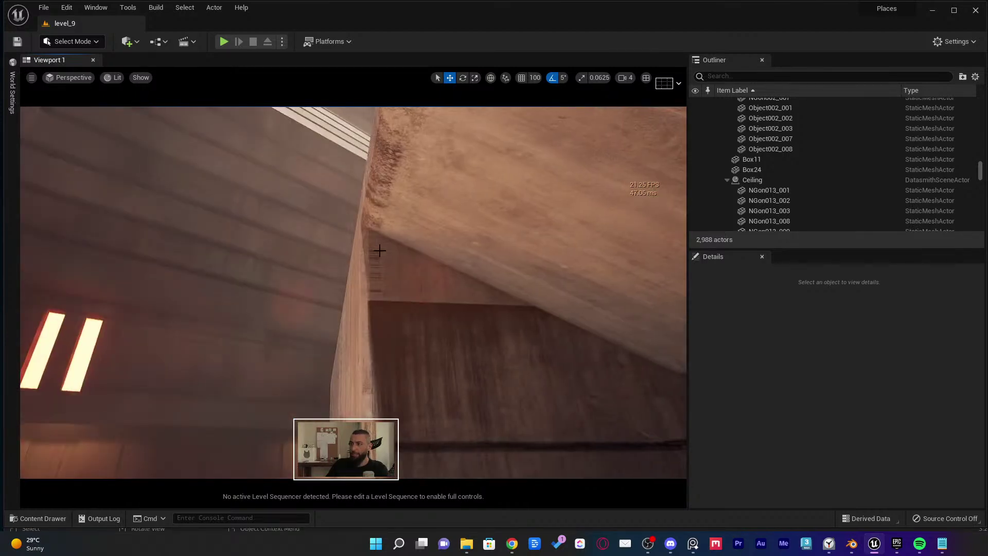
pyautogui.moveTo(569, 376); pyautogui.dragTo(570, 376, button='right')
pyautogui.moveTo(361, 309); pyautogui.dragTo(323, 303, button='right')
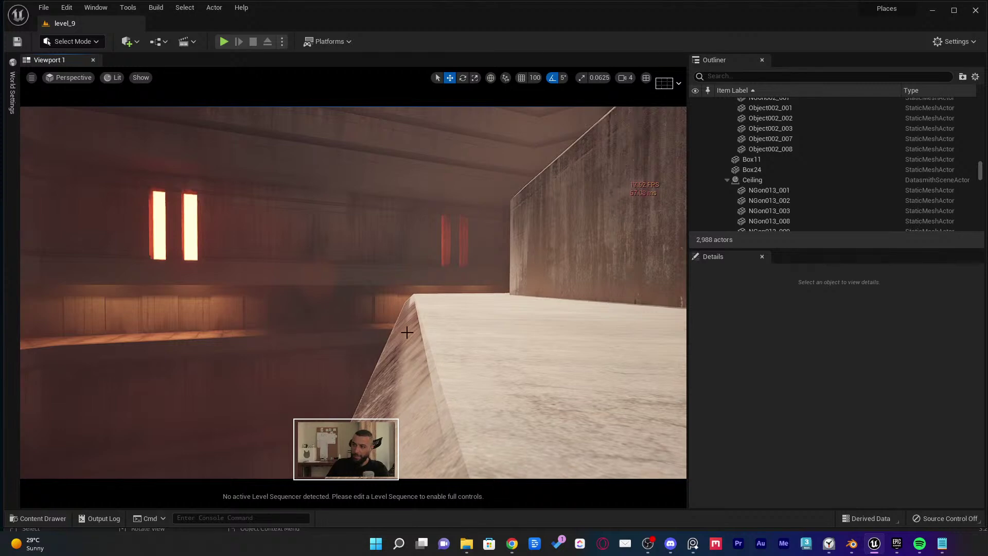
pyautogui.moveTo(417, 320); pyautogui.dragTo(457, 340, button='right')
# Select the leakage decals and lower MI_Leakage_tdfeddkc_2K9 slightly down the concrete pillar
pyautogui.click(455, 285)
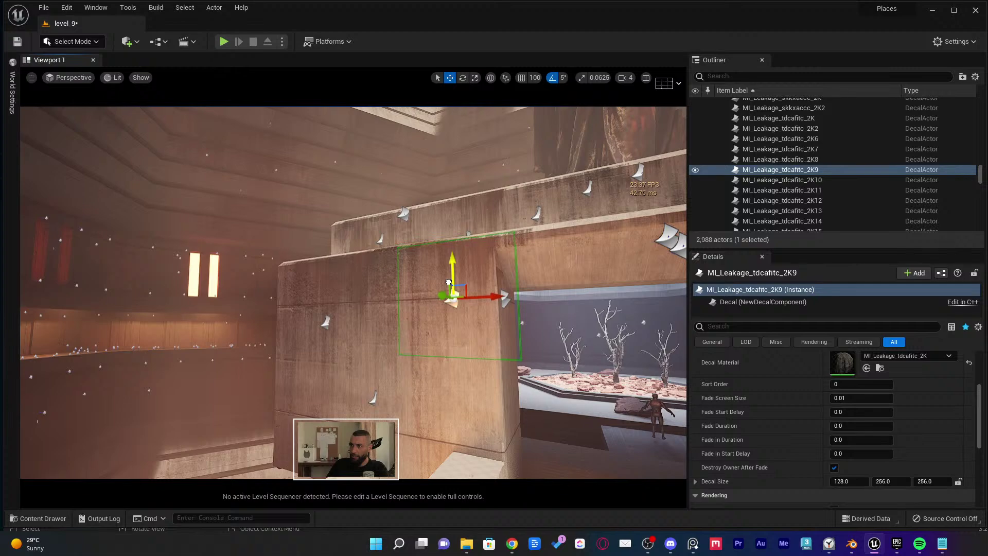
pyautogui.click(329, 294)
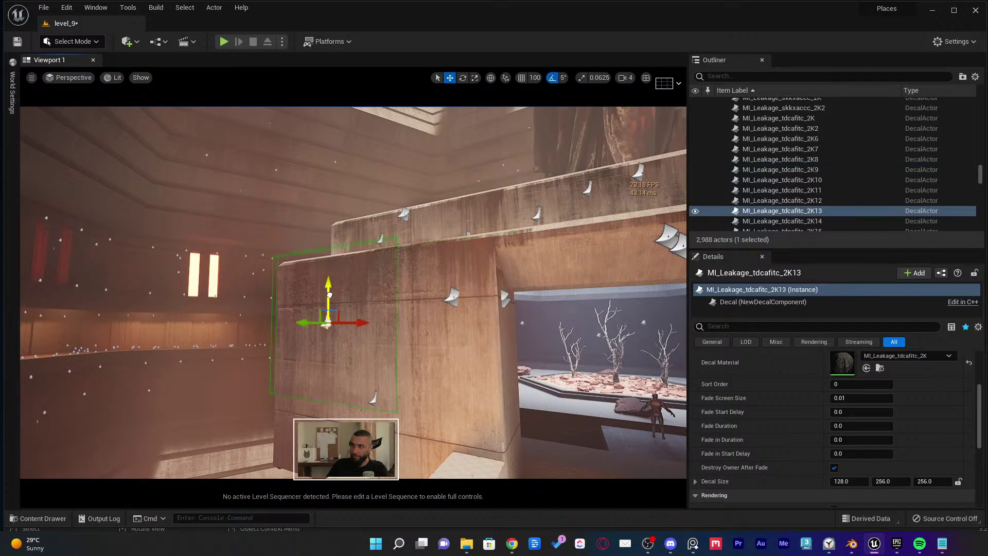
pyautogui.moveTo(330, 311); pyautogui.dragTo(439, 399, button='right')
pyautogui.press('Escape')
pyautogui.click(438, 395)
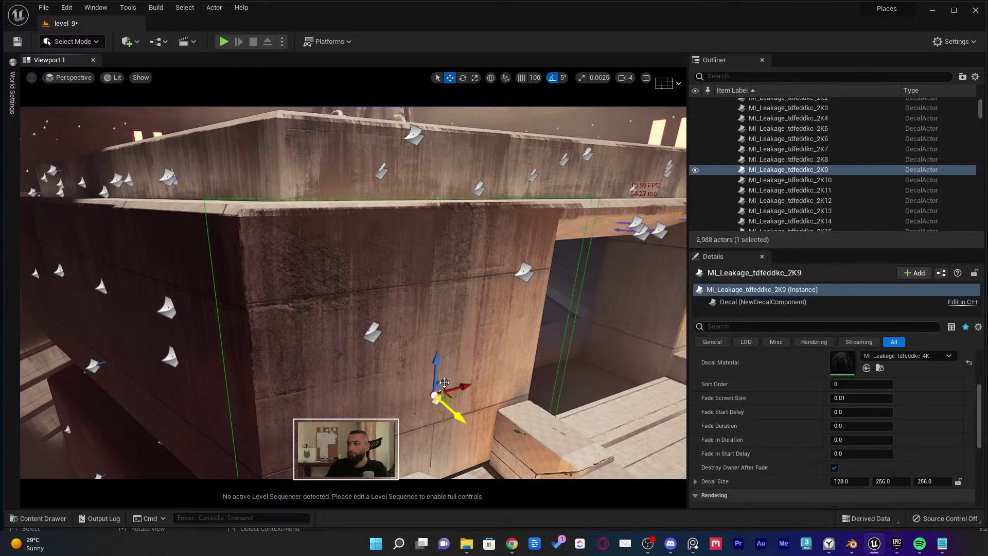
pyautogui.moveTo(436, 375); pyautogui.dragTo(440, 383)
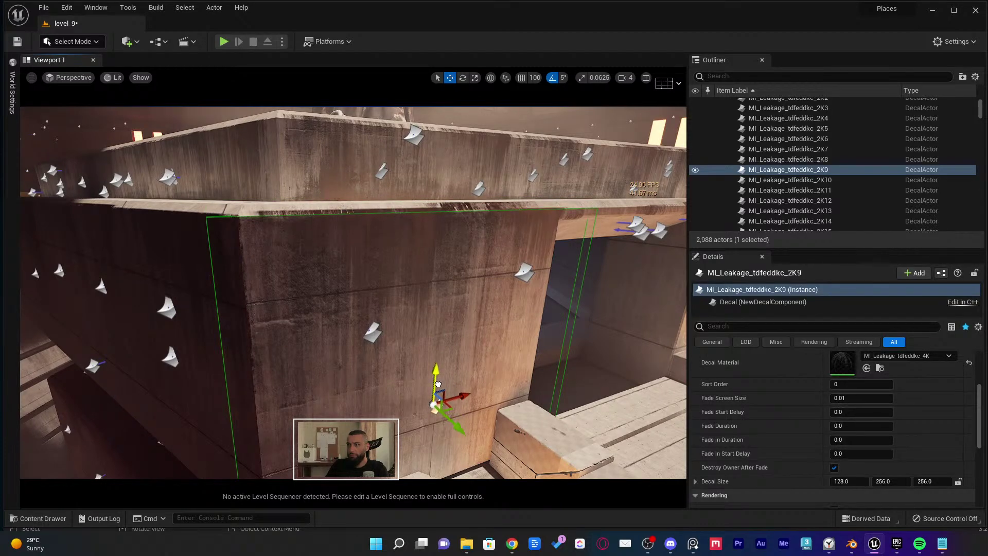
# Select the MI_Leakage_tdcafitc 2K8, 2K9, 2K10 and 2K13 decals around the ledge and corridor
pyautogui.click(524, 271)
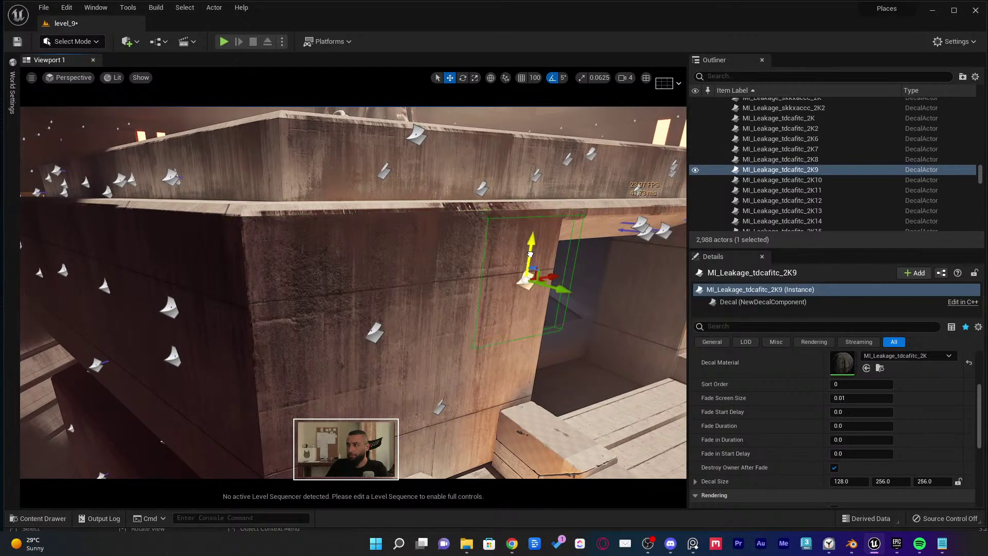
pyautogui.click(481, 192)
pyautogui.moveTo(481, 192); pyautogui.dragTo(487, 278, button='right')
pyautogui.click(575, 271)
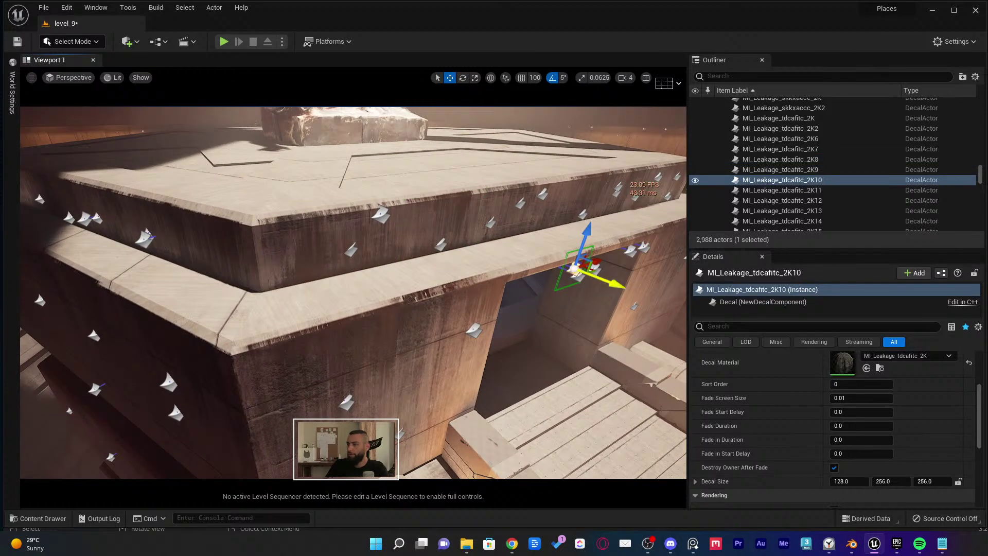
pyautogui.click(348, 405)
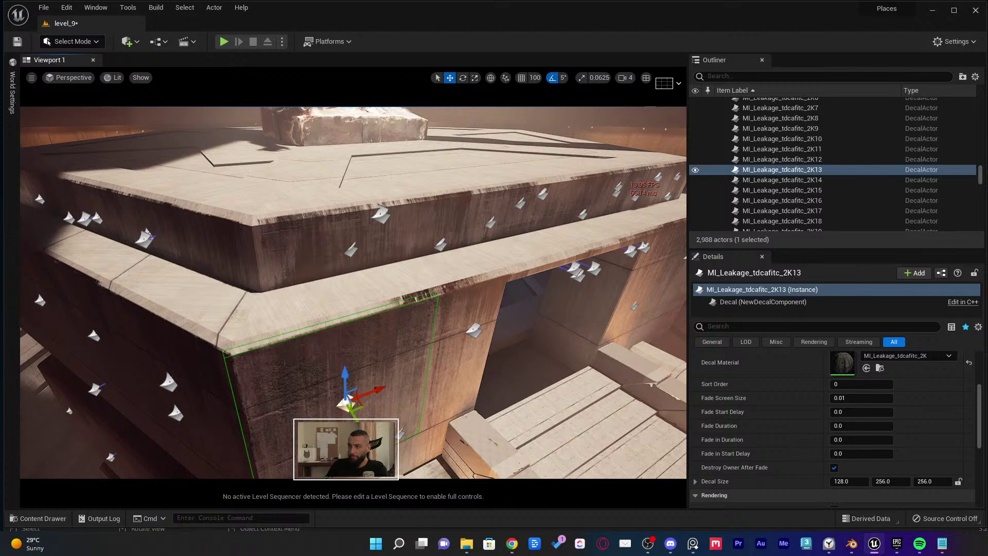
pyautogui.moveTo(342, 404); pyautogui.dragTo(498, 355, button='right')
pyautogui.moveTo(363, 357); pyautogui.dragTo(362, 356, button='right')
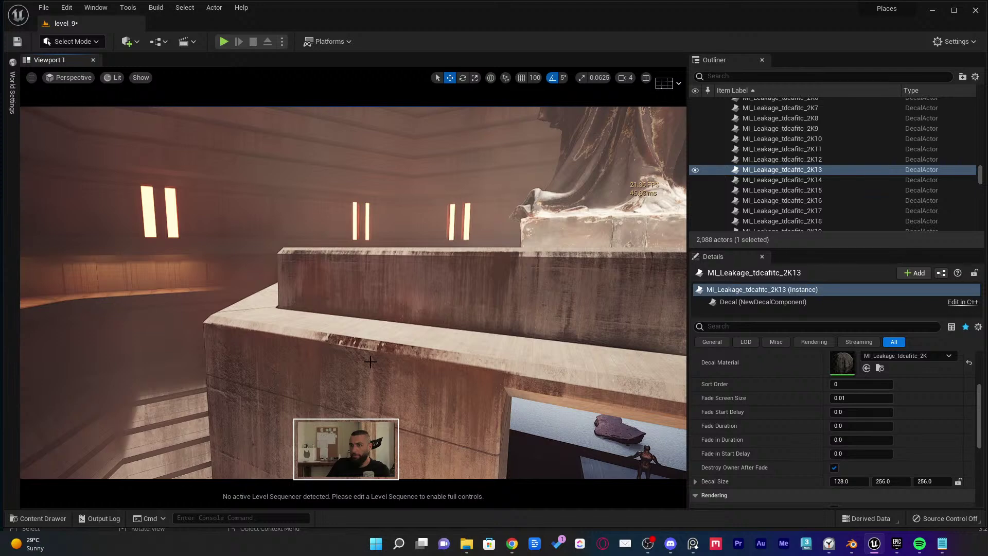
# In Blender, select the NGon003.002 piece on the hexagon and orbit around its edge
pyautogui.hotkey('alt', 'Tab')
pyautogui.click(296, 294)
pyautogui.moveTo(296, 295); pyautogui.dragTo(362, 296, button='middle')
pyautogui.scroll(6, 363, 296)
pyautogui.moveTo(230, 266); pyautogui.dragTo(422, 278, button='middle')
pyautogui.hotkey('alt', 'Tab')
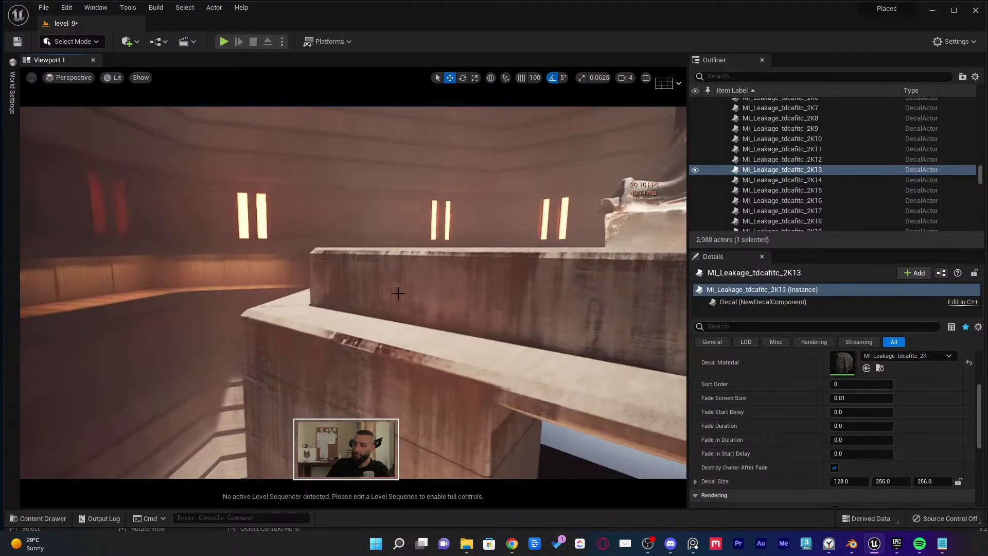
# Frame and nudge the MI_Leakage_skitfhqc_2K7 decal along the wall, go immersive with F11, and save level_9
pyautogui.click(417, 449)
pyautogui.press('f')
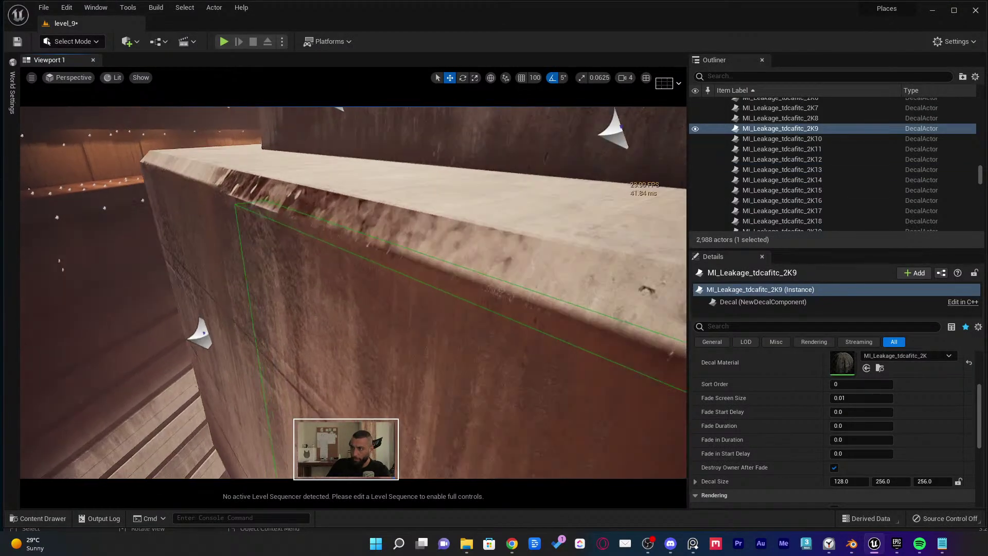
pyautogui.click(354, 403)
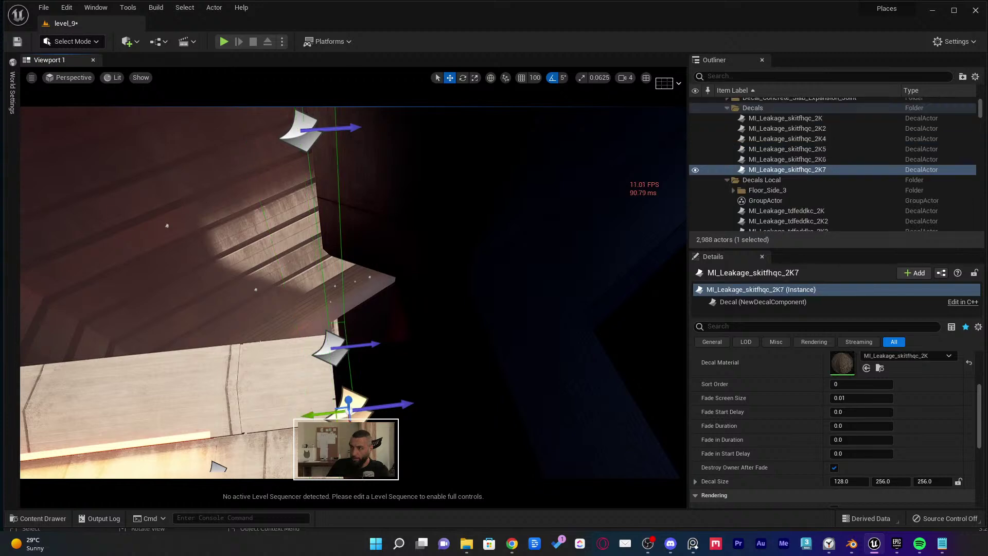
pyautogui.press('f')
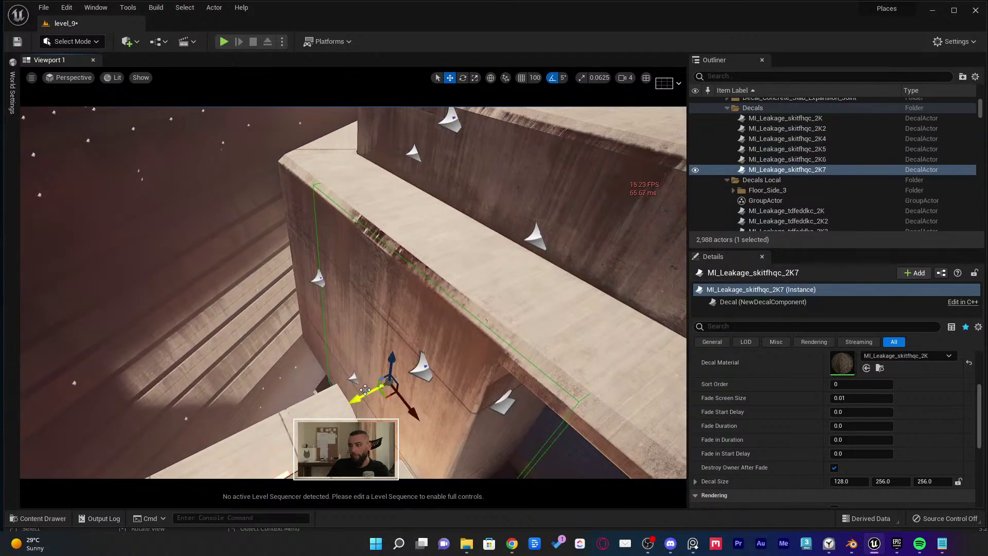
pyautogui.moveTo(365, 390); pyautogui.dragTo(353, 408)
pyautogui.moveTo(353, 409); pyautogui.dragTo(353, 408, button='right')
pyautogui.moveTo(312, 221); pyautogui.dragTo(450, 220, button='right')
pyautogui.press('F11')
pyautogui.hotkey('ctrl', 's')
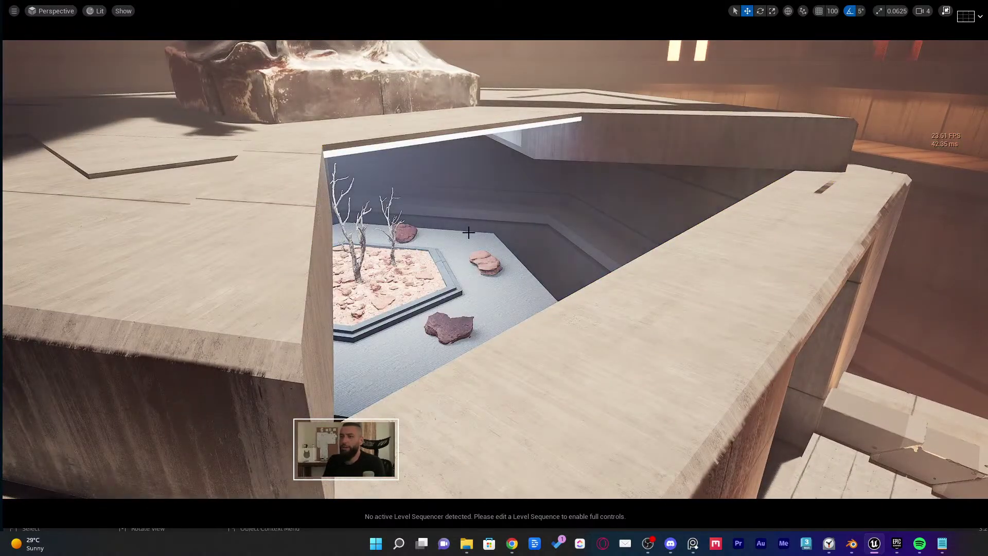
pyautogui.hotkey('ctrl', 'z')
pyautogui.hotkey('ctrl', 'space')
pyautogui.click(100, 425)
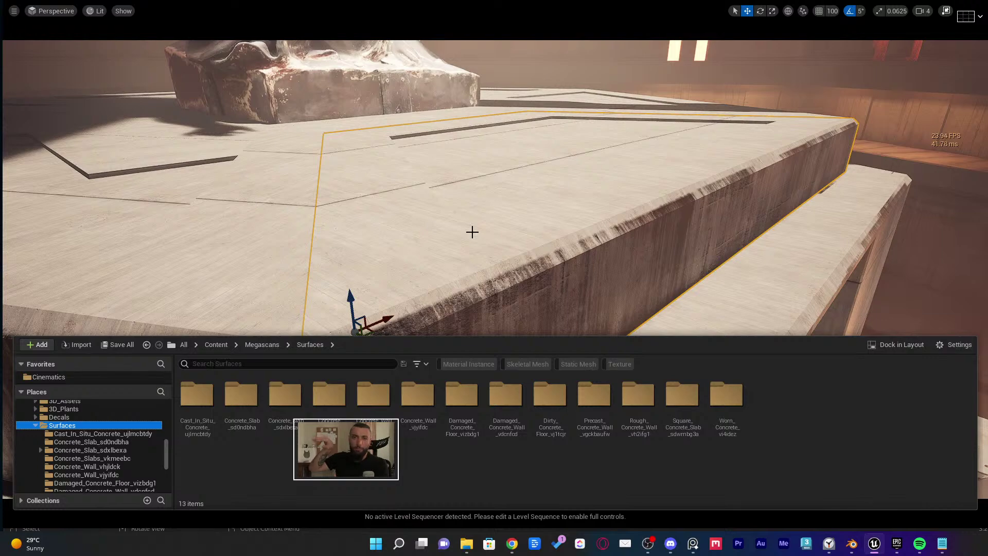
pyautogui.moveTo(493, 186); pyautogui.dragTo(490, 146, button='right')
pyautogui.hotkey('ctrl', 's')
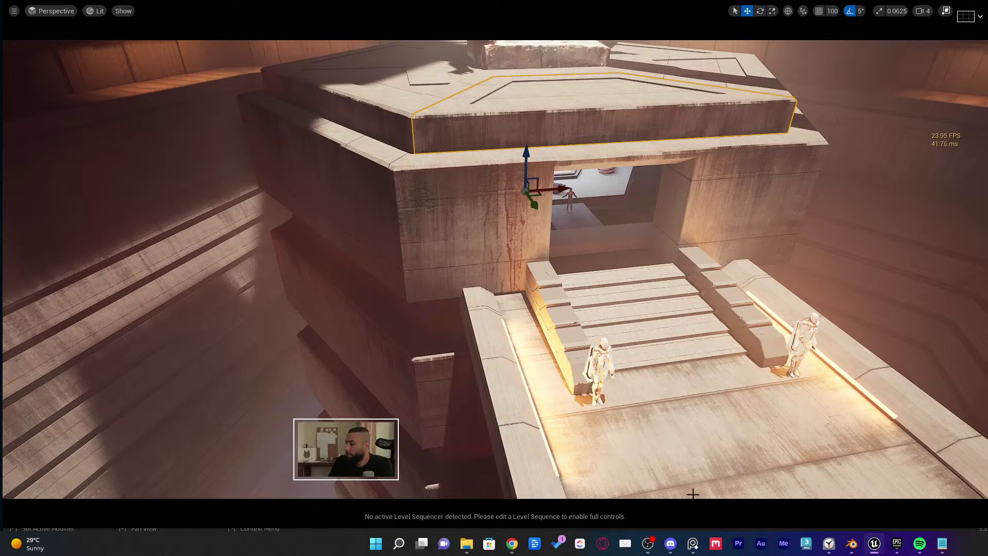
pyautogui.moveTo(649, 543)
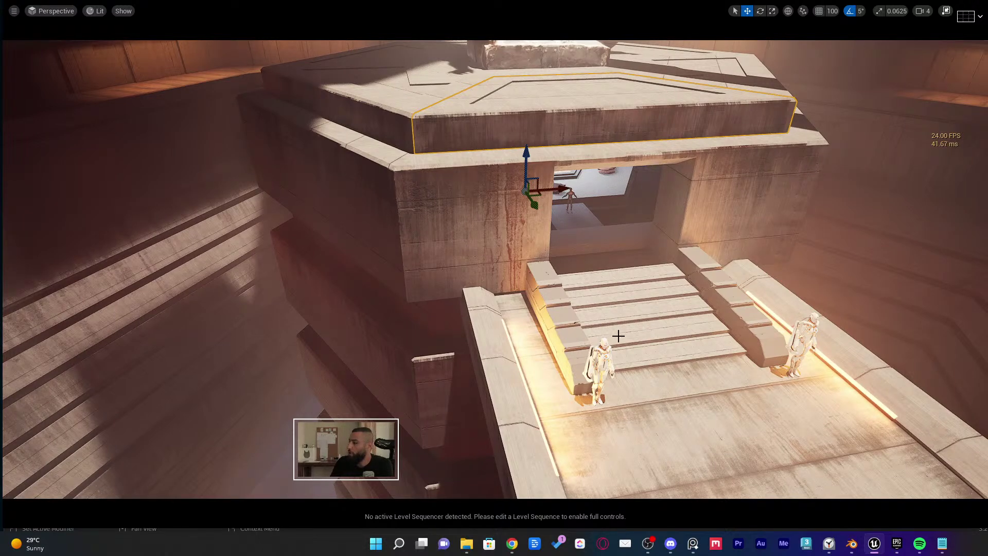
# Check OBS's stream status bar, minimise OBS, and fly the level camera to a lower atrium view
pyautogui.click(647, 544)
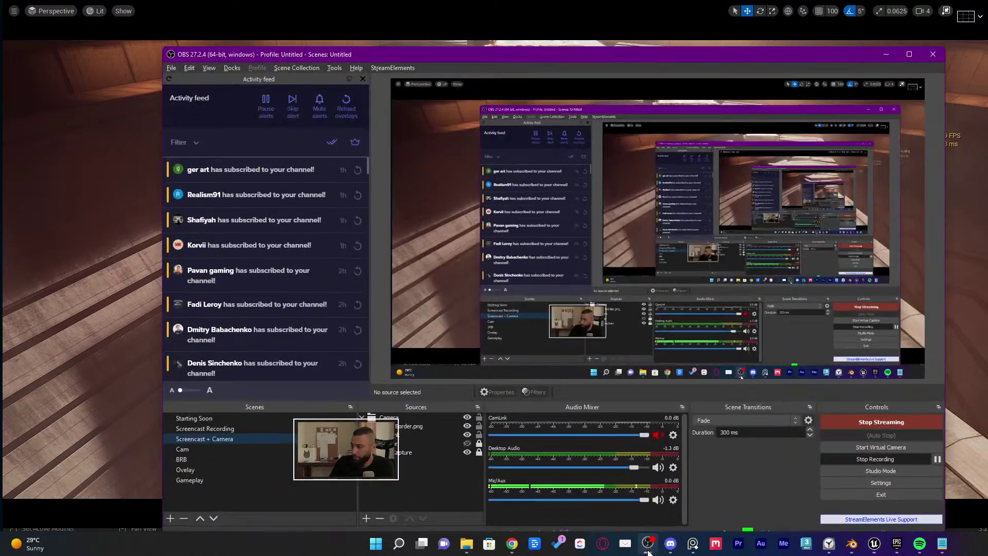
pyautogui.moveTo(792, 53); pyautogui.dragTo(793, 22)
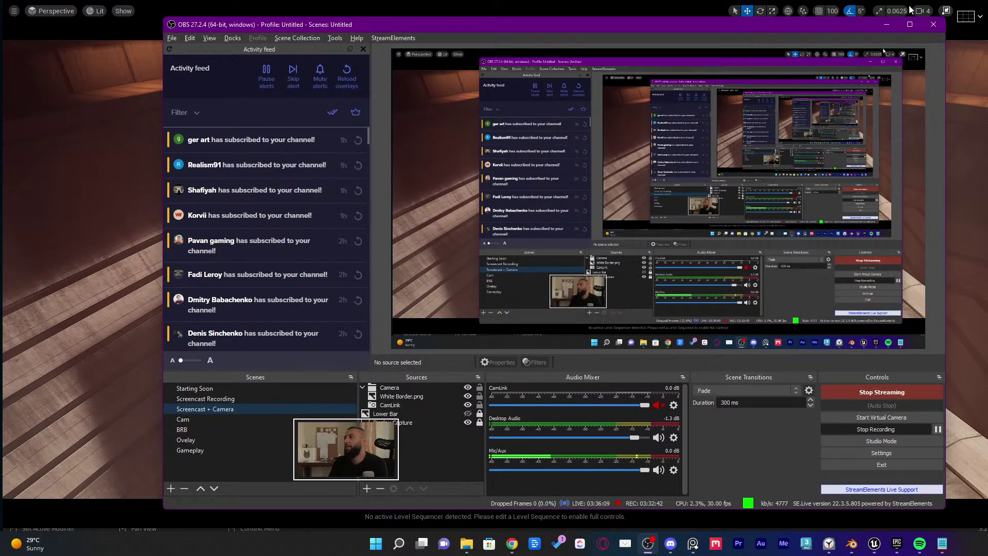
pyautogui.click(884, 24)
pyautogui.moveTo(684, 197); pyautogui.dragTo(643, 192, button='right')
# Open the Content Drawer and collapse the Surfaces, DT and Places folders
pyautogui.hotkey('ctrl', 'space')
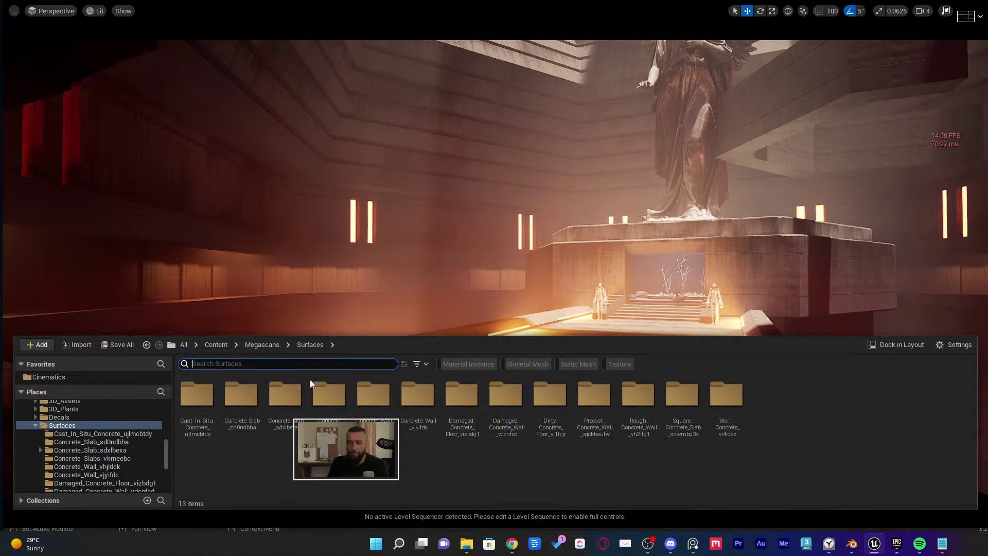
pyautogui.scroll(1, 77, 442)
pyautogui.click(36, 441)
pyautogui.scroll(10, 43, 447)
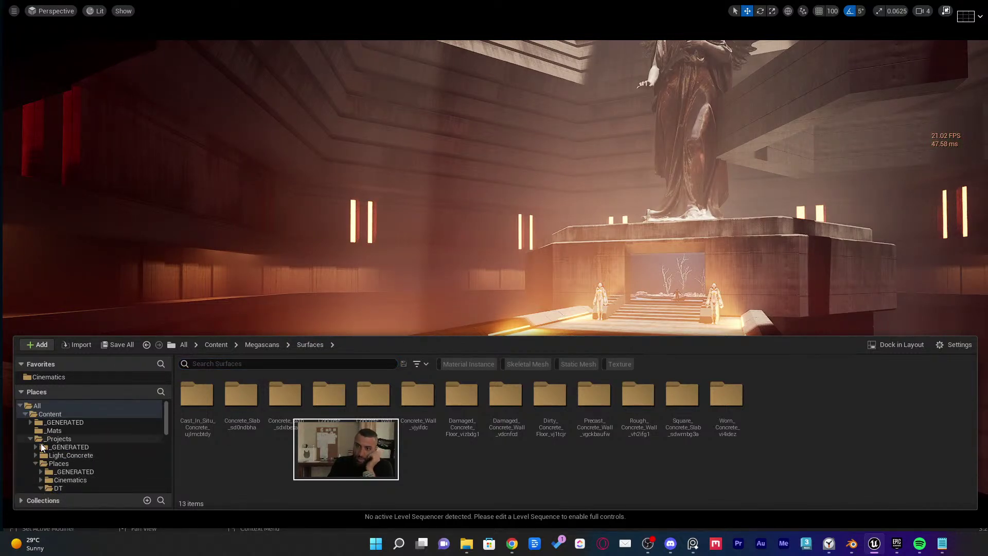
pyautogui.scroll(-2, 37, 466)
pyautogui.scroll(-1, 53, 472)
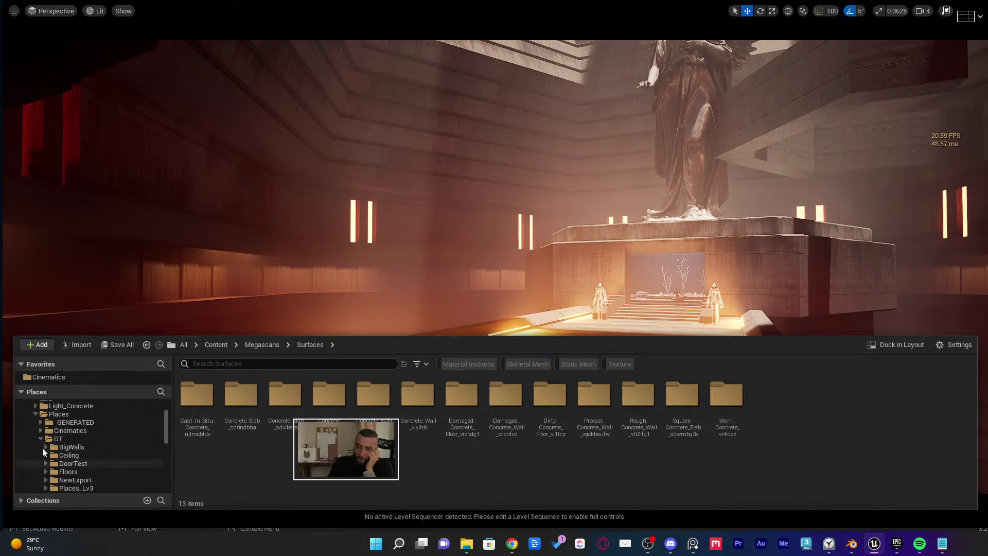
pyautogui.click(41, 440)
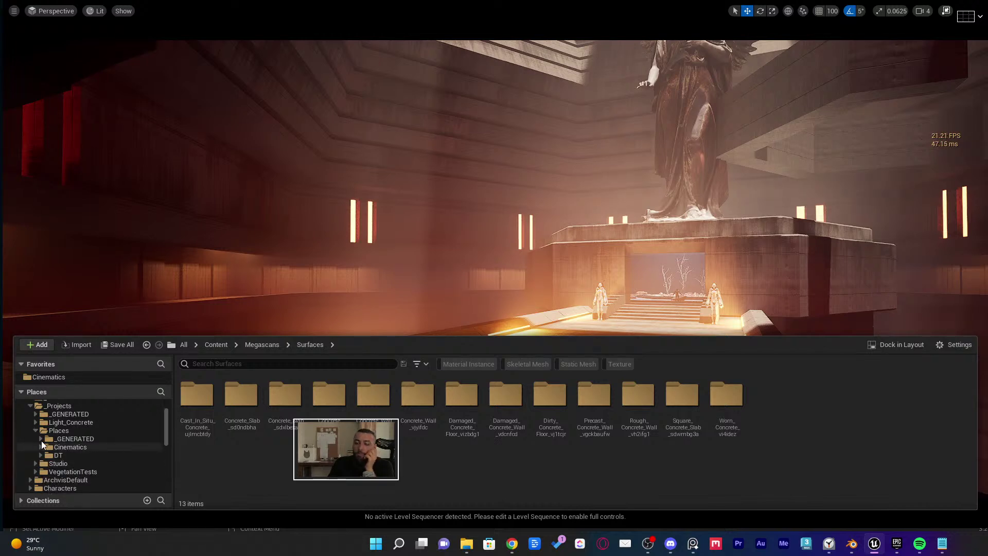
pyautogui.scroll(1, 41, 440)
pyautogui.click(36, 429)
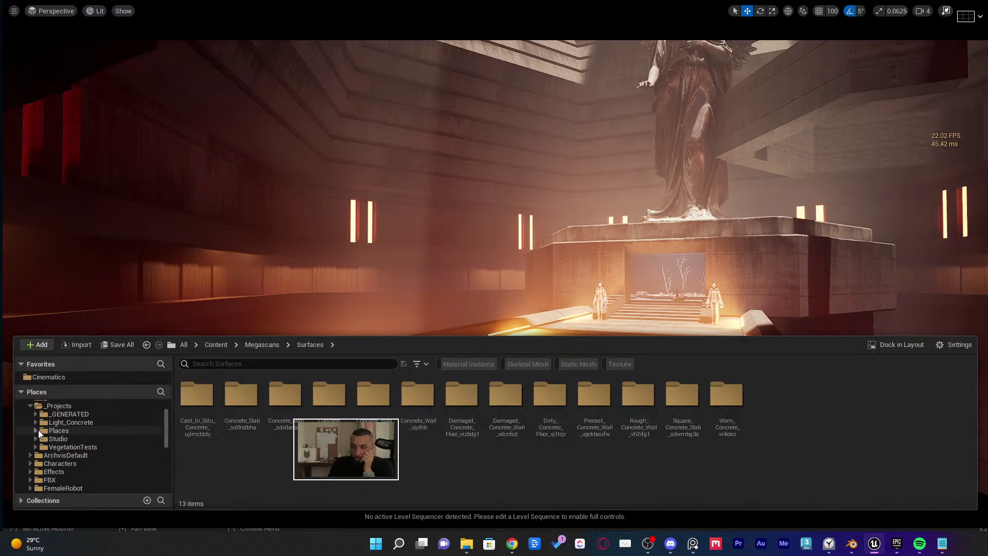
# Expand the Studio folder and pull the Chrome window into view
pyautogui.click(36, 439)
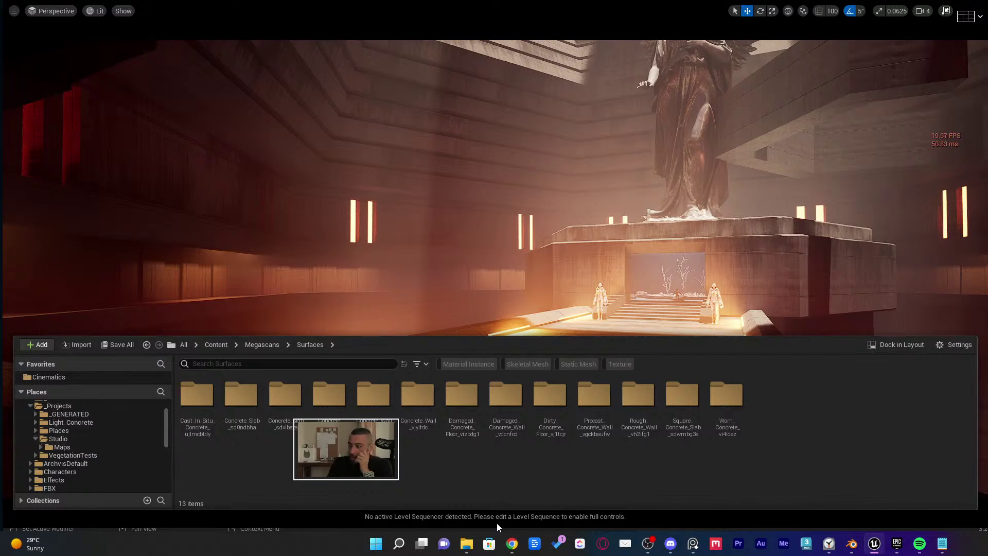
pyautogui.click(511, 544)
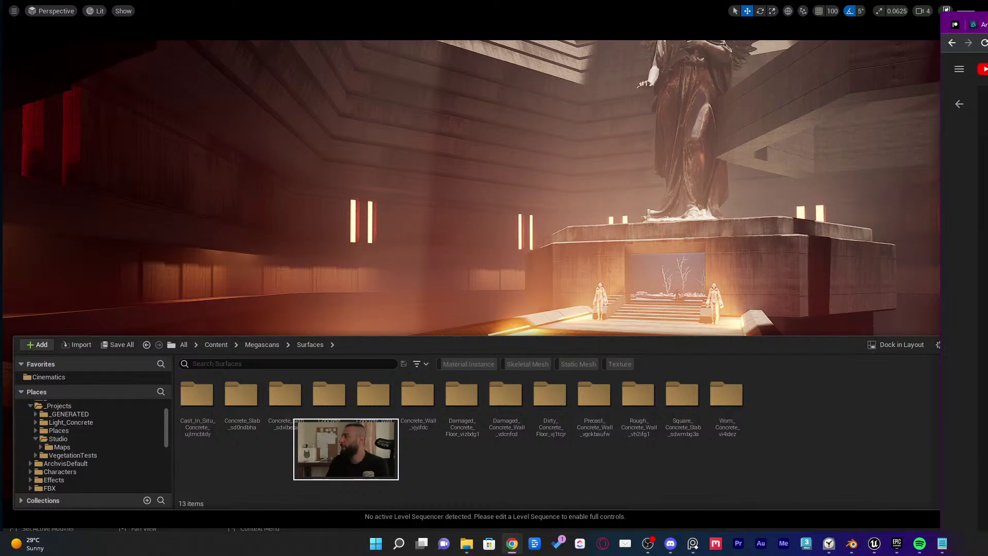
pyautogui.moveTo(987, 29); pyautogui.dragTo(462, 47)
# Widen Chrome, view the Epidemic Sound Featured Music page, then minimise the browser
pyautogui.moveTo(545, 106); pyautogui.dragTo(873, 106)
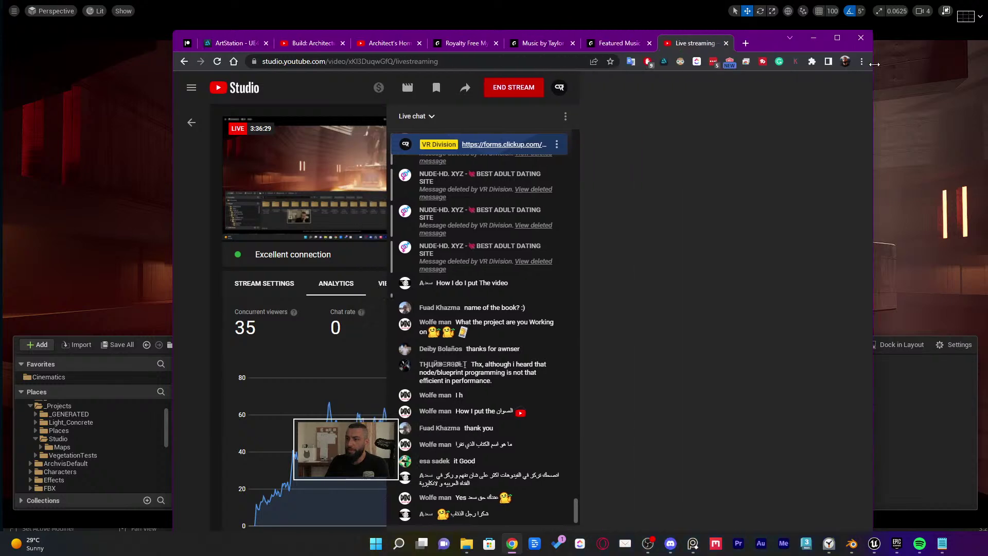
pyautogui.click(613, 51)
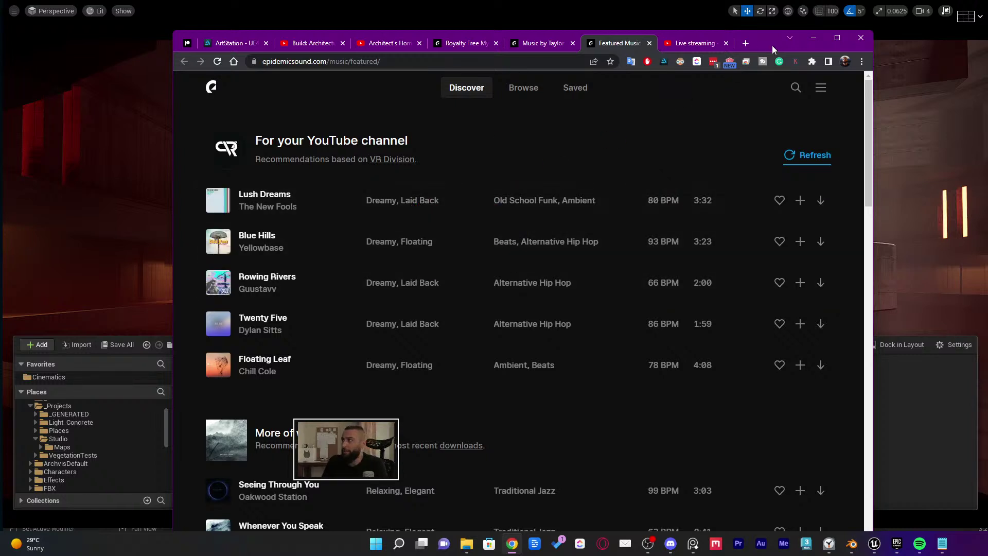
pyautogui.click(813, 39)
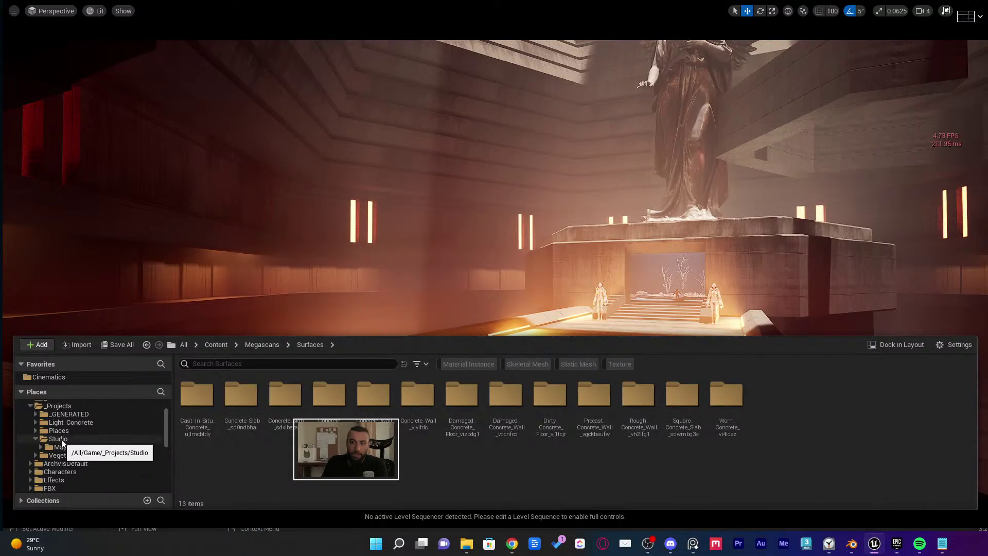
# Collapse Studio, browse Places > Cinematics > Sequence, and open the SequenceMaster level sequence
pyautogui.click(59, 439)
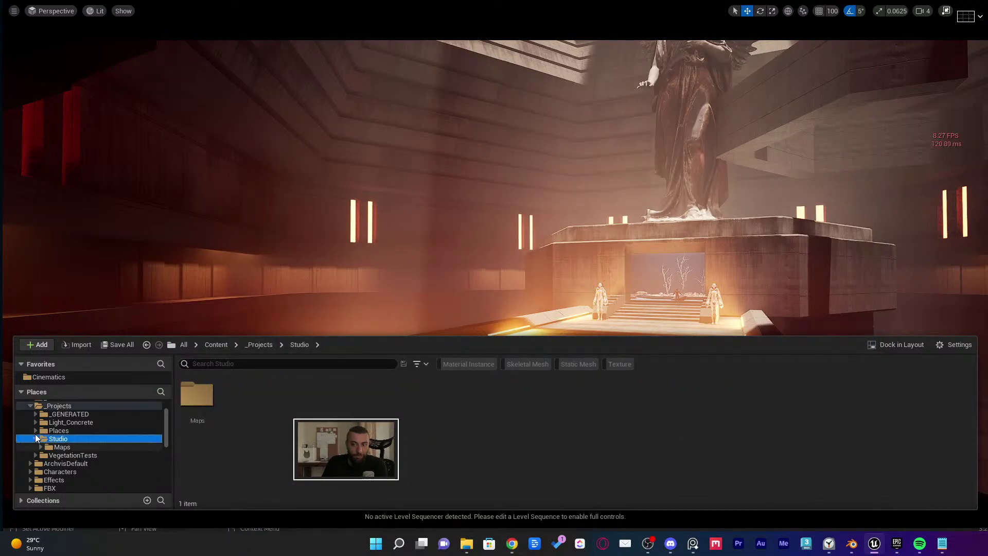
pyautogui.click(34, 437)
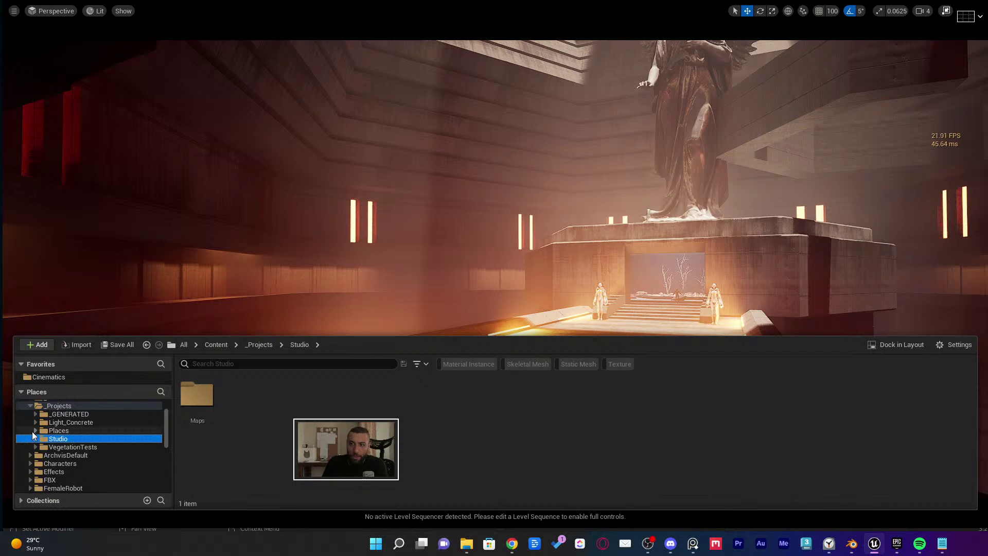
pyautogui.click(34, 430)
pyautogui.click(48, 448)
pyautogui.doubleClick(198, 431)
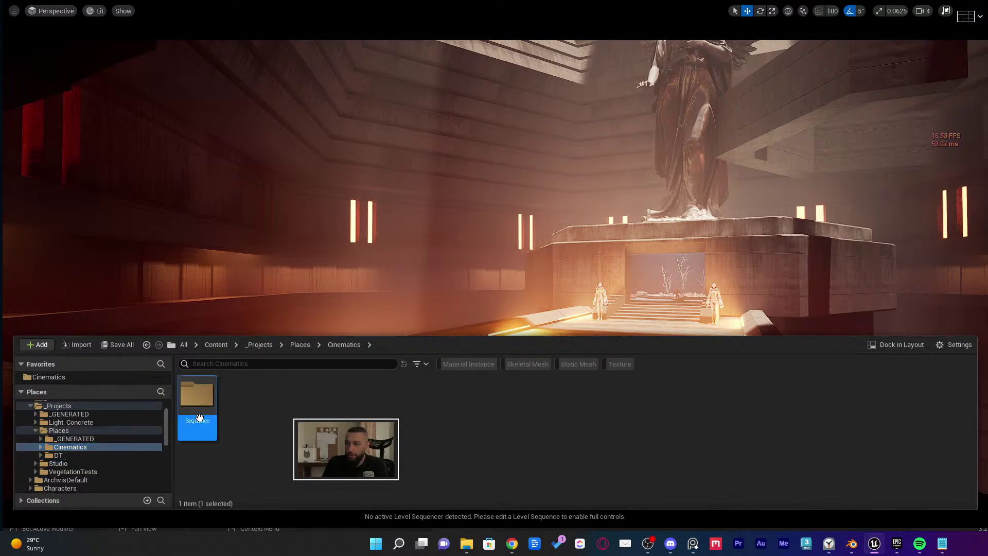
pyautogui.scroll(-5, 69, 442)
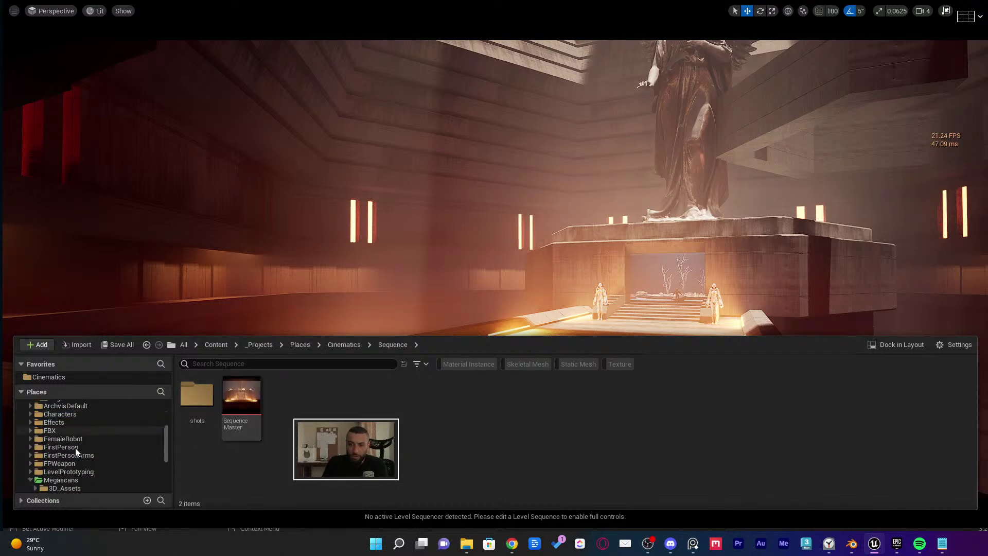
pyautogui.scroll(-4, 72, 473)
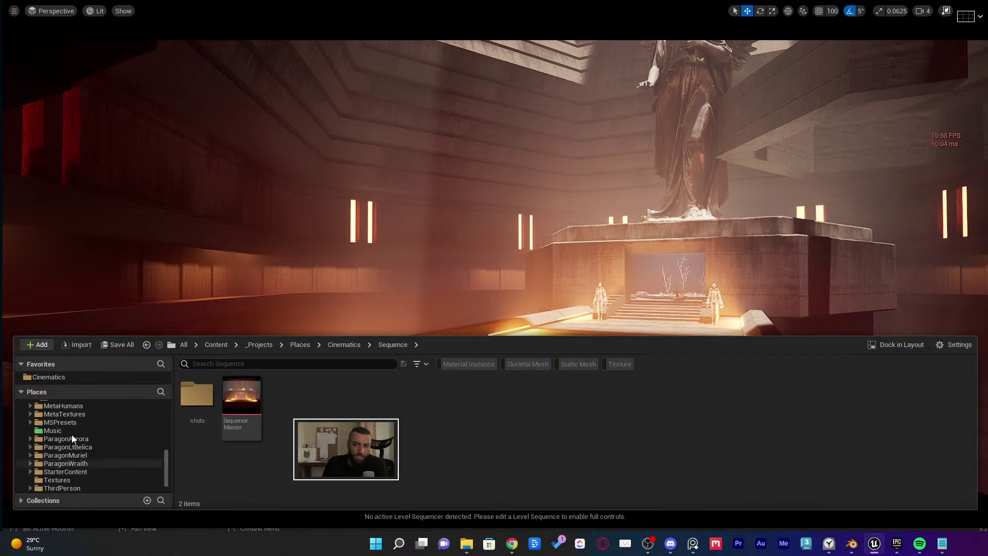
pyautogui.doubleClick(249, 415)
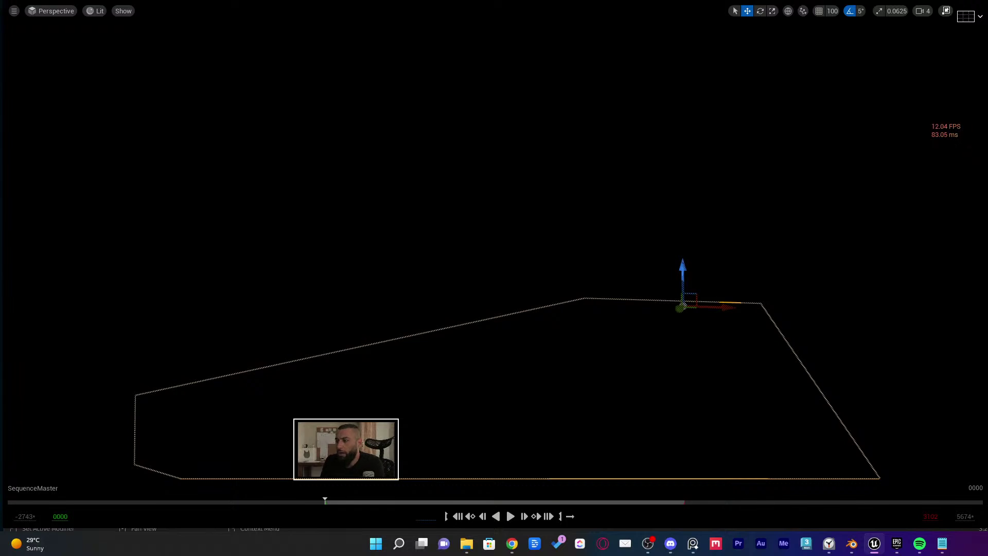
# Exit fullscreen, marquee-select shots 0020–0050, slide them left after the first shot, and reveal the Audio track
pyautogui.press('F11')
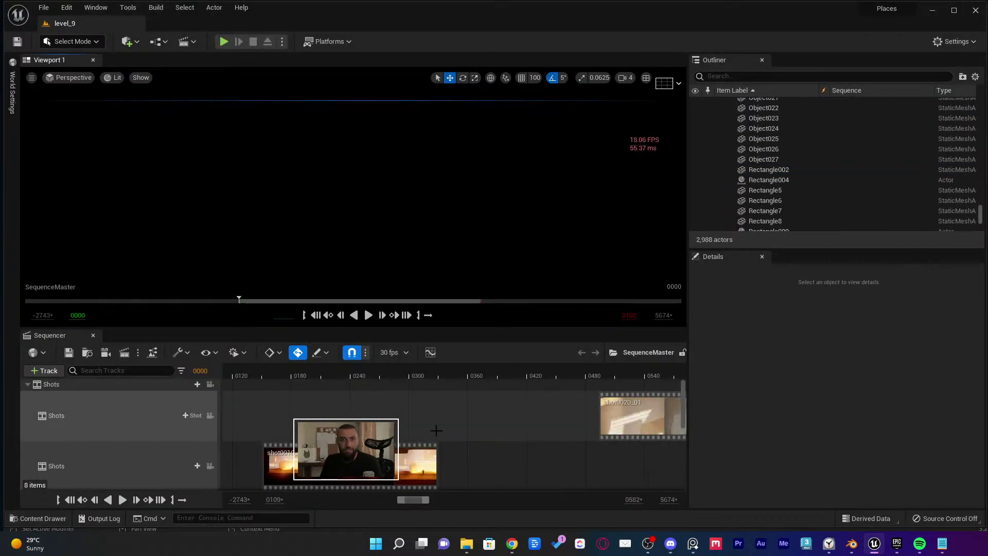
pyautogui.keyDown('ctrl'); pyautogui.scroll(-5, 436, 430); pyautogui.keyUp('ctrl')
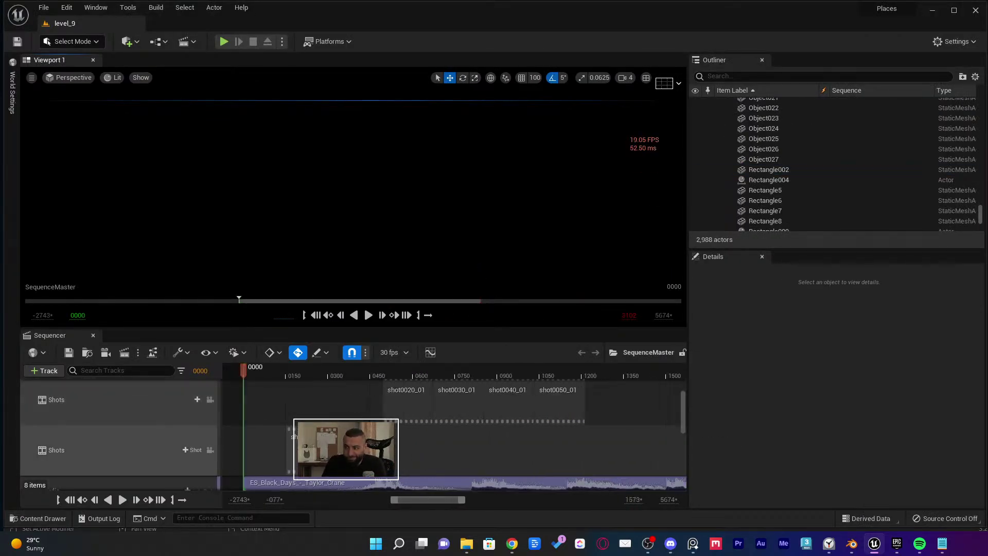
pyautogui.moveTo(578, 446); pyautogui.dragTo(389, 401)
pyautogui.moveTo(412, 405); pyautogui.dragTo(323, 406)
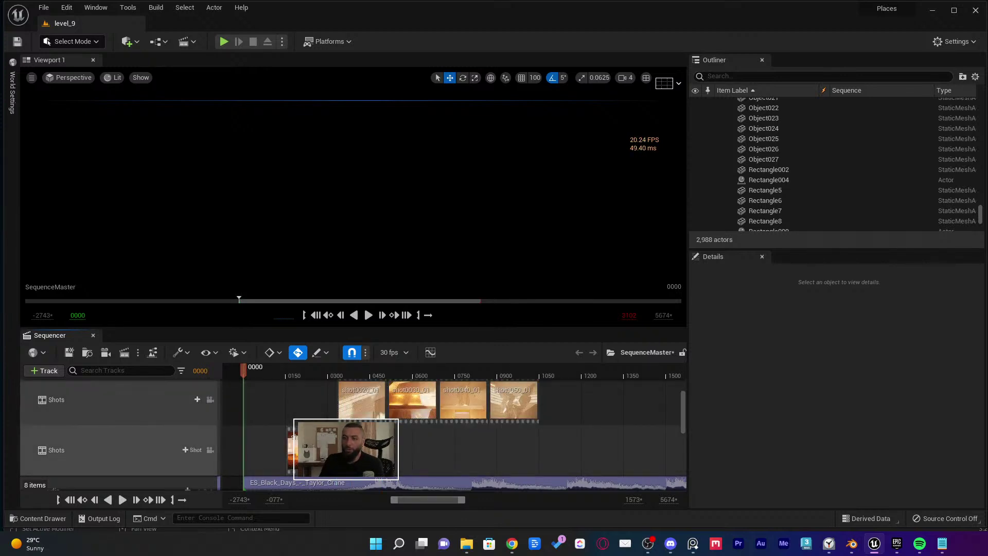
pyautogui.keyDown('ctrl'); pyautogui.scroll(-3, 360, 391); pyautogui.keyUp('ctrl')
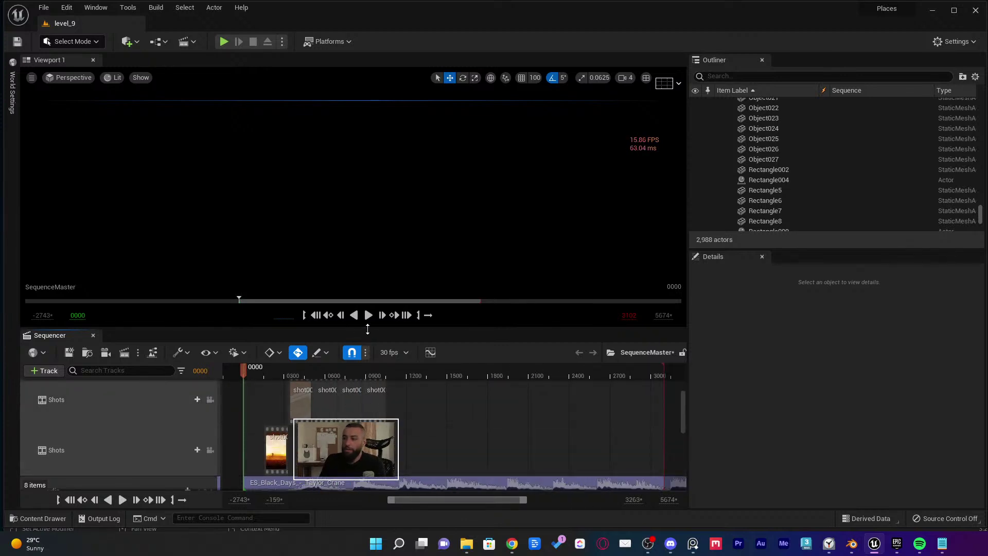
pyautogui.moveTo(367, 329); pyautogui.dragTo(368, 184)
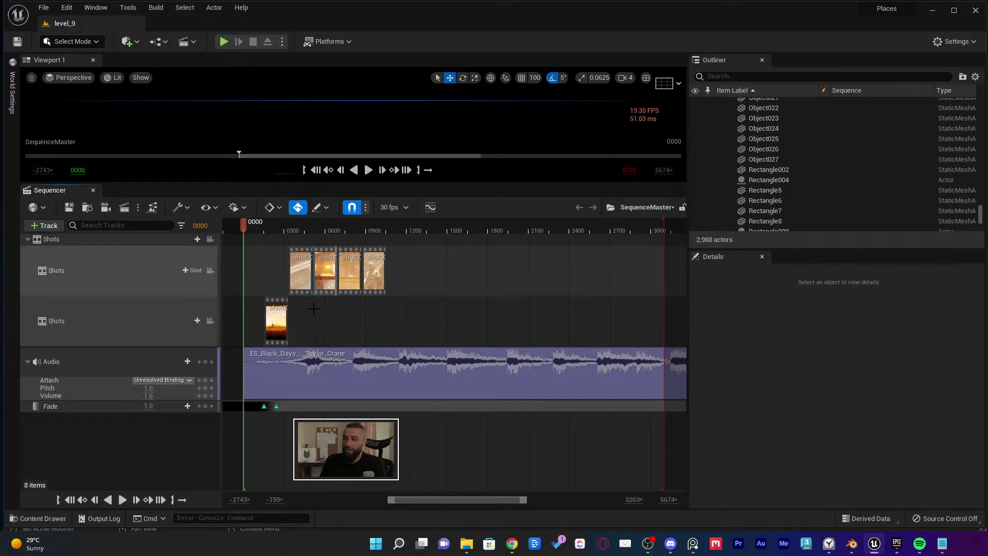
pyautogui.keyDown('ctrl'); pyautogui.scroll(3, 313, 308); pyautogui.keyUp('ctrl')
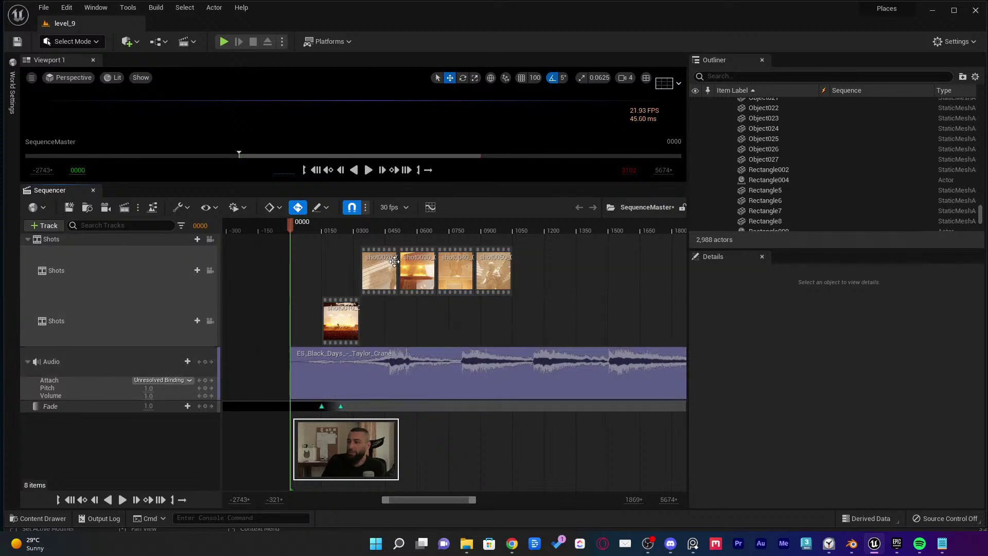
# Scrub the SequenceMaster playhead through frames 0253, 0398, 0760, 0900 and 0728, ending on 0272
pyautogui.click(344, 230)
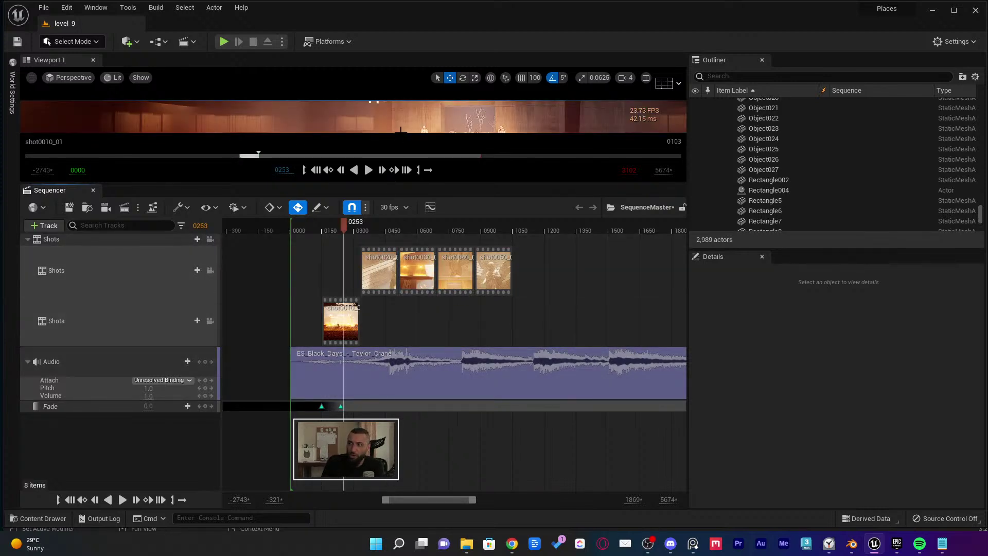
pyautogui.click(400, 135)
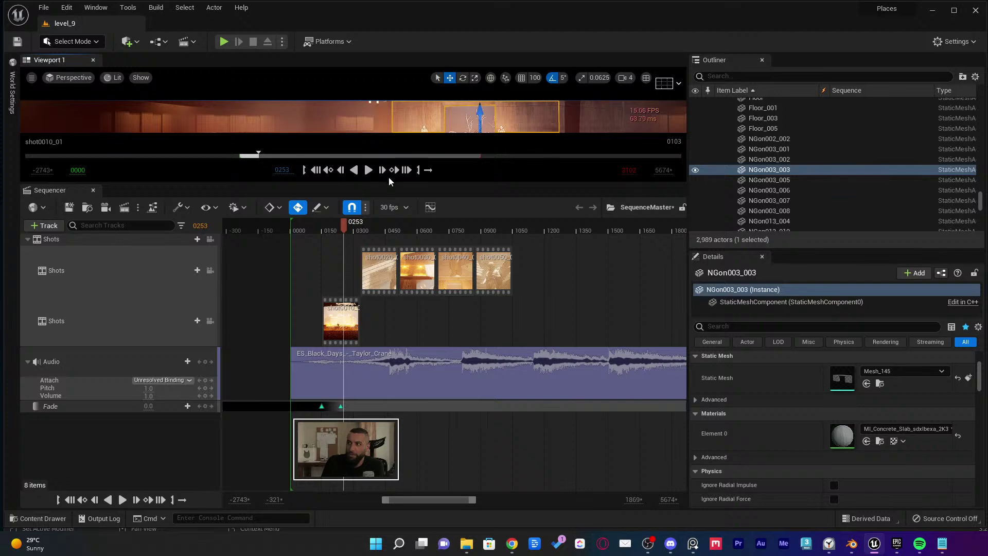
pyautogui.moveTo(388, 182); pyautogui.dragTo(390, 319)
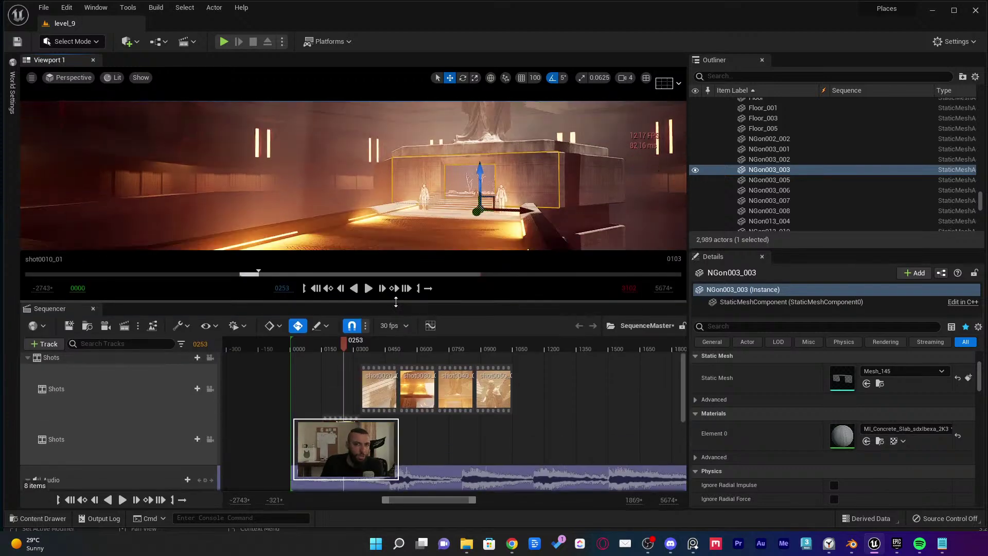
pyautogui.click(374, 360)
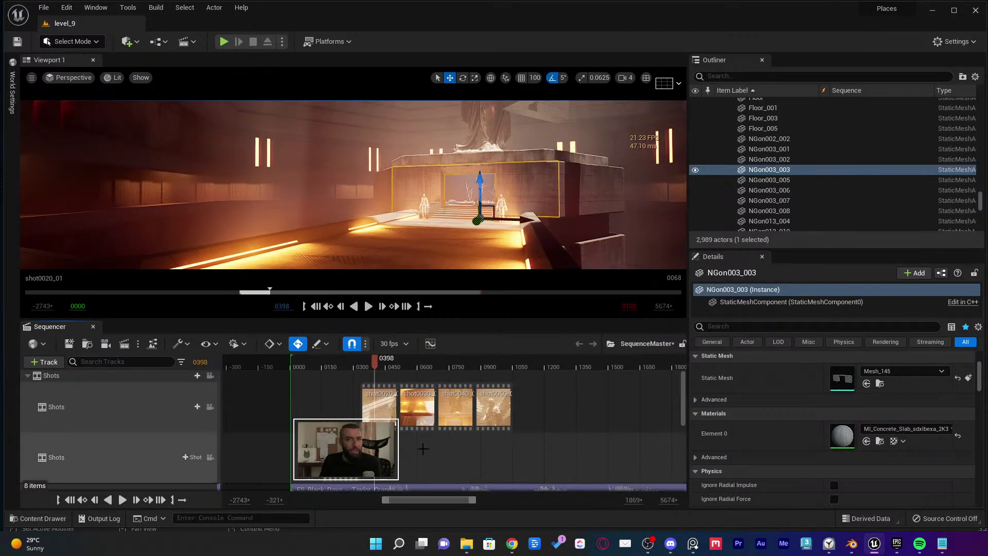
pyautogui.press('Escape')
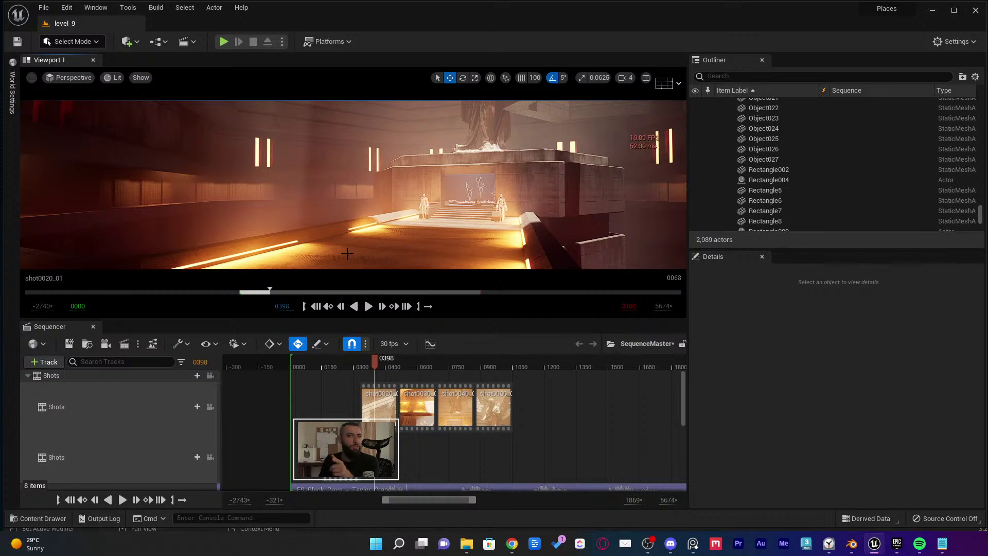
pyautogui.click(418, 362)
pyautogui.click(450, 365)
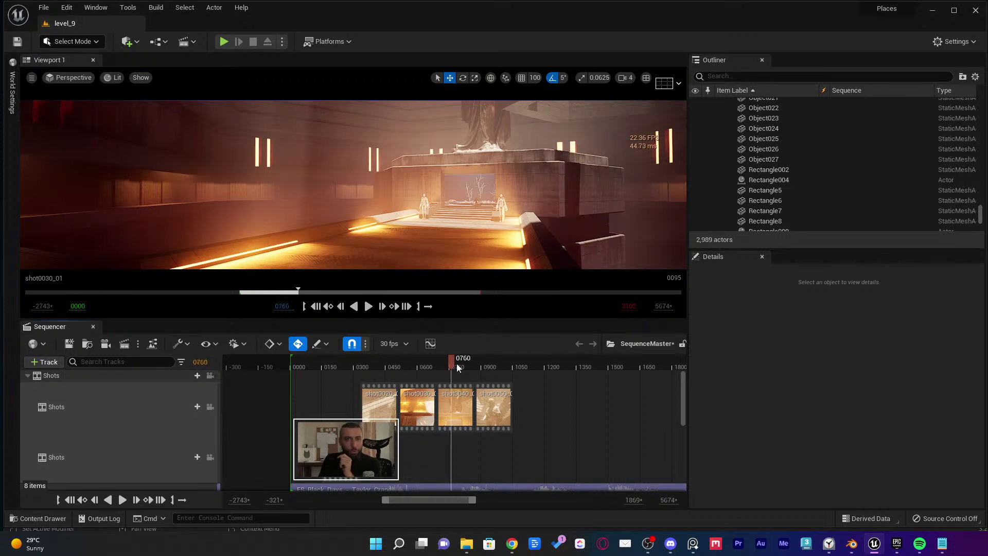
pyautogui.click(491, 367)
pyautogui.click(444, 365)
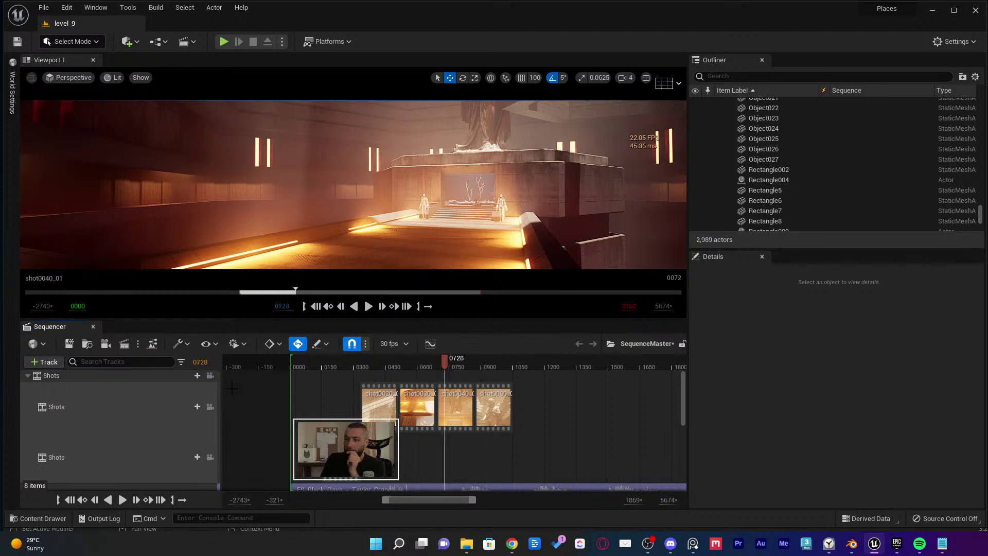
pyautogui.click(348, 365)
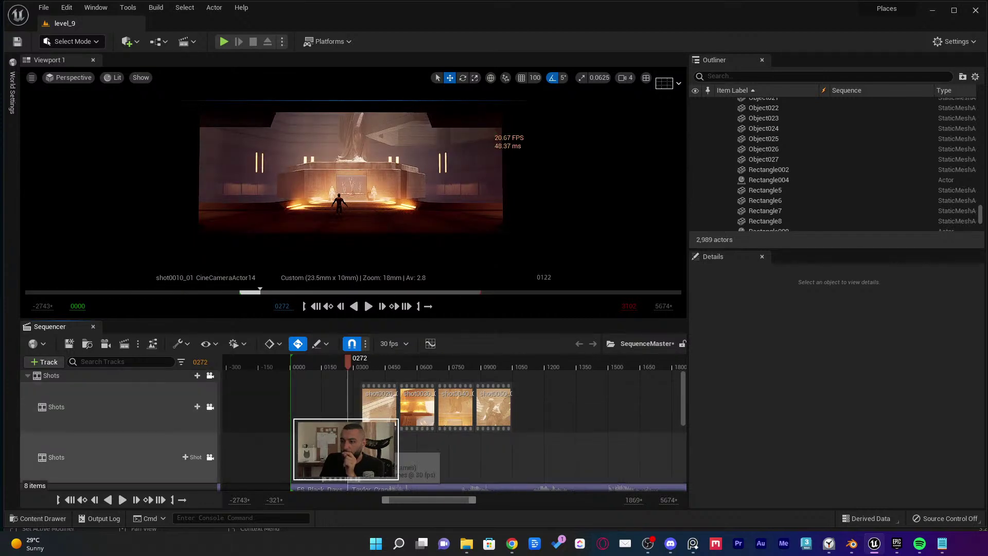
# Open shot0010_01 and select CineCameraActor14's CameraComponent to review its Details
pyautogui.doubleClick(380, 447)
pyautogui.click(95, 444)
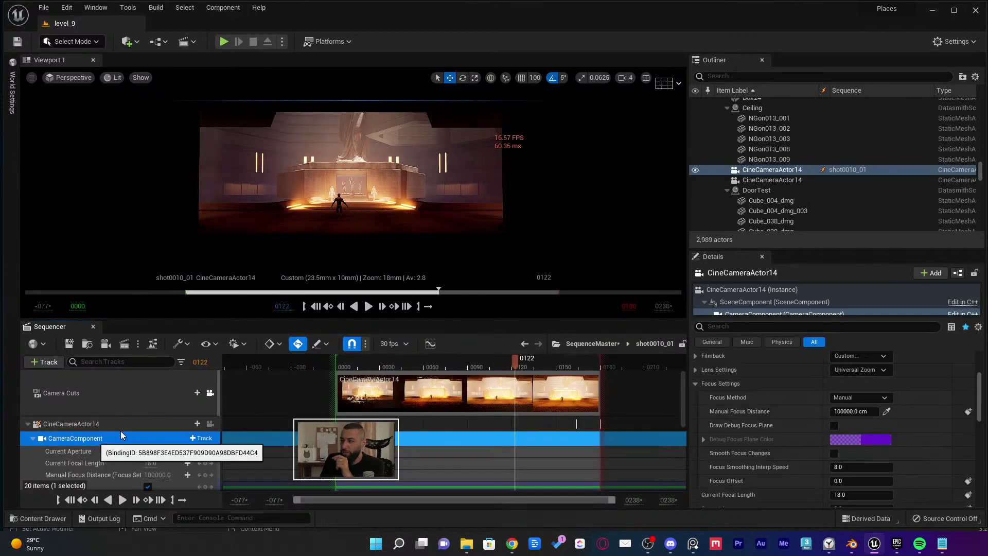
pyautogui.scroll(-3, 880, 426)
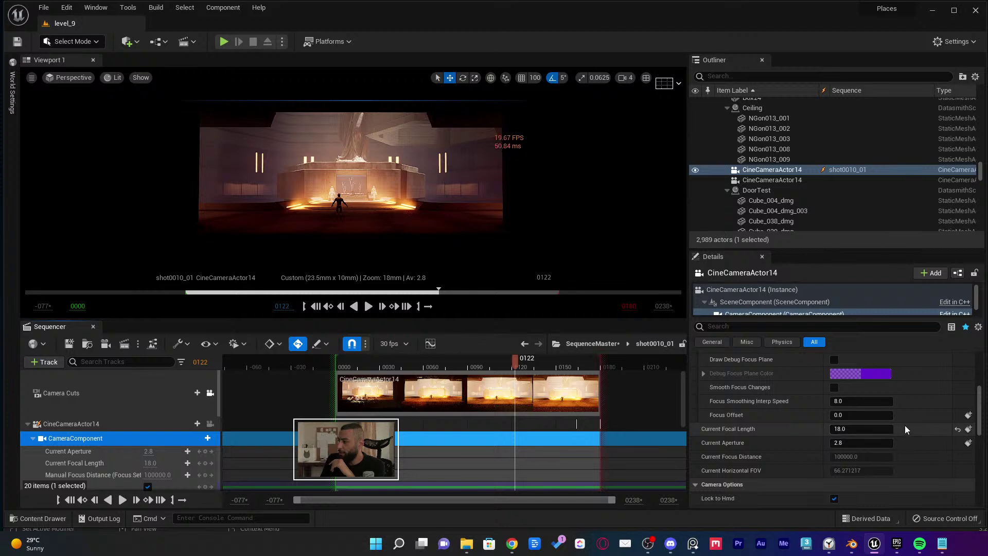
pyautogui.scroll(4, 907, 430)
pyautogui.scroll(-5, 908, 432)
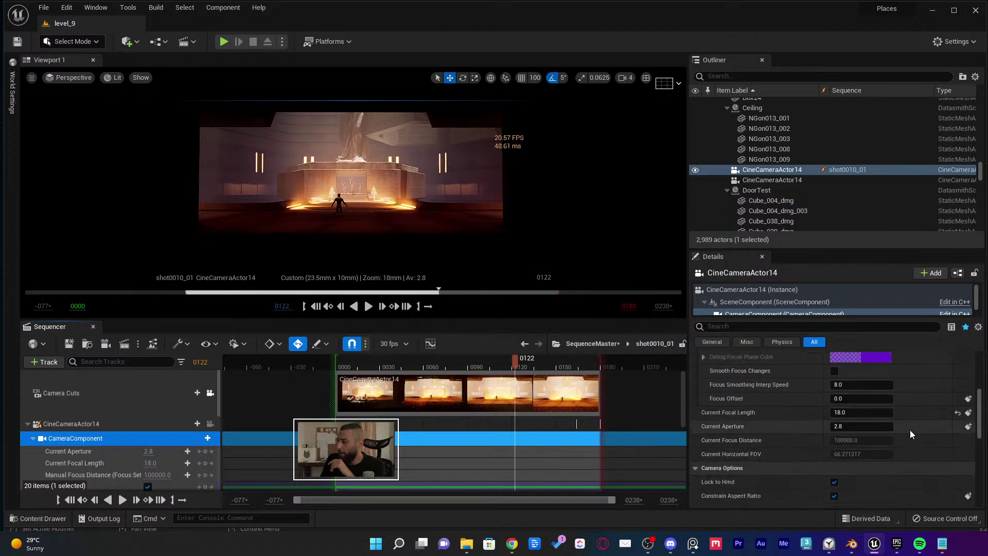
pyautogui.scroll(-6, 909, 434)
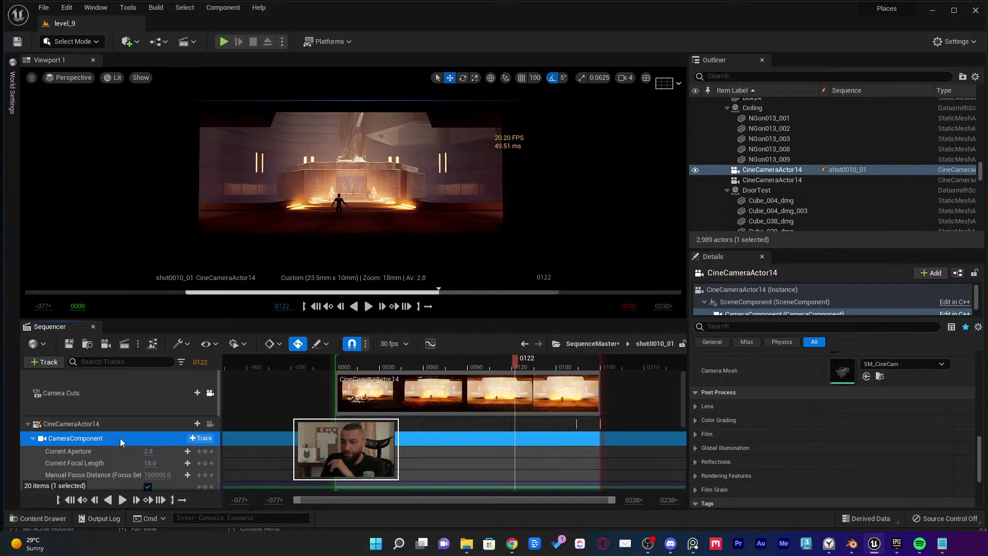
pyautogui.scroll(-4, 103, 453)
pyautogui.scroll(2, 83, 438)
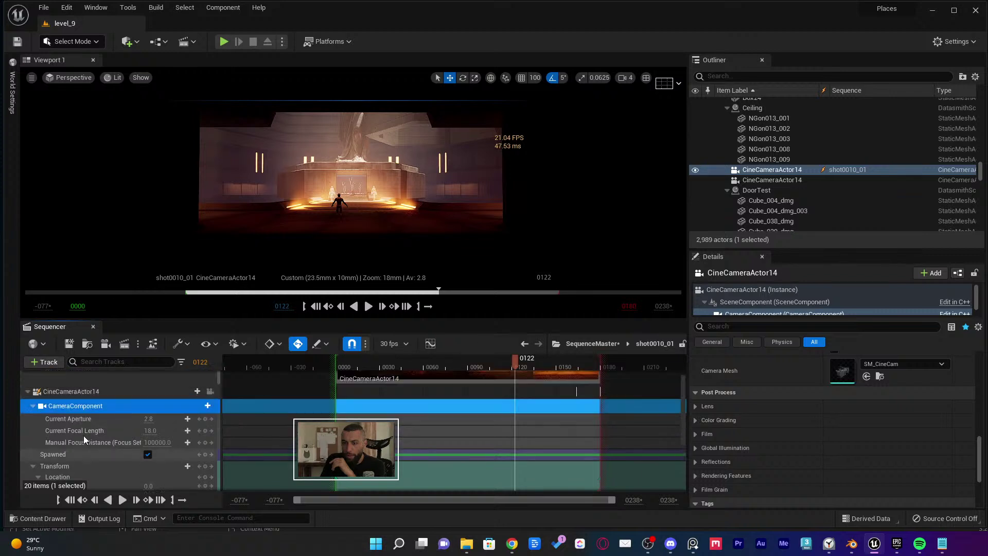
pyautogui.doubleClick(75, 406)
pyautogui.scroll(5, 844, 467)
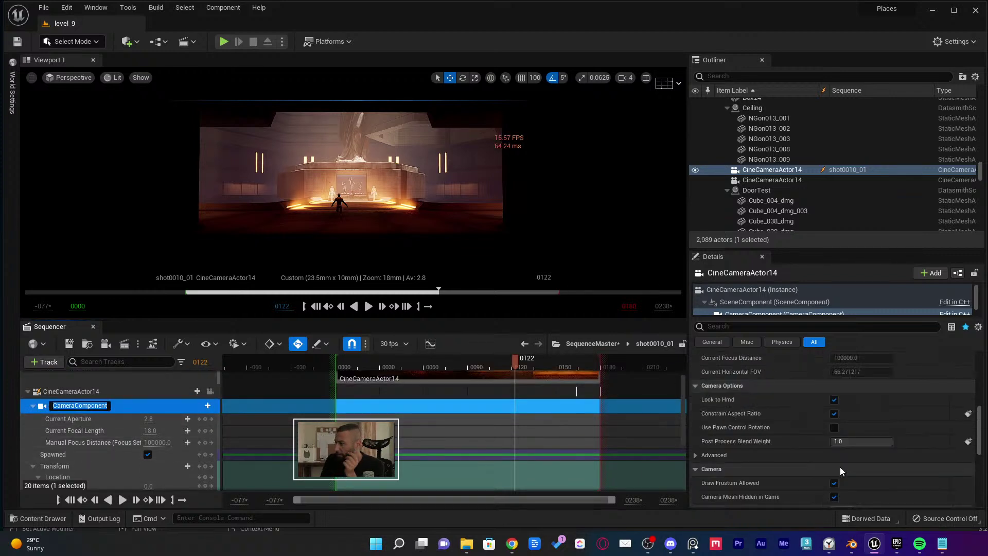
pyautogui.scroll(5, 839, 467)
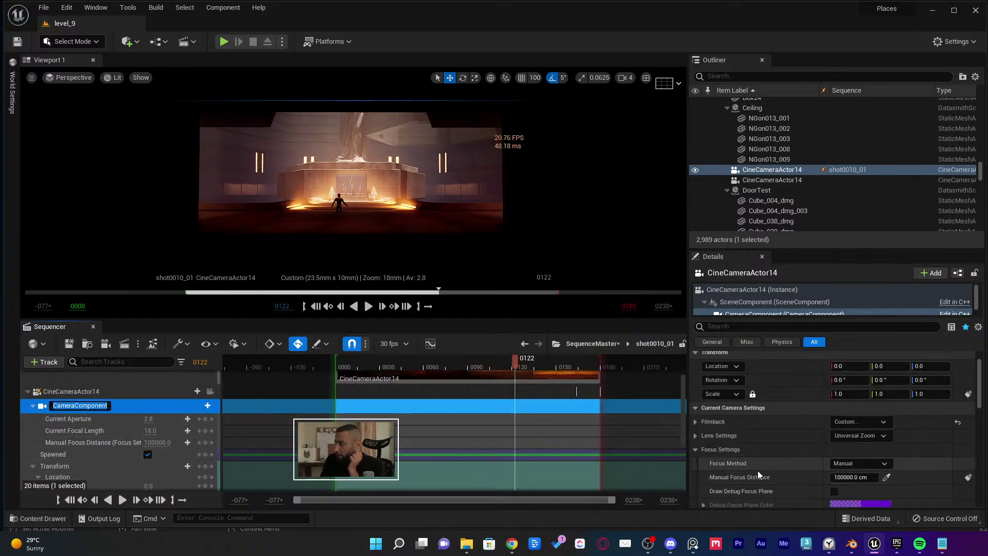
# Collapse Focus Settings, toggle Lens Settings, and expand Filmback to check the sensor size
pyautogui.click(694, 449)
pyautogui.scroll(-1, 702, 456)
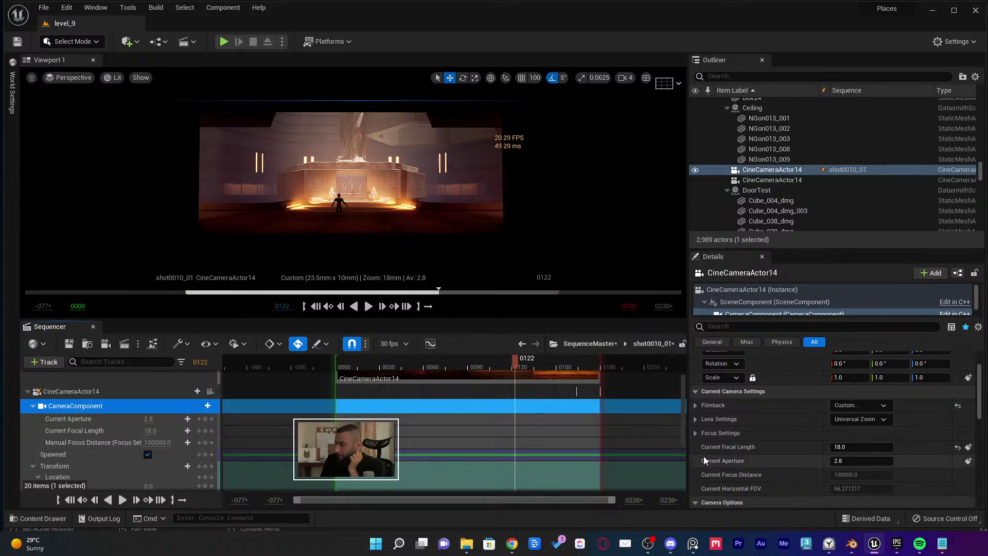
pyautogui.click(694, 420)
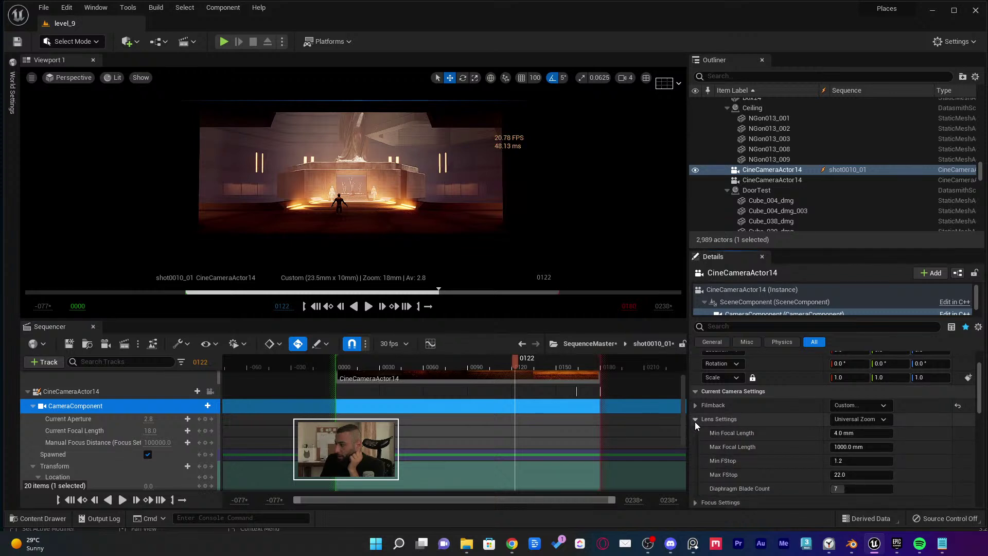
pyautogui.click(695, 420)
pyautogui.click(694, 405)
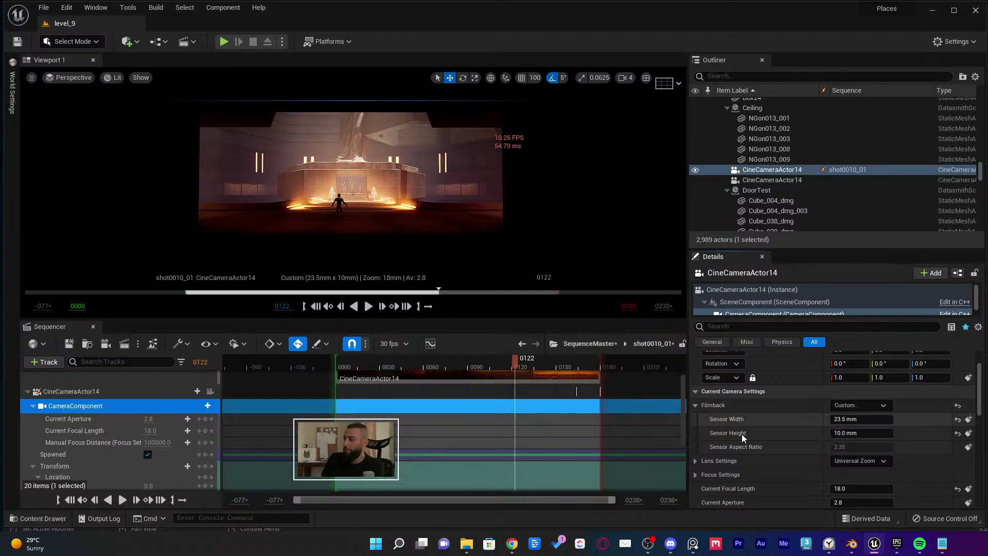
pyautogui.press('Escape')
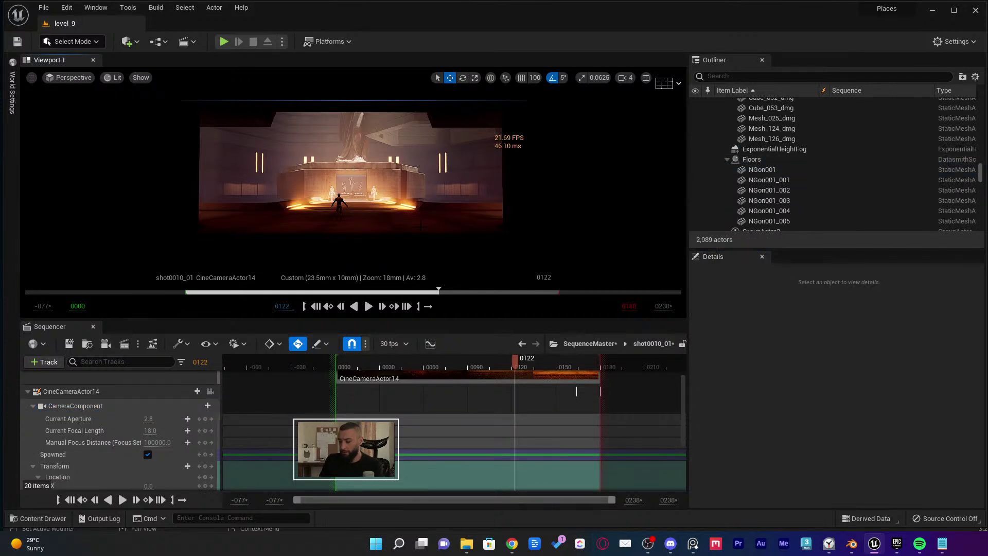
# Delete the overhanging ceiling block in the upper right of the shot0010_01 view
pyautogui.press('F11')
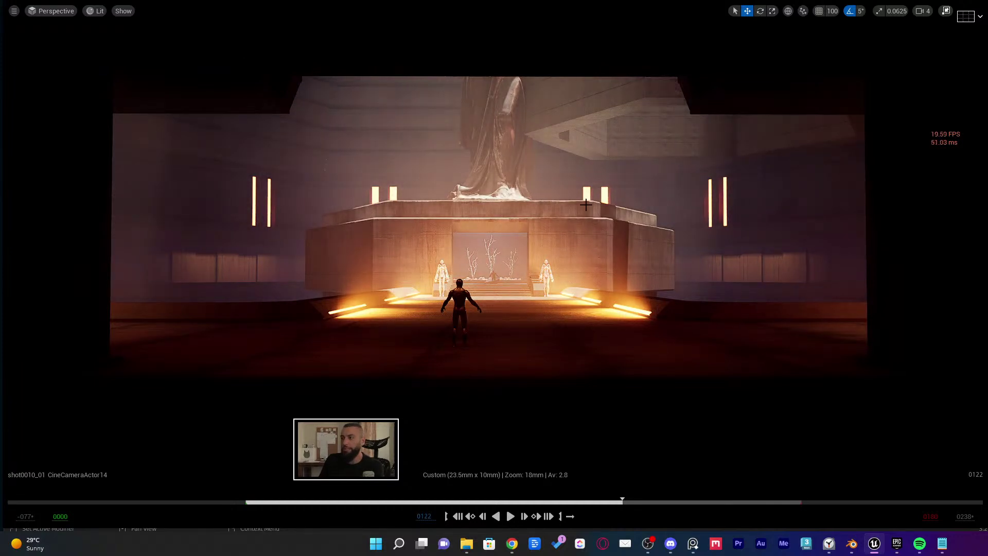
pyautogui.click(637, 141)
pyautogui.press('Delete')
pyautogui.click(696, 318)
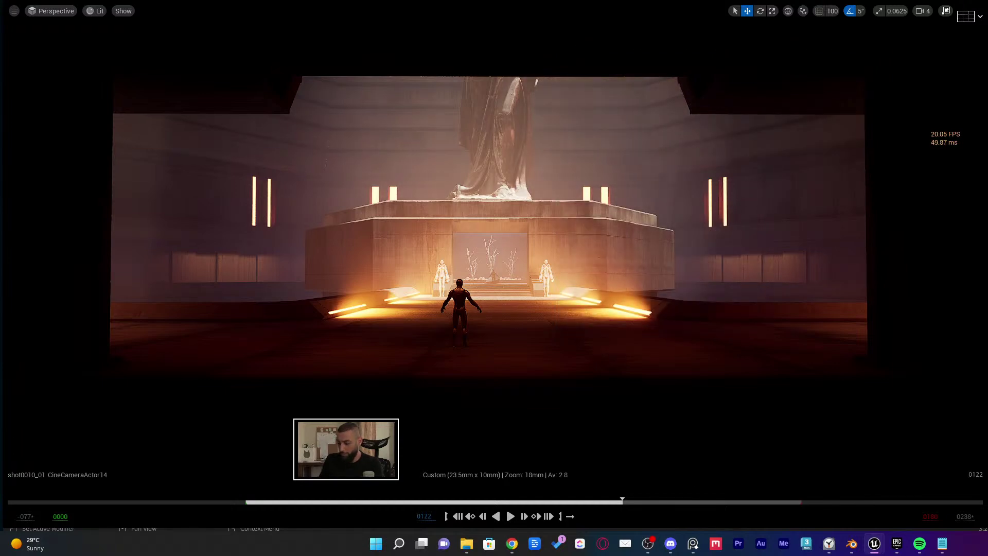
pyautogui.press('F11')
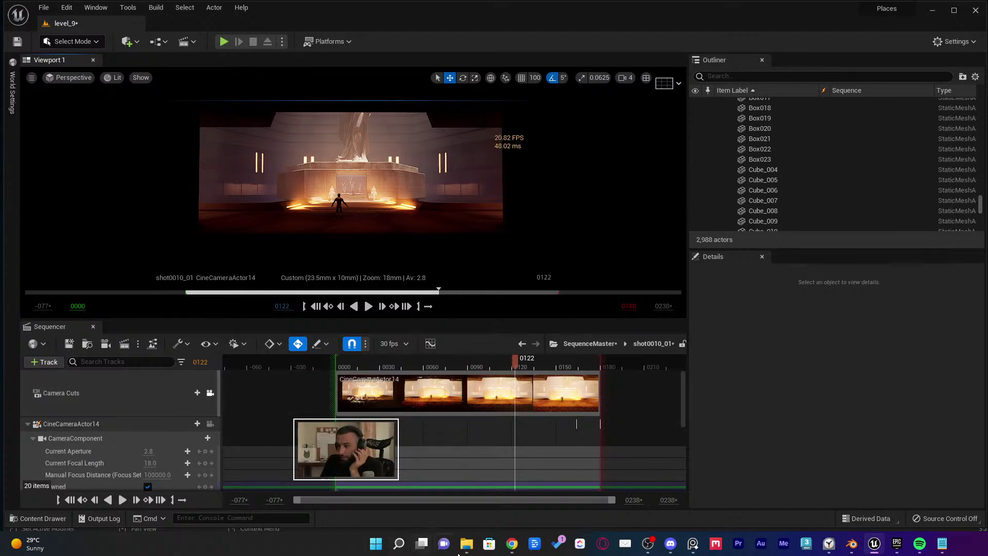
# Bring the Epidemic Sound Chrome window forward and push it off to the screen's right edge
pyautogui.click(512, 545)
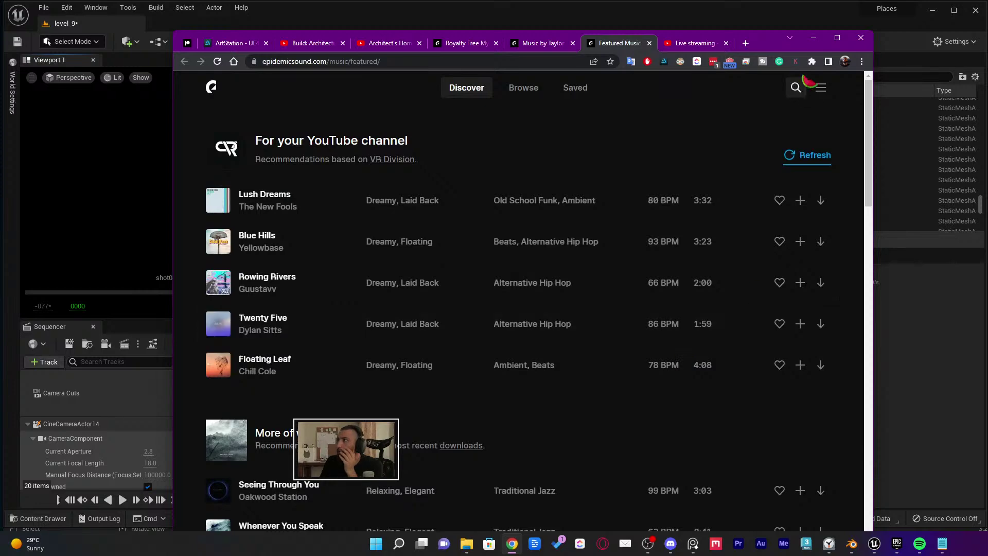
pyautogui.moveTo(777, 47); pyautogui.dragTo(987, 66)
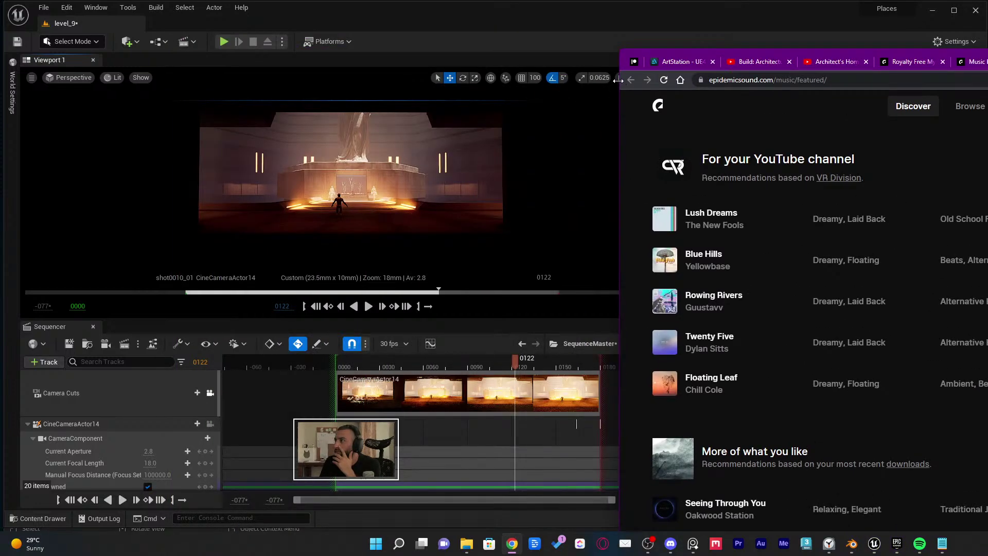
pyautogui.moveTo(618, 80); pyautogui.dragTo(987, 80)
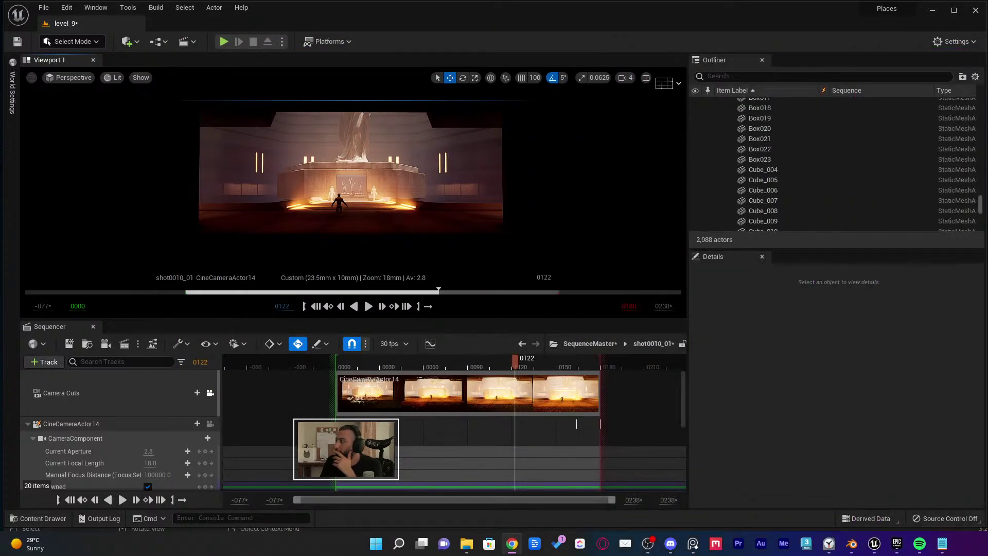
# Play shot0010_01 from its start, stop, and return to SequenceMaster with the playhead before the first shot
pyautogui.click(345, 366)
pyautogui.press('space')
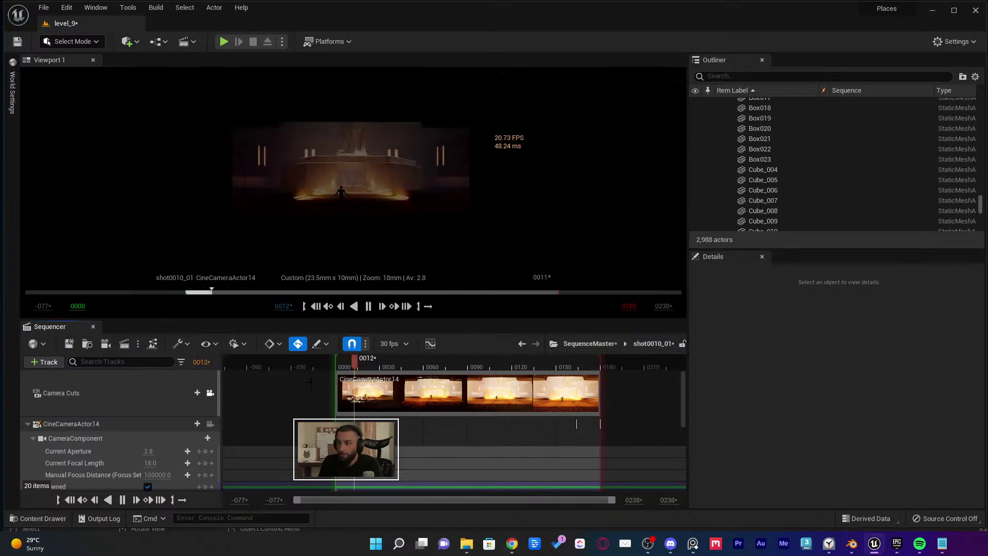
pyautogui.keyDown('ctrl'); pyautogui.scroll(-3, 453, 427); pyautogui.keyUp('ctrl')
pyautogui.press('space')
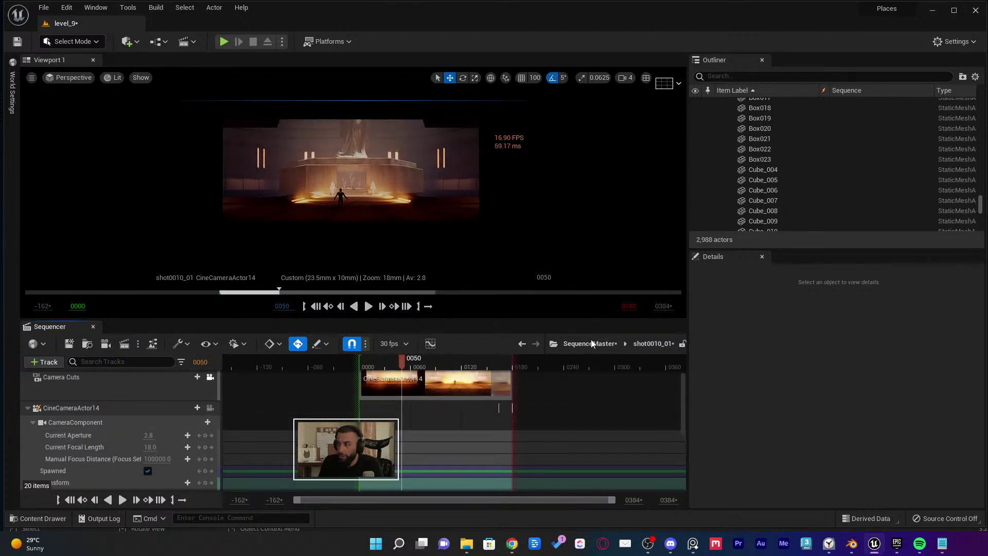
pyautogui.click(592, 343)
pyautogui.click(274, 359)
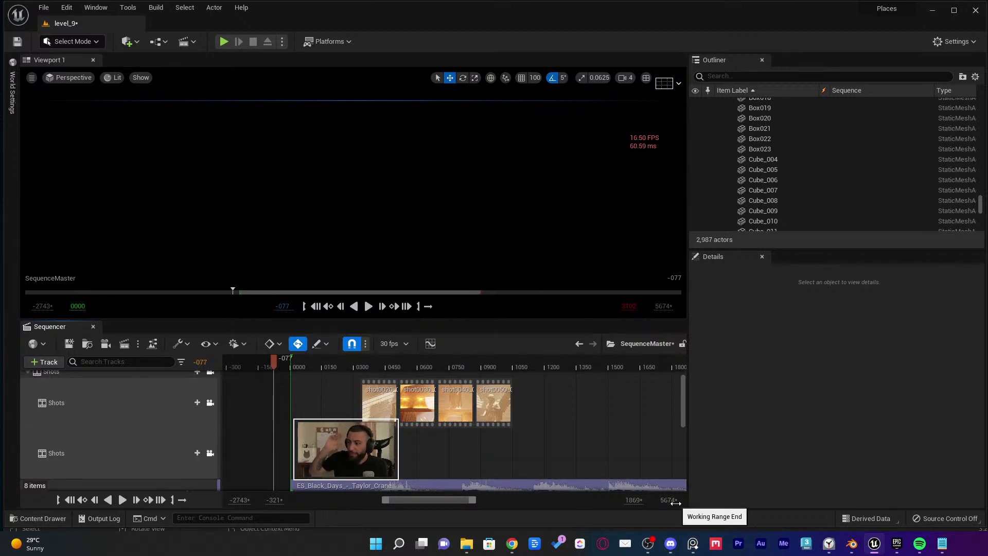
# Play the master sequence with its music, then replay from frame 0022 and stop near 0138
pyautogui.press('space')
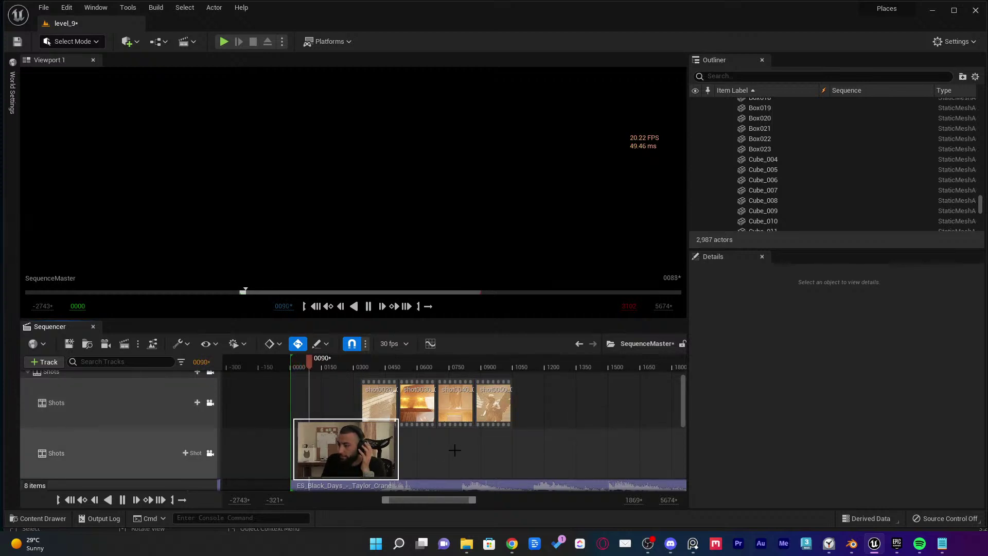
pyautogui.press('space')
pyautogui.scroll(-2, 454, 447)
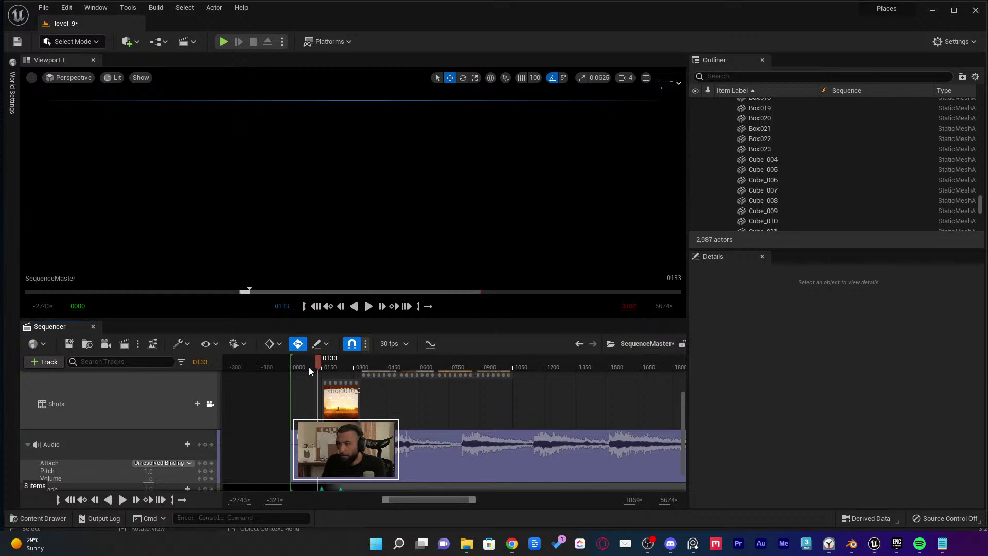
pyautogui.click(294, 361)
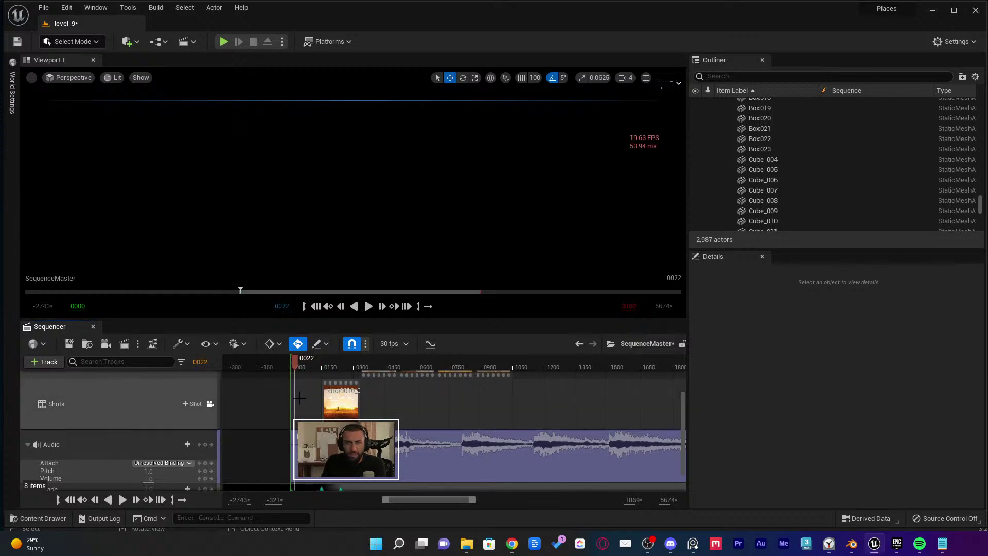
pyautogui.press('space')
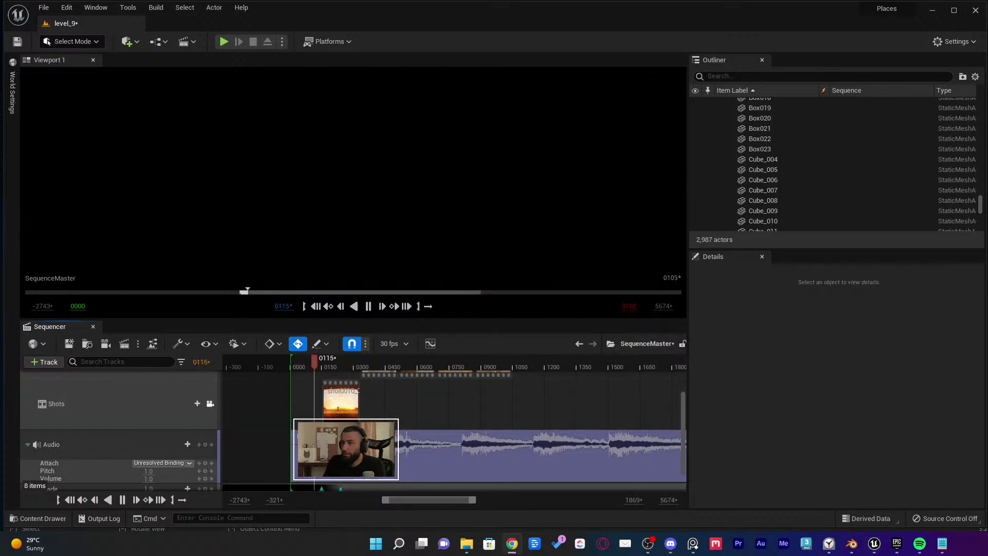
pyautogui.click(320, 361)
# Reposition the playhead to frame 64 and play the master sequence from there
pyautogui.click(244, 290)
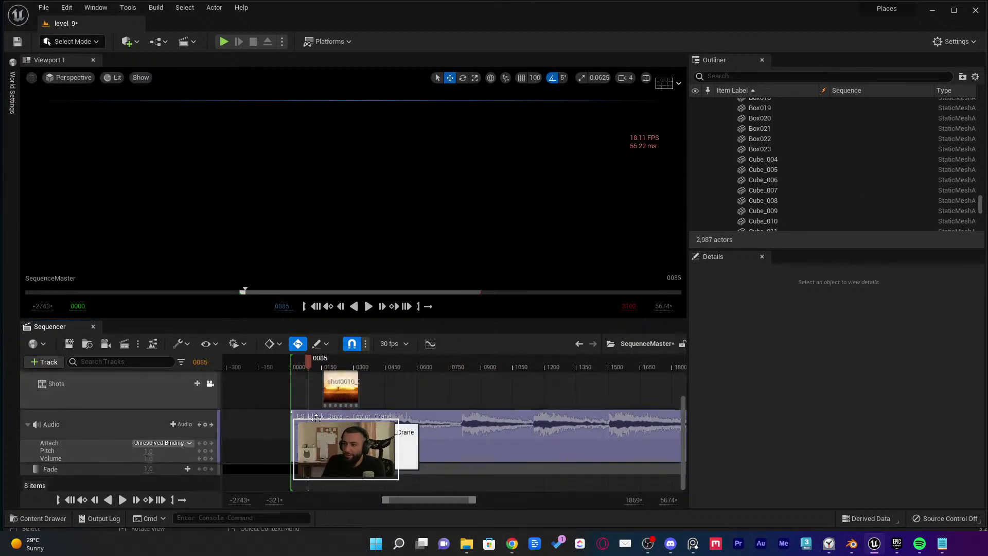
pyautogui.scroll(1, 329, 465)
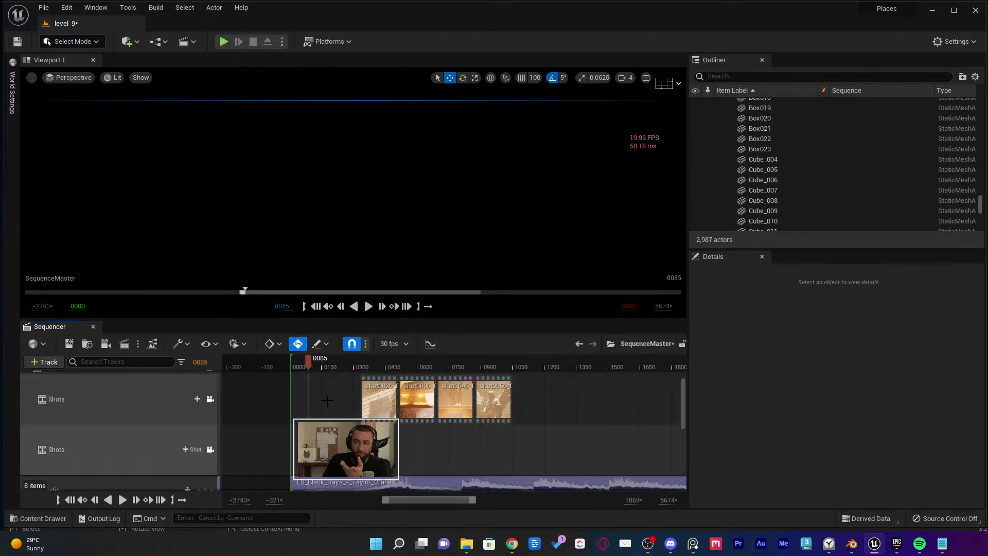
pyautogui.click(254, 290)
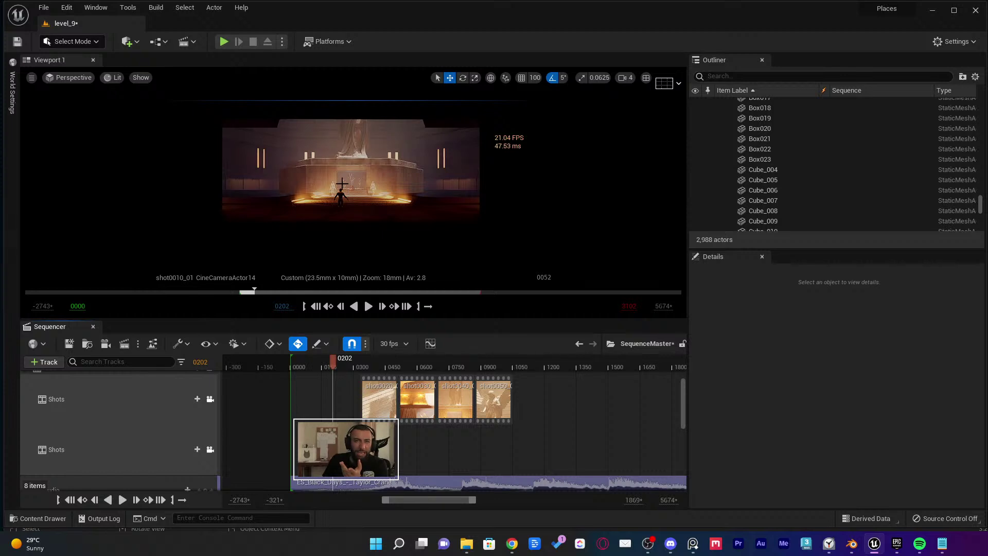
pyautogui.click(304, 363)
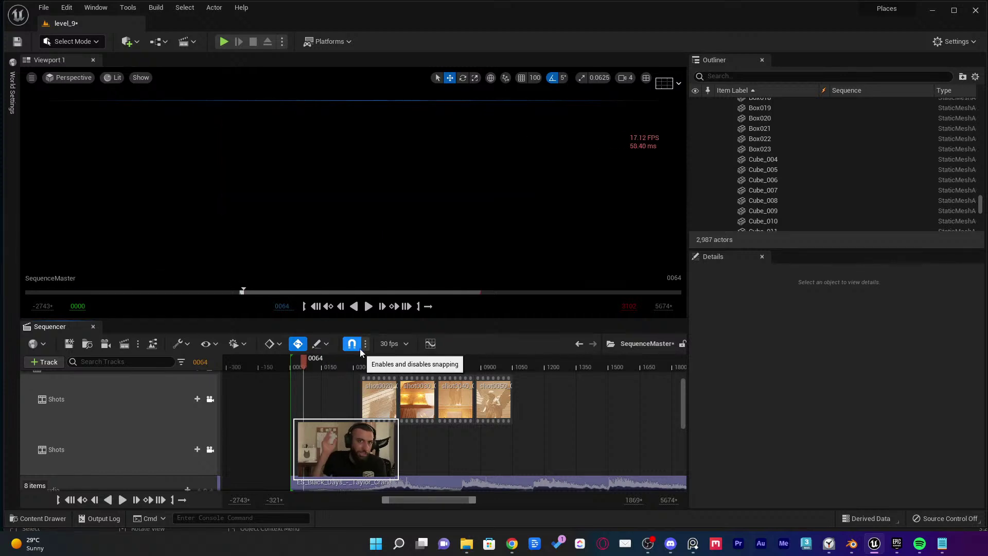
pyautogui.press('space')
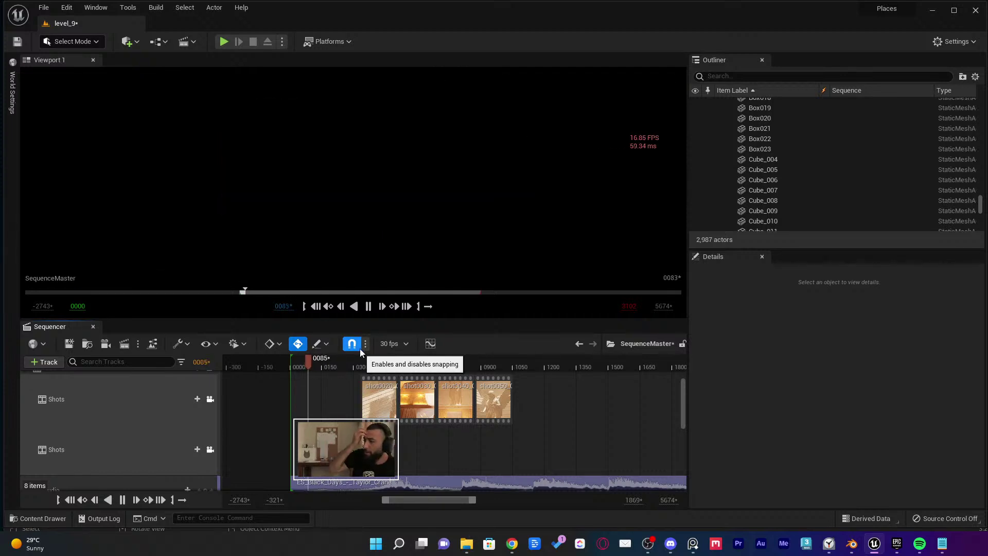
pyautogui.scroll(-1, 416, 442)
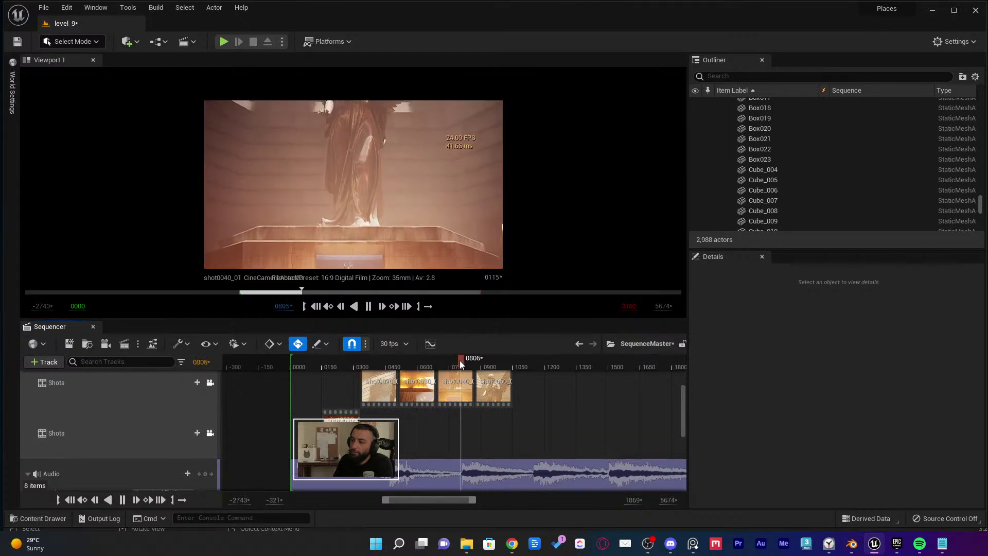
# Stop playback at frame 825 and move shot0040 and shot0050 down onto the lower Shots track
pyautogui.press('space')
pyautogui.moveTo(462, 391); pyautogui.dragTo(442, 426)
pyautogui.moveTo(493, 390); pyautogui.dragTo(484, 435)
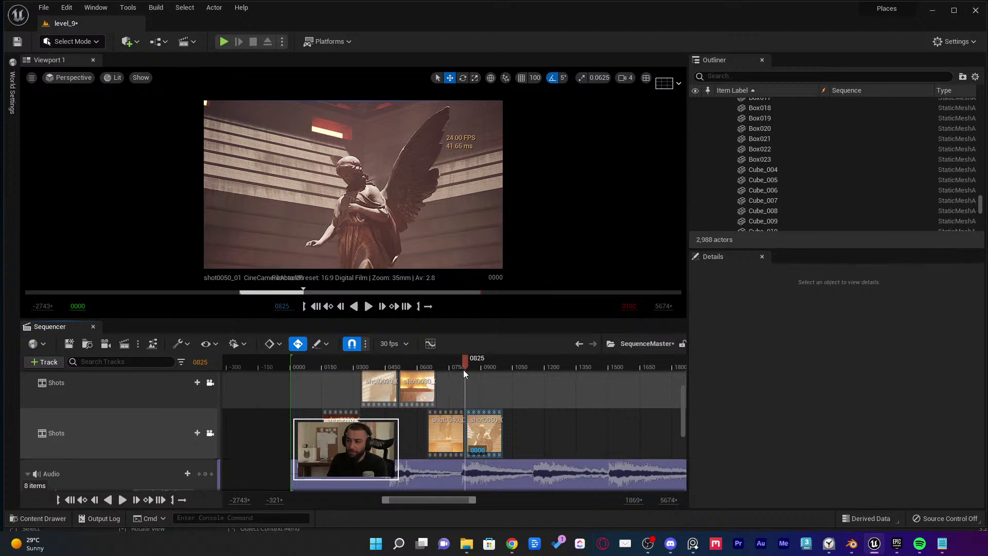
# Scrub back to frame 714 and butt shot0040_01 and shot0050_01 against each other on the lower track
pyautogui.moveTo(441, 362)
pyautogui.mouseDown()
pyautogui.moveTo(423, 362)
pyautogui.moveTo(441, 362)
pyautogui.mouseUp()
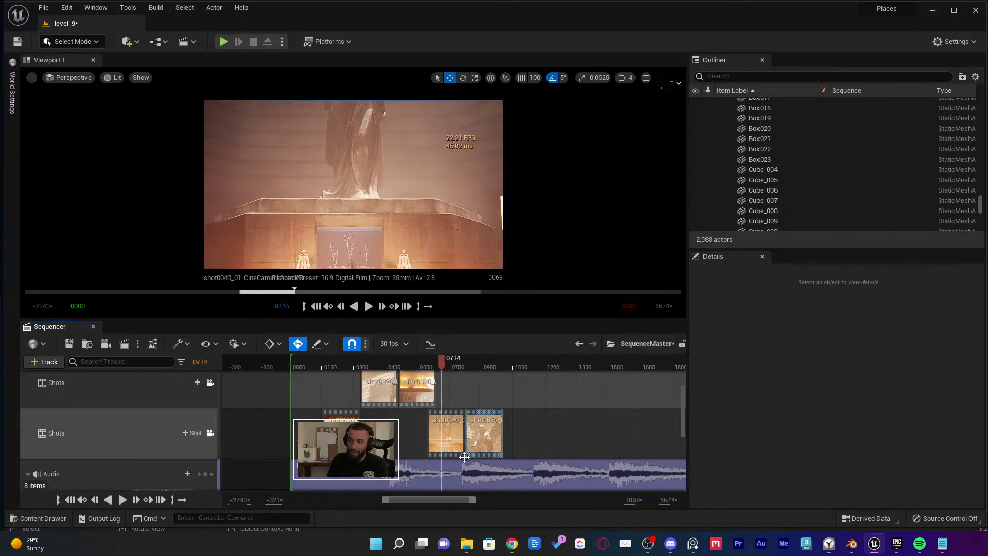
pyautogui.keyDown('ctrl'); pyautogui.scroll(5, 459, 450); pyautogui.keyUp('ctrl')
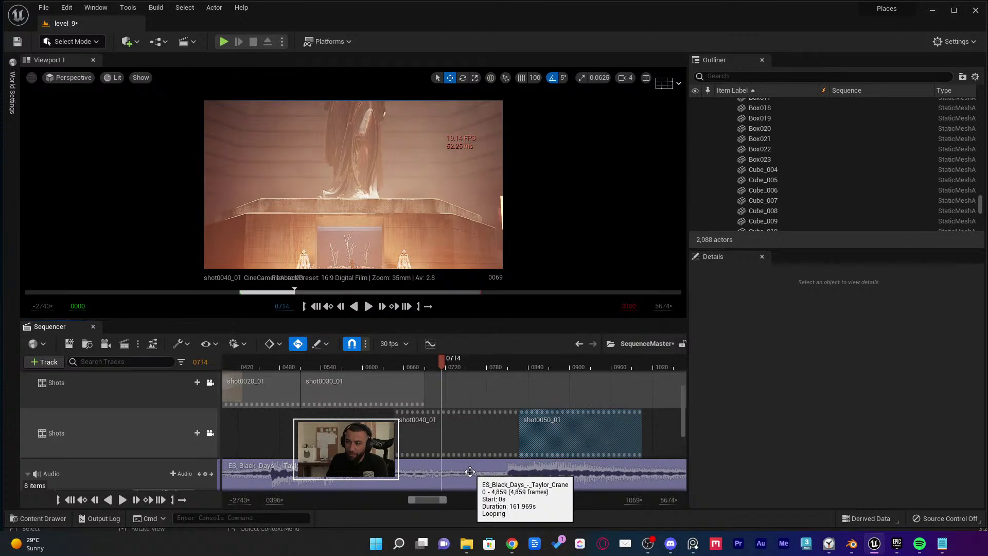
pyautogui.moveTo(456, 444); pyautogui.dragTo(448, 441)
pyautogui.moveTo(516, 441); pyautogui.dragTo(507, 439)
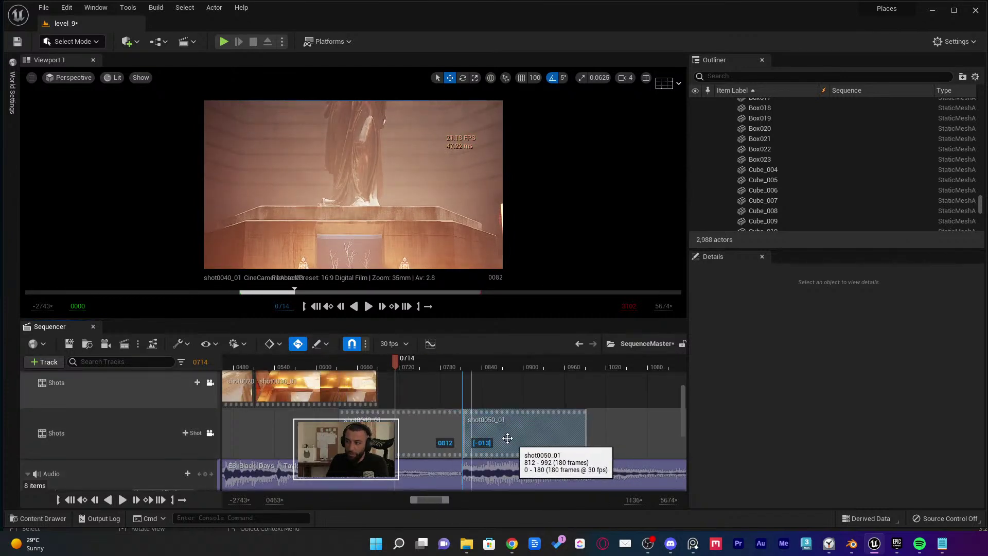
pyautogui.click(356, 384)
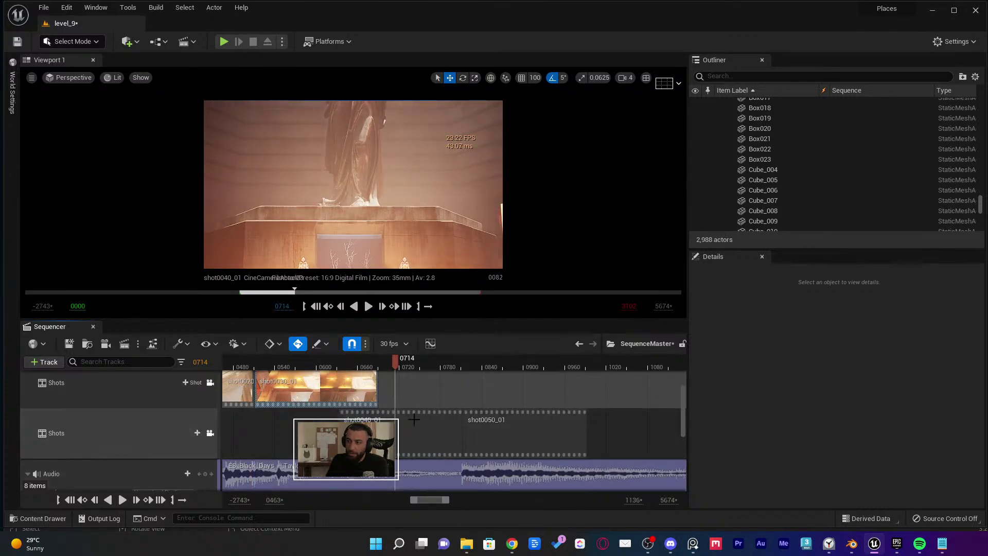
# Trim shot0050_01 to end at frame 922 and place shot0010_01 right after it, at 922–1102
pyautogui.press('space')
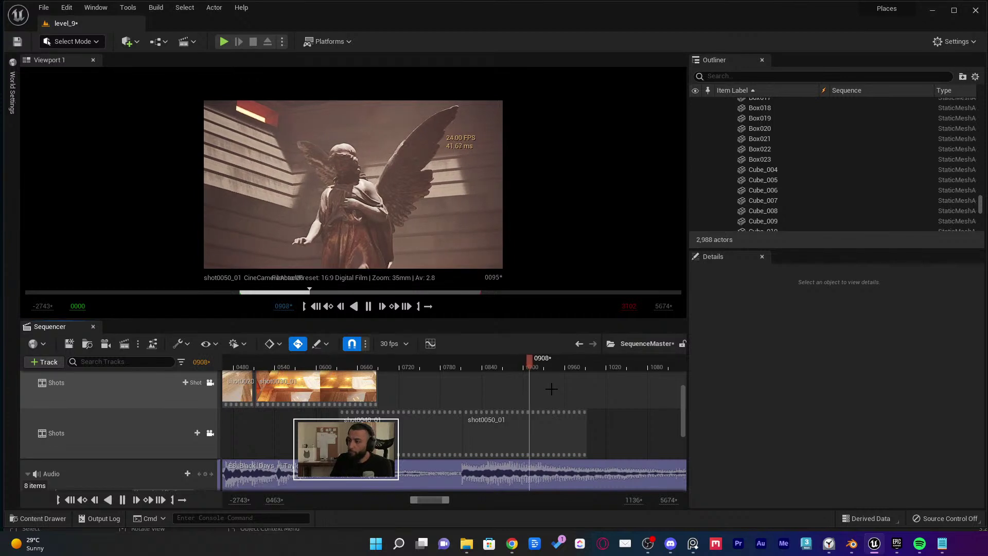
pyautogui.press('space')
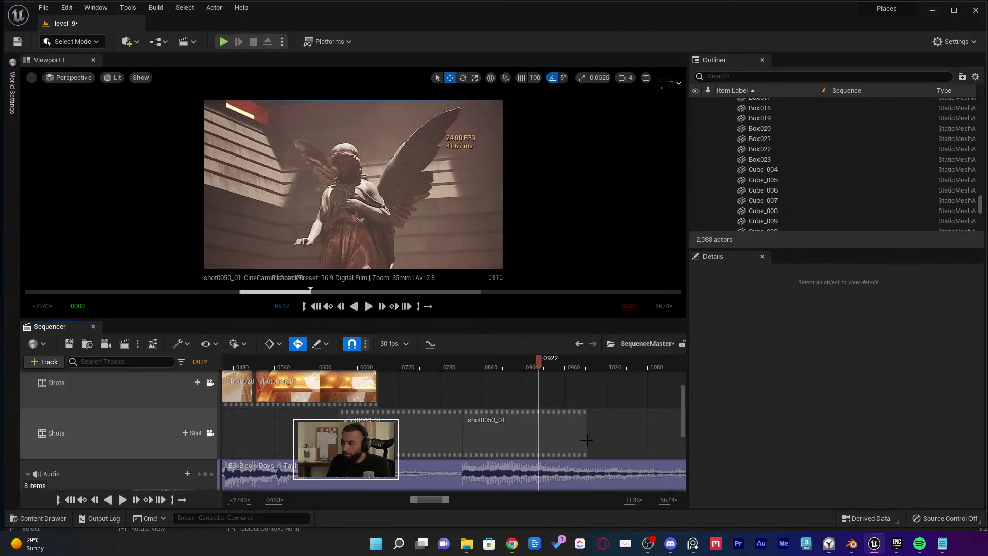
pyautogui.moveTo(586, 441); pyautogui.dragTo(539, 443)
pyautogui.keyDown('ctrl'); pyautogui.scroll(-5, 539, 443); pyautogui.keyUp('ctrl')
pyautogui.scroll(2, 540, 444)
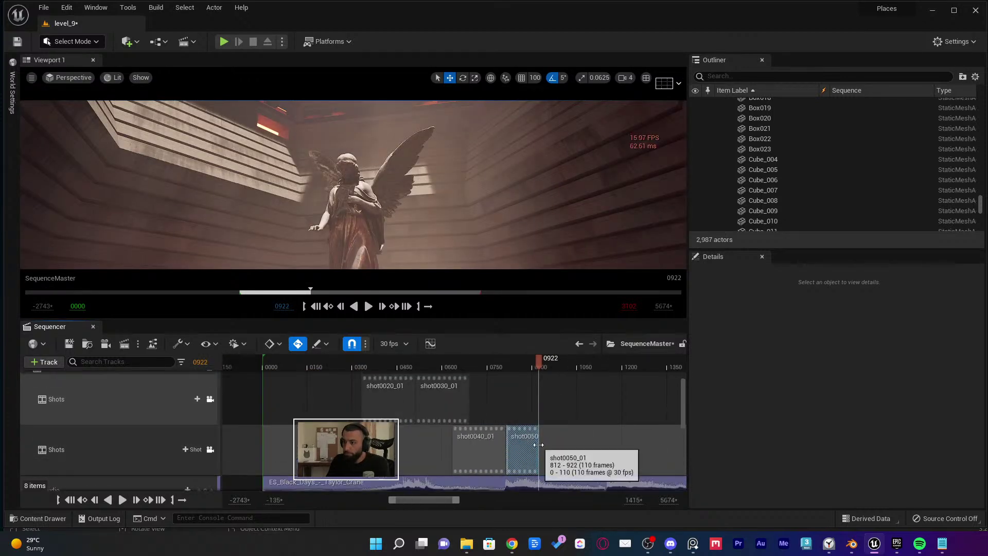
pyautogui.moveTo(340, 439)
pyautogui.mouseDown()
pyautogui.moveTo(326, 372)
pyautogui.moveTo(562, 370)
pyautogui.moveTo(562, 481)
pyautogui.moveTo(589, 454)
pyautogui.moveTo(566, 439)
pyautogui.moveTo(550, 449)
pyautogui.mouseUp()
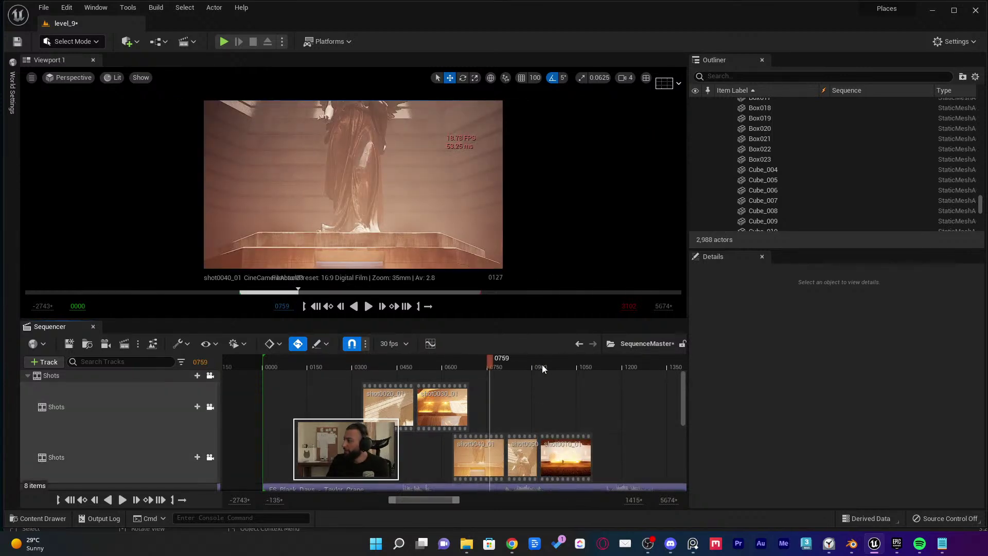
# Play the edited sequence from frame 759 to 1006, then save SequenceMaster
pyautogui.press('space')
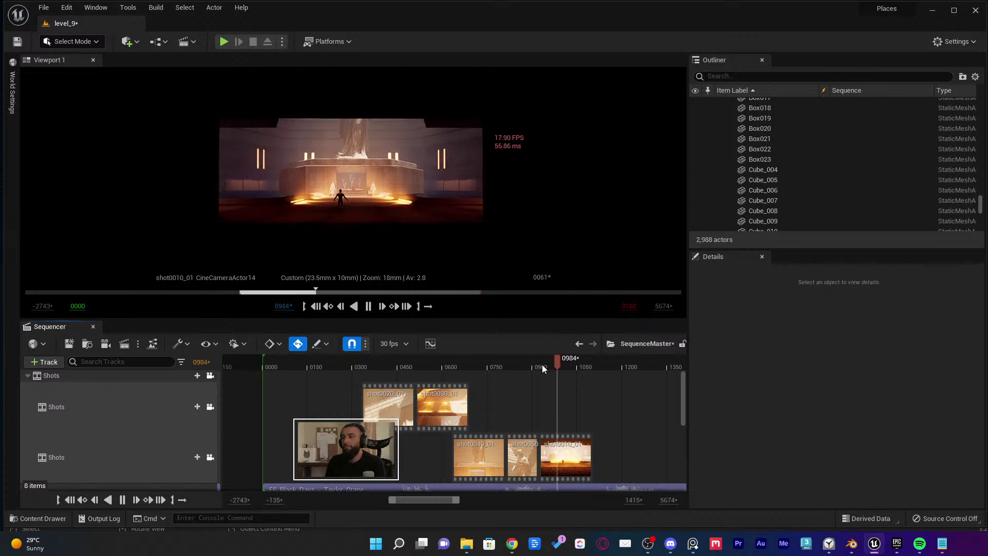
pyautogui.press('space')
pyautogui.hotkey('ctrl', 's')
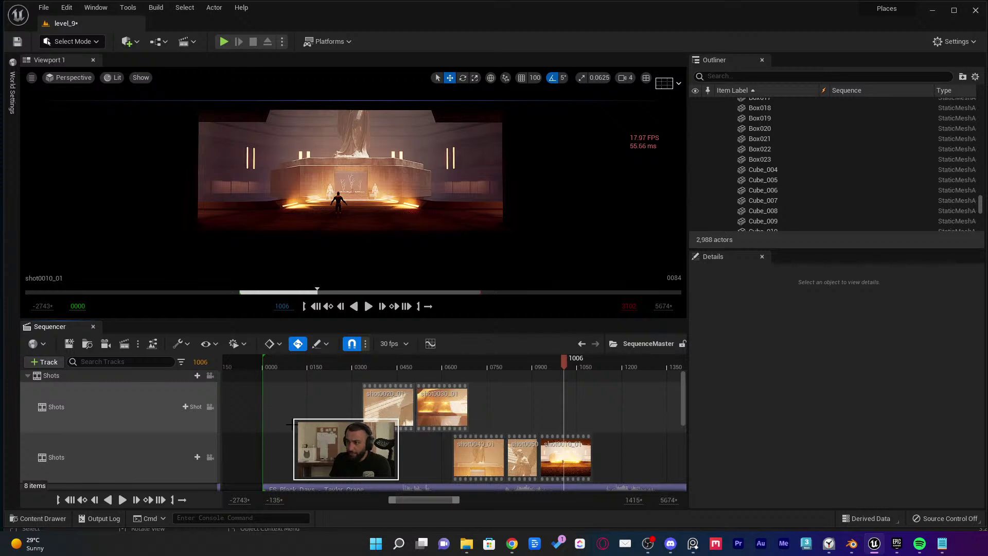
# Scroll the Sequencer down to view the music Audio track
pyautogui.scroll(-2, 339, 409)
pyautogui.keyDown('ctrl'); pyautogui.scroll(-5, 400, 399); pyautogui.keyUp('ctrl')
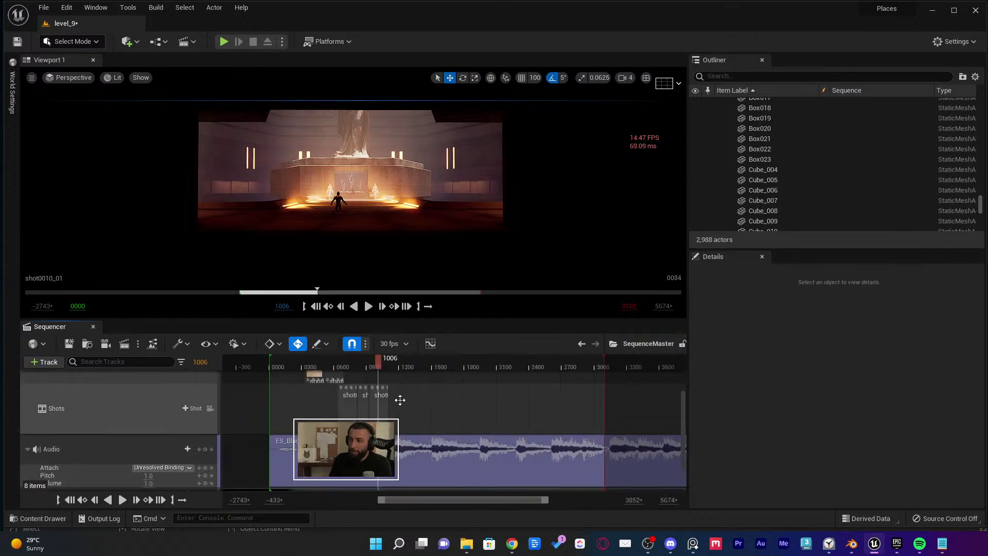
pyautogui.keyDown('ctrl'); pyautogui.scroll(-4, 587, 432); pyautogui.keyUp('ctrl')
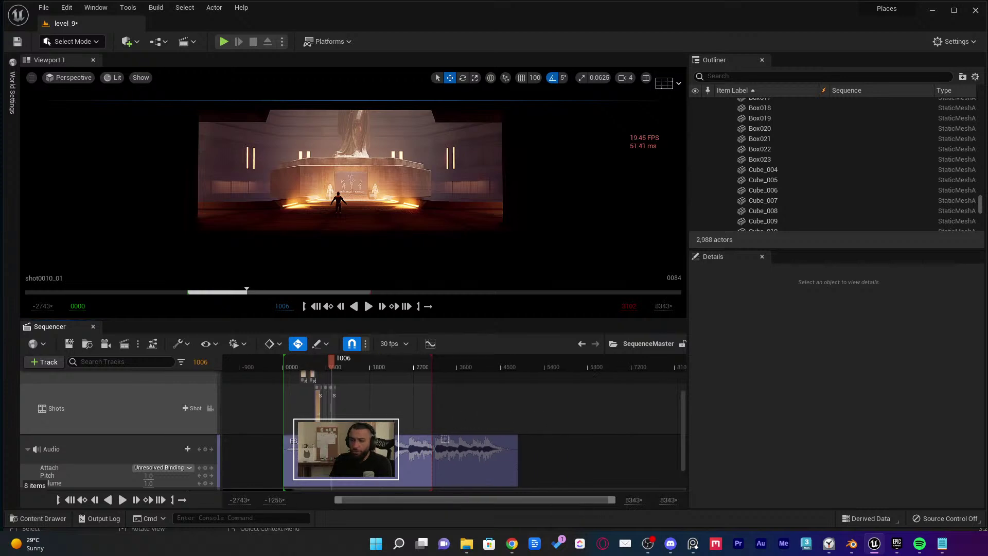
pyautogui.keyDown('ctrl'); pyautogui.scroll(5, 489, 407); pyautogui.keyUp('ctrl')
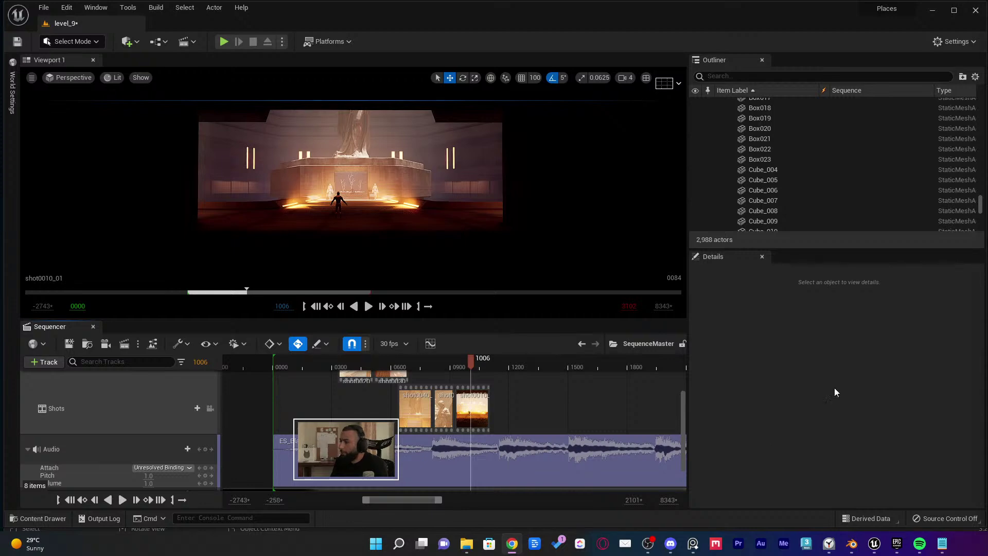
# Switch from Unreal Engine 5 to OBS Studio and stop the recording at 03:39:58
pyautogui.click(648, 543)
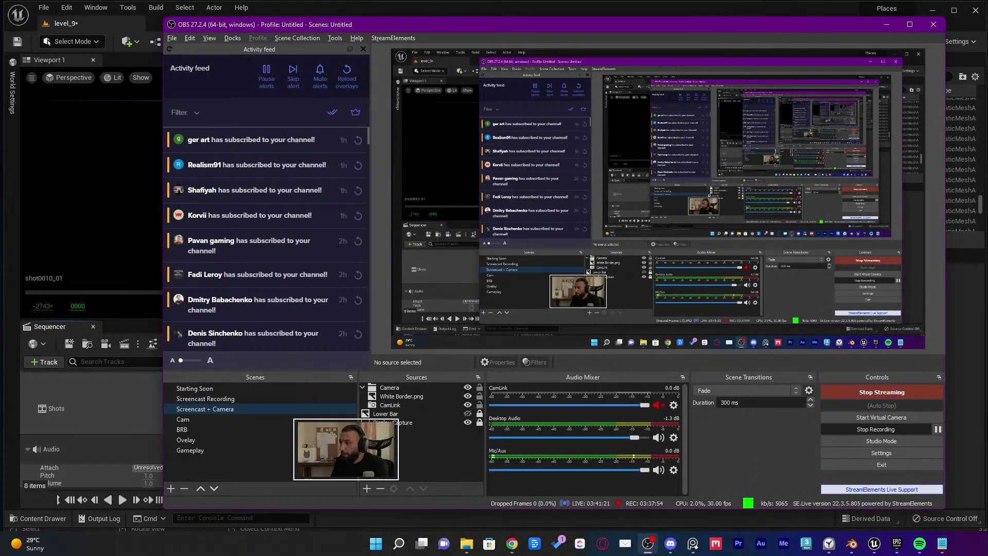
pyautogui.click(648, 543)
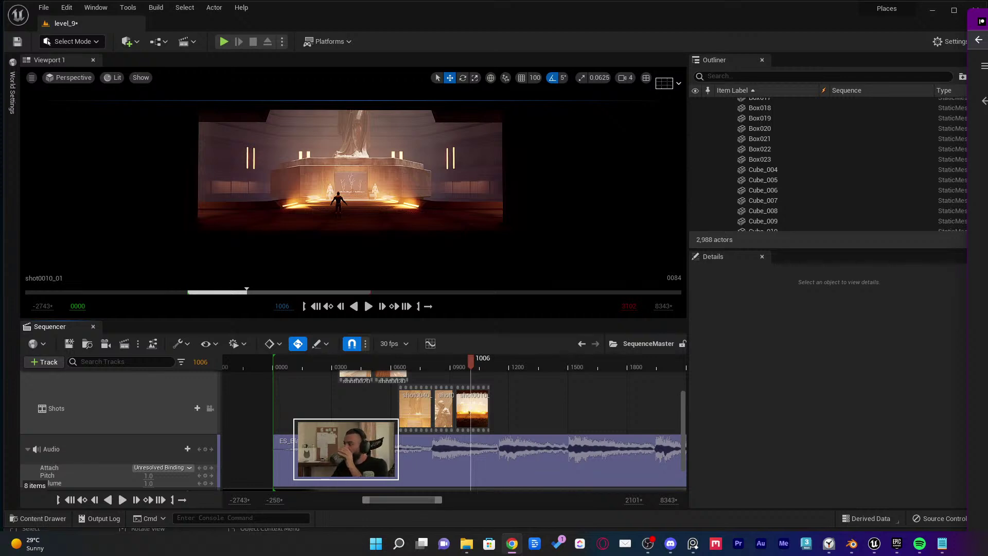
pyautogui.hotkey('alt', 'Tab')
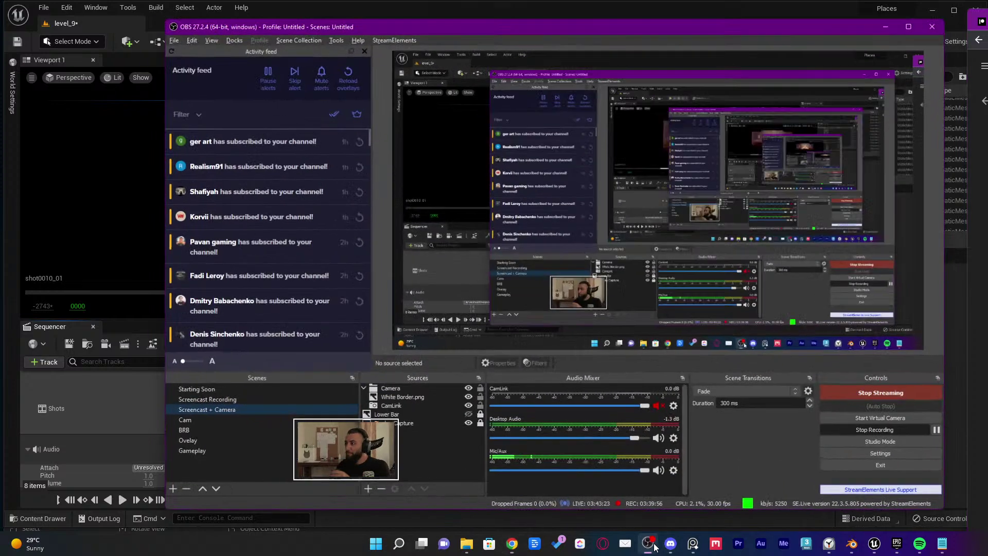
pyautogui.click(854, 428)
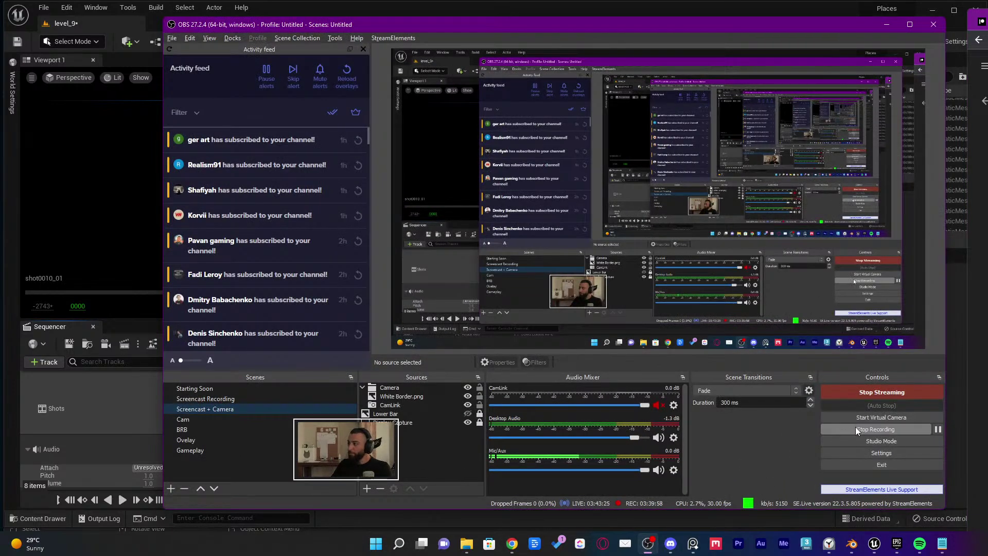